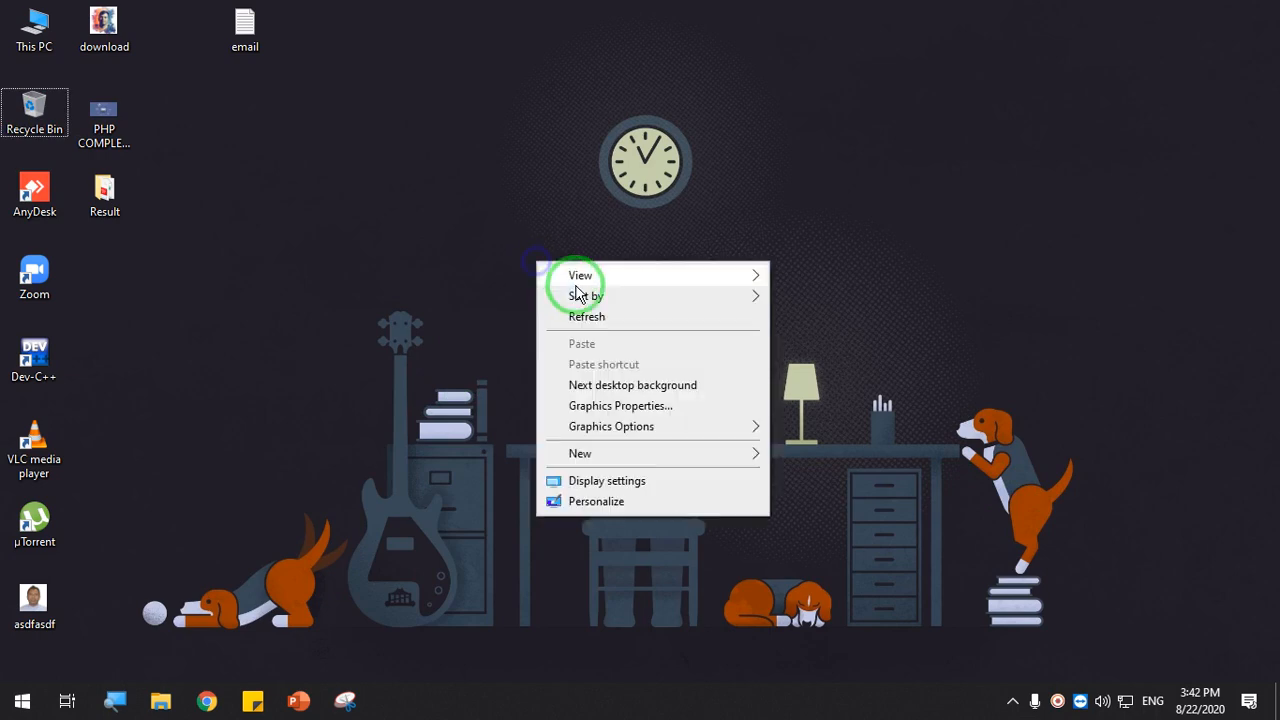
left_click(580, 316)
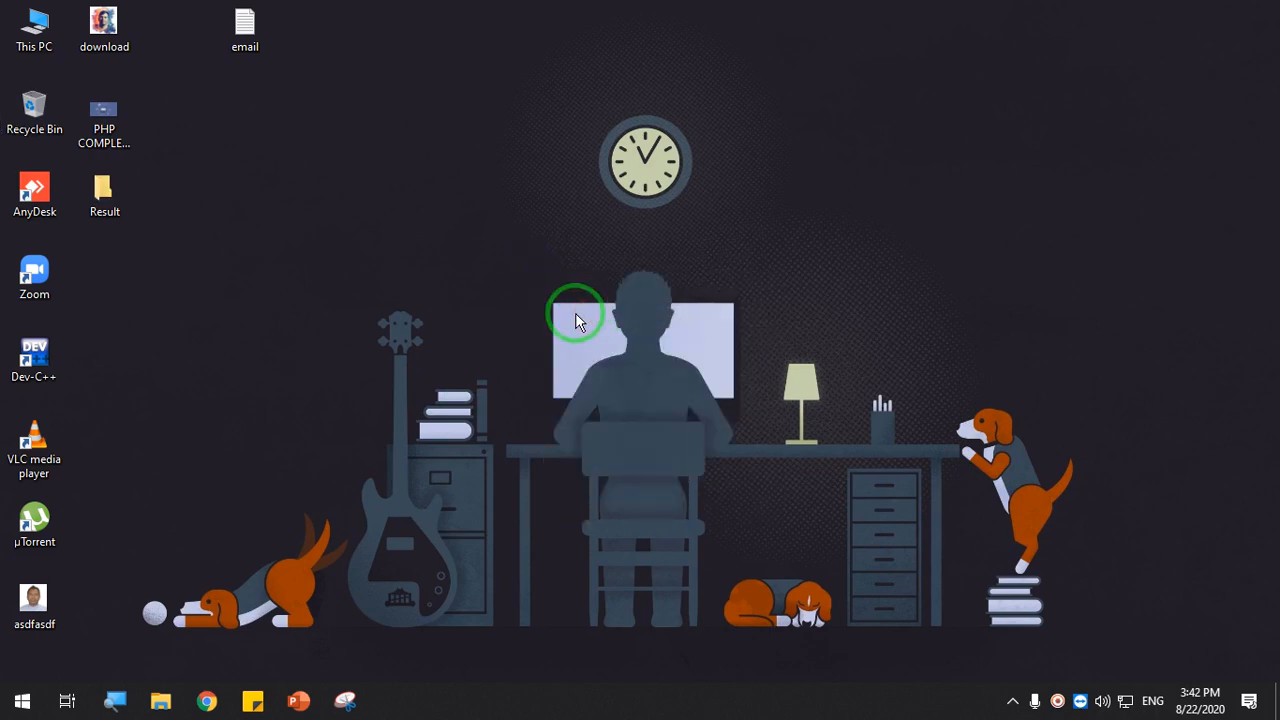
key("super")
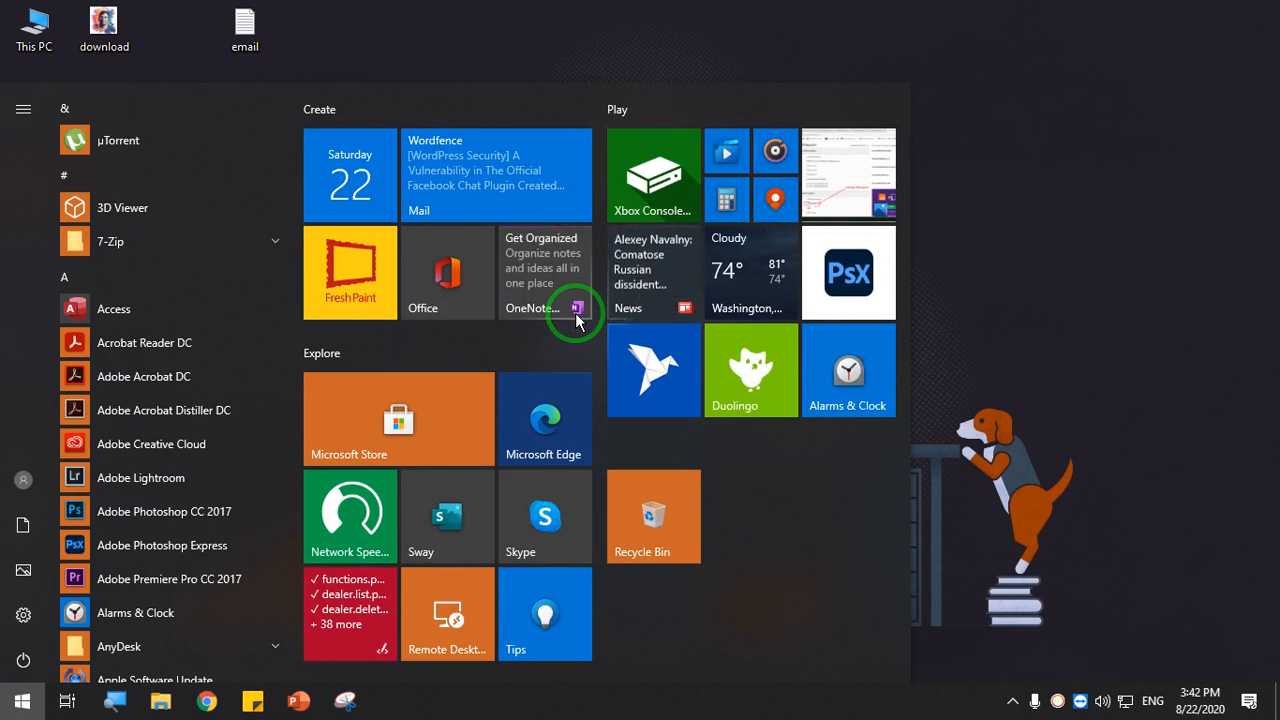
key("super")
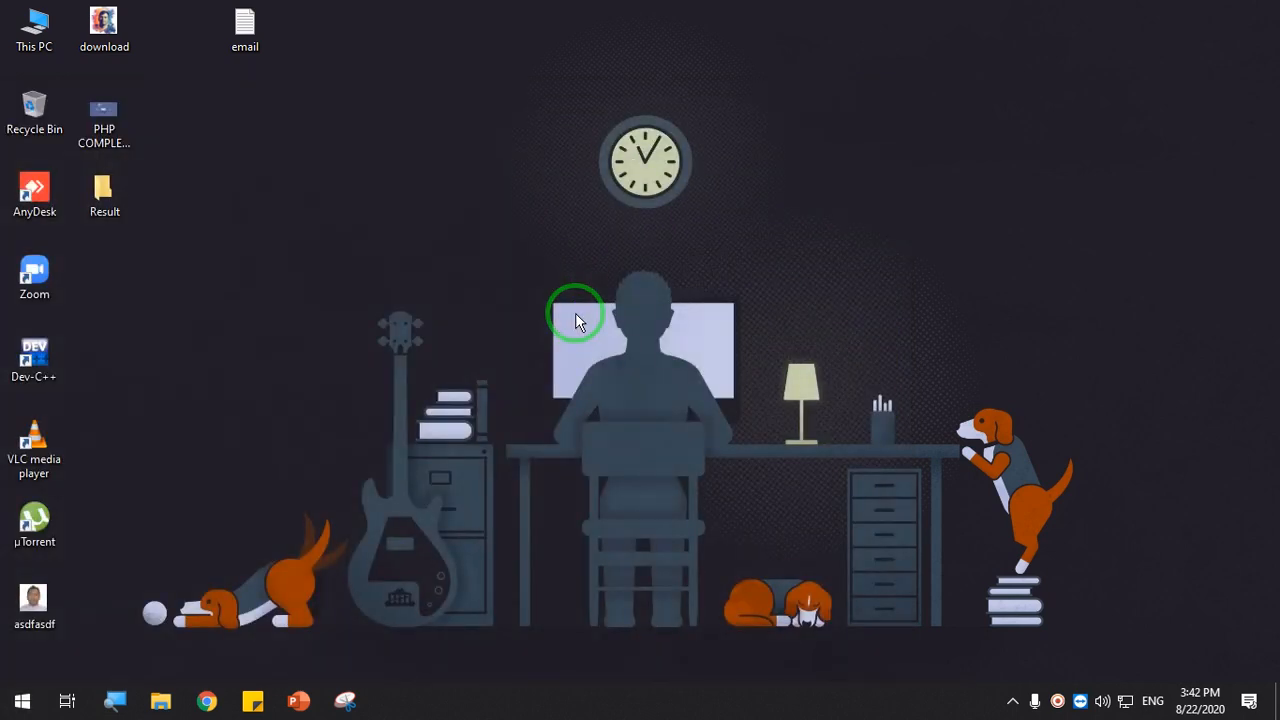
Launch Excel by running the command excel from the Run dialog, and close it again
key("super+r")
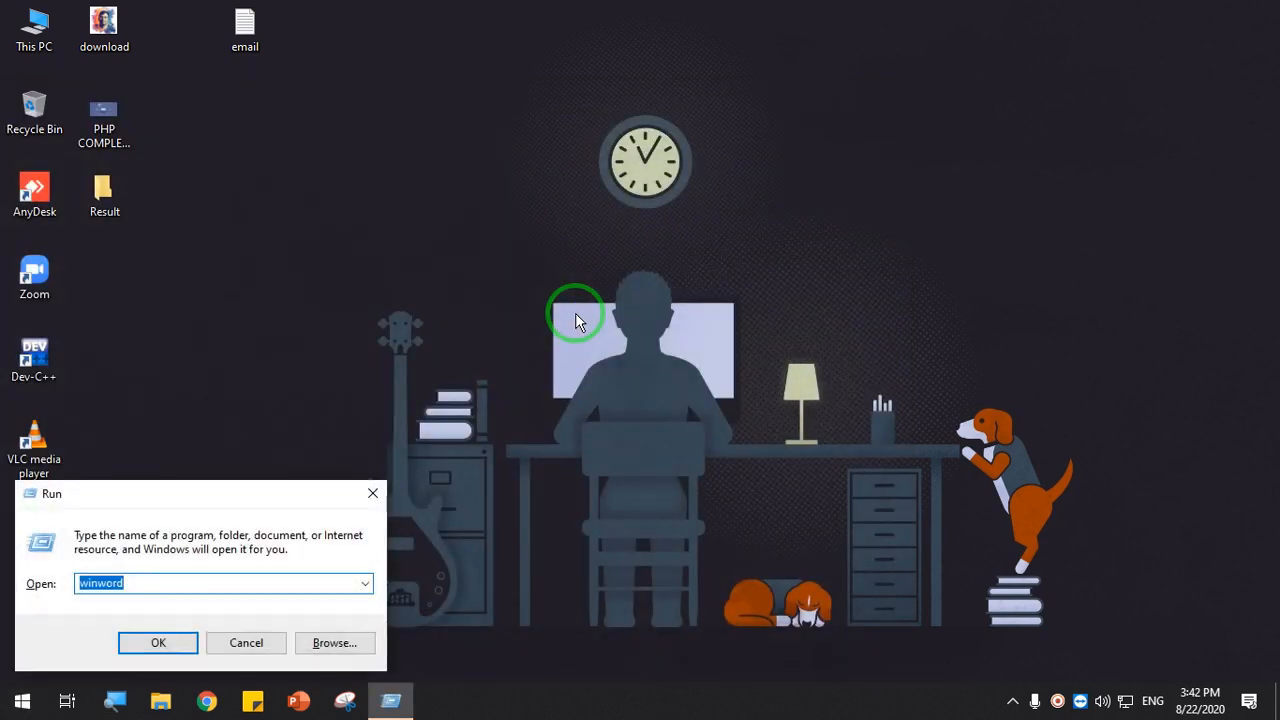
type("excel")
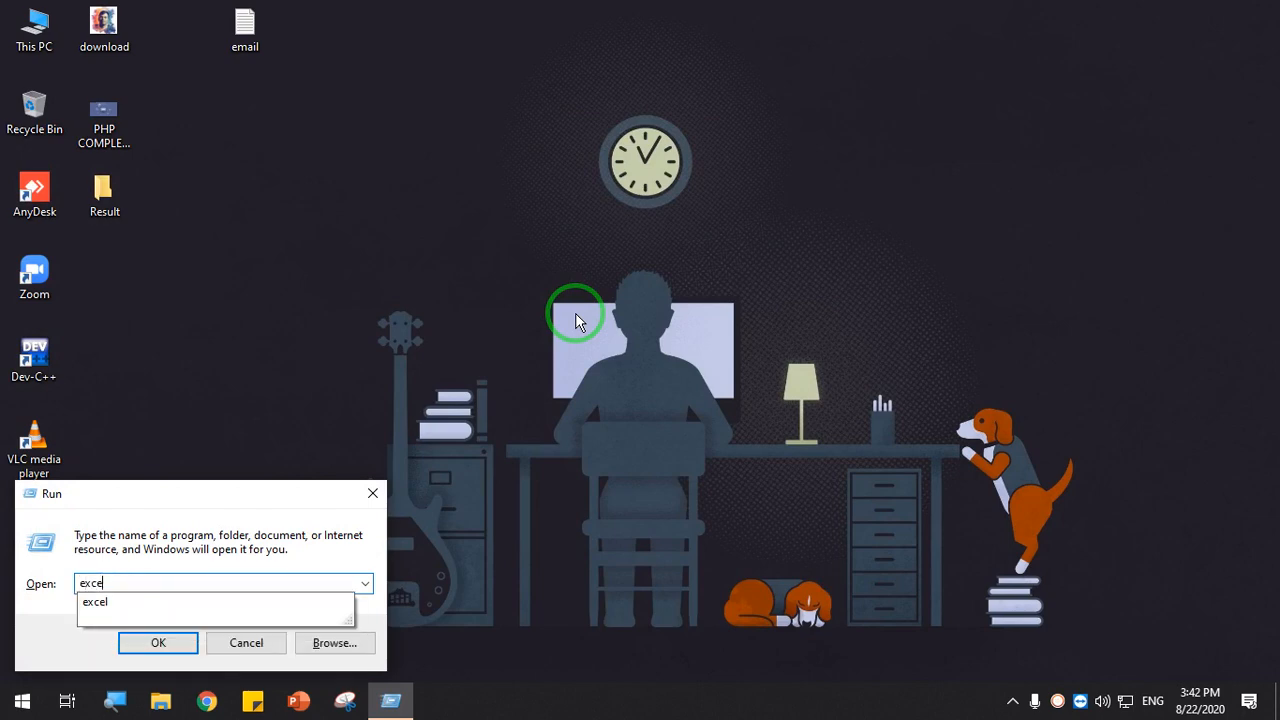
key("Return")
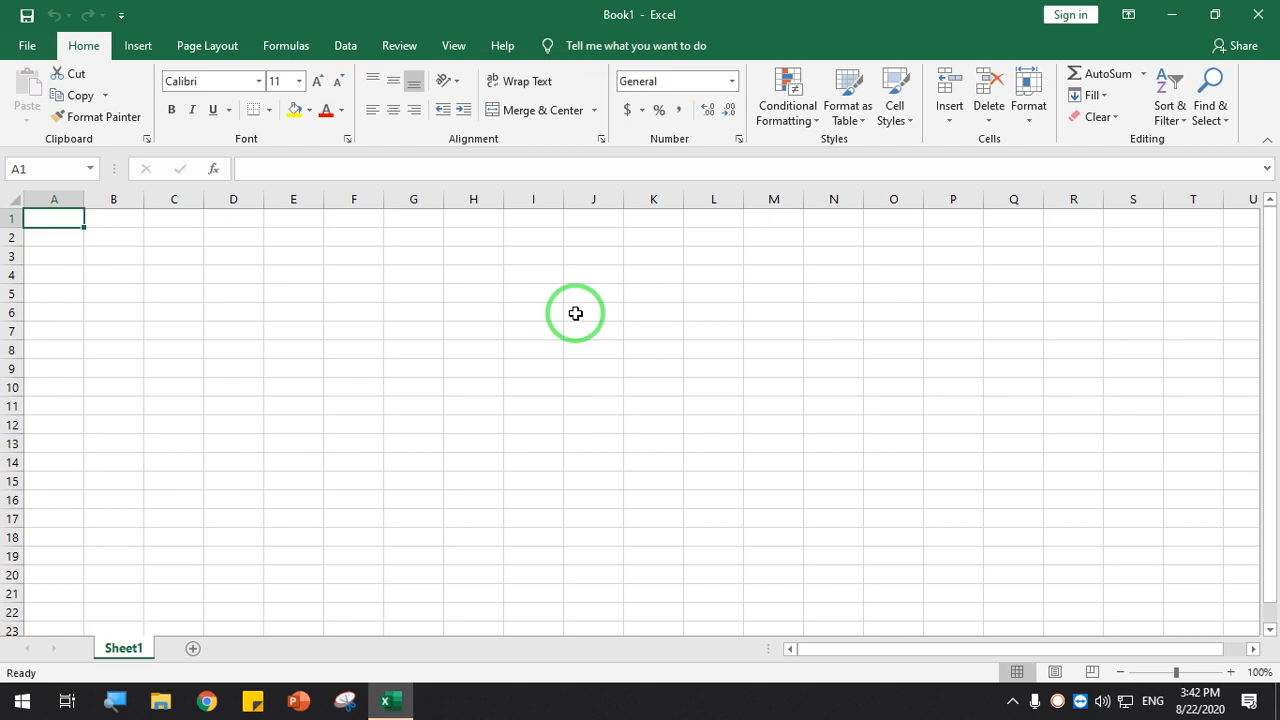
left_click(1257, 14)
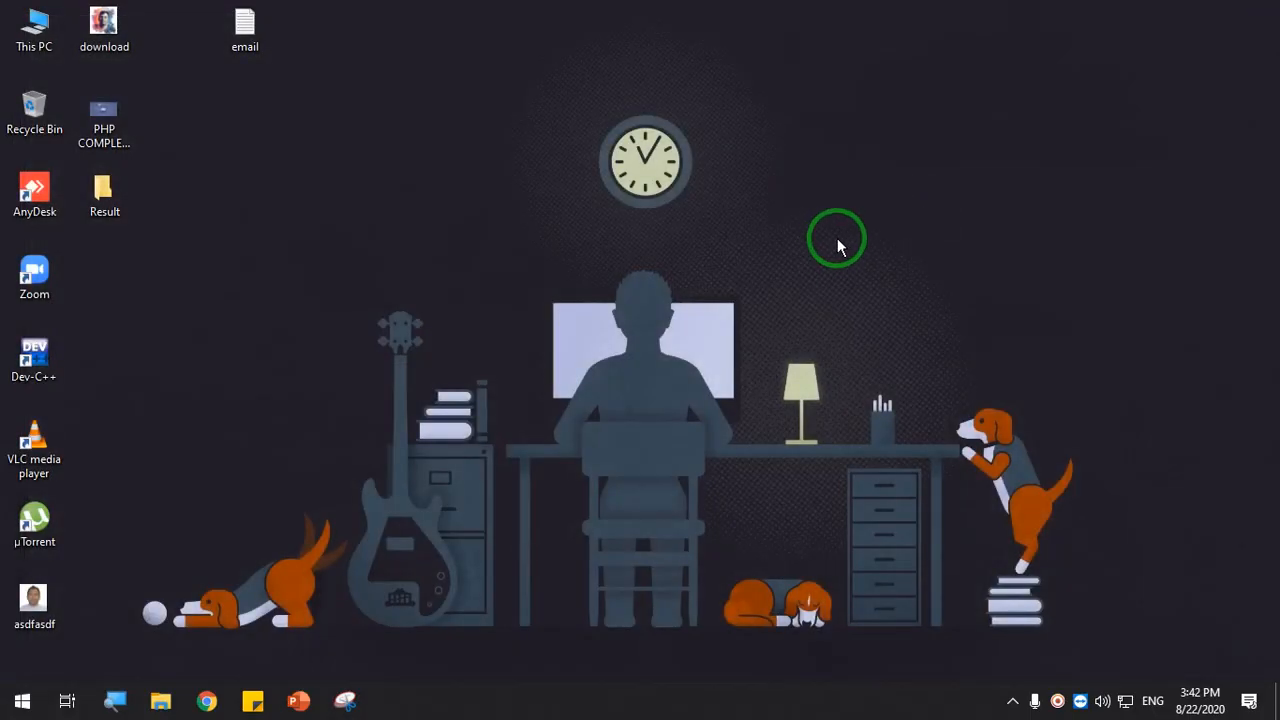
Search Windows for excel and open the Excel app
key("super")
key("super")
key("super")
type("excel")
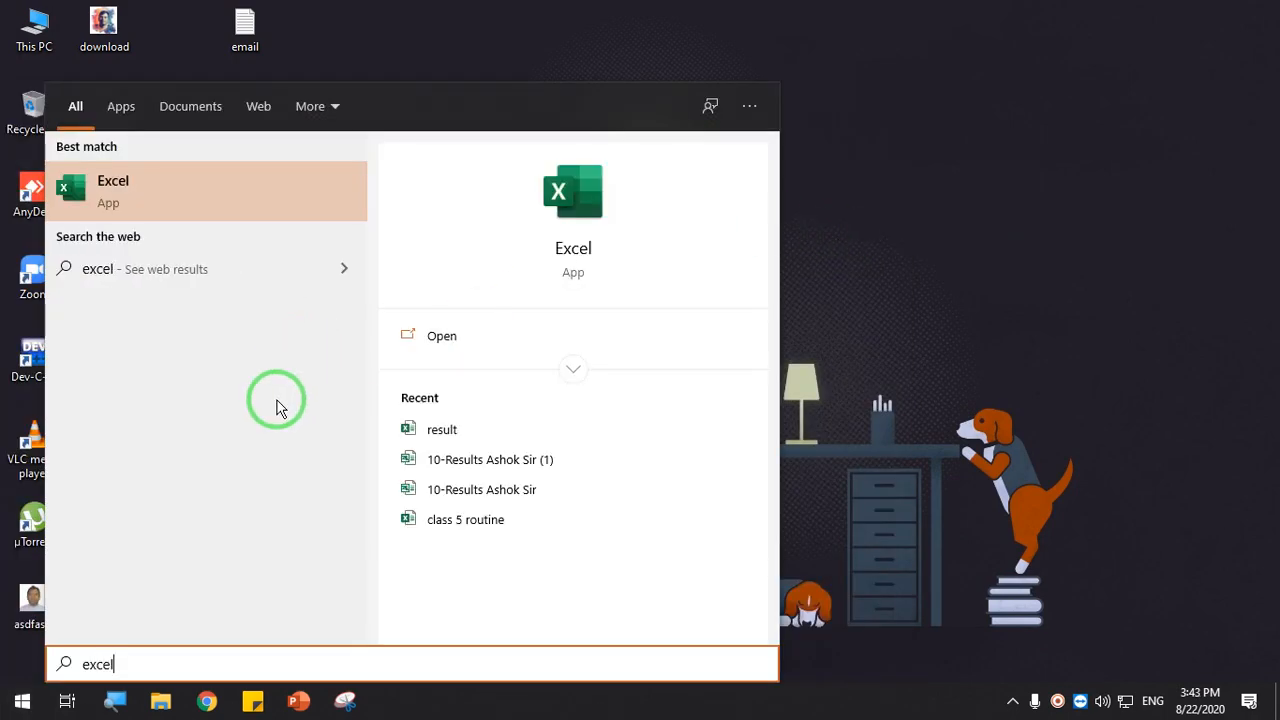
left_click(108, 210)
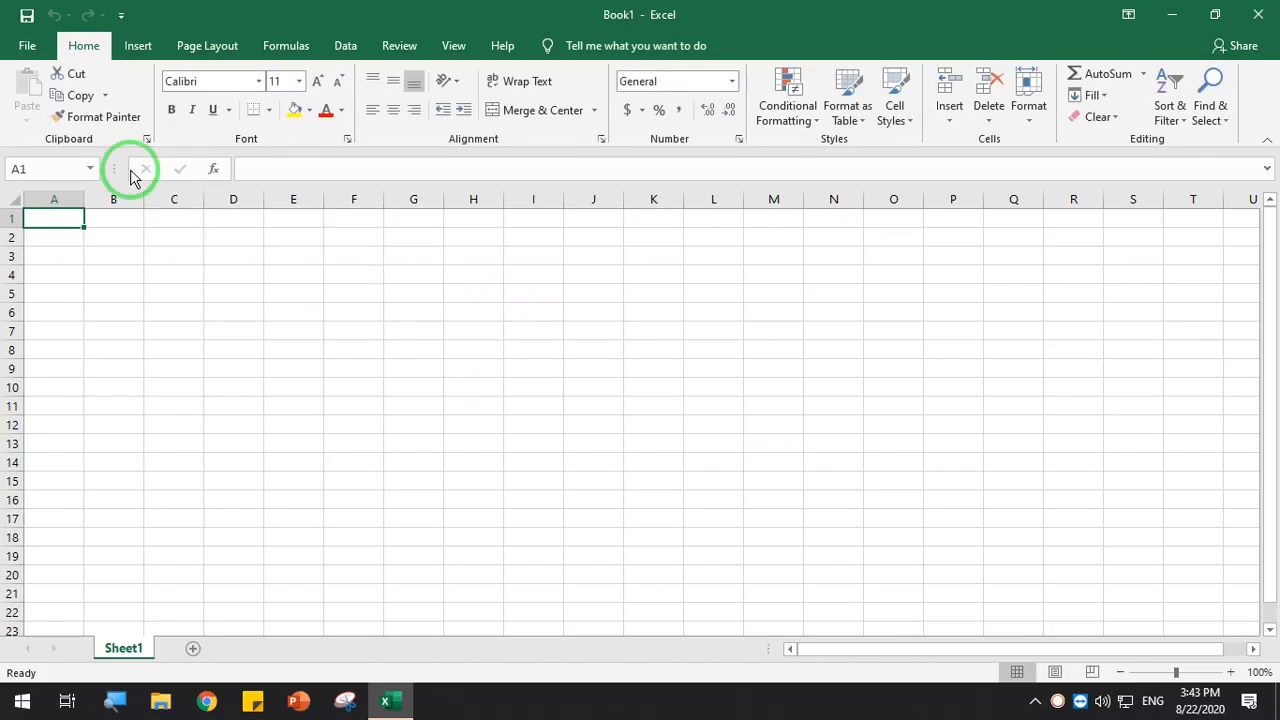
Create a new blank workbook
left_click(27, 45)
left_click(25, 55)
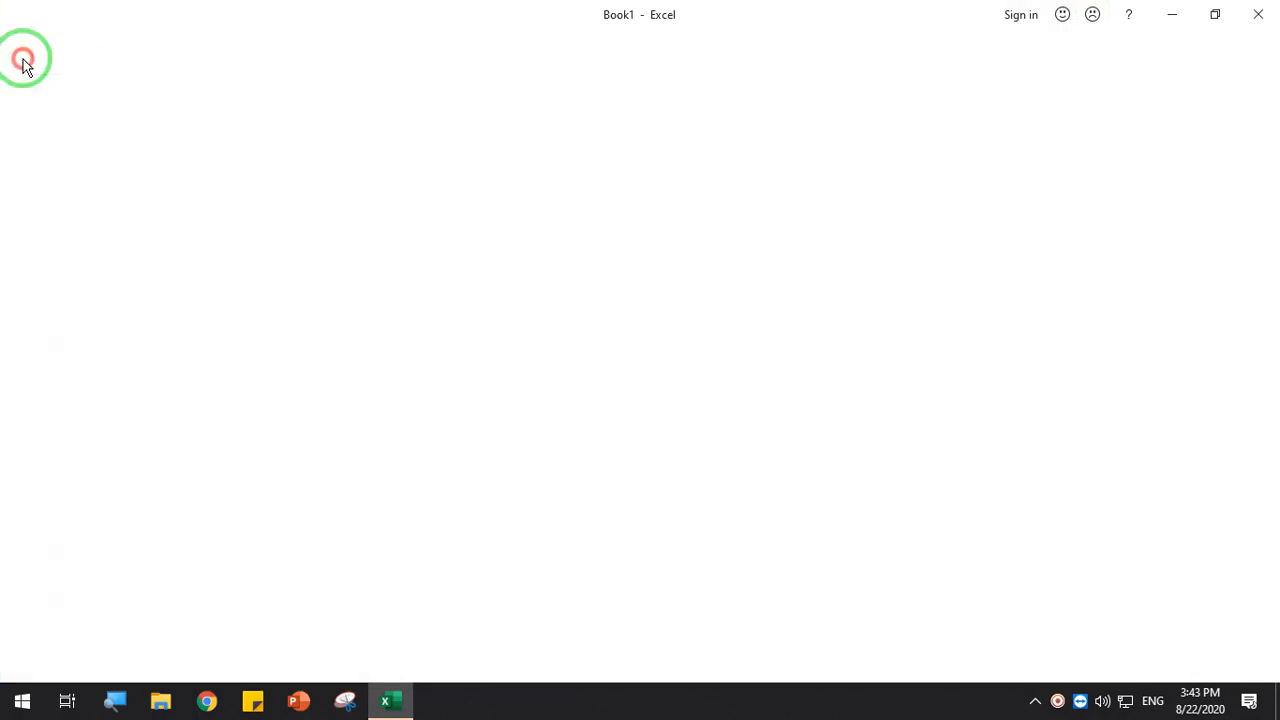
left_click(46, 52)
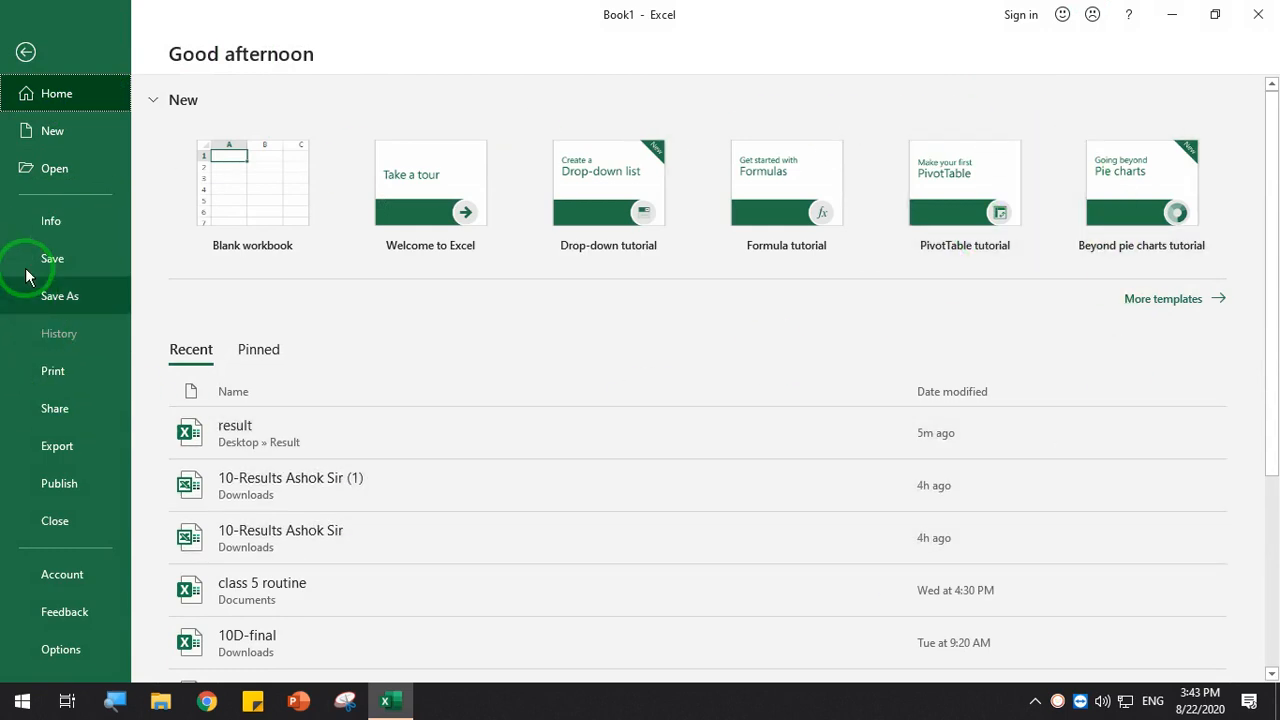
left_click(265, 206)
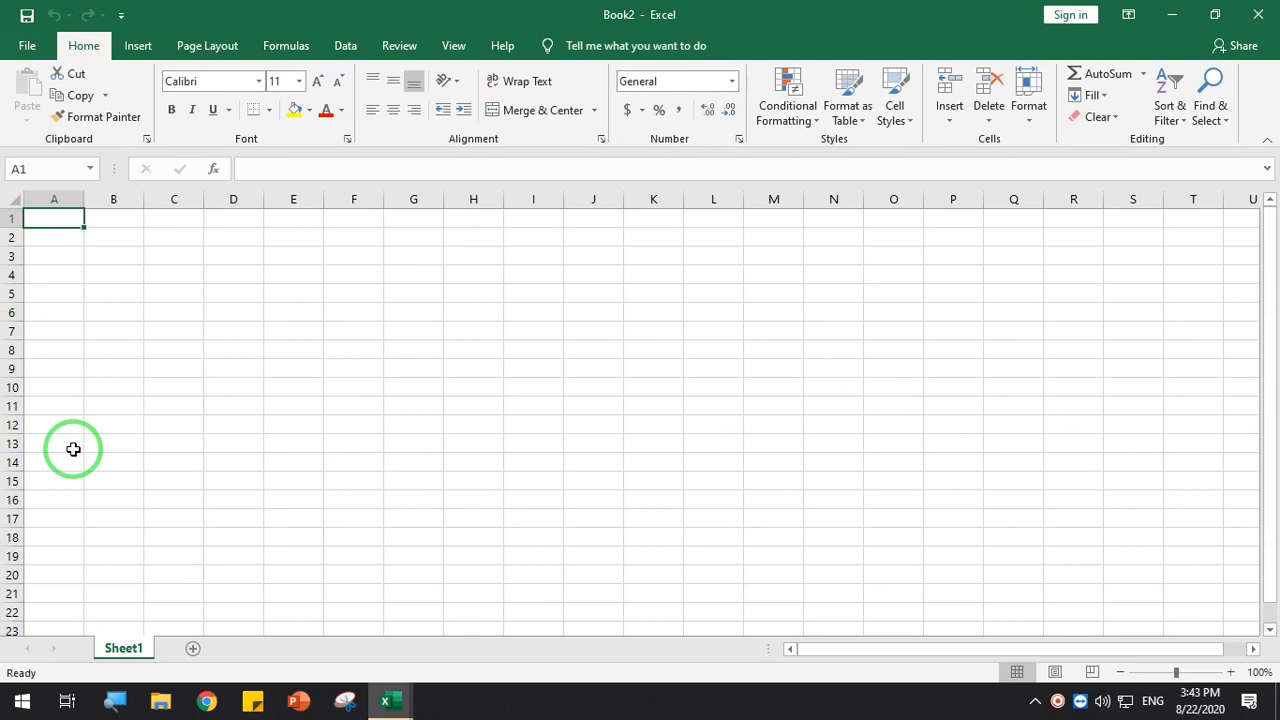
Select cells such as B2 and D8 and check how their cell addresses are shown
left_click(67, 239)
left_click(114, 237)
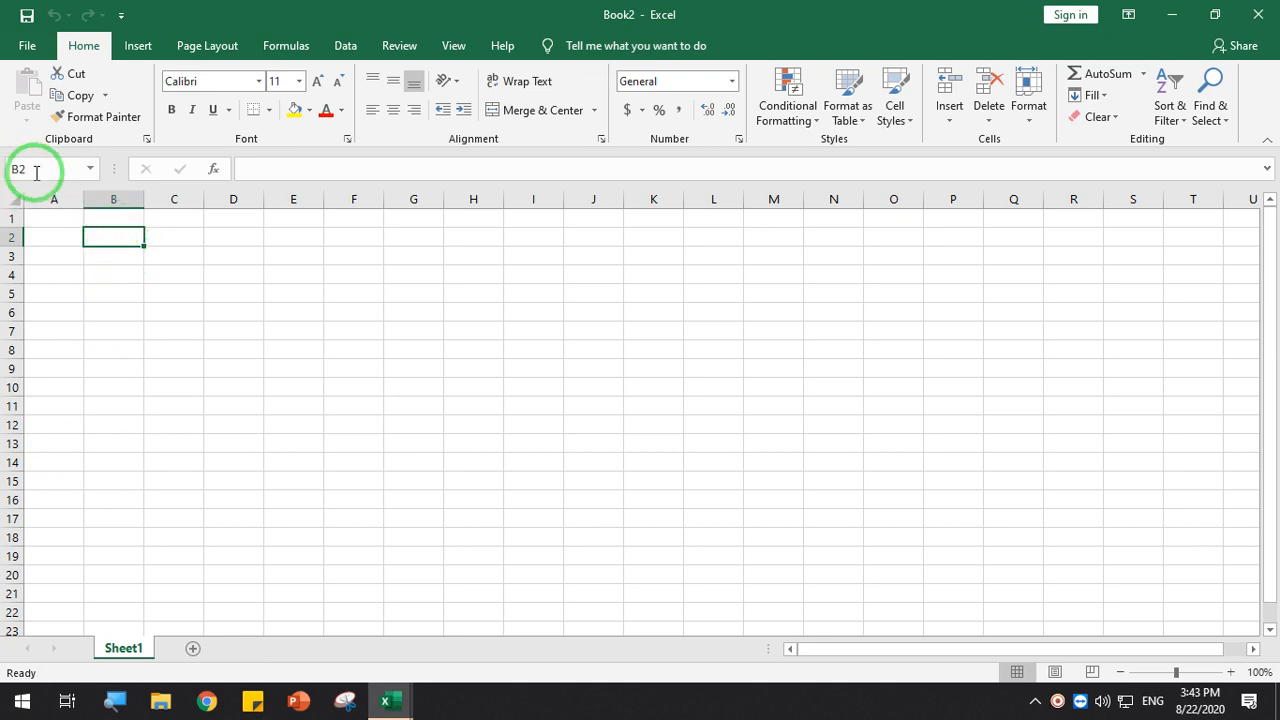
left_click(5, 169)
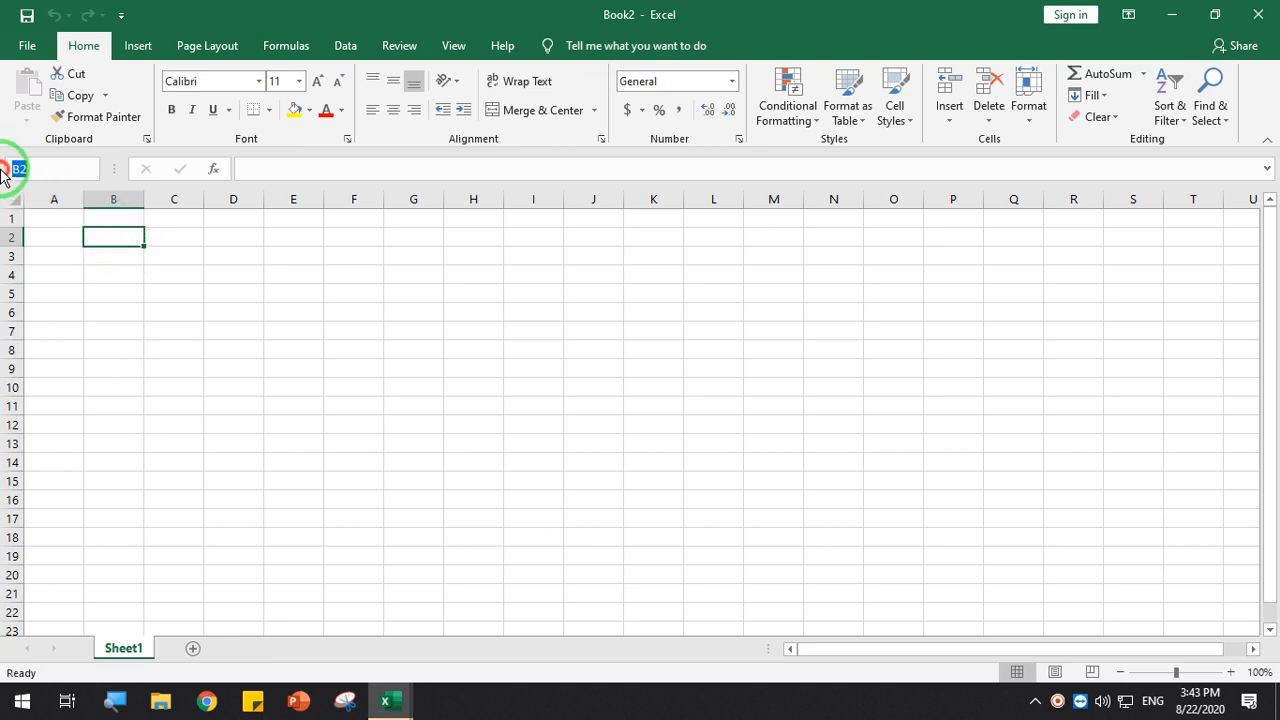
left_click(229, 305)
left_click(246, 350)
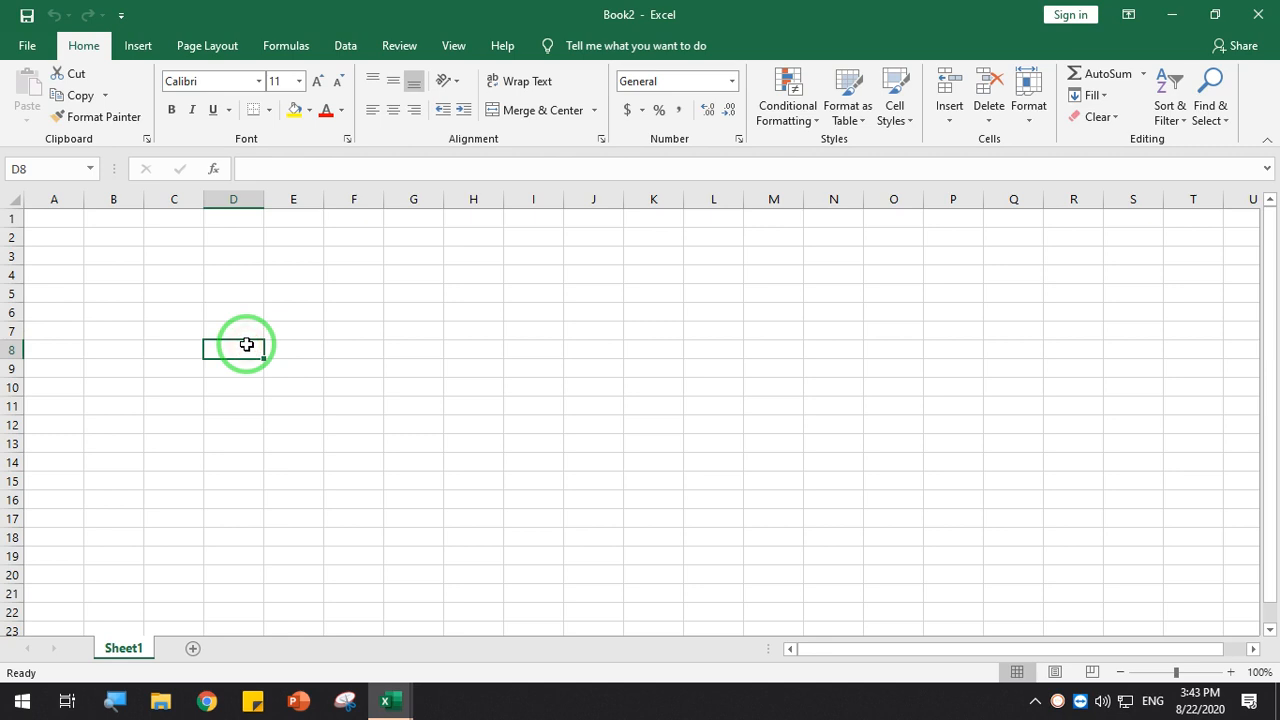
Examine the empty worksheet grid at different zoom levels while selecting various cells
scroll(223, 360, "up", 5, "ctrl")
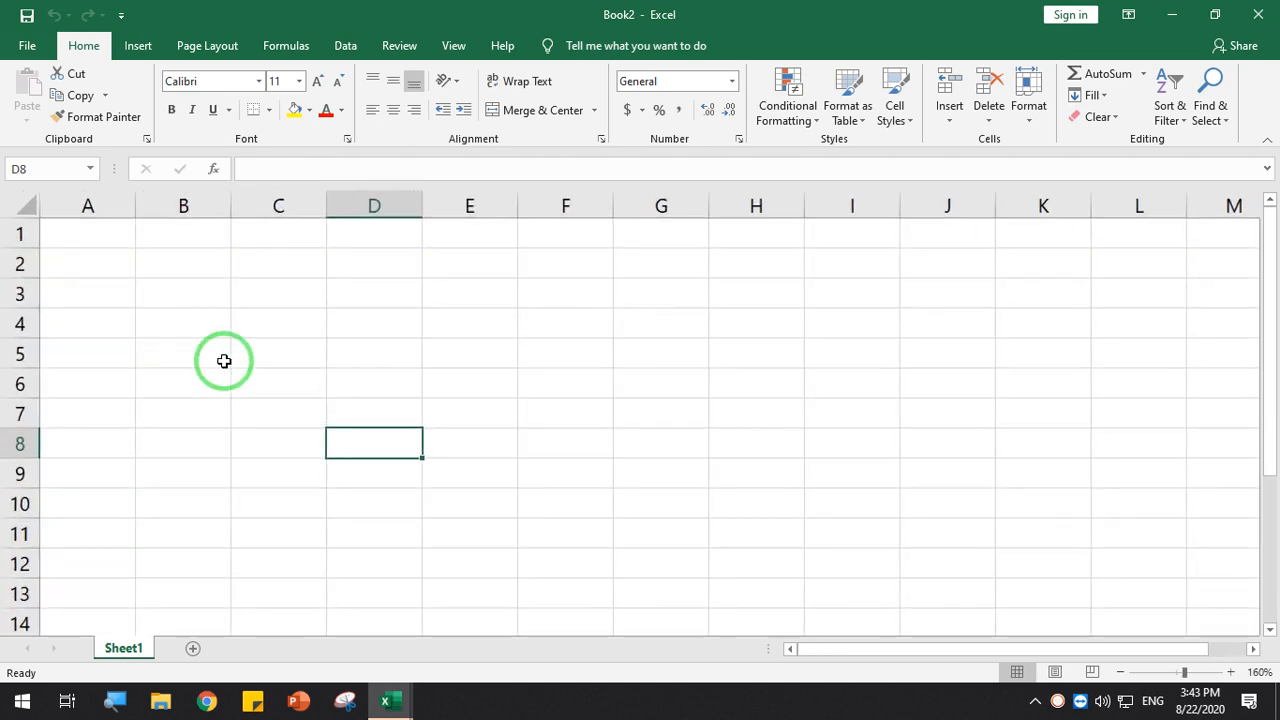
left_click(523, 441)
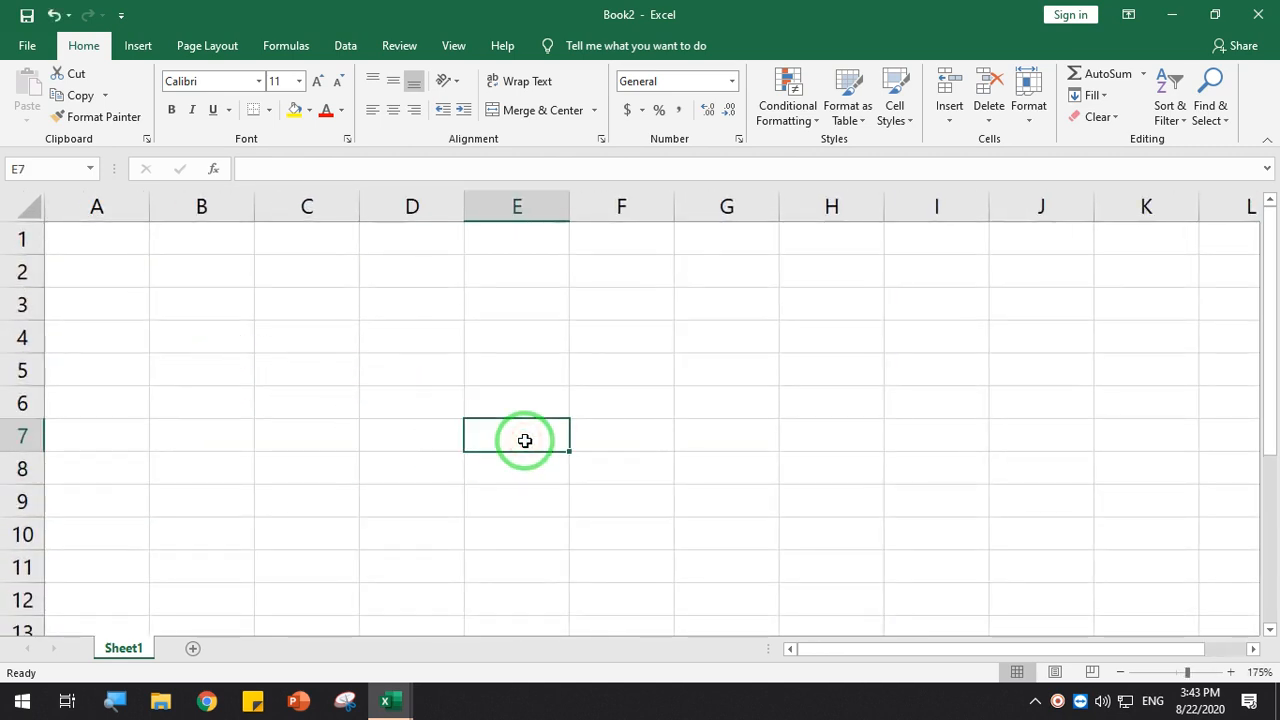
left_click(689, 437)
left_click(731, 346)
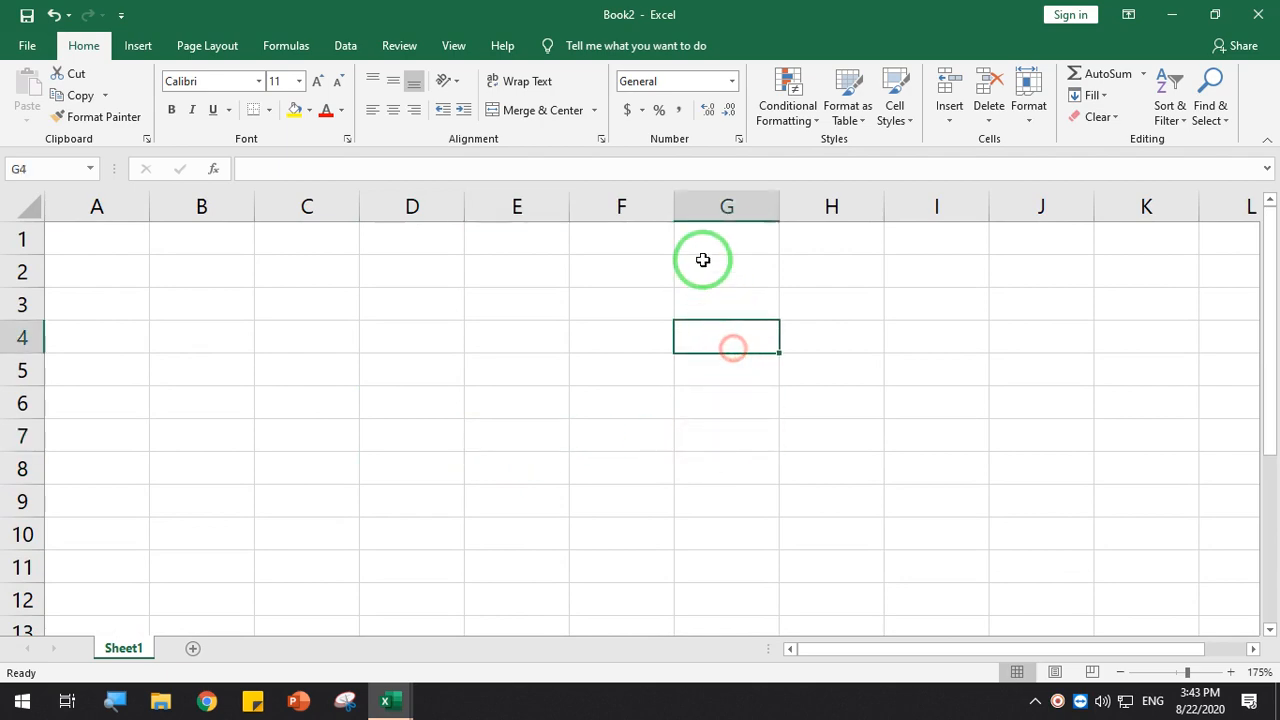
left_click(370, 269)
scroll(223, 394, "up", 2, "ctrl")
scroll(320, 406, "down", 3, "ctrl")
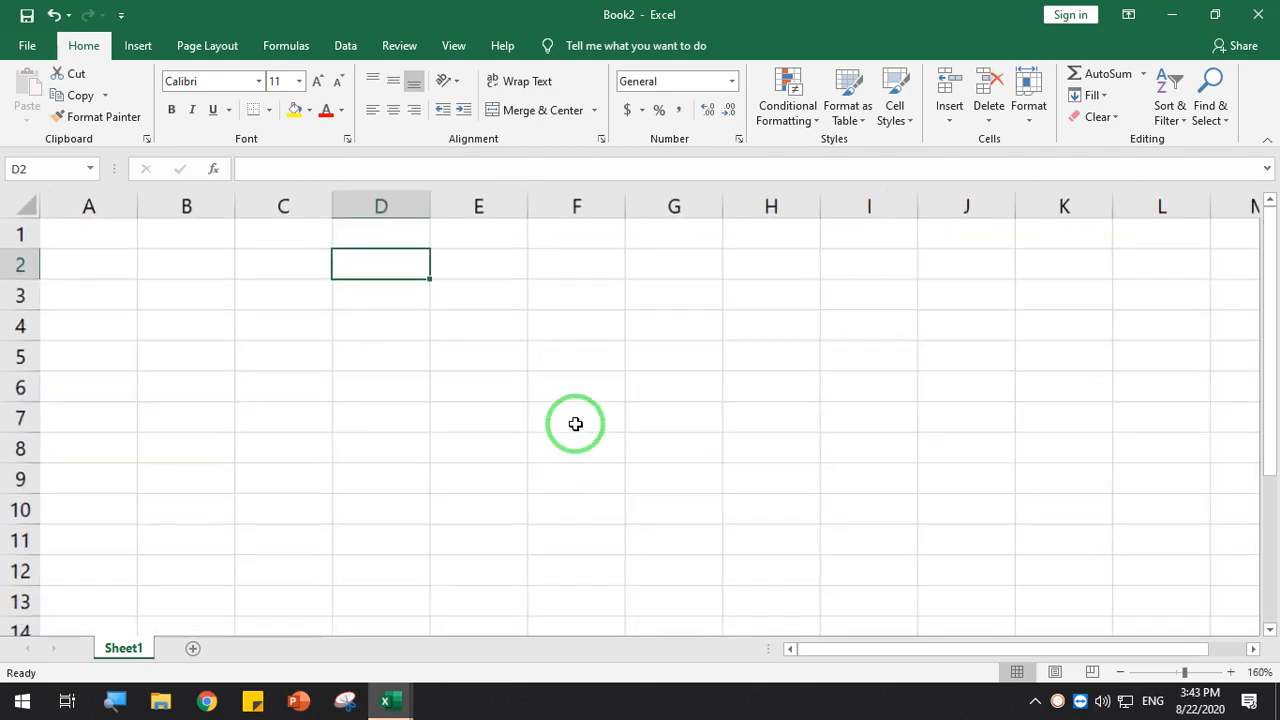
scroll(566, 485, "up", 4, "ctrl")
scroll(566, 485, "up", 1, "ctrl")
scroll(566, 485, "down", 6, "ctrl")
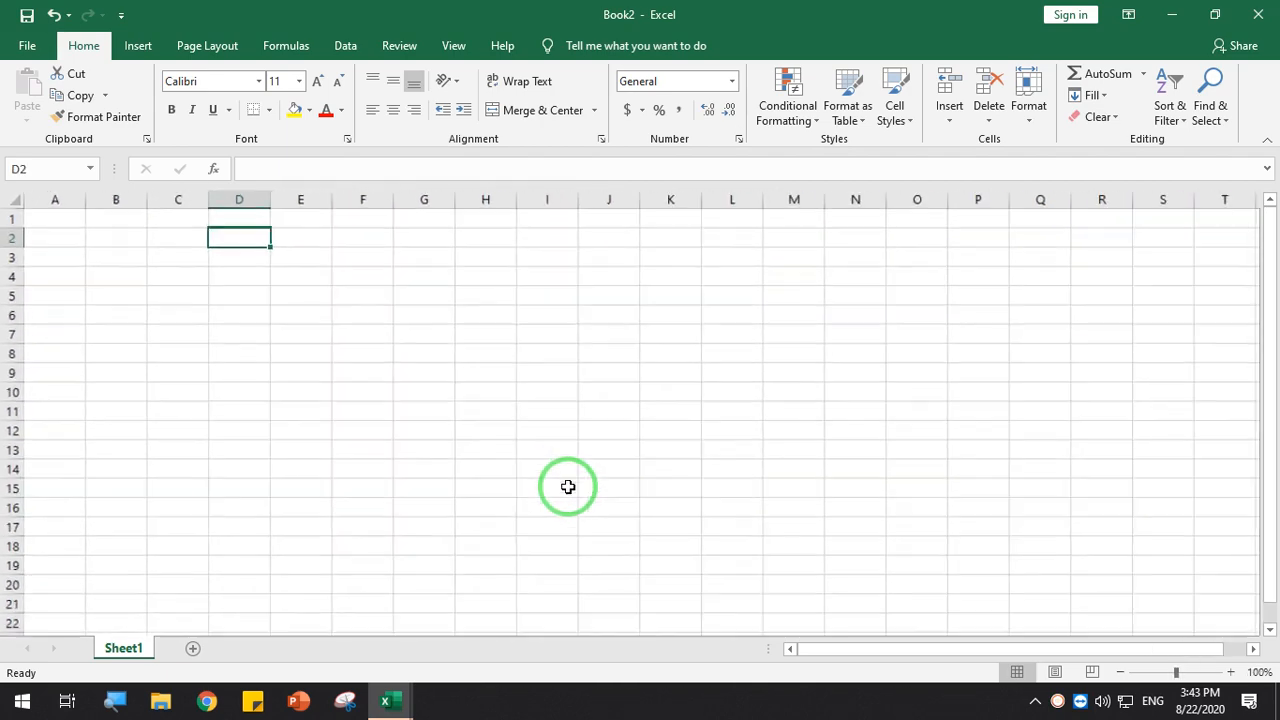
scroll(568, 487, "up", 3, "ctrl")
scroll(568, 487, "up", 1, "ctrl")
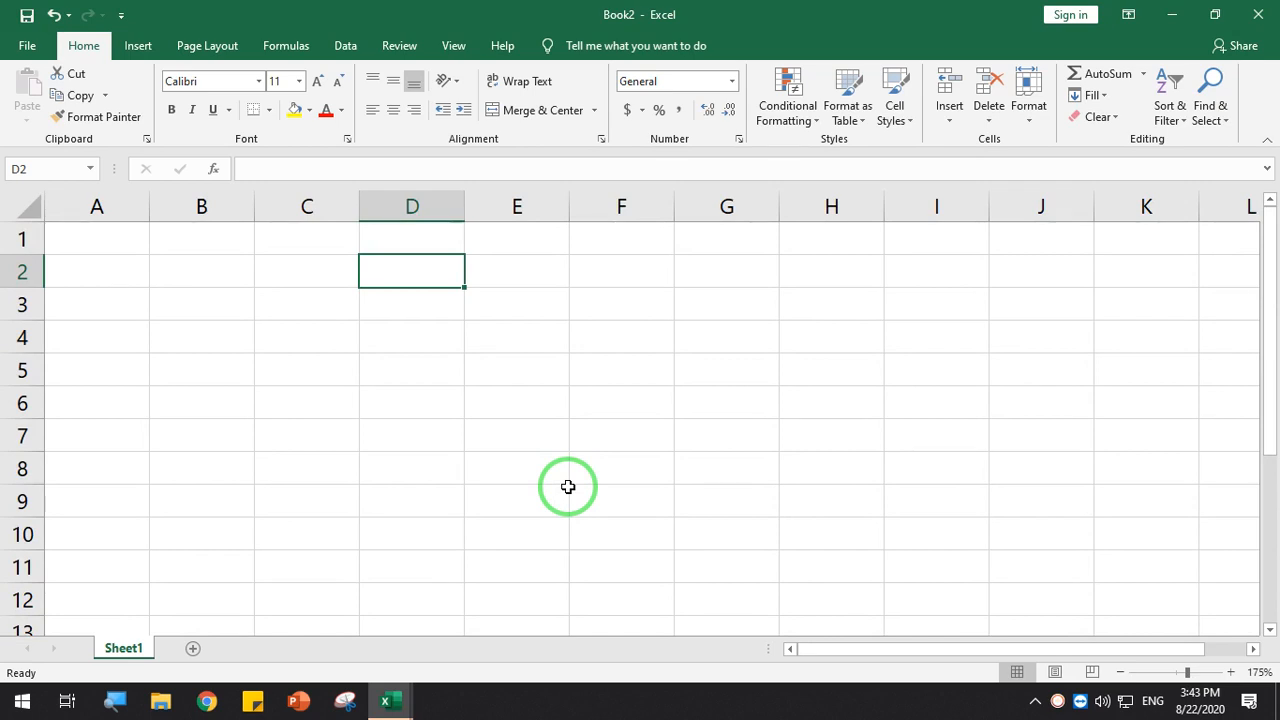
scroll(568, 487, "down", 3)
scroll(568, 487, "up", 3)
scroll(568, 487, "down", 1)
Enter the column heading Roll No in cell A1
left_click(86, 268)
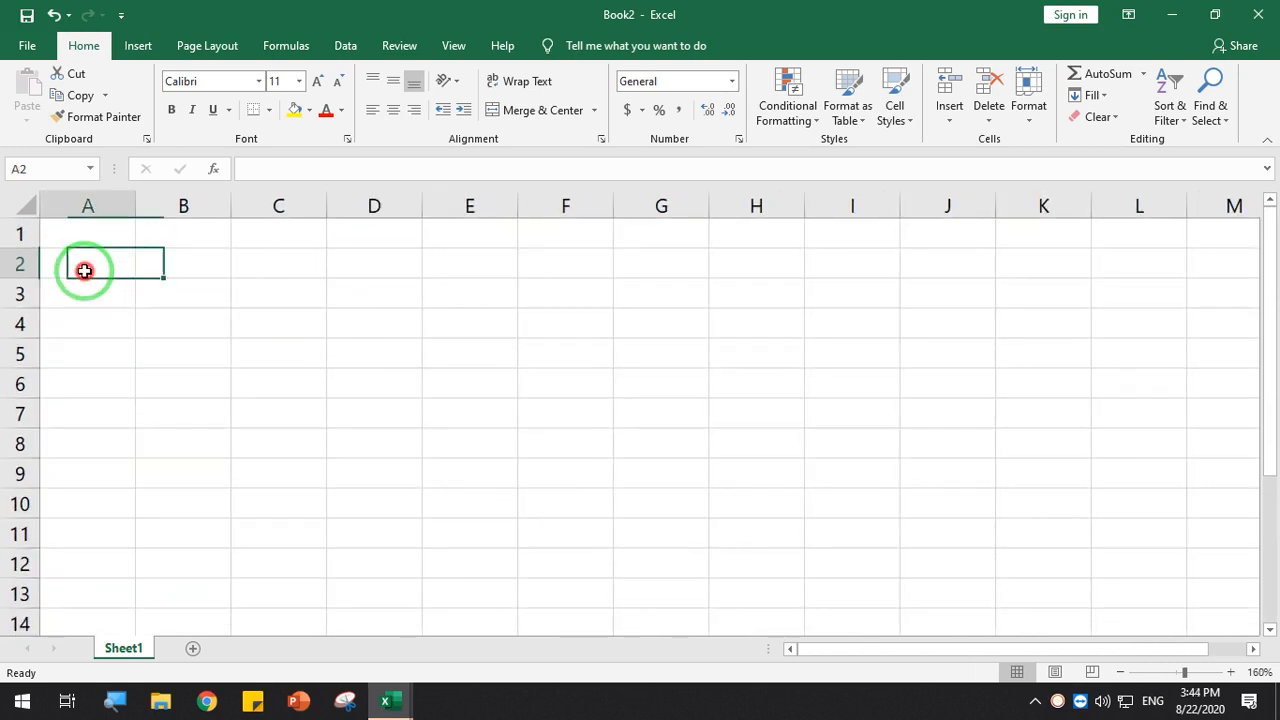
left_click(89, 236)
type("Roll no")
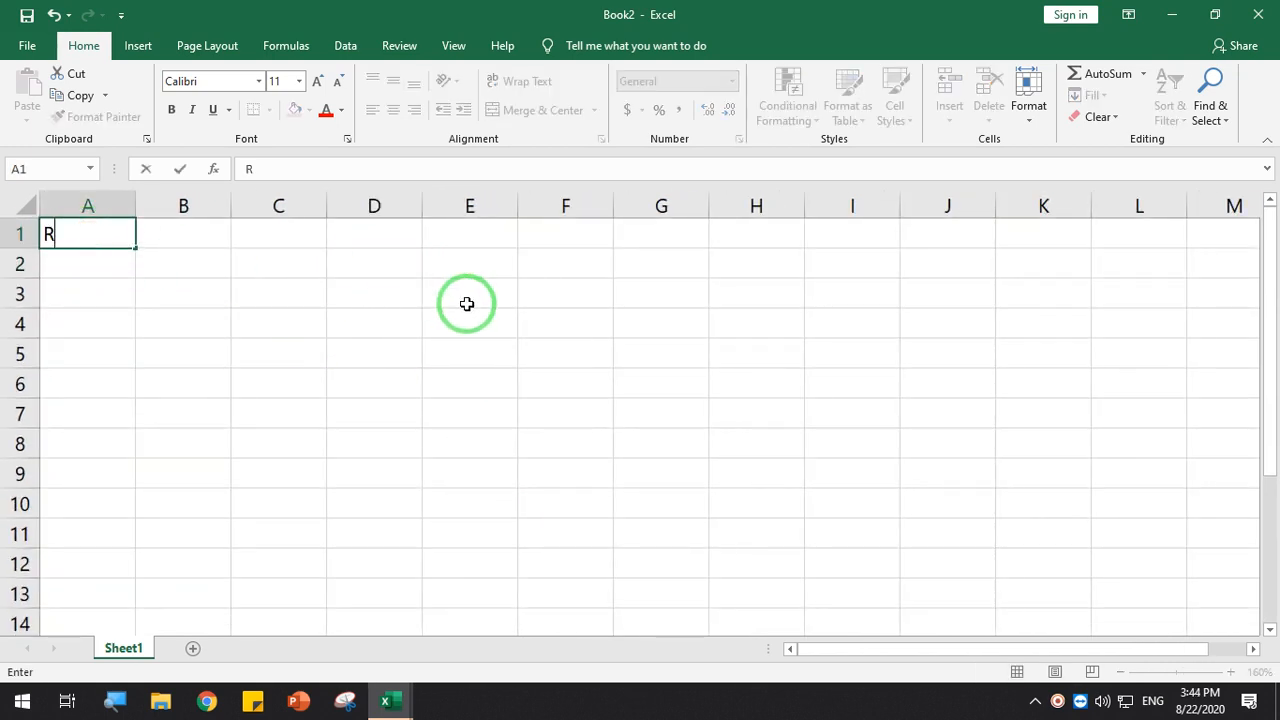
key("BackSpace")
key("BackSpace")
type("No")
key("Tab")
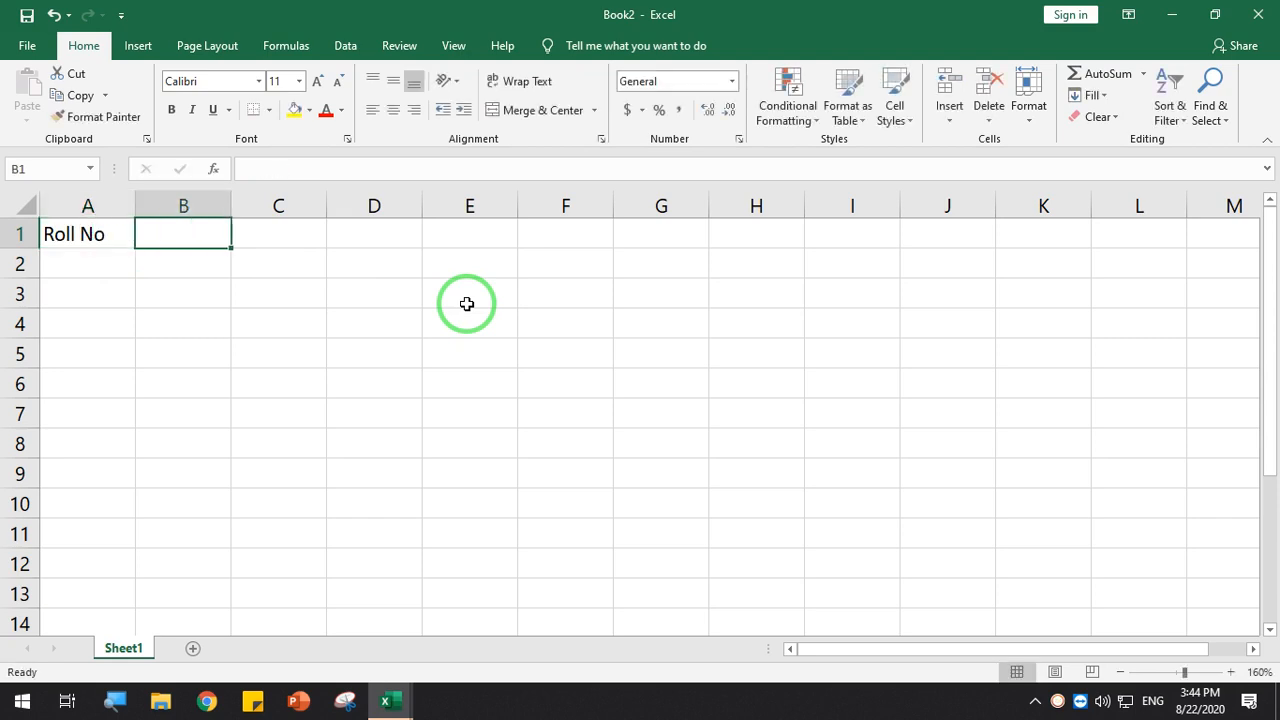
Enter the column heading Name in cell B1
type("Nam")
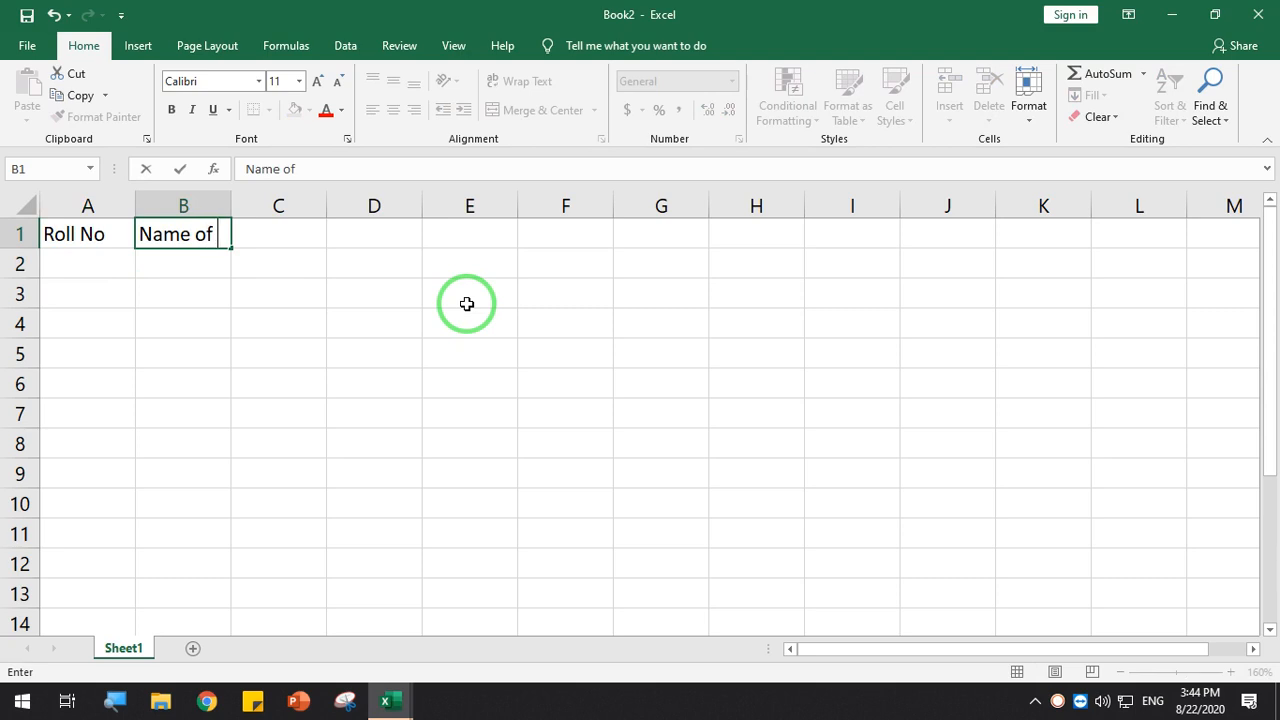
type("e OF")
key("BackSpace")
key("BackSpace")
key("Tab")
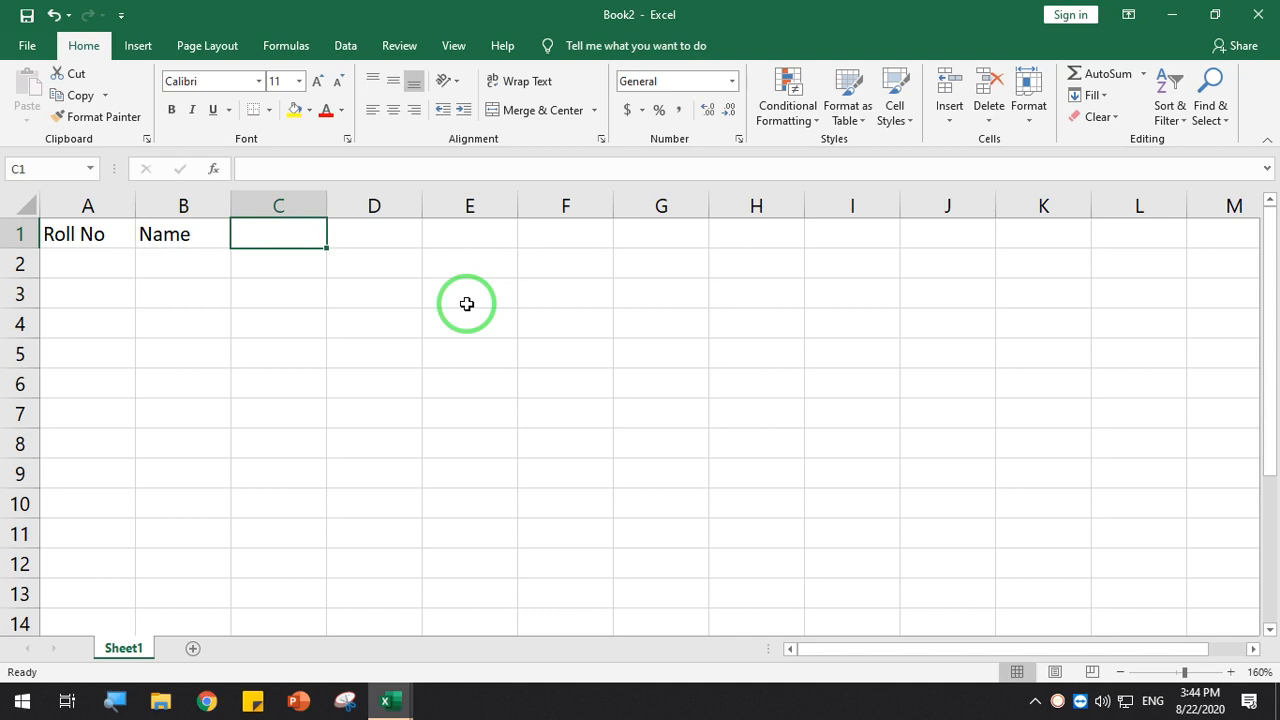
Enter the column headings Class in cell C1 and Section in cell D1
type("L")
type("Class")
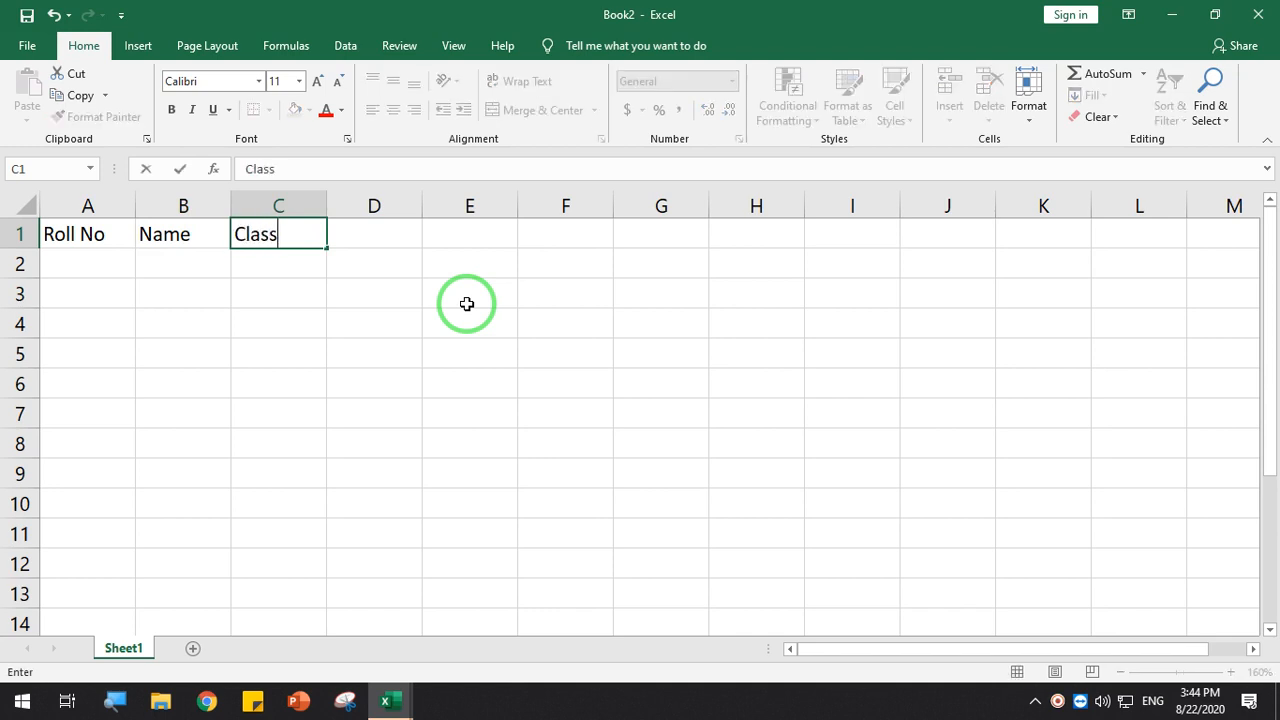
key("Tab")
type("S")
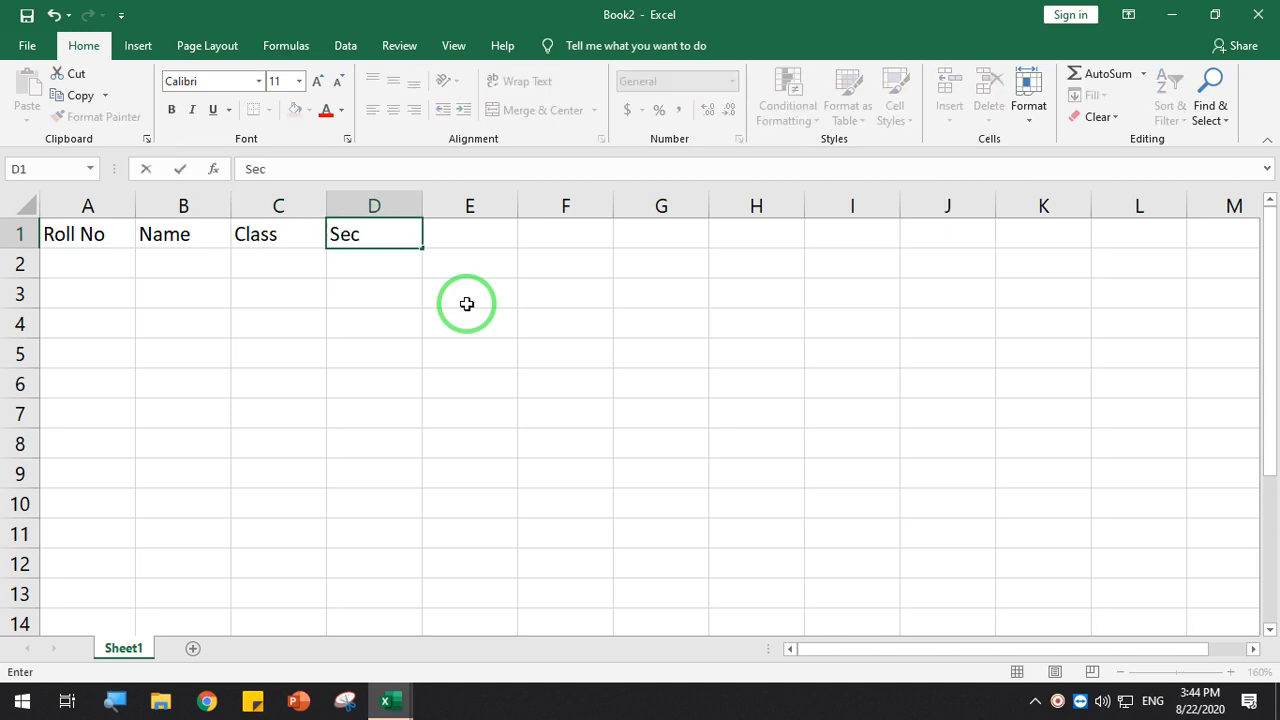
type("ection")
key("Tab")
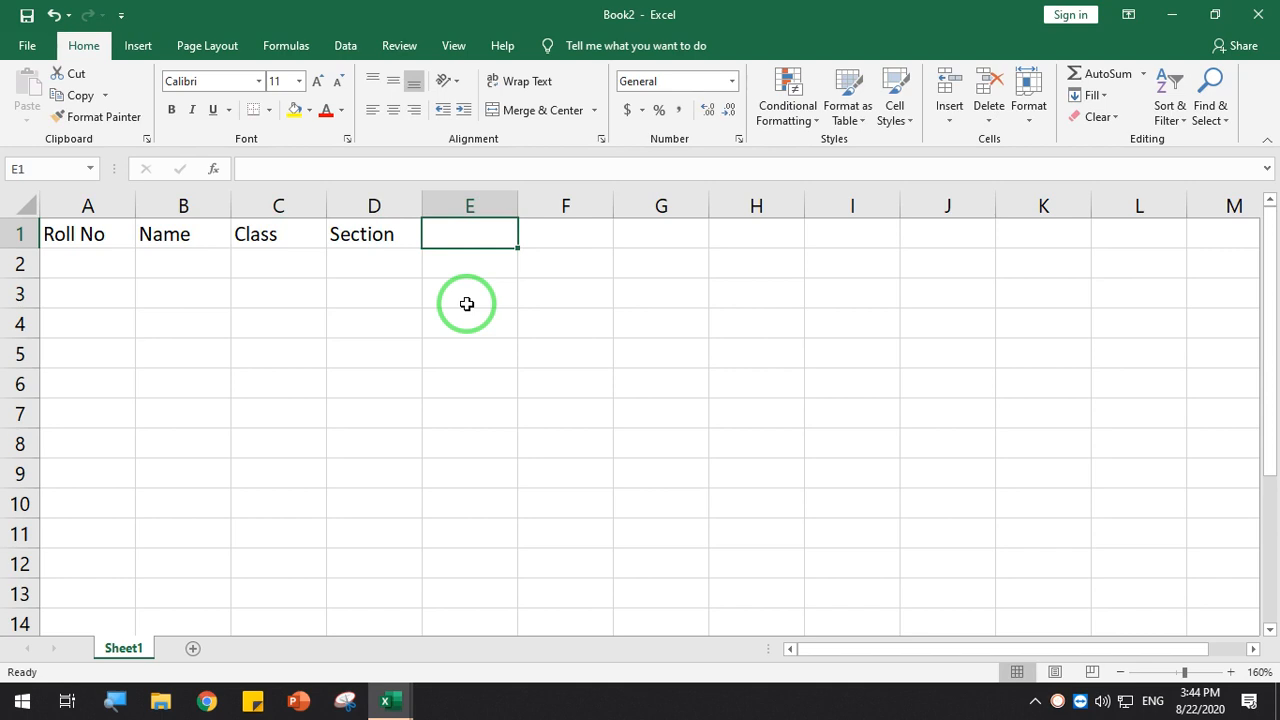
Enter the column heading English Th in cell E1
type("English")
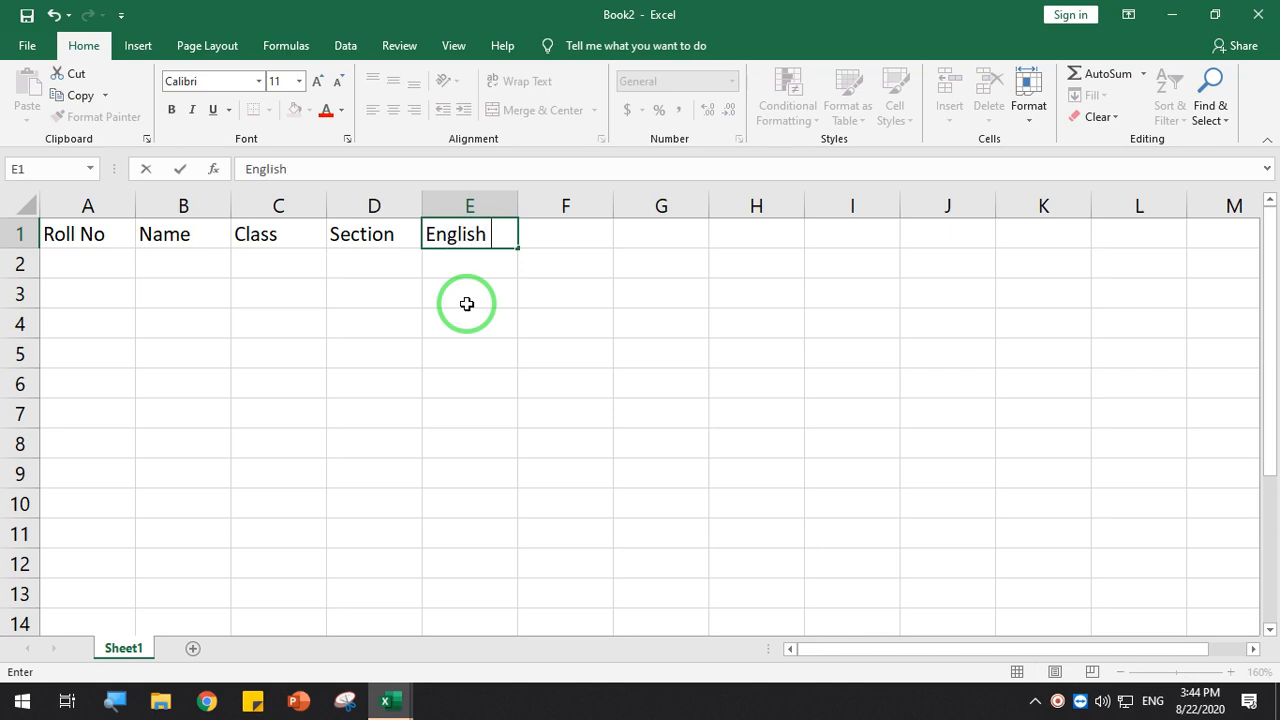
type(" Th")
key("Tab")
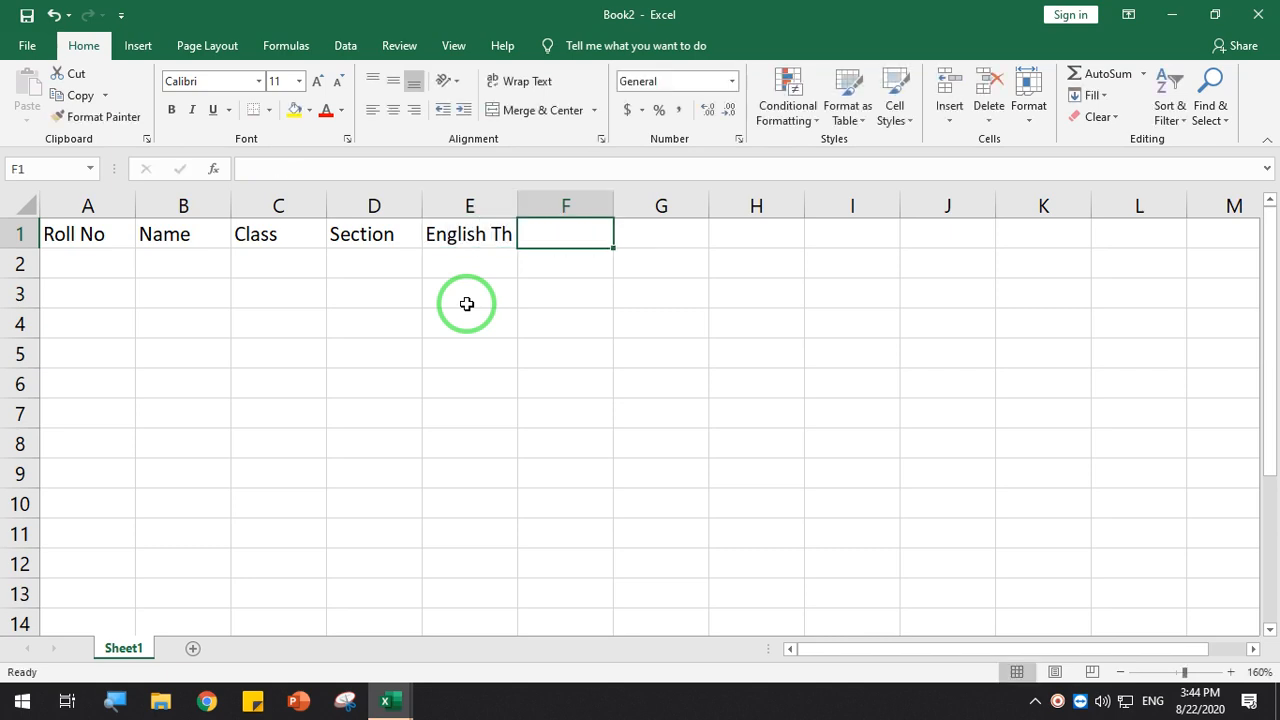
type("En")
key("BackSpace")
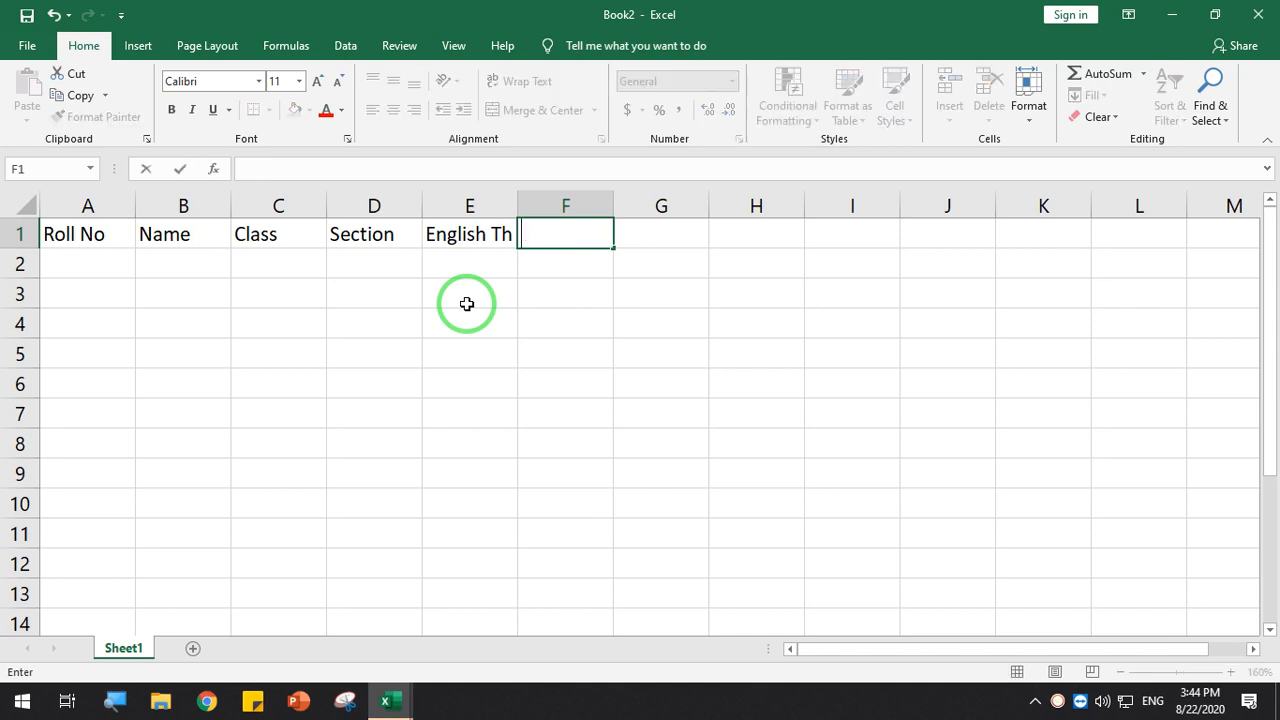
Replace the heading in cell E1 with Eng Th and enter Eng PR in cell F1
left_click(490, 234)
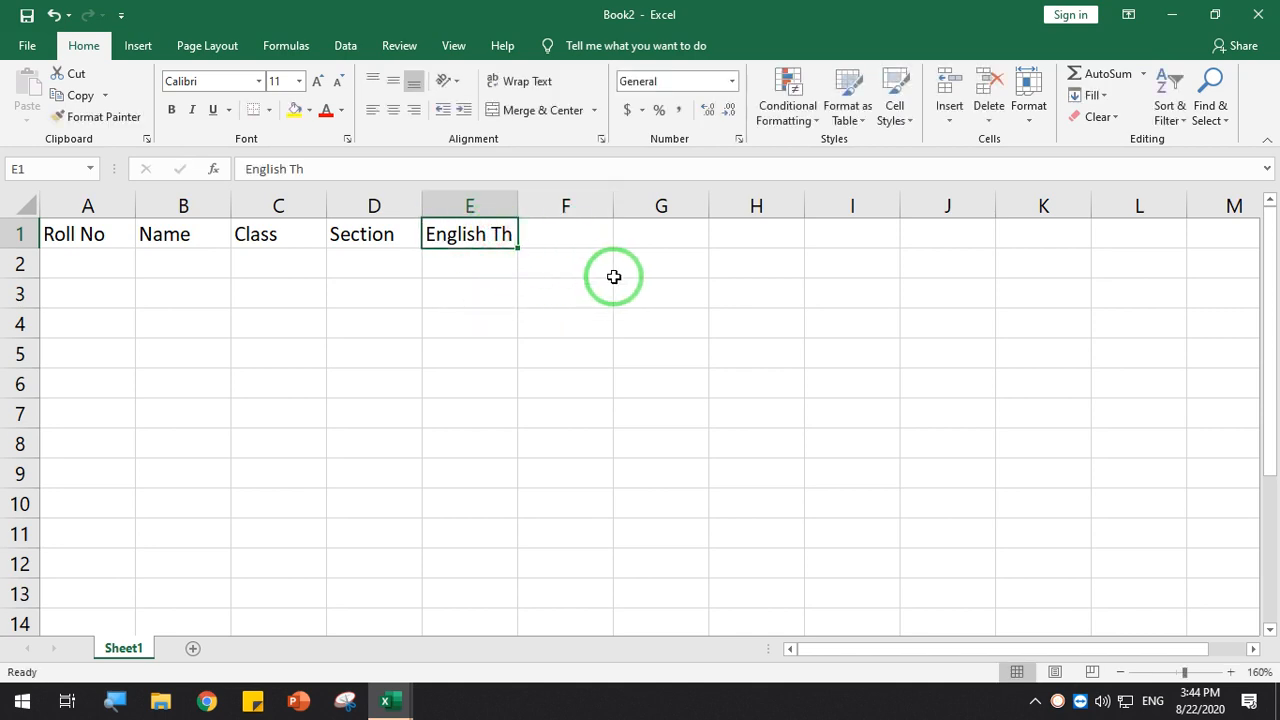
type("Englis")
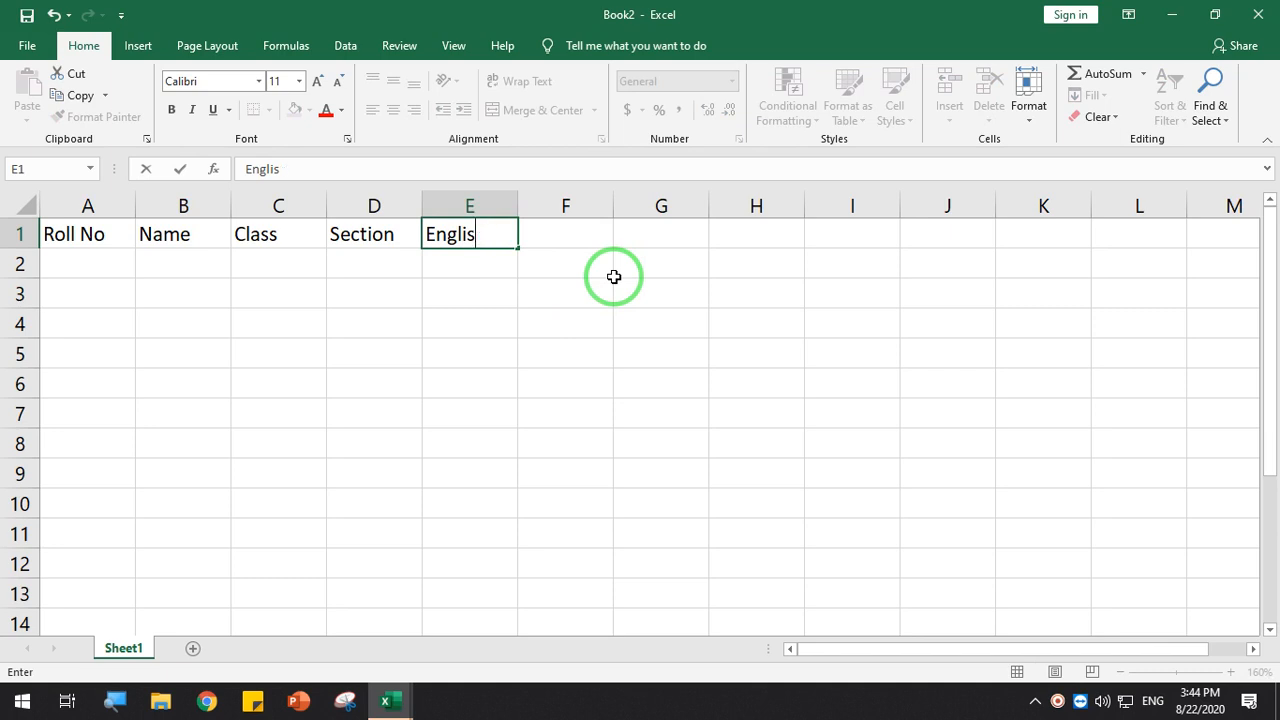
type("hTh")
key("Tab")
type("Eng")
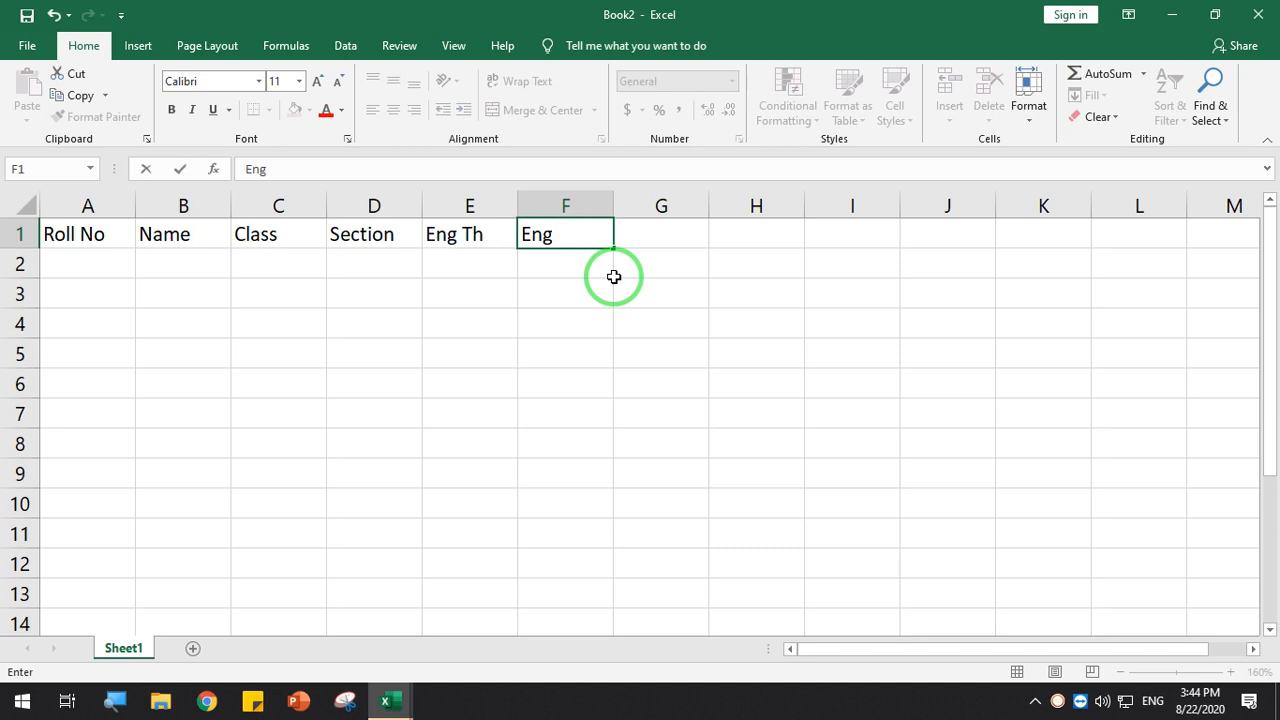
type(" PR")
key("Tab")
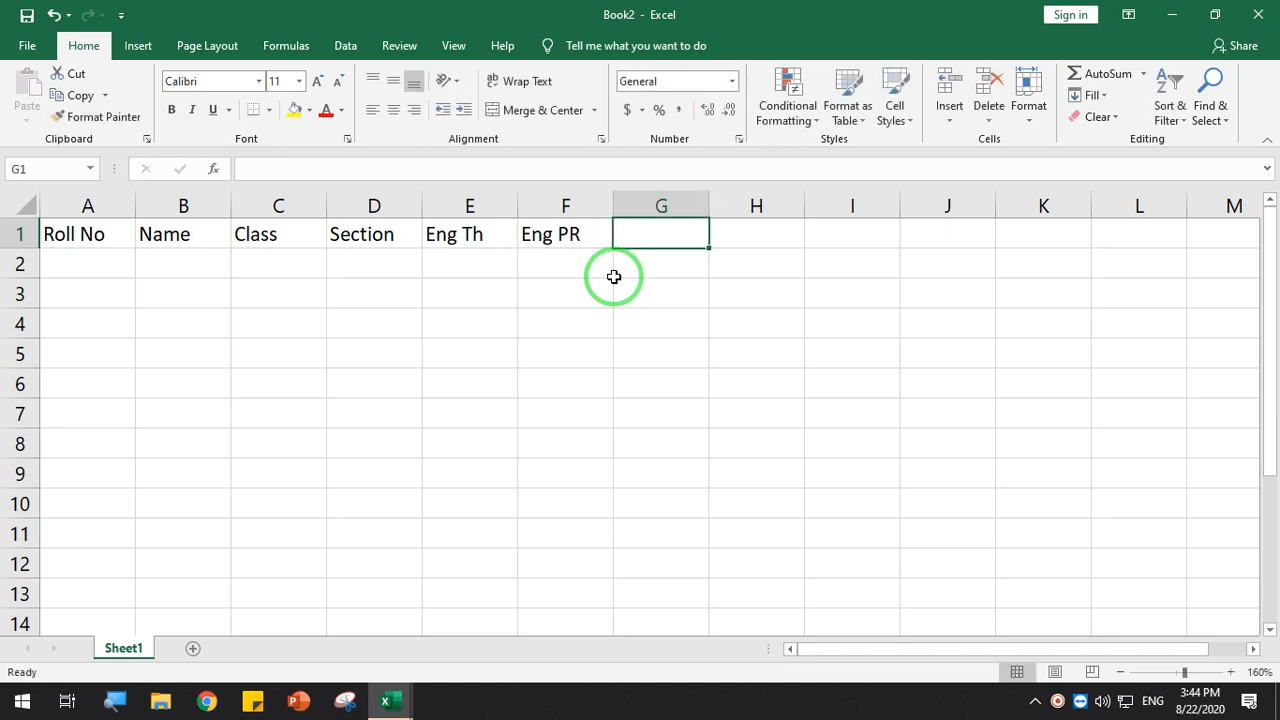
Enter the column heading Eng Total in cell G1
type("EWn")
key("BackSpace")
key("BackSpace")
key("BackSpace")
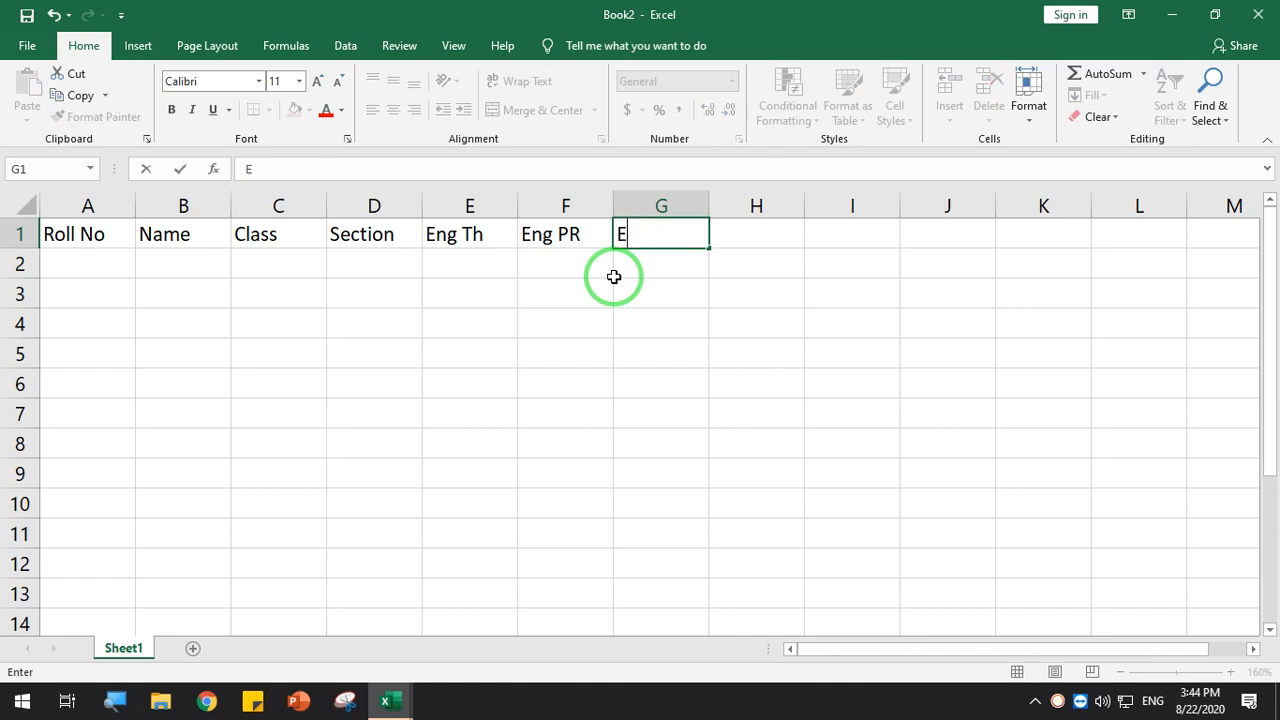
type("Eng Total")
key("Tab")
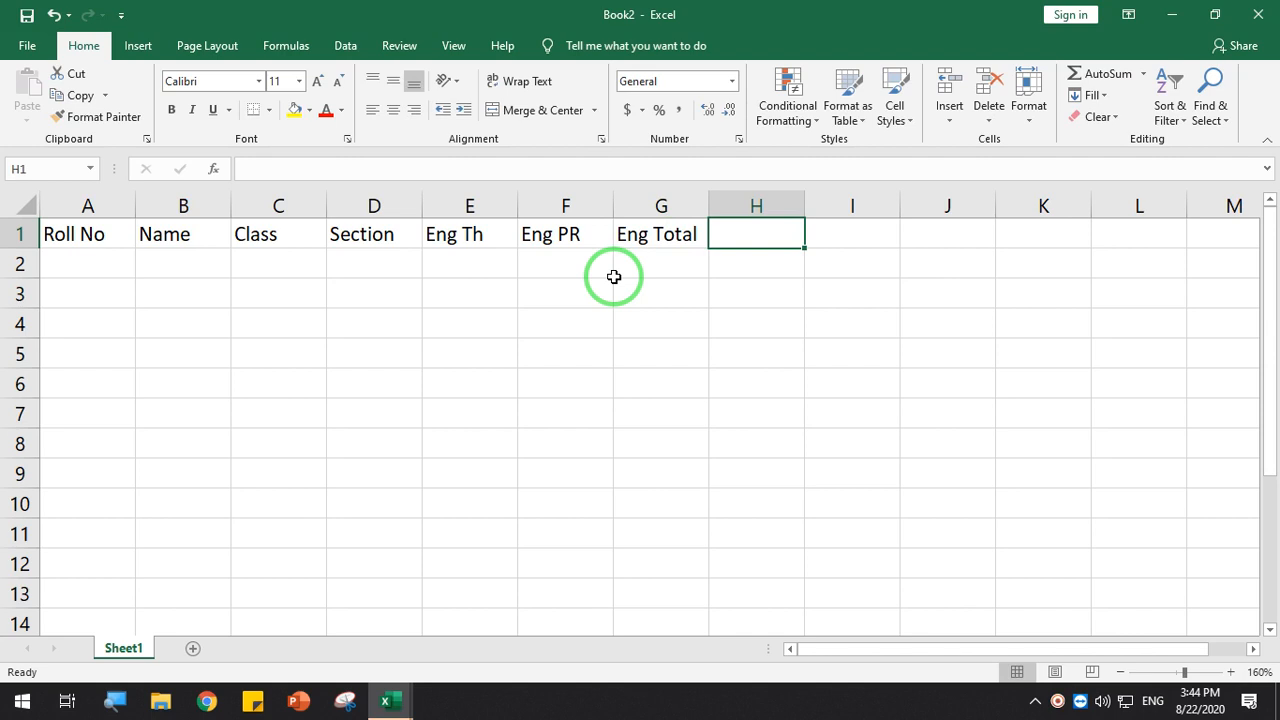
Enter the column heading Eng Grade in cell H1
type("En")
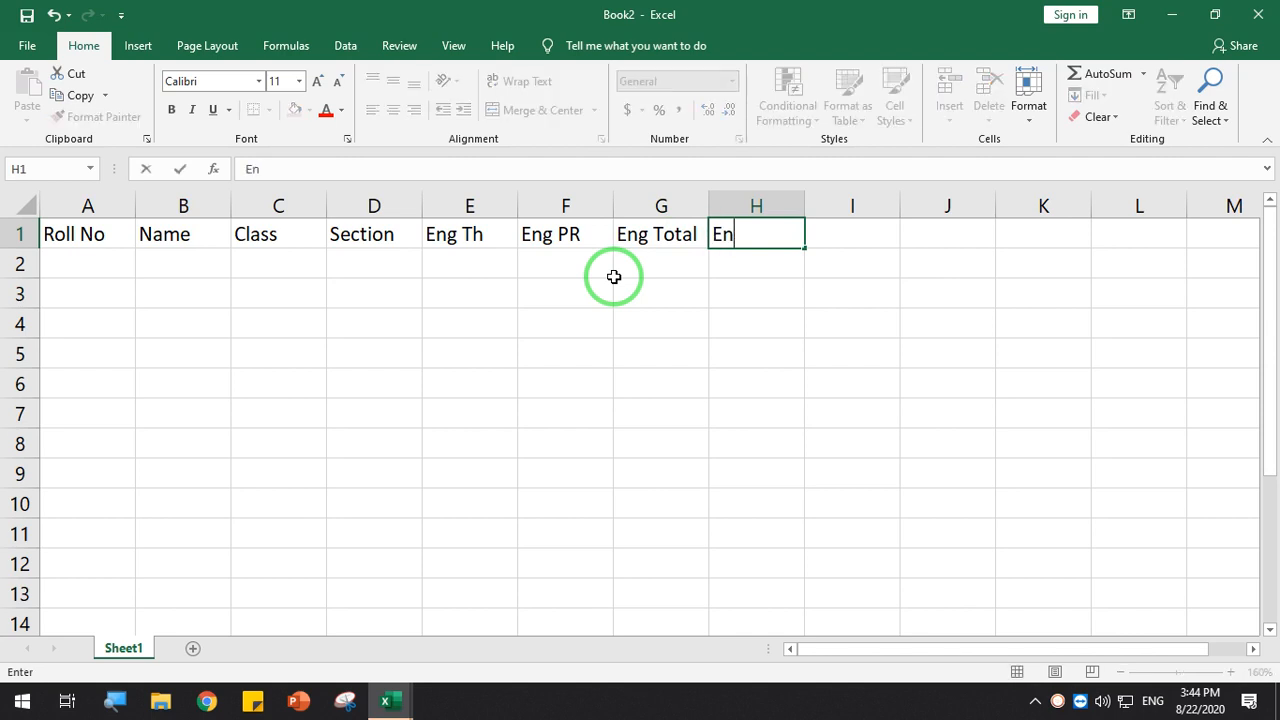
type("glis")
type(" Grade")
key("Tab")
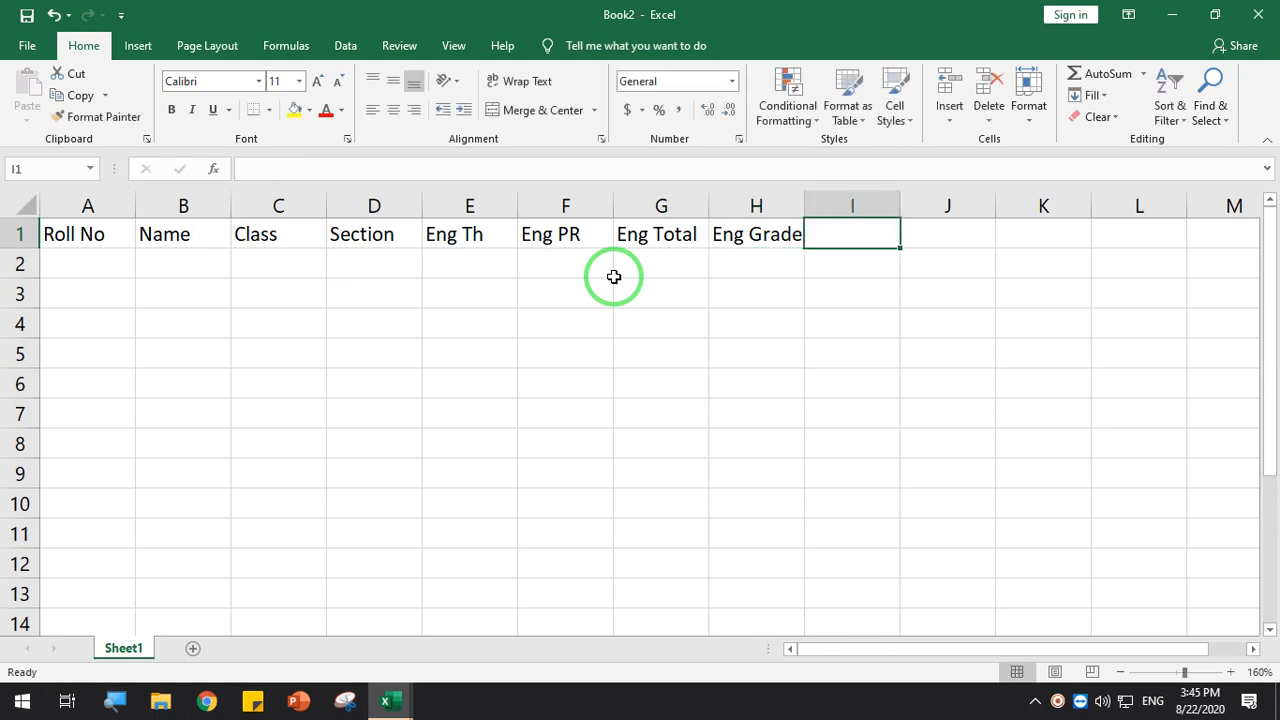
Enter the column heading Eng GPA in cell I1
type("G")
key("BackSpace")
type("English")
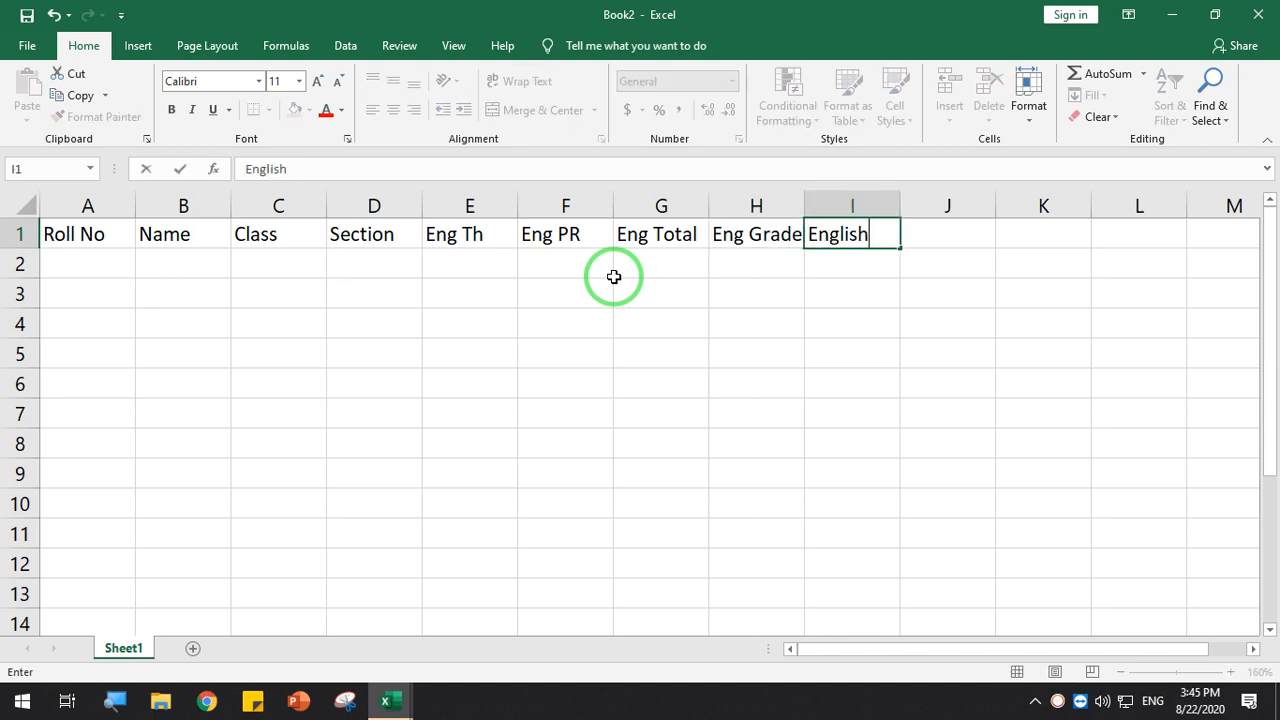
key("BackSpace")
key("BackSpace")
key("BackSpace")
key("BackSpace")
key("BackSpace")
type("g GPA")
left_click_drag(452, 234, 829, 234)
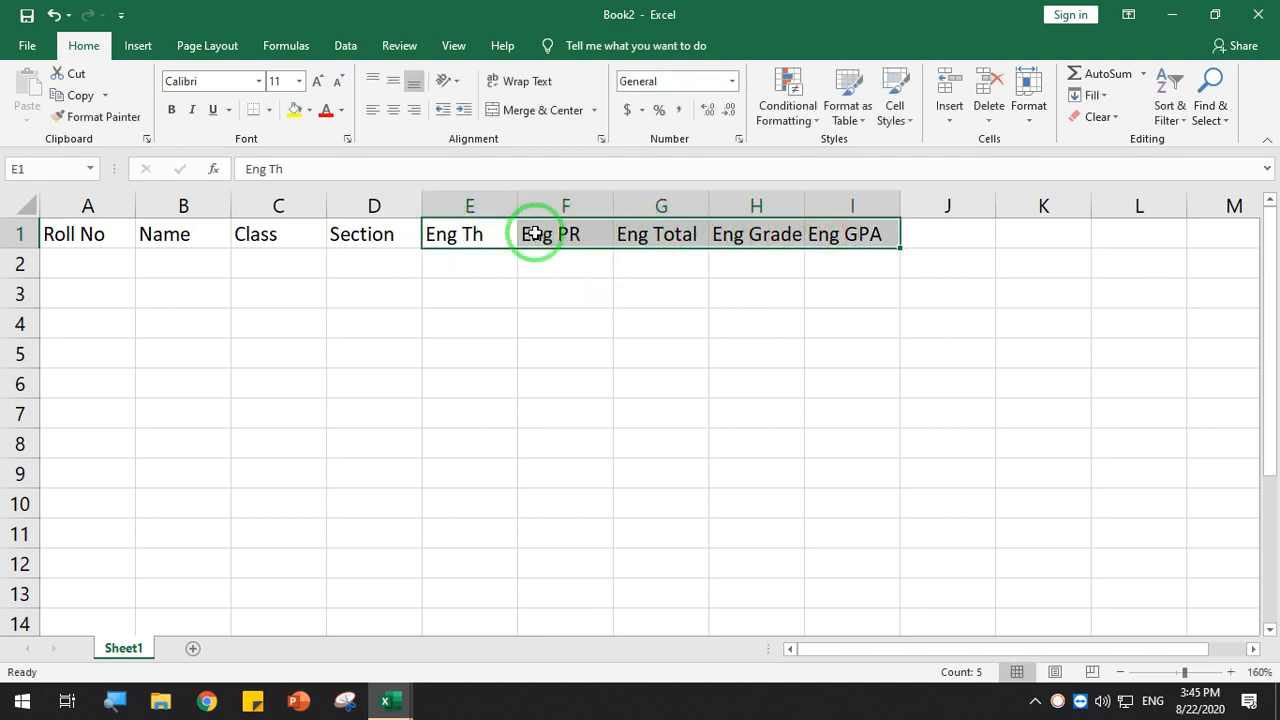
Review the English headings from Eng Th to Eng GPA and the cells beneath them in row 2
left_click(817, 320)
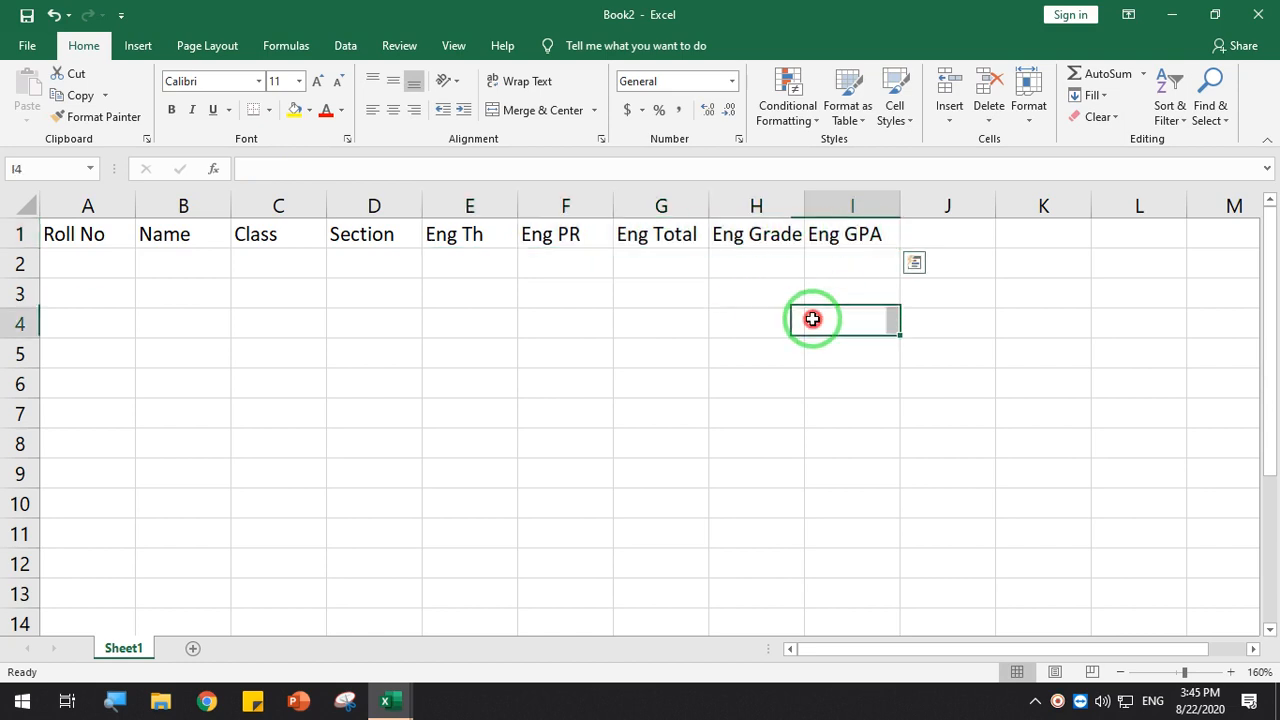
left_click(457, 240)
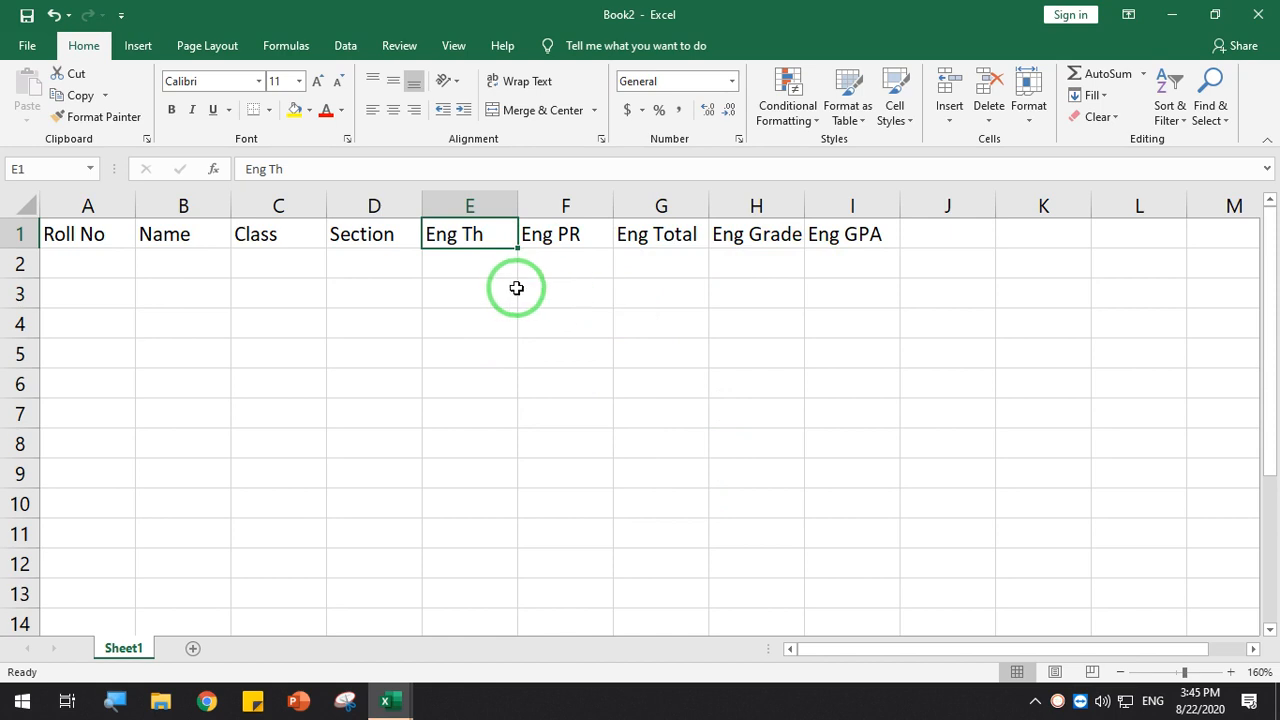
left_click(550, 270)
left_click(777, 270)
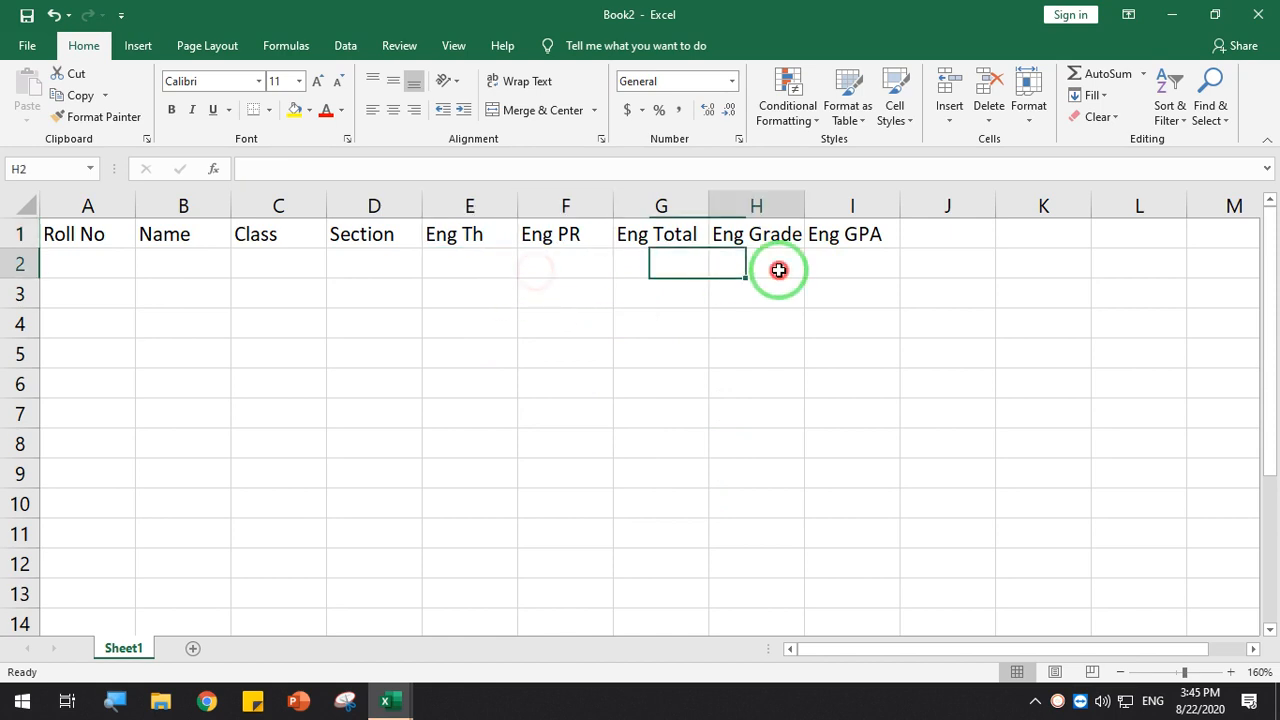
left_click(836, 266)
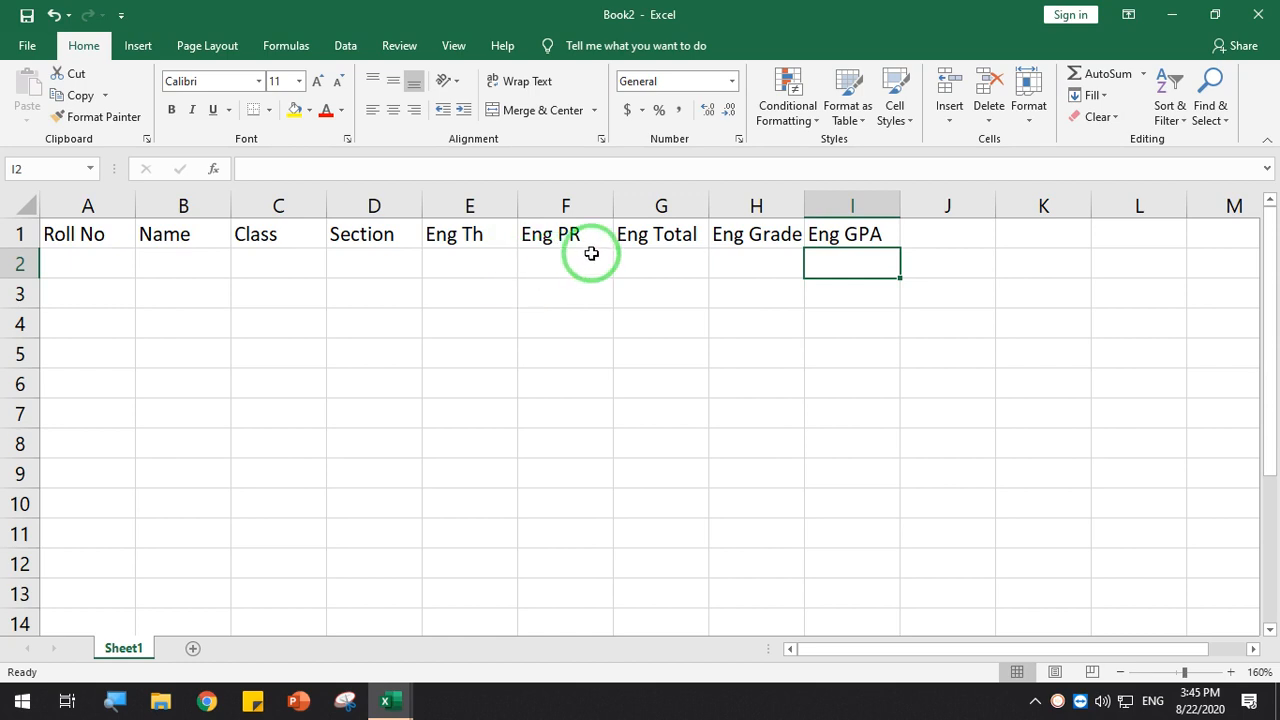
left_click_drag(480, 260, 583, 268)
left_click(657, 268)
left_click(852, 263)
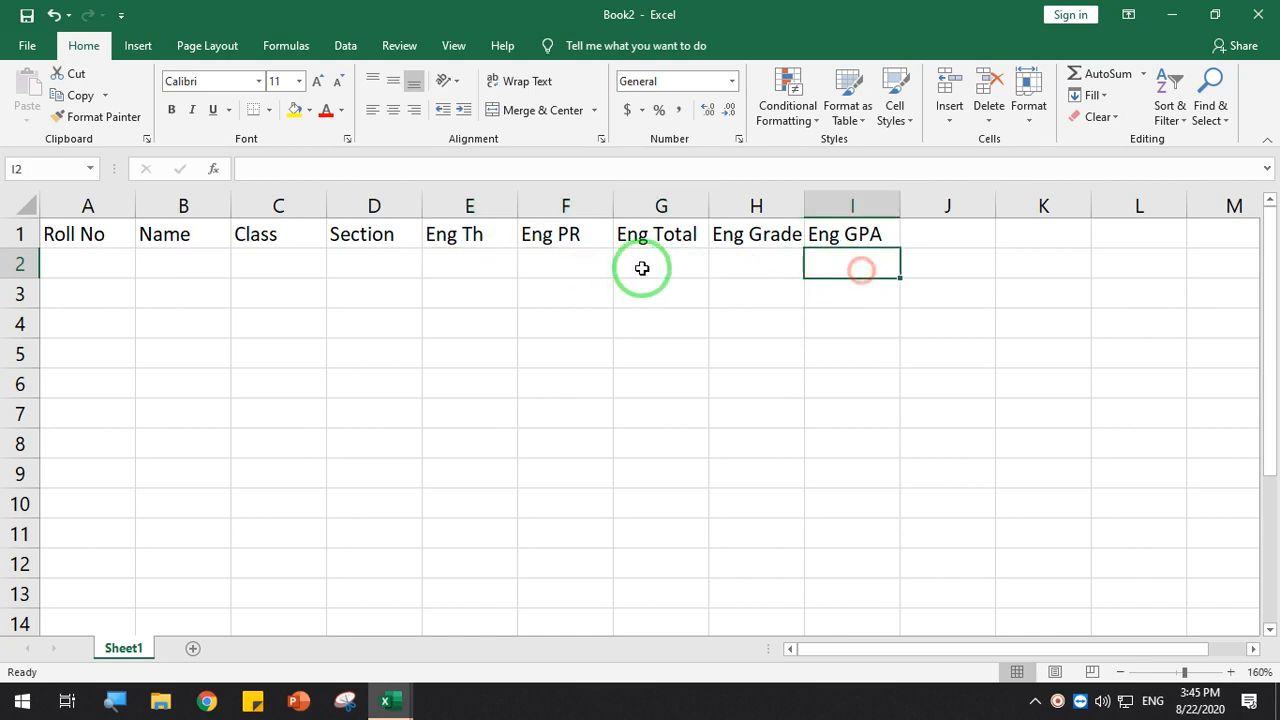
left_click_drag(471, 240, 855, 241)
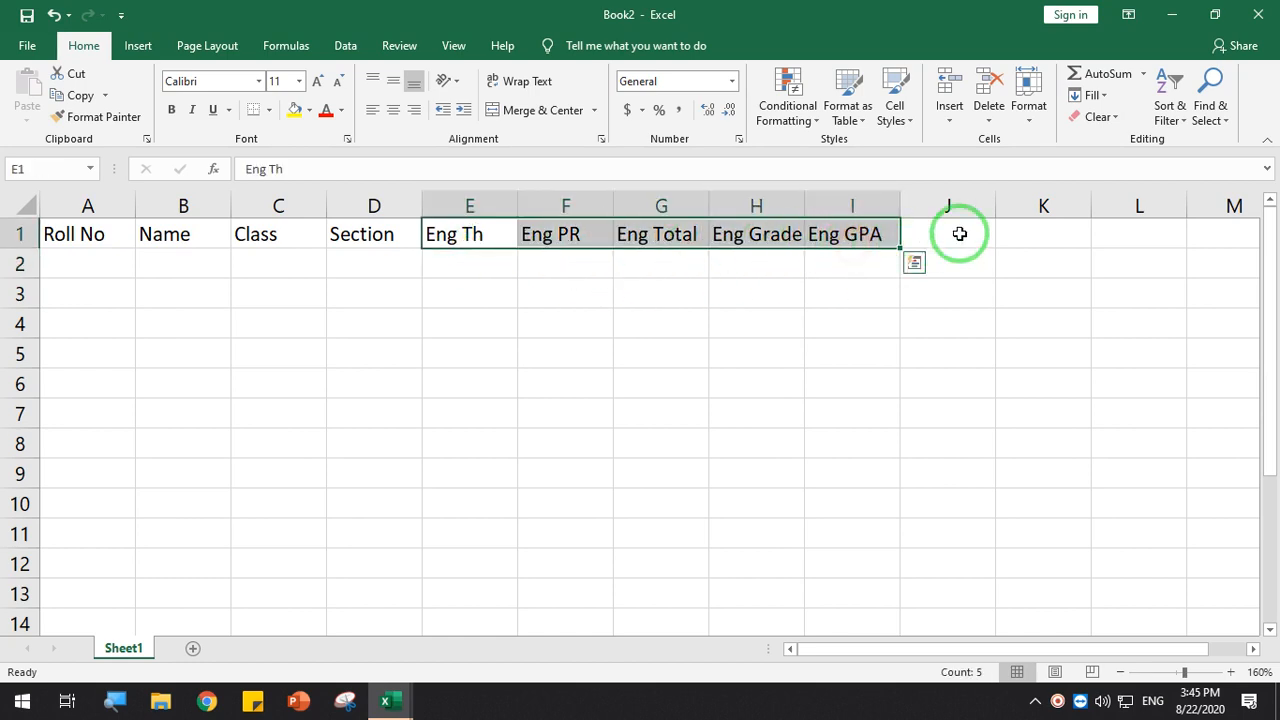
Enter the column headings Nep Th in cell J1 and Nep PR in cell K1
left_click(960, 232)
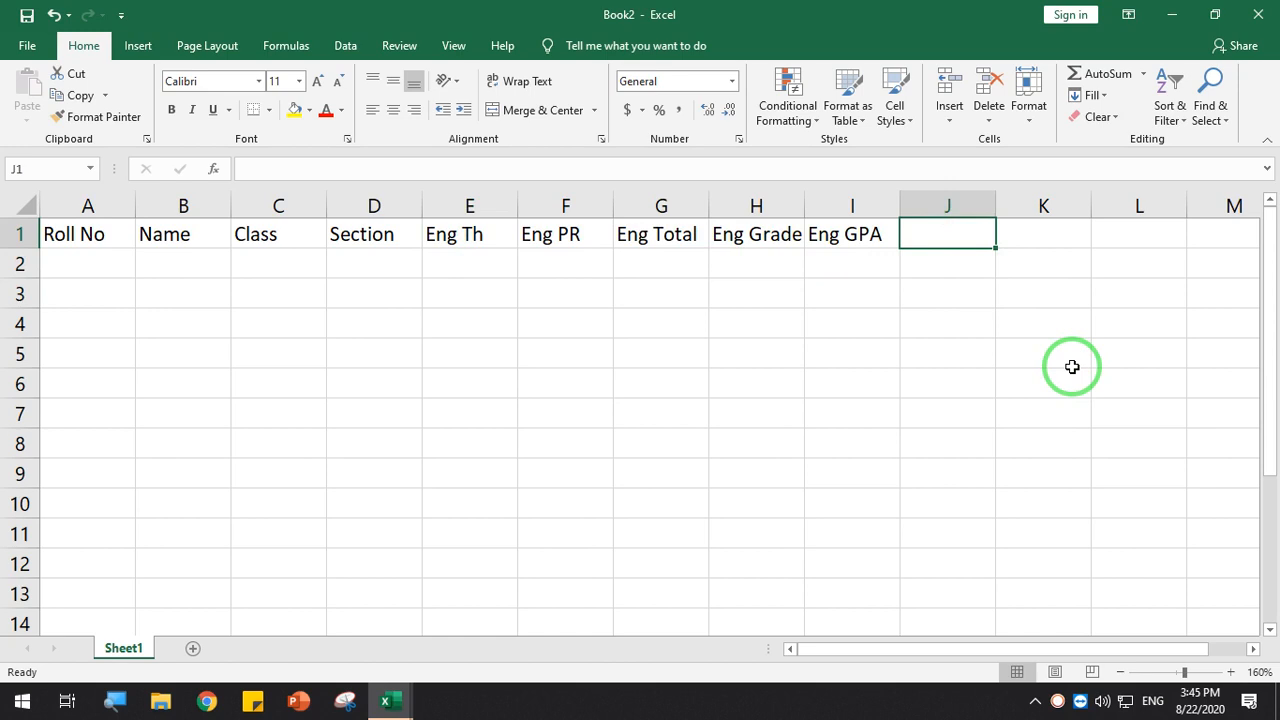
type("Nep Th")
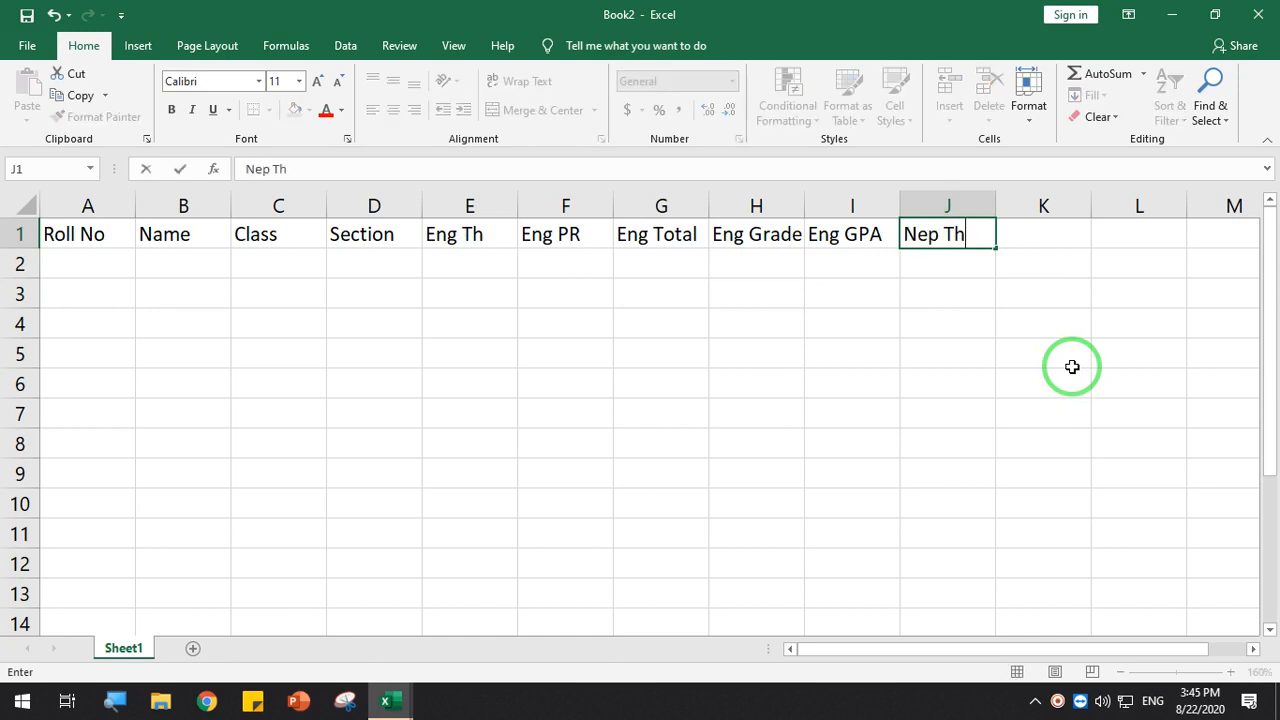
key("Tab")
type("NE")
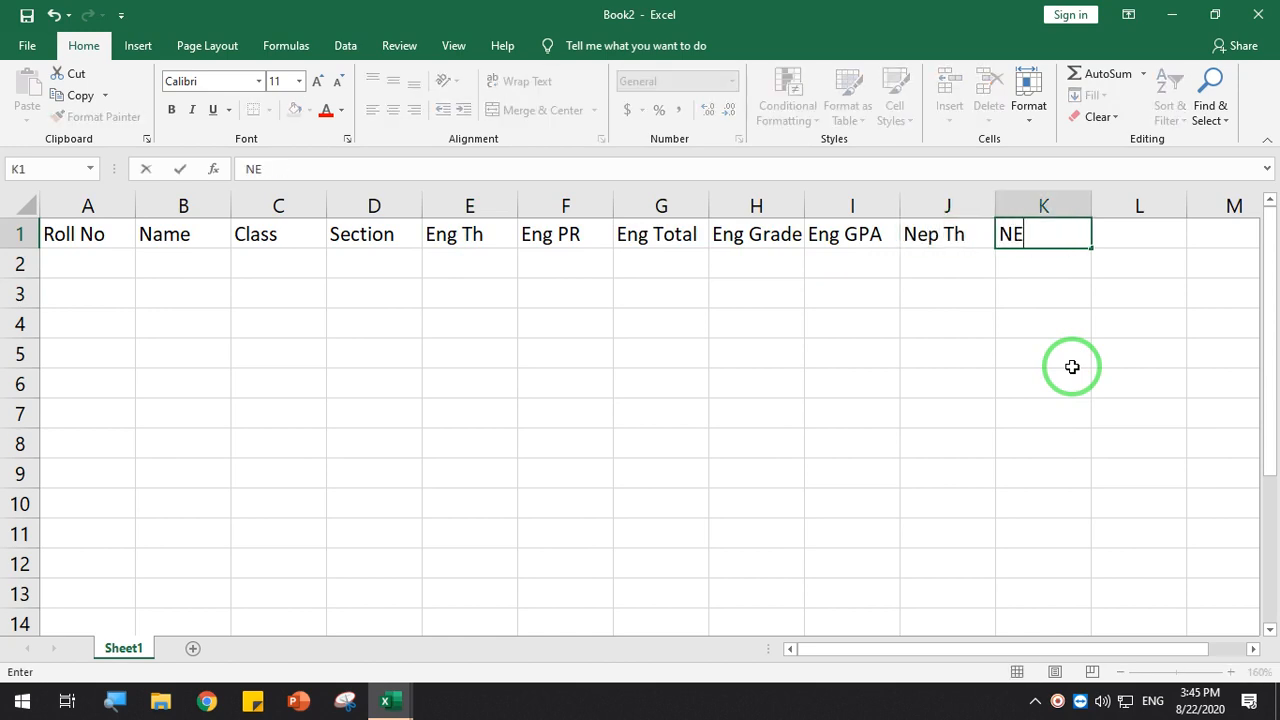
type("ep PR")
key("Tab")
Enter the column heading Nep Total in cell L1
type("Ne")
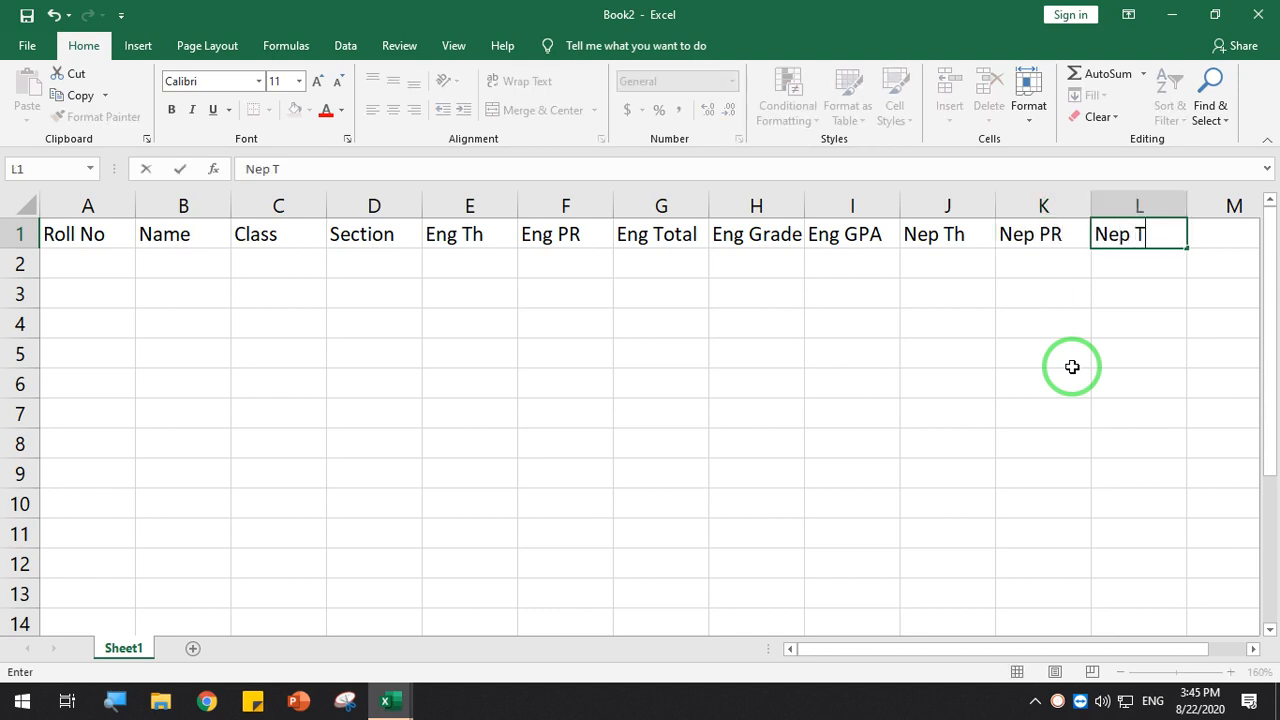
type("p Total")
key("Tab")
Enter the column headings Nep Grade in cell M1 and Nep GPA in cell N1
type("N")
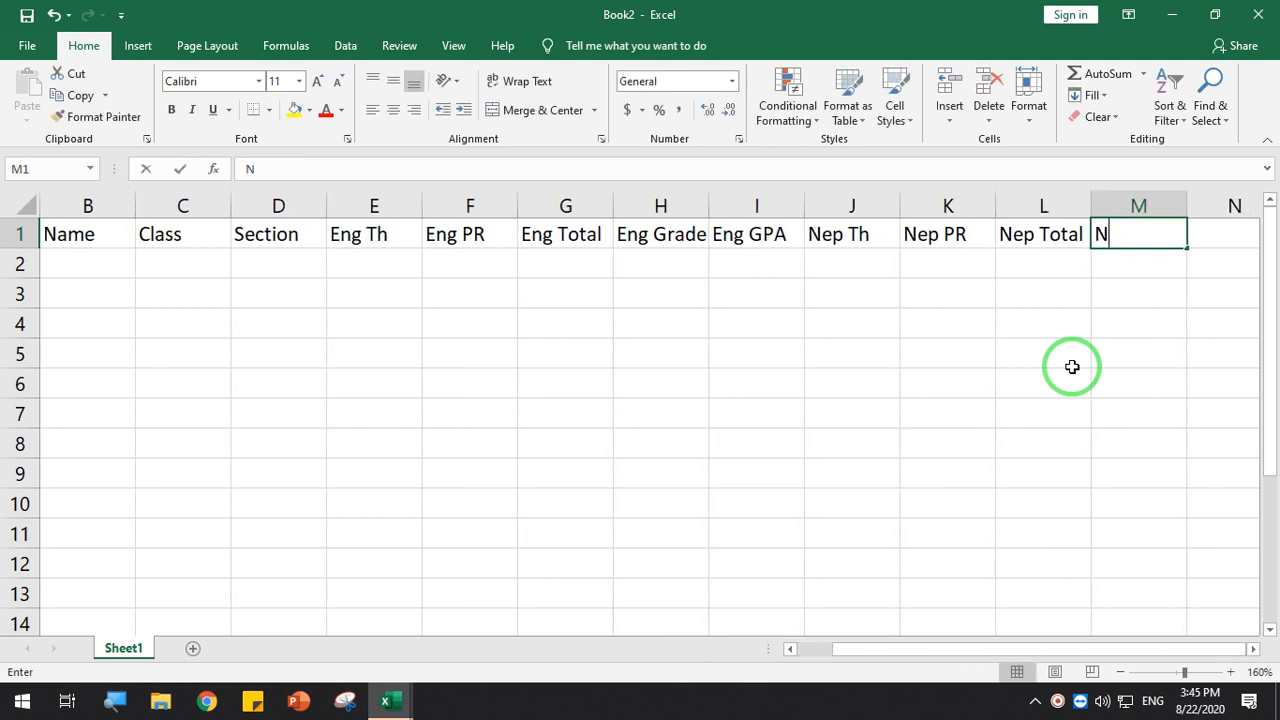
type("Ep")
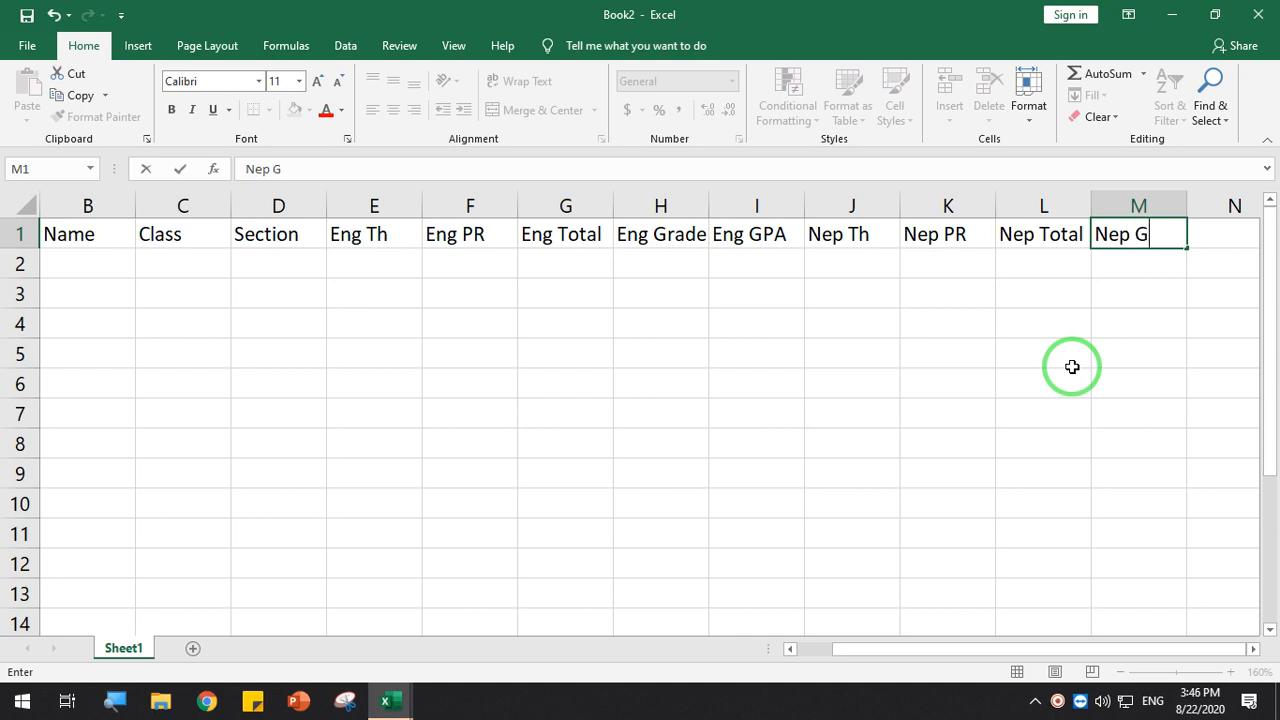
type("Grade")
key("Tab")
type("NE")
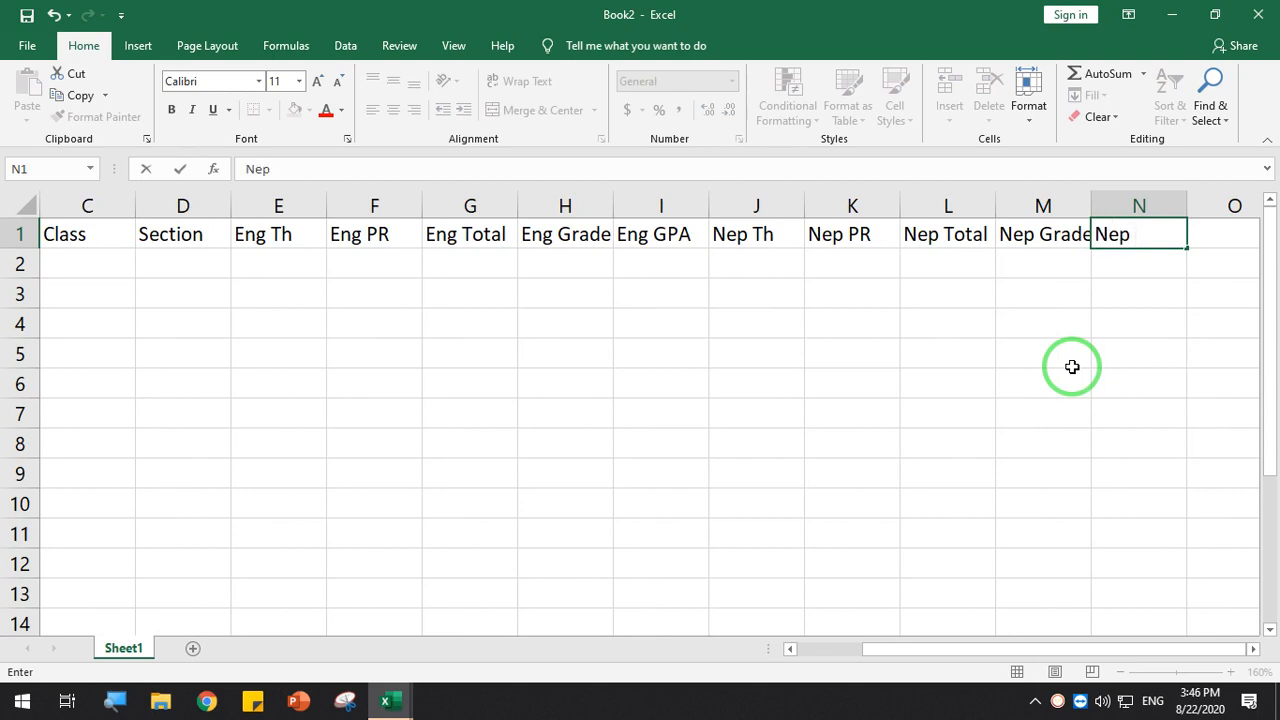
key("Return")
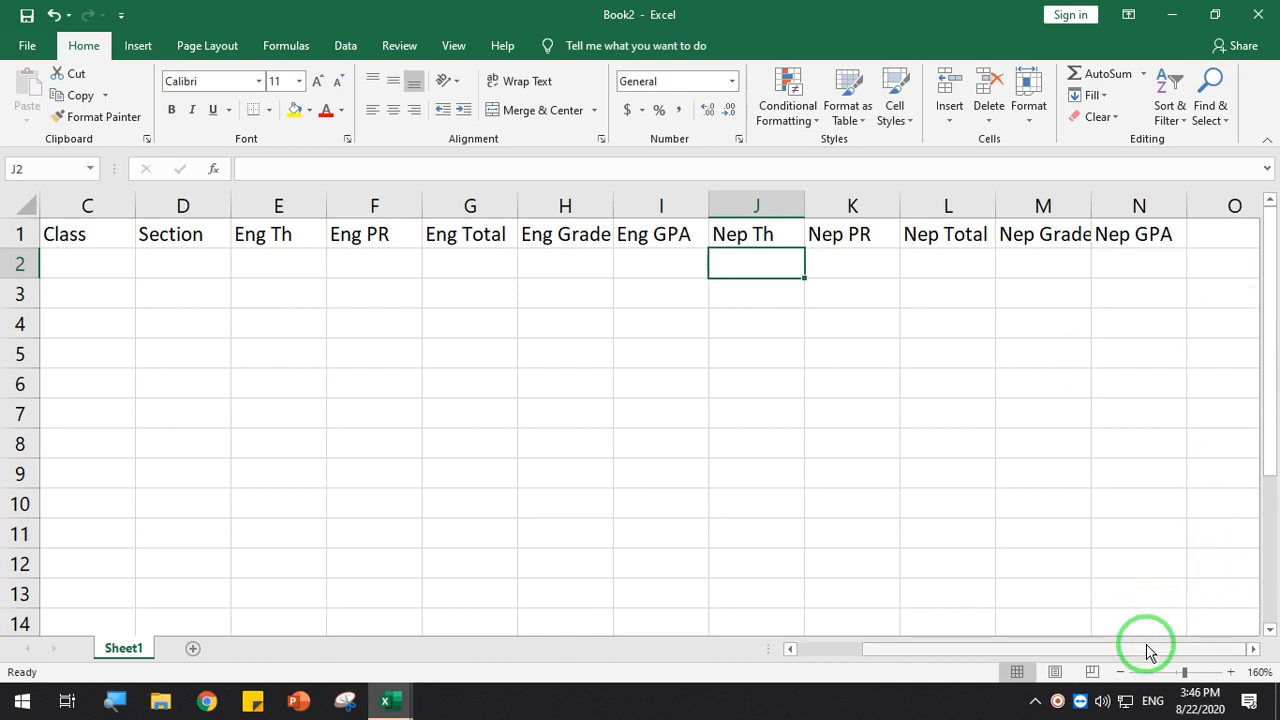
AutoFit the width of all columns in the sheet to their headings
left_click_drag(1114, 648, 1223, 651)
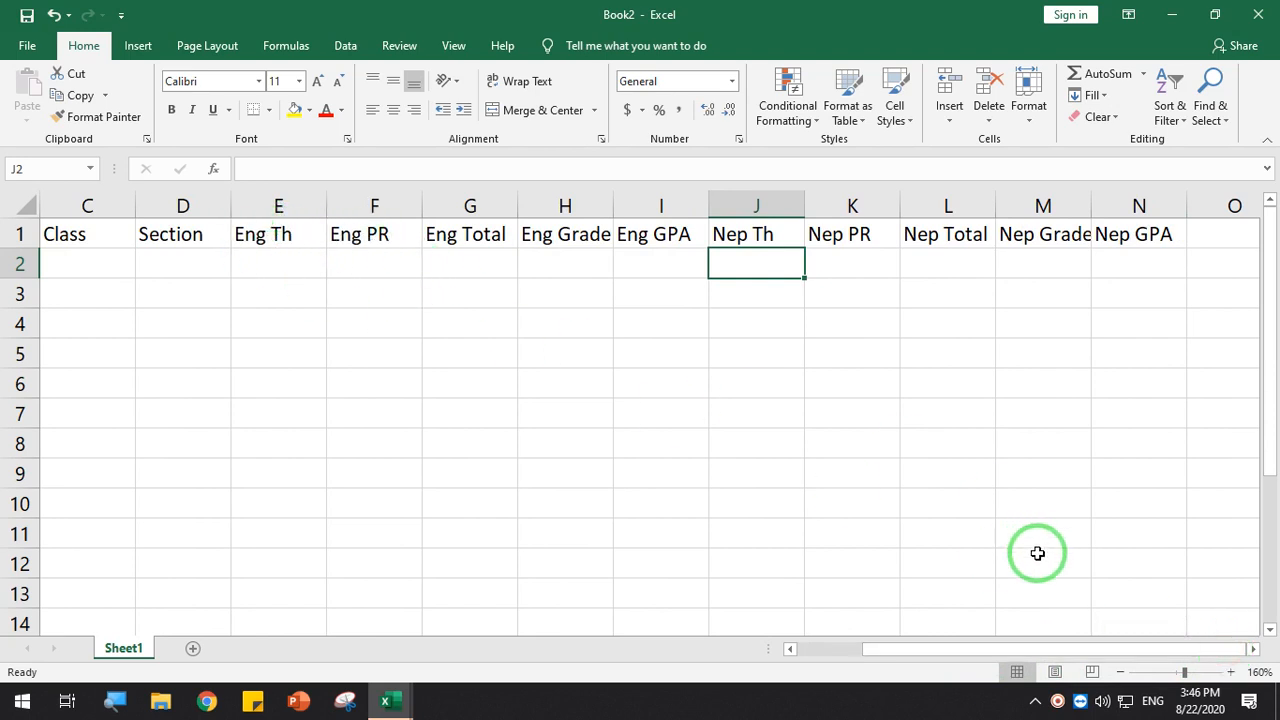
left_click_drag(885, 649, 820, 647)
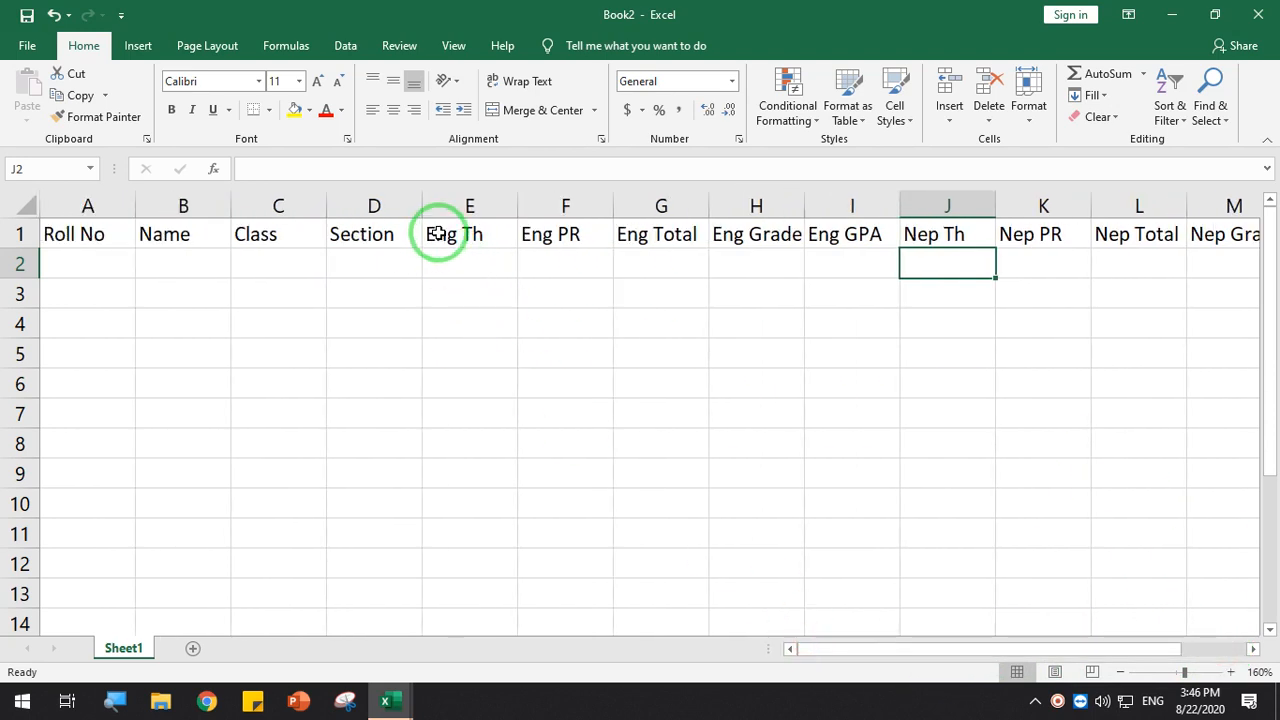
left_click(24, 203)
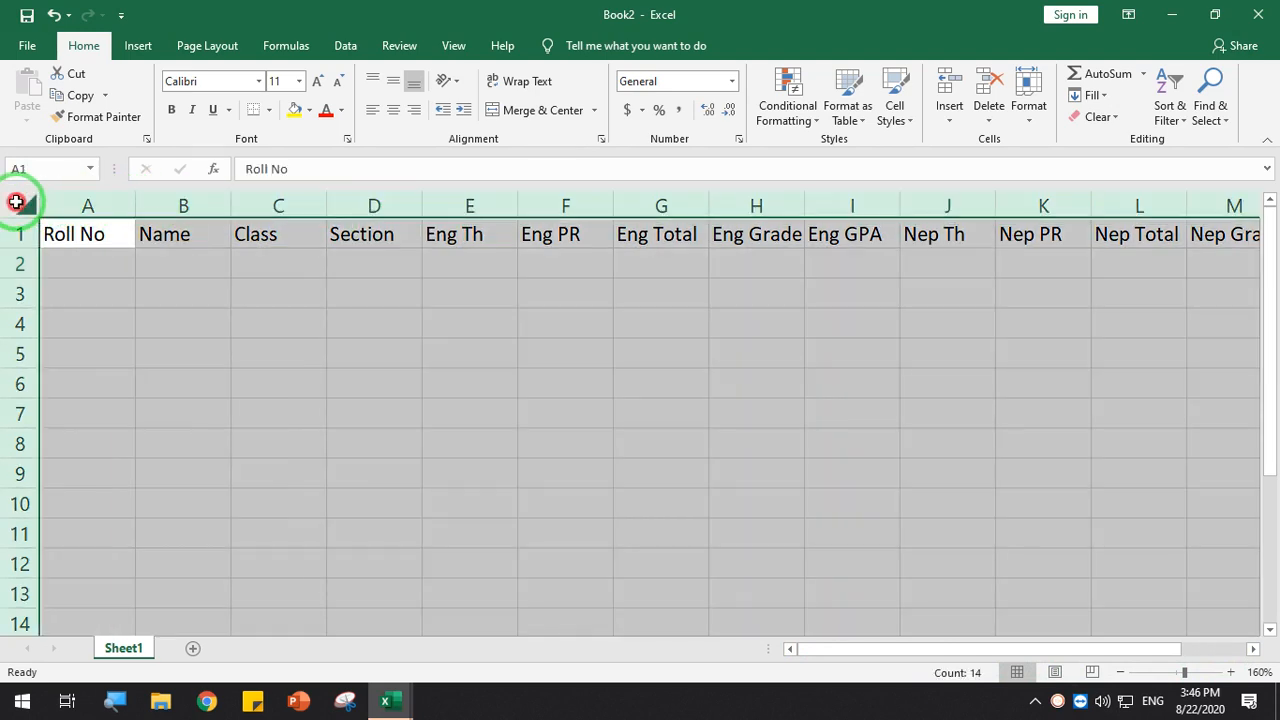
double_click(134, 200)
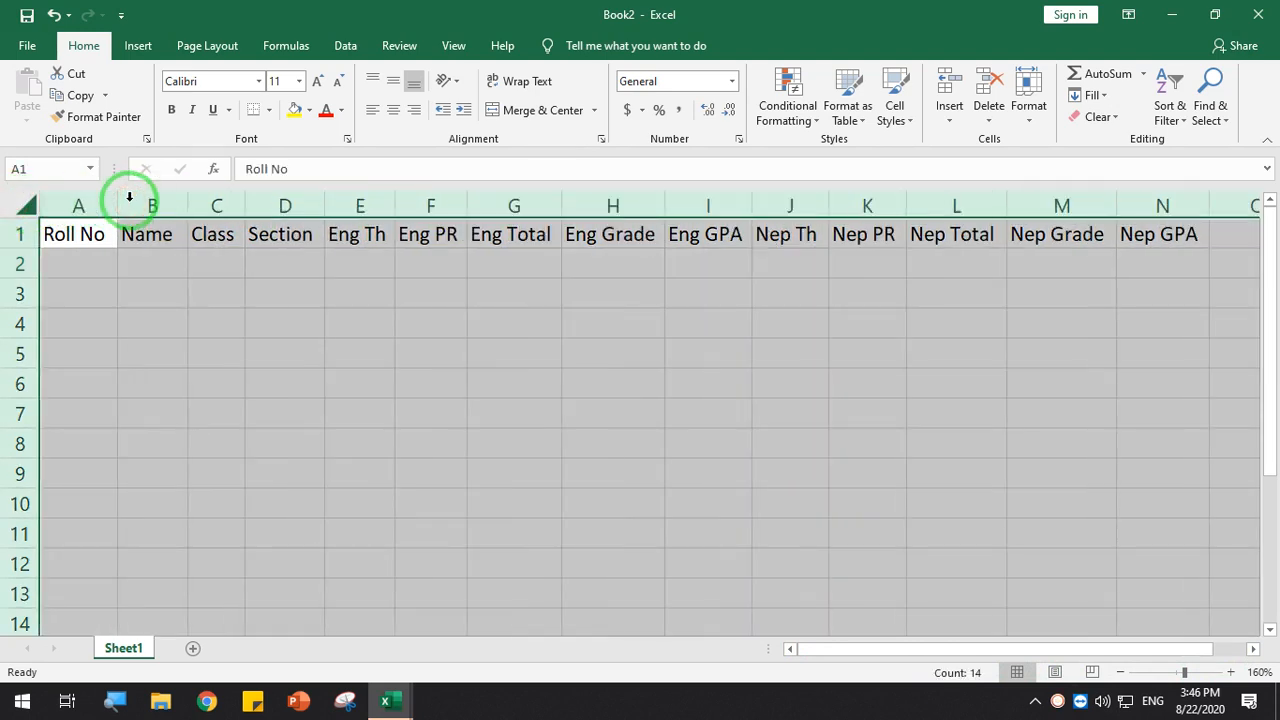
Set the text orientation of the whole heading row 1 to Vertical Text
left_click(15, 234)
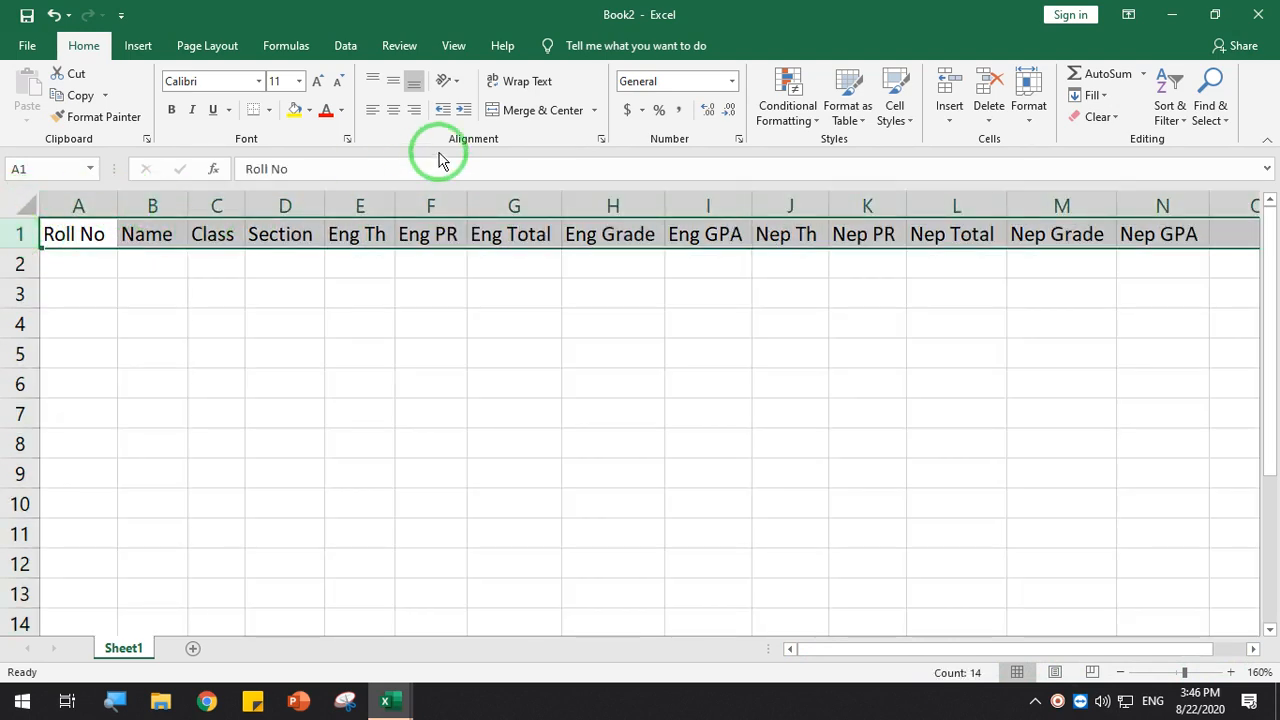
left_click(446, 80)
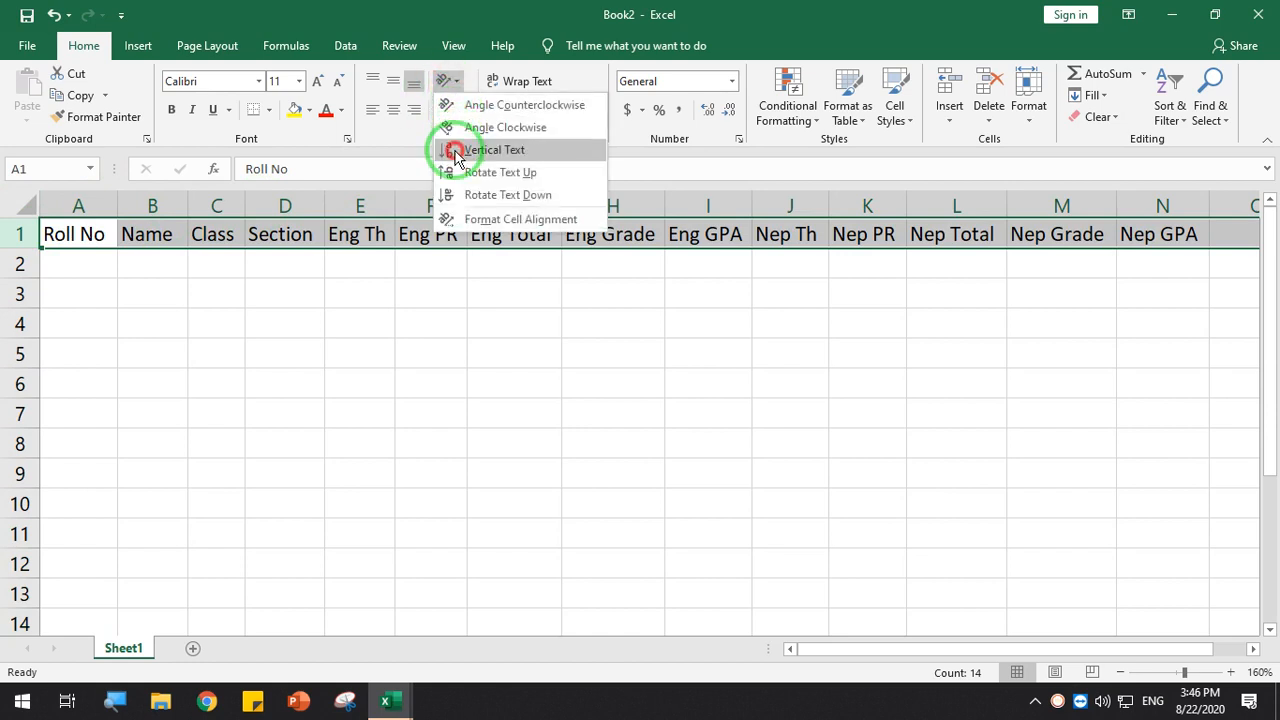
left_click(455, 150)
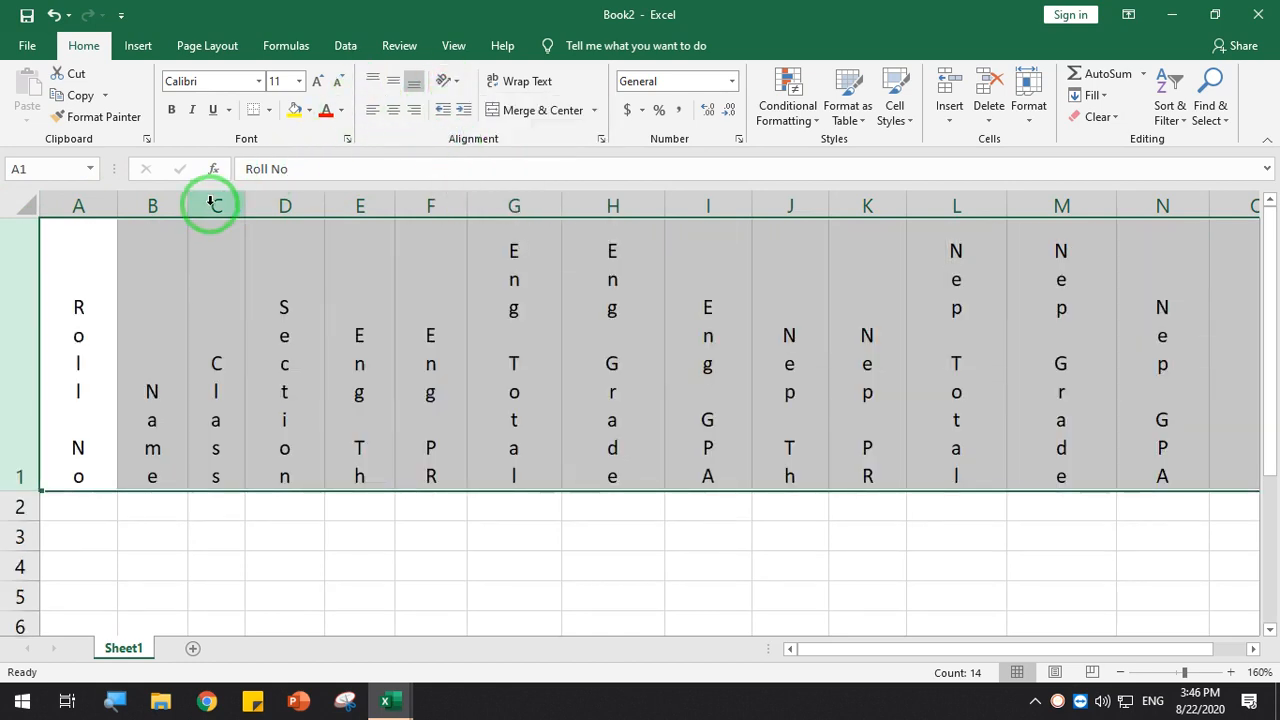
Align the row 1 headings to the middle and center, and AutoFit all columns to the vertical text
left_click(392, 82)
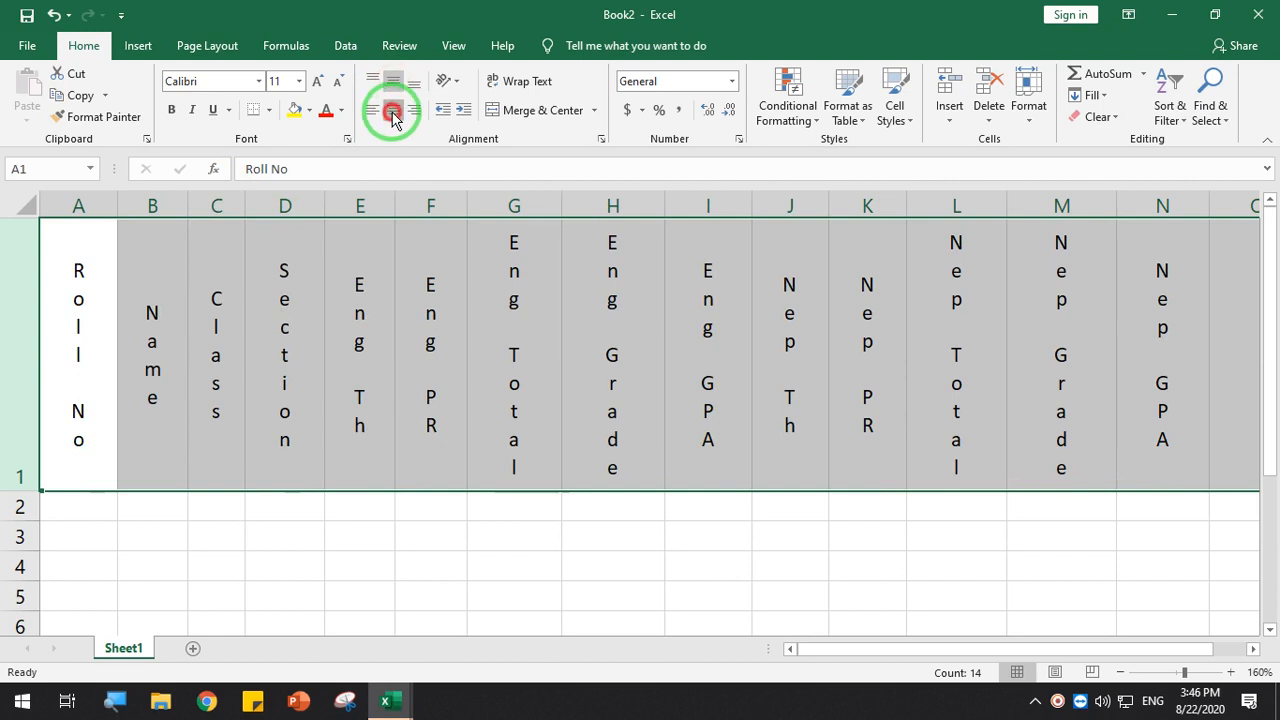
left_click(5, 308)
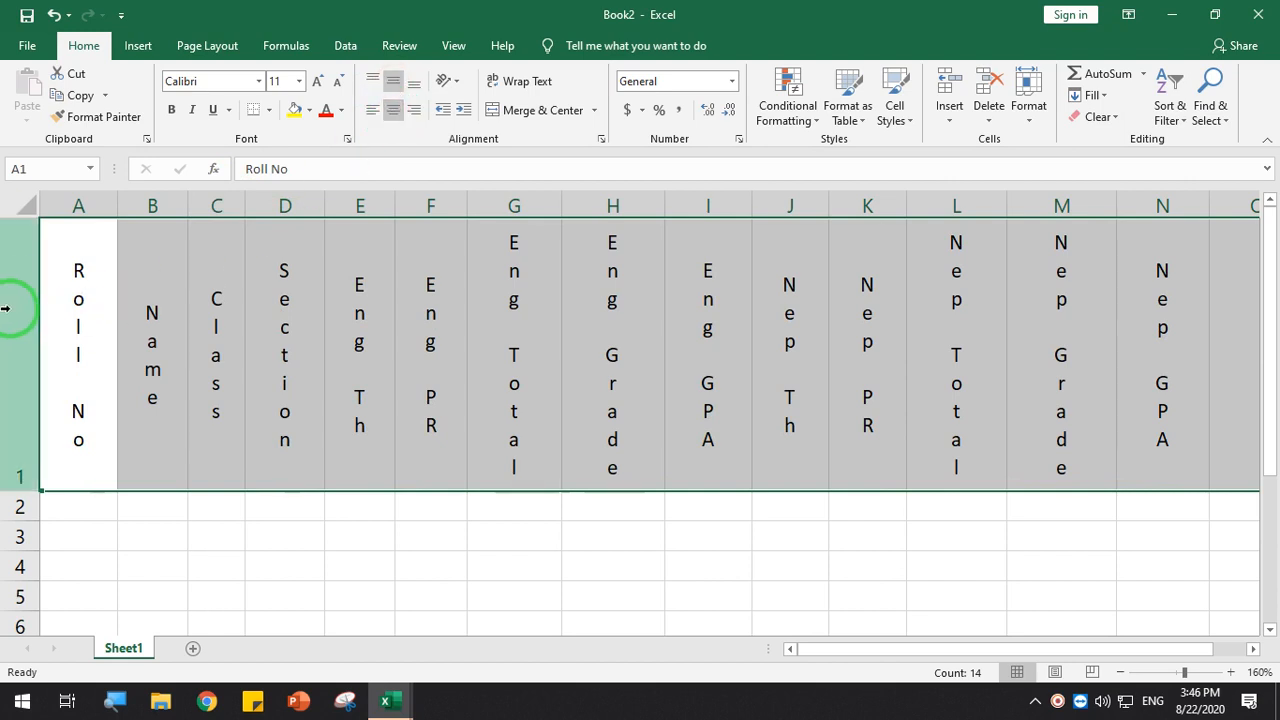
left_click(36, 207)
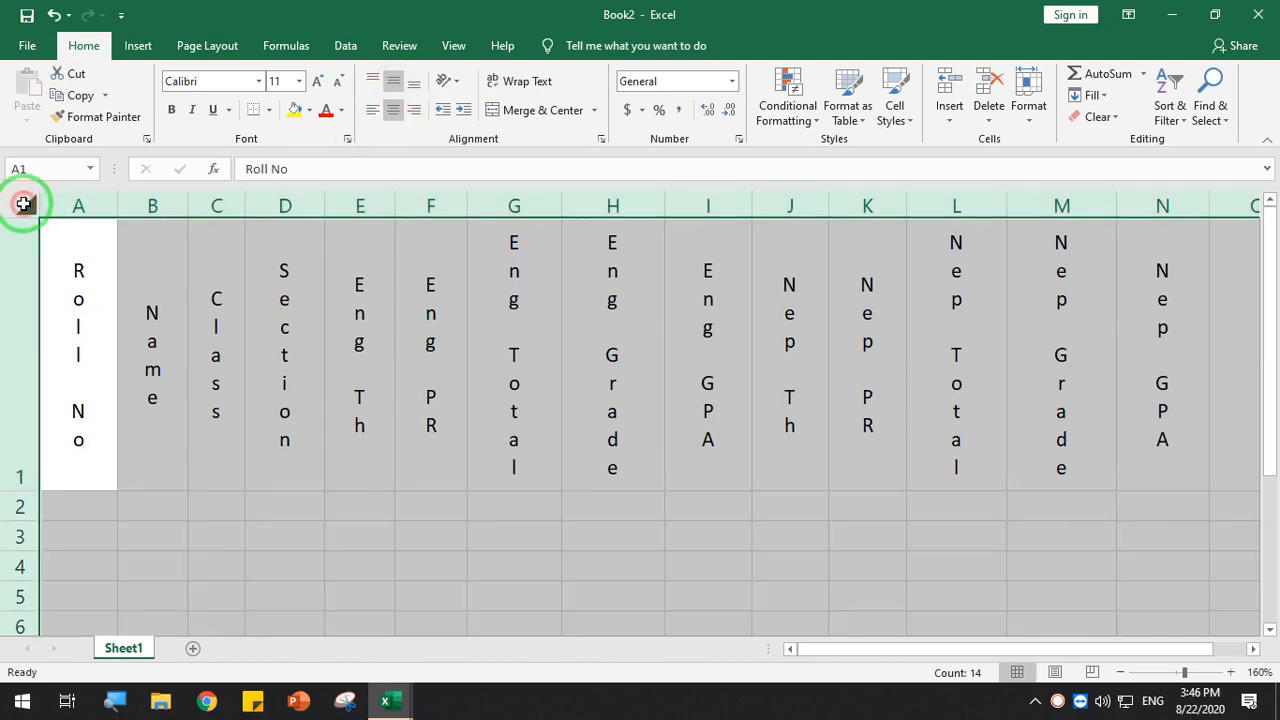
double_click(117, 205)
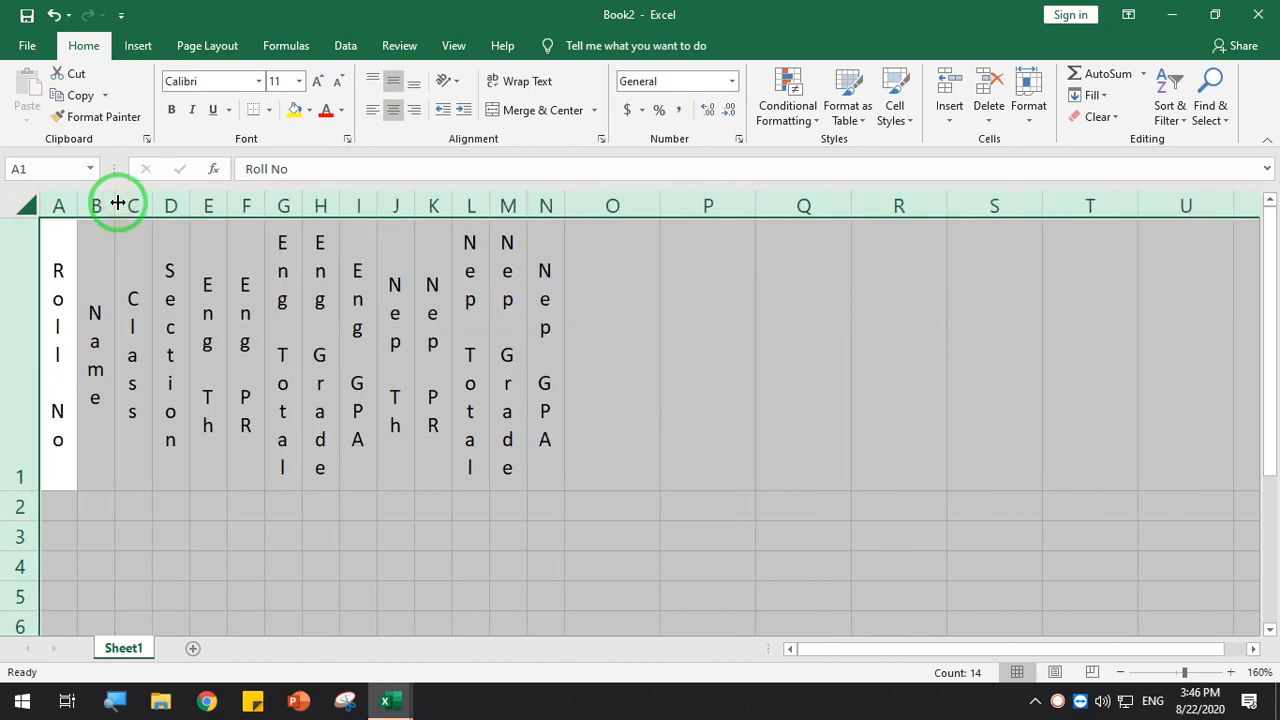
Set the alignment of all cells in the sheet to Top Align and Align Left
left_click(453, 347)
left_click(371, 81)
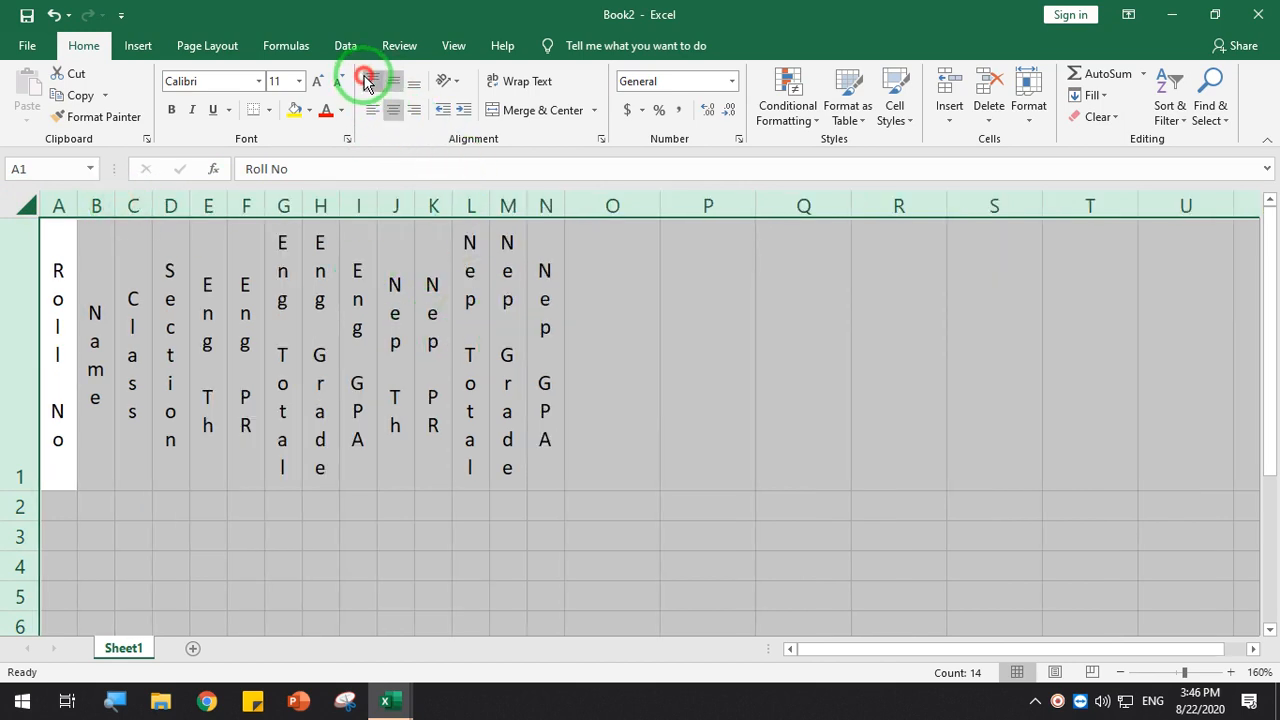
left_click(369, 110)
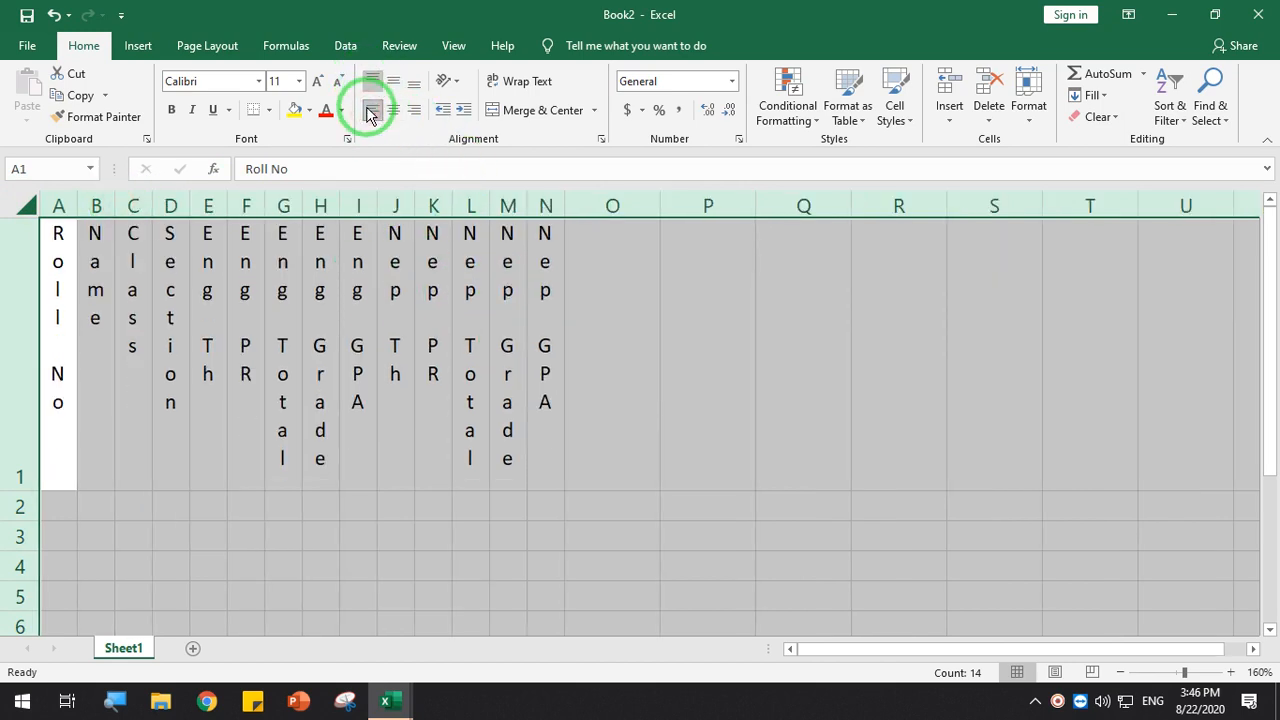
Try Merge & Center on the whole sheet, and undo the merge
left_click(514, 112)
left_click(605, 402)
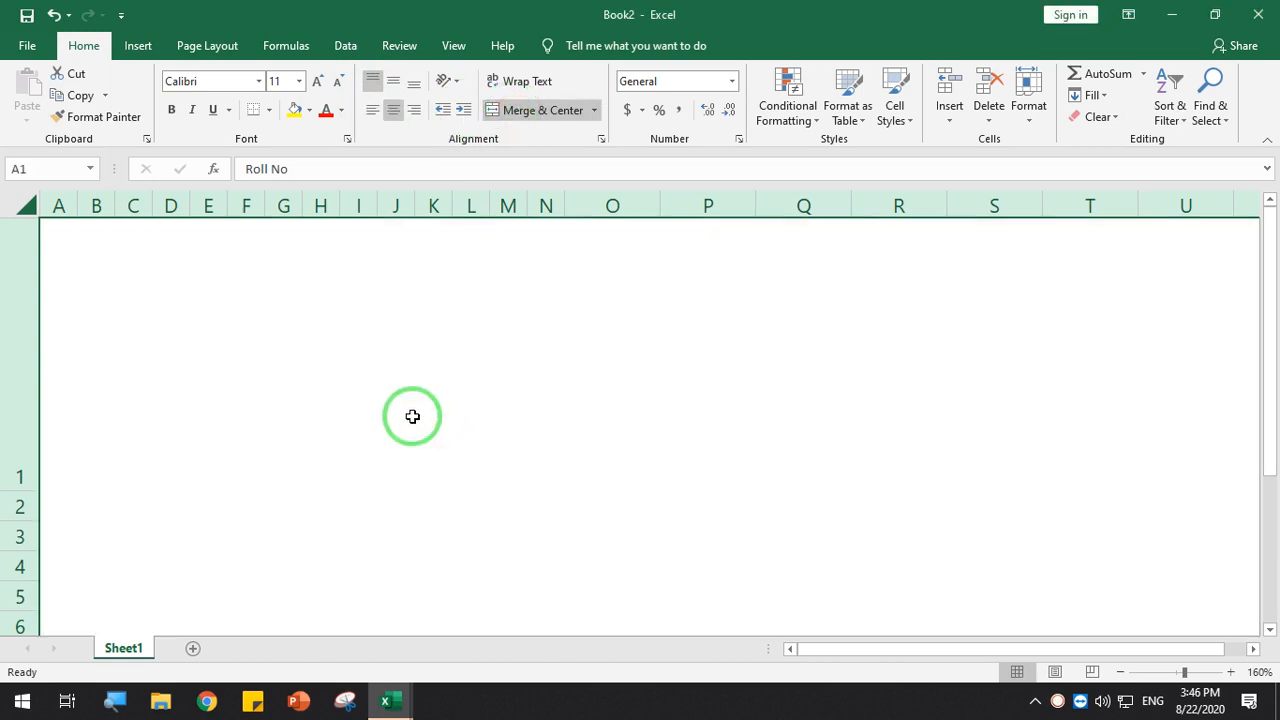
key("ctrl+z")
left_click(310, 416)
Align the row 1 headings to the middle and center, and set their orientation to Rotate Text Up
left_click(8, 308)
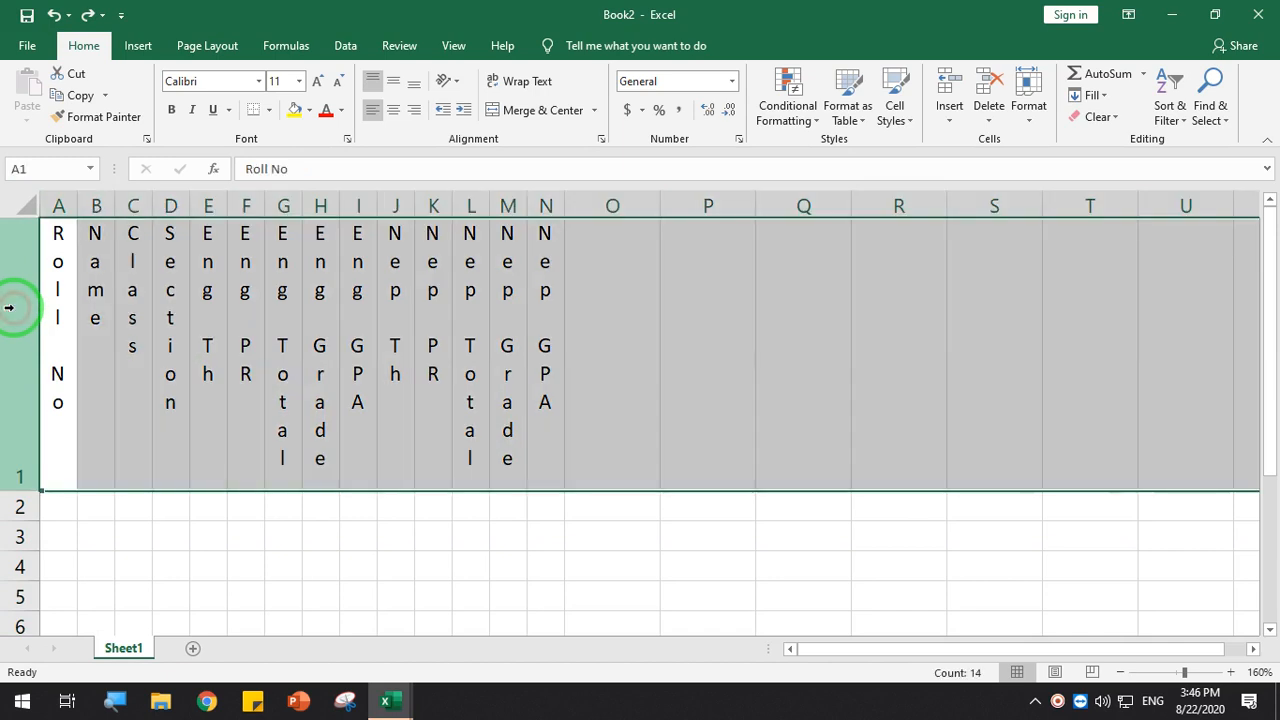
left_click(393, 81)
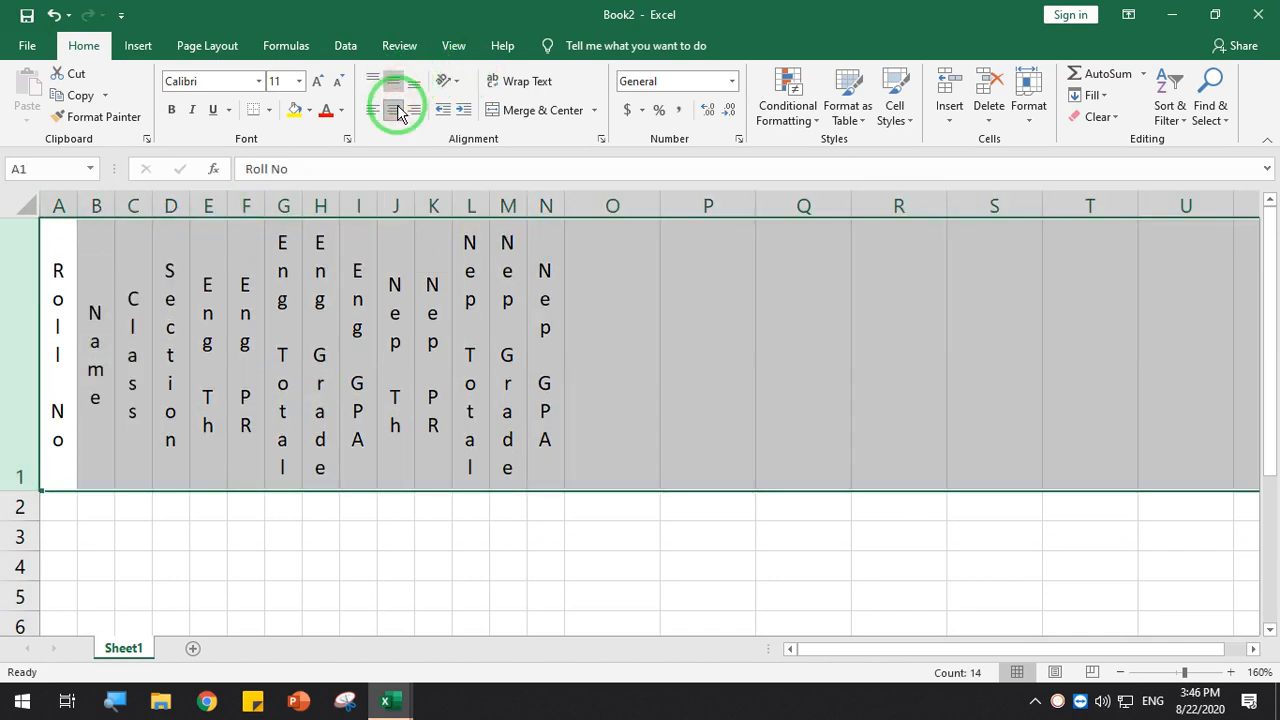
left_click(445, 80)
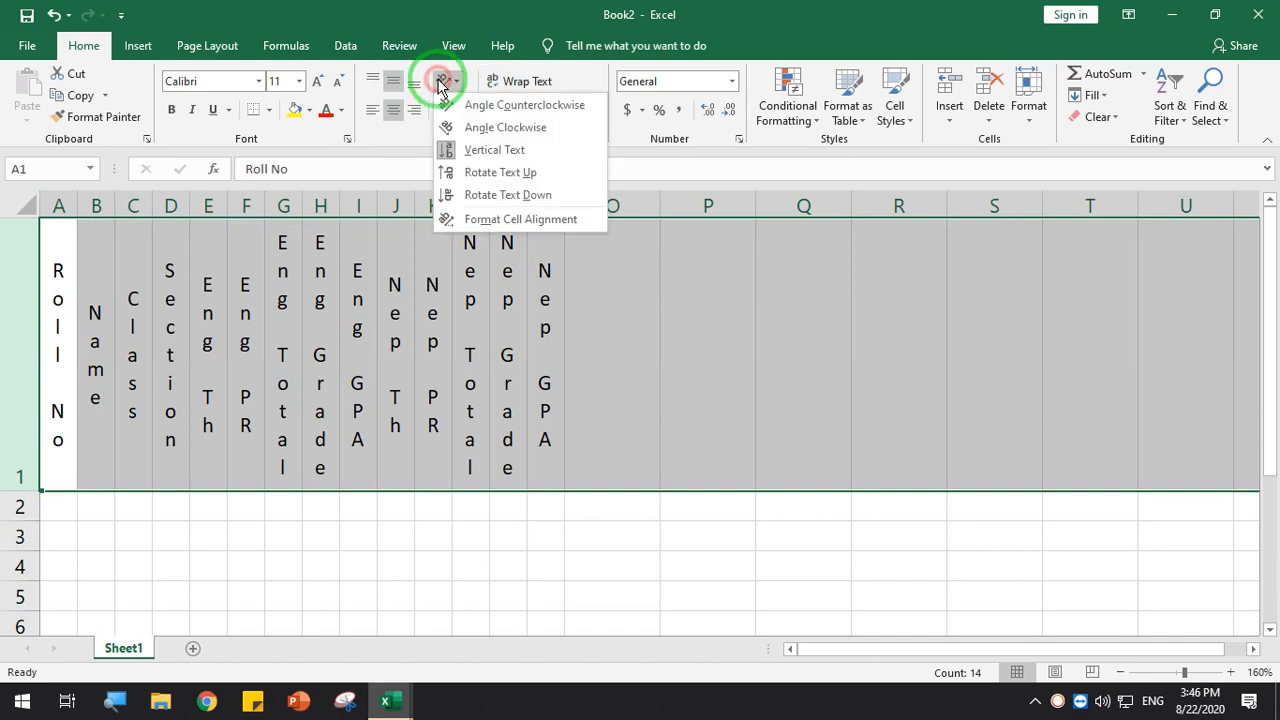
left_click(449, 172)
left_click(398, 287)
left_click(281, 286)
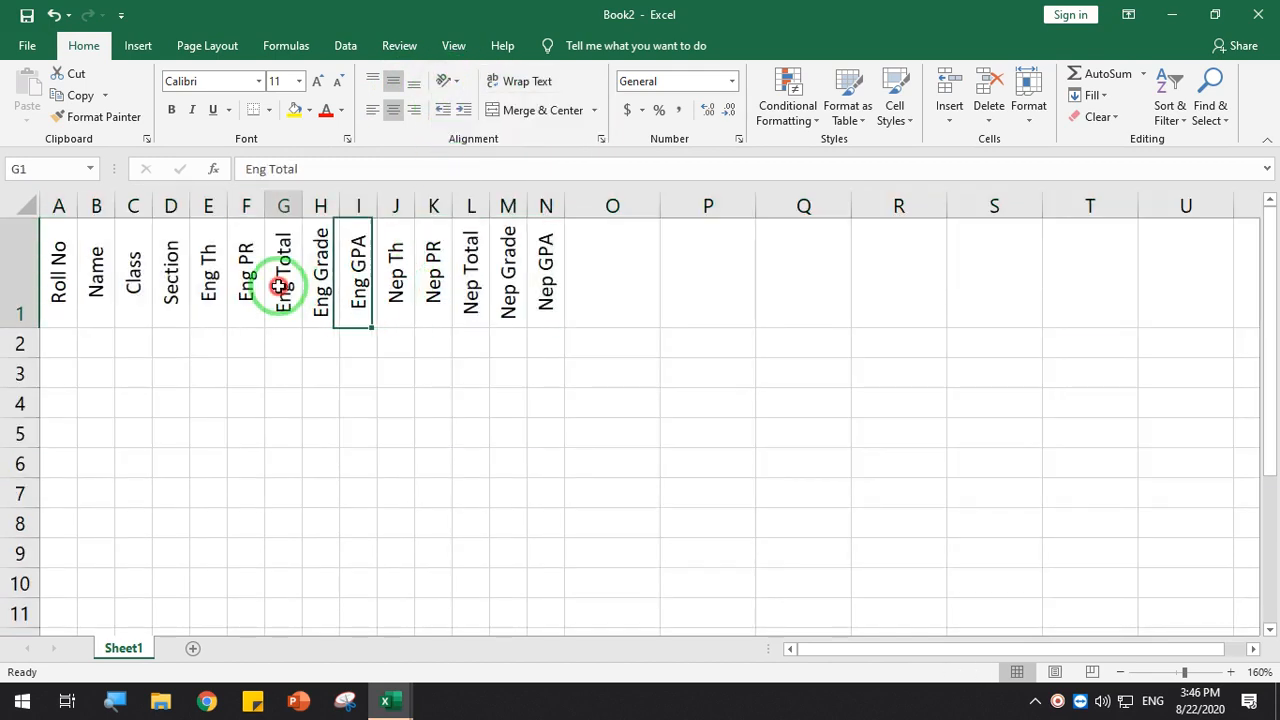
left_click_drag(52, 270, 551, 286)
left_click(611, 277)
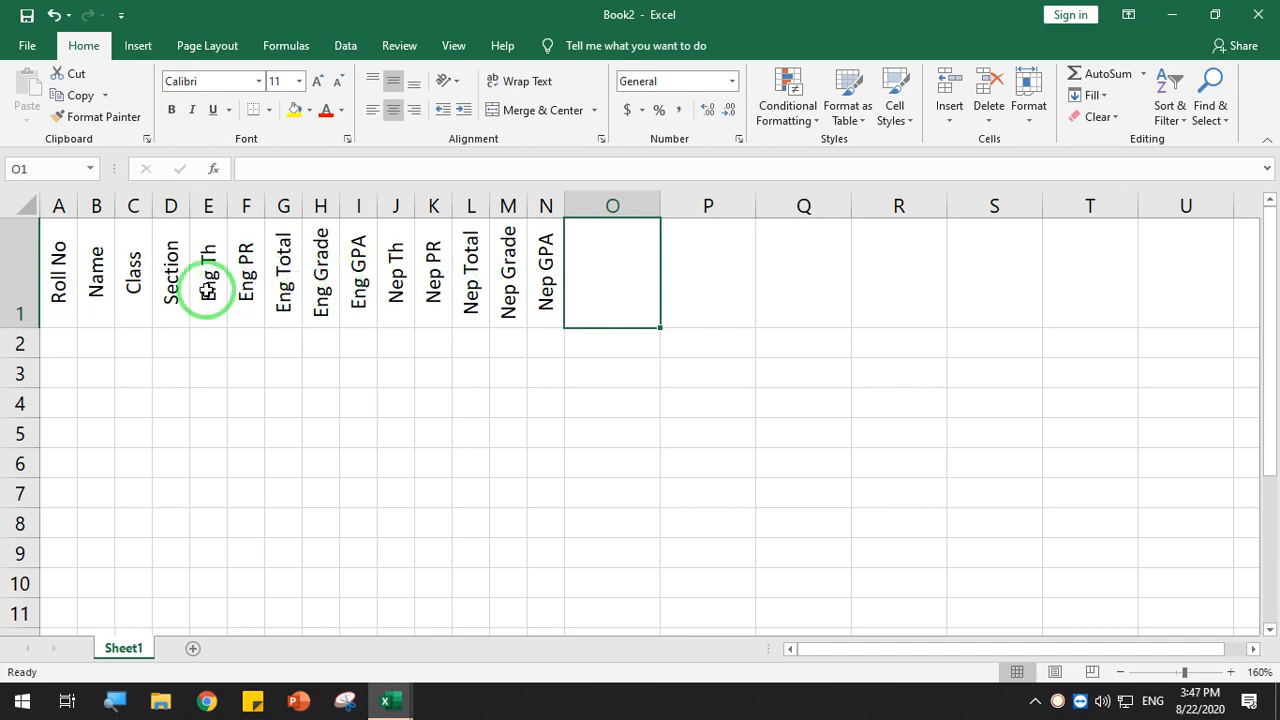
Fill the English headings in E1:I1 with a light blue theme color
left_click_drag(207, 287, 351, 286)
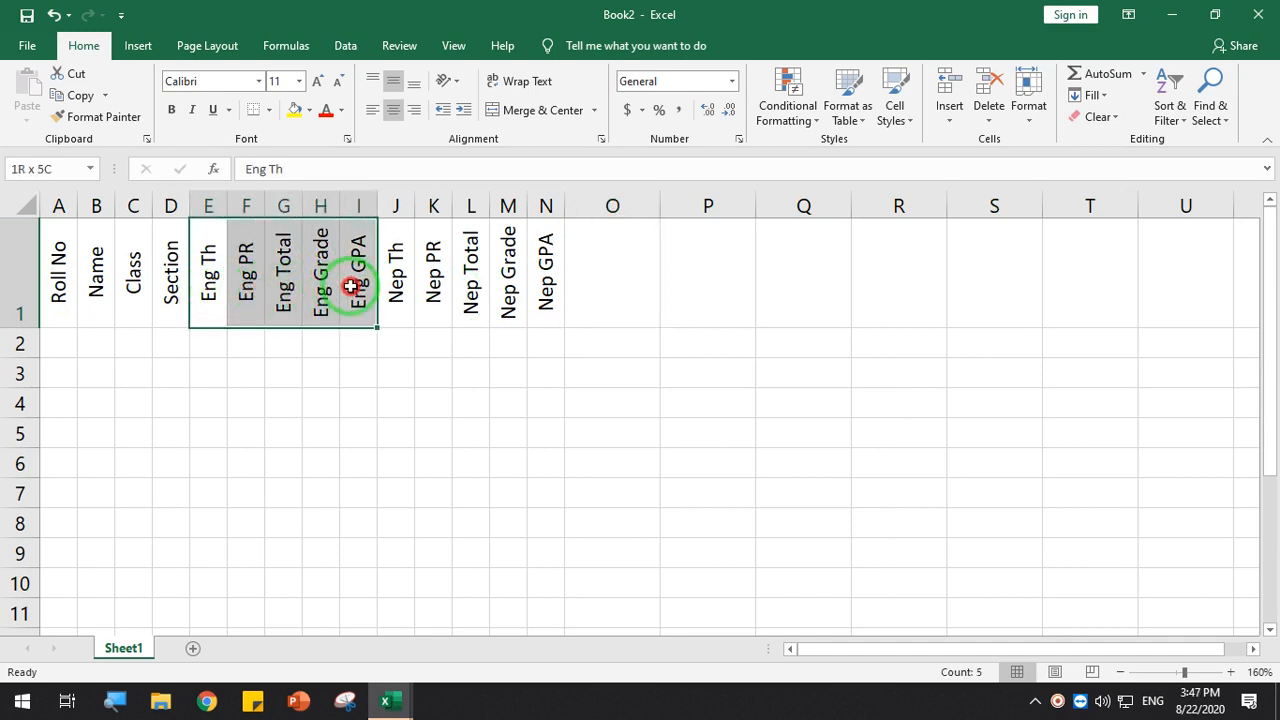
left_click(309, 110)
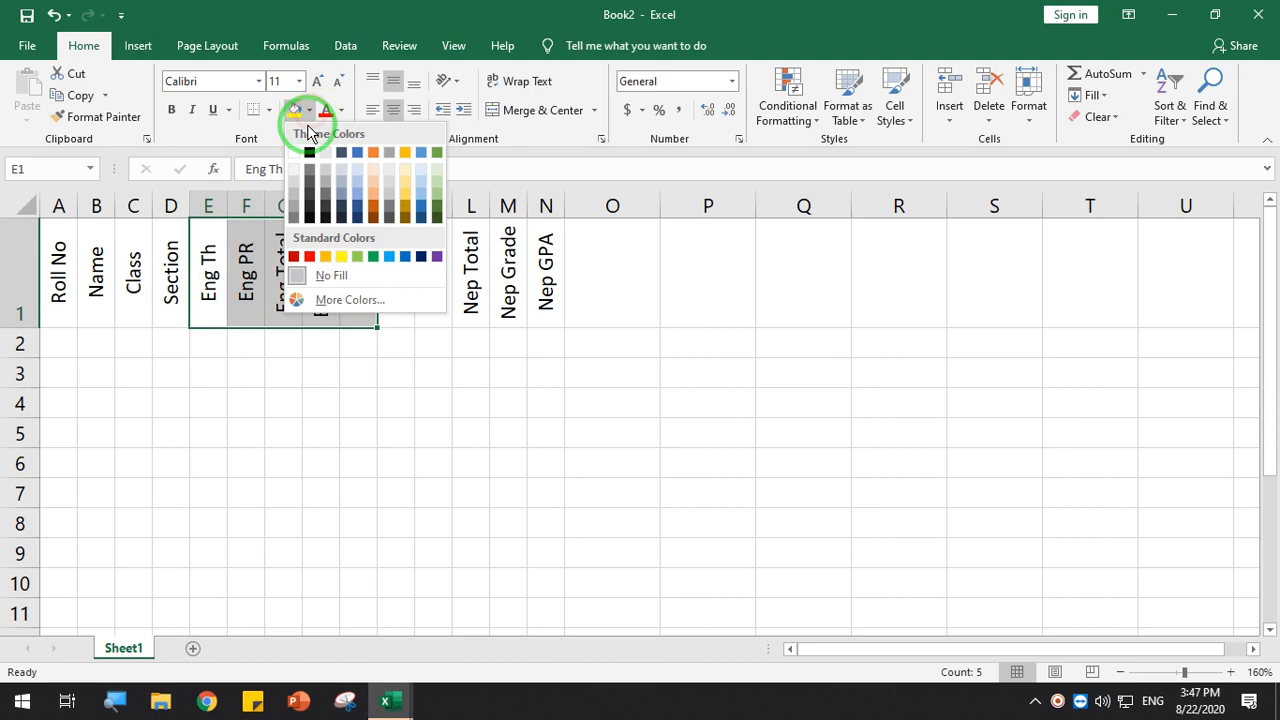
left_click(354, 181)
Fill the Nepali headings in J1:N1 with a light orange theme color
left_click_drag(394, 290, 531, 288)
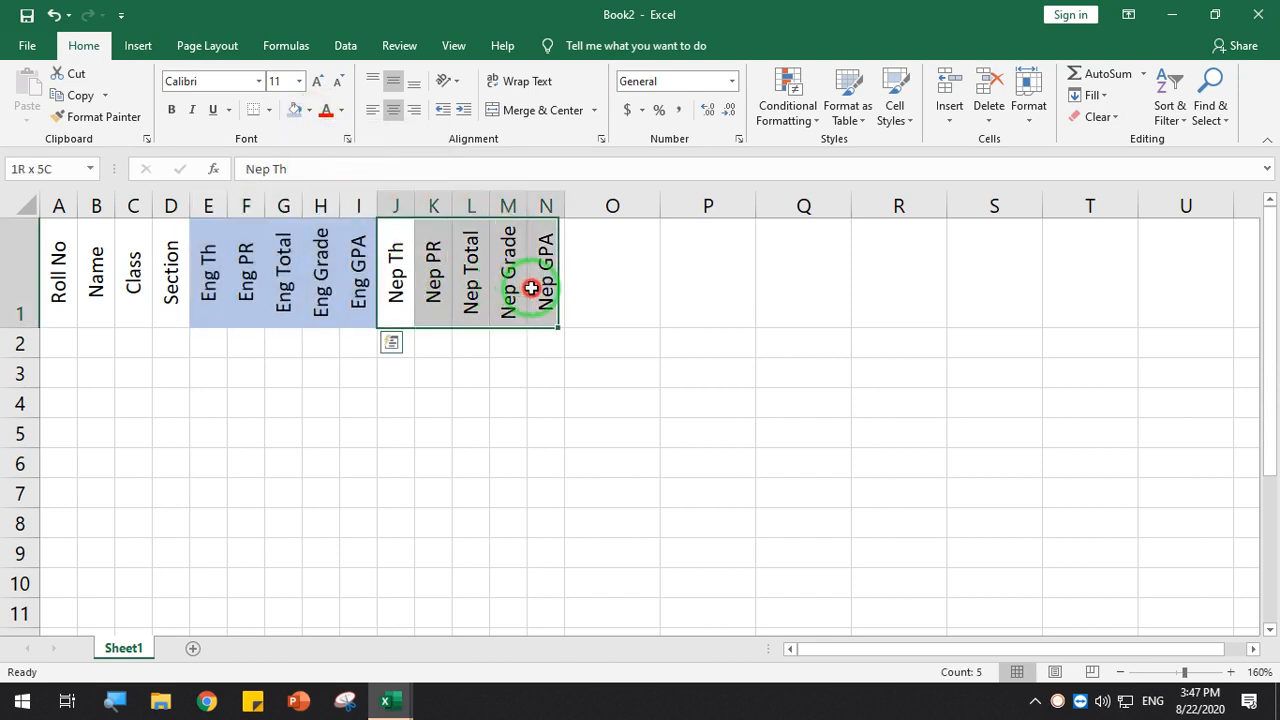
left_click(327, 115)
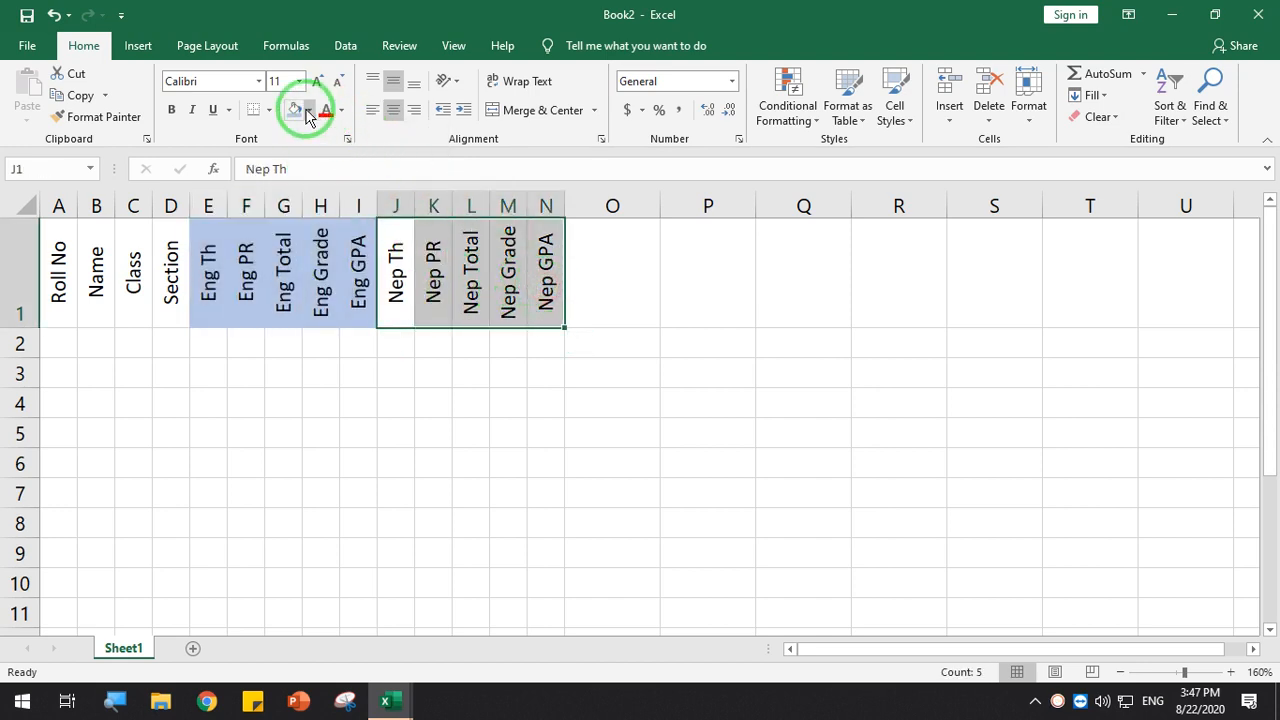
left_click(309, 110)
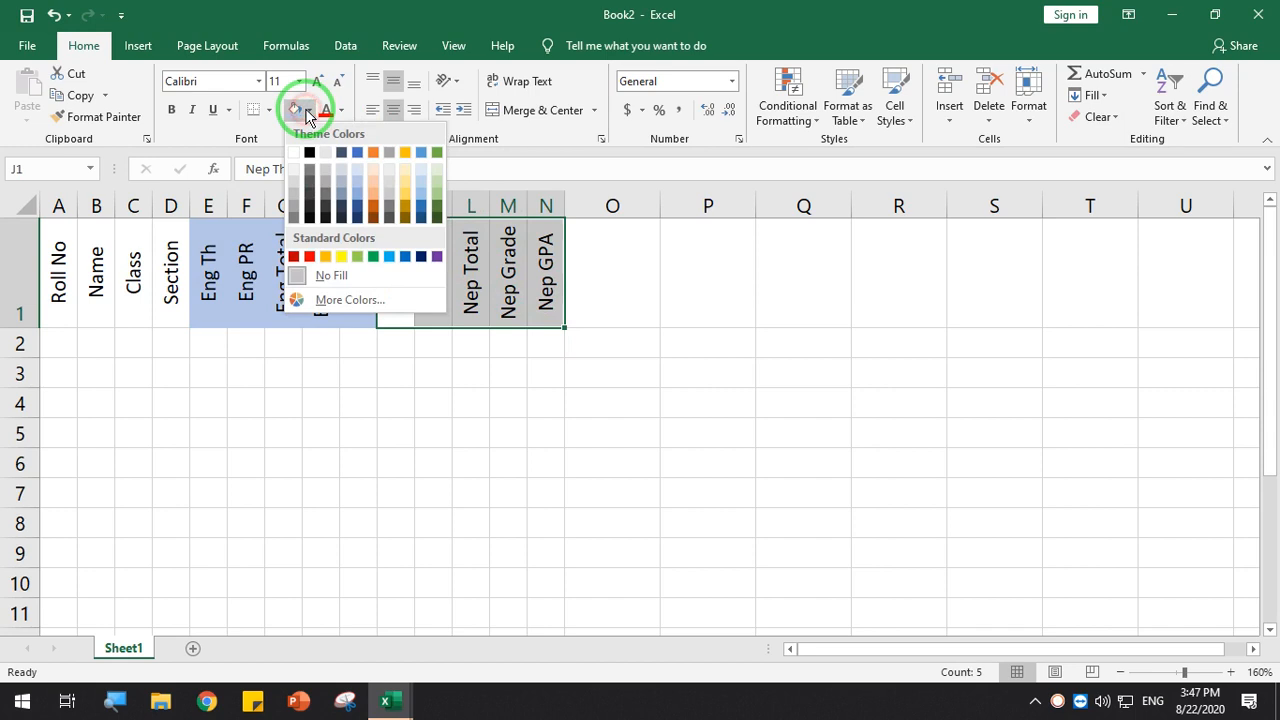
left_click(376, 187)
left_click(533, 250)
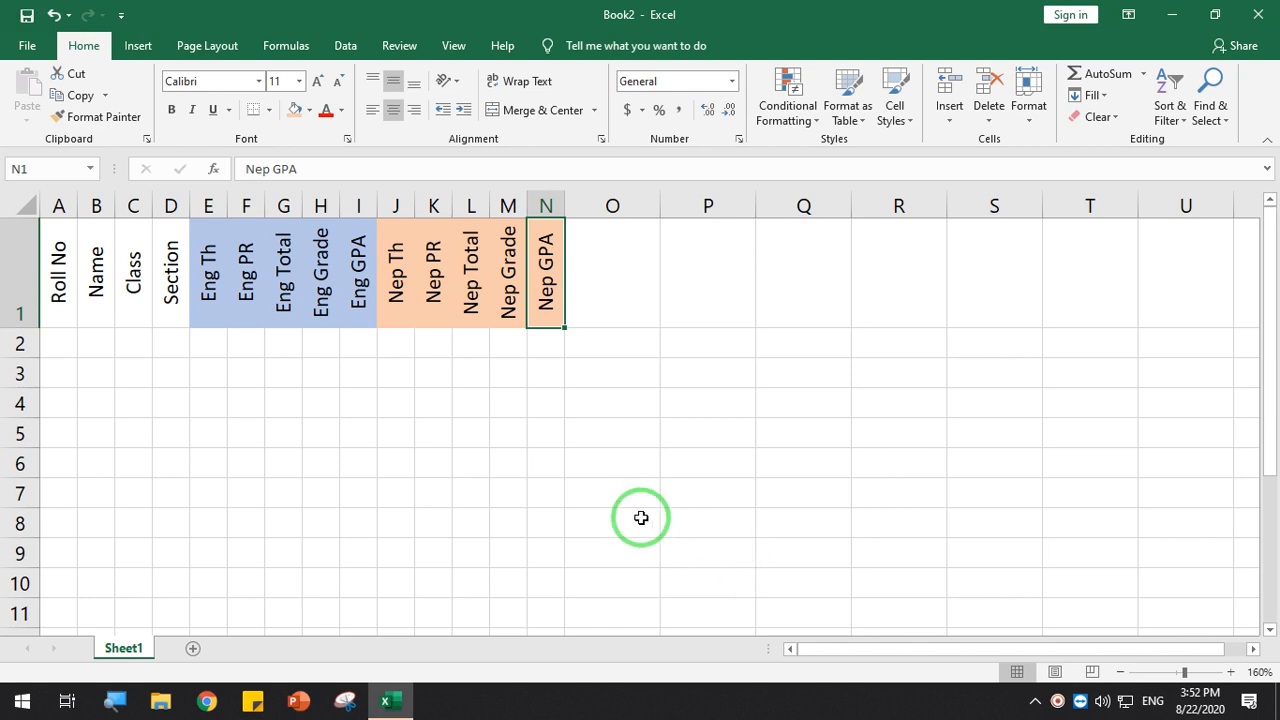
Insert a blank column before Eng PR and another before Eng Total
left_click(241, 313)
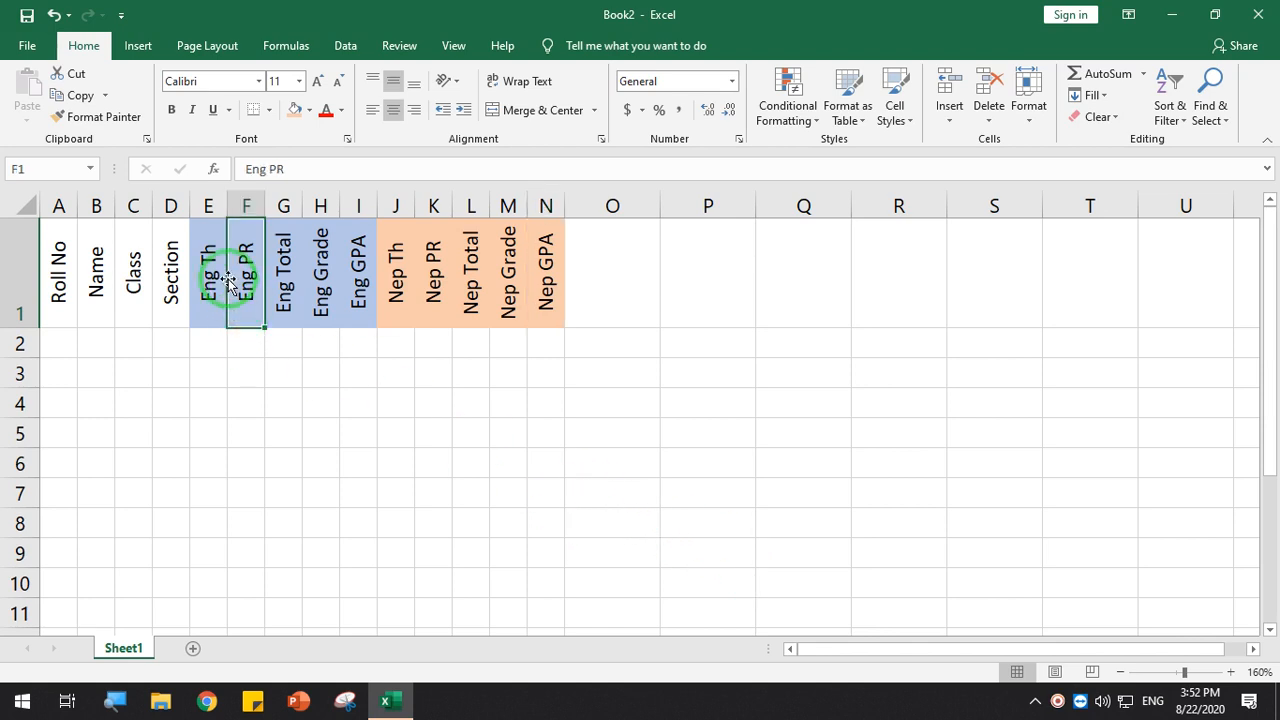
right_click(246, 212)
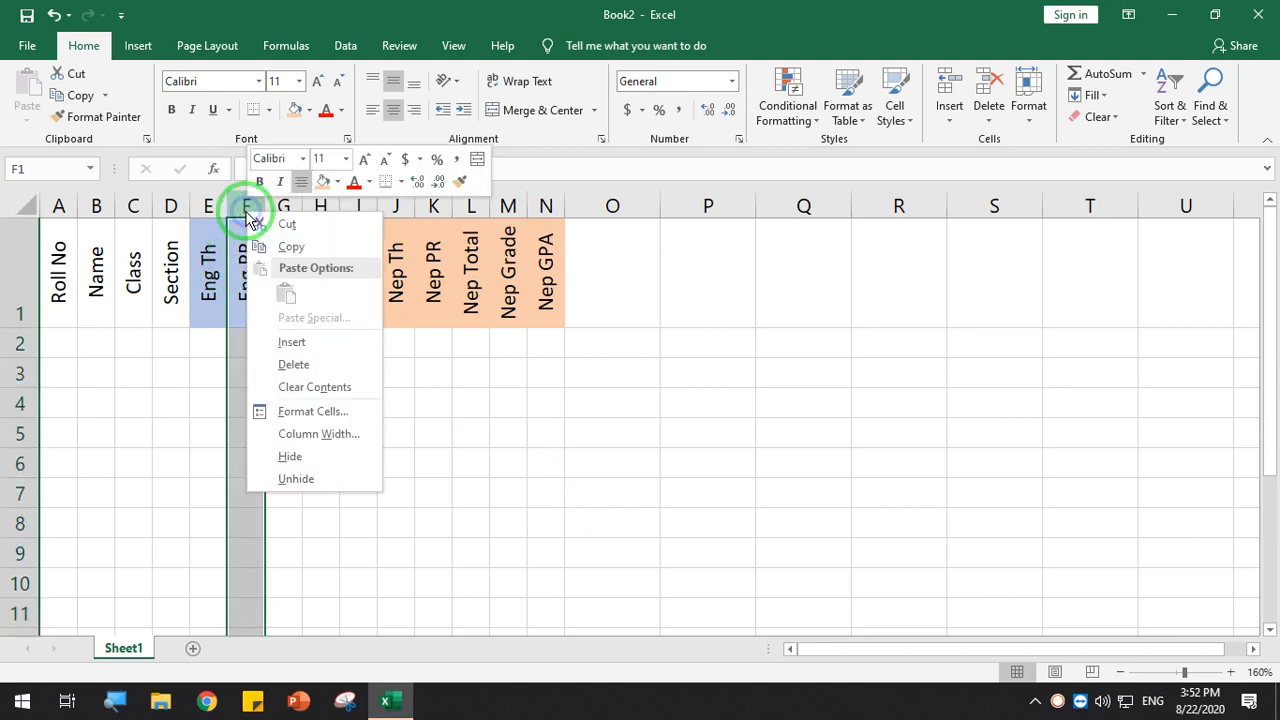
left_click(291, 341)
left_click(288, 282)
left_click(320, 222)
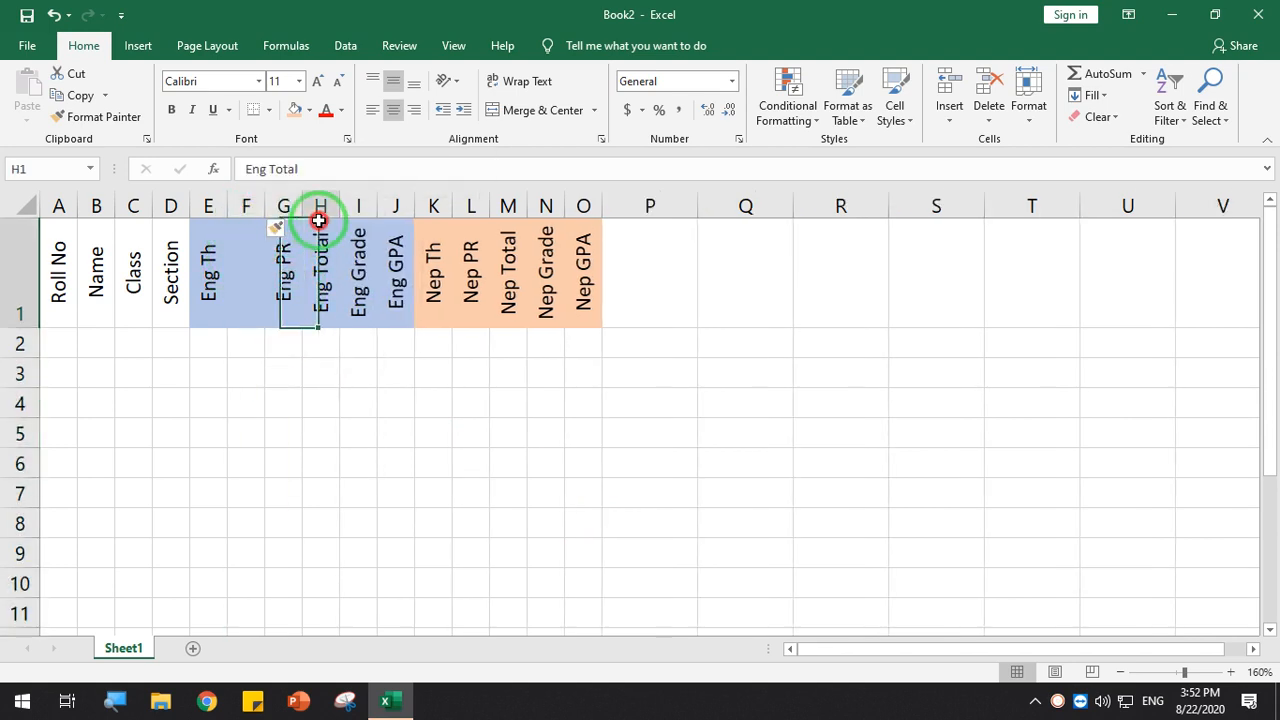
right_click(320, 205)
left_click(355, 342)
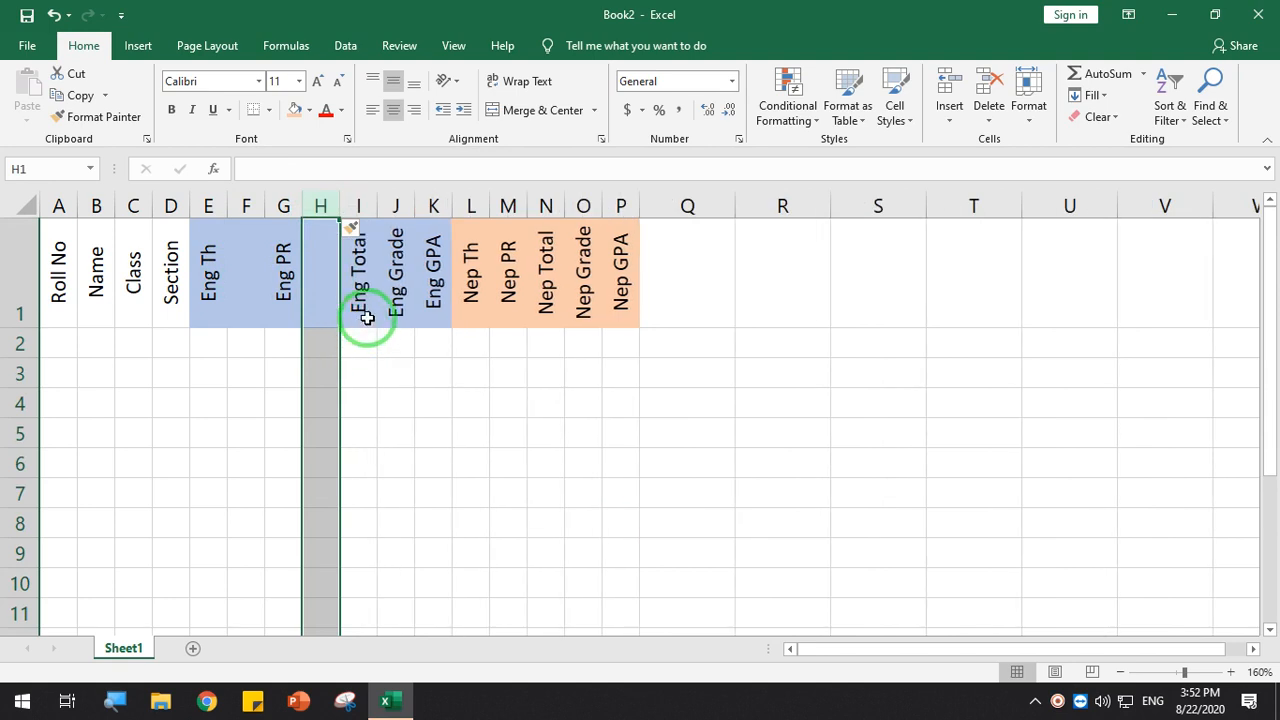
Enter the heading Eng Pr Grade in the blank cell F1
left_click(250, 285)
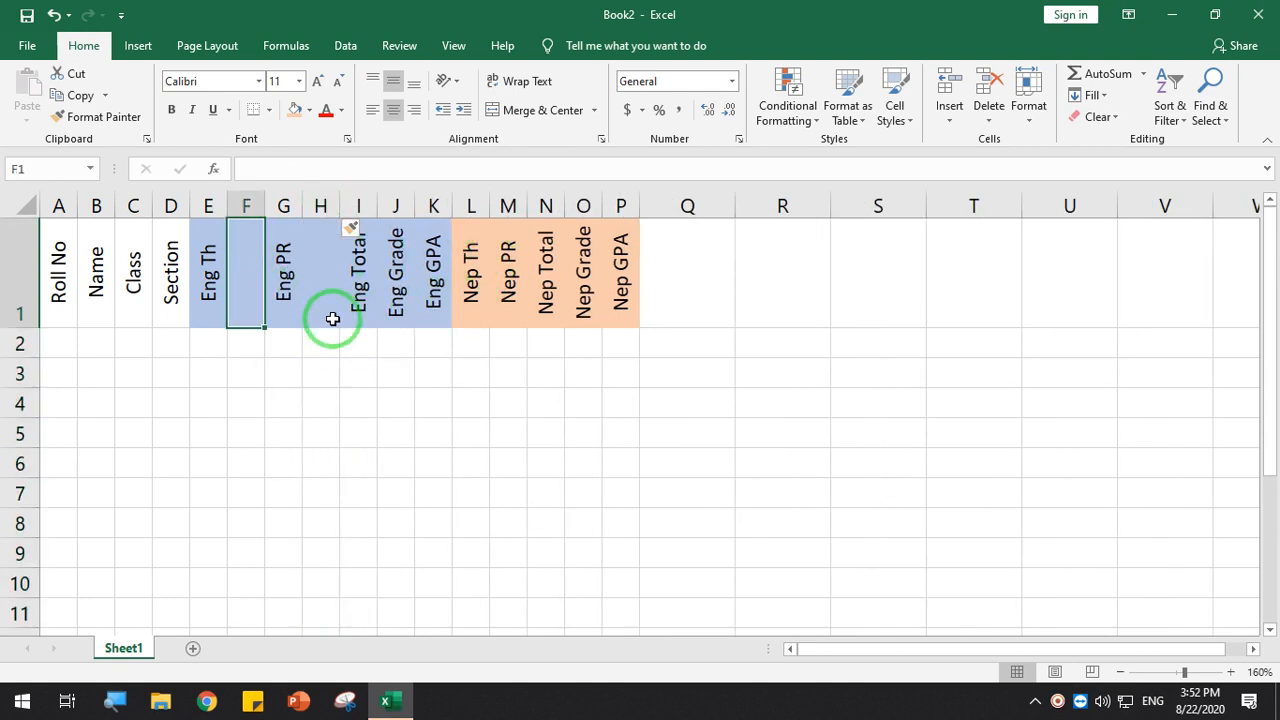
type("Eng ")
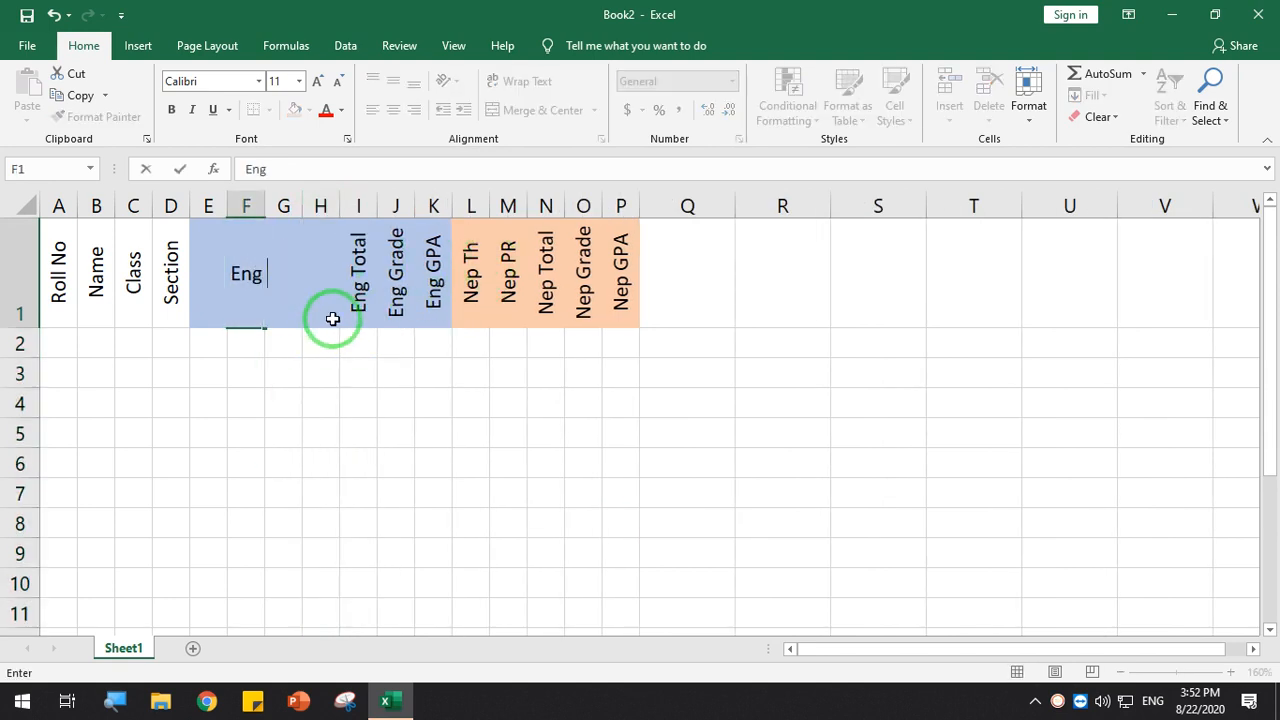
type("Grade")
key("Return")
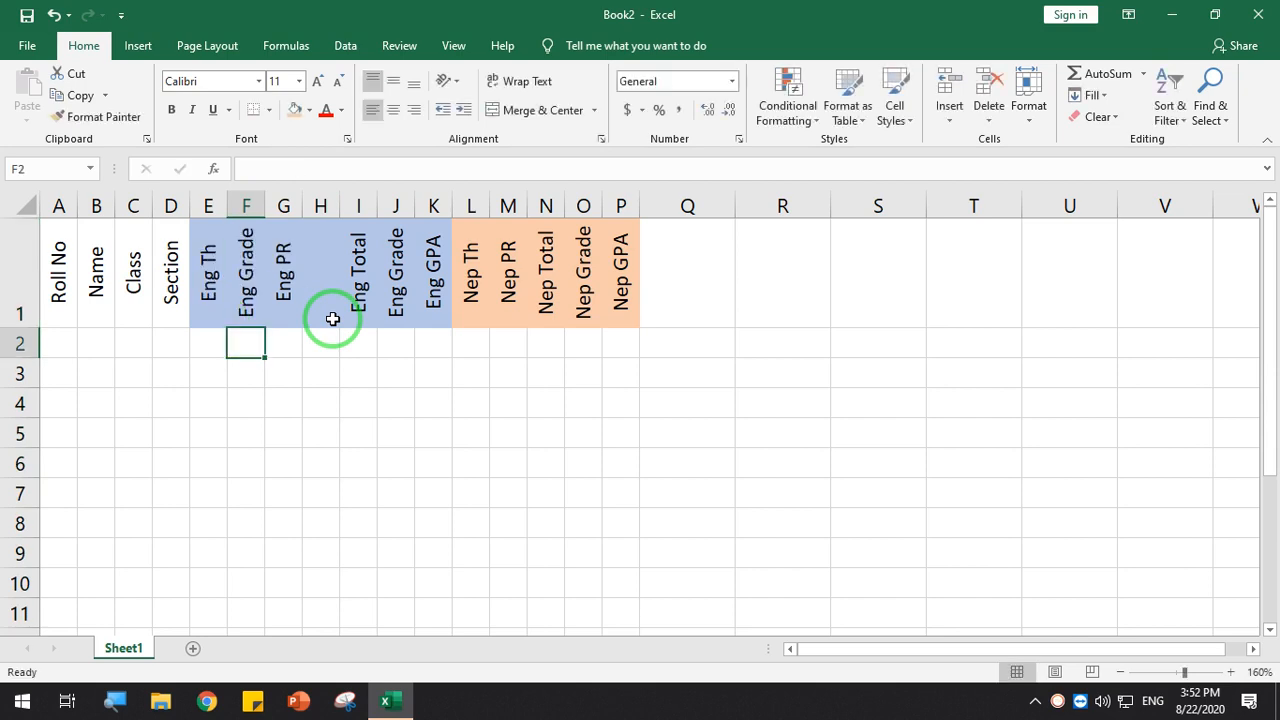
left_click(251, 318)
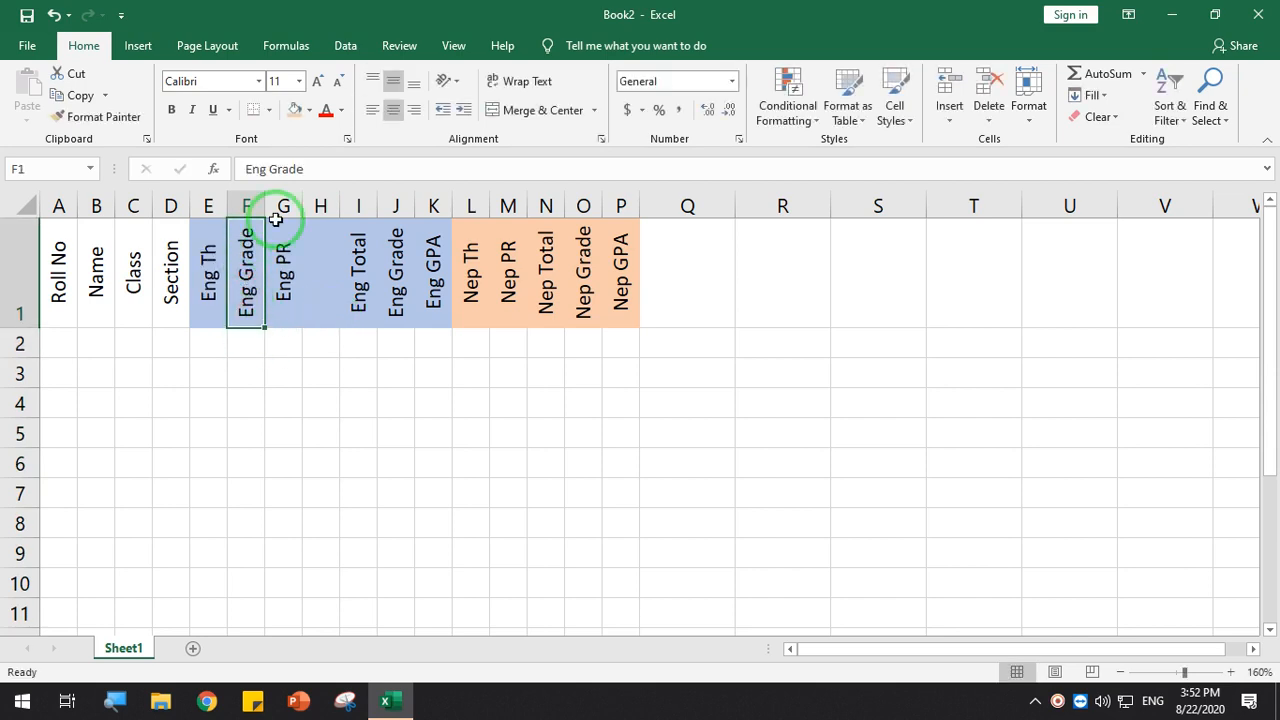
left_click(267, 168)
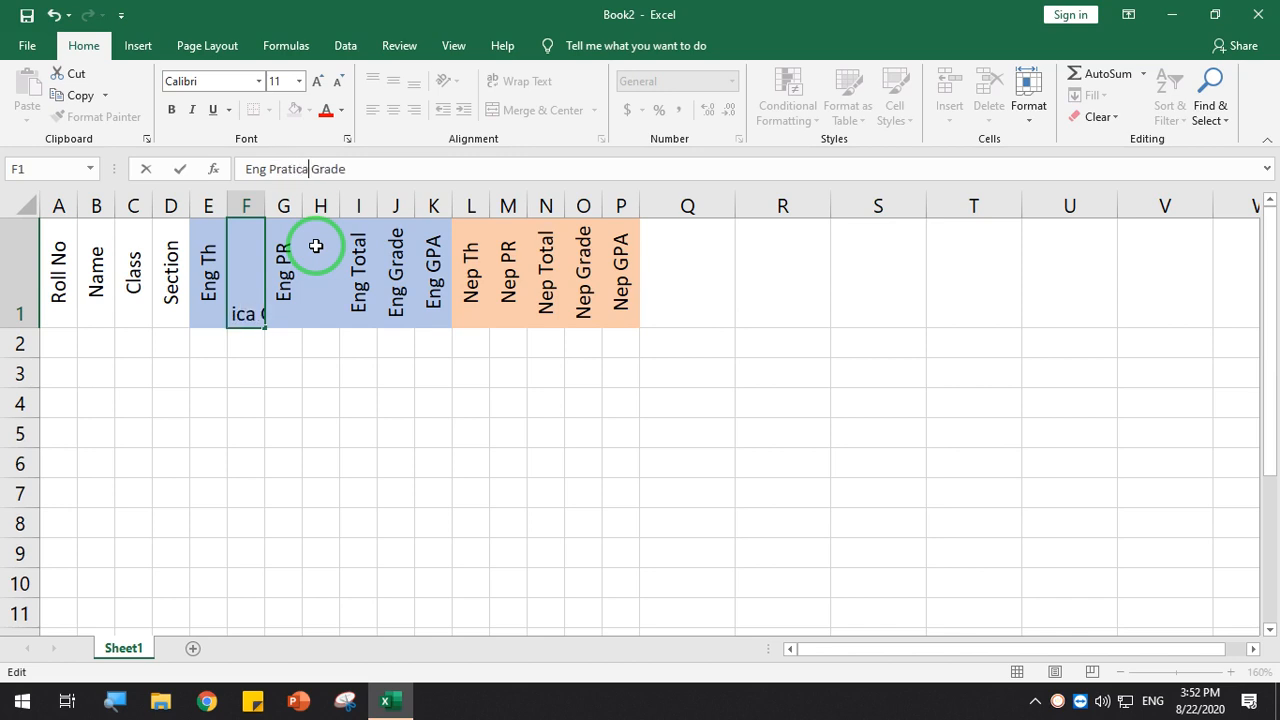
key("Return")
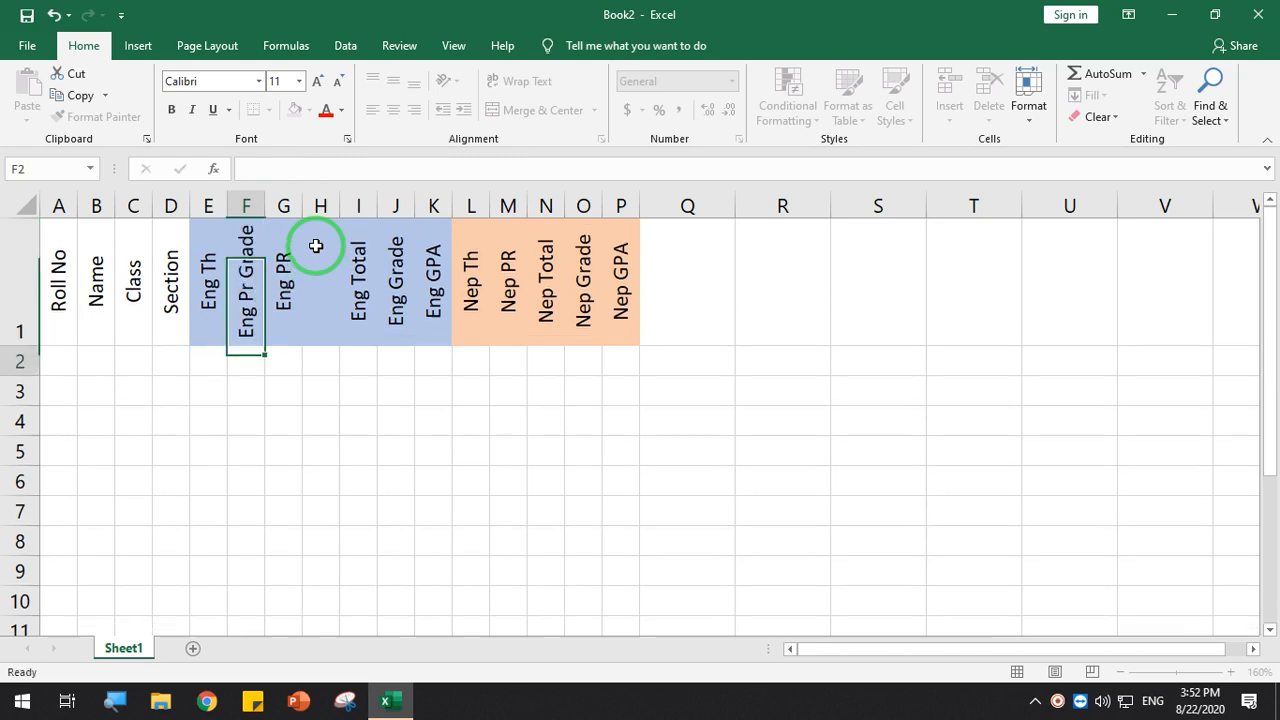
left_click(318, 273)
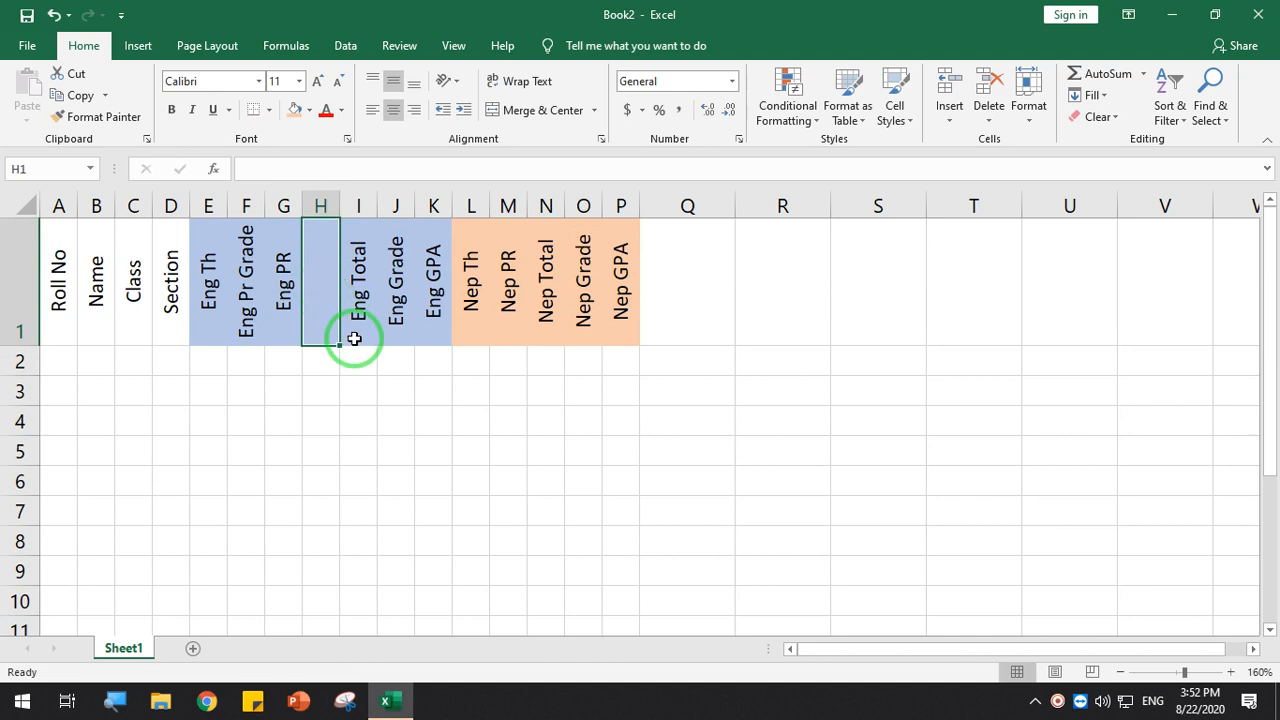
type("Eng")
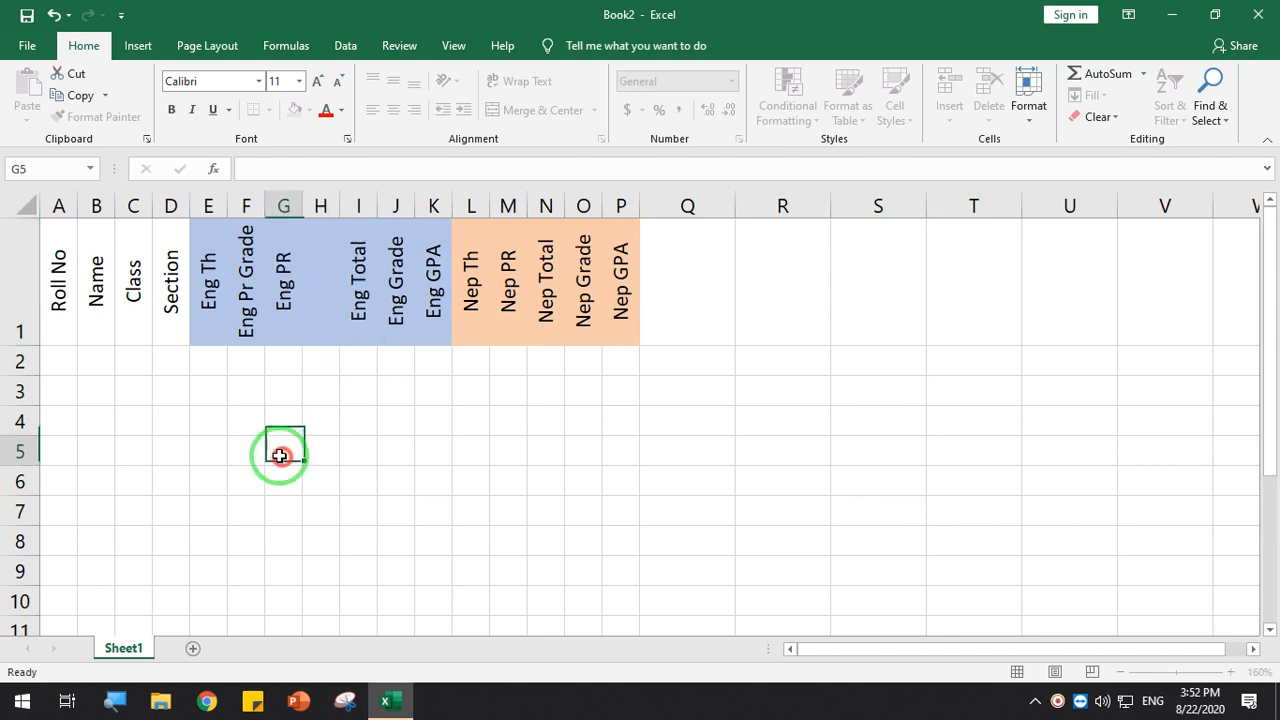
left_click(280, 451)
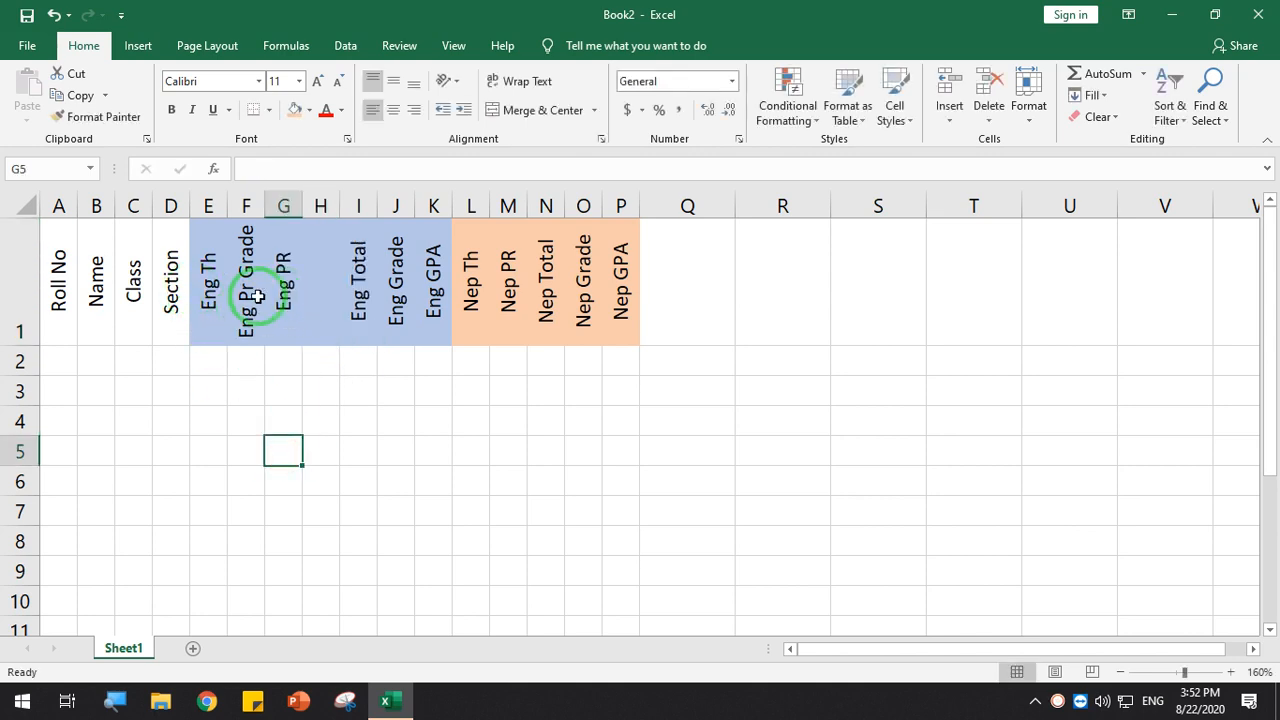
Change the heading in cell F1 to Eng Th Grade
left_click(206, 291)
left_click(244, 297)
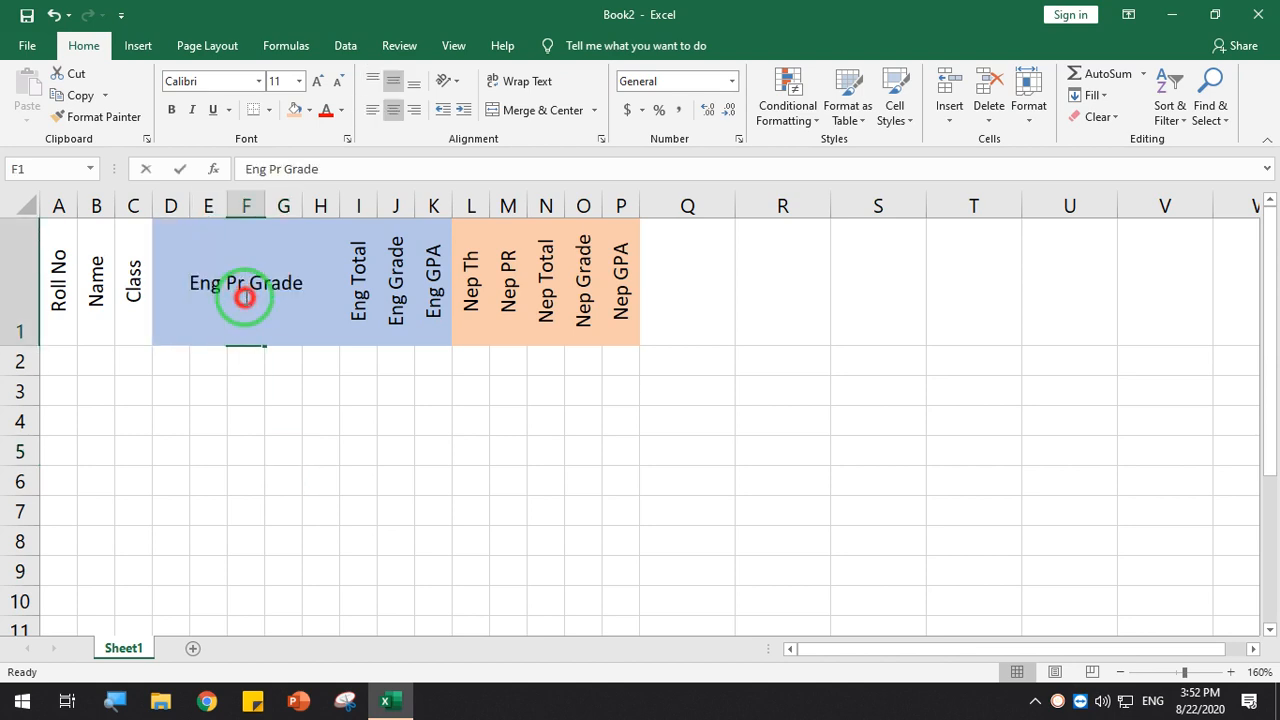
double_click(244, 297)
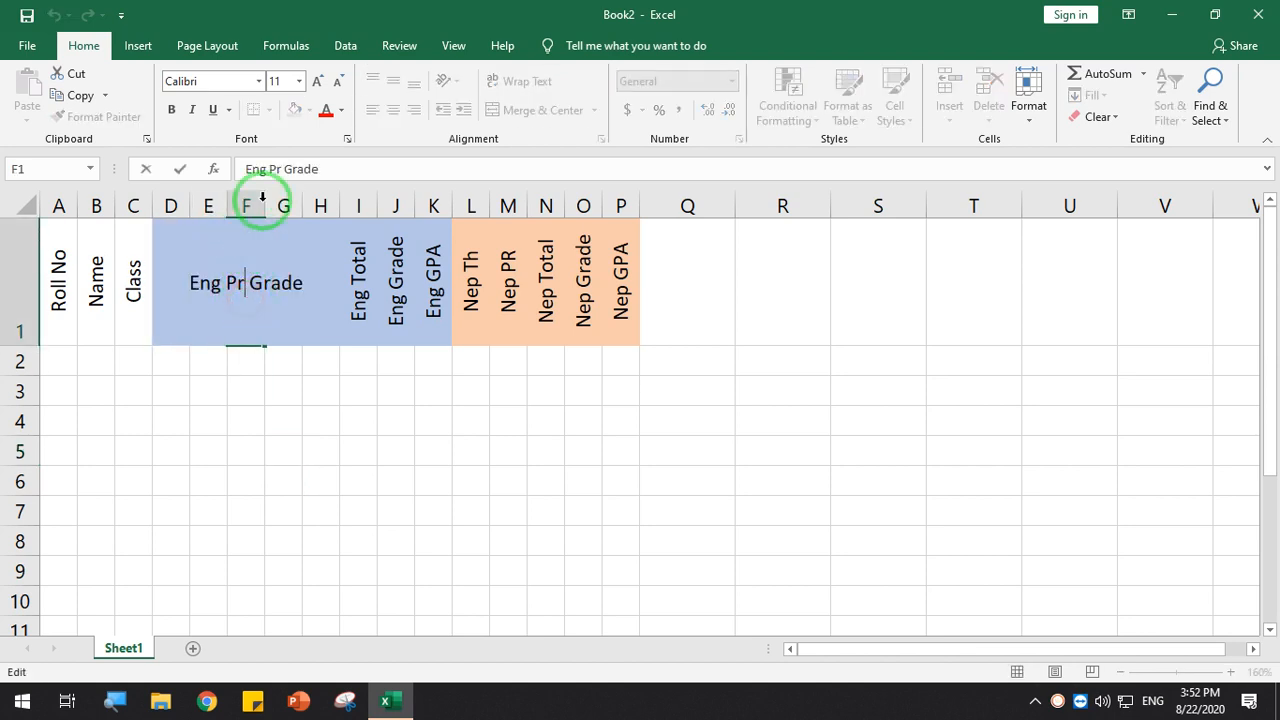
key("BackSpace")
key("BackSpace")
type("T")
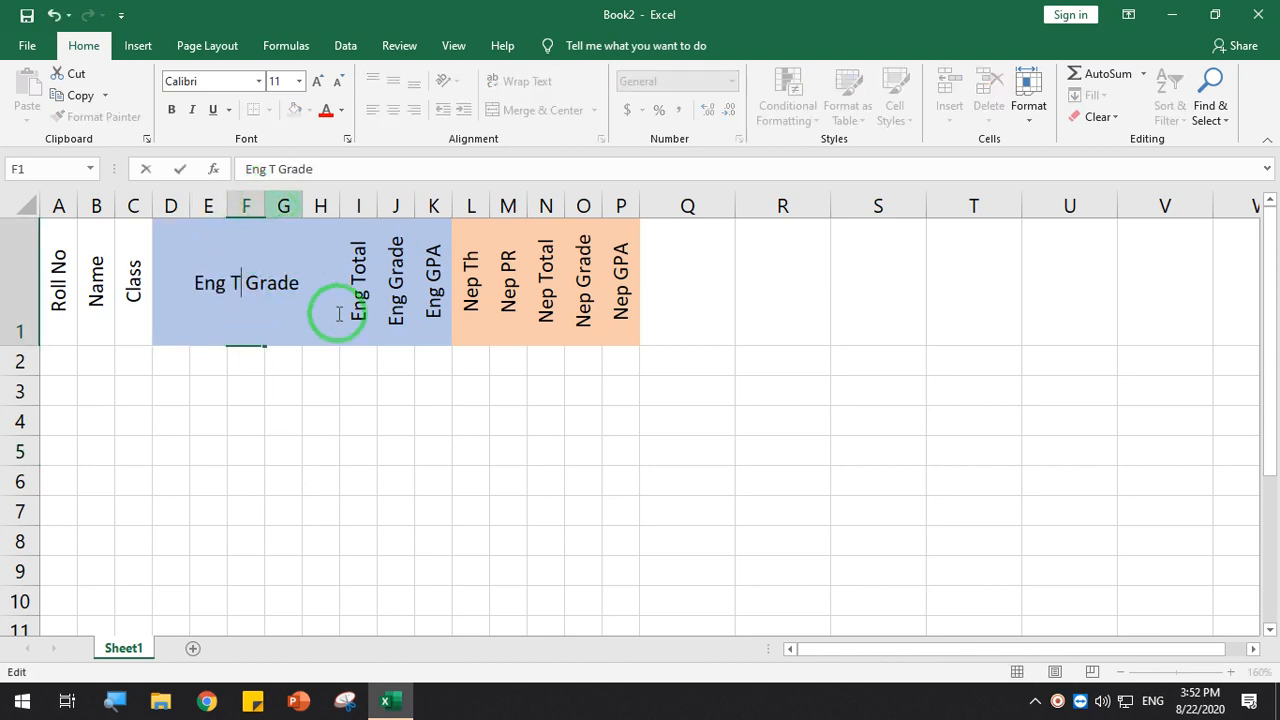
type("h")
key("Return")
Enter the heading Eng PR Grade in the blank cell H1
left_click(339, 314)
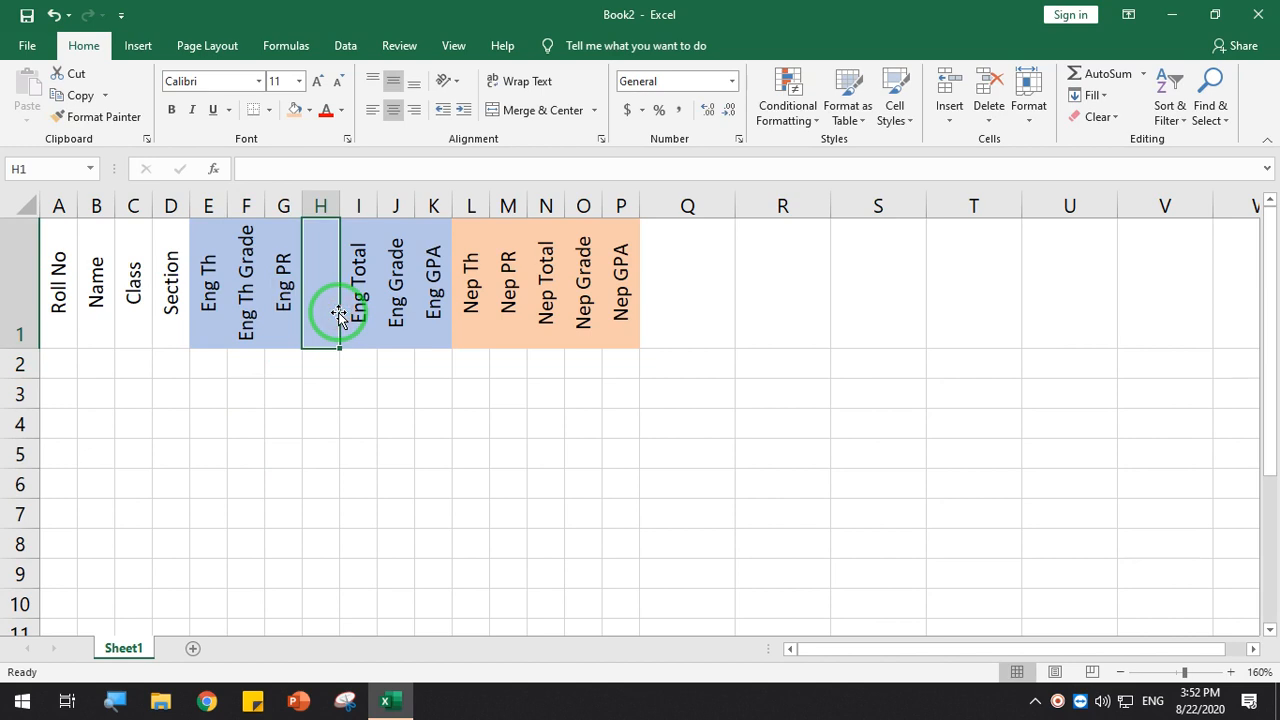
type("Eng PR")
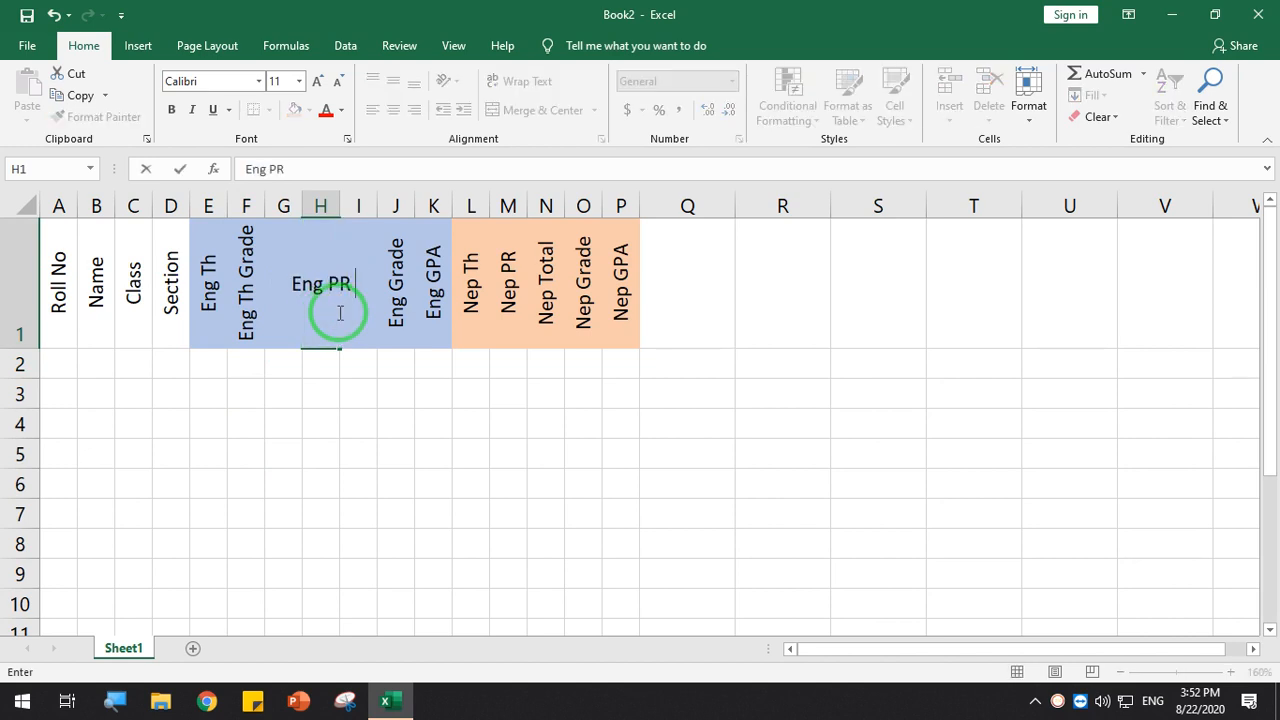
type(" Grade")
key("Return")
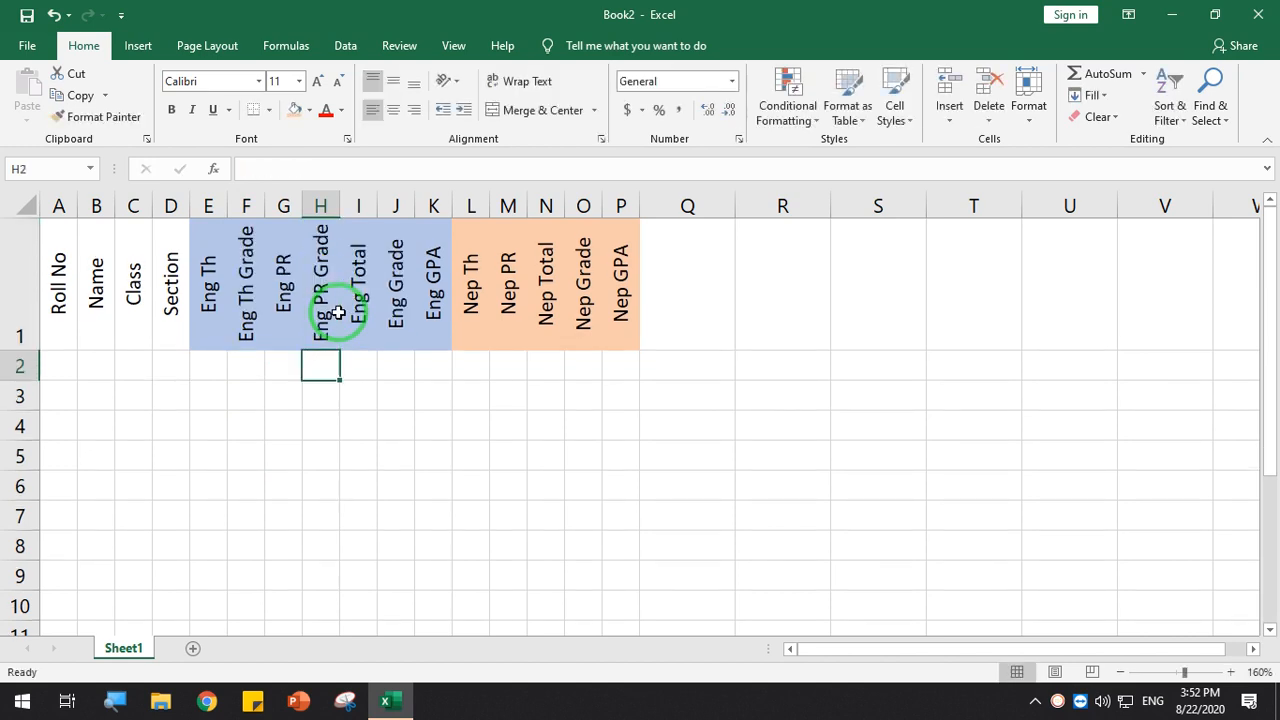
Check the English subject headings in cells E1 to K1 one by one
left_click(208, 318)
left_click(246, 316)
left_click(284, 316)
left_click(318, 316)
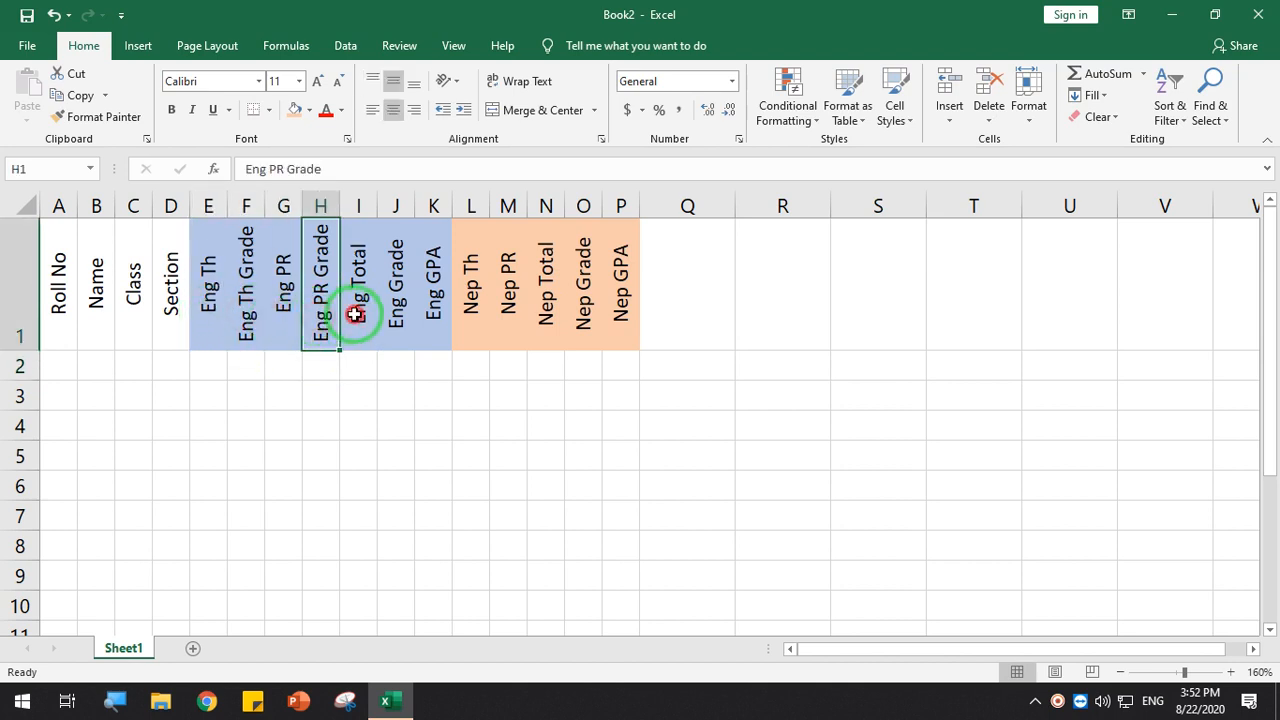
left_click(358, 316)
left_click(395, 316)
left_click(433, 318)
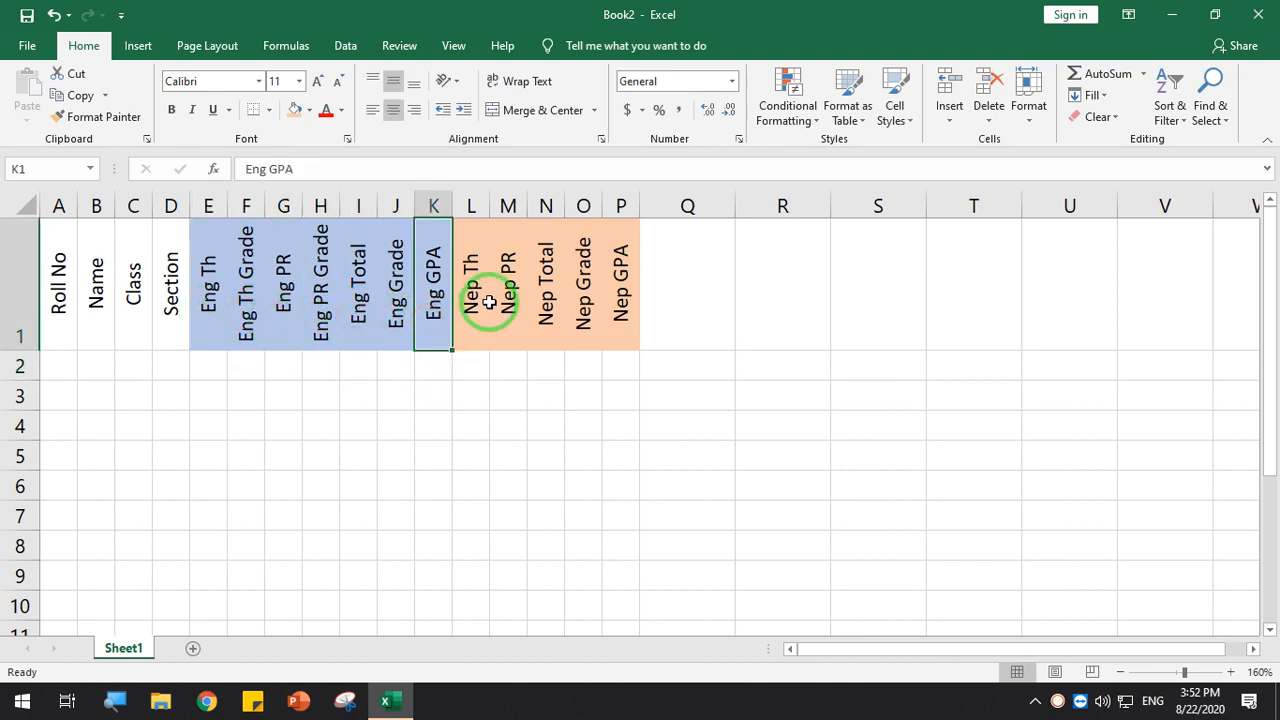
Insert a blank column before Nep PR and enter the heading Nep Th Grade in cell M1
left_click(468, 275)
left_click(505, 208)
right_click(506, 209)
left_click(553, 344)
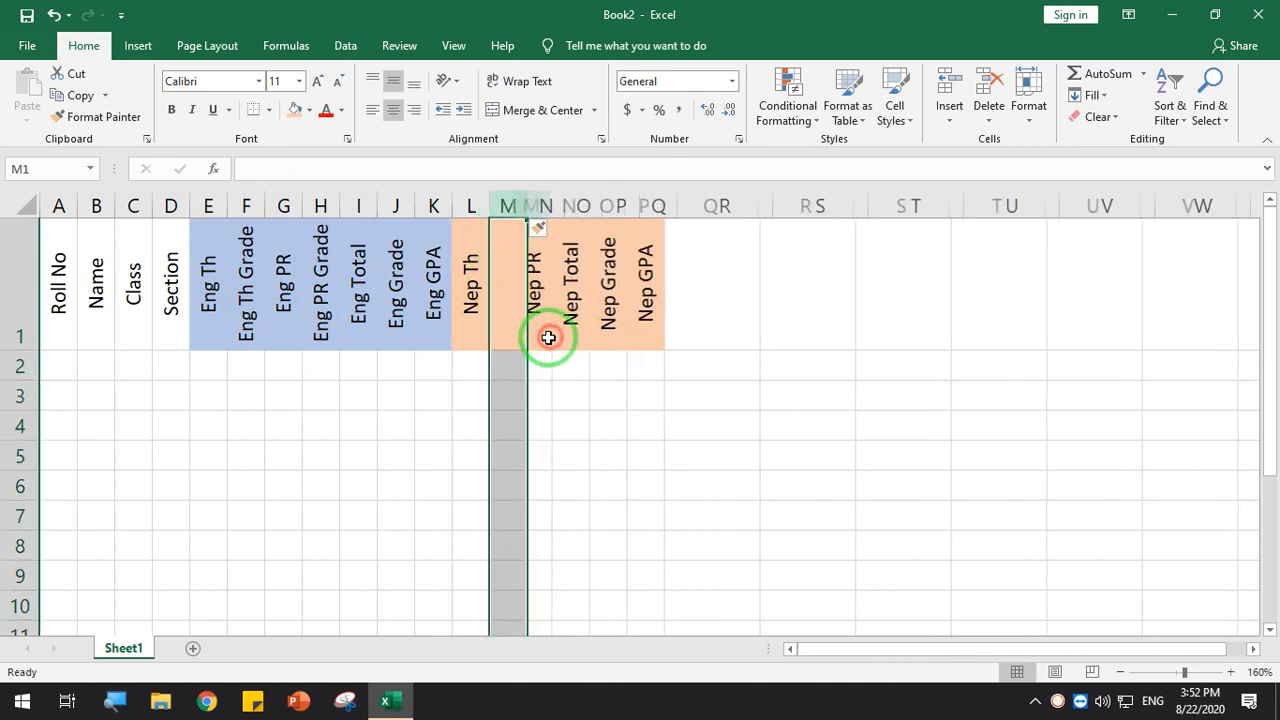
left_click(520, 332)
type("Nep")
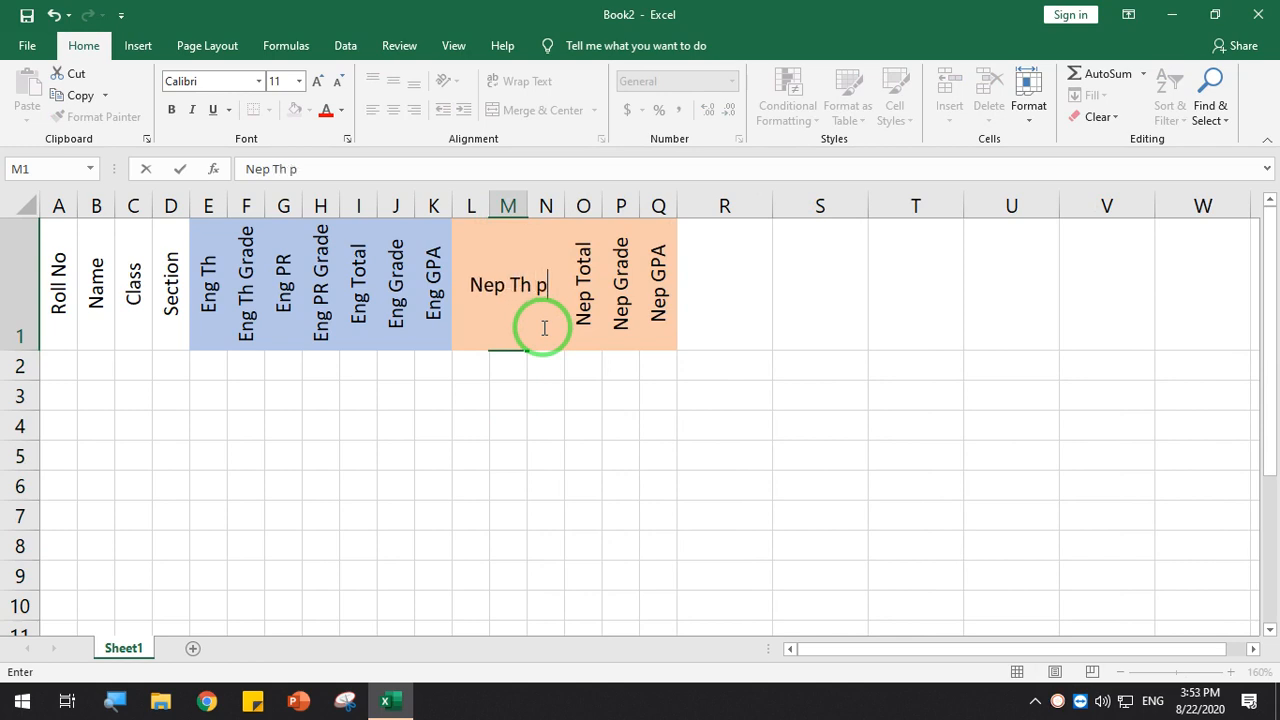
type("Th Gra")
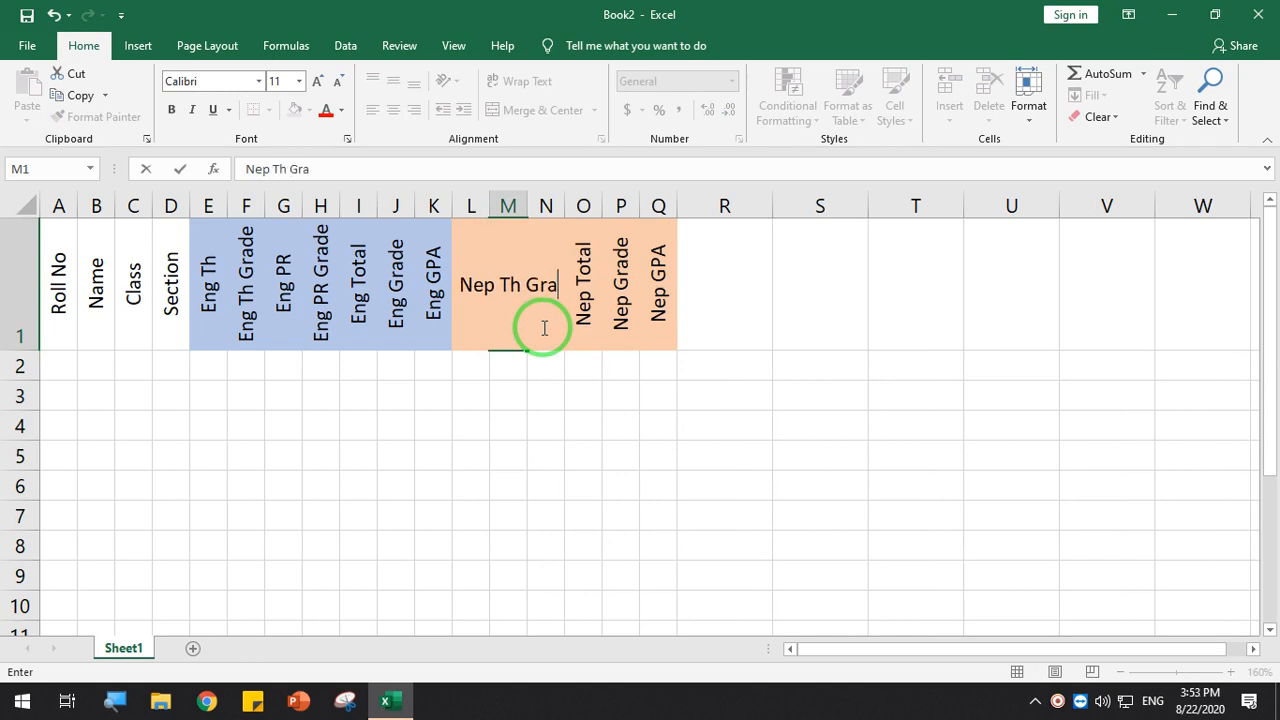
type("de")
key("Return")
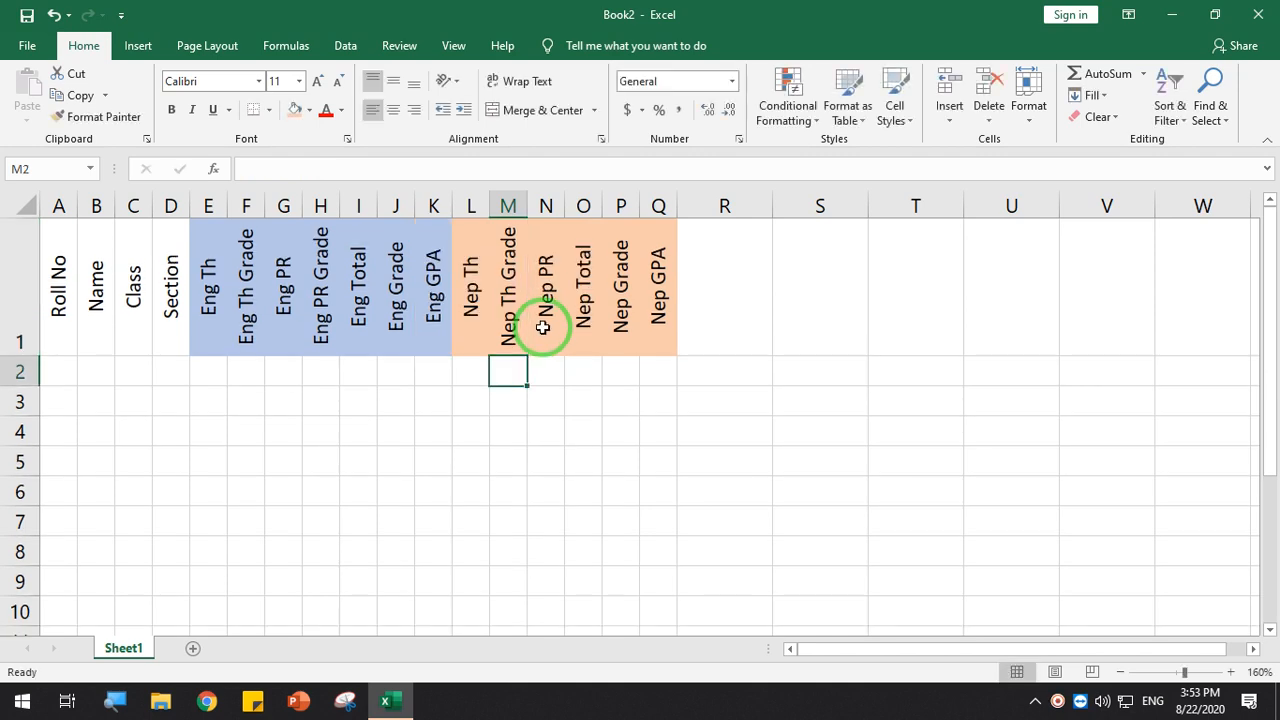
Insert a blank column before Nep Total and enter the heading Nep Pr Grade in cell O1
right_click(580, 204)
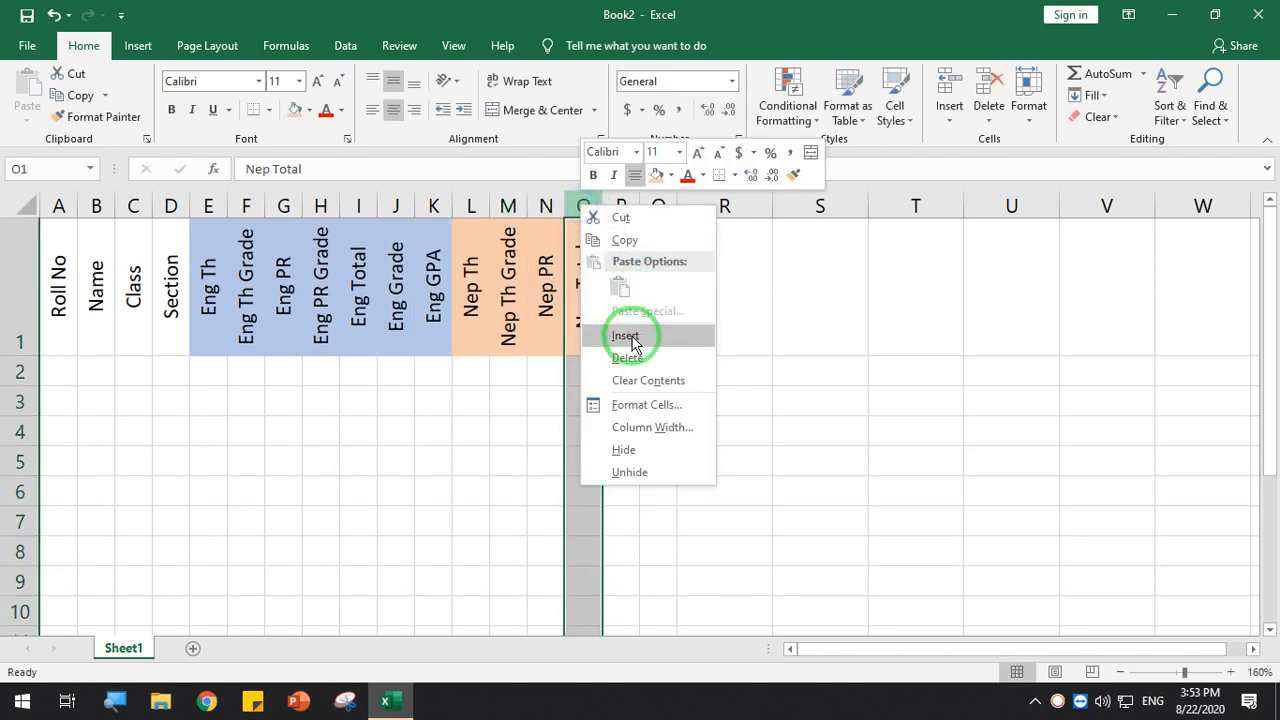
left_click(631, 337)
left_click(590, 314)
type("N")
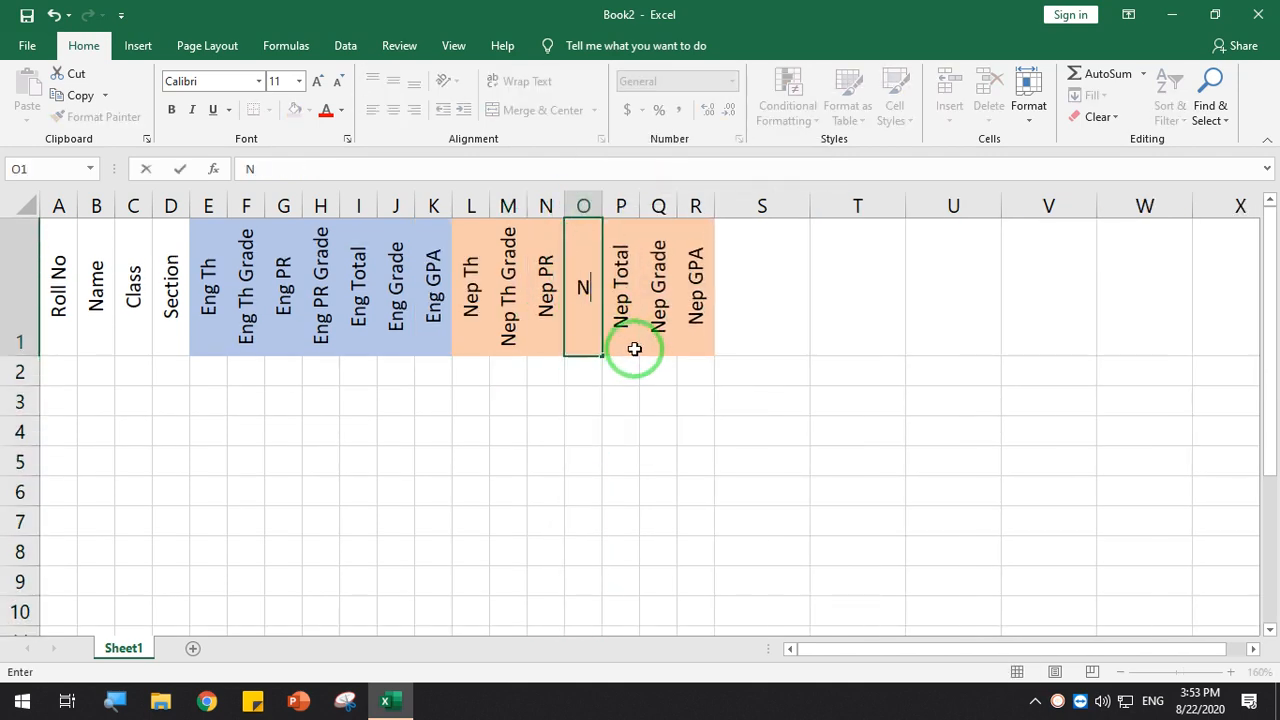
type("ep ")
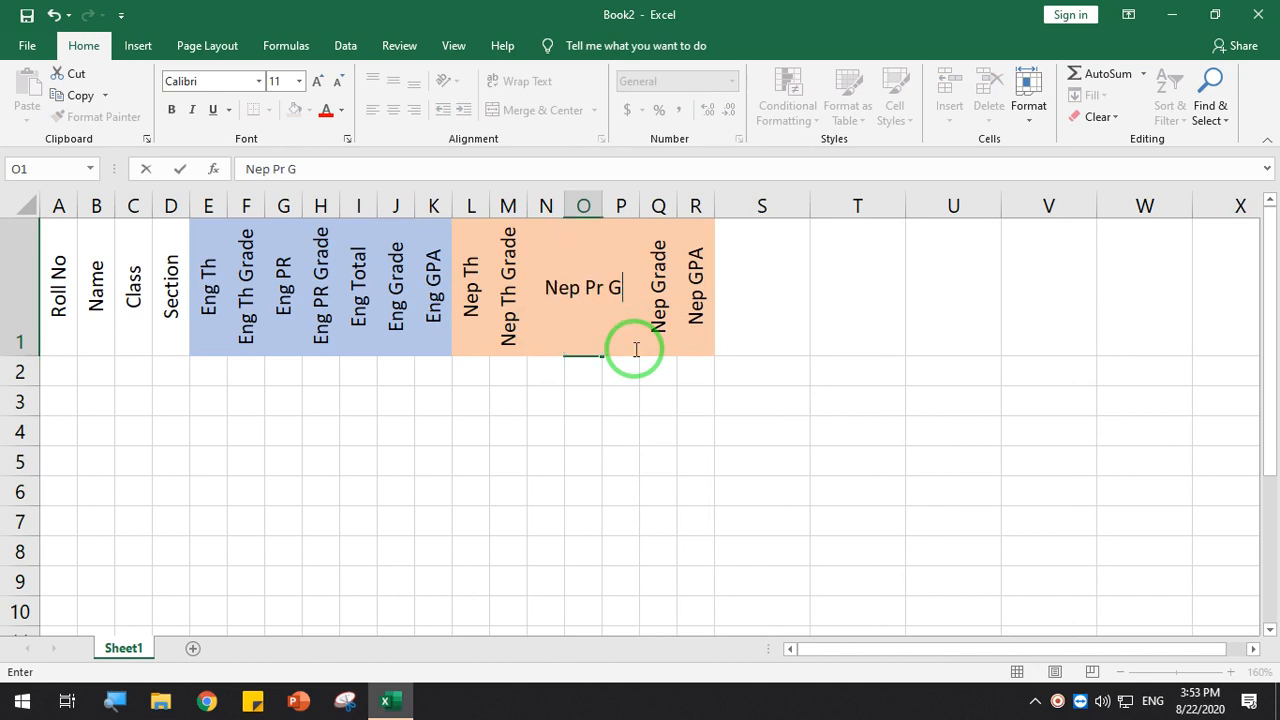
type("Pr Grade")
key("Return")
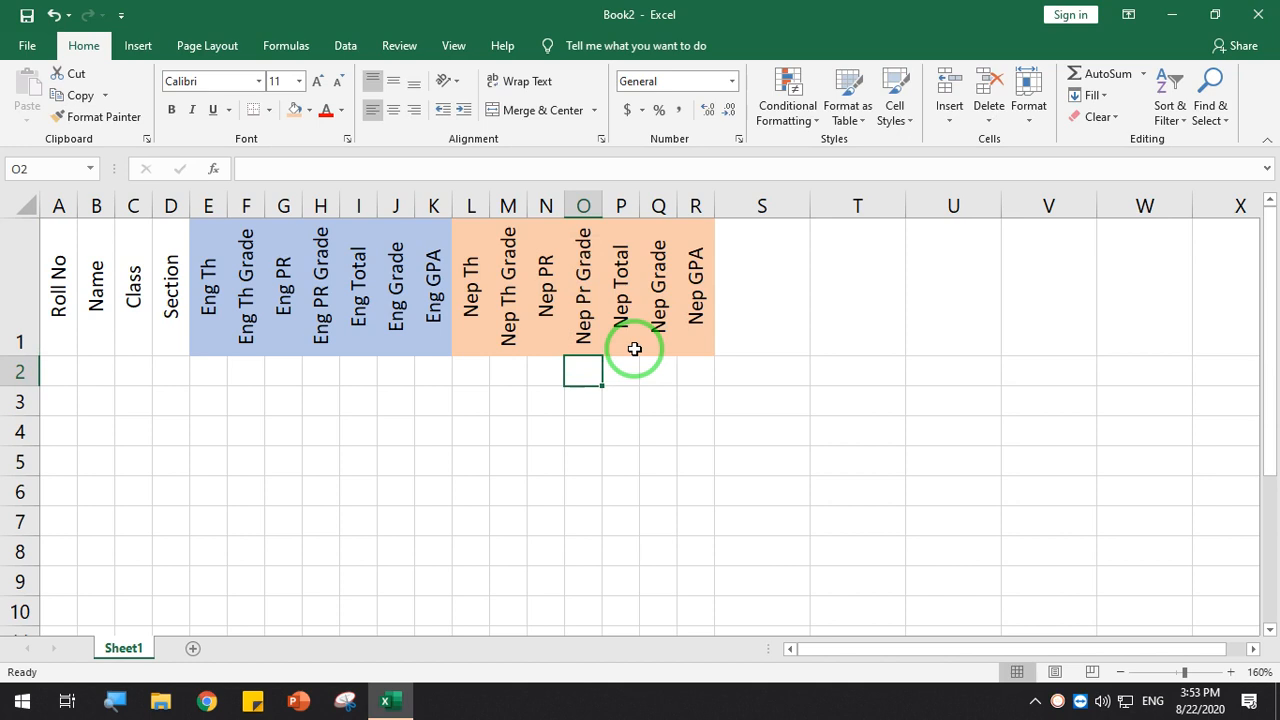
Fill the English and Nepali headings from E1:R1 across row 1 as a repeating pattern up to column AV
left_click_drag(457, 309, 696, 307)
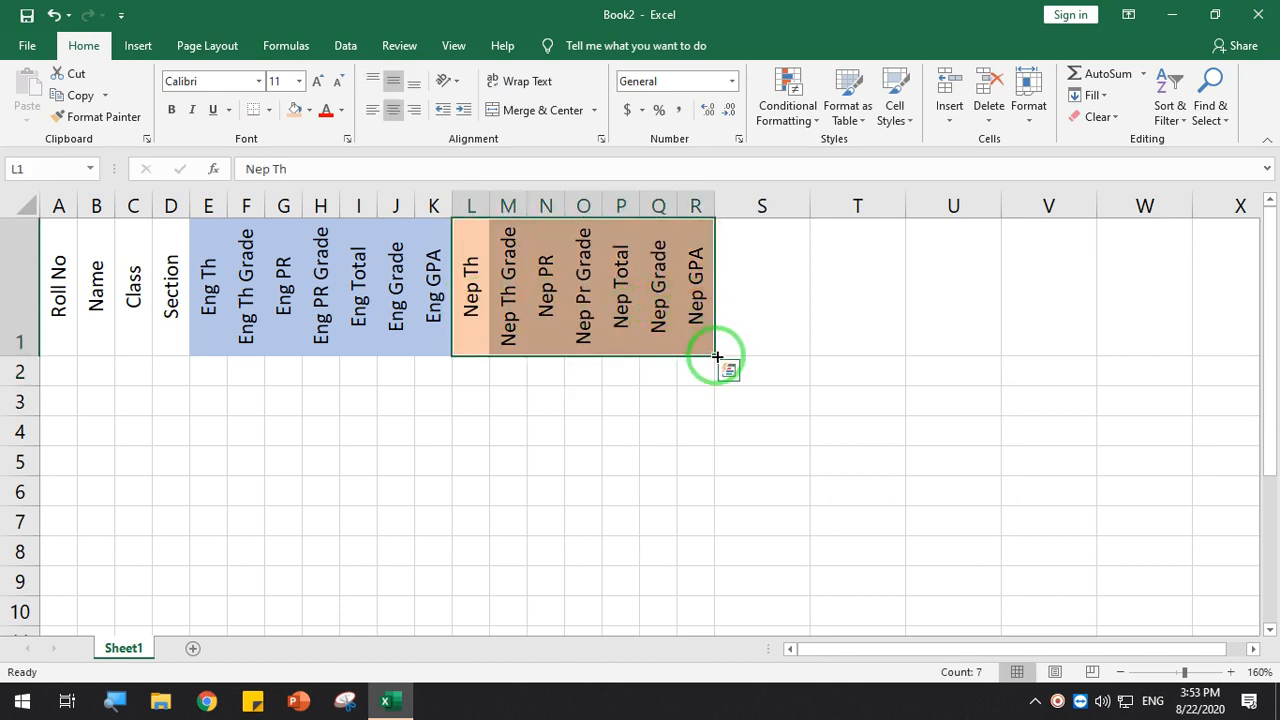
left_click(364, 325)
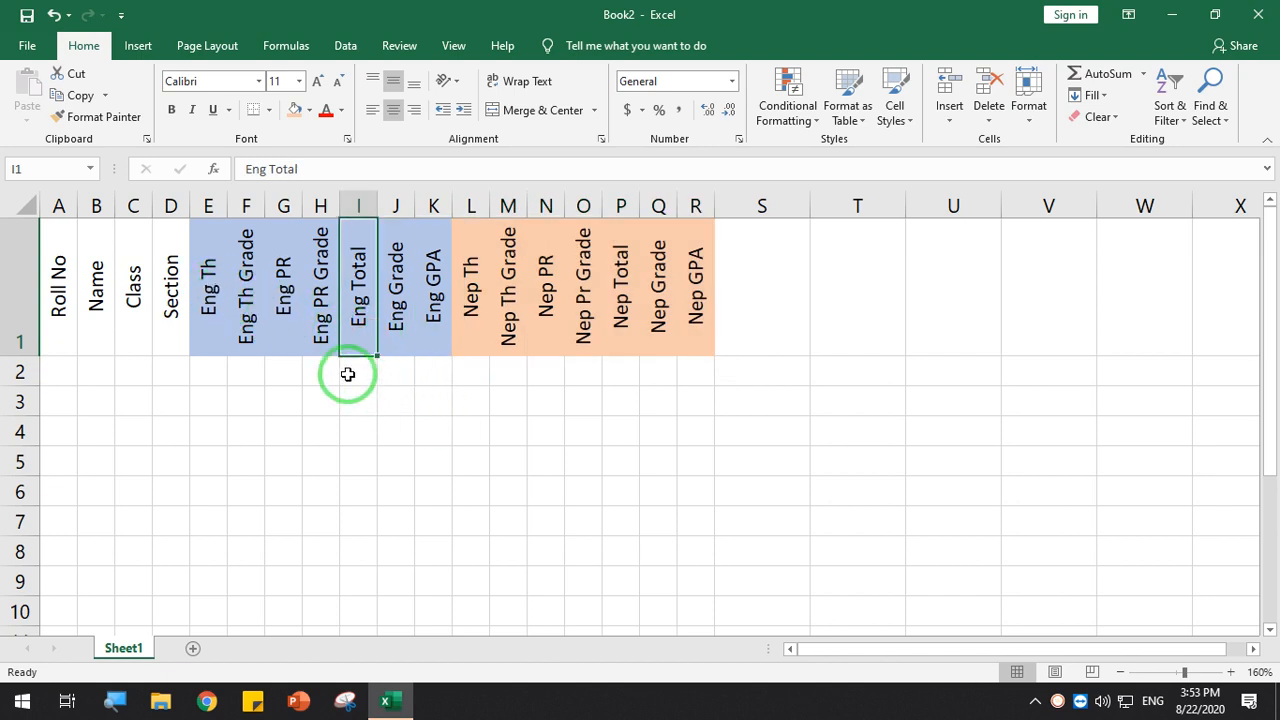
left_click_drag(207, 238, 1230, 356)
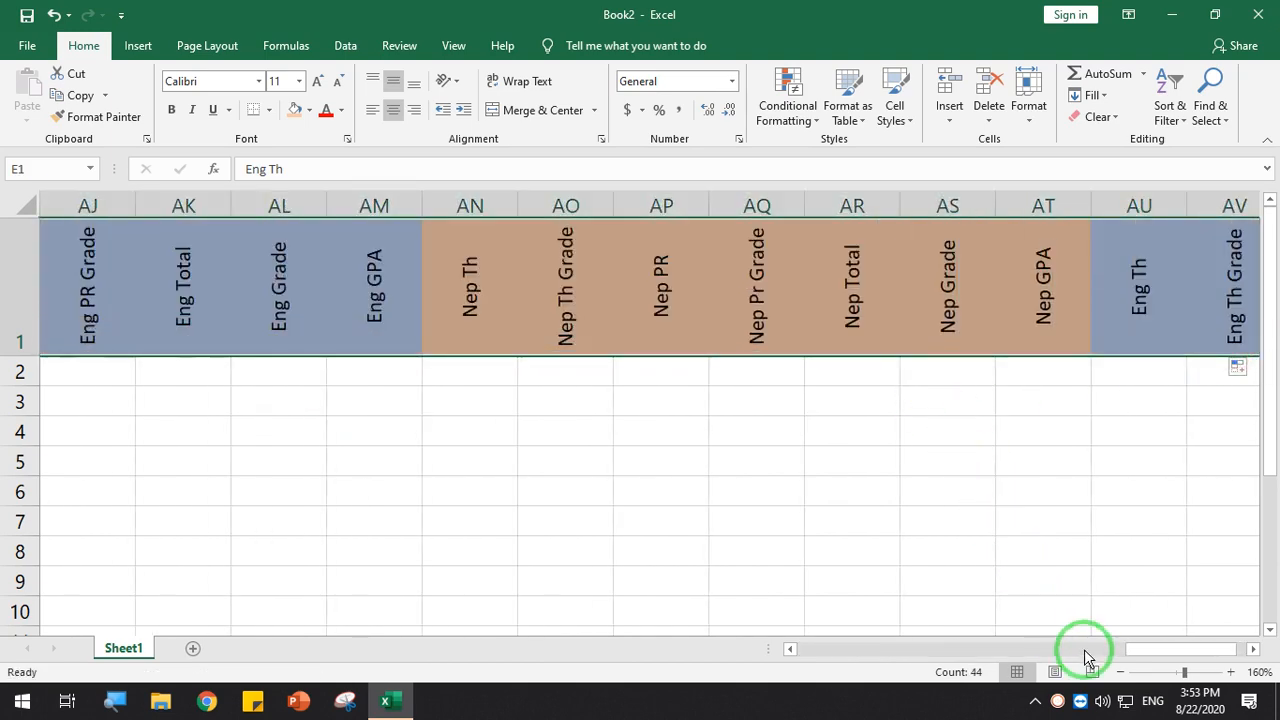
Extend the repeated English and Nepali headings in row 1 from column AV to column BI
left_click_drag(1143, 651, 746, 648)
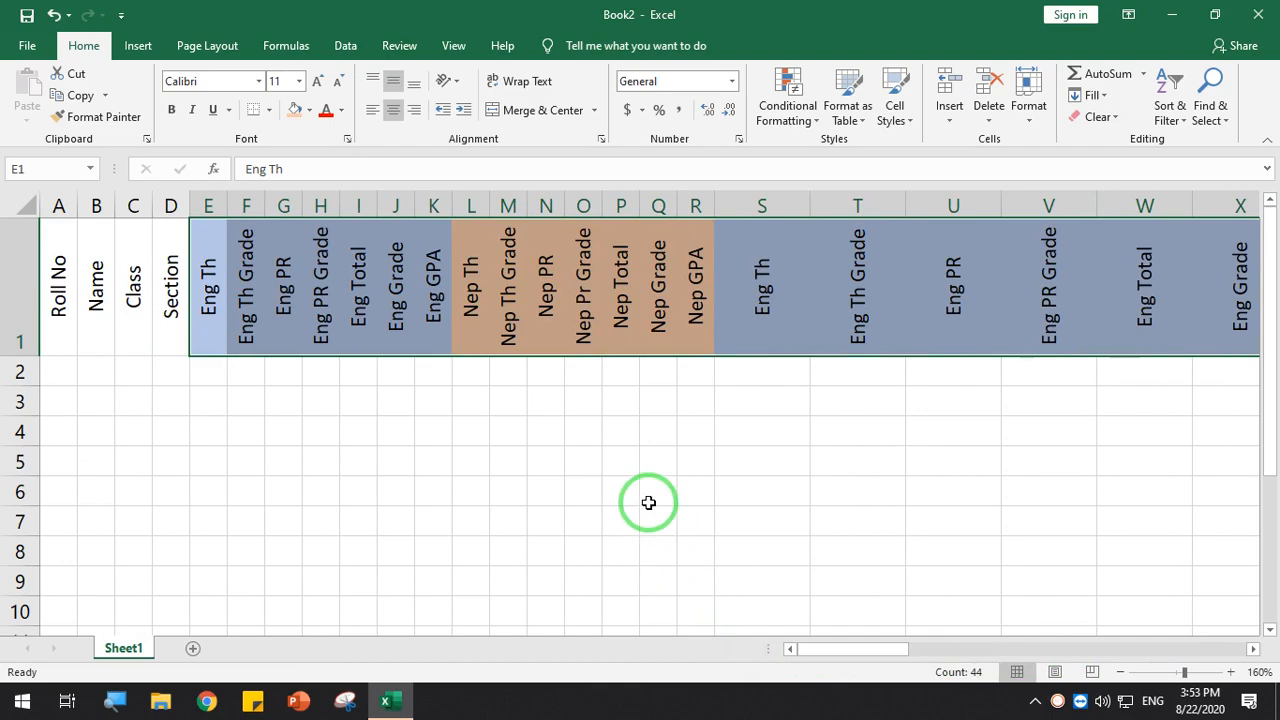
scroll(649, 503, "down", 9)
scroll(649, 503, "up", 2)
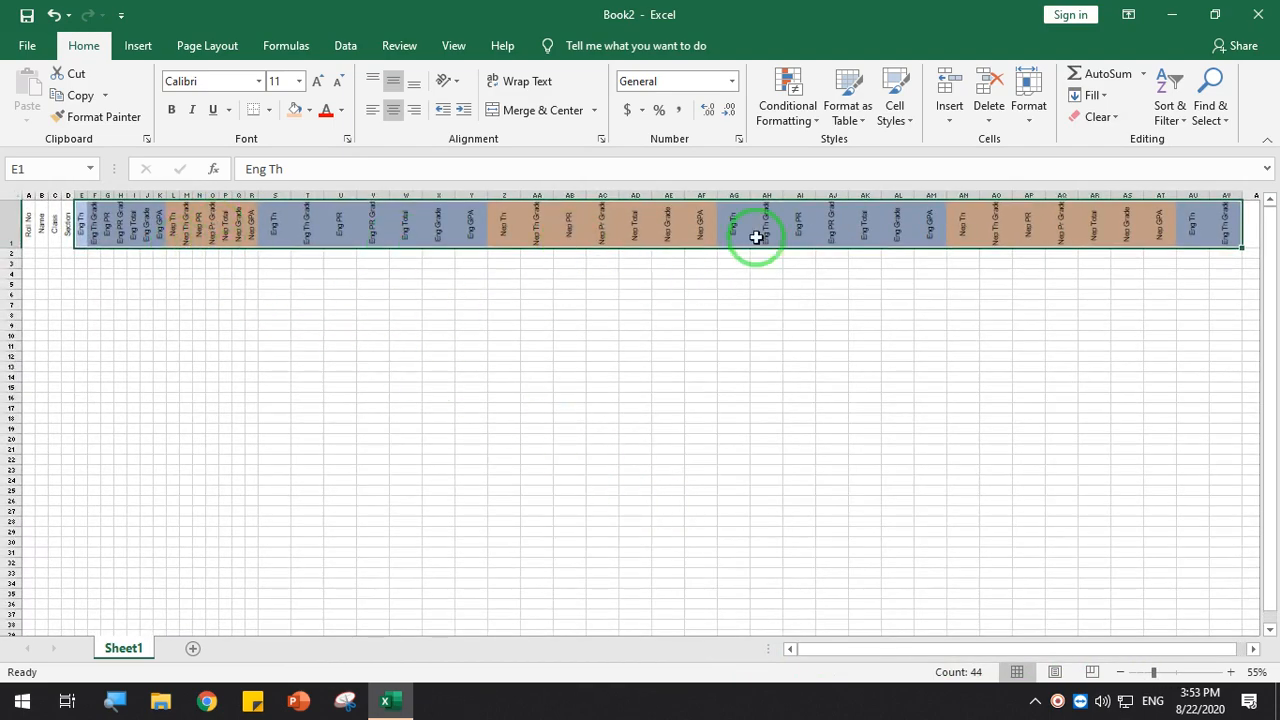
left_click_drag(985, 652, 990, 652)
left_click_drag(1232, 249, 1234, 251)
left_click(1080, 336)
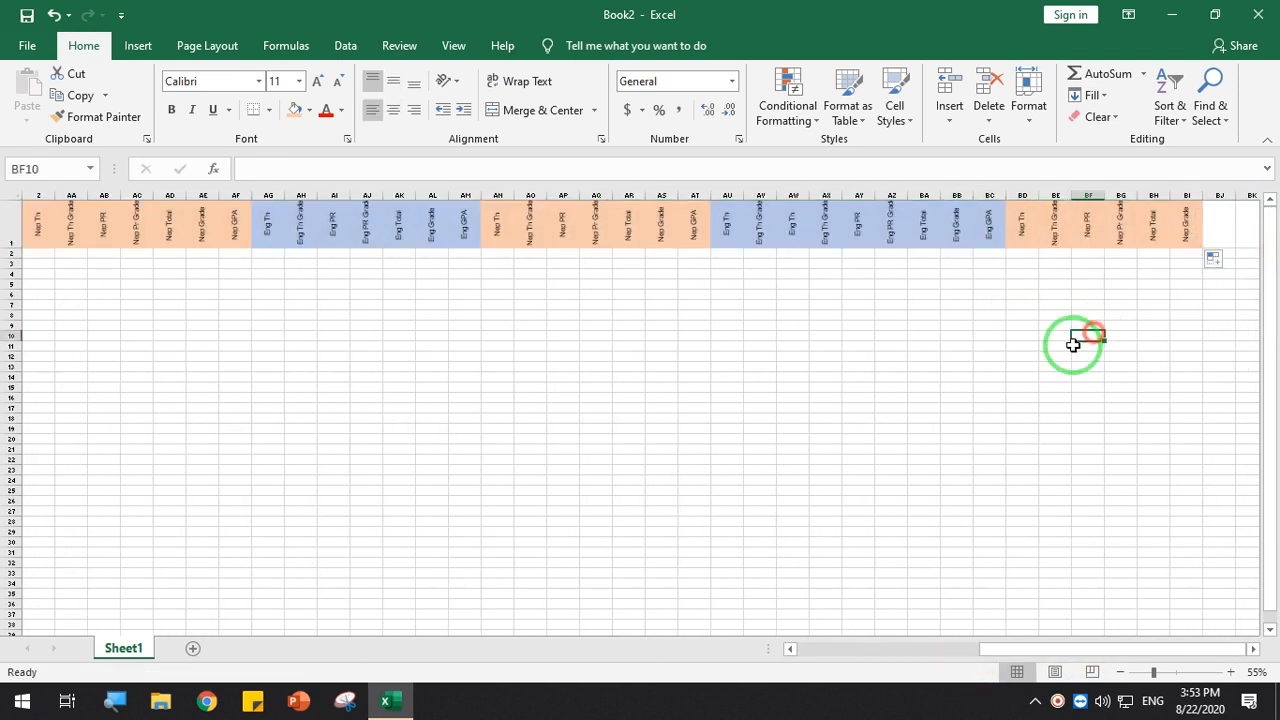
Fill the Nep Grade heading from cell BI1 across row 1 to column BM
left_click_drag(1043, 652, 925, 655)
scroll(654, 508, "down", 2, "ctrl")
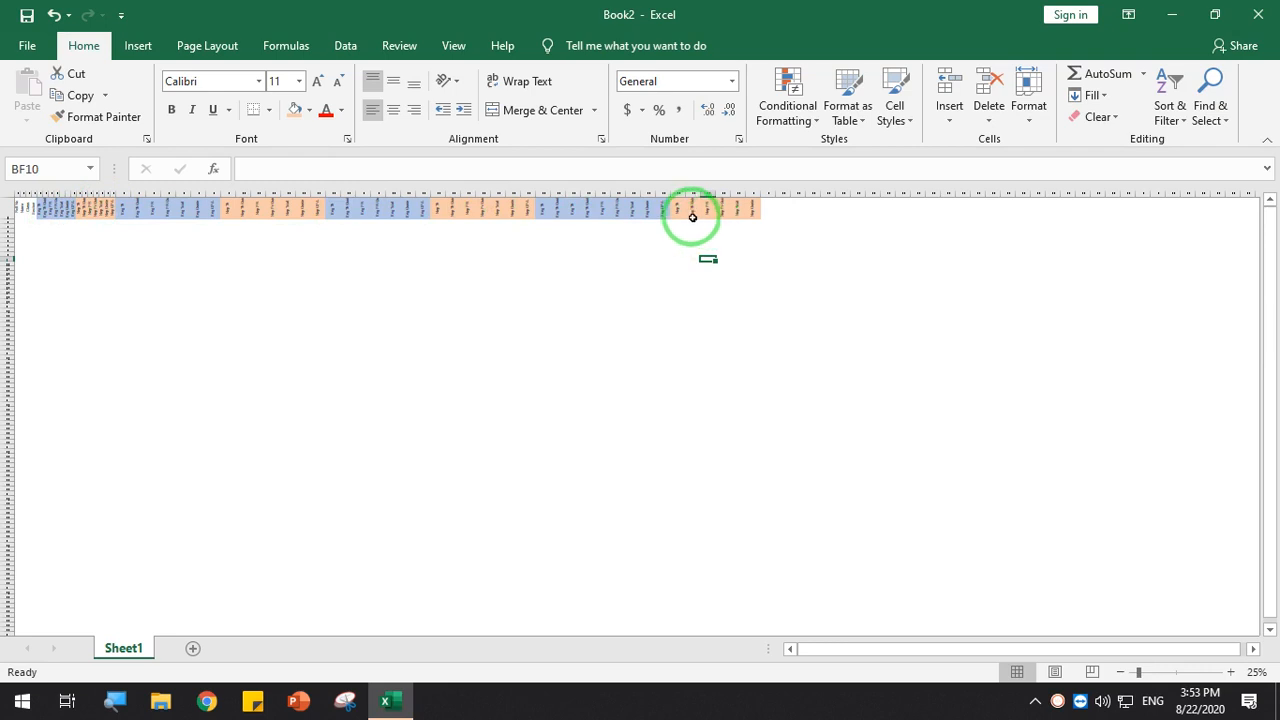
left_click(756, 211)
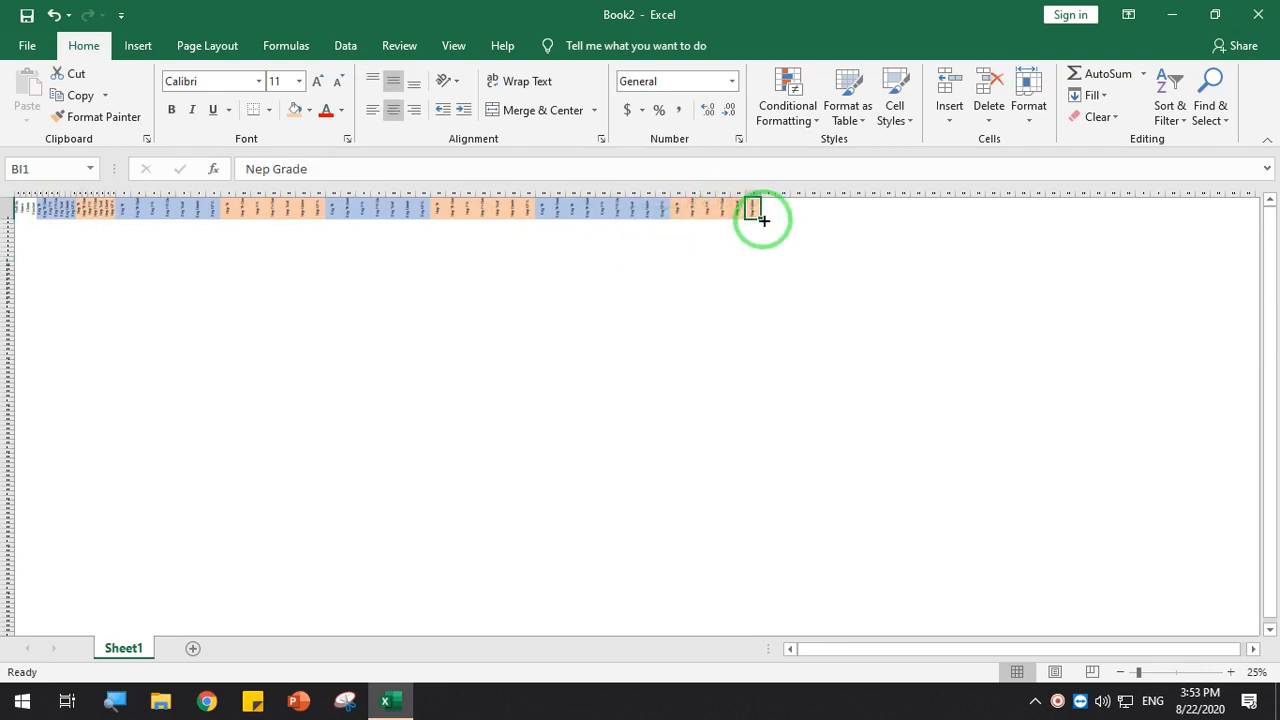
left_click_drag(763, 220, 832, 239)
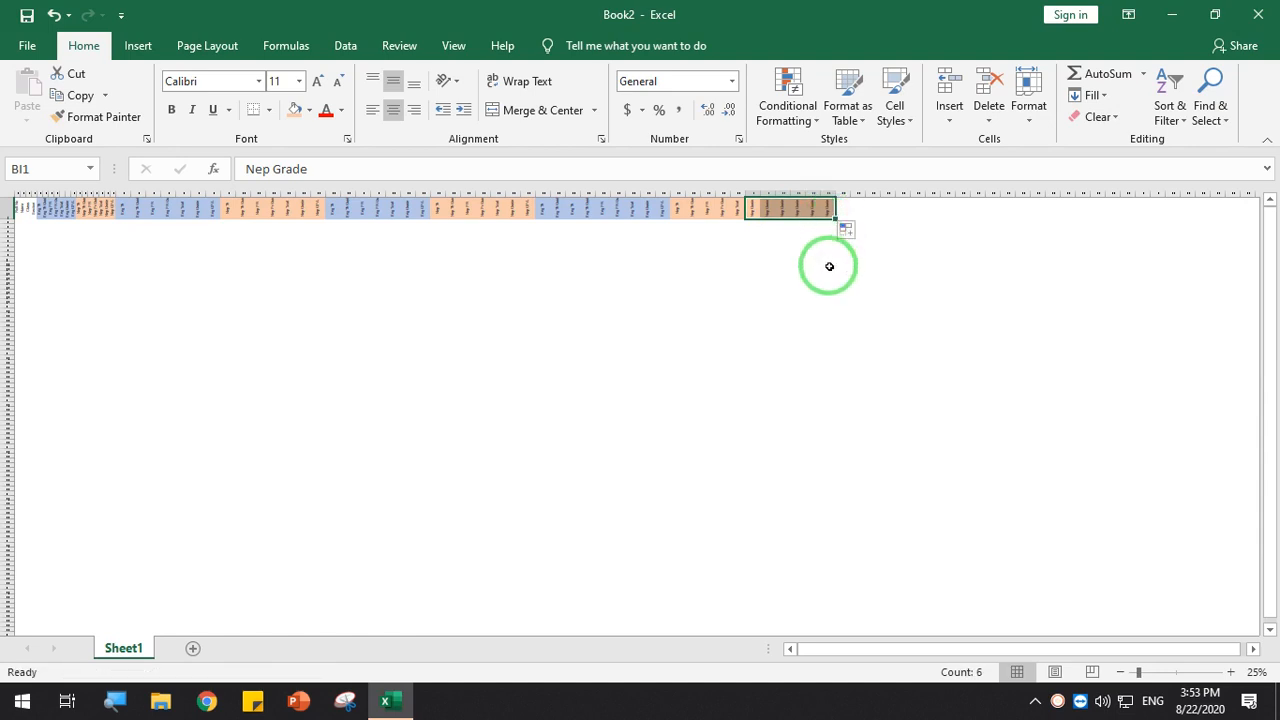
left_click(767, 250)
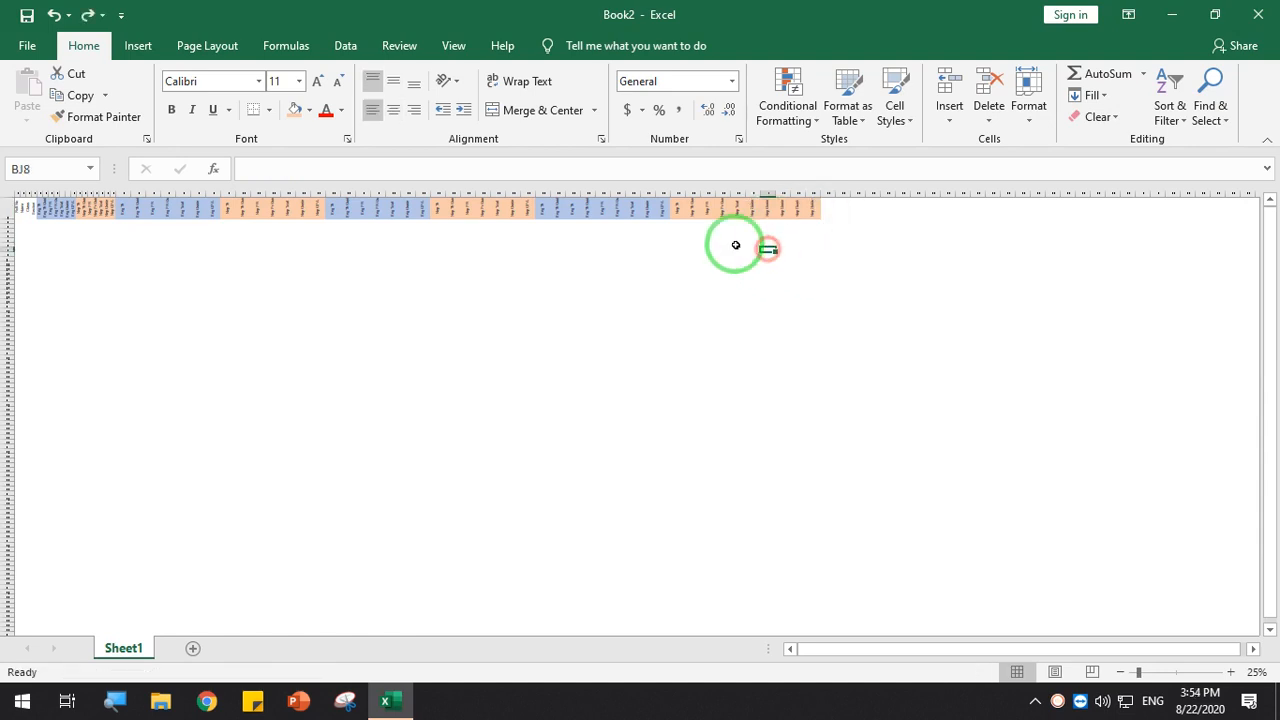
Give all columns of the sheet the same narrow width
scroll(270, 340, "up", 10)
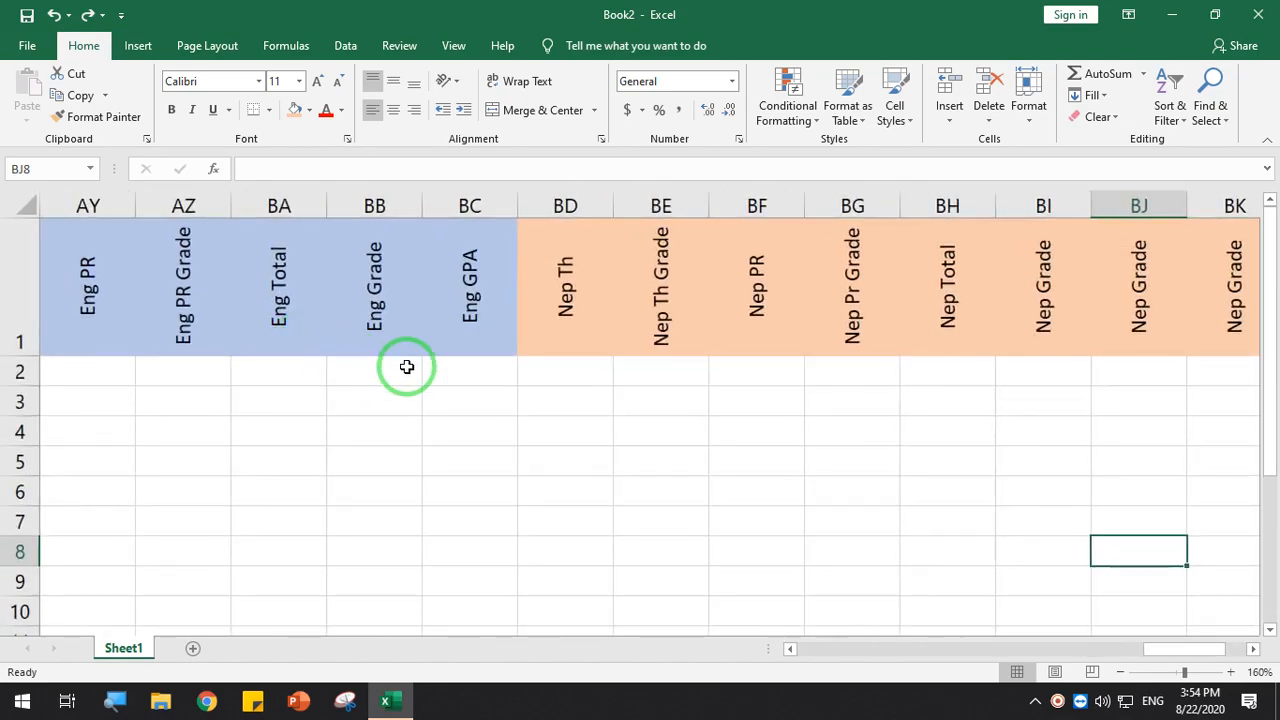
scroll(409, 366, "down", 4)
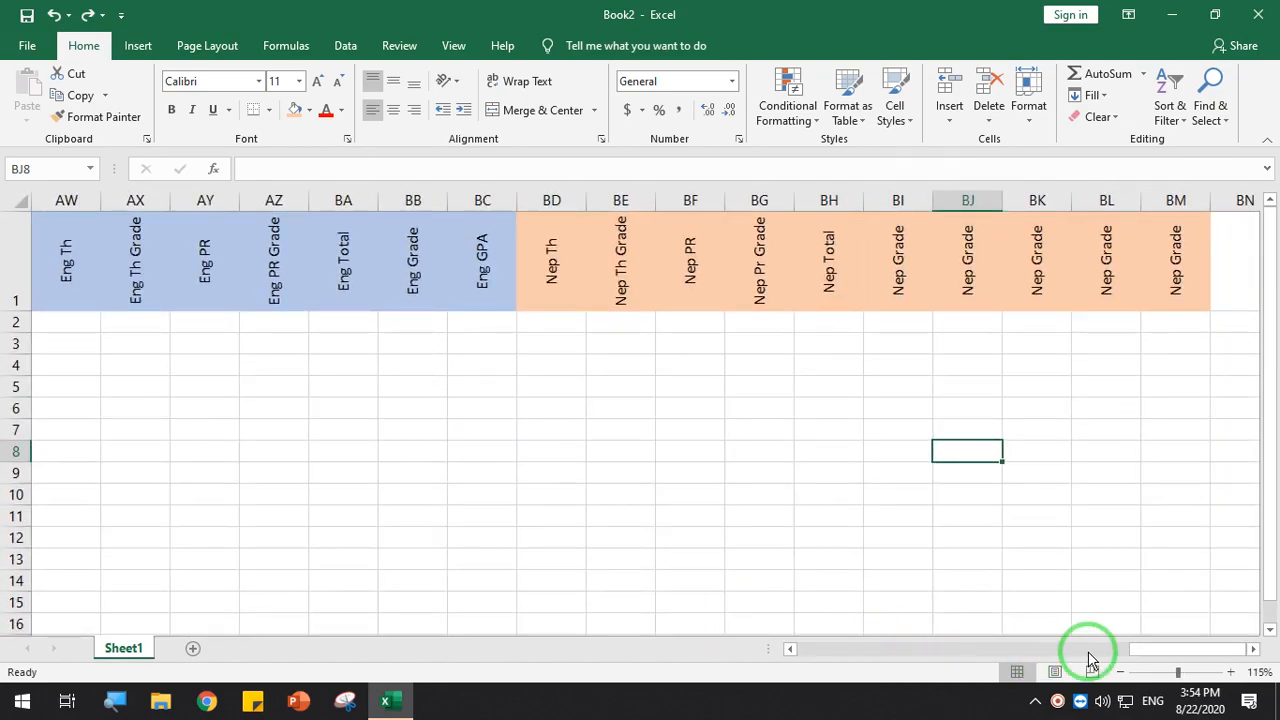
left_click_drag(1131, 651, 822, 651)
scroll(640, 509, "down", 3)
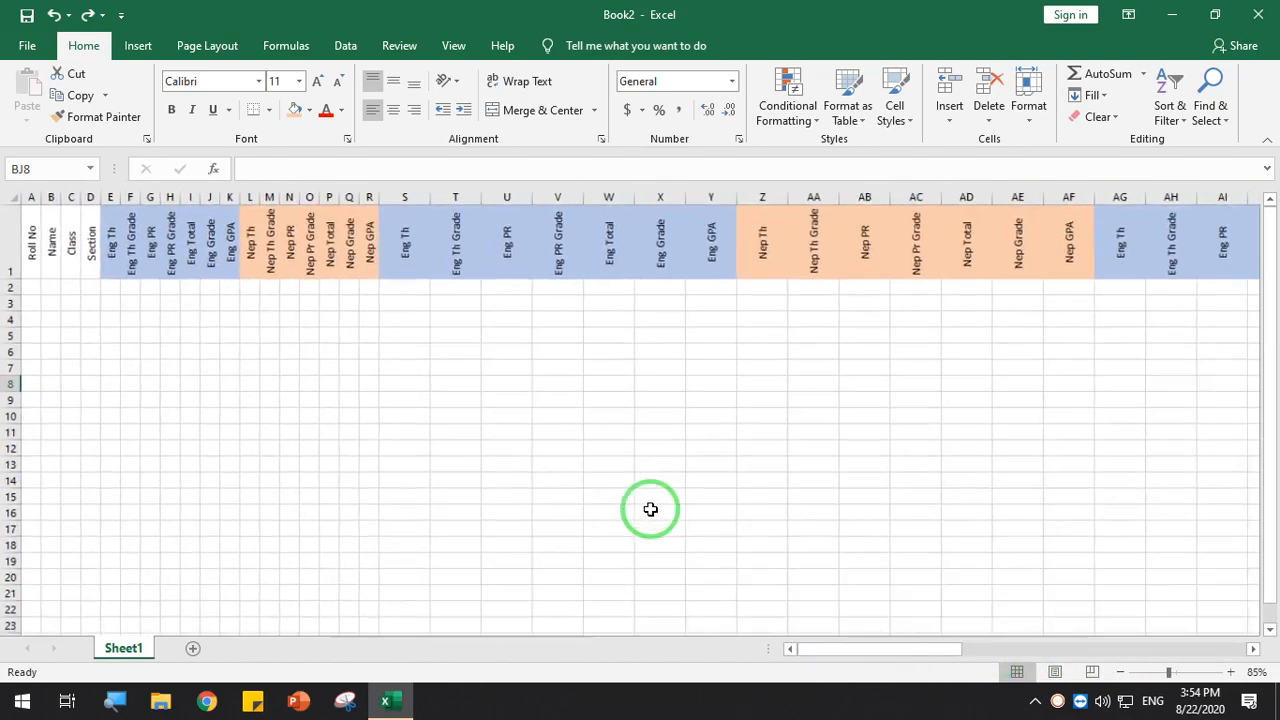
left_click(13, 196)
double_click(212, 195)
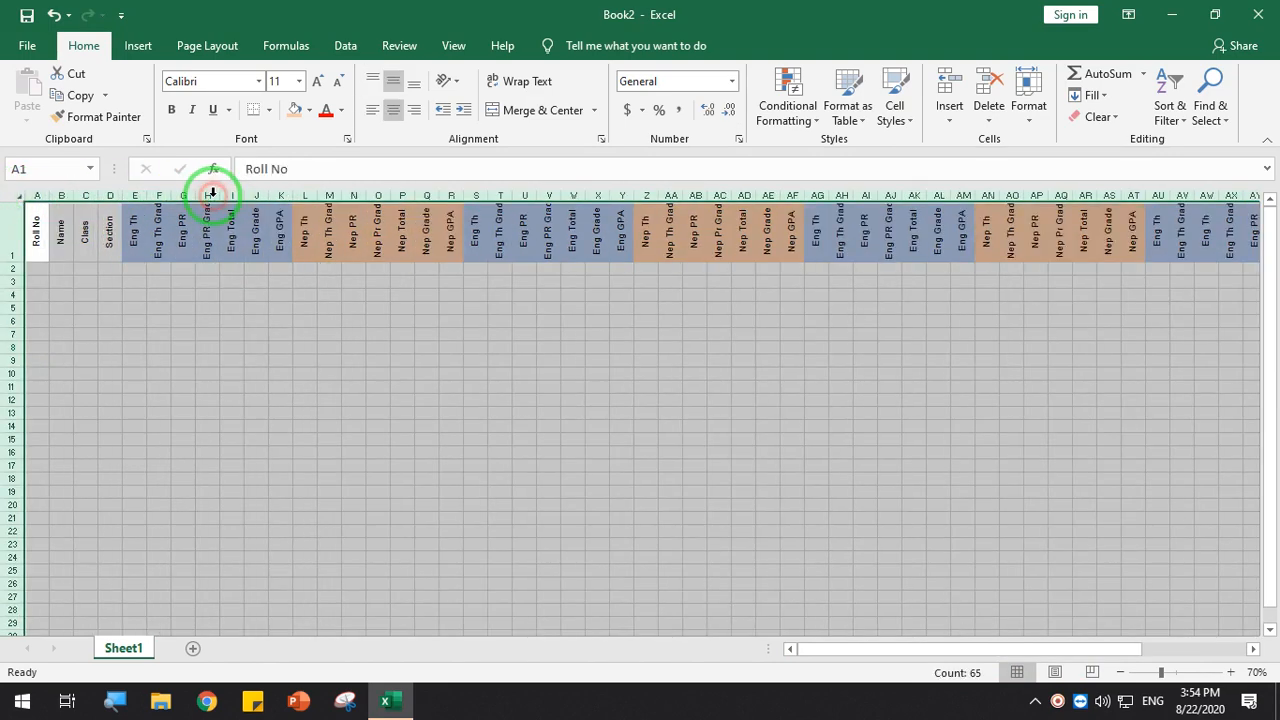
left_click(730, 236)
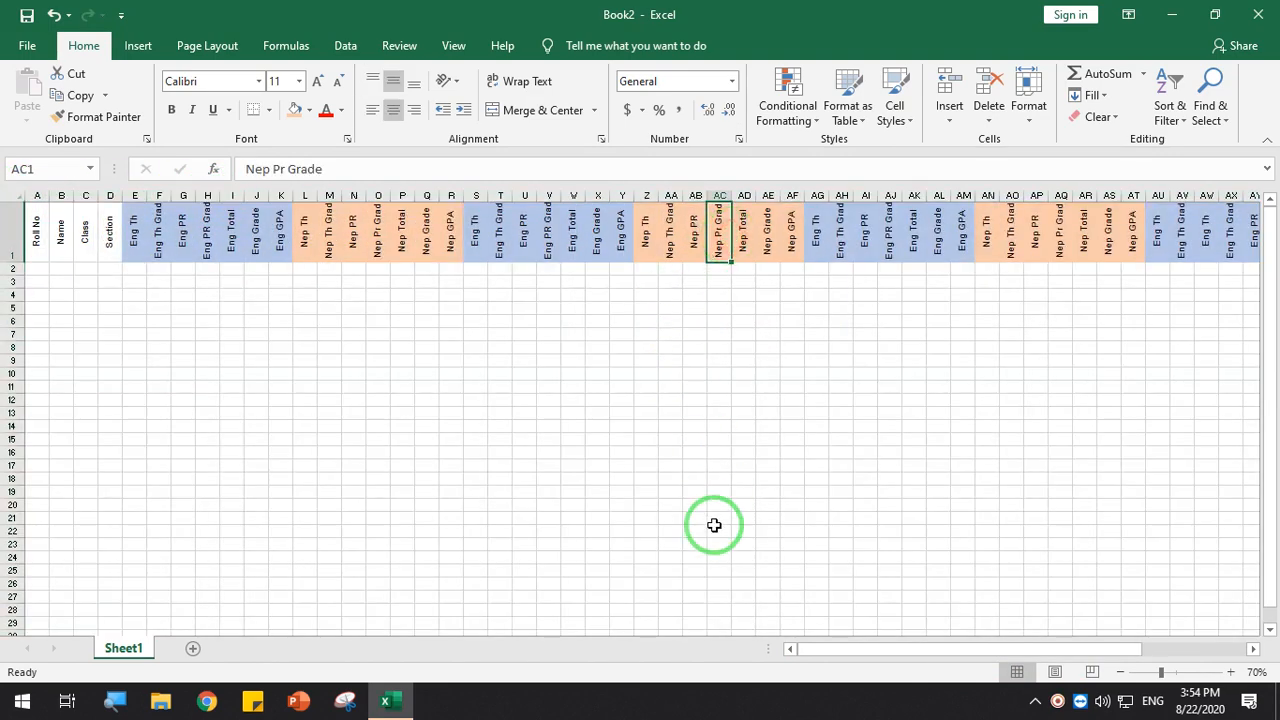
Change the first repeated English heading, in cell S1, to Sci Th
left_click(210, 236)
left_click(140, 233)
left_click(352, 233)
left_click(476, 232)
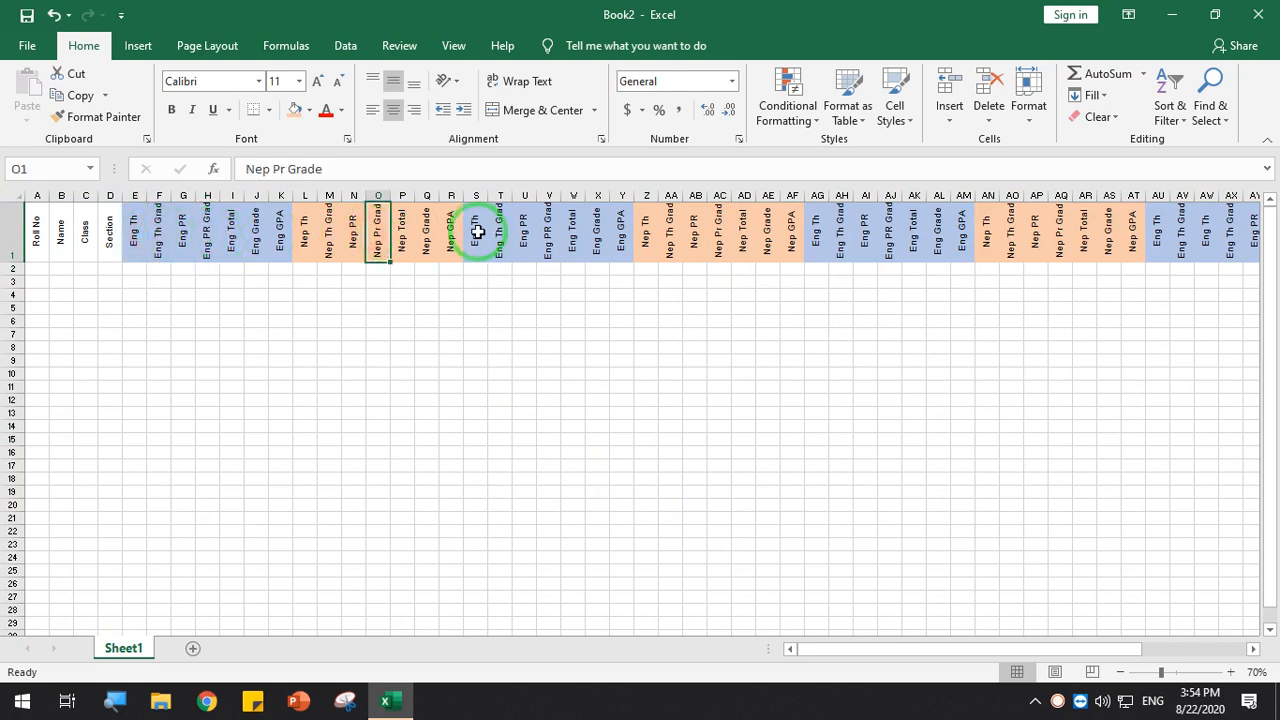
double_click(476, 232)
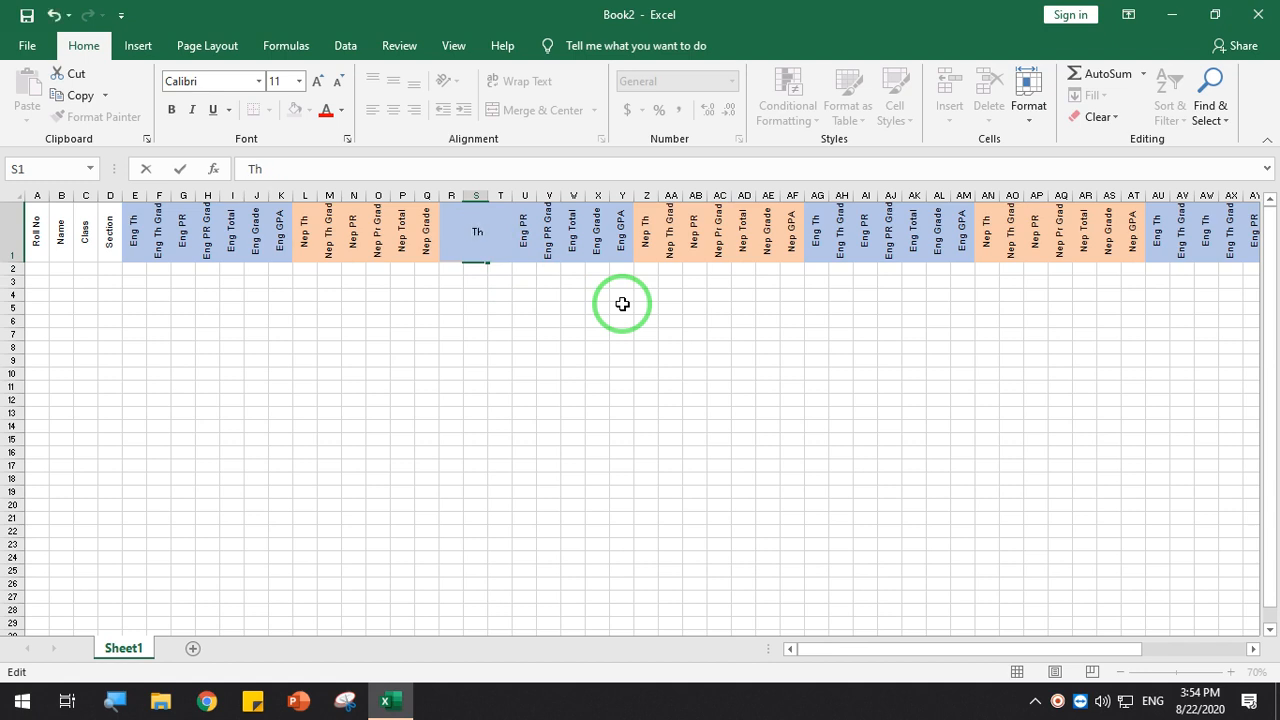
type("Sci")
key("Return")
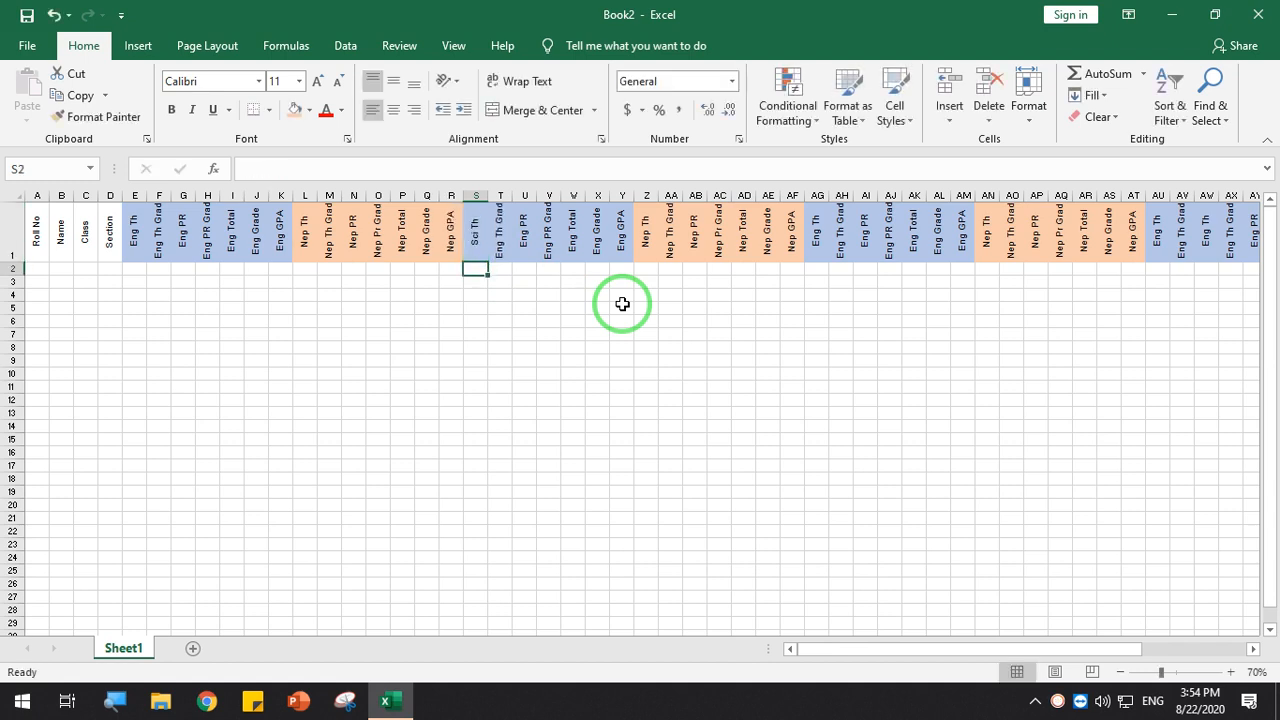
Replace Eng with Sci in cell T1 so the heading reads Sci Th Grade, and copy the word Sci
scroll(622, 304, "up", 5, "ctrl")
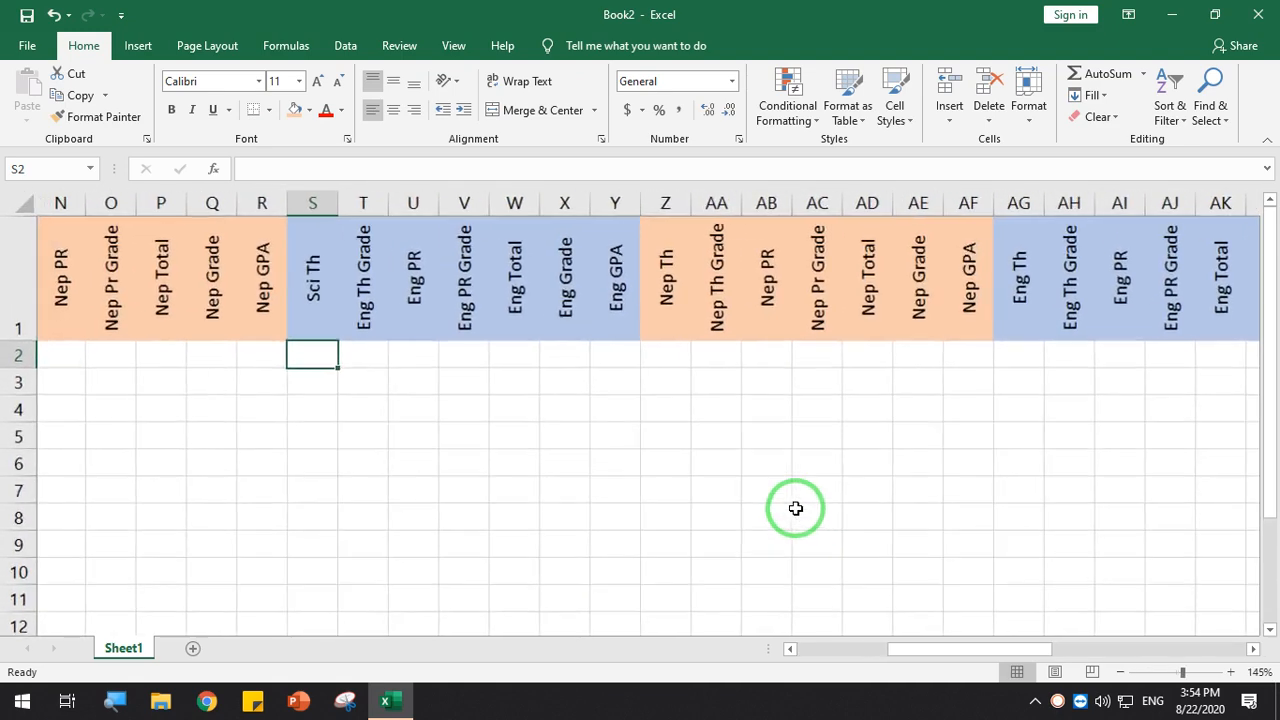
mouse_move(943, 652)
left_mouse_down()
mouse_move(808, 665)
mouse_move(923, 666)
left_mouse_up()
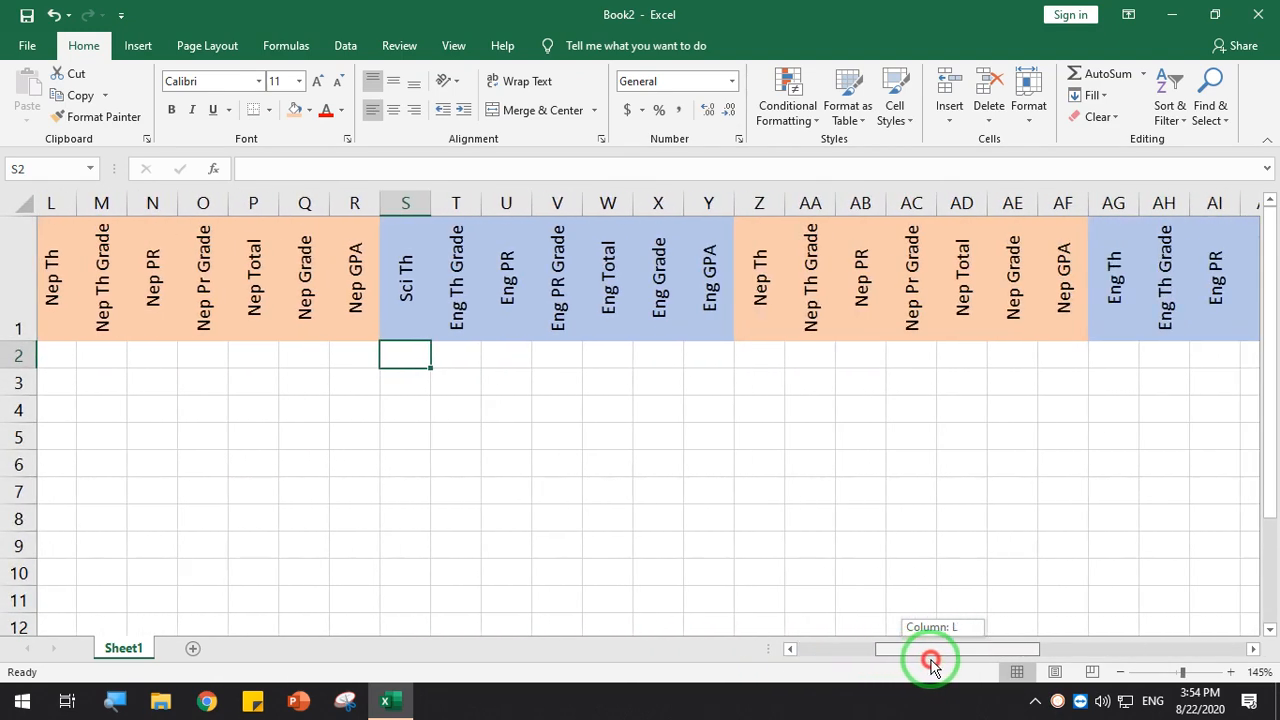
double_click(483, 310)
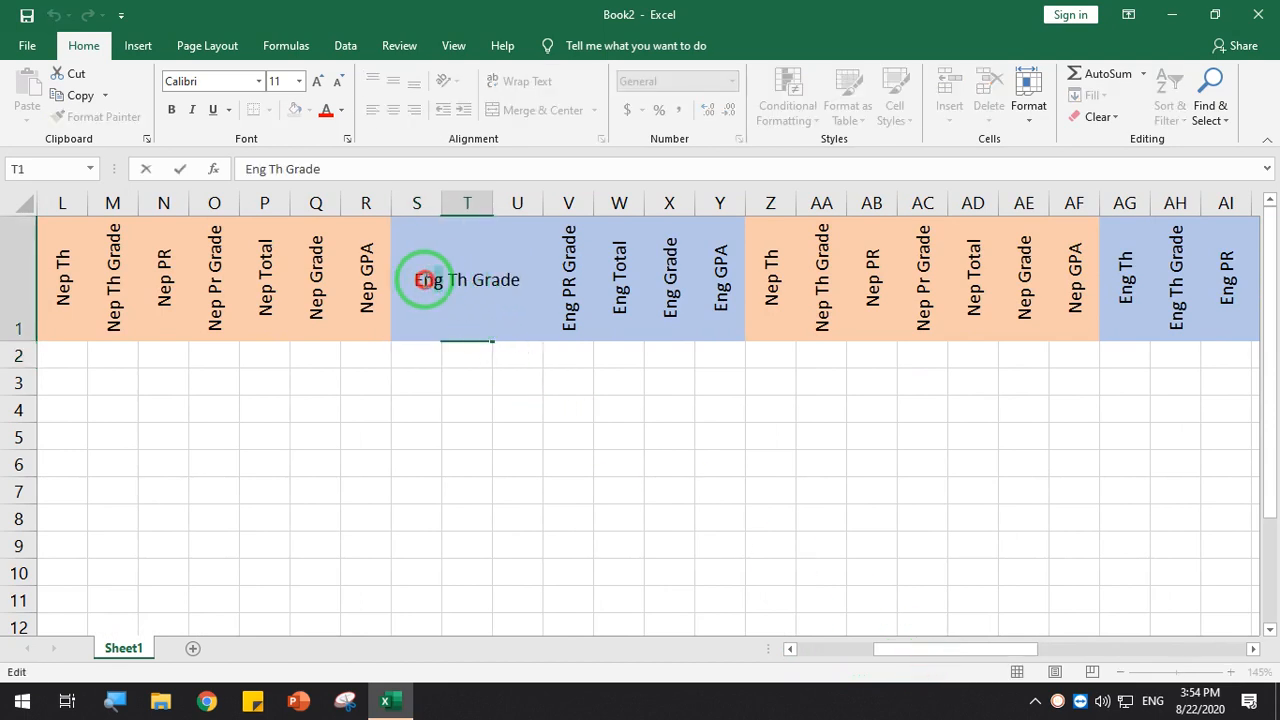
double_click(425, 280)
type("Sci")
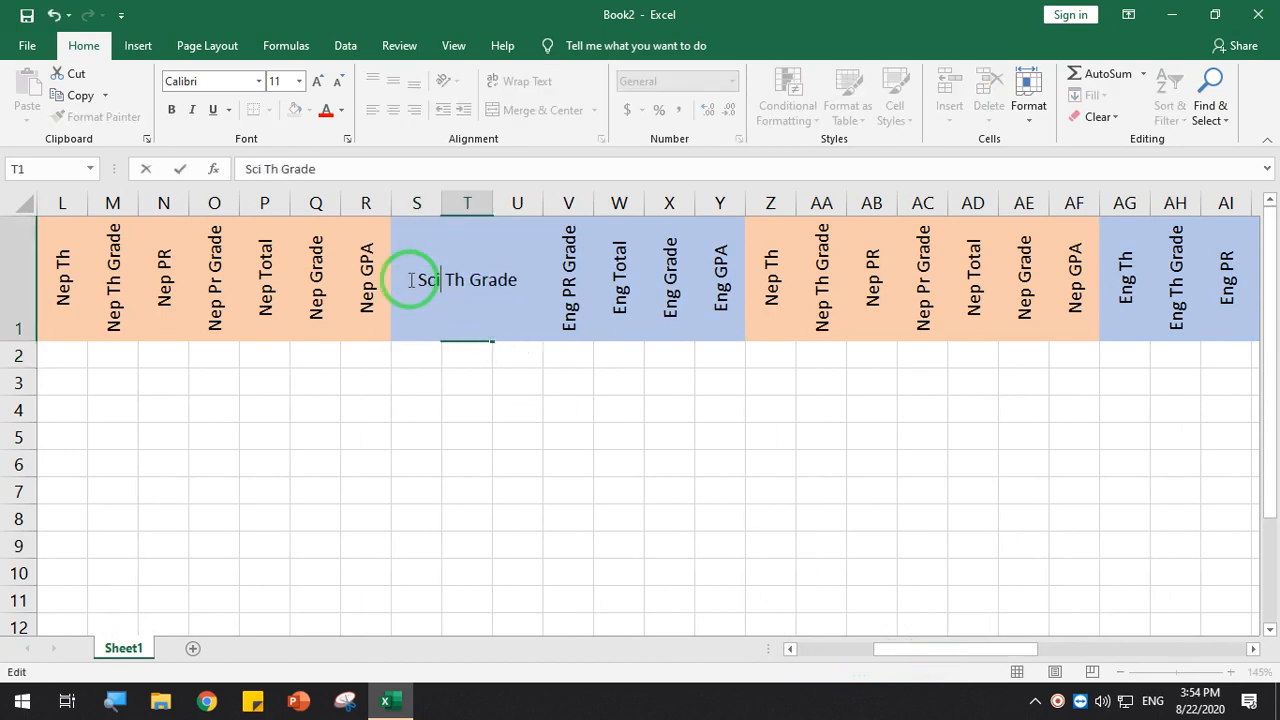
double_click(435, 279)
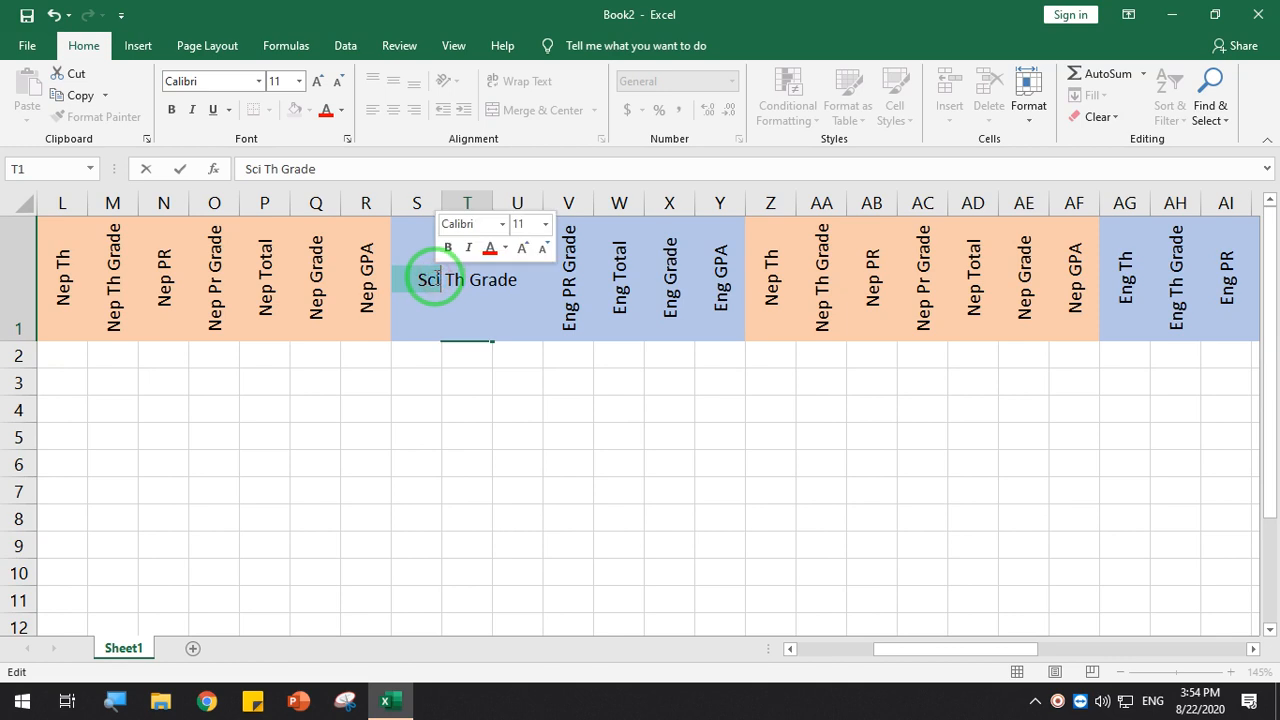
left_click(560, 331)
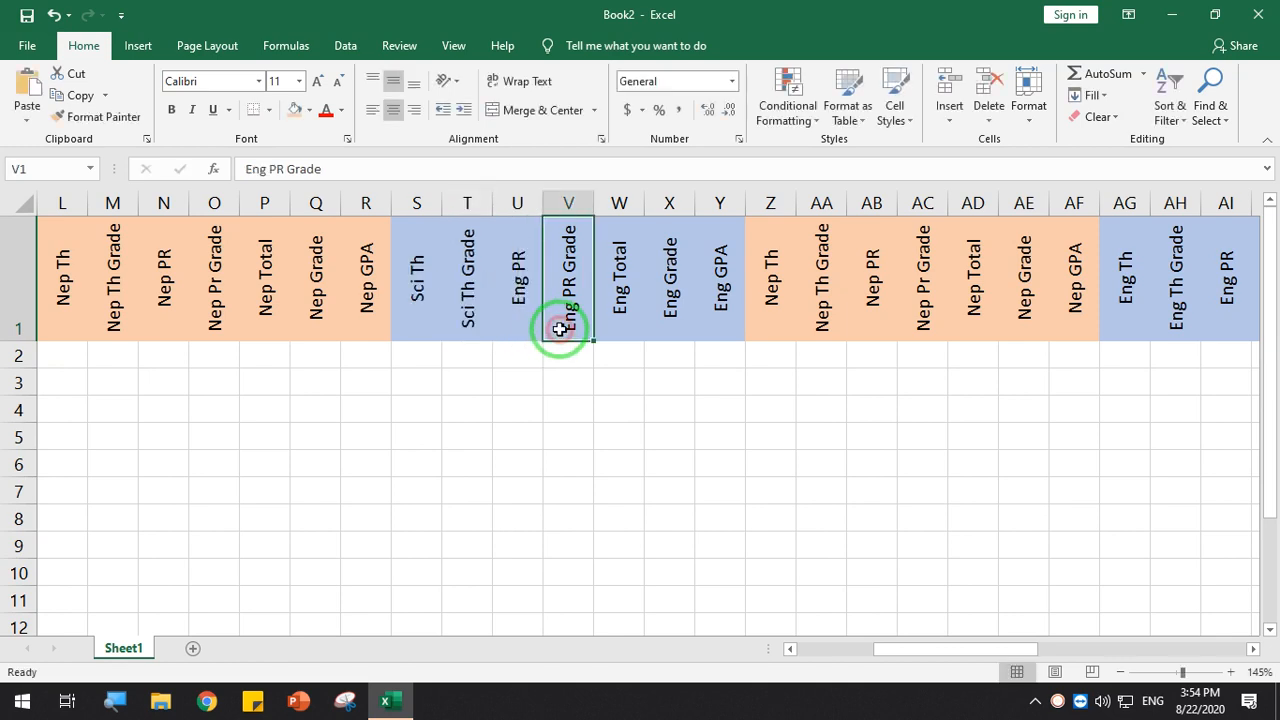
Change the heading in cell U1 to Sci PR
double_click(531, 302)
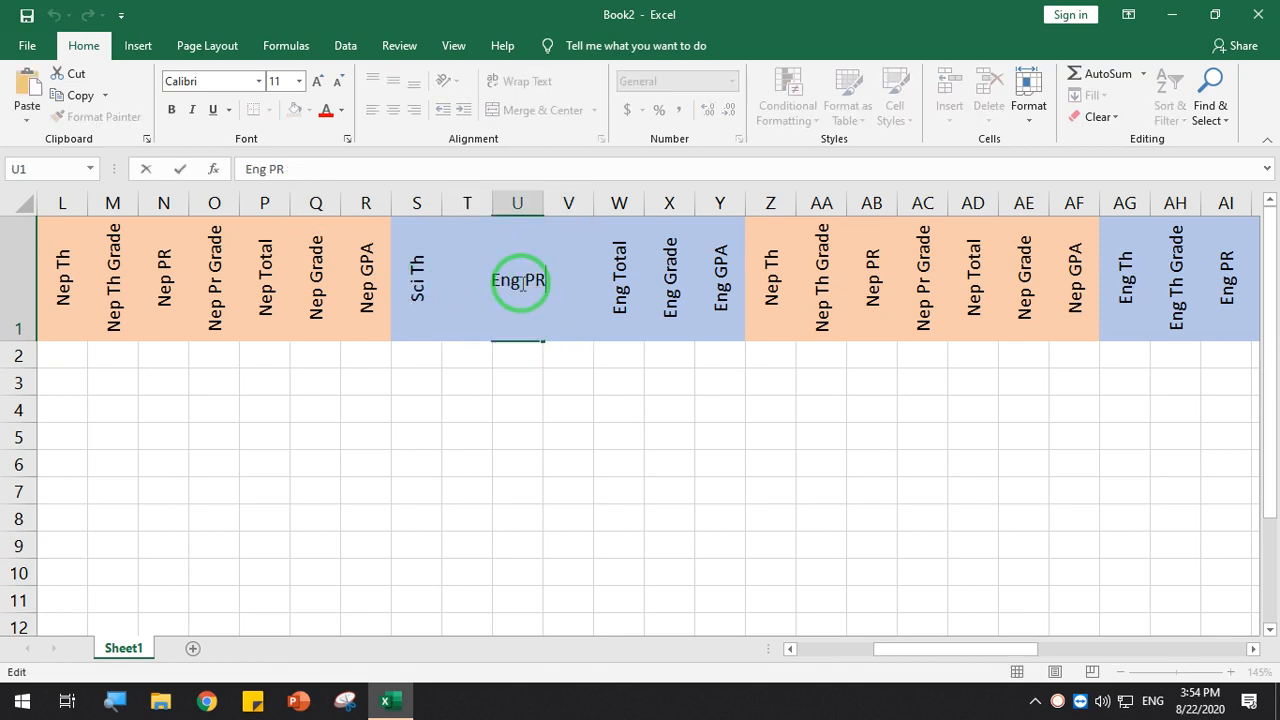
double_click(494, 281)
type("Sci")
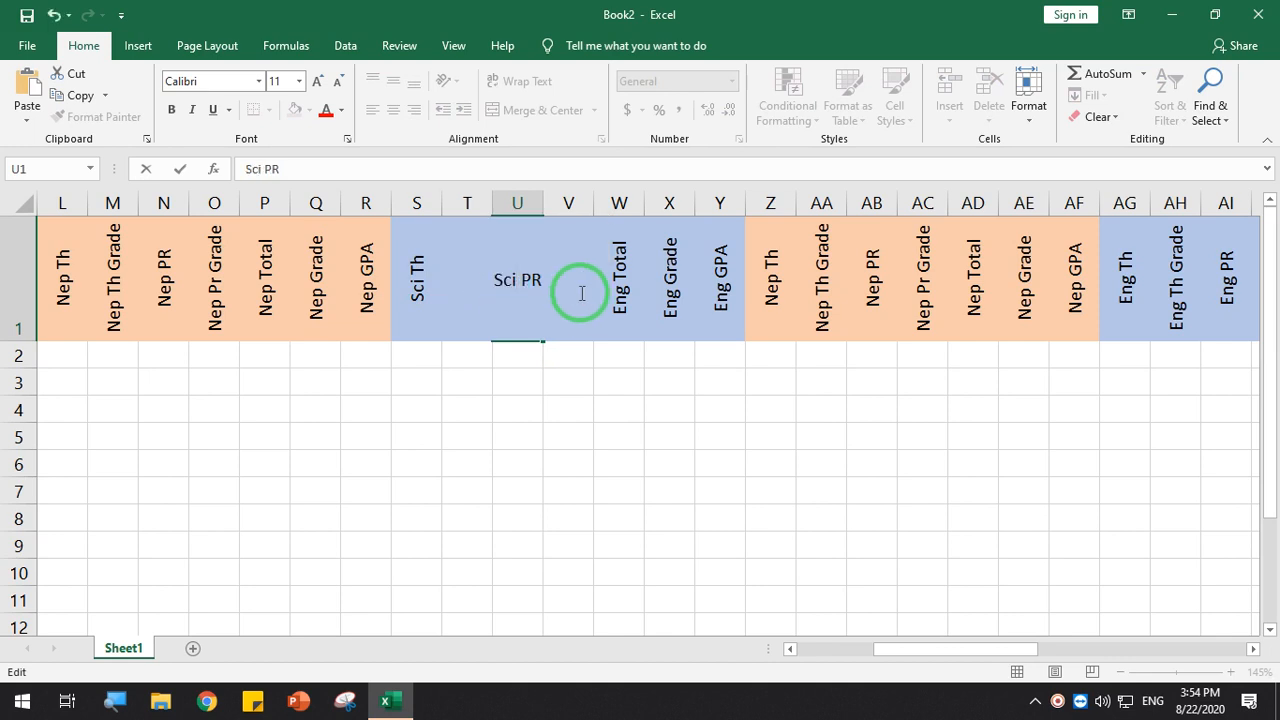
left_click(617, 288)
Replace Eng with Sci in cell V1 so the heading reads Sci PR Grade
left_click(580, 286)
double_click(555, 298)
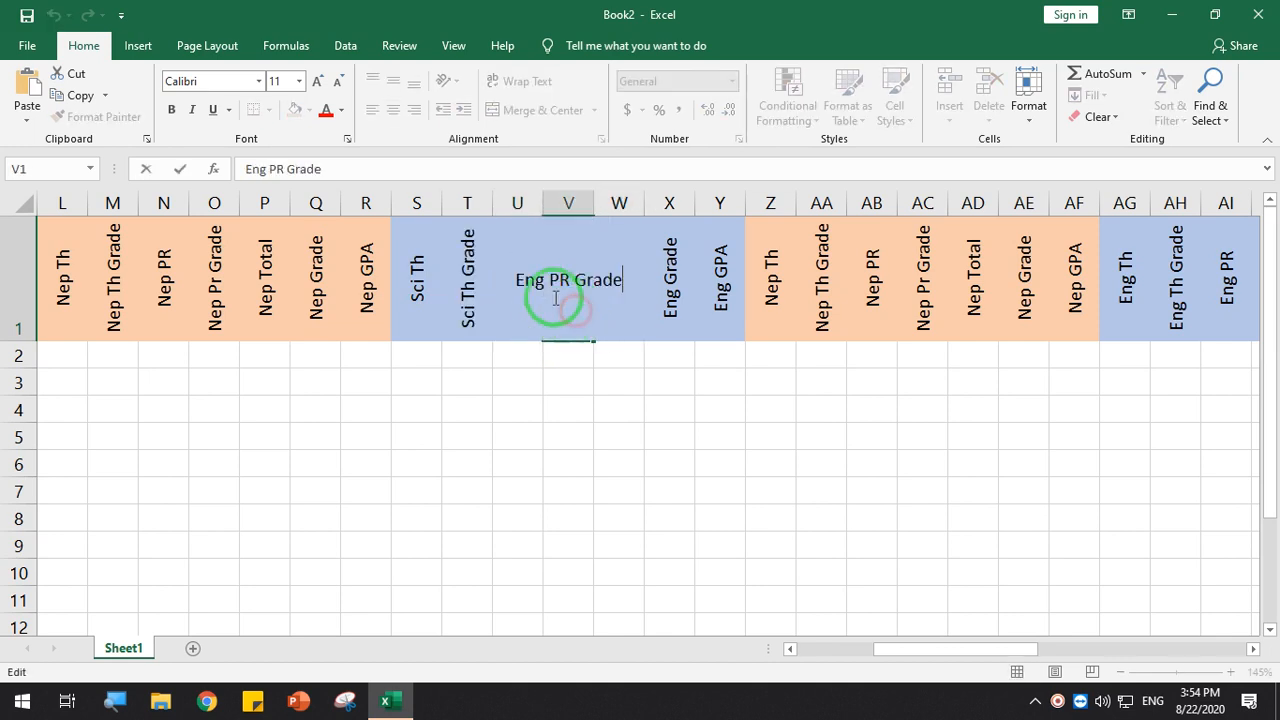
left_click_drag(548, 284, 497, 281)
type("Sci")
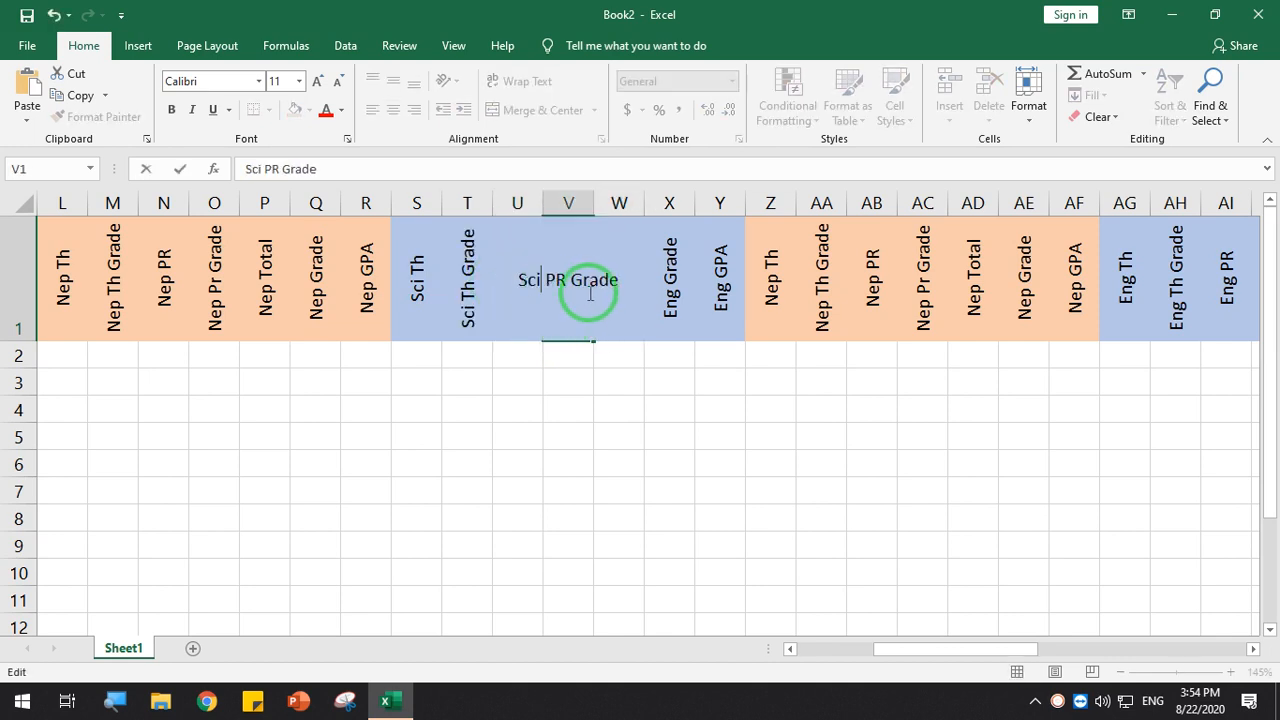
Replace Eng with Sci in cells X1 and W1 so the headings read Sci Grade and Sci Total
left_click(676, 290)
double_click(670, 298)
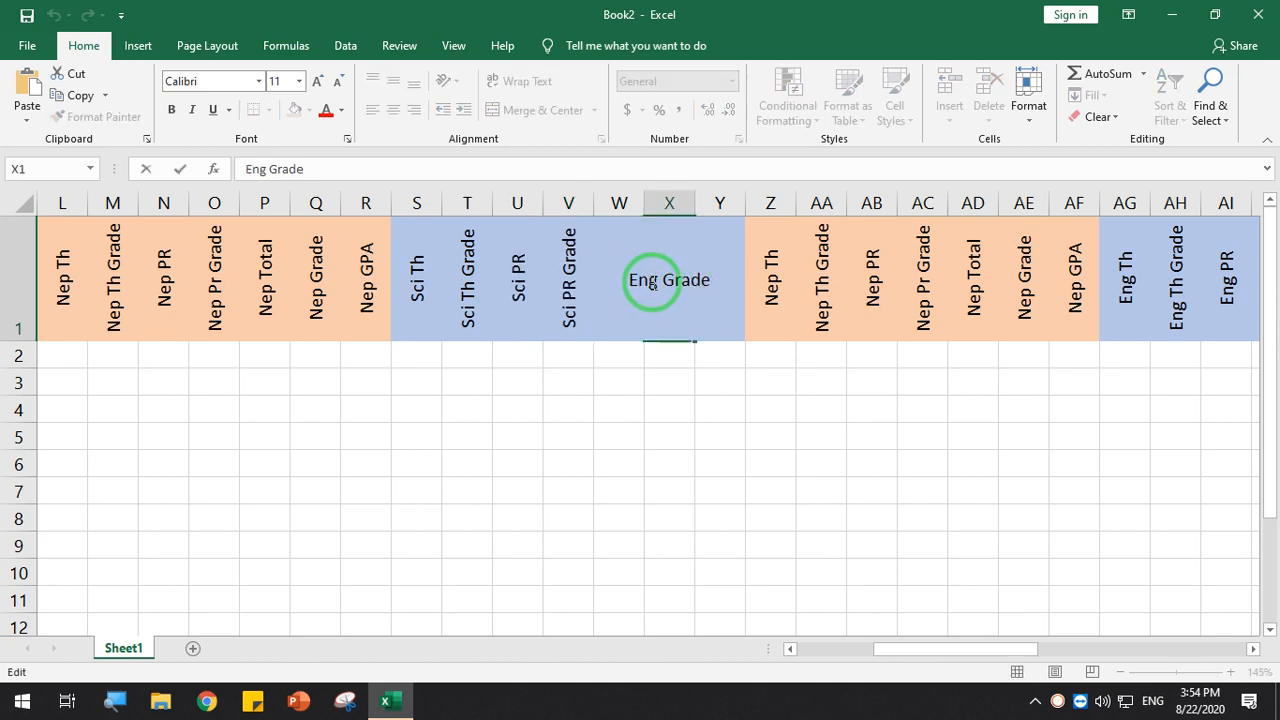
left_click_drag(652, 284, 624, 281)
type("Sci")
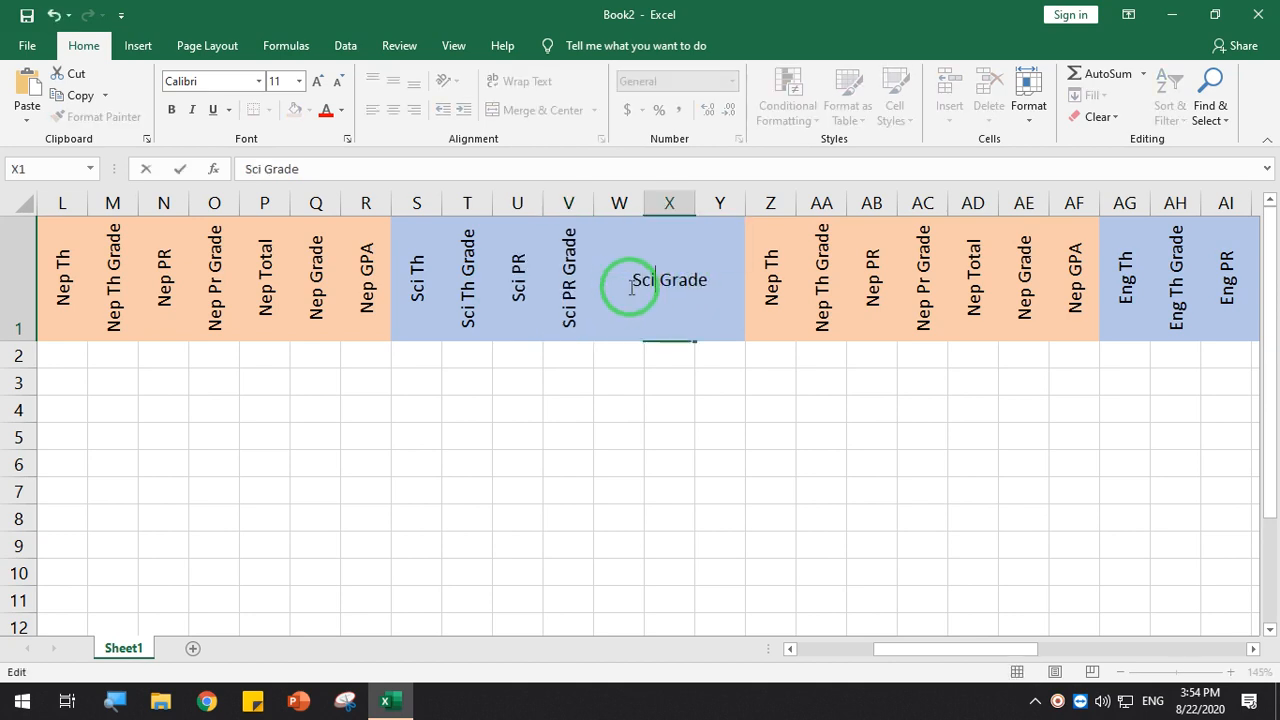
left_click(620, 360)
double_click(622, 304)
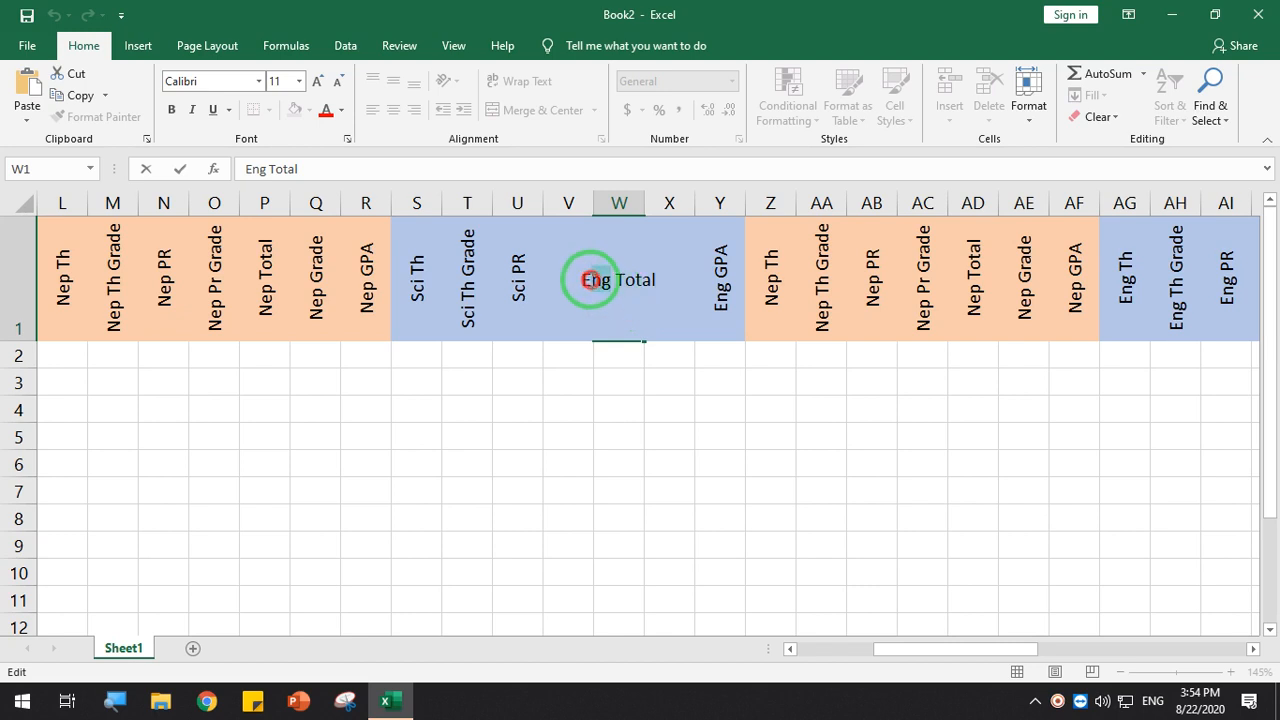
type("Sci")
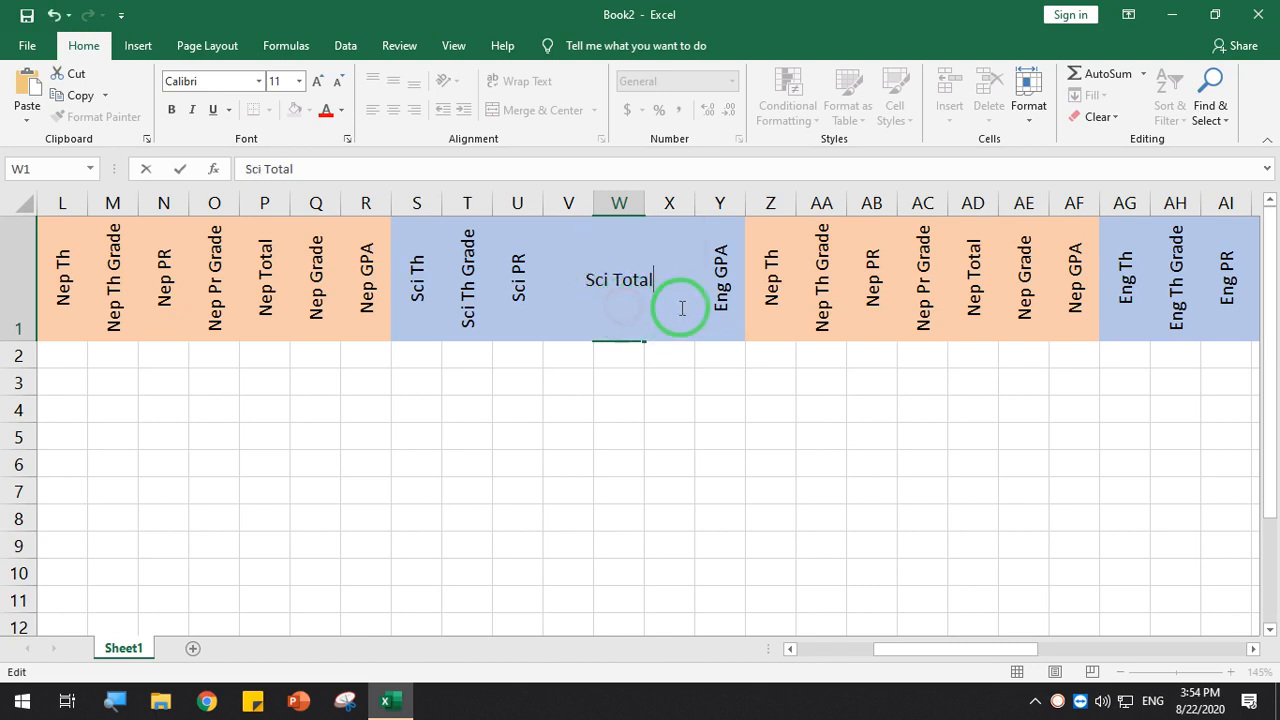
Change the last heading of the Science block, in cell Y1, to Sci GPA
left_click(719, 280)
double_click(721, 292)
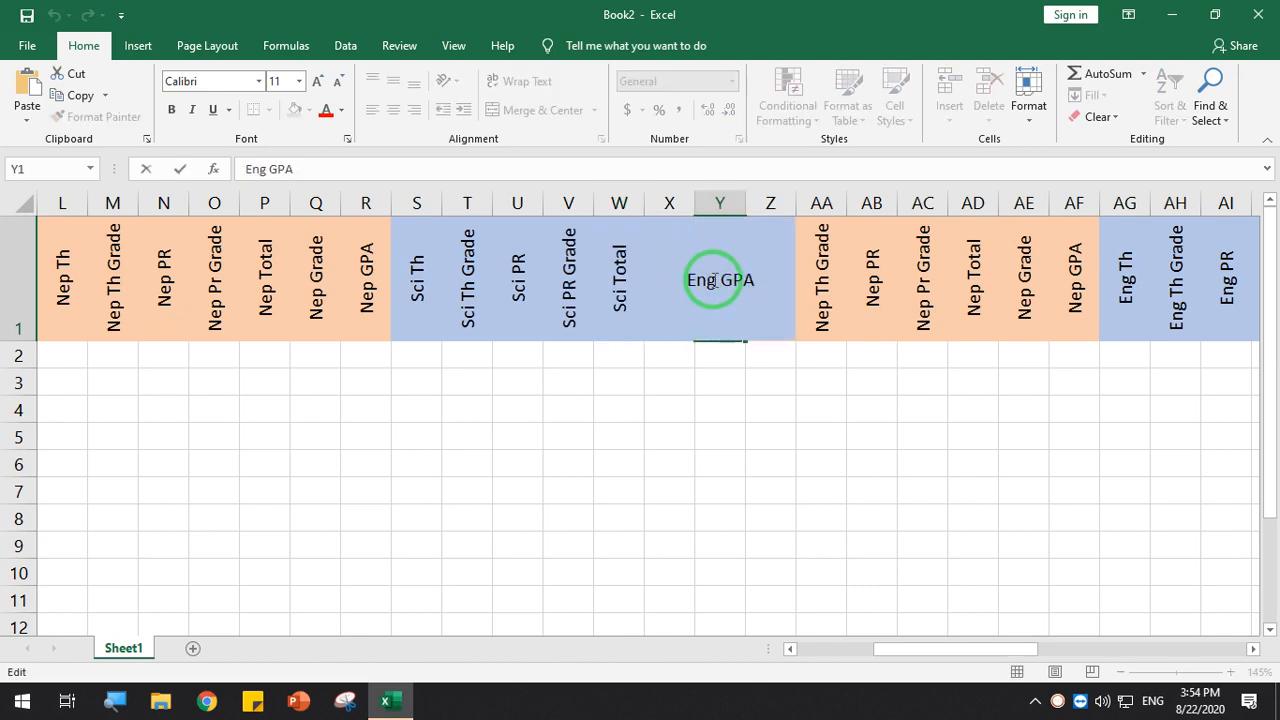
double_click(714, 280)
key("BackSpace")
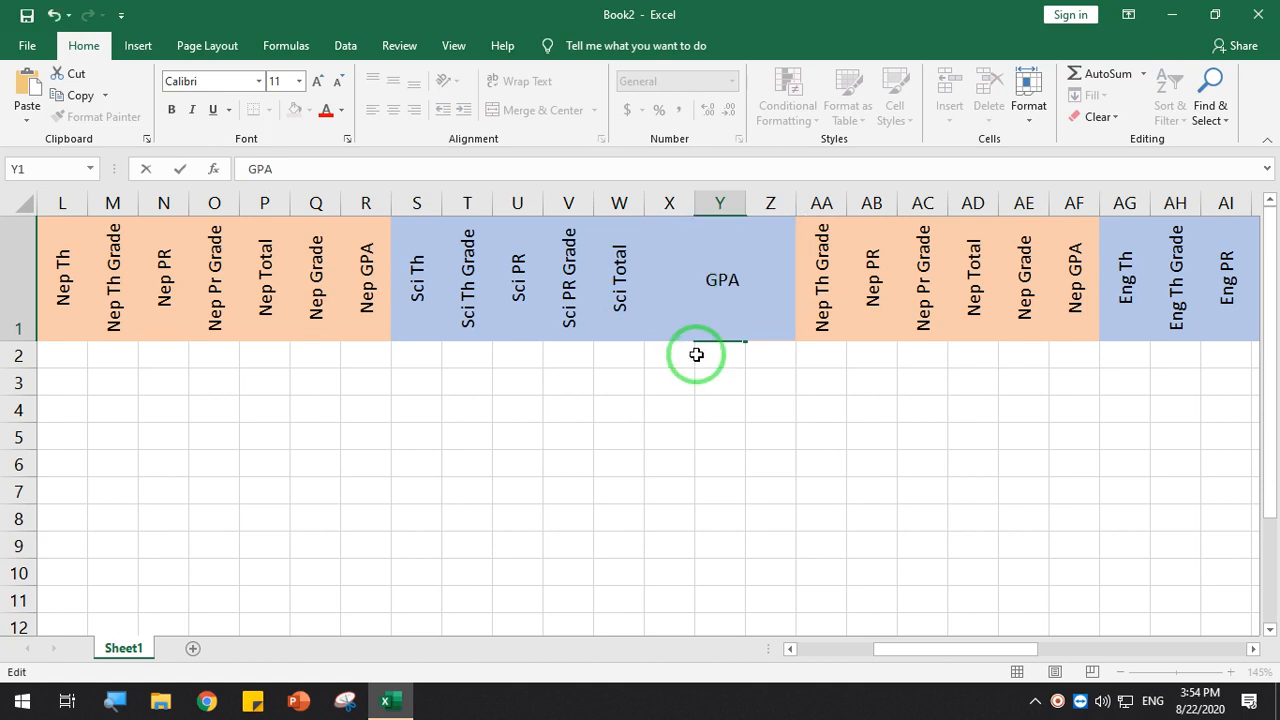
type("Sci")
left_click(720, 386)
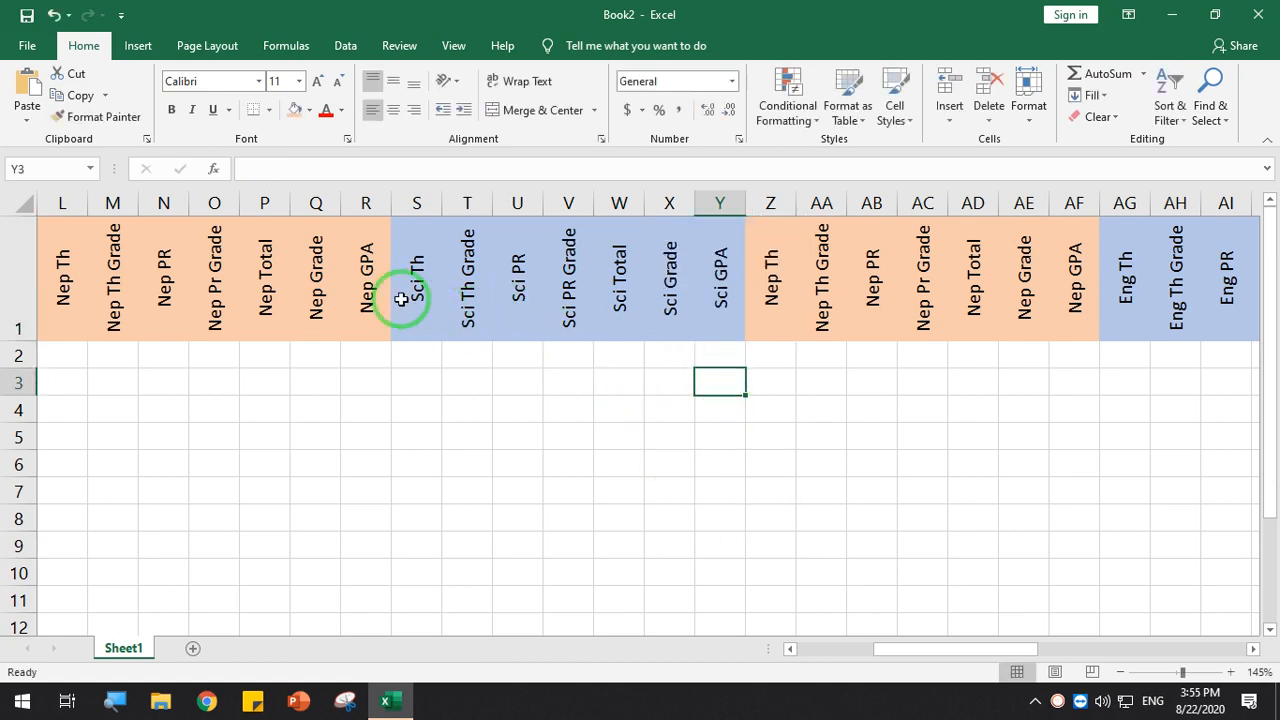
Change the first repeated Nepali heading, in cell Z1, to Soc Th
double_click(770, 283)
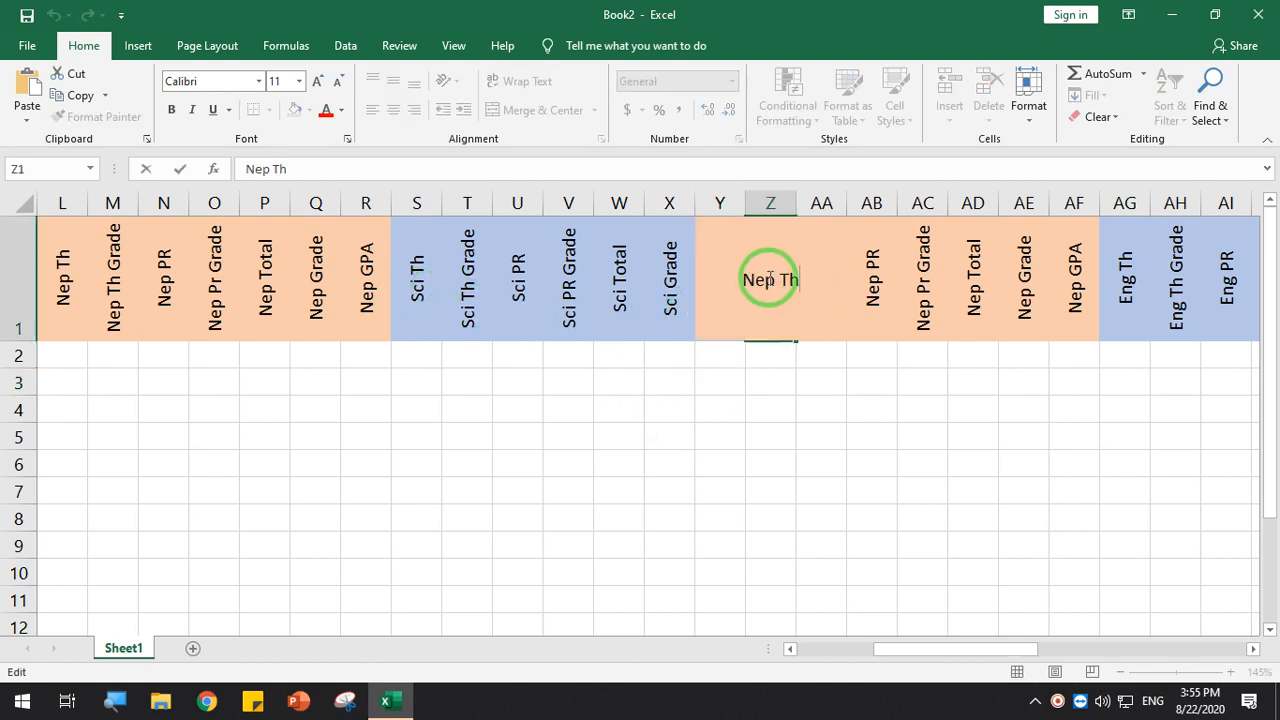
double_click(760, 281)
type("Soc")
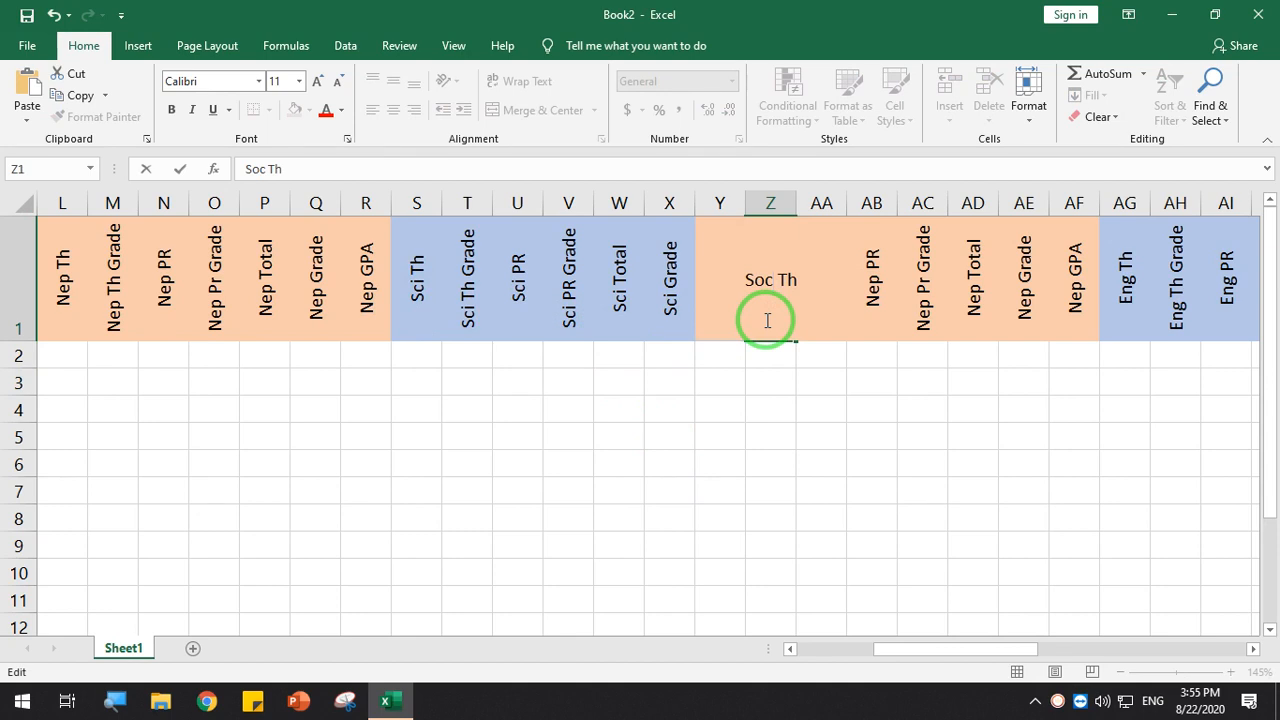
double_click(770, 281)
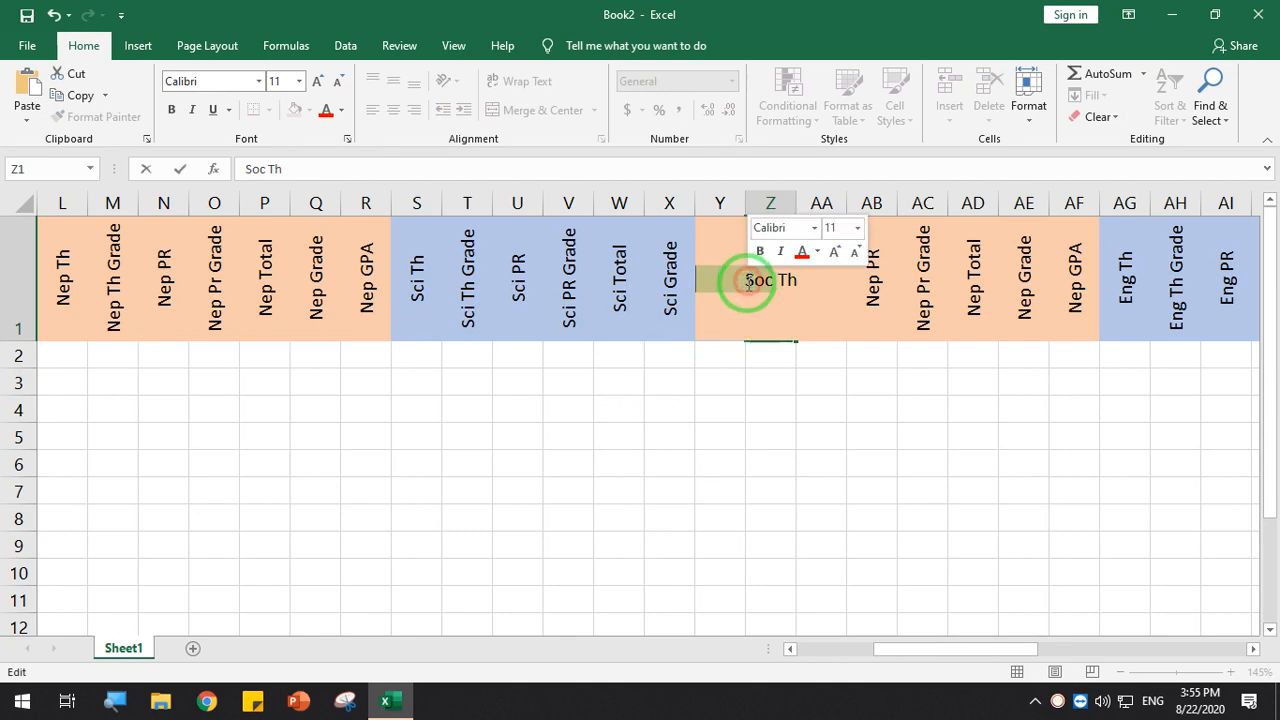
Replace Nep with Soc in cell AA1 so the heading reads Soc Th Grade
left_click(868, 285)
left_click(800, 305)
double_click(800, 305)
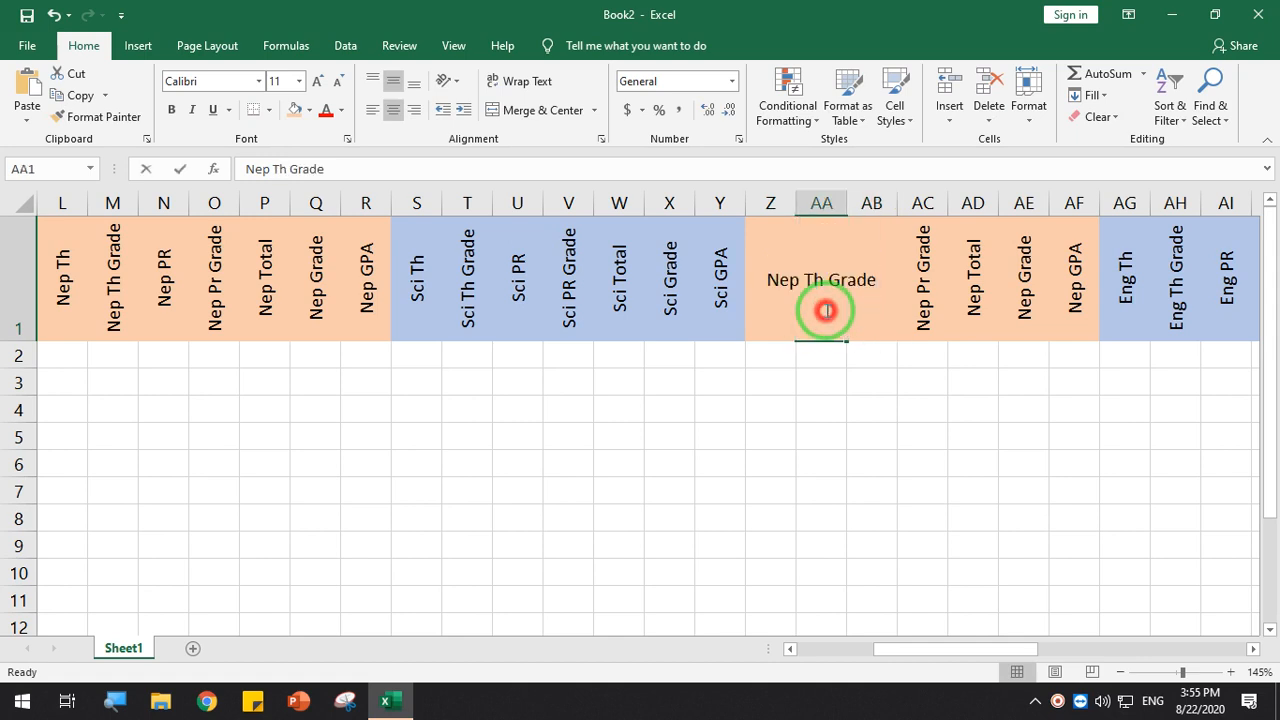
left_click_drag(800, 281, 735, 285)
type("Soc")
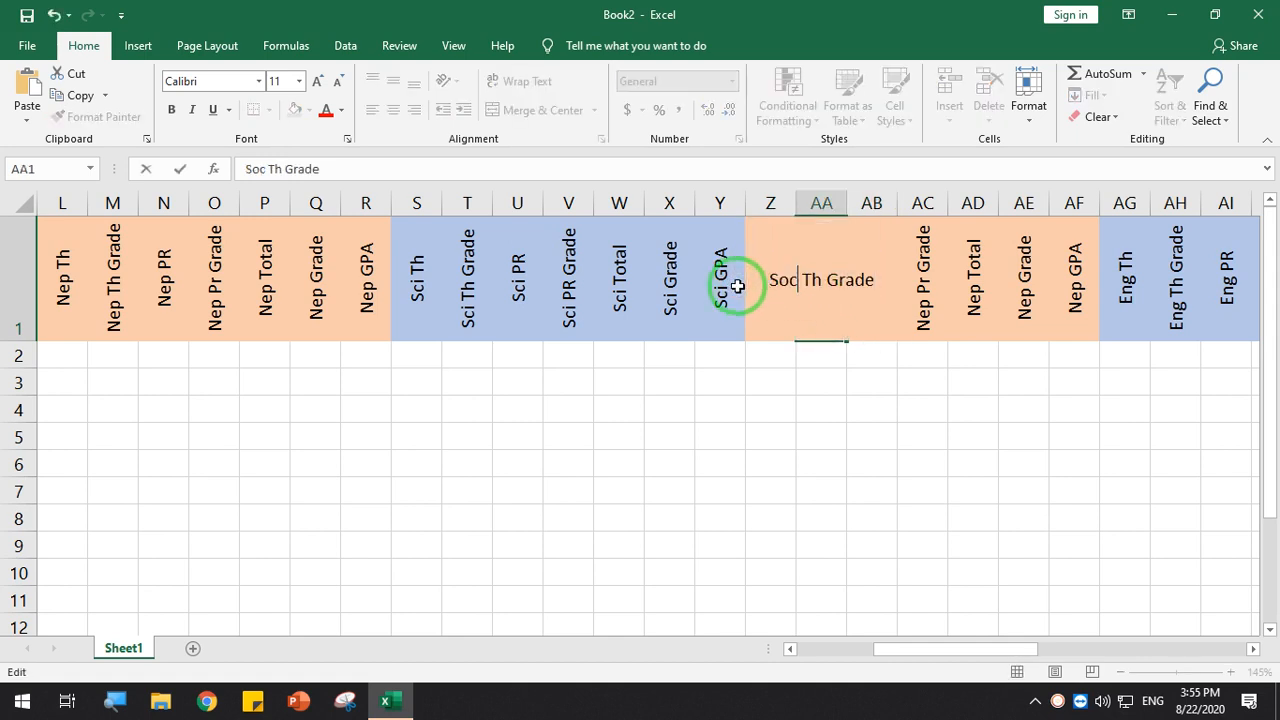
Change the heading in cell AB1 to Soc PR
left_click(925, 315)
double_click(871, 297)
left_click_drag(871, 297, 840, 283)
type("Soc PR")
left_click(970, 320)
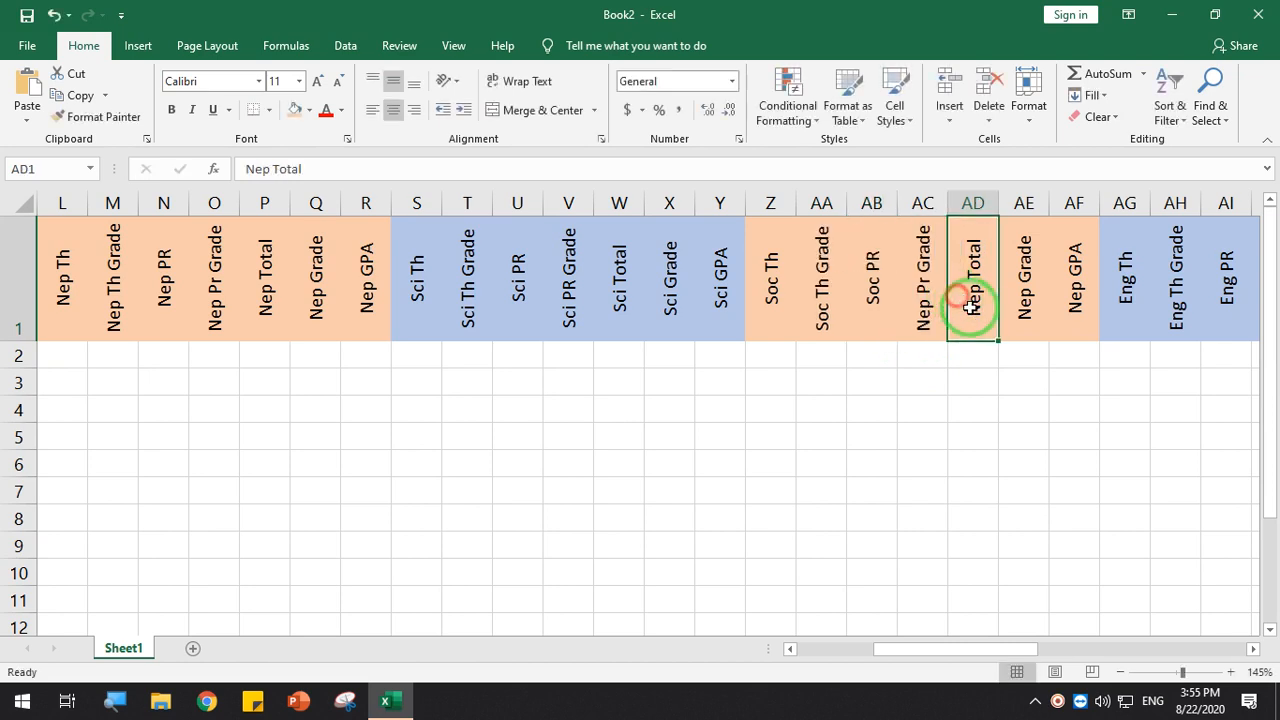
Replace Nep with Soc in cell AC1 so the heading reads Soc Pr Grade
double_click(932, 307)
left_click_drag(891, 289, 875, 281)
type("Soc")
left_click(1006, 280)
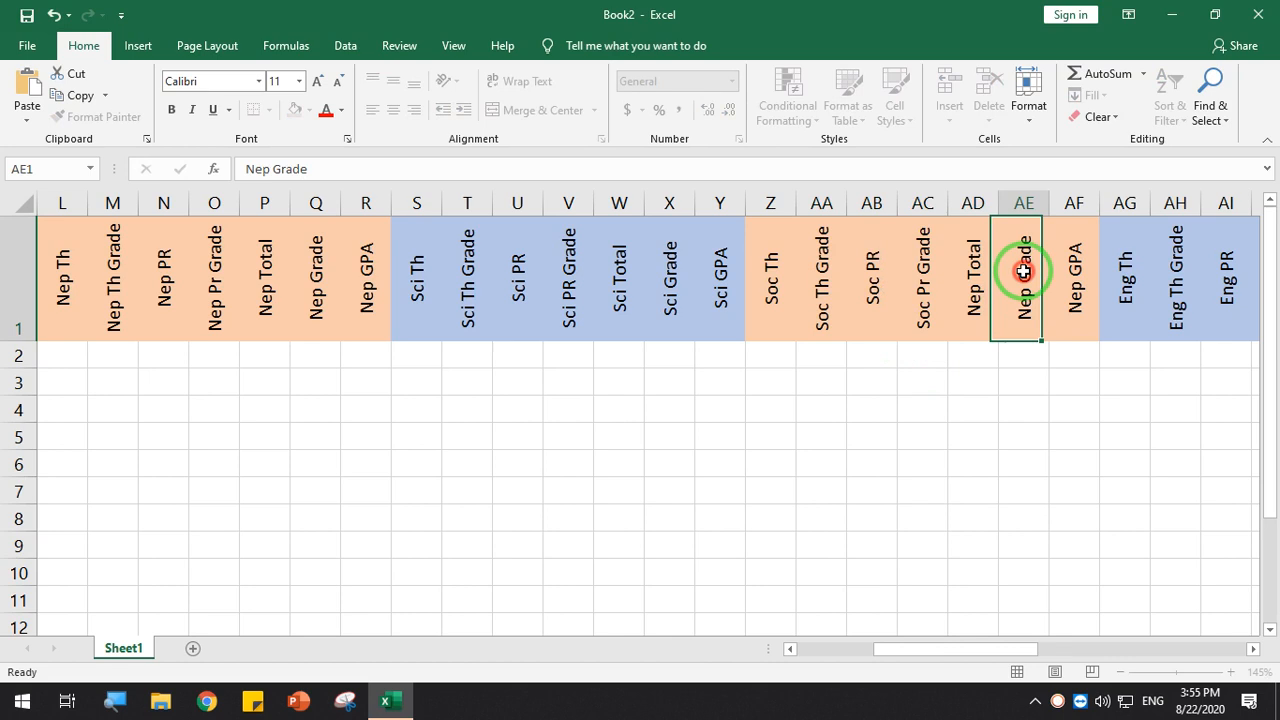
Replace Nep with Soc in cell AD1 so the heading reads Soc Total
left_click(970, 290)
double_click(968, 289)
left_click_drag(955, 280, 940, 281)
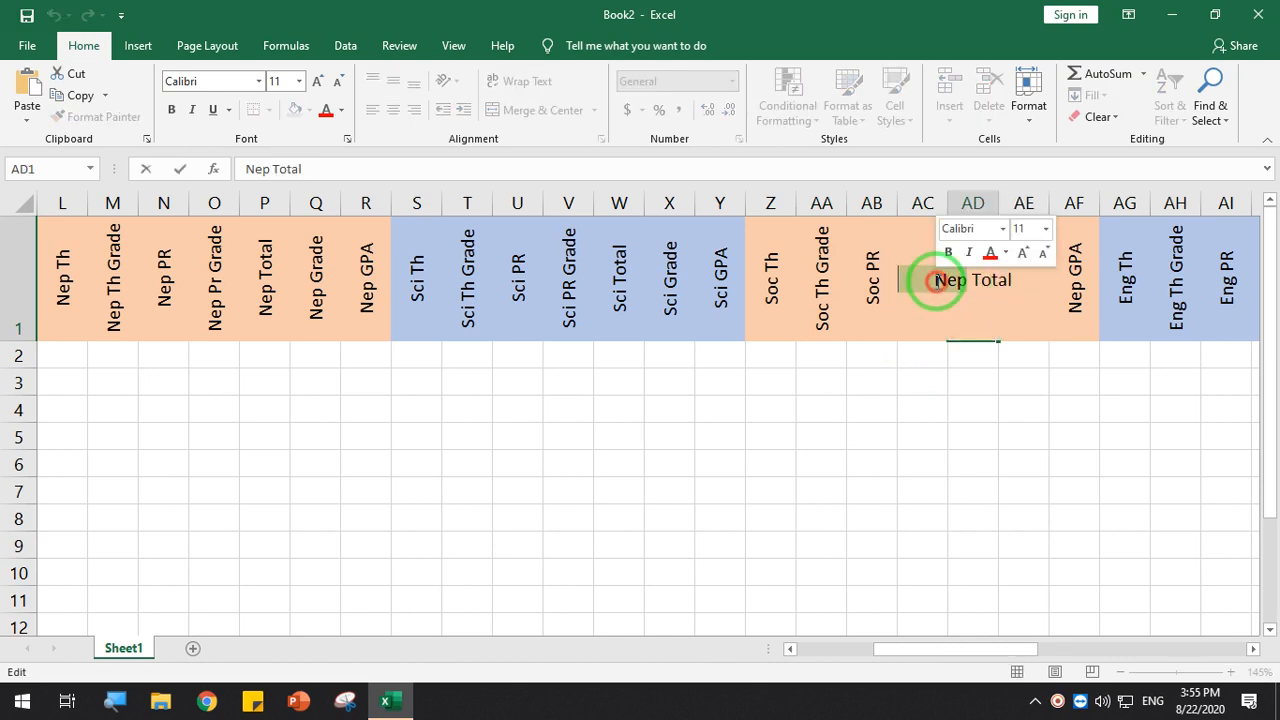
type("Soc")
left_click(1072, 278)
Replace Nep with Soc in cell AE1 so the heading reads Soc Grade
double_click(1027, 307)
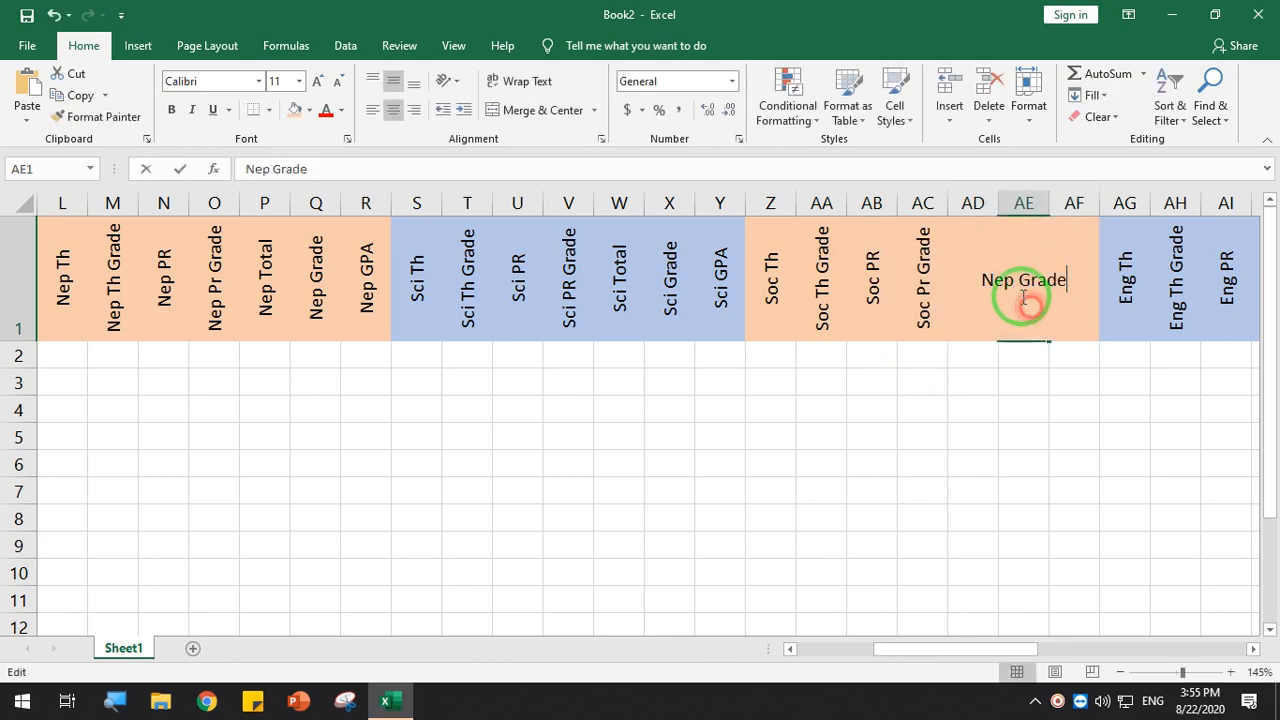
left_click_drag(1012, 280, 980, 280)
type("Soc")
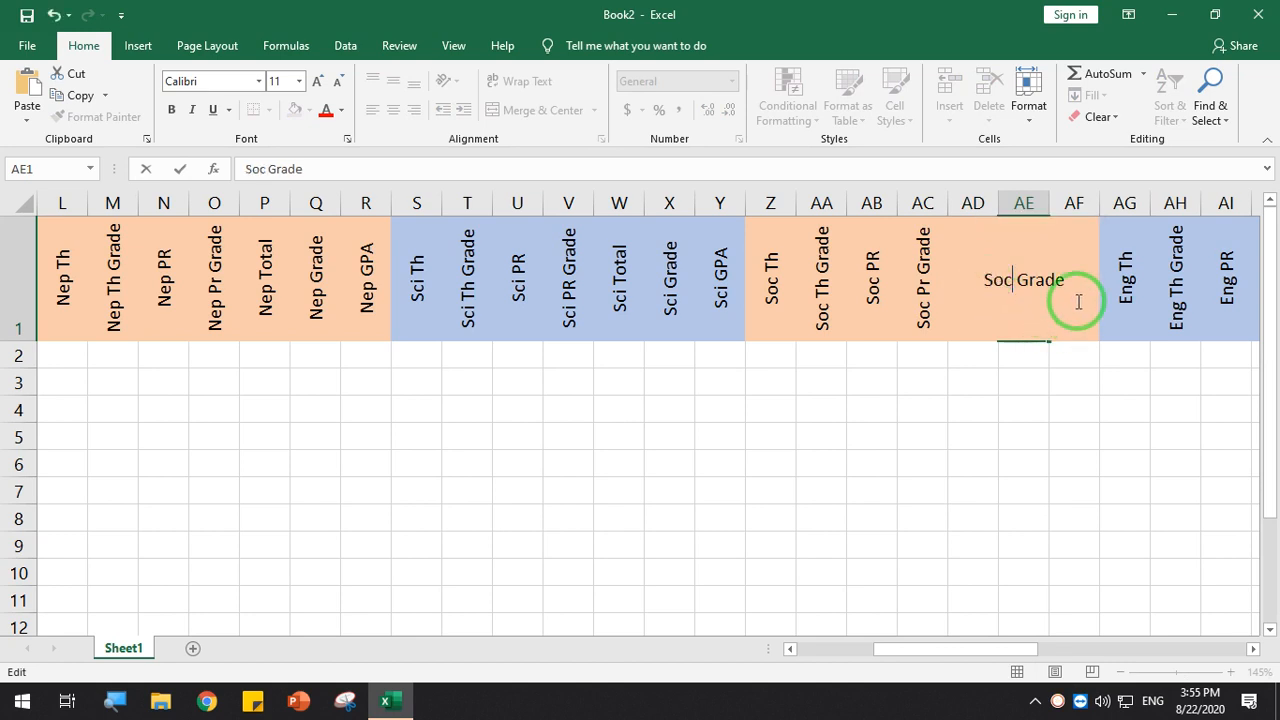
left_click(1070, 204)
Replace Nep with Soc in cell AF1 so the heading reads Soc GPA
double_click(1073, 278)
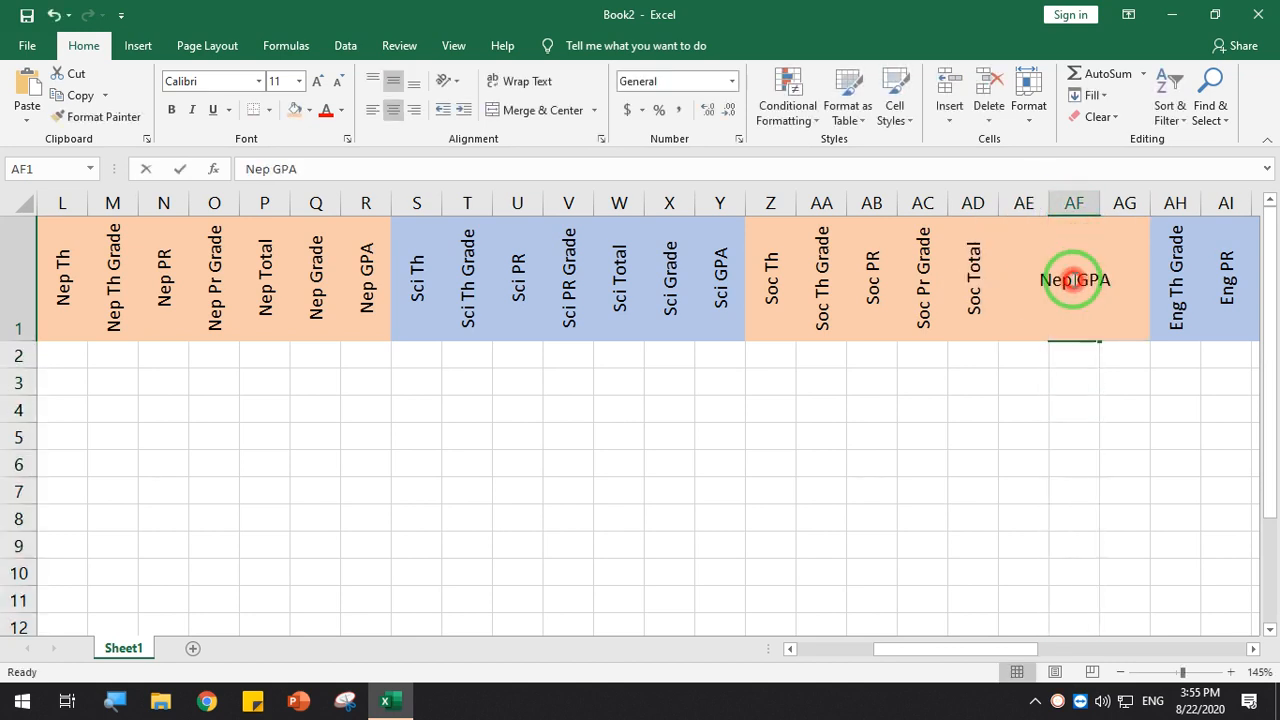
left_click_drag(1068, 280, 1042, 282)
type("Soc")
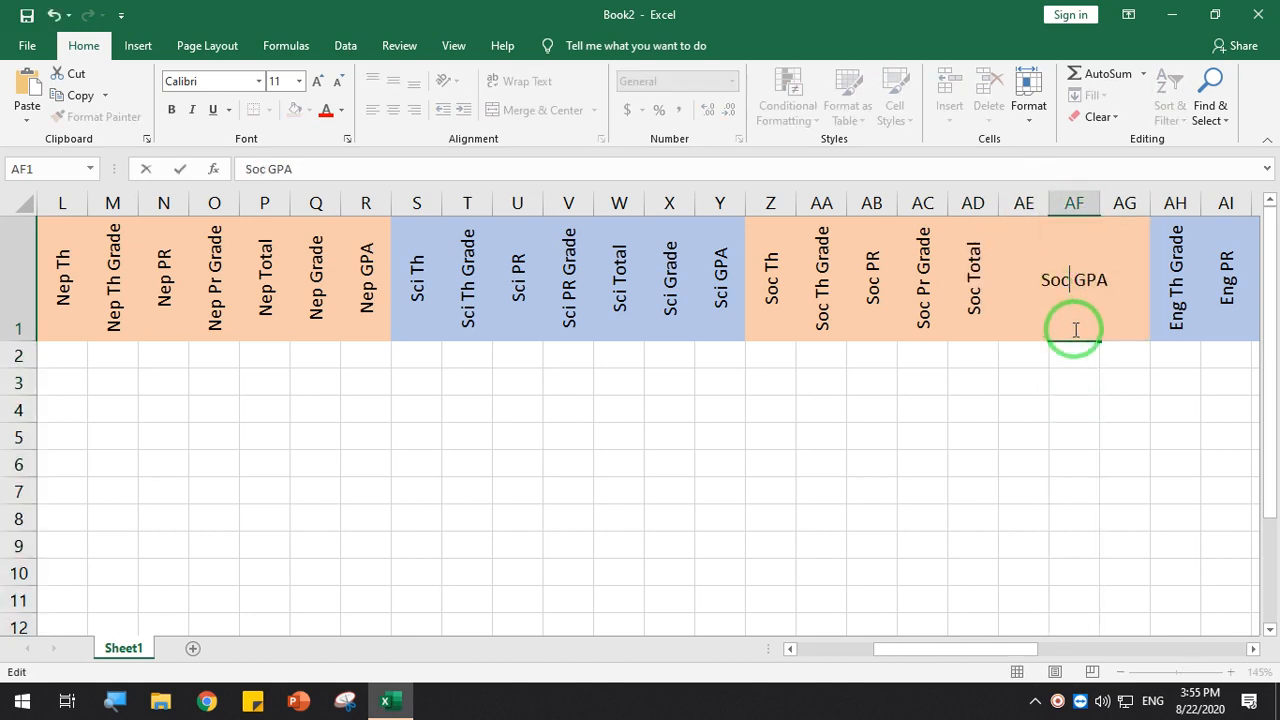
left_click(1015, 455)
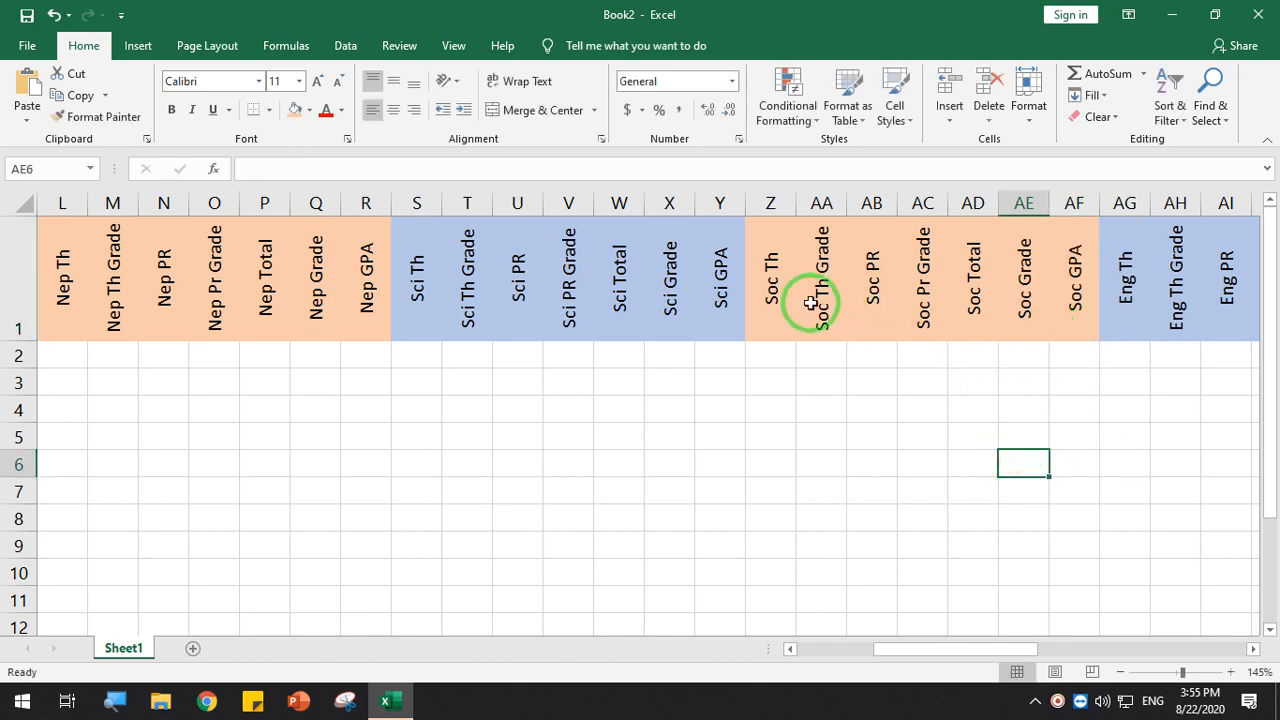
Try to delete the Eng PR and Eng PR Grade columns, AI and AJ, together from the repeated English block
left_click_drag(971, 648, 1012, 651)
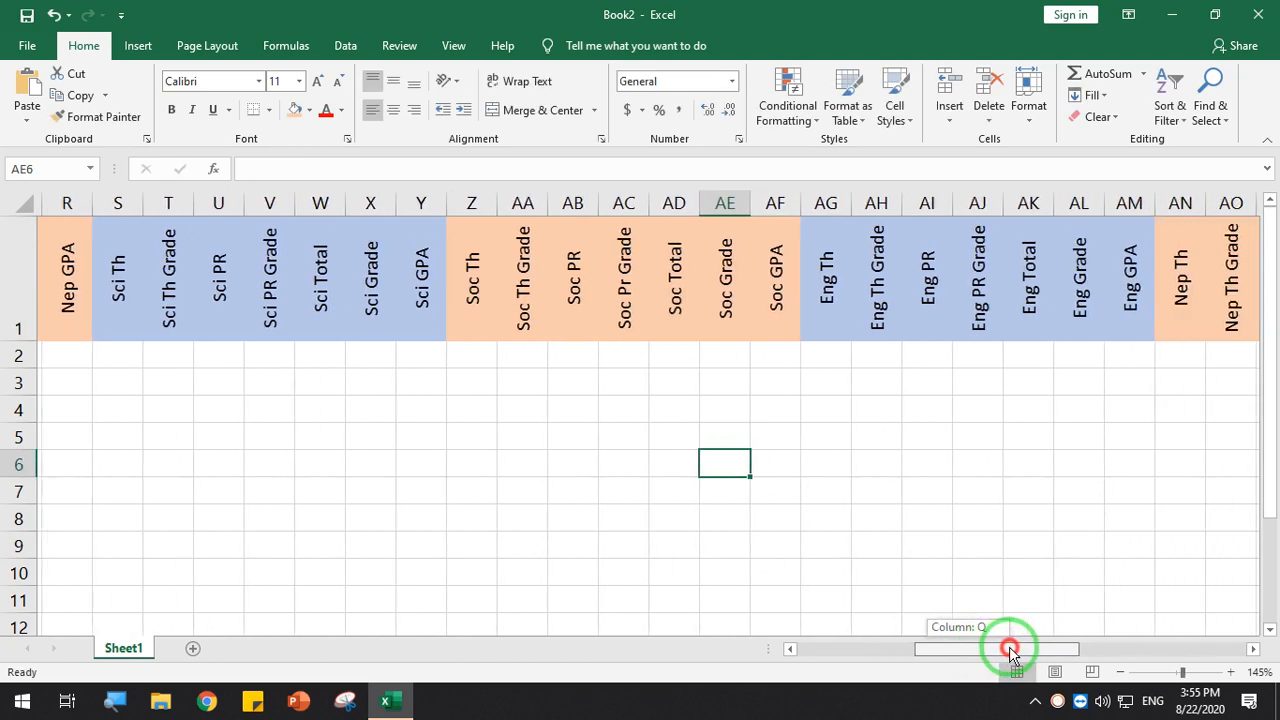
double_click(820, 290)
left_click(818, 384)
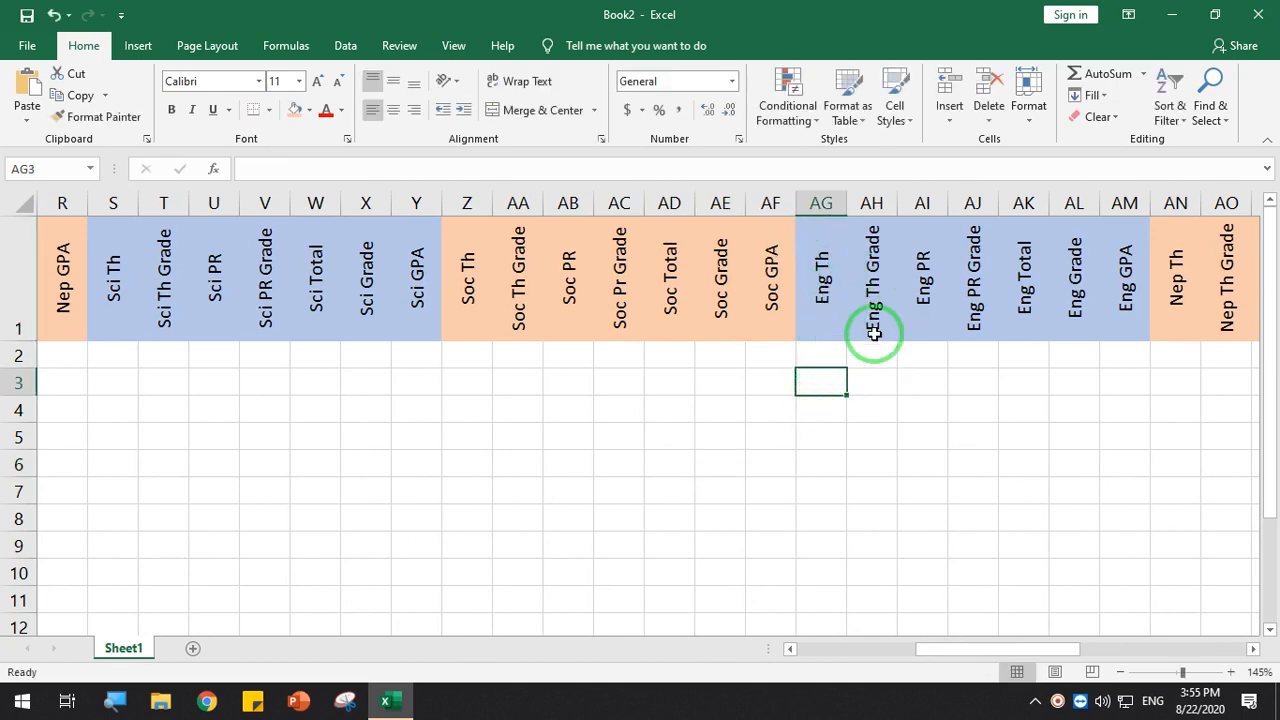
left_click(928, 240)
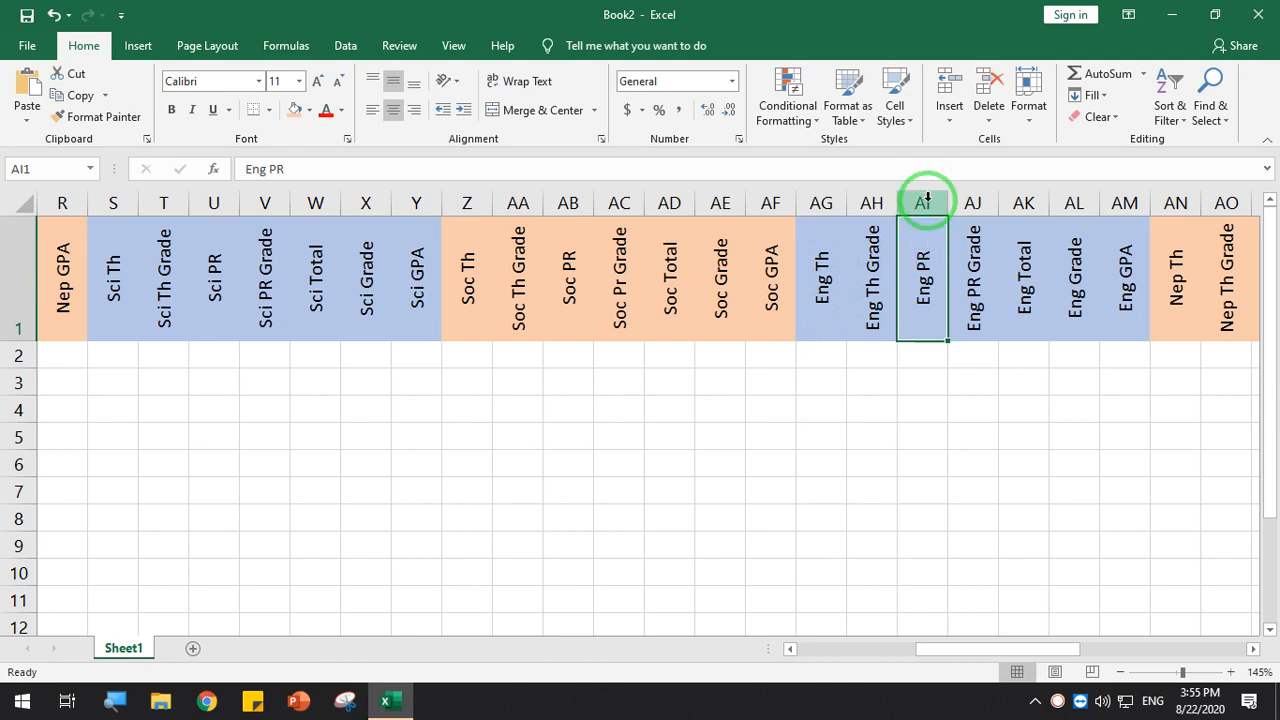
left_click_drag(927, 204, 970, 203)
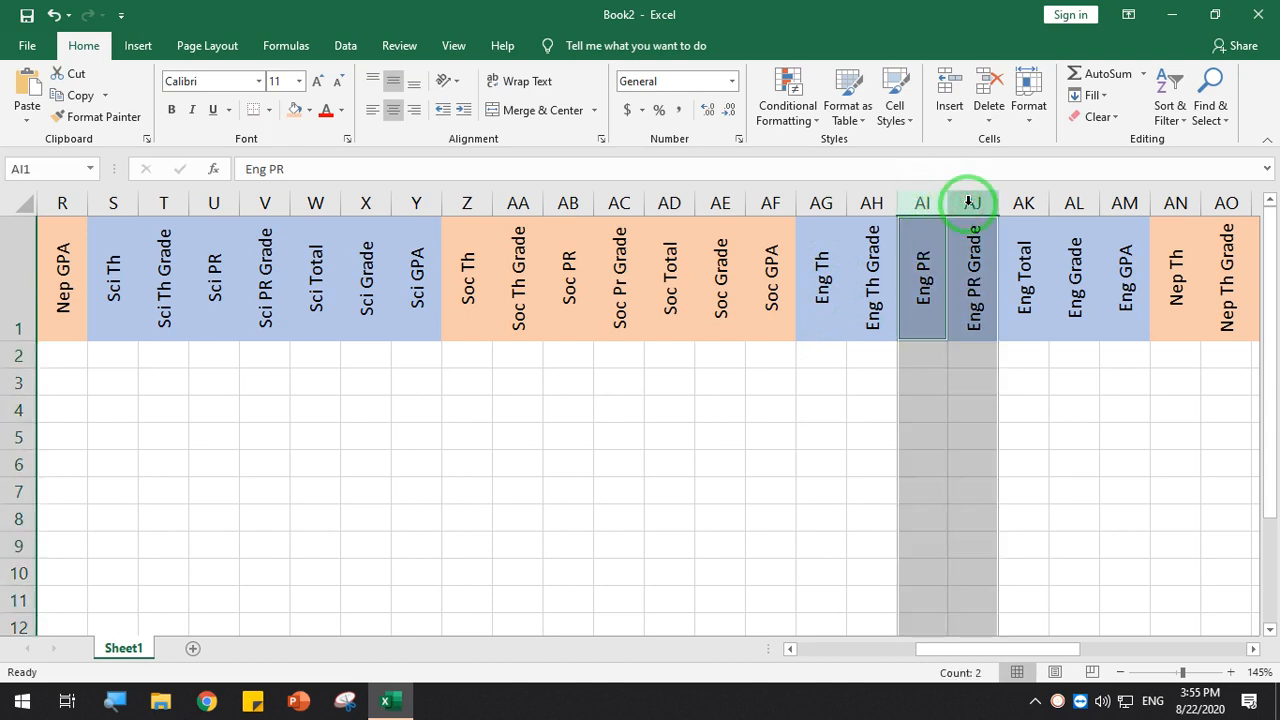
right_click(970, 203)
left_click(1020, 352)
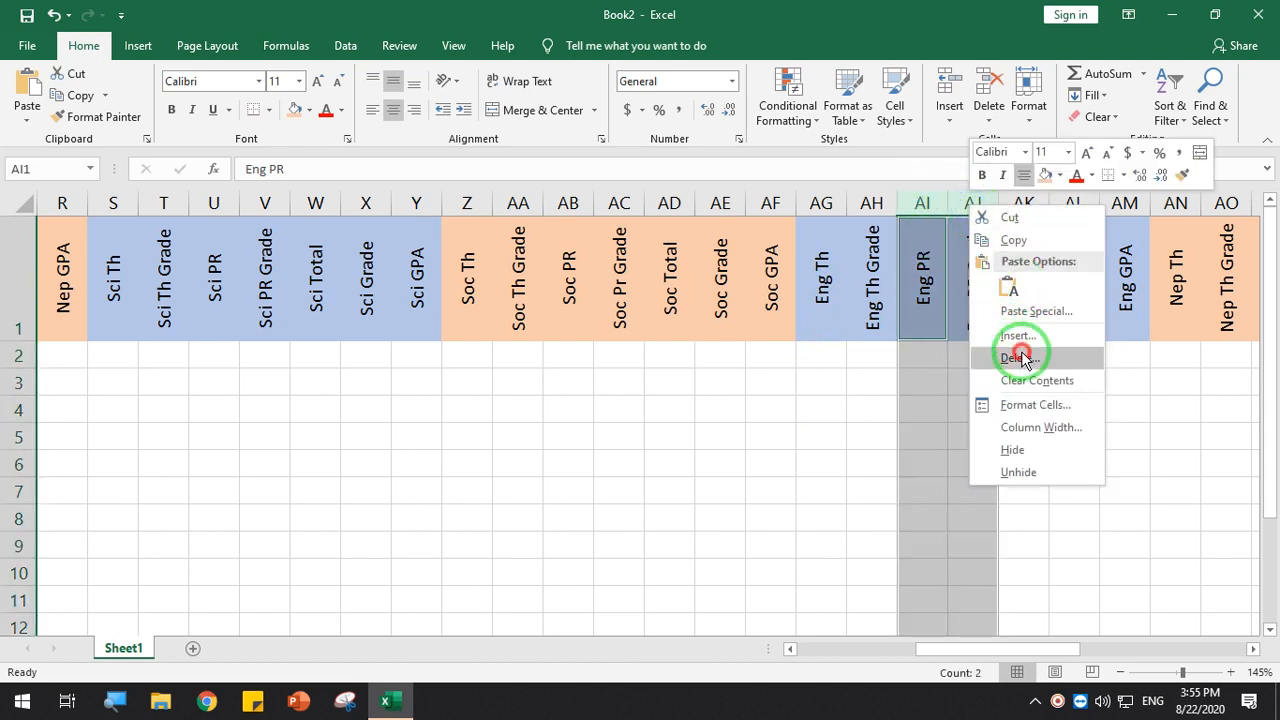
left_click(652, 402)
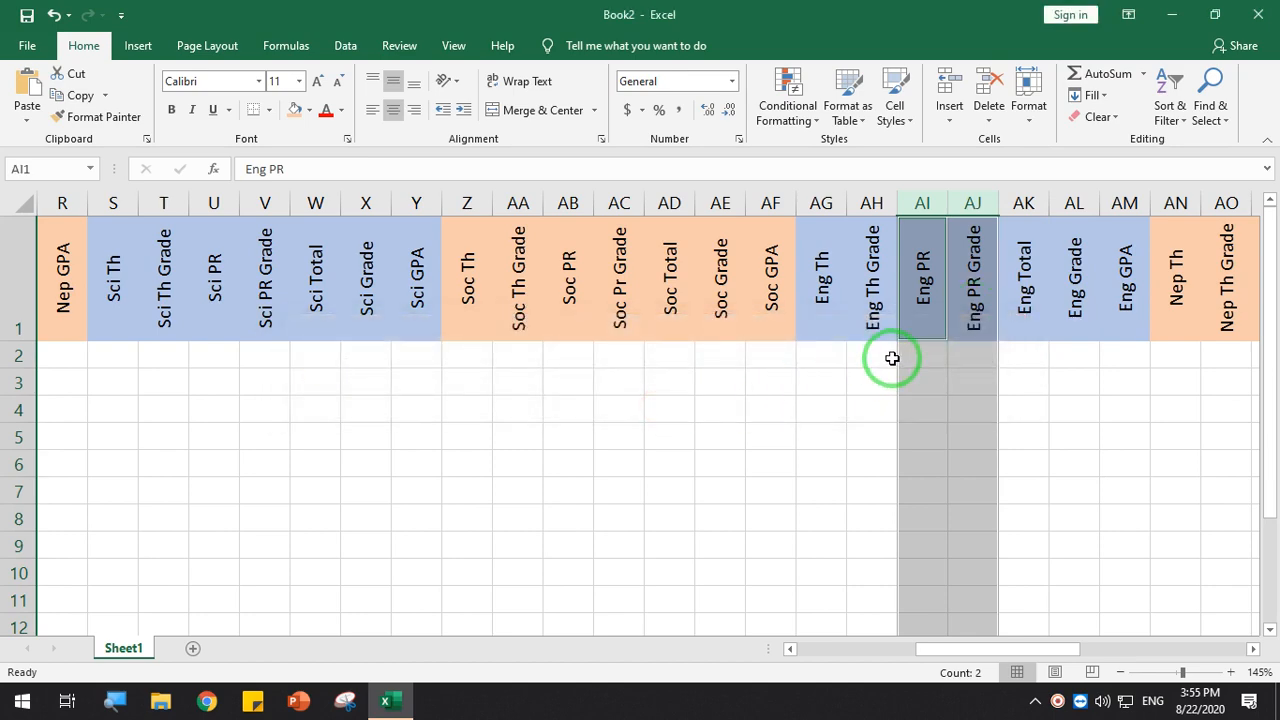
right_click(927, 222)
left_click(968, 350)
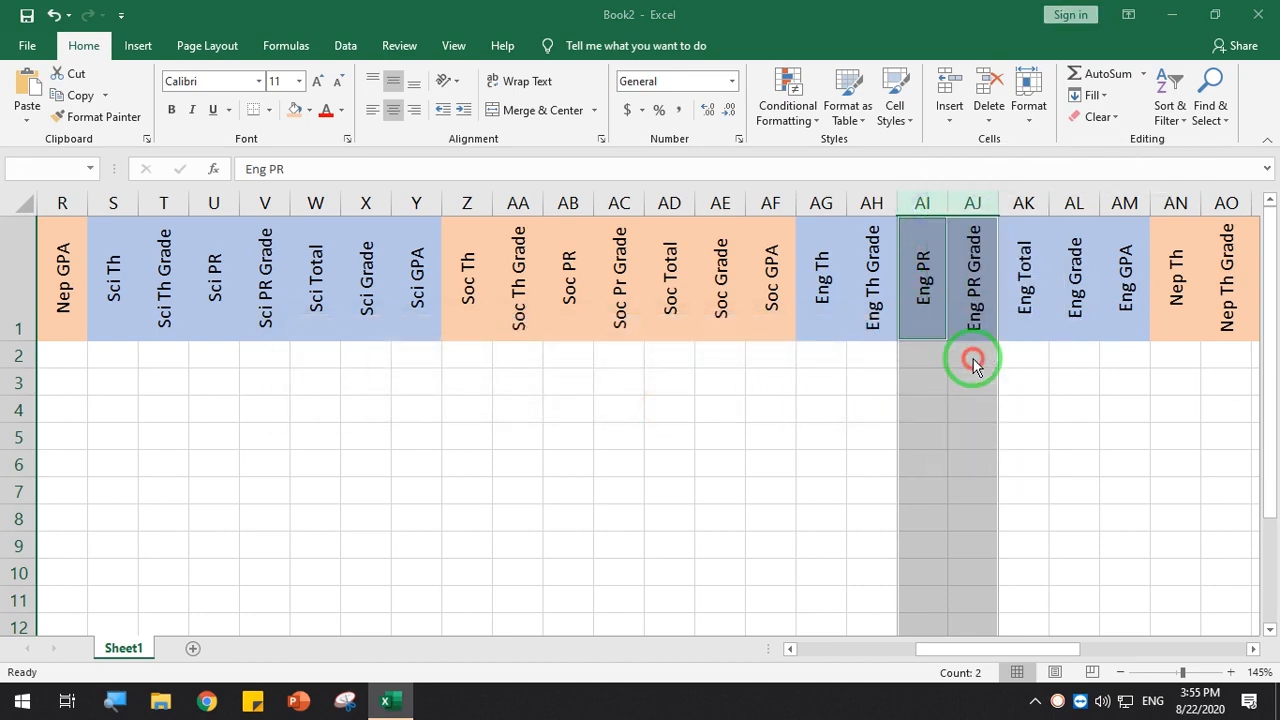
left_click(648, 402)
Delete the Eng PR and Eng PR Grade columns one at a time from the repeated English block after Soc GPA
left_click(925, 405)
left_click(922, 203)
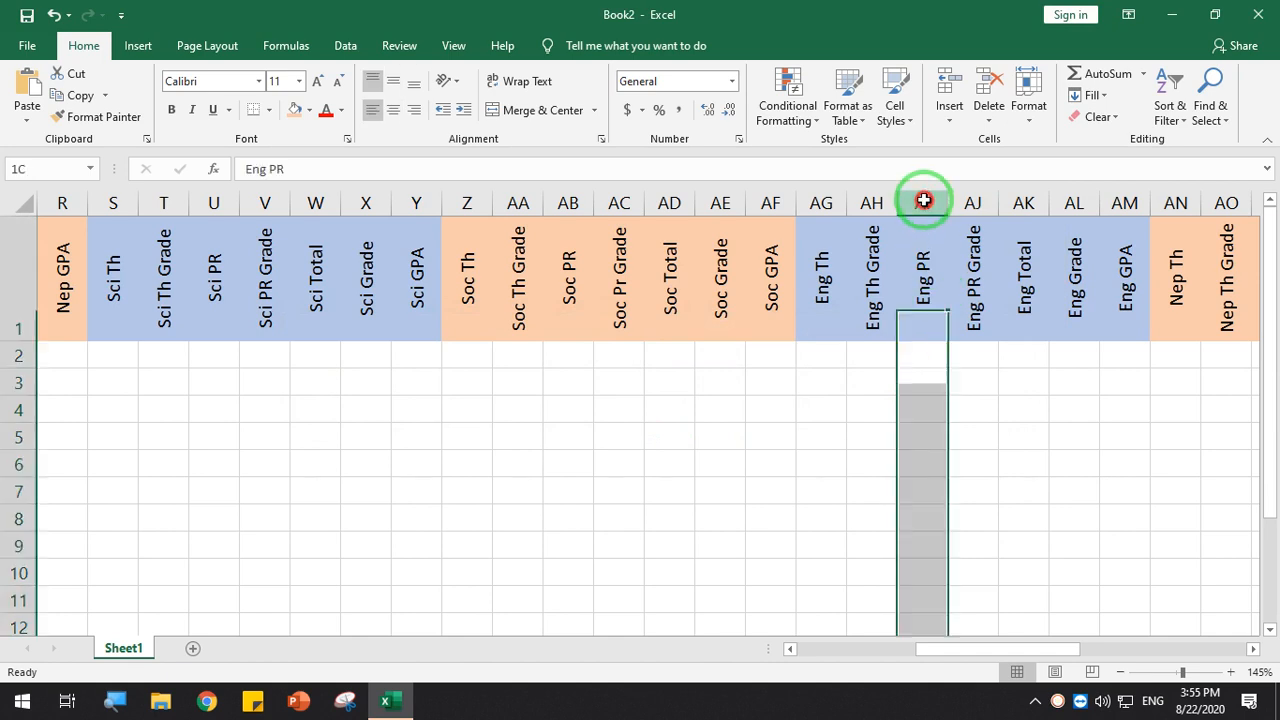
right_click(922, 203)
left_click(962, 352)
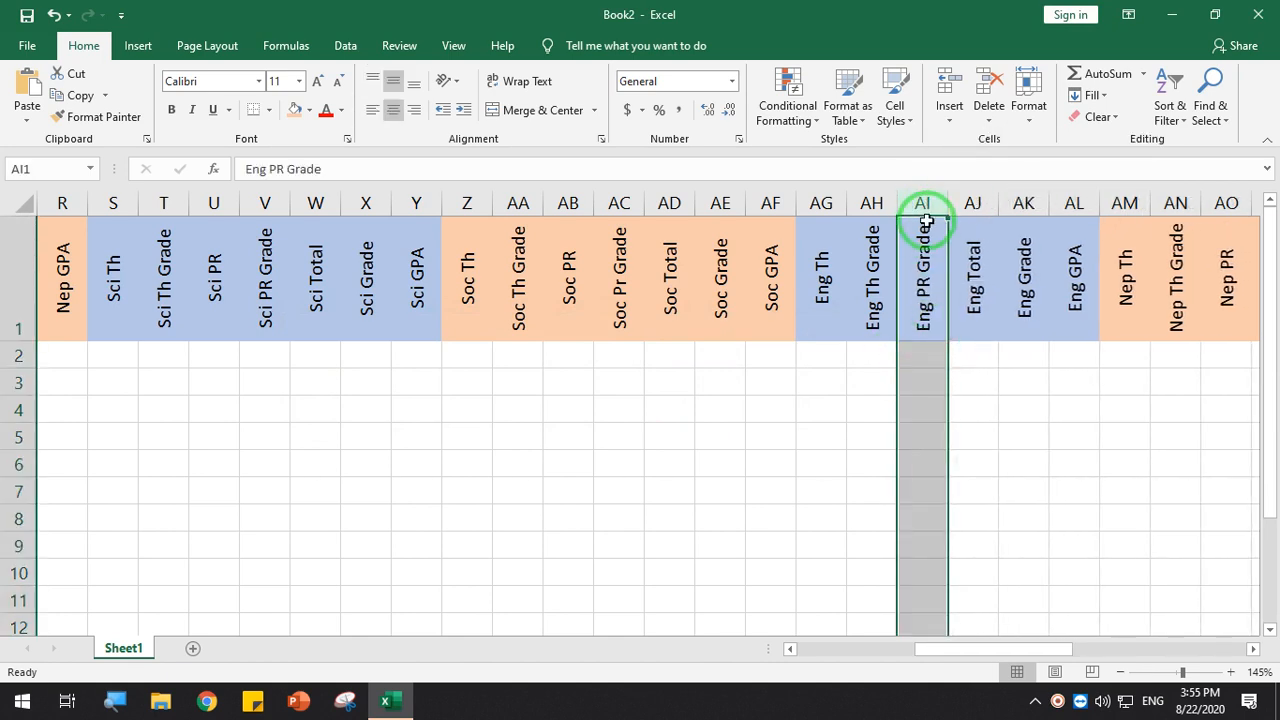
right_click(924, 208)
left_click(955, 363)
left_click(900, 380)
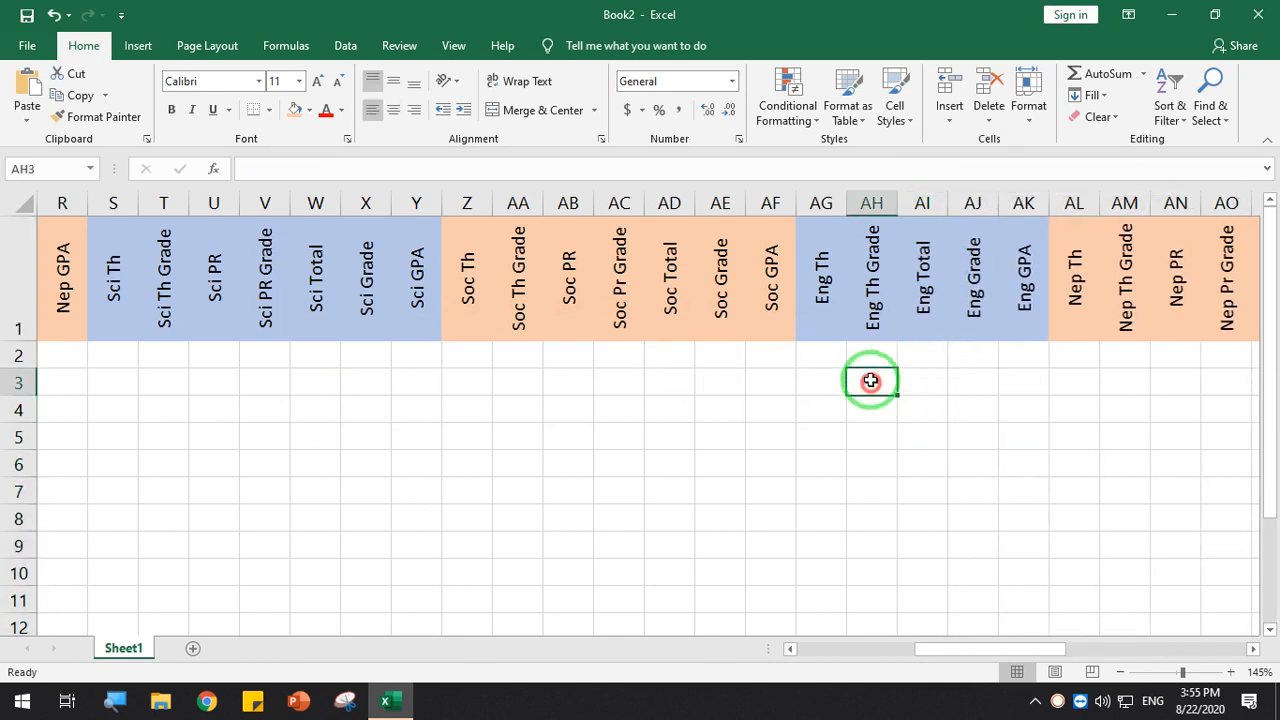
left_click(835, 318)
left_click(877, 312)
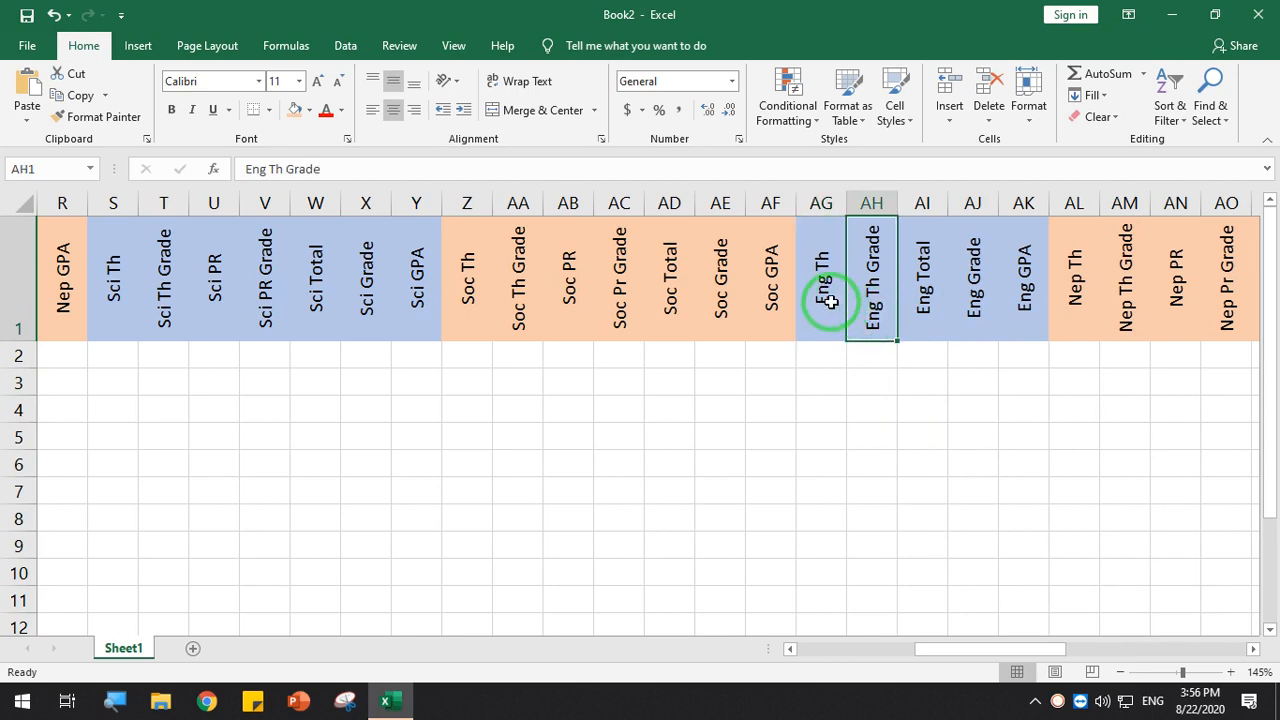
left_click(830, 302)
left_click(882, 300)
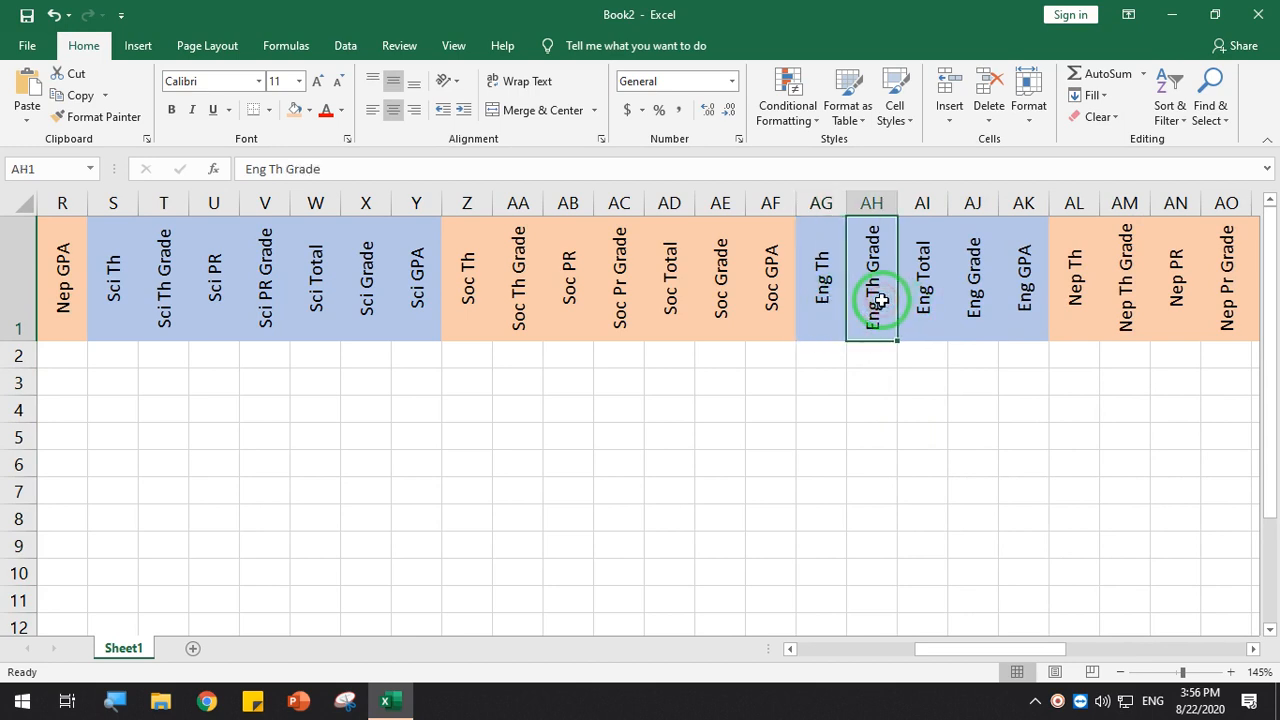
left_click(930, 293)
left_click(971, 289)
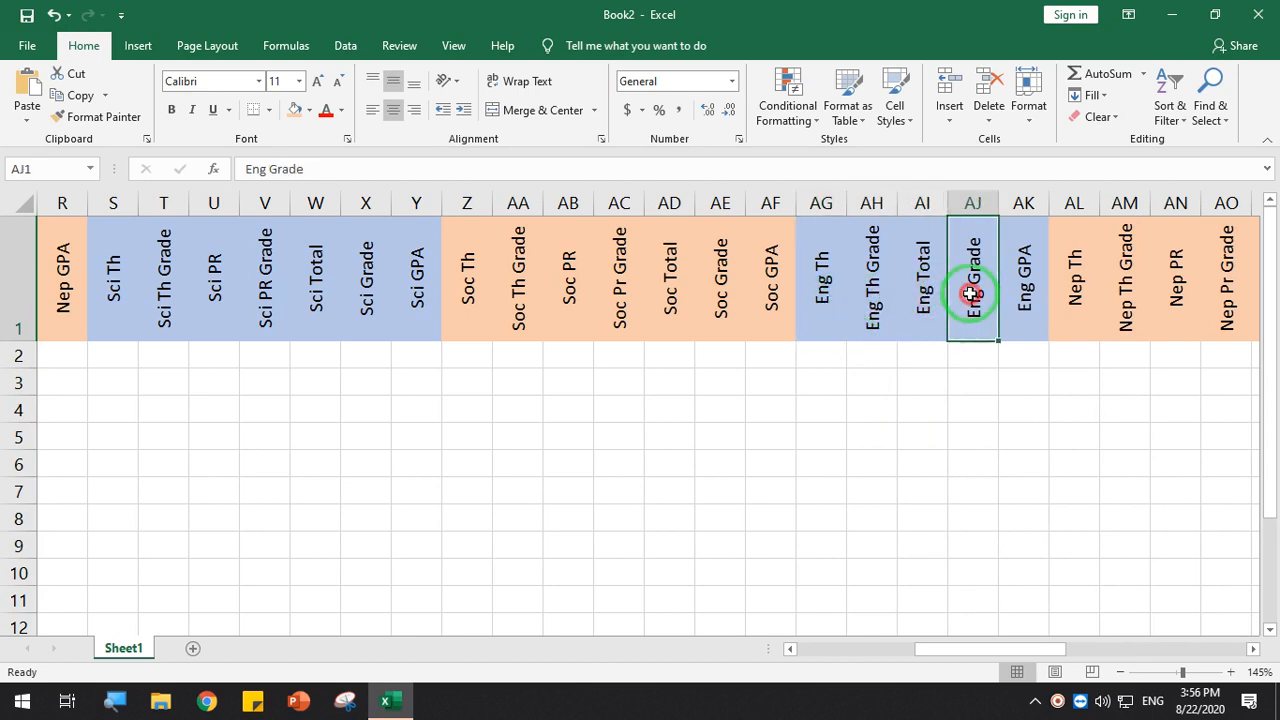
Delete the Eng Th and Eng Th Grade columns one at a time from the repeated English block after Soc GPA
left_click(819, 290)
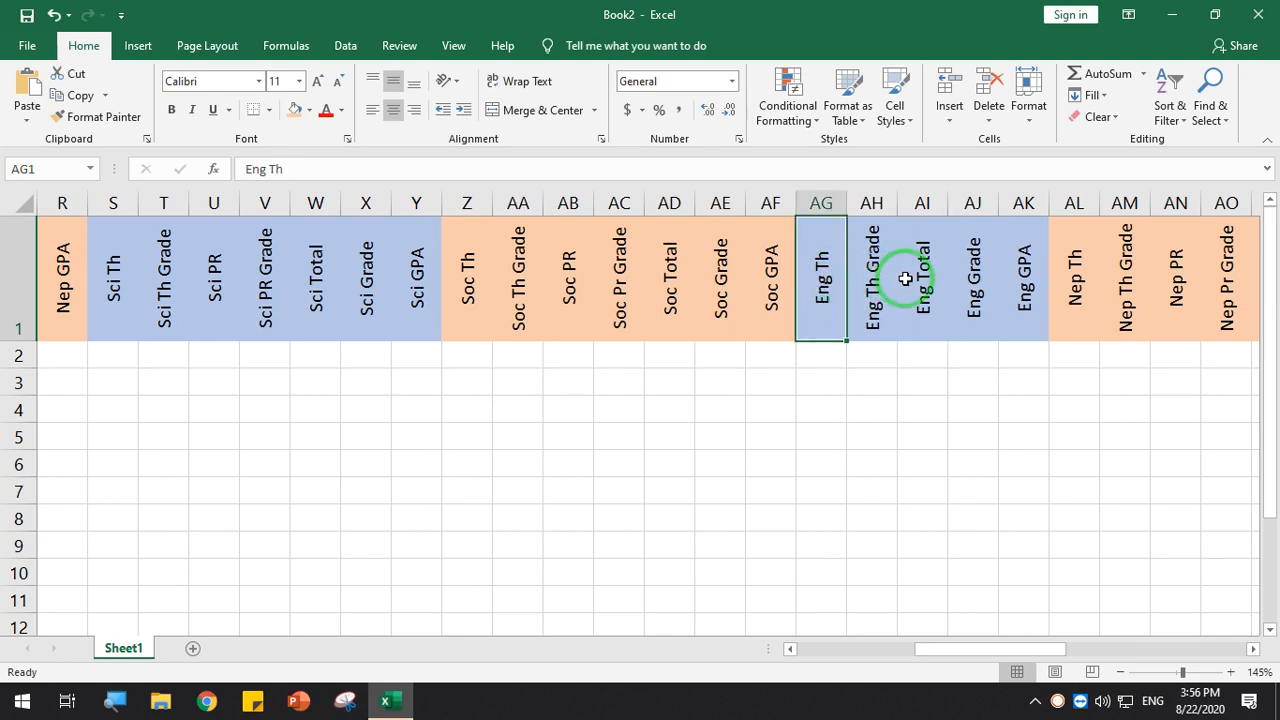
mouse_move(820, 210)
left_mouse_down()
mouse_move(851, 209)
mouse_move(832, 210)
left_mouse_up()
right_click(832, 210)
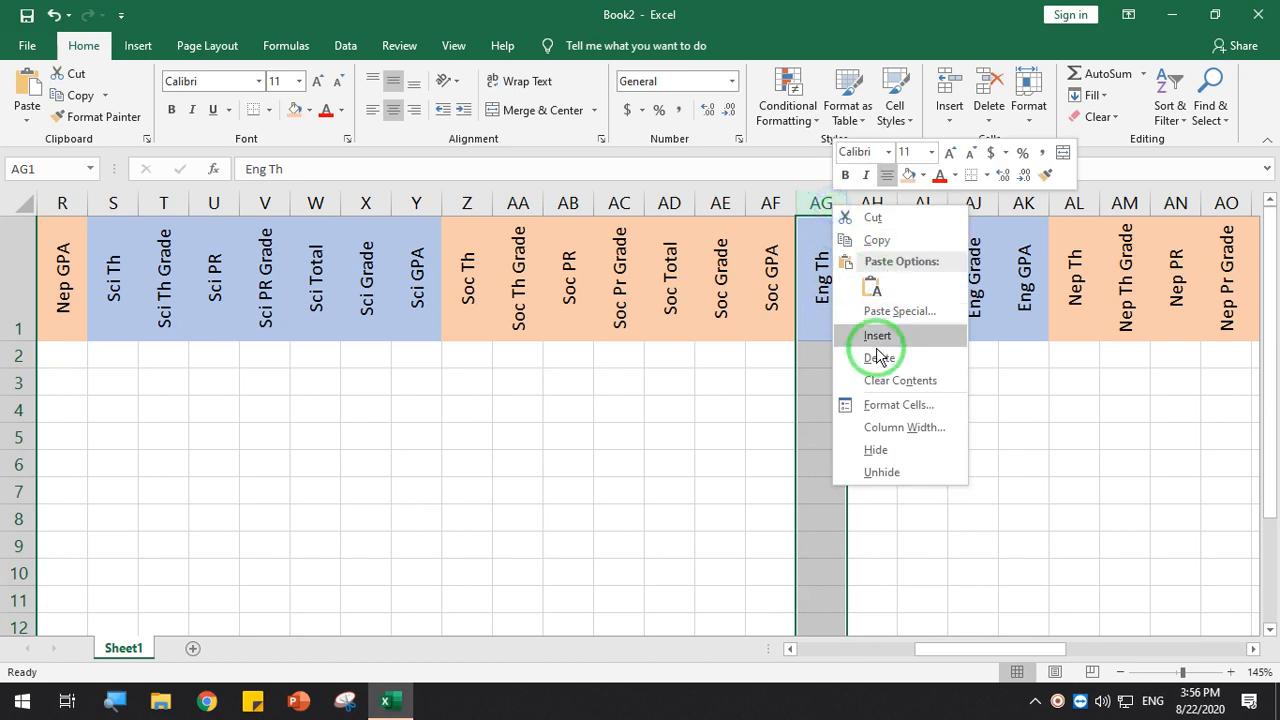
left_click(872, 358)
right_click(825, 210)
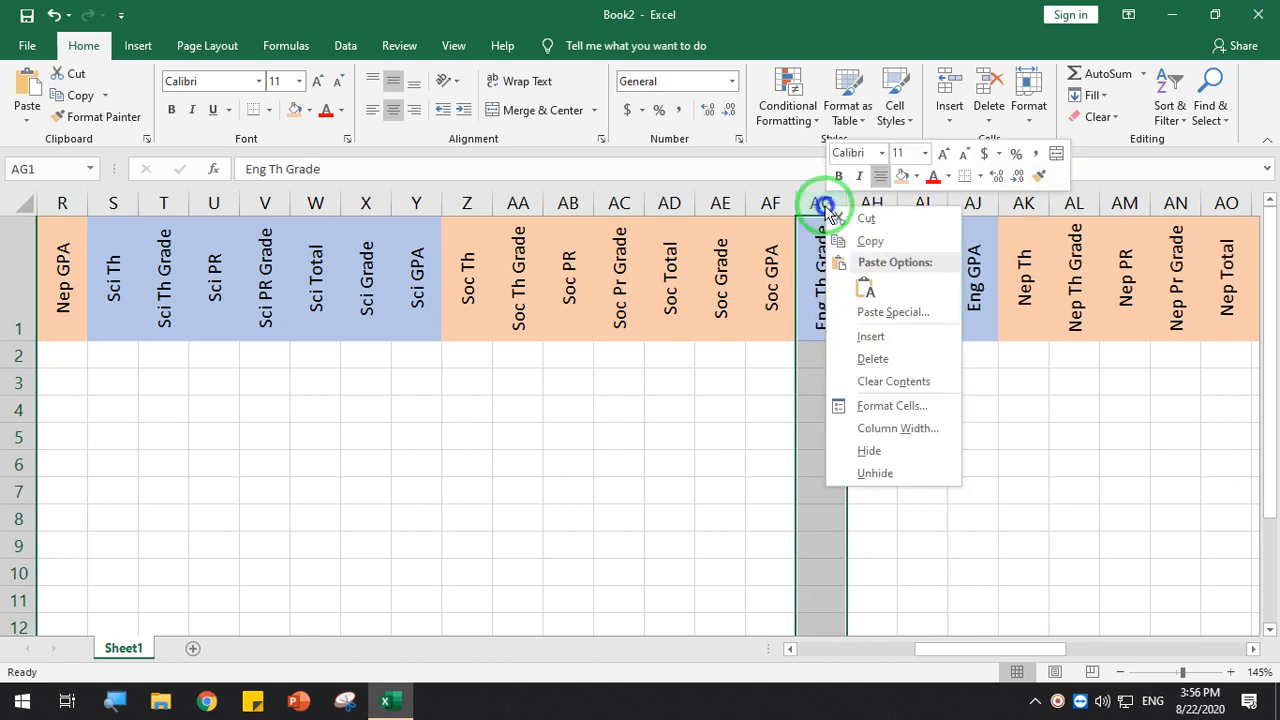
left_click(872, 358)
Replace Eng with Math in cell AG1 so the heading reads Math Total, with a space between the words
left_click_drag(819, 318, 820, 405)
left_click(819, 318)
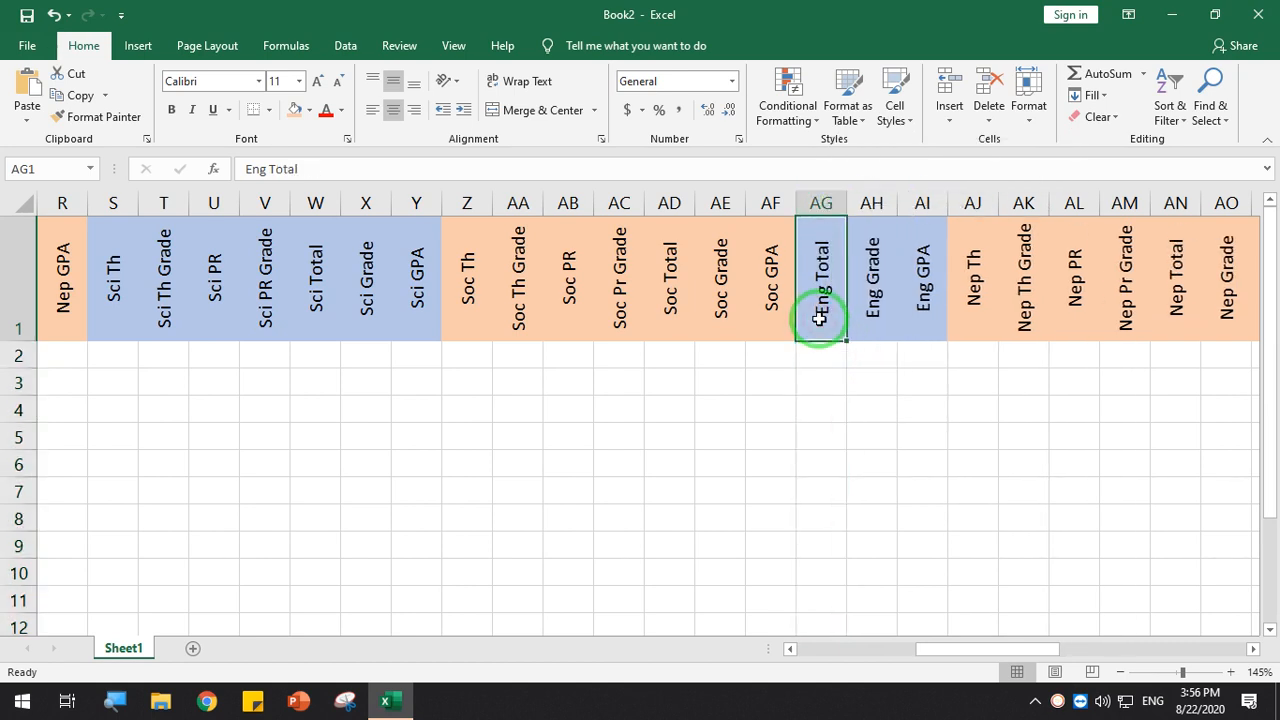
double_click(818, 286)
left_click(787, 280)
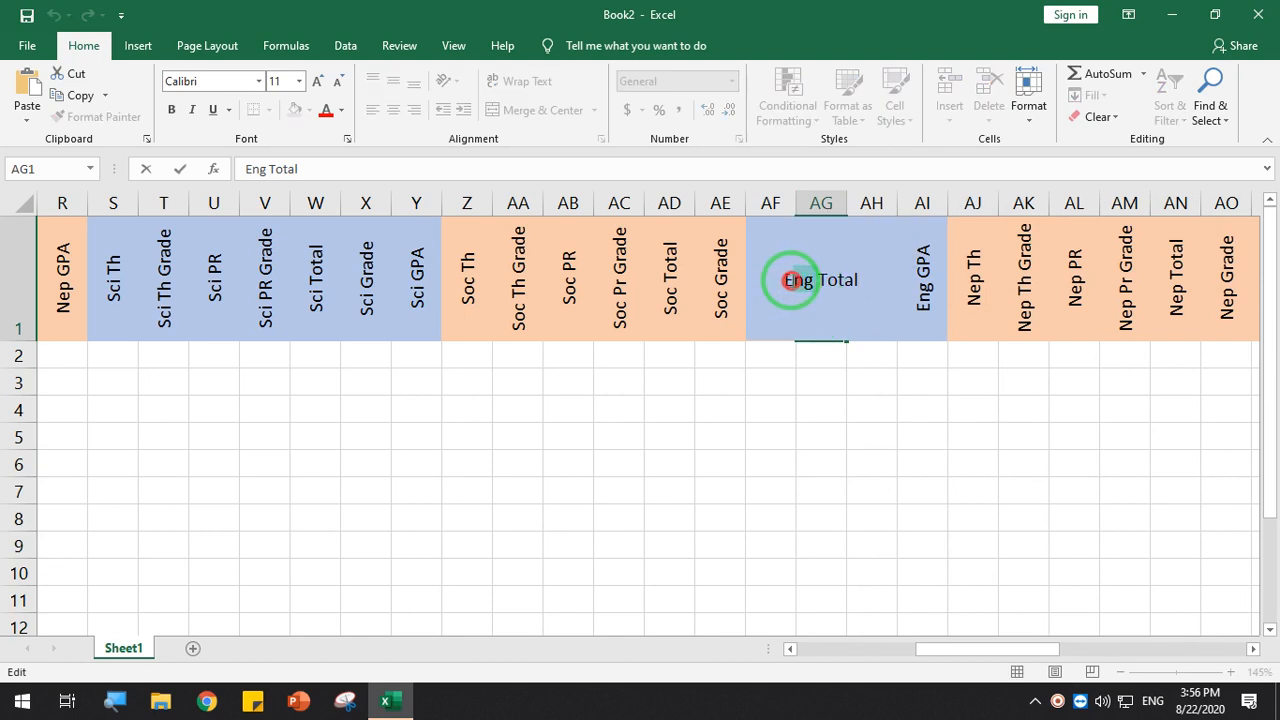
double_click(790, 280)
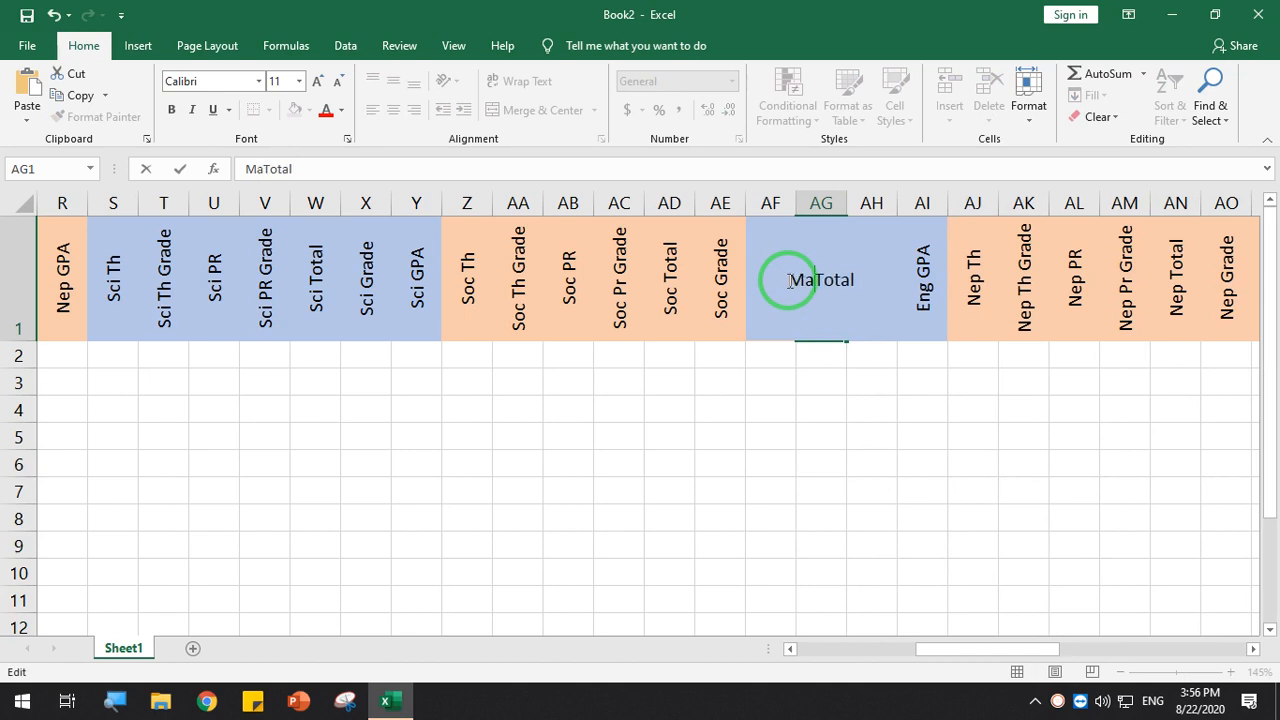
left_click(868, 408)
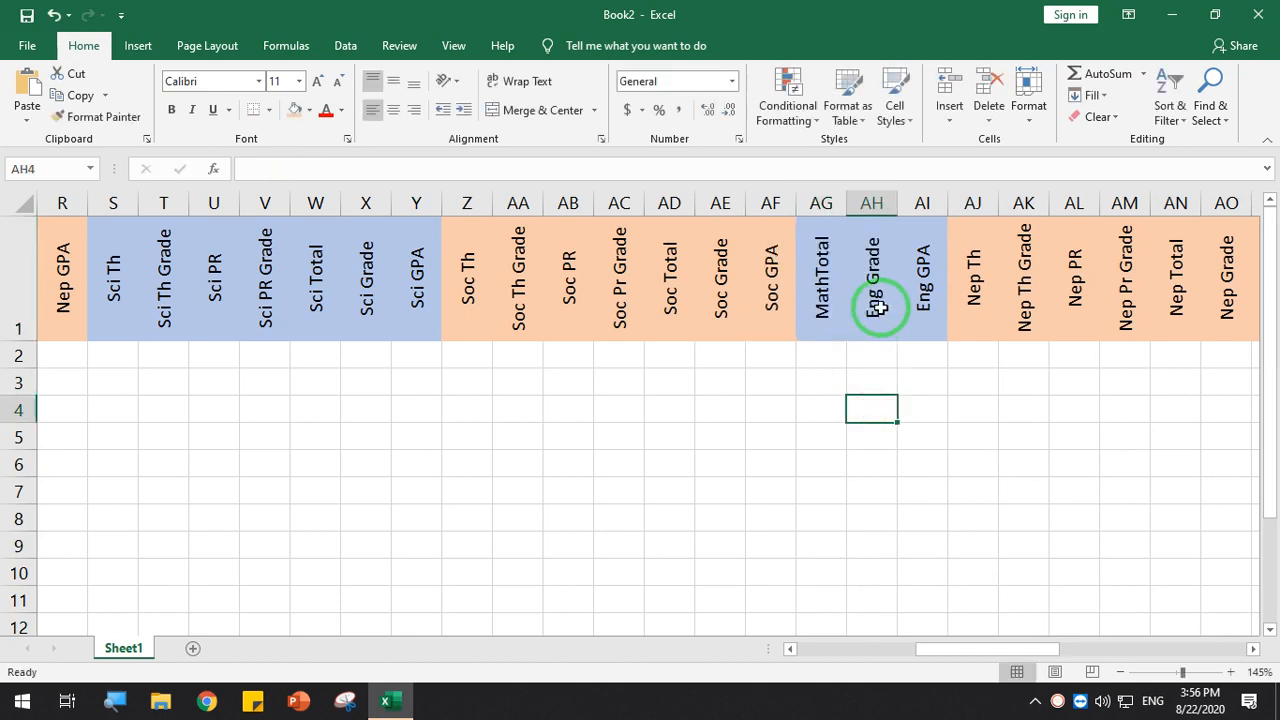
double_click(826, 302)
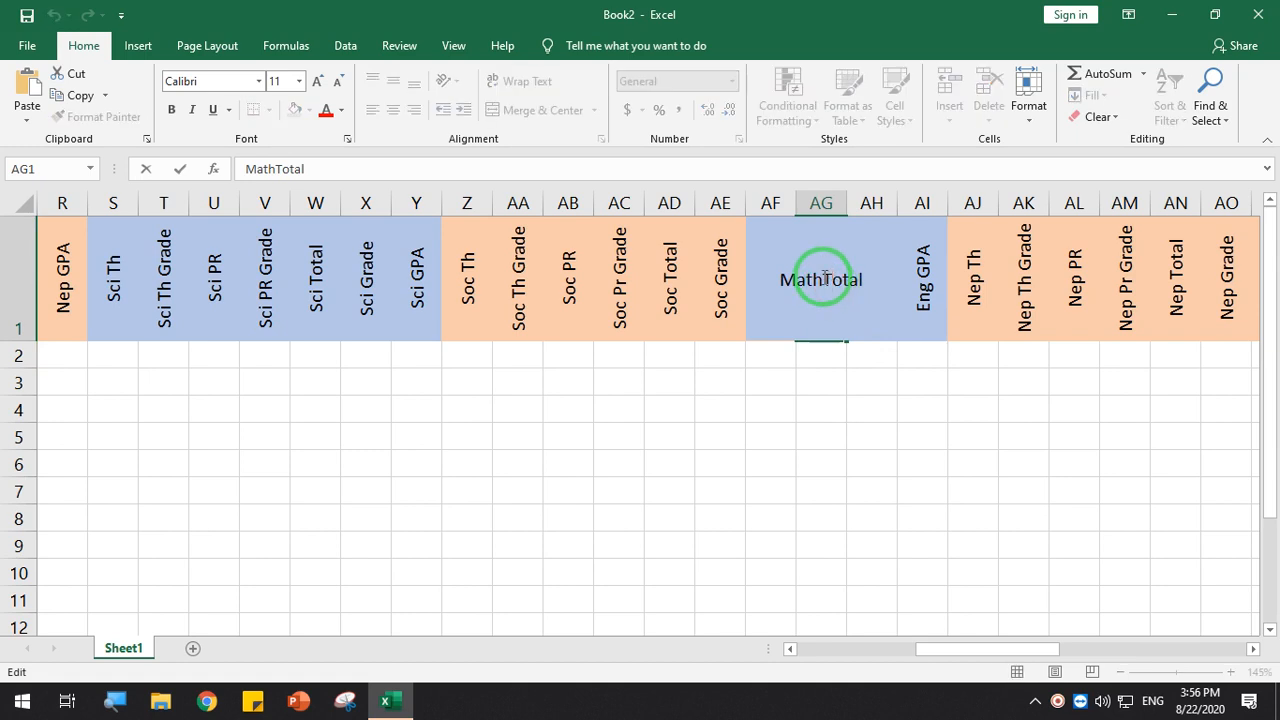
left_click(911, 328)
Replace Eng with Math in cell AH1 so the heading reads Math Grade
double_click(869, 297)
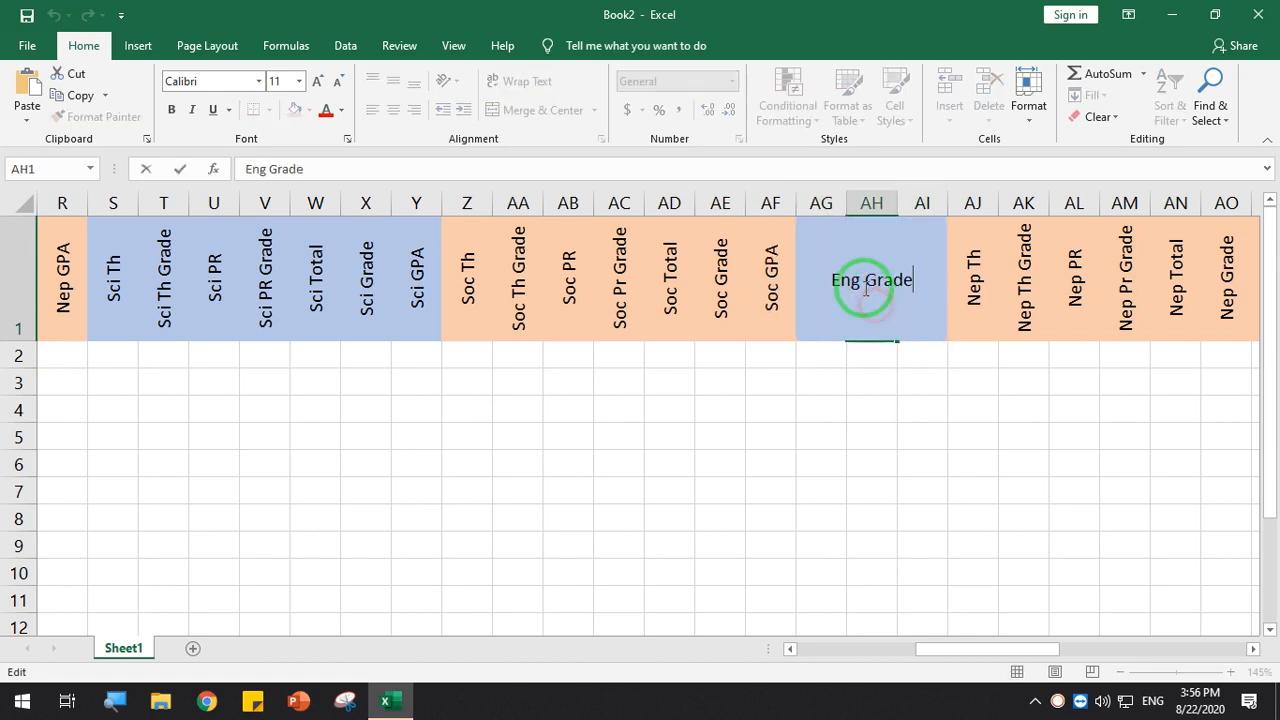
double_click(811, 280)
type("Ma")
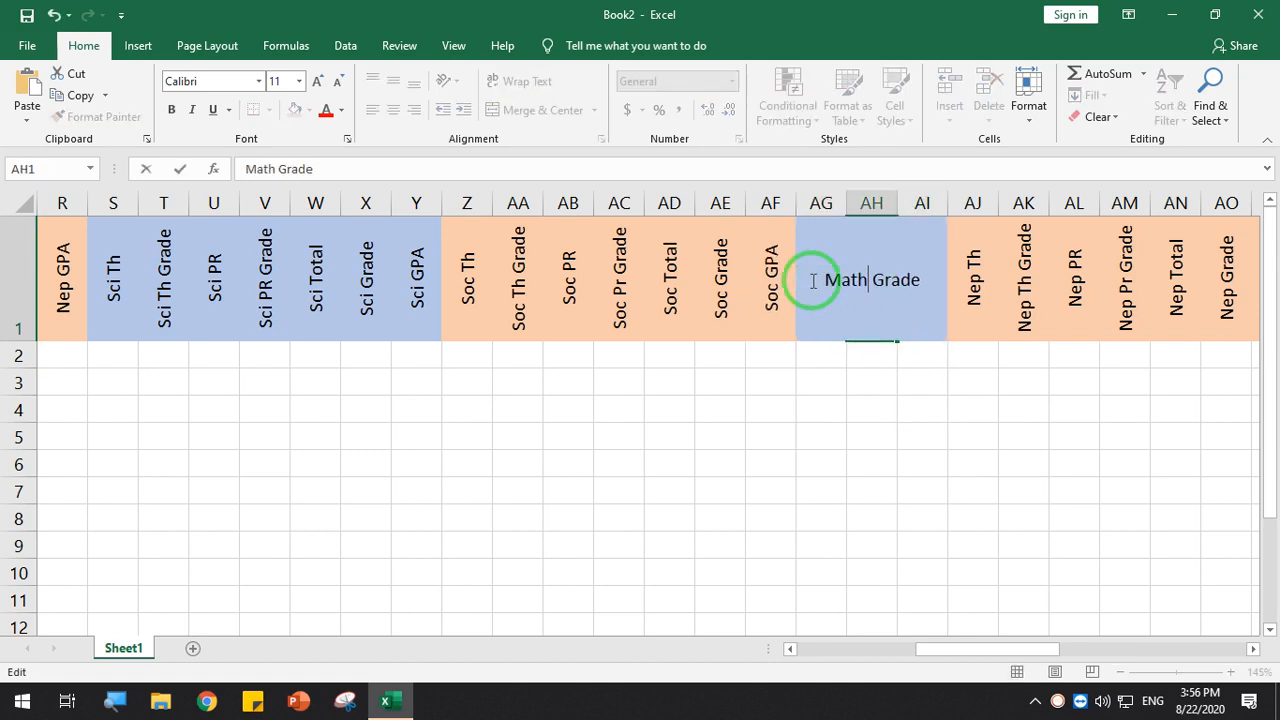
type("th")
key("Return")
Replace Eng with Math in cell AI1 so the heading reads Math GPA
left_click(930, 306)
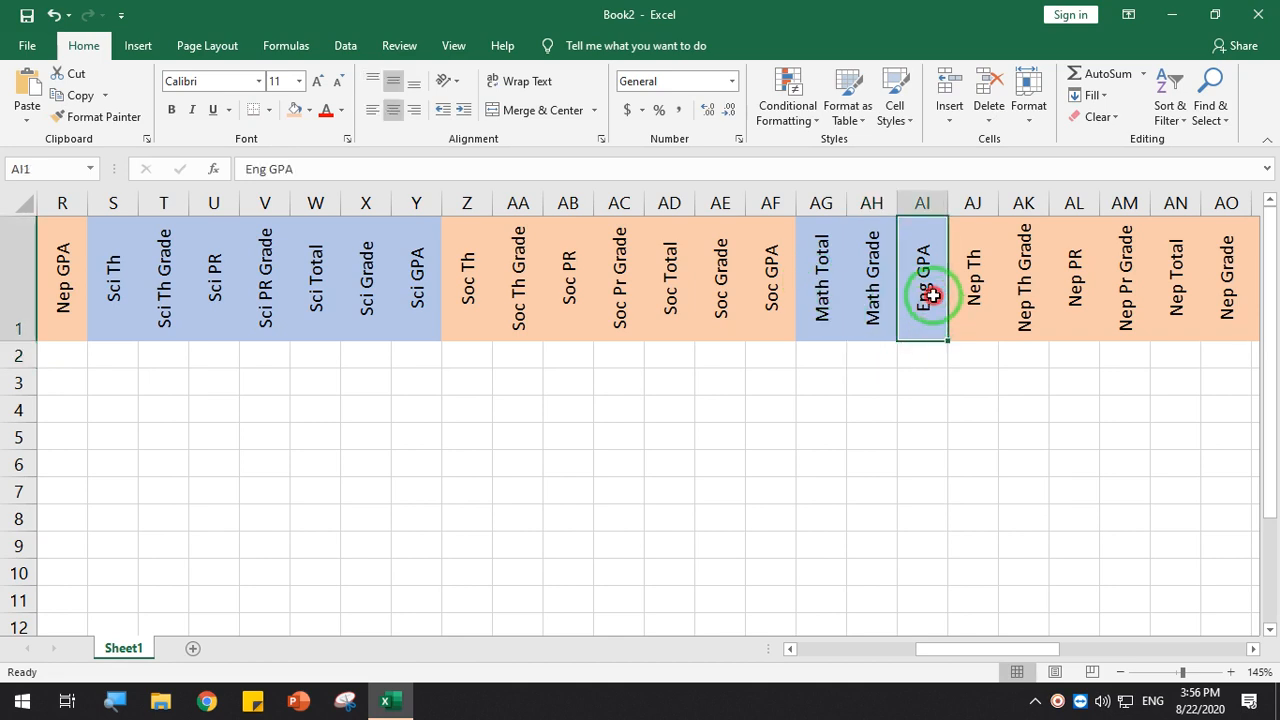
double_click(932, 295)
double_click(898, 295)
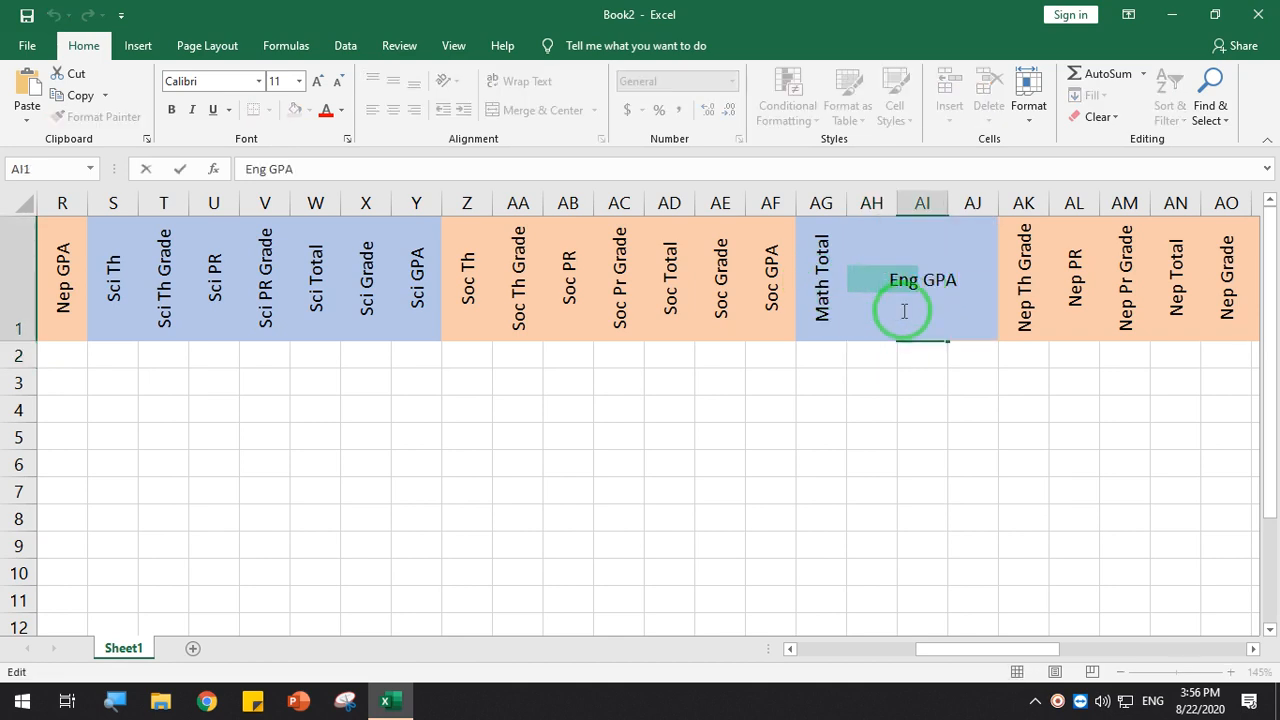
type("Math")
key("Return")
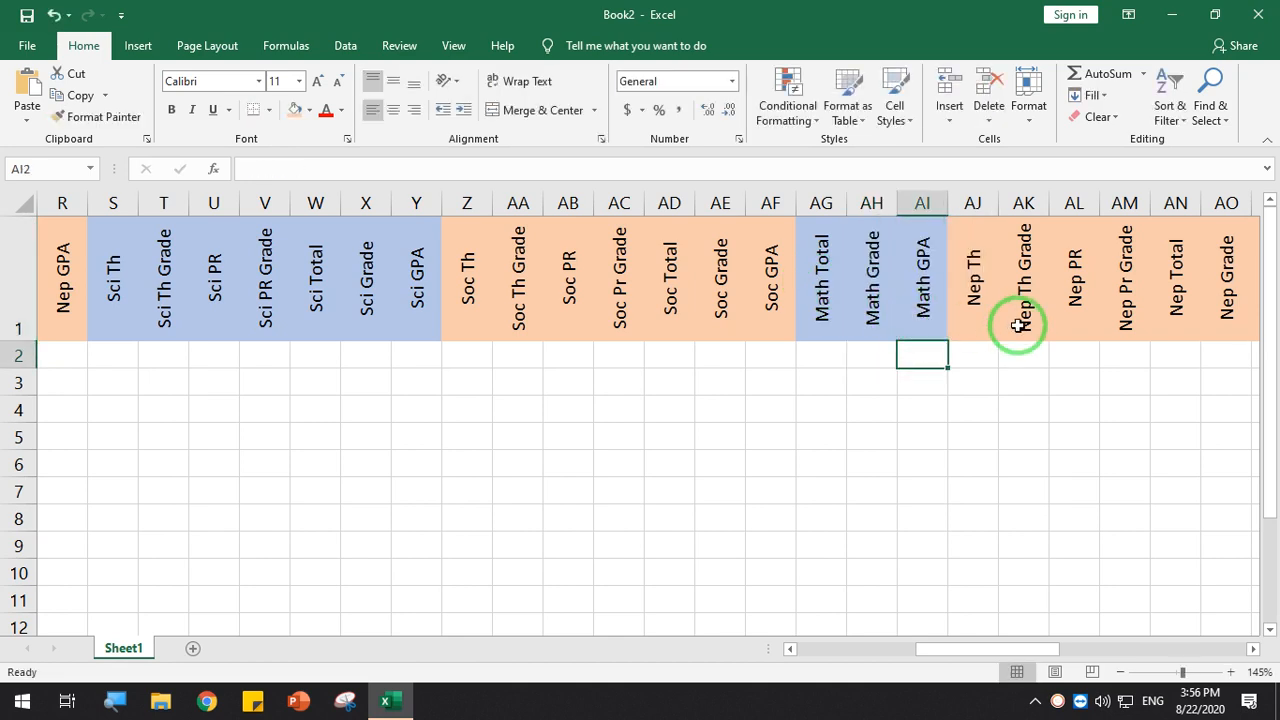
Replace Nep with HPE in cell AJ1 so the heading reads HPE Th, and copy the word HPE for reuse
double_click(987, 296)
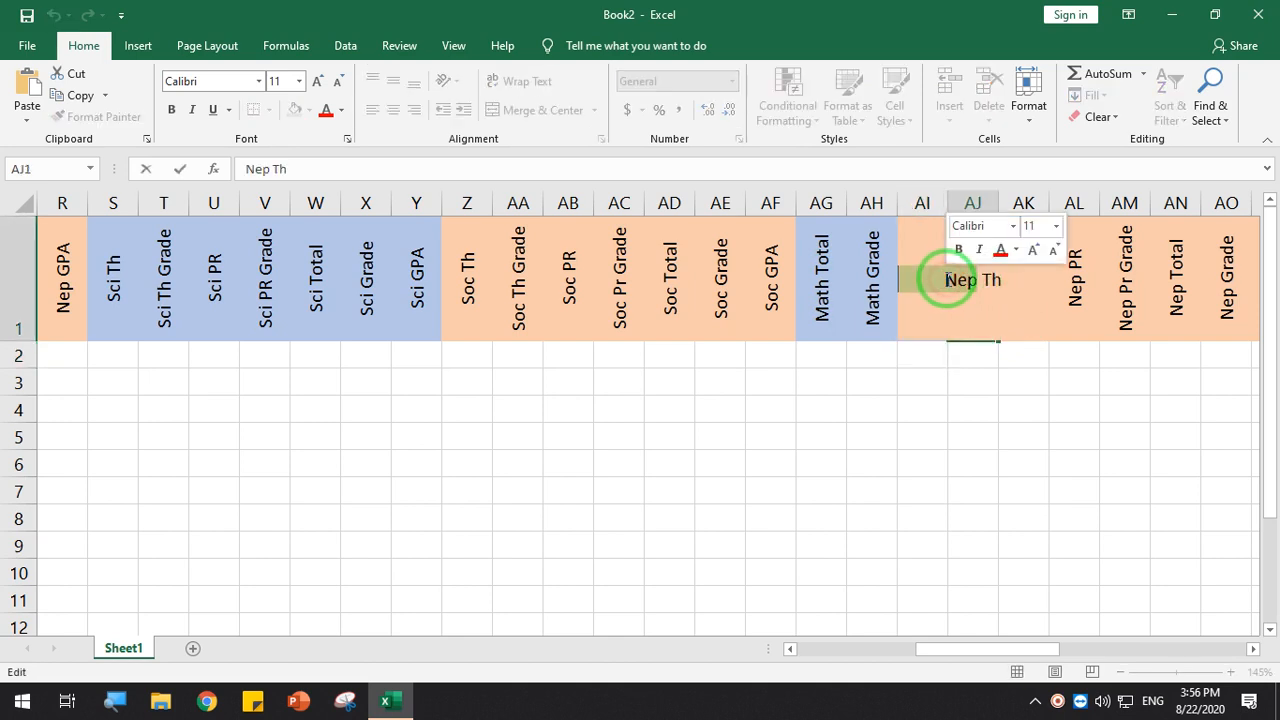
type("H")
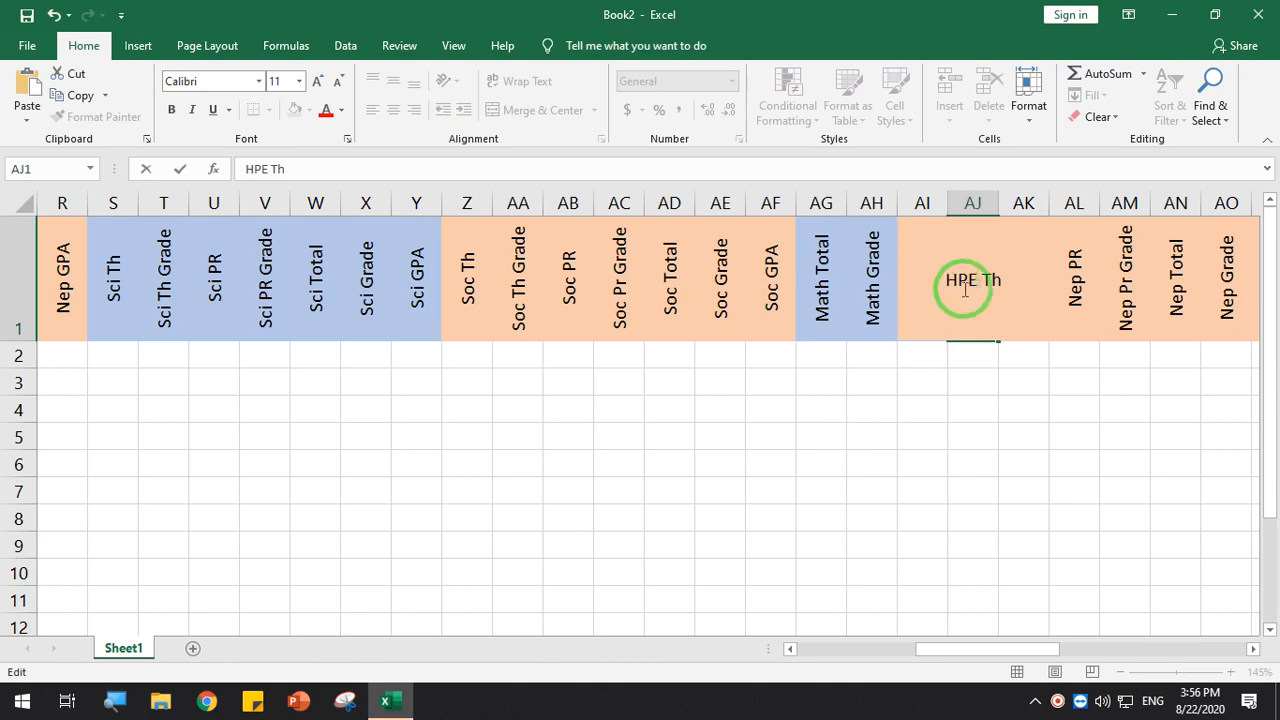
type("PE")
double_click(966, 280)
key("ctrl+c")
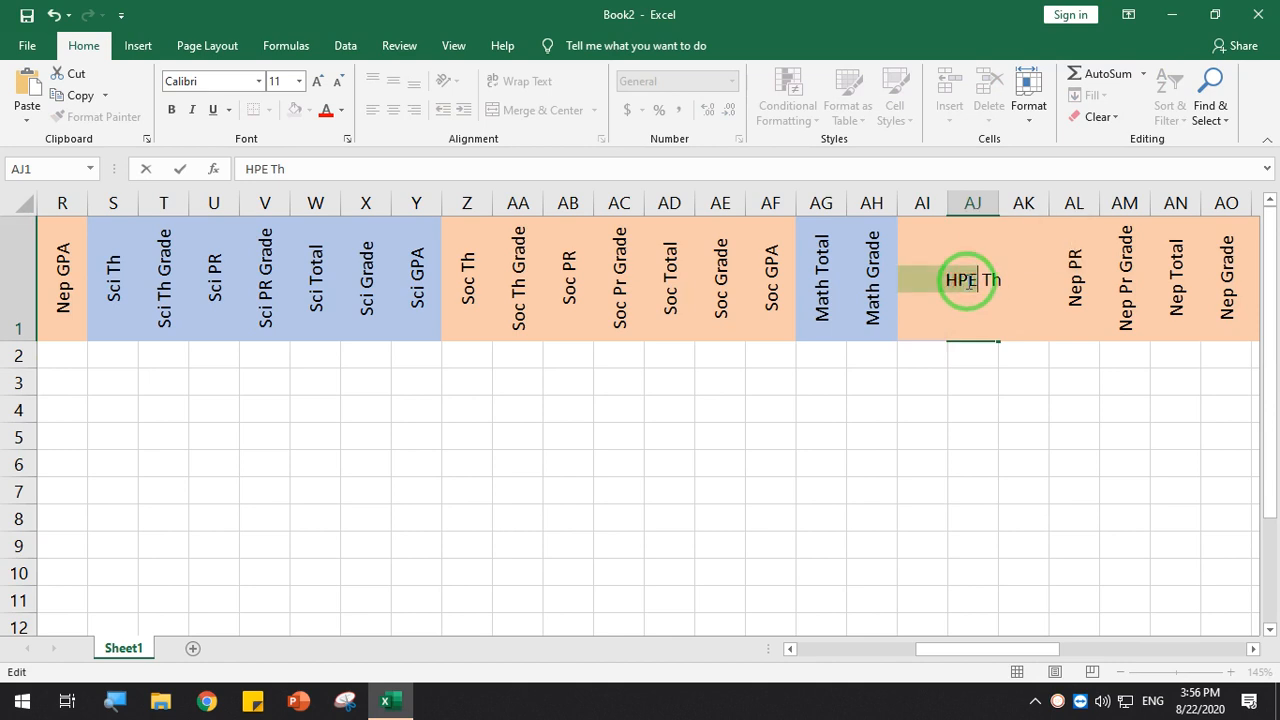
left_click(1020, 425)
Paste HPE over Nep in cells AK1 and AL1 so the headings read HPE Th Grade and HPE PR
double_click(1029, 316)
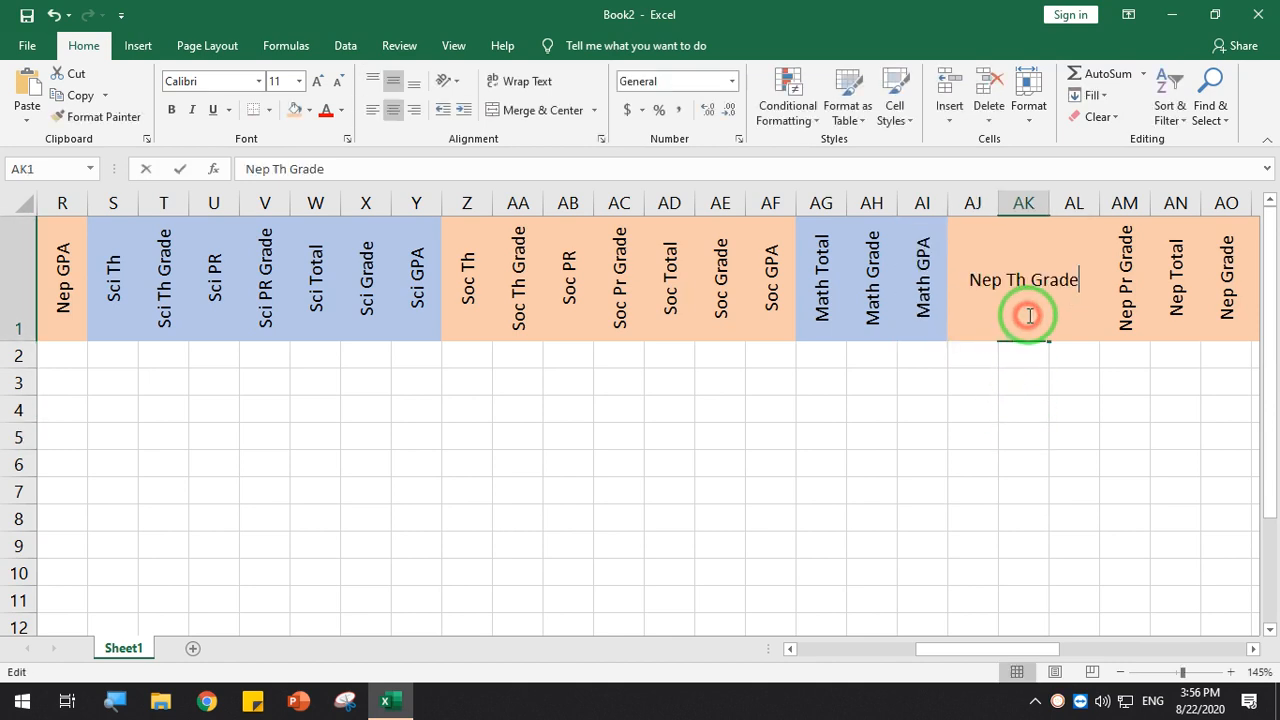
double_click(965, 282)
key("ctrl+v")
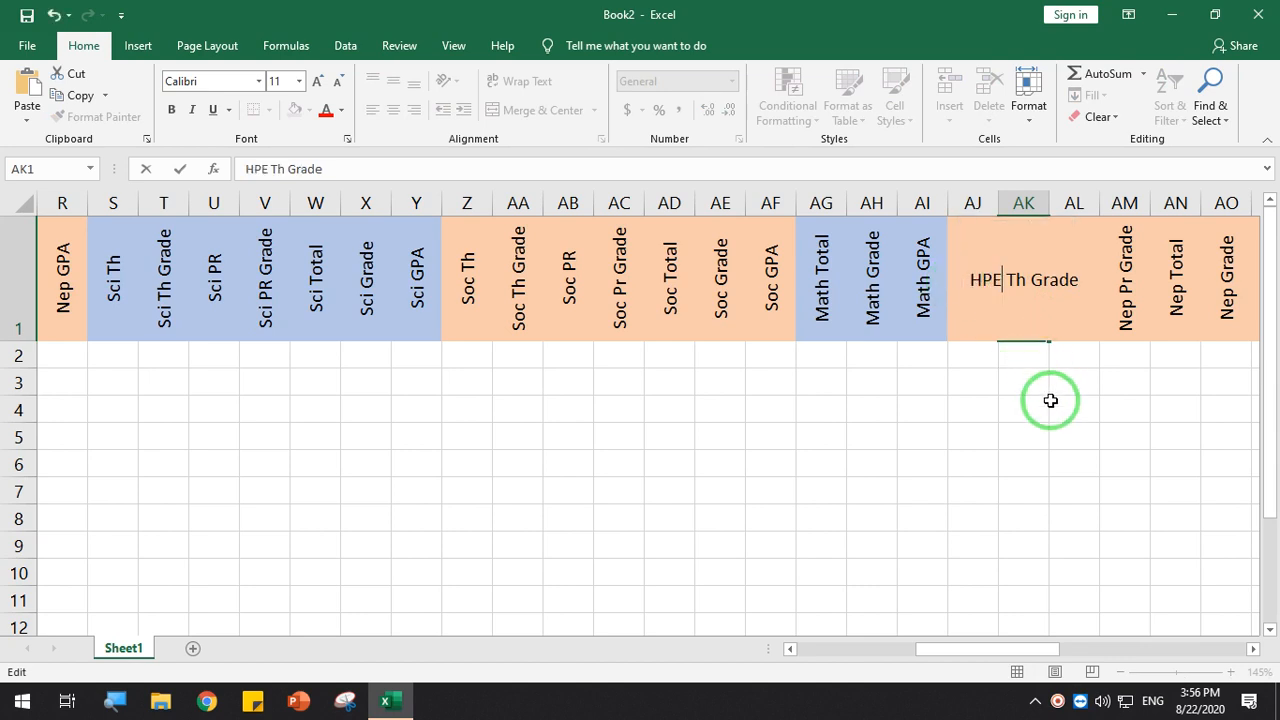
left_click(1052, 400)
double_click(1068, 295)
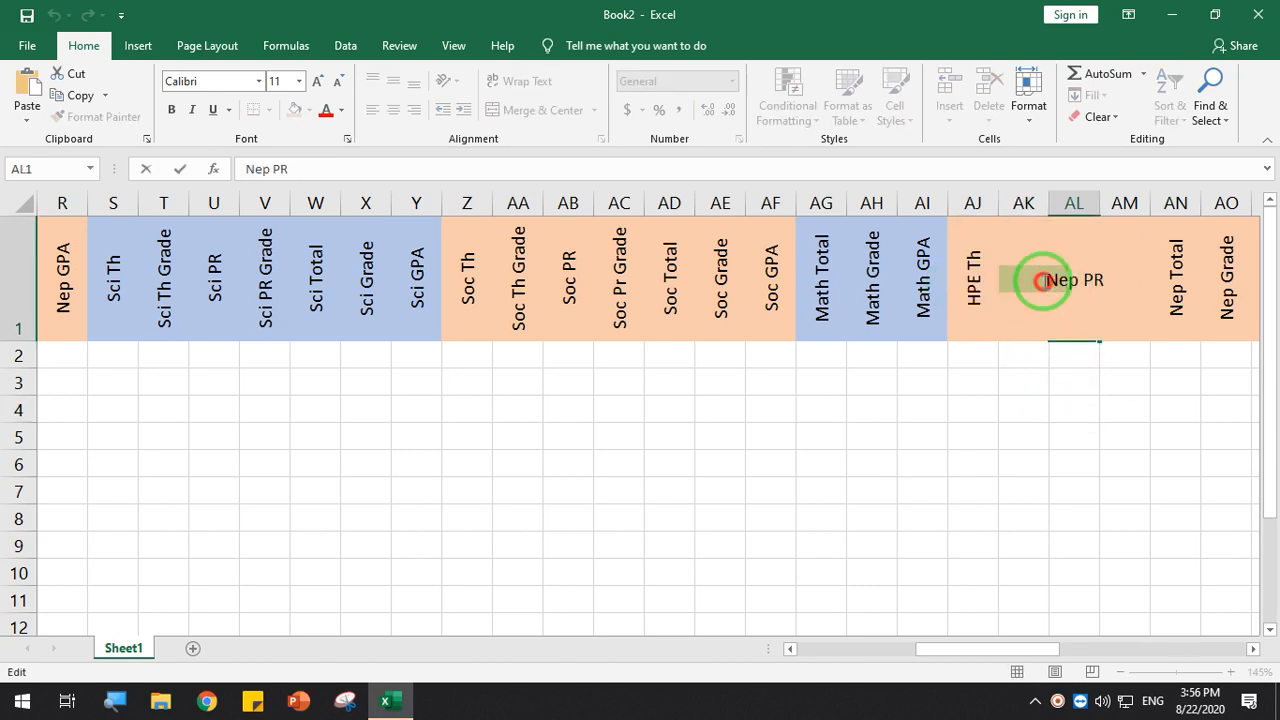
double_click(1041, 281)
key("ctrl+v")
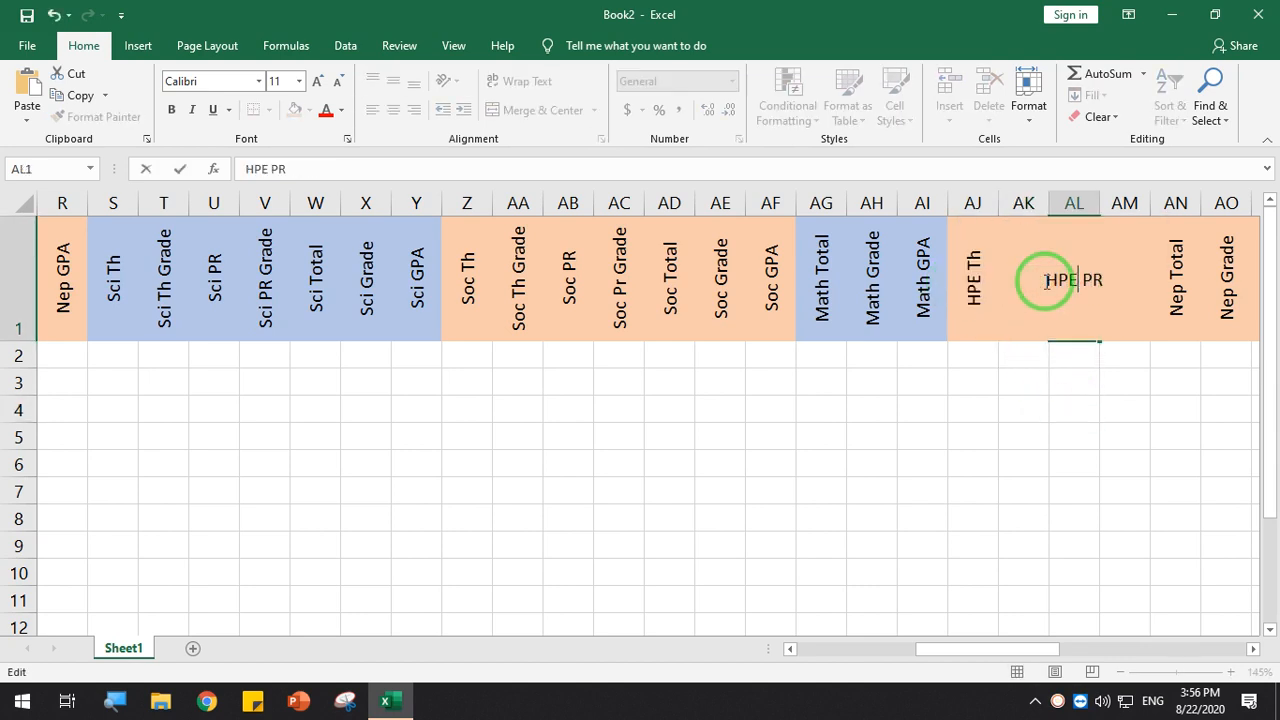
left_click(1092, 409)
Paste HPE over Nep in cells AM1 and AN1 so the headings read HPE Pr Grade and HPE Total
double_click(1106, 322)
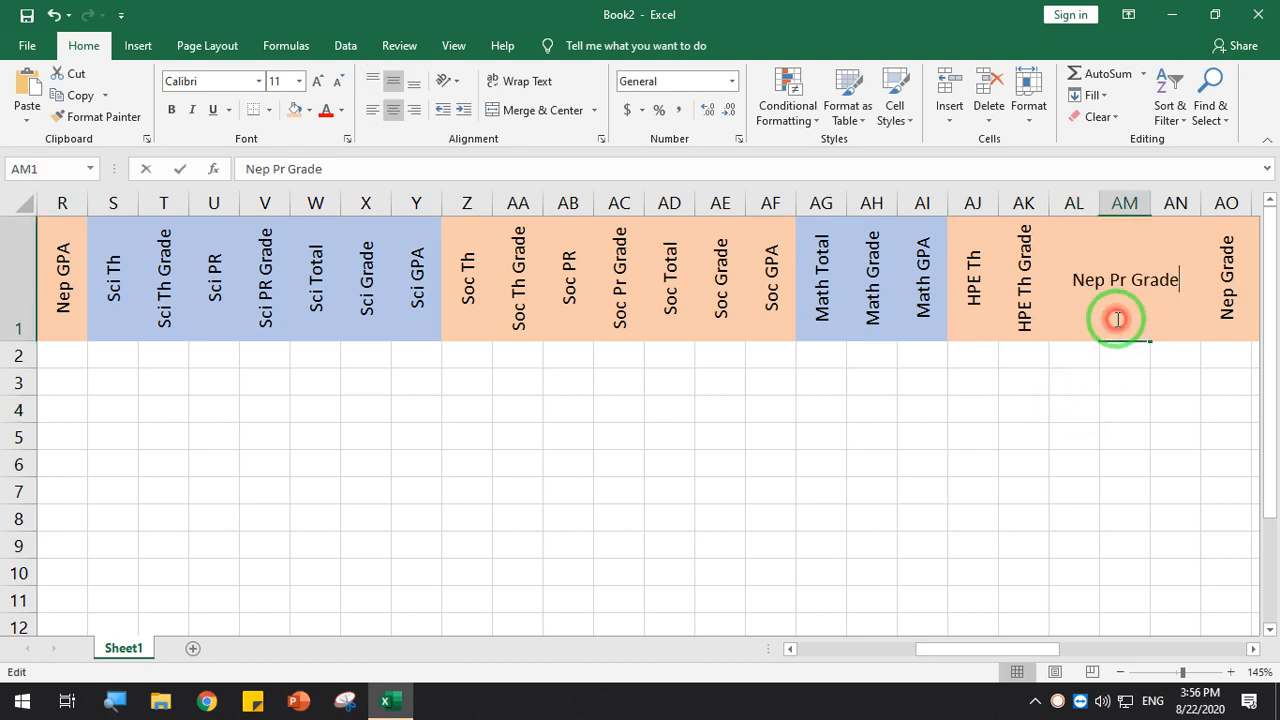
double_click(1082, 280)
key("ctrl+v")
left_click(1071, 389)
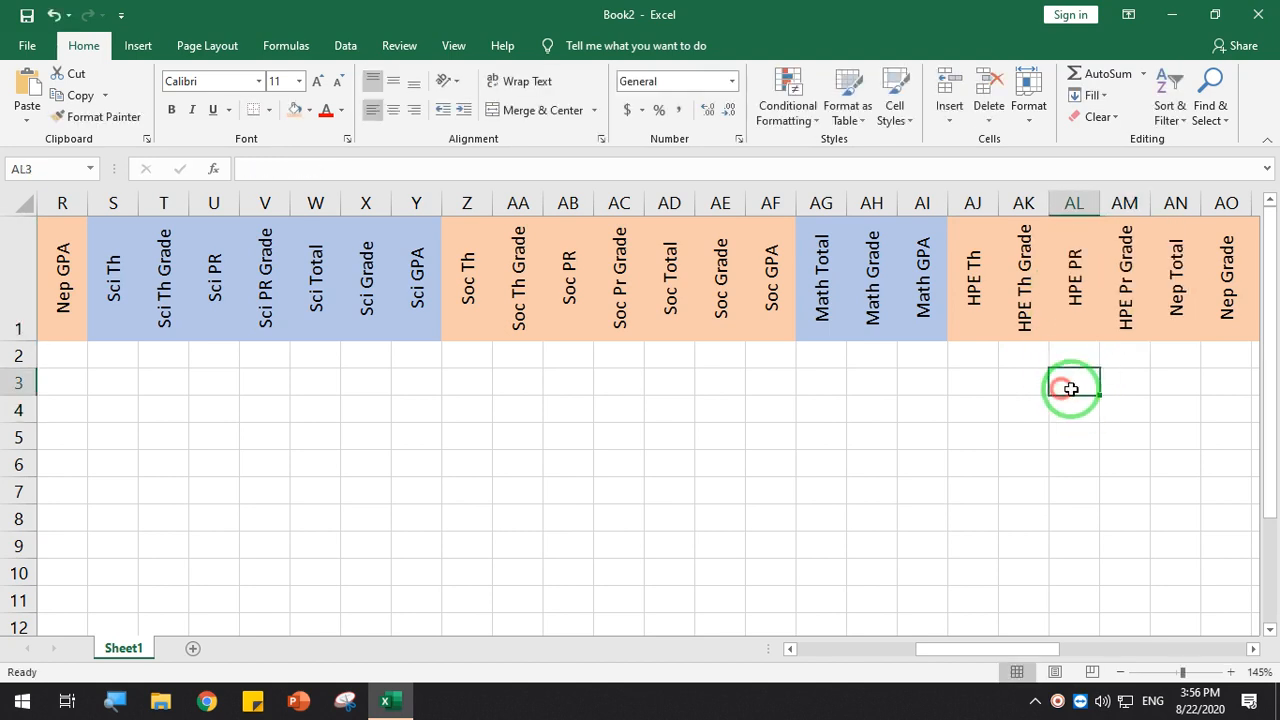
double_click(1170, 300)
double_click(1133, 283)
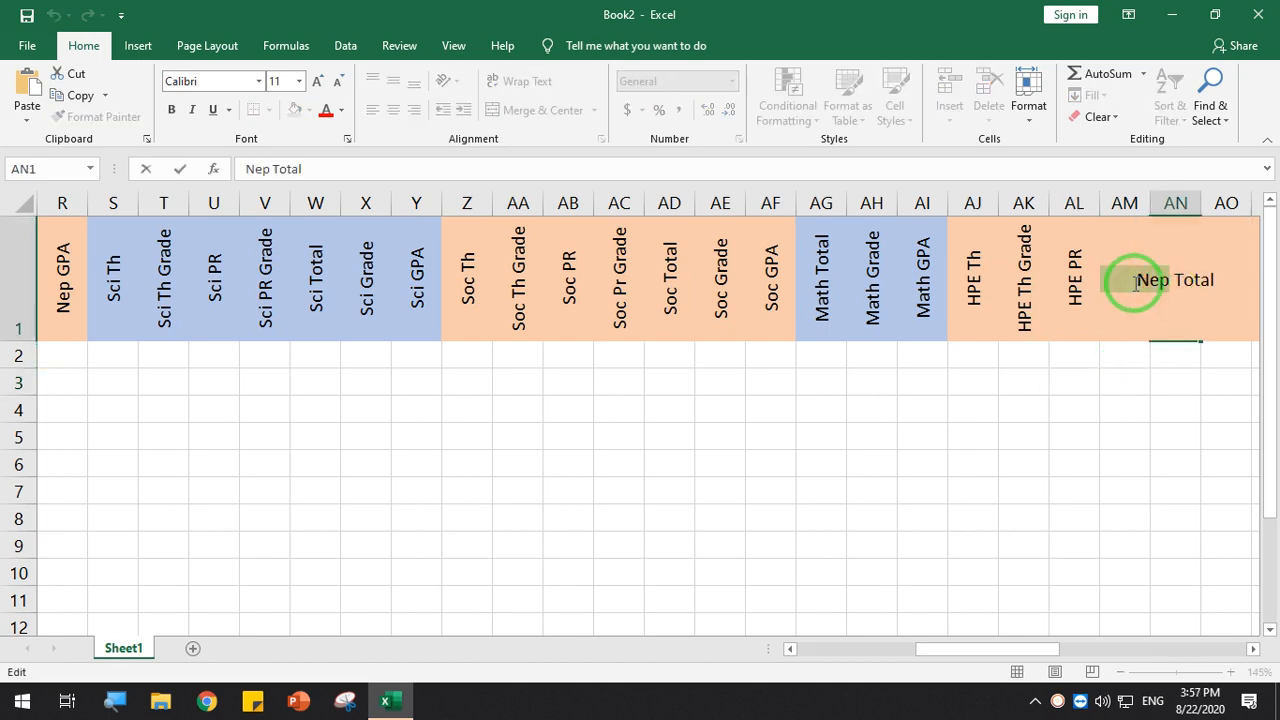
key("ctrl+v")
left_click(1137, 427)
Replace Nep with HPE in cell AO1 so the heading reads HPE Grade
left_click(1229, 312)
double_click(1229, 312)
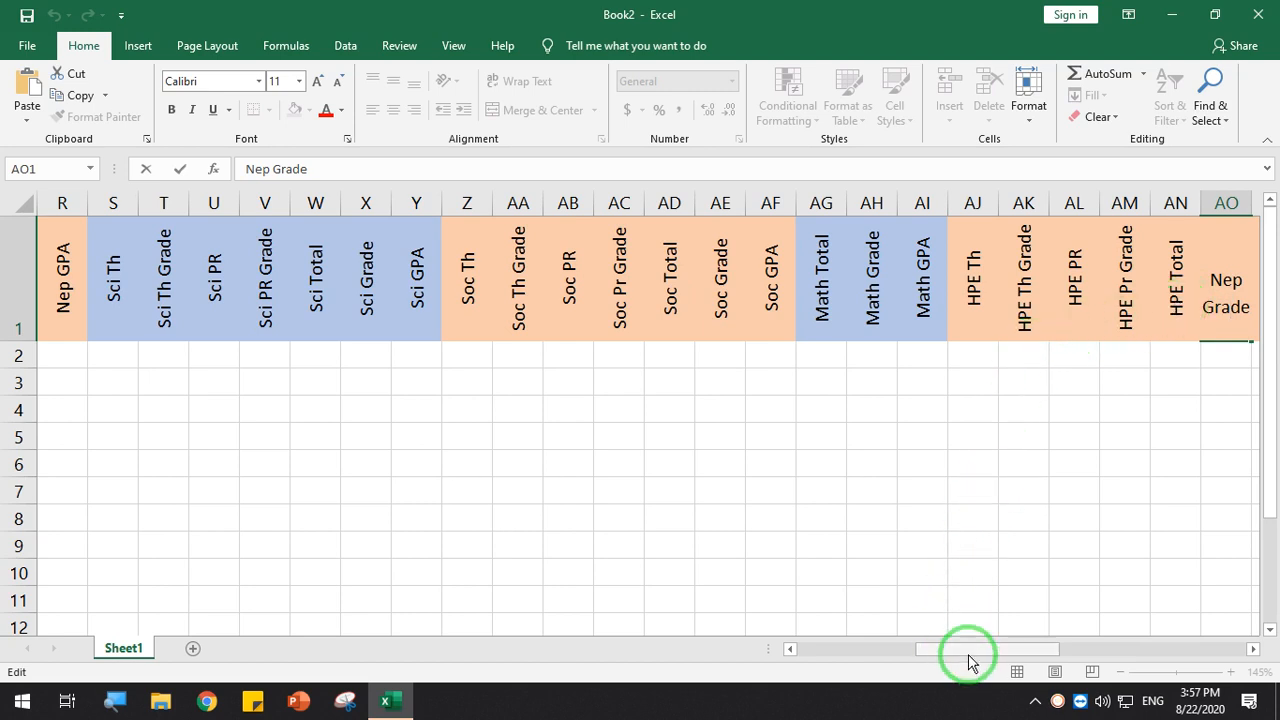
left_click_drag(968, 652, 1005, 655)
left_click(981, 332)
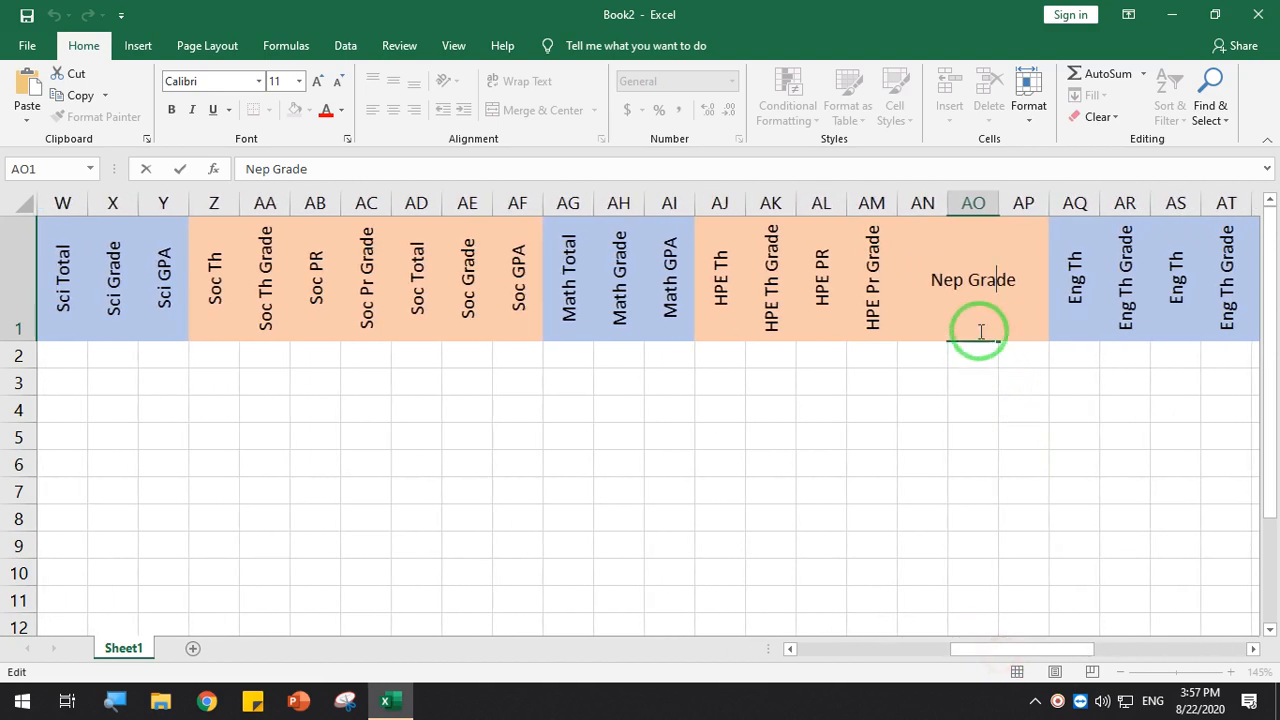
left_click(940, 279)
double_click(930, 279)
type("HPE")
left_click(920, 383)
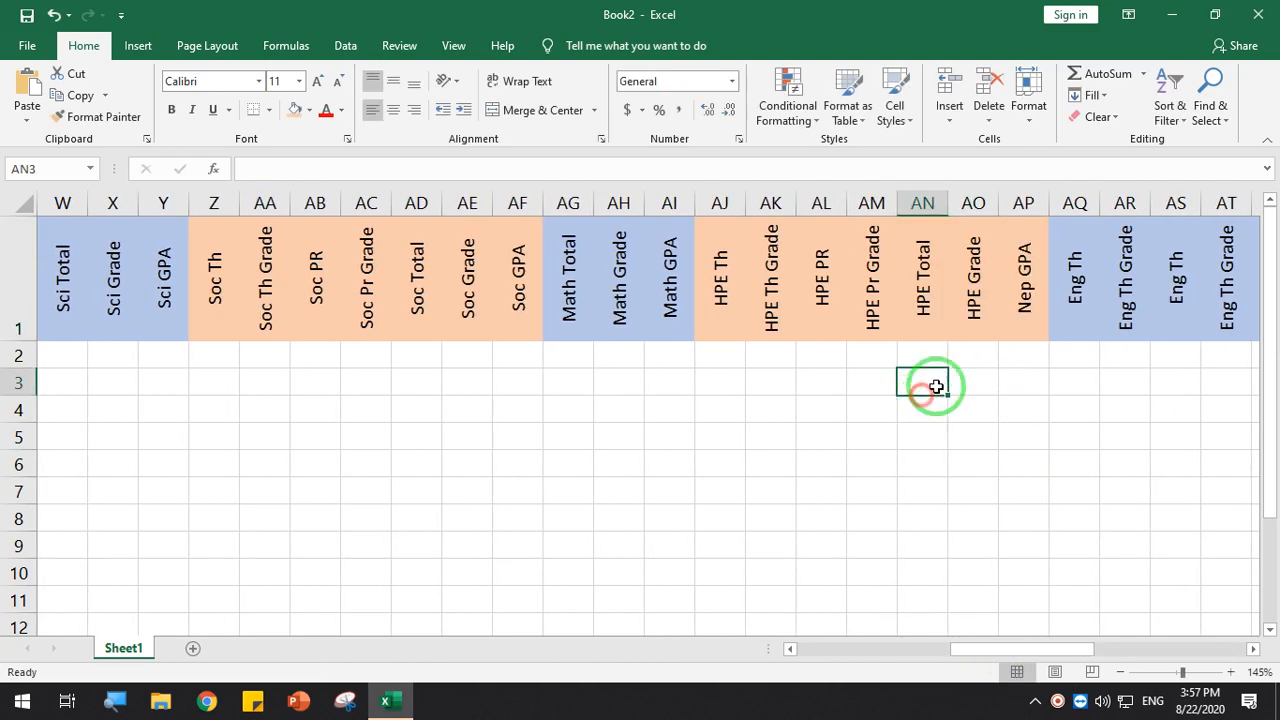
Replace Nep with HPE in cell AP1 so the heading reads HPE GPA
left_click(1026, 296)
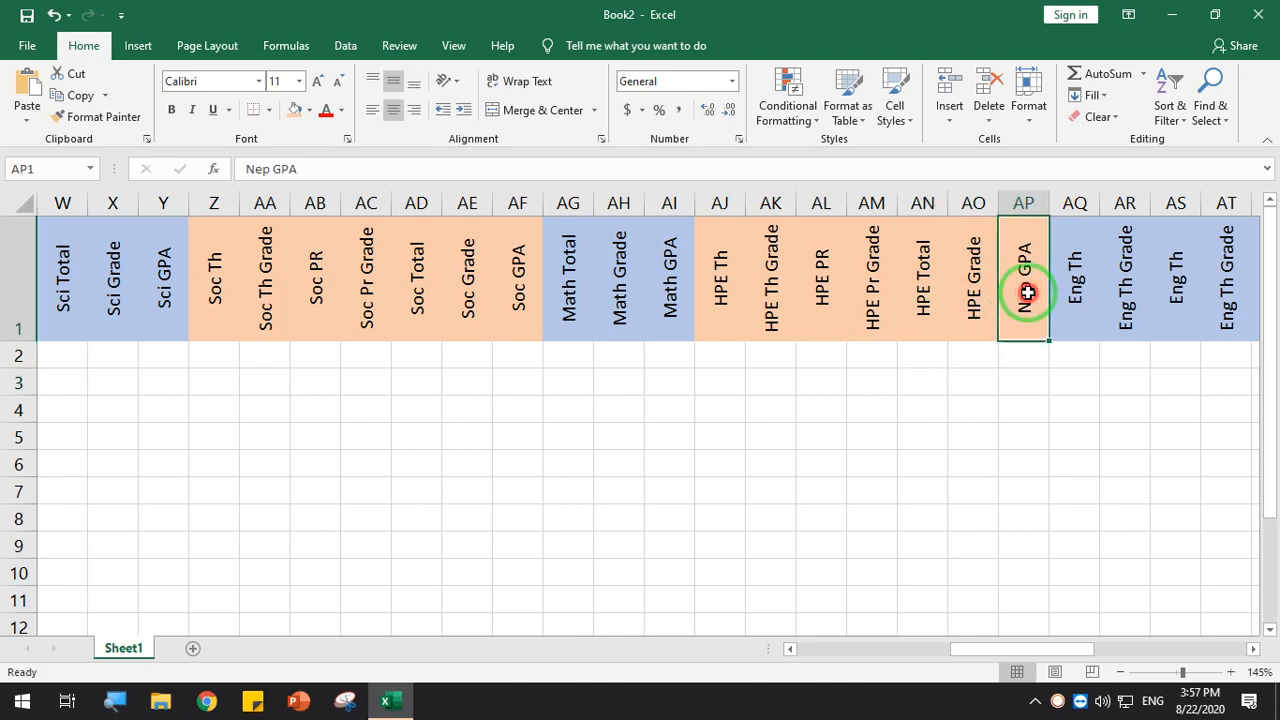
double_click(1029, 292)
double_click(1018, 280)
type("HPE")
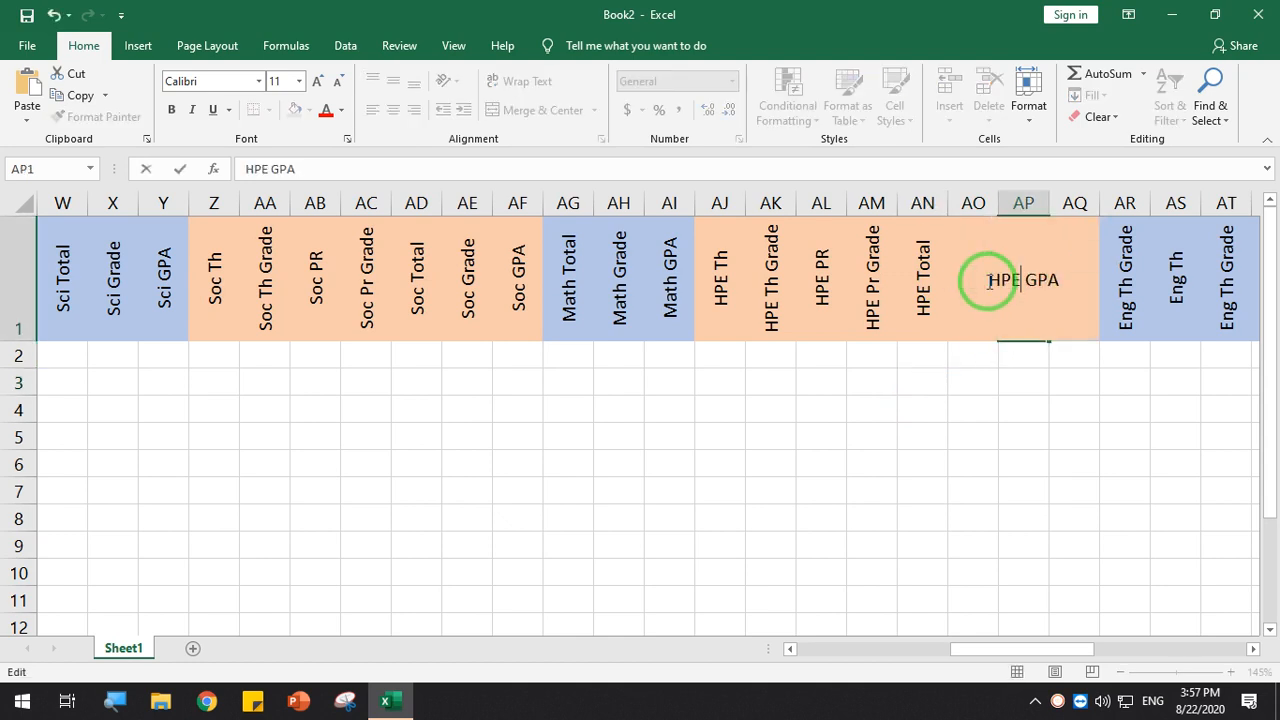
left_click(963, 436)
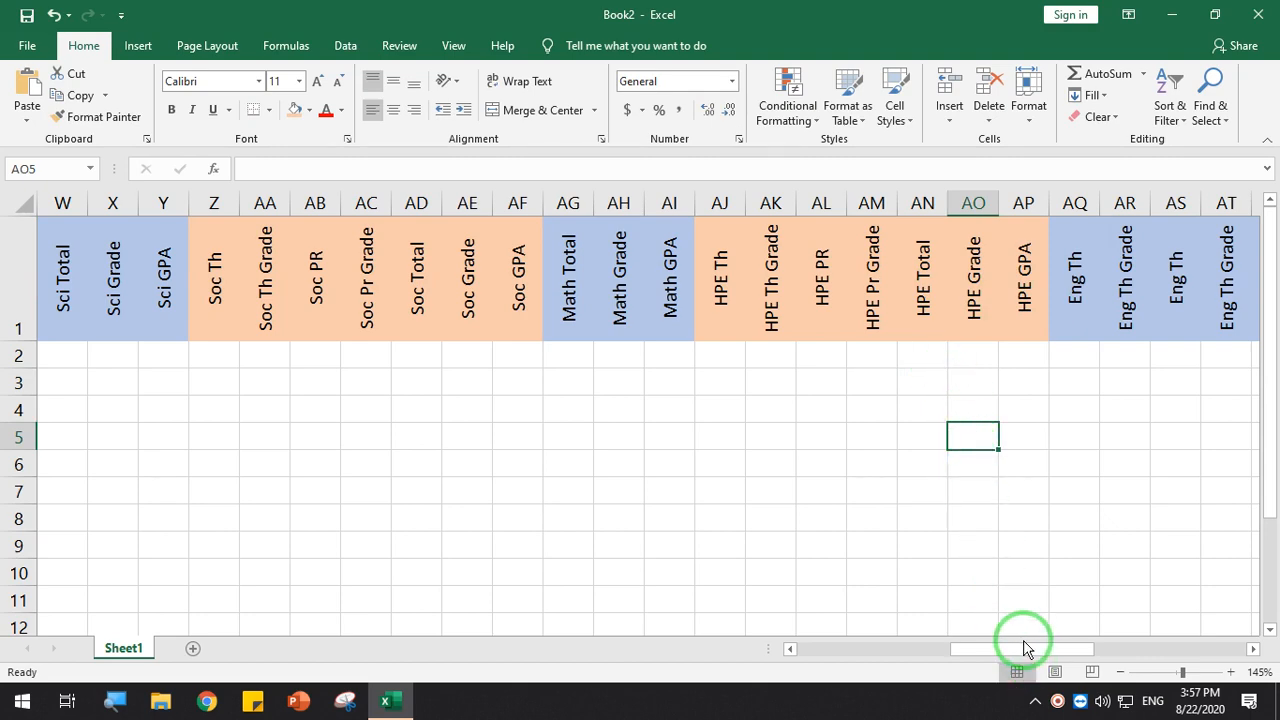
Replace Eng with Acc in cell AQ1 so the heading reads Acc Th
left_click_drag(993, 651, 1049, 651)
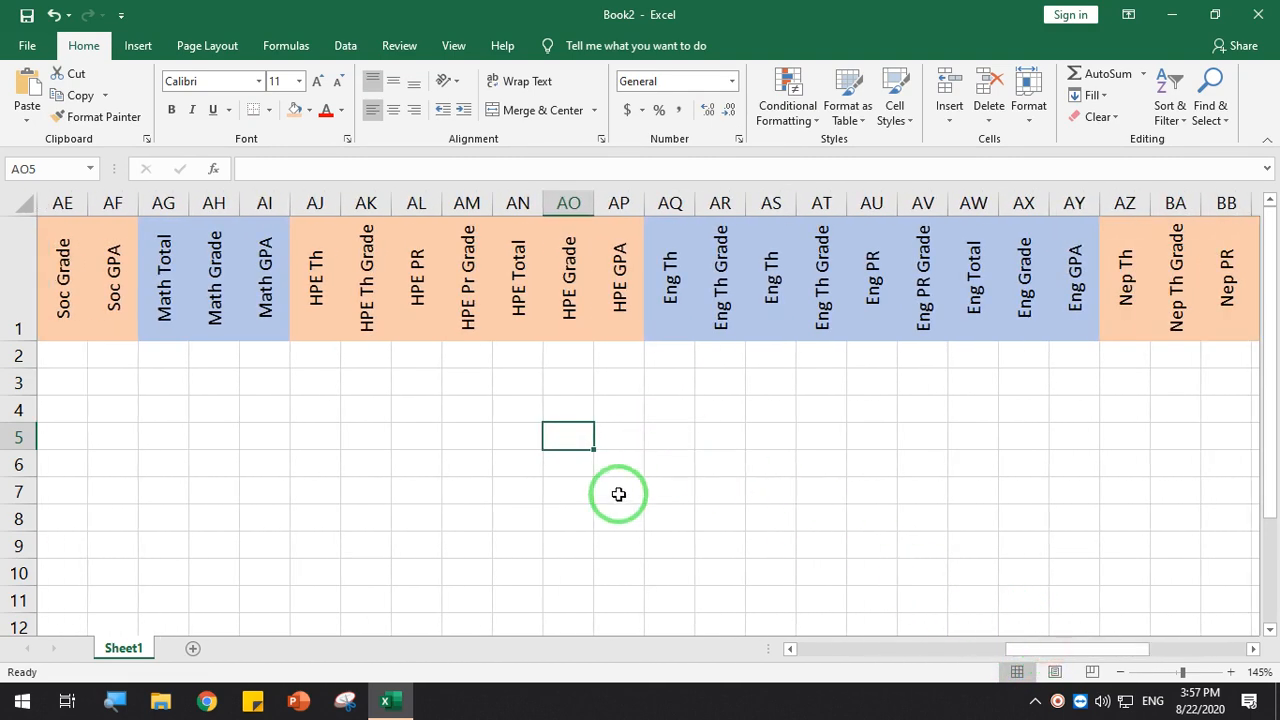
scroll(618, 494, "down", 6, "ctrl")
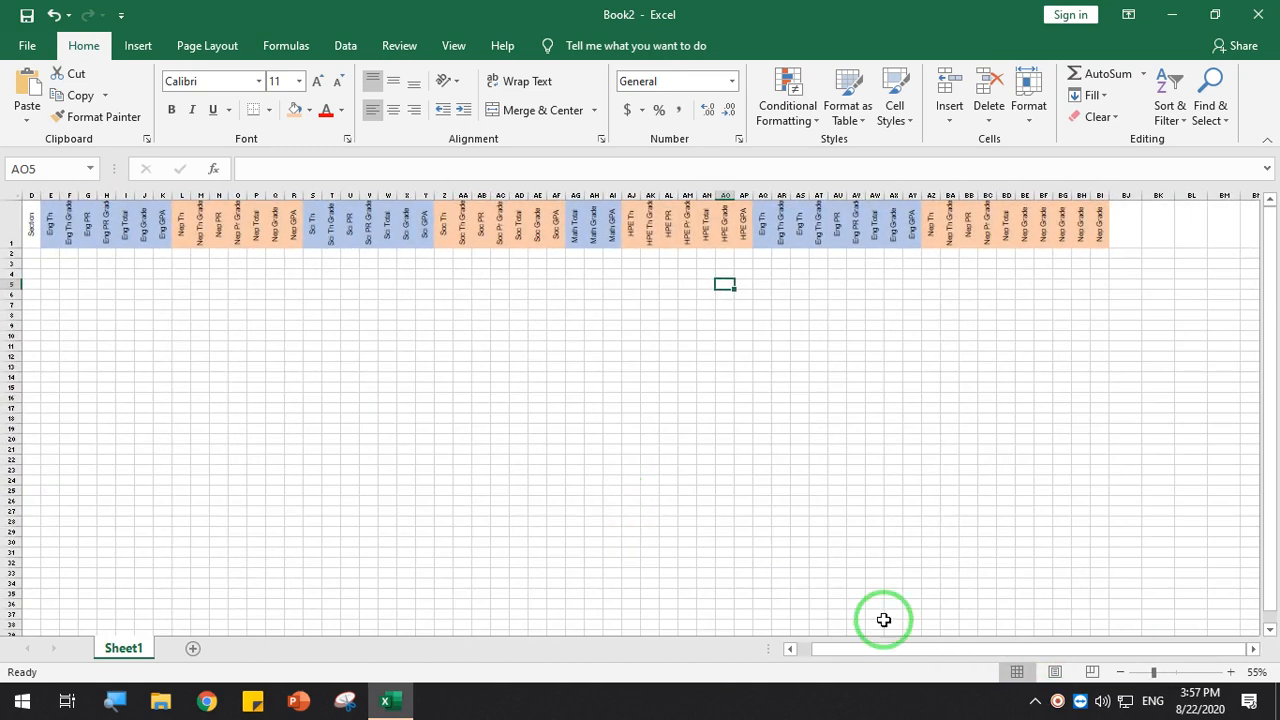
mouse_move(884, 648)
left_mouse_down()
mouse_move(940, 651)
mouse_move(903, 654)
left_mouse_up()
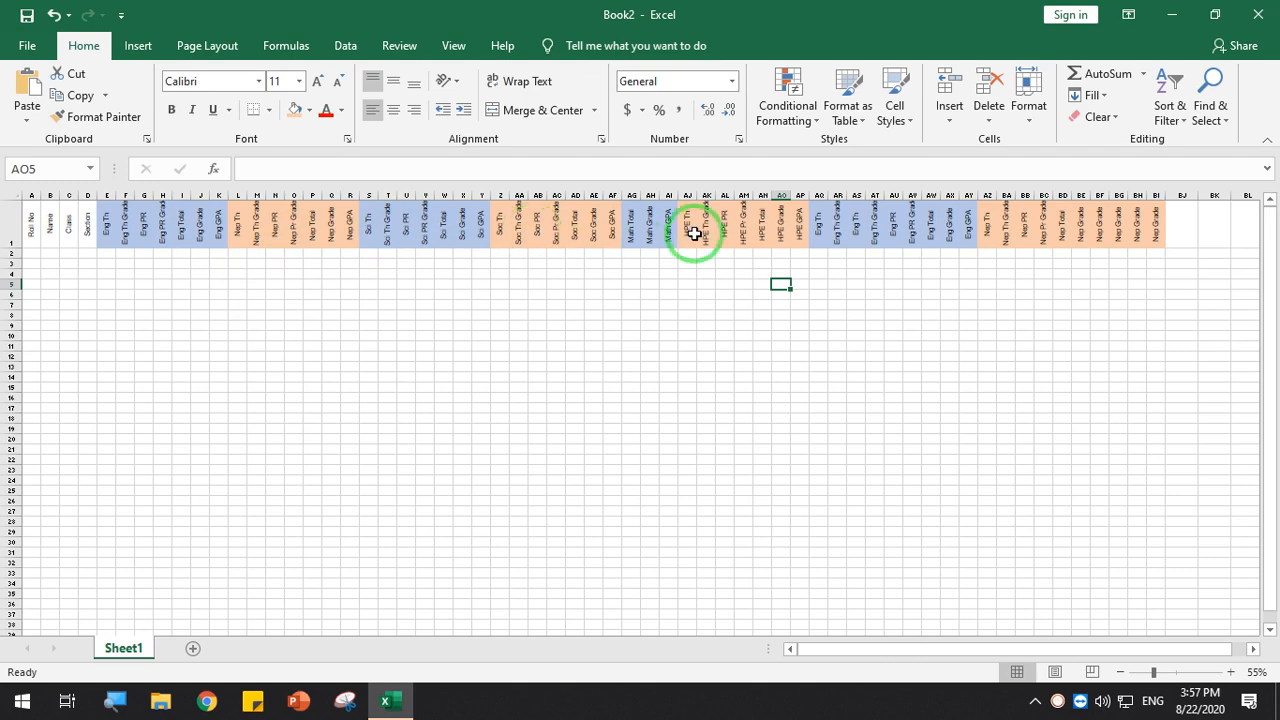
double_click(852, 226)
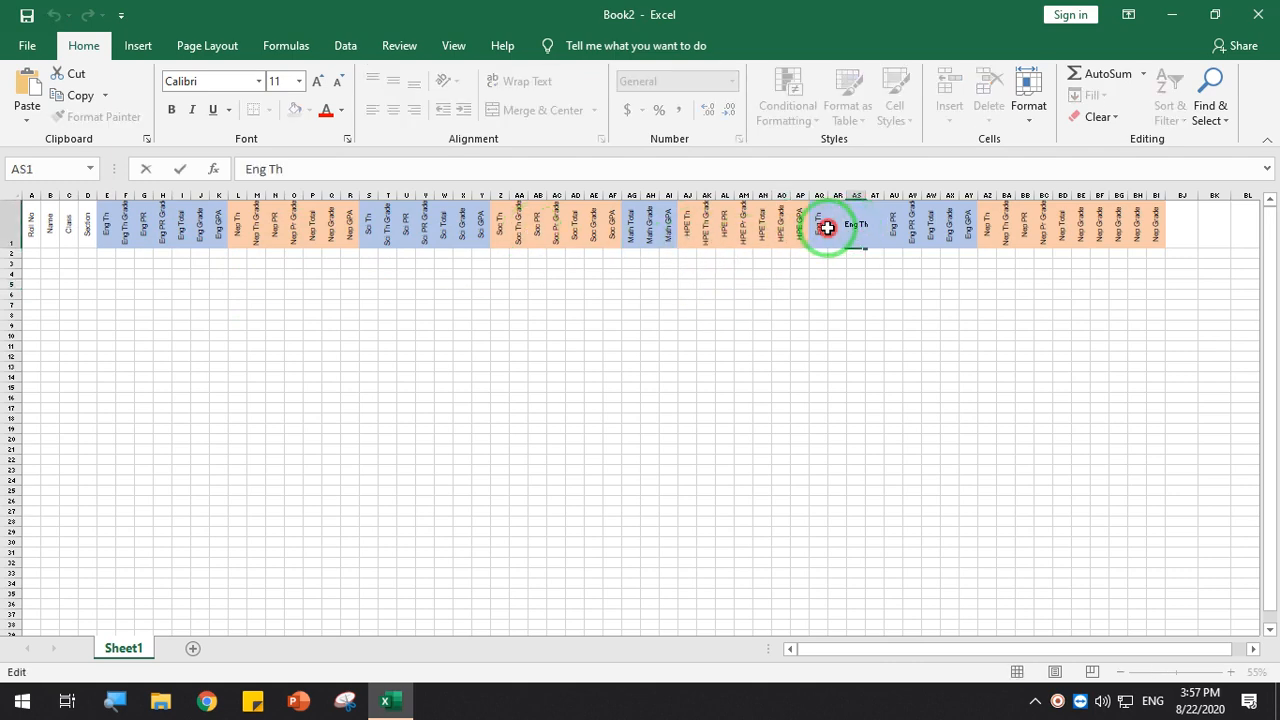
left_click(822, 224)
scroll(930, 325, "up", 4)
left_click_drag(1070, 649, 1125, 635)
left_click(703, 318)
double_click(588, 272)
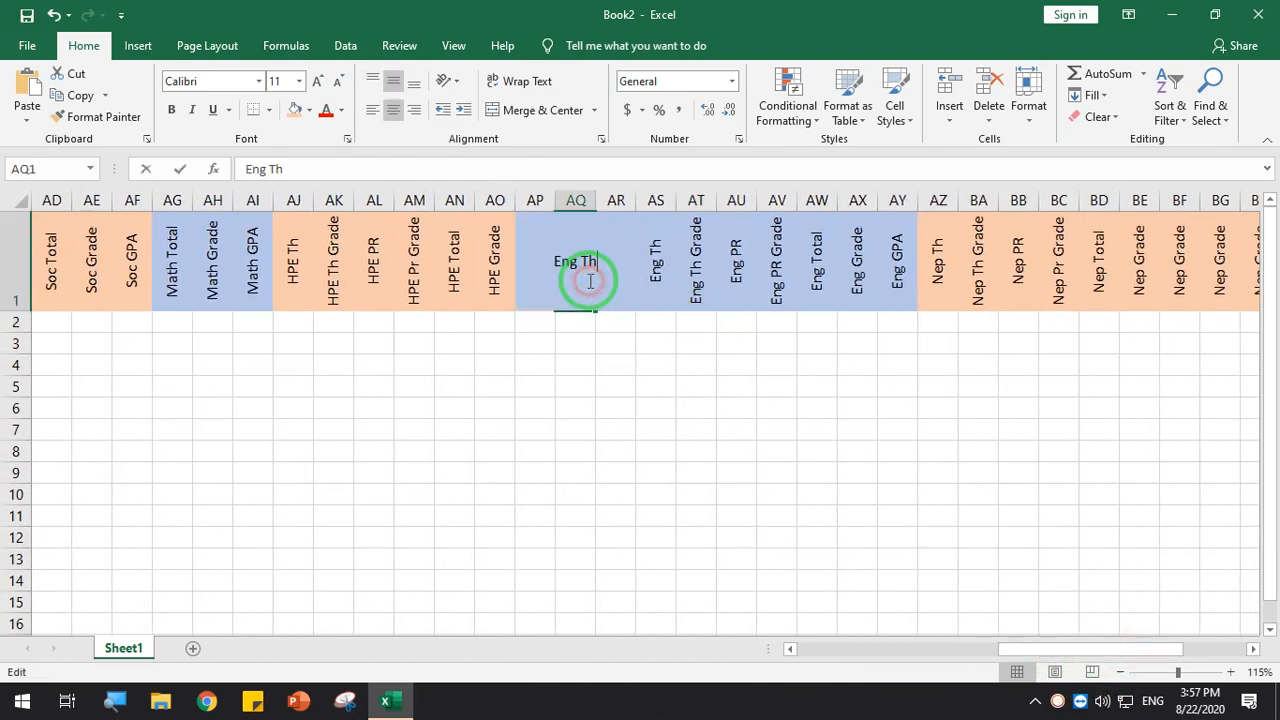
left_click_drag(580, 277, 552, 265)
type("Acc")
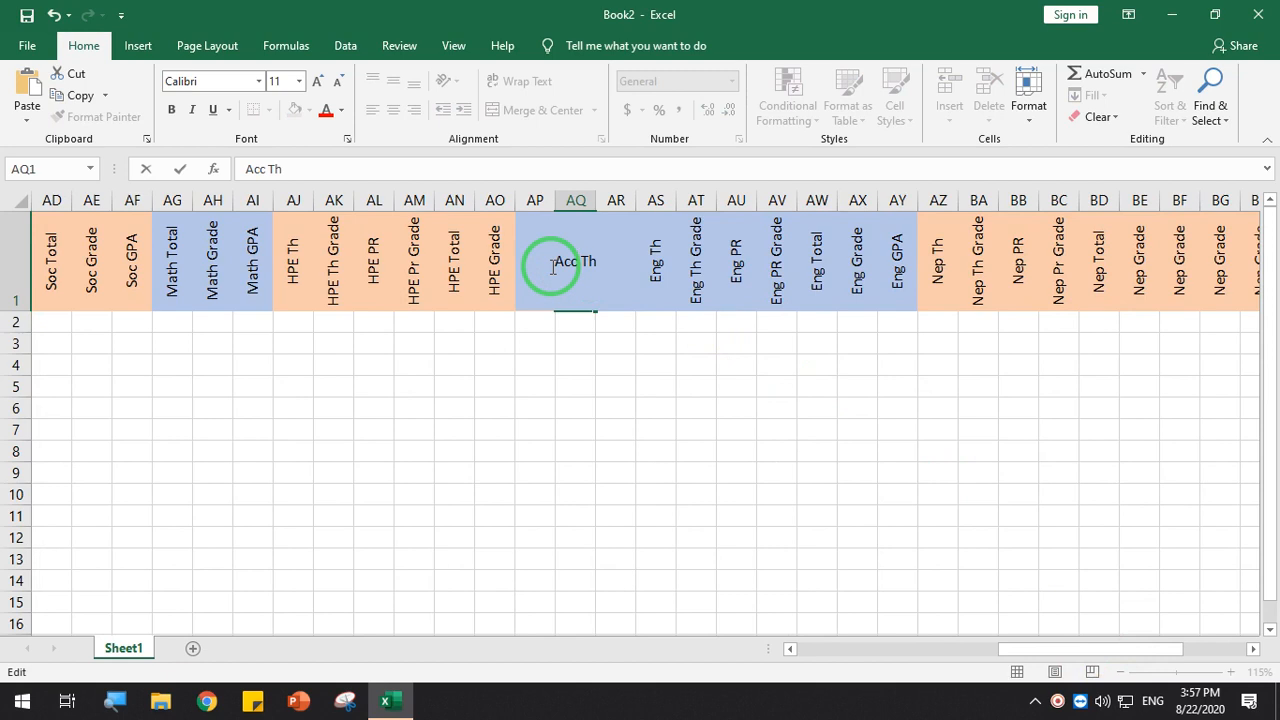
left_click(580, 340)
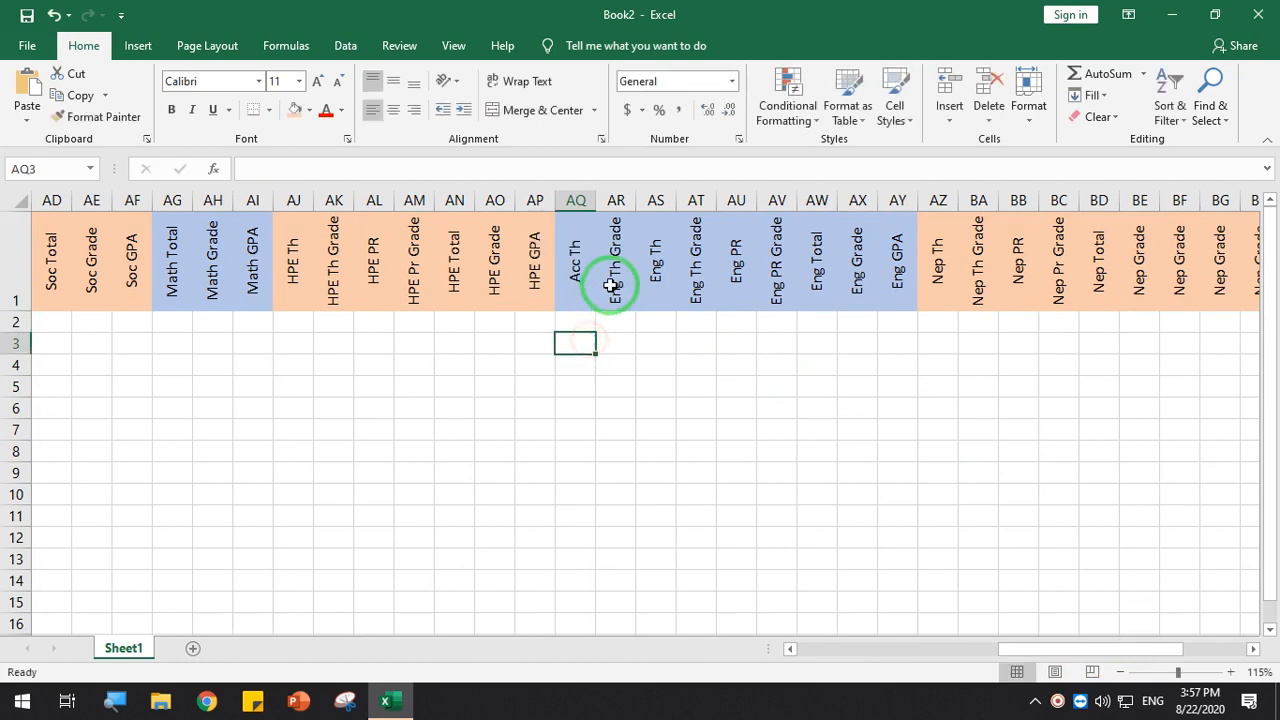
Replace Eng with Acc in cell AR1 so the heading reads Acc Th Grade
left_click(612, 272)
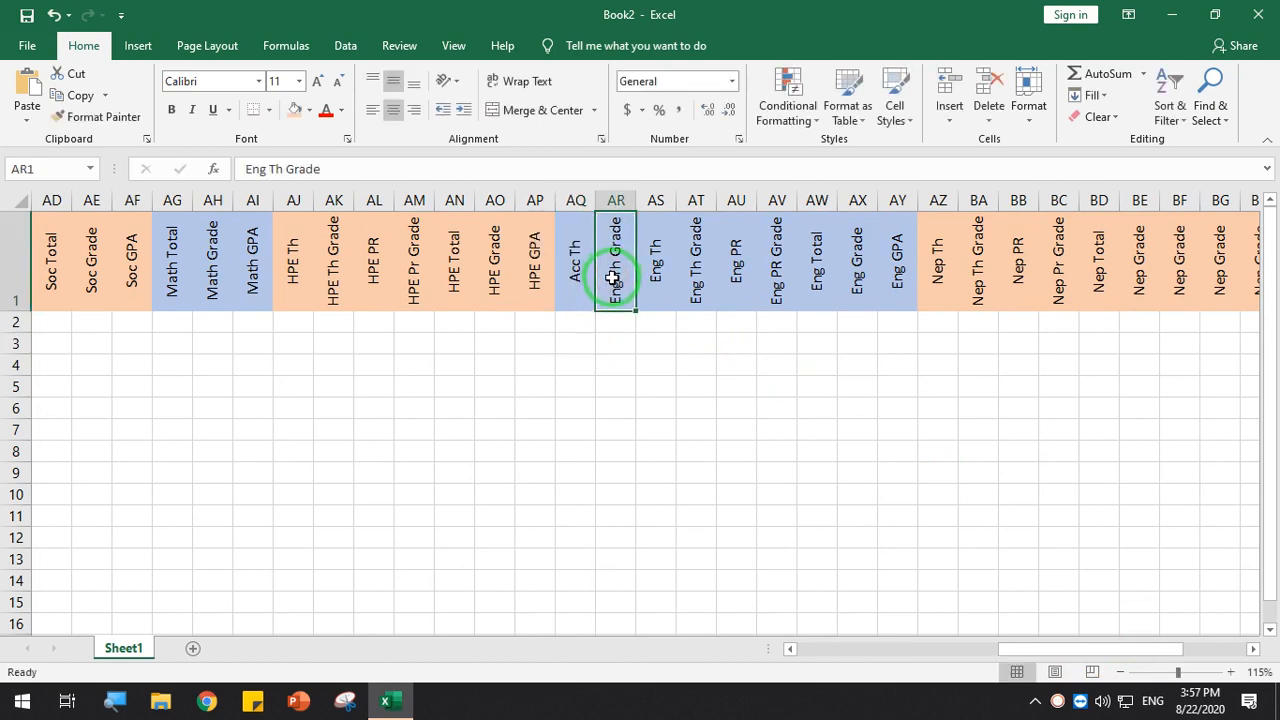
double_click(618, 288)
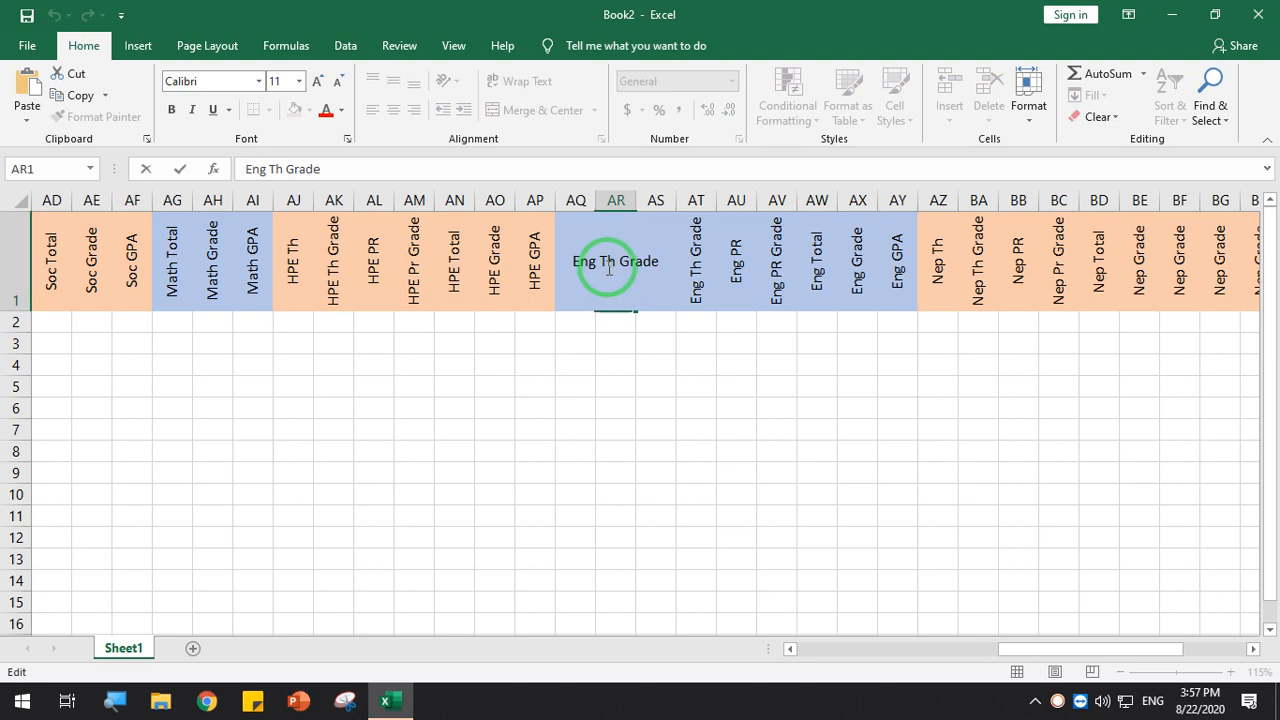
left_click_drag(593, 263, 560, 262)
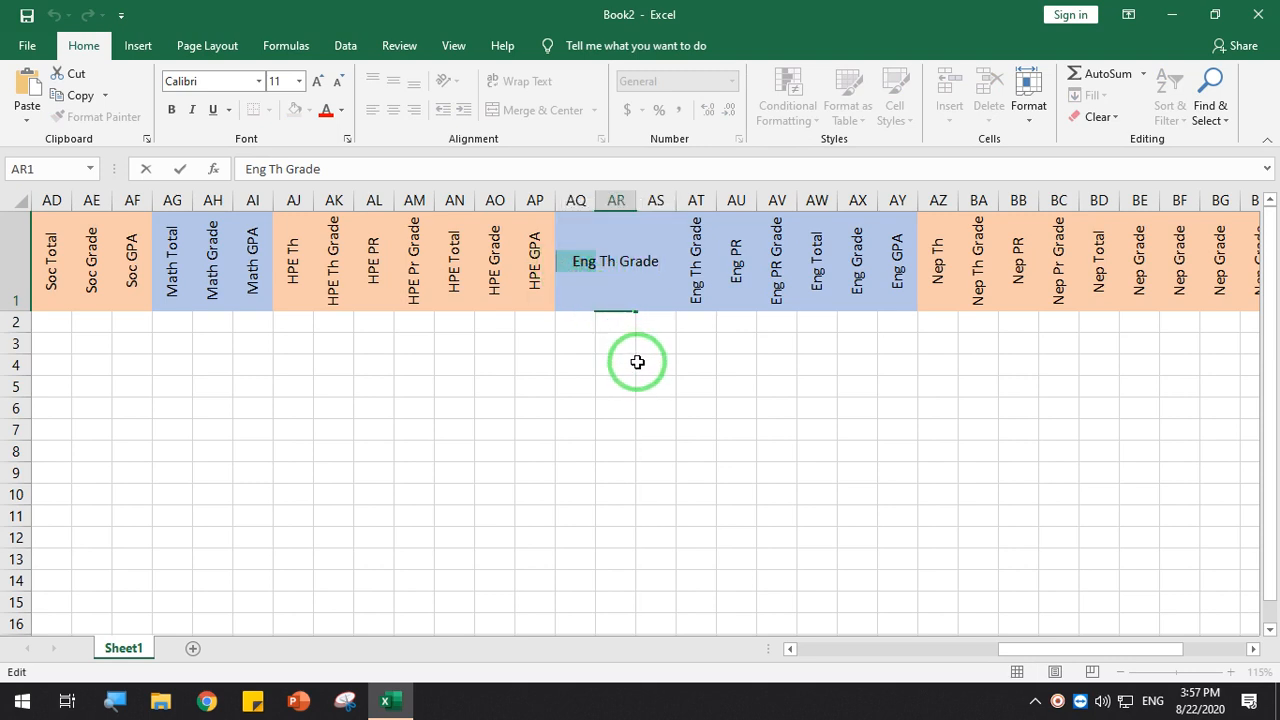
type("HPE")
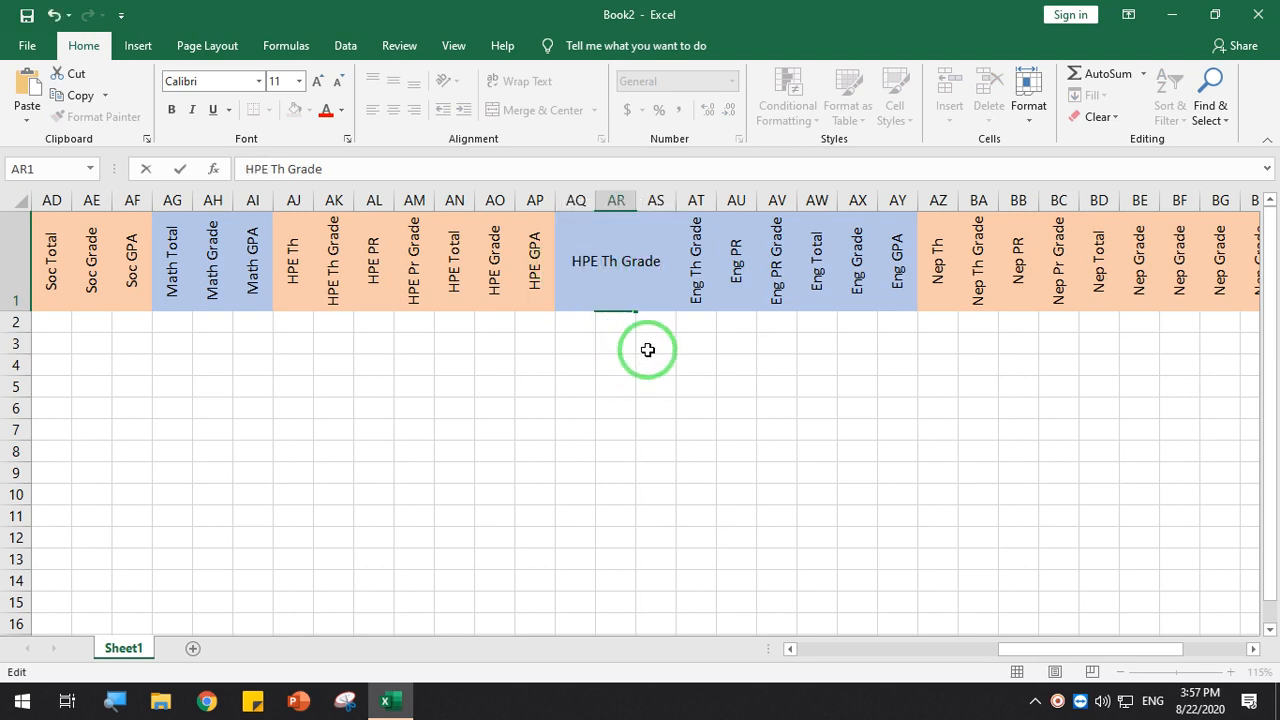
type("c")
key("Return")
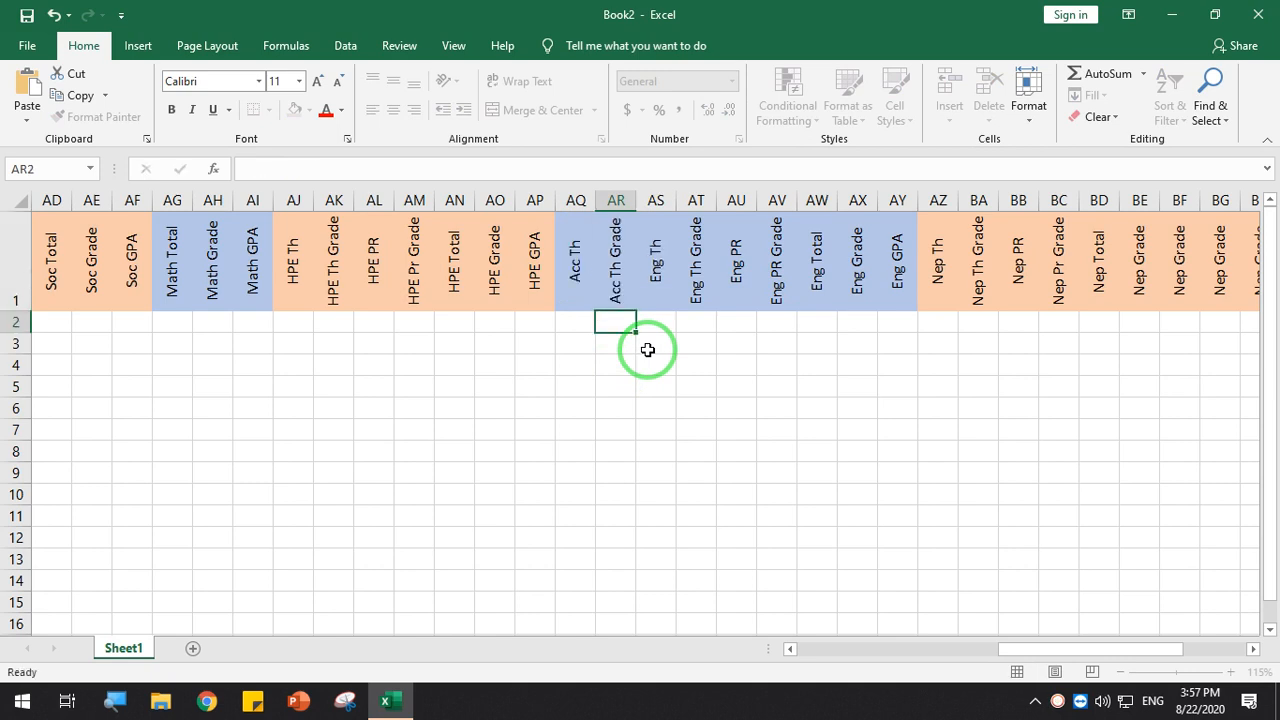
Replace Eng with Acc in cells AS1 and AT1 so the headings read Acc Th and Acc Th Grade
double_click(658, 278)
left_click(638, 259)
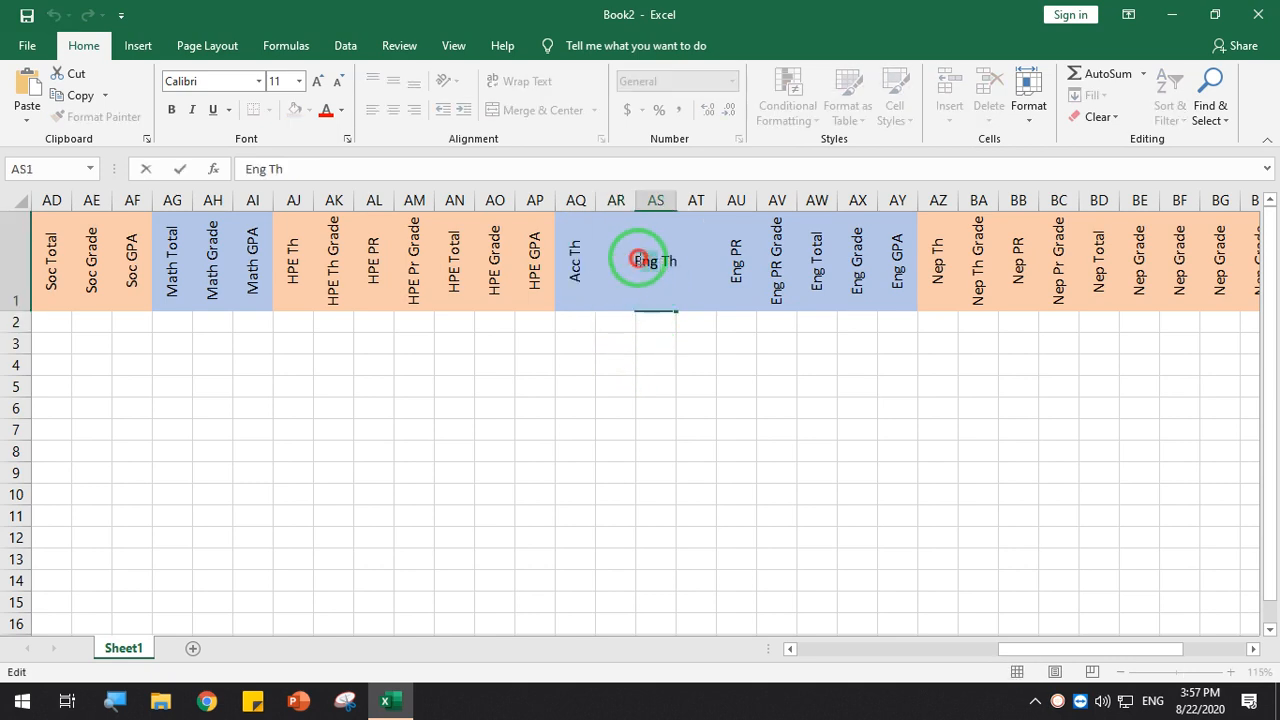
key("Return")
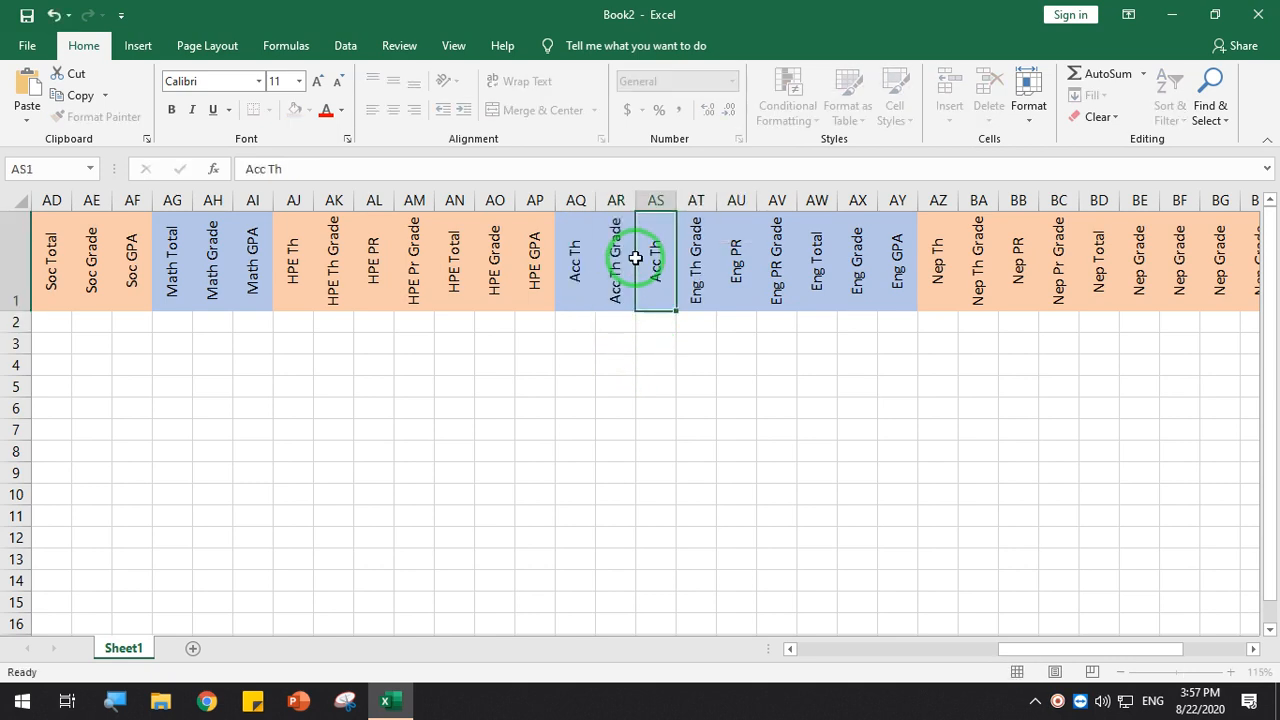
double_click(698, 275)
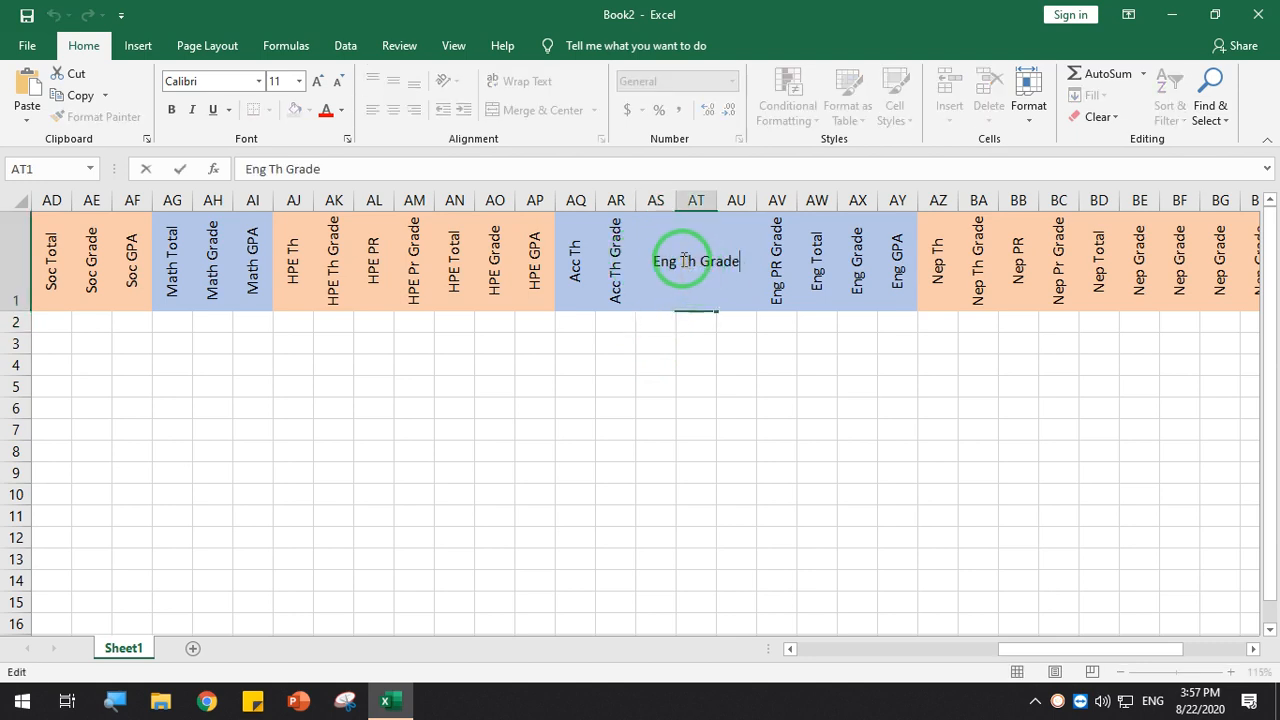
left_click_drag(677, 263, 627, 263)
type("Acc")
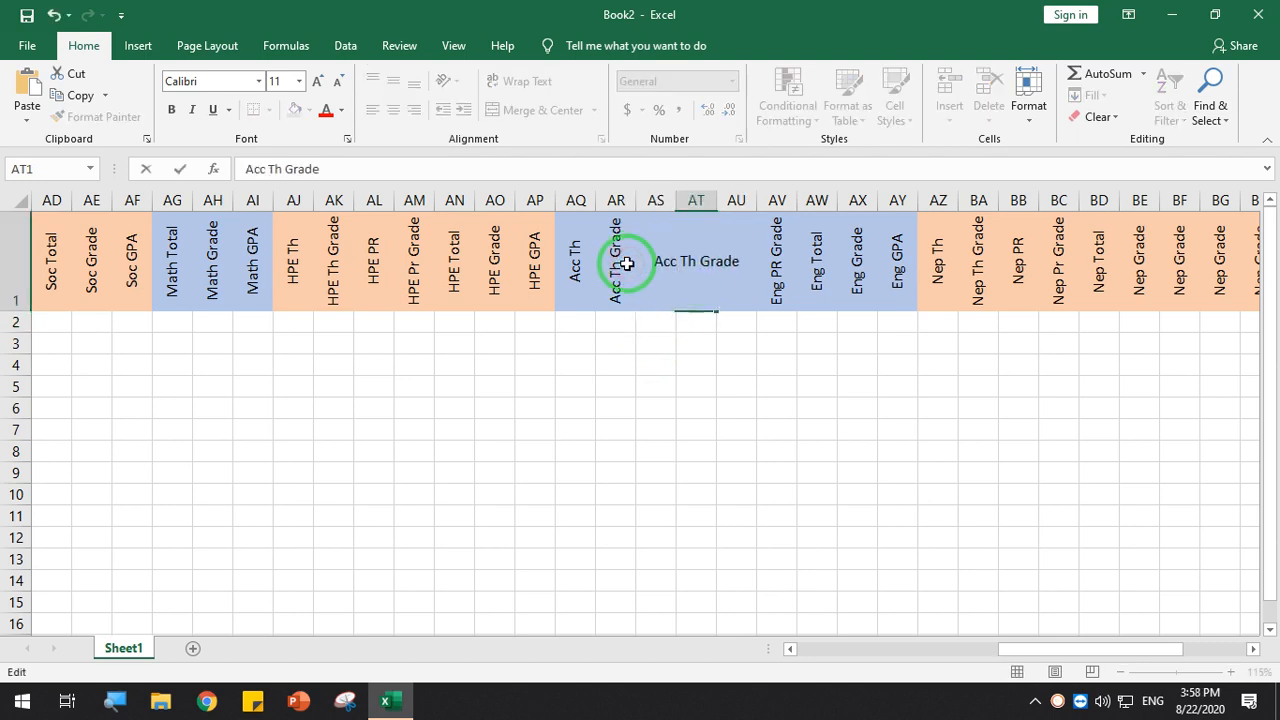
key("Tab")
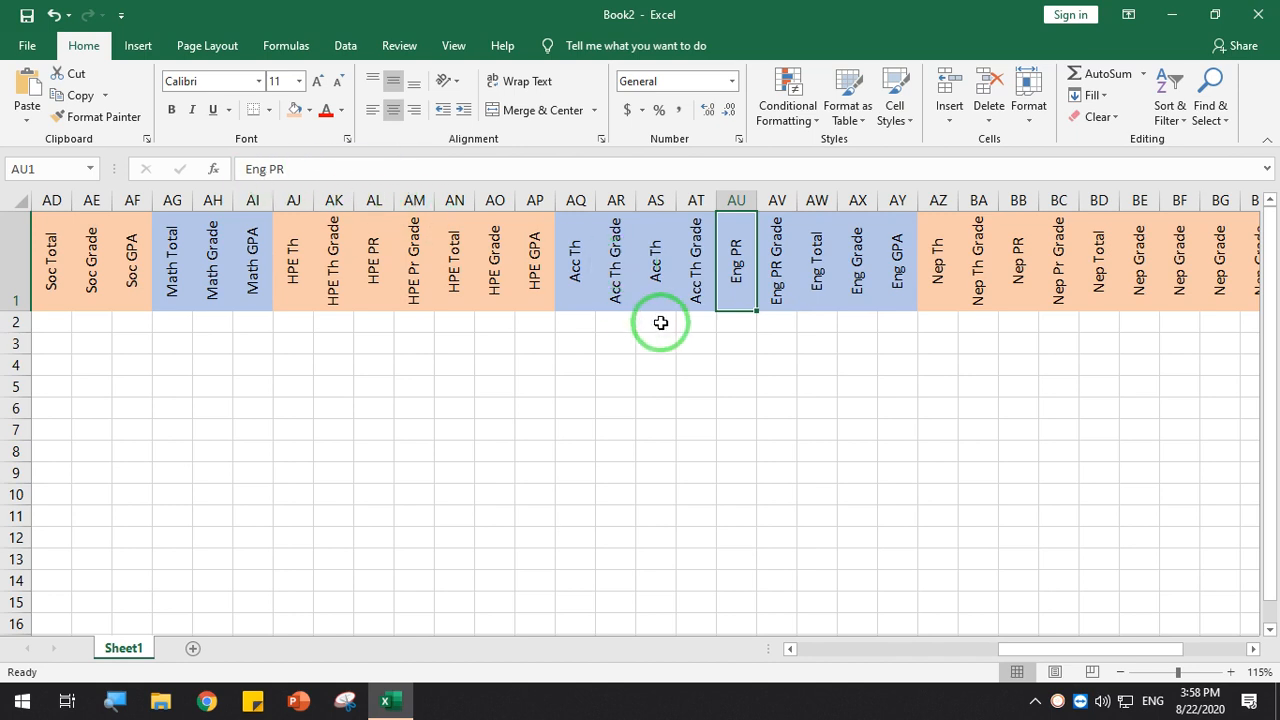
Replace Eng with Acc in cells AU1 and AV1 so the headings read Acc PR and Acc PR Grade
double_click(736, 262)
left_click_drag(740, 262, 715, 262)
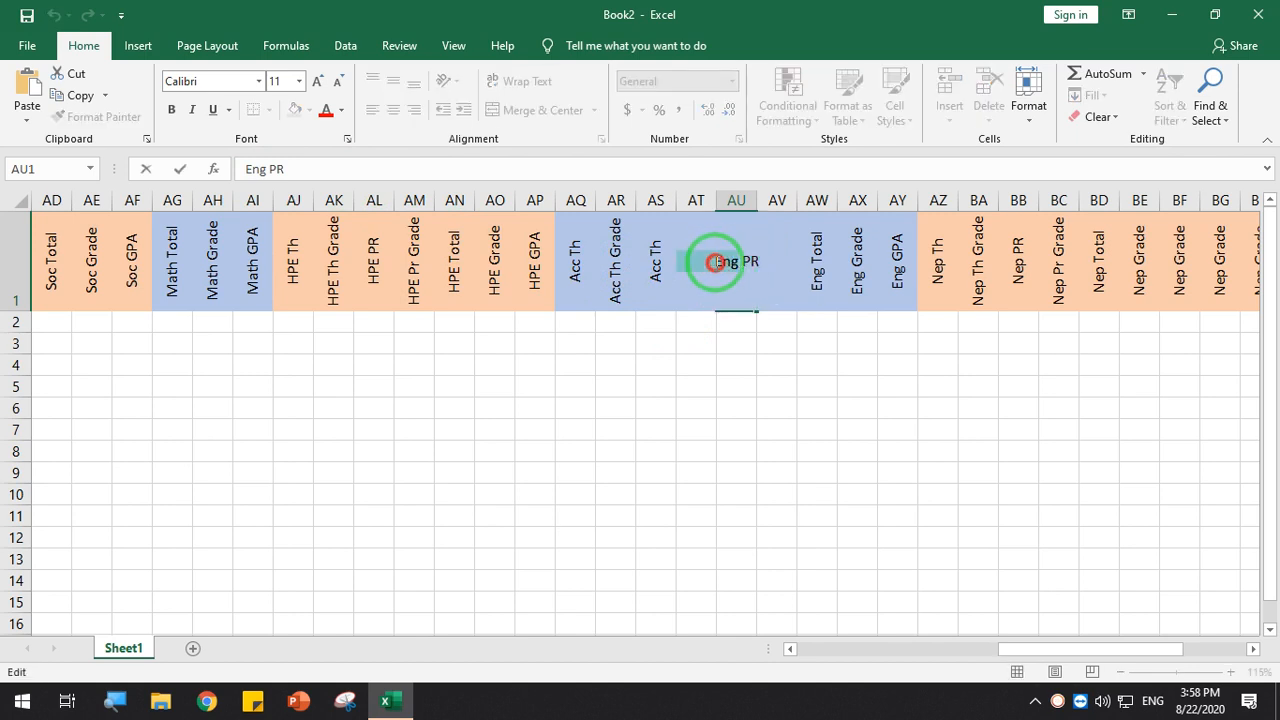
type("a")
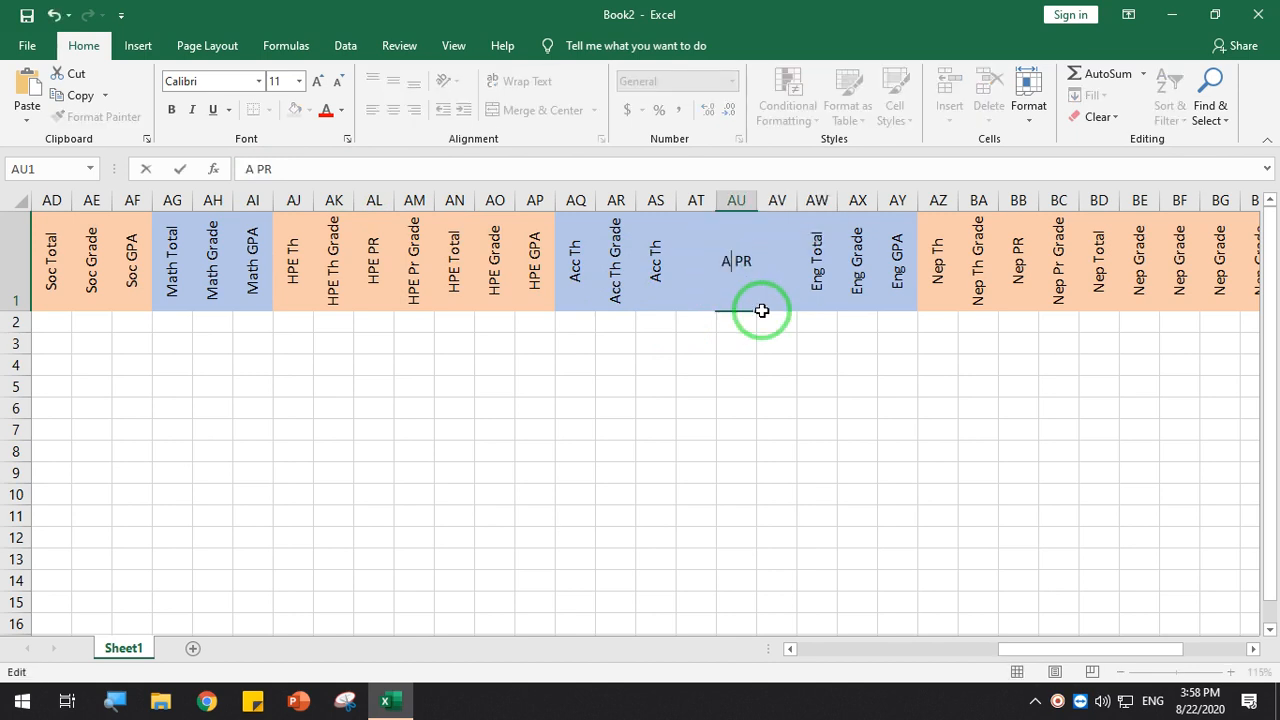
left_click(762, 309)
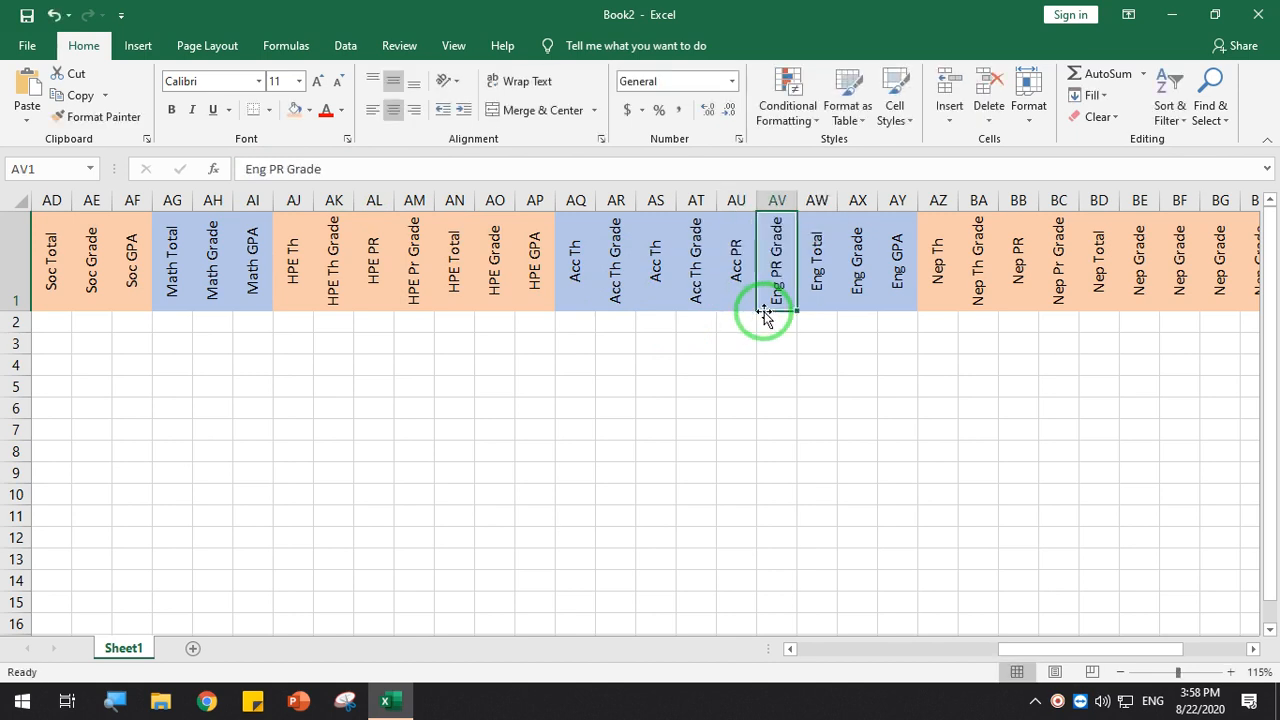
double_click(782, 299)
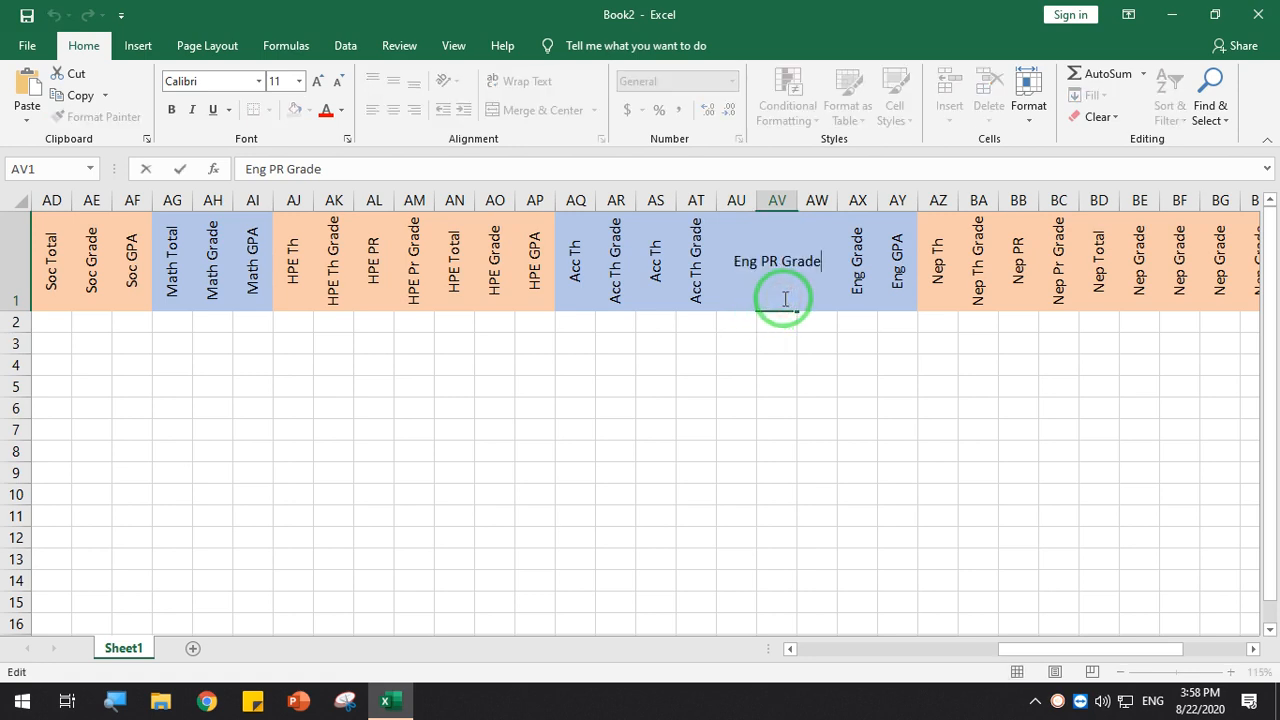
double_click(752, 263)
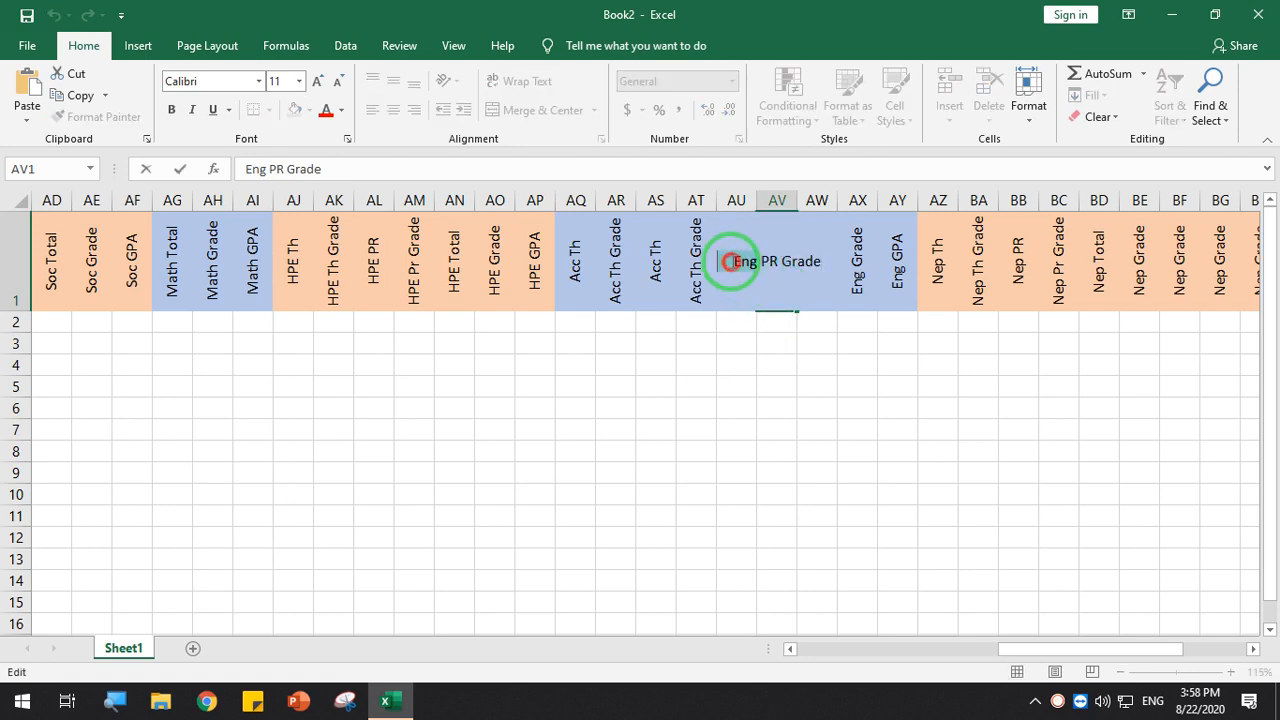
type("Acc")
left_click(894, 386)
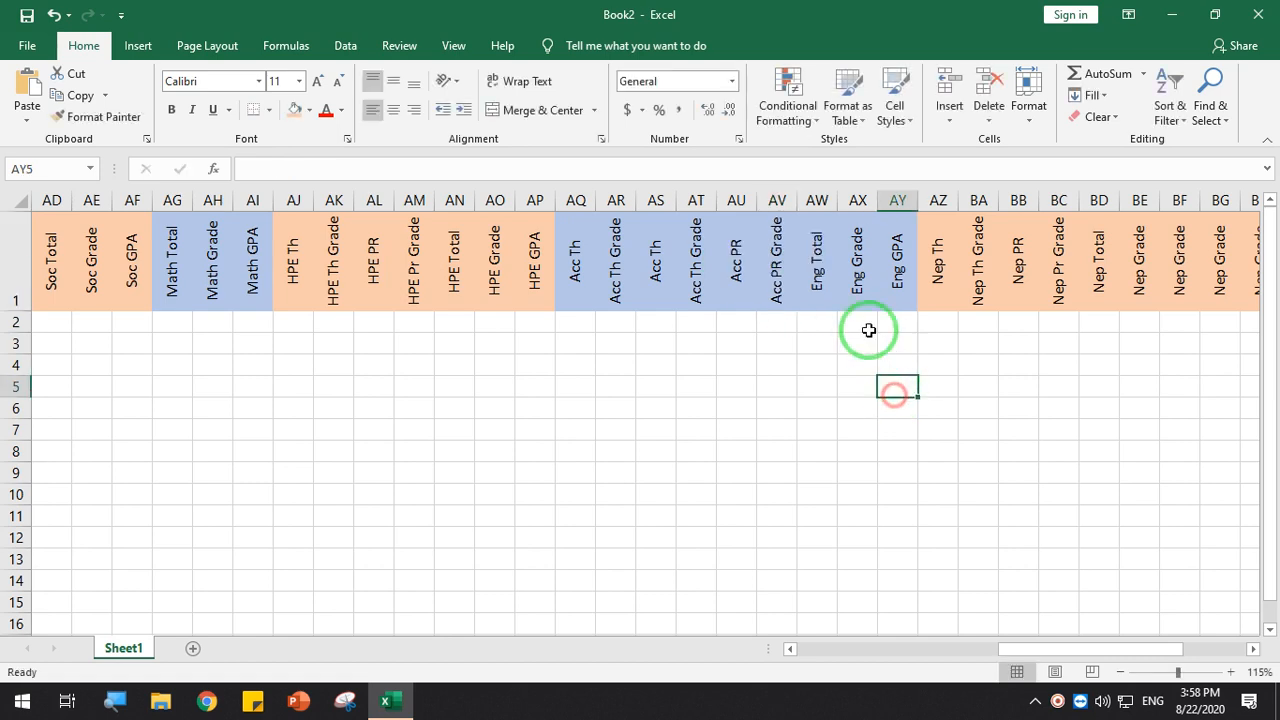
Replace Eng with Acc in cell AW1 so the heading reads Acc Total
double_click(818, 280)
double_click(800, 263)
left_click(782, 261)
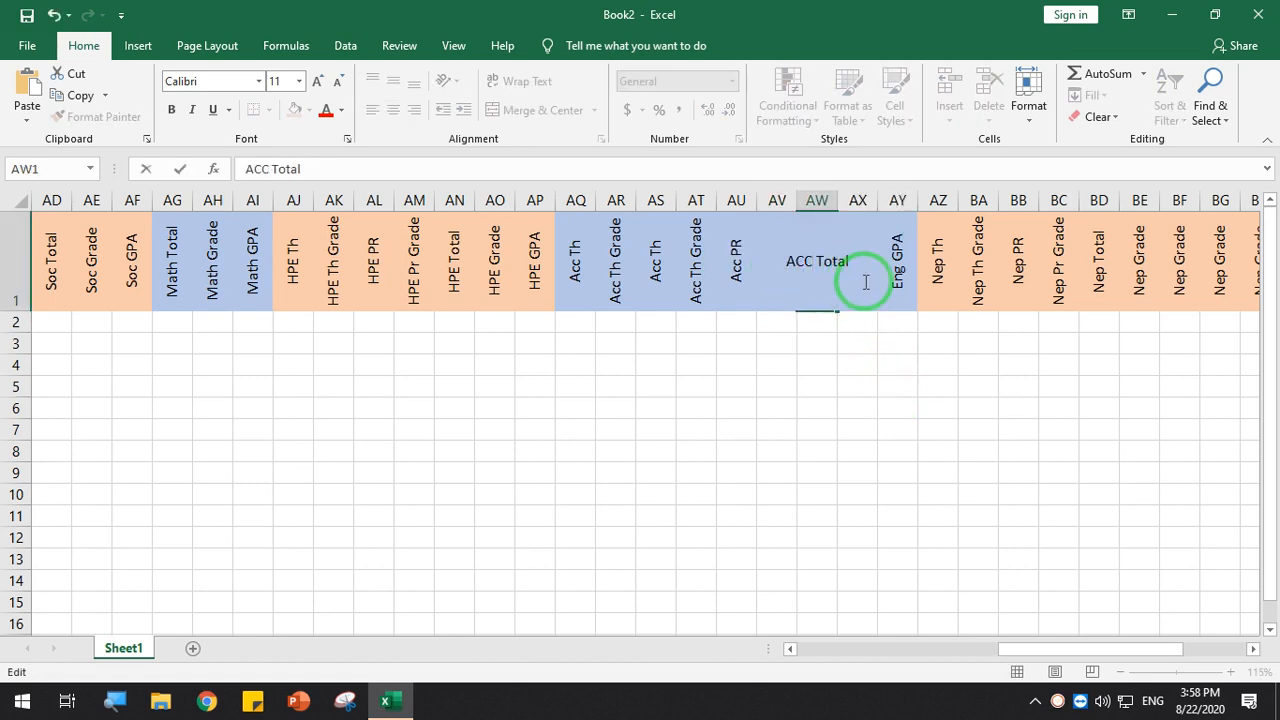
type("Acc")
left_click(872, 430)
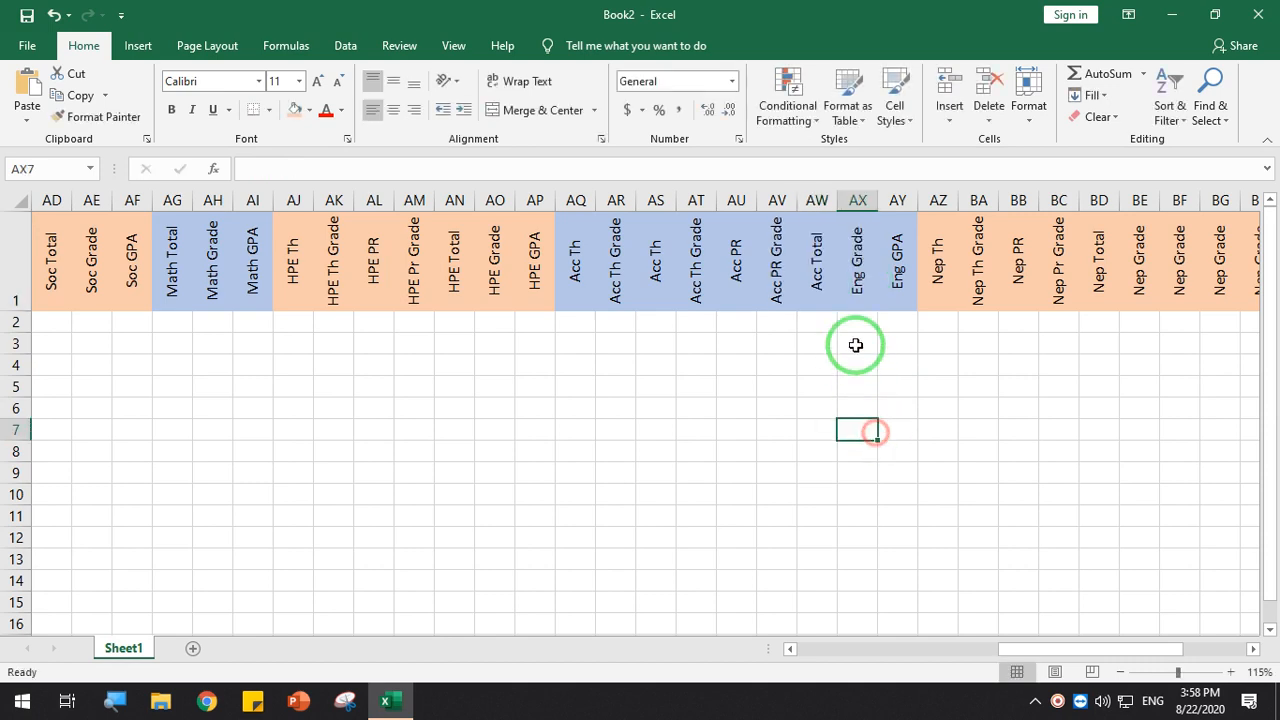
Replace Eng with Acc in cells AX1 and AY1 so the headings read Acc Grade and Acc GPA
double_click(857, 268)
double_click(830, 260)
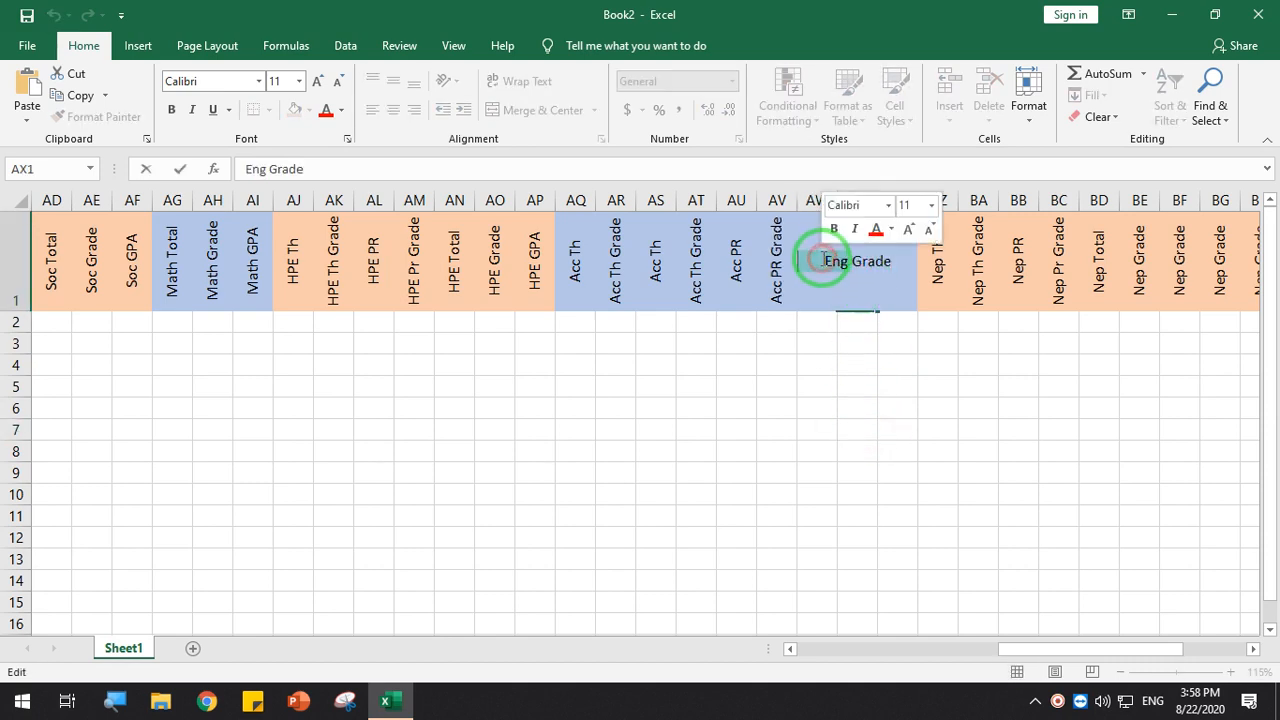
type("Acc")
left_click(892, 426)
double_click(901, 277)
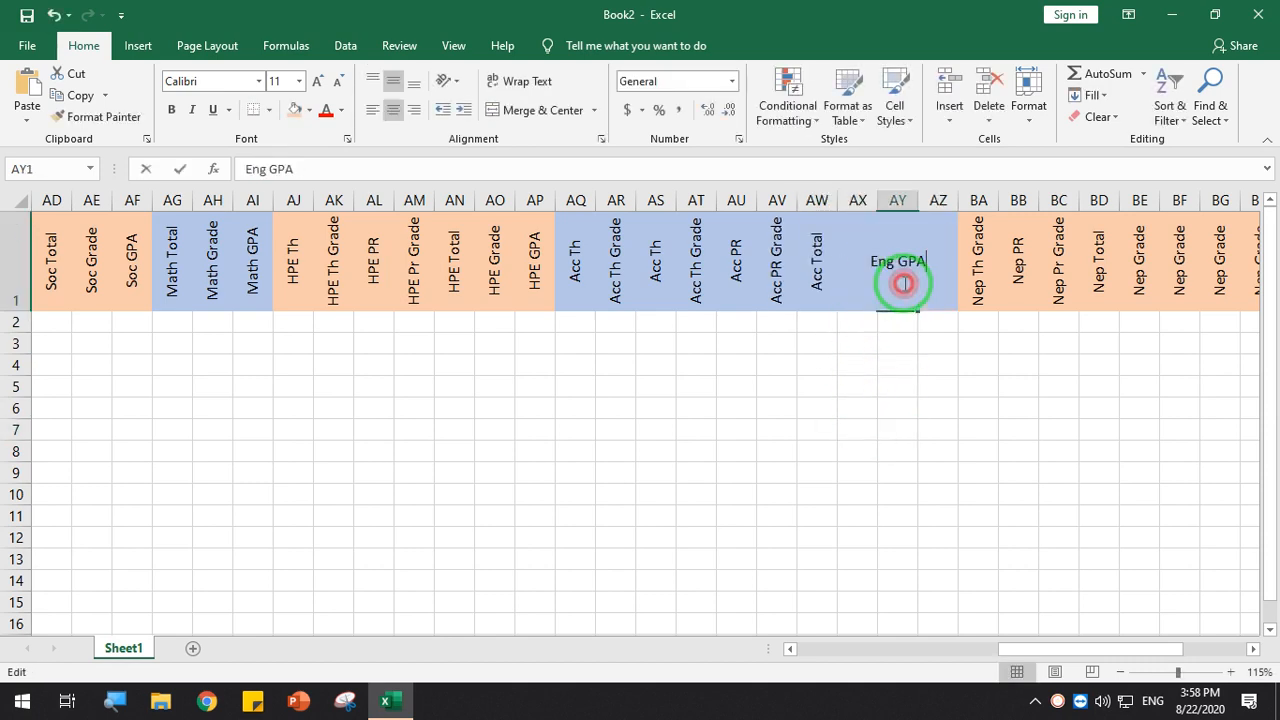
double_click(873, 265)
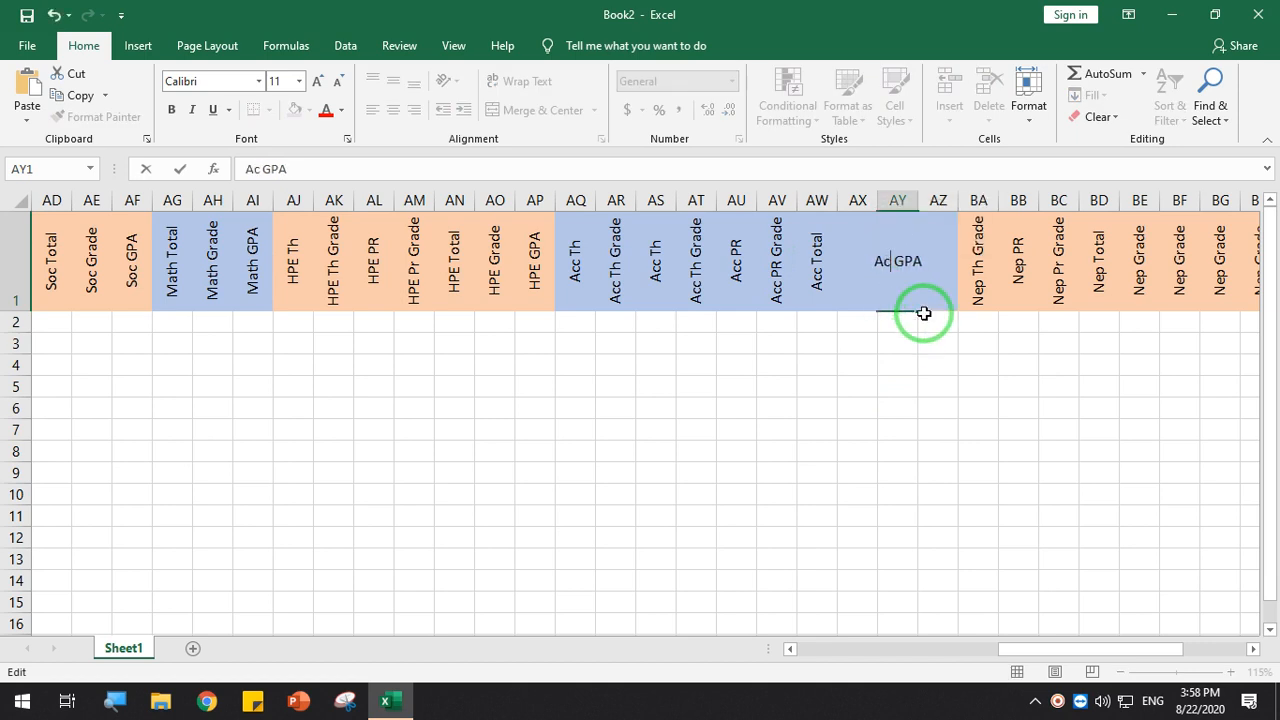
left_click(1017, 495)
Delete the Nep Th, Nep Th Grade, Nep PR and Nep Pr Grade columns that follow the Acc GPA column
left_click(960, 283)
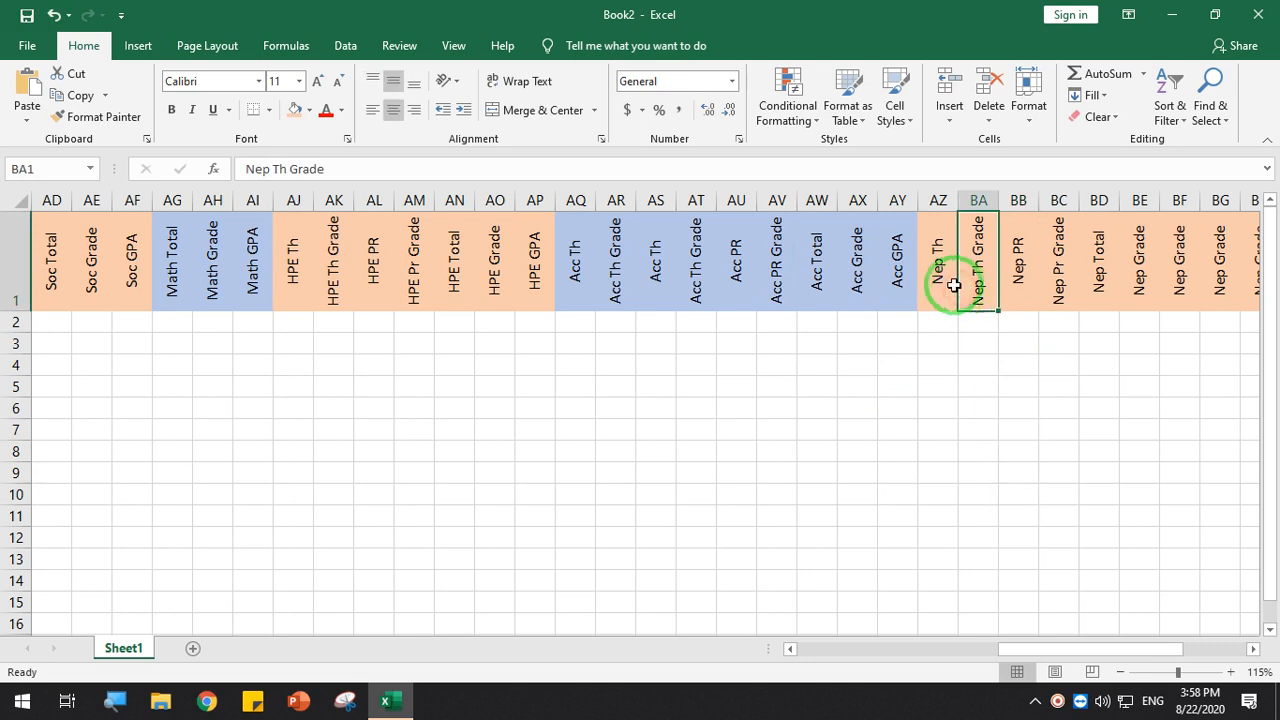
left_click(944, 276)
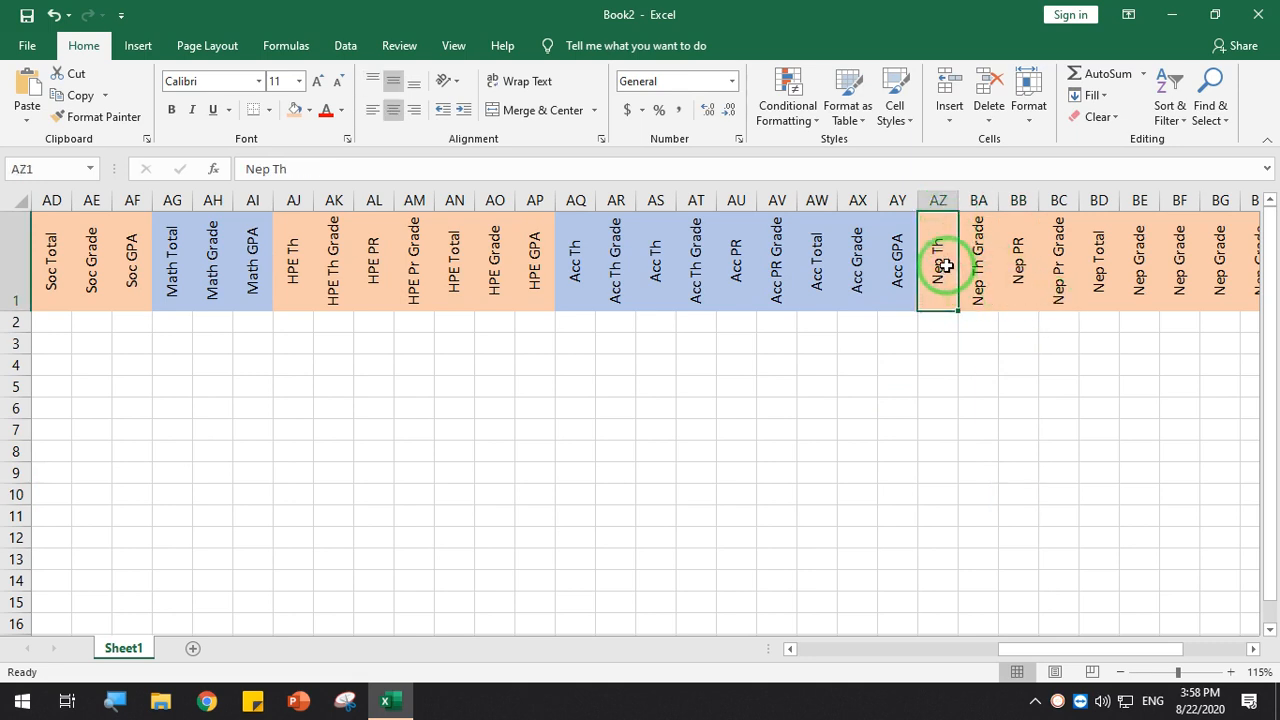
mouse_move(944, 200)
left_mouse_down()
mouse_move(980, 206)
mouse_move(945, 199)
left_mouse_up()
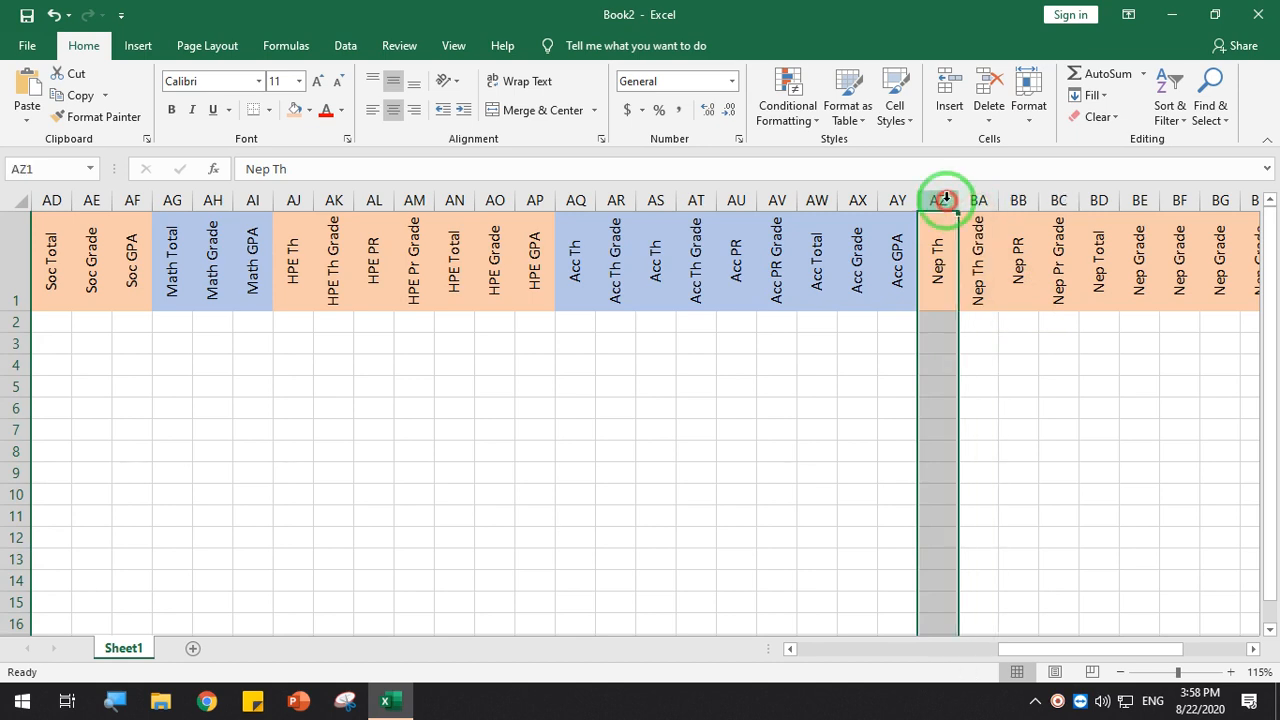
right_click(945, 199)
left_click(988, 348)
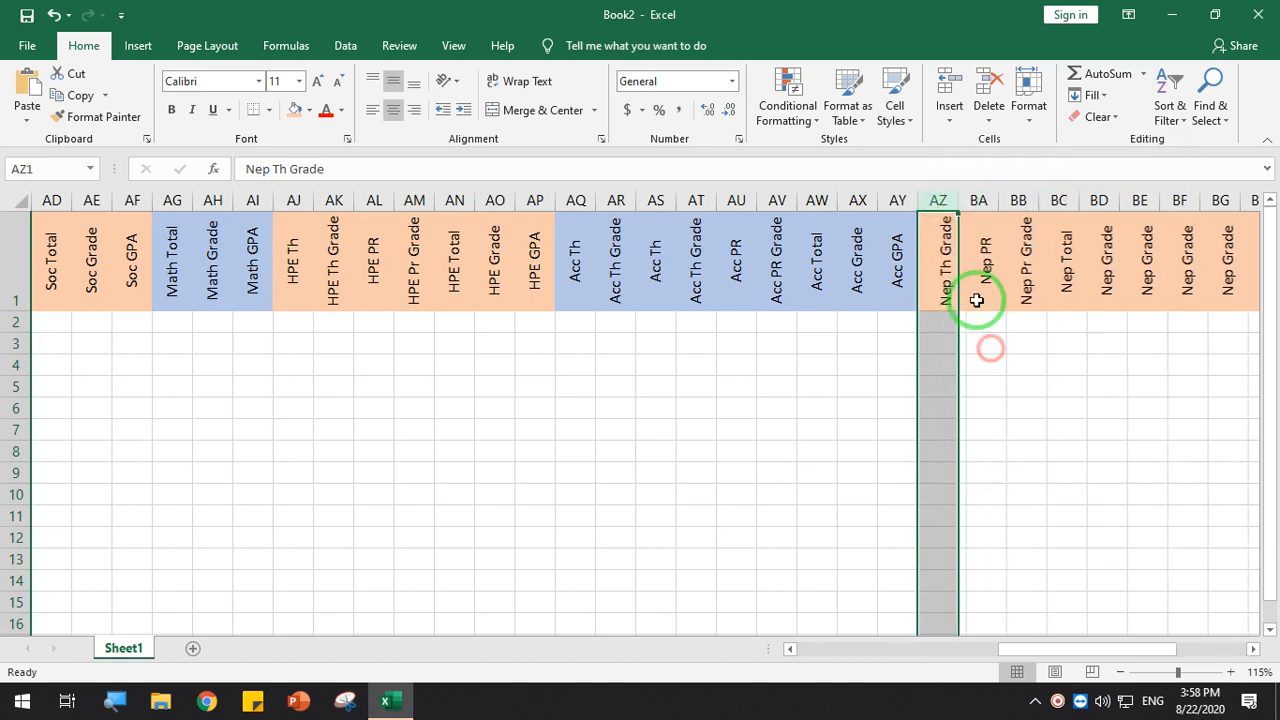
right_click(933, 200)
left_click(955, 348)
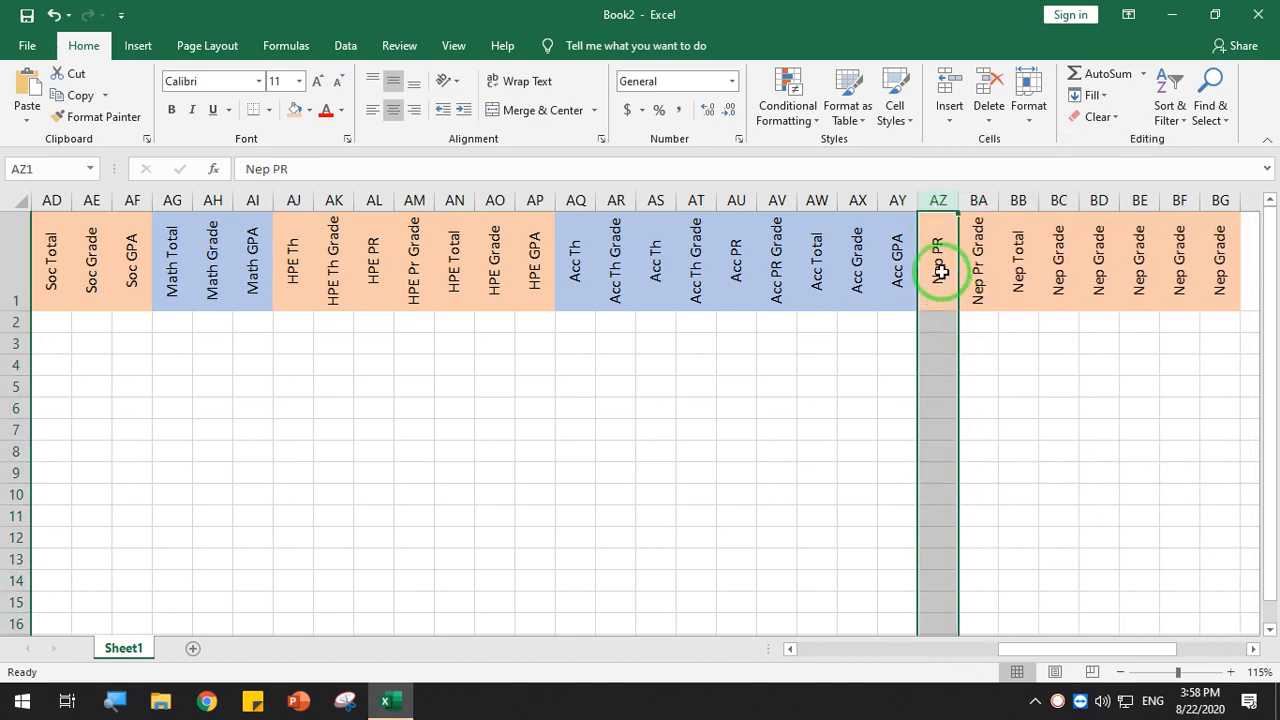
right_click(940, 200)
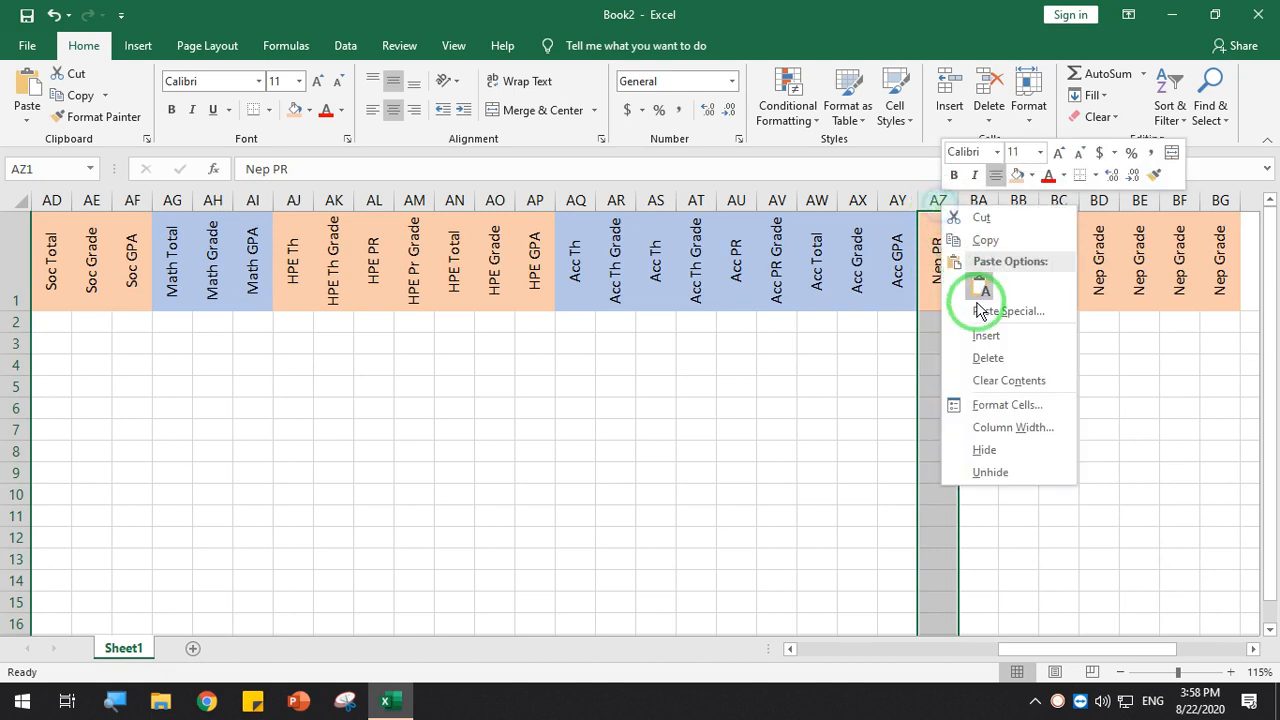
left_click(970, 348)
right_click(936, 203)
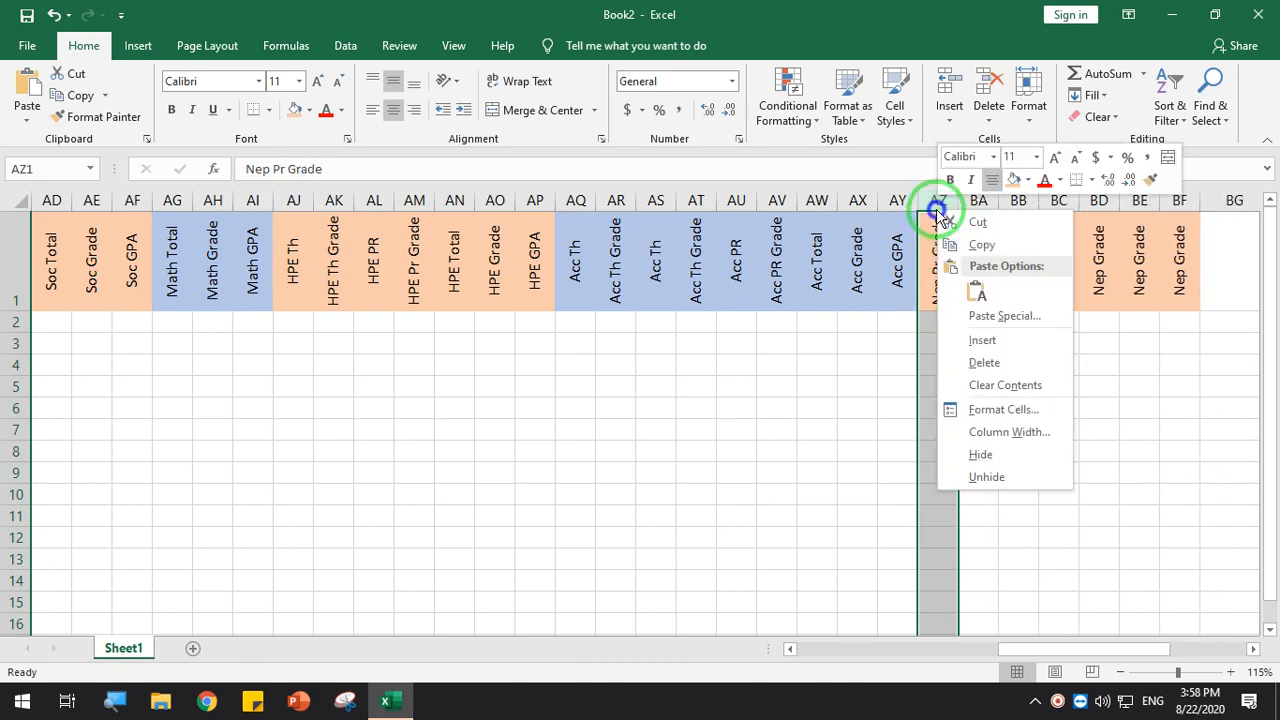
left_click(975, 352)
Replace Nep with Opt Math in cell AZ1 so the heading reads Opt Math Total
double_click(944, 283)
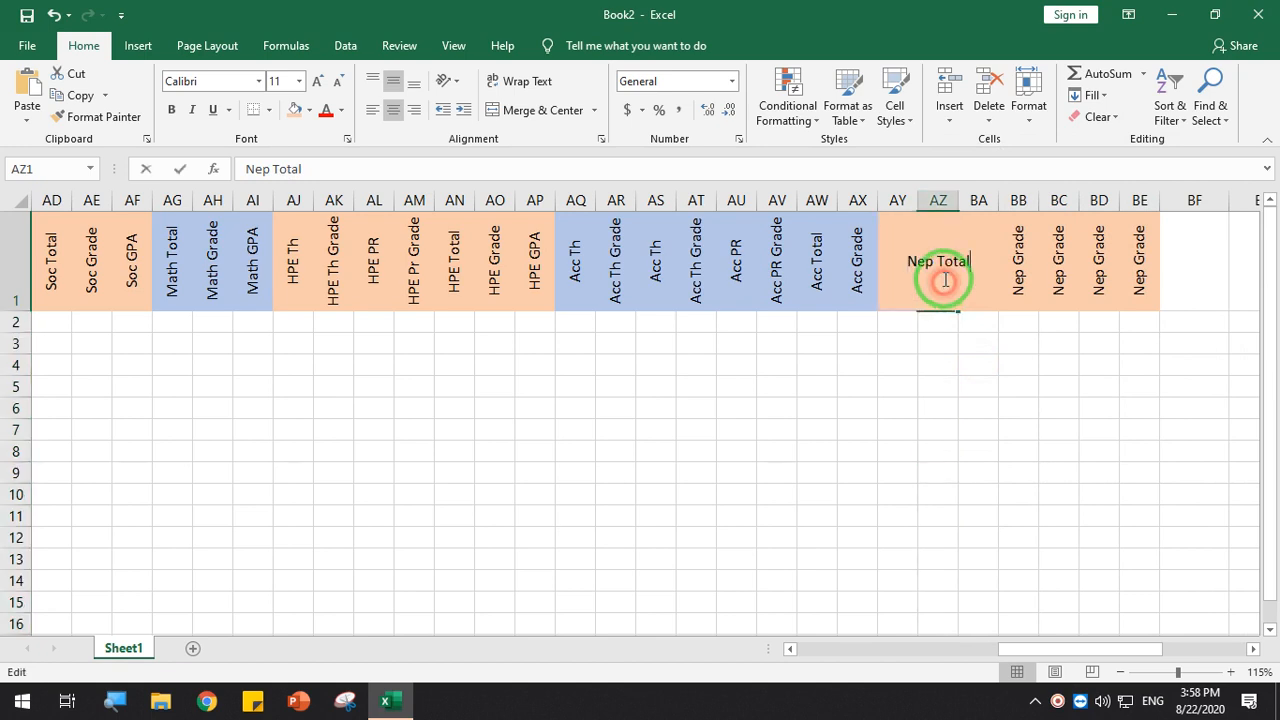
left_click_drag(937, 262, 895, 262)
type("Opt")
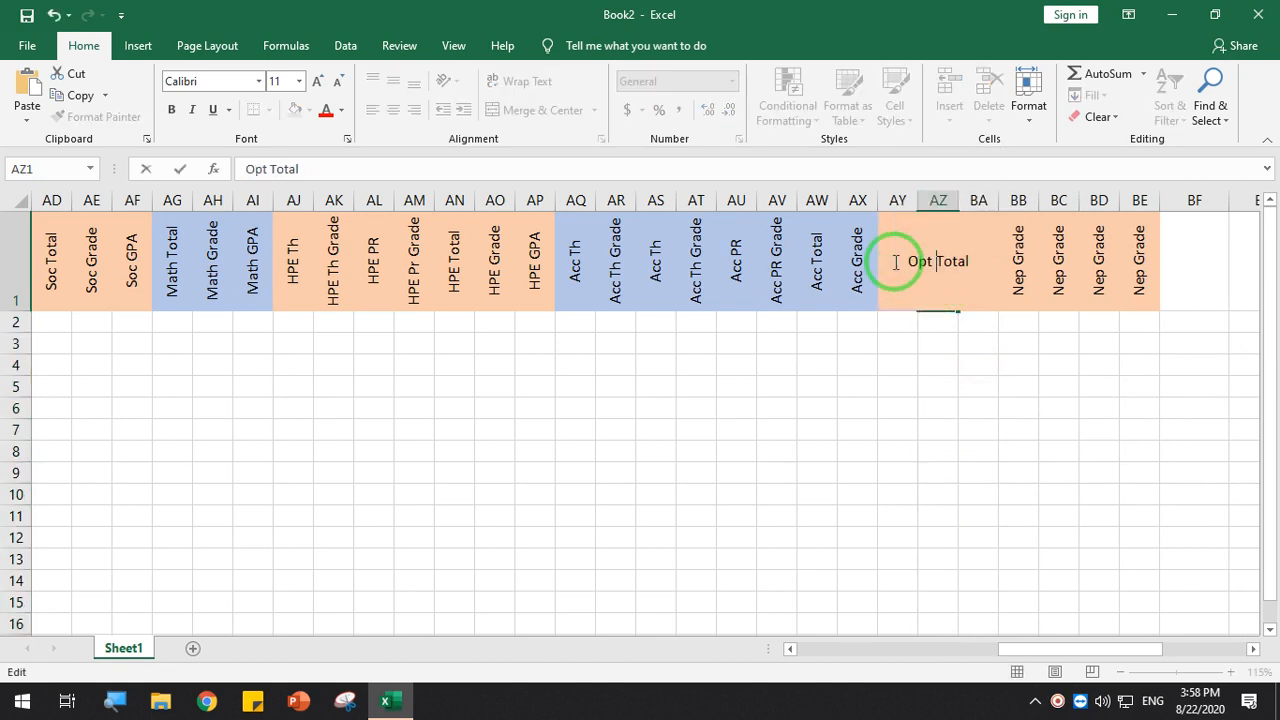
type(" Math")
key("Return")
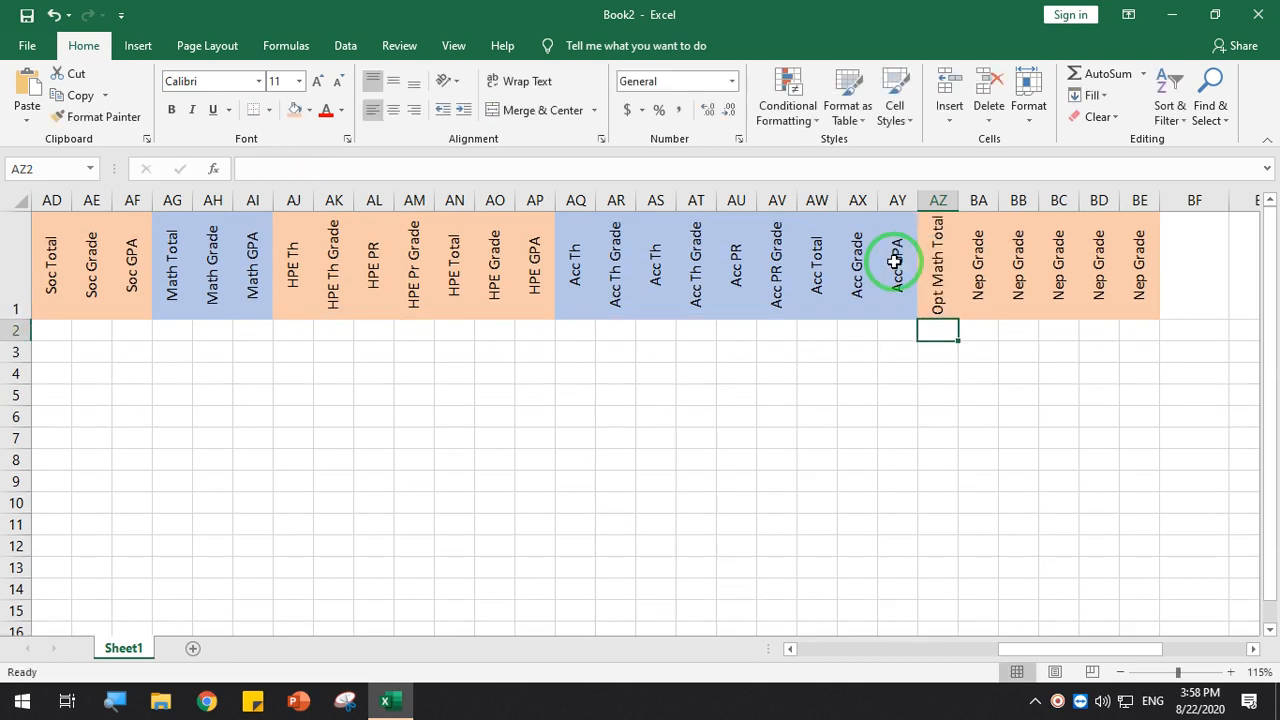
Change the headings in cells BA1 and BB1 to Opt maths Grade and Opt maths Gpa
double_click(986, 277)
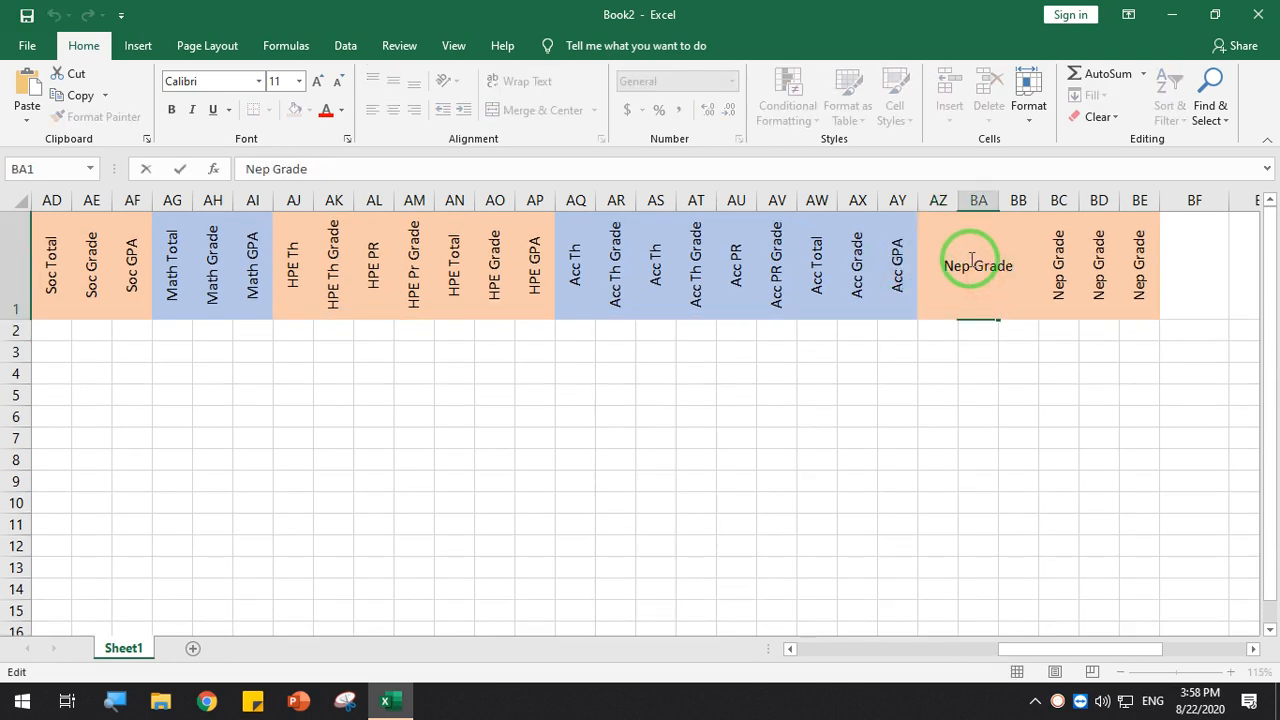
left_click_drag(940, 265, 942, 265)
type("O")
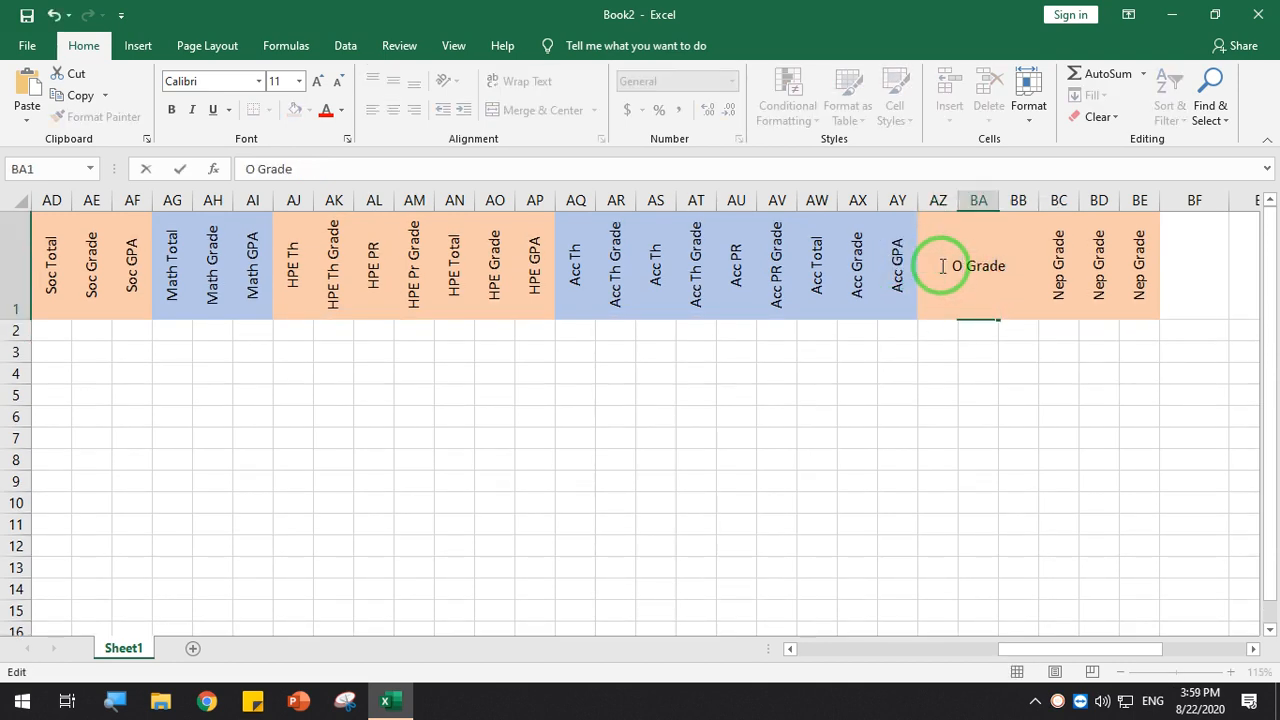
type("pt maths G")
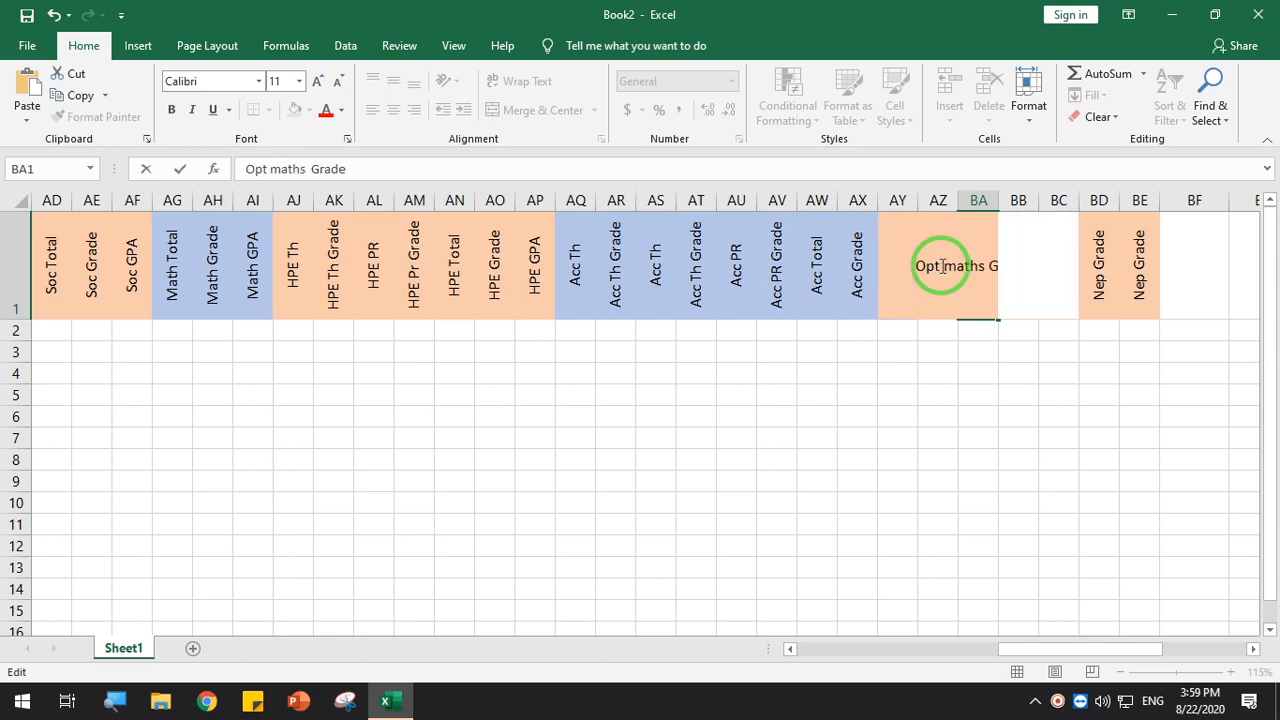
key("Return")
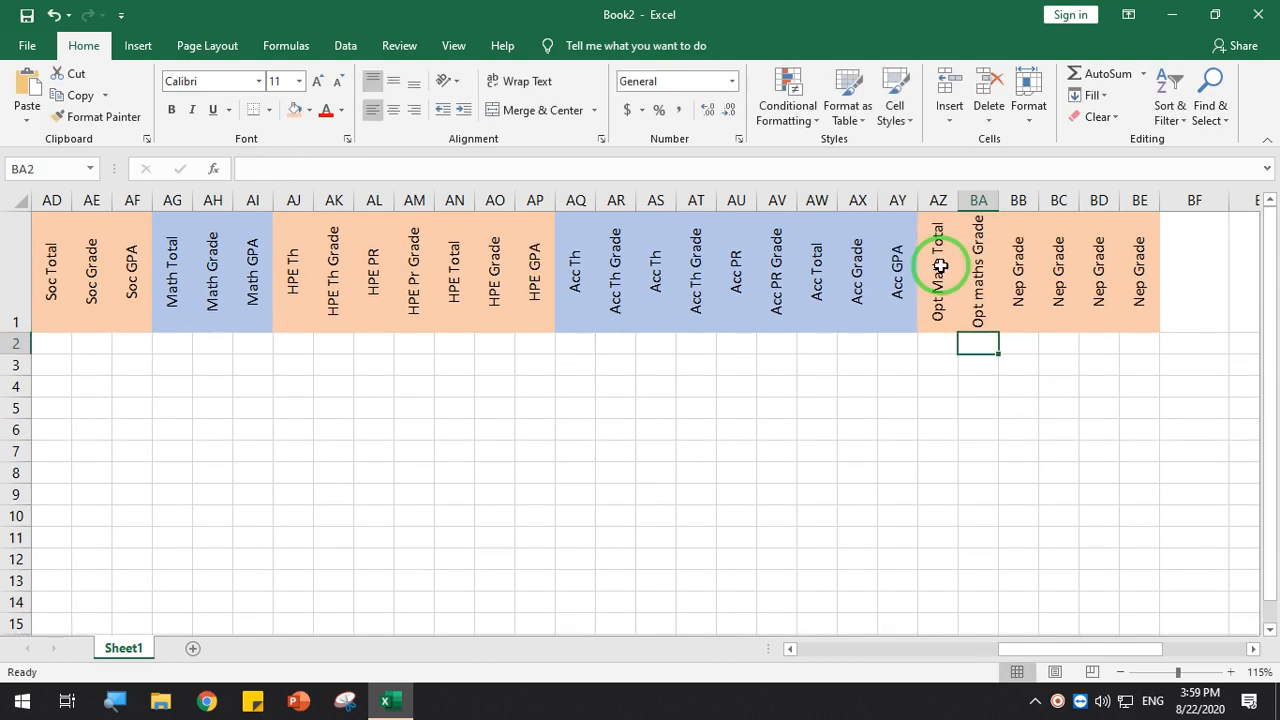
double_click(1020, 280)
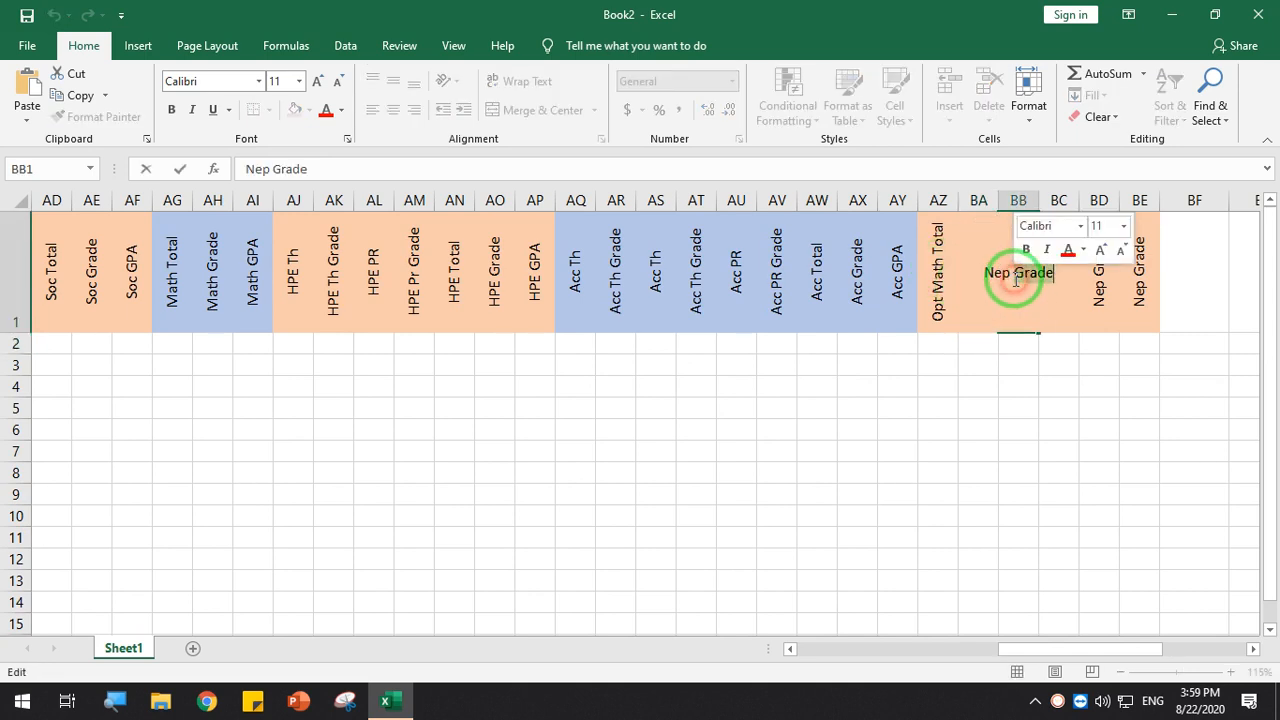
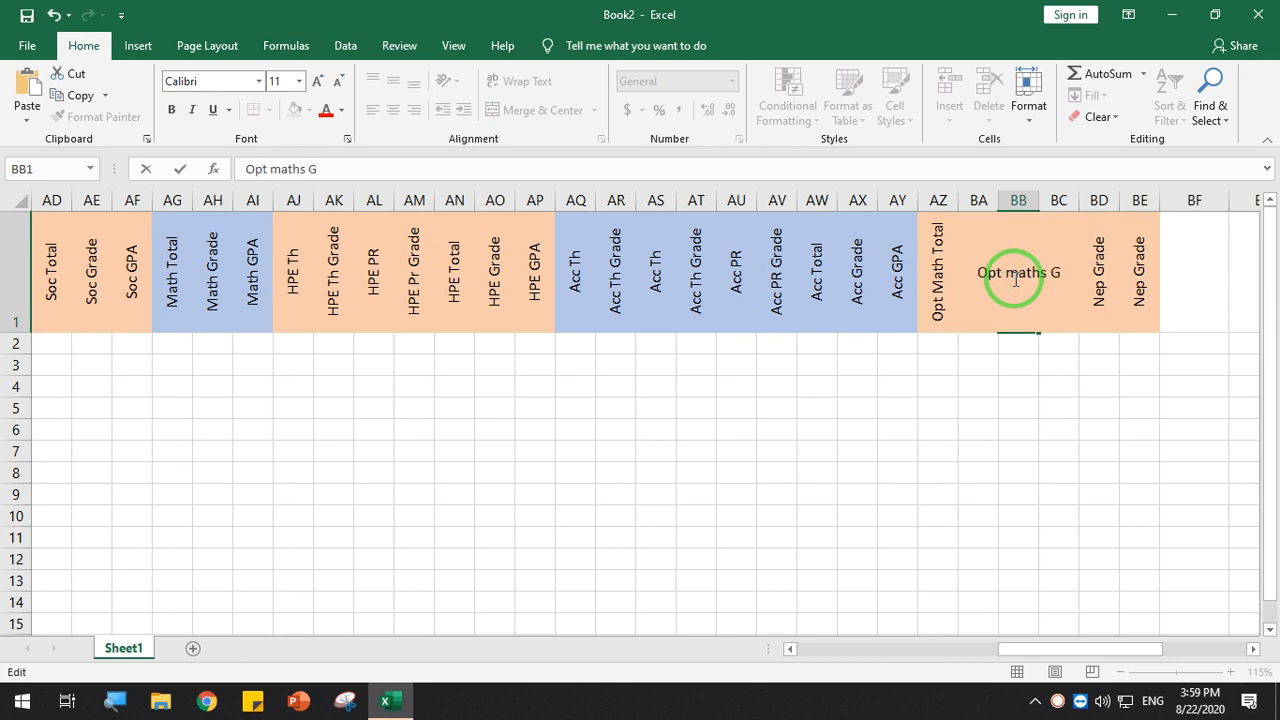
key("Return")
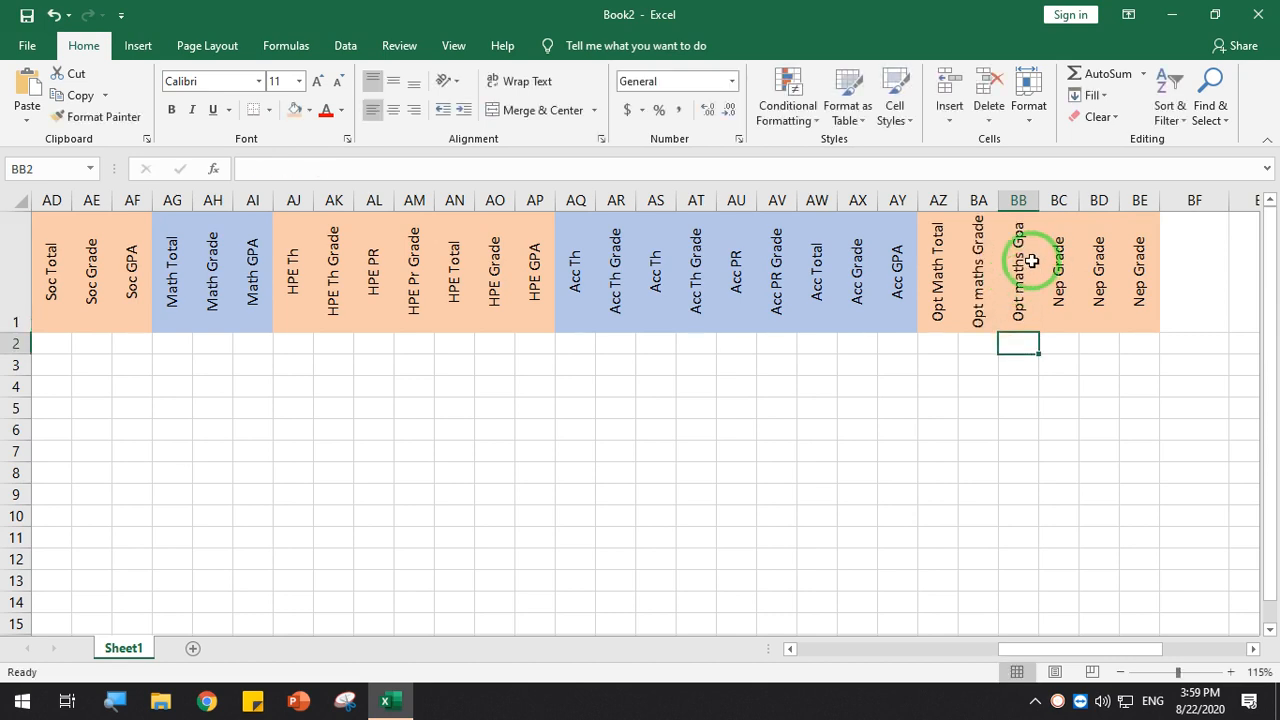
Delete the three surplus Nep Grade columns after the Opt maths Gpa column
right_click(1056, 200)
left_click(1101, 350)
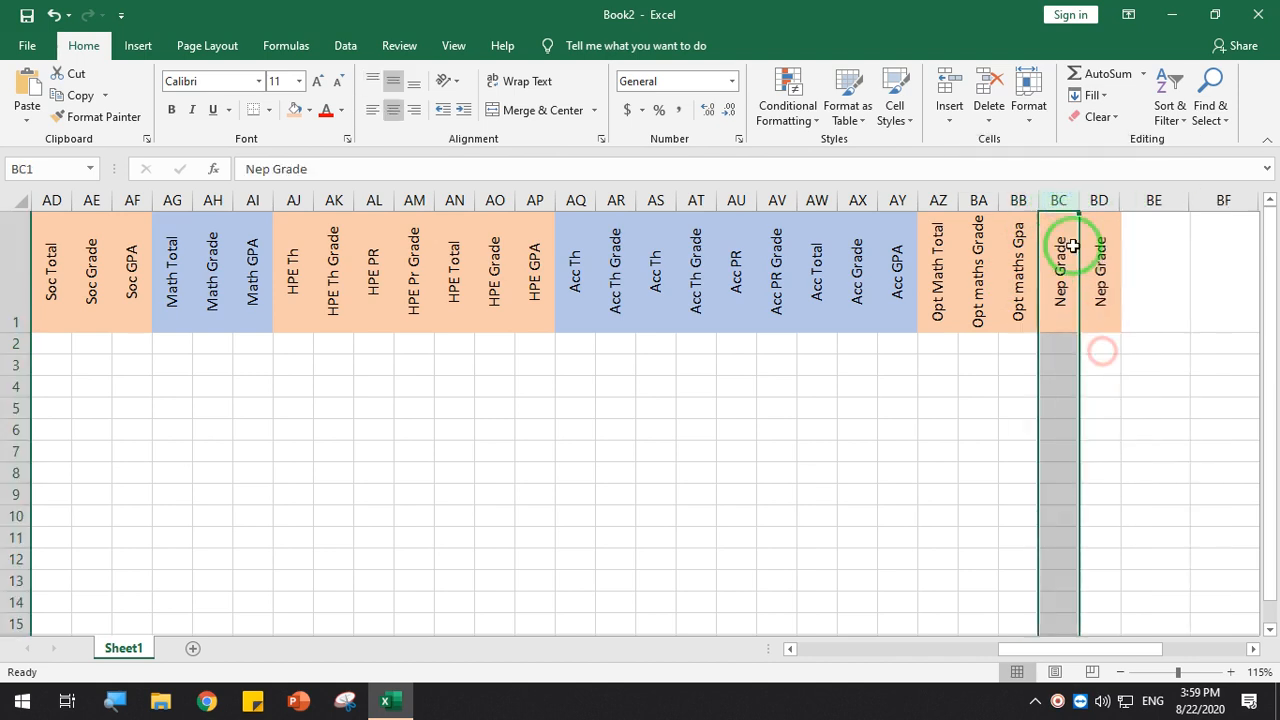
right_click(1060, 199)
left_click(1103, 348)
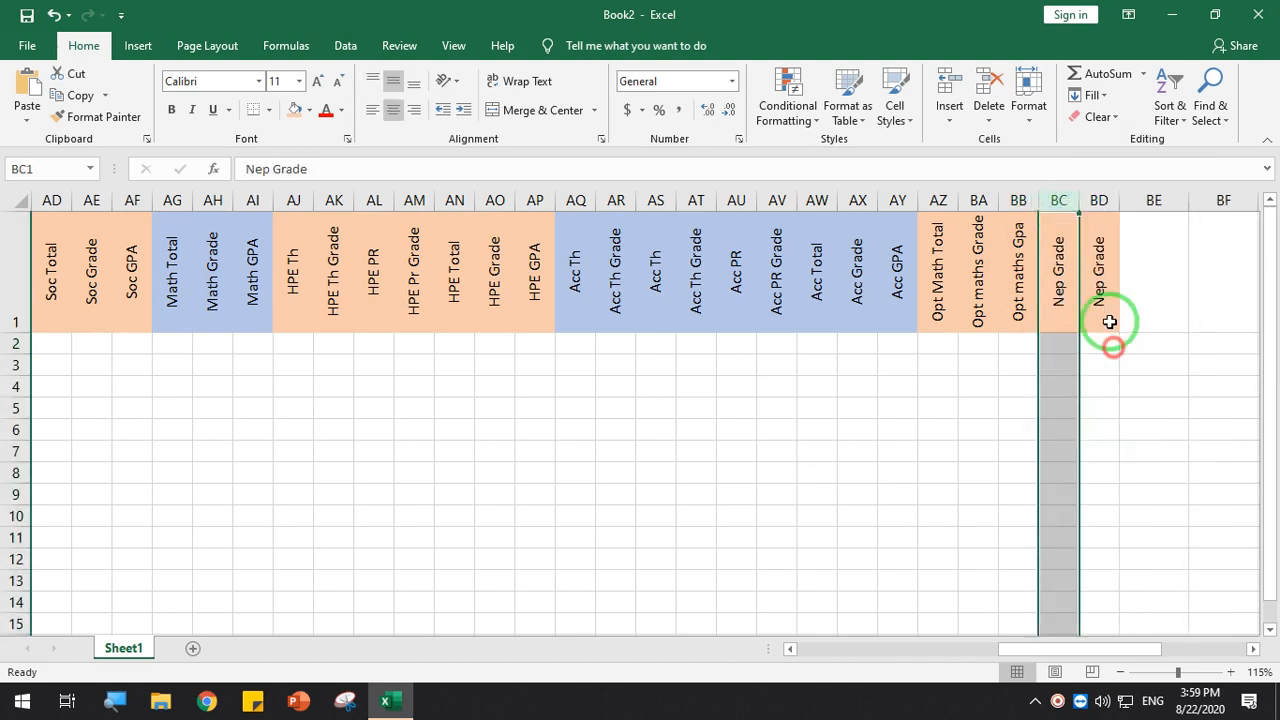
right_click(1063, 200)
left_click(1112, 351)
left_click(1013, 337)
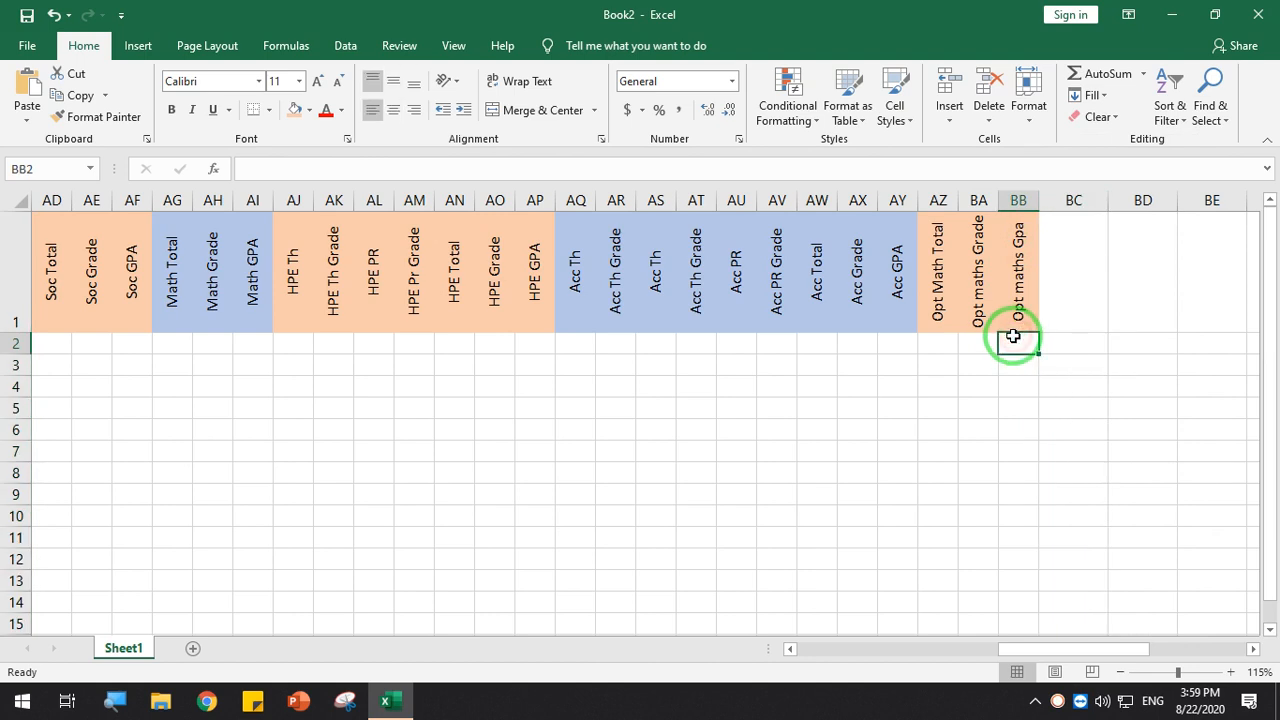
Start saving the workbook, check the Result folder on the desktop as its destination, and return to Excel
key("ctrl+s")
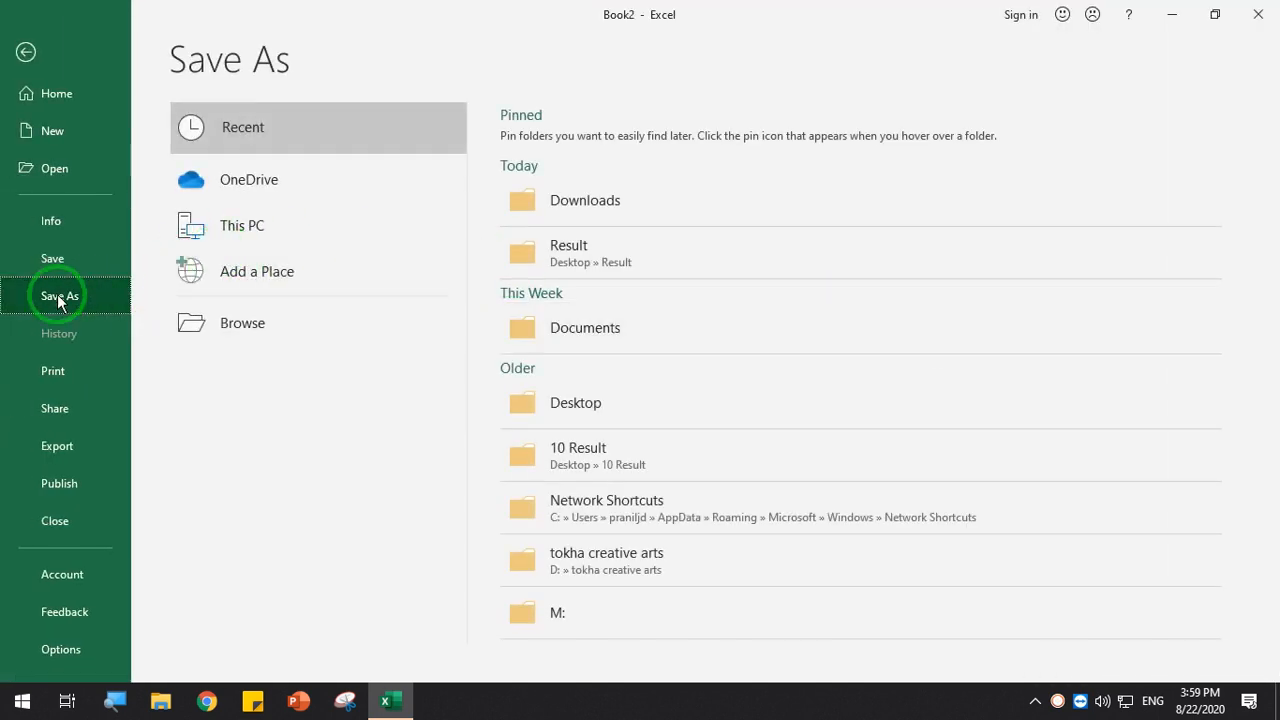
left_click(1172, 14)
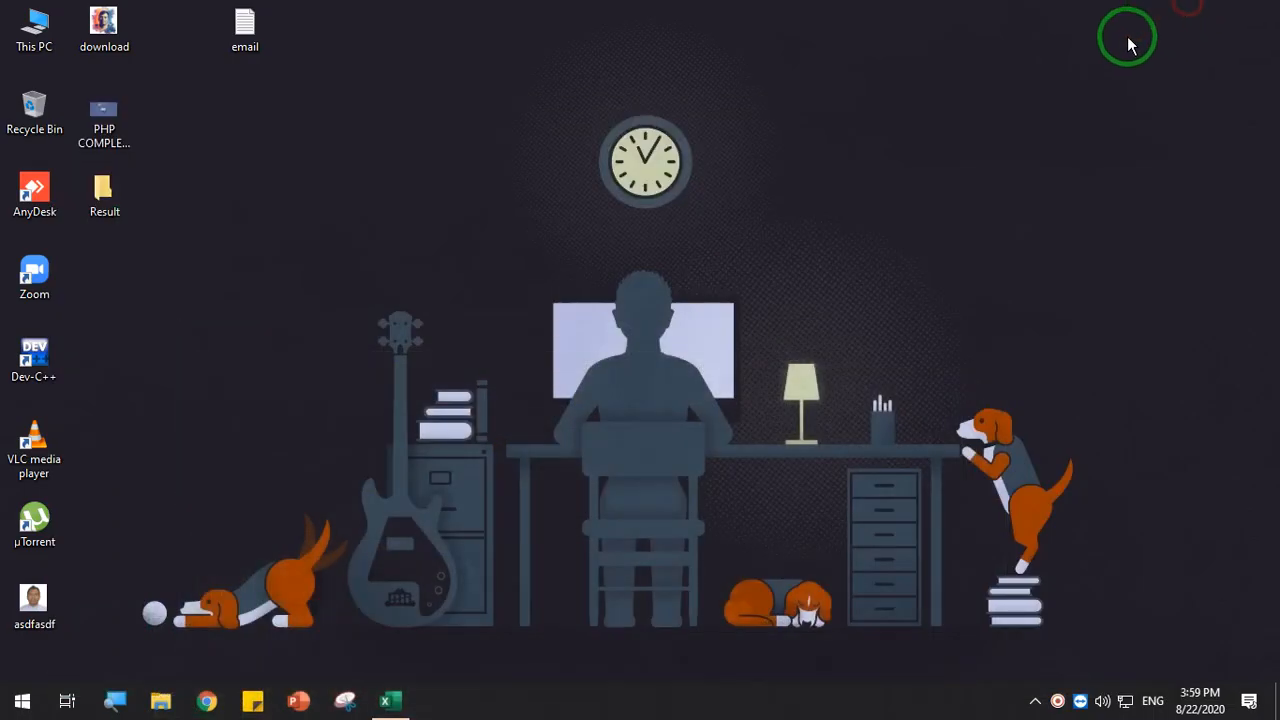
double_click(104, 192)
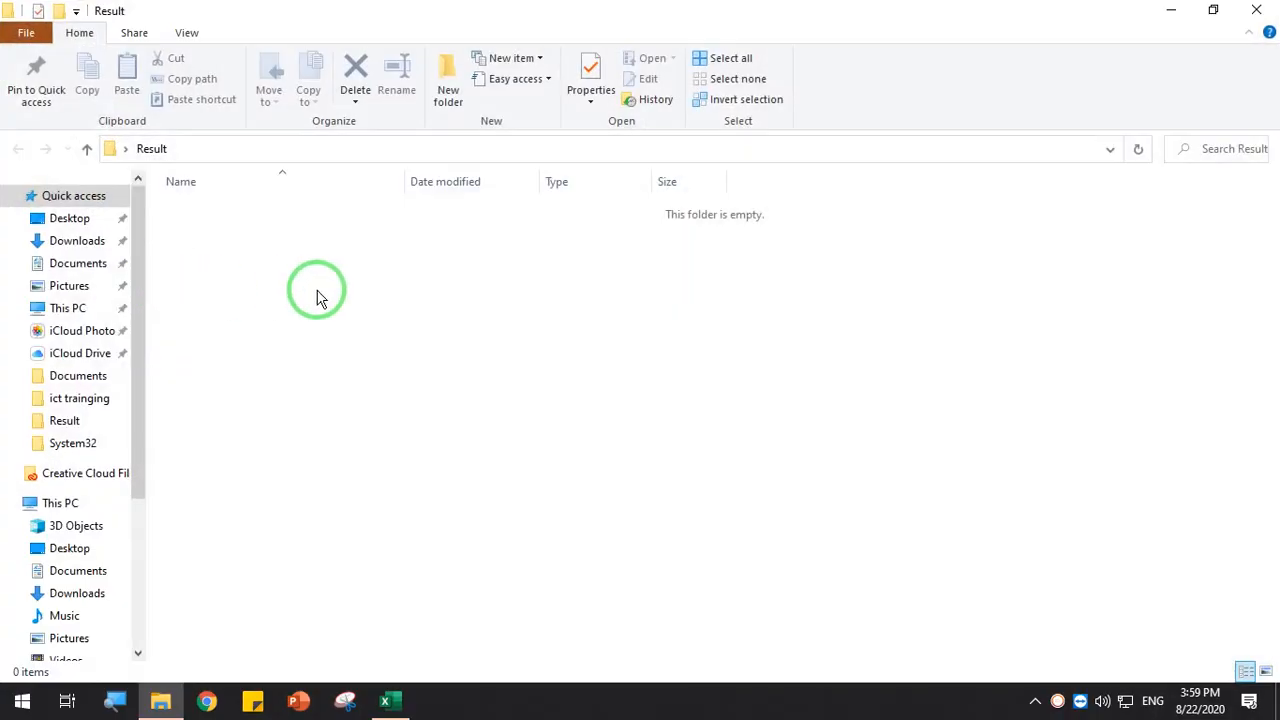
left_click(1256, 10)
left_click(385, 701)
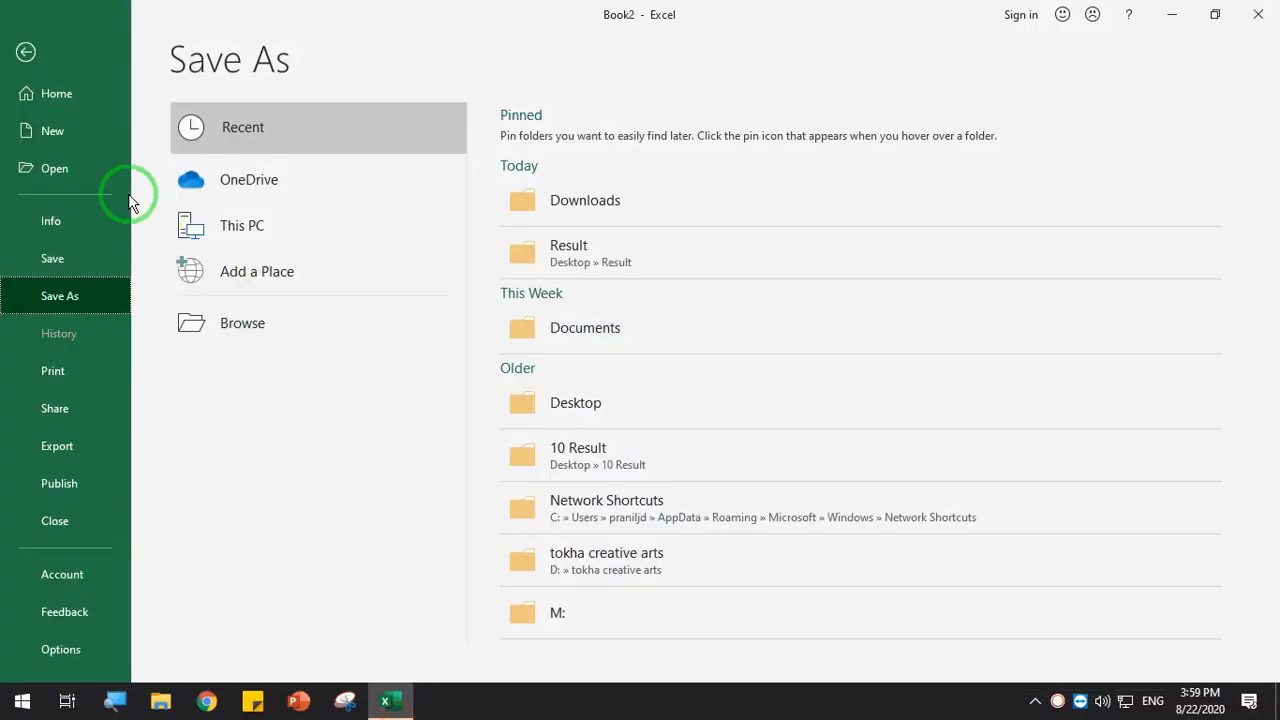
Save the workbook under the name Result in the Result folder on the Desktop
left_click(234, 323)
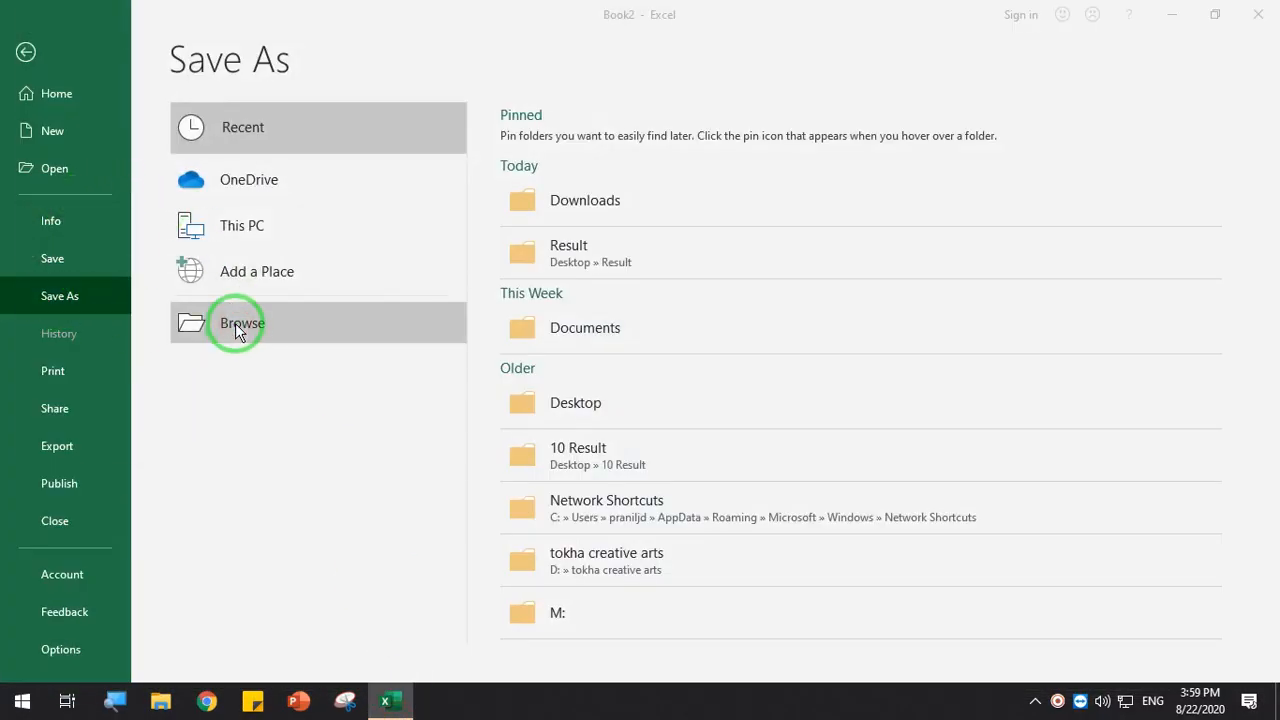
scroll(149, 200, "up", 1)
mouse_move(149, 200)
left_mouse_down()
mouse_move(154, 251)
mouse_move(143, 176)
left_mouse_up()
left_click(103, 287)
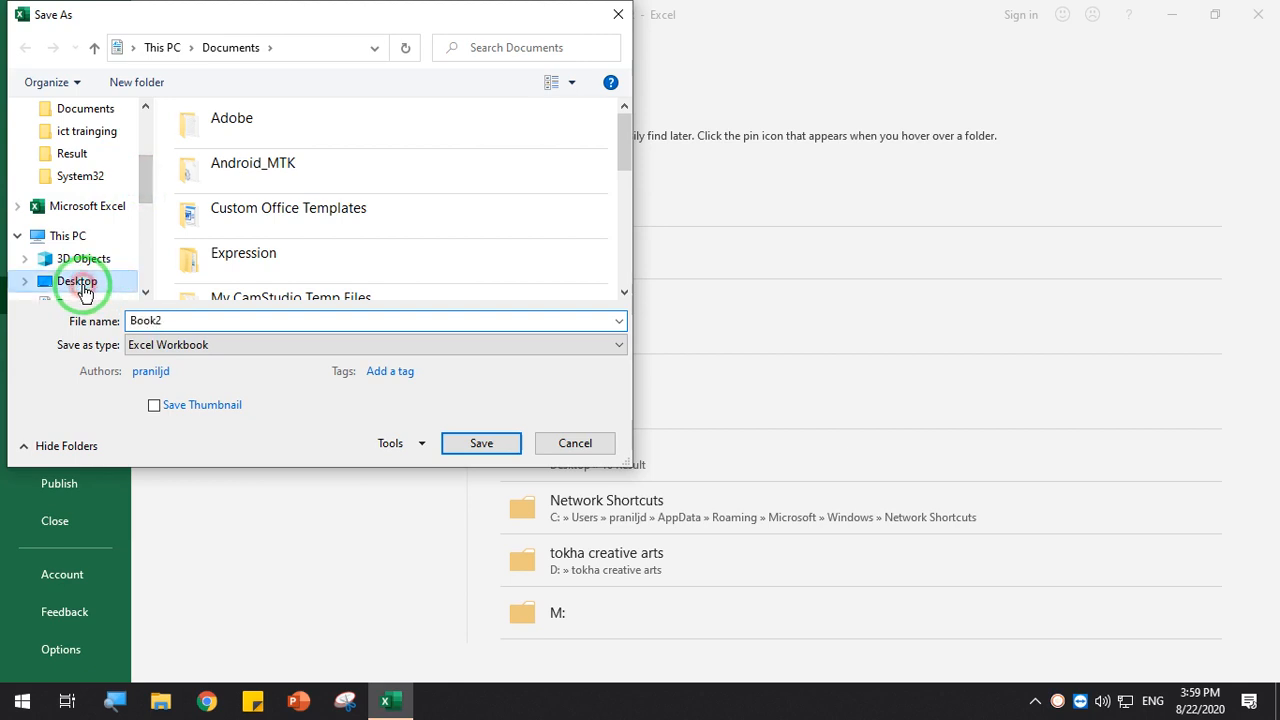
double_click(223, 182)
left_click(197, 320)
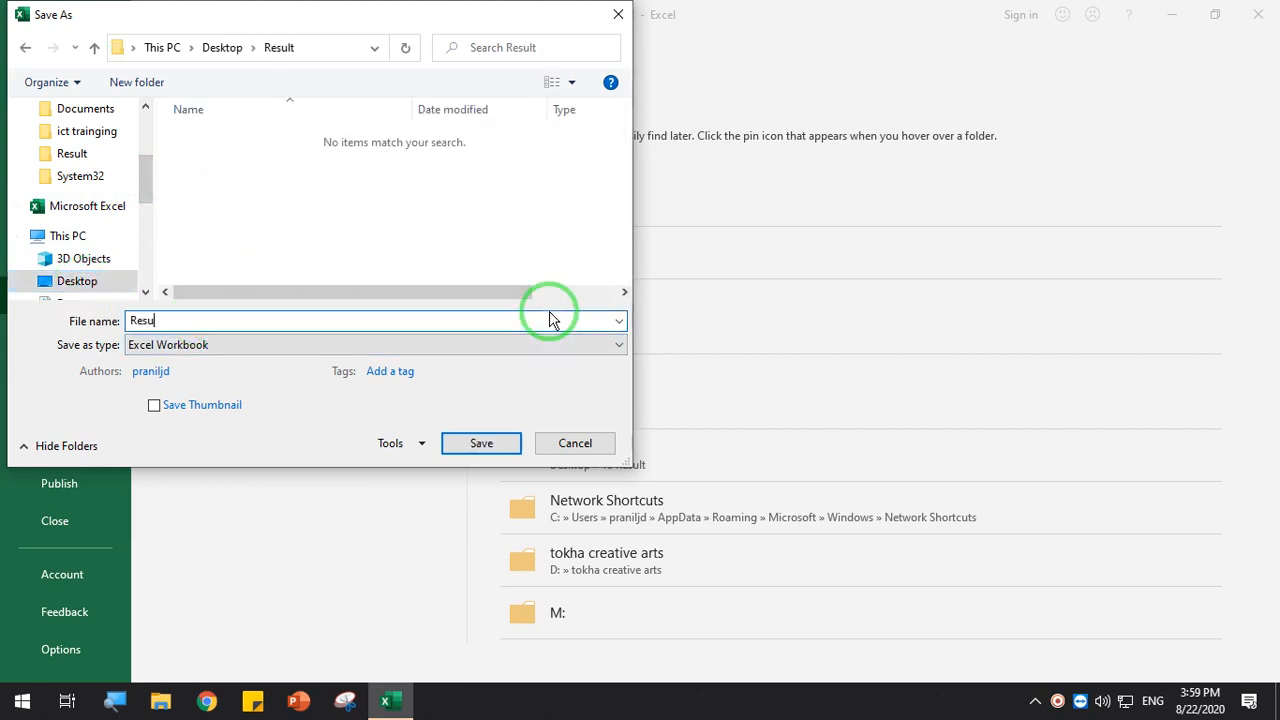
key("Return")
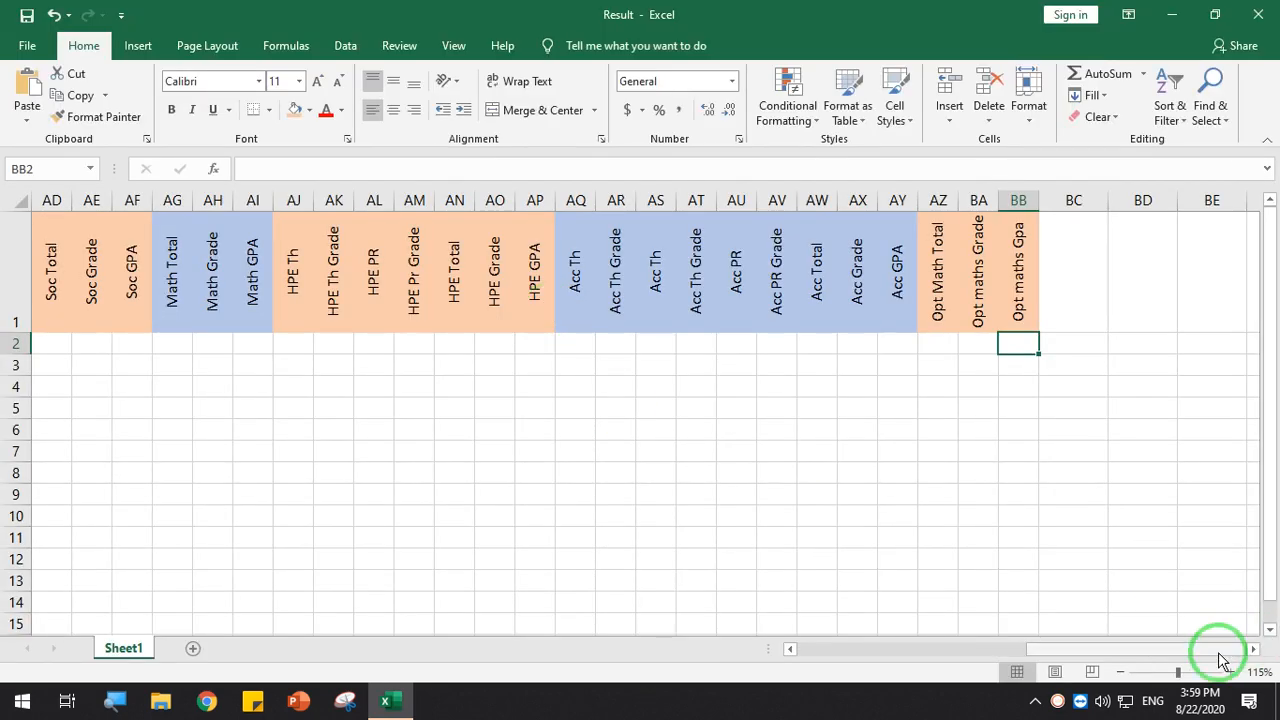
Make all the headings in row 1 bold and set their font size to 15
left_click_drag(1170, 650, 932, 650)
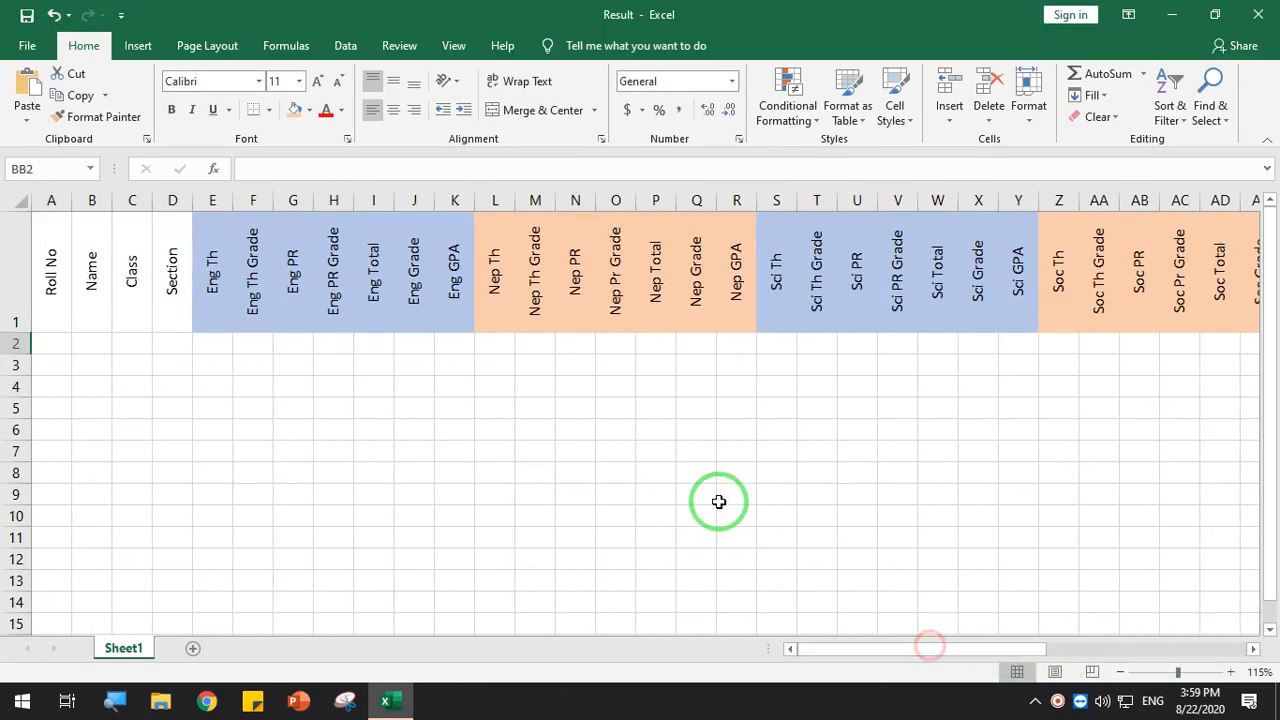
scroll(714, 494, "down", 2, "ctrl")
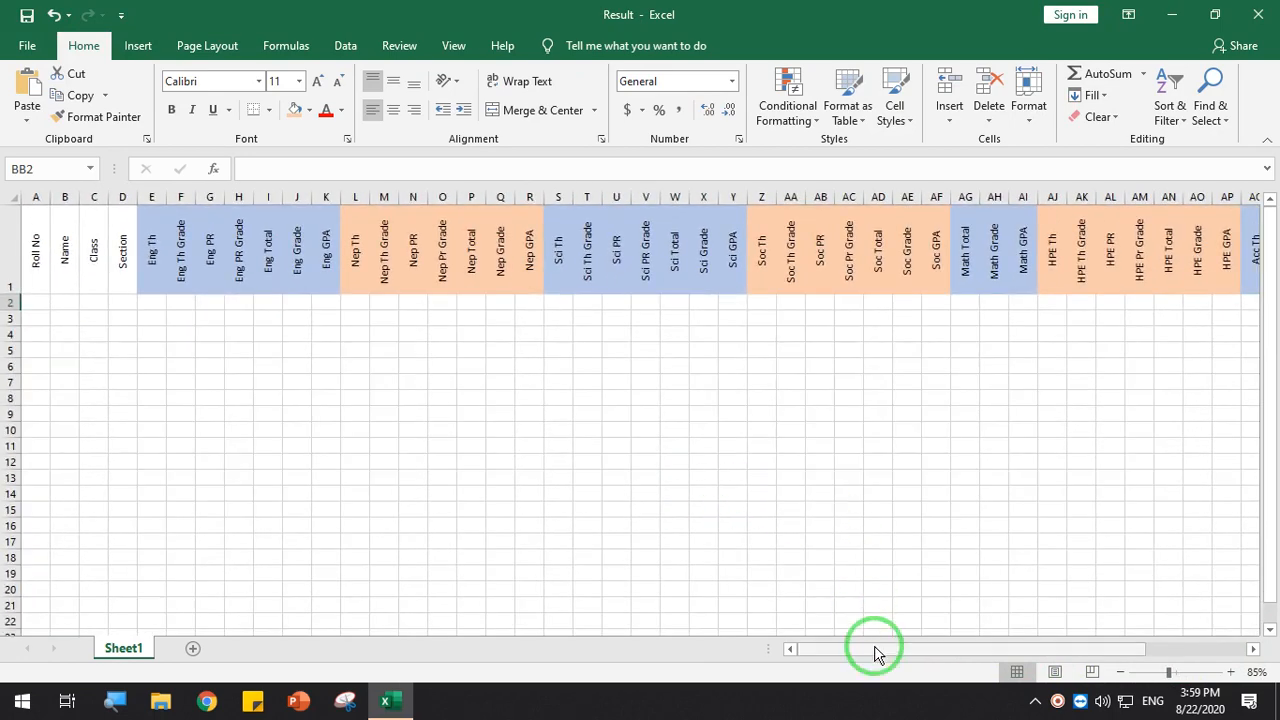
mouse_move(874, 654)
left_mouse_down()
mouse_move(991, 657)
mouse_move(862, 668)
left_mouse_up()
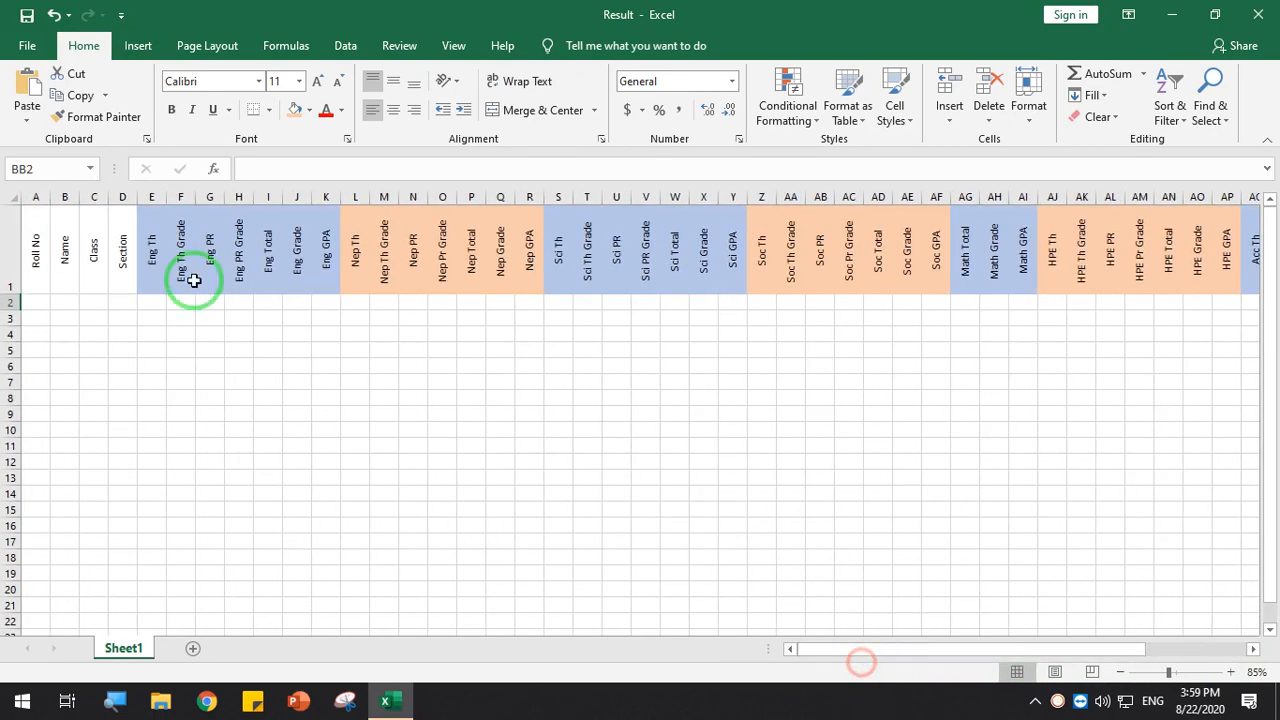
left_click(12, 249)
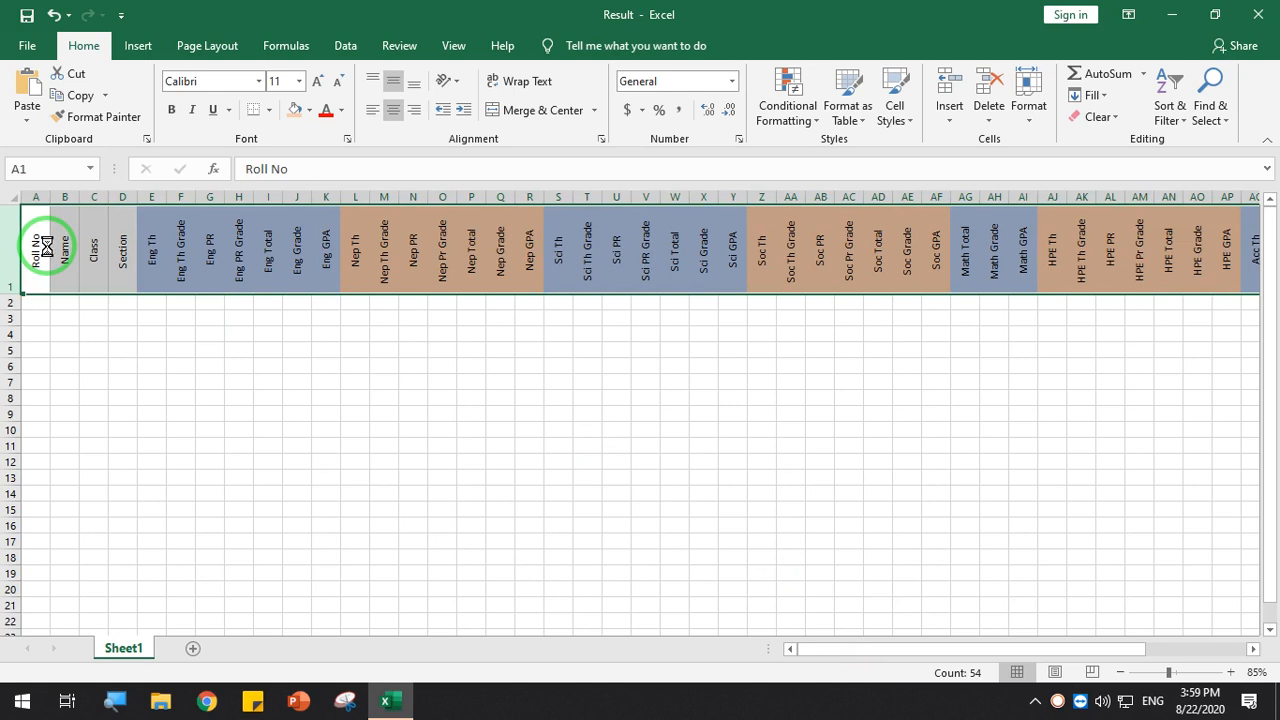
key("ctrl+b")
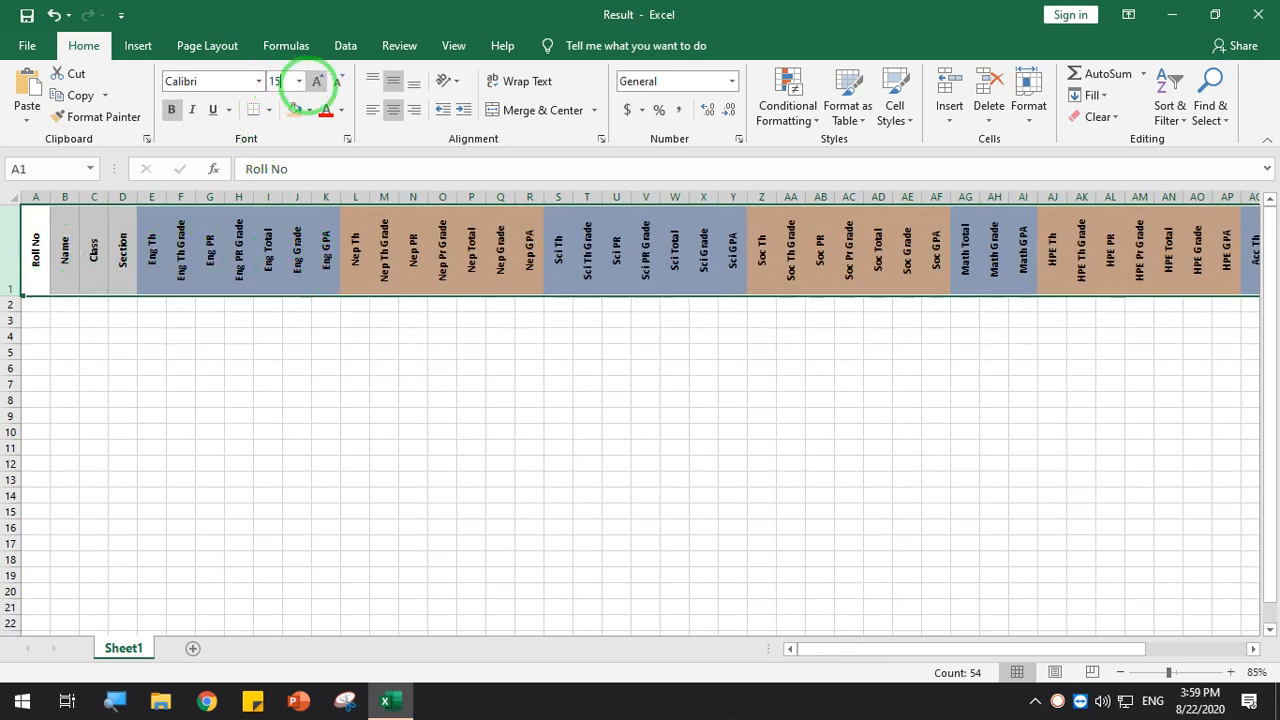
left_click(528, 318)
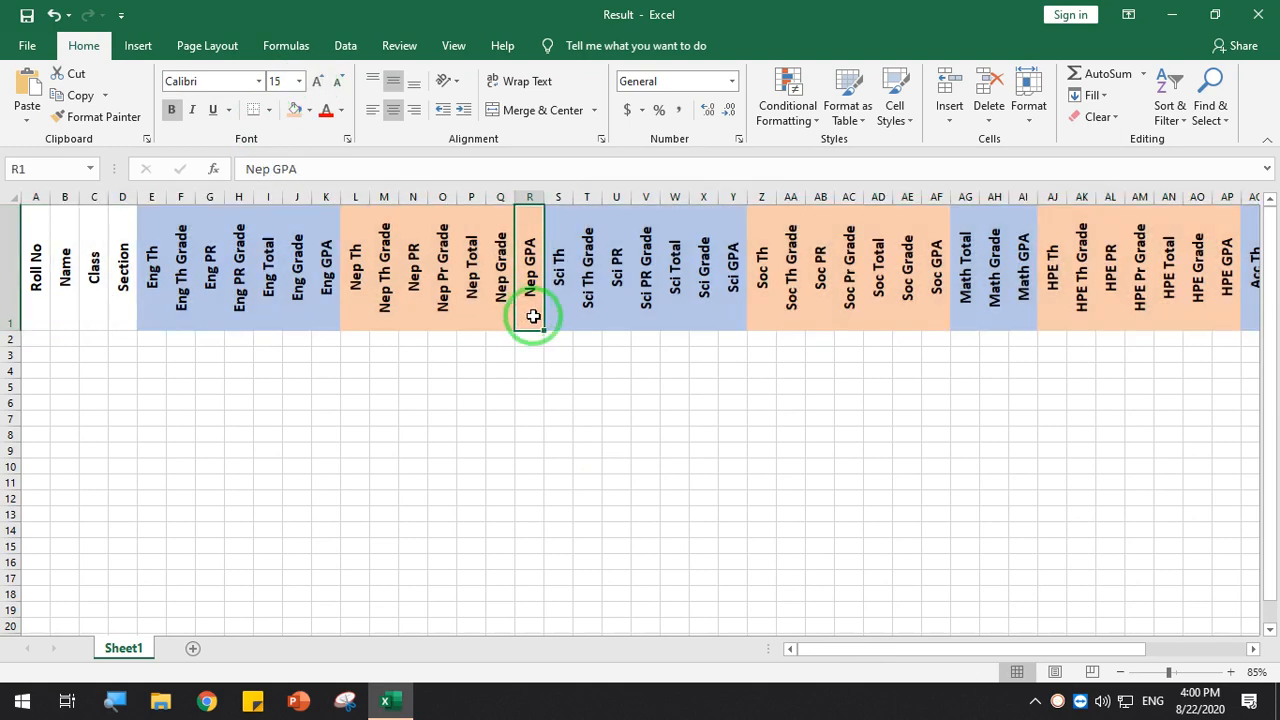
left_click_drag(820, 654, 766, 663)
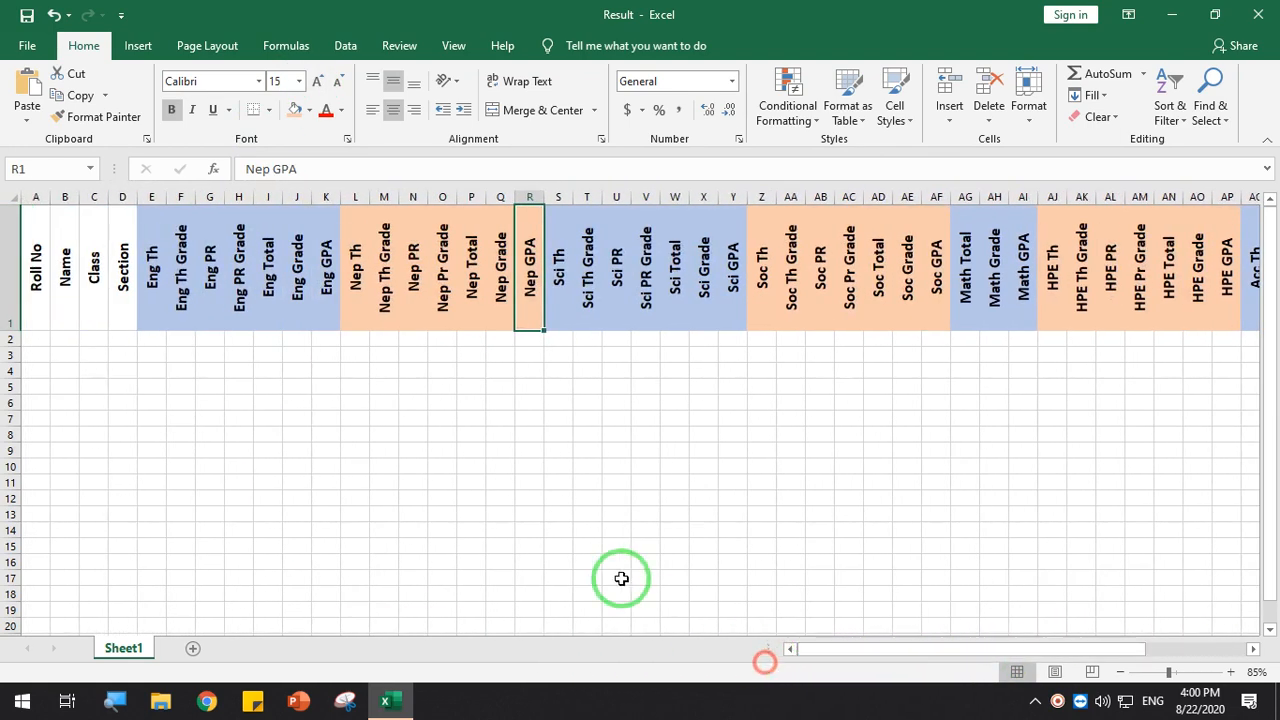
Fill the Nep headings in L1:R1 with light green
scroll(593, 515, "down", 2, "ctrl")
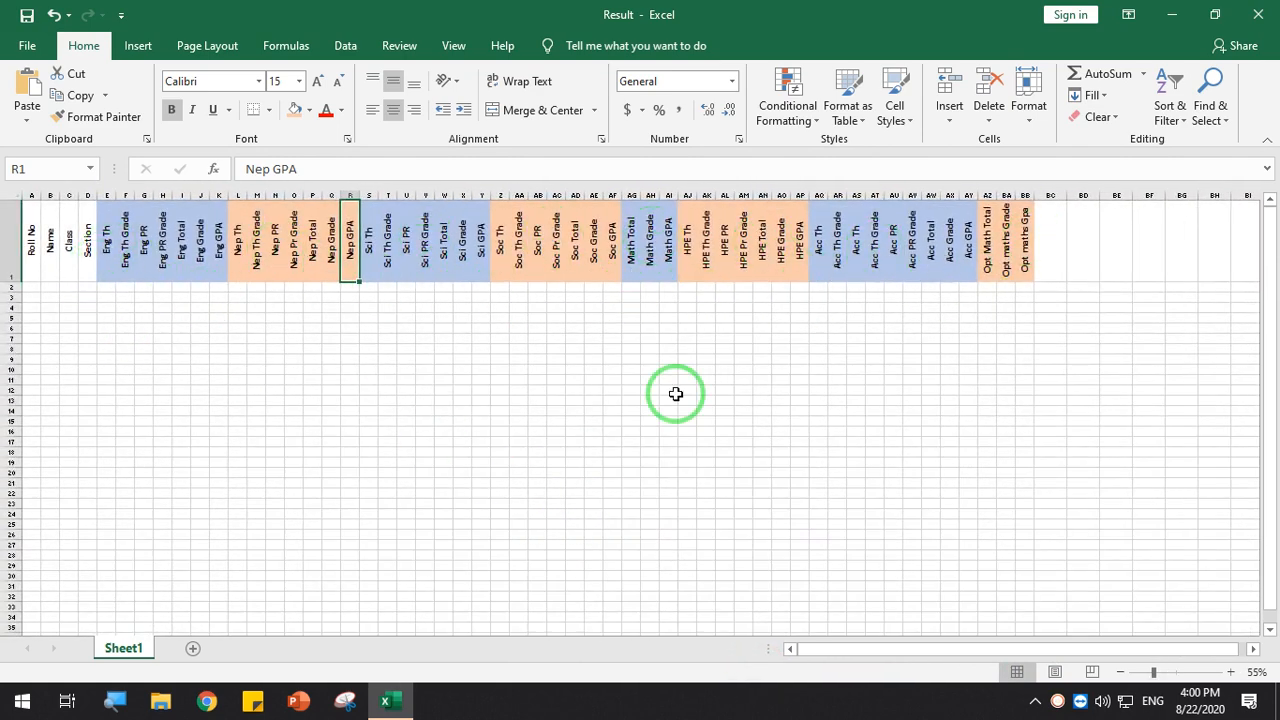
left_click(593, 421)
left_click_drag(236, 203, 350, 272)
left_click(310, 113)
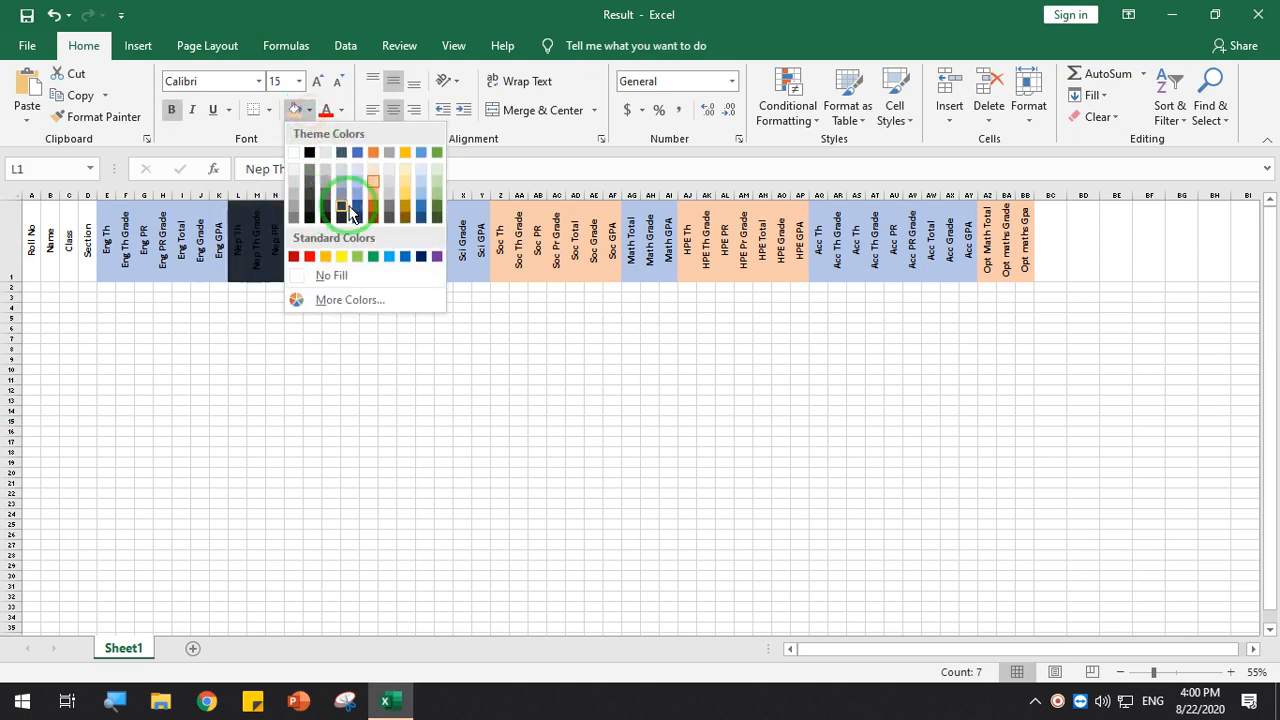
left_click(437, 193)
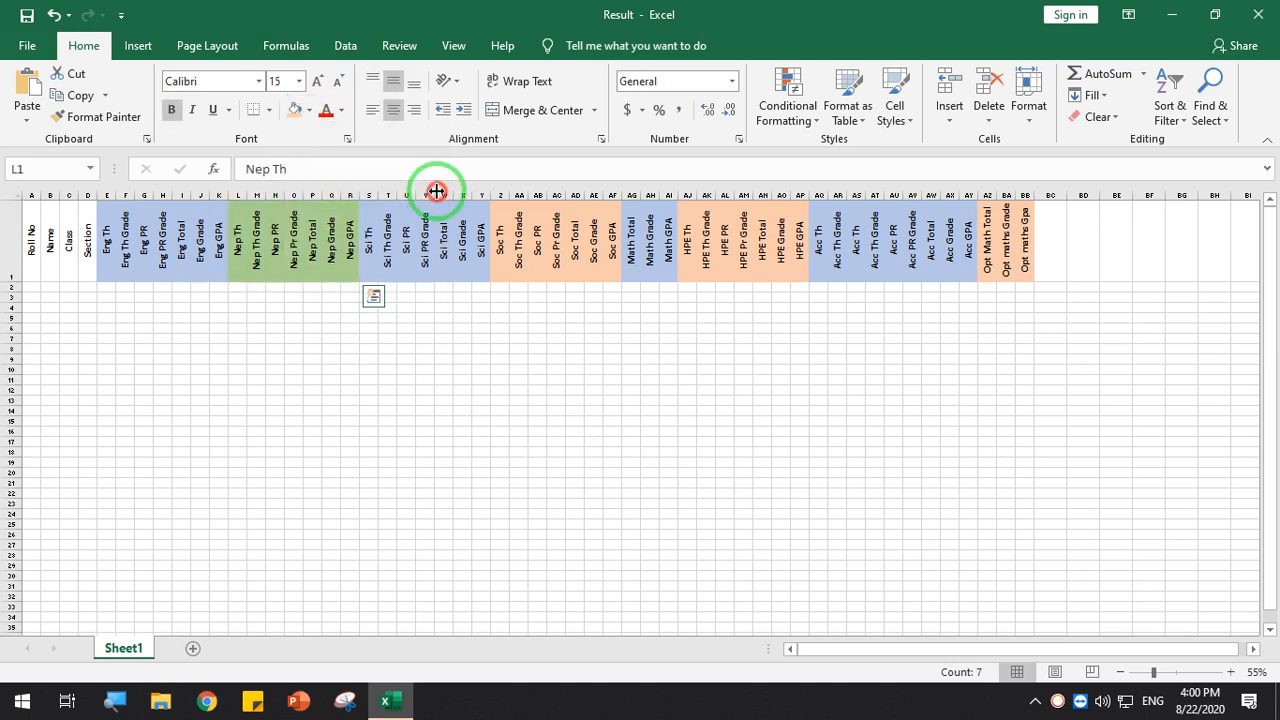
Fill the Sci headings in S1:Y1 with light gold
left_click_drag(371, 207, 482, 264)
left_click(309, 110)
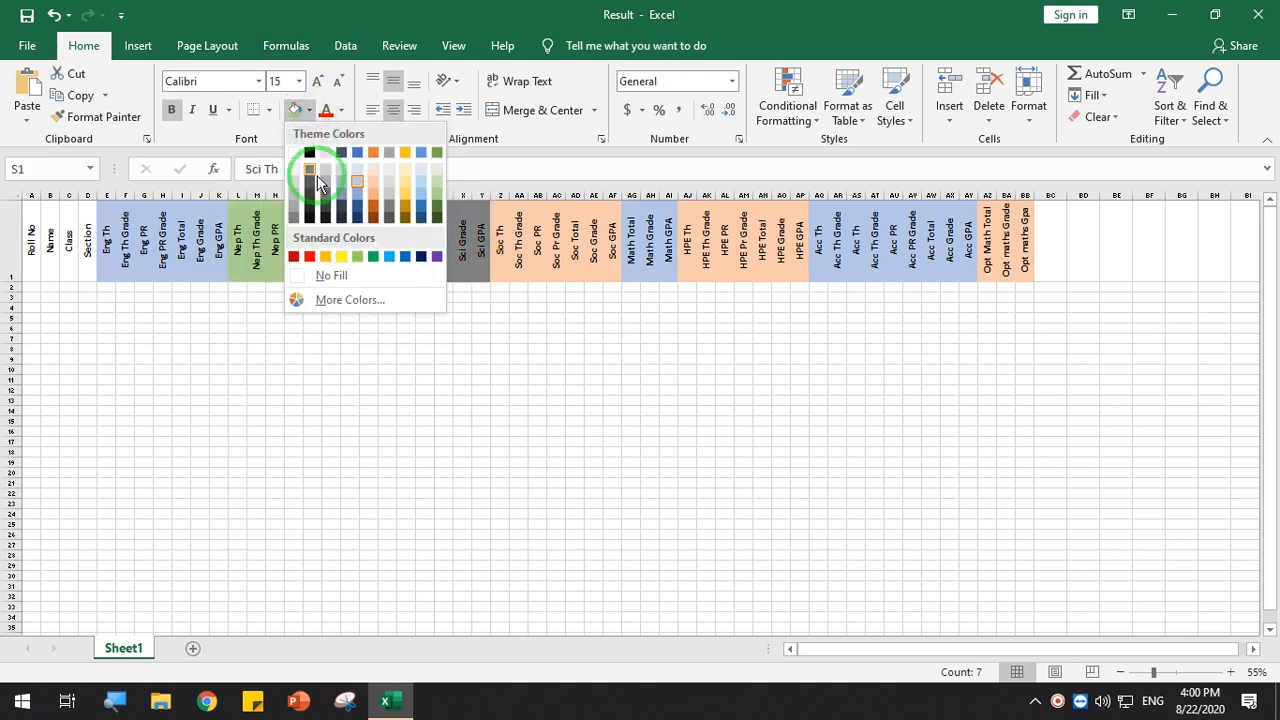
left_click(405, 198)
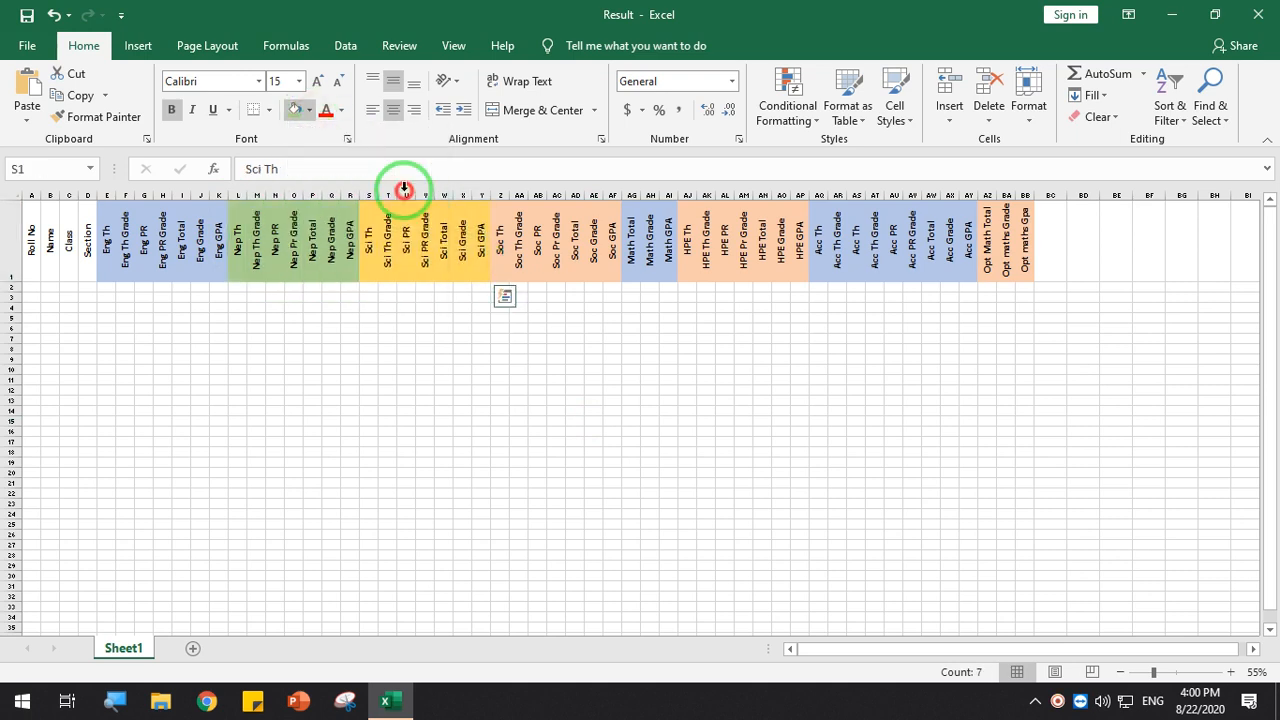
left_click(533, 218)
Fill the three Math headings in AG1:AI1 with purple
left_click_drag(632, 204, 666, 257)
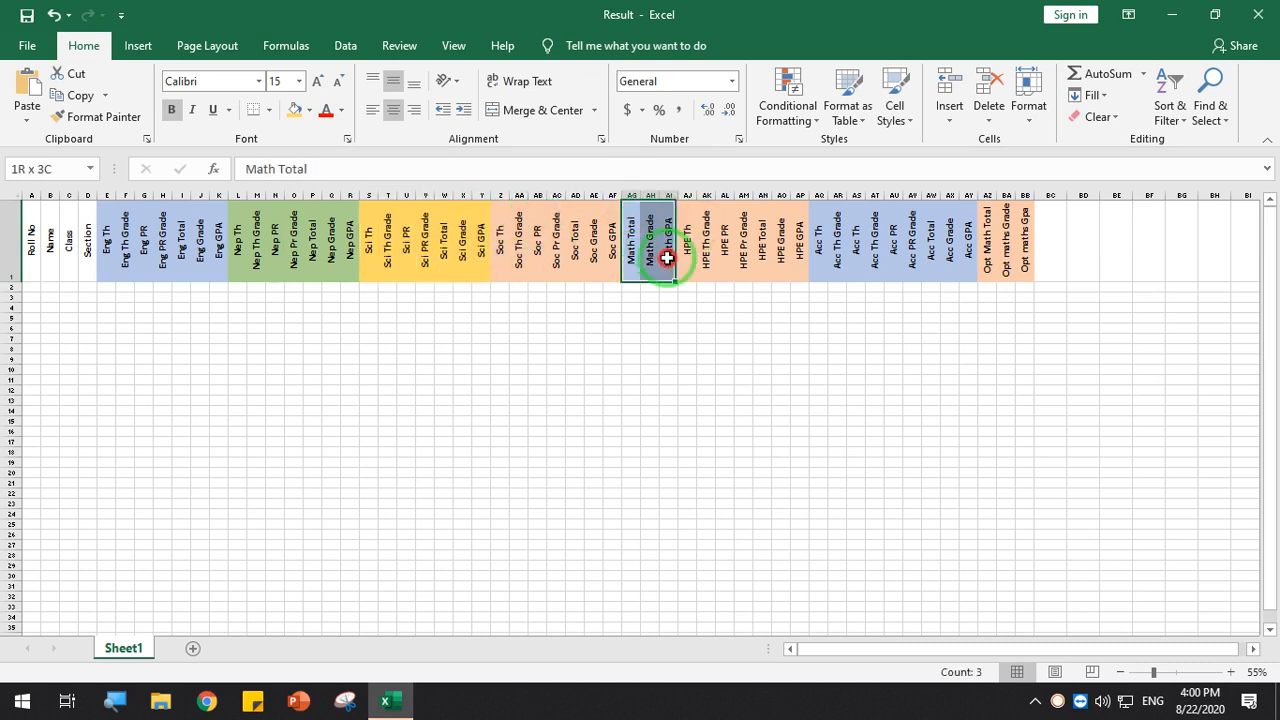
left_click(340, 110)
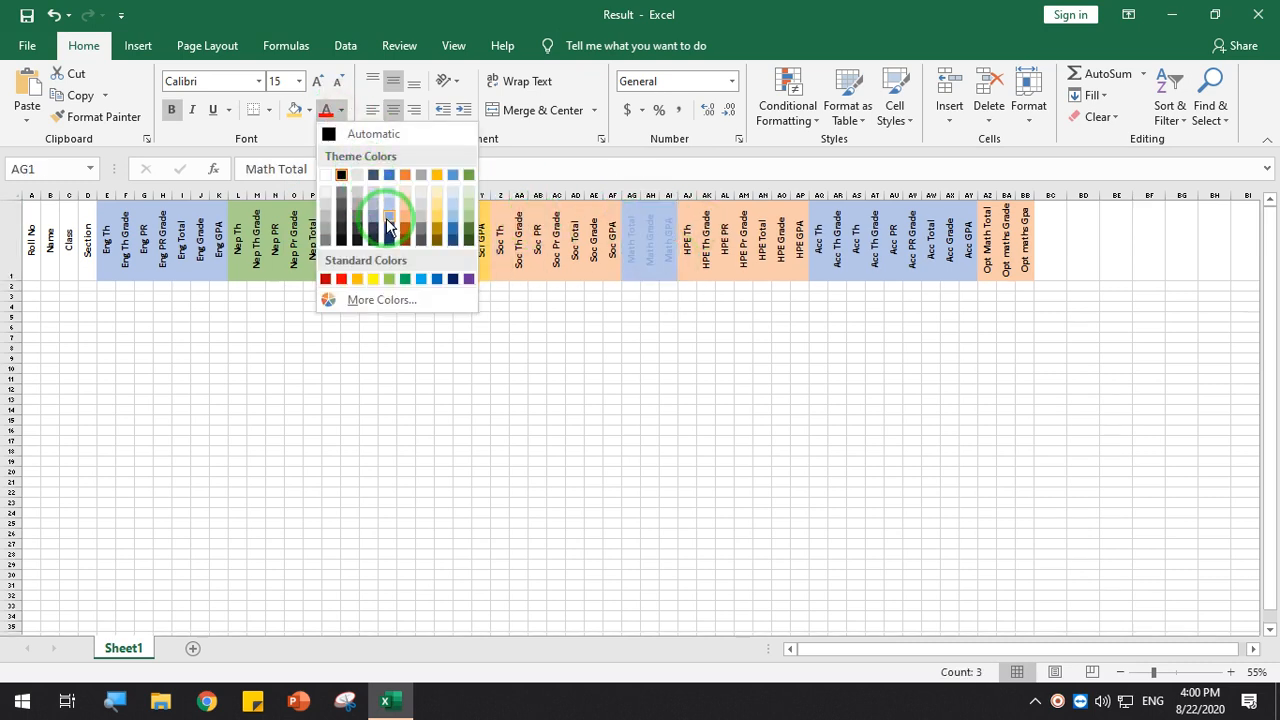
left_click(420, 285)
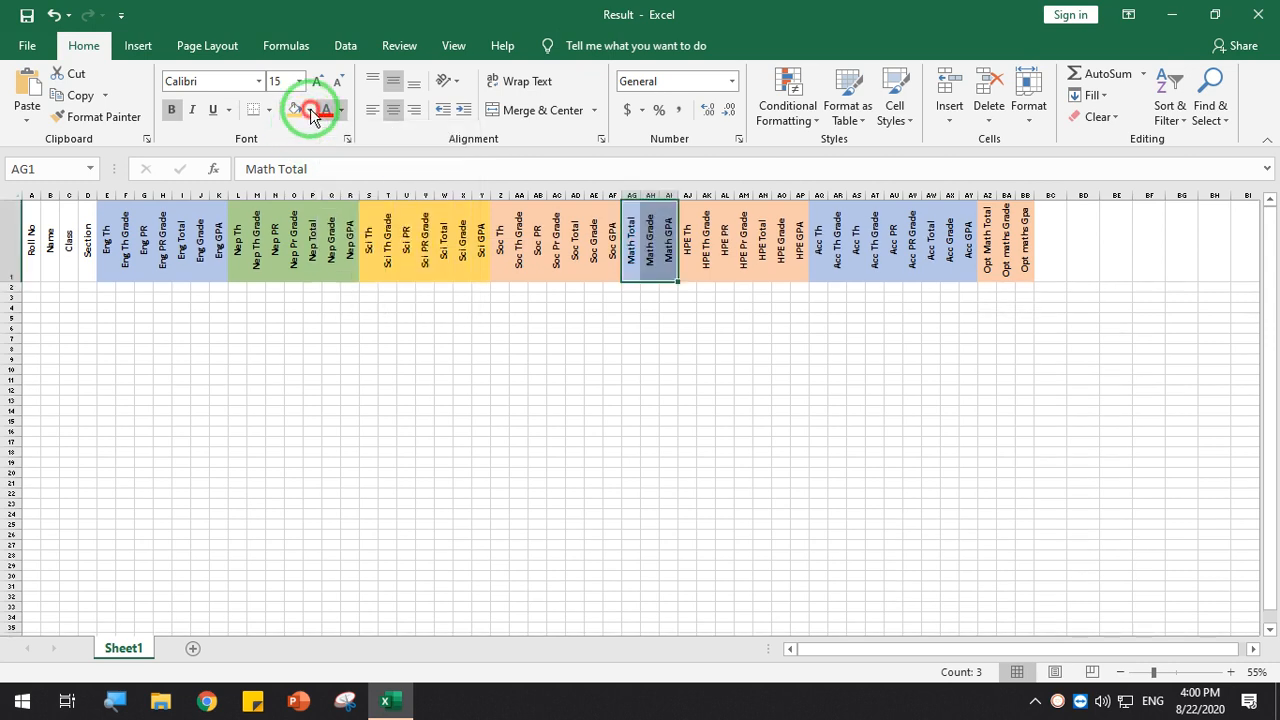
left_click(309, 110)
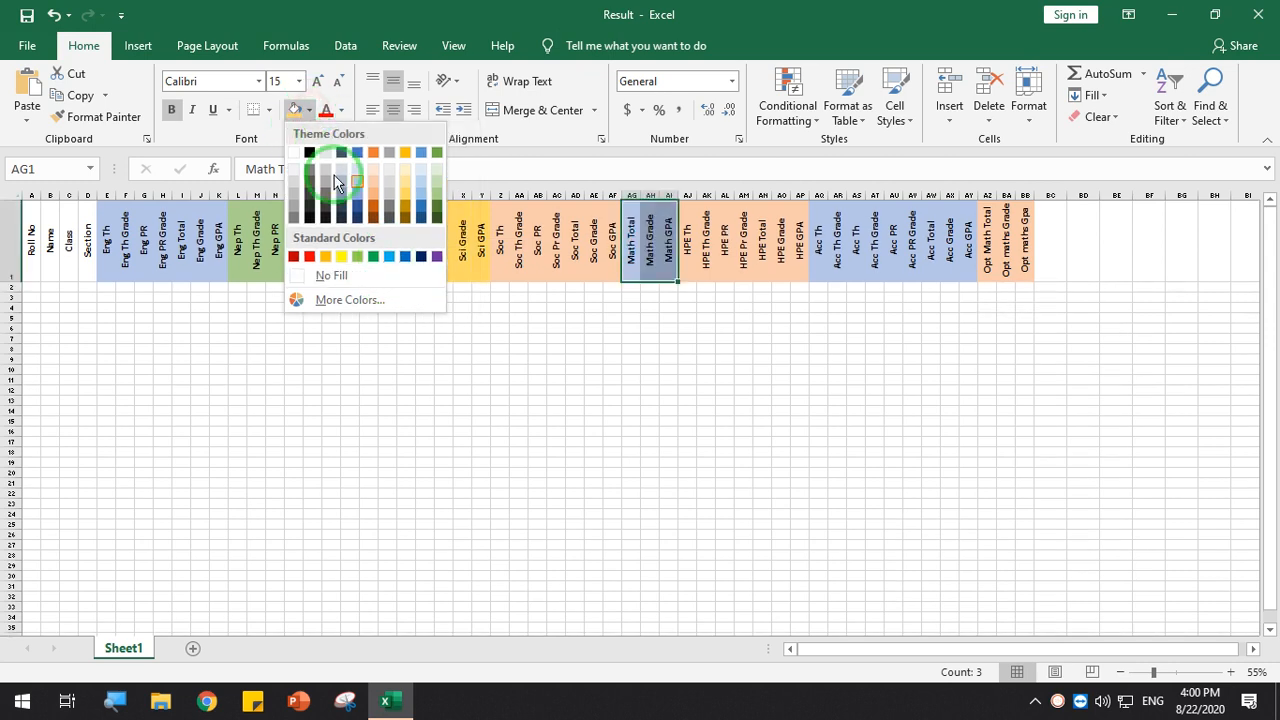
left_click(438, 259)
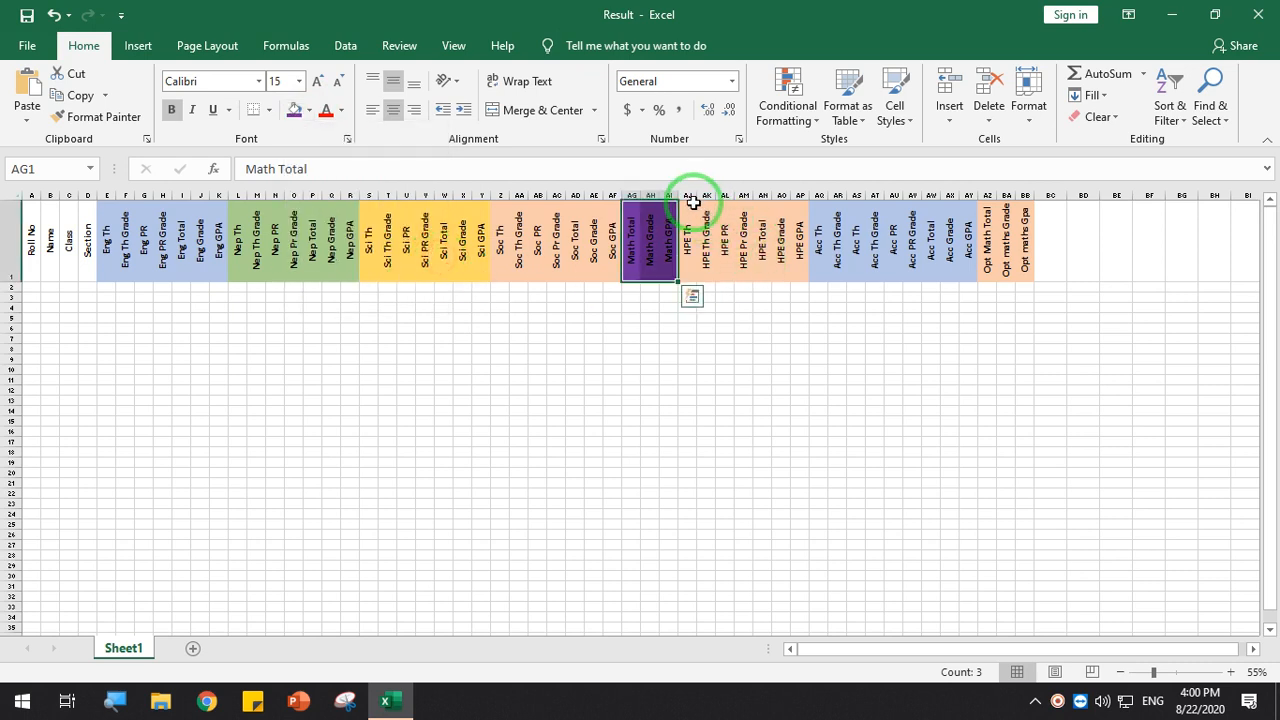
Fill the HPE headings in AJ1:AP1 with dark red
left_click_drag(694, 202, 795, 277)
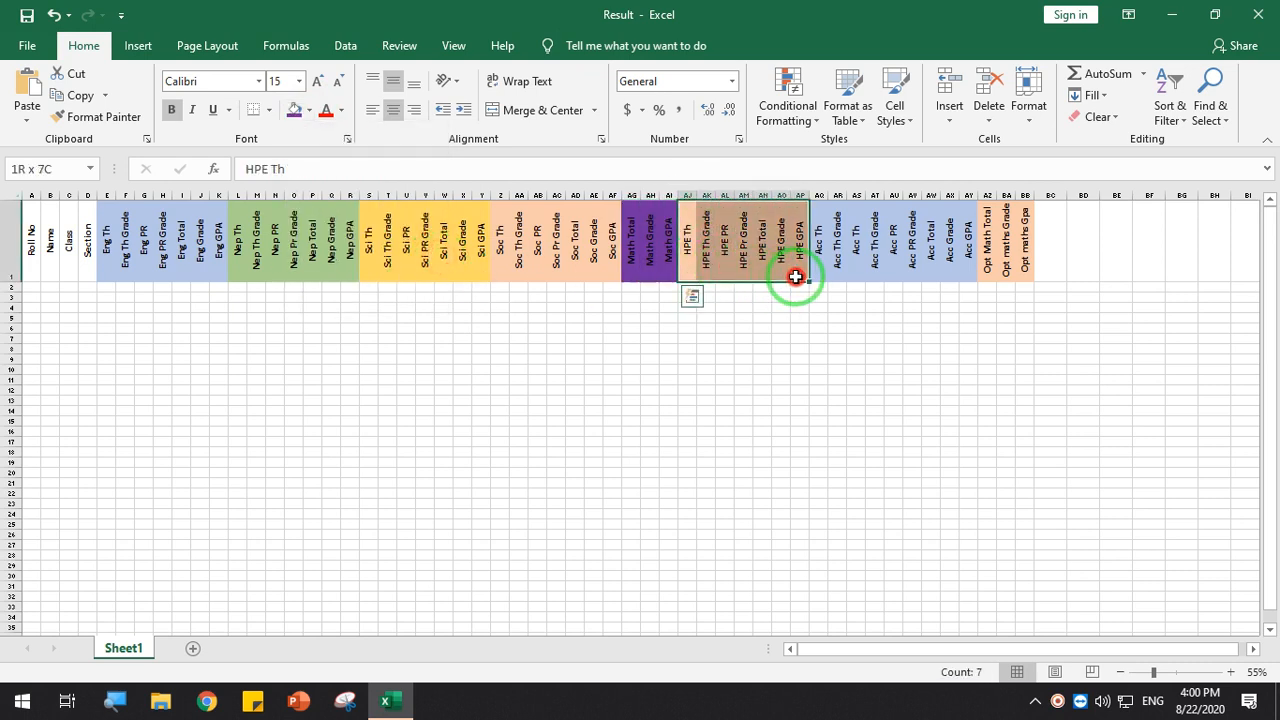
left_click(341, 110)
left_click(326, 278)
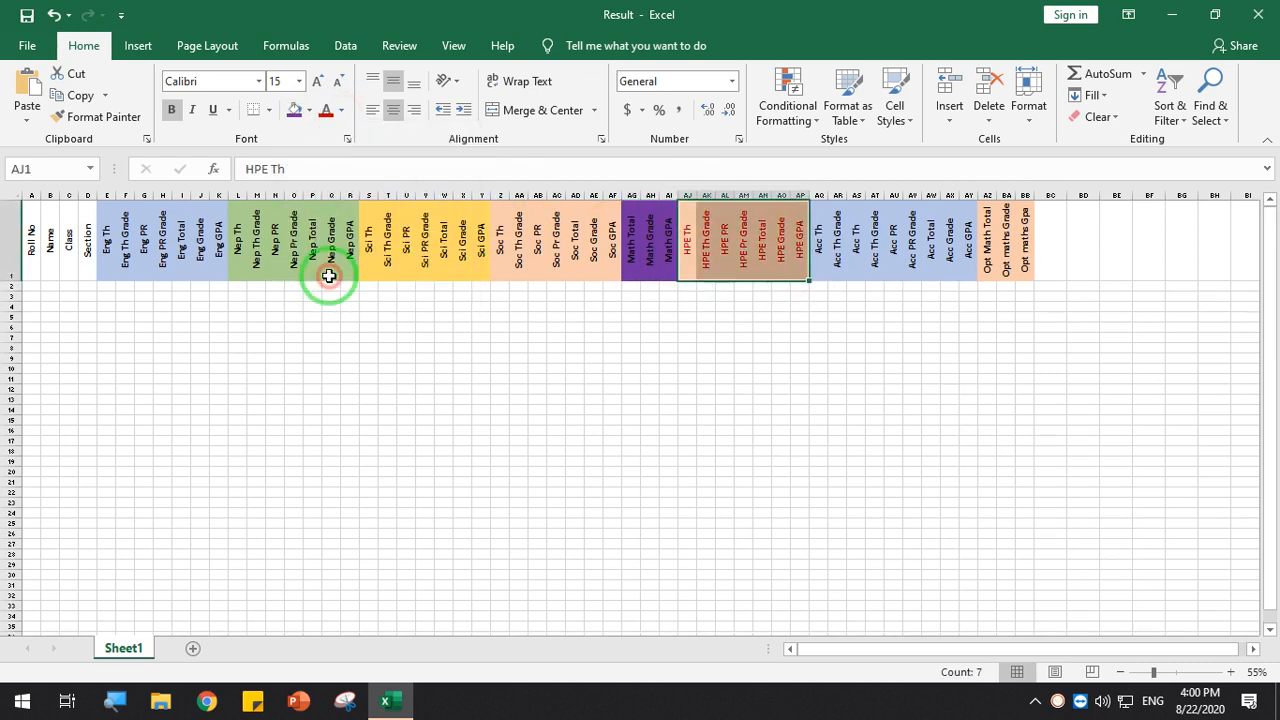
left_click(309, 110)
left_click(299, 257)
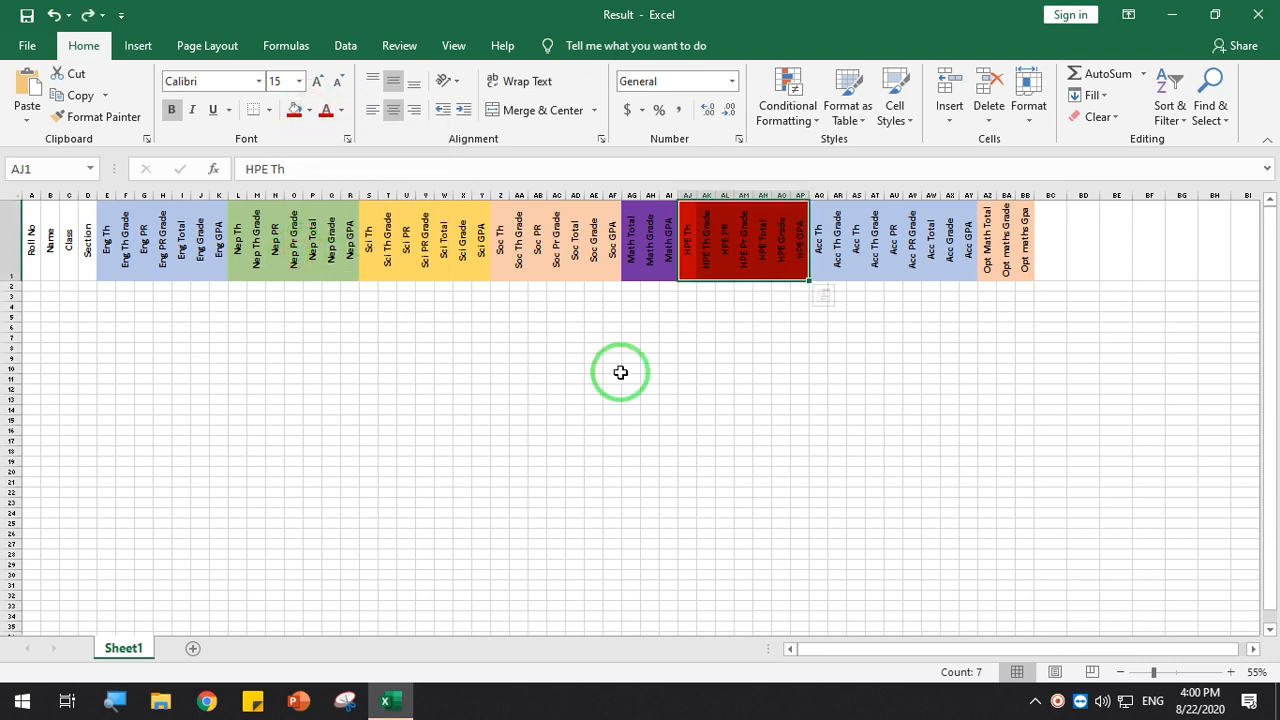
Fill the three Opt Math headings in AZ1:BB1 with standard blue
left_click(951, 283)
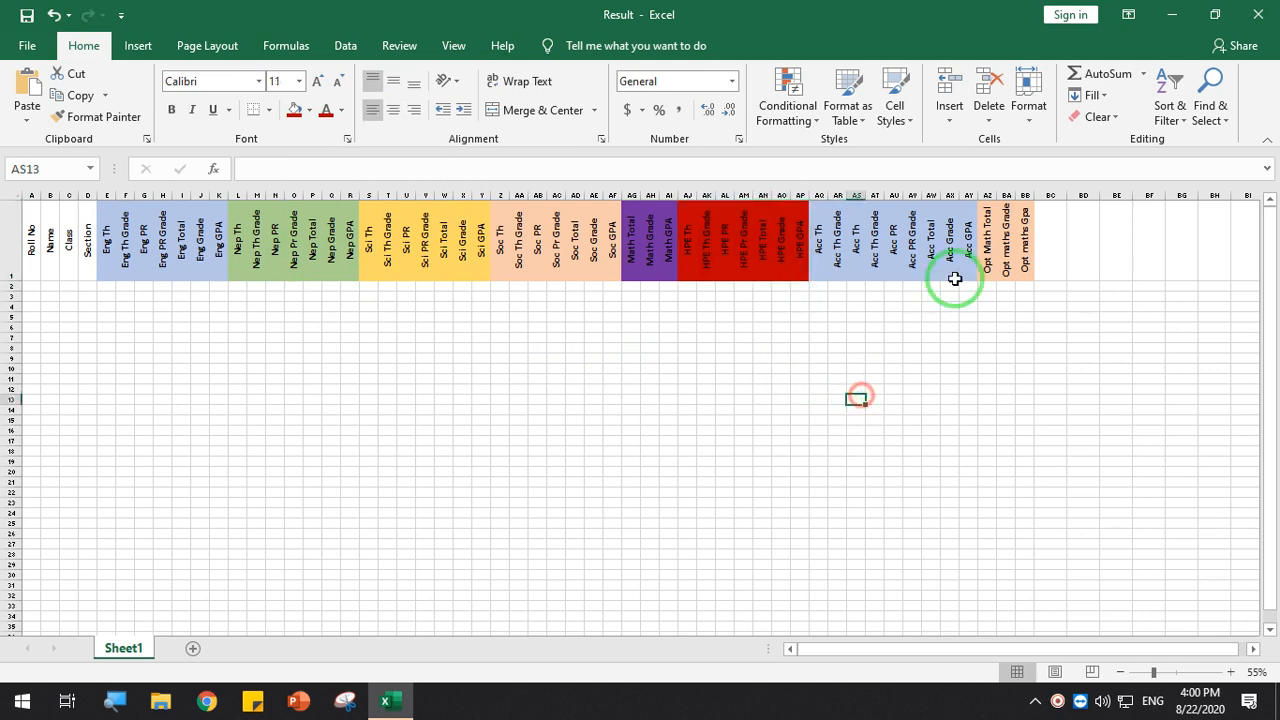
left_click_drag(991, 211, 1024, 268)
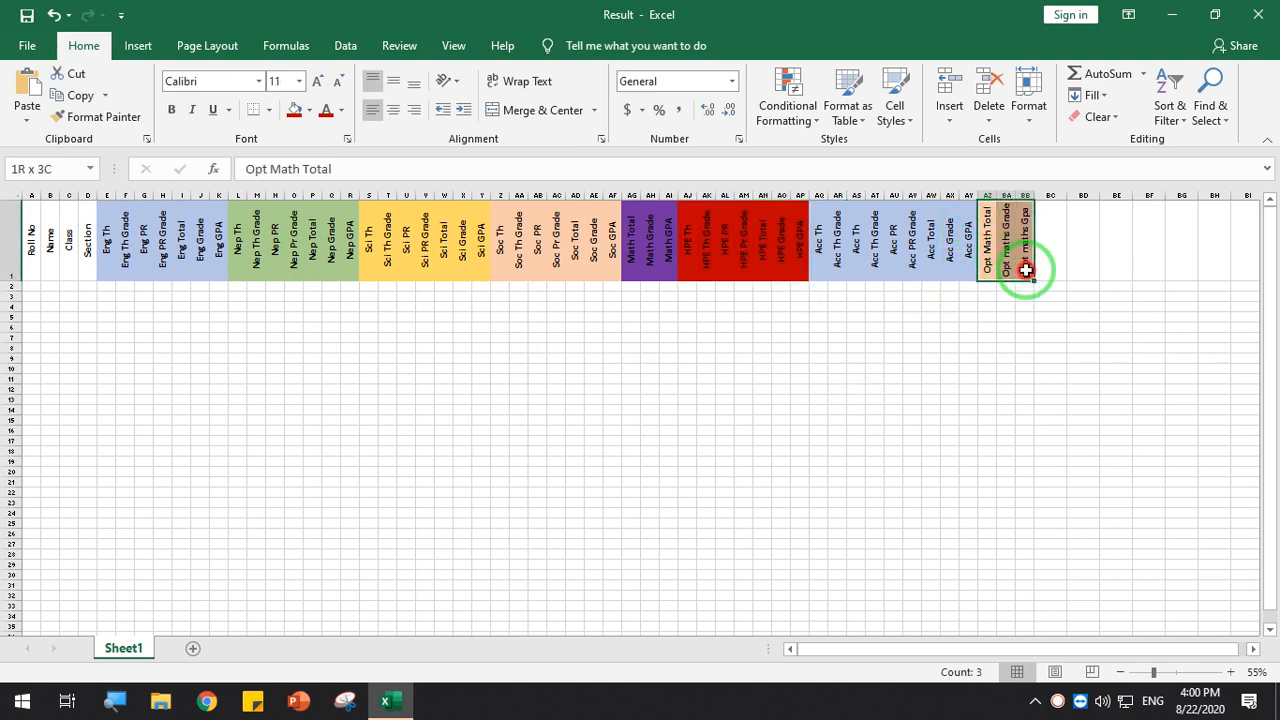
left_click(341, 110)
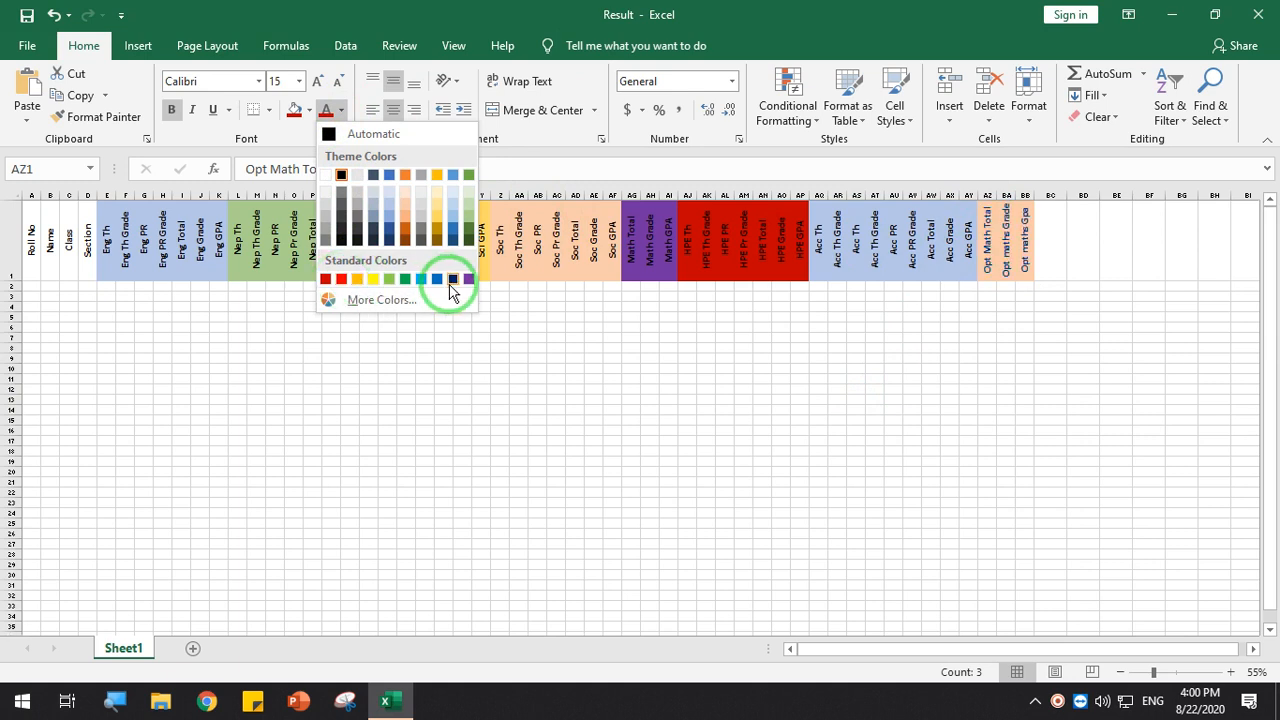
left_click(309, 110)
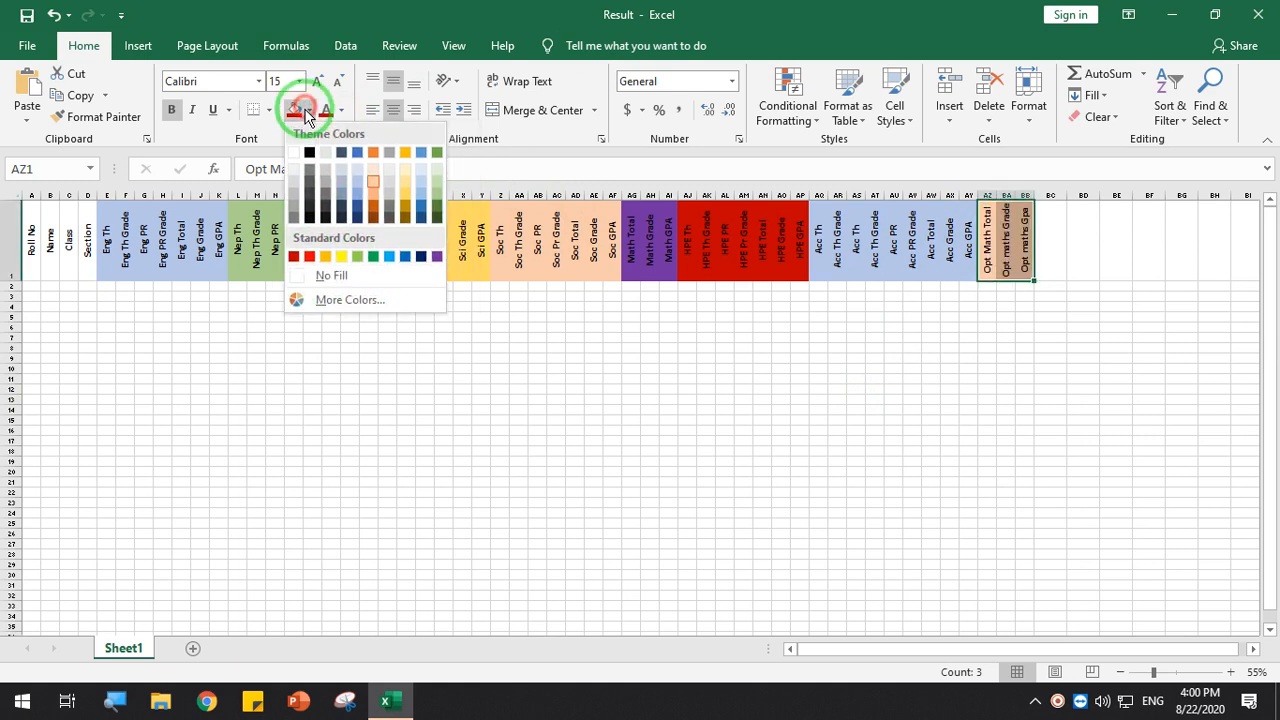
left_click(405, 258)
left_click(853, 397)
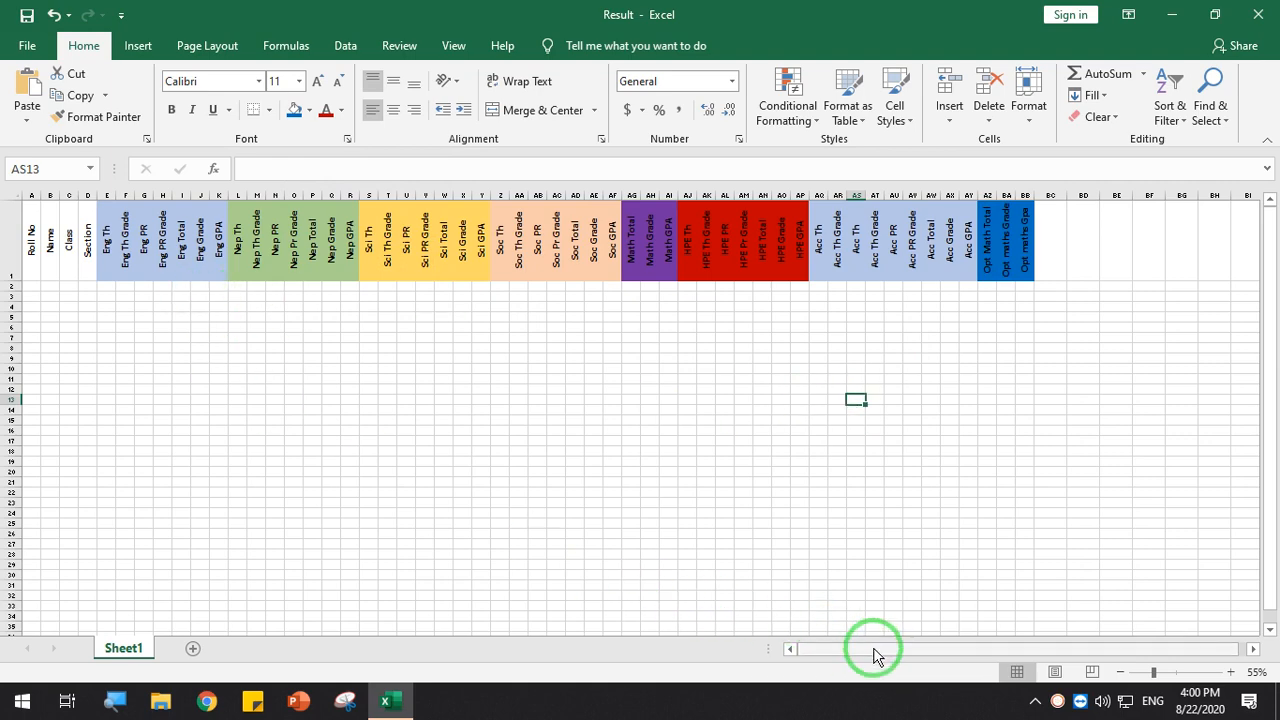
Enter 101 as the first roll number in cell A2
left_click(824, 649)
scroll(320, 380, "up", 5, "ctrl")
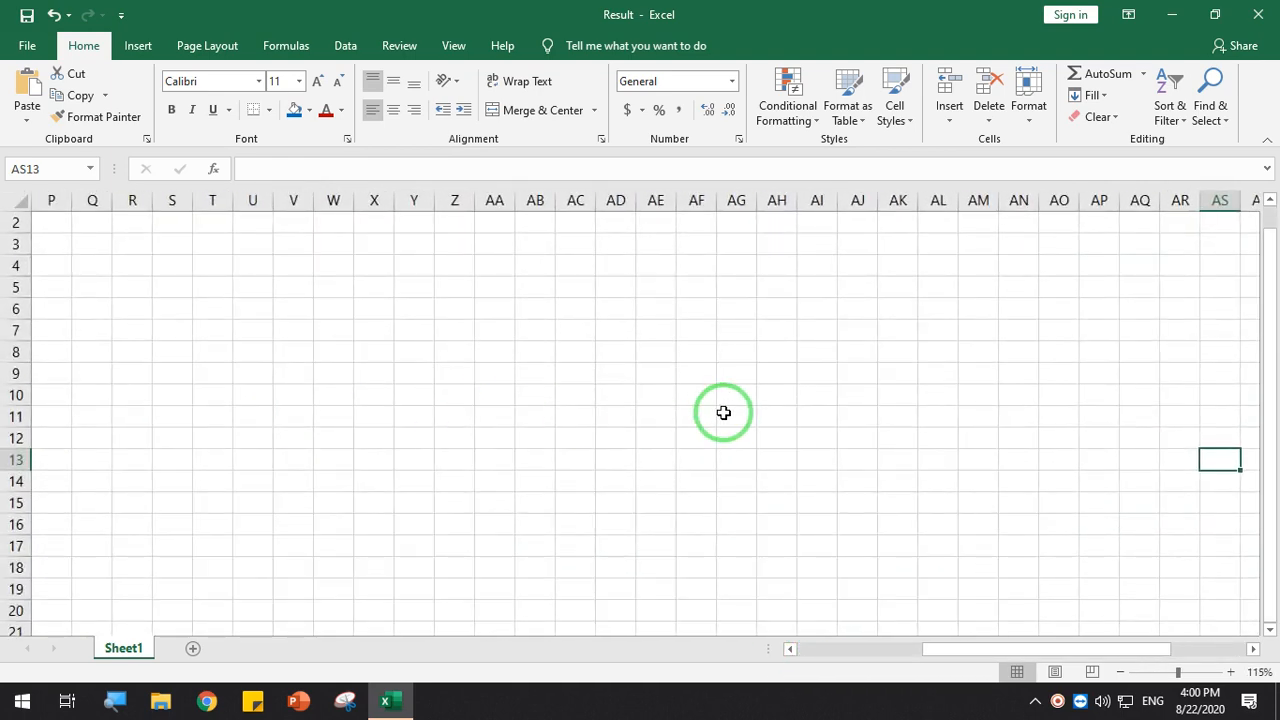
left_click_drag(1044, 648, 815, 651)
scroll(343, 466, "up", 1)
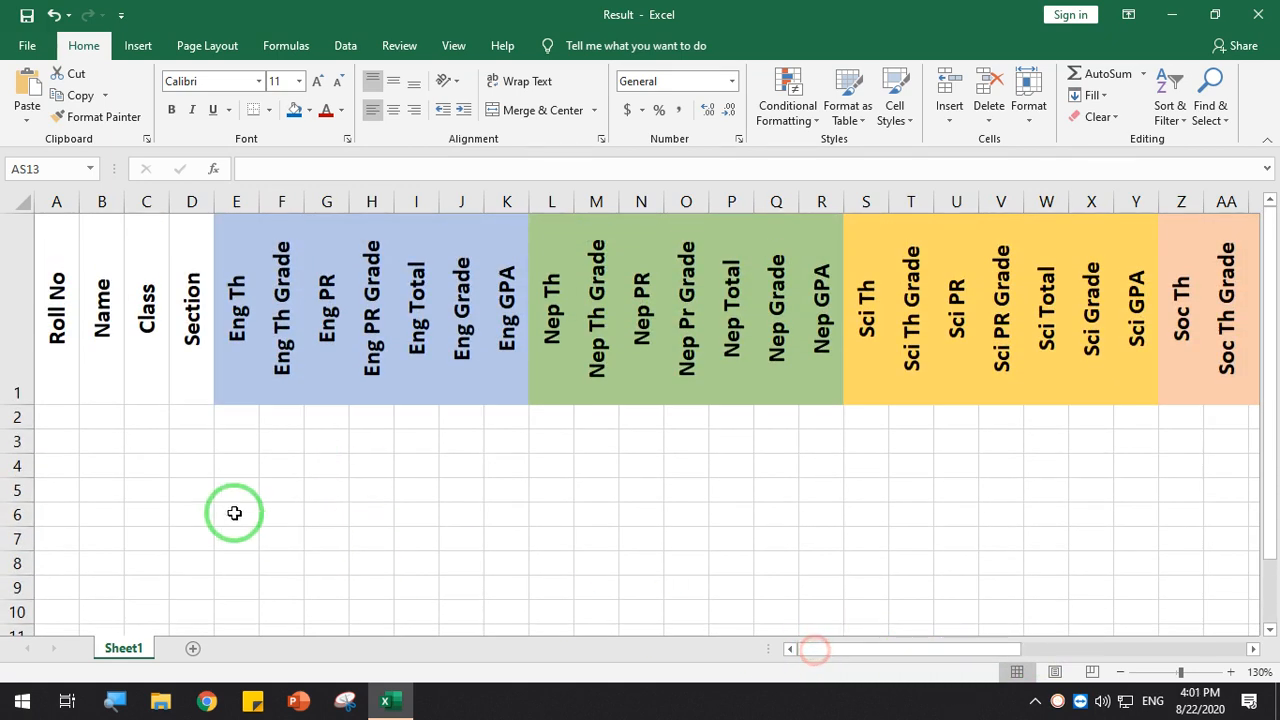
left_click(211, 512)
left_click(52, 421)
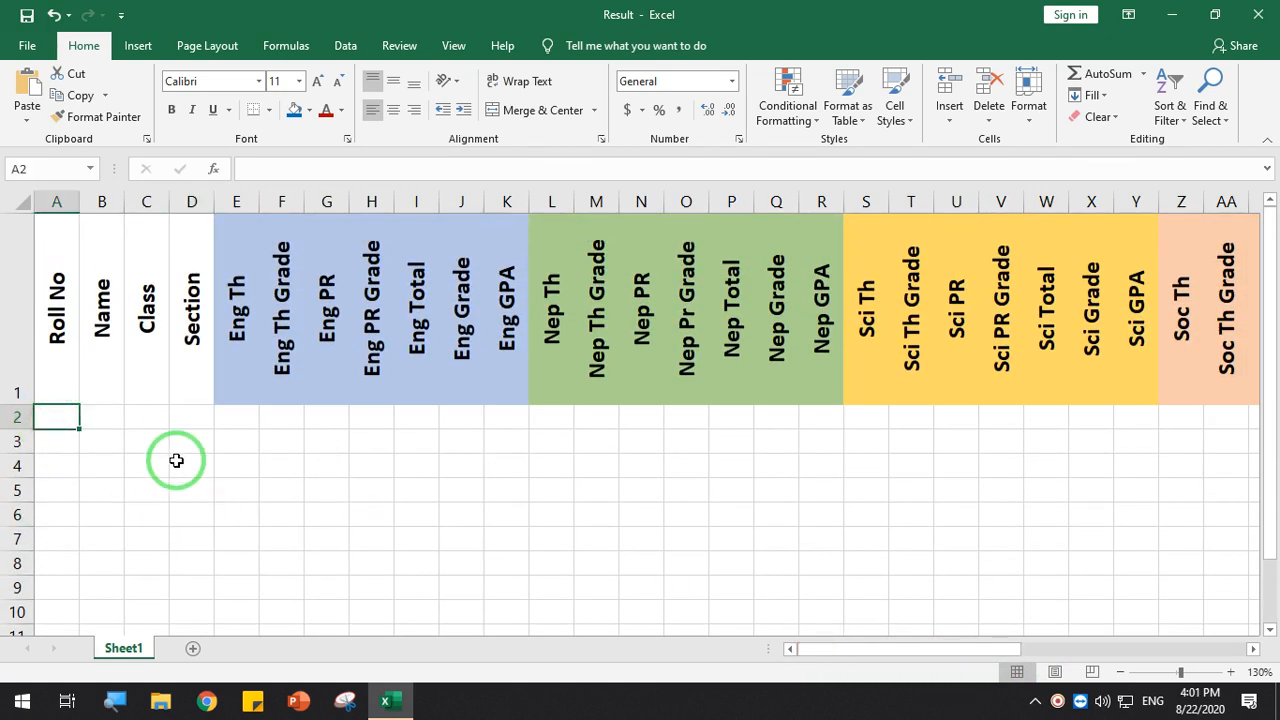
type("1")
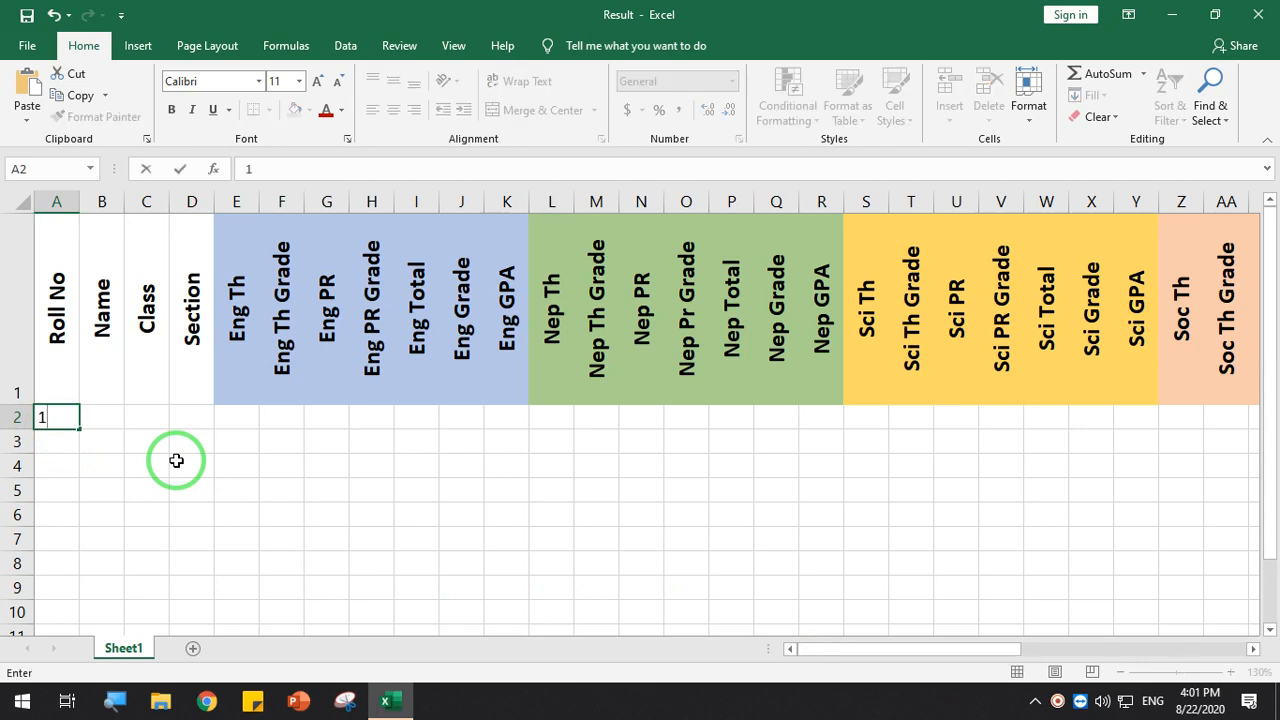
left_click(62, 325)
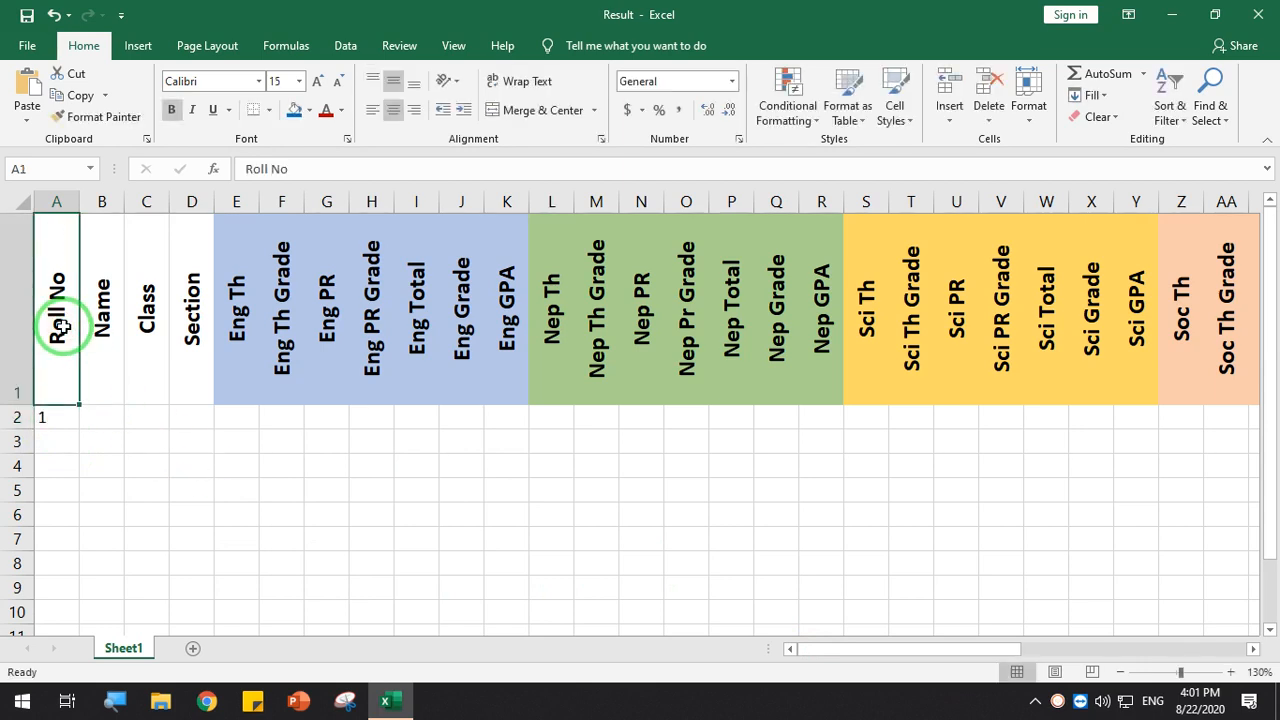
double_click(62, 325)
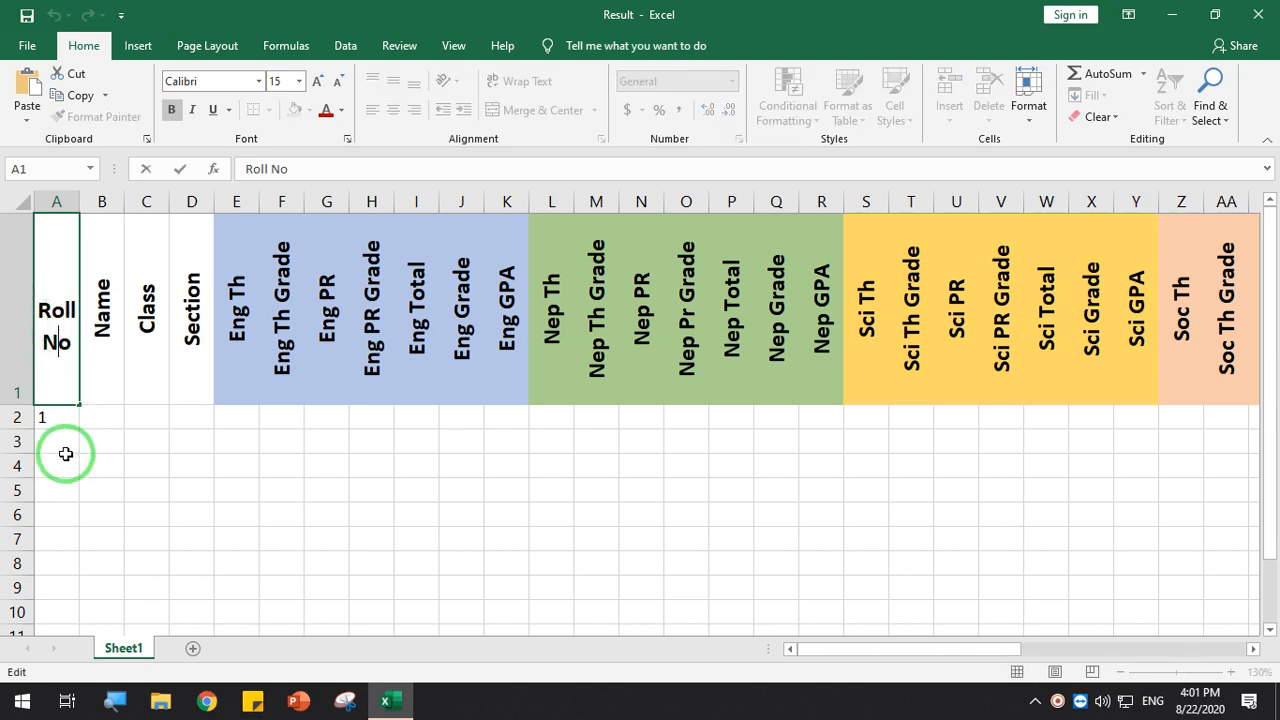
left_click(66, 411)
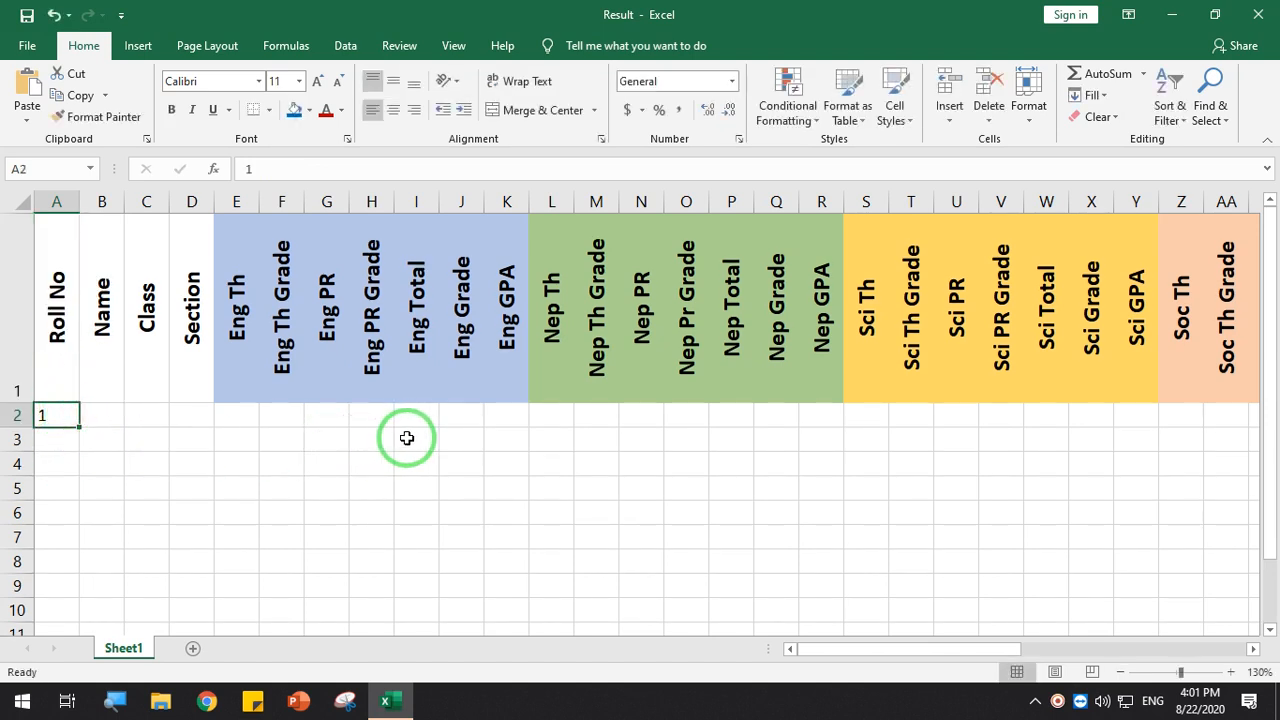
type("01")
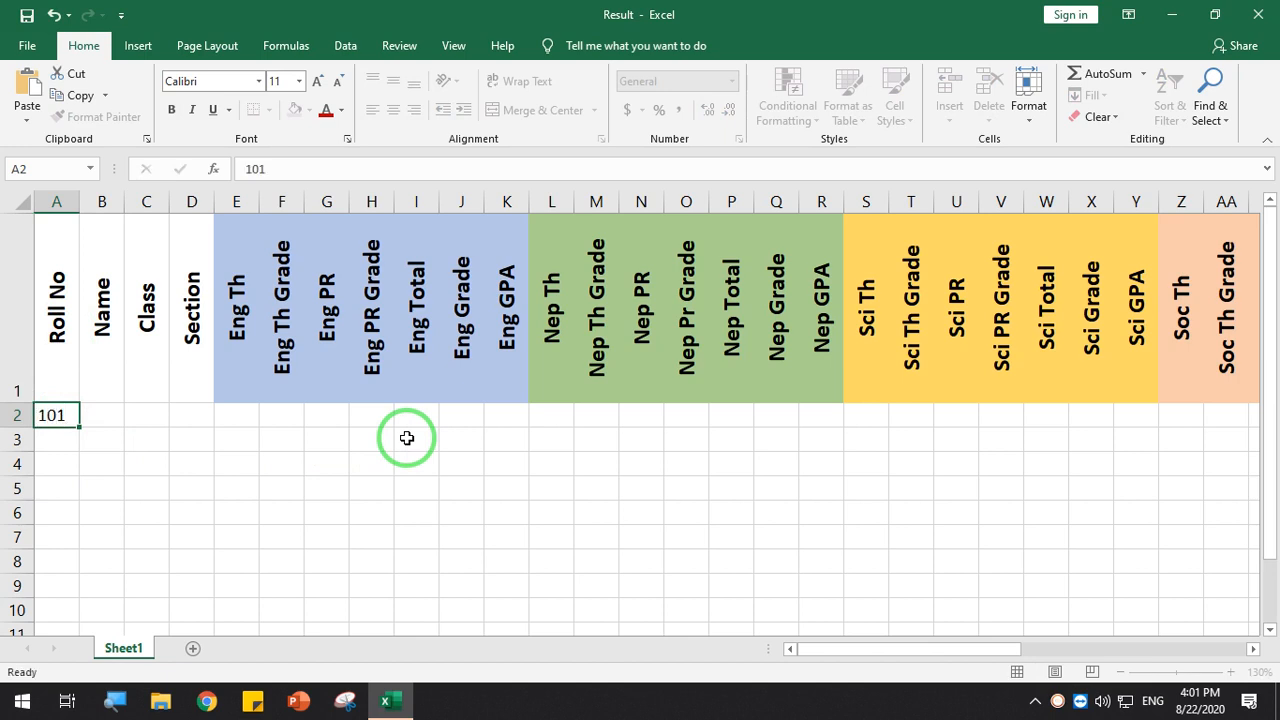
key("Return")
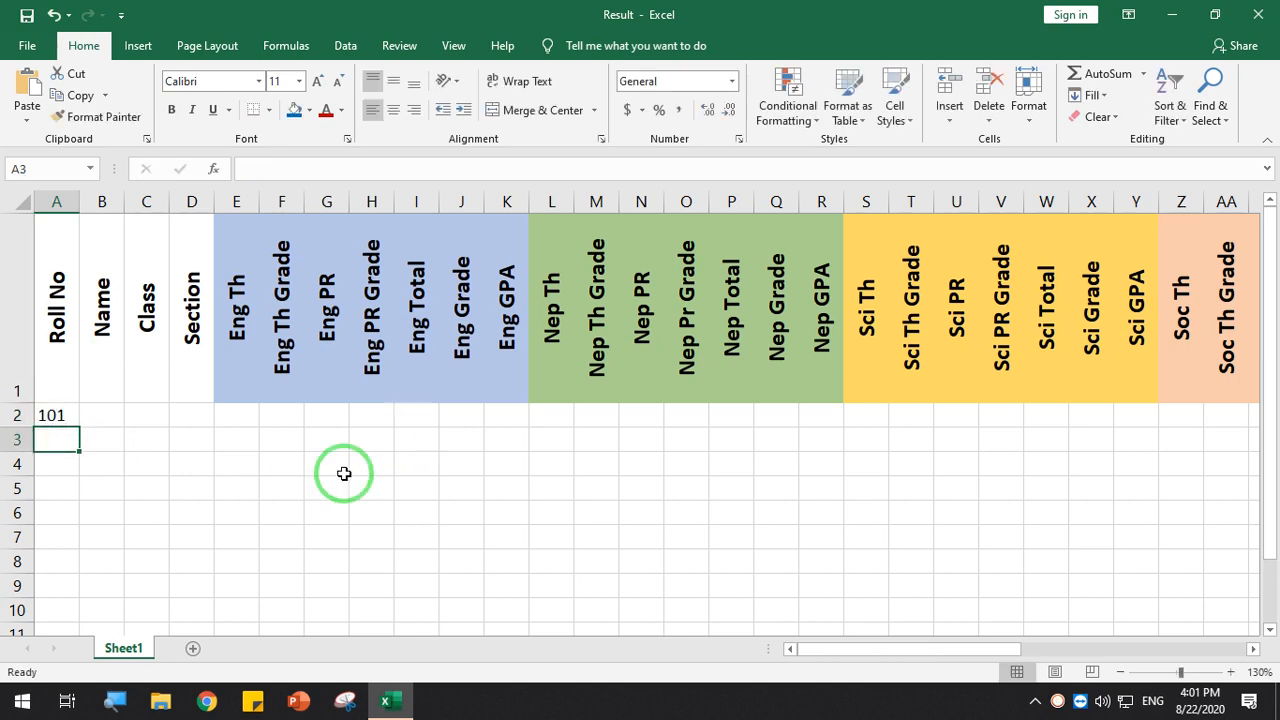
Fill the roll numbers down from A2 as the series 101 to 104, and extend the fill to A6
left_click(63, 417)
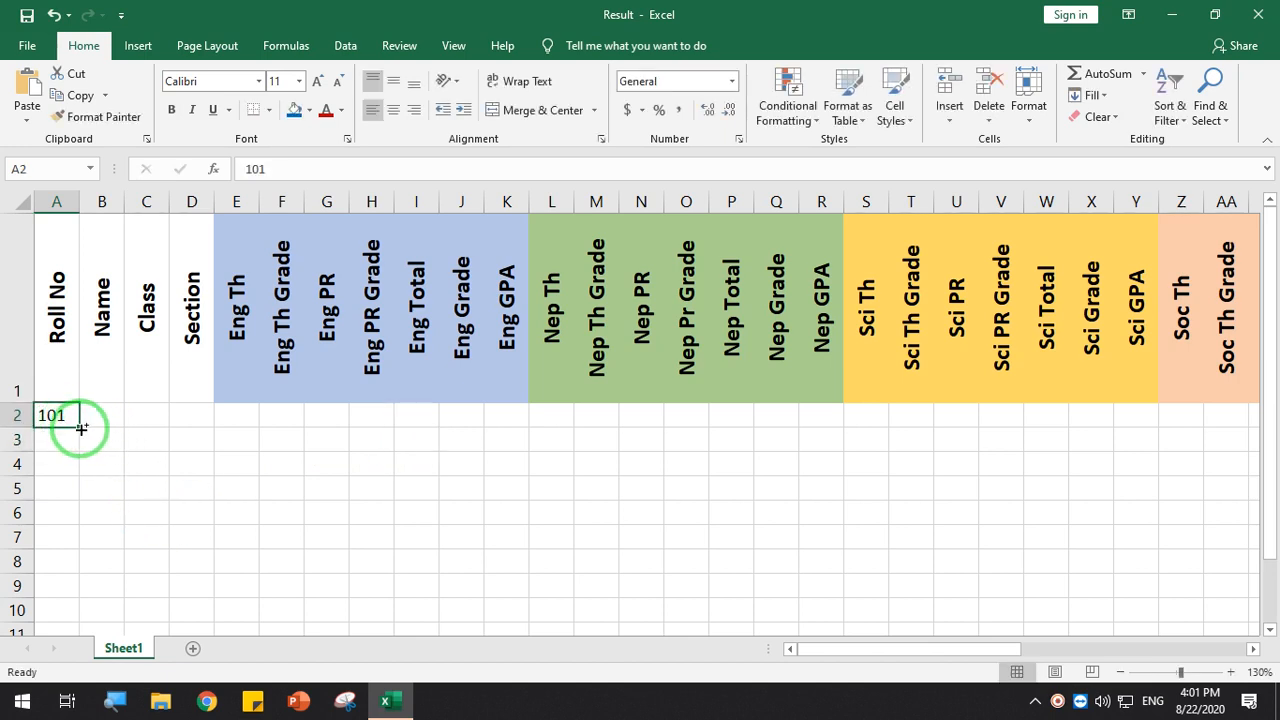
left_click_drag(81, 428, 43, 246)
scroll(238, 514, "up", 2)
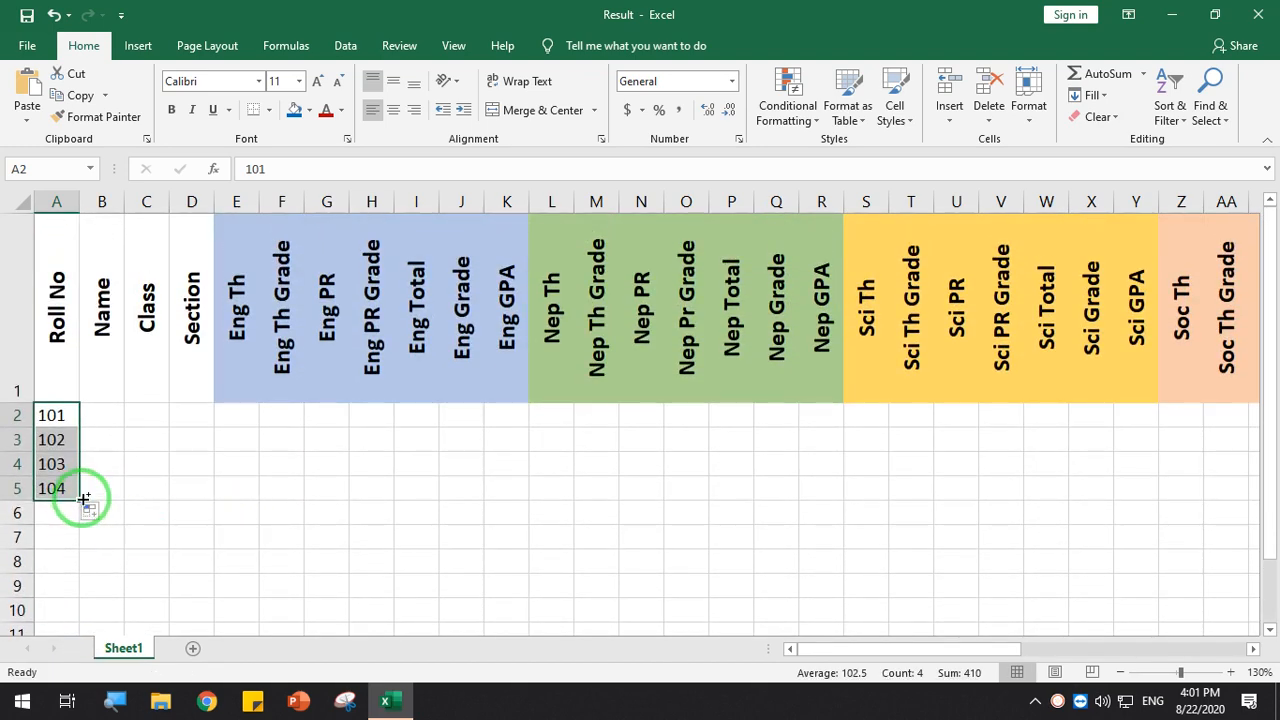
left_click_drag(83, 497, 86, 516)
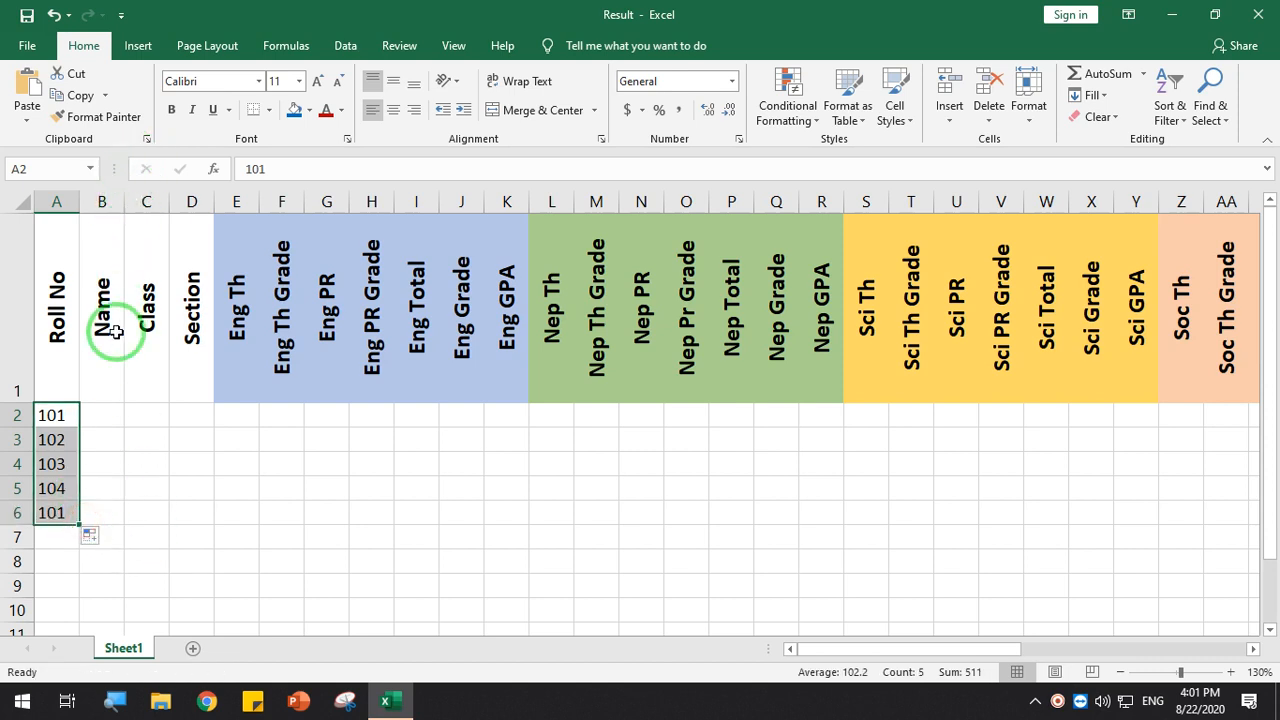
Enter the first student's full name in B2 and auto-fit the Name column to it
left_click(105, 416)
type("Anisha Thapa")
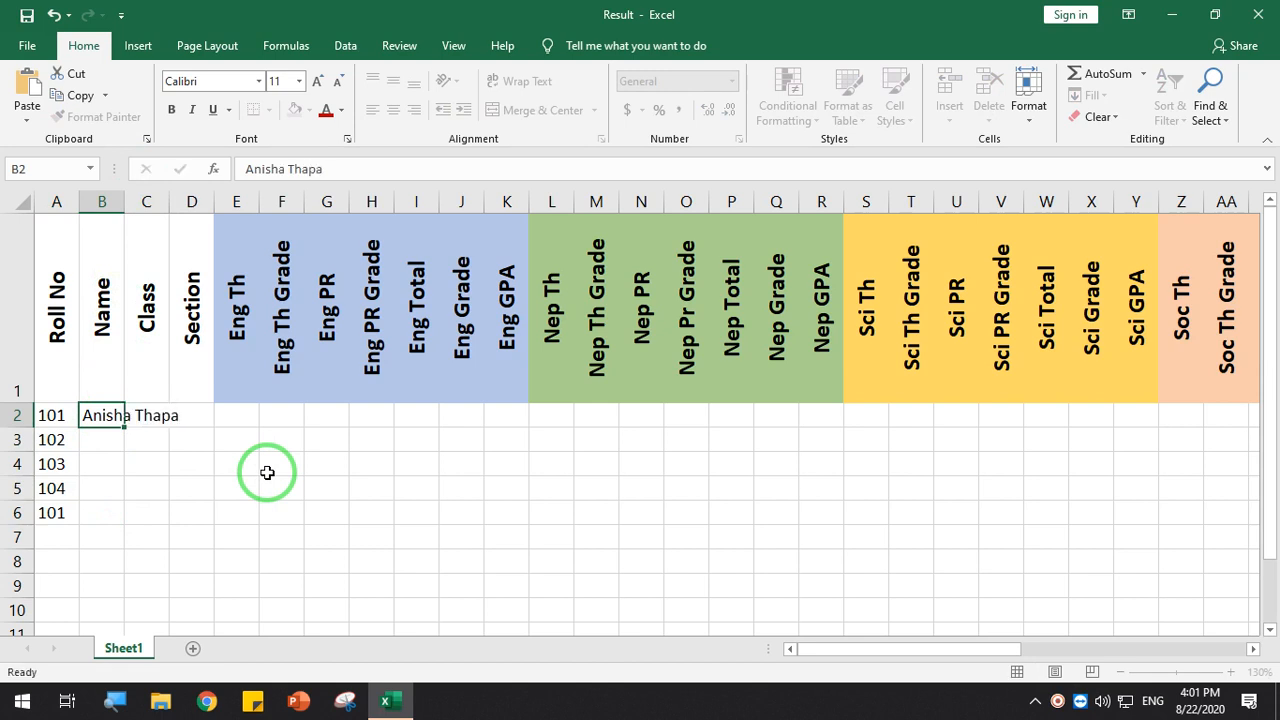
key("Return")
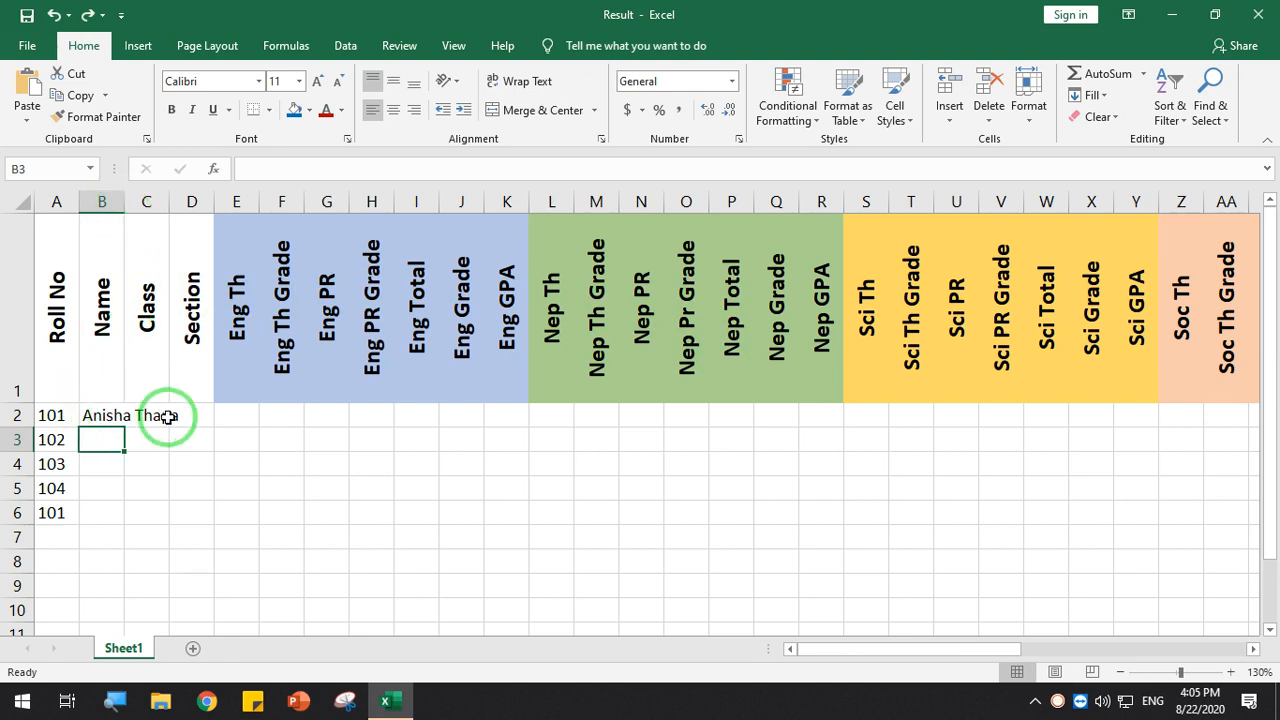
double_click(124, 203)
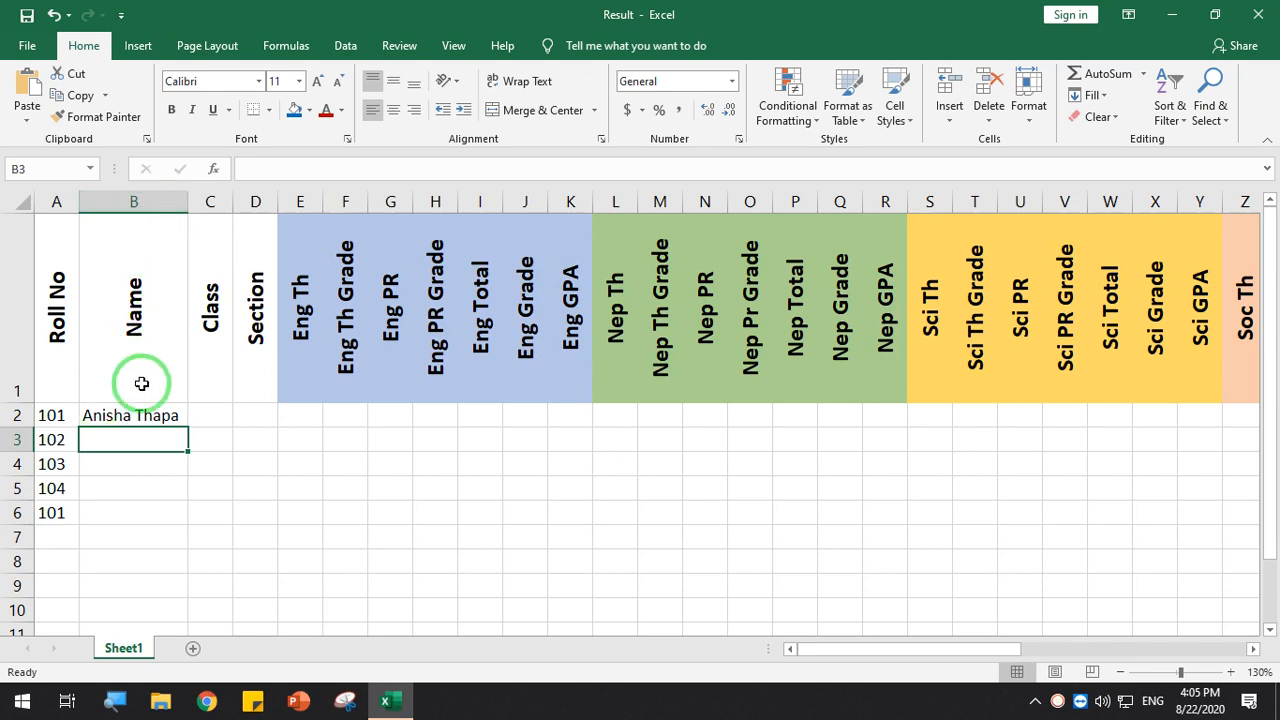
Enter the second student's full name in B3, beside roll number 102
left_click(120, 440)
type("Susant K")
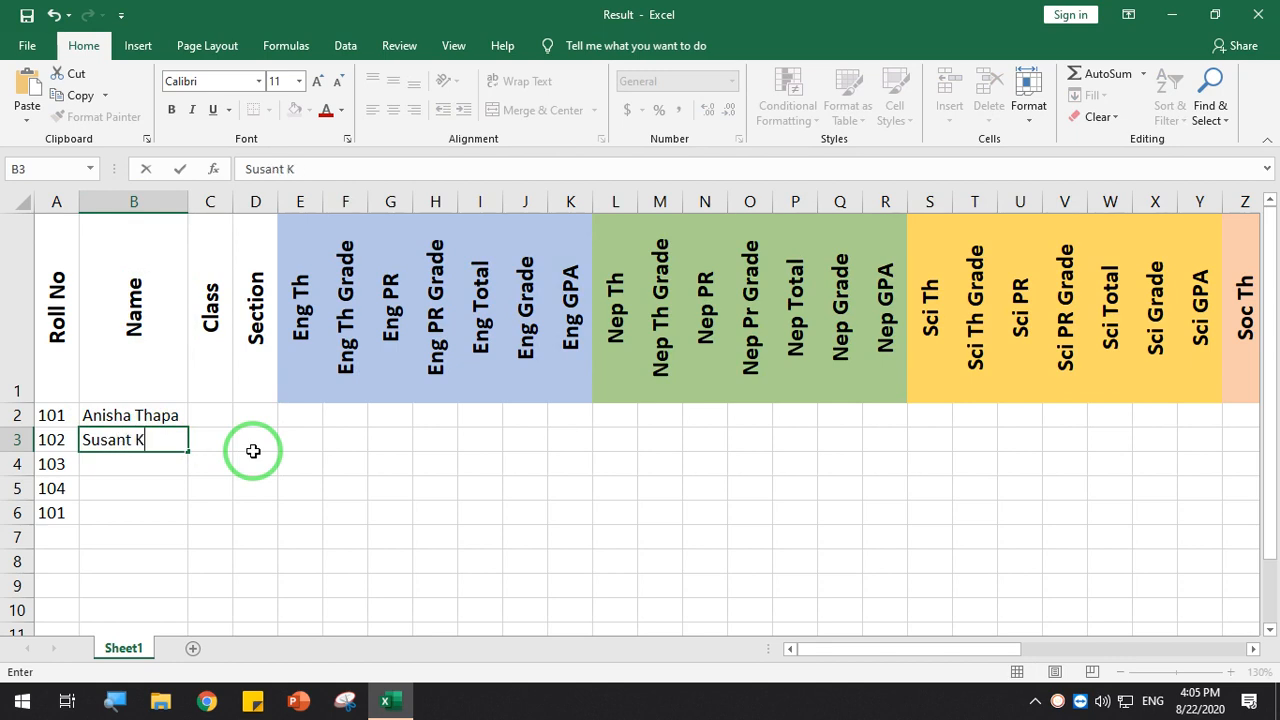
type("C")
key("Return")
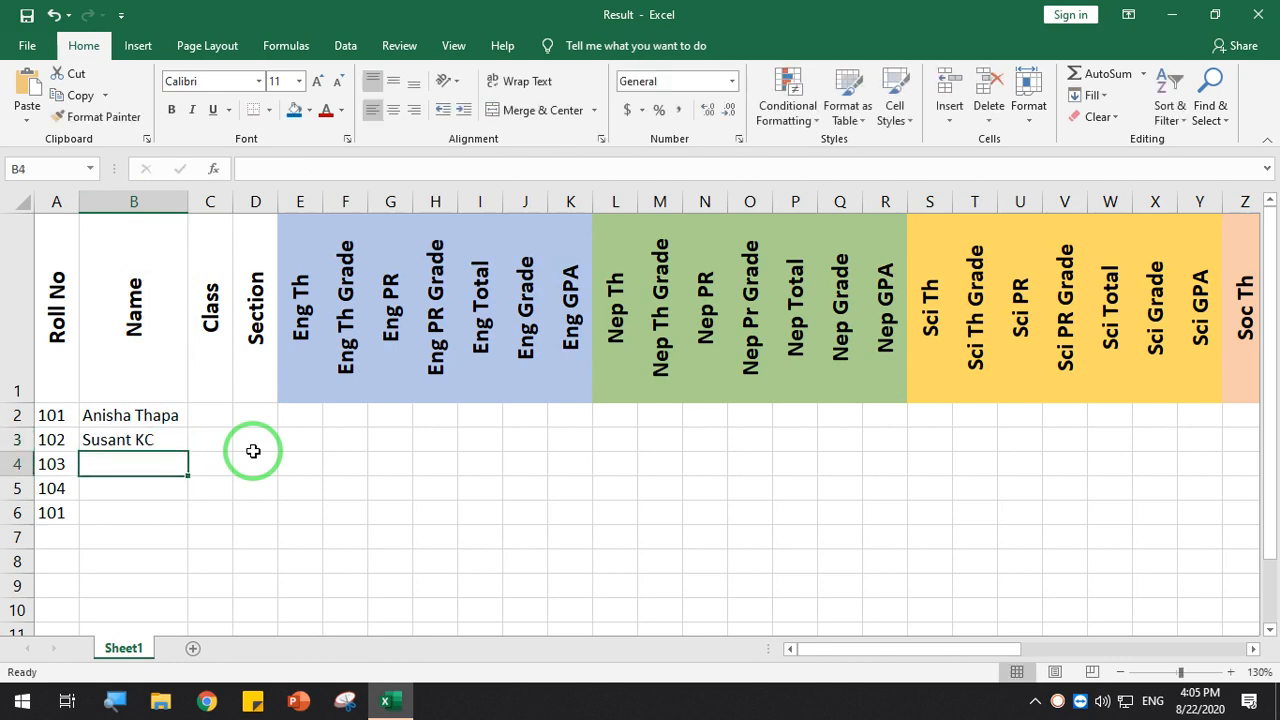
Enter the third and fourth students' full names in B4 and B5, beside roll numbers 103 and 104
type("Sunita")
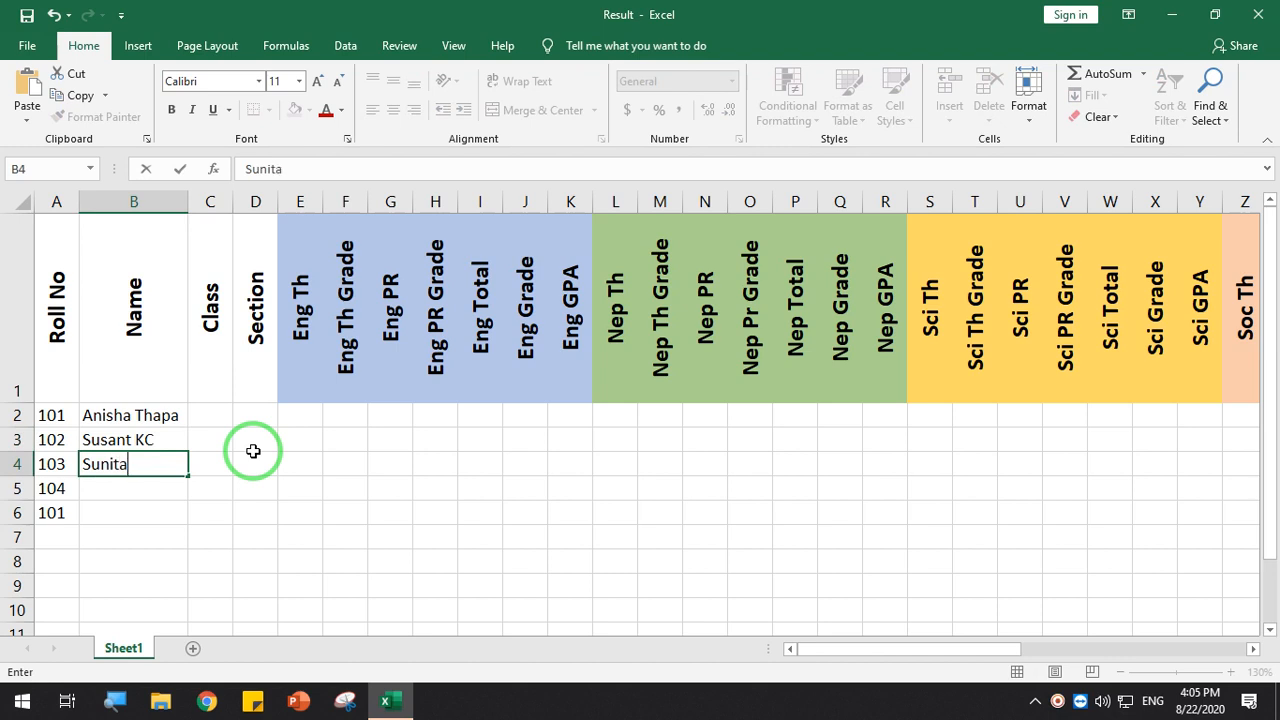
type(" Dangol")
key("Return")
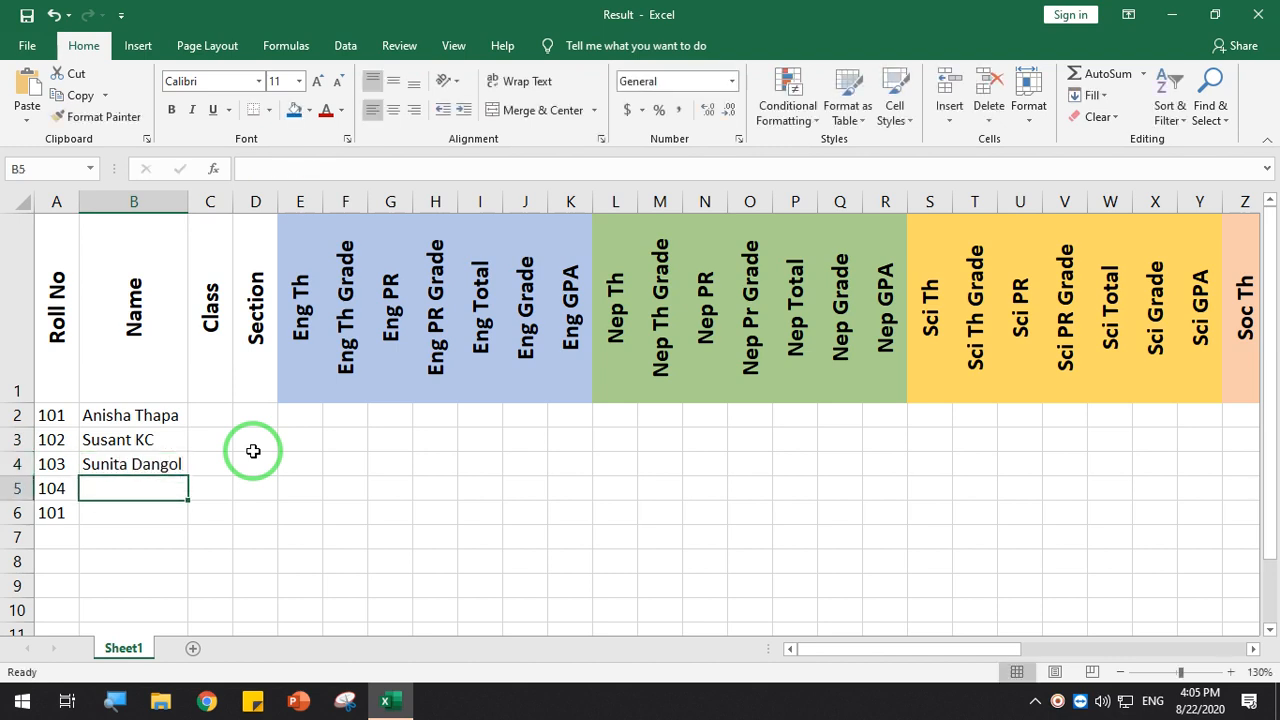
type("Man Kaji")
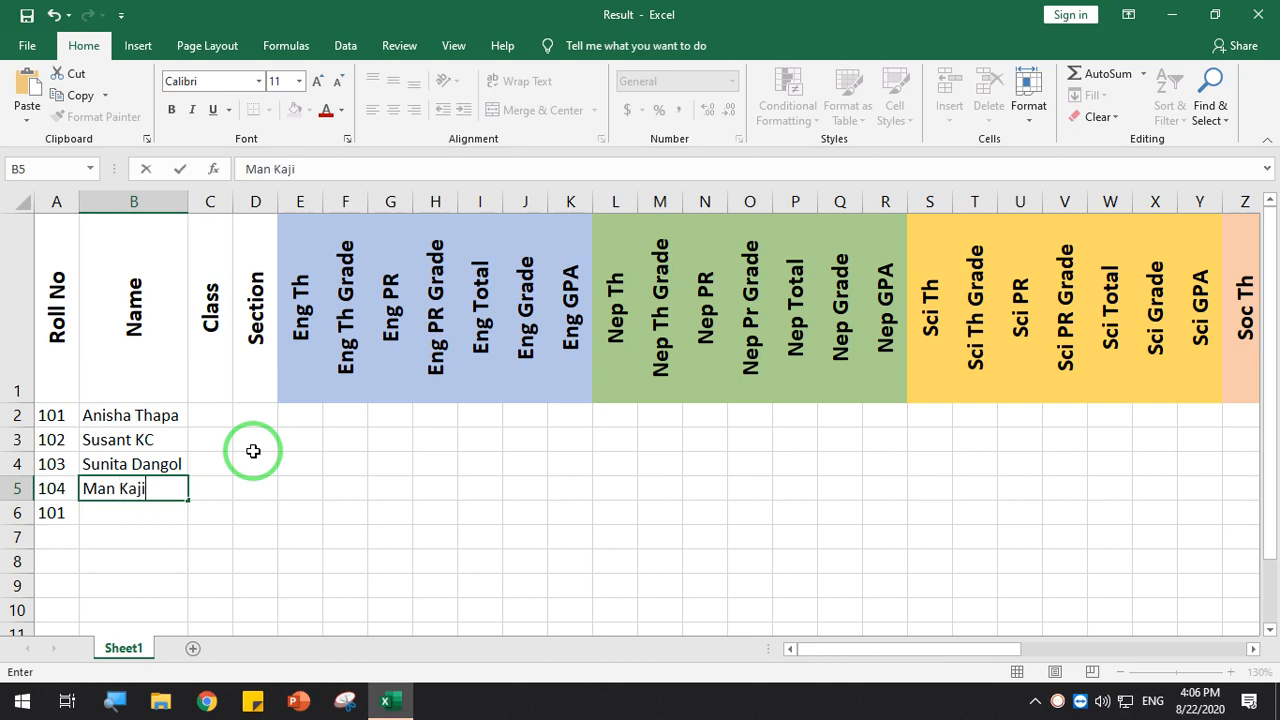
type(" Shrestha")
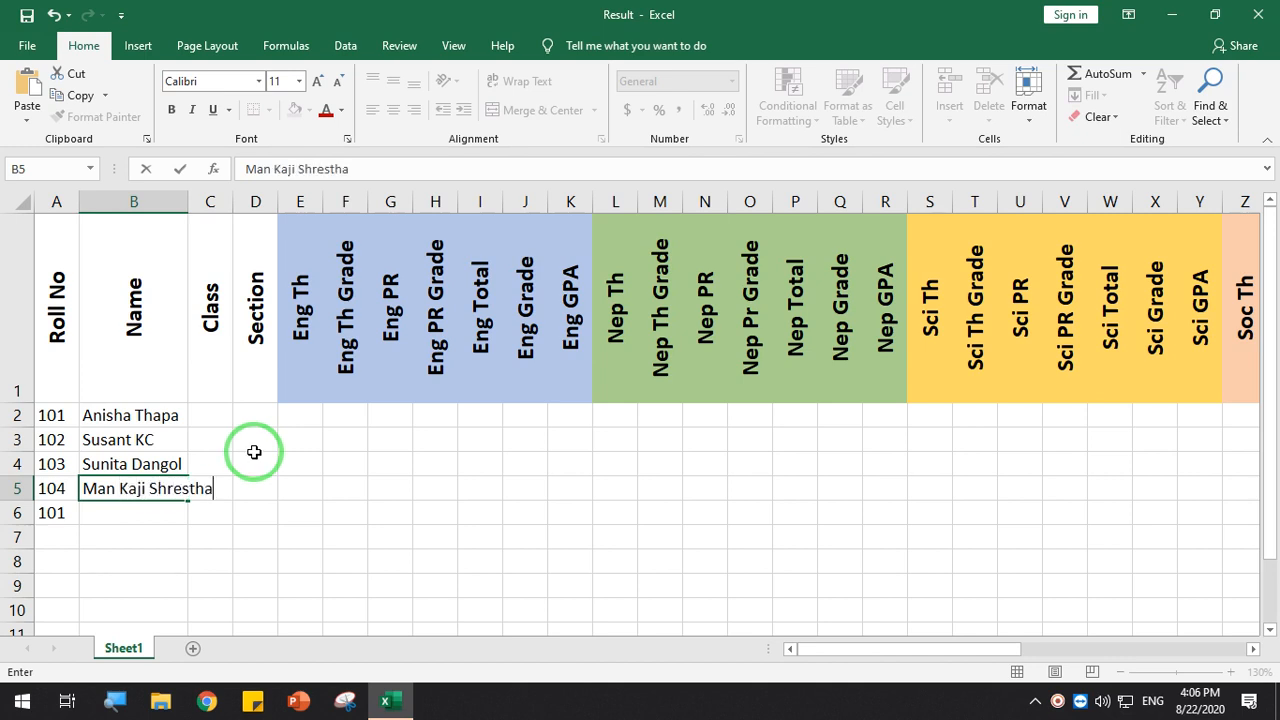
key("Return")
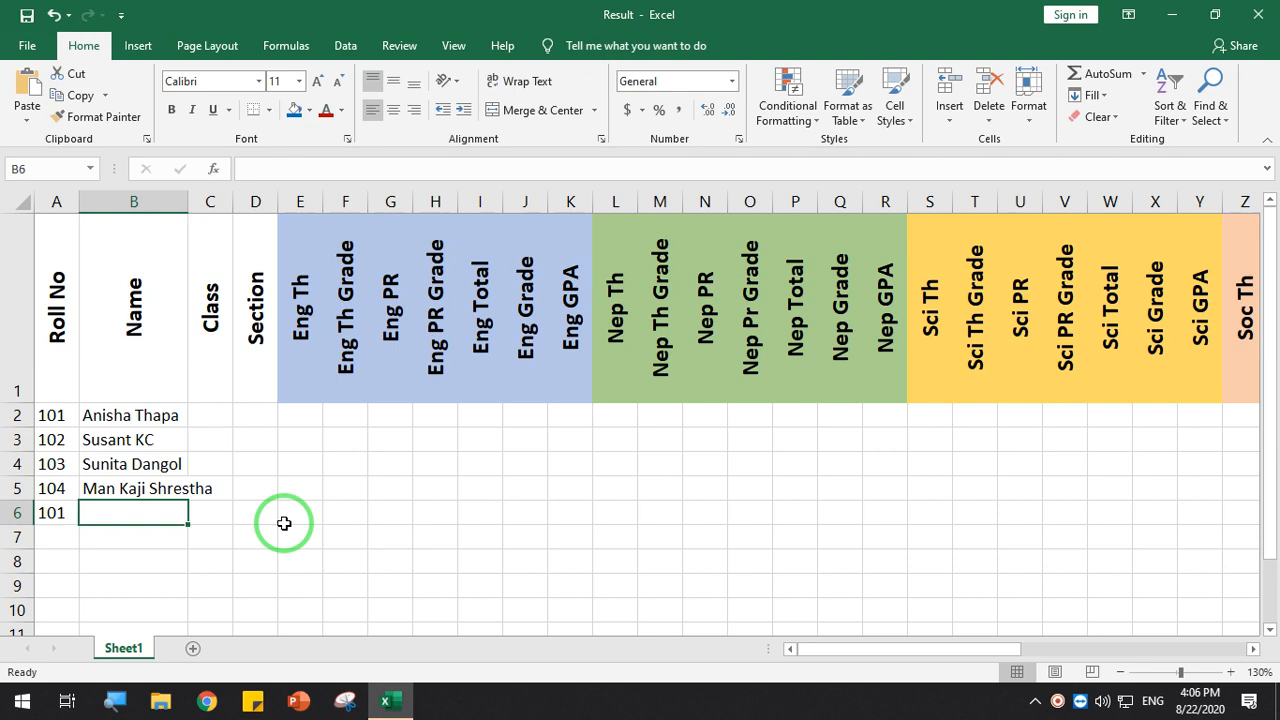
Enter the fifth student's full name in B6 and auto-fit the Name column to the longest name
type("U")
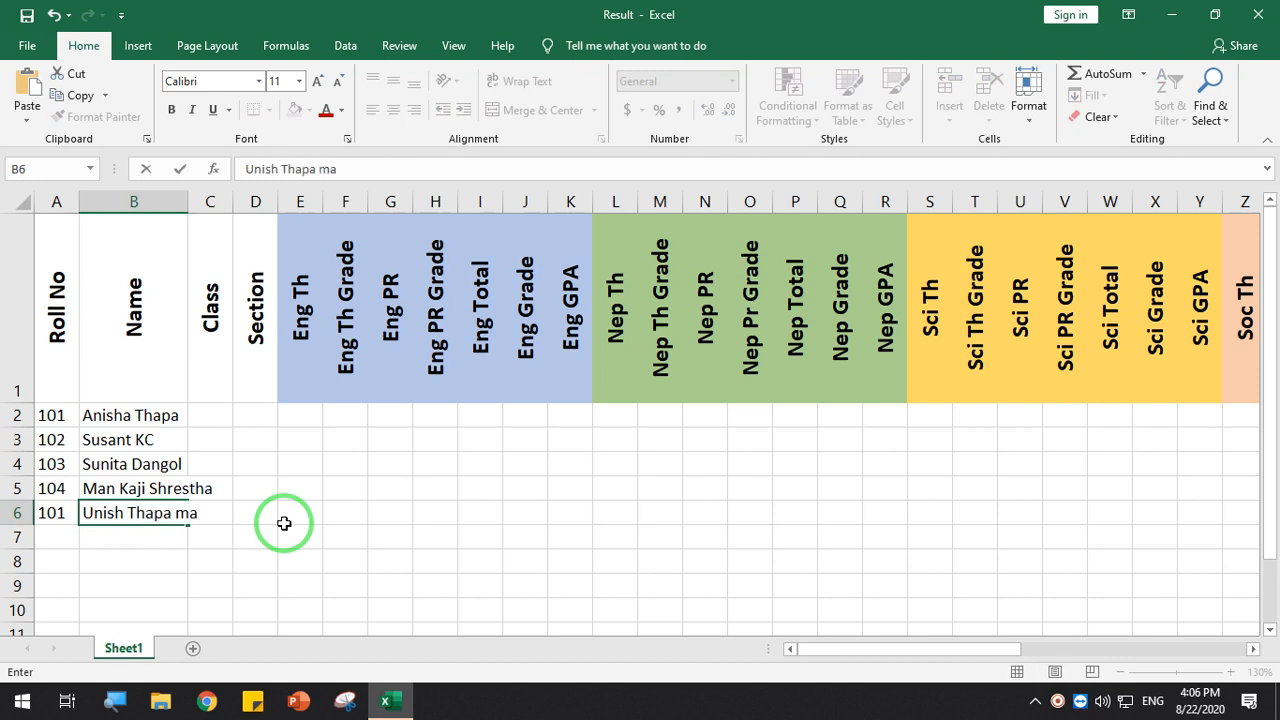
type("nish Thapa Magar")
key("Return")
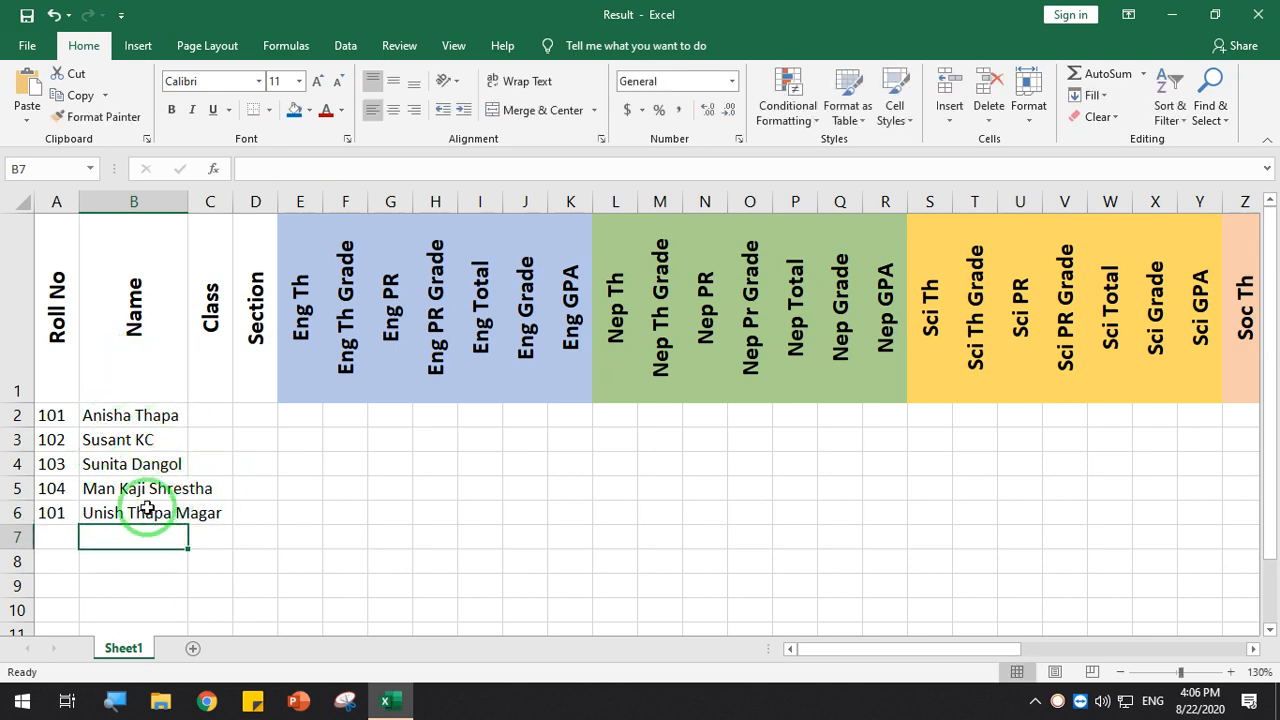
double_click(190, 203)
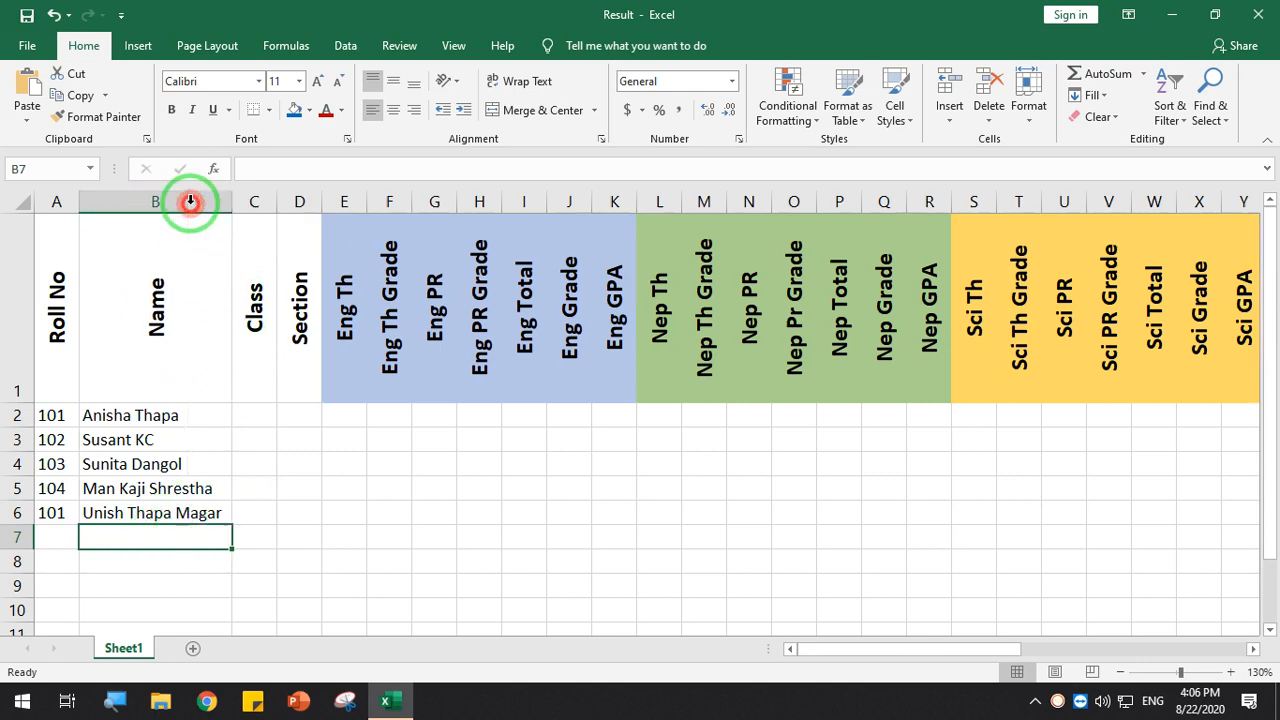
left_click(192, 510)
left_click_drag(93, 407, 114, 522)
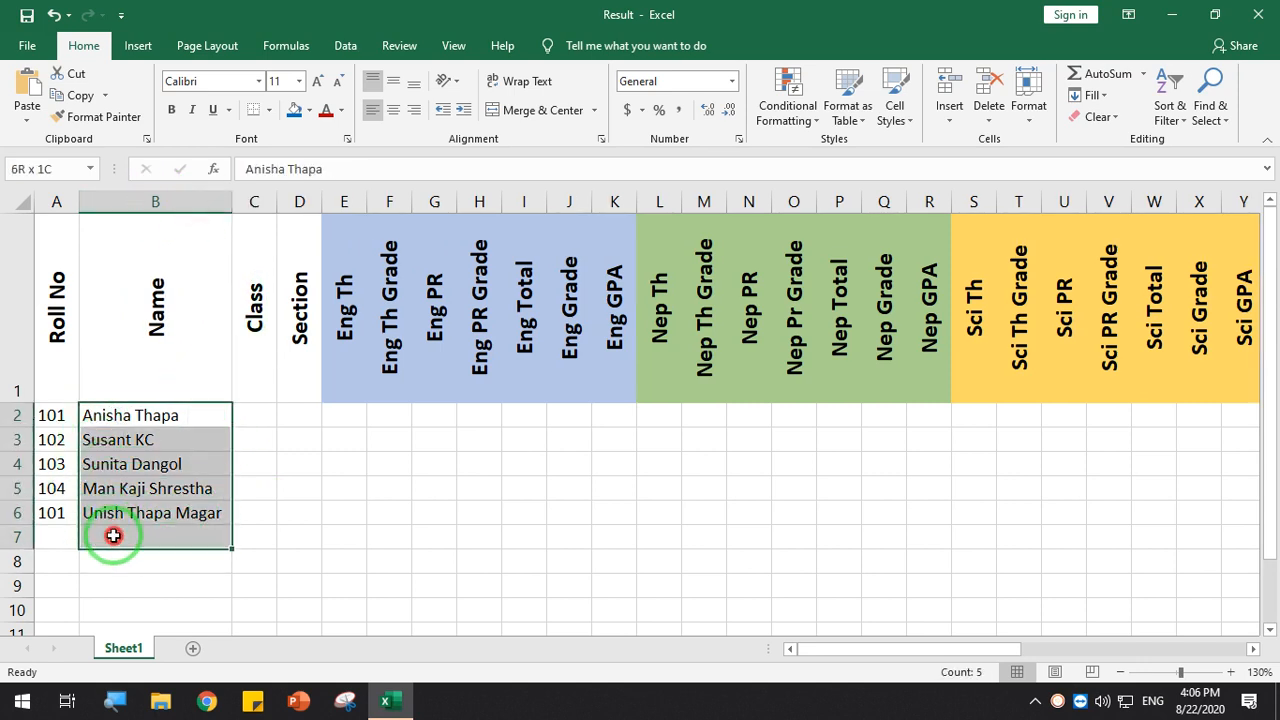
left_click(220, 486)
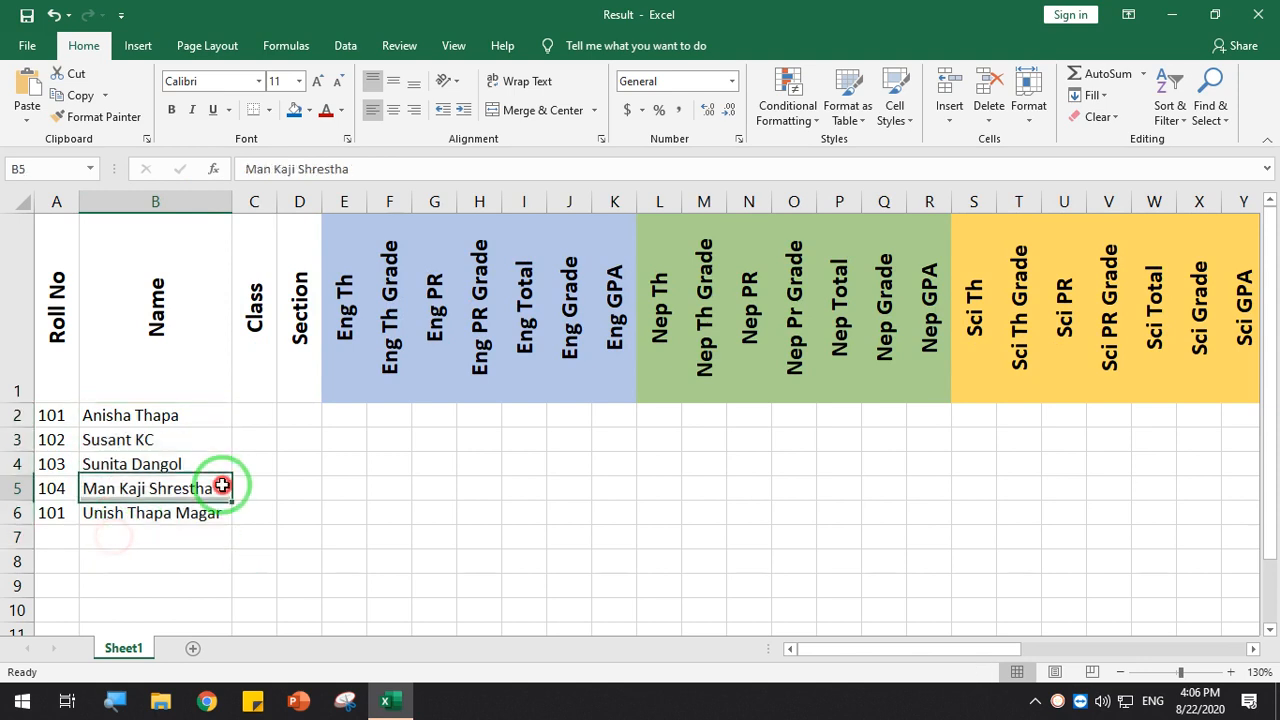
Enter class 10 in C2 and copy it down to C6 for all five students
left_click(252, 417)
type("1")
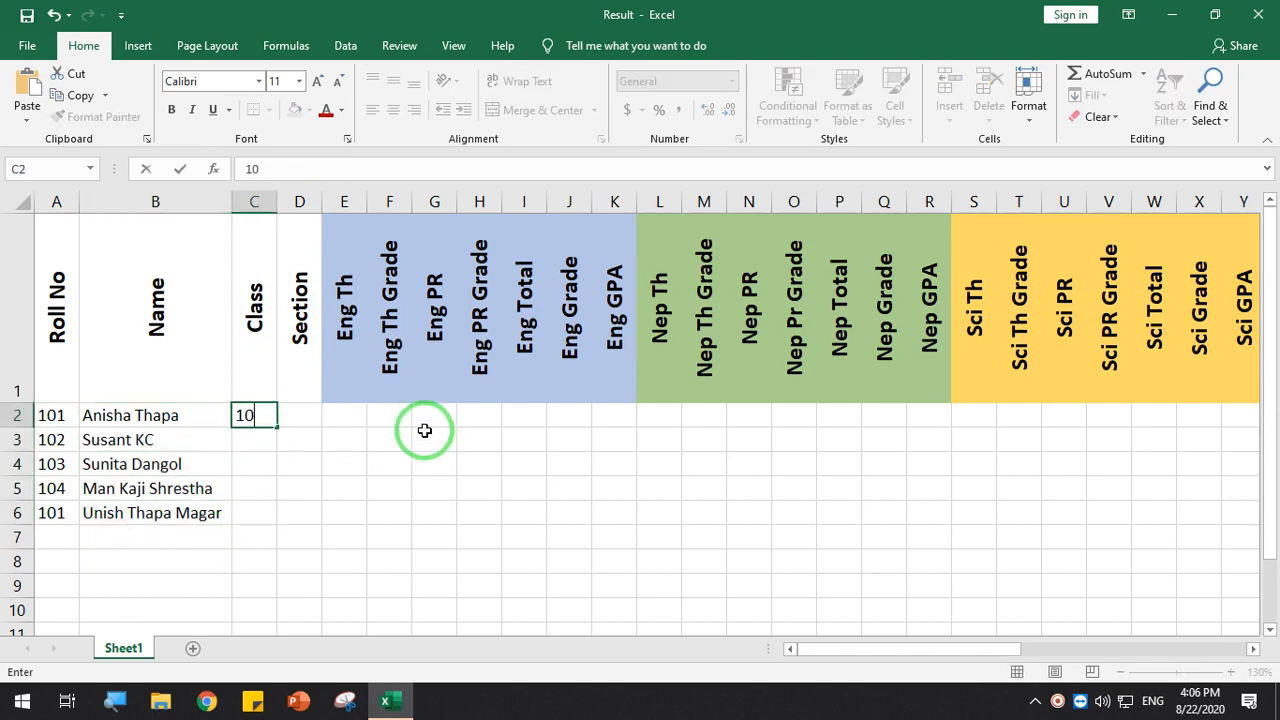
type("0")
left_click(284, 486)
left_click(258, 415)
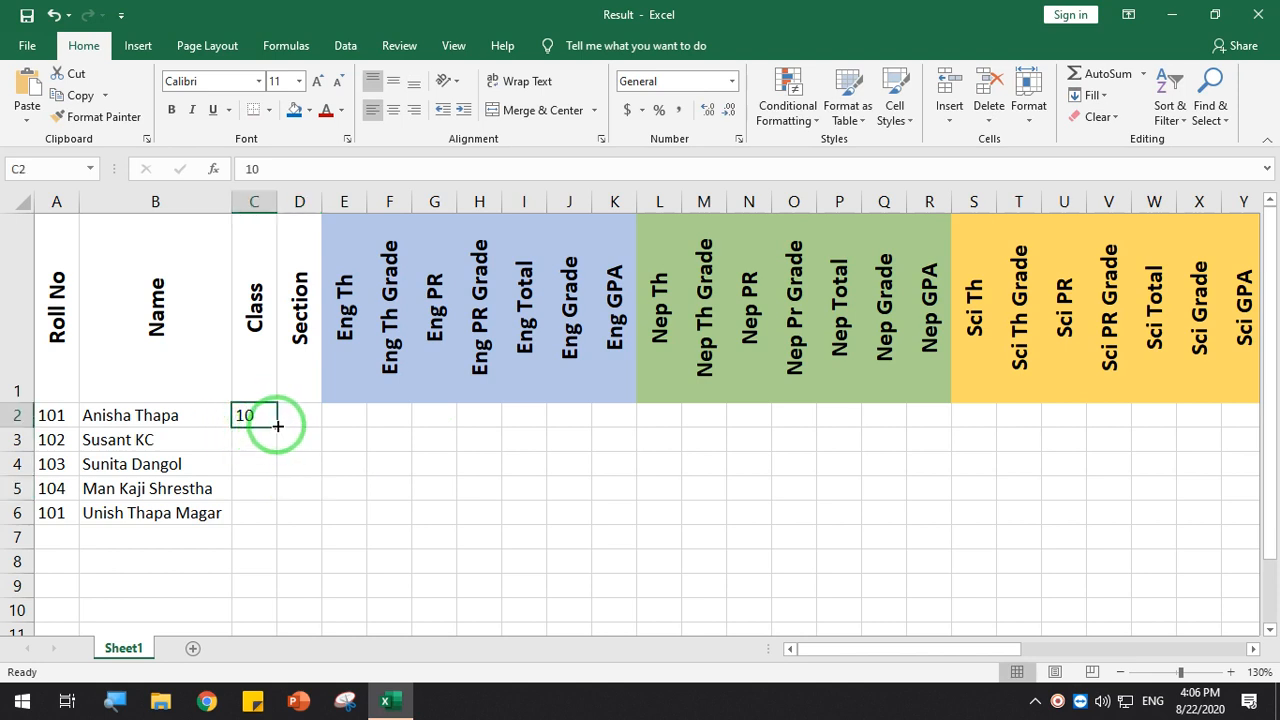
left_click_drag(277, 425, 271, 528)
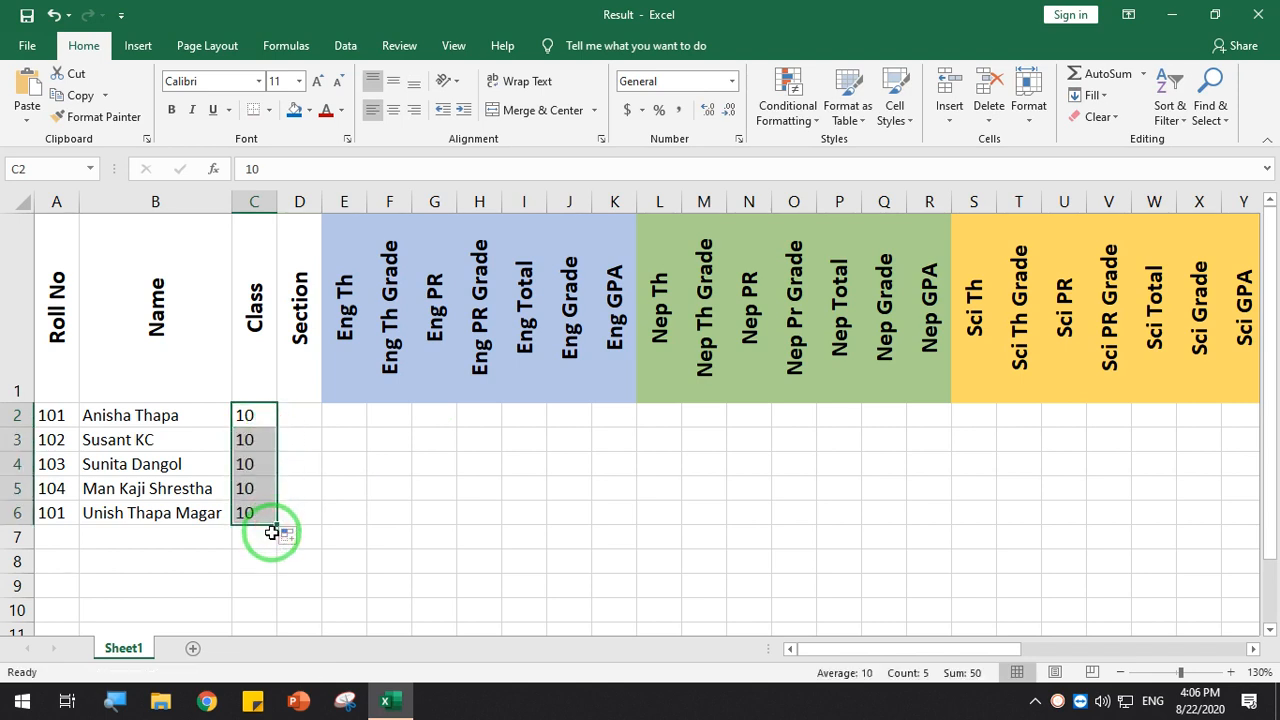
Enter section A in D2 and copy it down to D6 for all five students
left_click(304, 416)
type("A")
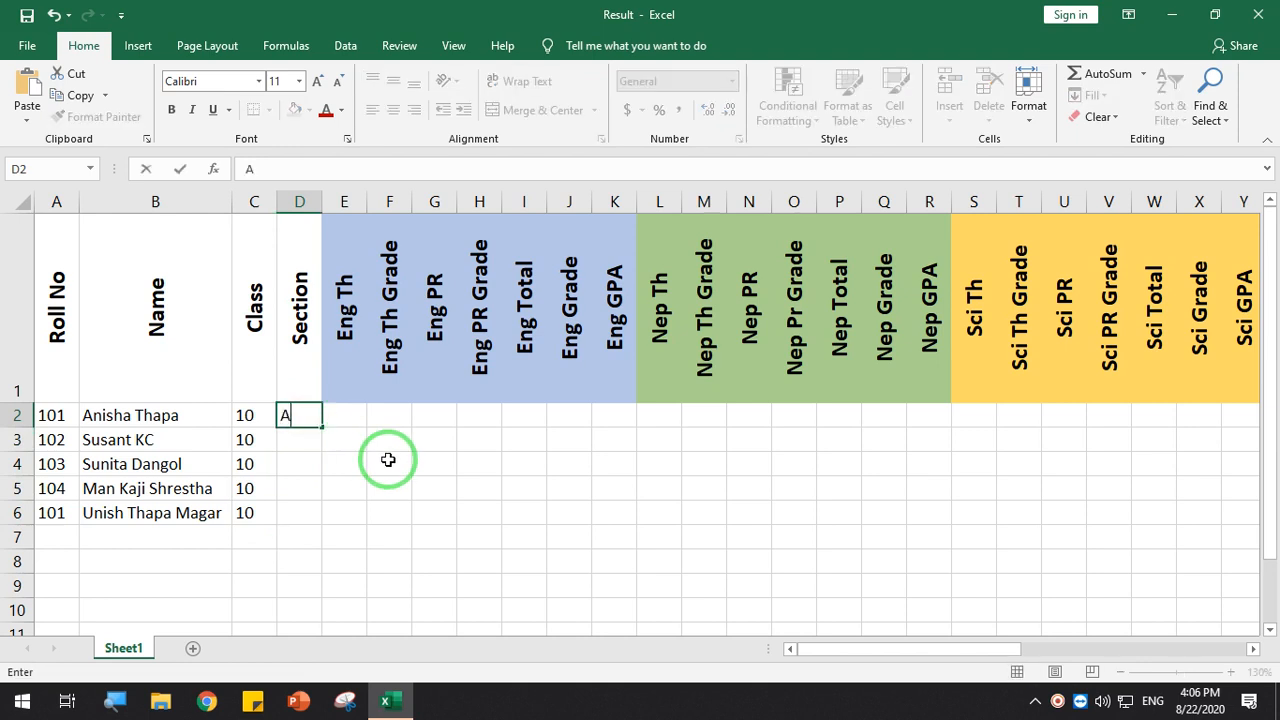
left_click(343, 458)
left_click(306, 416)
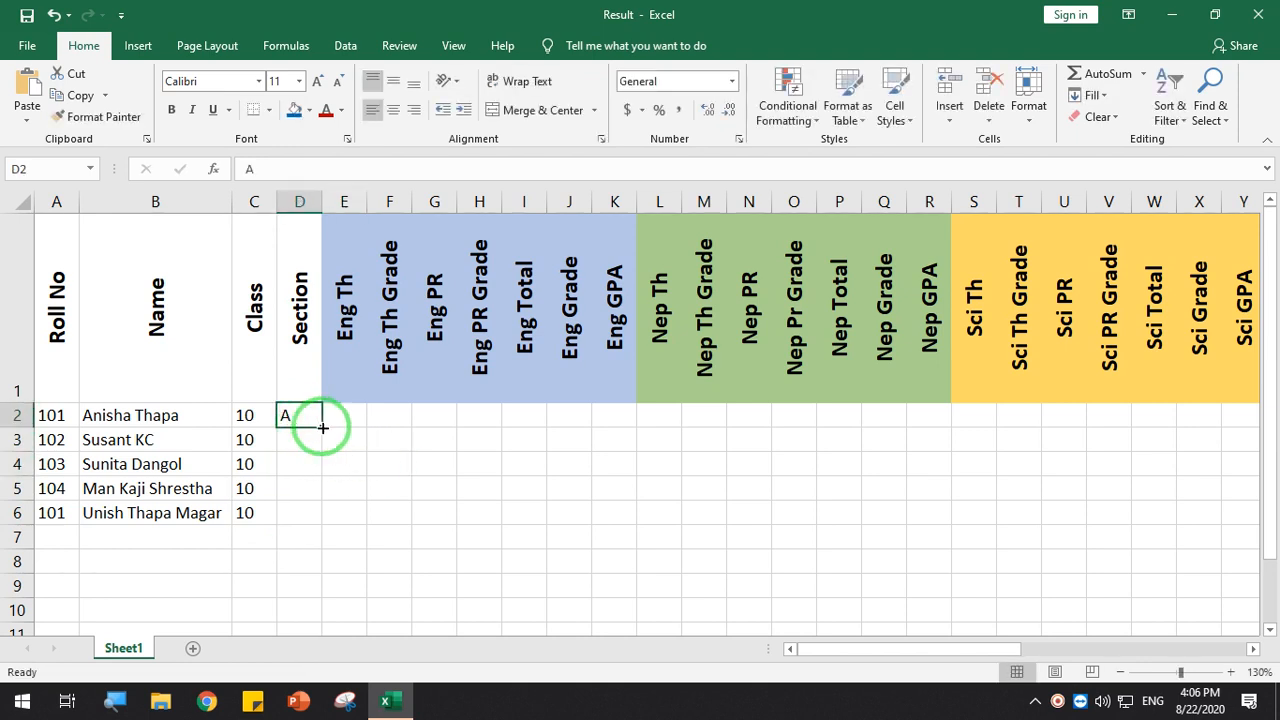
left_click_drag(320, 427, 310, 527)
left_click(374, 508)
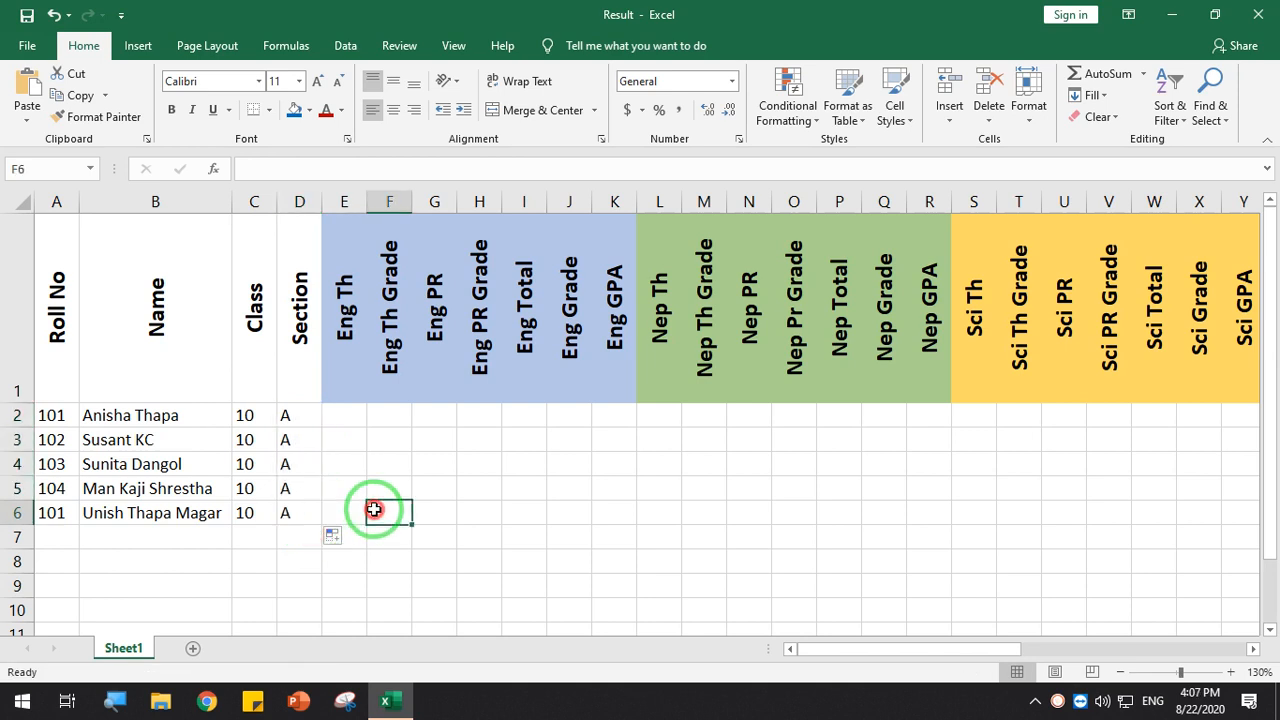
Refill the roll numbers from A2 down to A6 as the continuous series 101 to 105
left_click(188, 530)
left_click(46, 414)
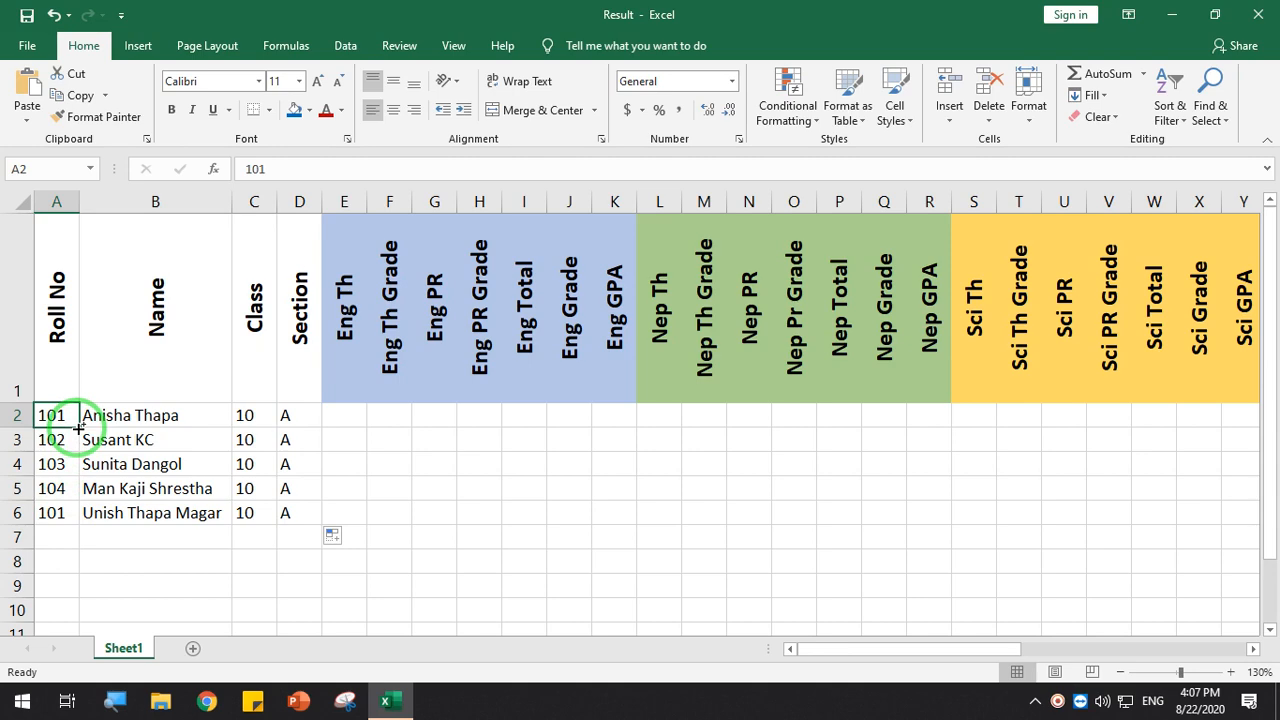
scroll(78, 428, "up", 3)
scroll(680, 577, "up", 3)
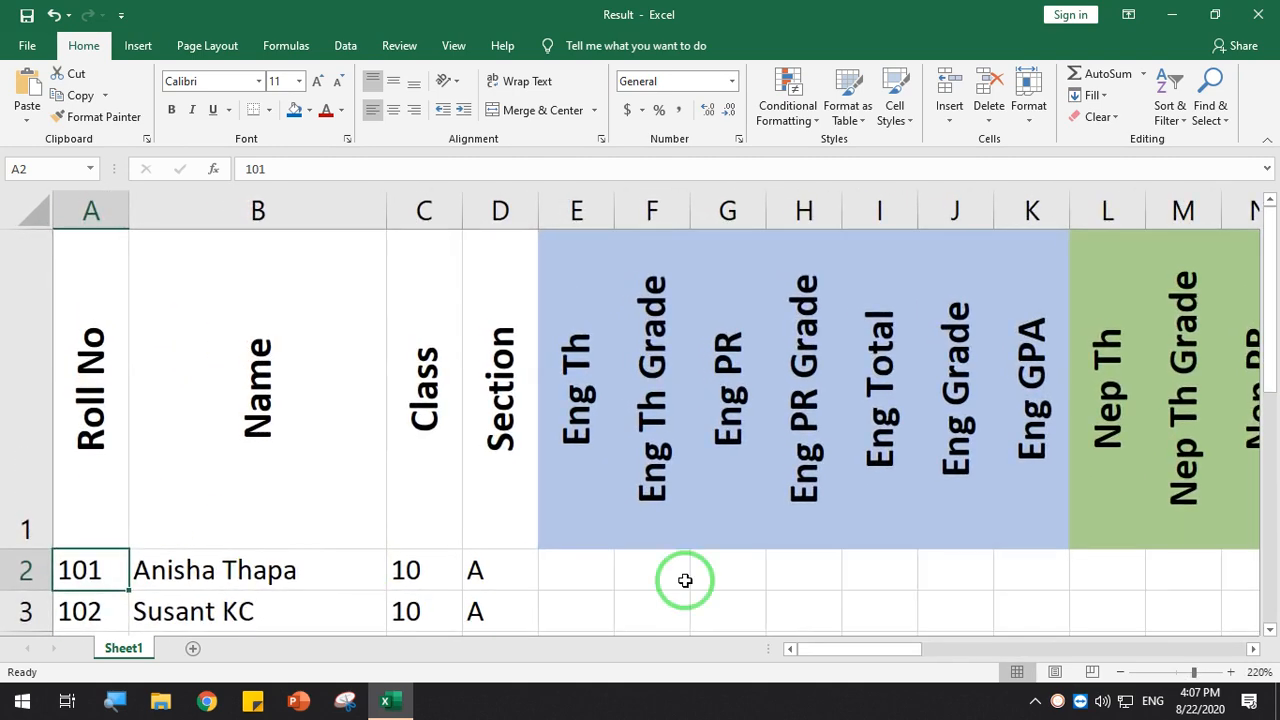
left_click_drag(1272, 447, 1268, 390)
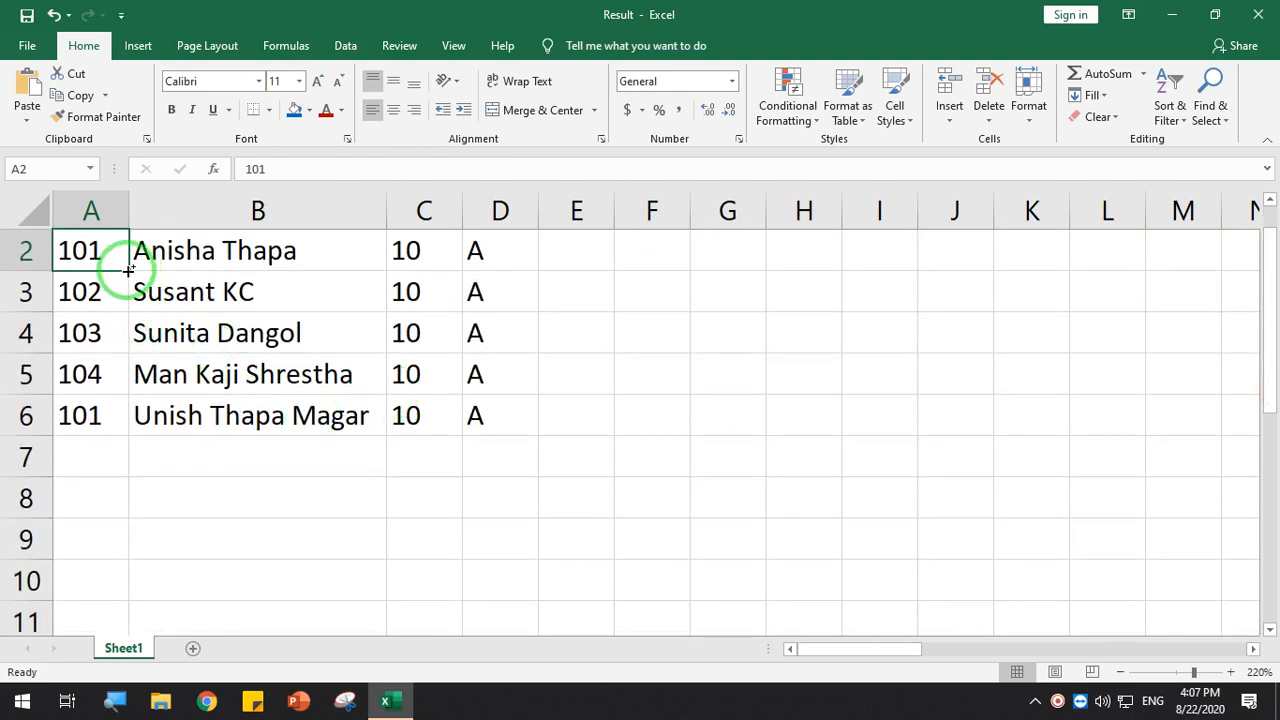
left_click_drag(129, 268, 125, 426)
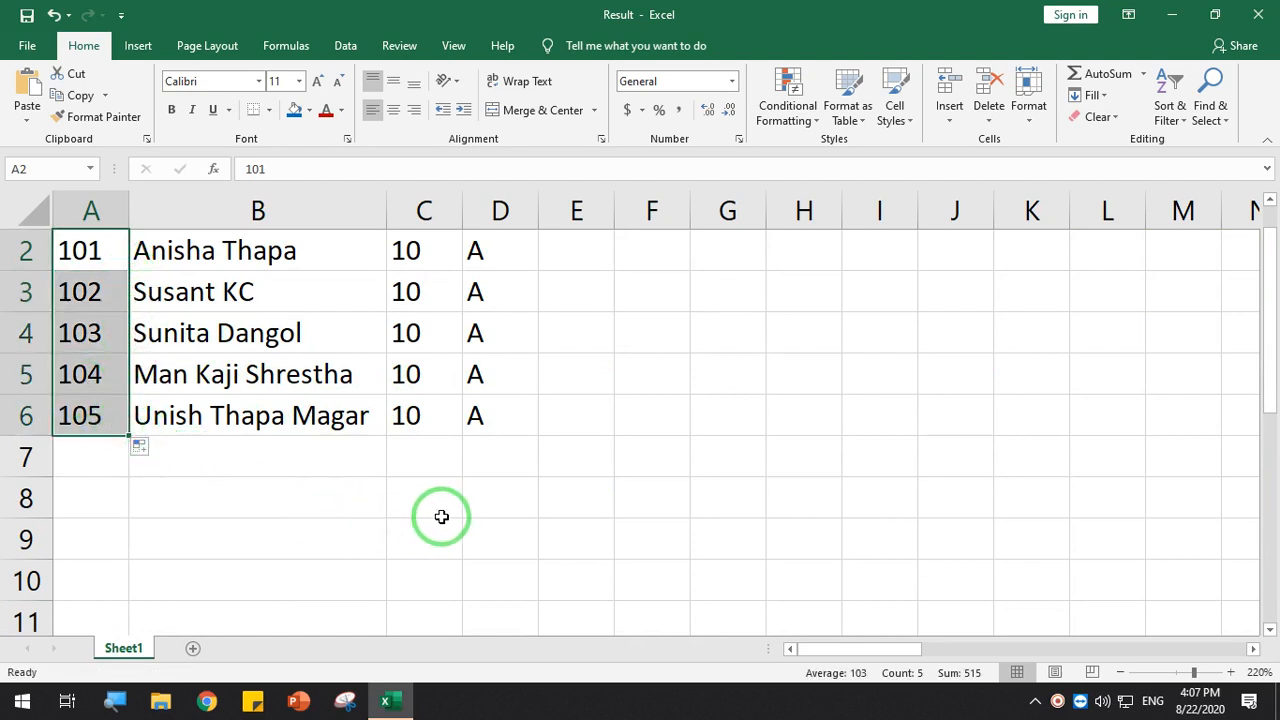
scroll(441, 516, "down", 4, "ctrl")
scroll(441, 516, "down", 3, "ctrl")
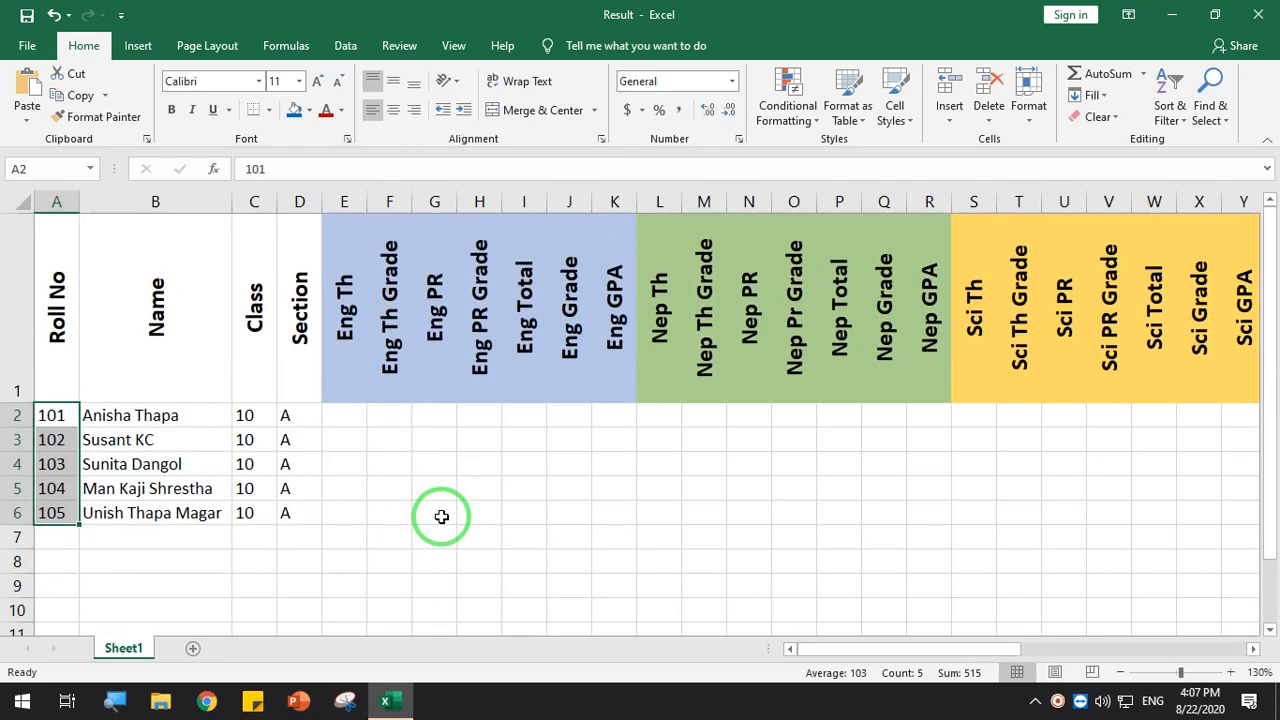
Enter the Eng Th marks 71, 62, 45, 32 and 10 in cells E2 to E6
left_click(340, 420)
left_click(429, 417)
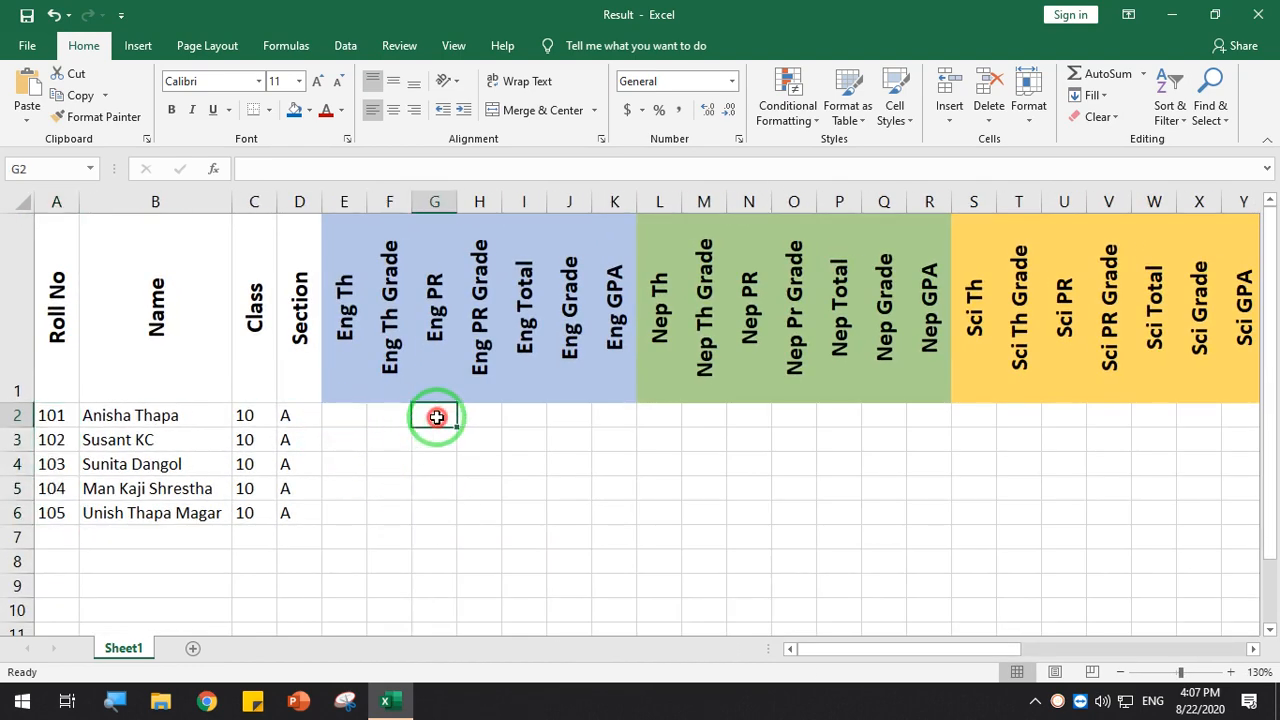
left_click(352, 418)
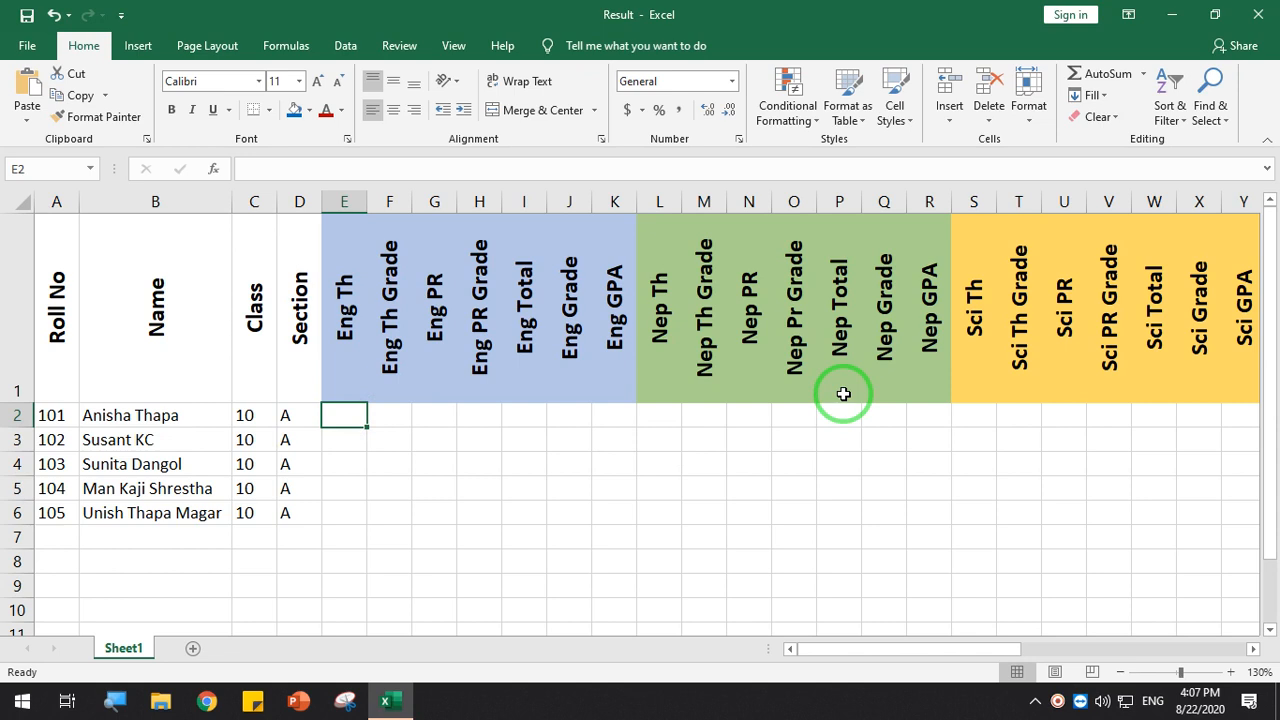
type("71")
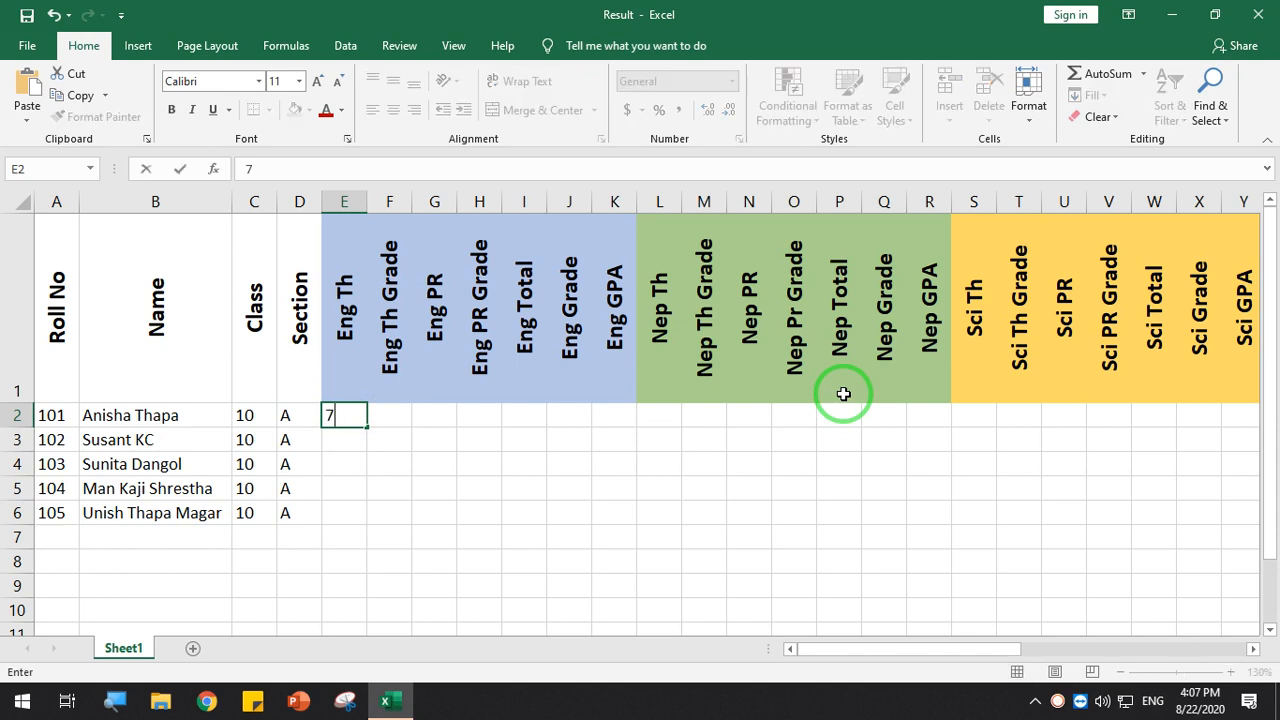
key("Return")
type("6")
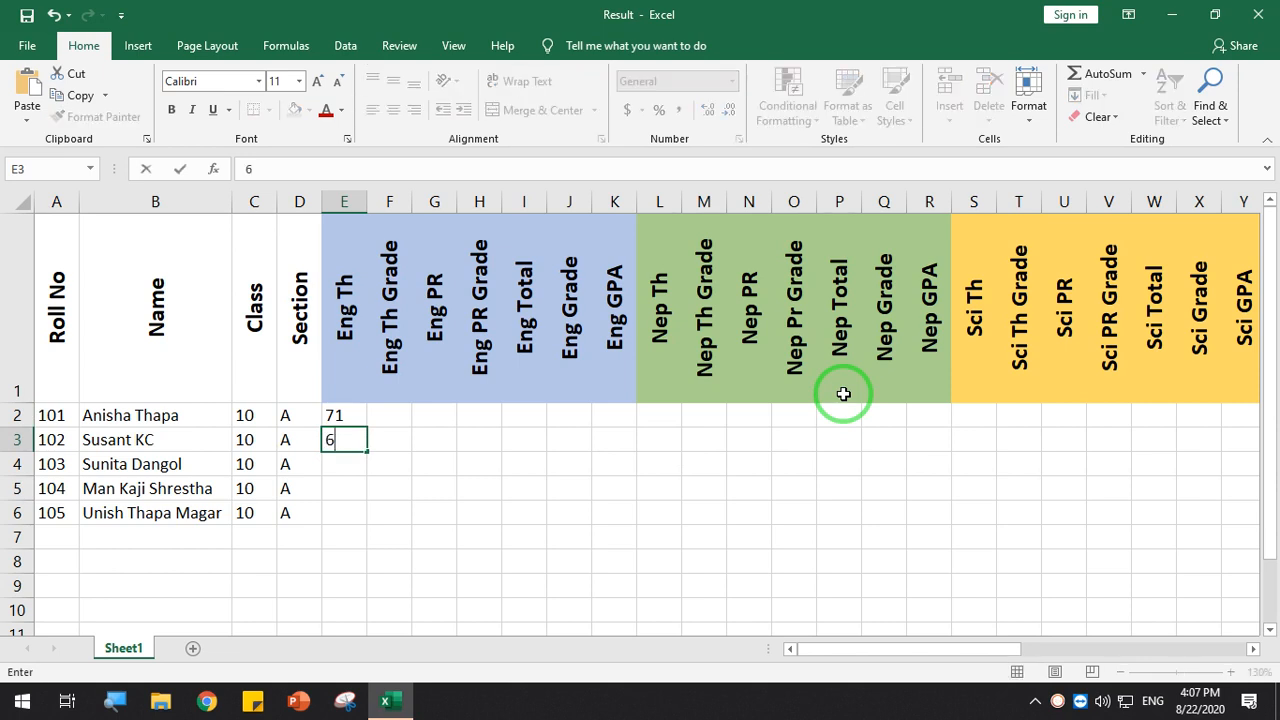
type("2")
key("Return")
type("45")
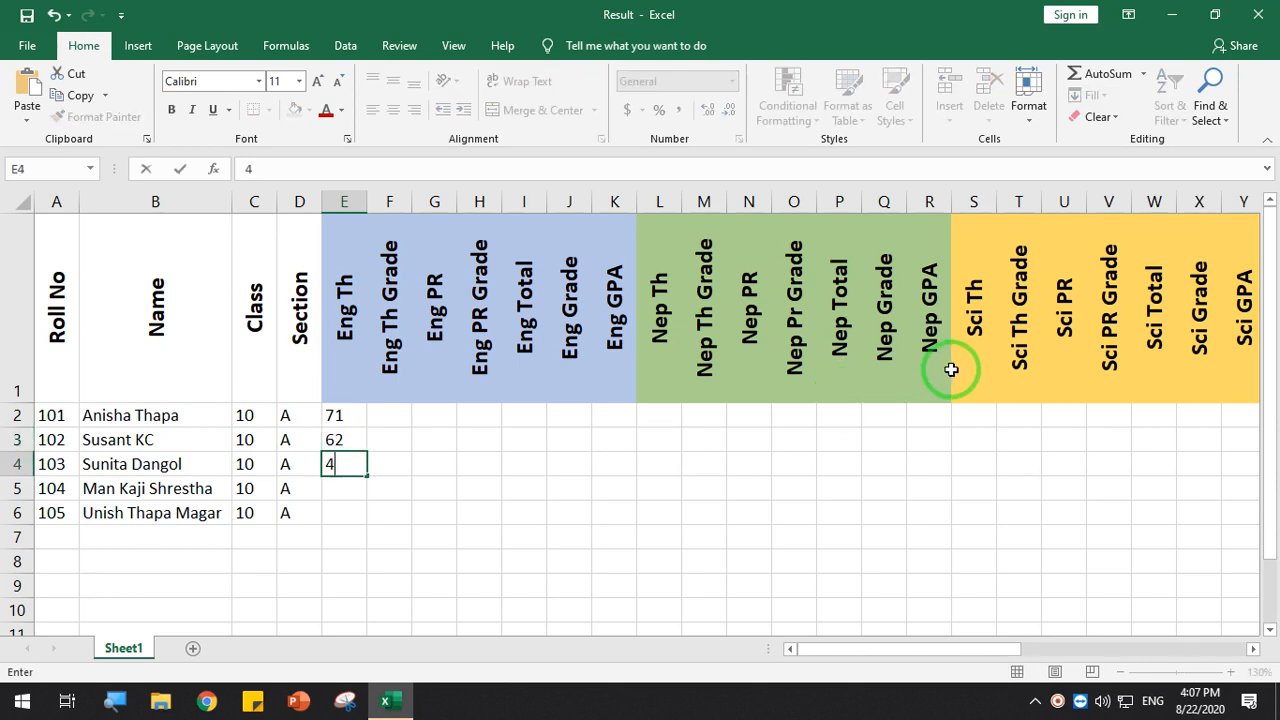
key("Return")
type("32")
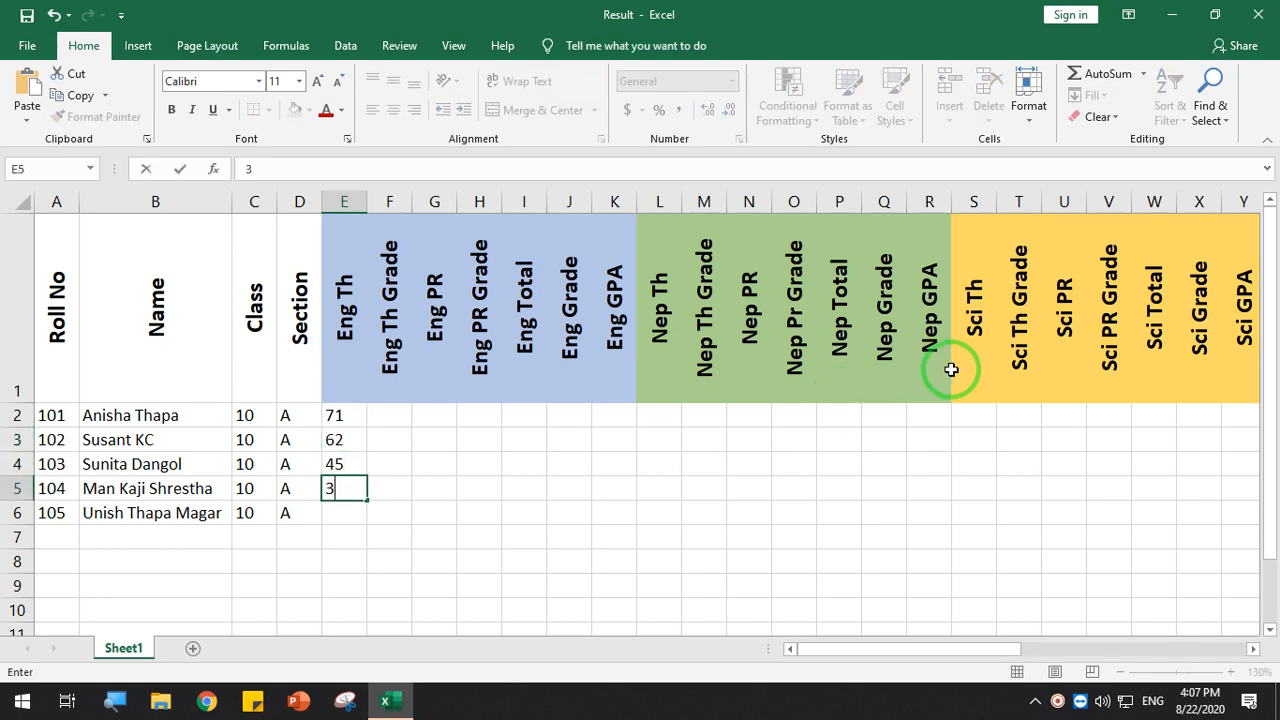
key("Return")
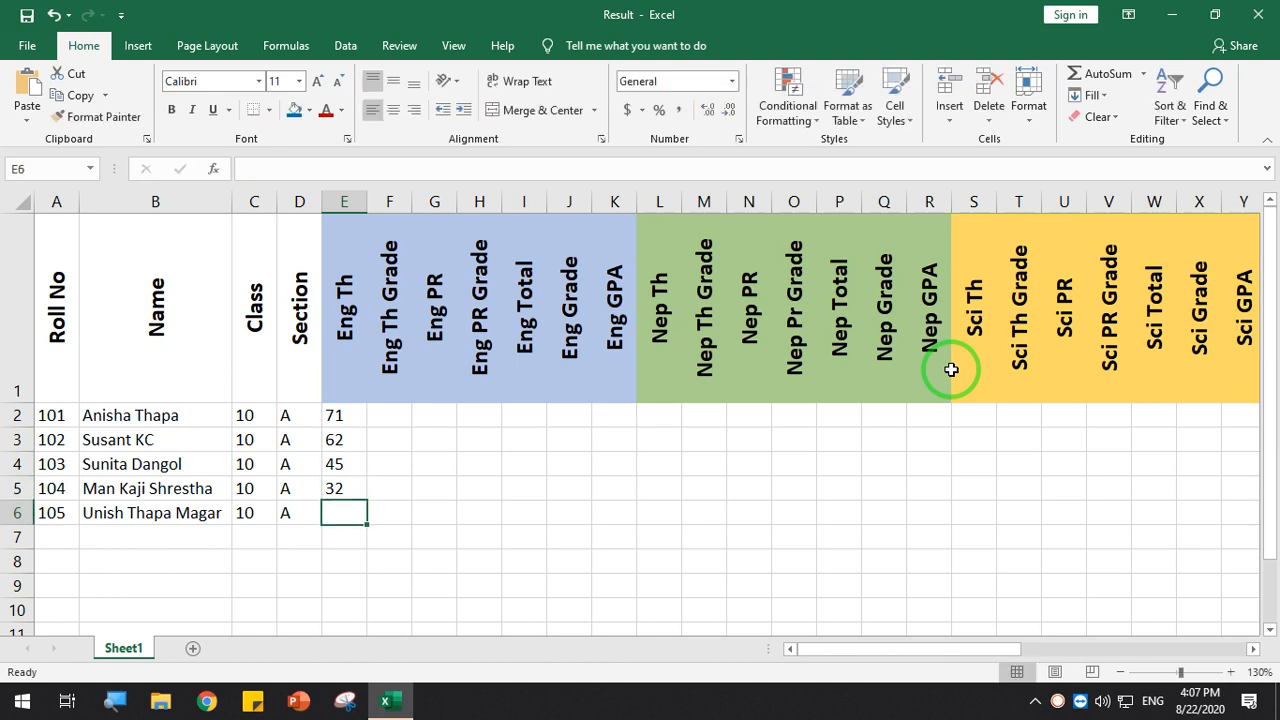
type("5")
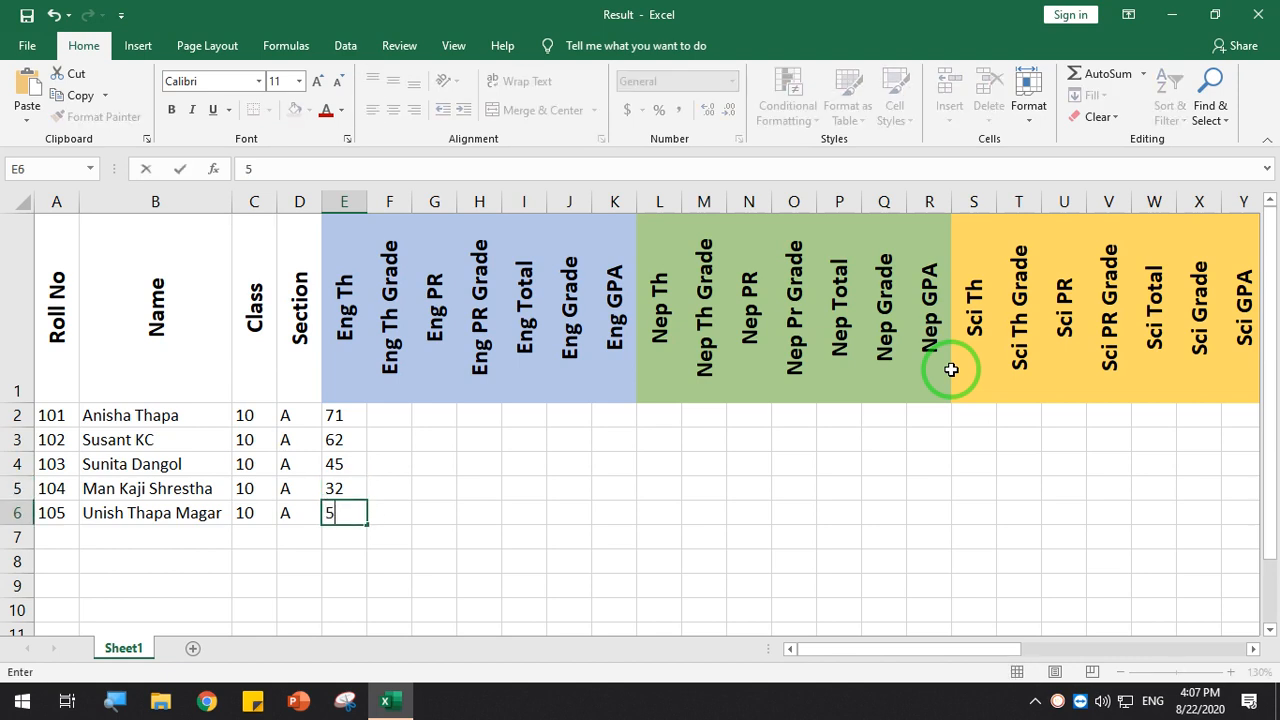
type("10")
key("Return")
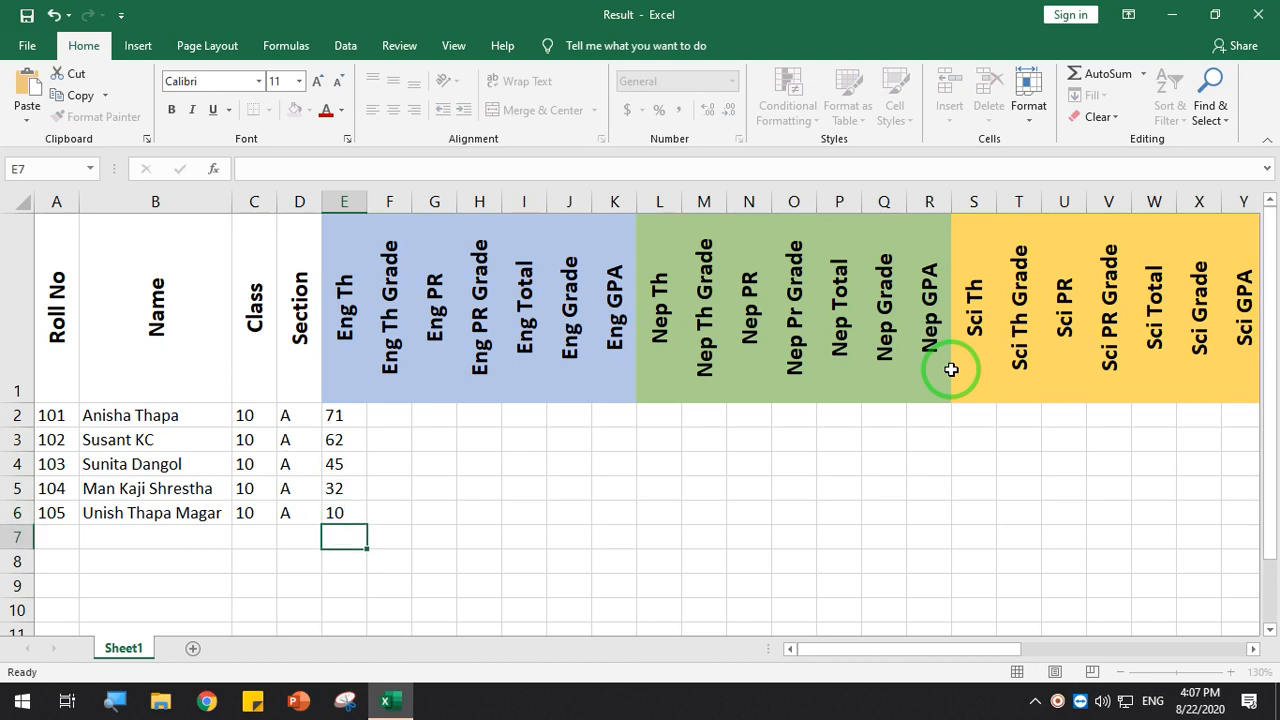
Enter the Eng PR marks 20, 22, 23, 23 and 24 in cells G2 to G6
left_click(425, 416)
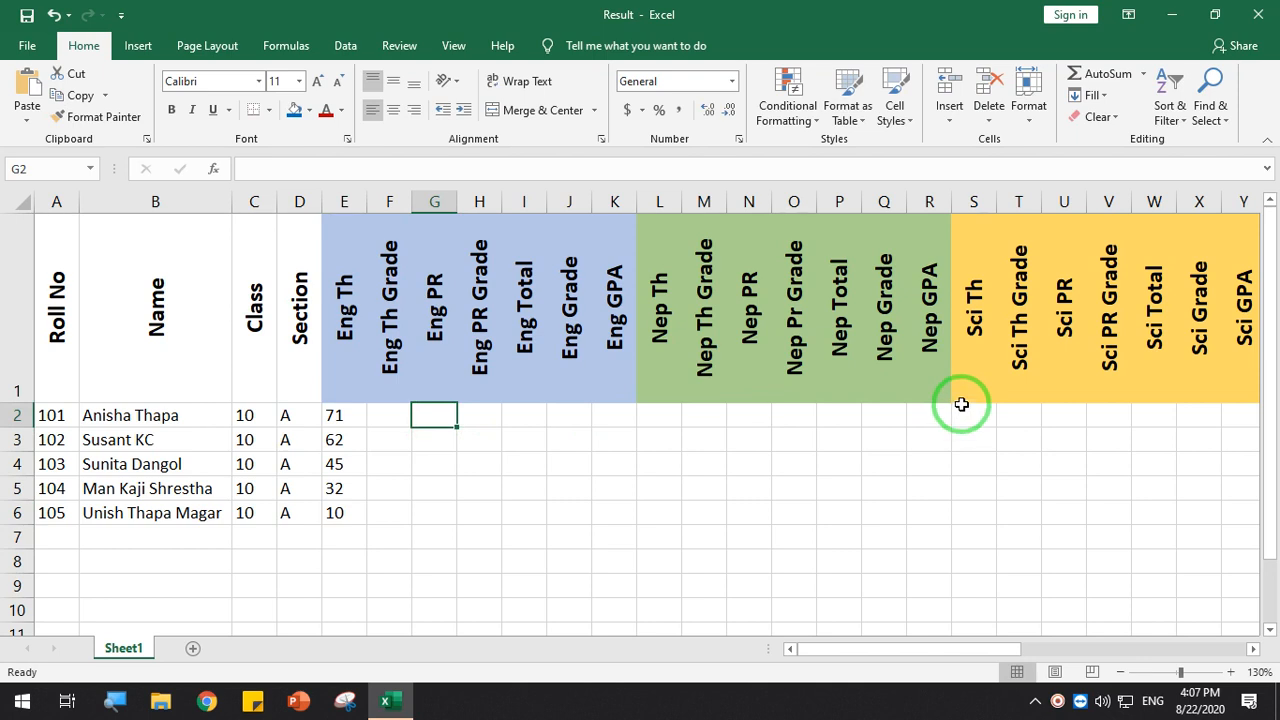
type("20")
key("Return")
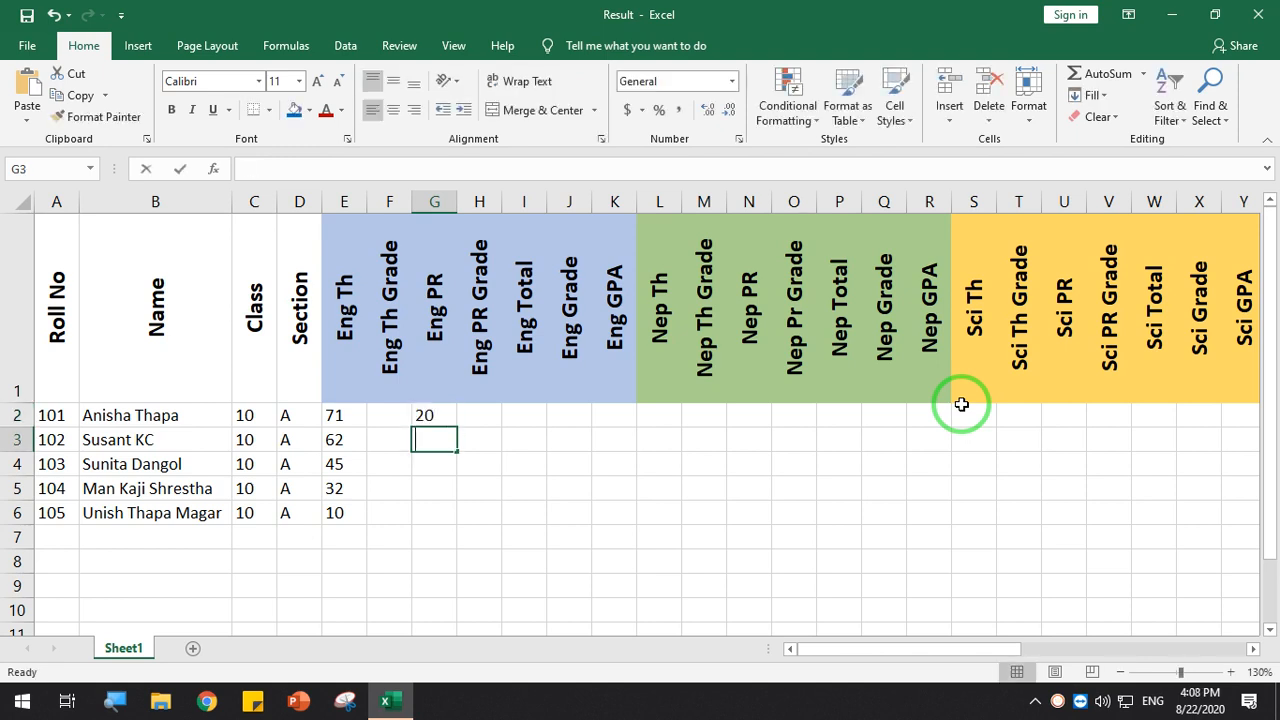
type("222")
key("Return")
key("Up")
type("22")
key("Return")
type("23")
key("Return")
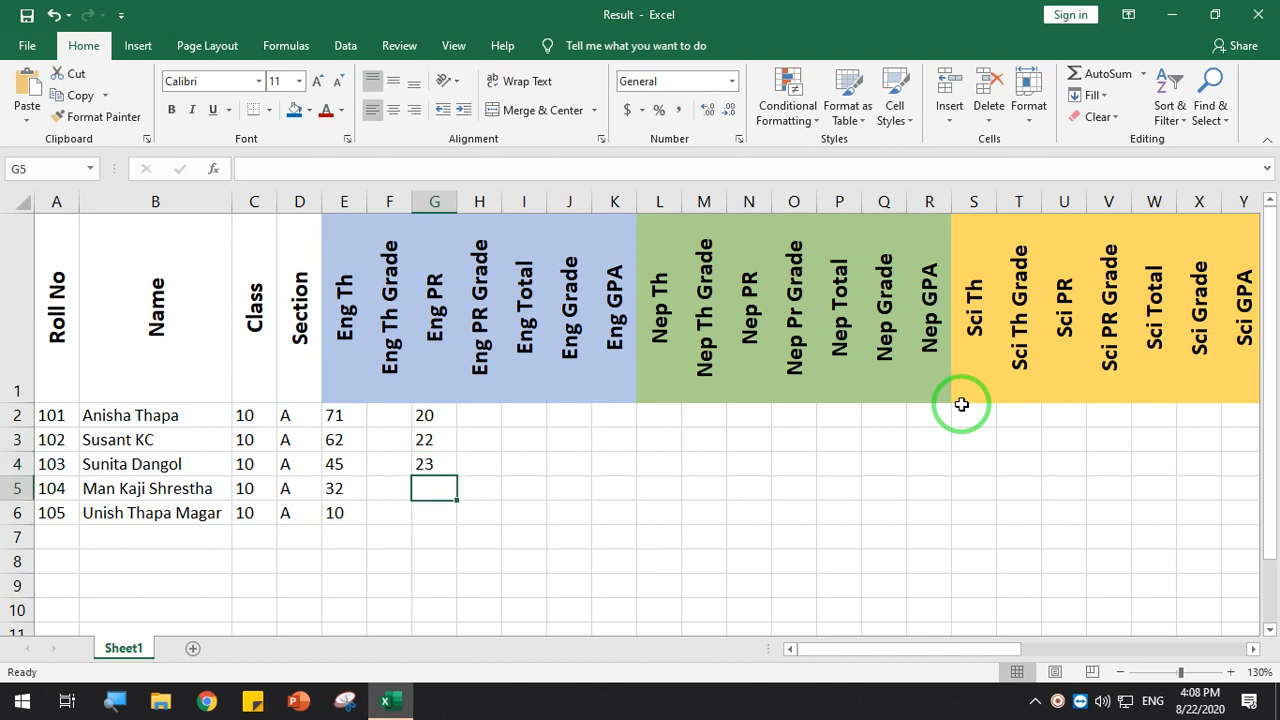
type("23")
key("Return")
type("24")
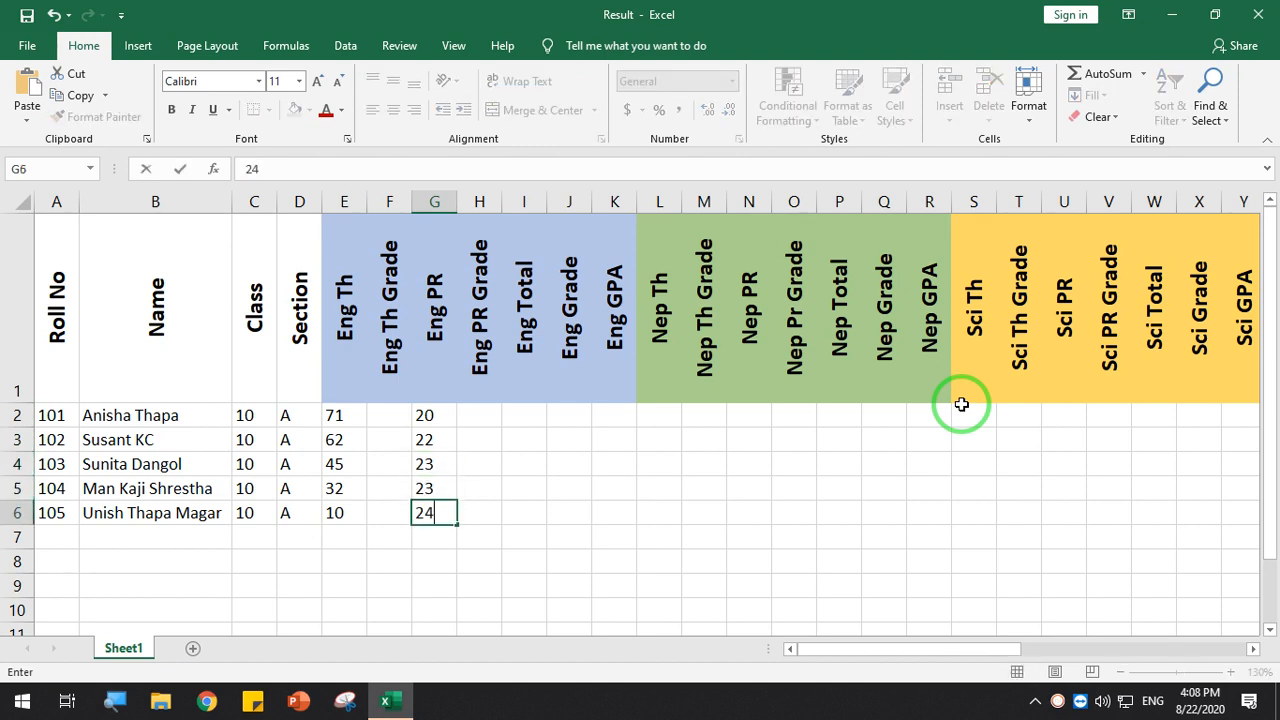
key("Return")
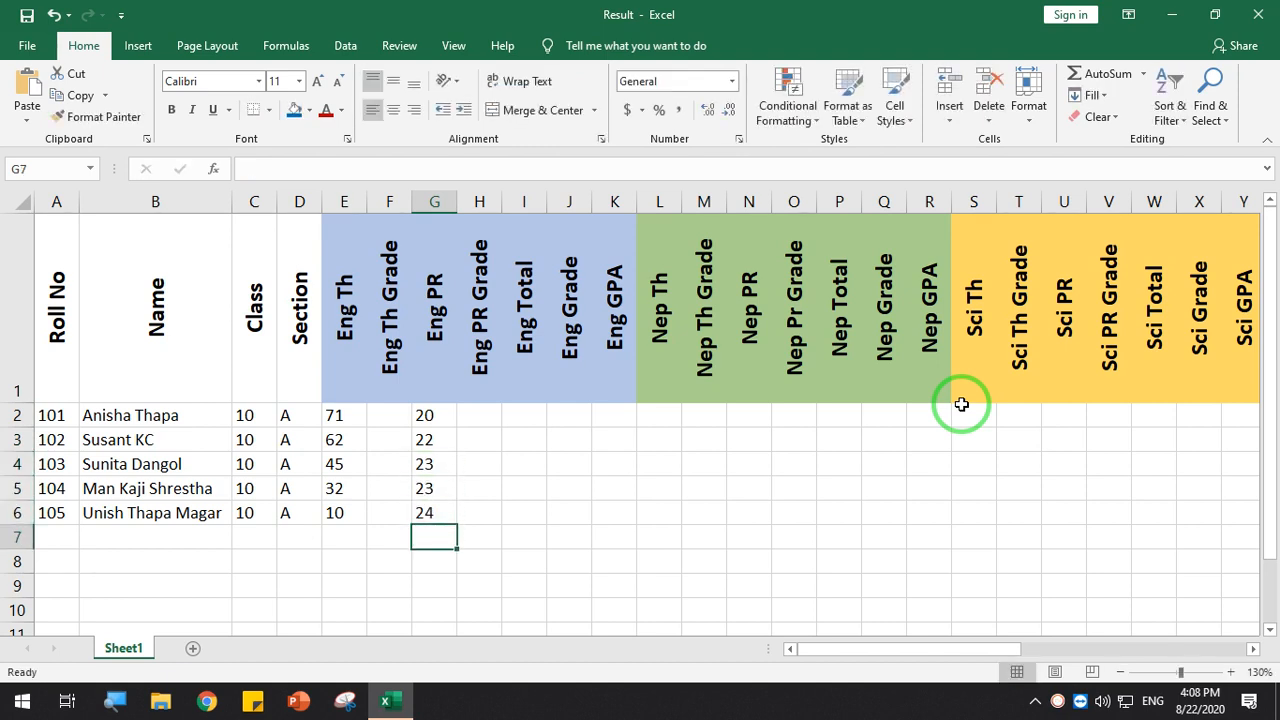
Calculate the Eng Total in I2 with the formula =E2+G2 and copy it down to I6 for all five students
left_click(520, 416)
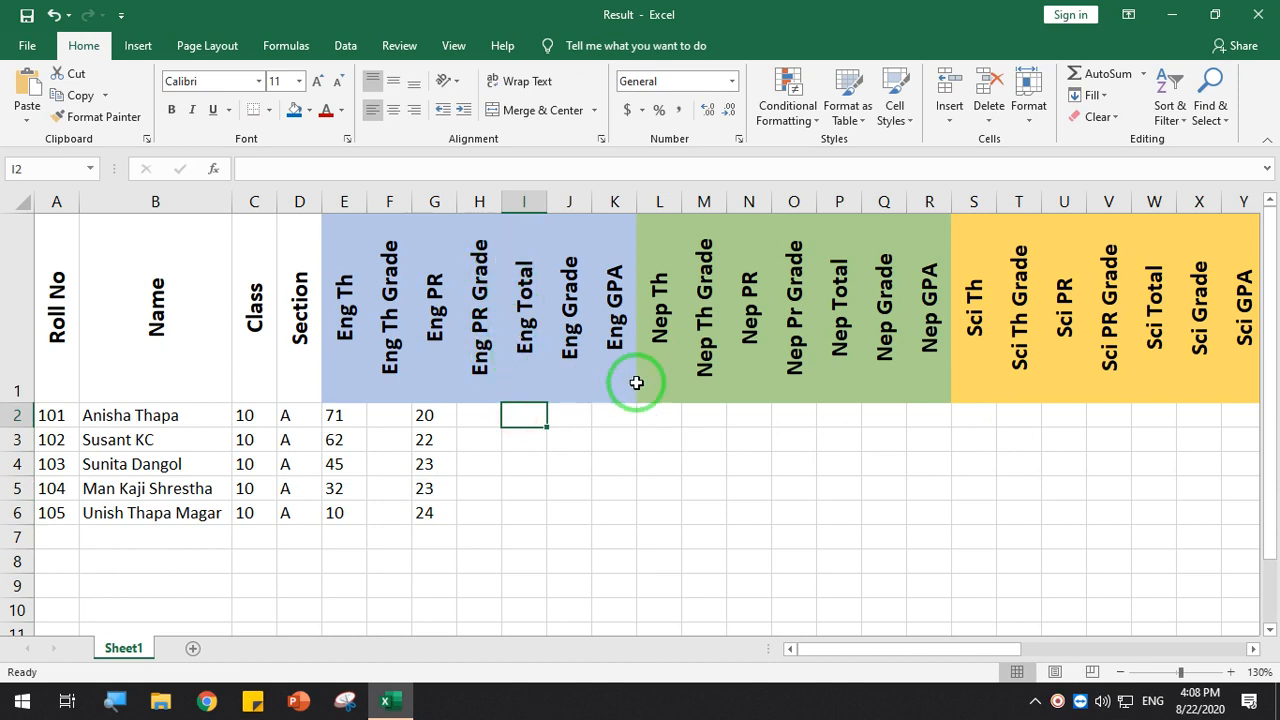
type("=")
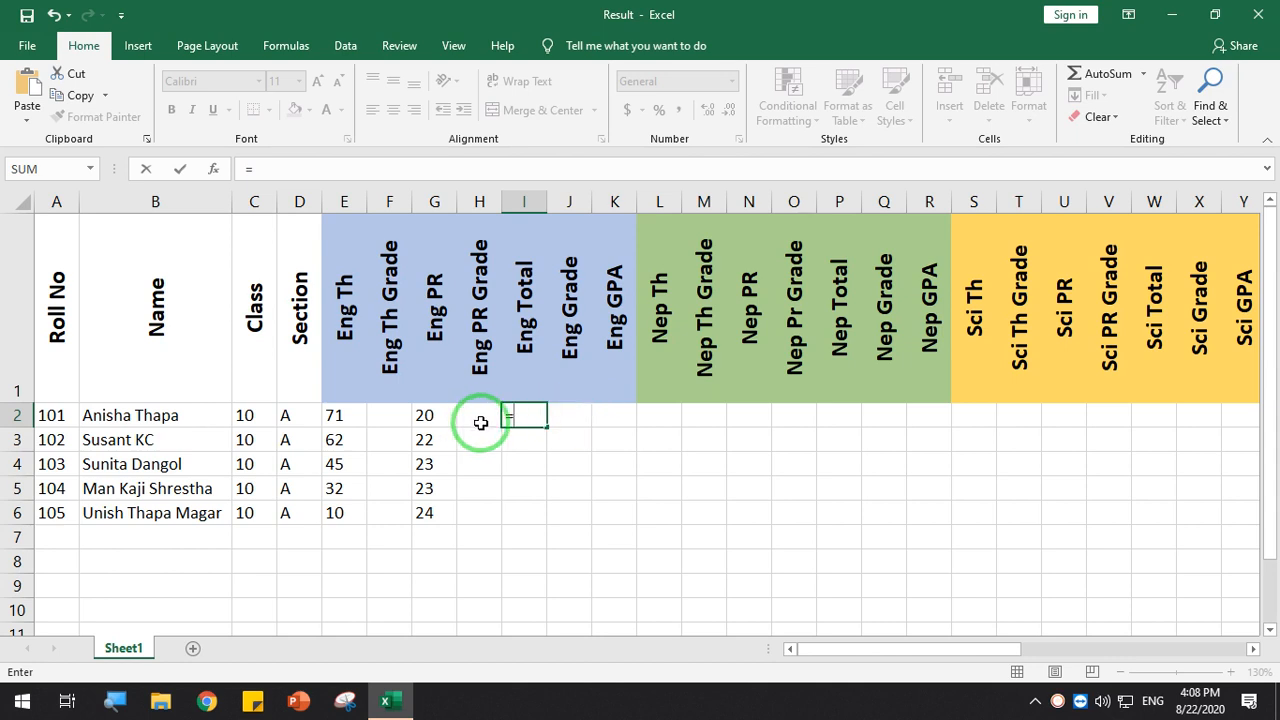
left_click(338, 417)
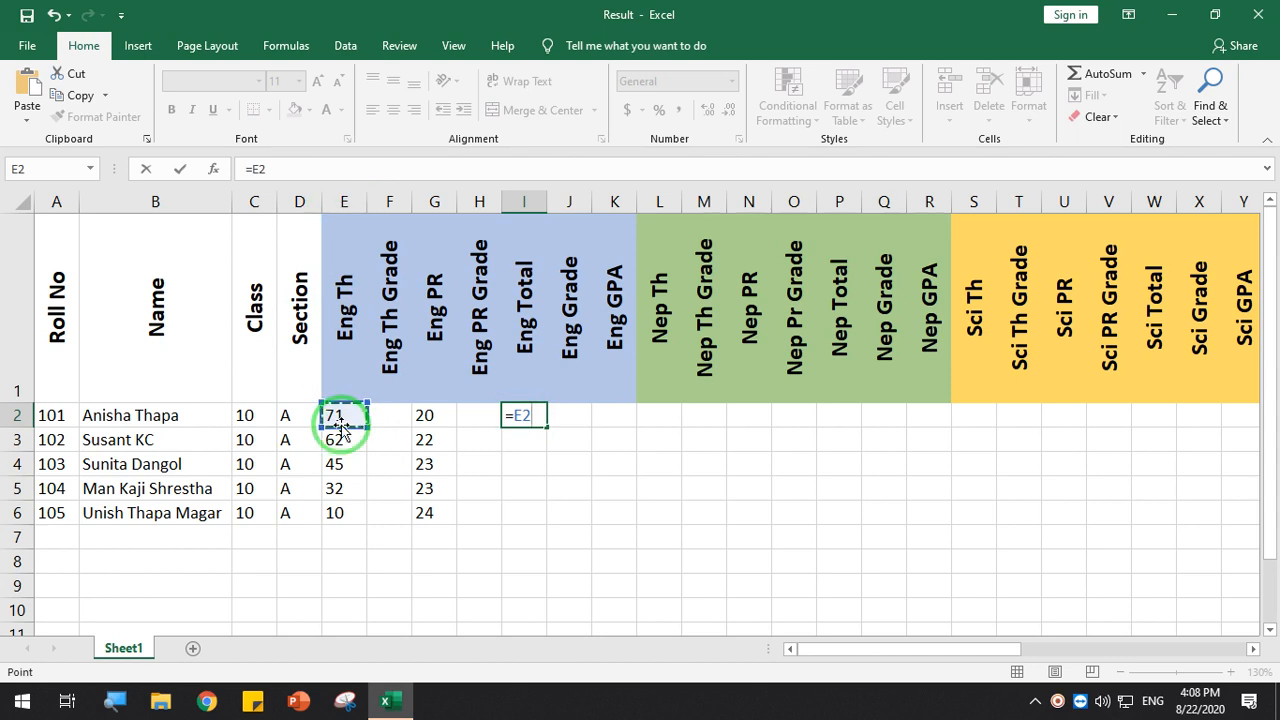
type("+")
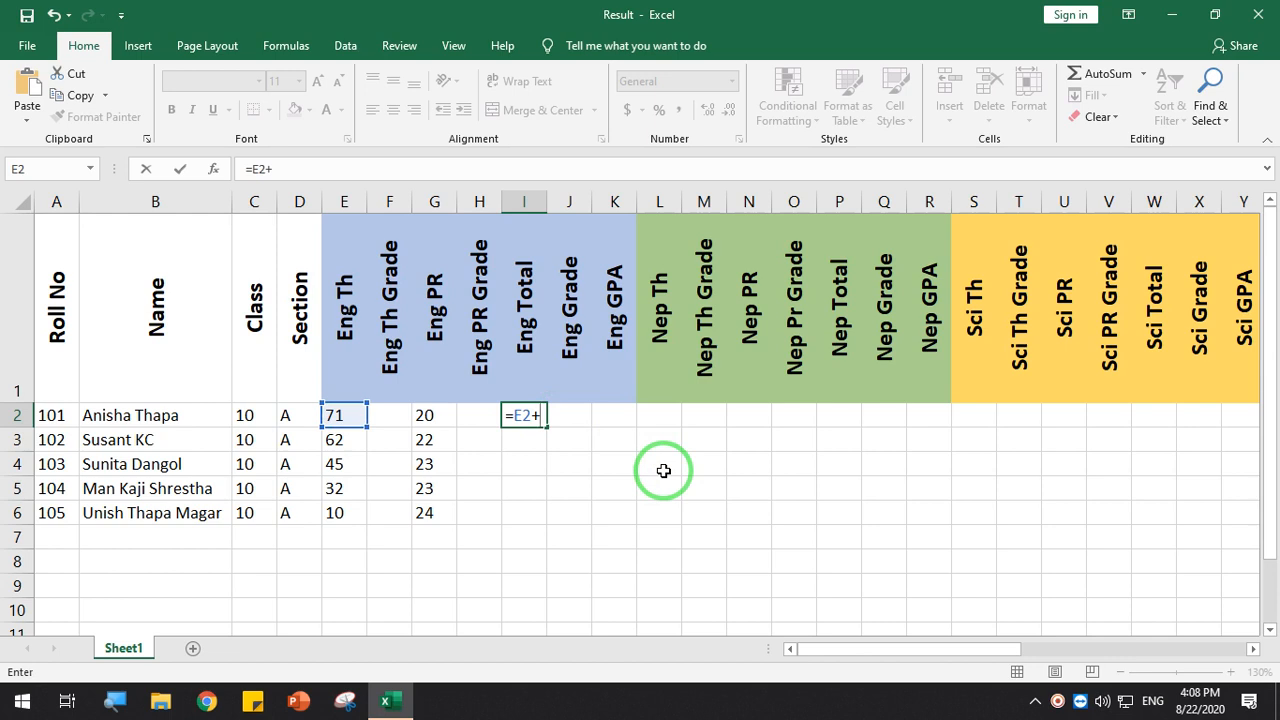
left_click(428, 416)
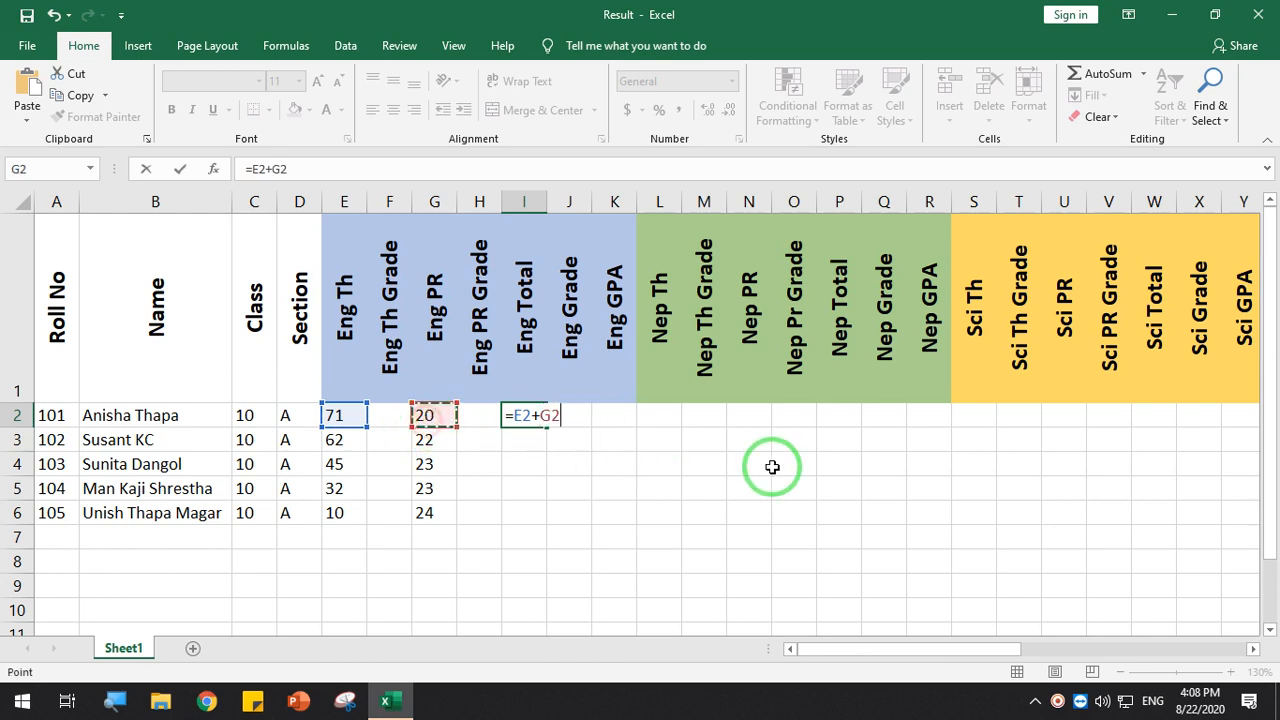
key("Return")
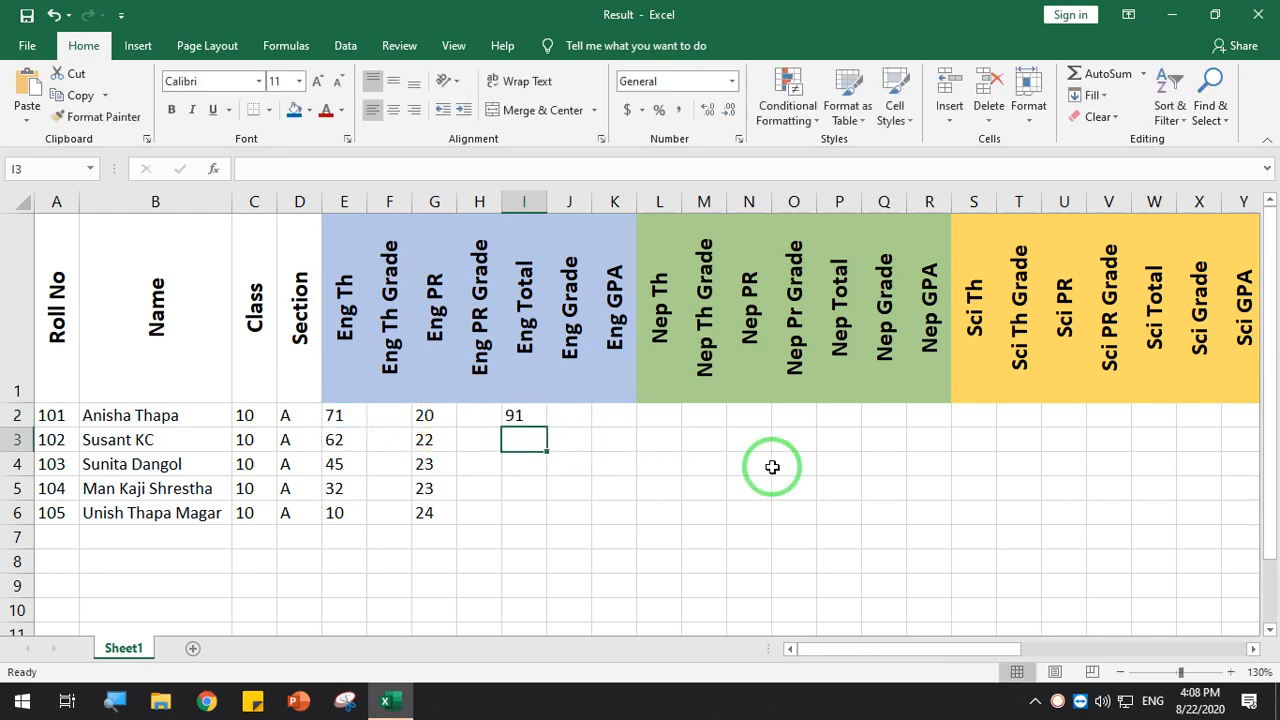
left_click(538, 422)
left_click_drag(545, 428, 536, 520)
Check the copied Eng Total formulas in I2 to I6 and look over the Eng Th Grade cells
left_click(519, 441)
left_click(522, 466)
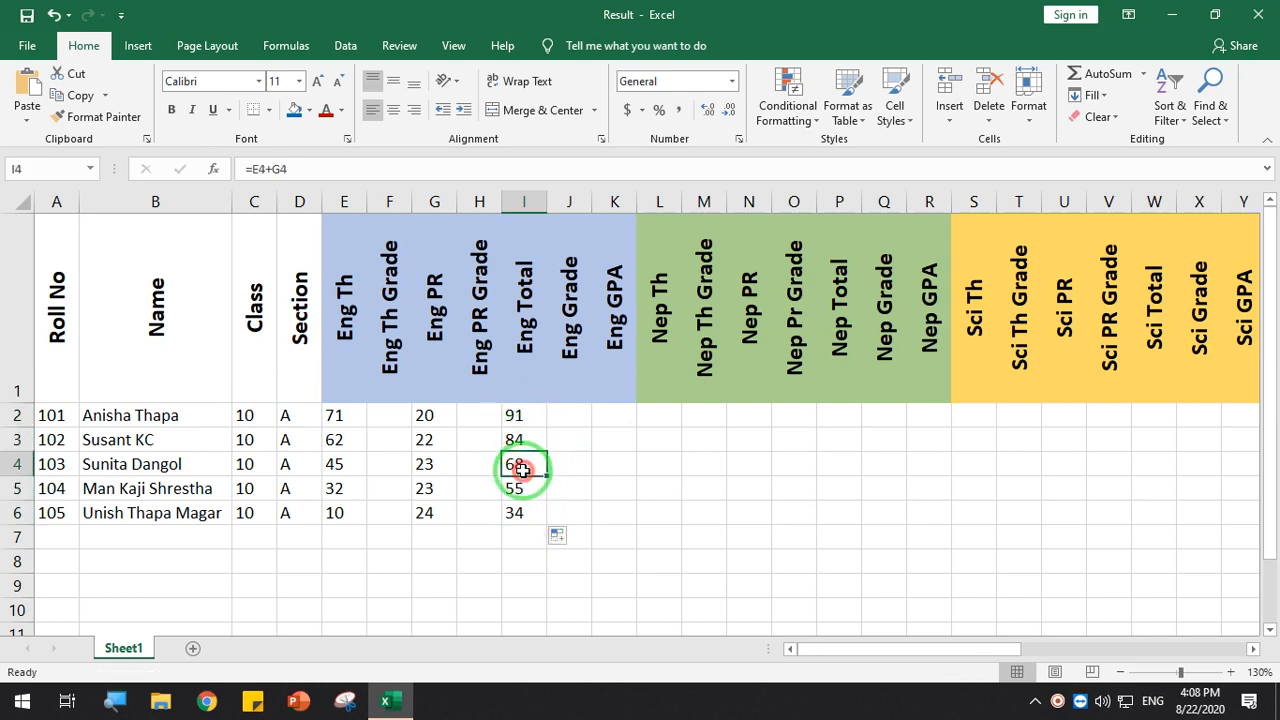
left_click(522, 492)
left_click(520, 513)
left_click(522, 465)
left_click(520, 441)
left_click(520, 418)
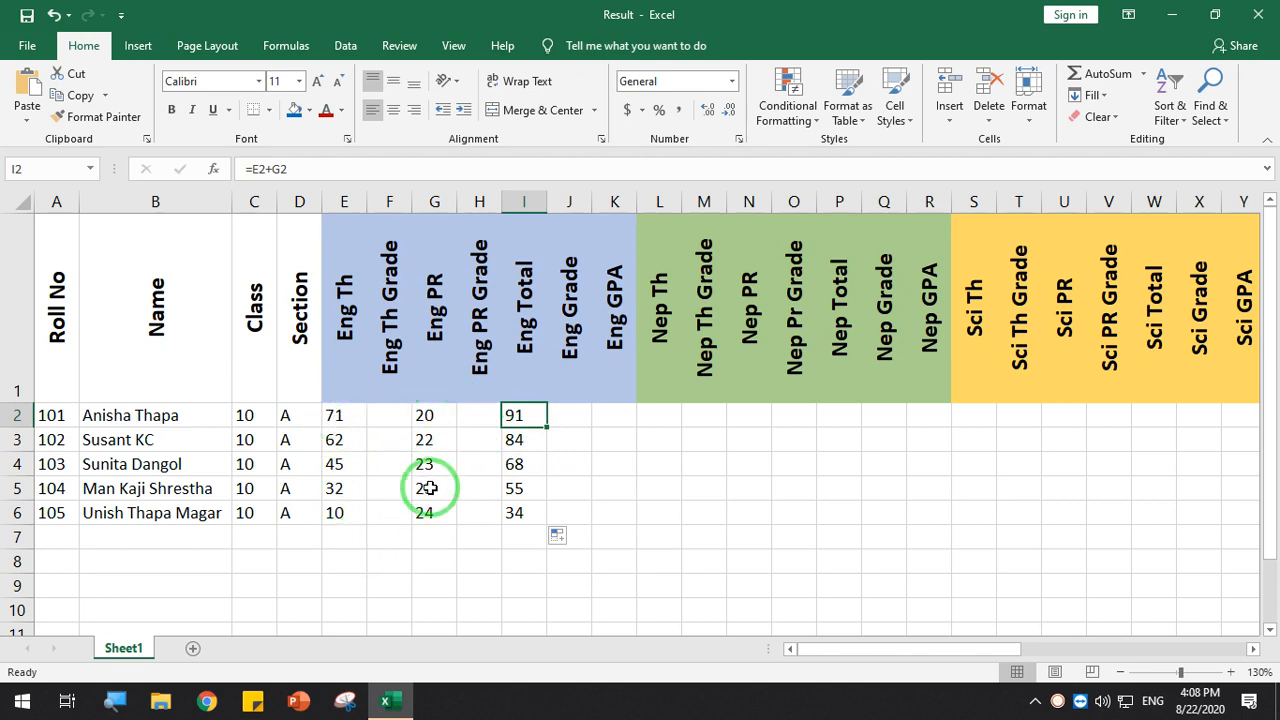
left_click(381, 419)
left_click(386, 454)
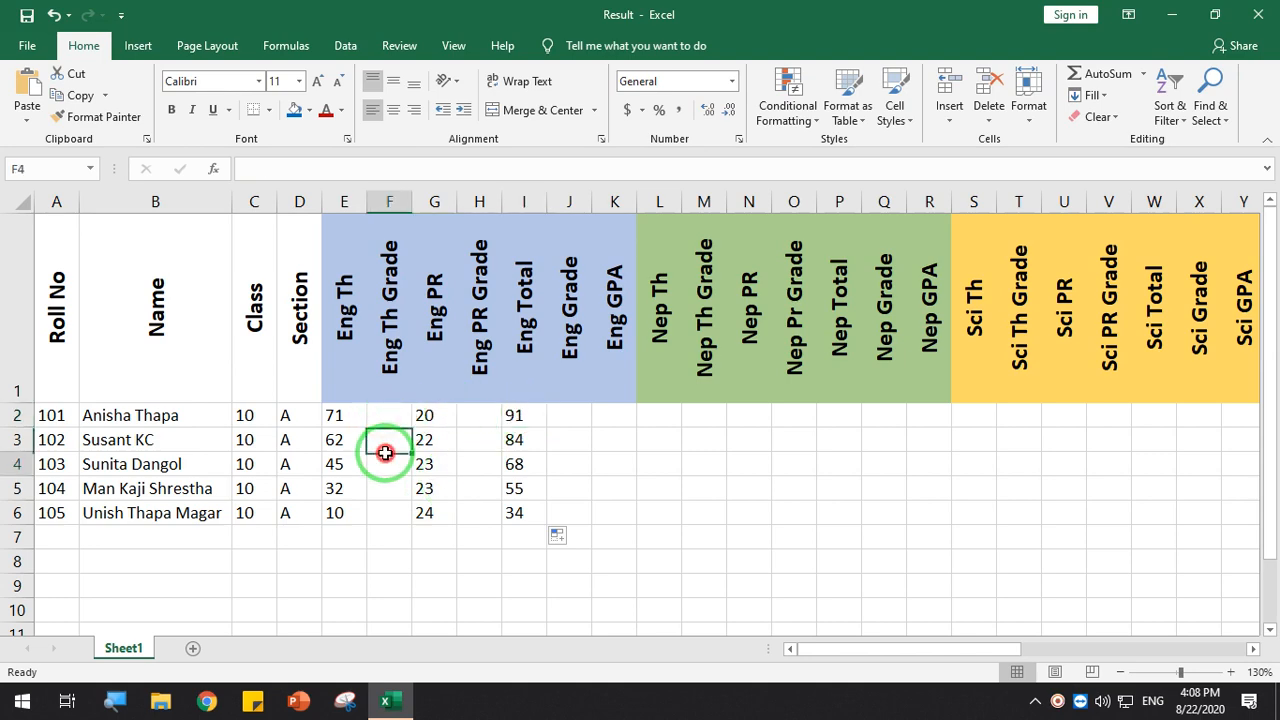
left_click(393, 504)
Add a new worksheet and rename it Grade Box
left_click(192, 649)
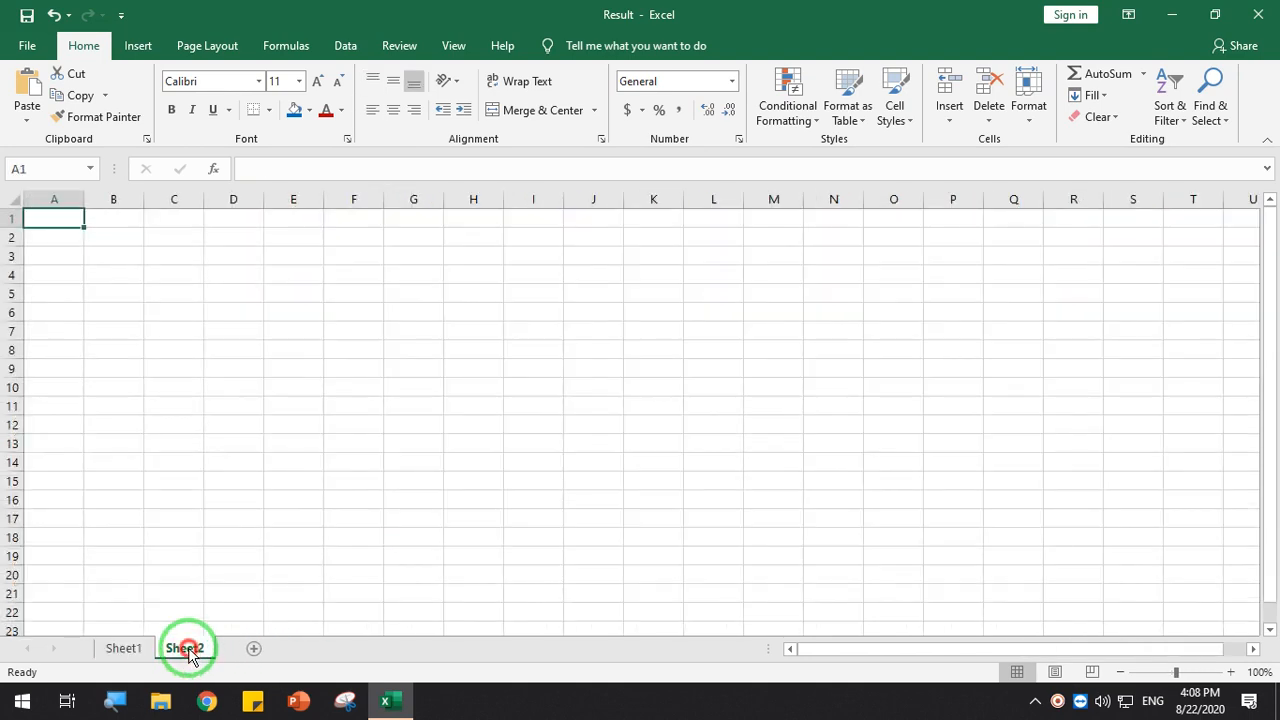
double_click(182, 648)
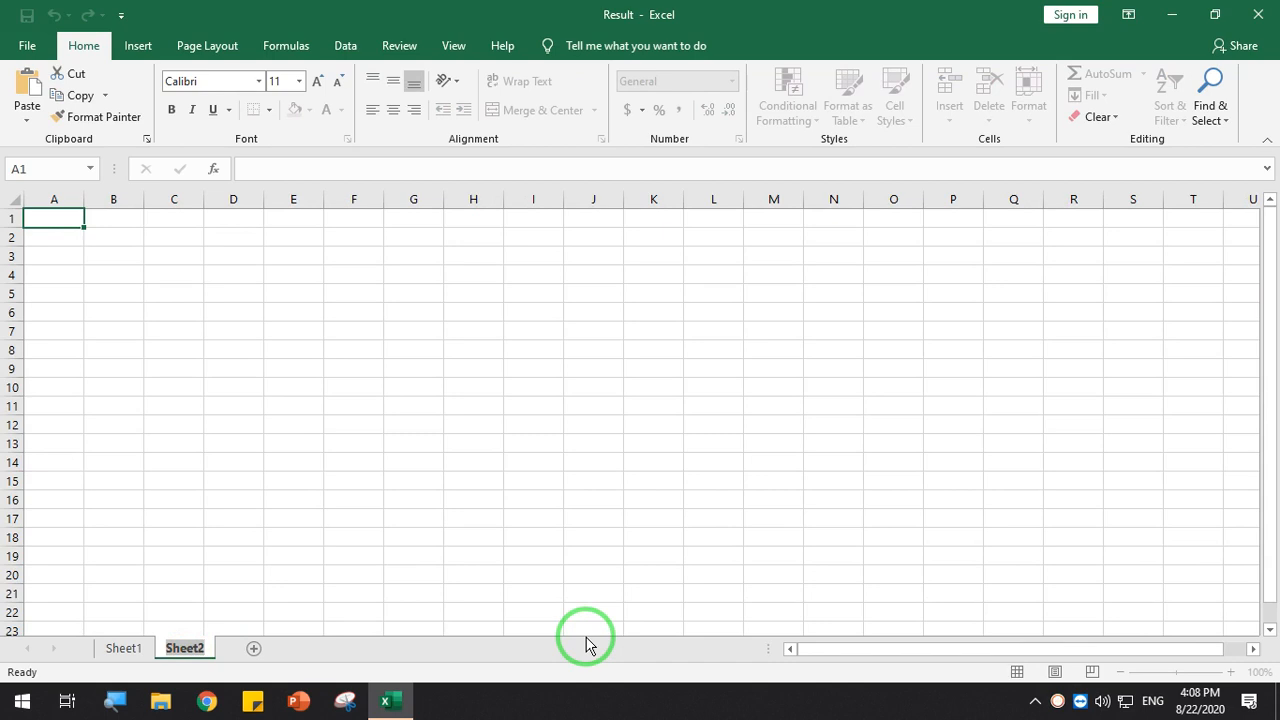
type("Grade")
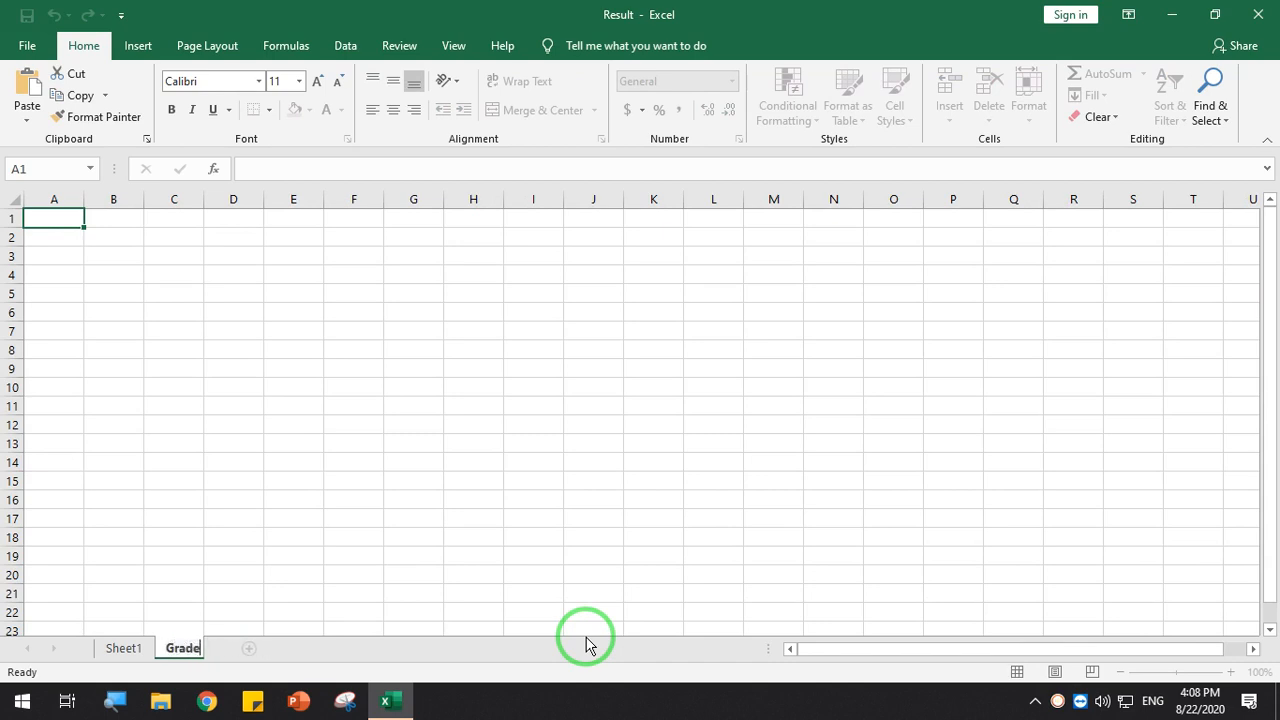
type(" Box")
key("Return")
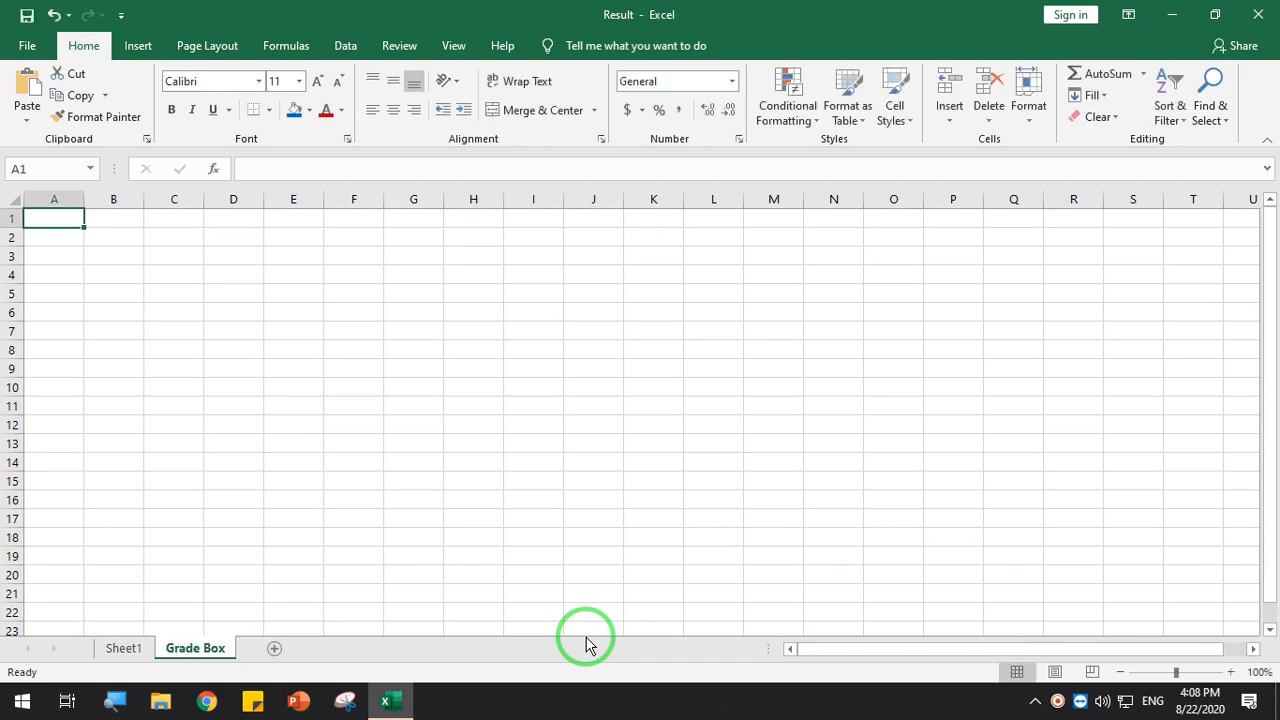
Merge and center cells B2 to D2 on the Grade Box sheet and enter the heading Pratical
left_click(118, 259)
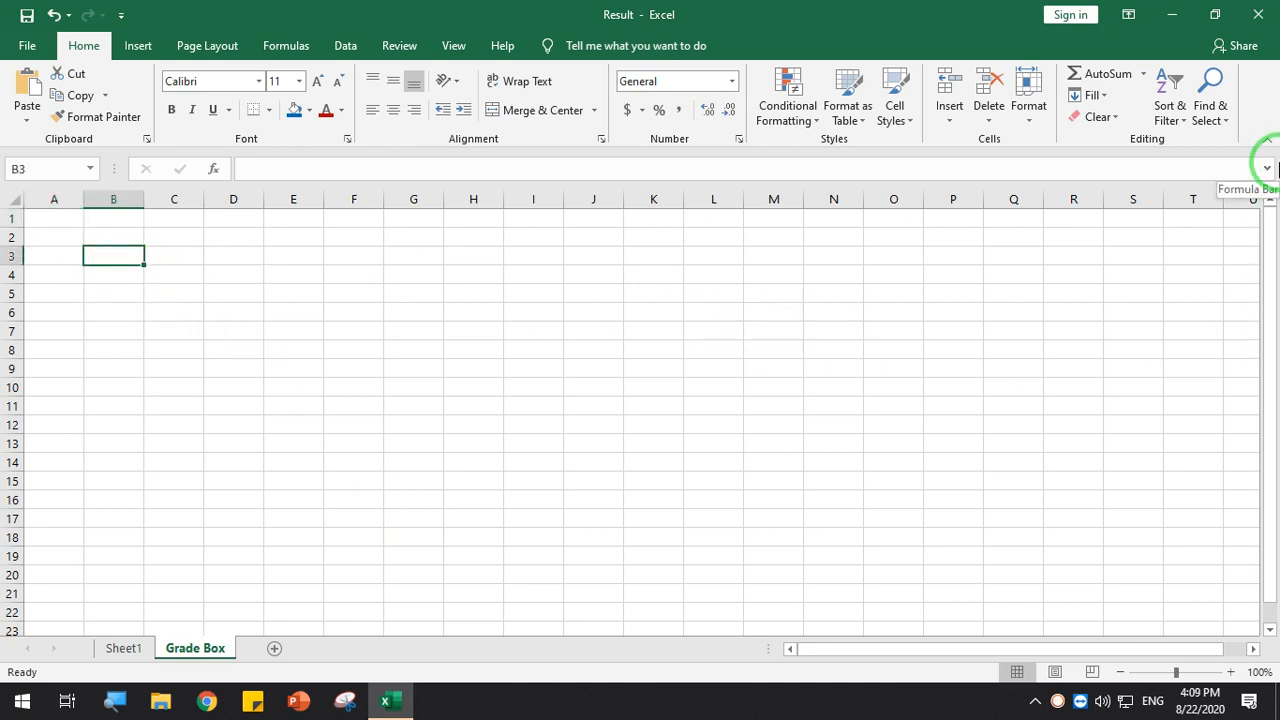
type("0")
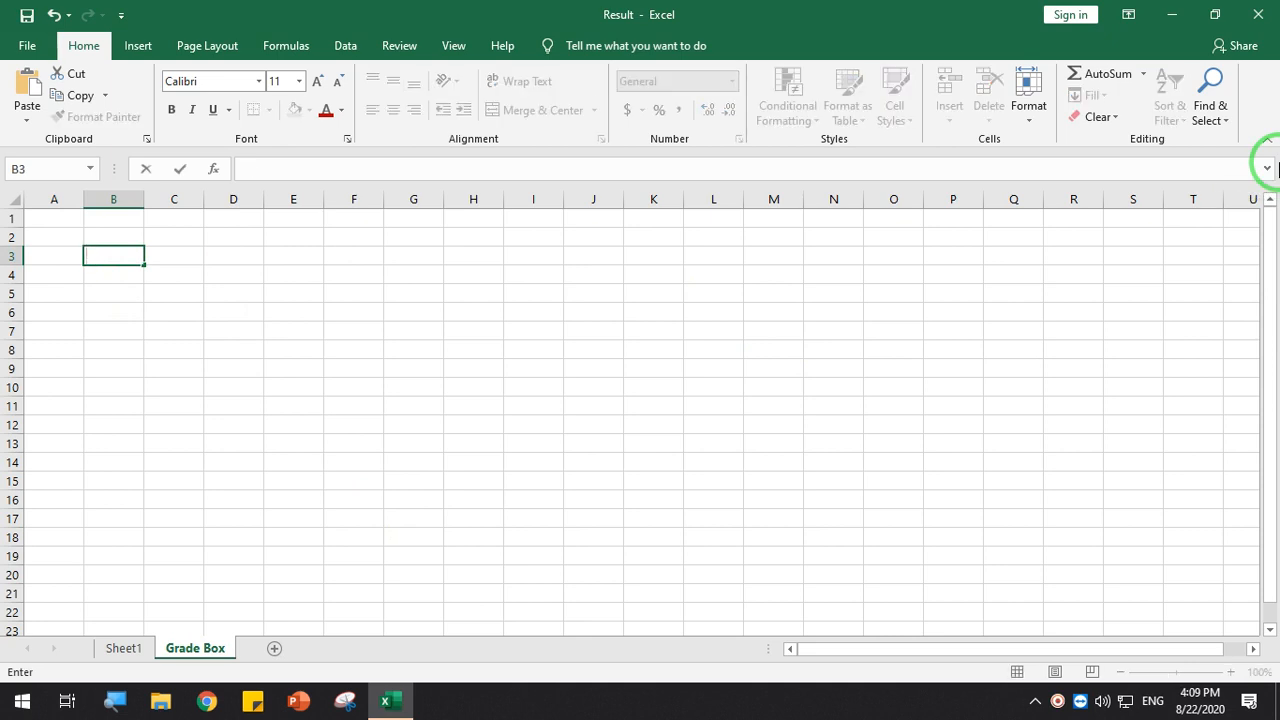
left_click_drag(122, 236, 227, 236)
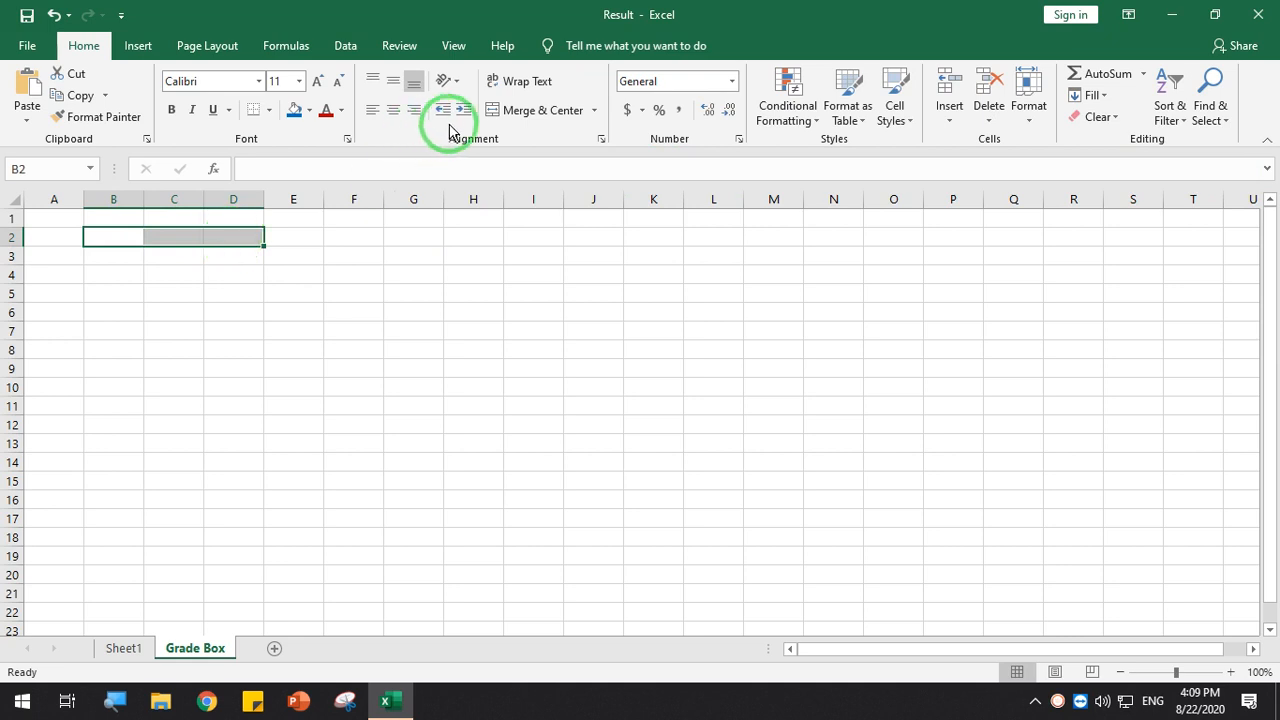
left_click(533, 110)
type("Pra")
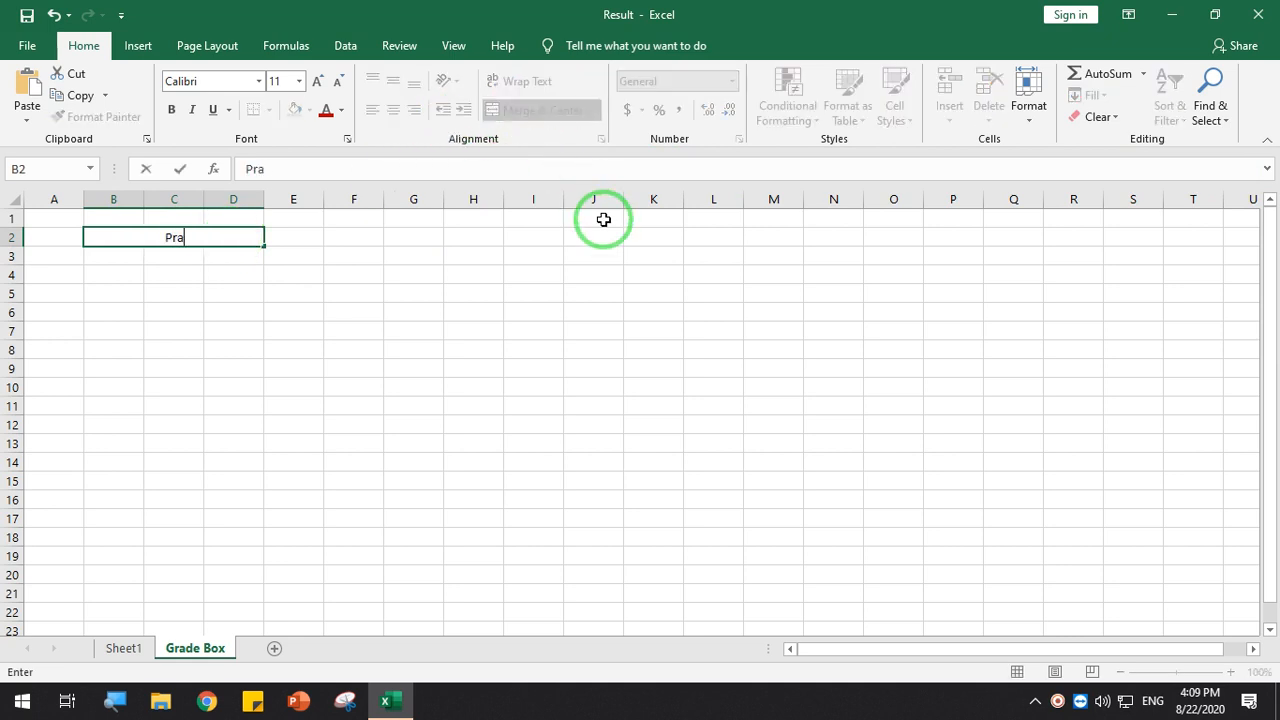
type("tical")
key("Tab")
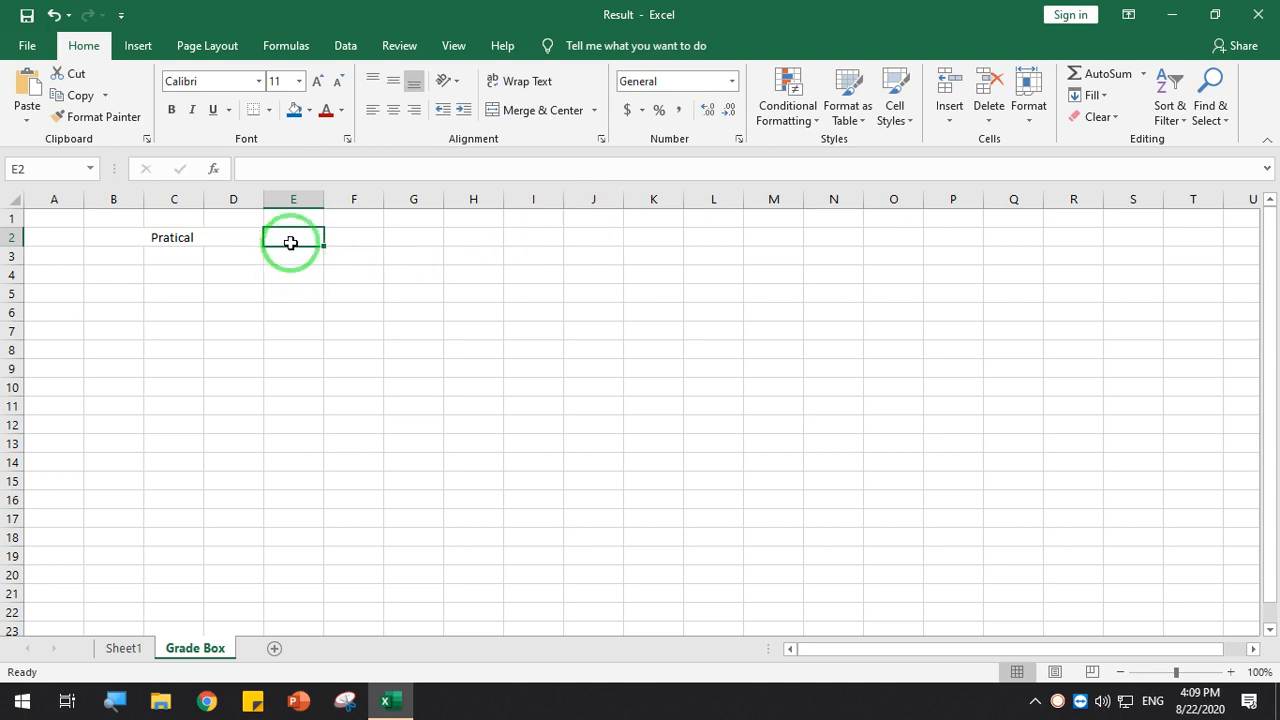
Enter the practical mark thresholds 0, 5, 8, 10, 13, 15, 18, 20 and 23 in cells B3 to B11
left_click_drag(109, 243, 149, 390)
left_click(95, 258)
type("0")
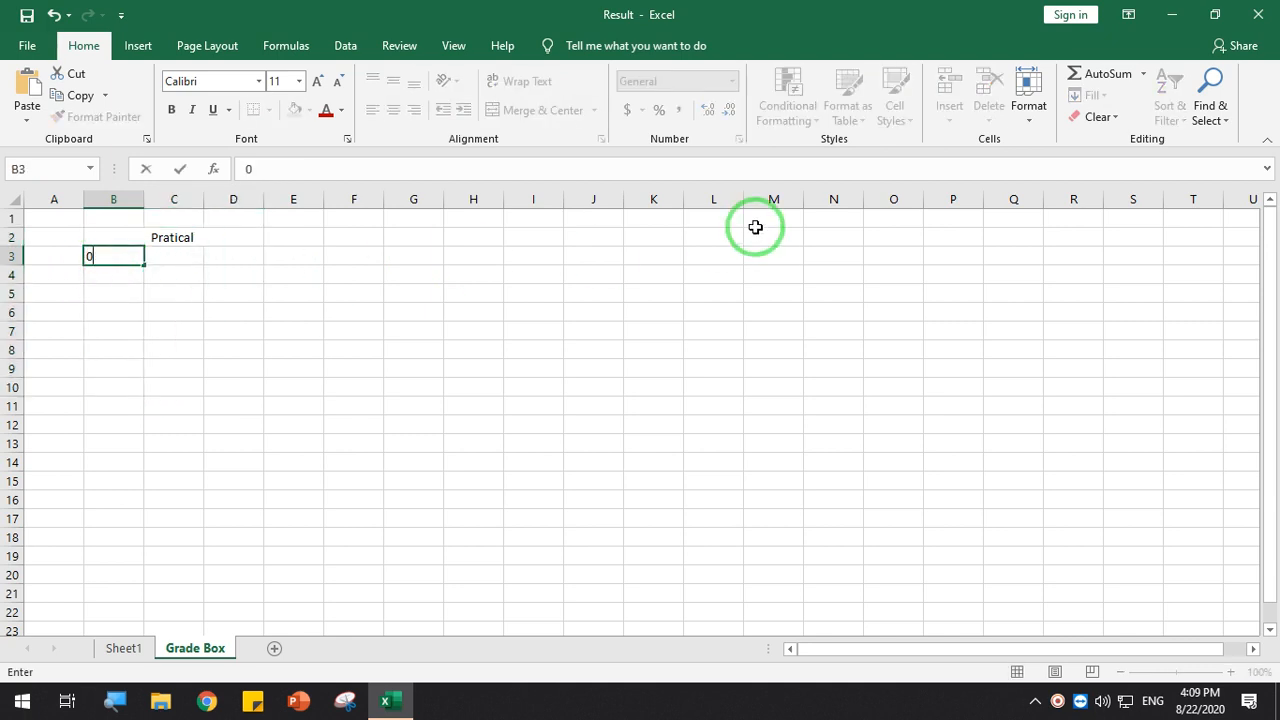
key("Return")
type("5")
key("Return")
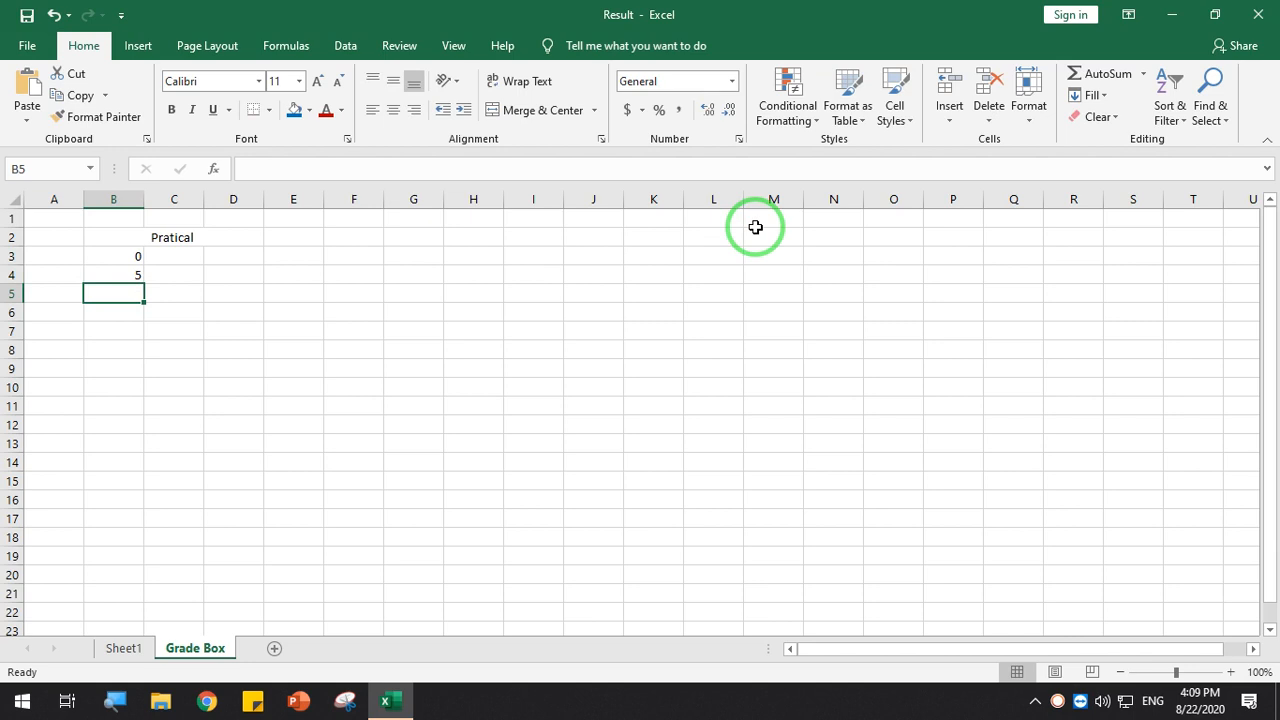
type("8")
key("Return")
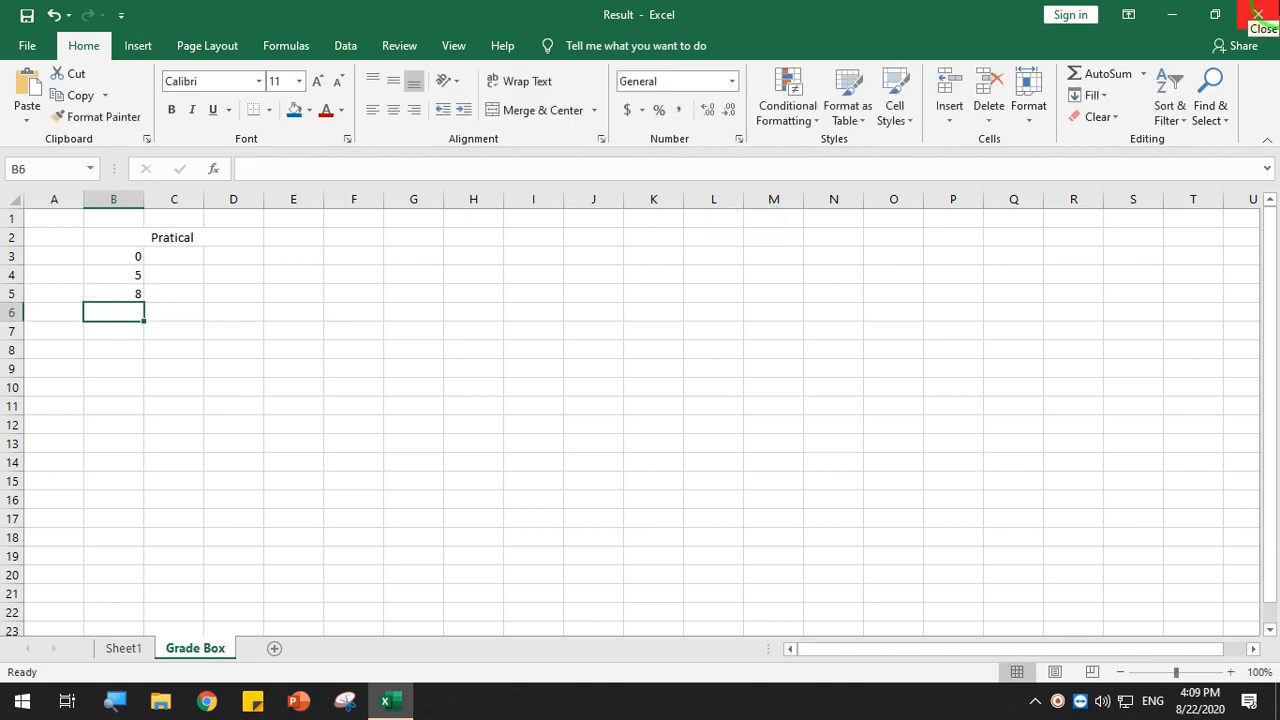
type("10")
key("Return")
type("13")
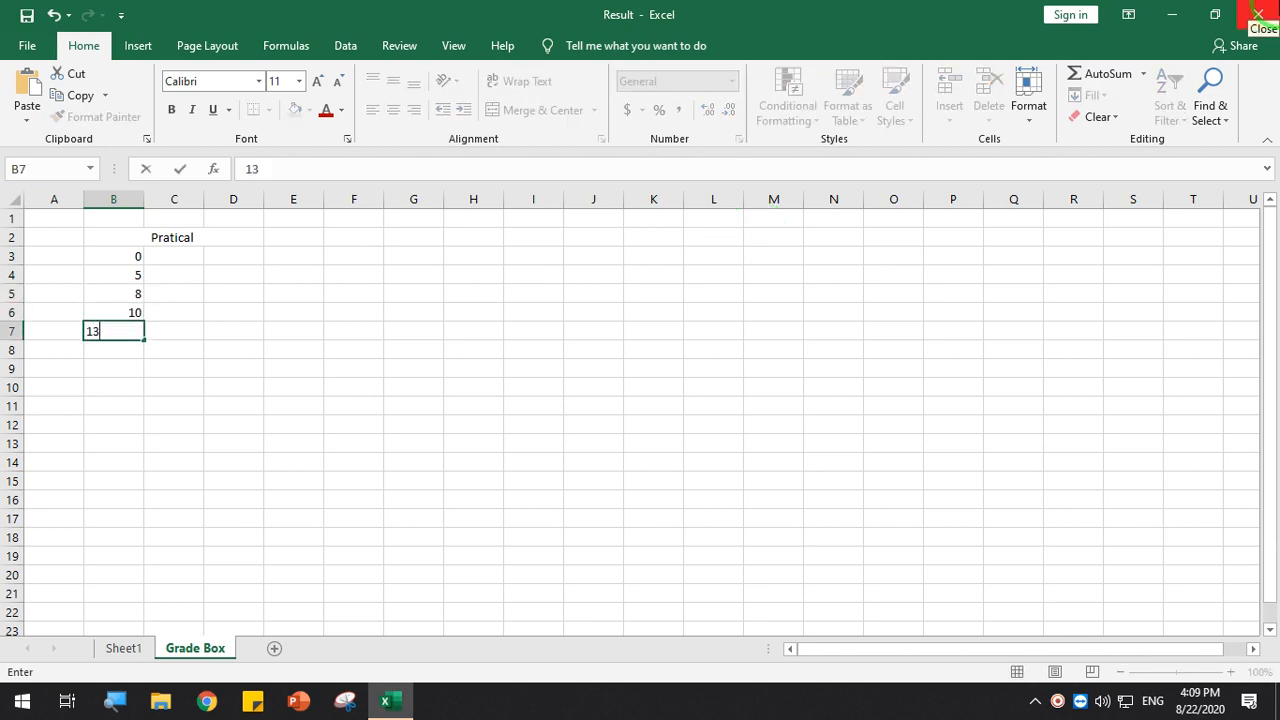
key("Return")
type("15")
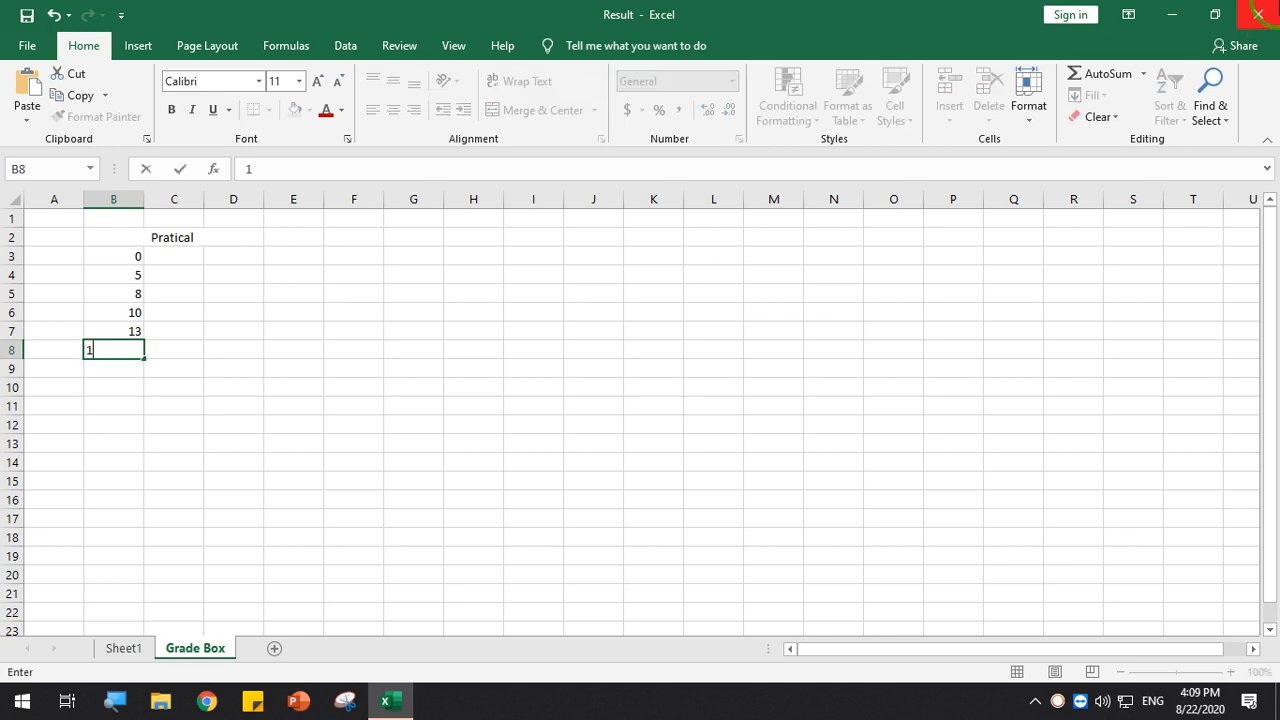
key("Return")
type("18")
key("Return")
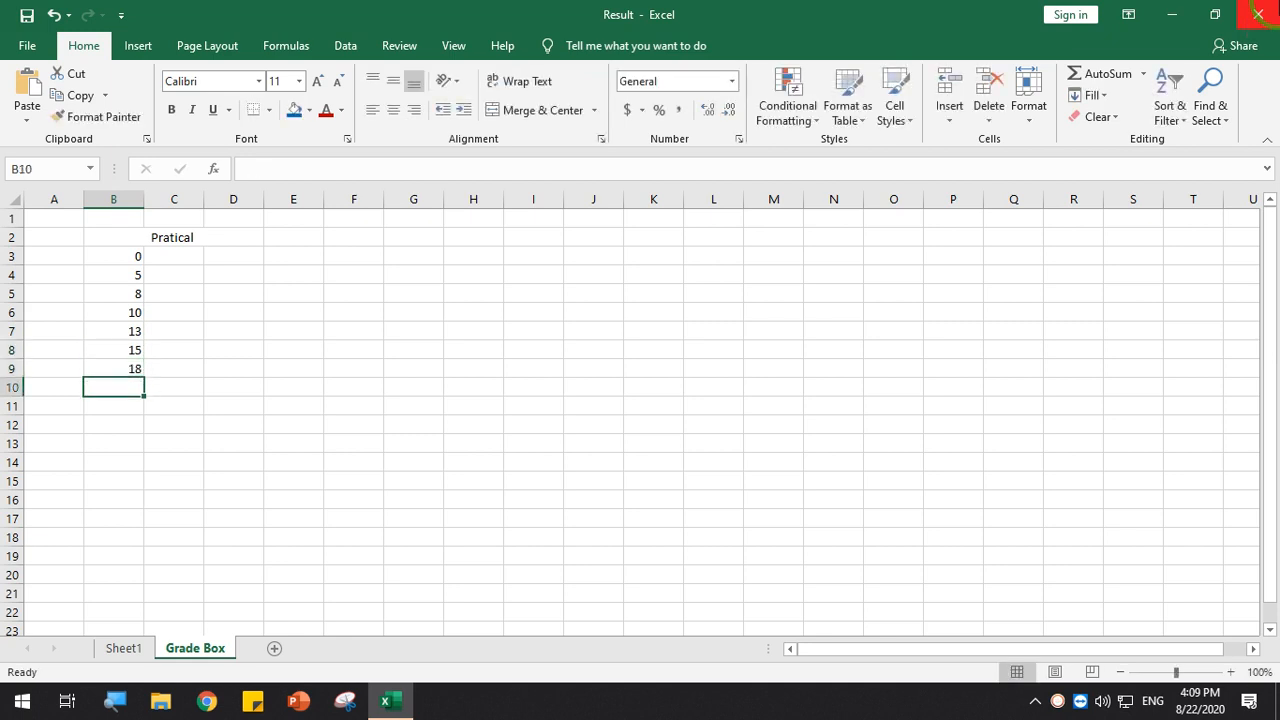
type("20")
key("Return")
type("23")
key("Return")
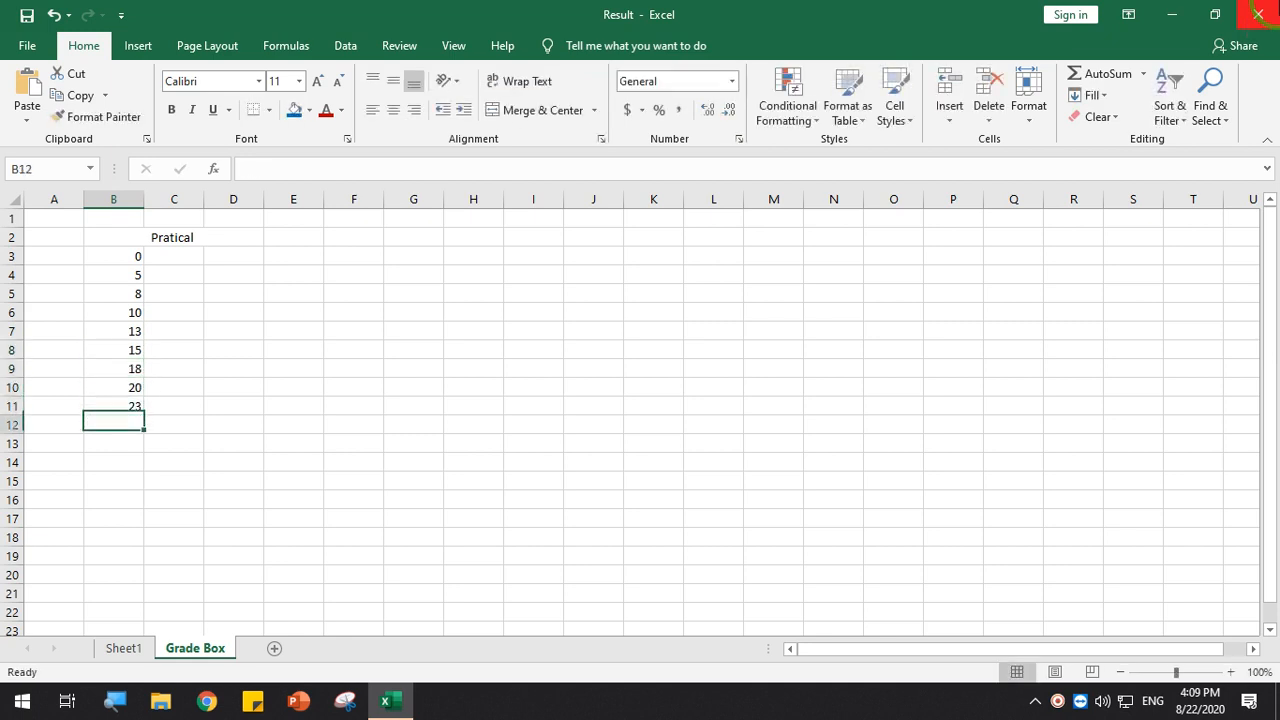
Enter the grades A+, A, B+, B and C+ beside the practical thresholds, from C11 up to C7
left_click(177, 408)
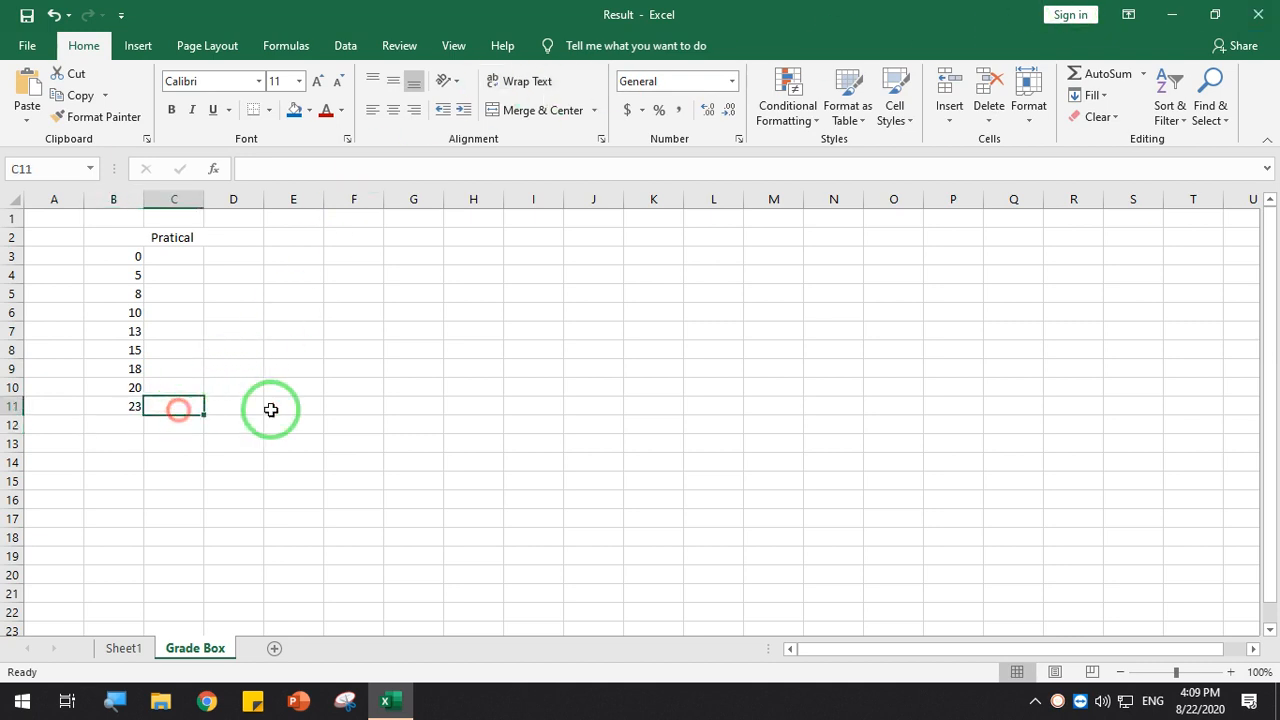
type("A+")
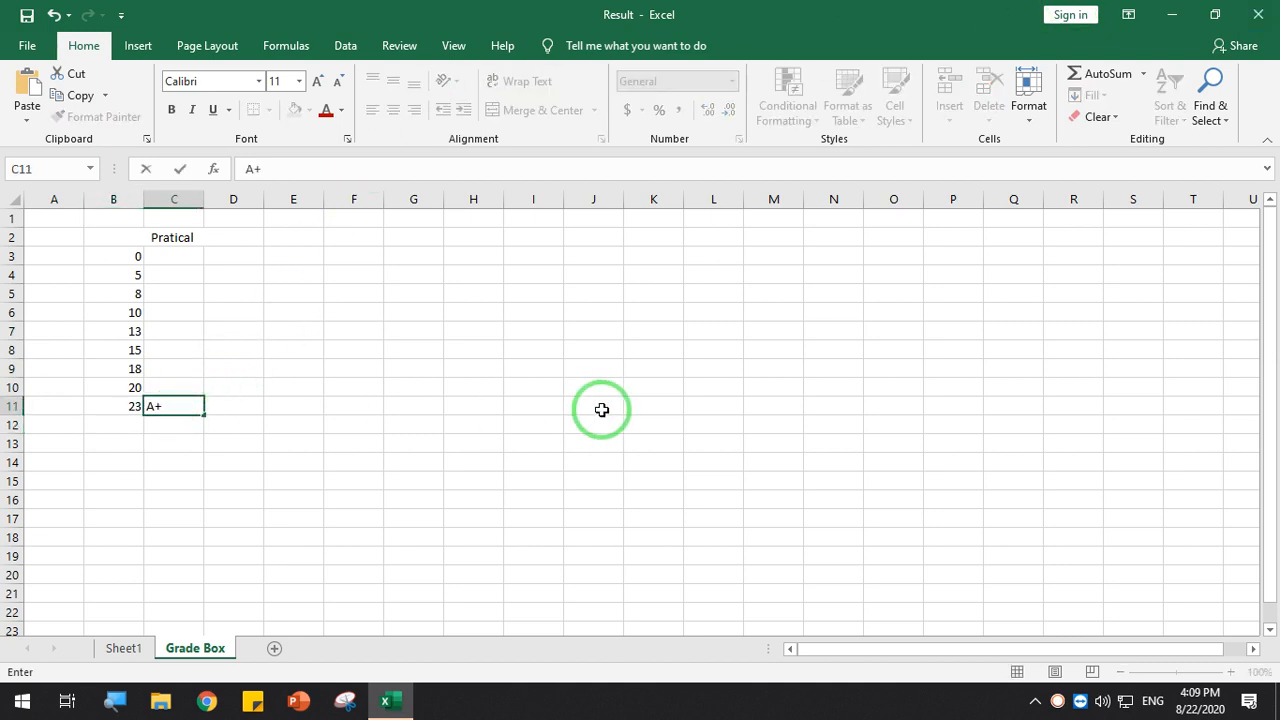
key("Up")
type("A+")
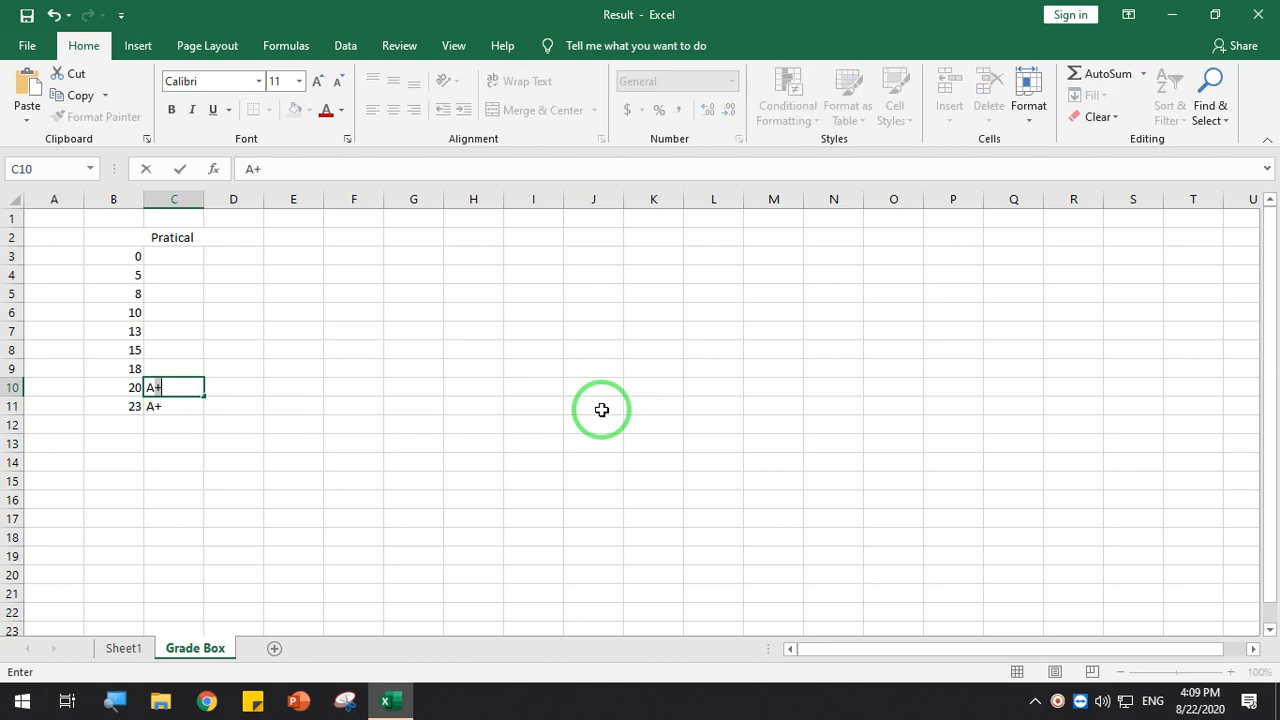
key("Up")
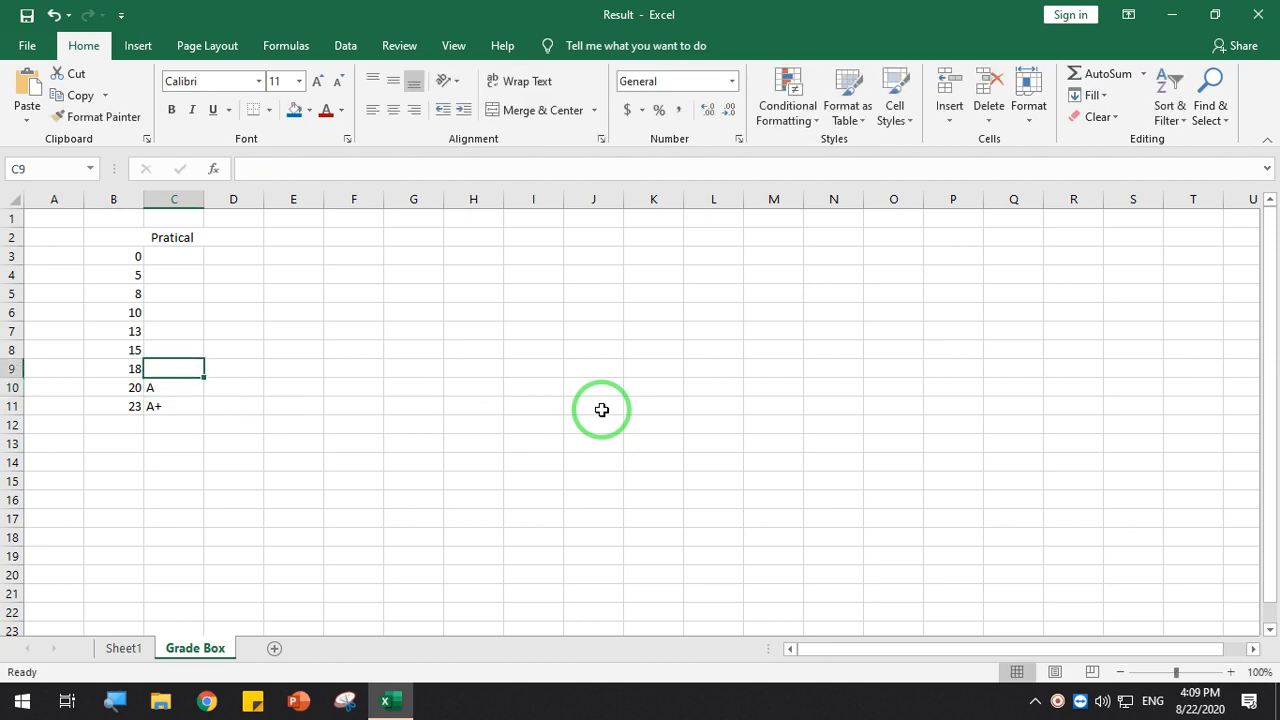
type("B+")
key("Up")
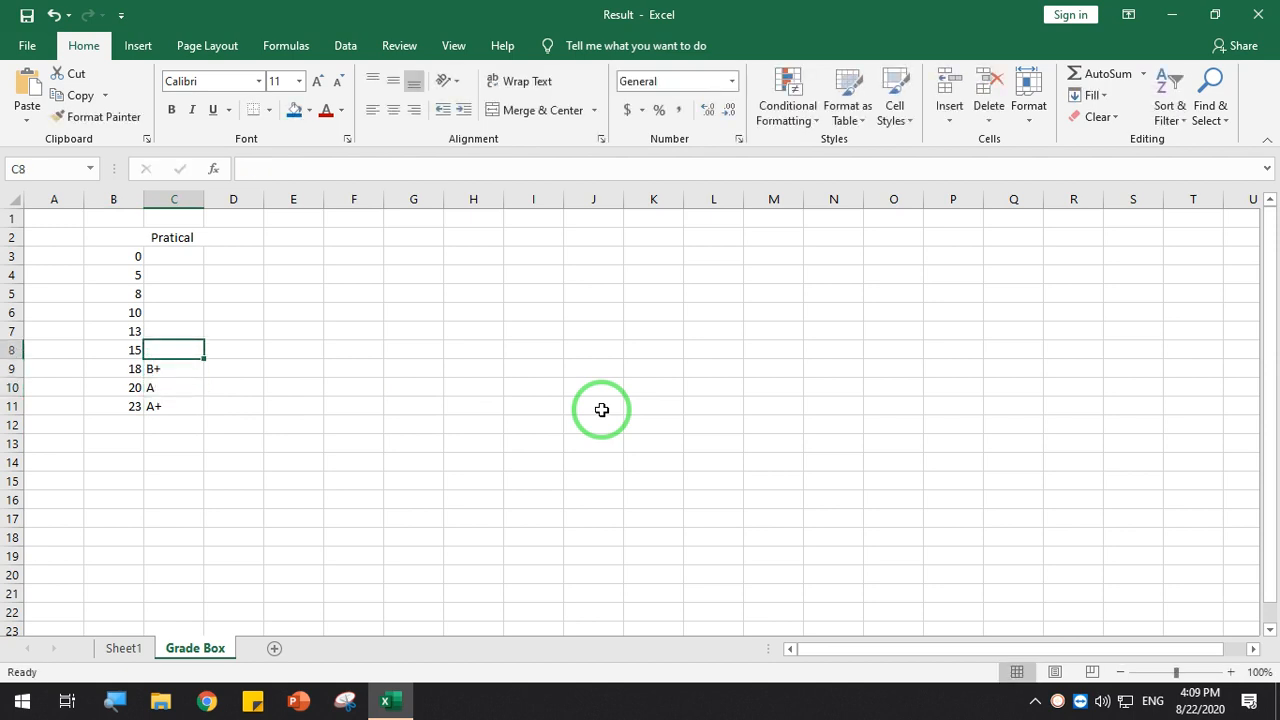
type("B+")
key("Up")
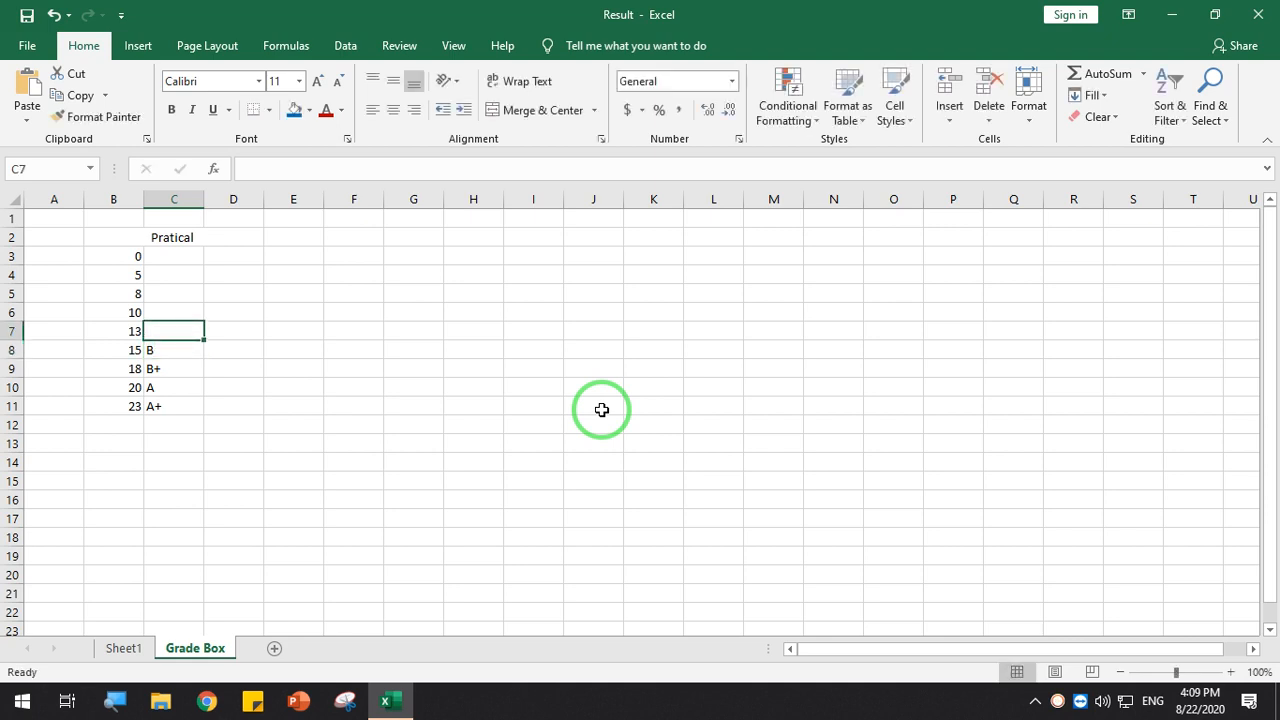
type("C+")
key("Up")
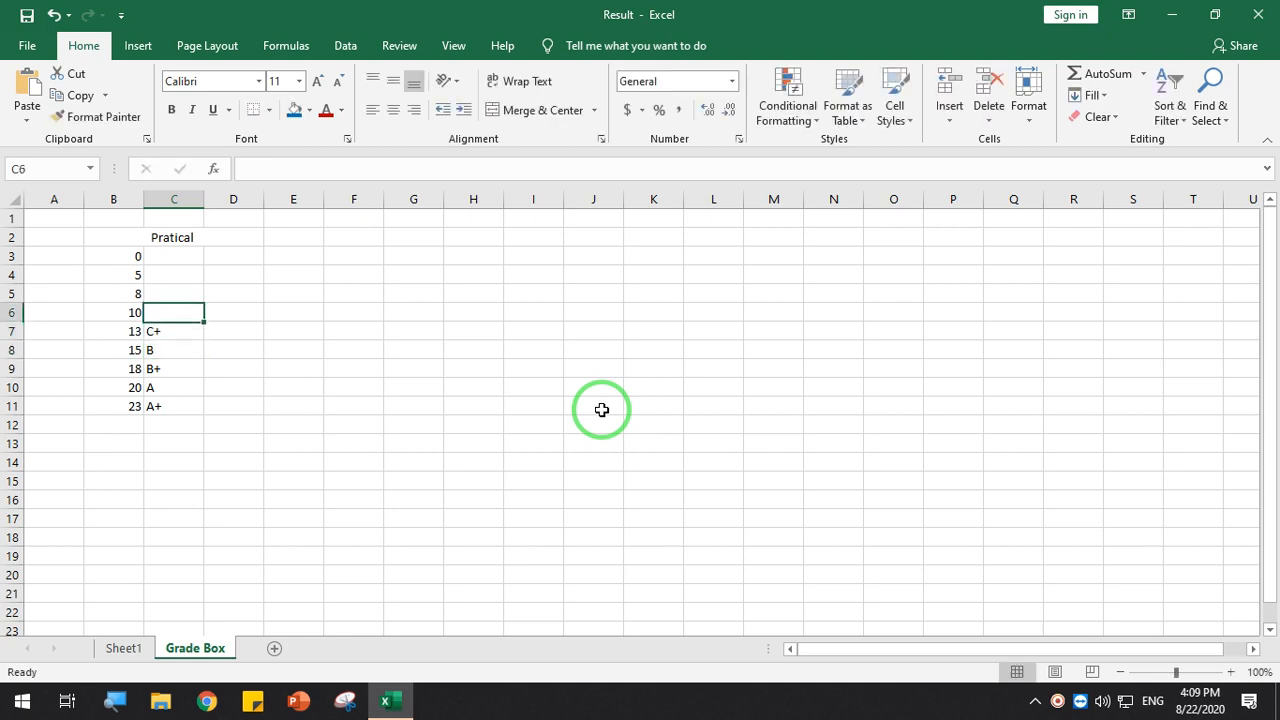
Enter the remaining practical grades C, D+, D and E from C6 up to C3
type("C+")
key("Up")
key("Down")
type("C+")
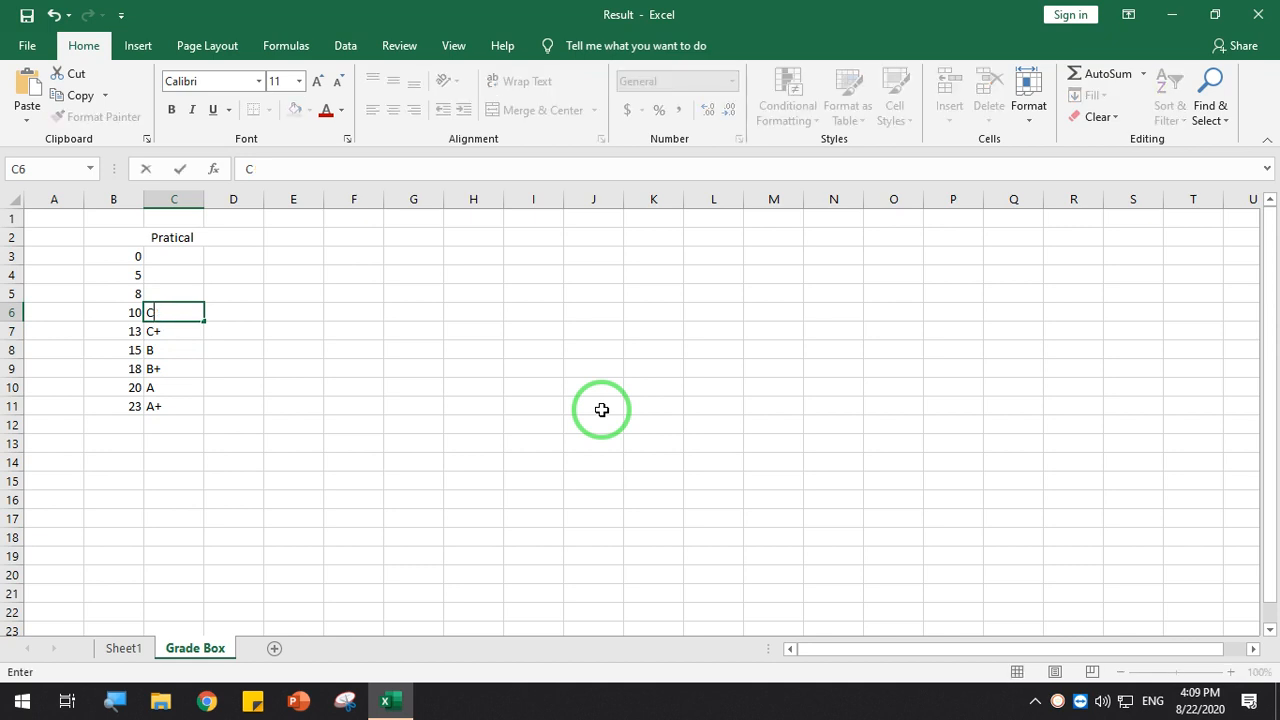
key("Up")
type("D")
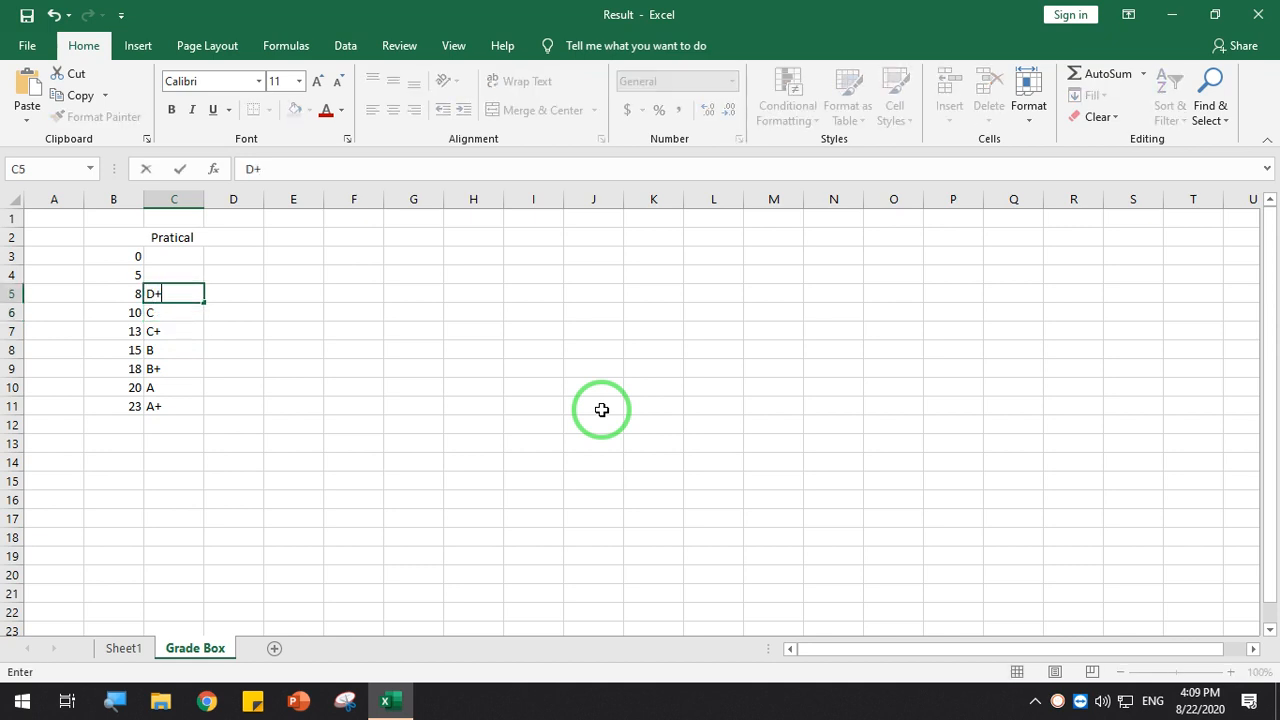
key("Up")
type("D")
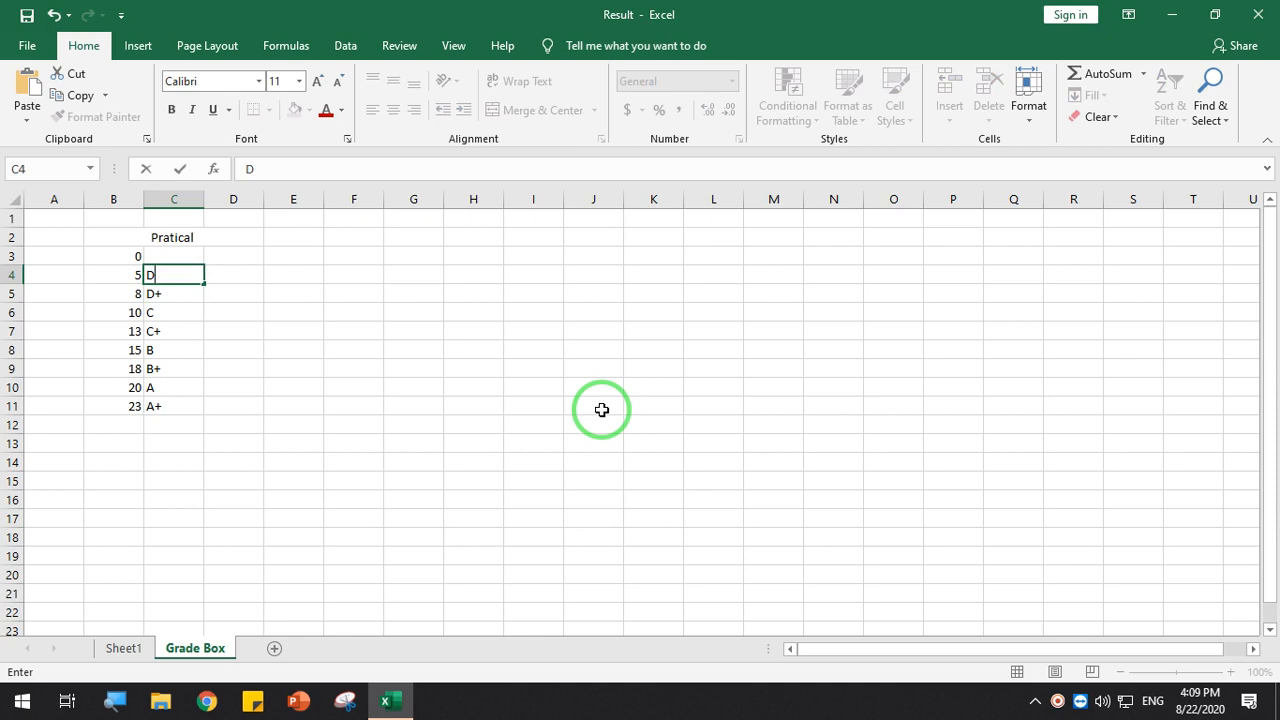
key("BackSpace")
key("Up")
key("Down")
type("D")
key("BackSpace")
key("Up")
type("E")
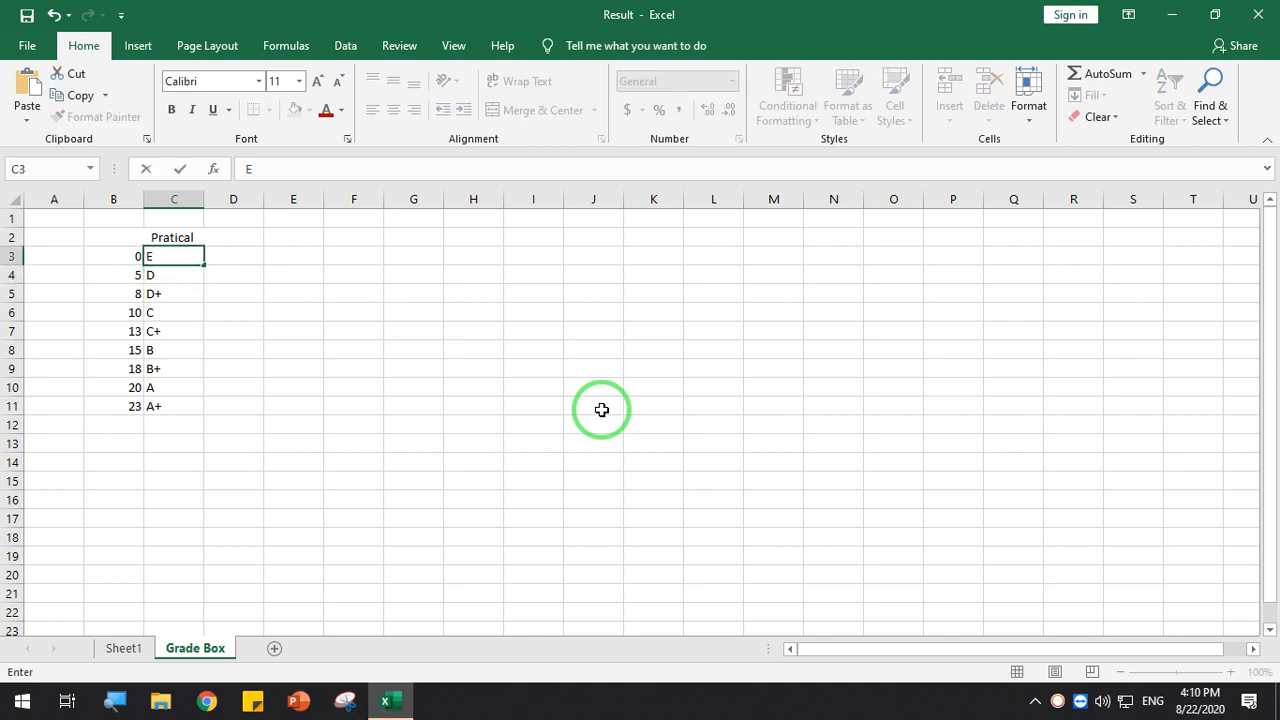
key("Down")
key("Down")
key("Up")
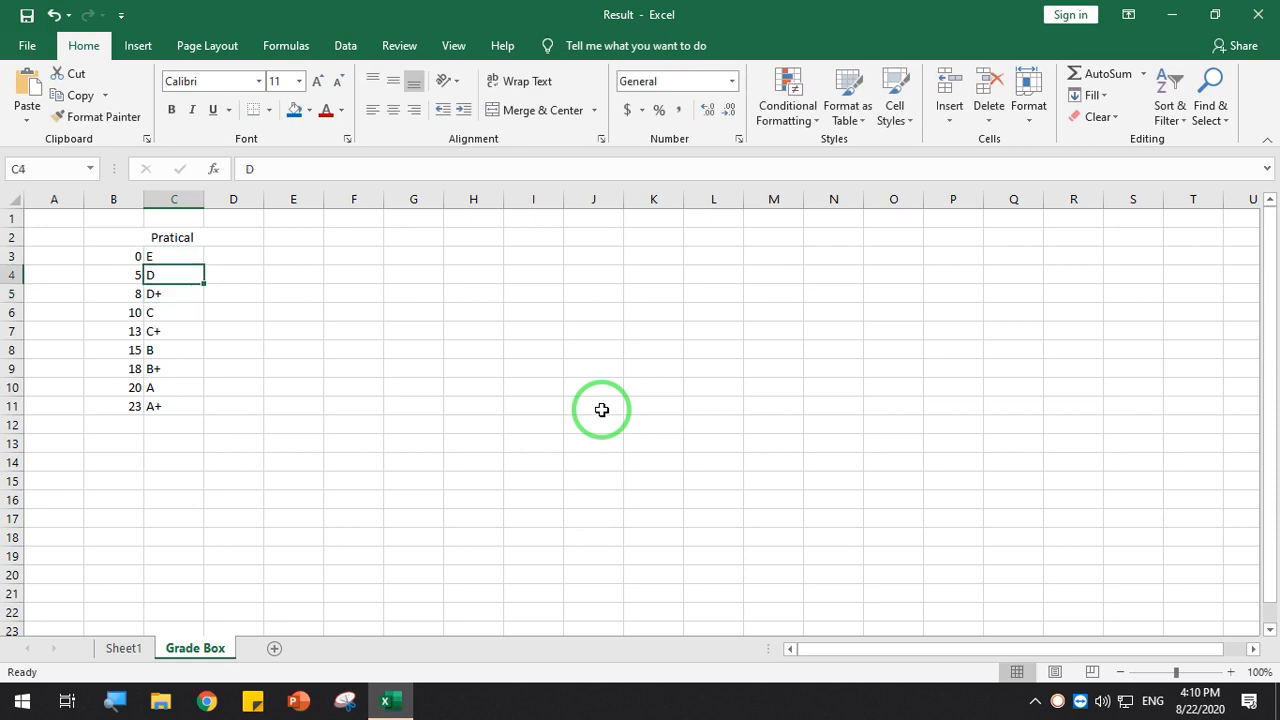
Unmerge the Pratical heading from B2 to D2 and merge and center it across B2 to C2 only
key("Down")
key("Up")
key("Up")
key("Up")
key("Left")
key("shift+Right")
key("shift+Right")
key("alt+h")
key("m")
key("c")
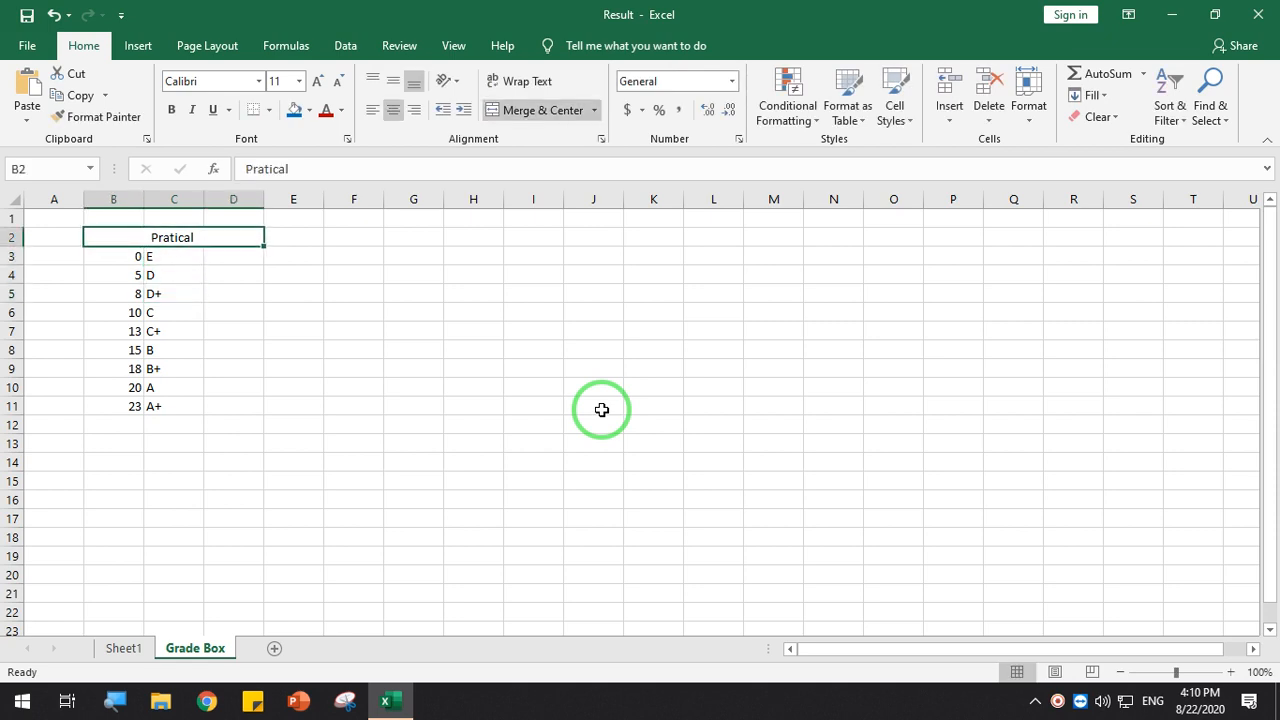
left_click(533, 112)
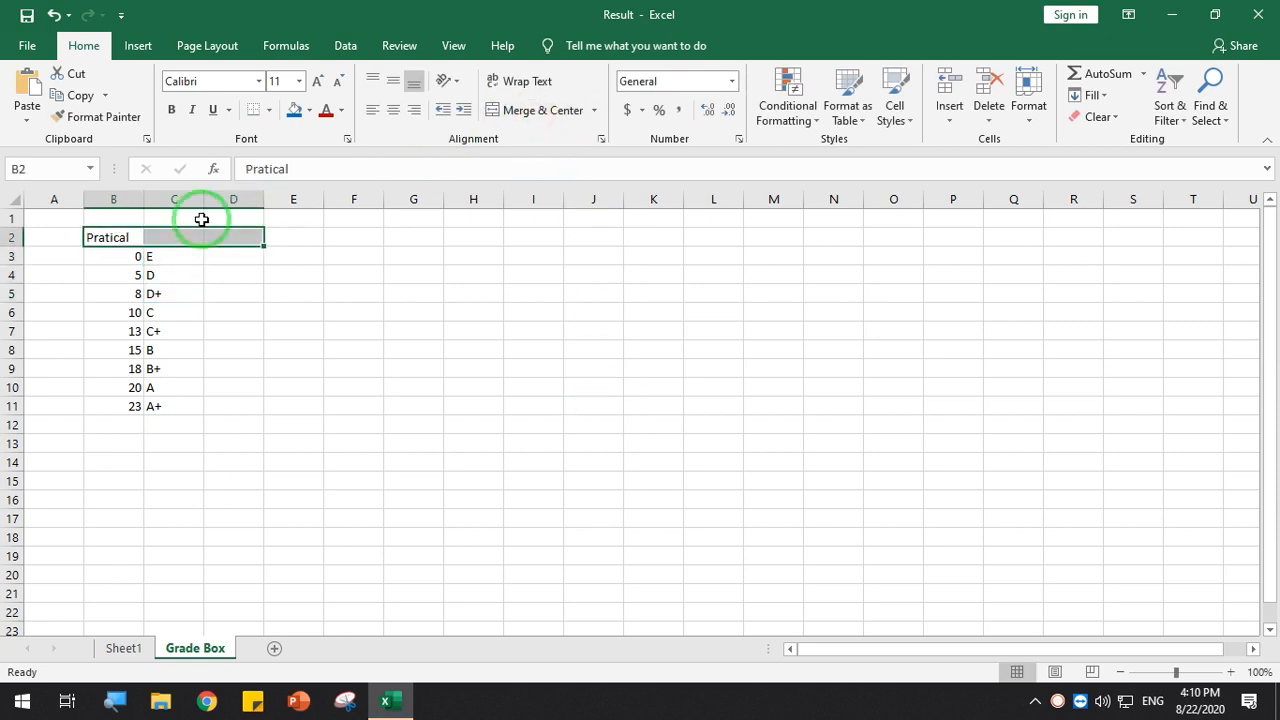
left_click_drag(108, 237, 171, 236)
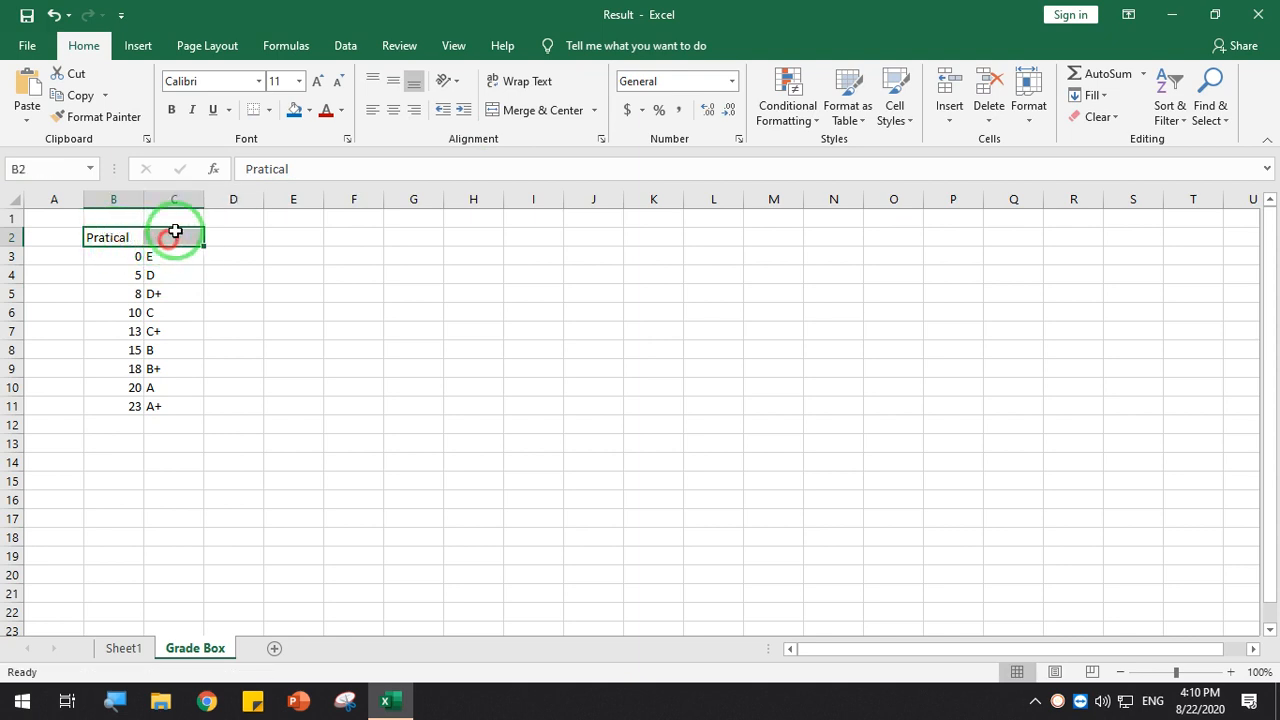
left_click(538, 113)
left_click(166, 276)
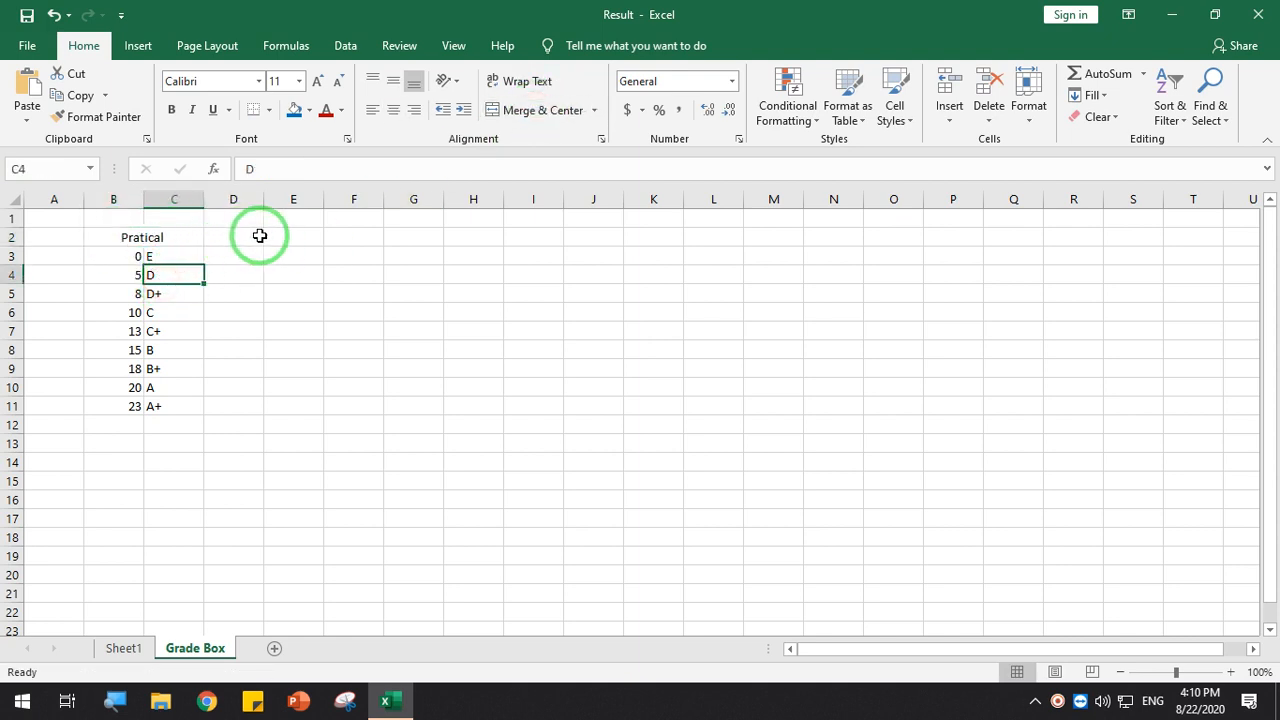
Merge and center cells E2 to F2 and enter the heading Theory
left_click_drag(291, 235, 330, 238)
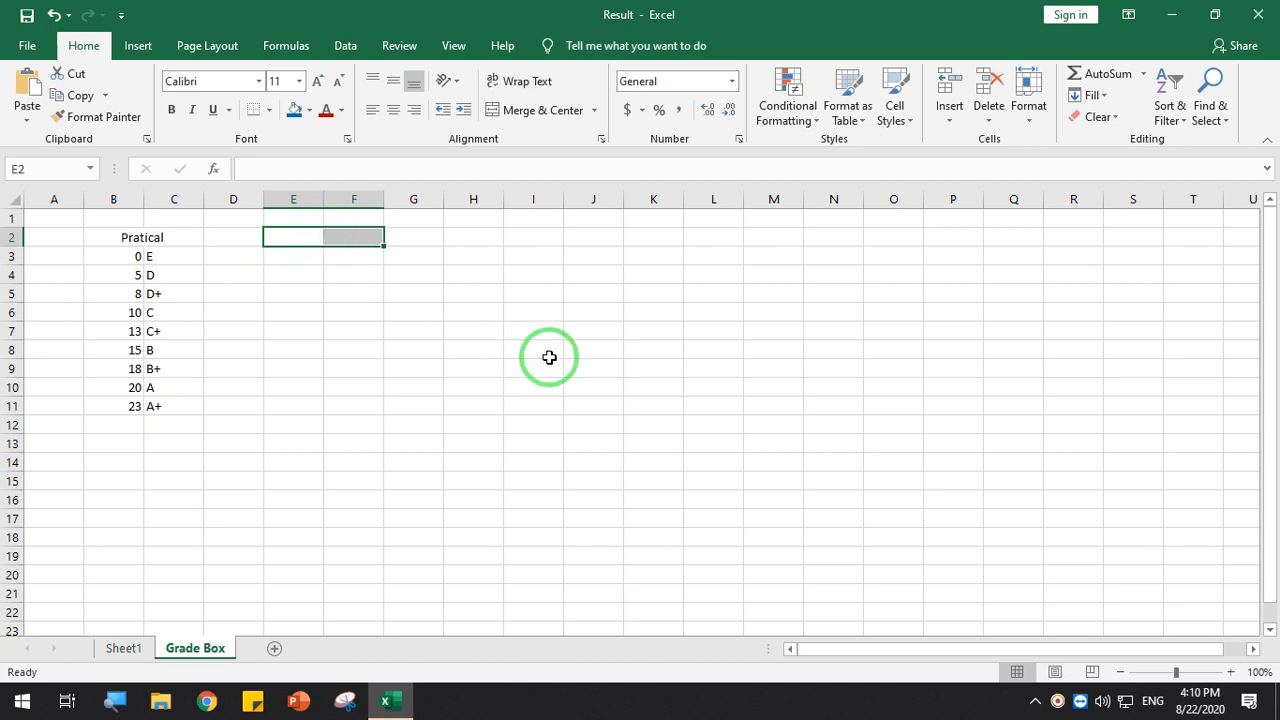
left_click(560, 109)
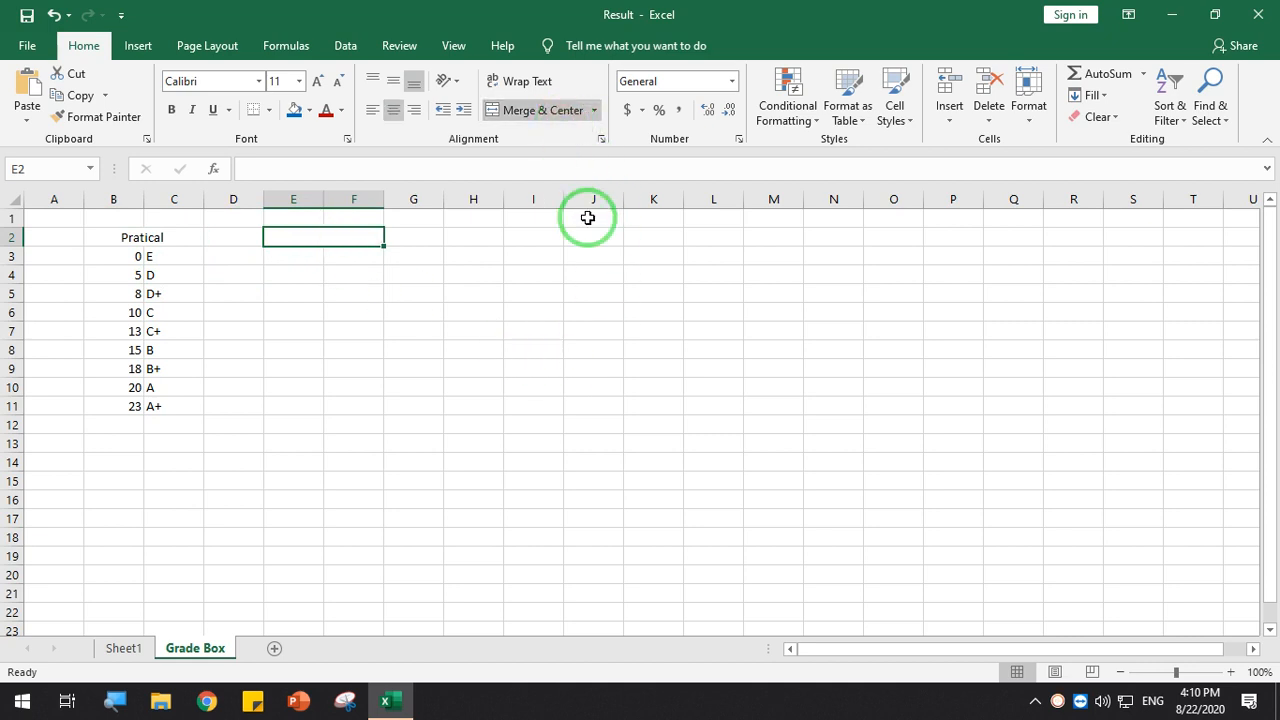
type("Theory")
key("Return")
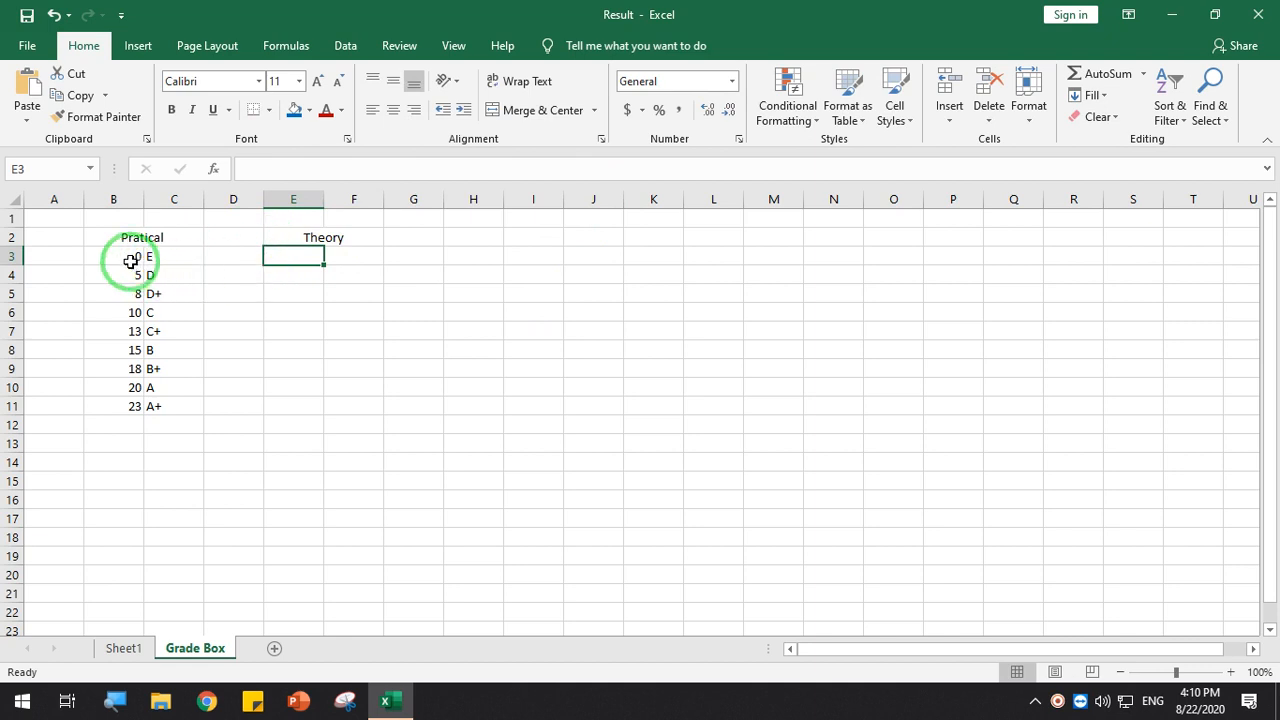
Add the full marks to the practical heading in B2 so it reads Pratical (25)
left_click(173, 237)
double_click(173, 237)
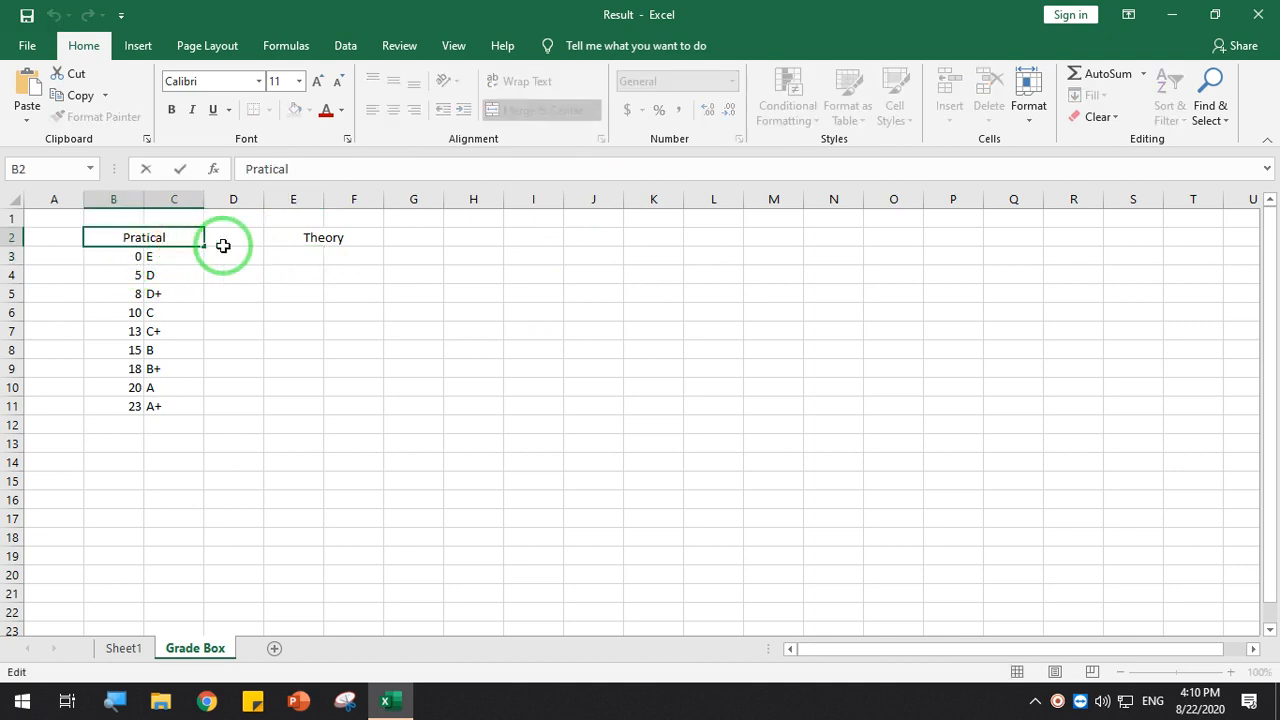
type("(25)")
left_click(364, 233)
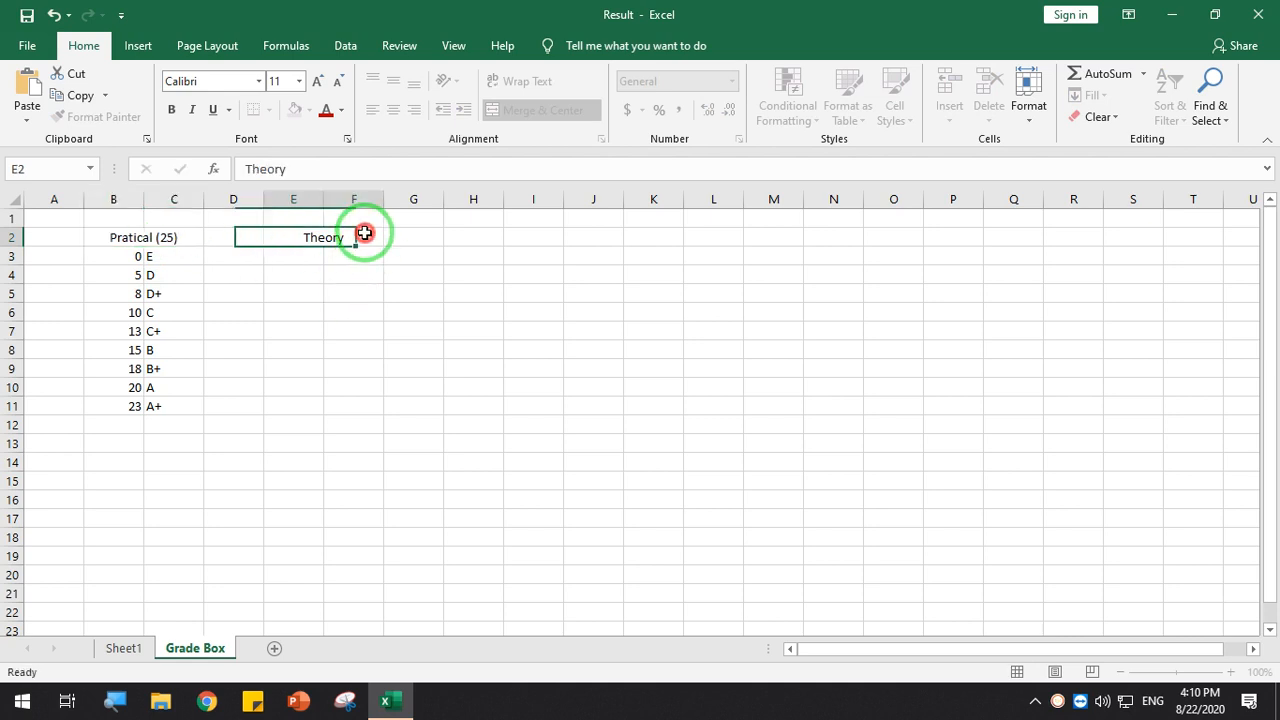
Add the full marks to the theory heading in E2 so it reads Theory(75)
double_click(364, 238)
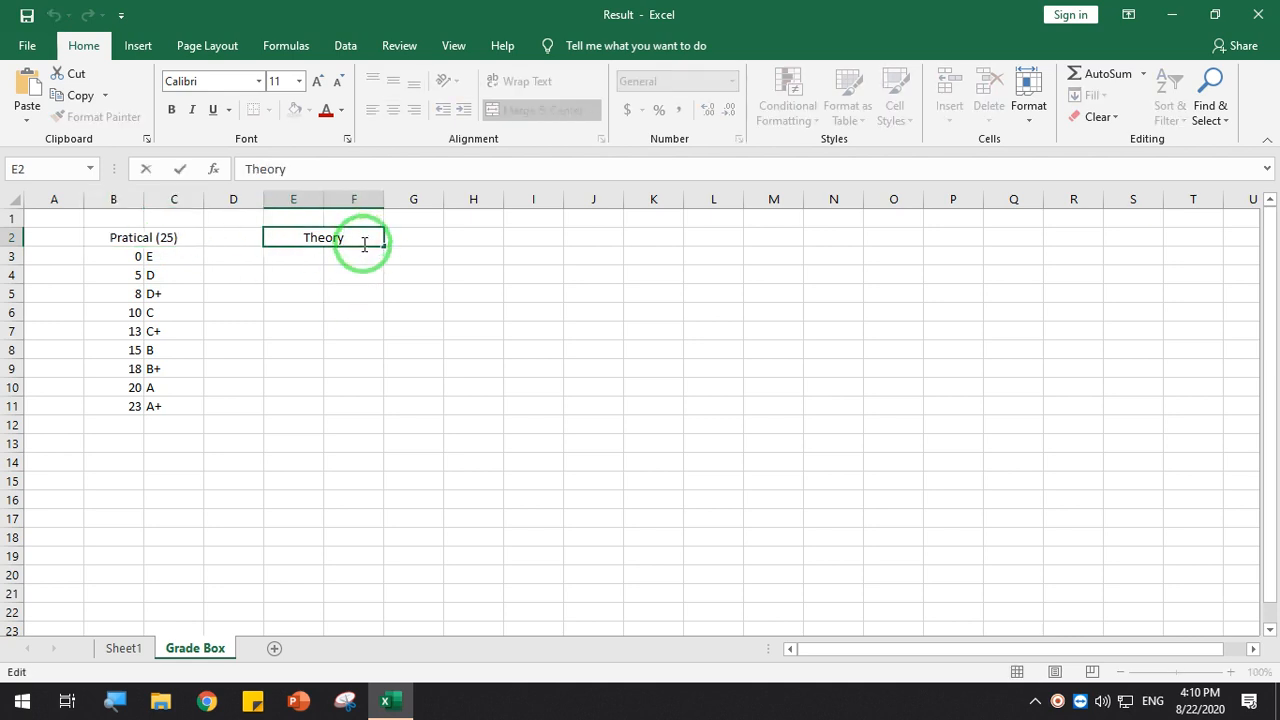
left_click(371, 367)
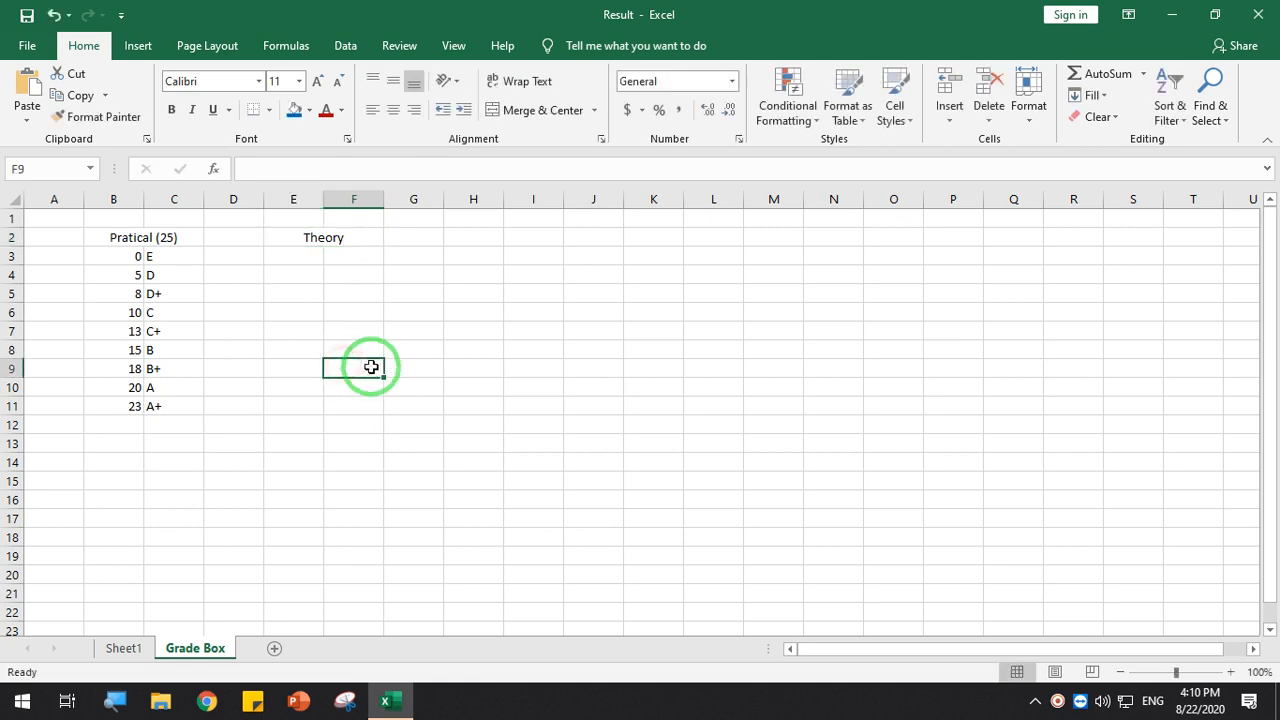
scroll(371, 367, "up", 3)
double_click(505, 260)
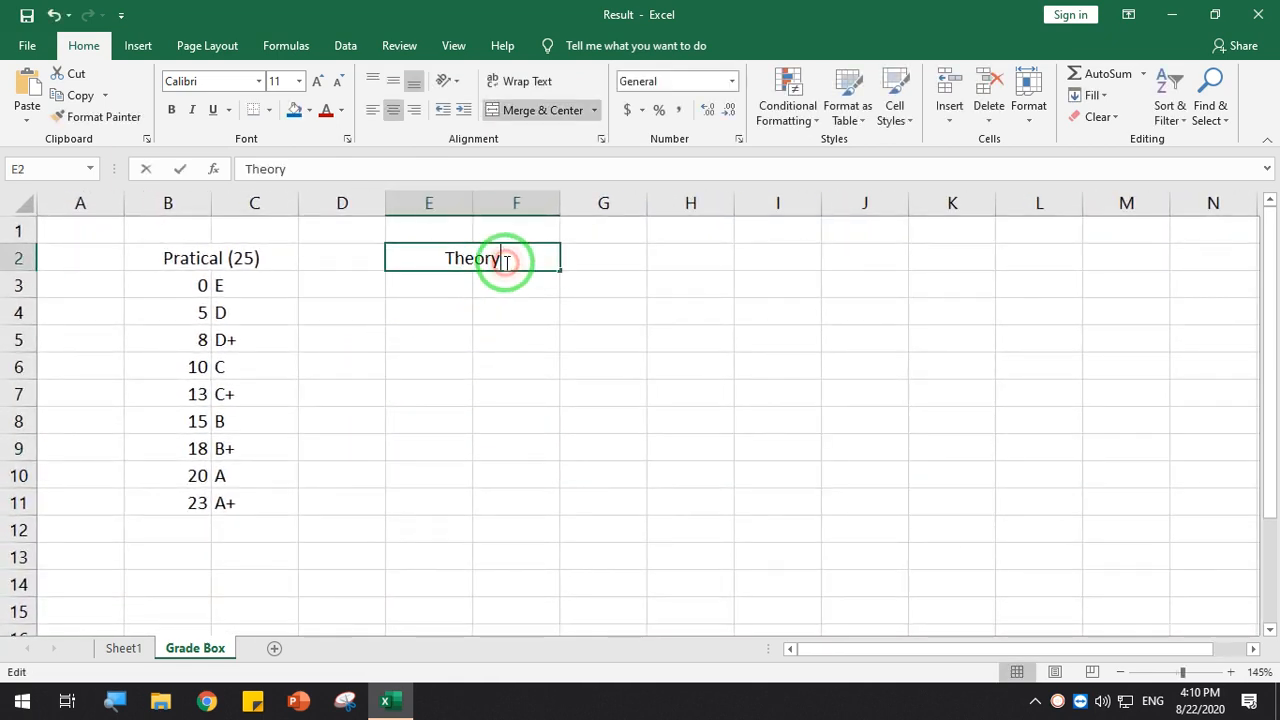
type("(75")
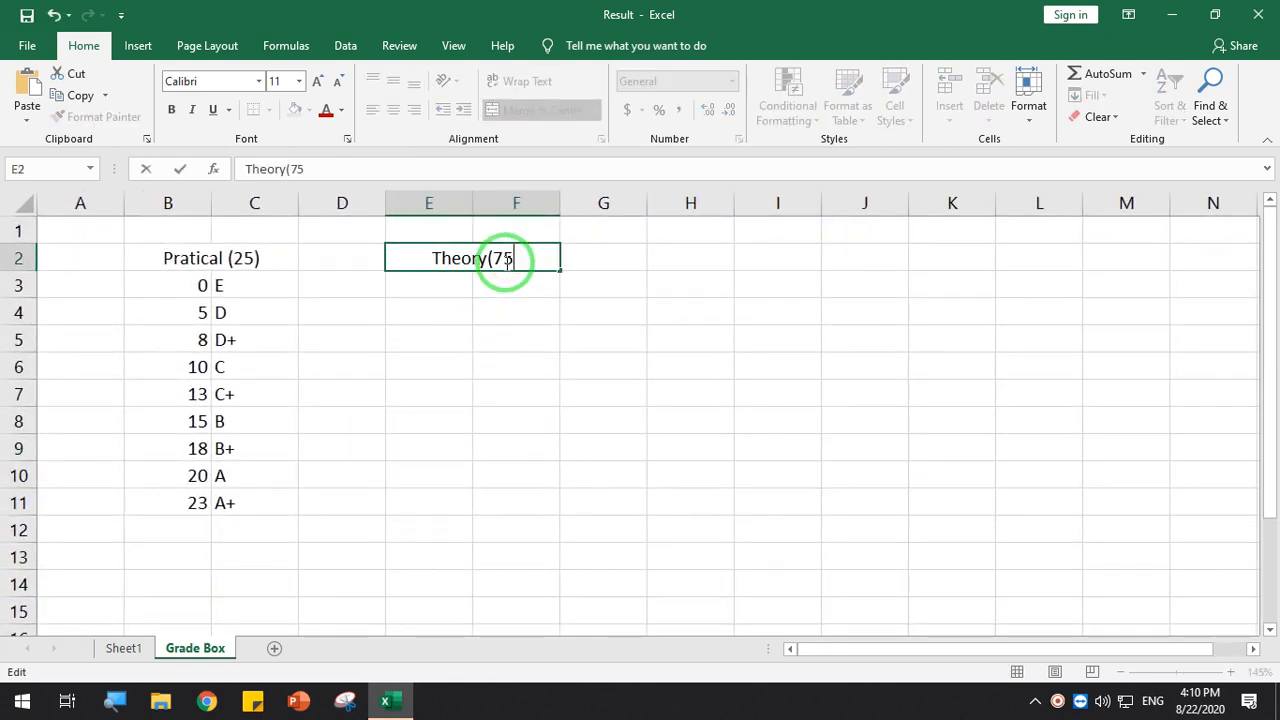
type(")")
Enter the theory mark thresholds 0, 15, 23, 30, 38, 45, 53, 60 and 68 in cells E3 to E11
left_click(423, 280)
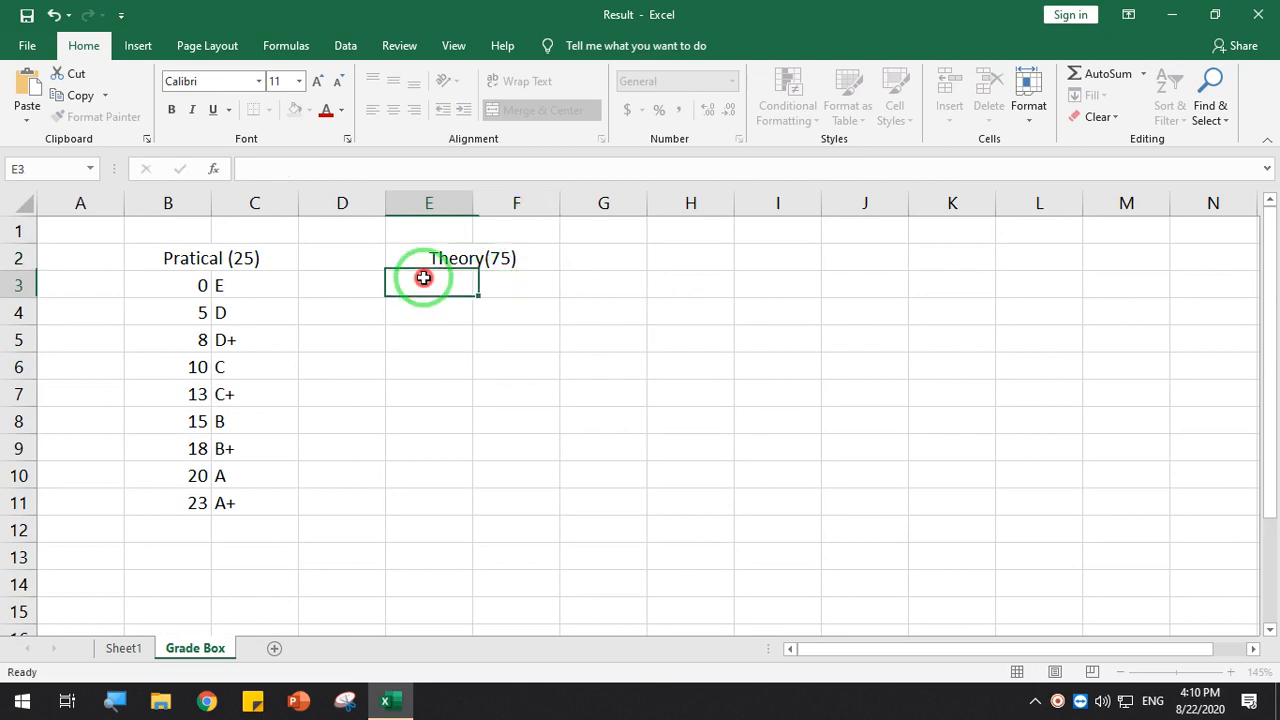
type("0")
key("Return")
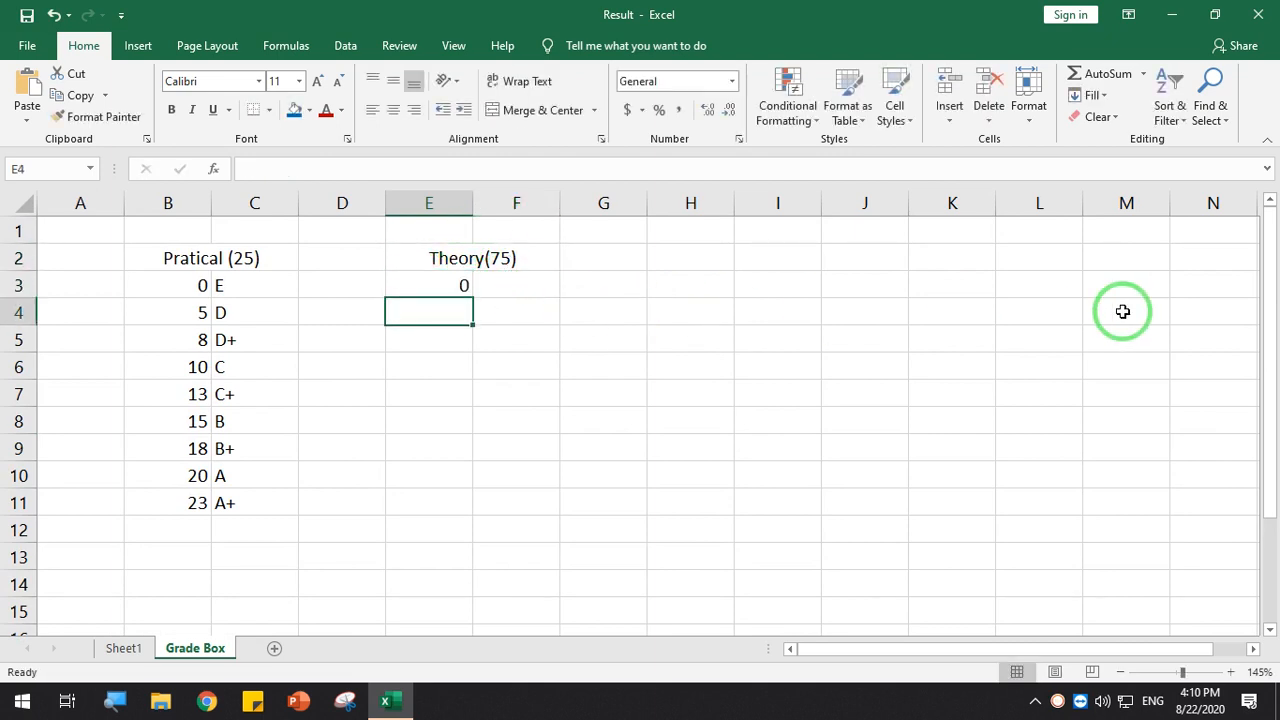
type("15")
key("Return")
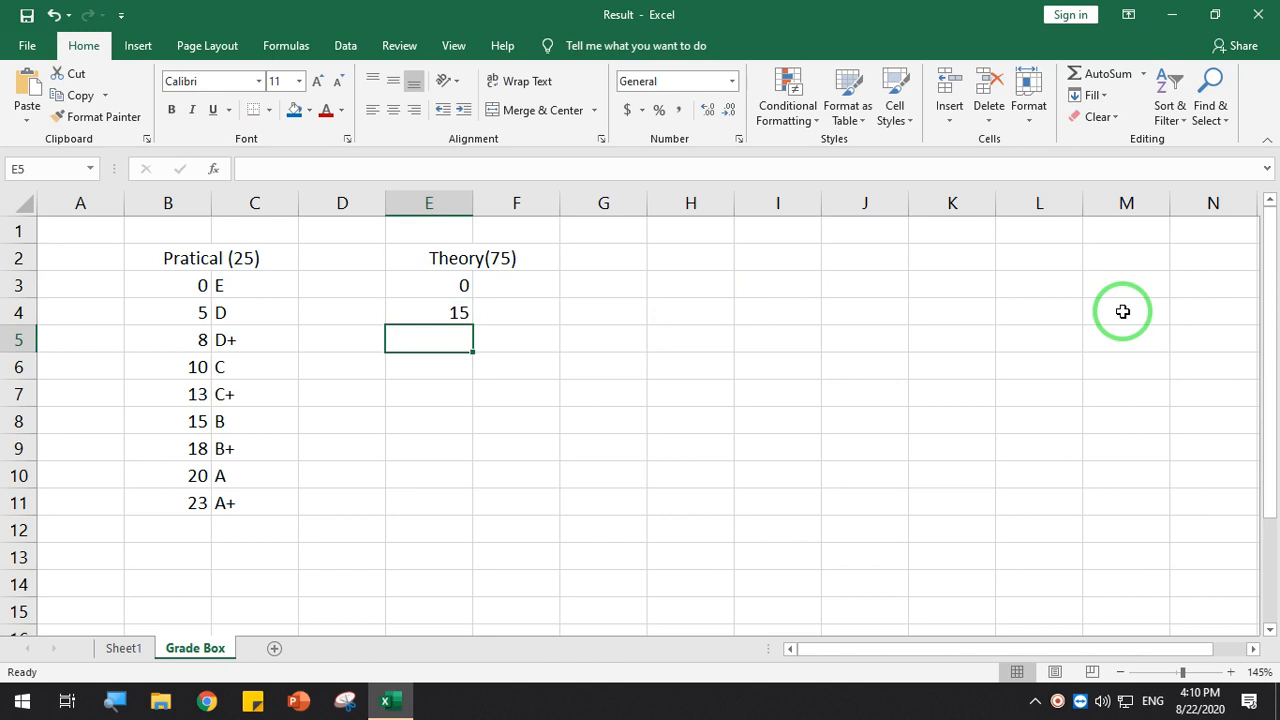
type("23")
key("Return")
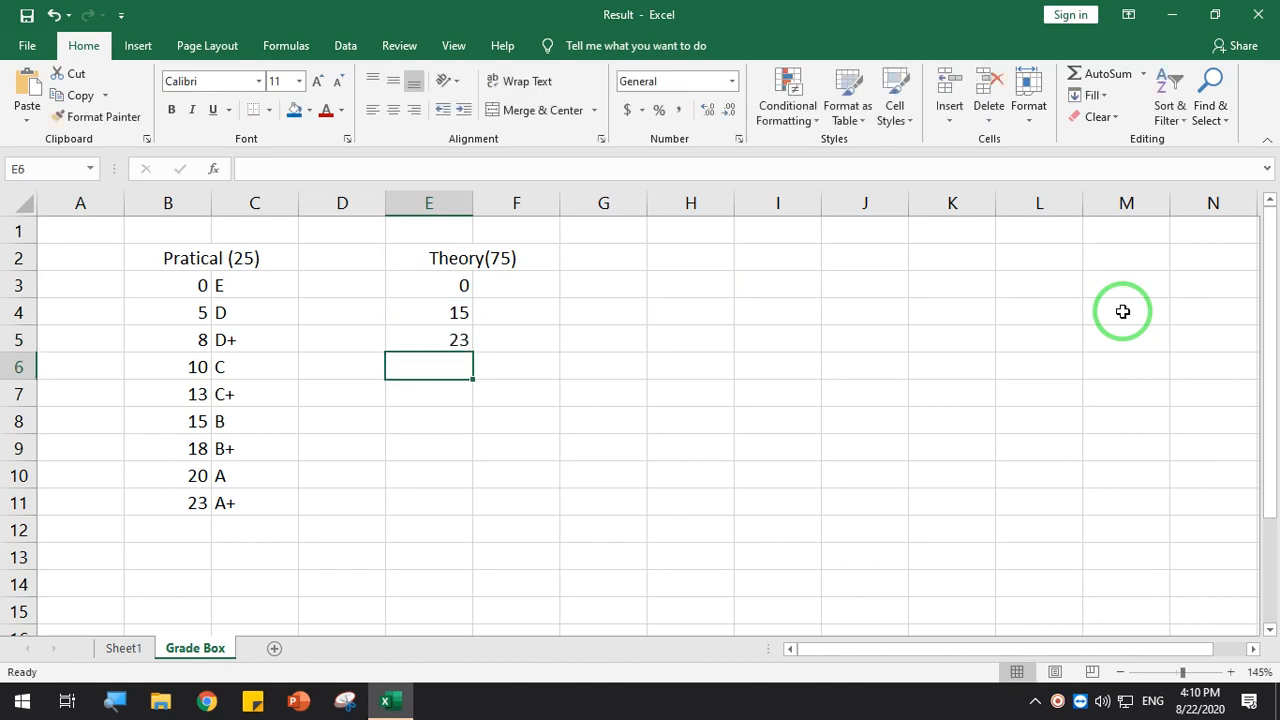
type("30")
key("Return")
type("38")
key("Return")
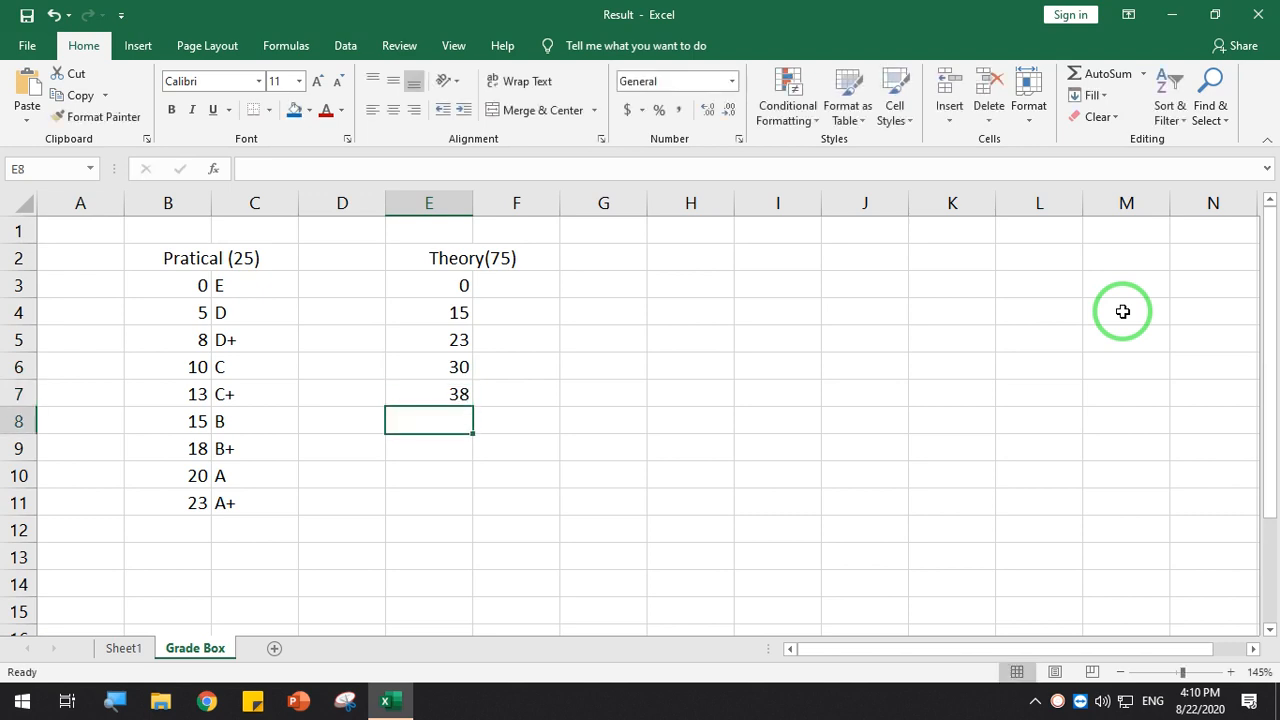
type("45")
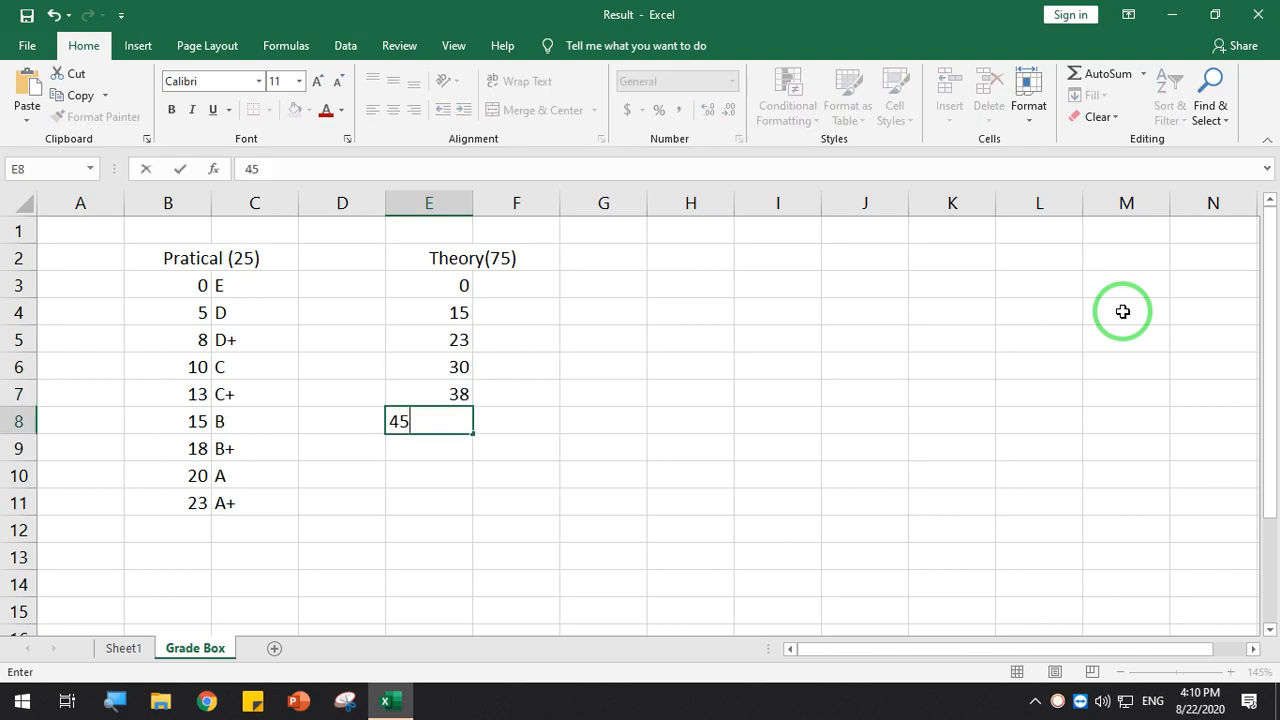
key("Return")
type("53")
key("Return")
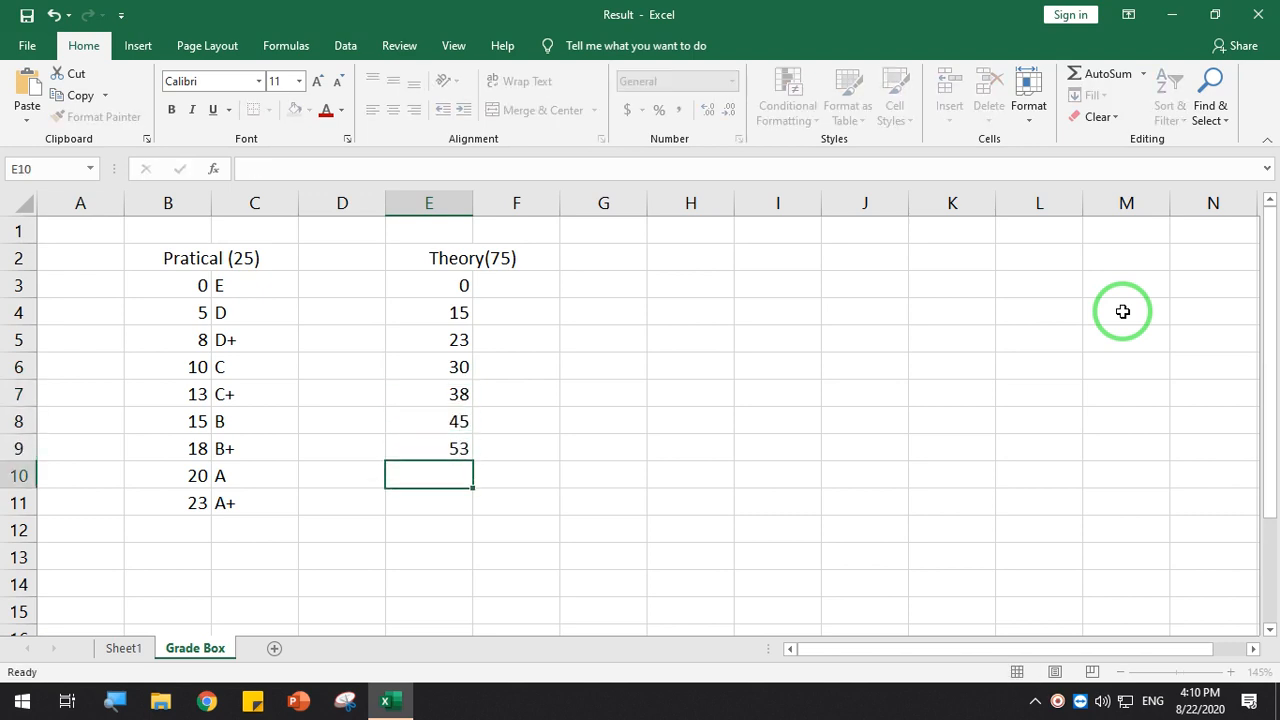
type("60")
key("Return")
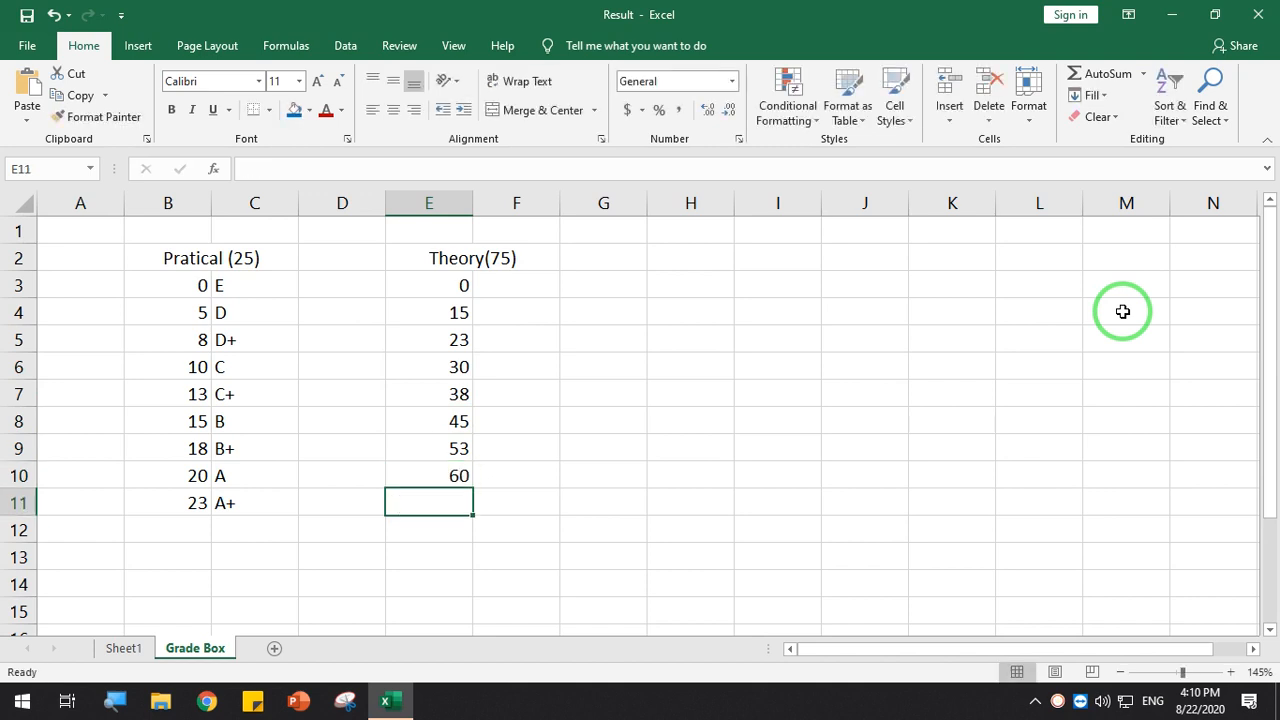
type("68")
key("Return")
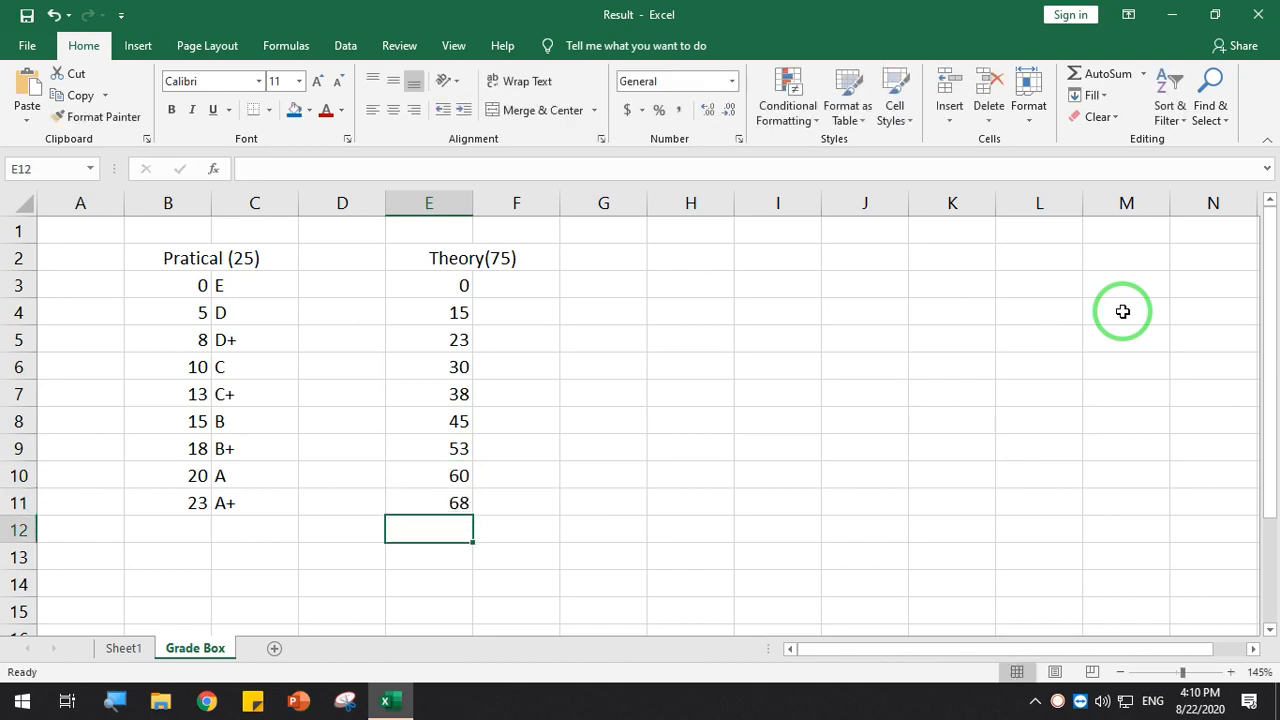
Copy the grade letters from C3 to C11 into F3 to F11 beside the theory mark thresholds
left_click_drag(240, 286, 248, 503)
key("ctrl+c")
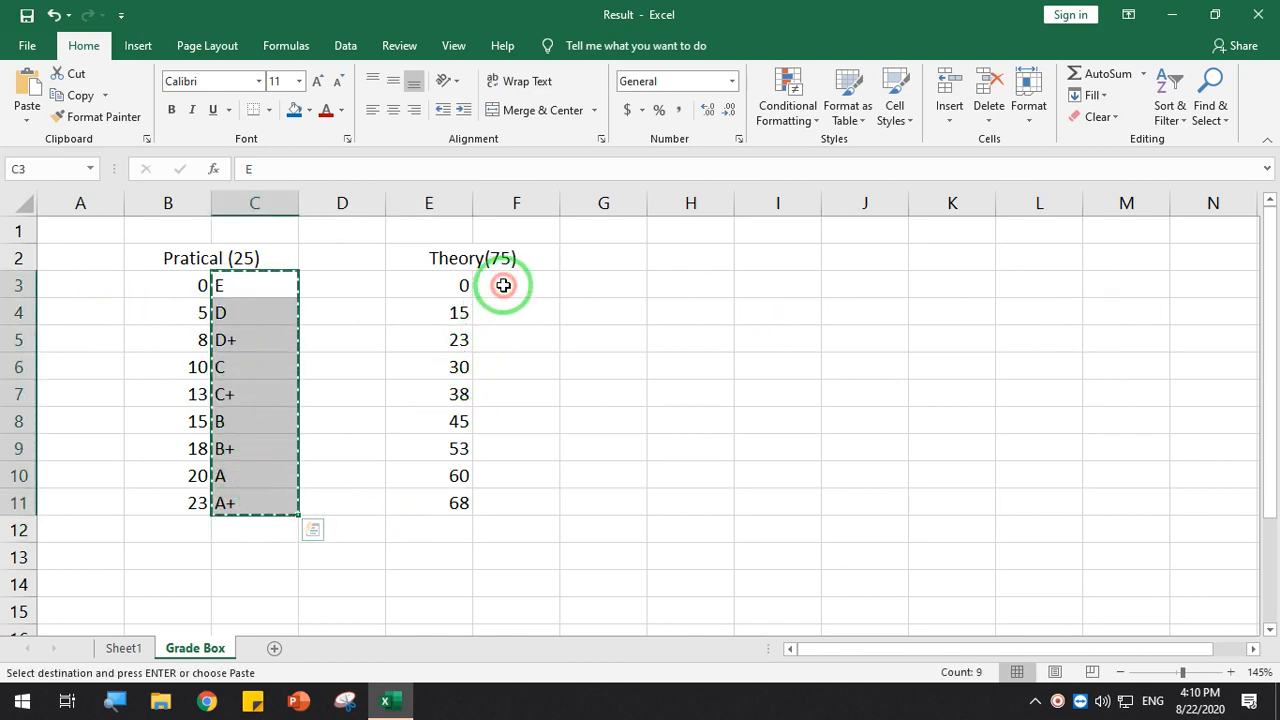
left_click(503, 285)
left_click(527, 339)
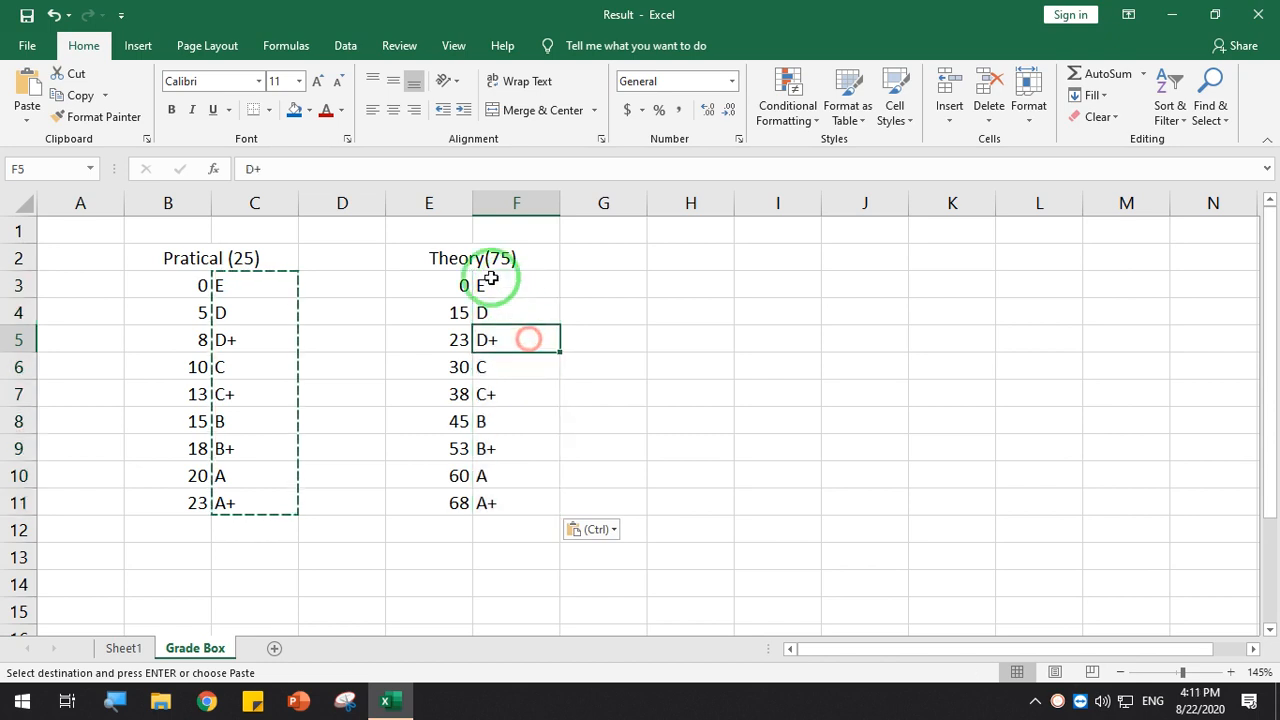
Apply all borders to the practical grade table B2 to C11 and the theory grade table E2 to F11
left_click(417, 255)
left_click(180, 257)
left_click_drag(230, 280, 263, 506)
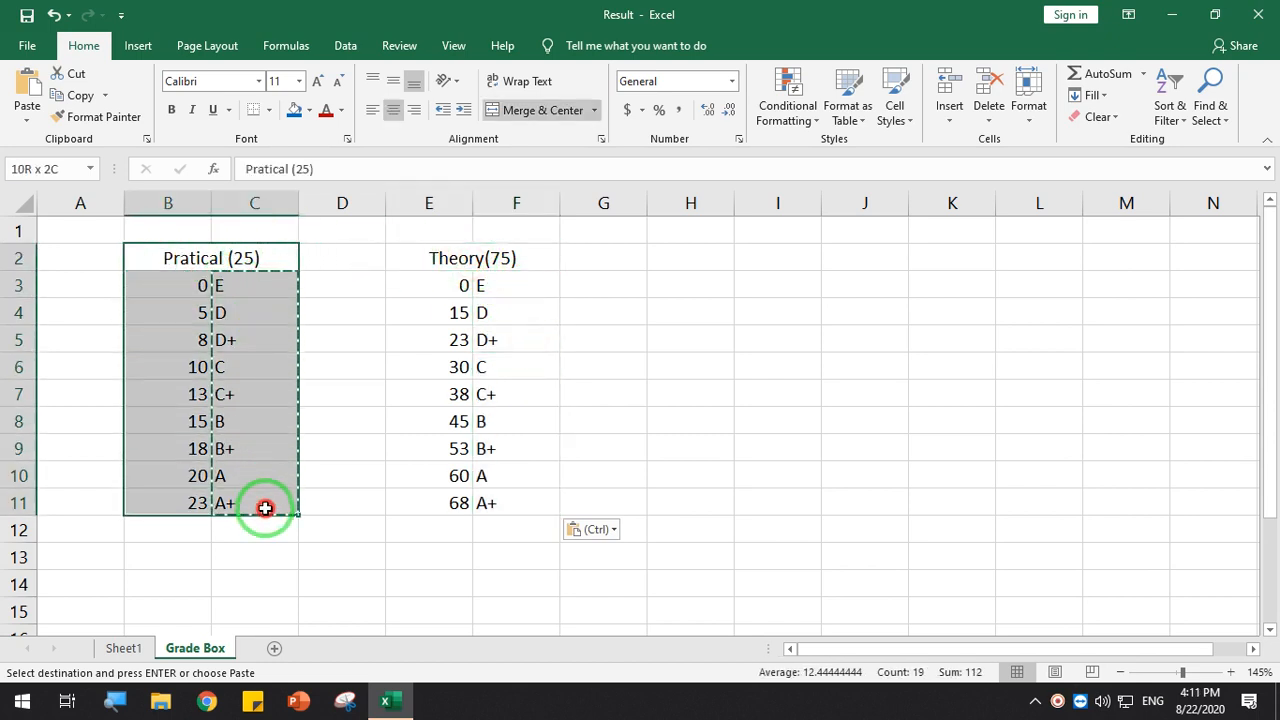
left_click(268, 110)
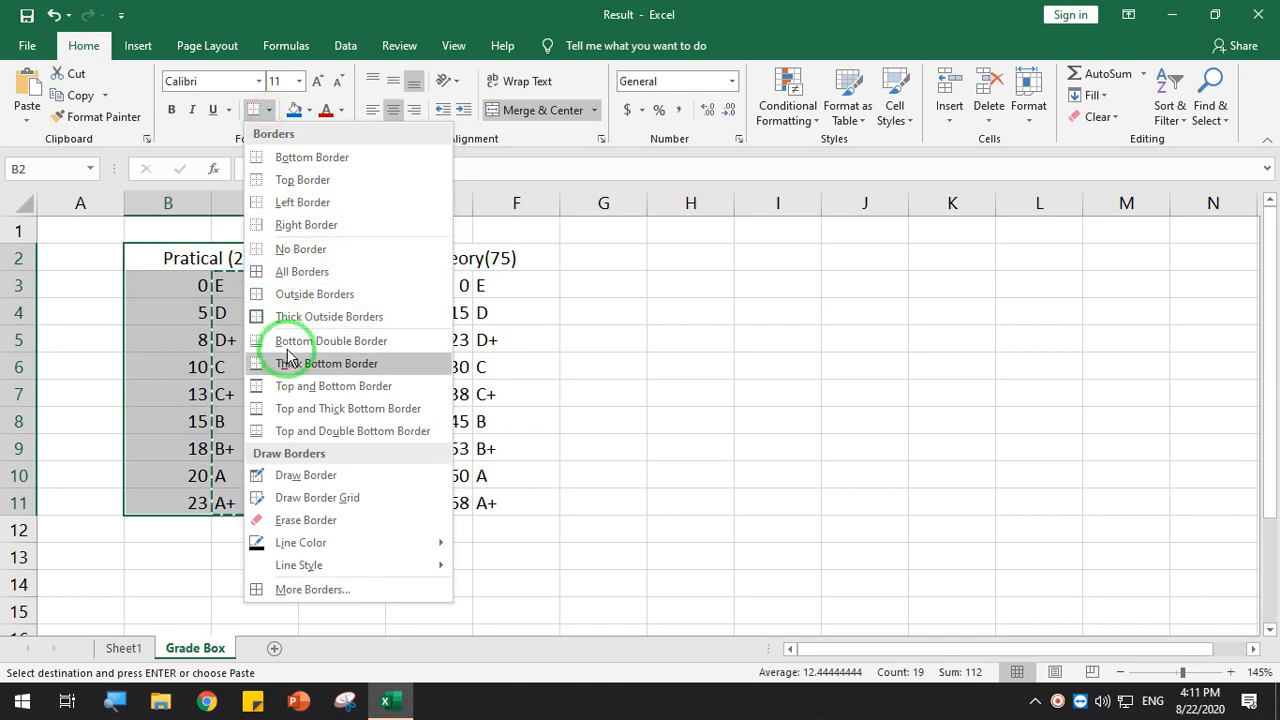
left_click(290, 271)
left_click(414, 335)
left_click_drag(423, 266, 486, 503)
left_click(253, 110)
left_click(580, 310)
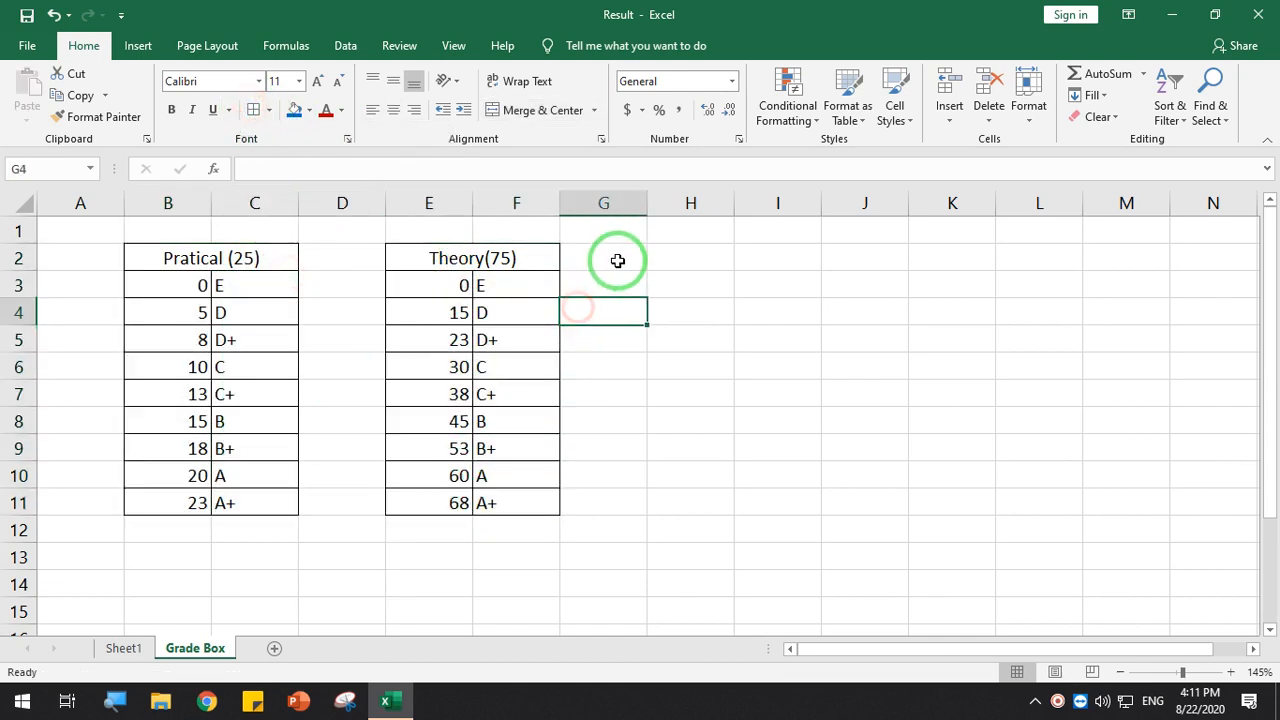
Select cell H2, one blank column past the theory grade table
left_click_drag(666, 257, 758, 258)
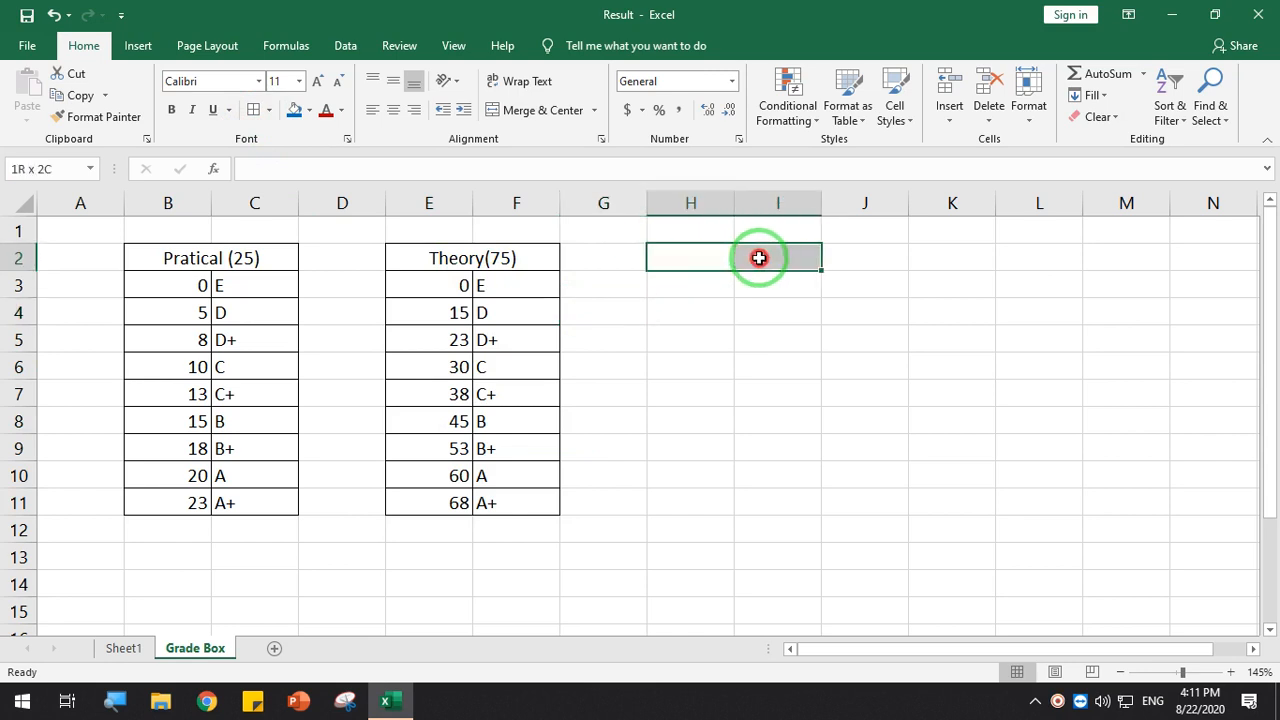
left_click_drag(759, 258, 835, 258)
left_click(686, 257)
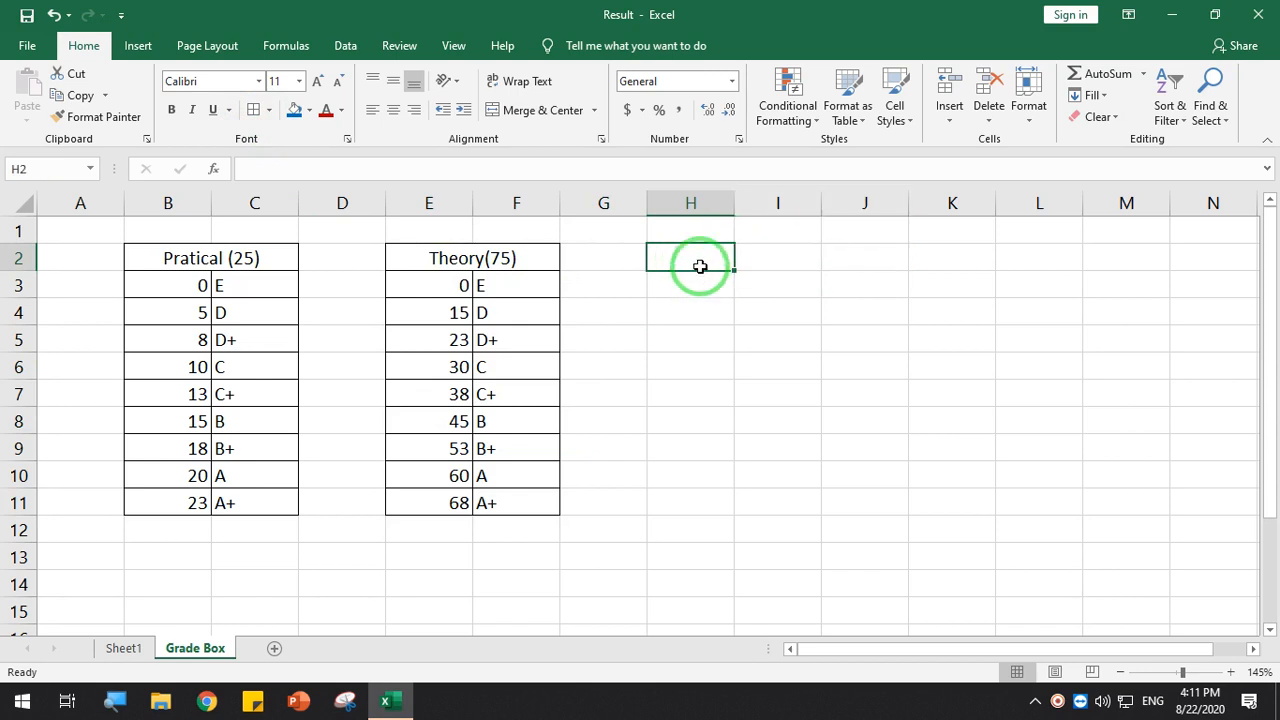
Enter the mark thresholds 0, 20, 30, 40, 50, 60, 70, 80 and 90 down cells H3 to H11
left_click(688, 280)
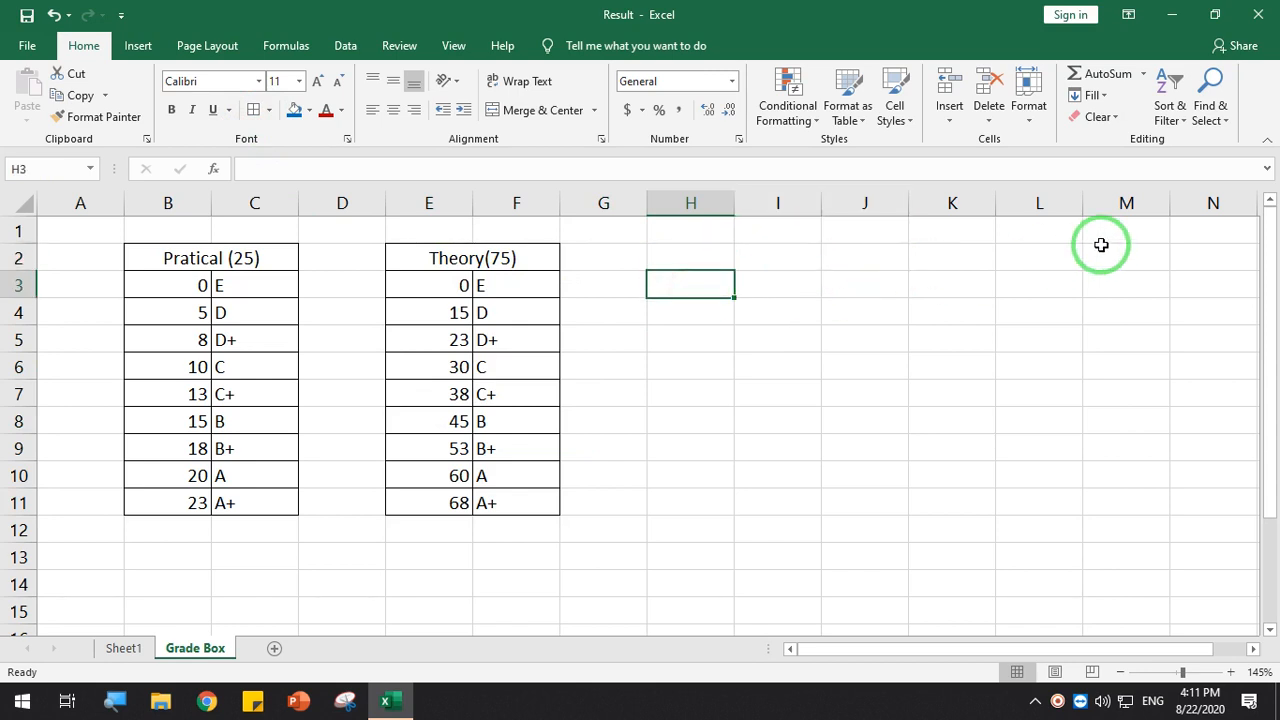
type("0")
key("Return")
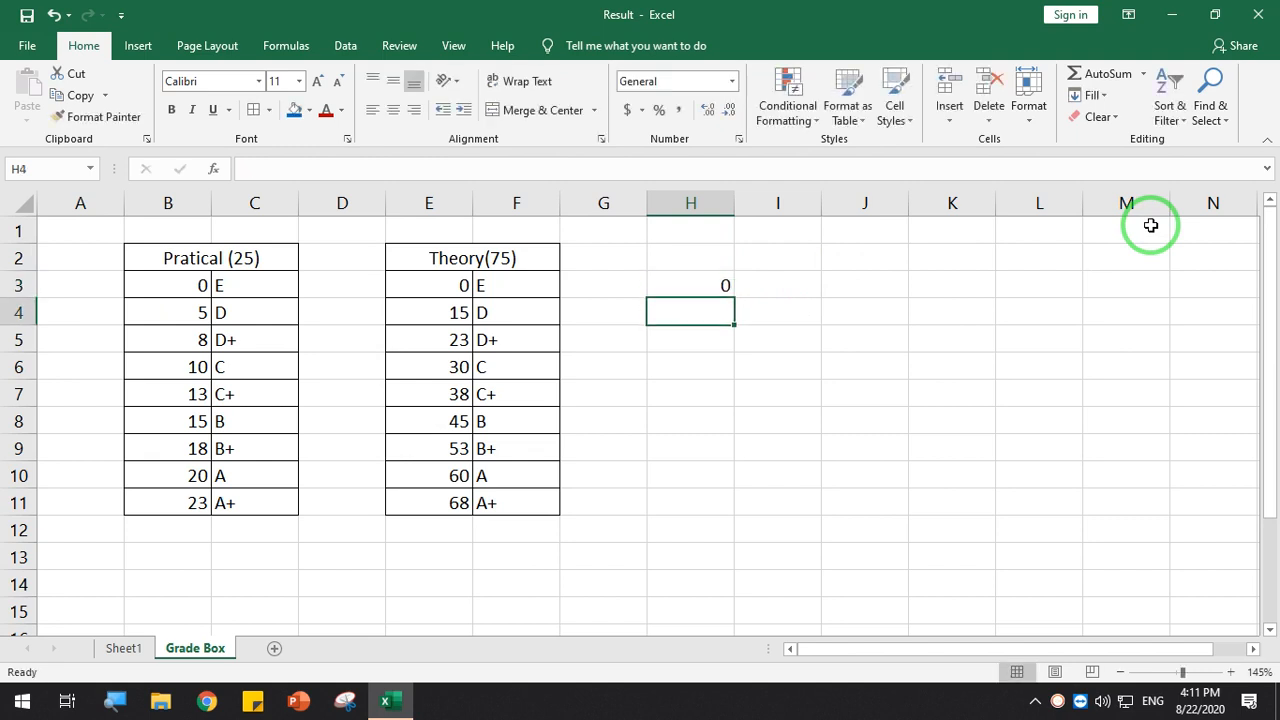
type("20")
key("Return")
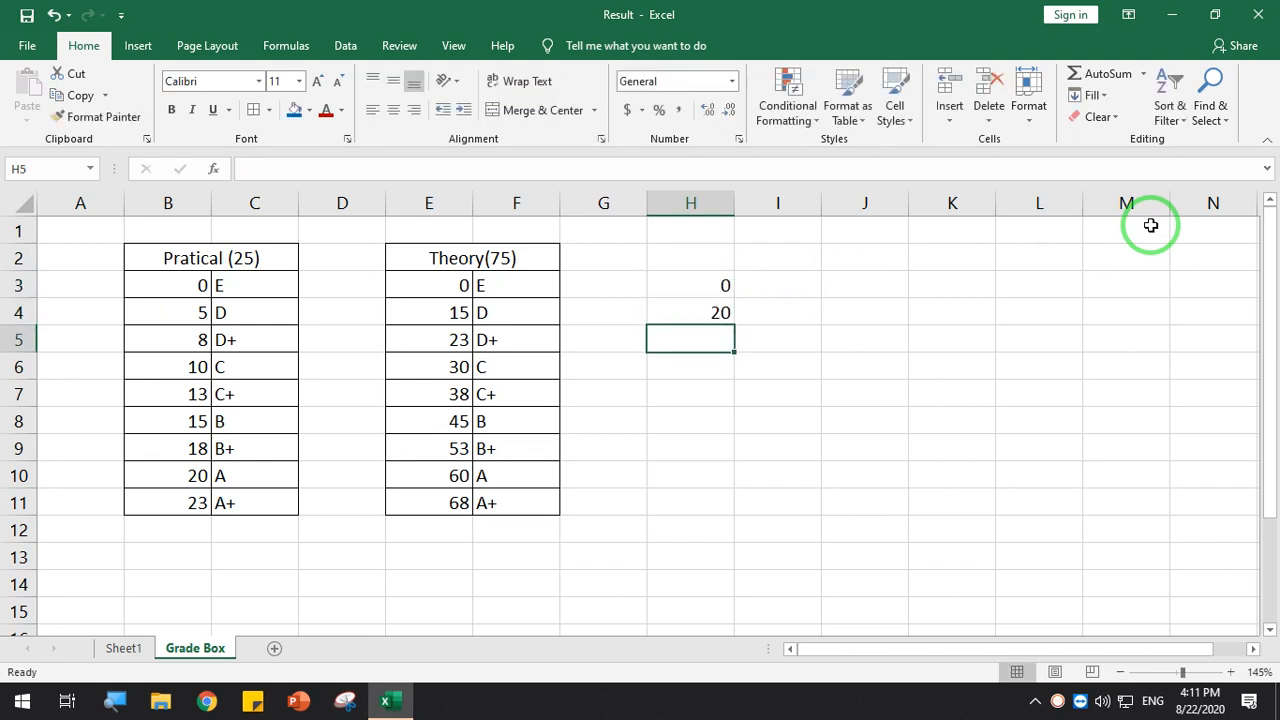
type("30")
key("Return")
type("40")
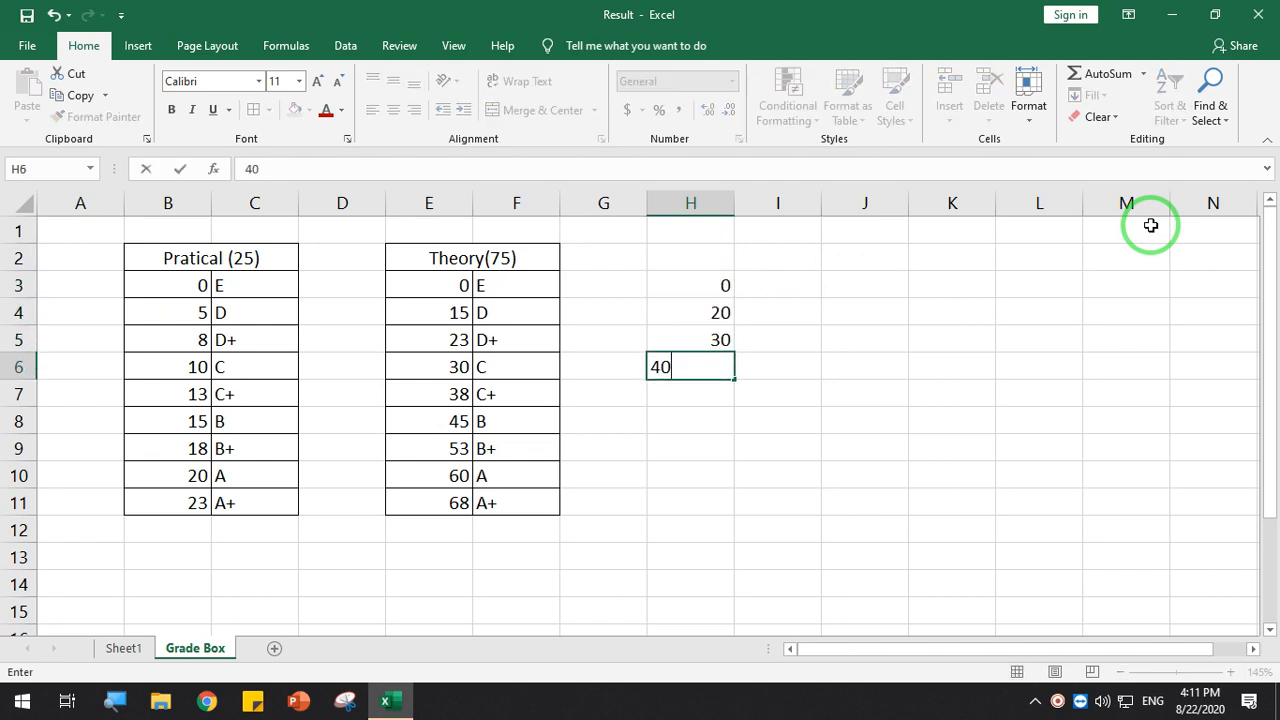
key("Return")
type("50")
key("Return")
type("6")
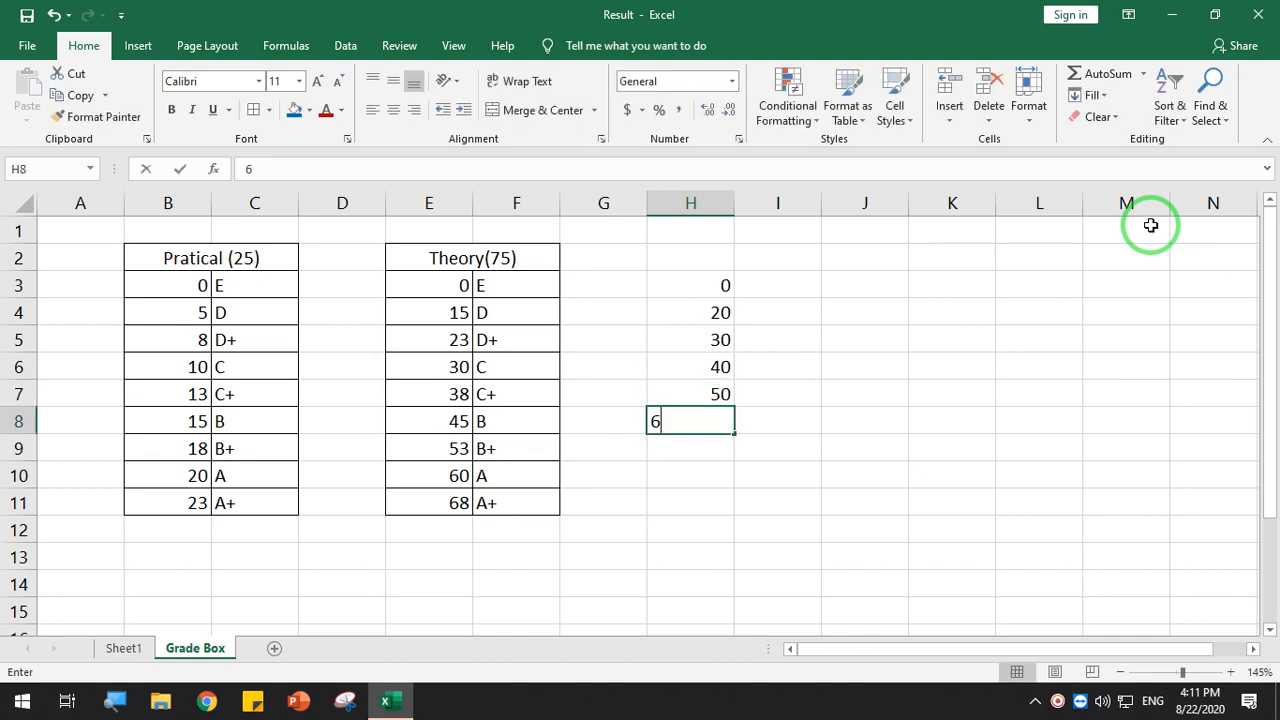
type("0")
key("Return")
type("70")
key("Return")
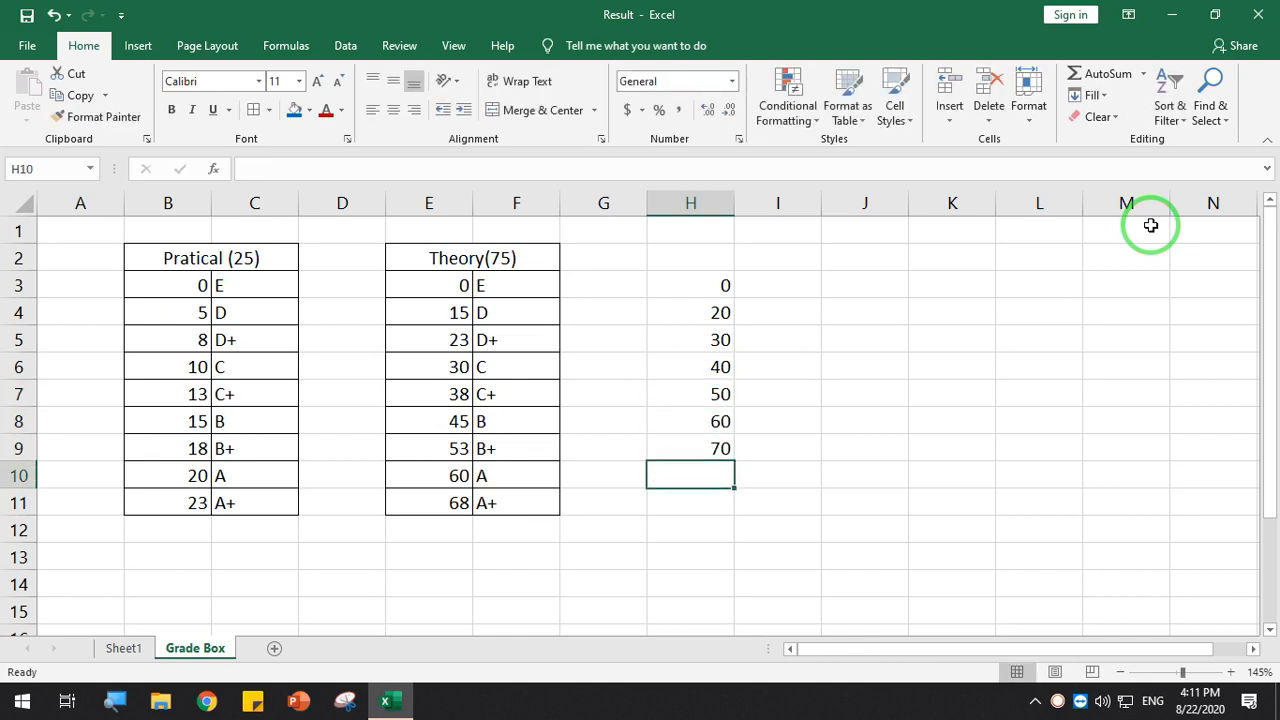
type("80")
key("Return")
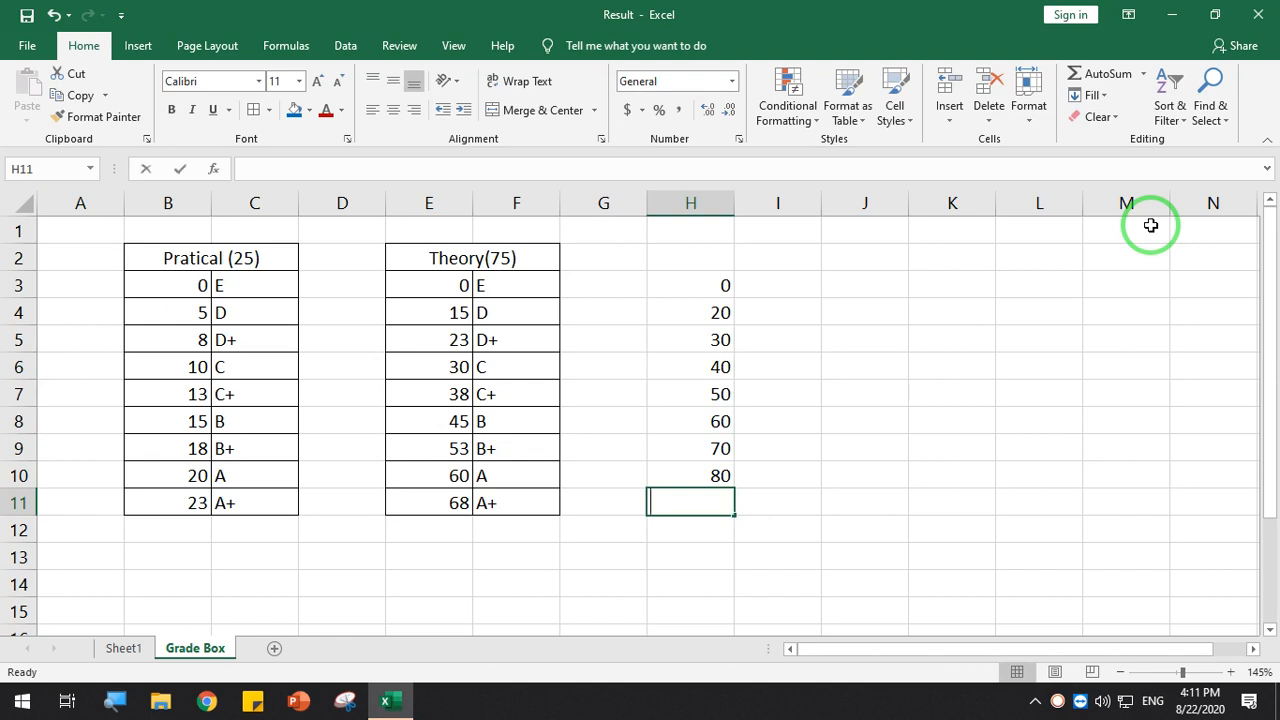
type("90")
key("Return")
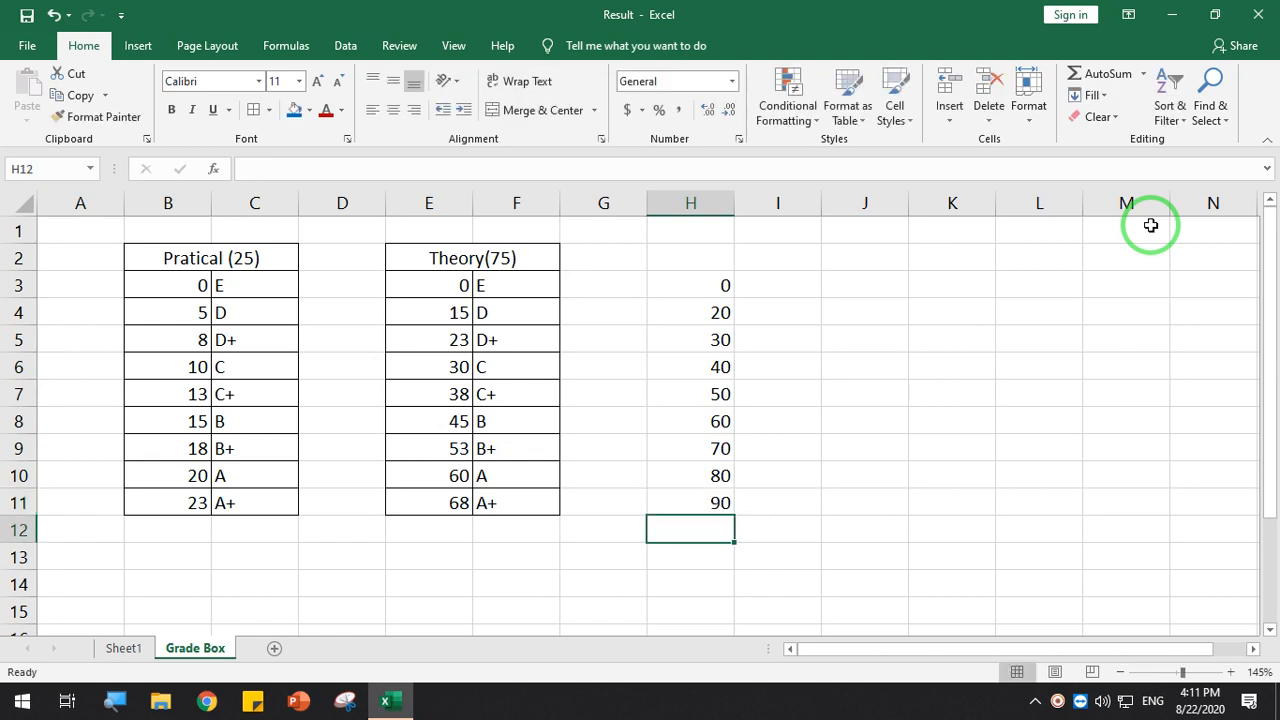
Copy the Theory table's letter grades from F3:F11 and paste them beside the new thresholds, starting at I3
left_click(679, 256)
left_click(786, 289)
left_click(505, 287)
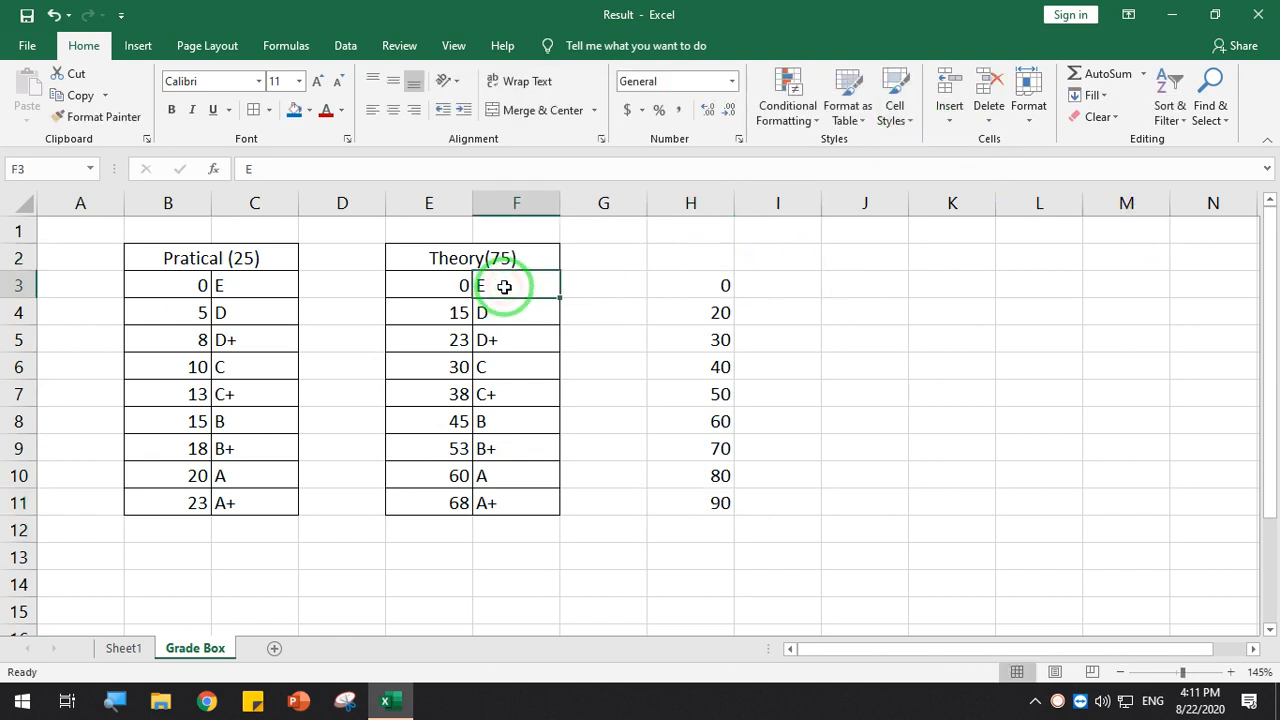
left_click_drag(505, 287, 520, 503)
key("ctrl+c")
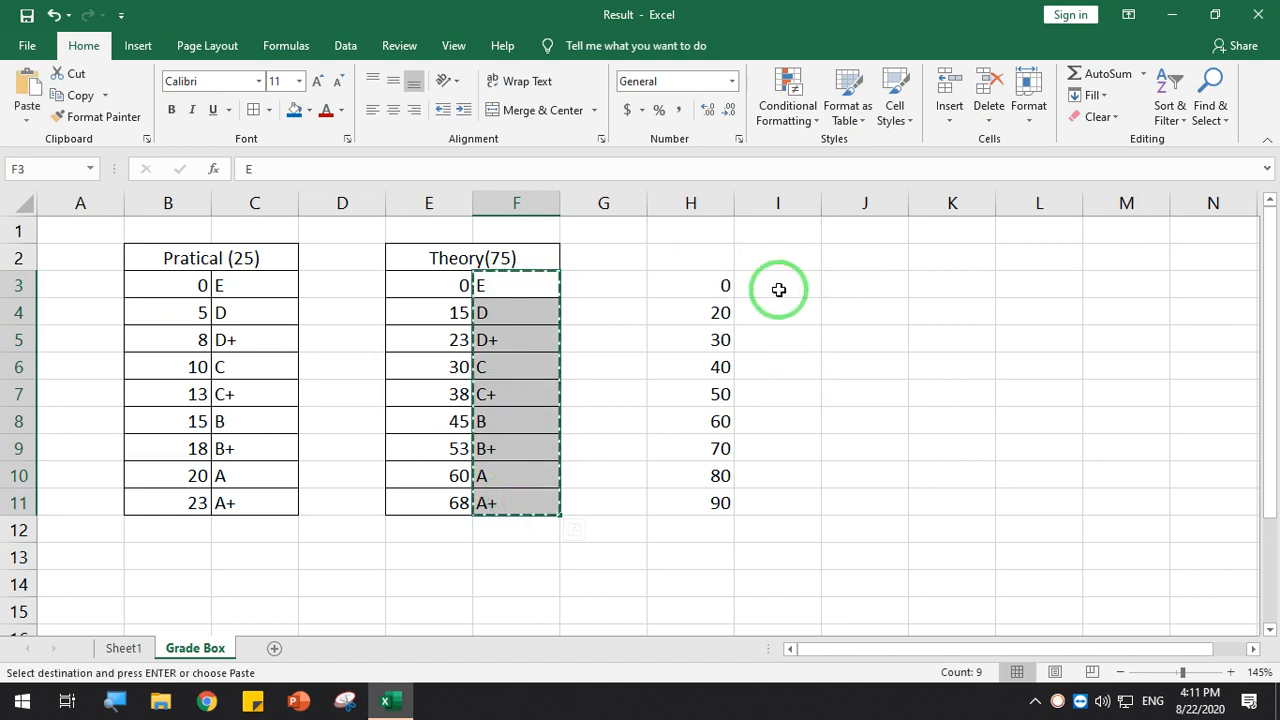
left_click(779, 289)
key("ctrl+v")
Enter the grade points 0, 0.8, 1.6, 2, 2.4, 2.8, 3.2, 3.6 and 4 down cells J3 to J11
left_click(852, 282)
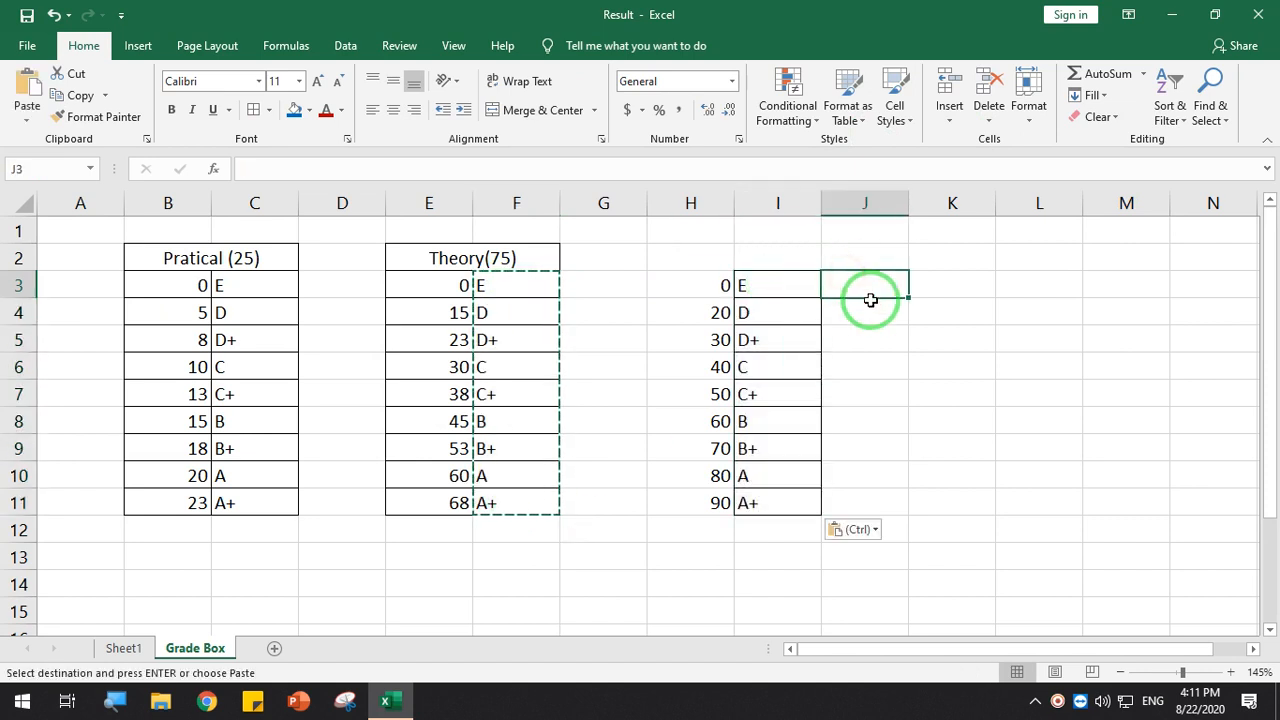
type("0")
key("Return")
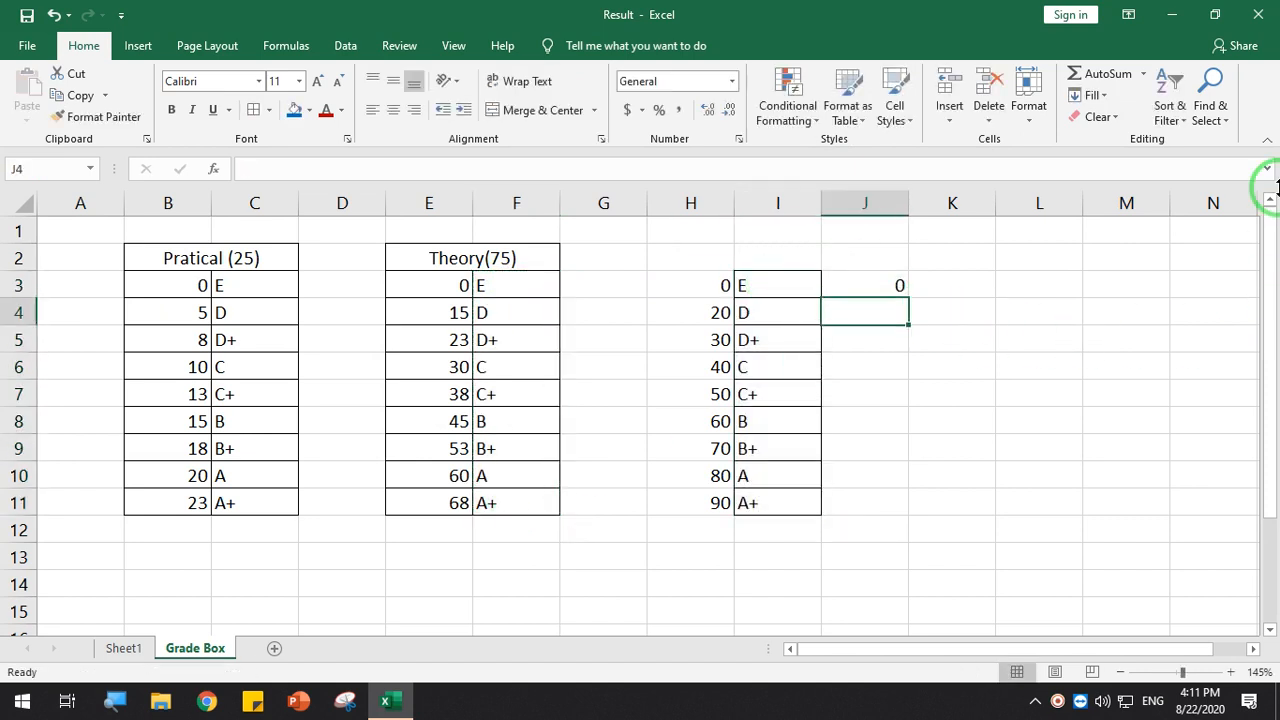
type("0.")
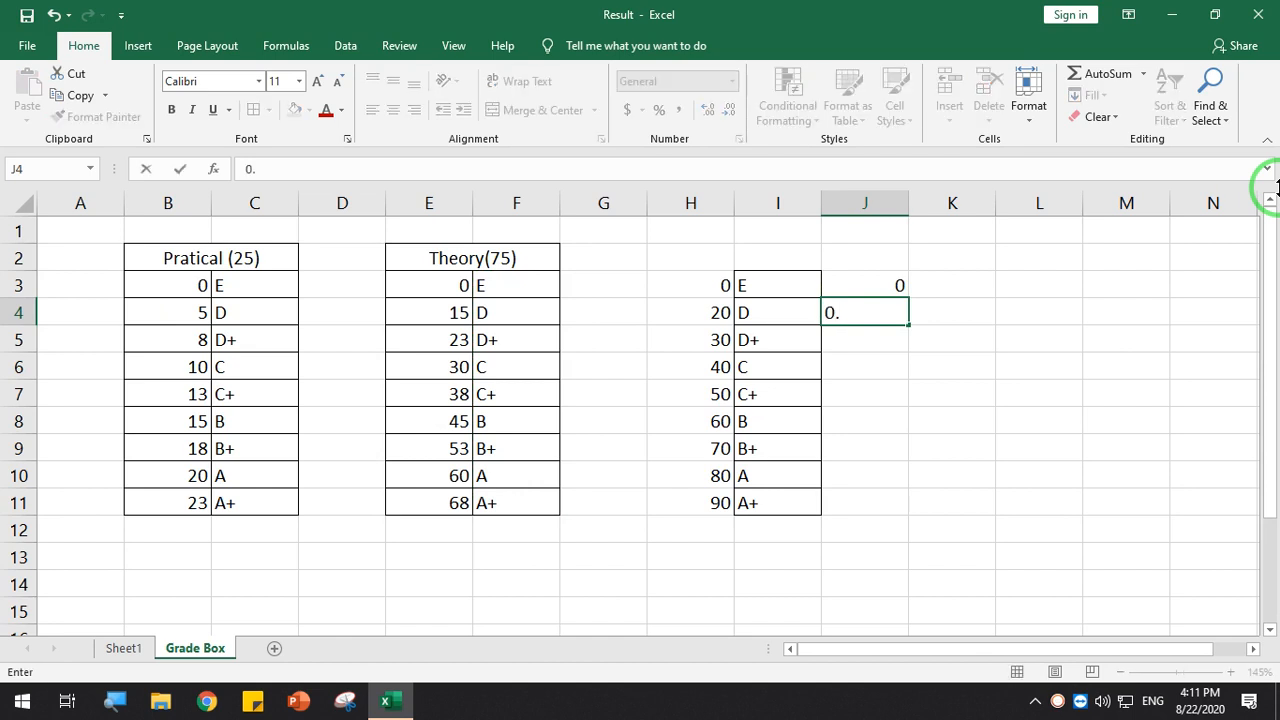
type("8")
key("Return")
type("1.6")
key("Return")
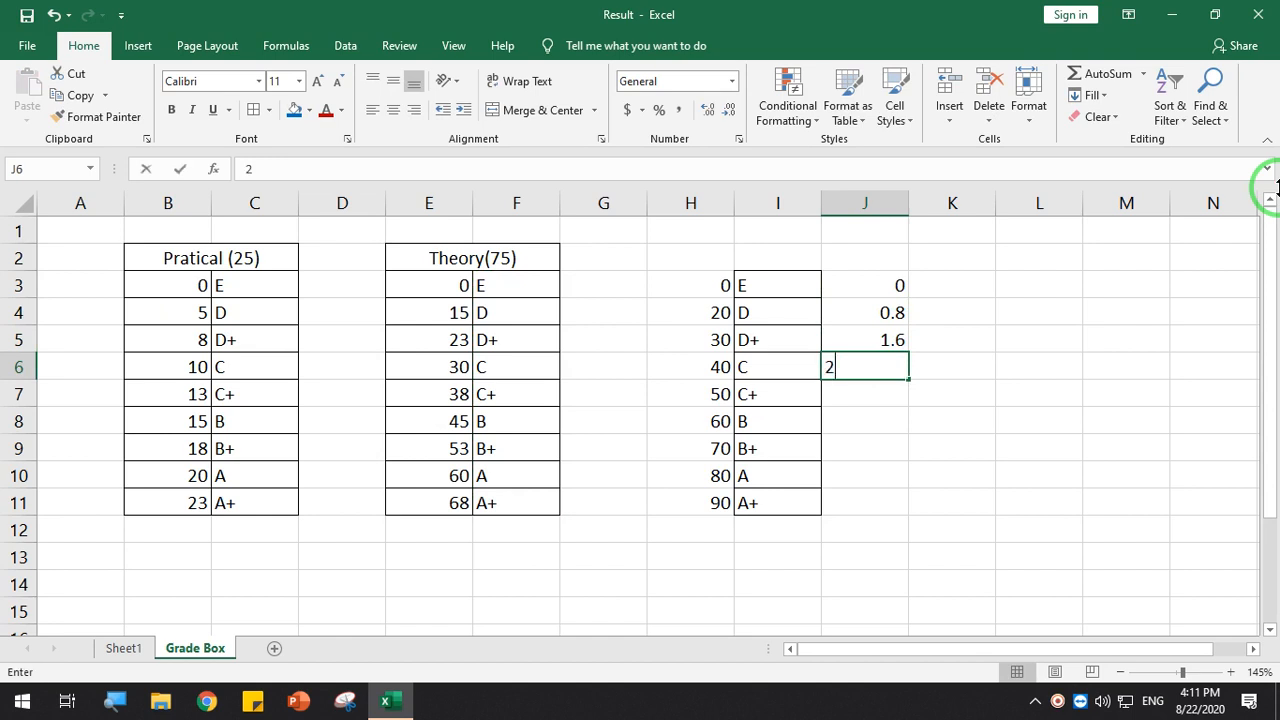
type("2")
key("Return")
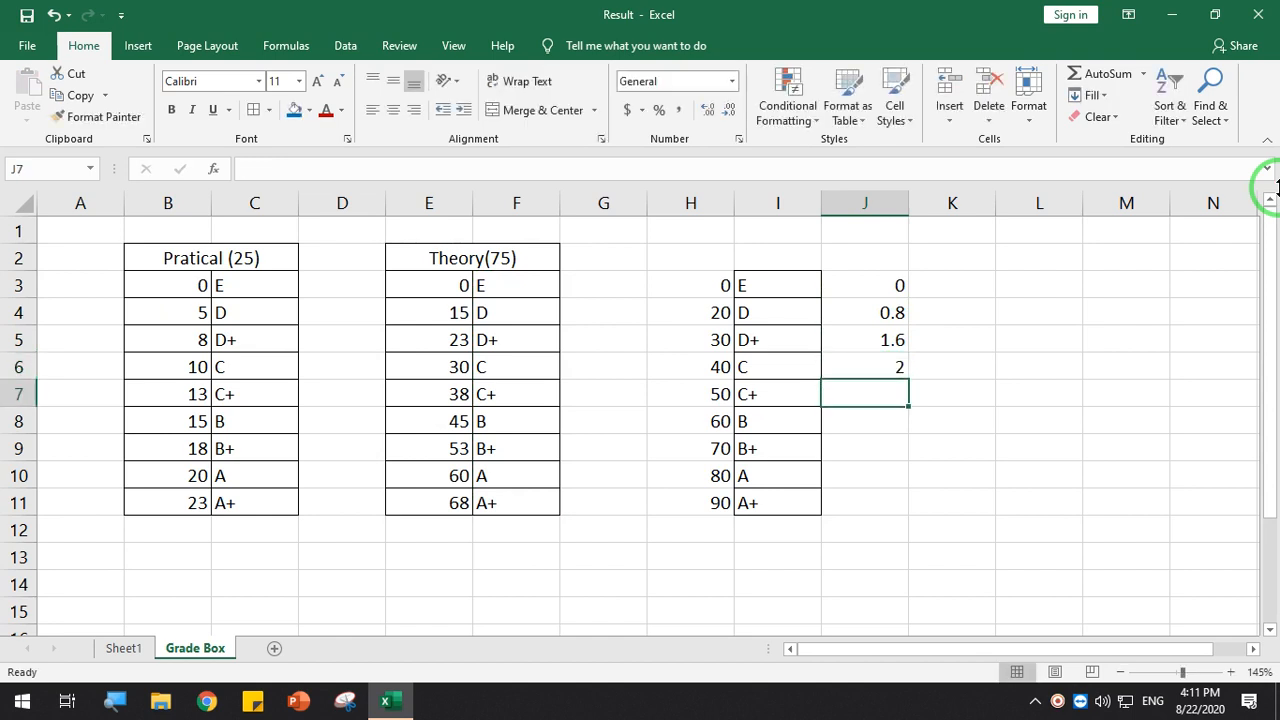
type("2.4")
key("Return")
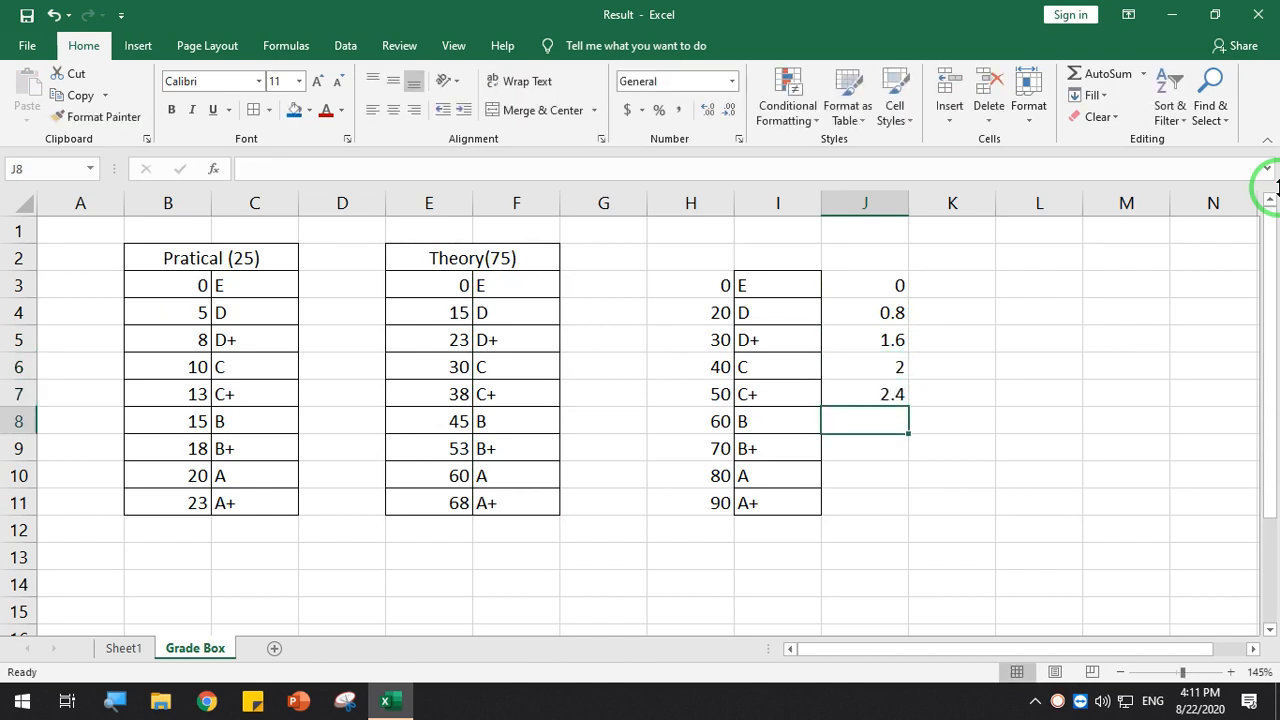
type("2.8")
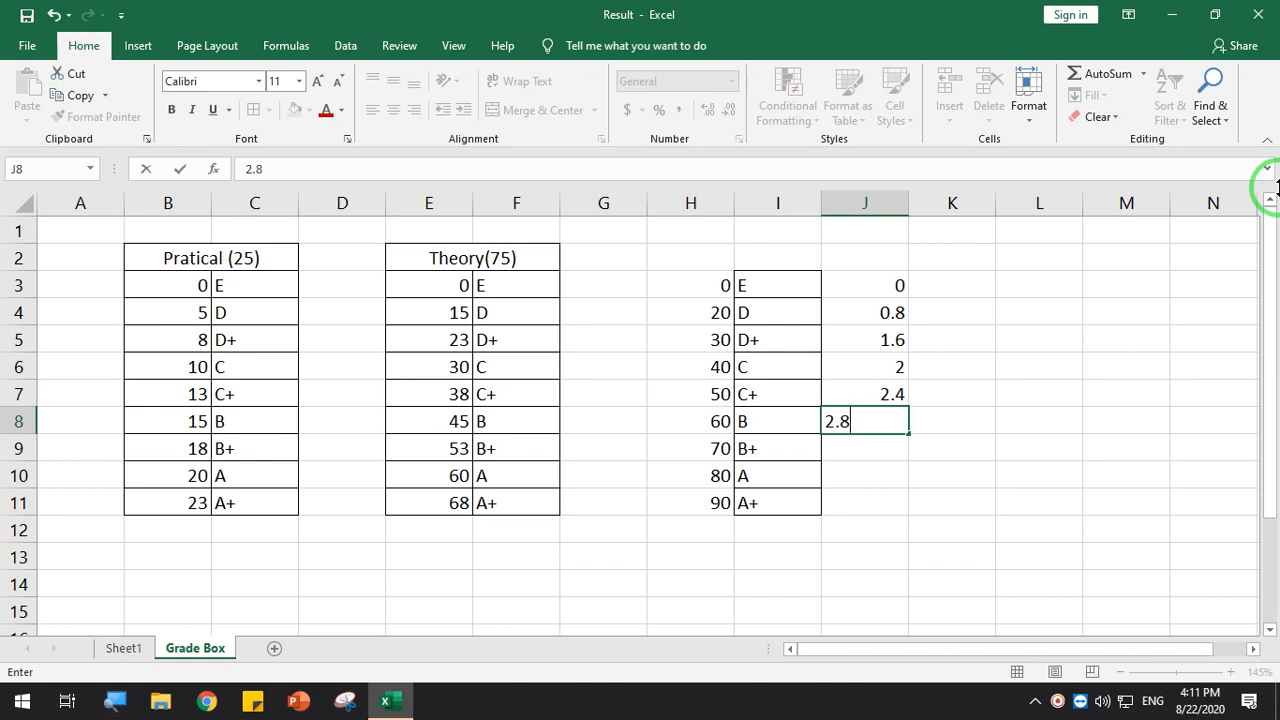
key("Return")
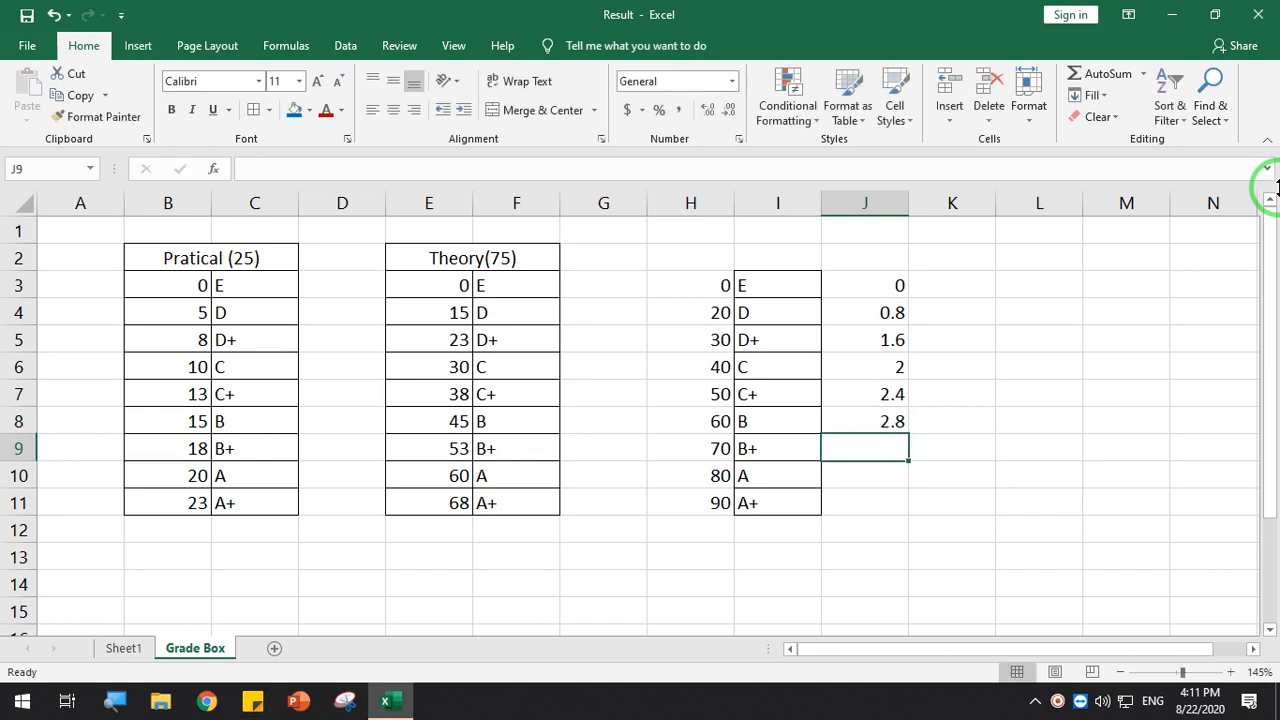
type("3.2")
key("Return")
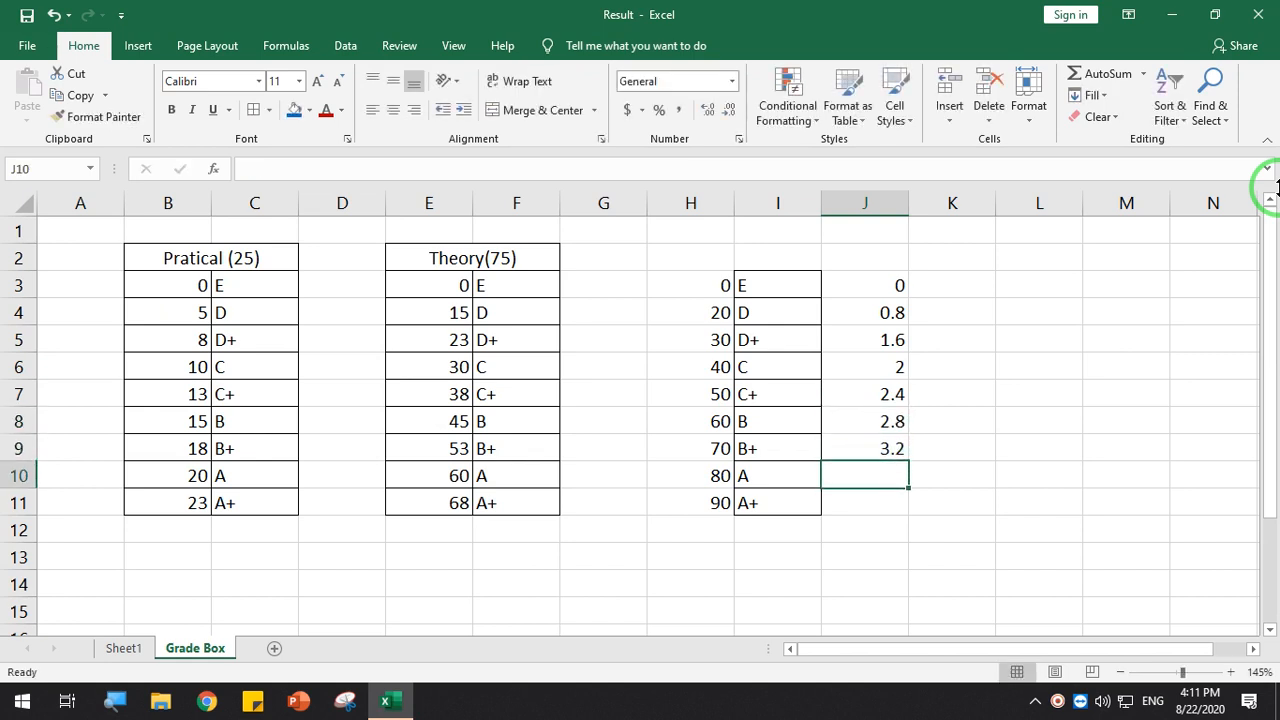
type("3.6")
key("Return")
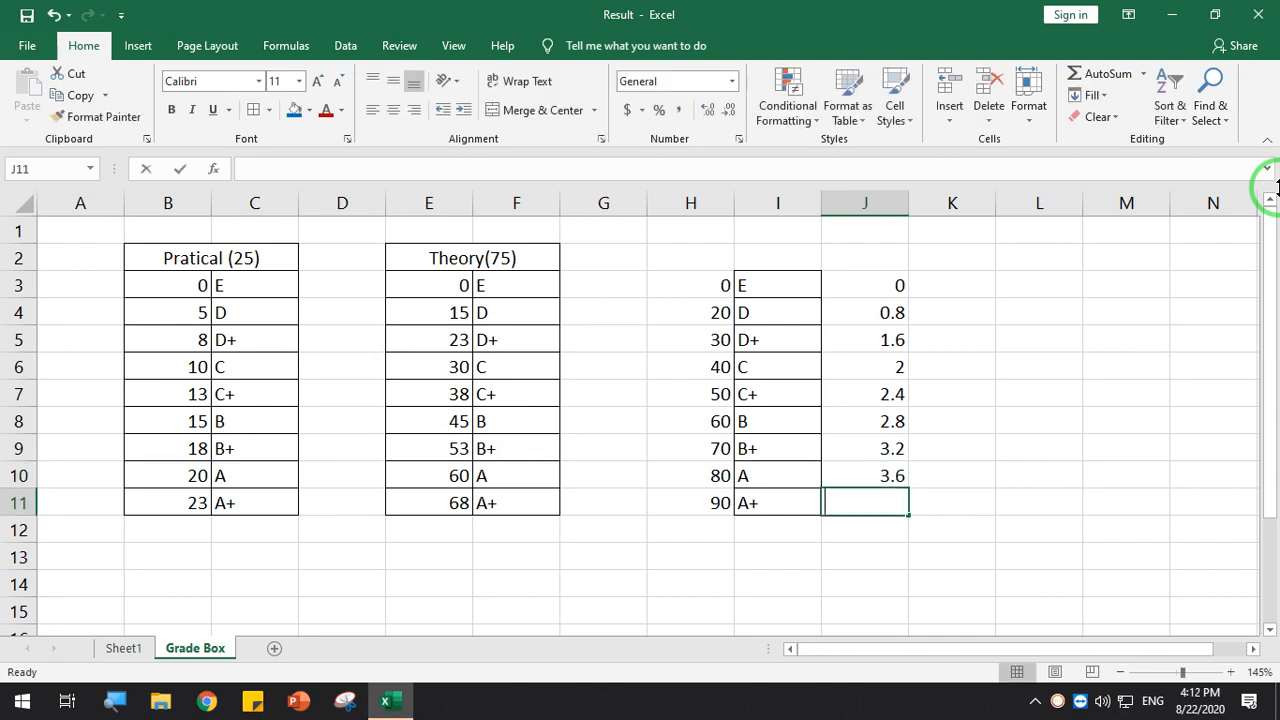
type("4")
key("Return")
Format the grade points in J3:J11 to show one decimal place
left_click_drag(865, 288, 880, 505)
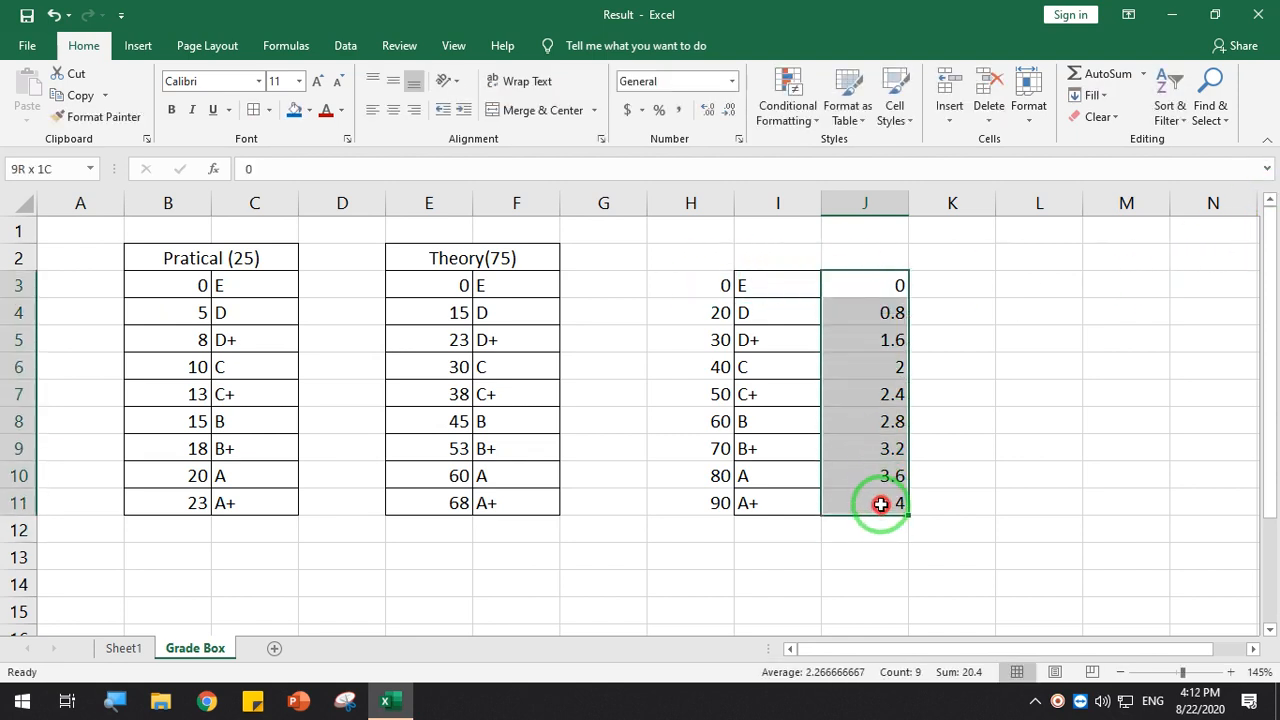
left_click(705, 110)
left_click(730, 110)
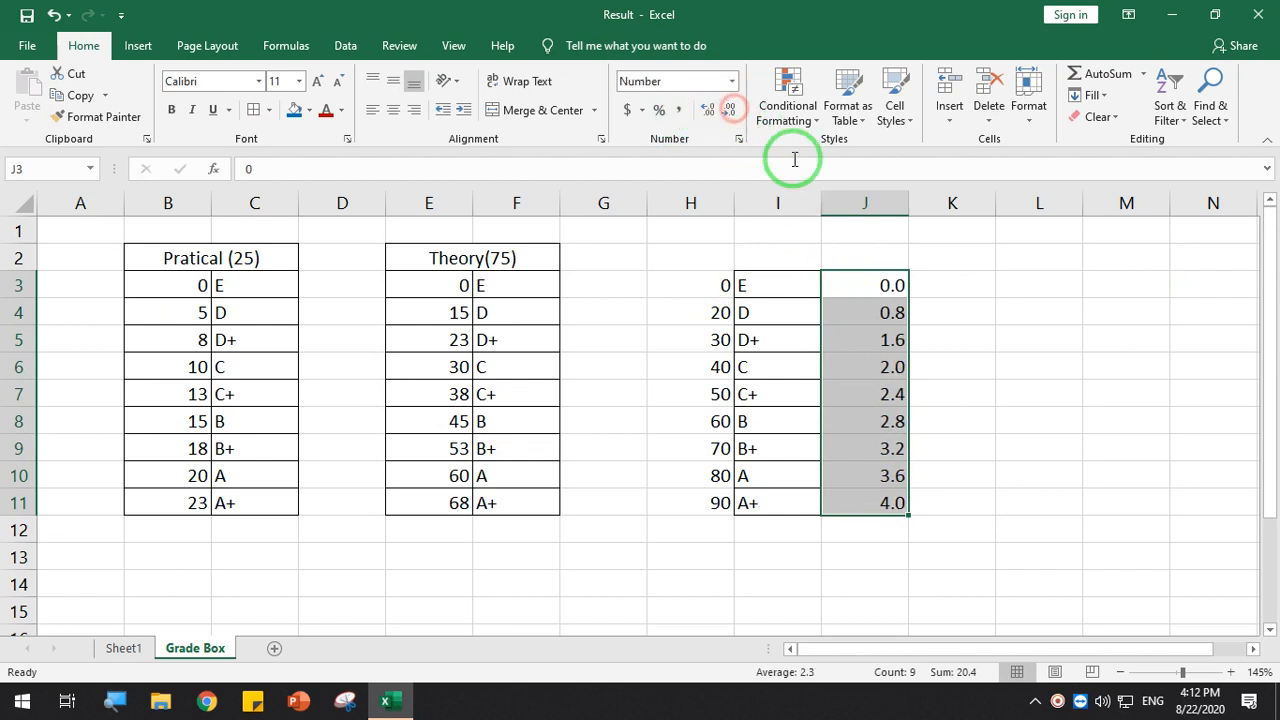
left_click(885, 260)
left_click(951, 285)
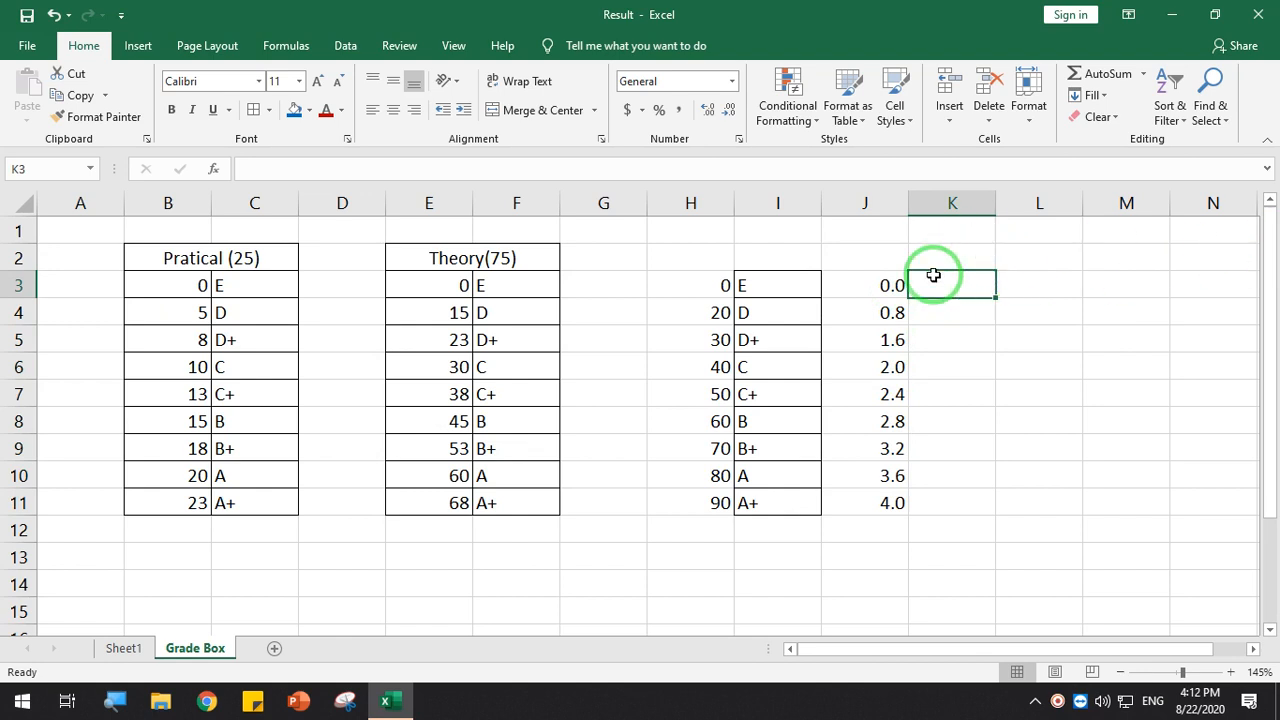
Merge and center cells H2:K2 above the new table and enter the heading "Total 100"
left_click_drag(694, 254, 955, 255)
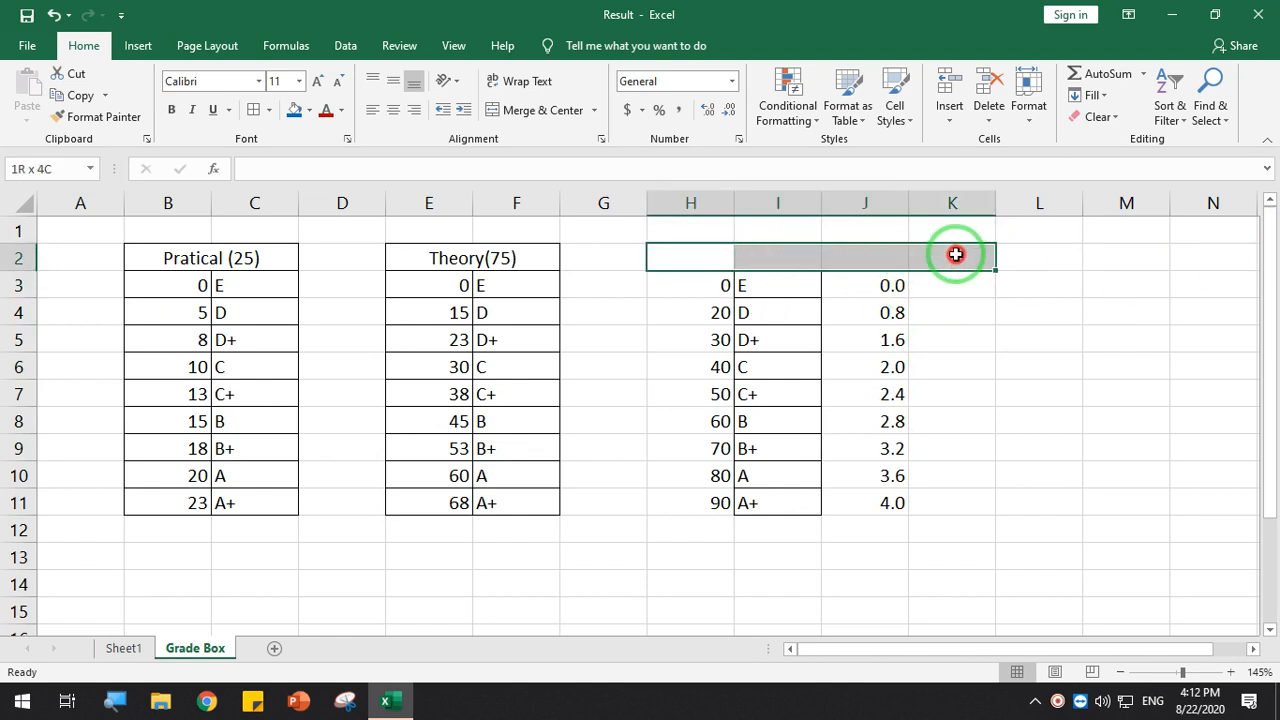
left_click(535, 112)
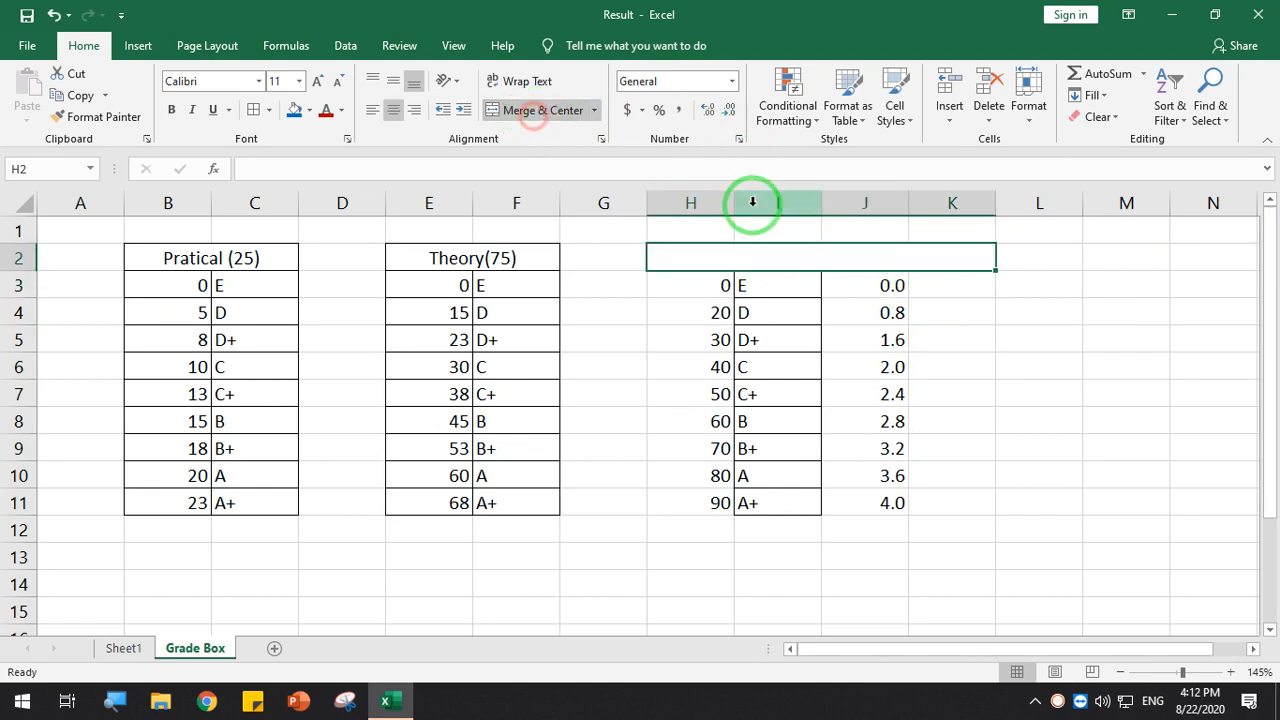
type("For")
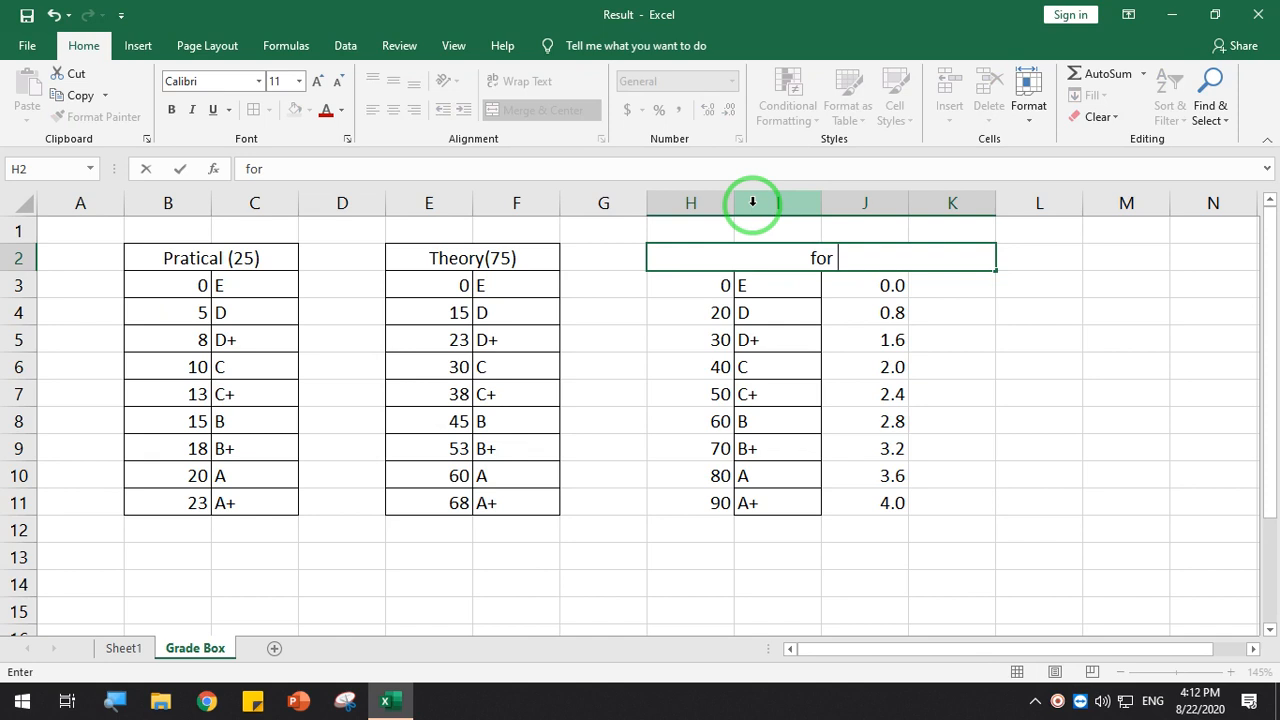
type("al 100")
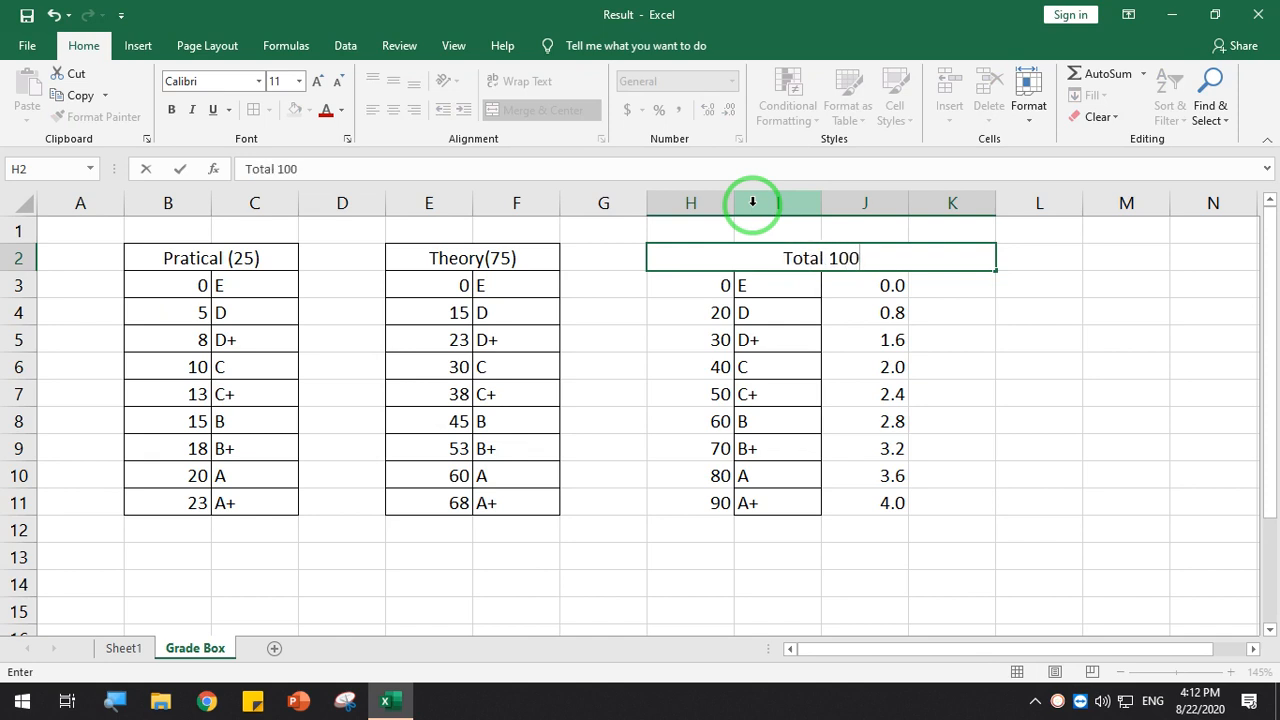
key("Return")
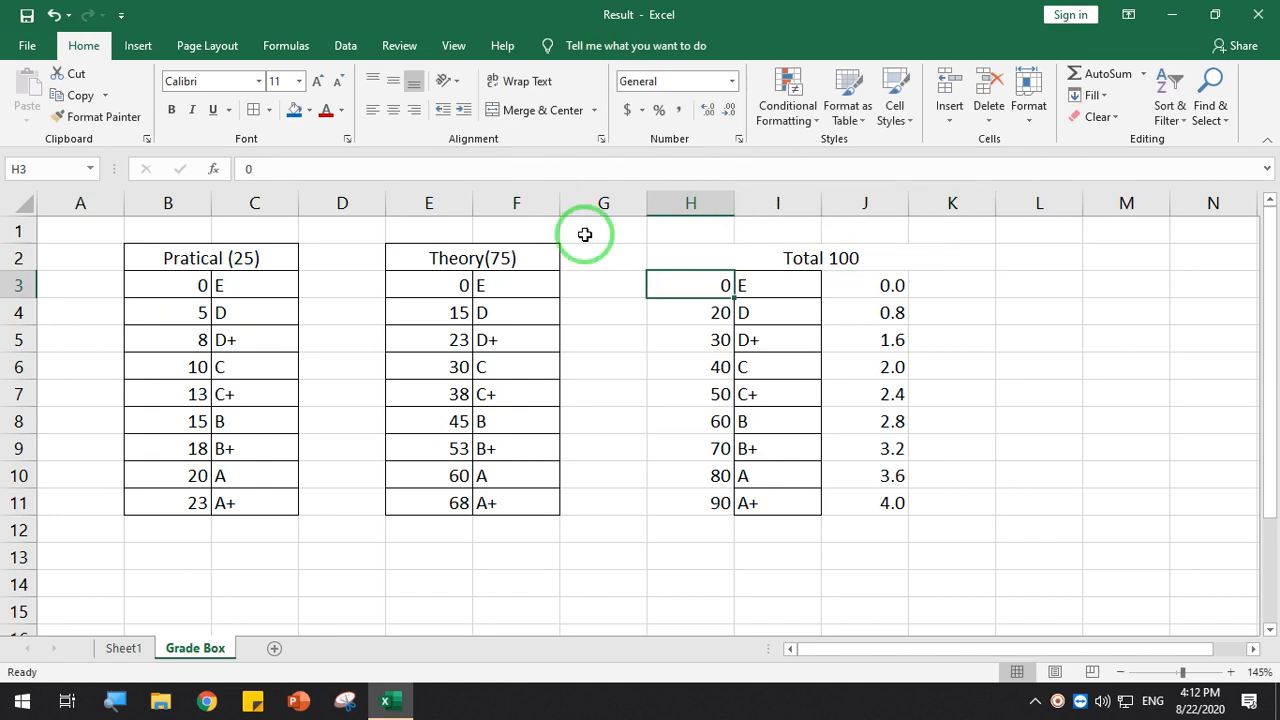
Apply all borders to the Total 100 table, covering H2:K11
left_click_drag(672, 258, 861, 504)
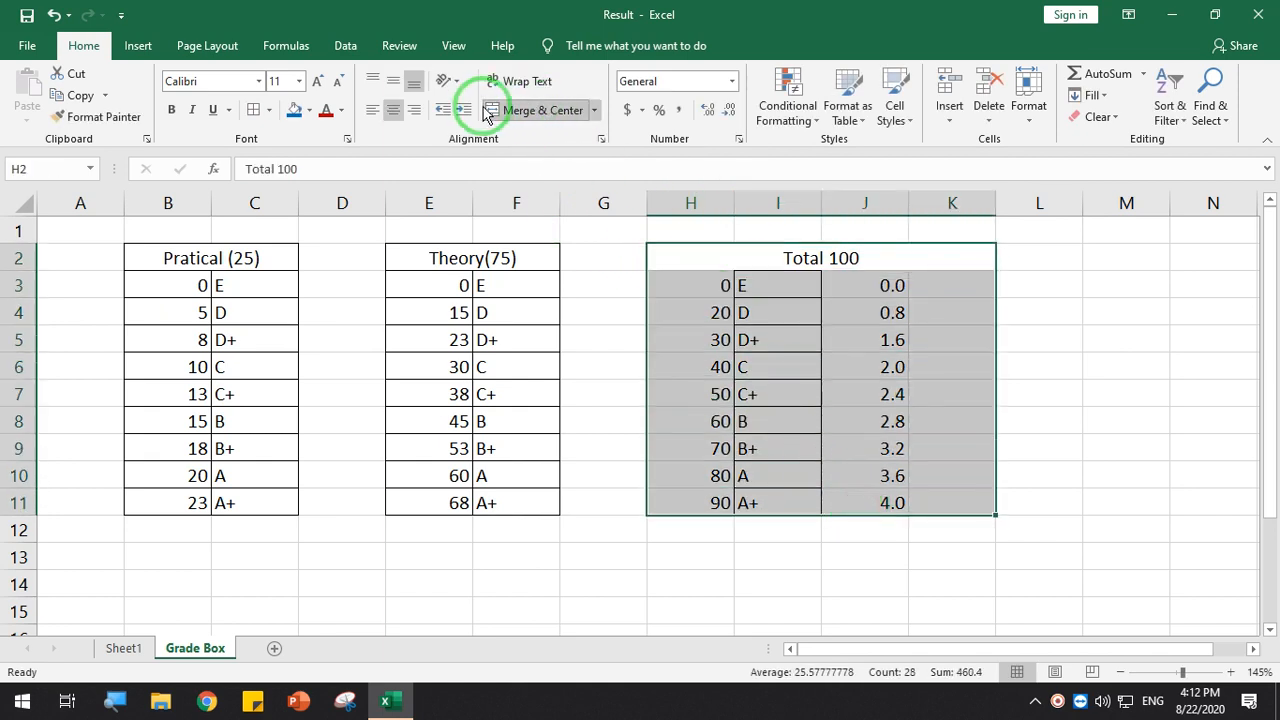
left_click(254, 110)
left_click(710, 342)
left_click(920, 340)
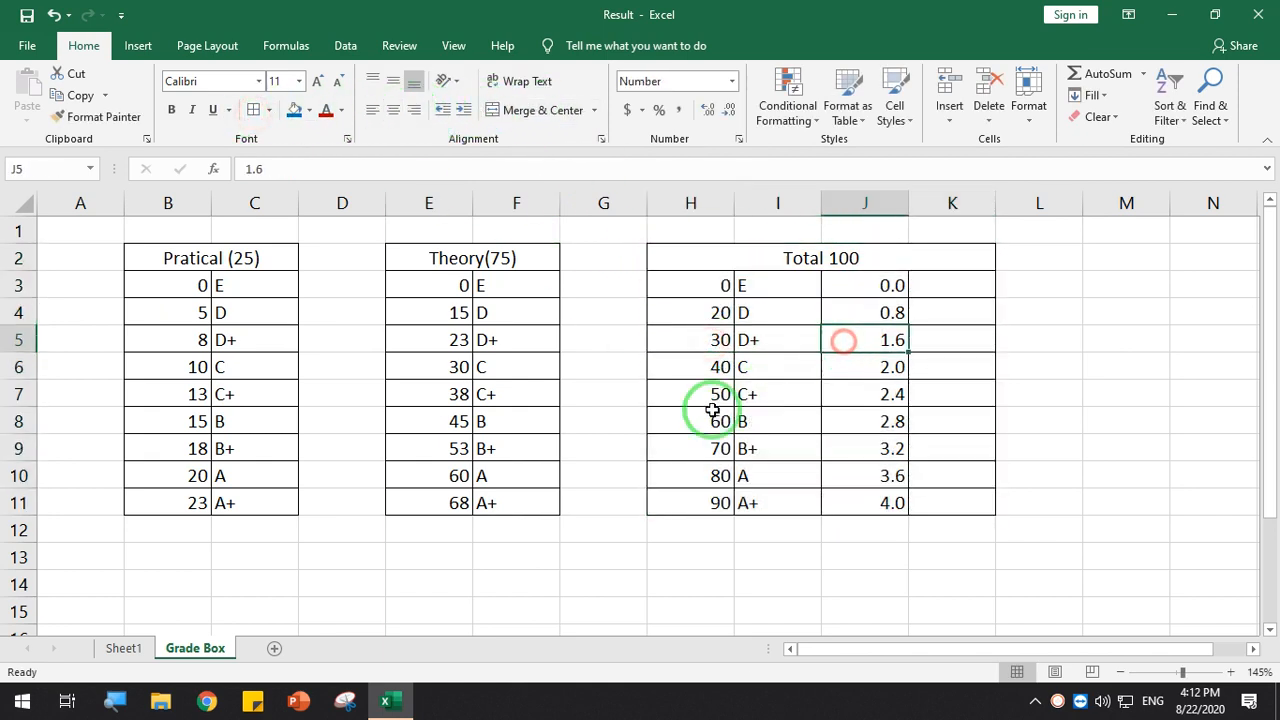
Start a VLOOKUP formula in Sheet1's cell F2 under Eng Th Grade, with E2 as the lookup value
scroll(540, 500, "up", 1)
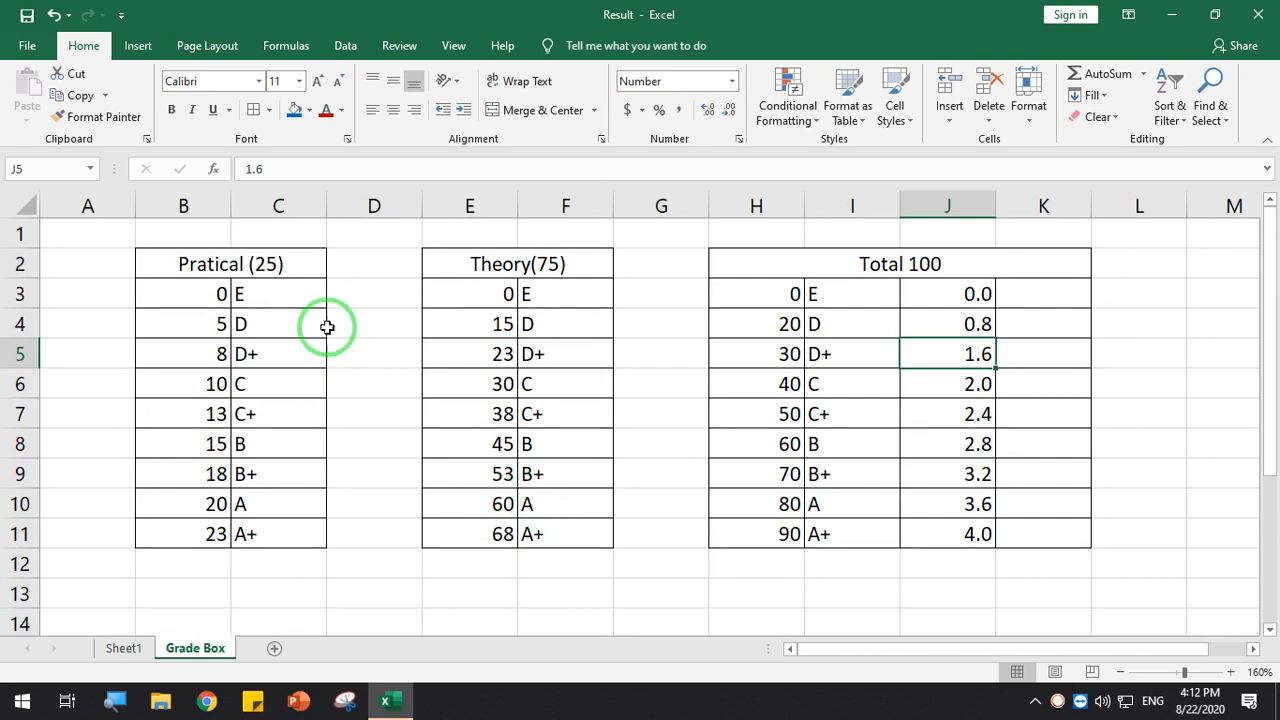
left_click_drag(471, 292, 537, 503)
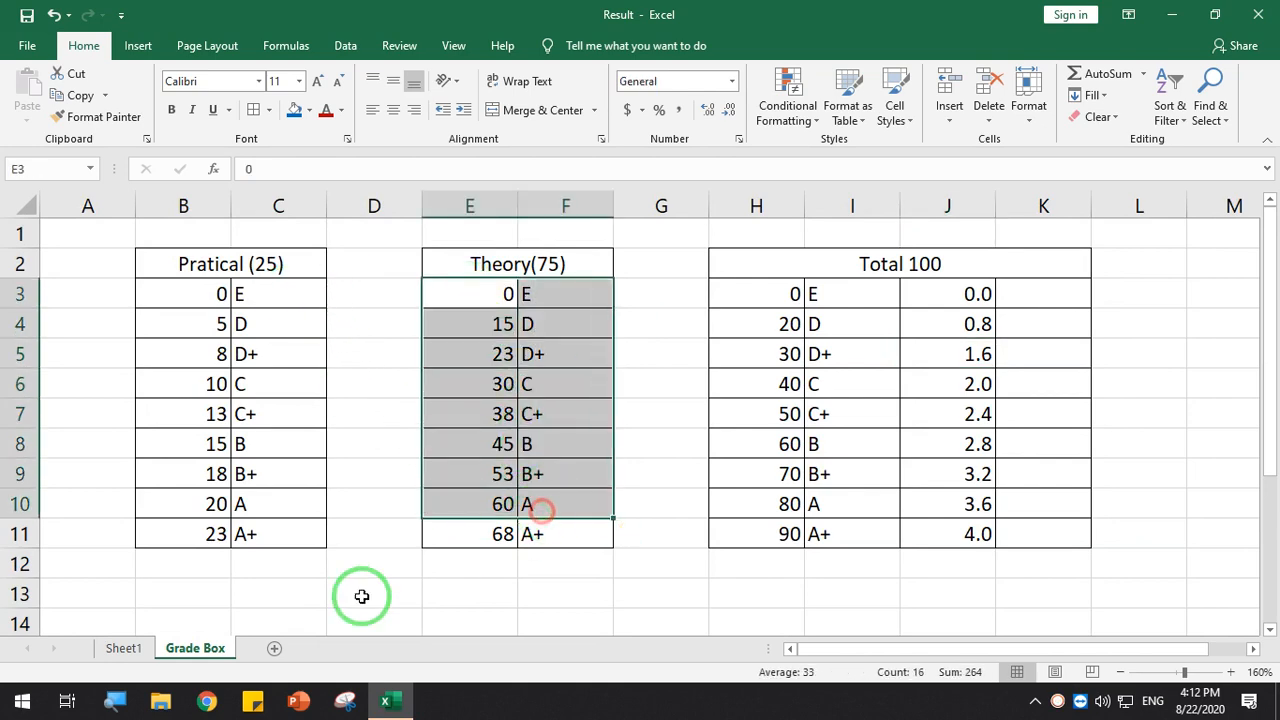
left_click(125, 648)
left_click(394, 418)
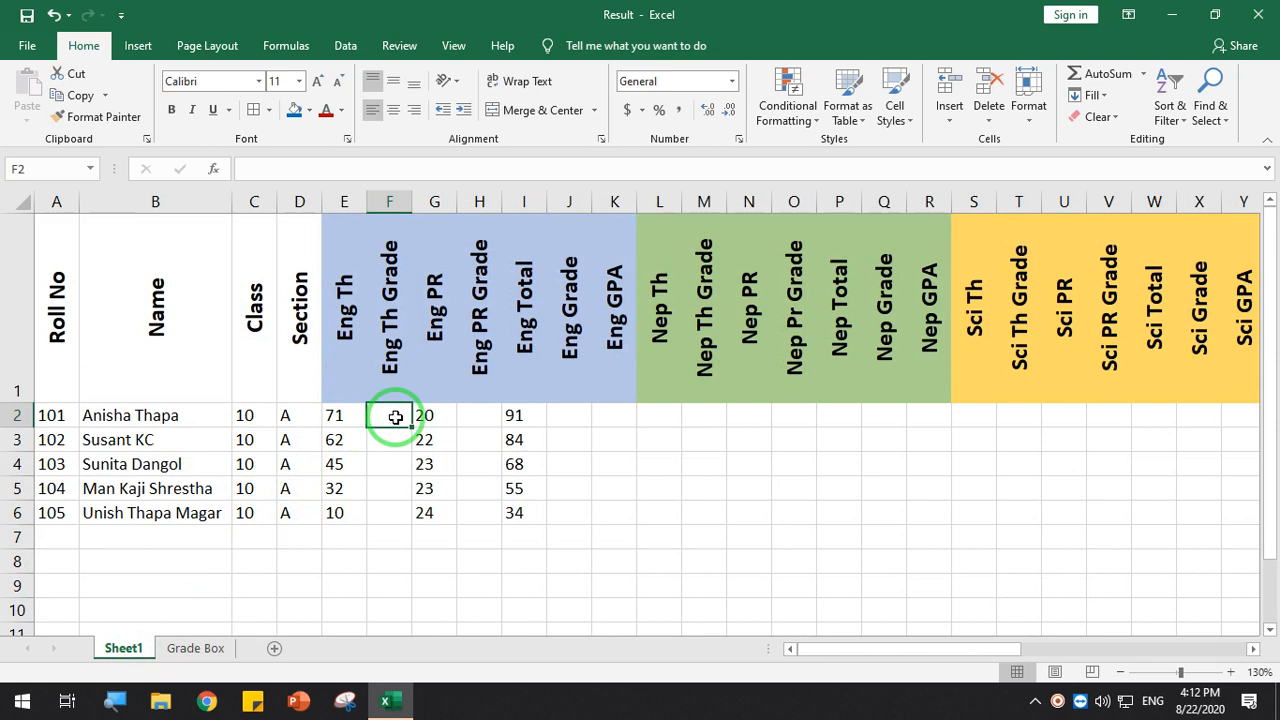
type("=")
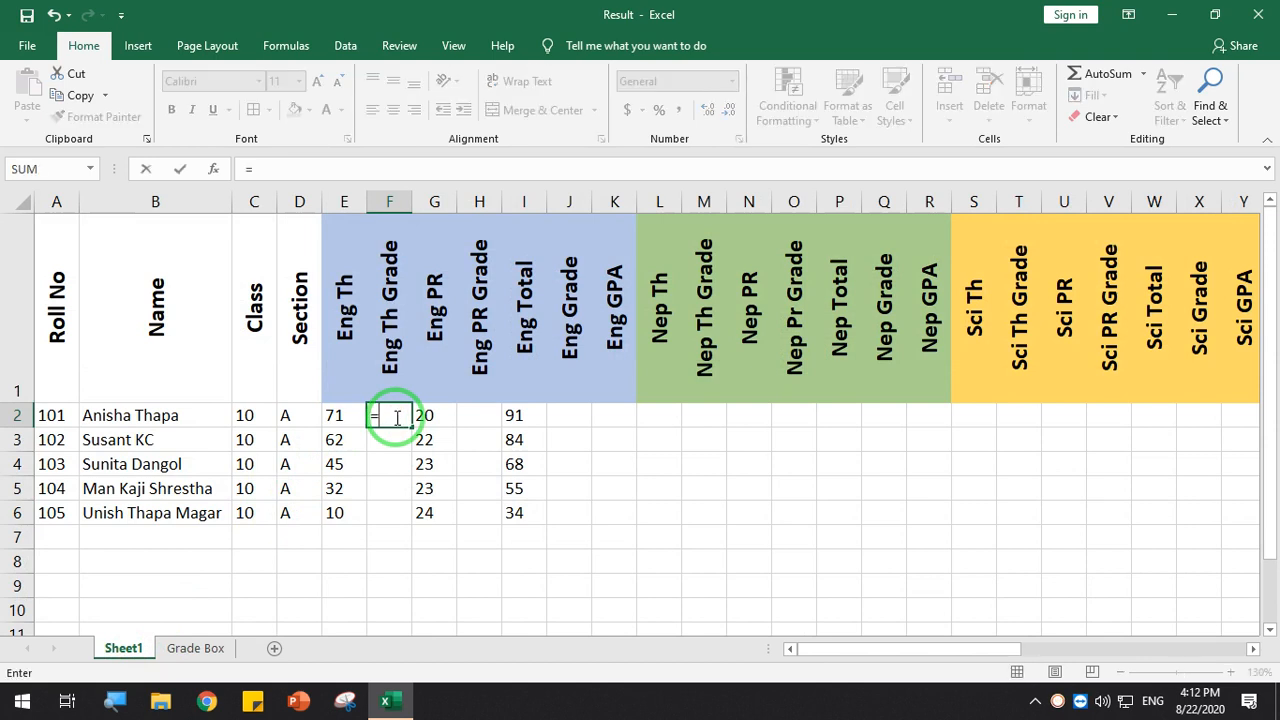
type("Vlooku")
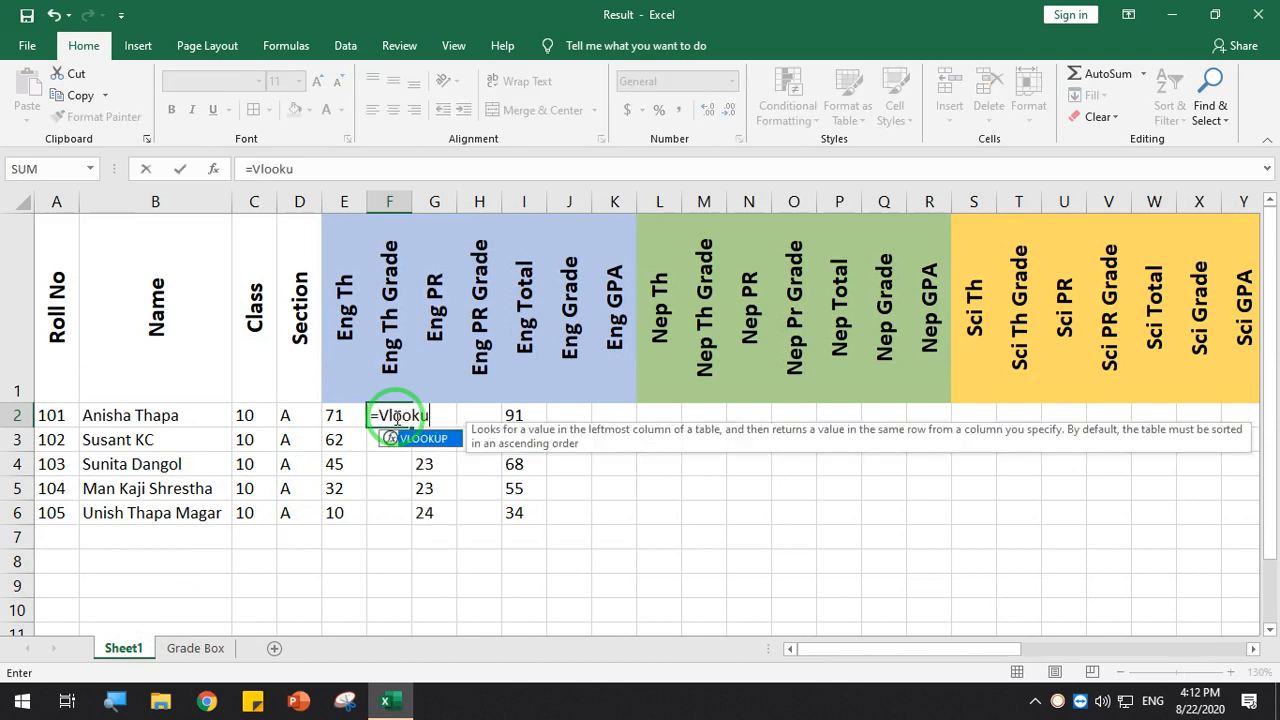
type("p(")
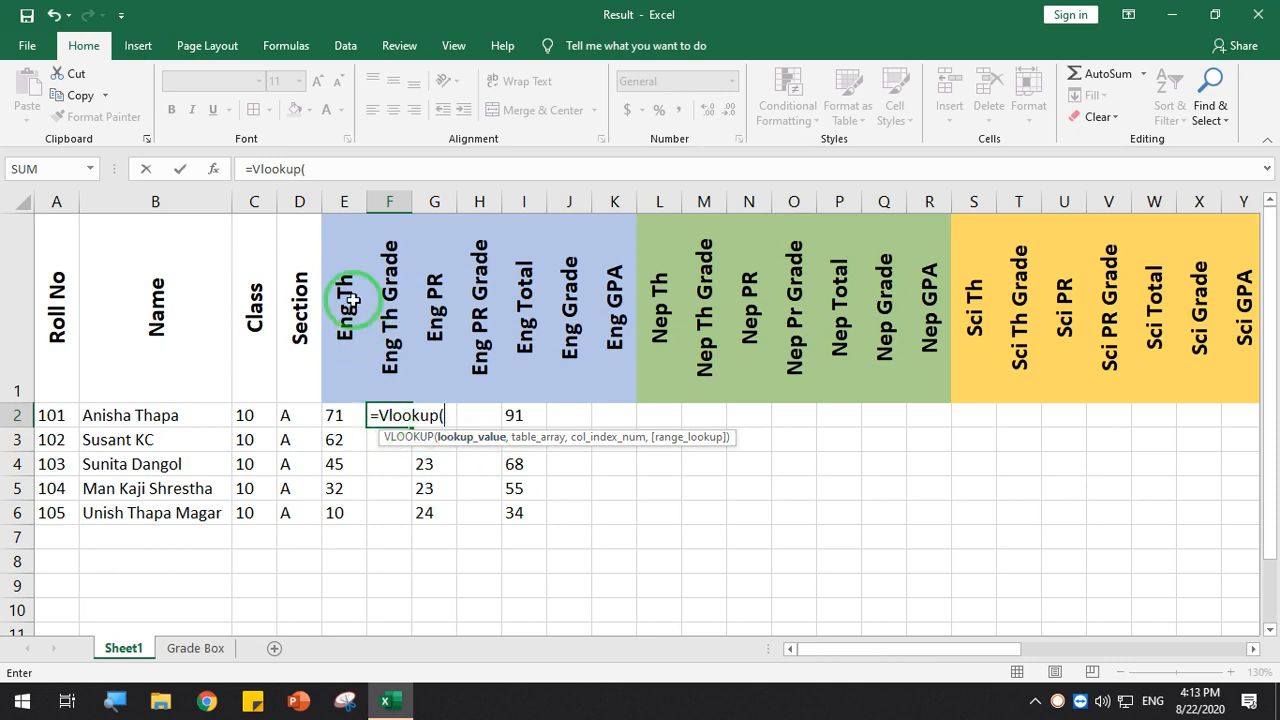
left_click(335, 420)
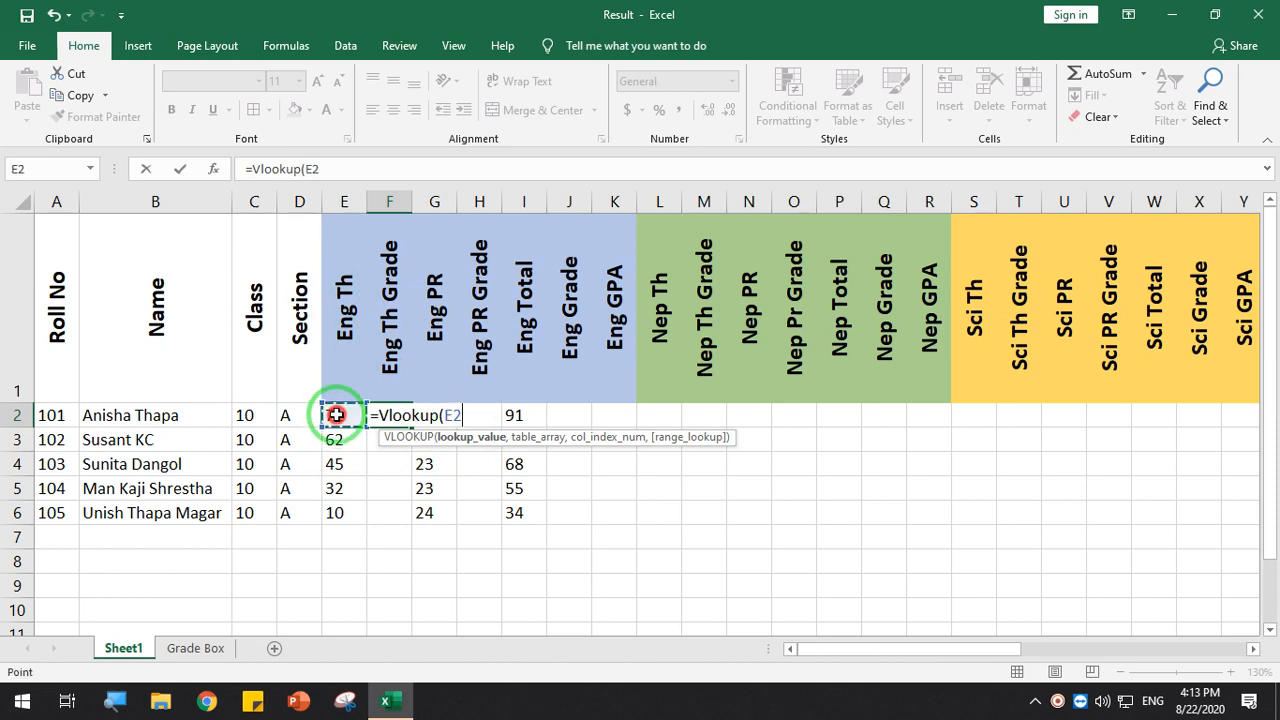
type(",")
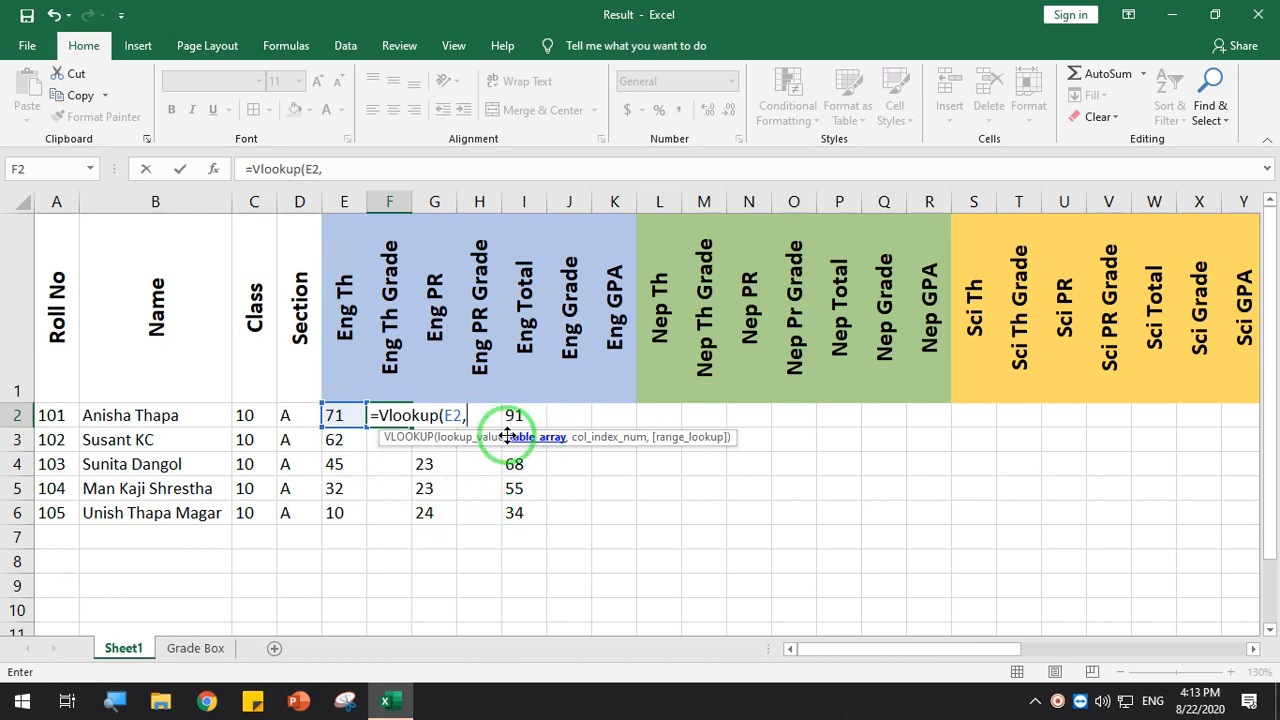
Complete F2's VLOOKUP with the absolute Theory(75) range 'Grade Box'!$E$3:$F$11, column index 2 and range lookup 1
left_click(195, 650)
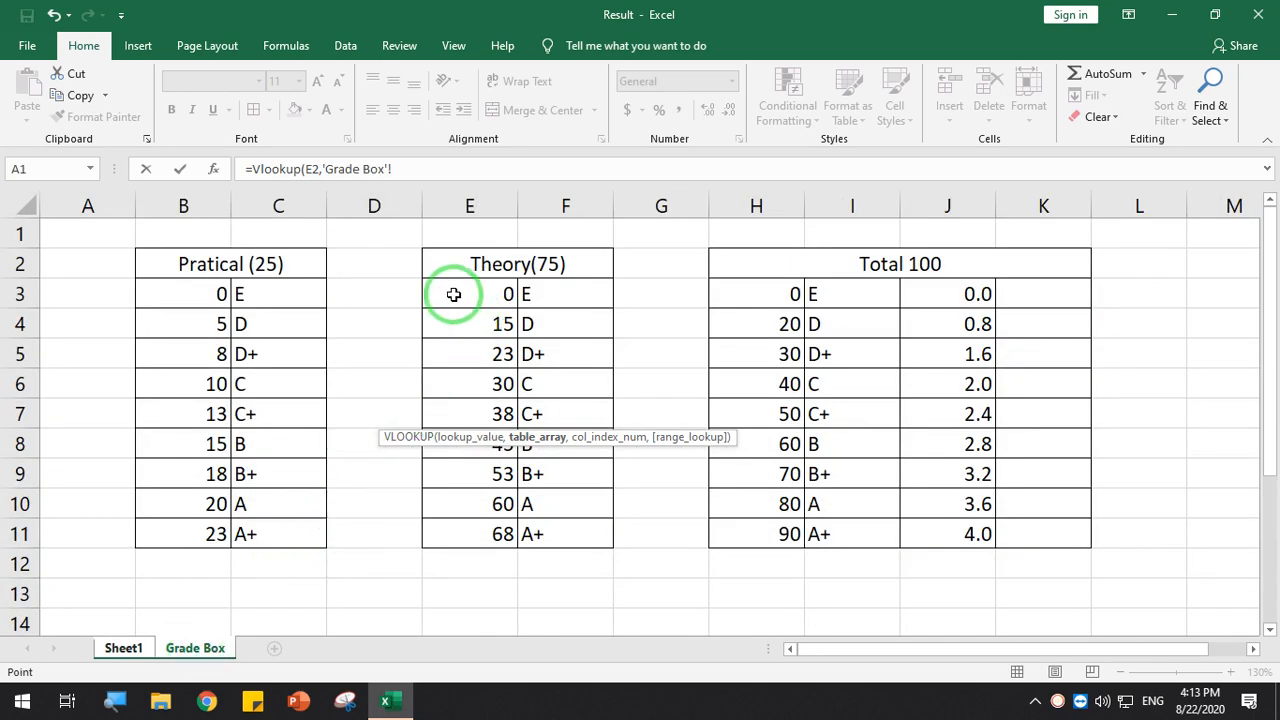
left_click_drag(453, 294, 543, 534)
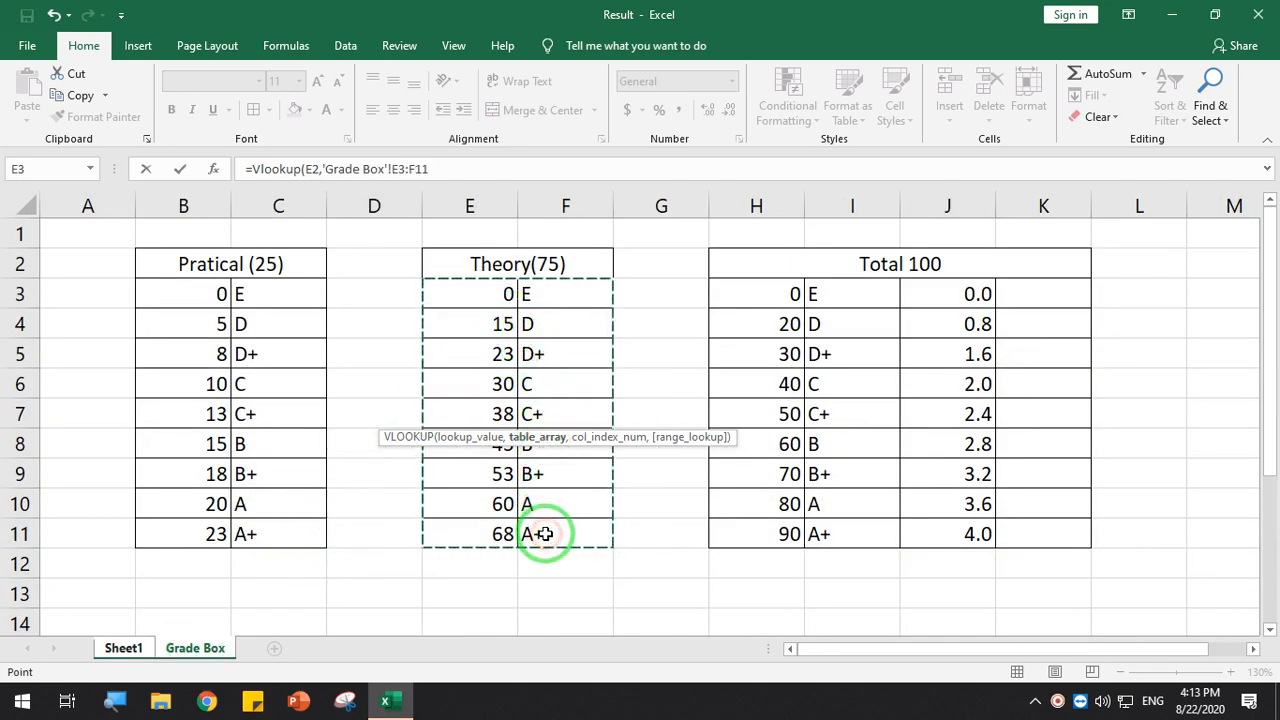
key("F4")
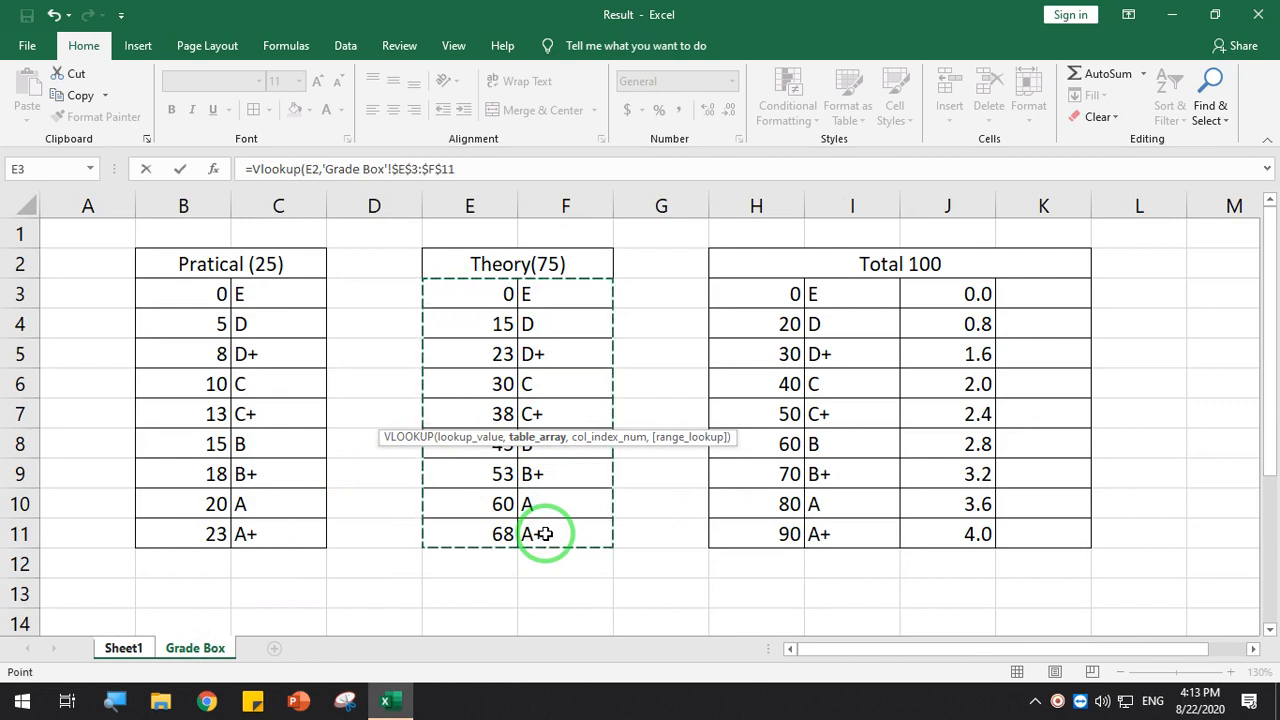
left_click(465, 169)
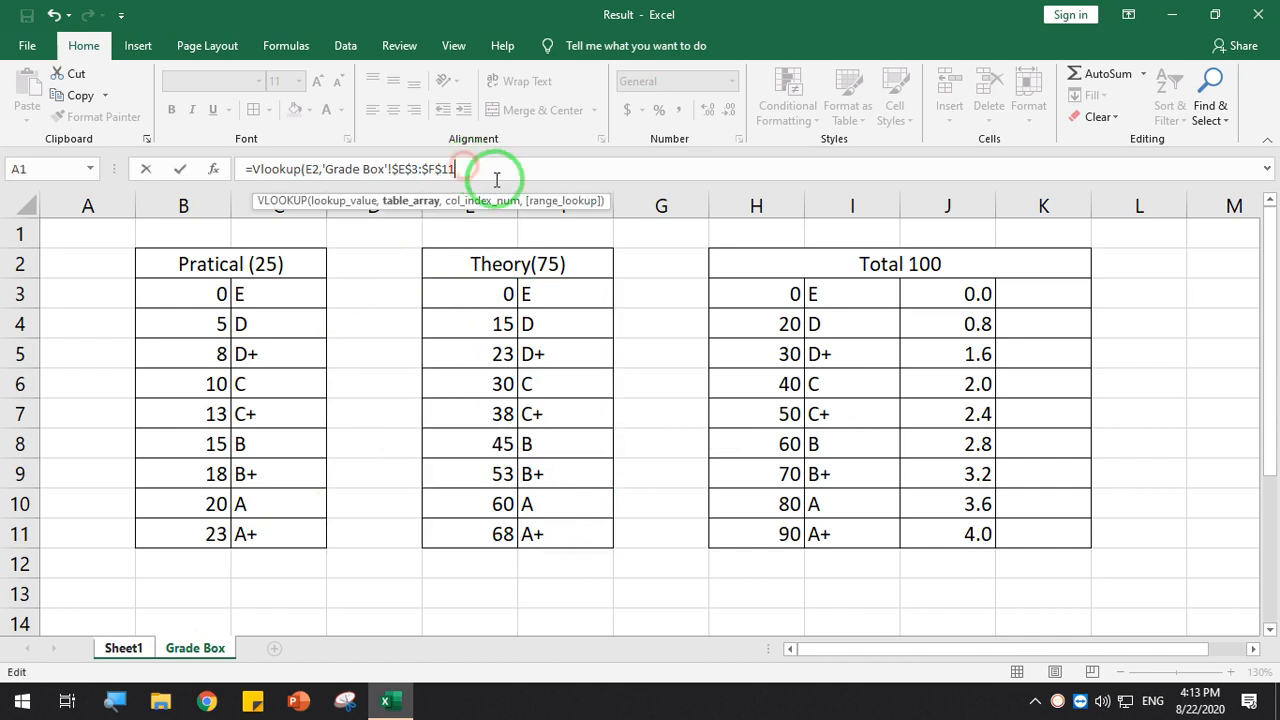
type(",")
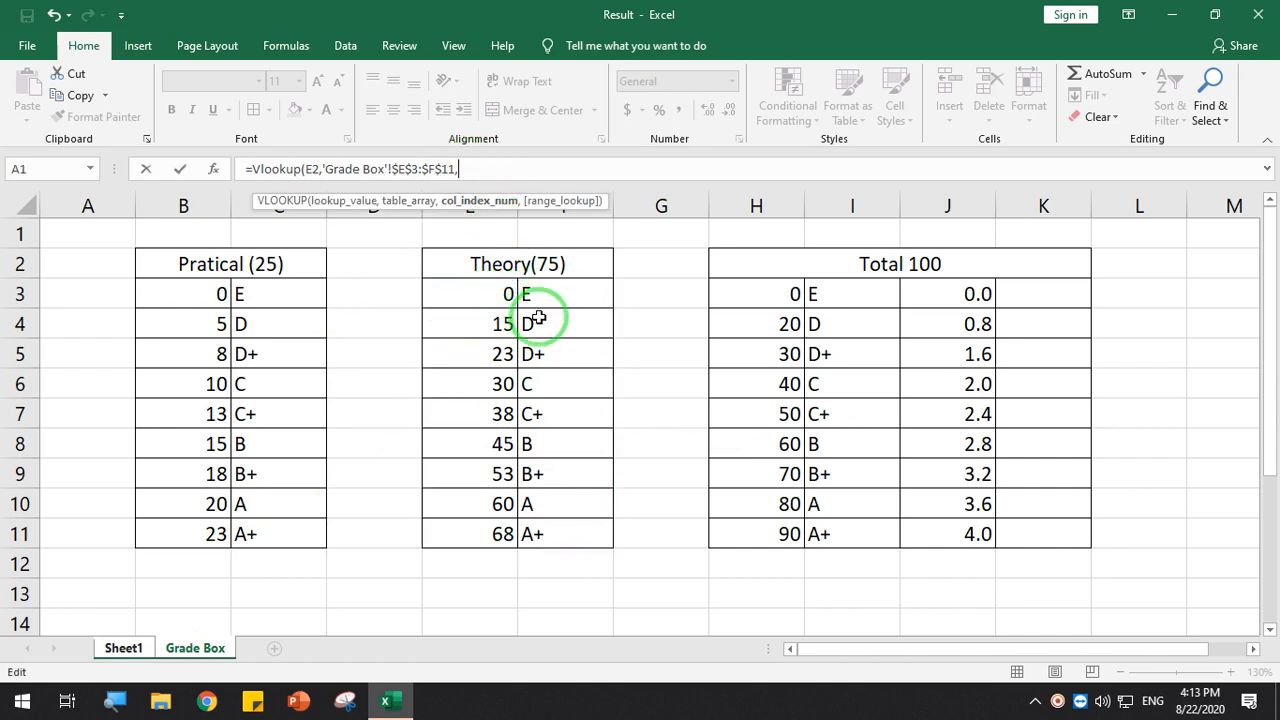
type("2")
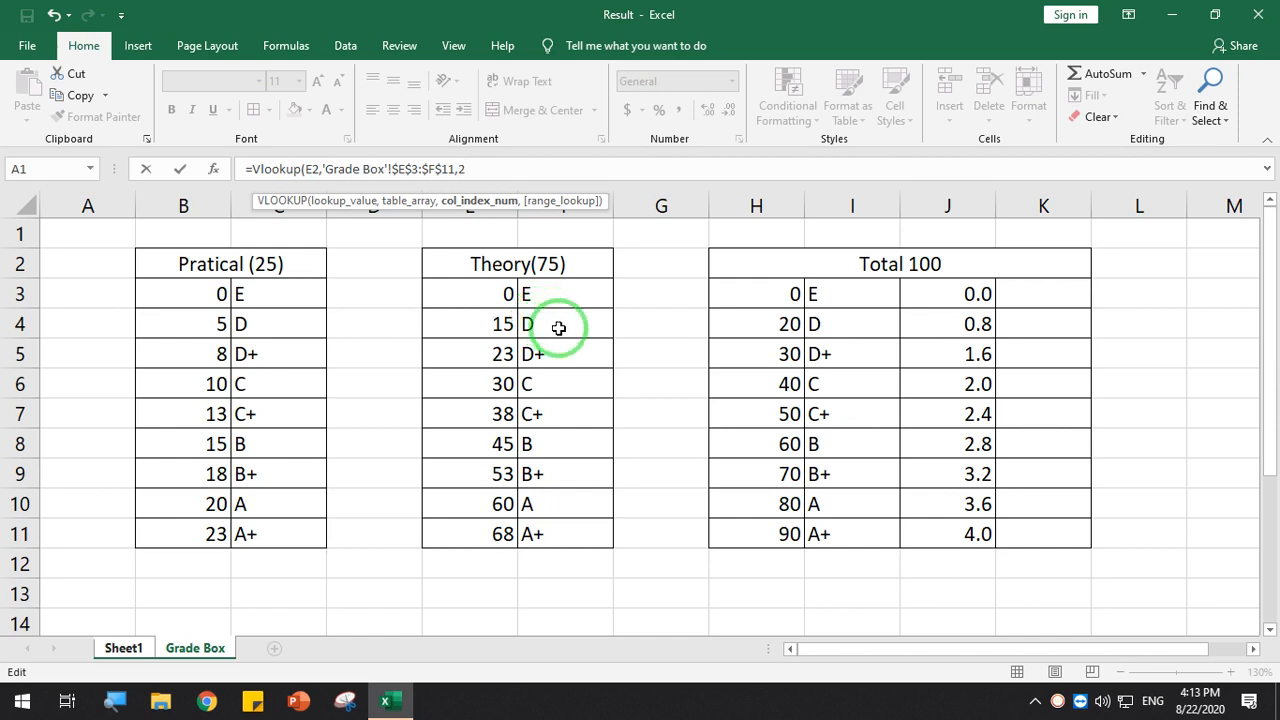
type(",")
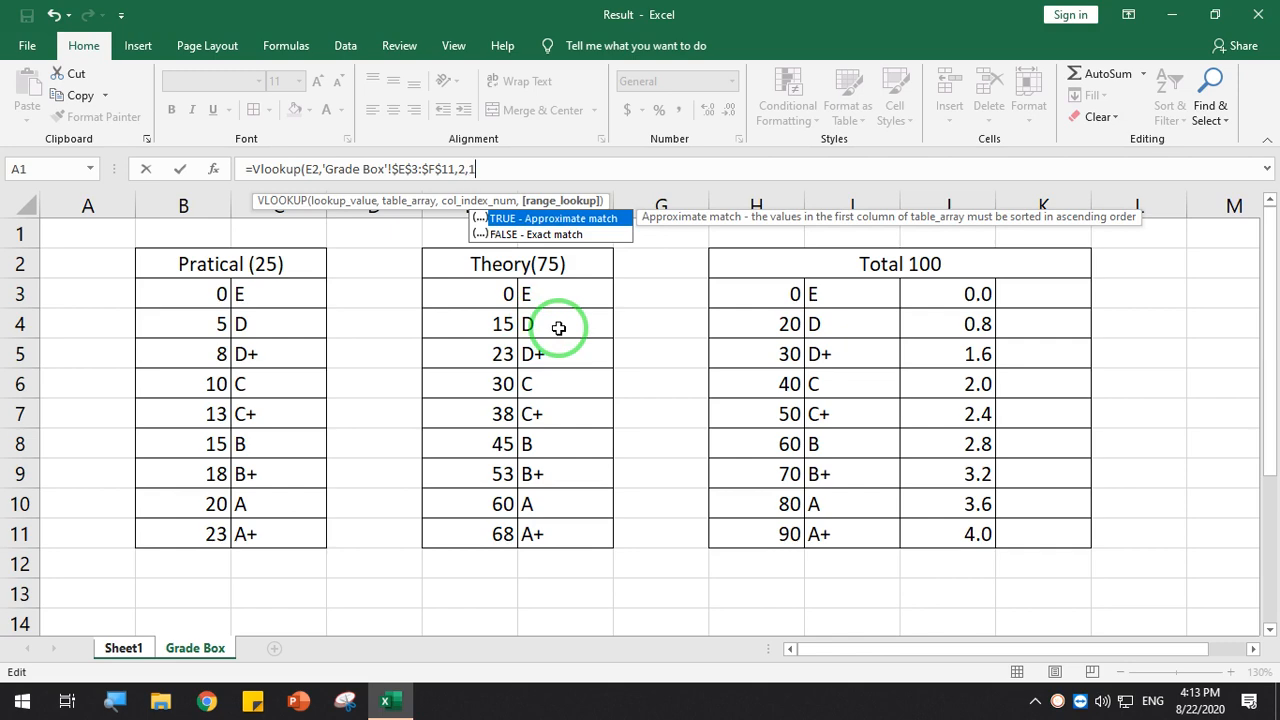
type("1")
key("Return")
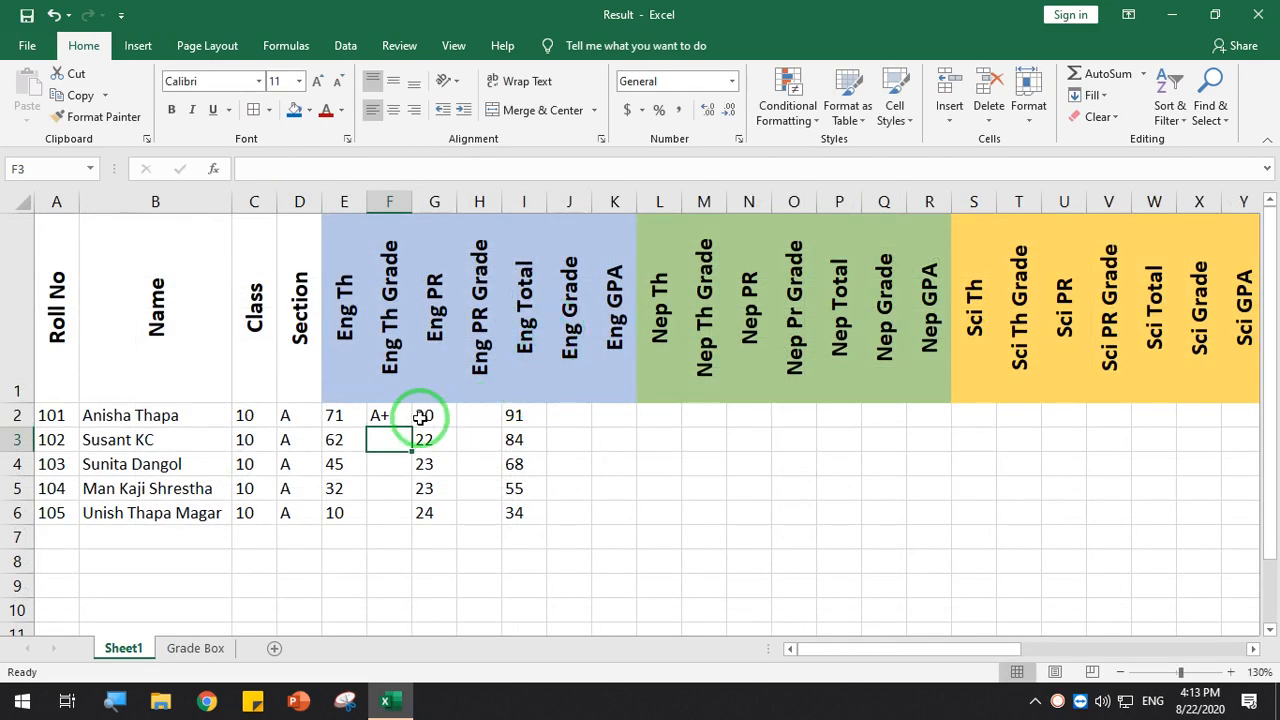
Fill the Eng Th Grade formula from F2 down to F6 for the remaining students
left_click(383, 415)
left_click_drag(412, 427, 414, 518)
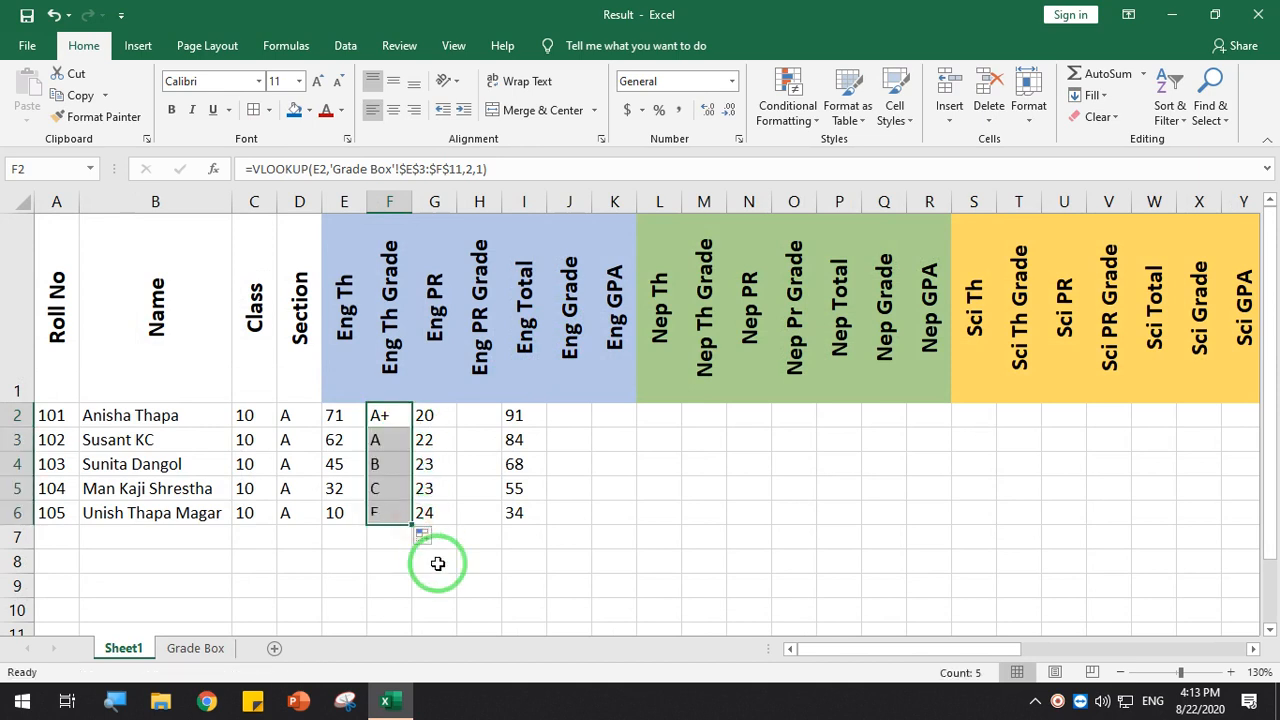
left_click(378, 442)
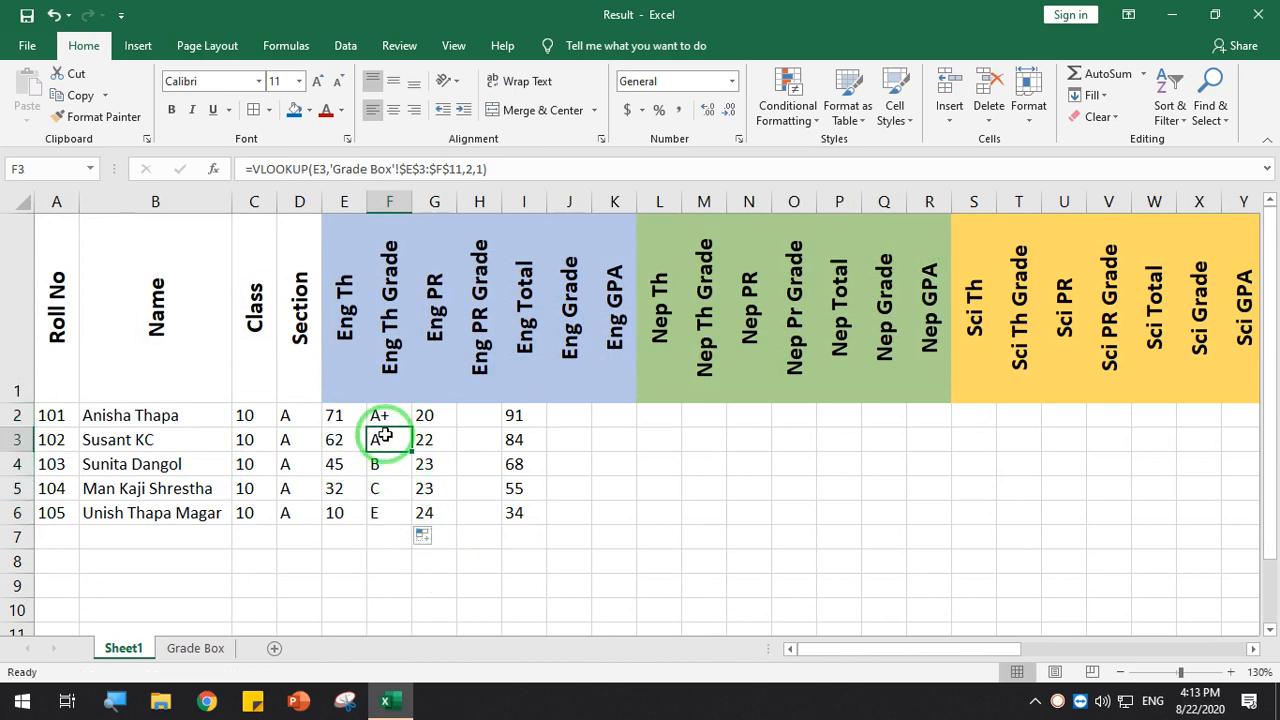
left_click_drag(381, 416, 388, 524)
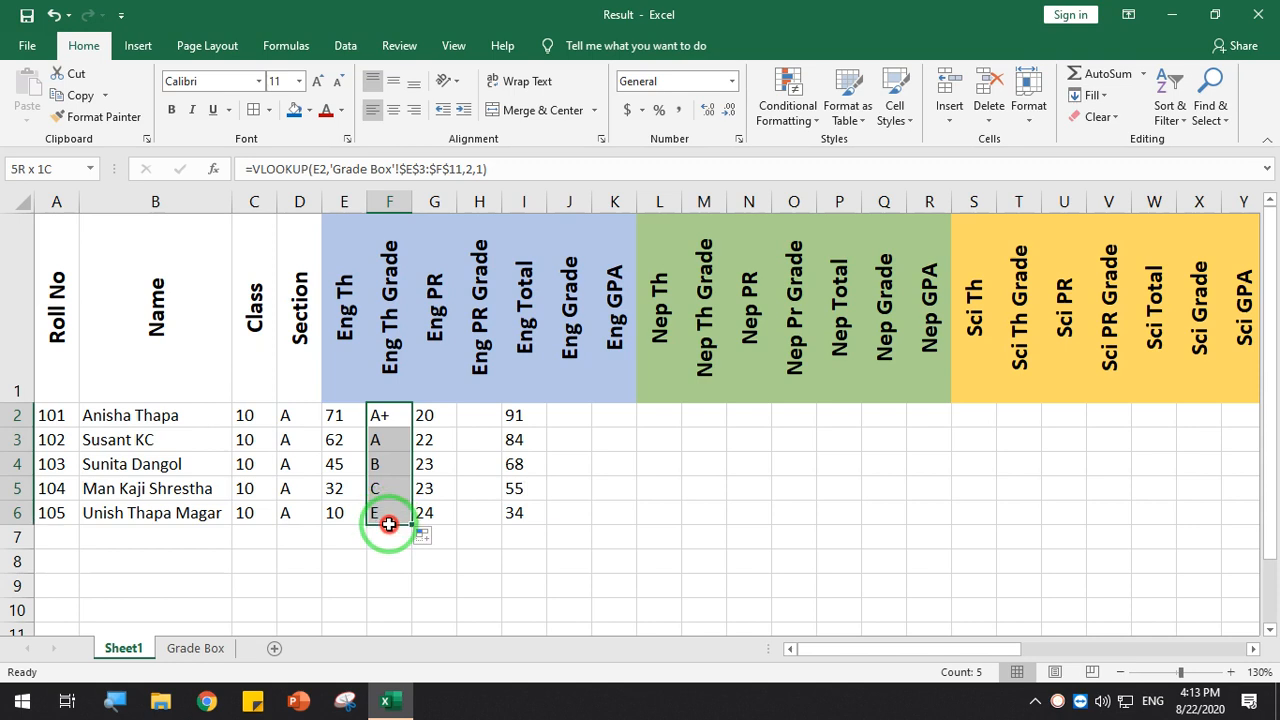
Start a VLOOKUP formula in H2 under Eng PR Grade, with G2 as the lookup value
left_click(478, 416)
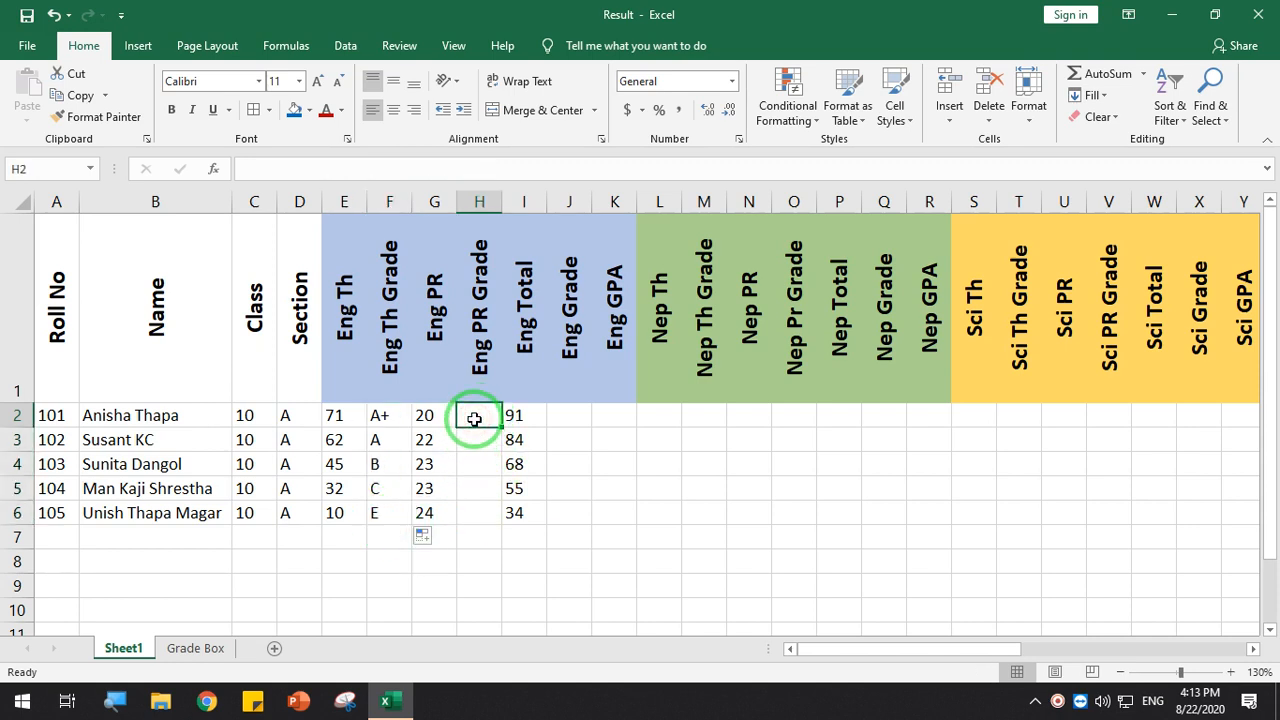
type("=vlookup")
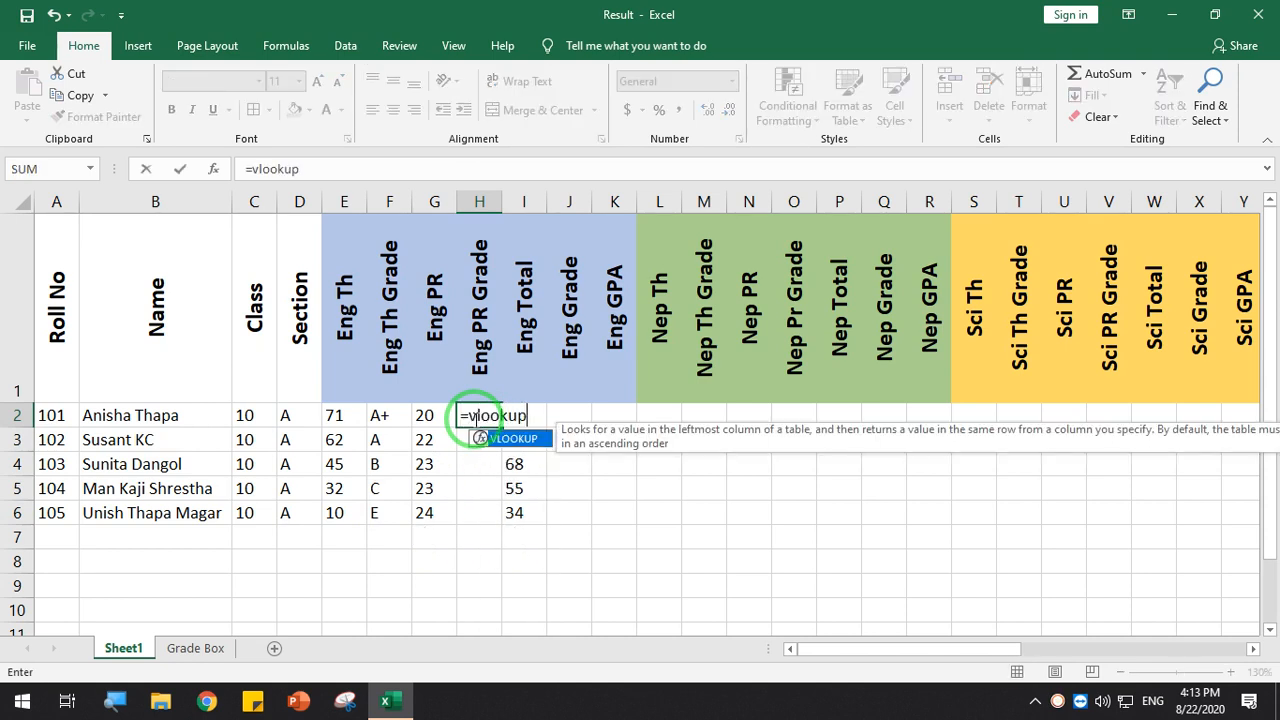
type("(")
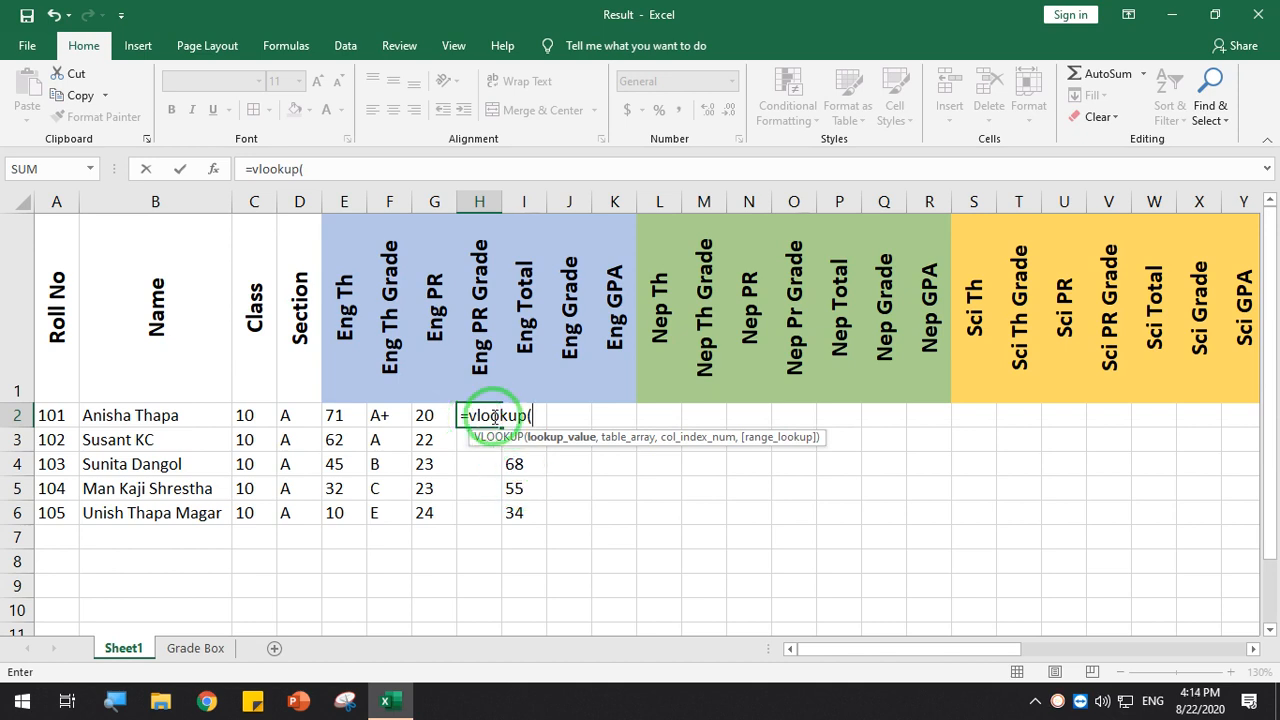
left_click(423, 415)
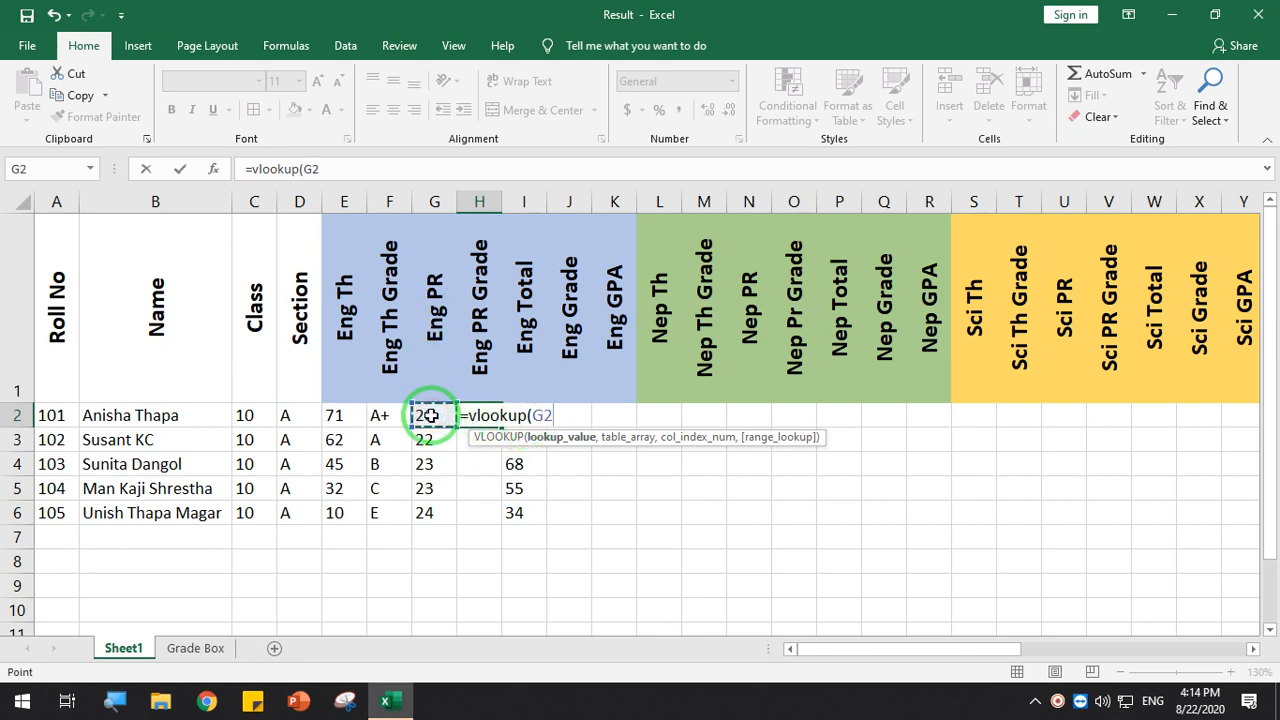
type(",")
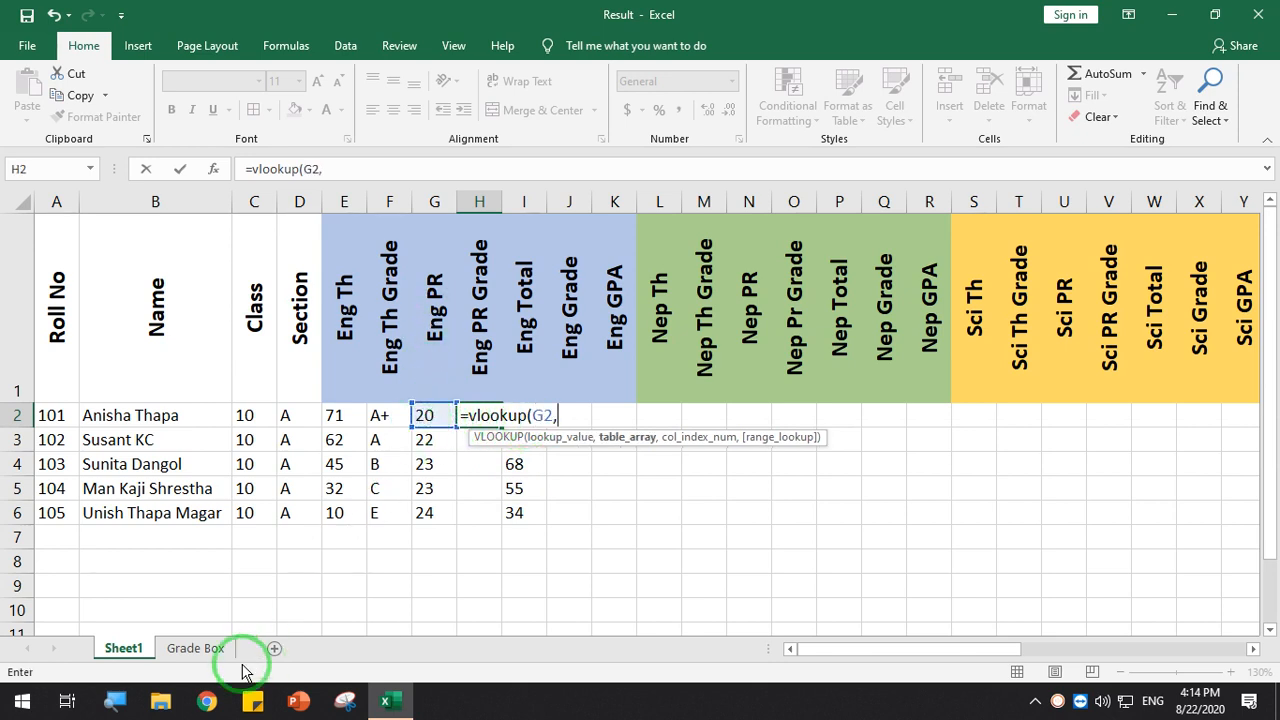
Complete H2's VLOOKUP with the Pratical (25) range 'Grade Box'!B3:$C$11, column index 2 and True for approximate match
left_click(192, 649)
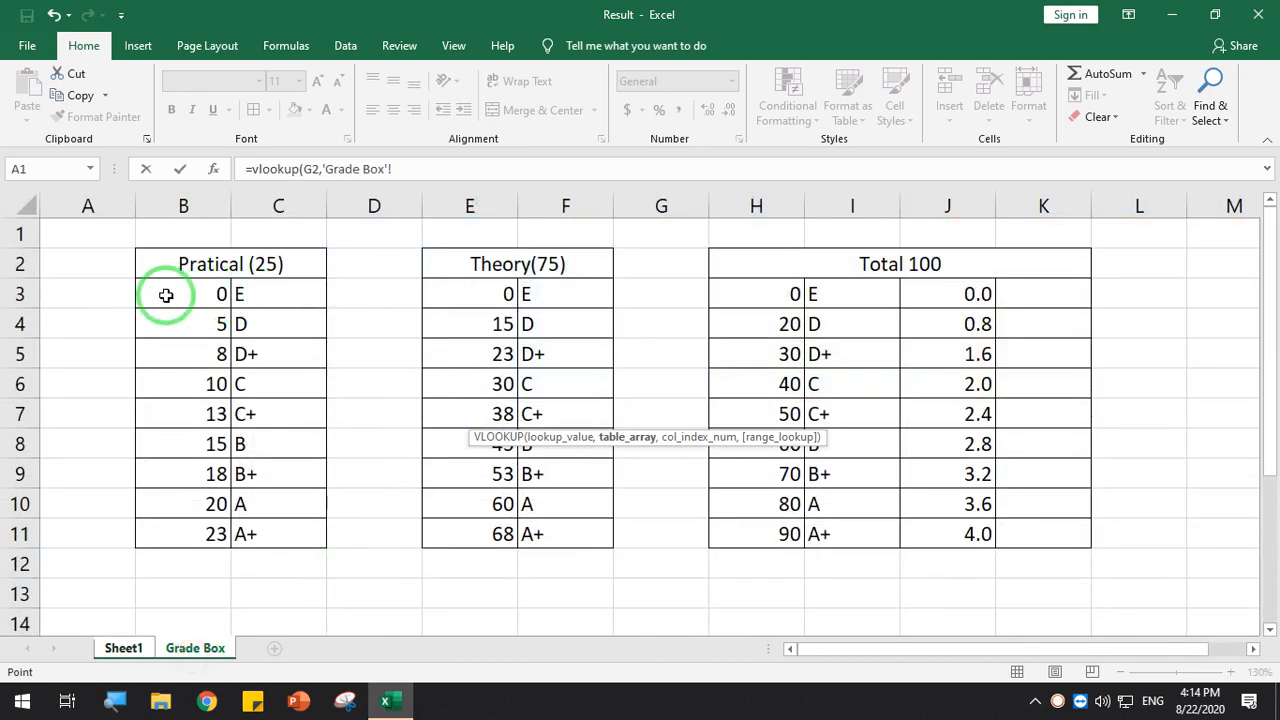
left_click_drag(163, 290, 252, 540)
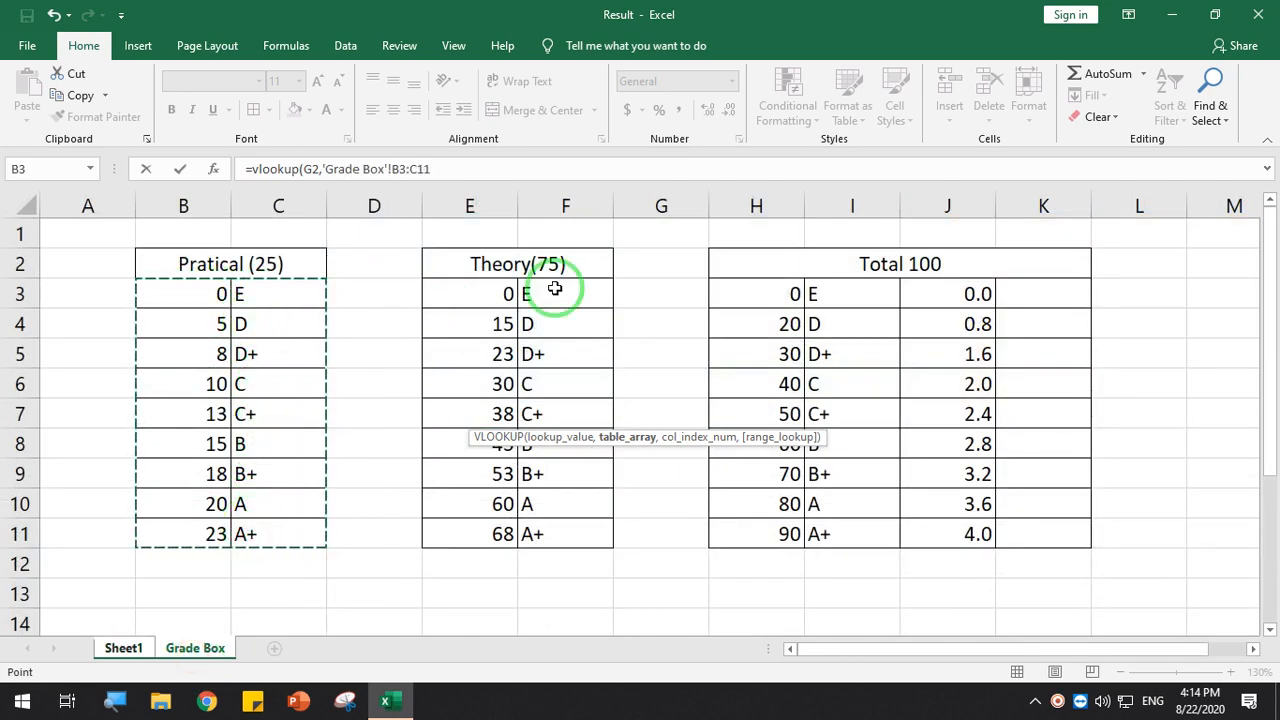
left_click(454, 167)
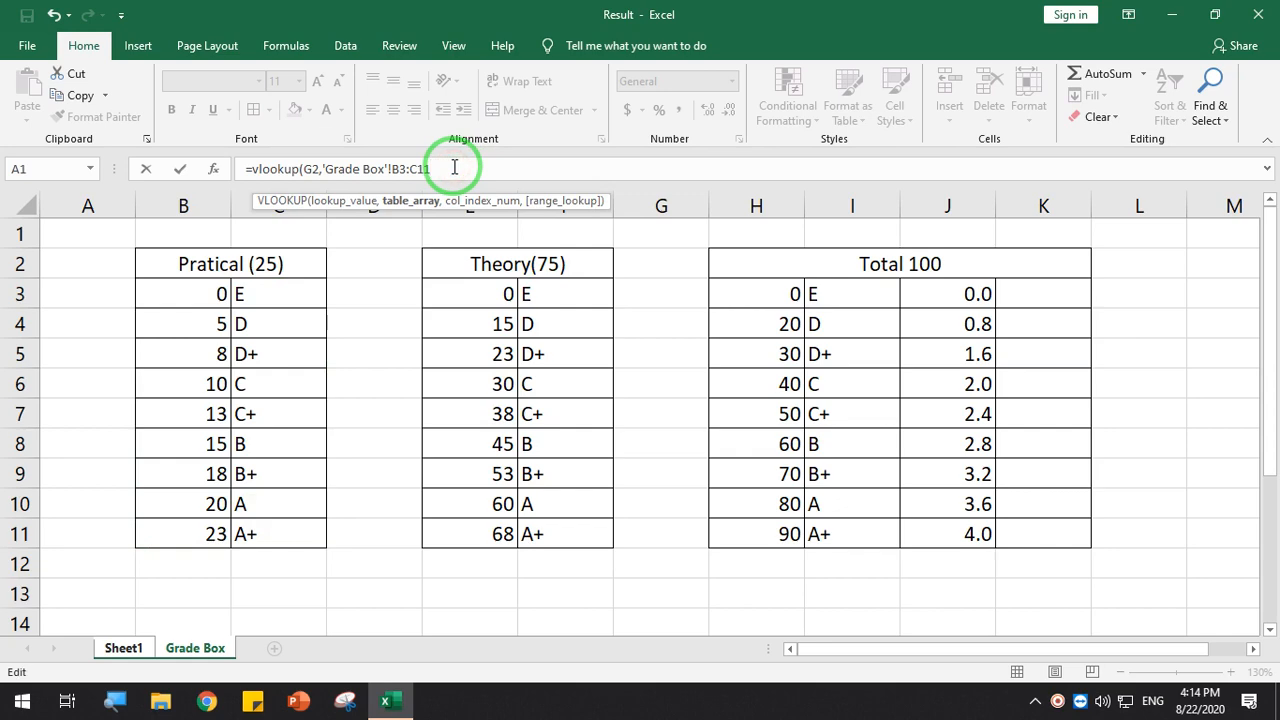
key("F4")
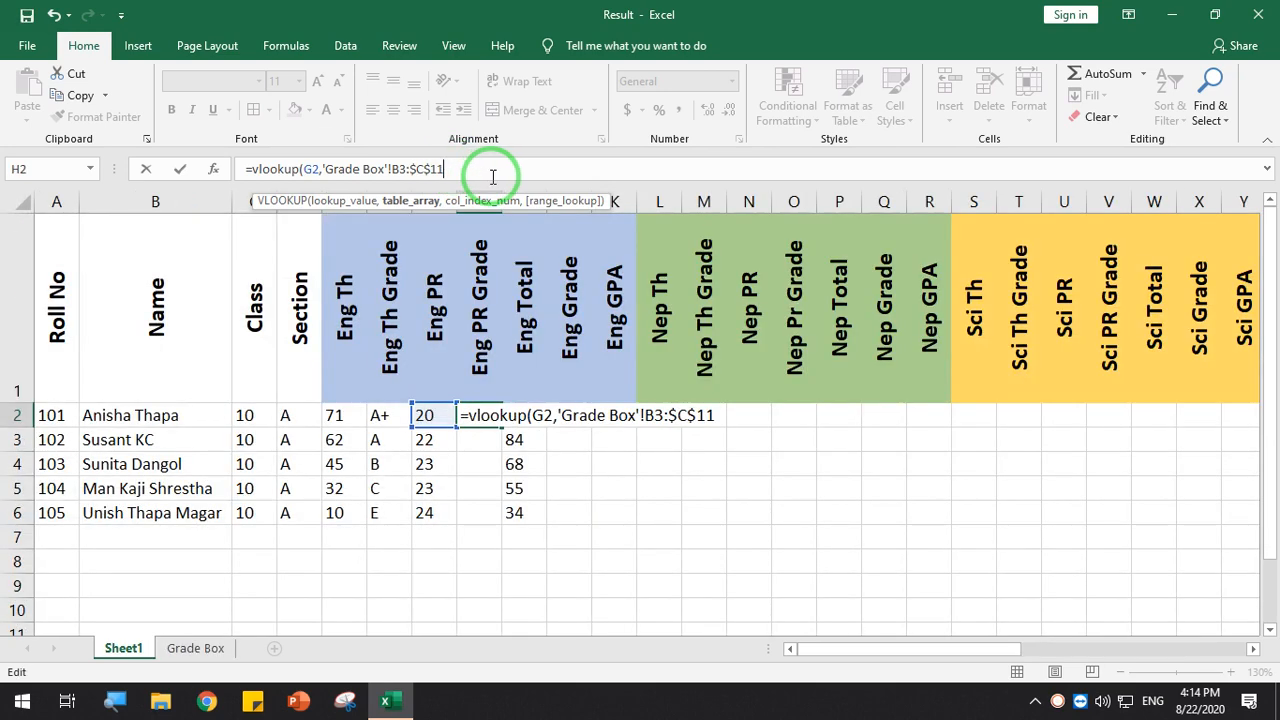
type(",2,T")
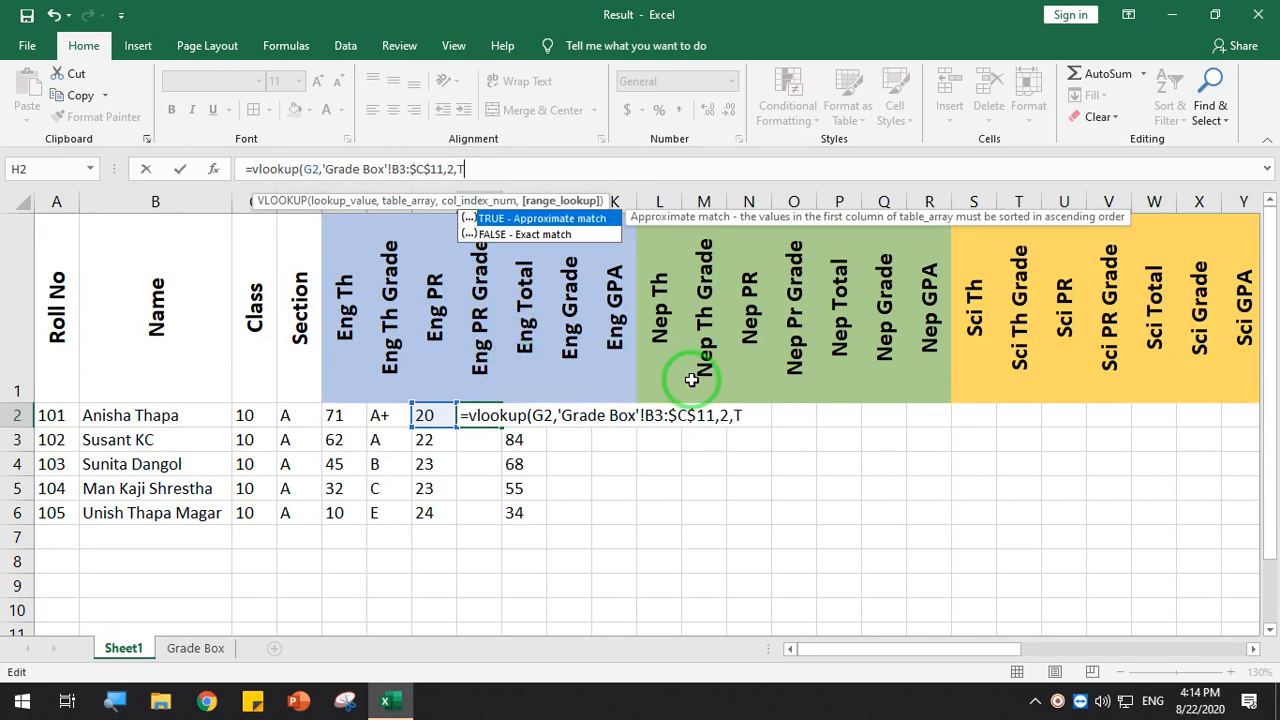
type("rue)")
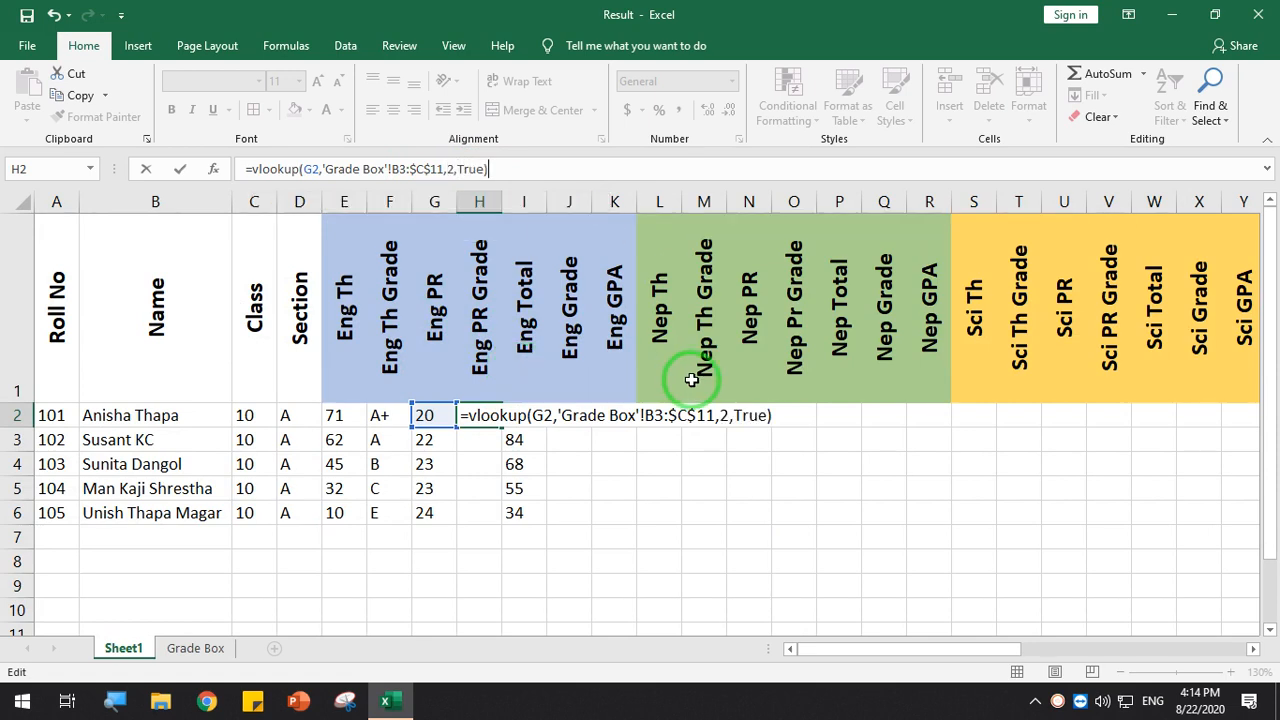
key("Return")
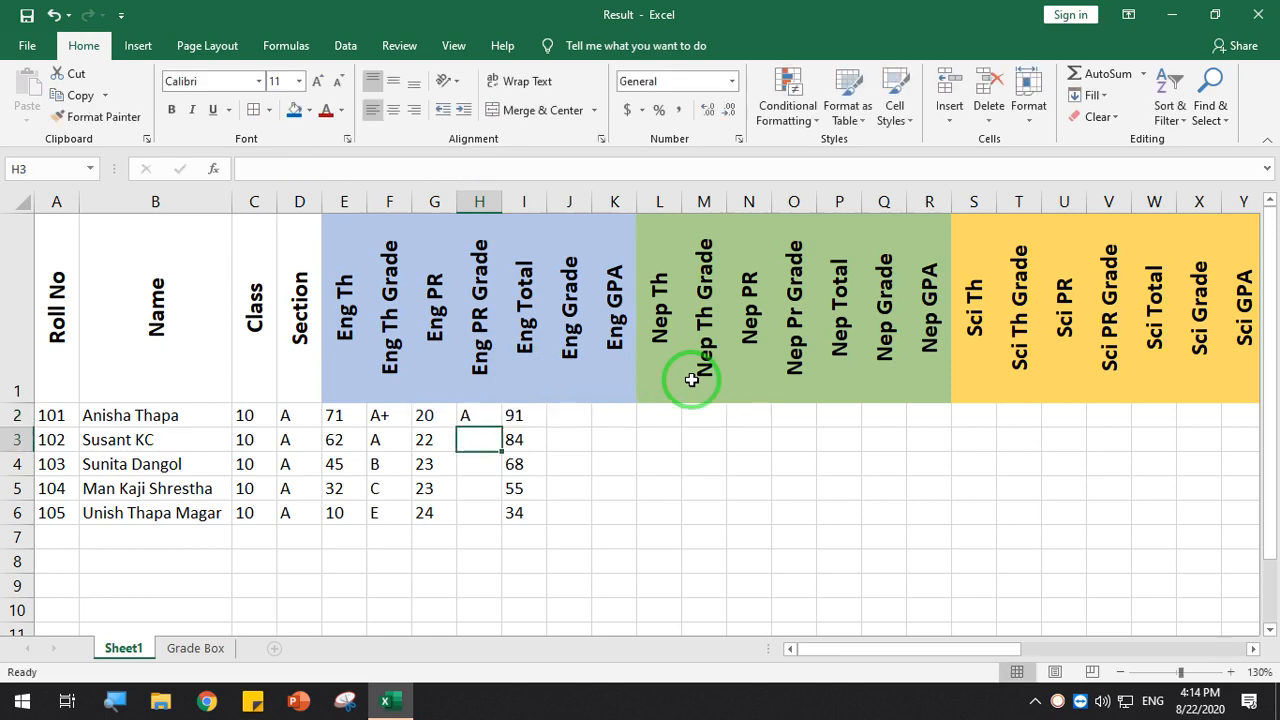
Fill the Eng PR Grade formula from H2 down to H6 and review both English grade columns
left_click(493, 420)
left_click_drag(500, 426, 480, 515)
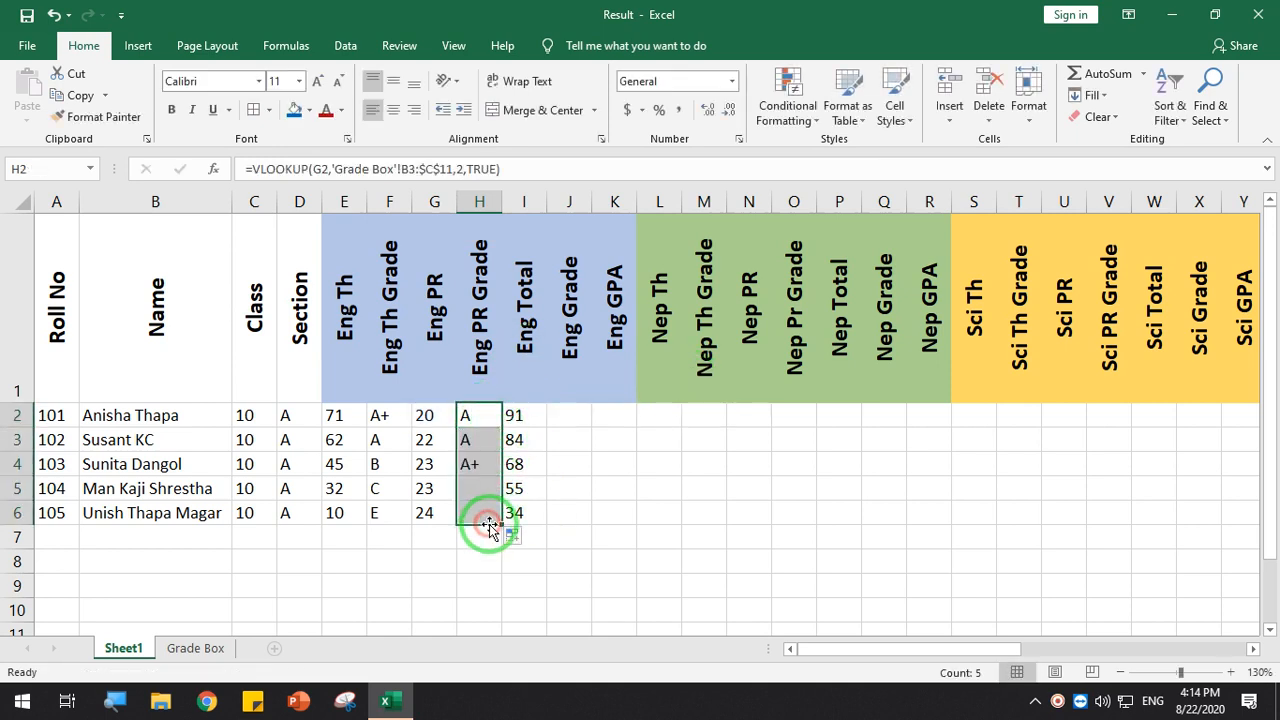
left_click(440, 424)
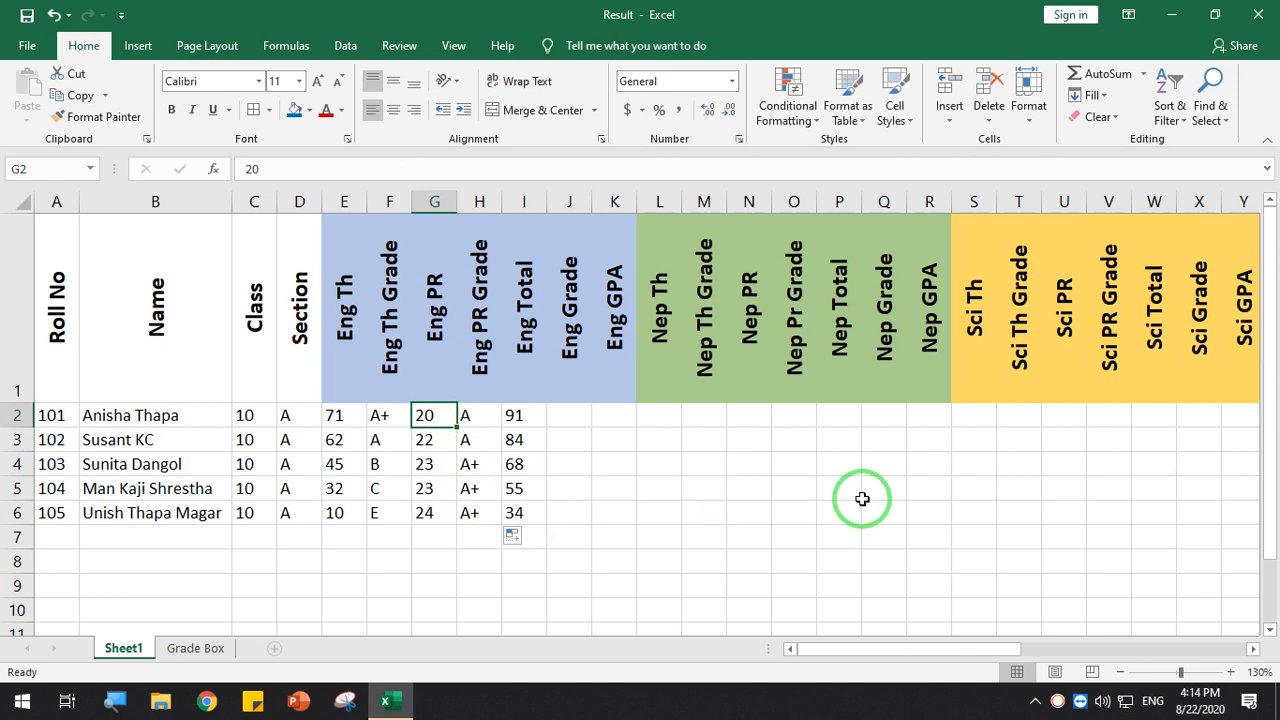
left_click_drag(386, 414, 387, 509)
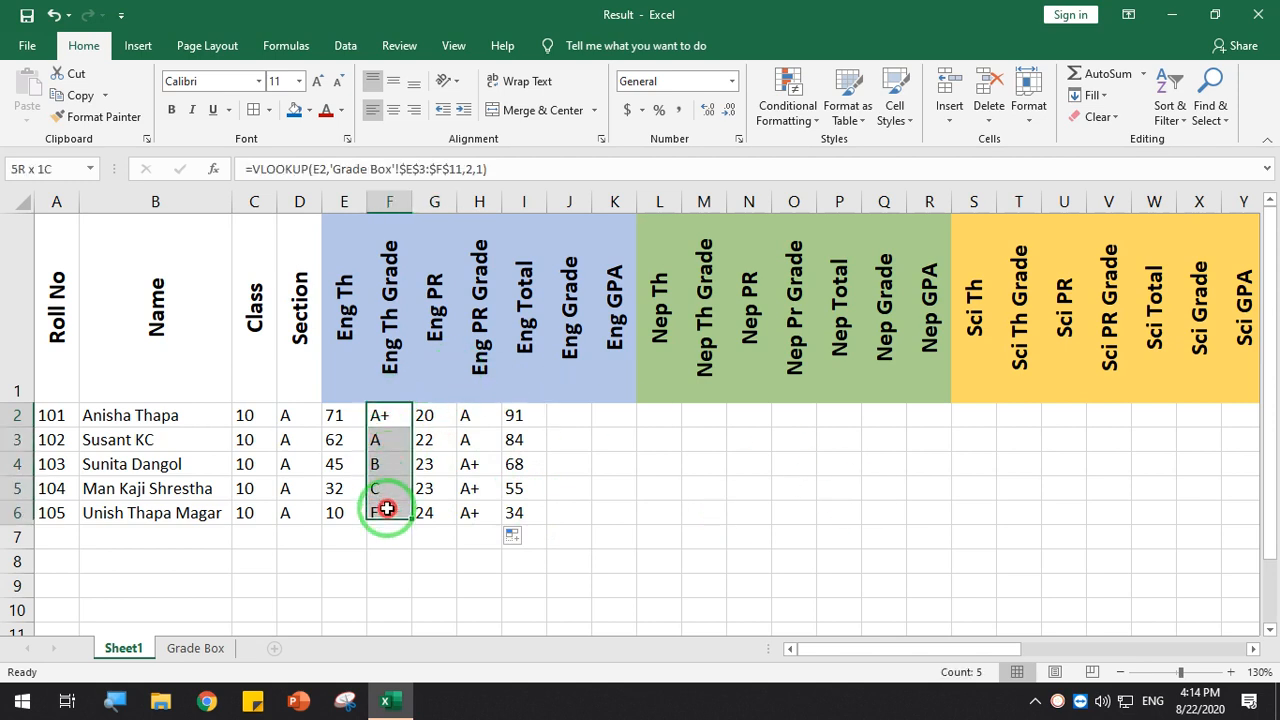
left_click_drag(471, 420, 468, 500)
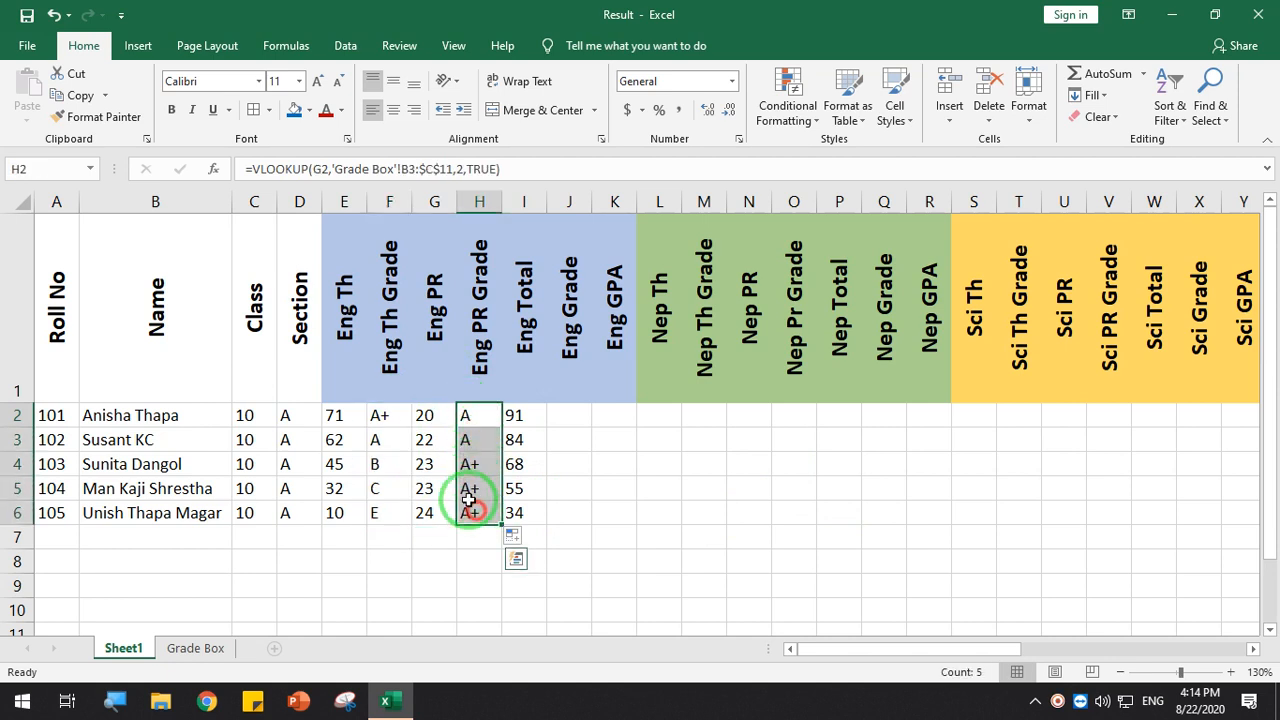
Compare the Eng Th marks with the Eng Th Grade and Eng PR Grade columns in rows 2 to 6
left_click_drag(335, 415, 337, 516)
left_click_drag(387, 422, 400, 514)
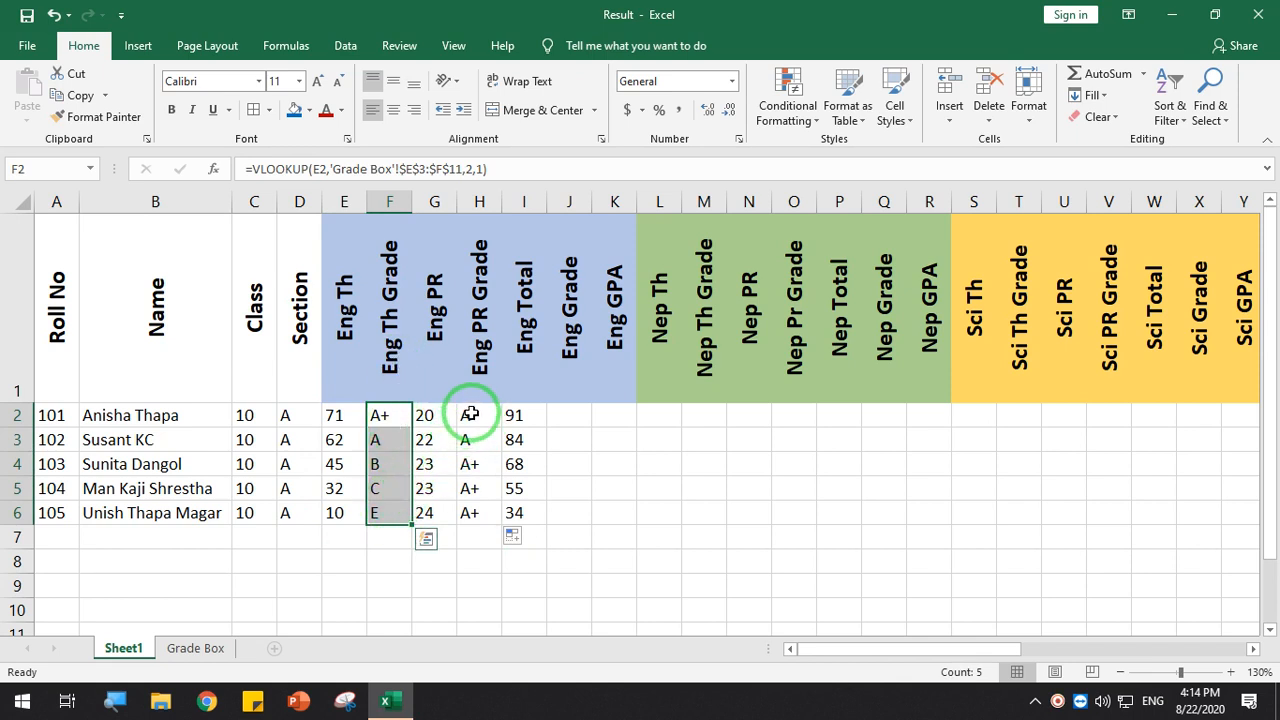
left_click_drag(381, 410, 391, 514)
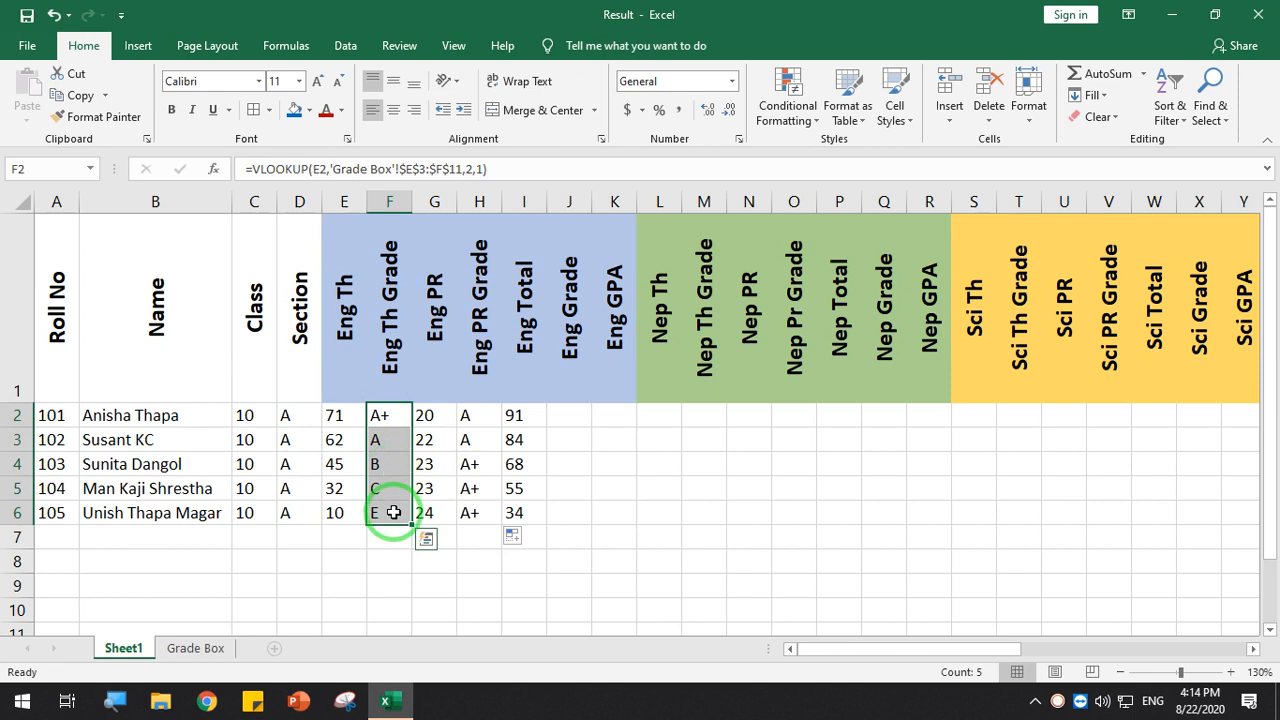
left_click_drag(460, 408, 472, 513)
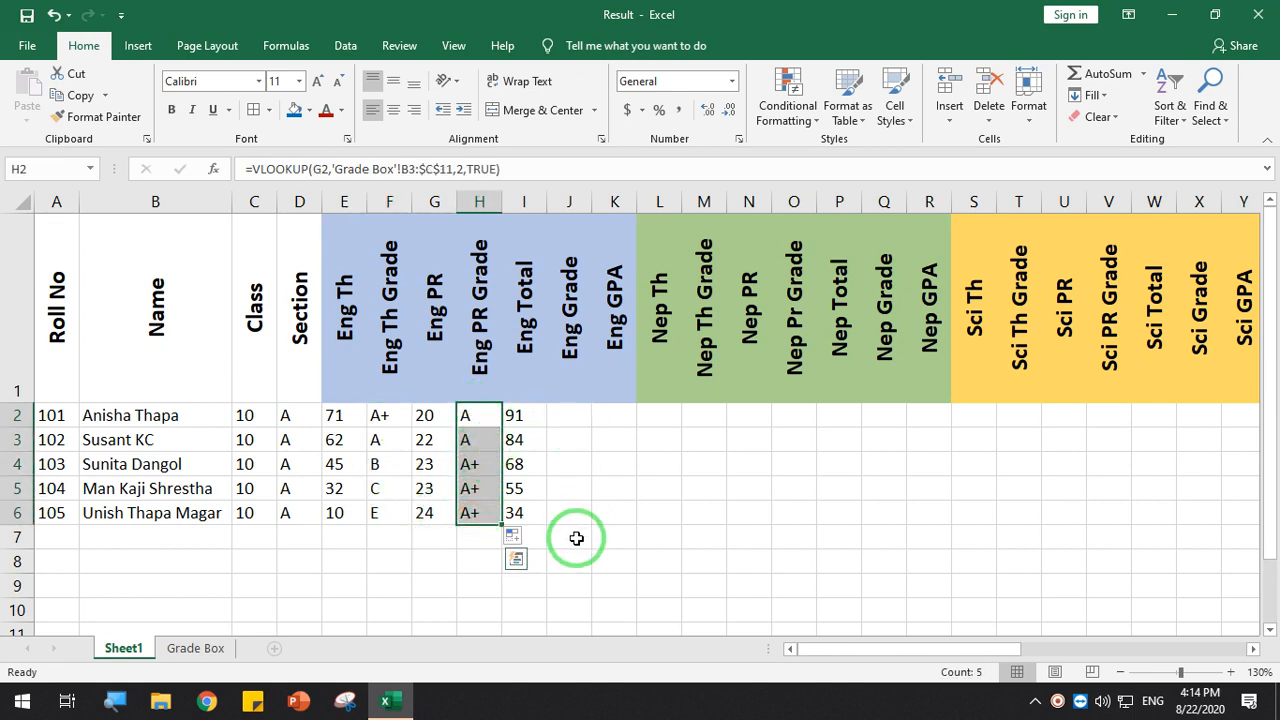
Start a VLOOKUP formula in J2 under Eng Grade, with the Eng Total in I2 as the lookup value
left_click(564, 414)
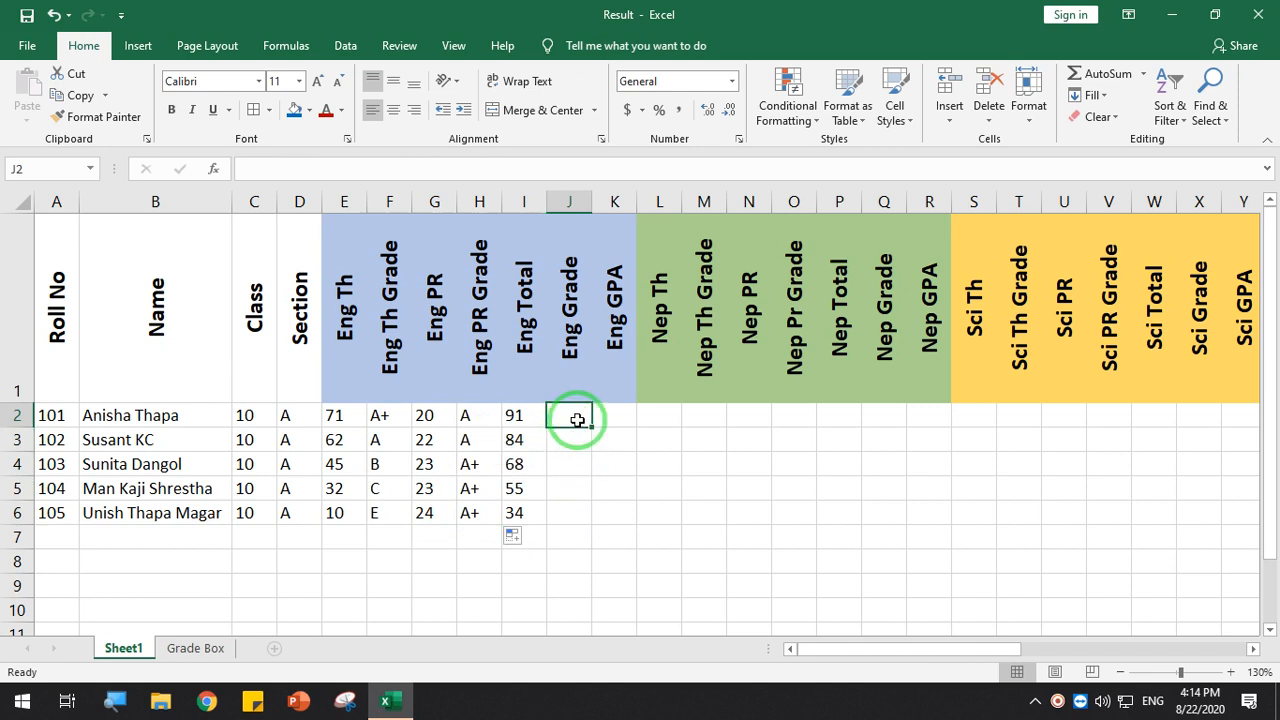
type("=")
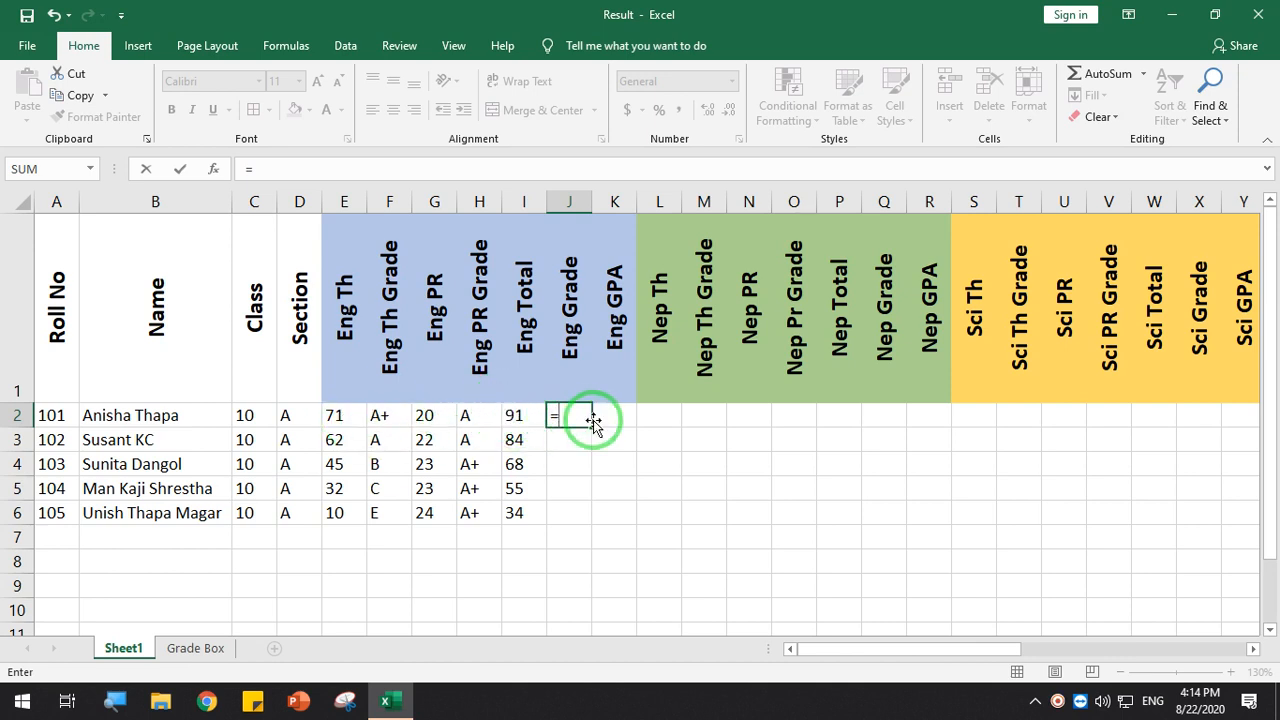
type("vloo")
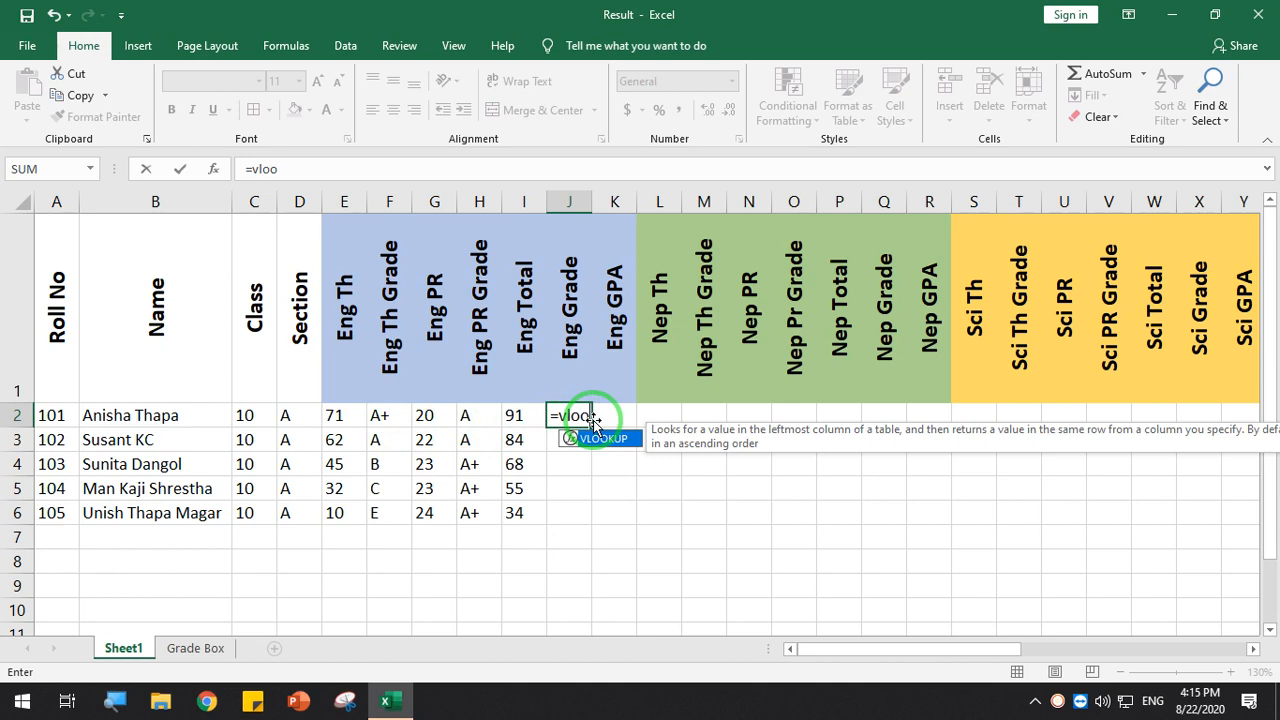
type("kup(")
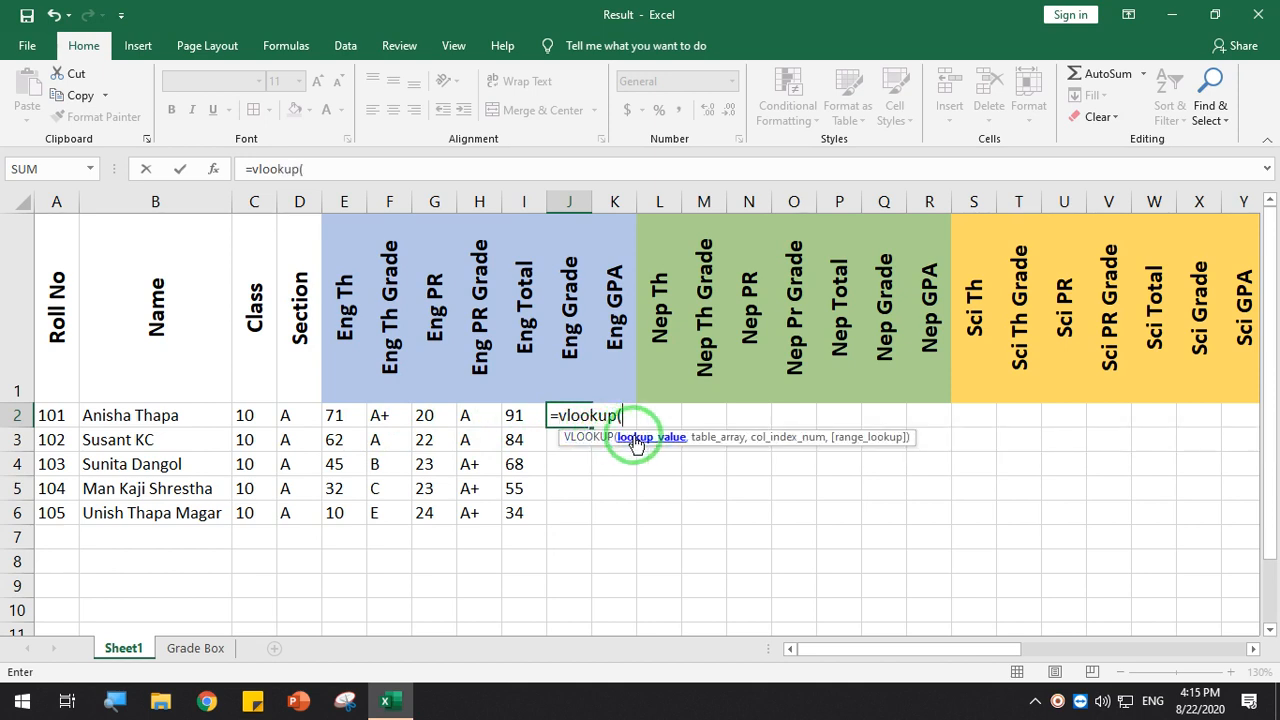
left_click(517, 416)
type(",")
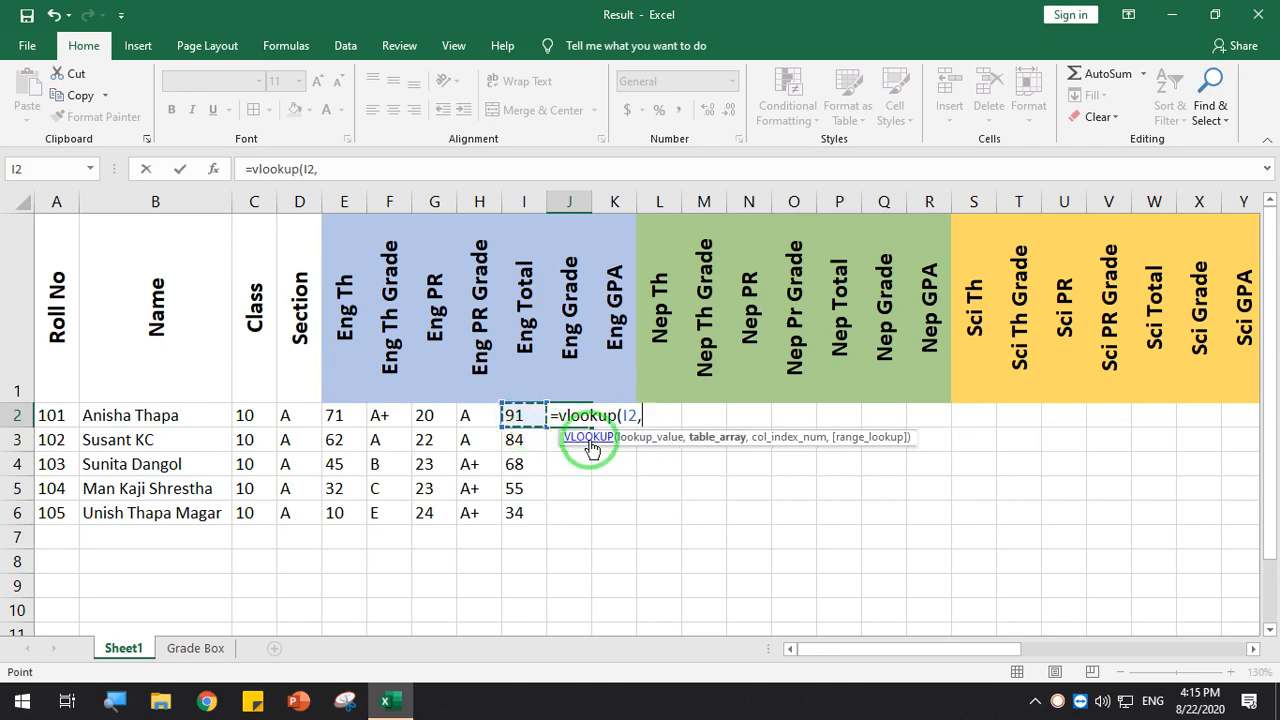
Complete J2's VLOOKUP with the Total 100 range 'Grade Box'!H3:$I$11, column index 2 and range lookup 1
left_click(200, 648)
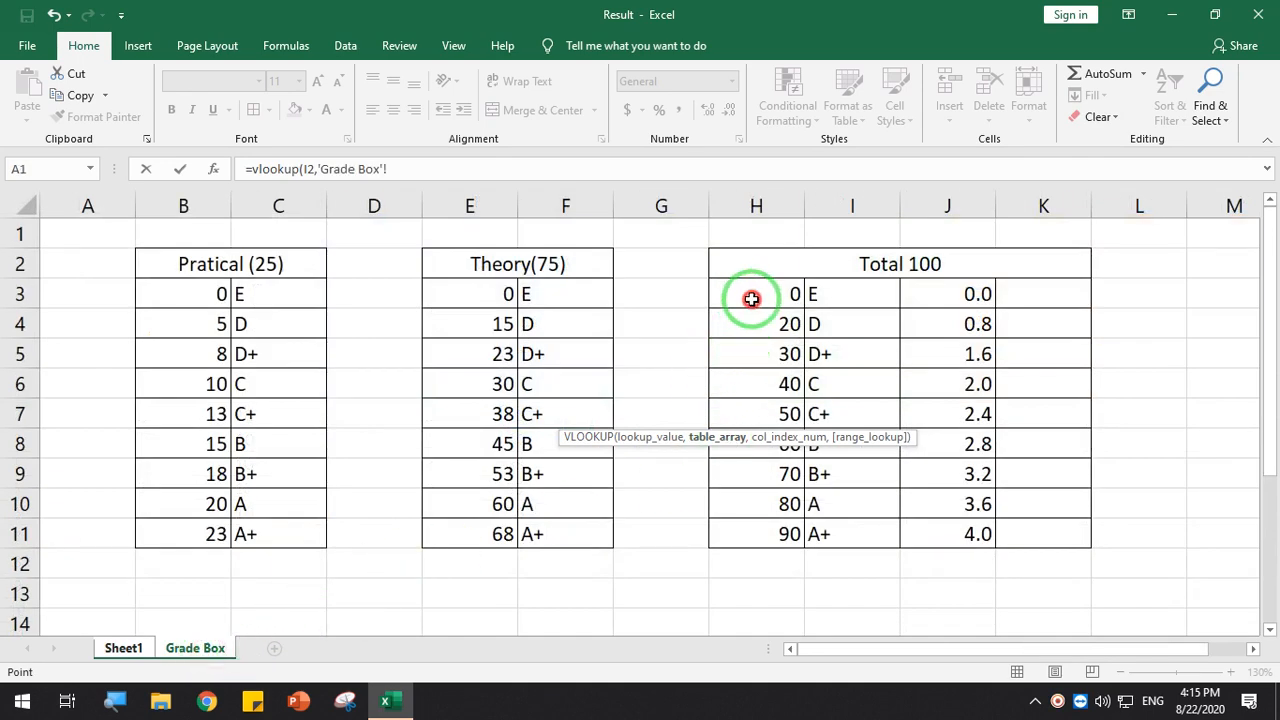
left_click_drag(743, 290, 859, 534)
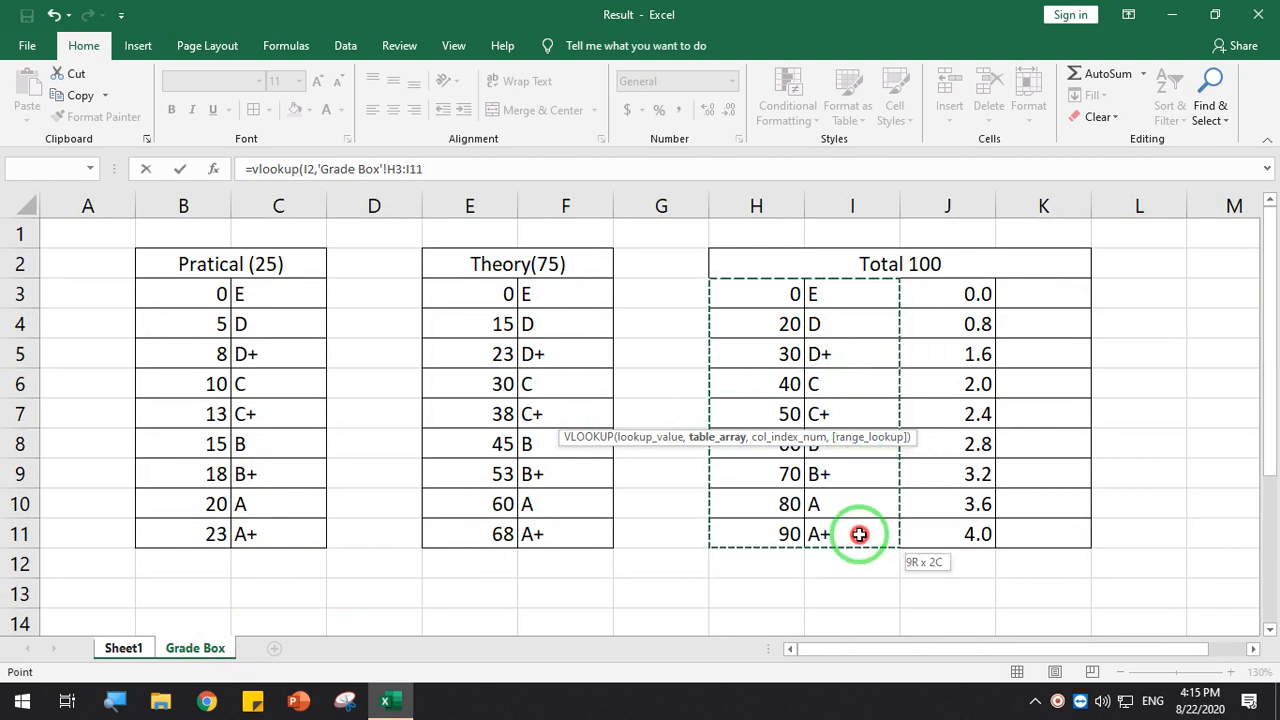
left_click(427, 168)
key("F4")
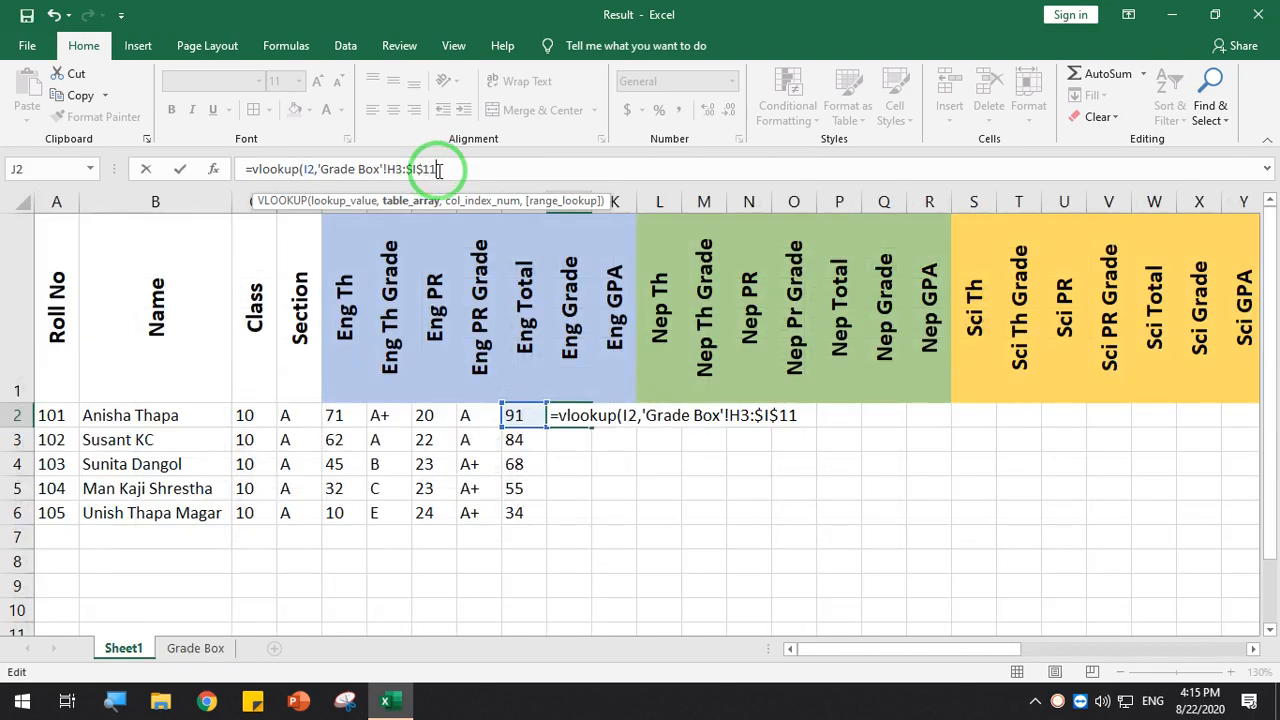
type(",")
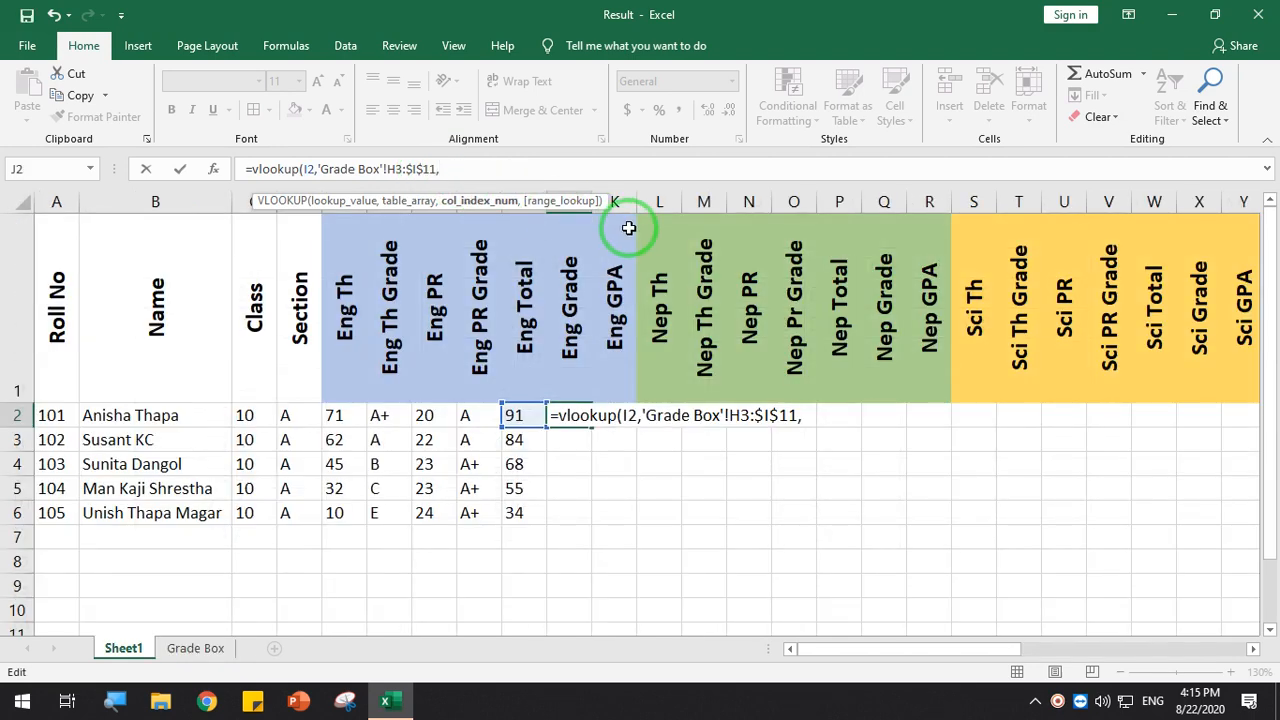
type("2")
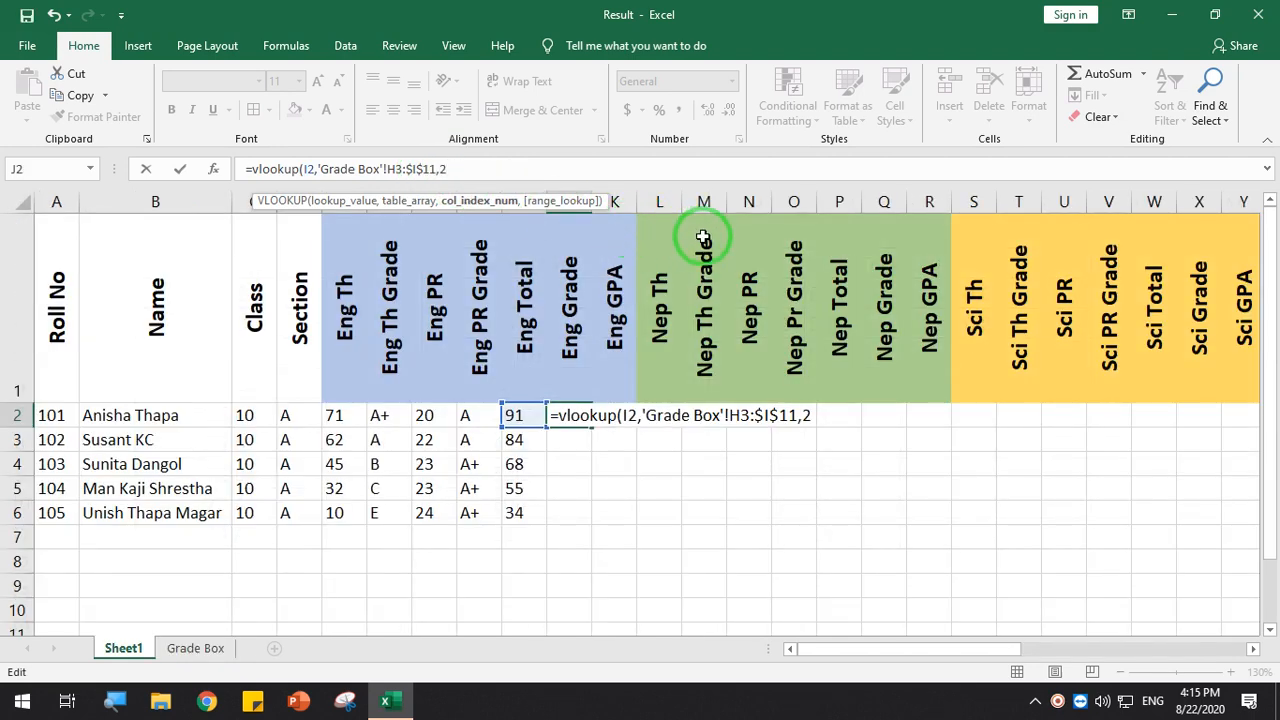
type(",1)")
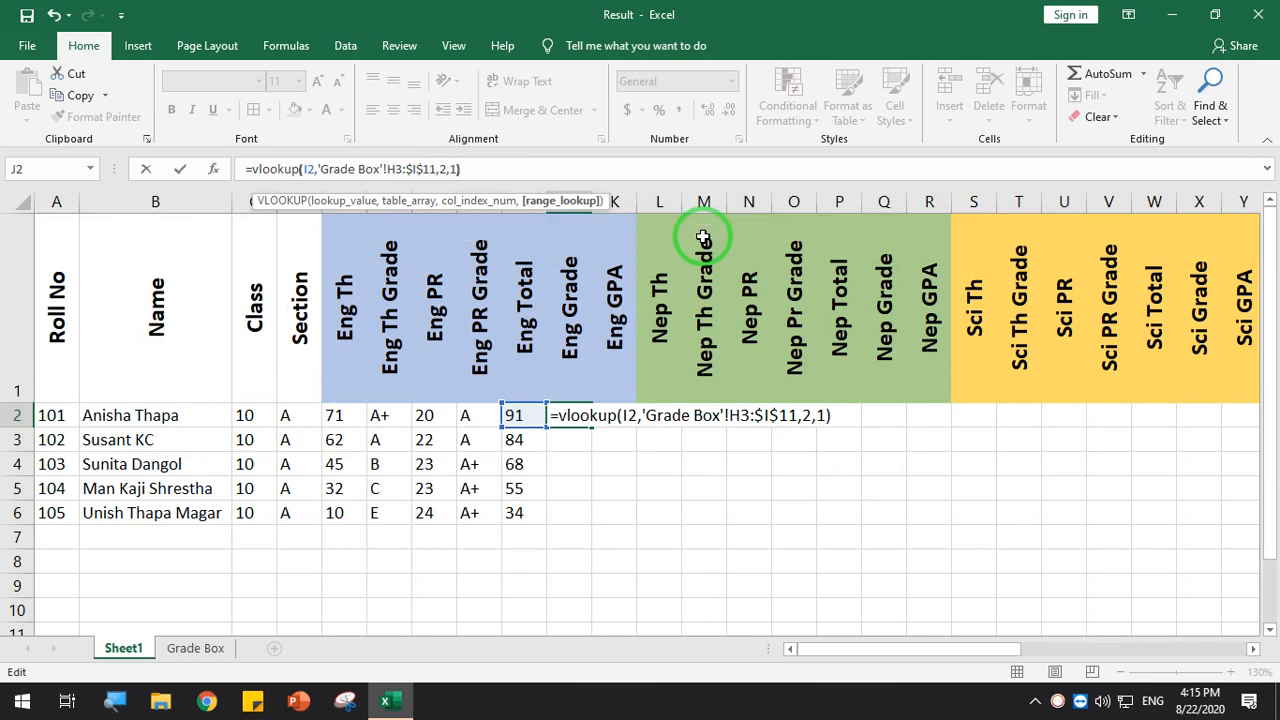
key("Return")
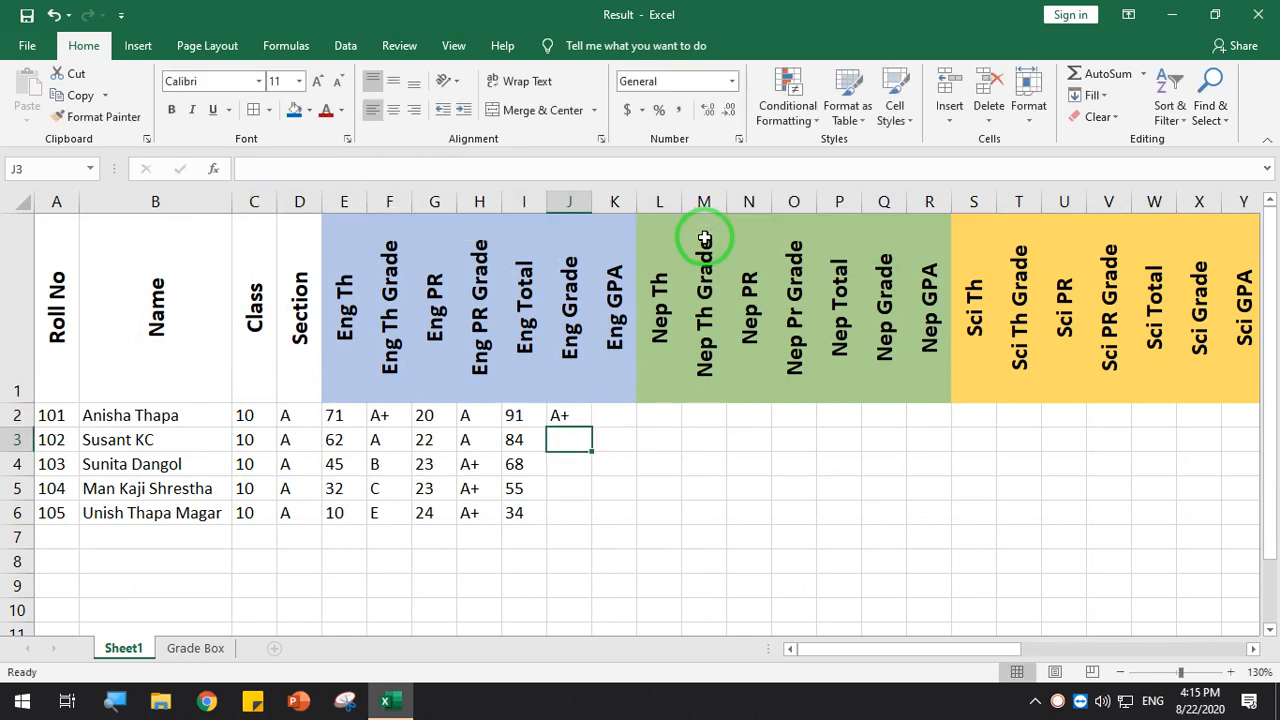
Fill the Eng Grade formula from J2 down to J6 and check the last two rows
left_click(588, 416)
left_click_drag(590, 425, 566, 511)
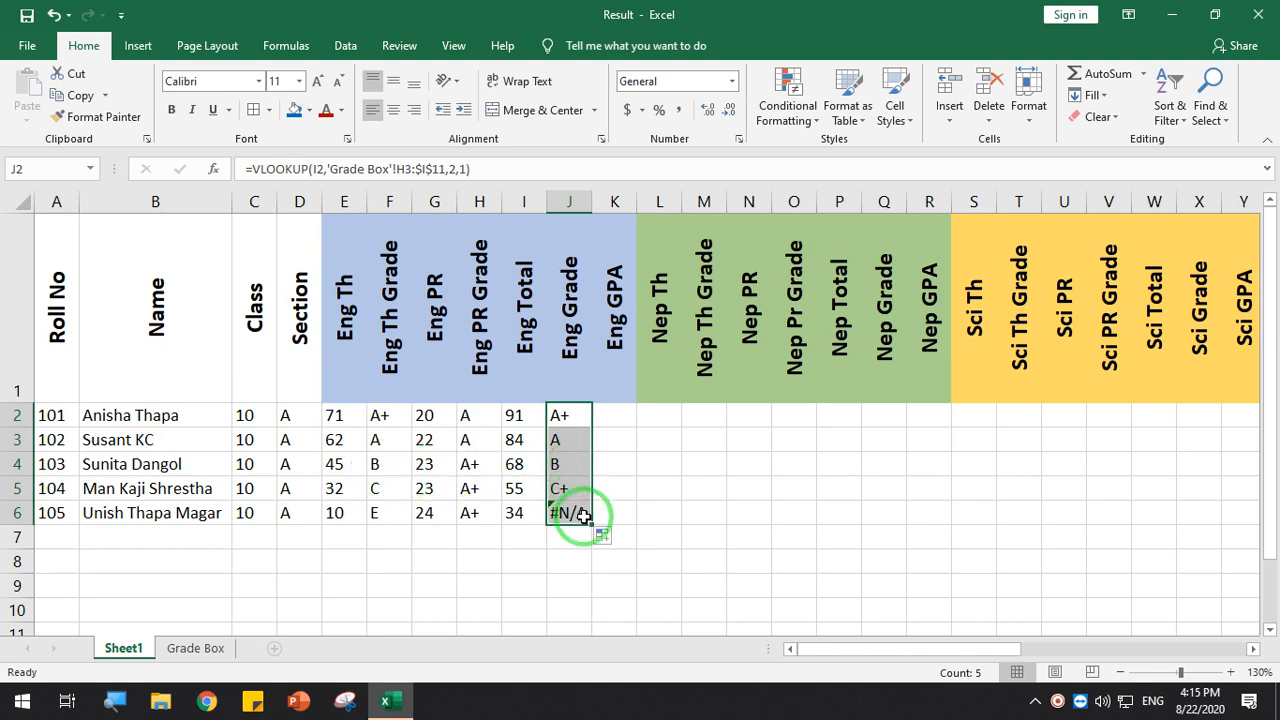
left_click(580, 487)
left_click(567, 513)
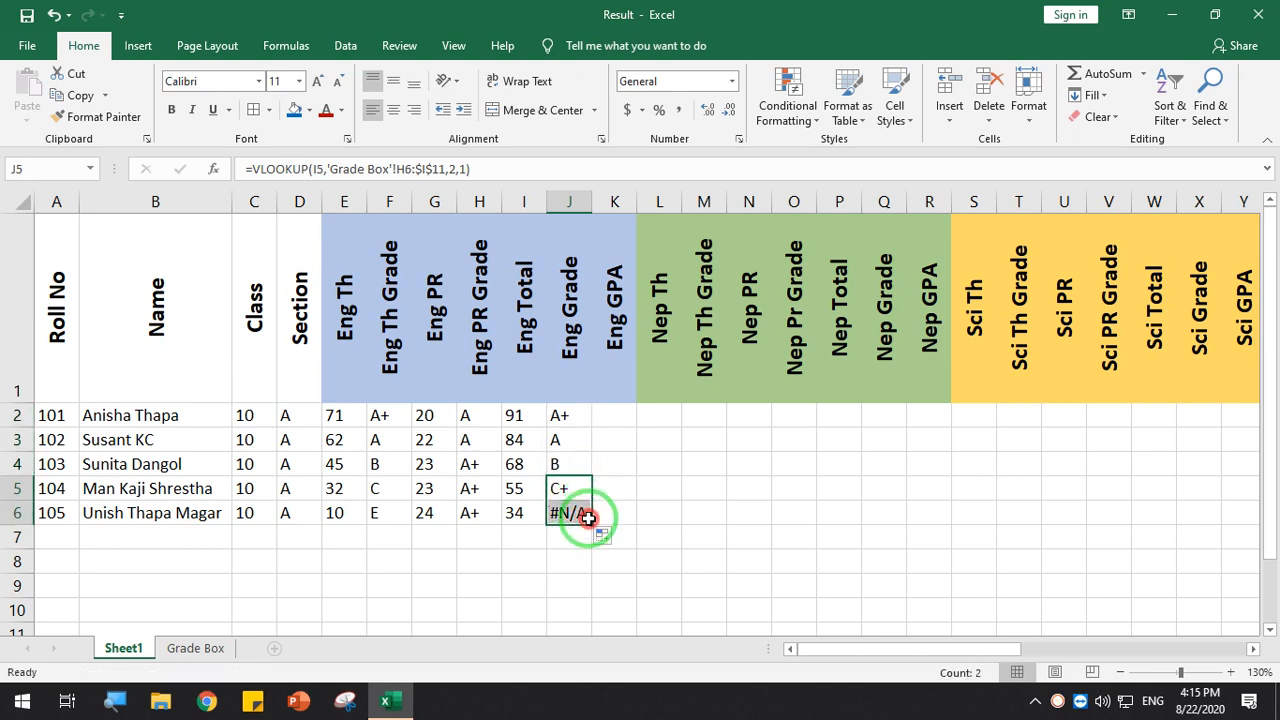
Try to replace the formula in J6 with a newly entered VLOOKUP that uses K6 as the lookup value
double_click(567, 513)
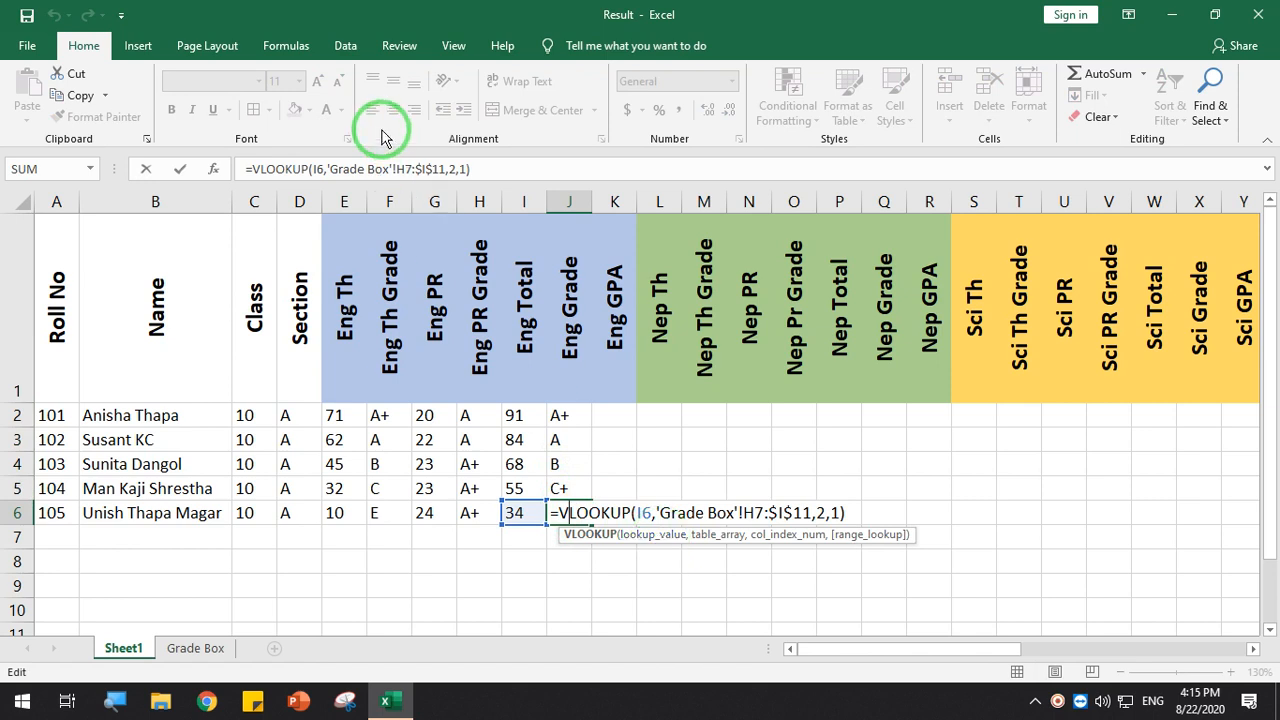
left_click_drag(488, 174, 220, 174)
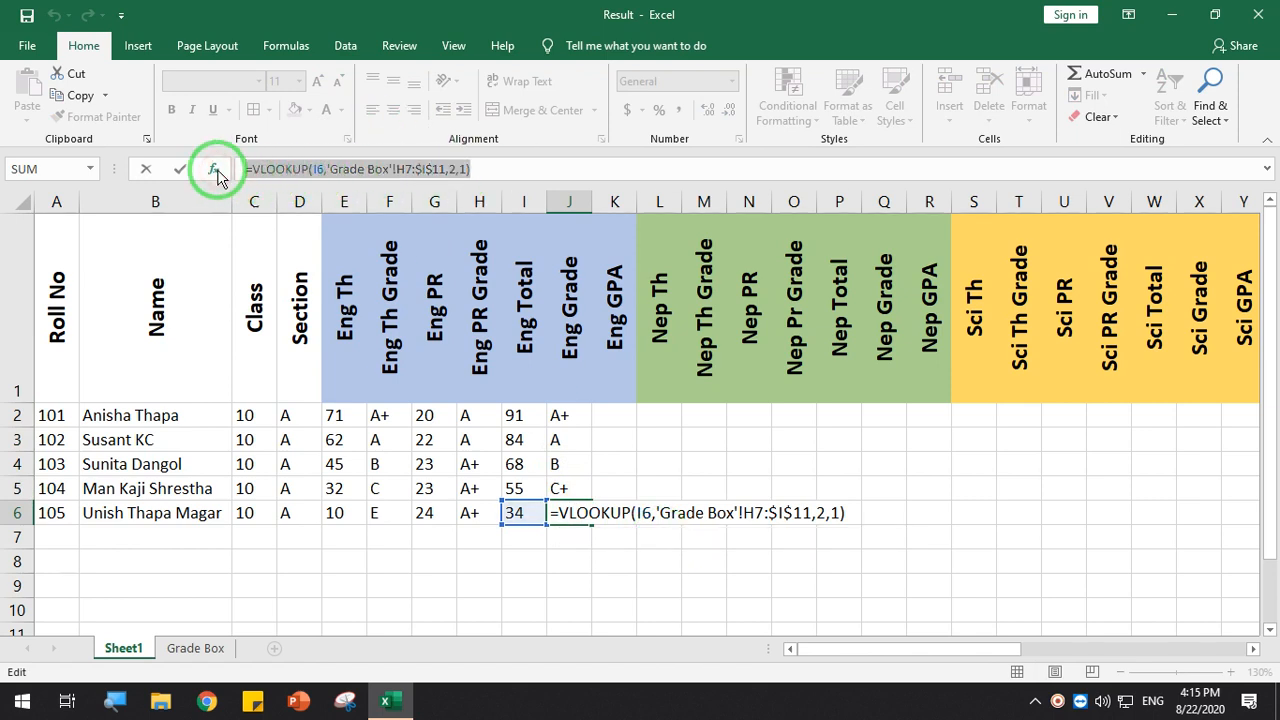
type("=vlook")
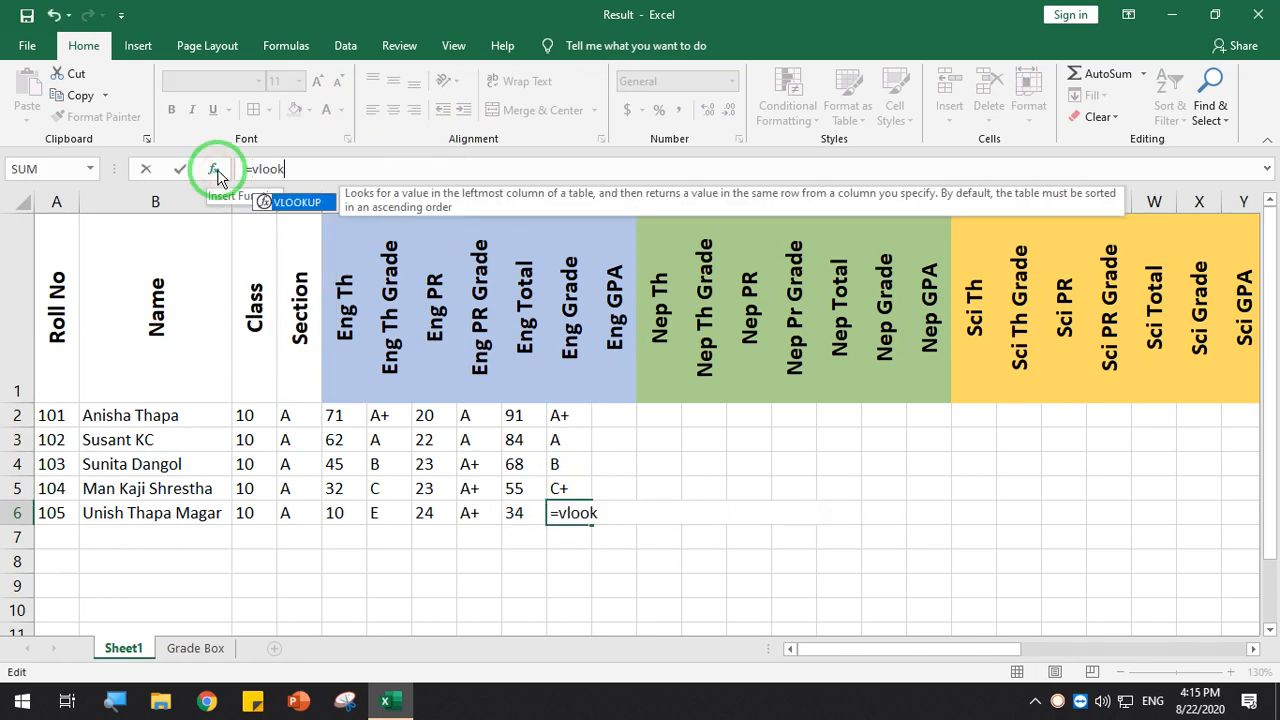
type("up(")
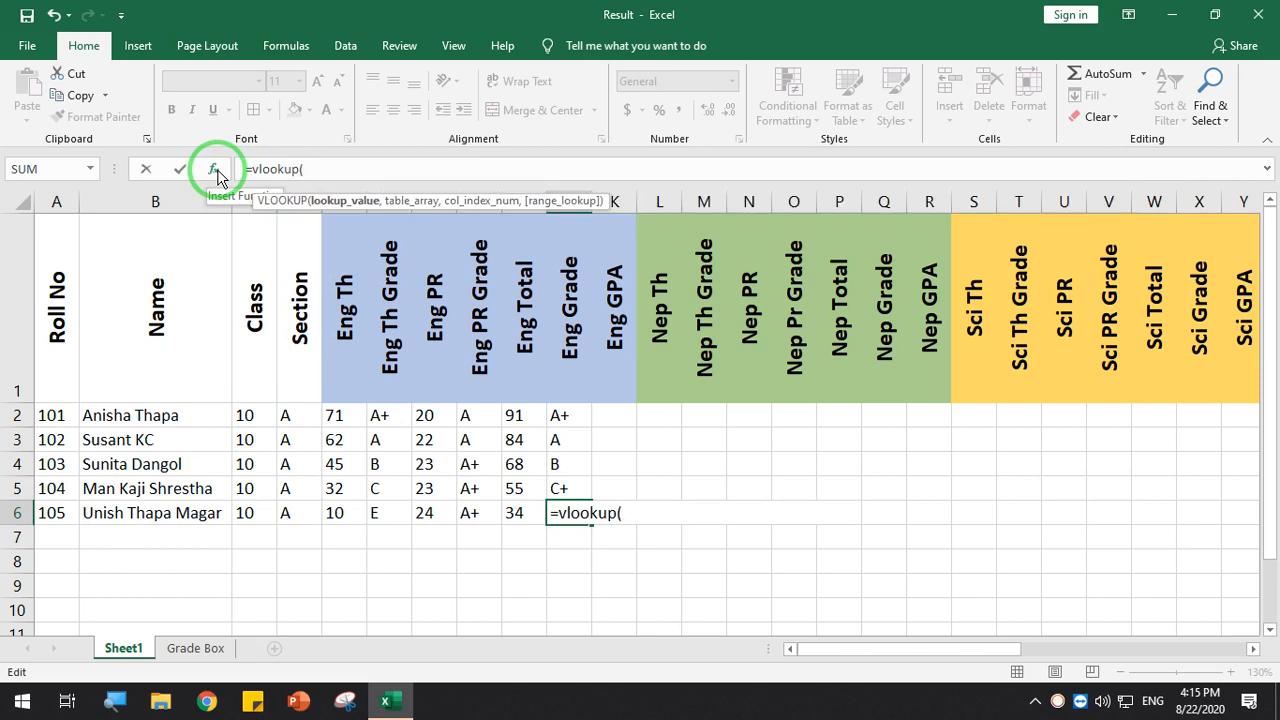
left_click(514, 513)
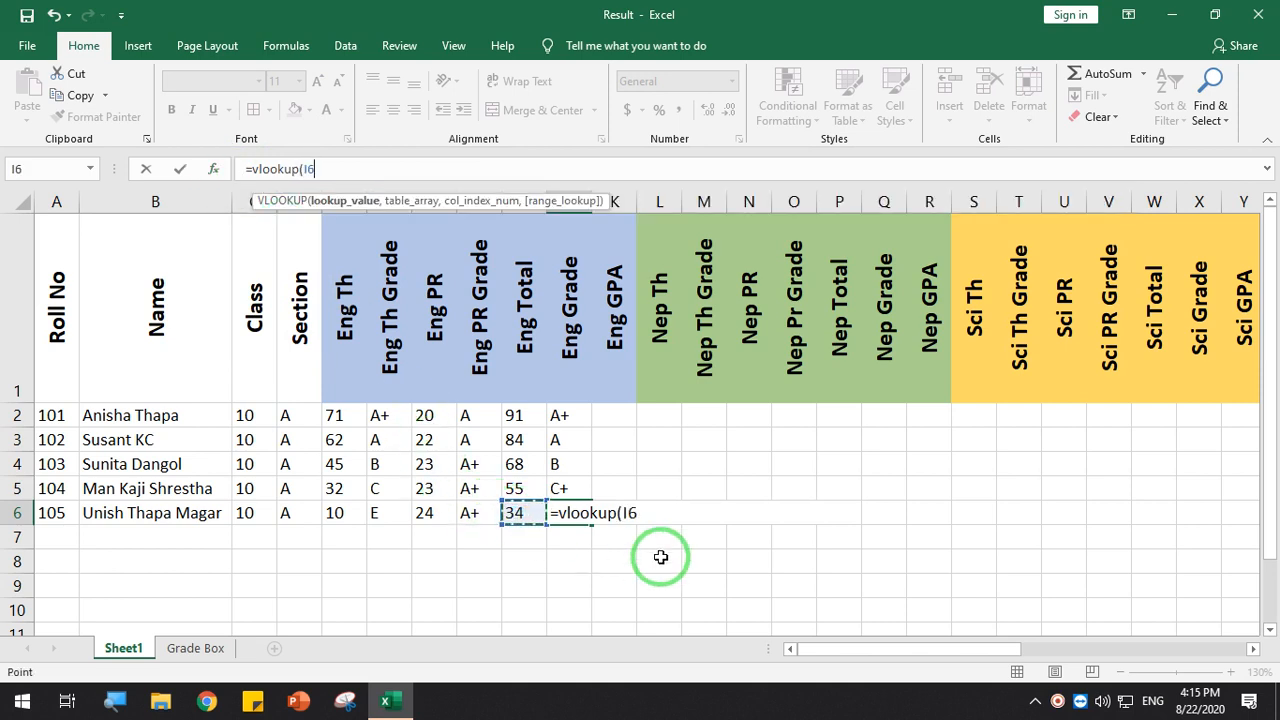
key("BackSpace")
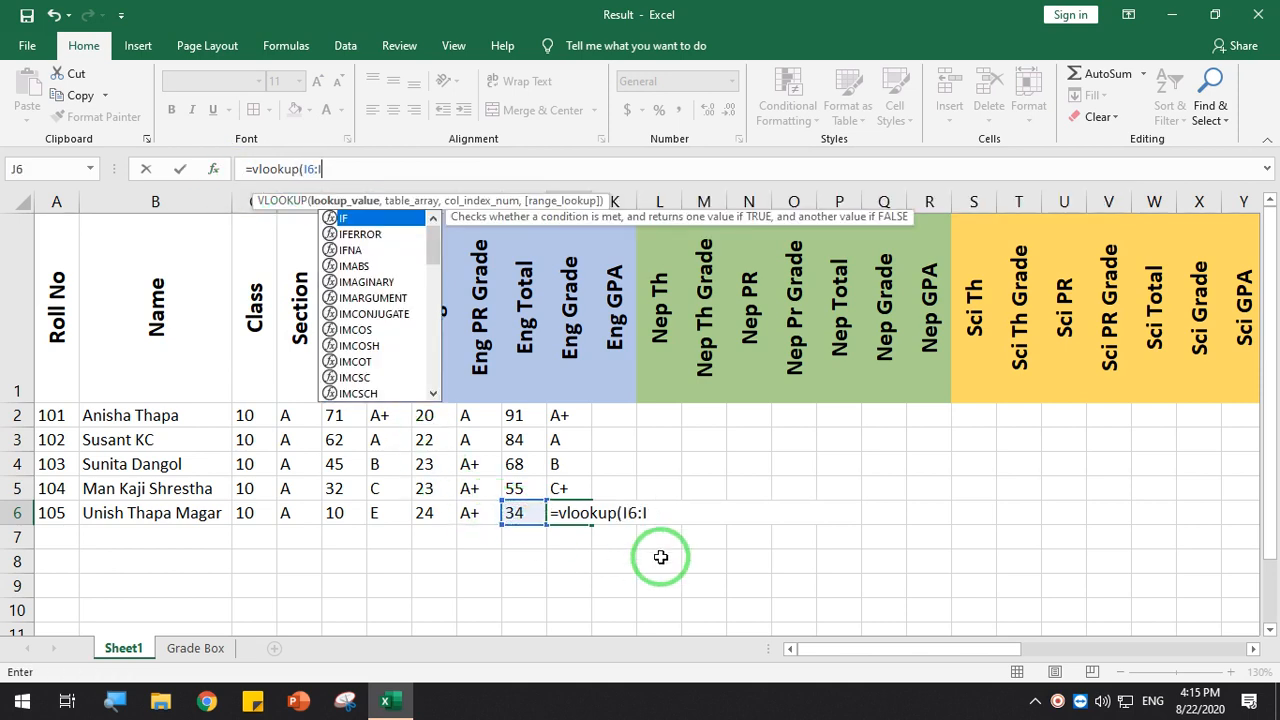
key("Escape")
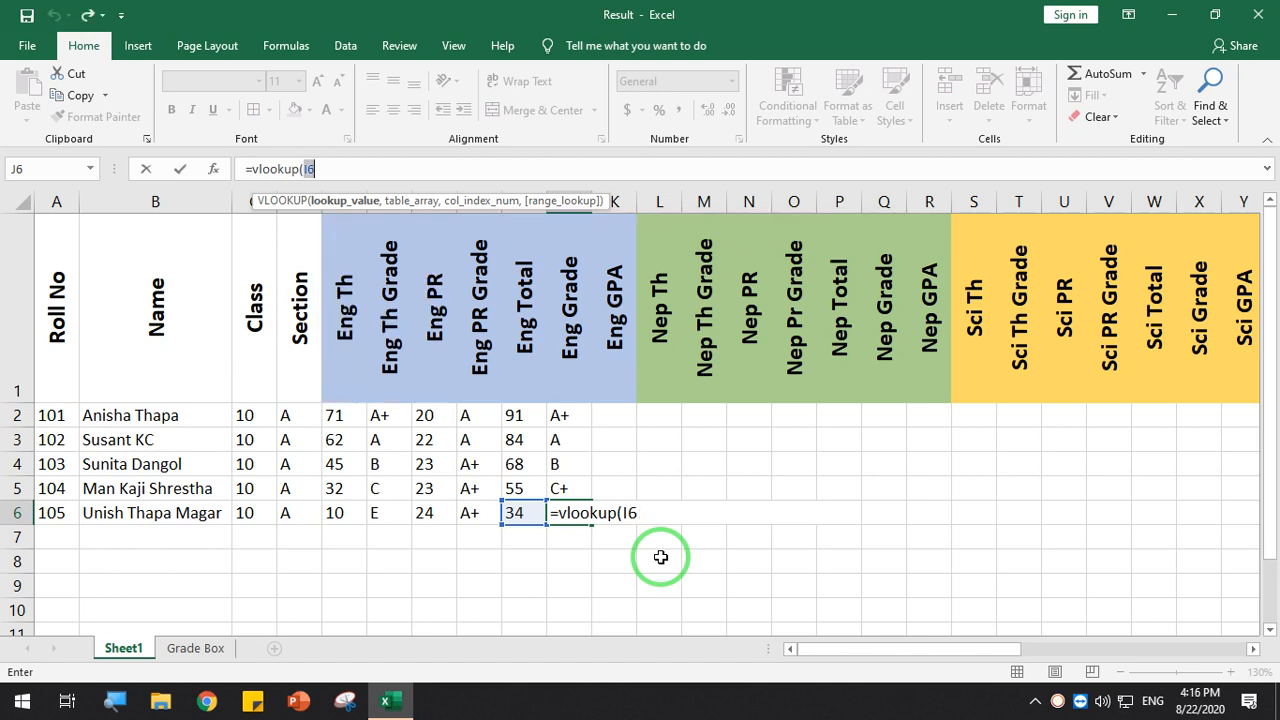
type("K6,")
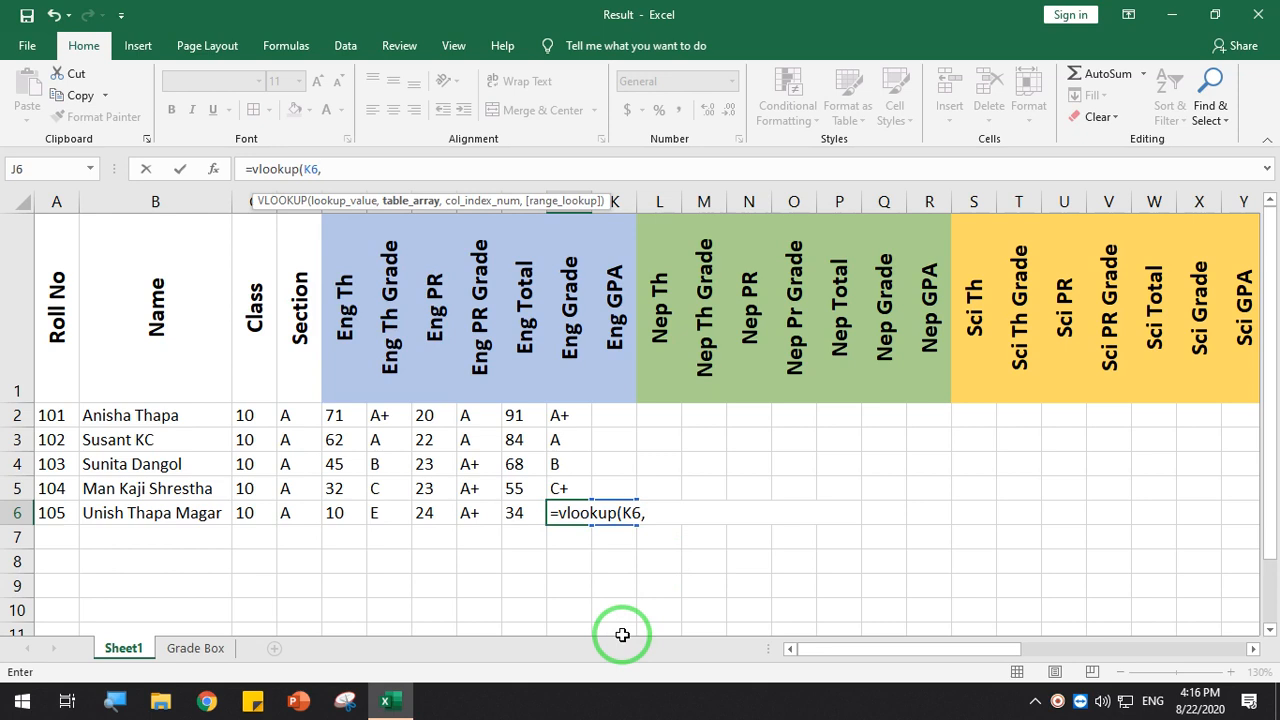
Clear the unfinished VLOOKUP entry from J6
key("BackSpace")
key("BackSpace")
key("BackSpace")
key("BackSpace")
key("BackSpace")
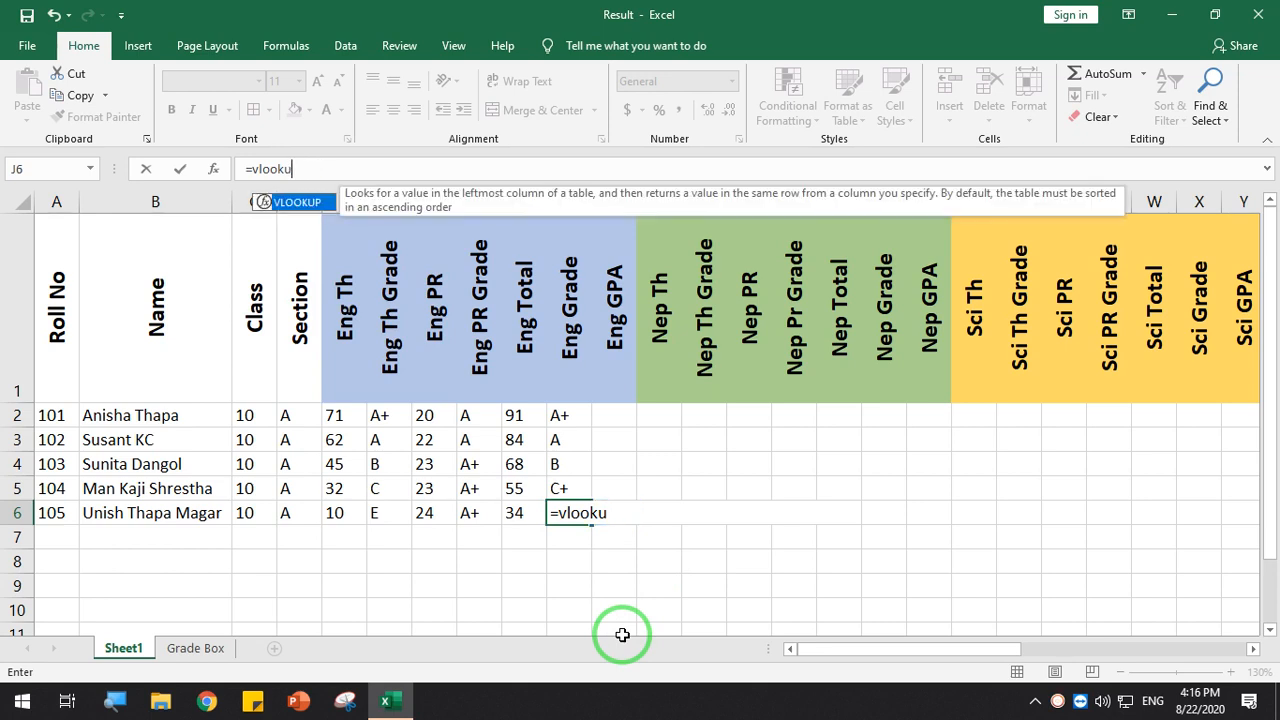
key("BackSpace")
key("BackSpace")
key("BackSpace")
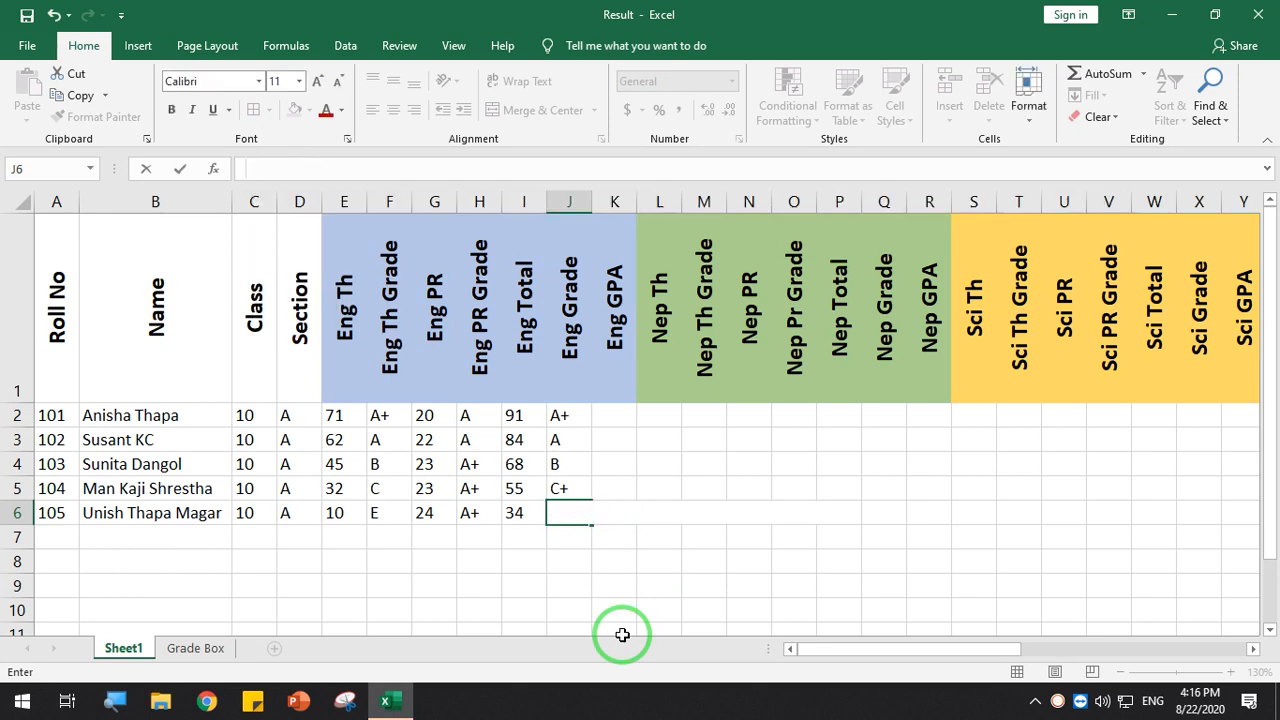
left_click(483, 531)
Fill J5's Eng Grade down to J6 and set the fill option to Fill Formatting Only
left_click(584, 498)
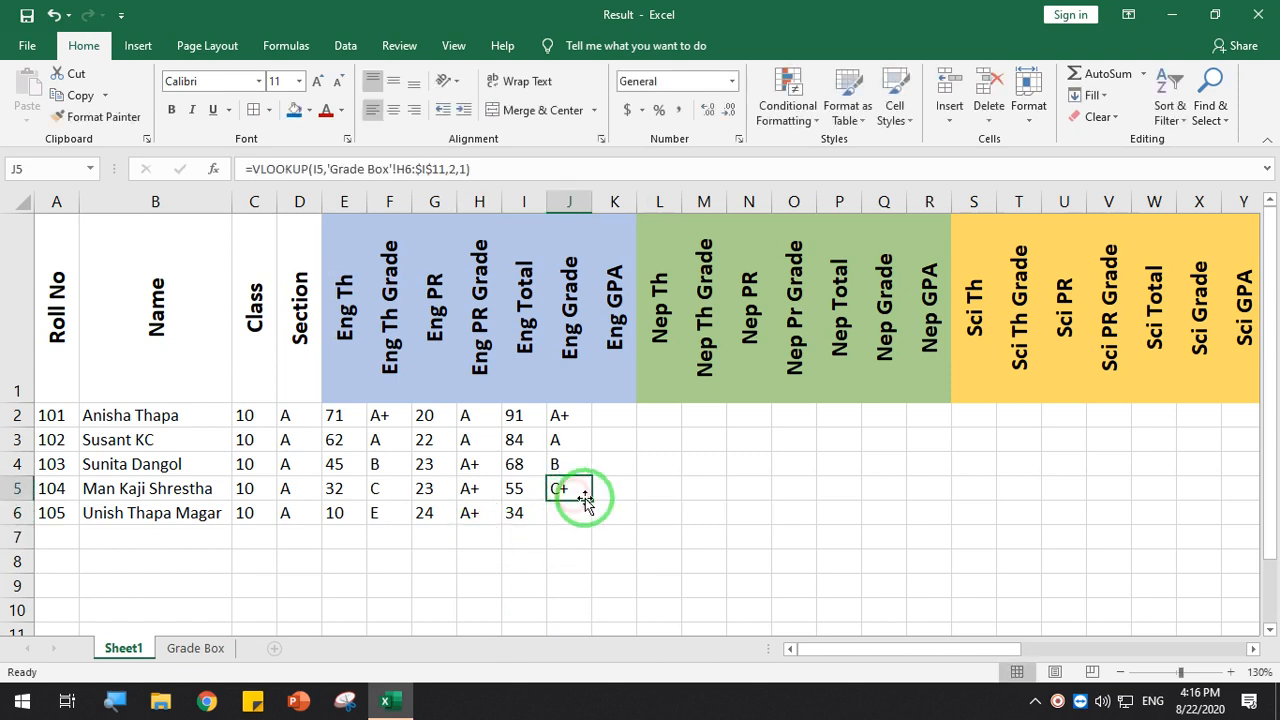
left_click_drag(591, 498, 585, 520)
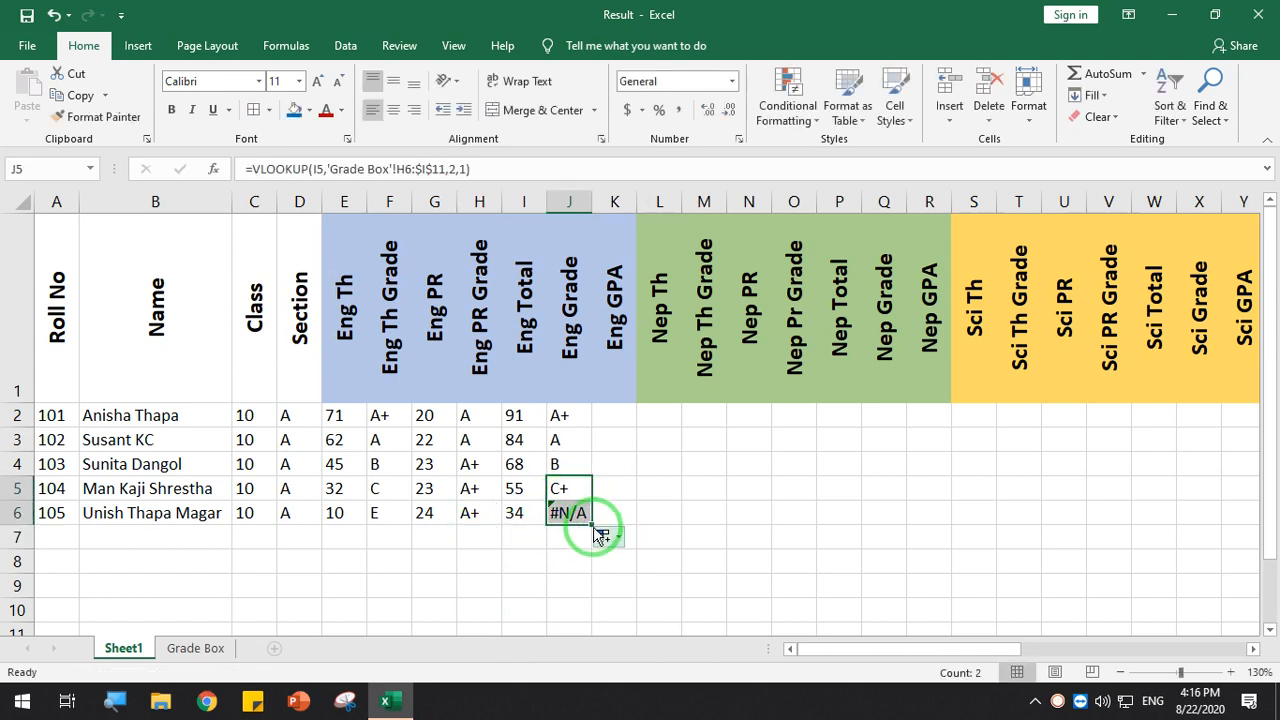
left_click(607, 539)
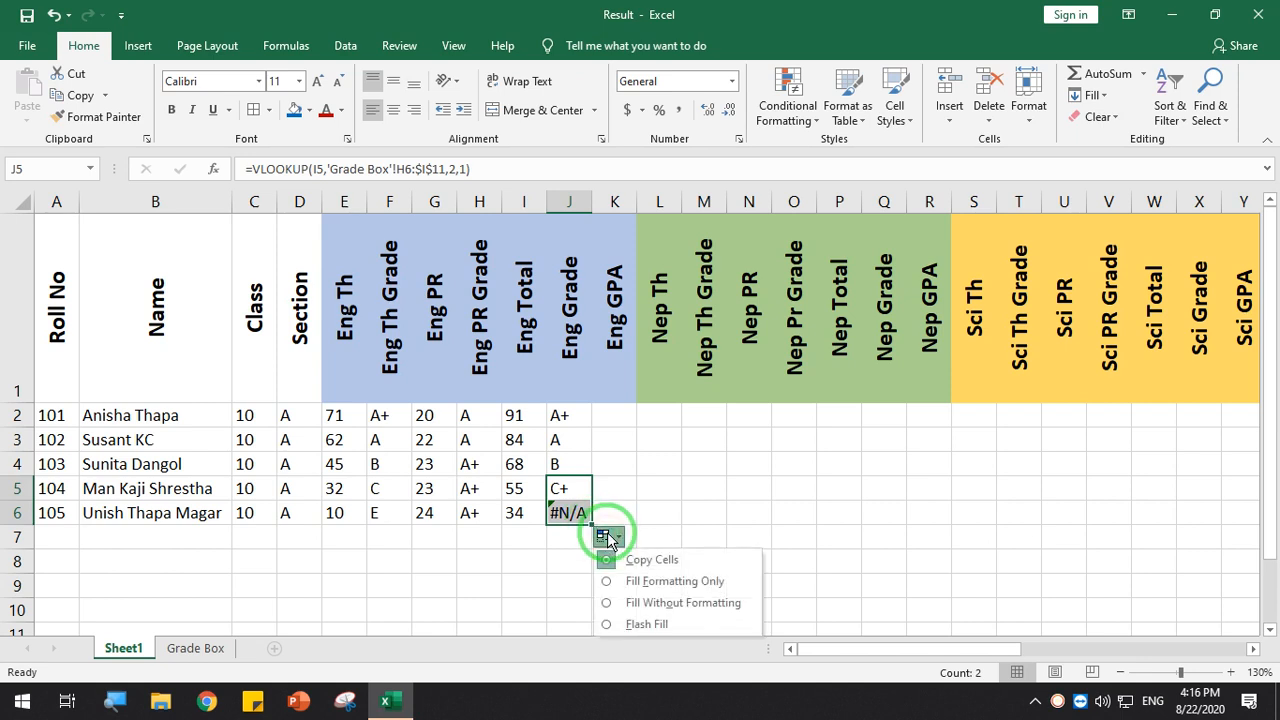
left_click(607, 584)
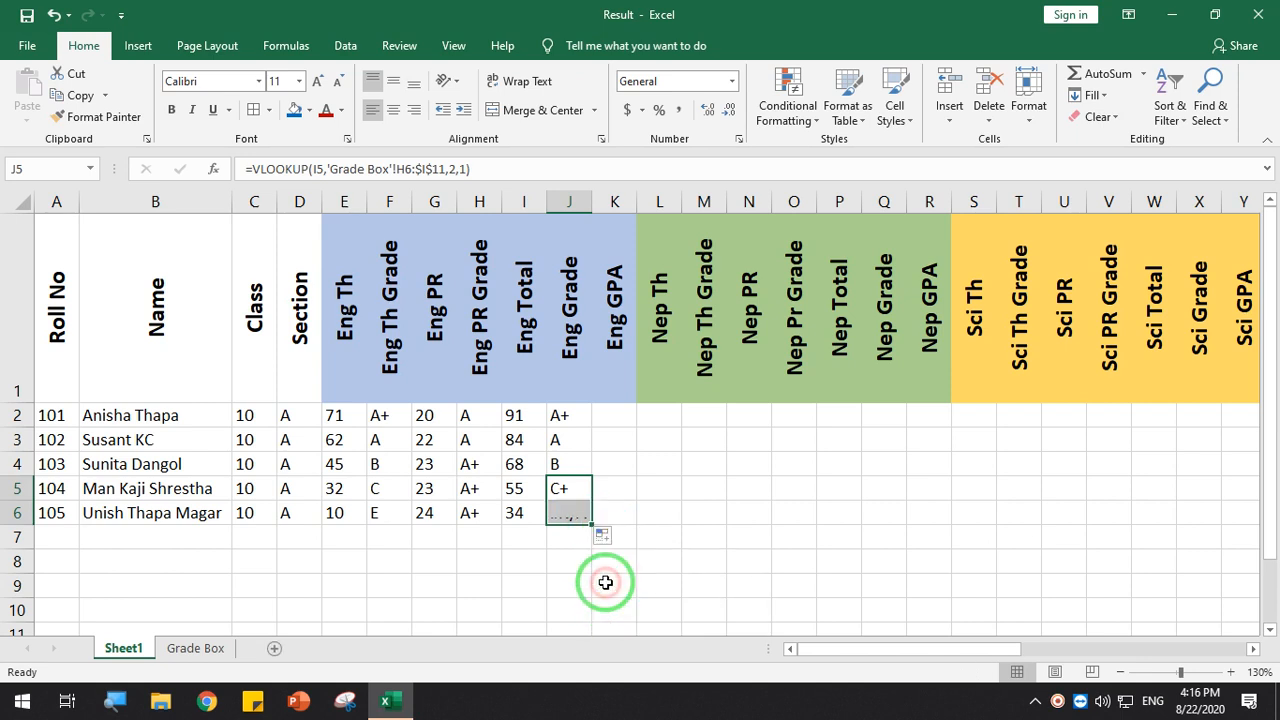
Fill J5's Eng Grade formula down to J6 again and try the Flash Fill option on it
left_click(585, 498)
left_click_drag(592, 500, 592, 522)
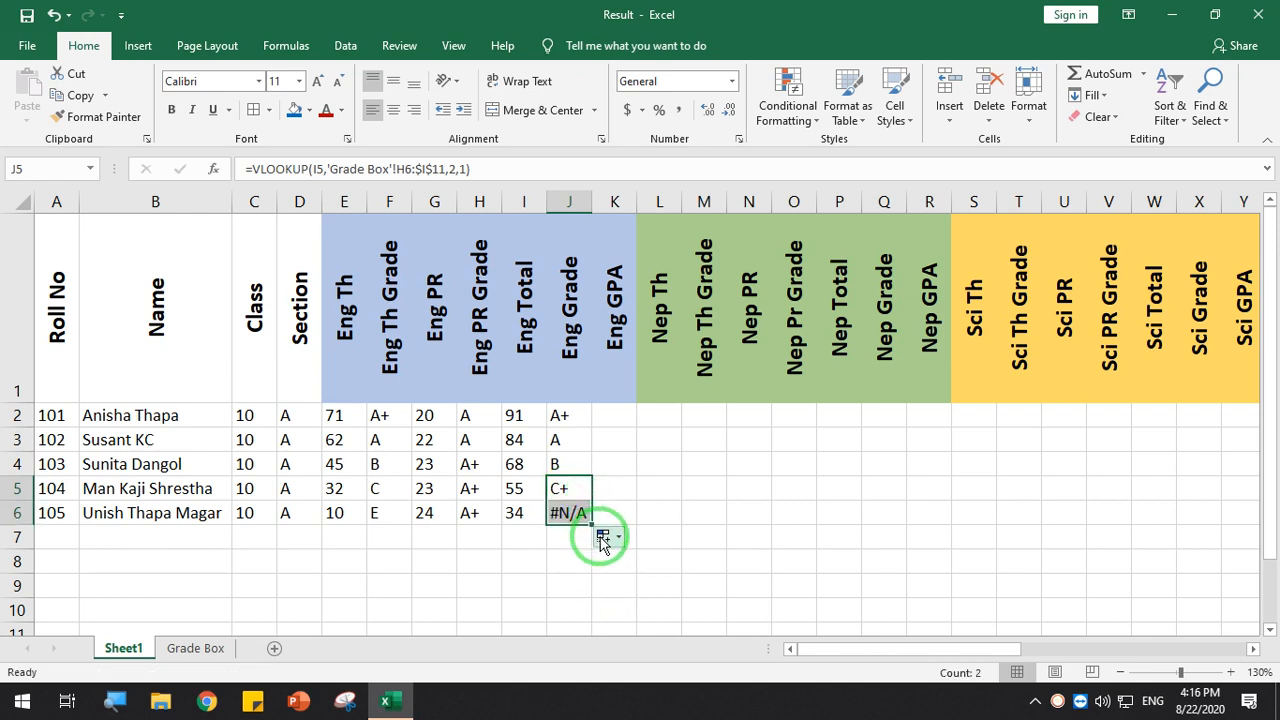
left_click(602, 540)
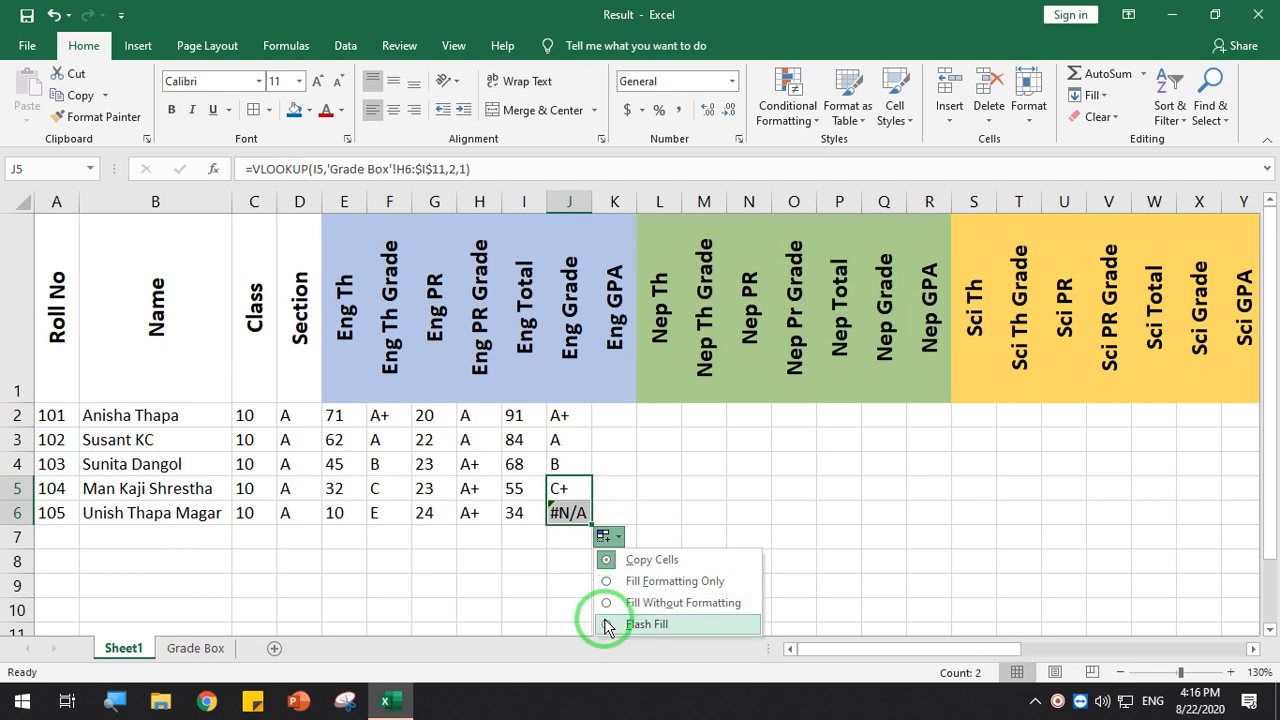
left_click(606, 625)
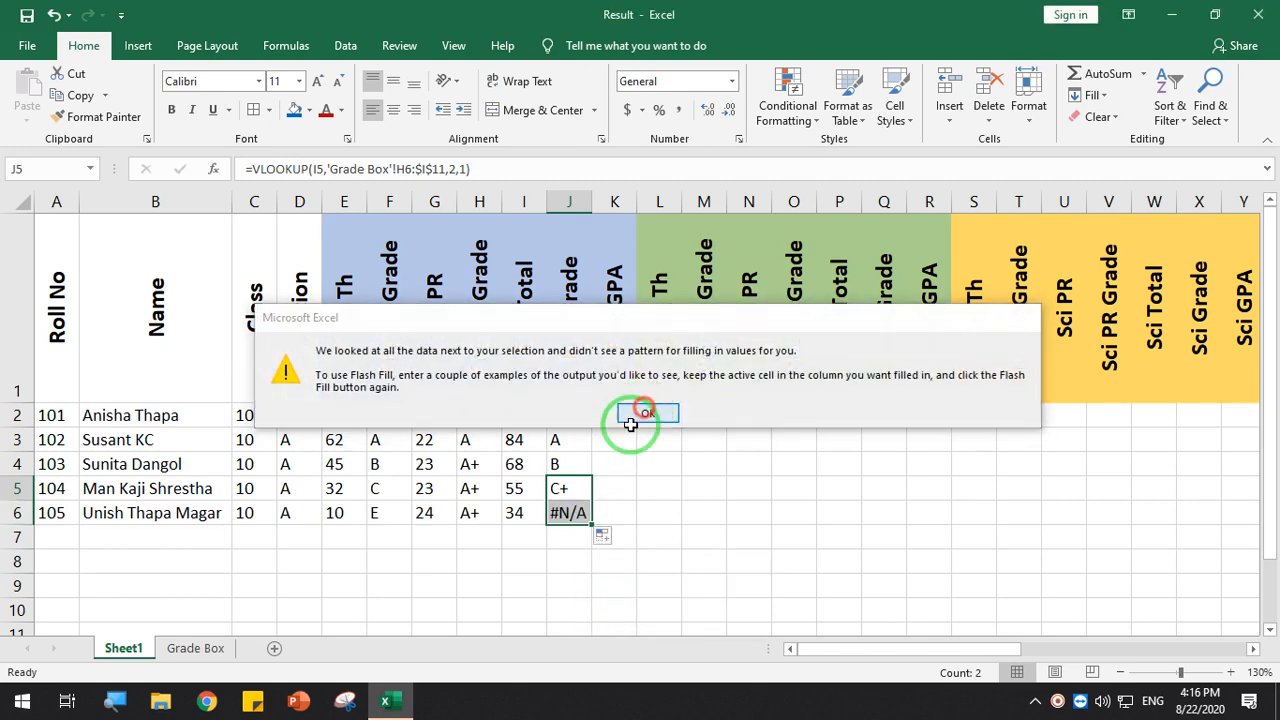
left_click(640, 414)
left_click(570, 514)
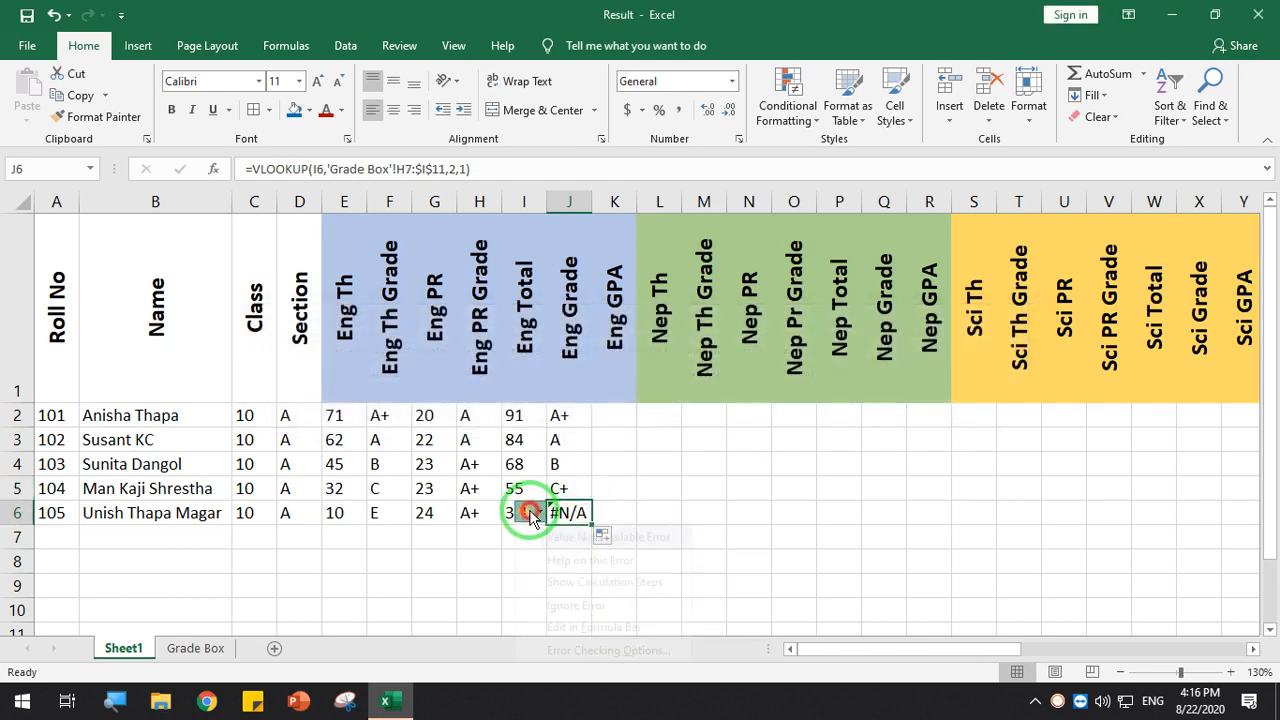
Replace the Eng Total formula in I6 with the value 35
left_click(532, 514)
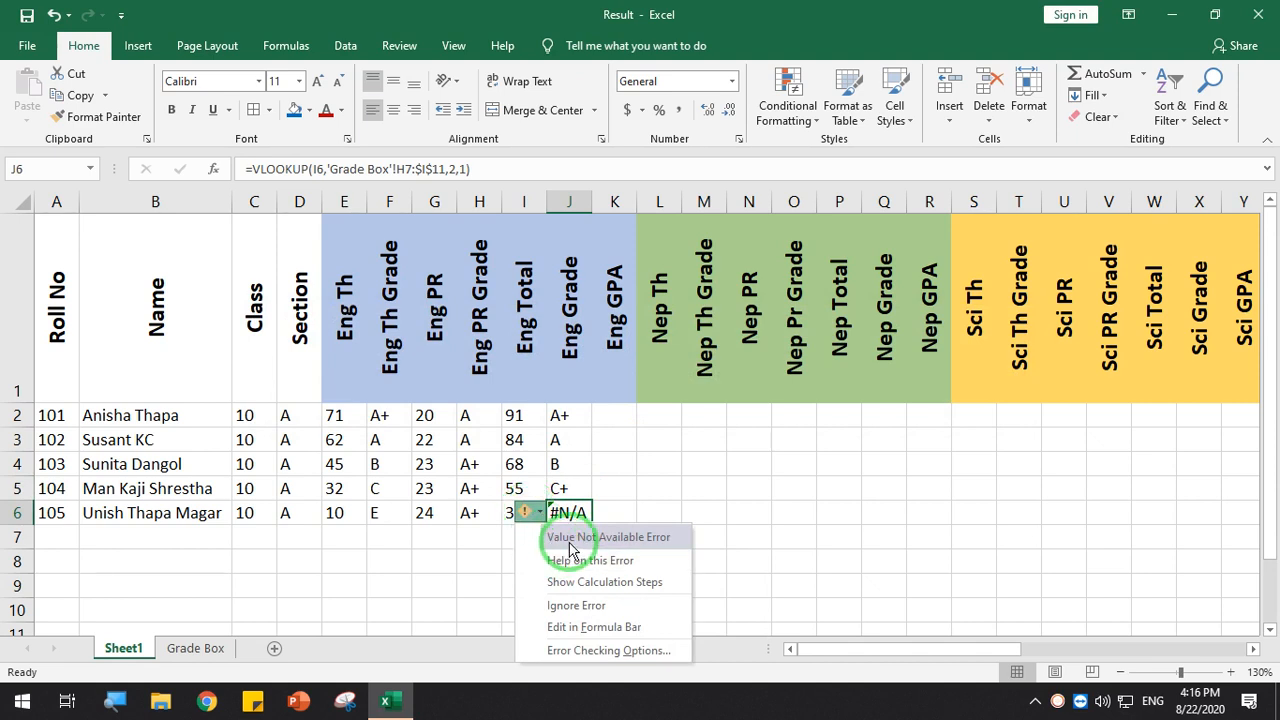
left_click(503, 540)
left_click(520, 508)
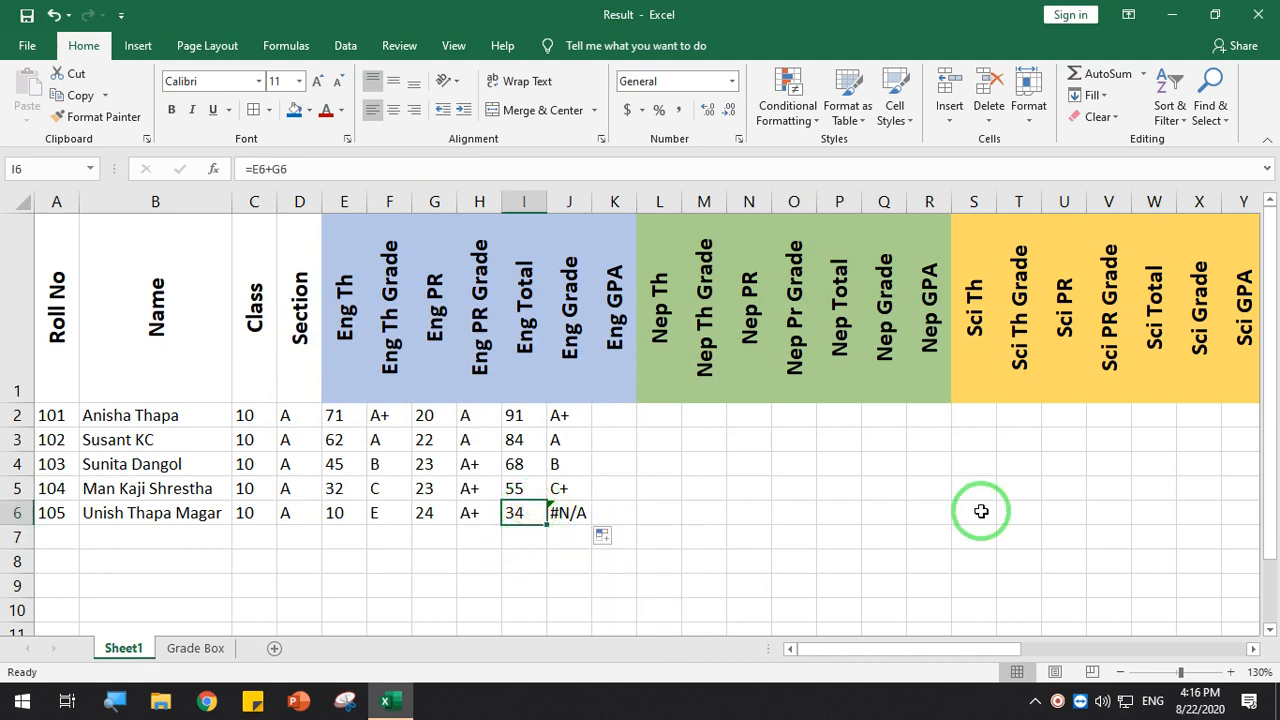
type("35")
key("Return")
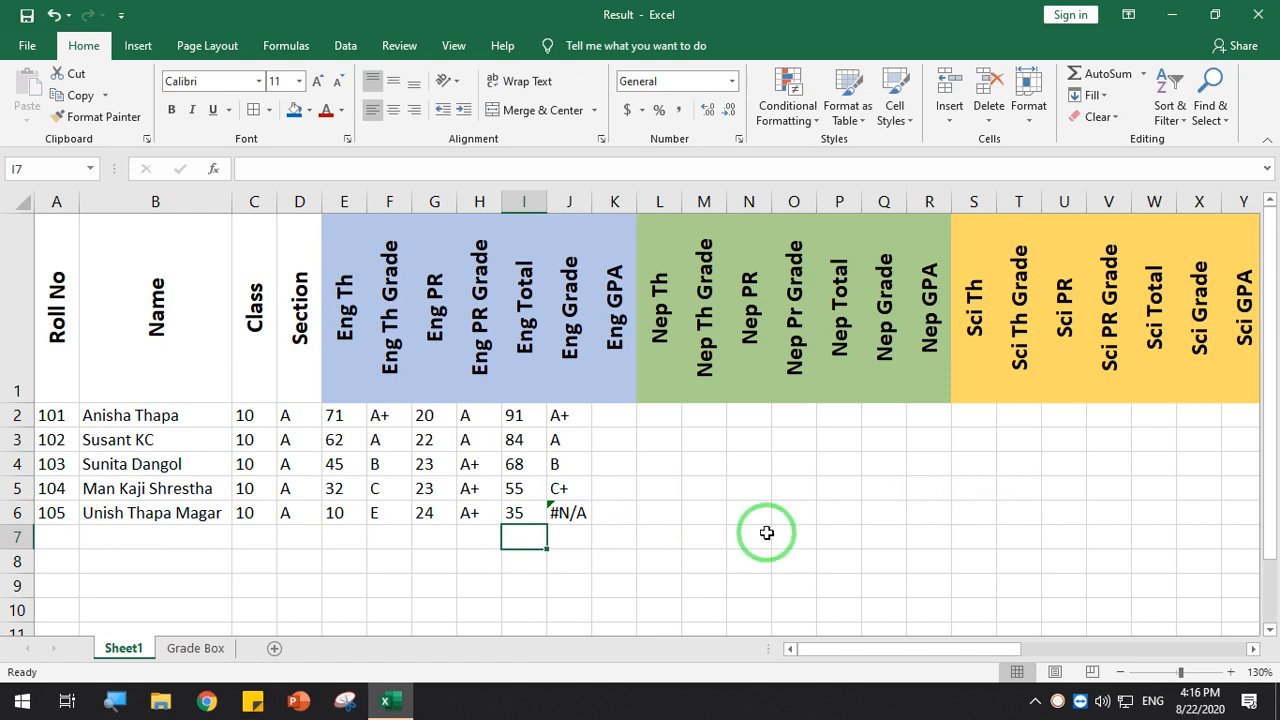
Clear the Eng Grade cell J6 and start a new VLOOKUP in it with I6 as the lookup value
left_click(595, 512)
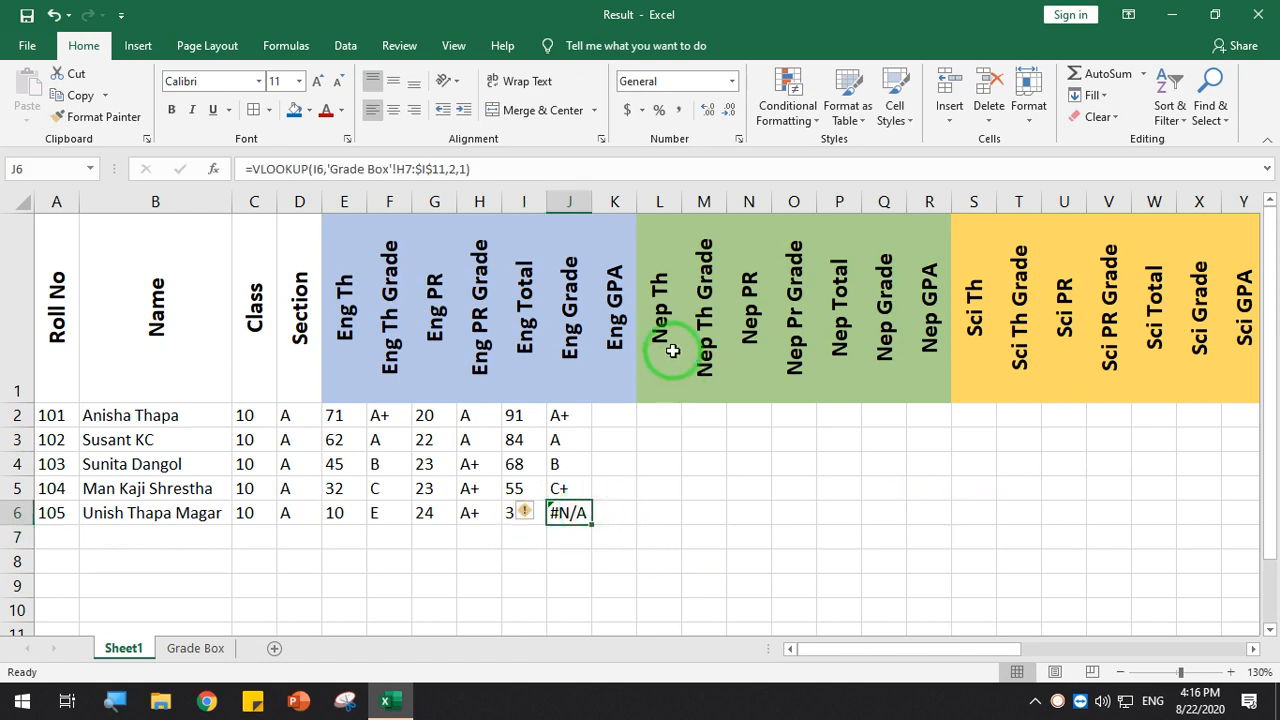
key("Delete")
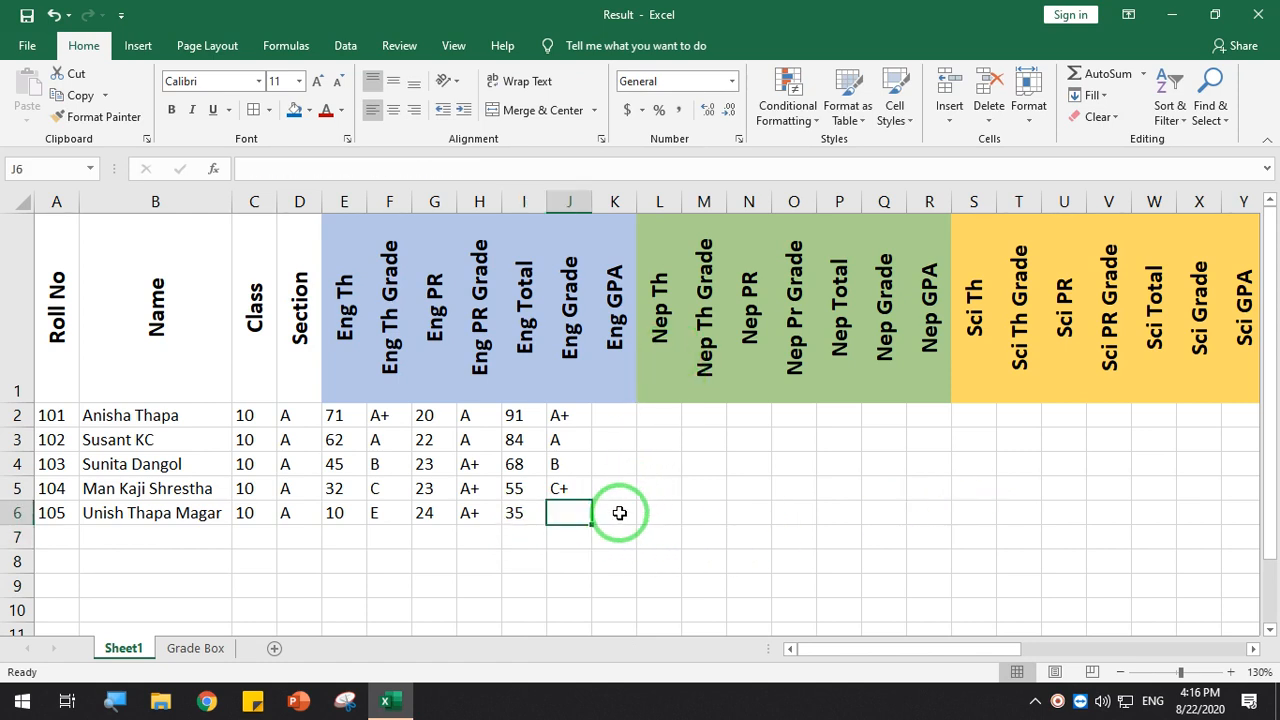
type("=V")
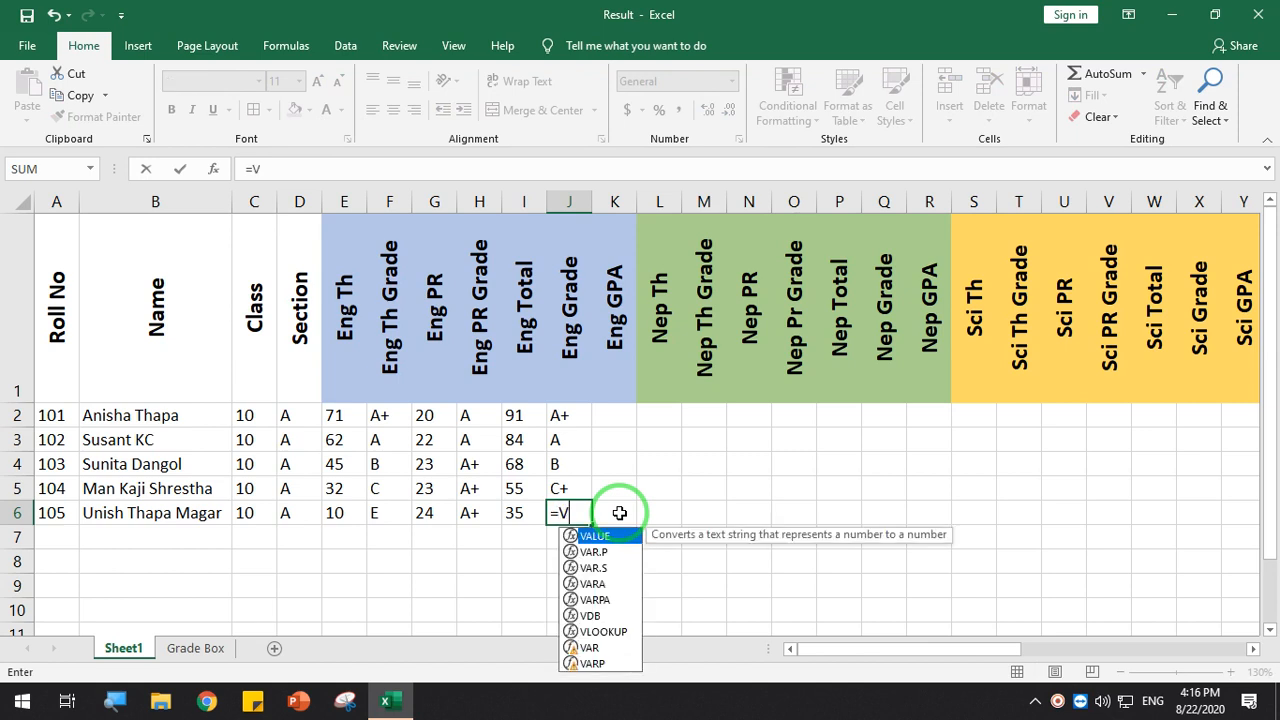
type("lookup(")
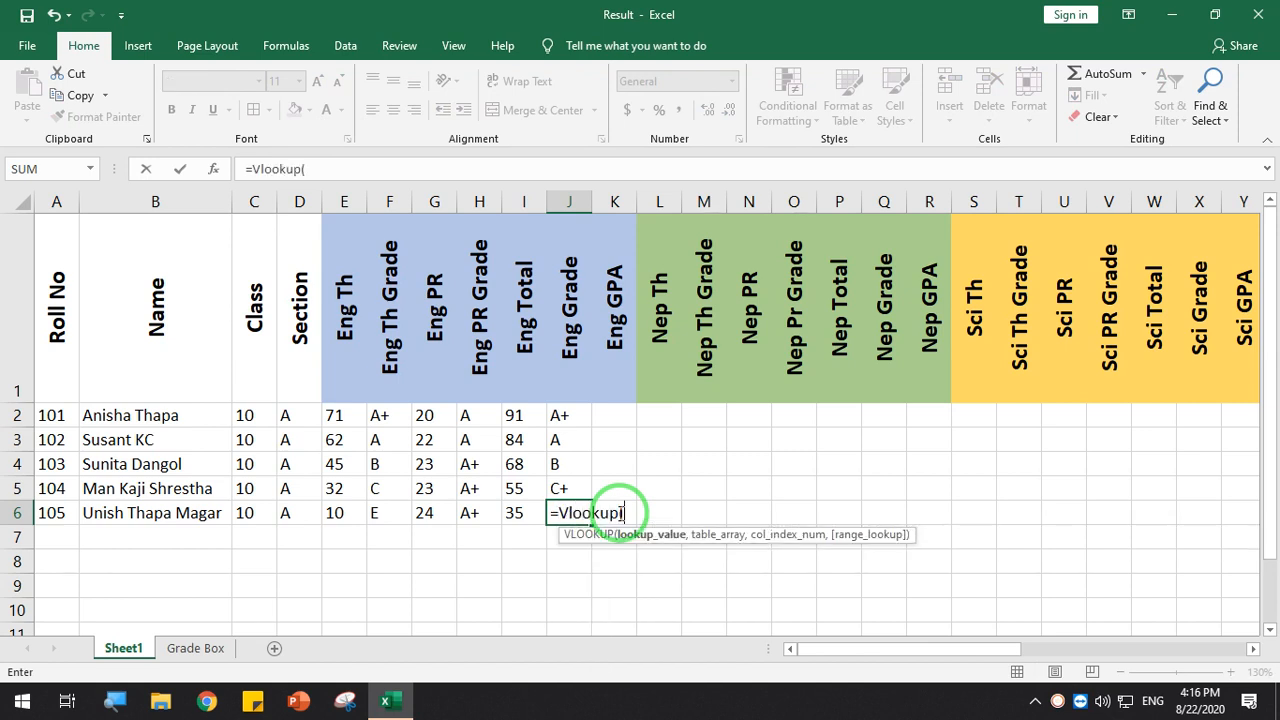
left_click(517, 513)
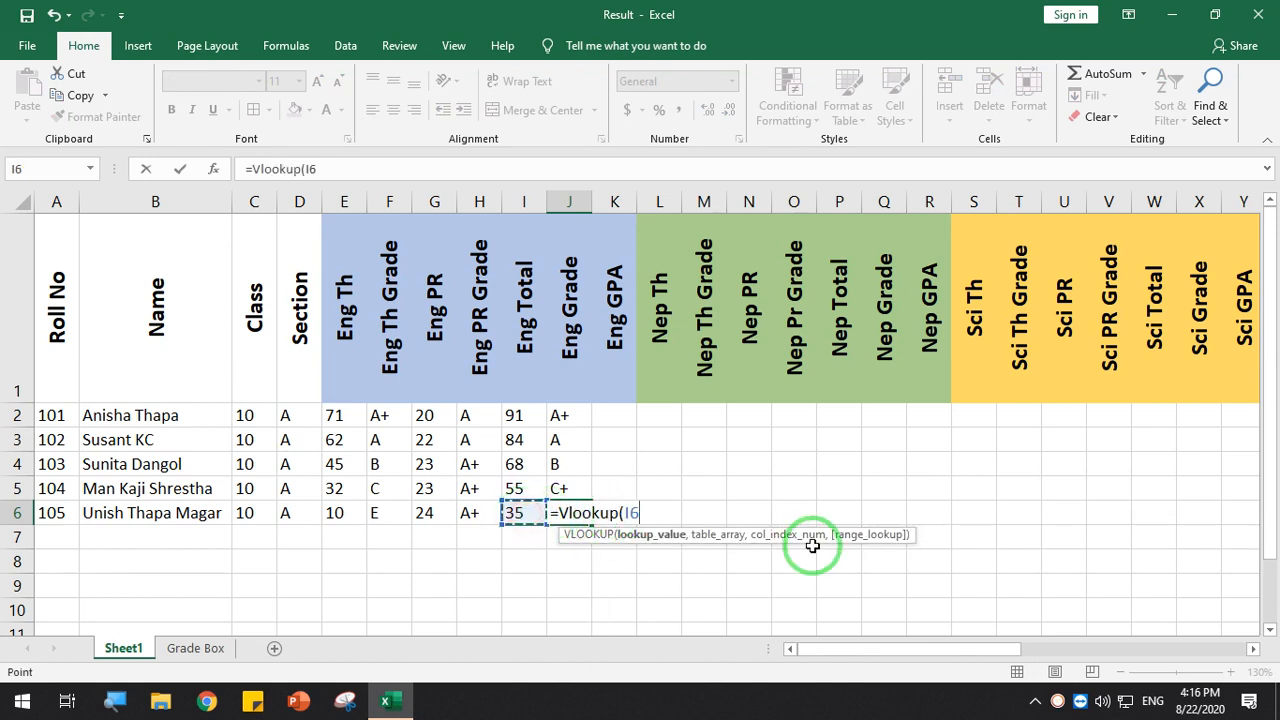
type(",")
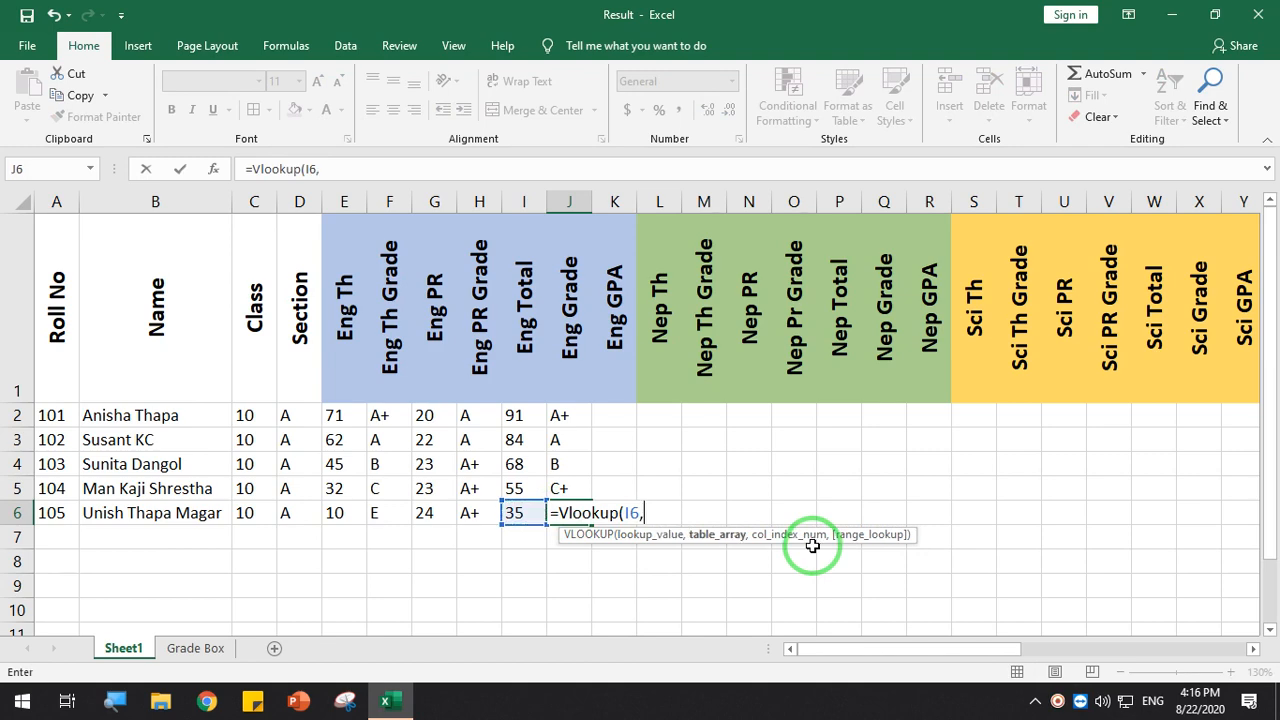
Complete J6's VLOOKUP with the Grade Box range H3:$I$11, column index 2 and range lookup 1
left_click(195, 648)
left_click_drag(790, 295, 846, 540)
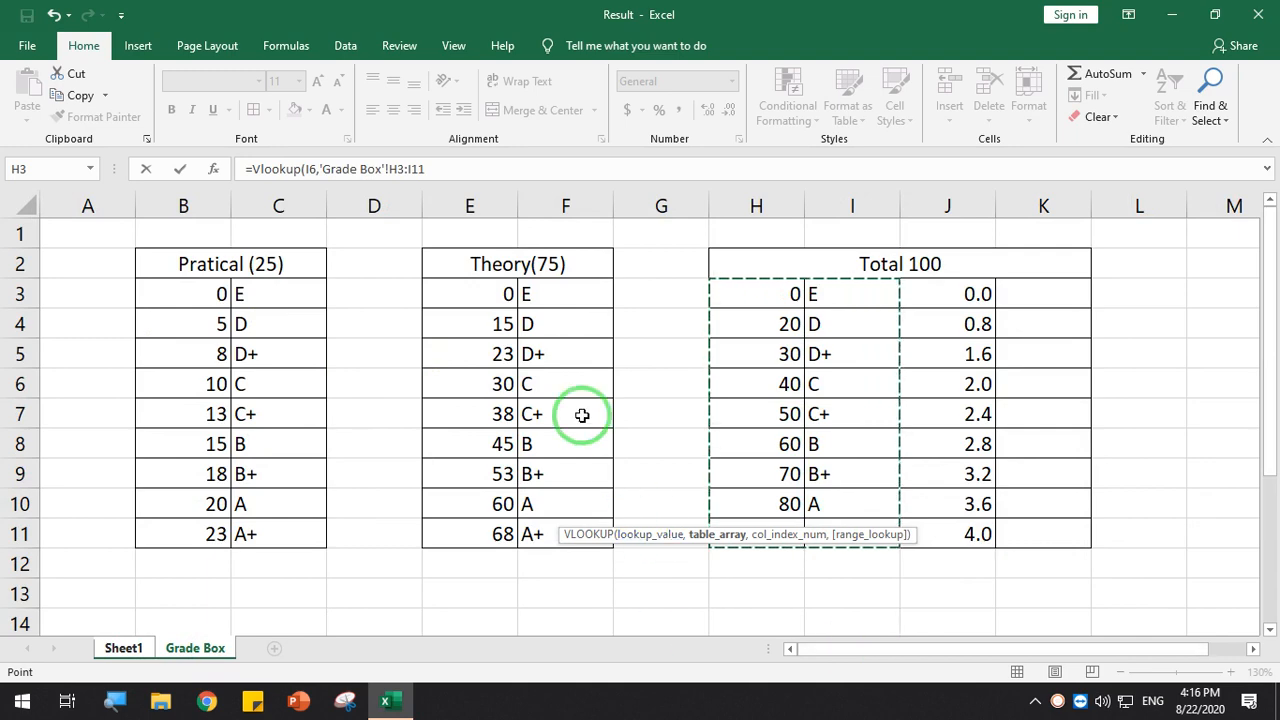
left_click(443, 172)
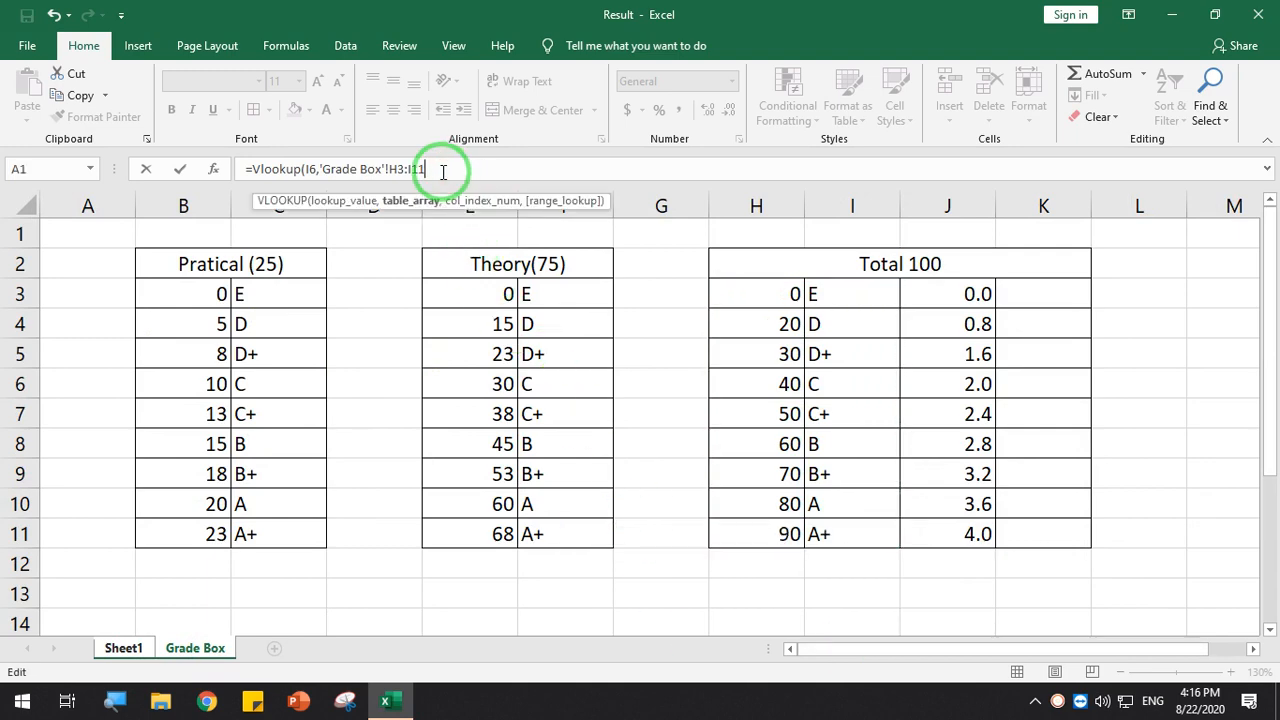
key("F4")
type(",")
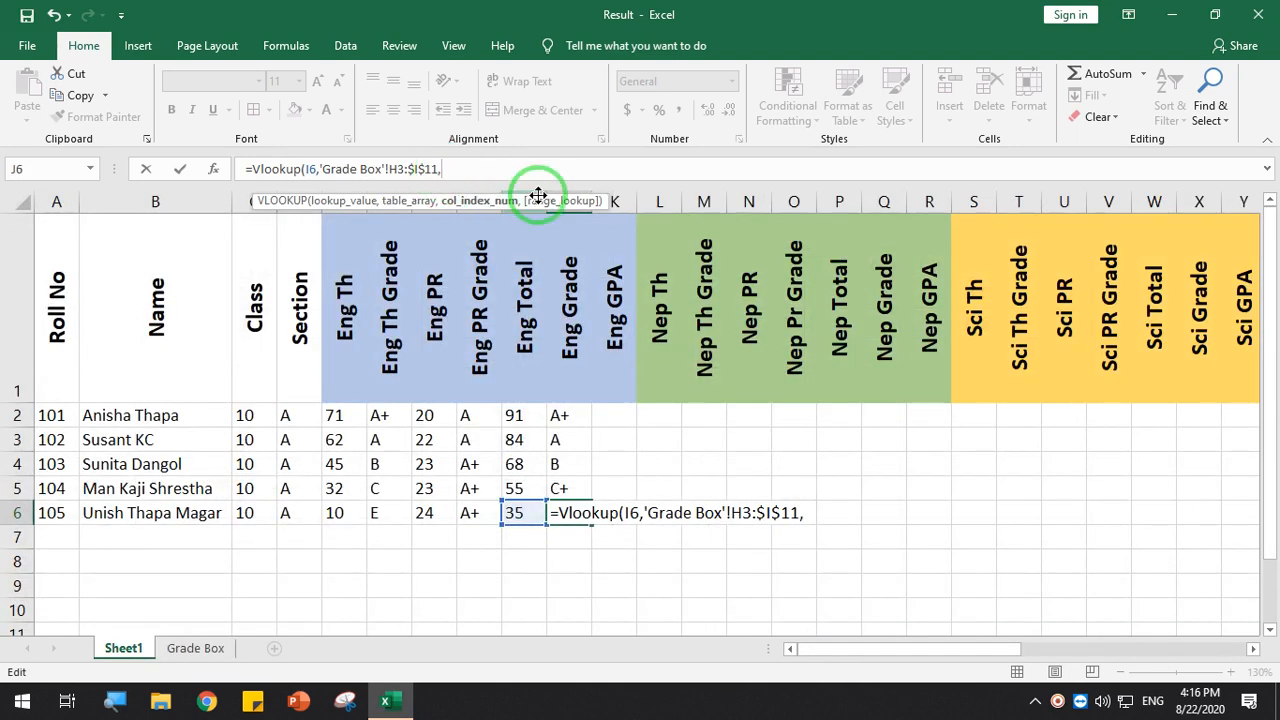
type("2,1)")
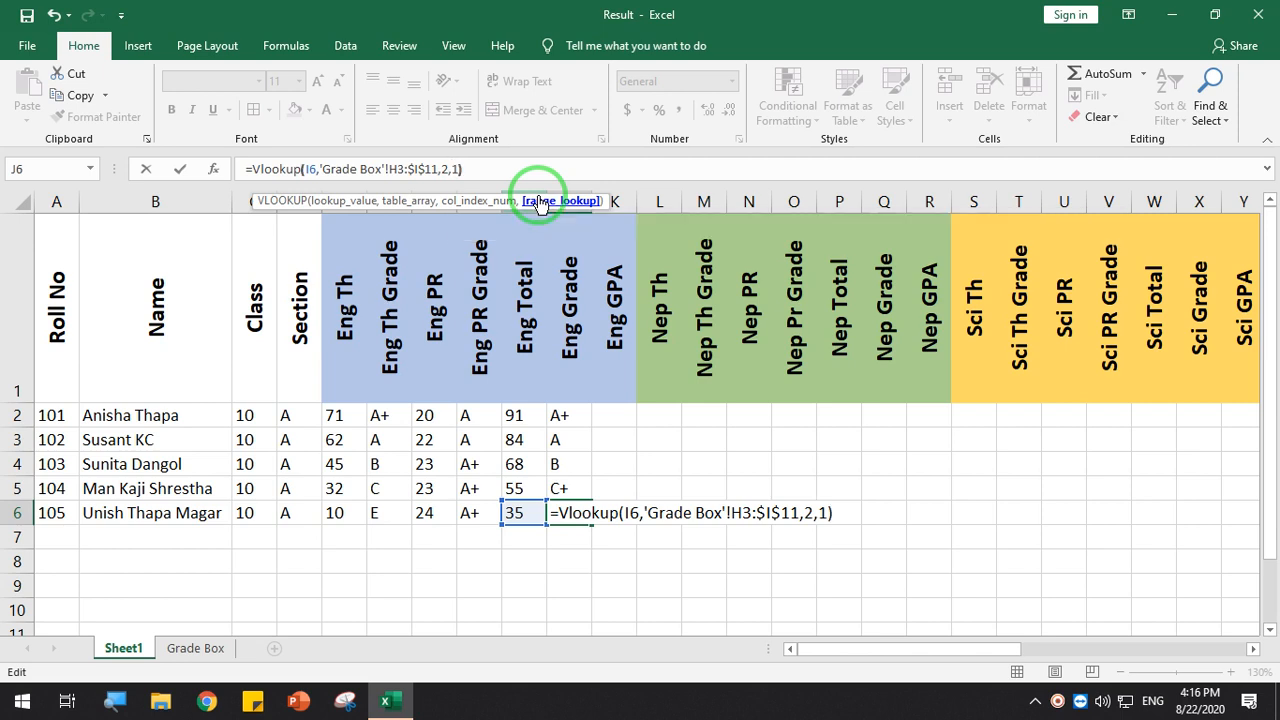
key("Return")
left_click(583, 510)
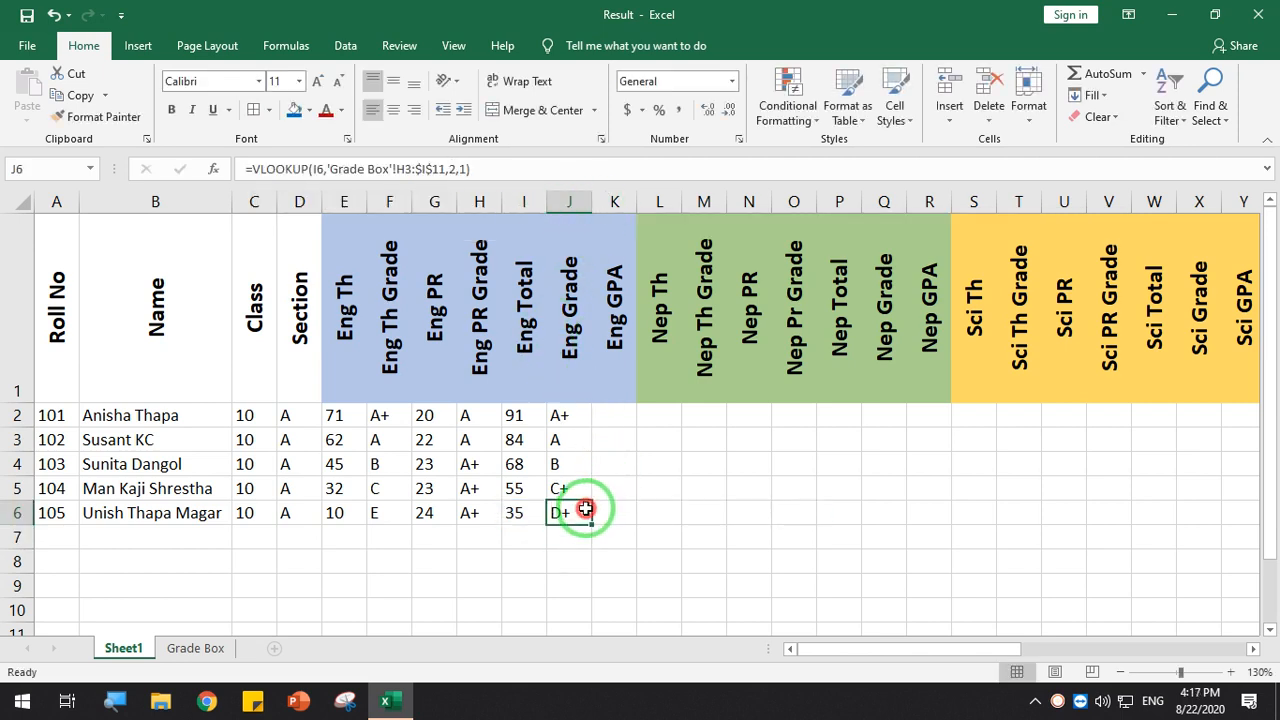
left_click_drag(571, 412, 583, 512)
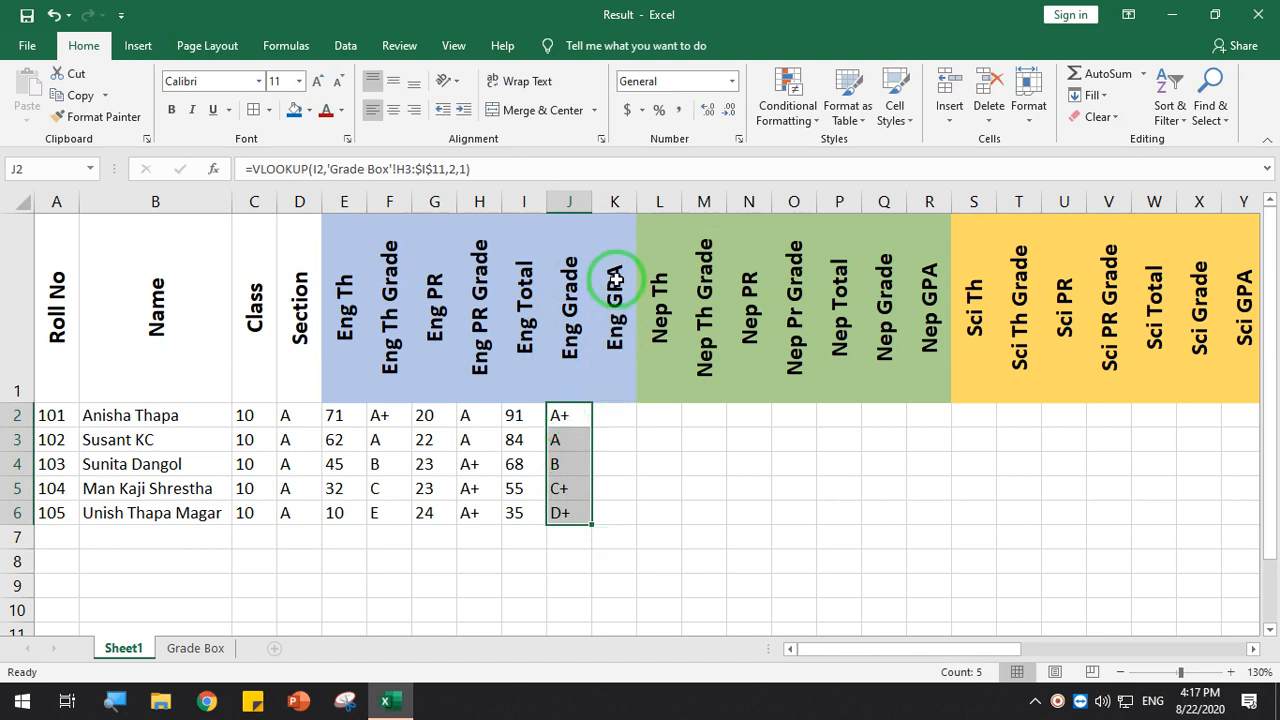
Start a VLOOKUP in the Eng GPA cell K2 with I2 as the lookup value
left_click(622, 418)
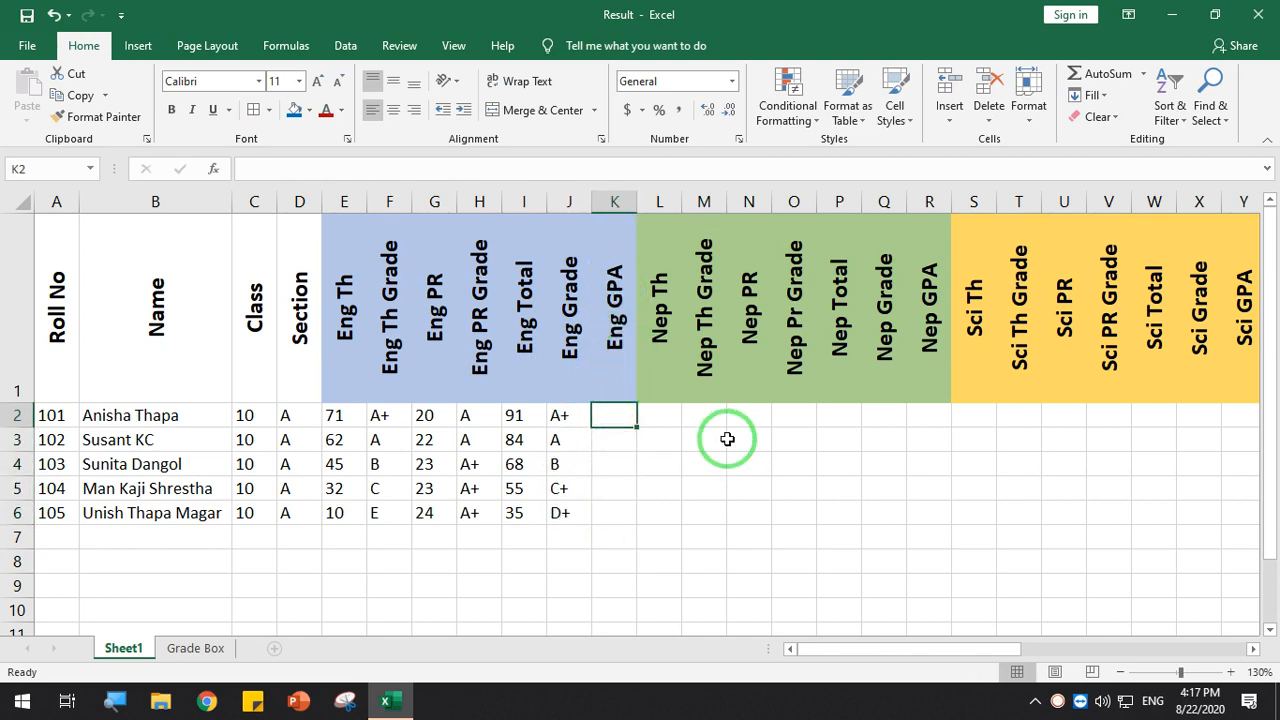
type("=Vl")
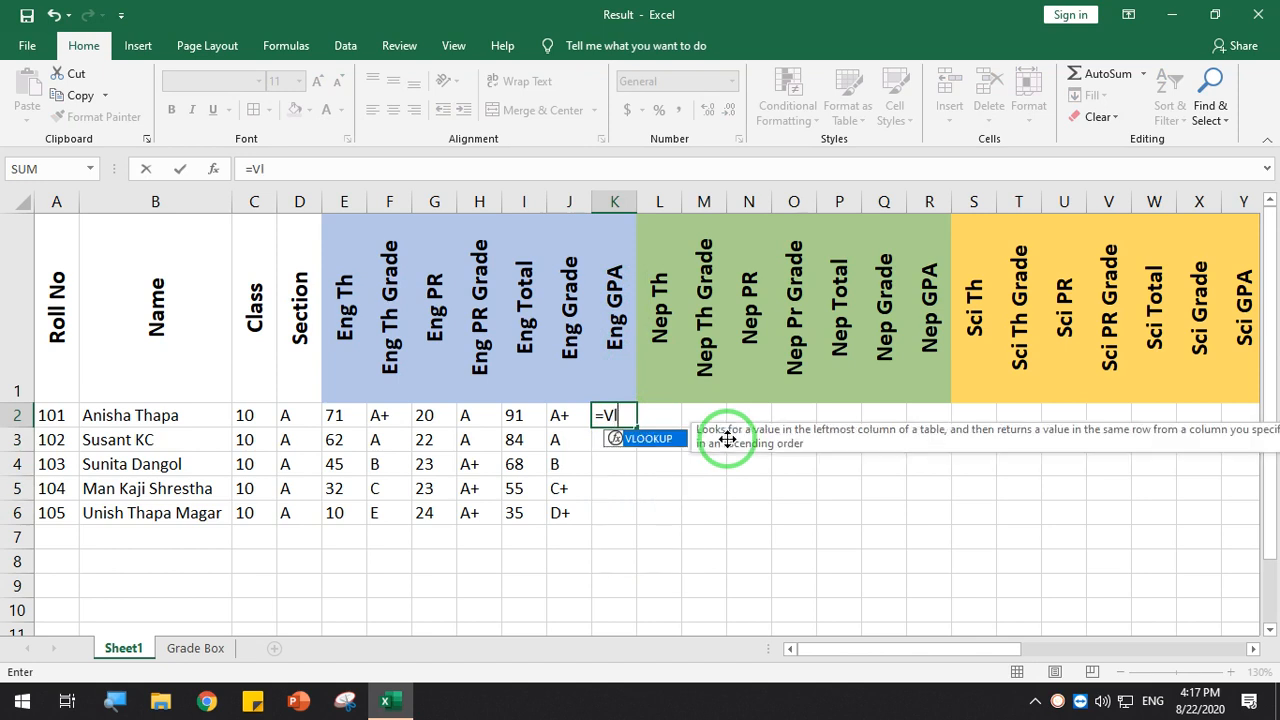
type("ookup(")
left_click(525, 416)
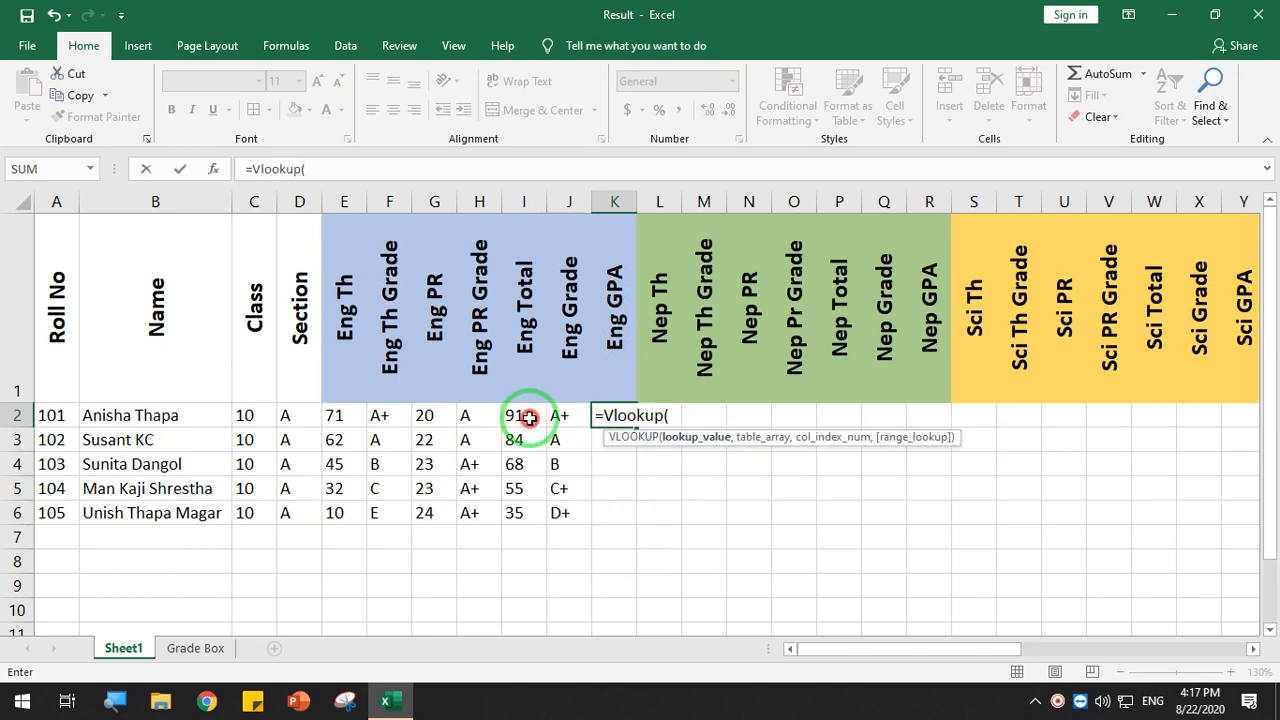
type(",")
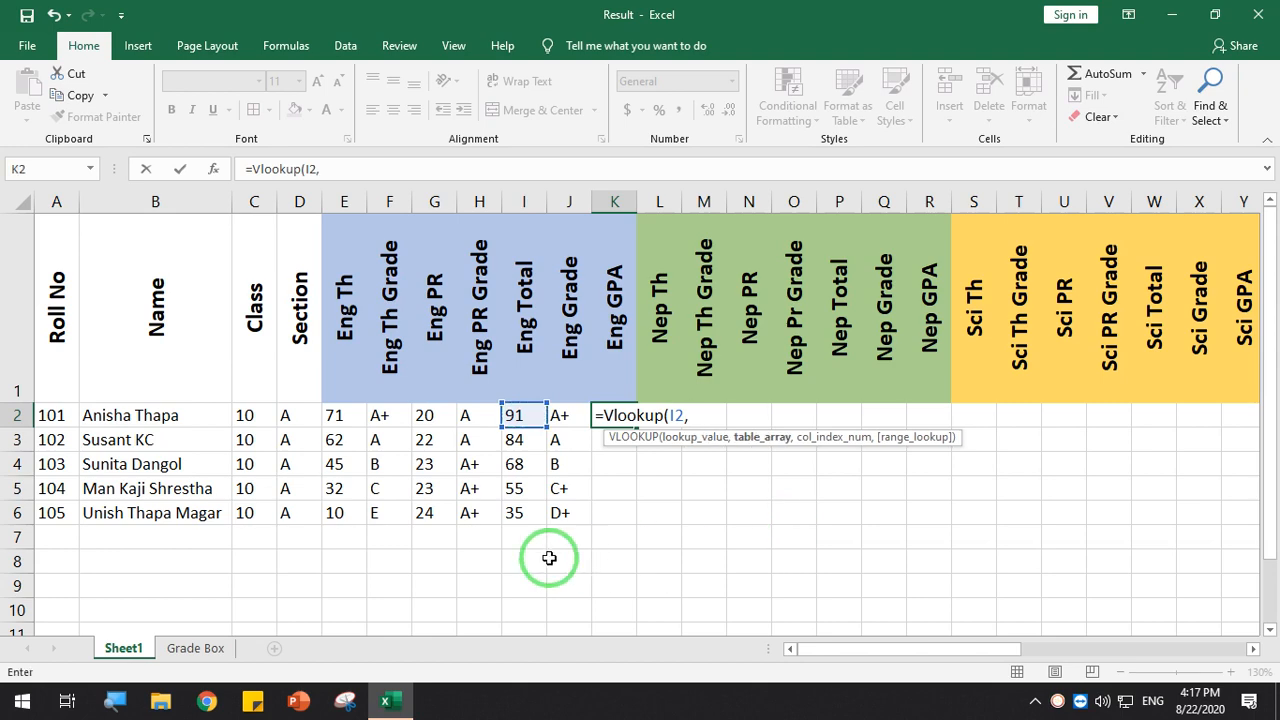
Complete K2's VLOOKUP with the Grade Box range H3:$J$11, column index 3 and range lookup 1
left_click(193, 648)
left_click_drag(757, 297, 943, 526)
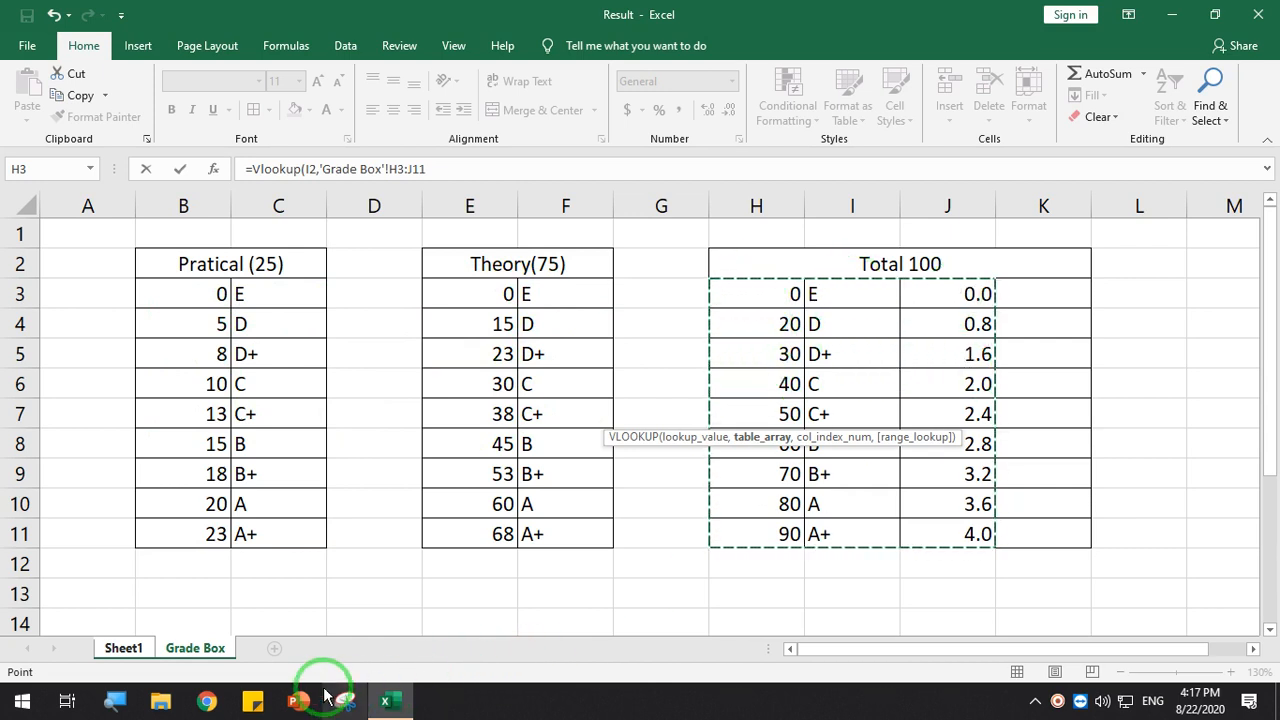
left_click(449, 171)
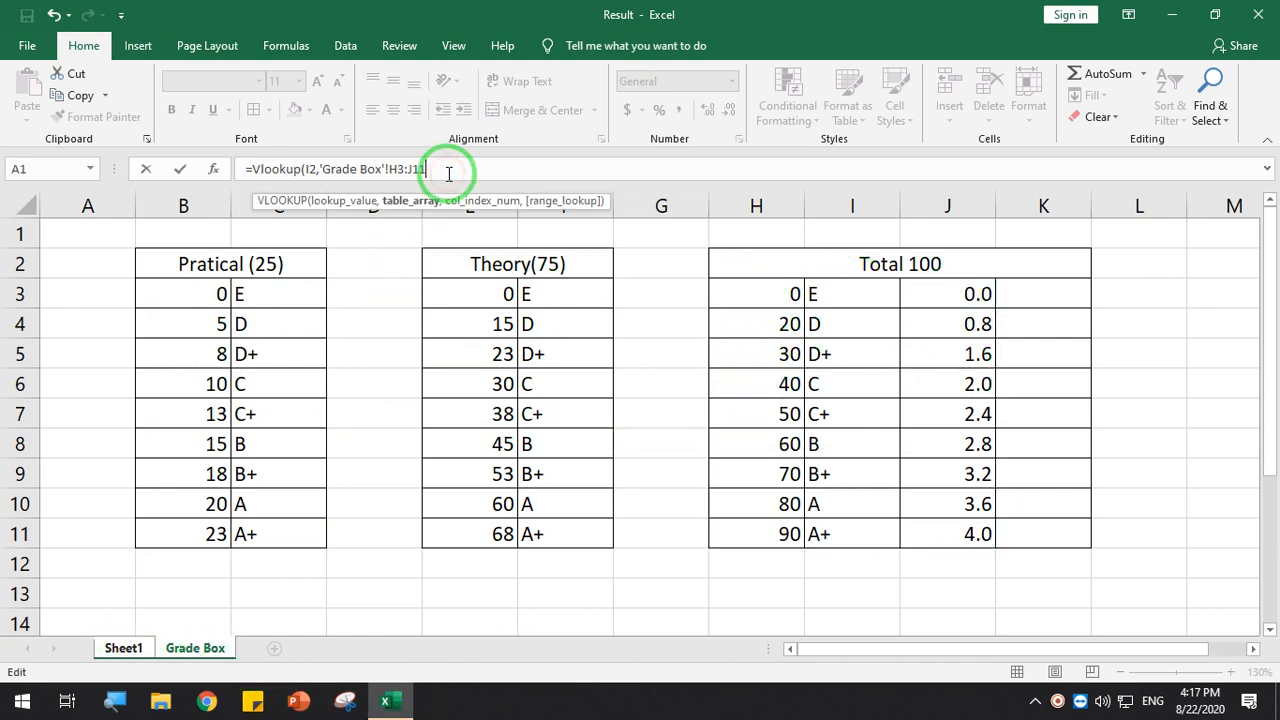
key("F4")
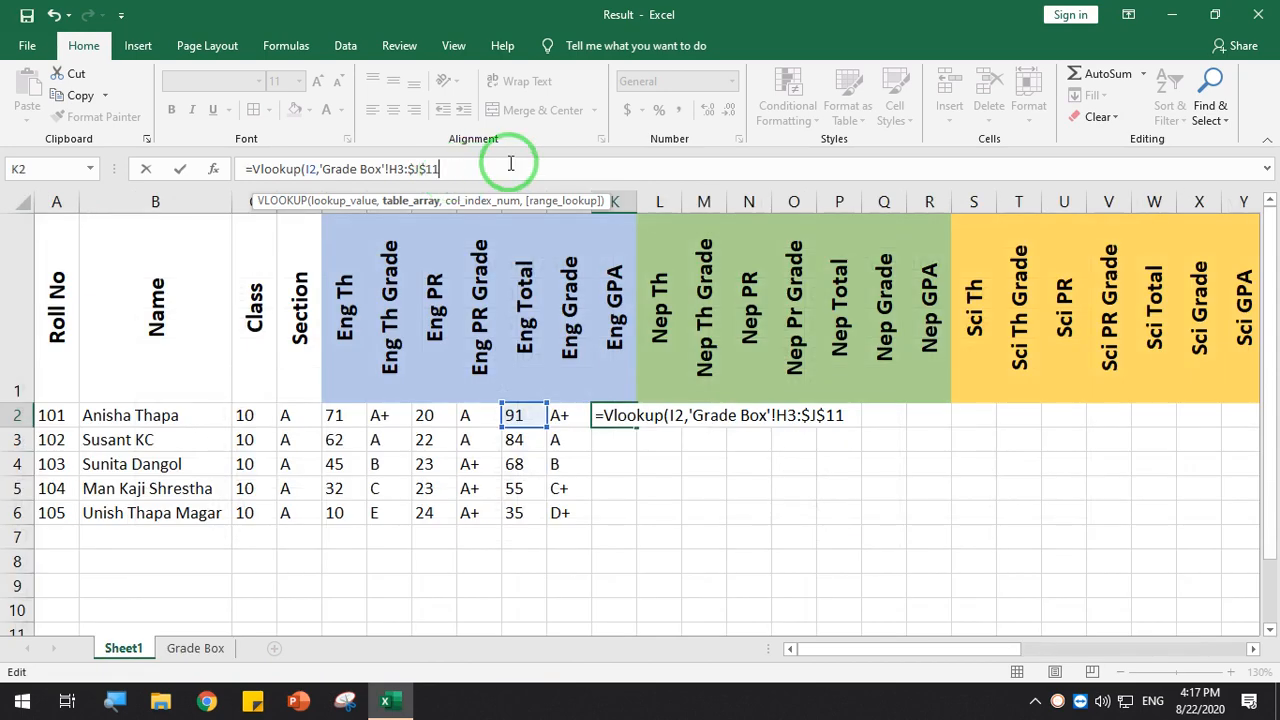
type(",")
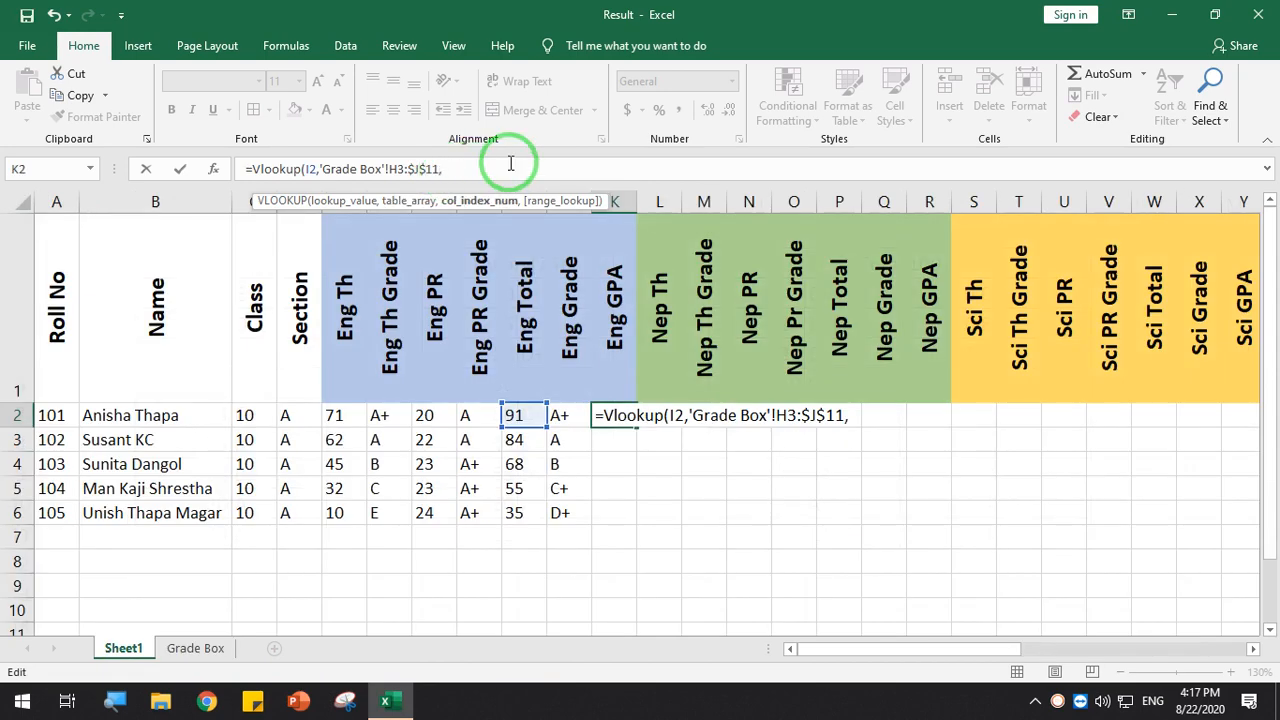
type("3,1")
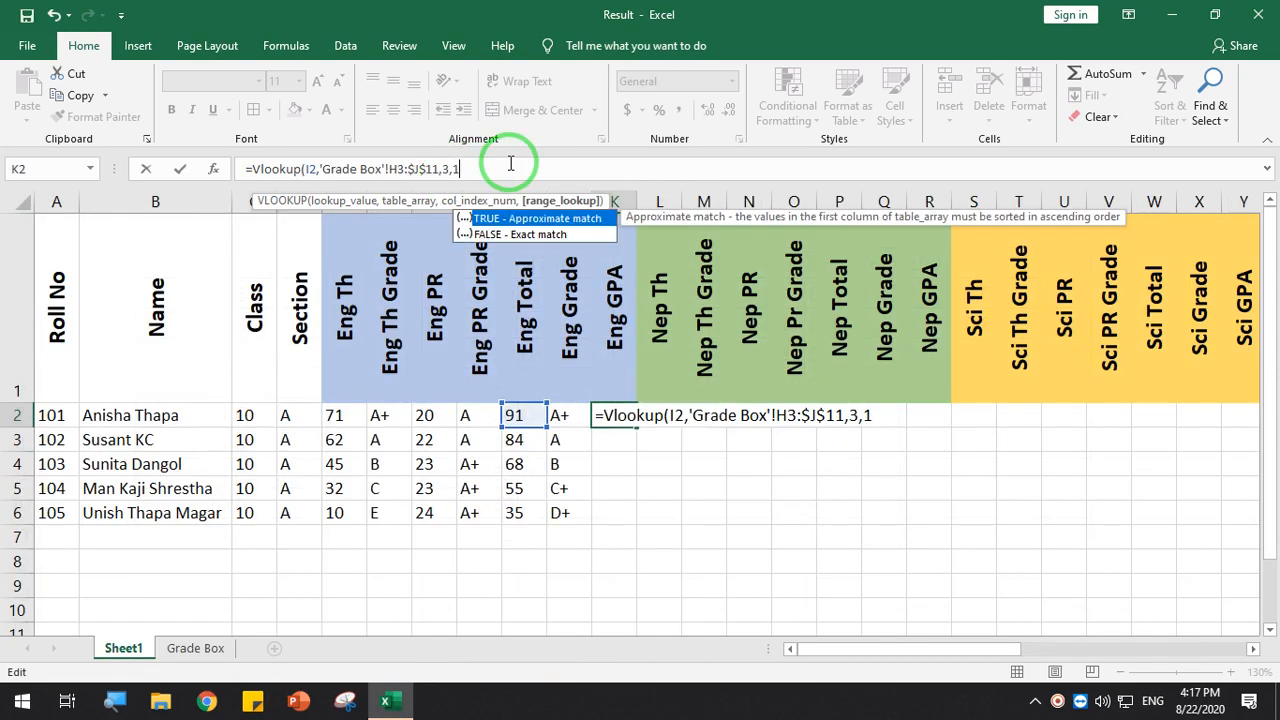
type(")")
key("Return")
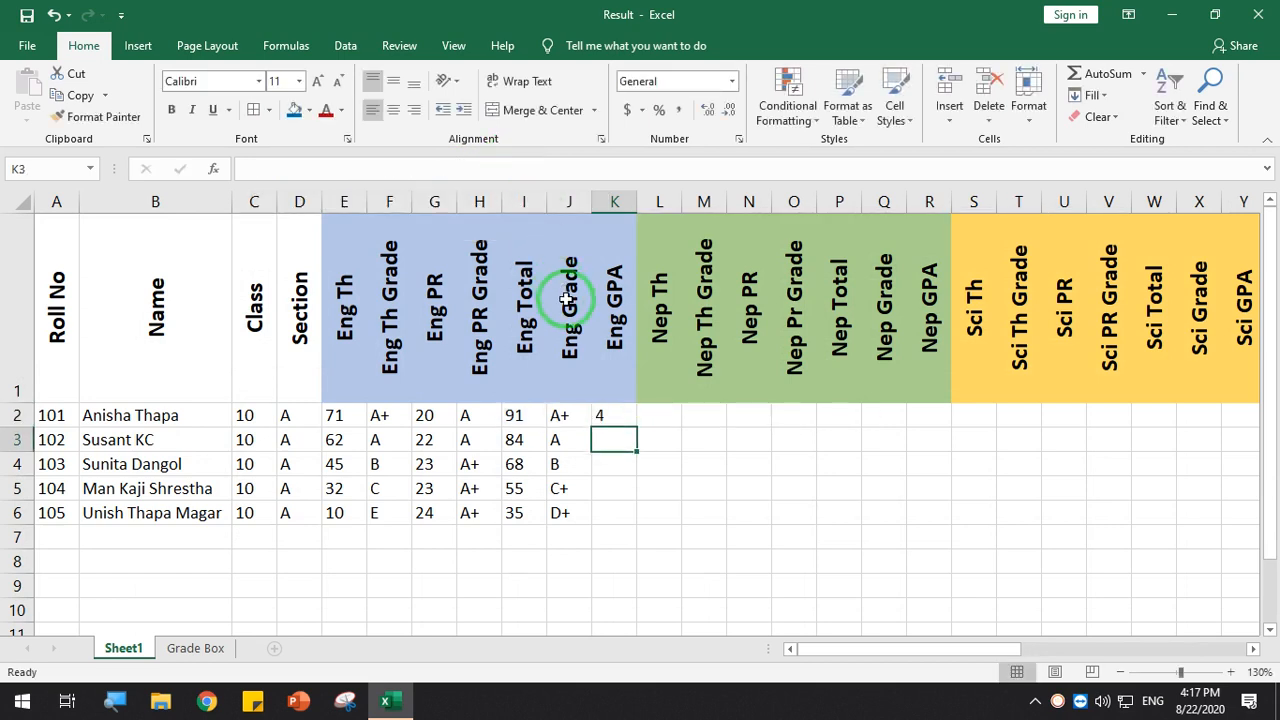
Fill K2's Eng GPA formula down through K6
left_click(616, 424)
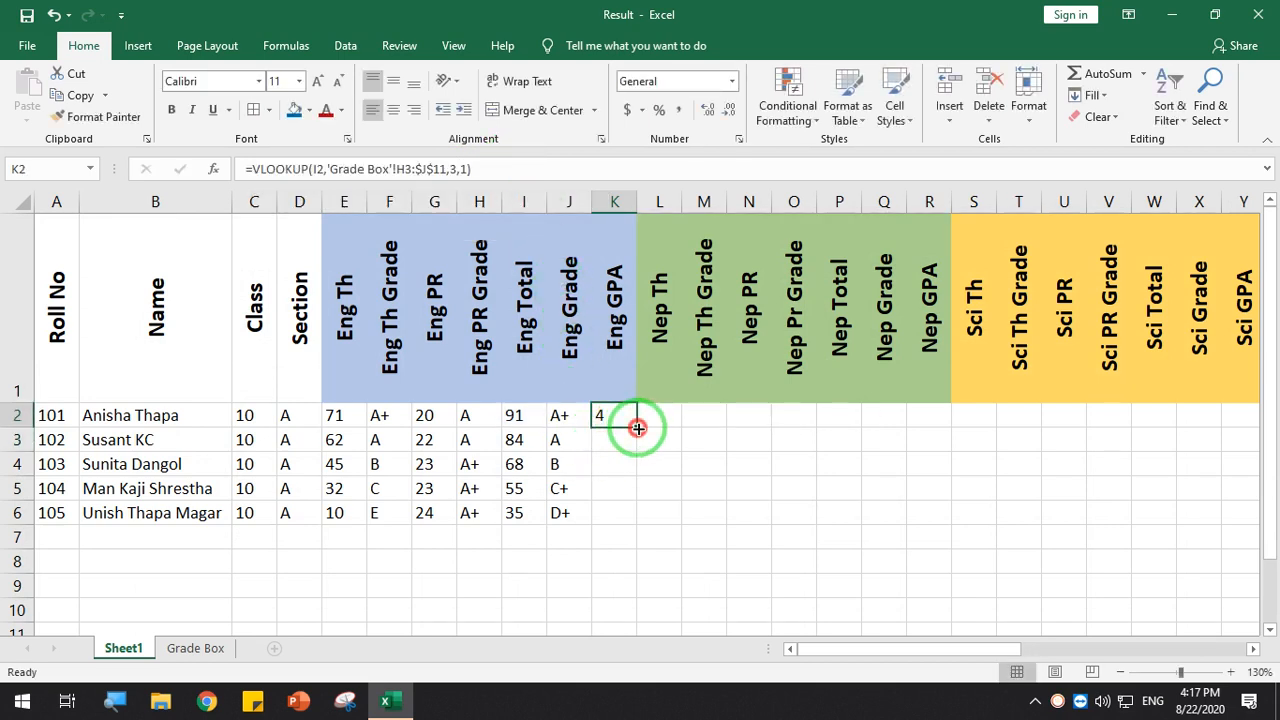
double_click(637, 424)
left_click(615, 513)
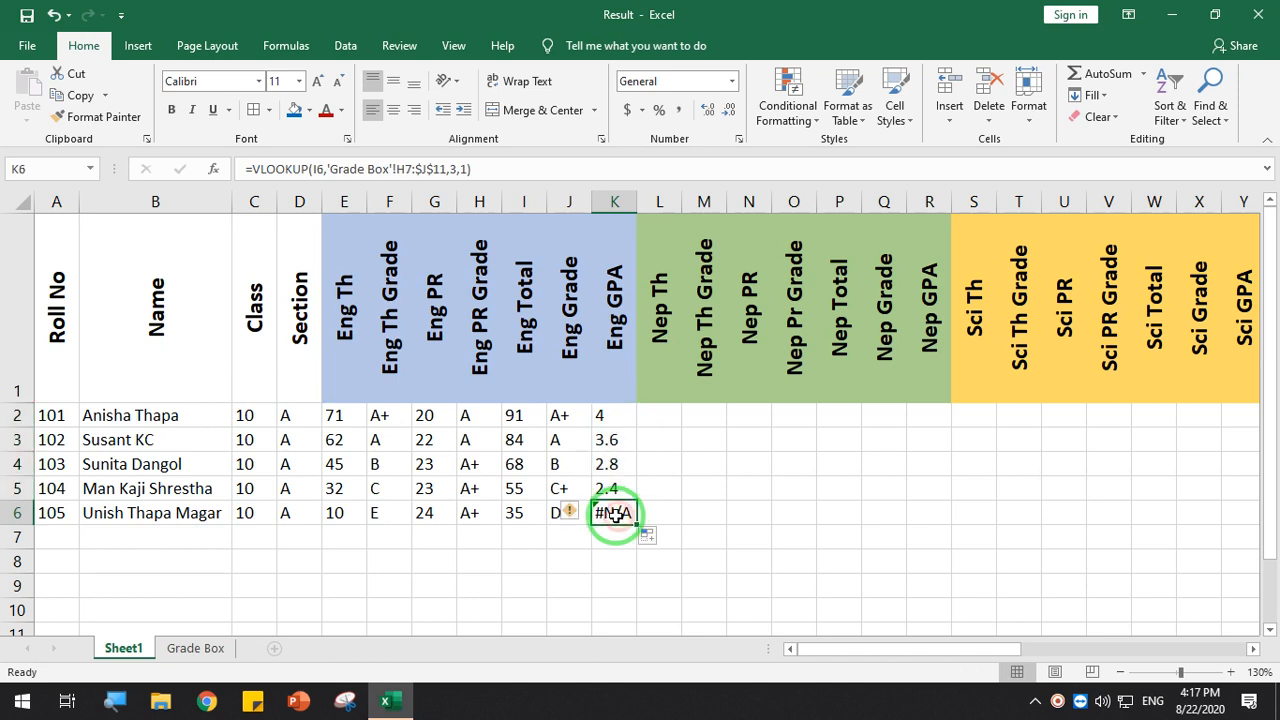
Replace the formula in K6 with an exact copy of K2's VLOOKUP formula text
left_click(610, 421)
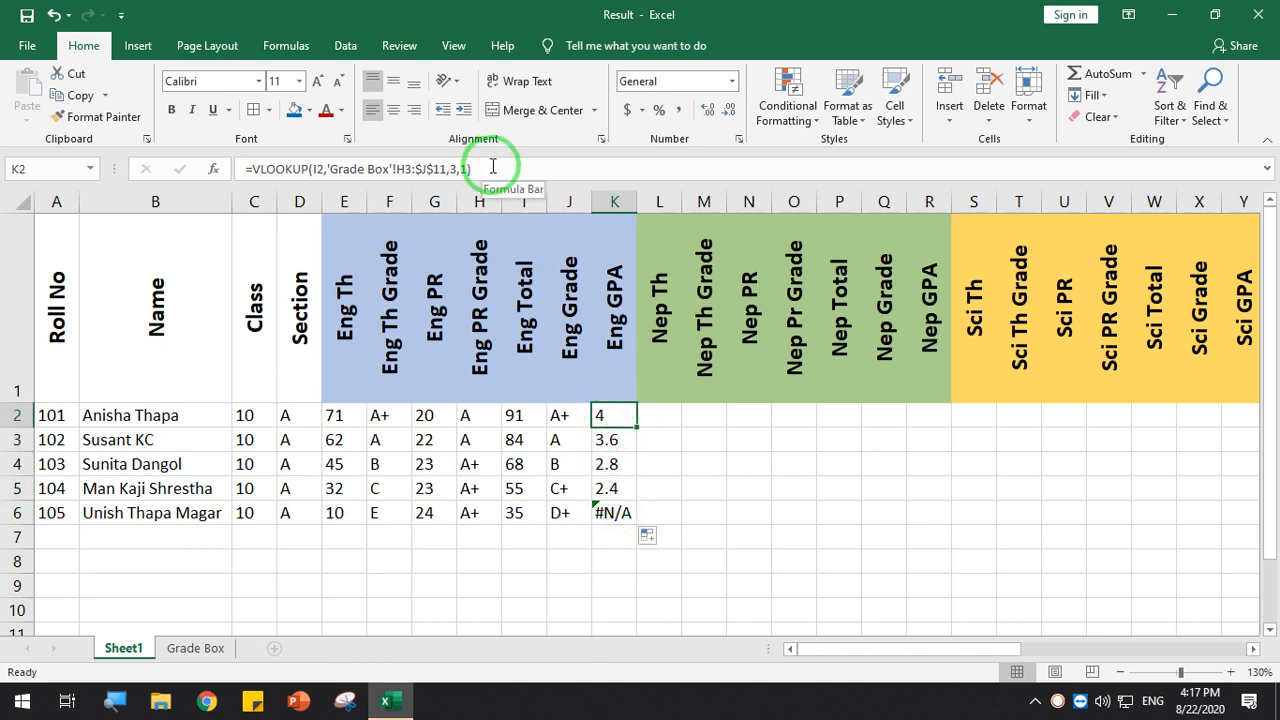
left_click_drag(493, 166, 241, 169)
key("ctrl+c")
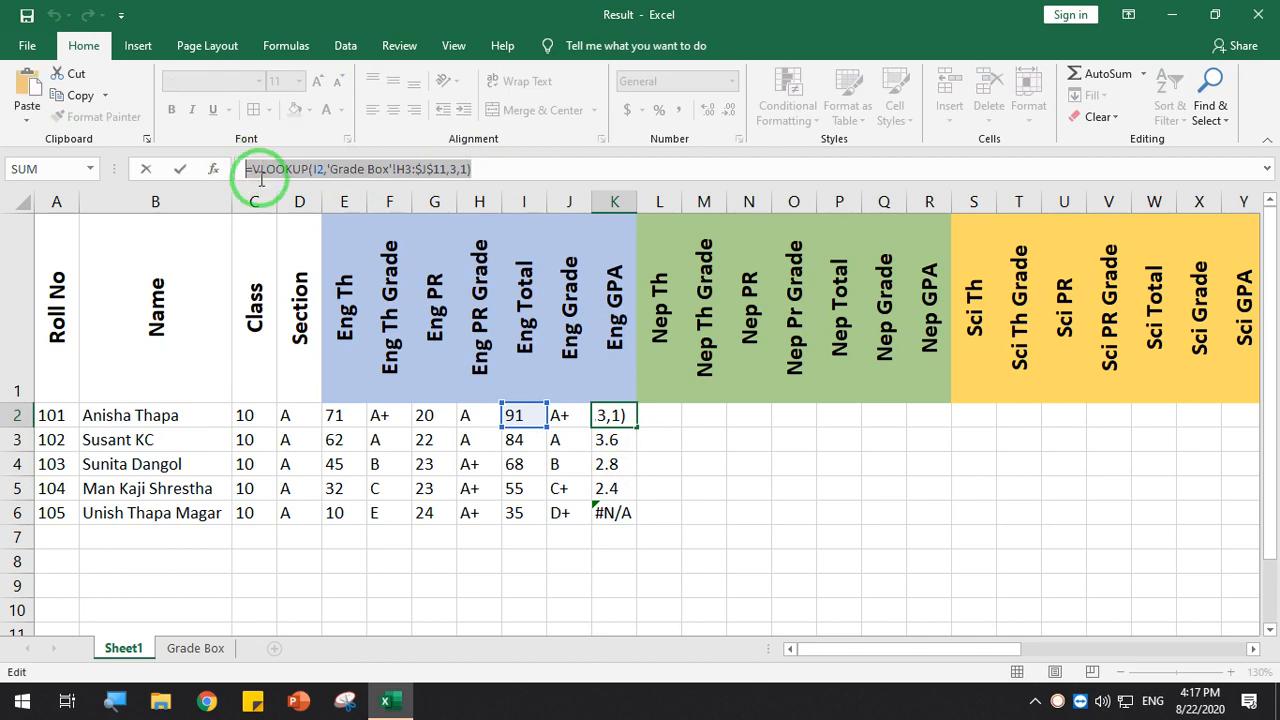
key("Return")
left_click(612, 517)
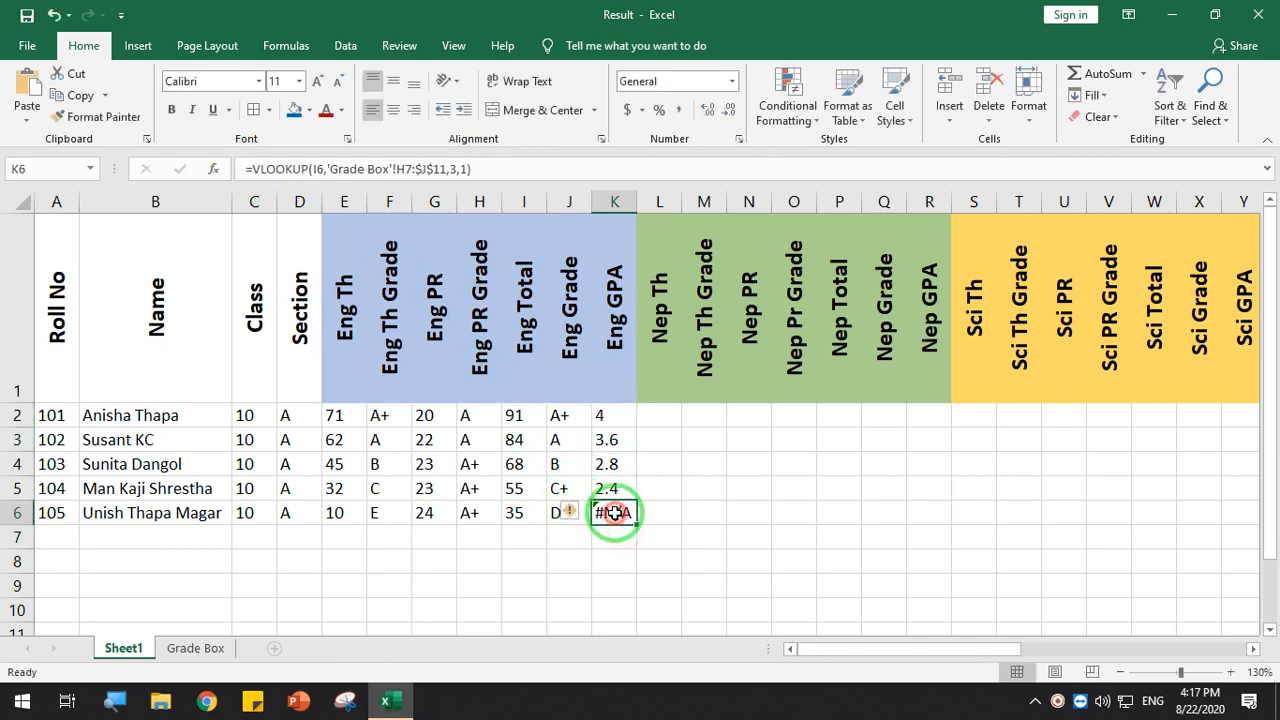
left_click_drag(471, 168, 210, 168)
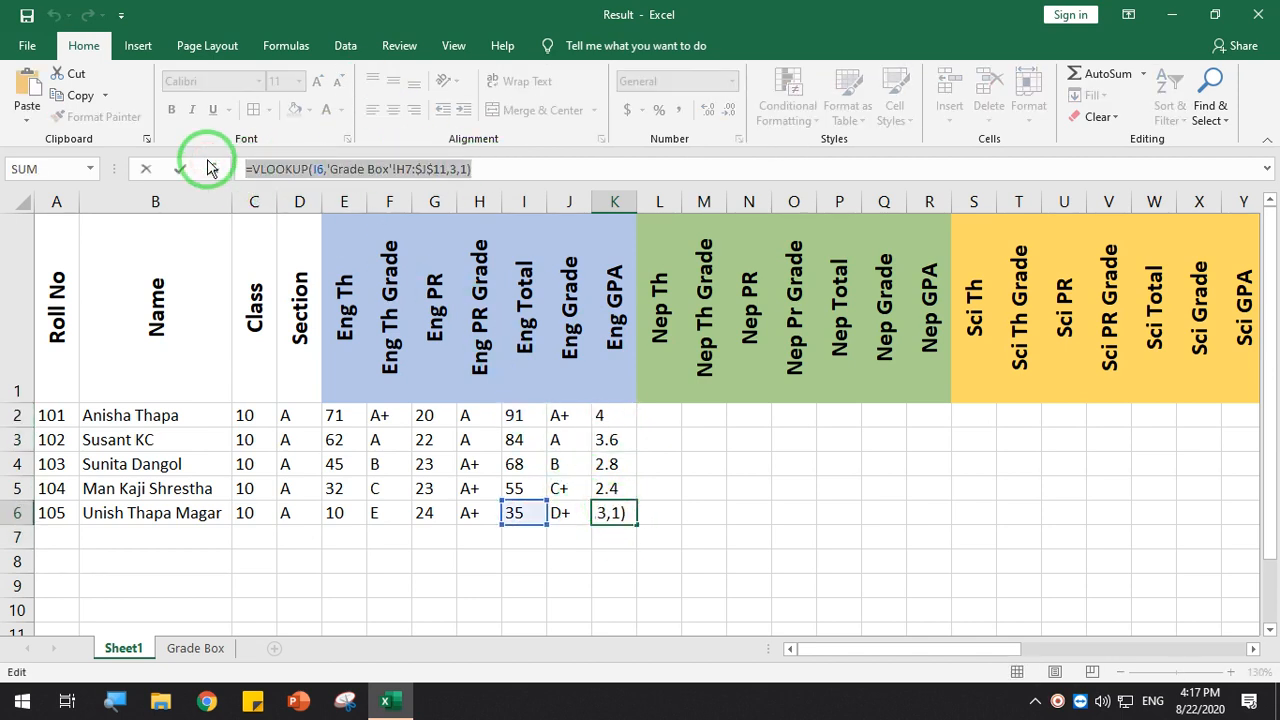
key("ctrl+v")
left_click(549, 162)
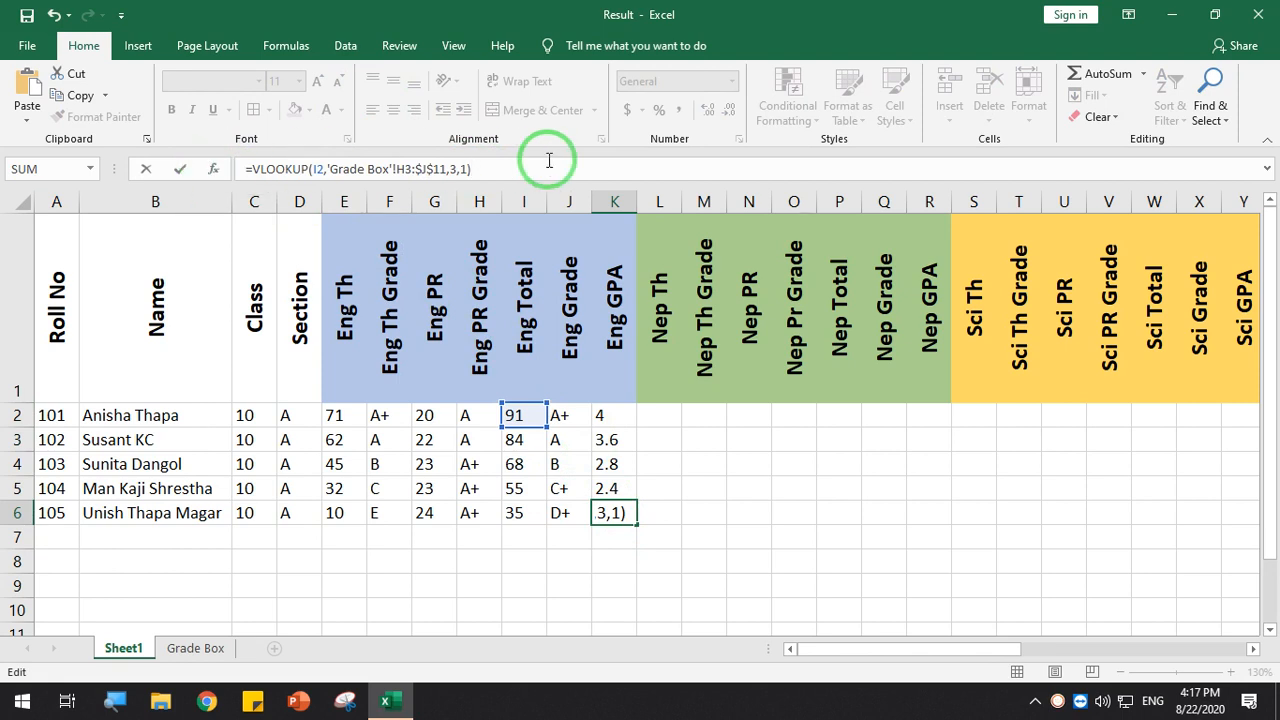
key("Return")
Try changing the lookup value of K6's VLOOKUP to the Eng Grade cell J6
left_click(608, 514)
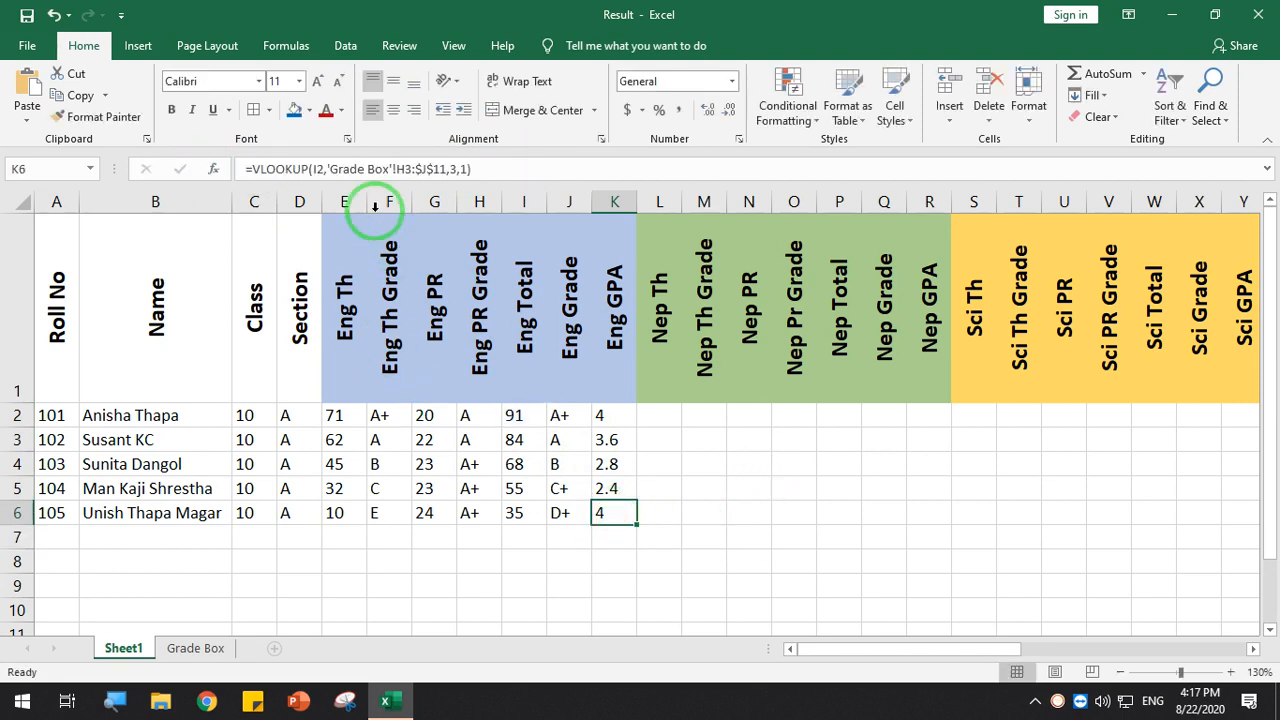
left_click(319, 170)
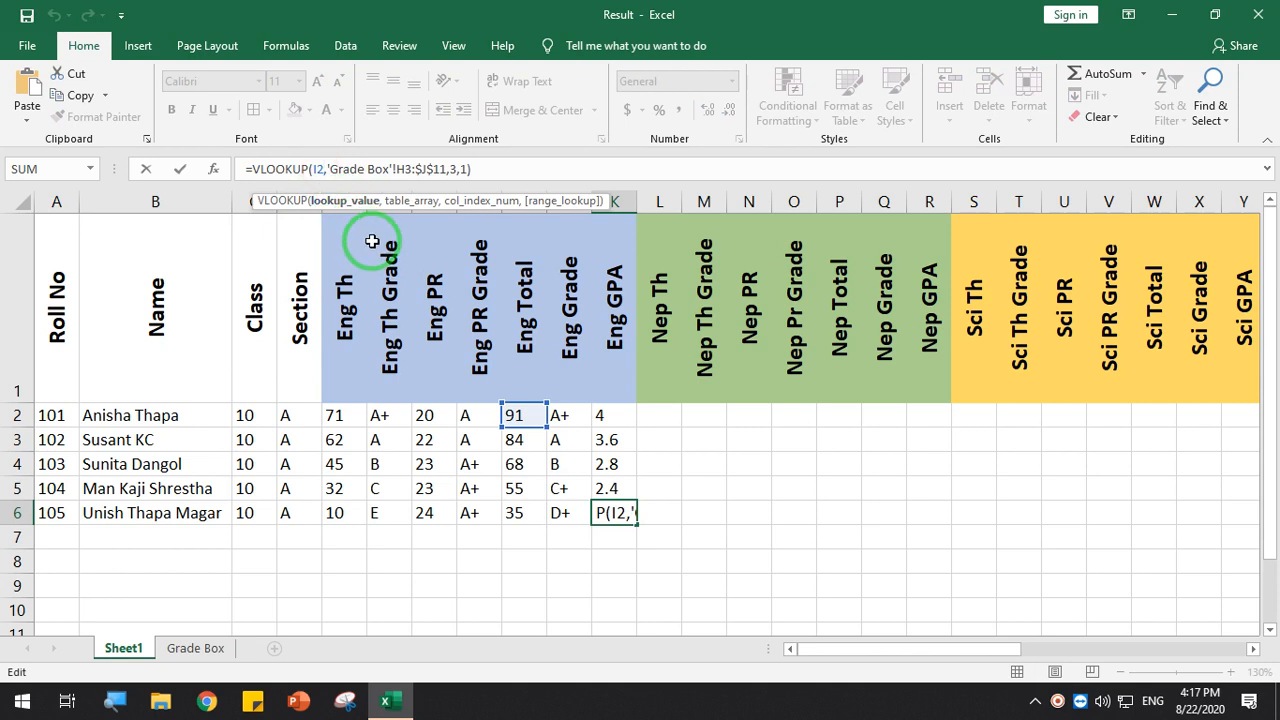
key("BackSpace")
key("BackSpace")
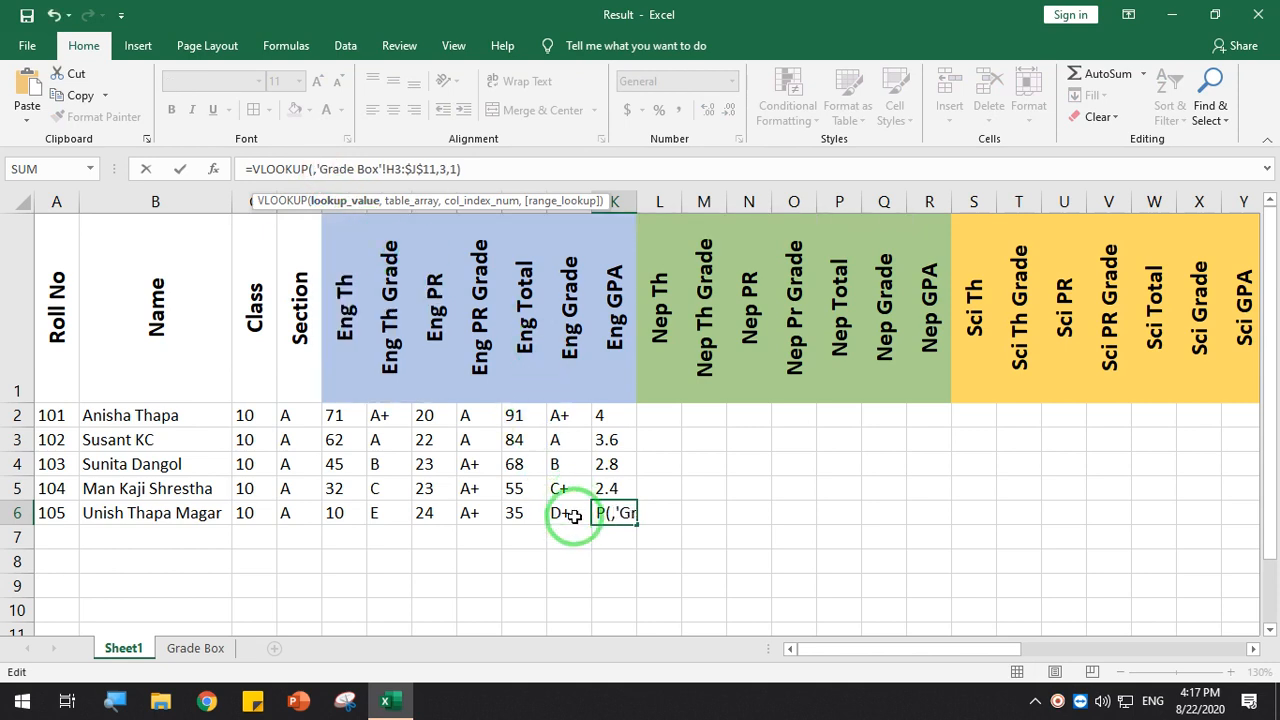
left_click(569, 514)
key("Return")
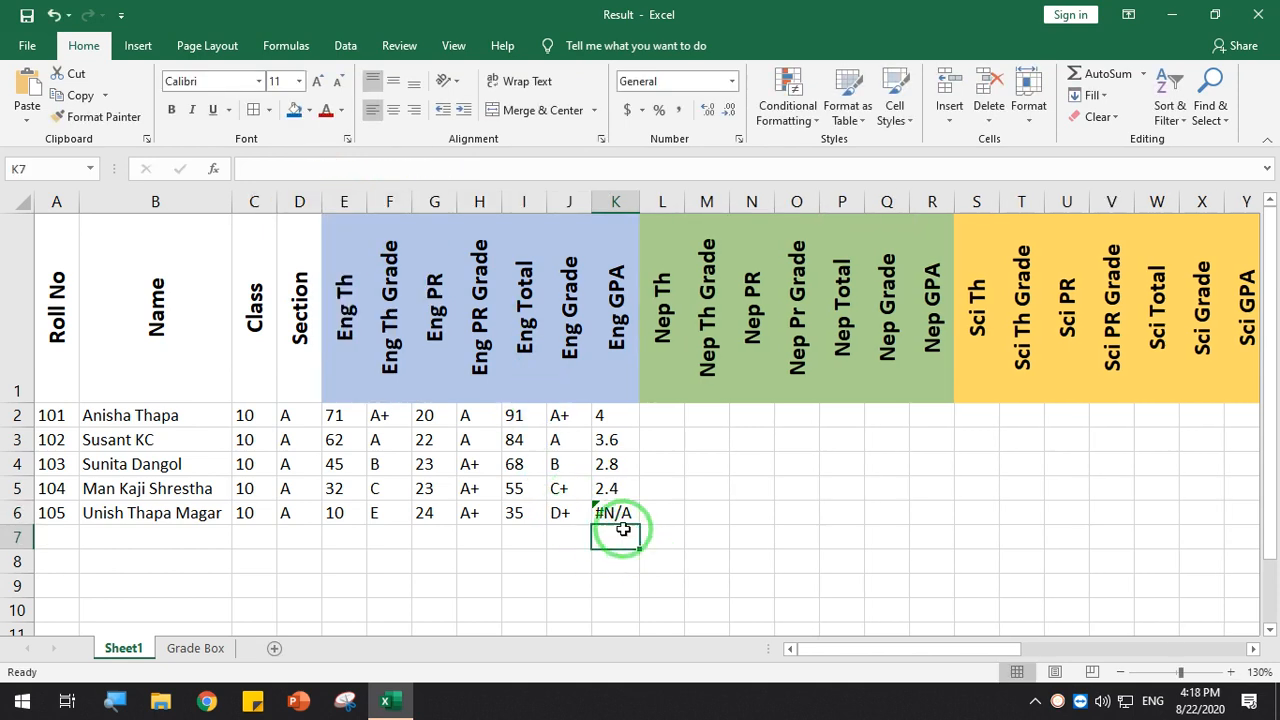
Ignore the error flagged on Eng GPA cell K6
left_click(620, 514)
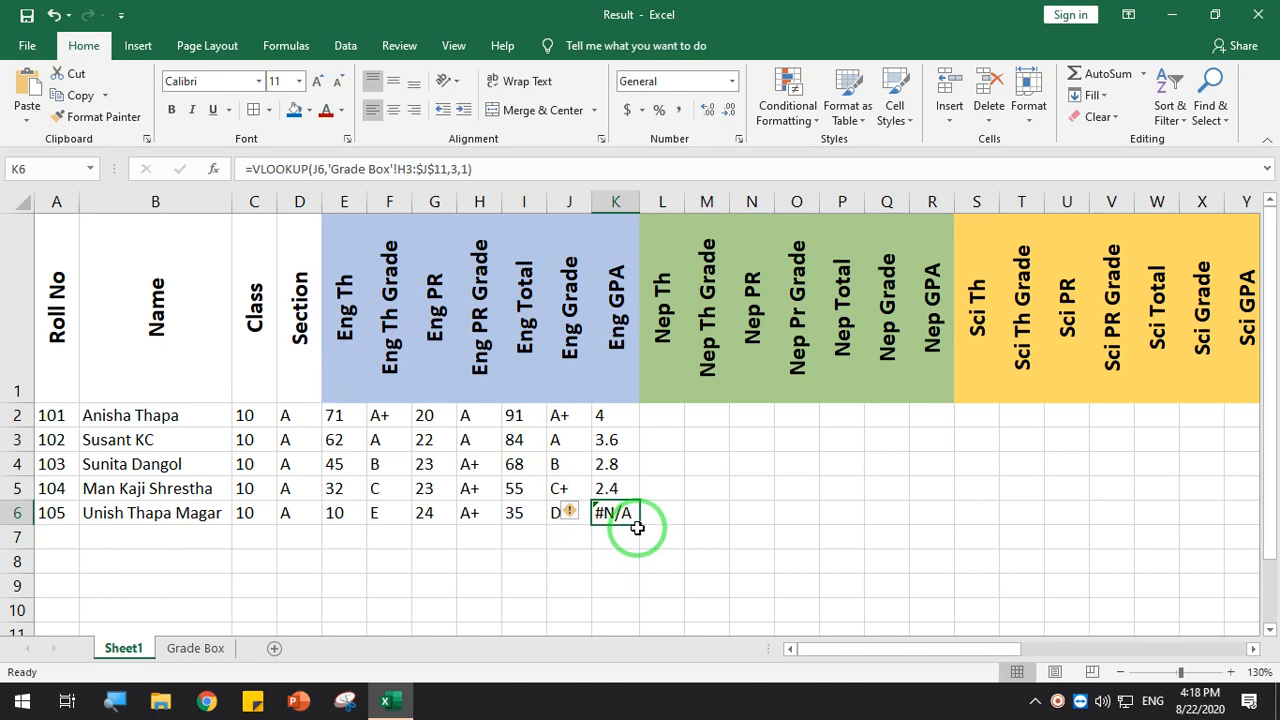
left_click(577, 514)
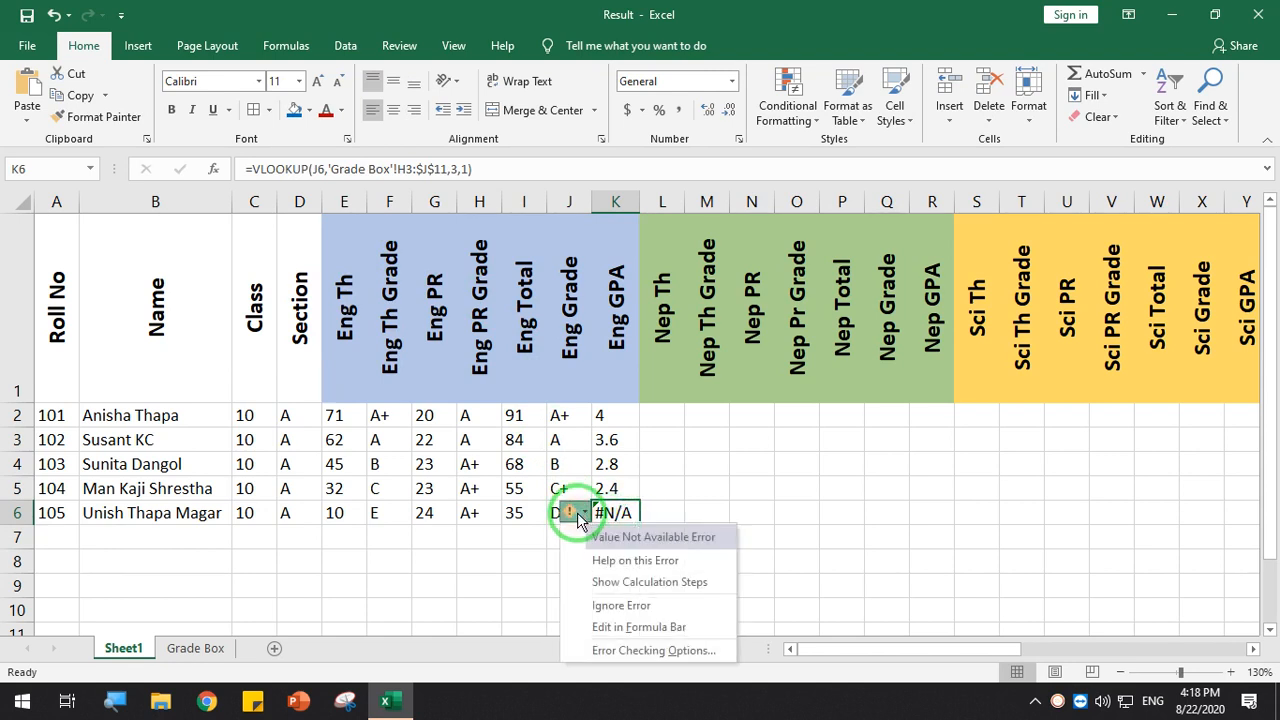
left_click(610, 605)
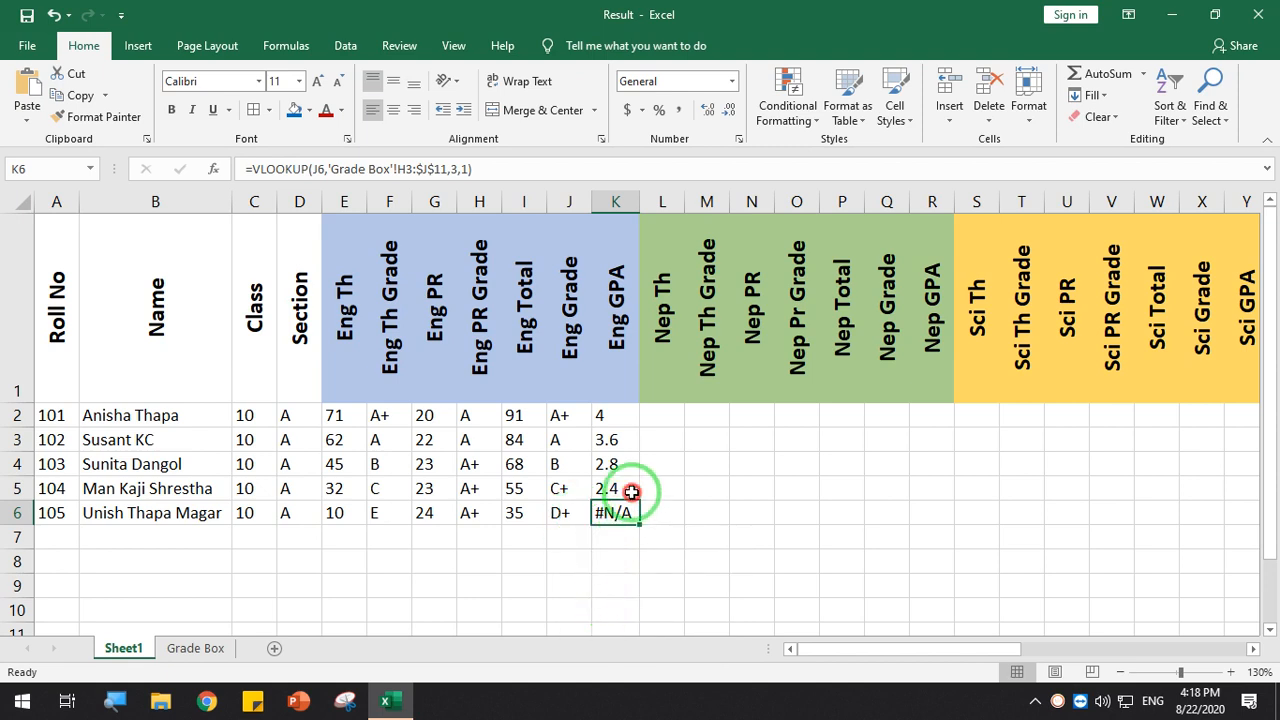
Replace K6's formula with a new VLOOKUP that uses the Eng Total cell I6 as the lookup value
type("=")
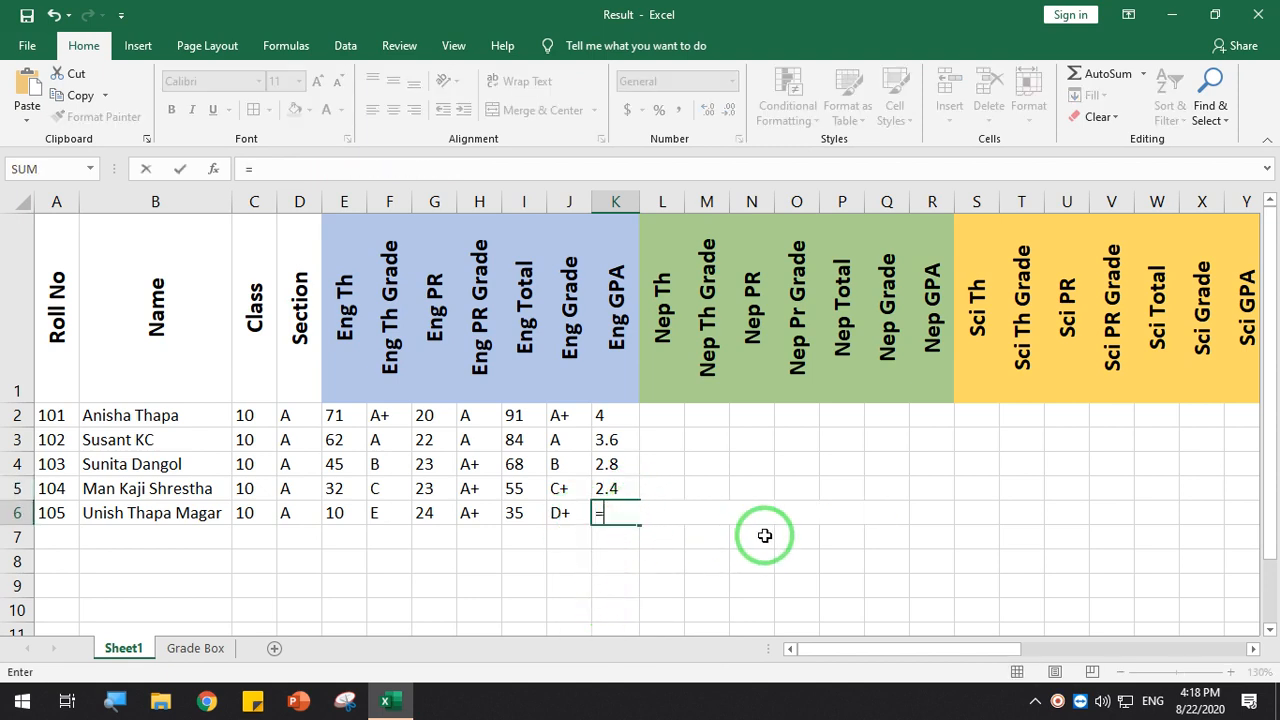
type("Vloo")
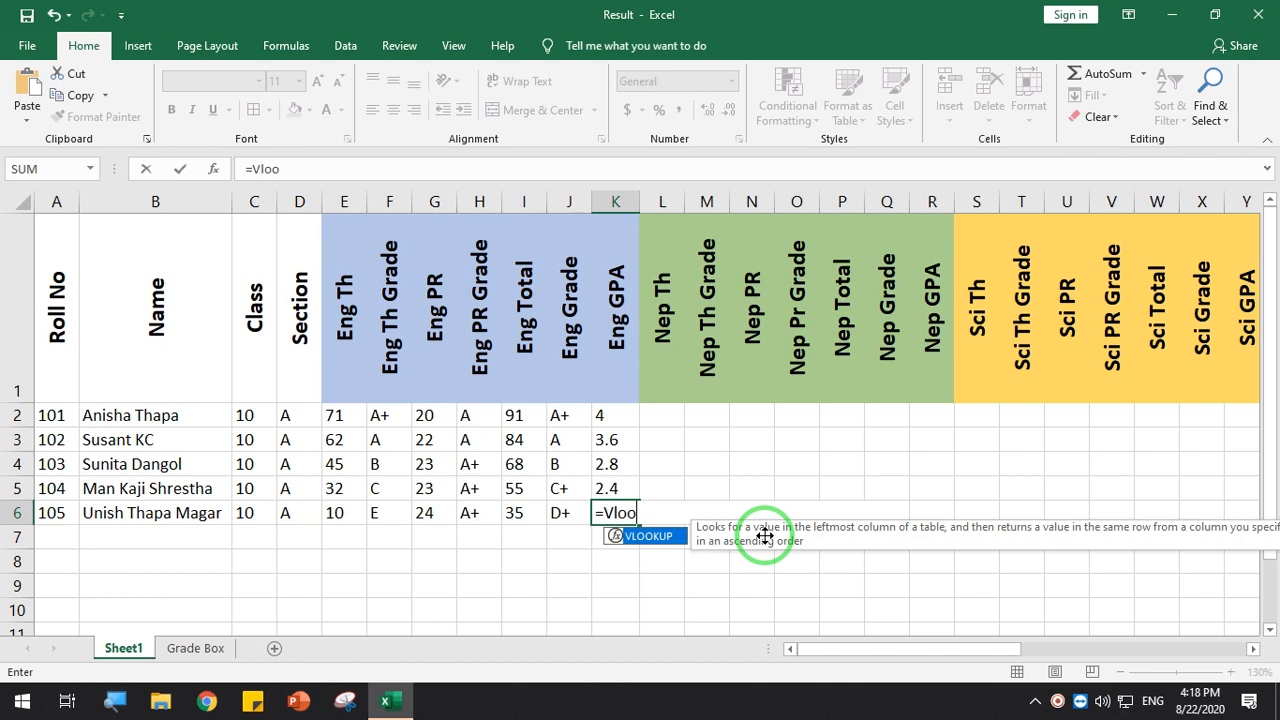
type("kup")
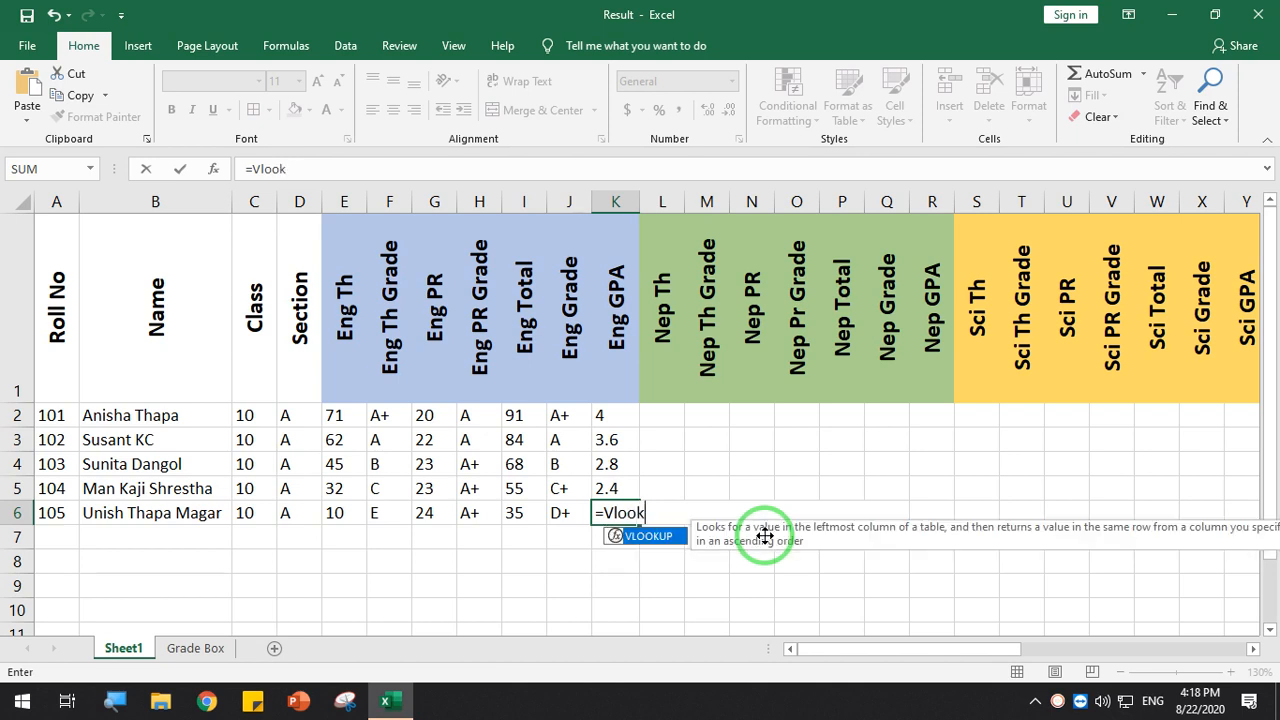
type("up")
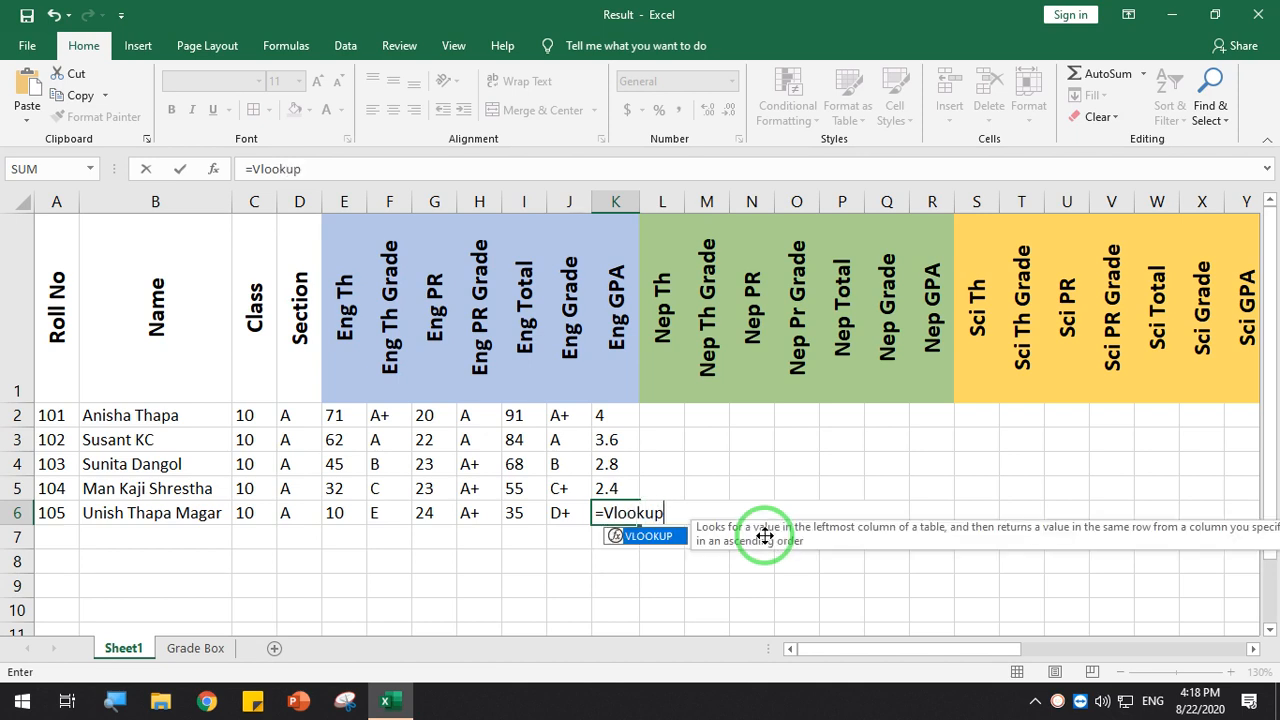
type("(")
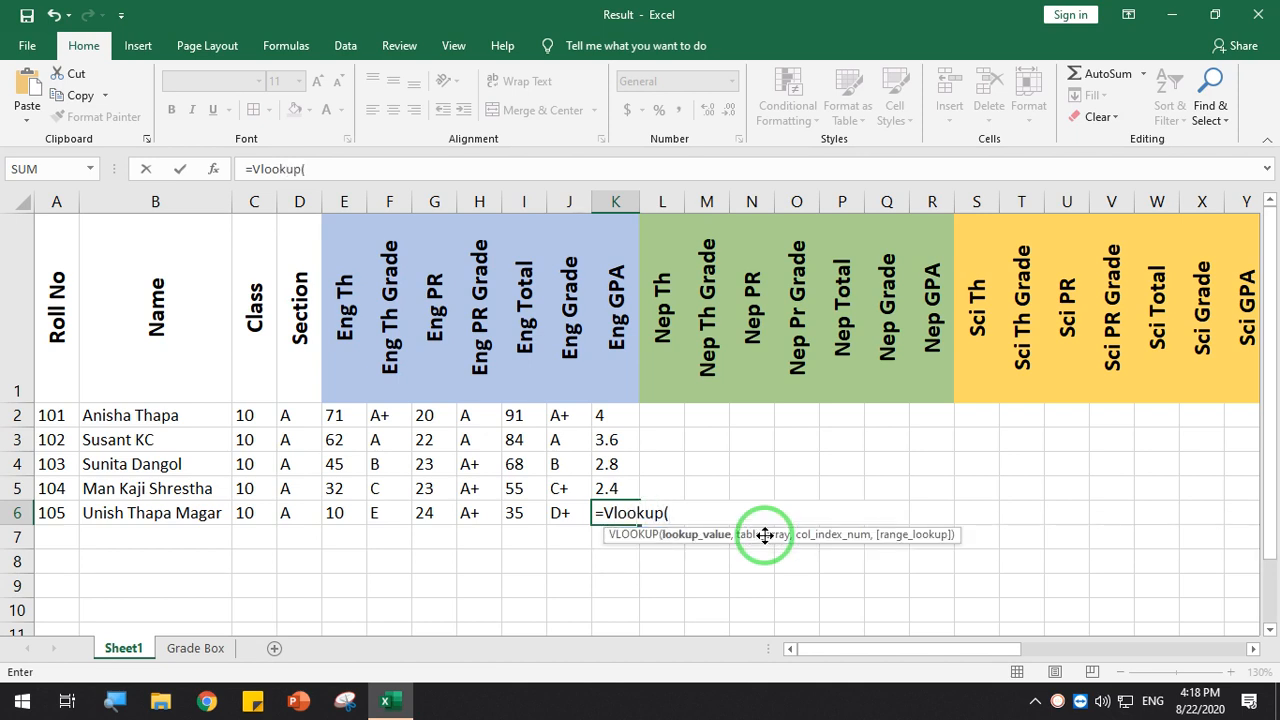
left_click(518, 510)
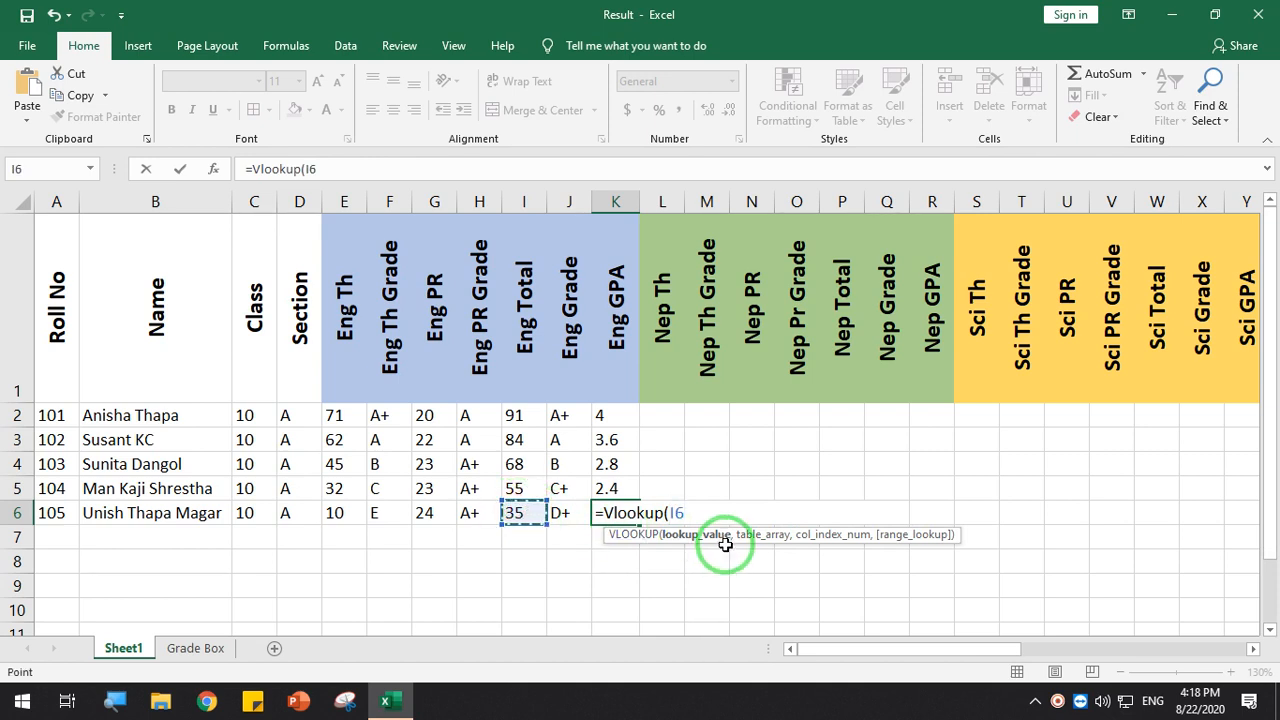
type(",")
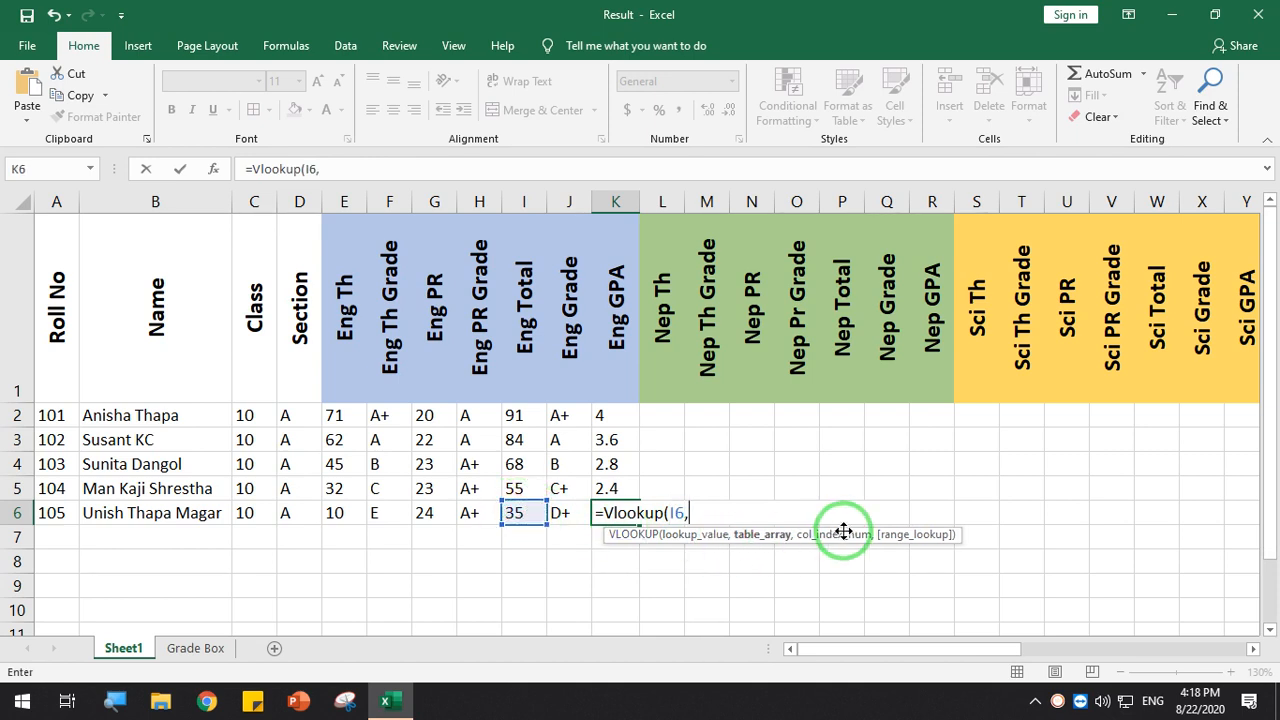
Complete K6's VLOOKUP with the Grade Box range H3:$J$11, column index 3 and range lookup 1
left_click(196, 648)
left_click_drag(777, 294, 958, 530)
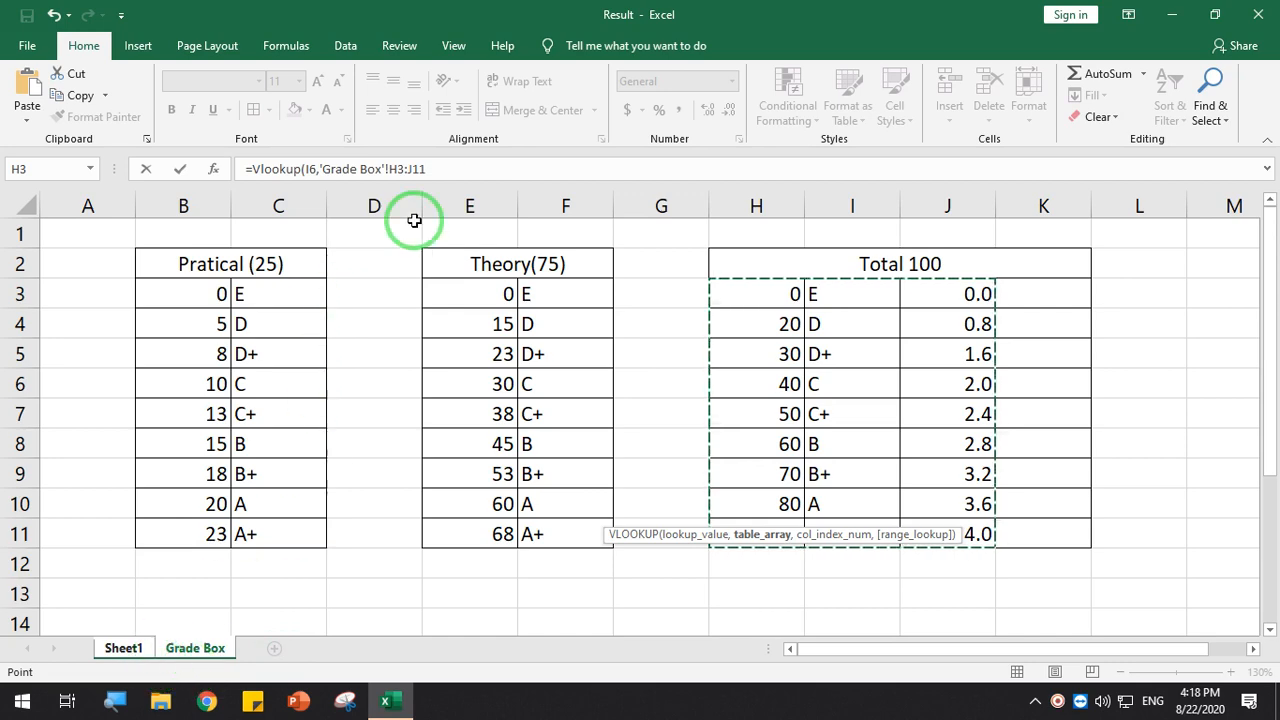
left_click(442, 171)
key("F4")
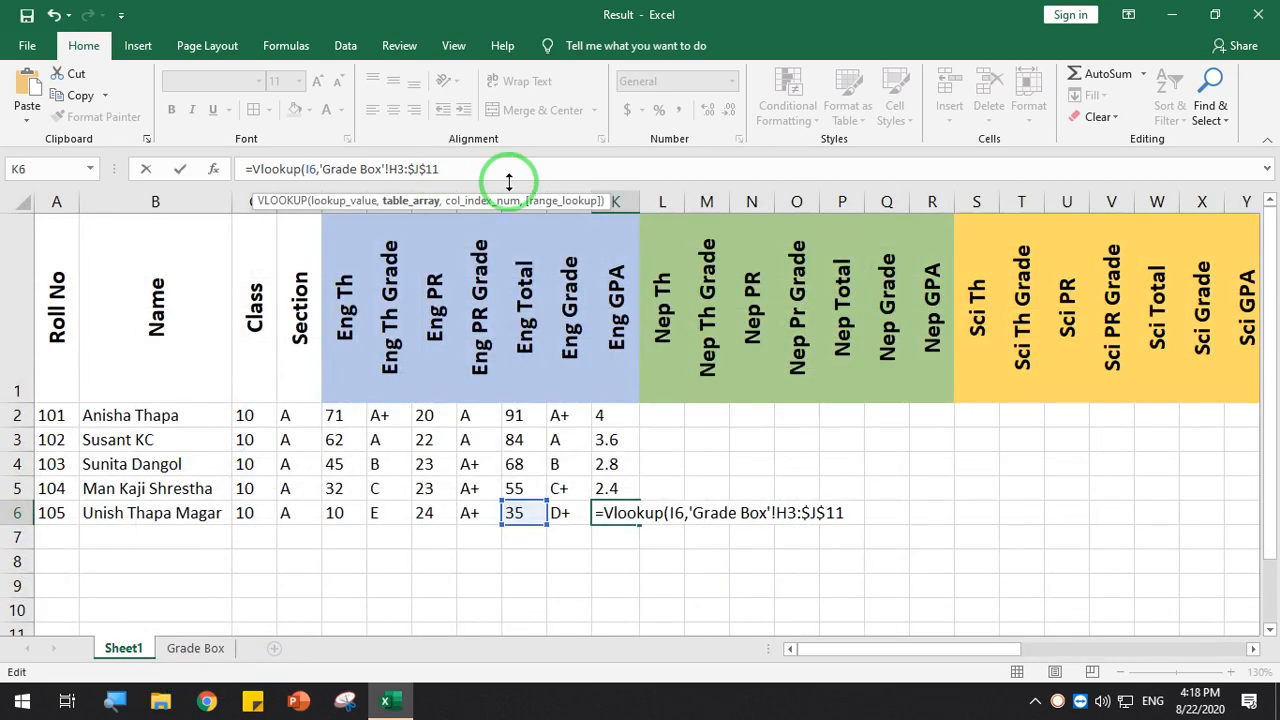
type(",3")
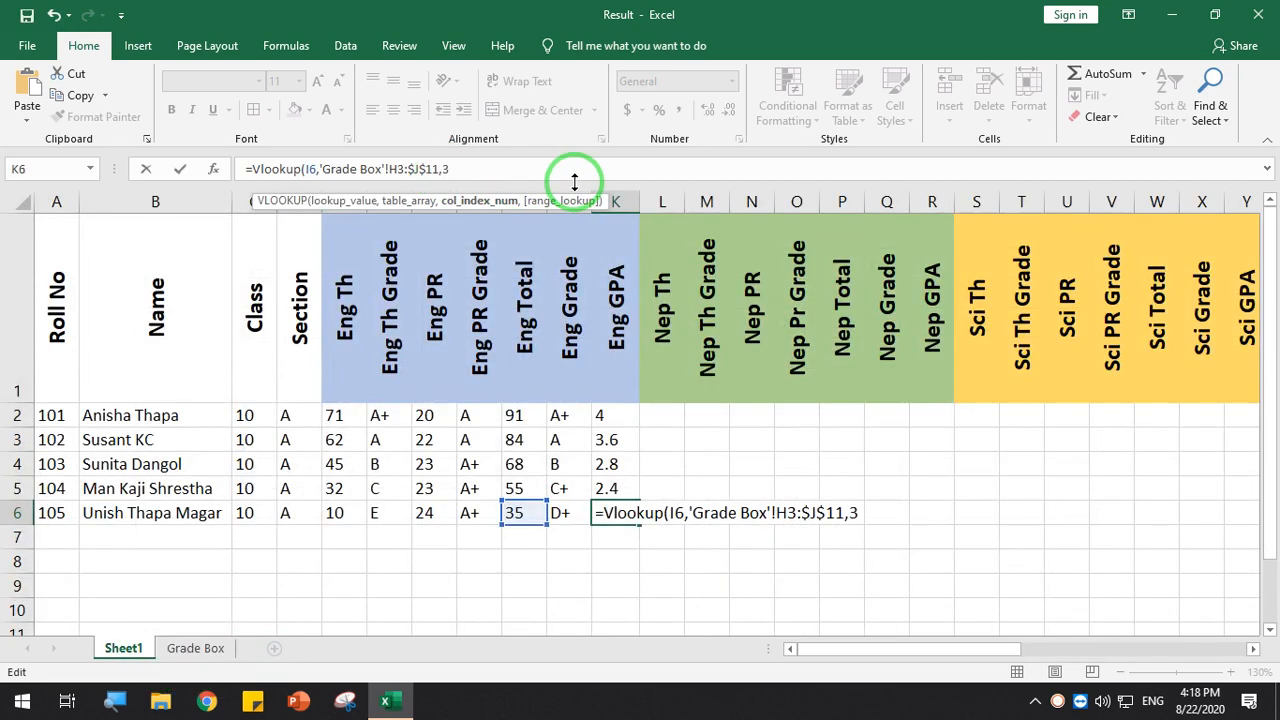
type(",1")
key("Return")
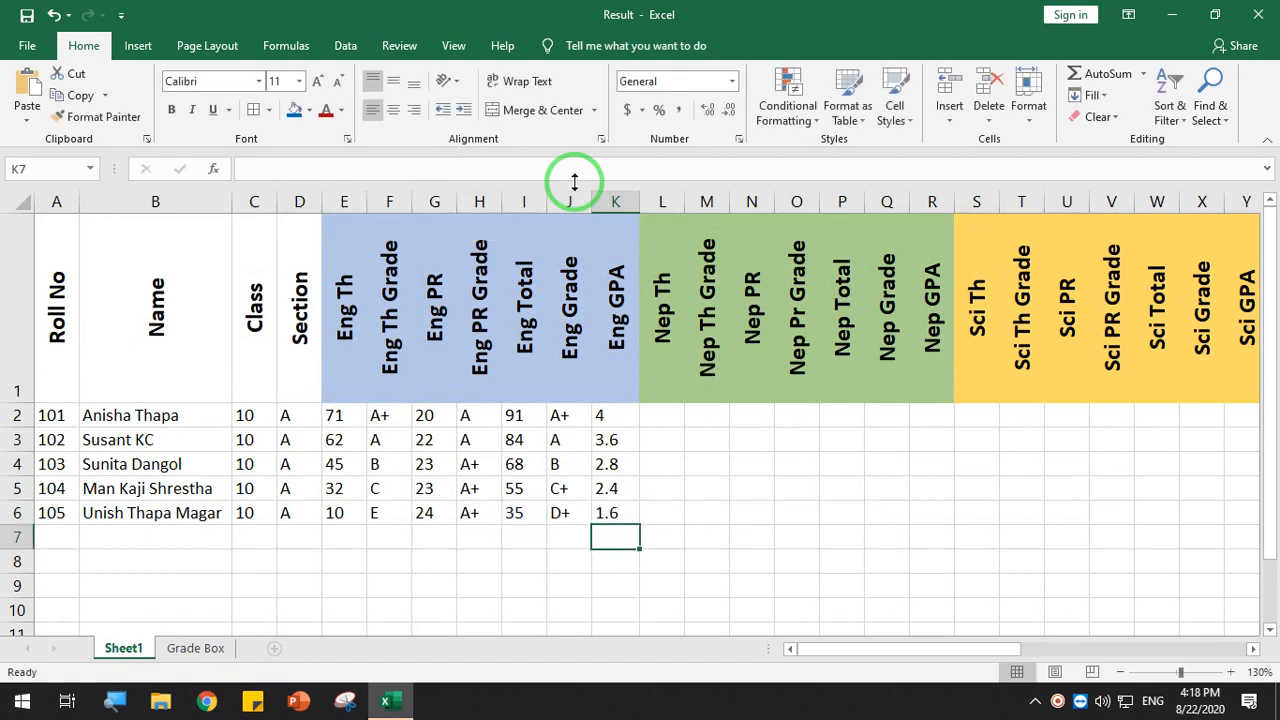
Copy the English results E2:K6 and paste them into the Nepali block starting at L2
left_click(607, 440)
left_click(605, 418)
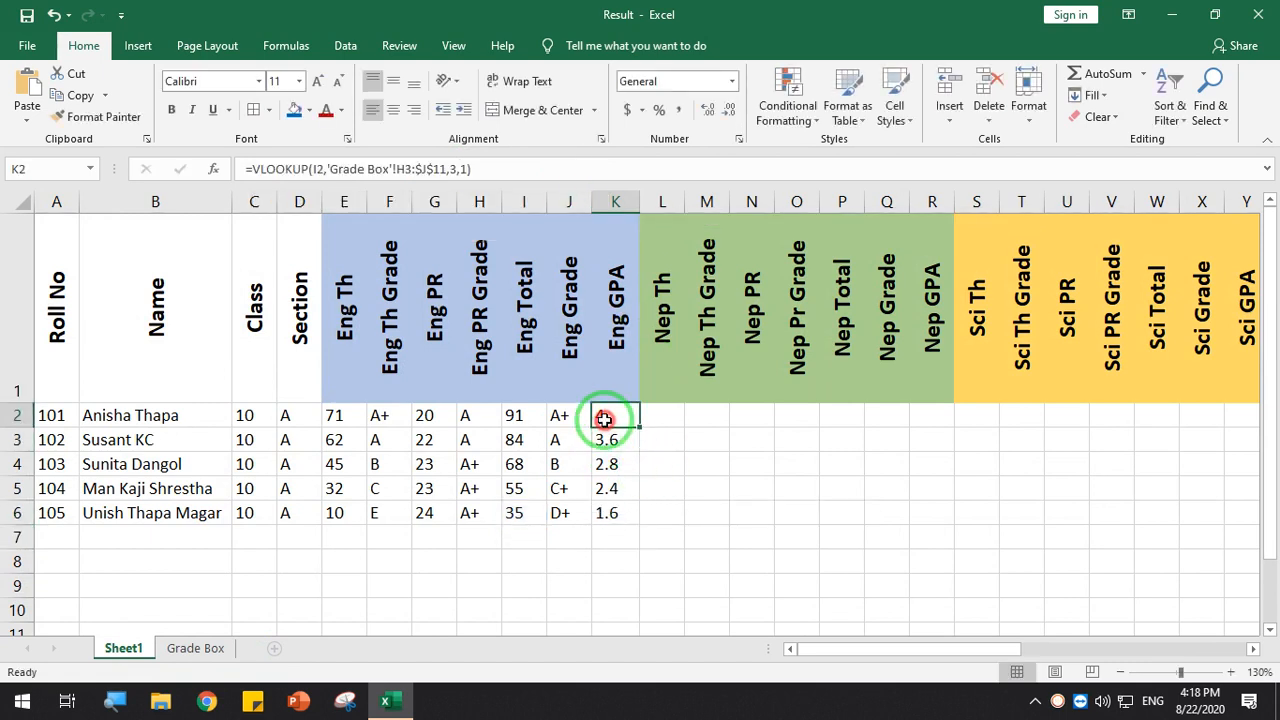
left_click_drag(337, 415, 608, 511)
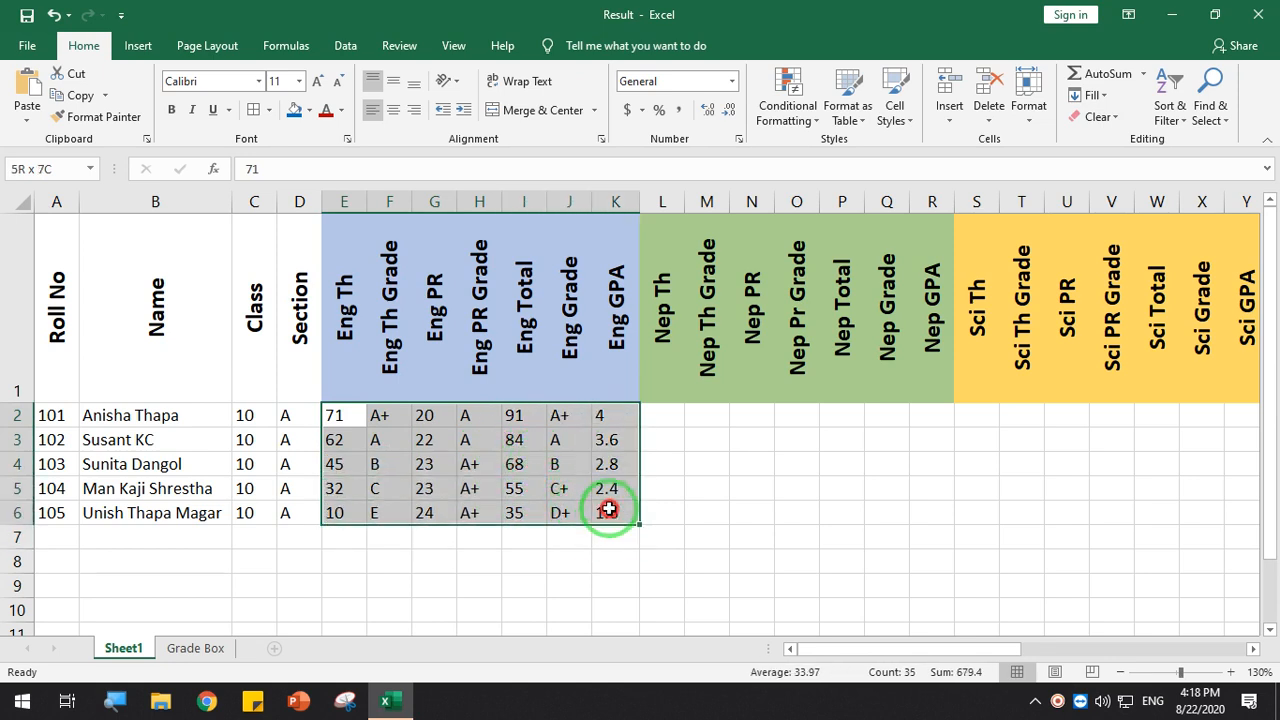
left_click(654, 414)
key("ctrl+v")
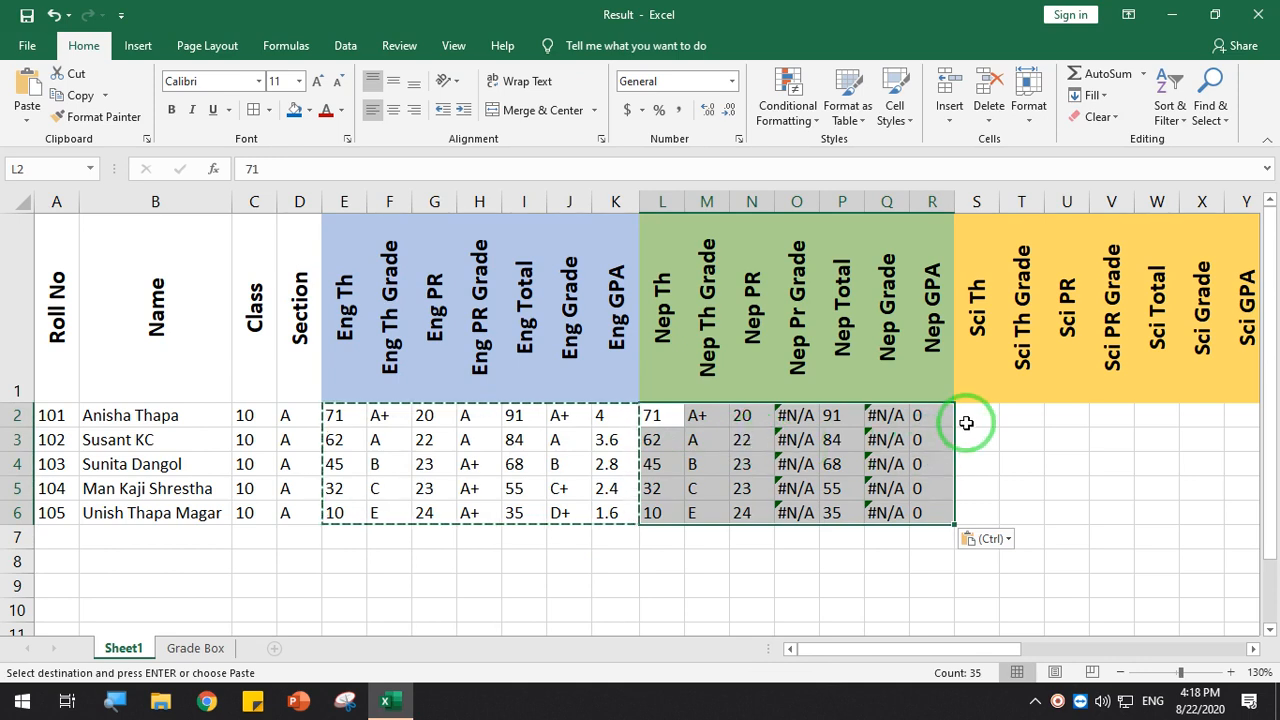
Paste the copied English results into the Sci, Soc and HPE blocks, starting at S2, Z2 and AJ2
left_click(968, 420)
key("ctrl+v")
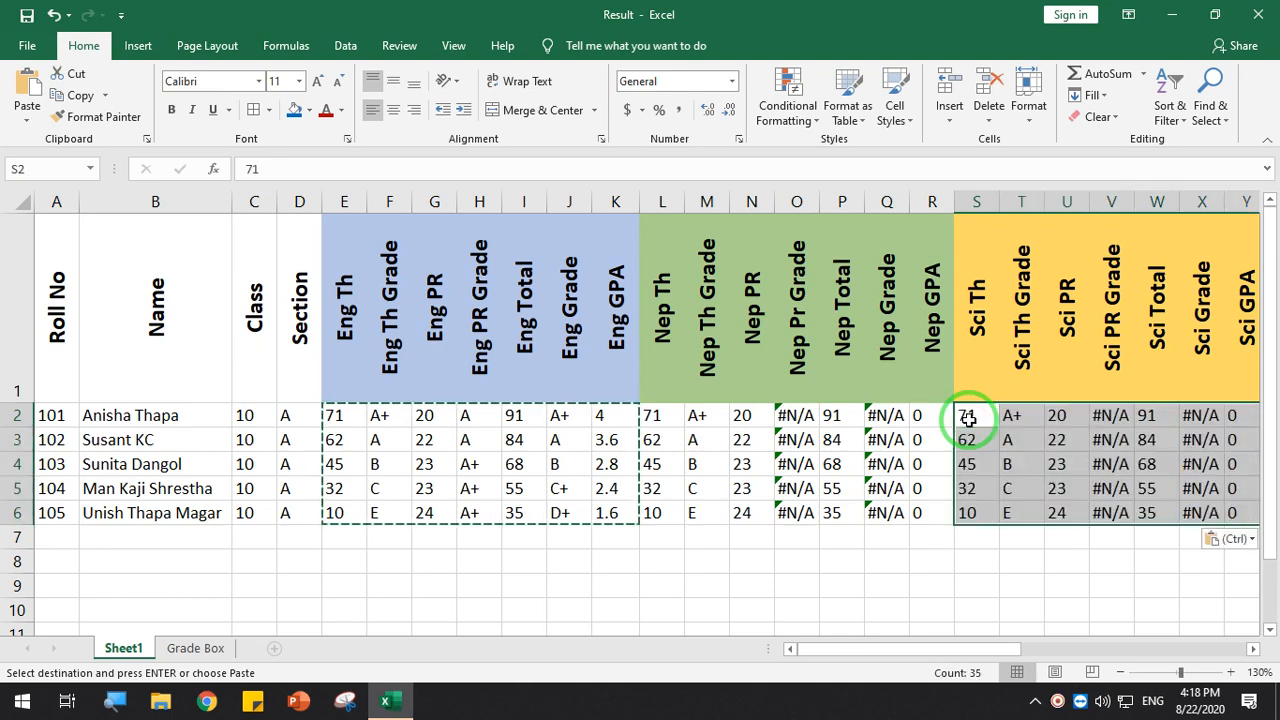
left_click_drag(960, 648, 1048, 660)
left_click(563, 416)
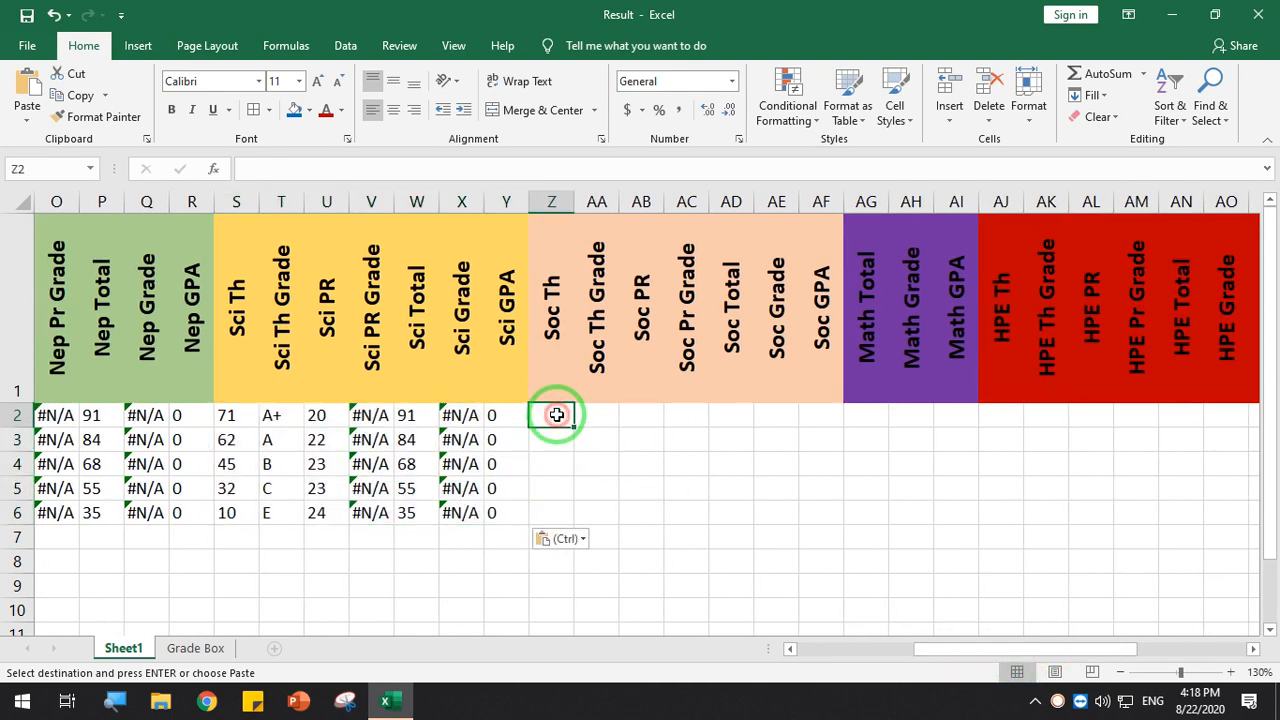
key("ctrl+v")
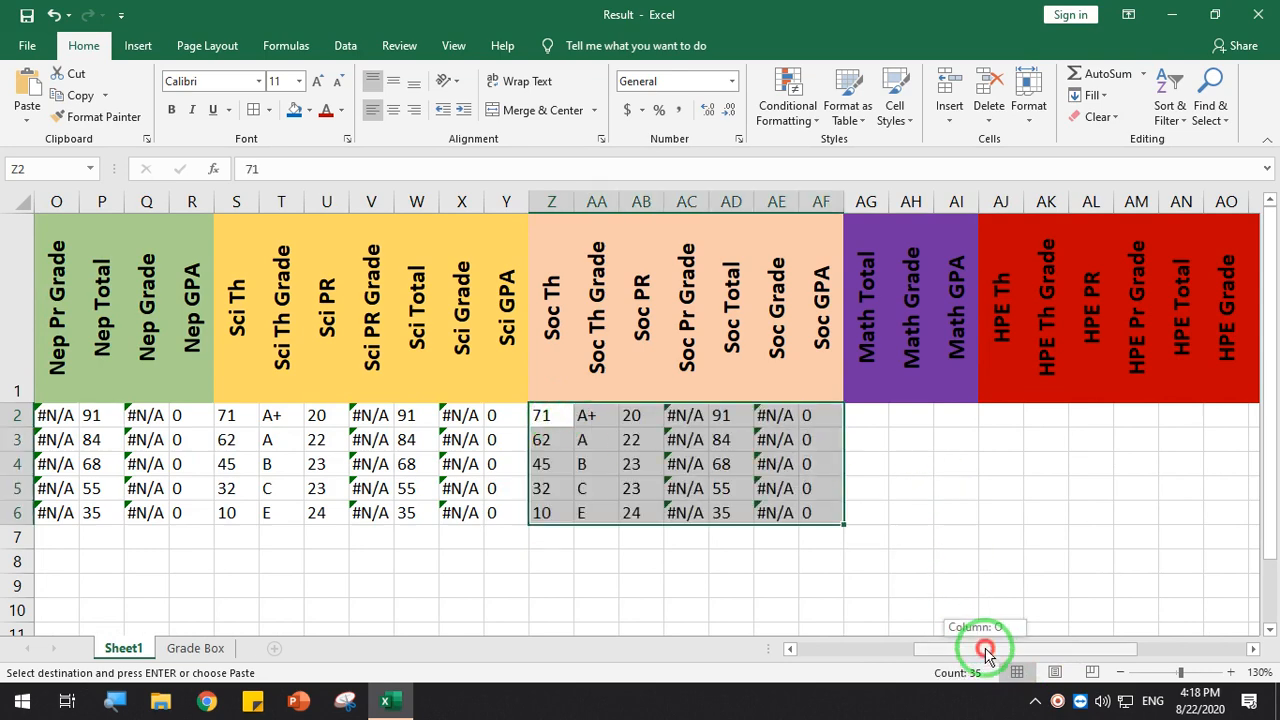
left_click_drag(986, 646, 1088, 640)
left_click(791, 423)
key("ctrl+v")
left_click(769, 416)
key("ctrl+v")
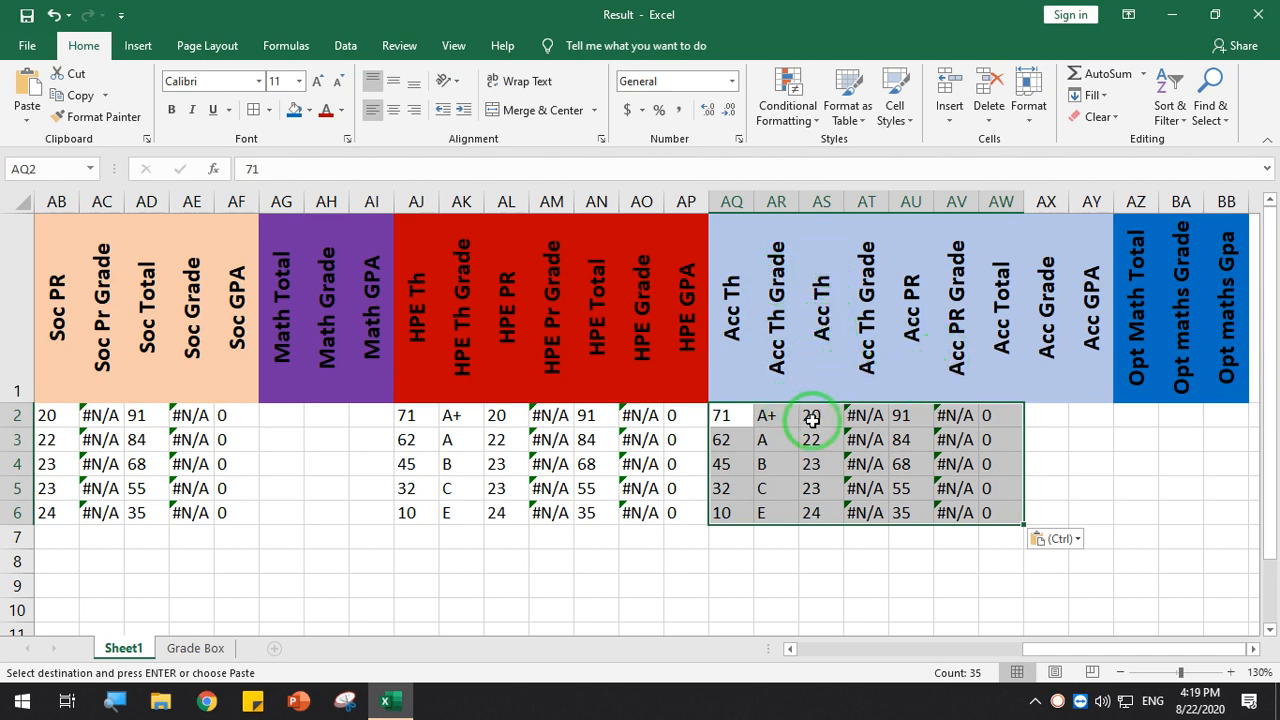
key("Delete")
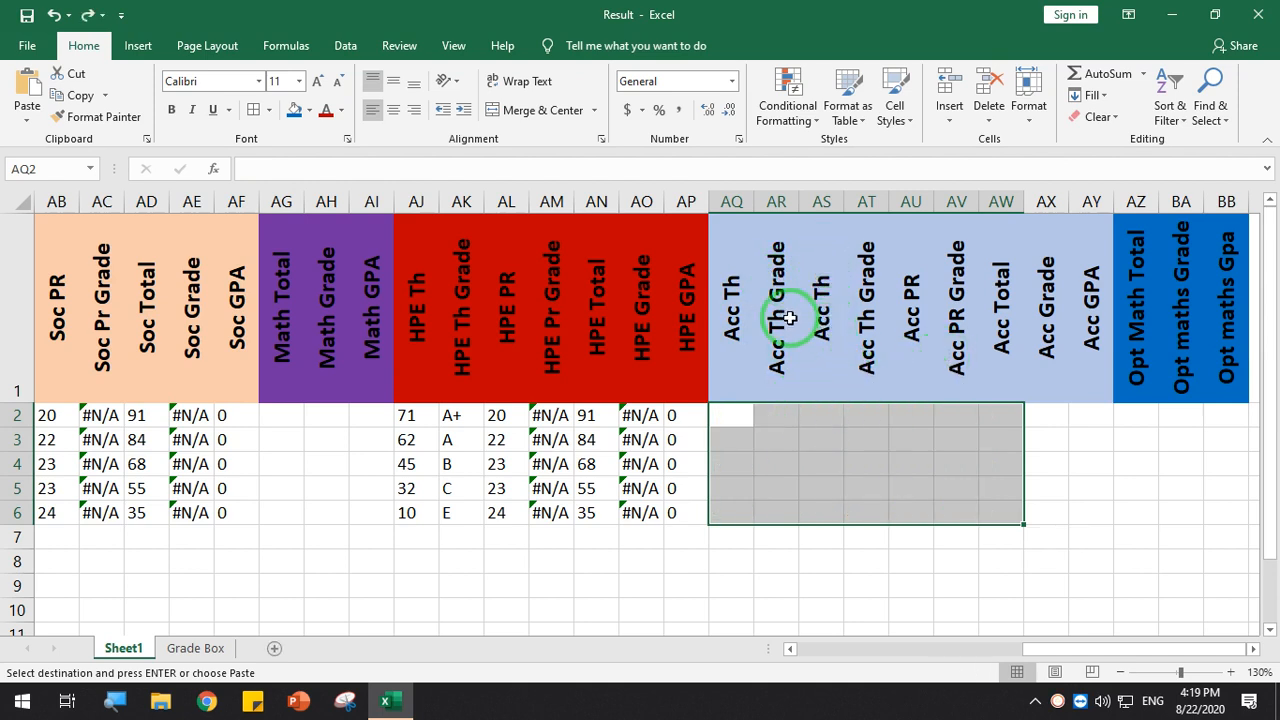
Delete the surplus Acc Th Grade column AR and the duplicate Acc Th column AQ
right_click(776, 201)
left_click(820, 362)
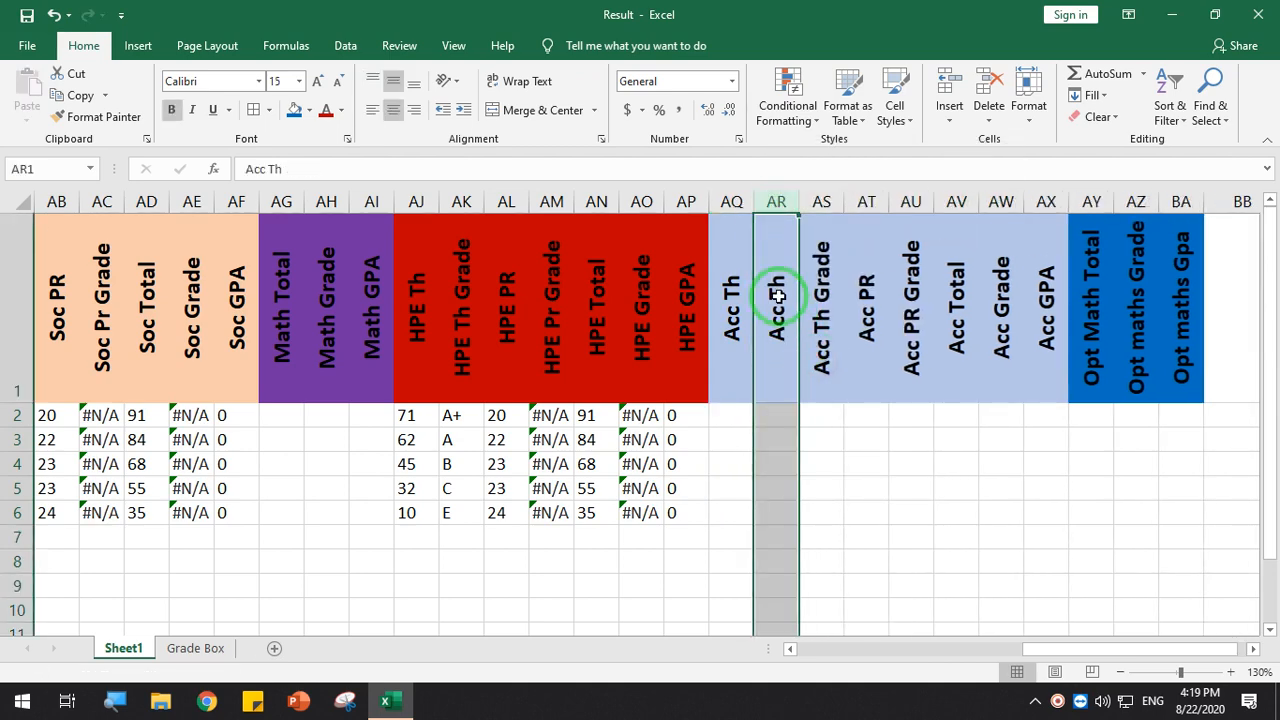
right_click(733, 201)
left_click(789, 355)
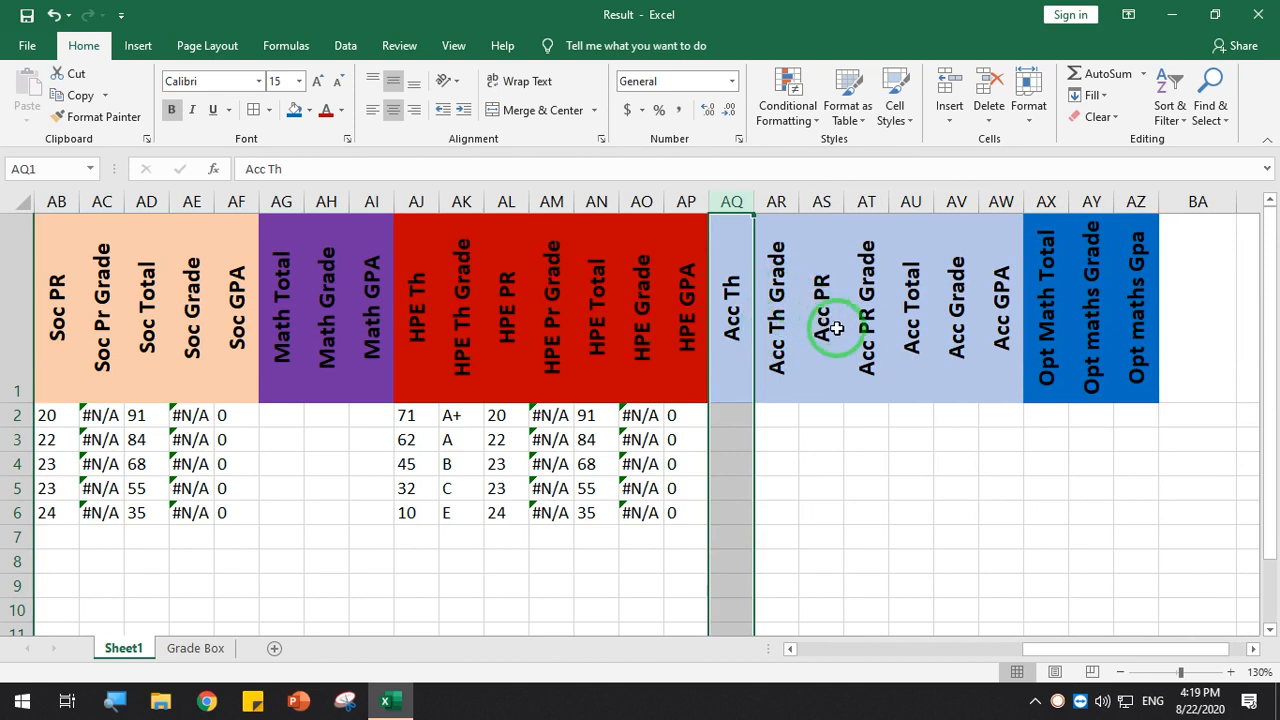
left_click(740, 418)
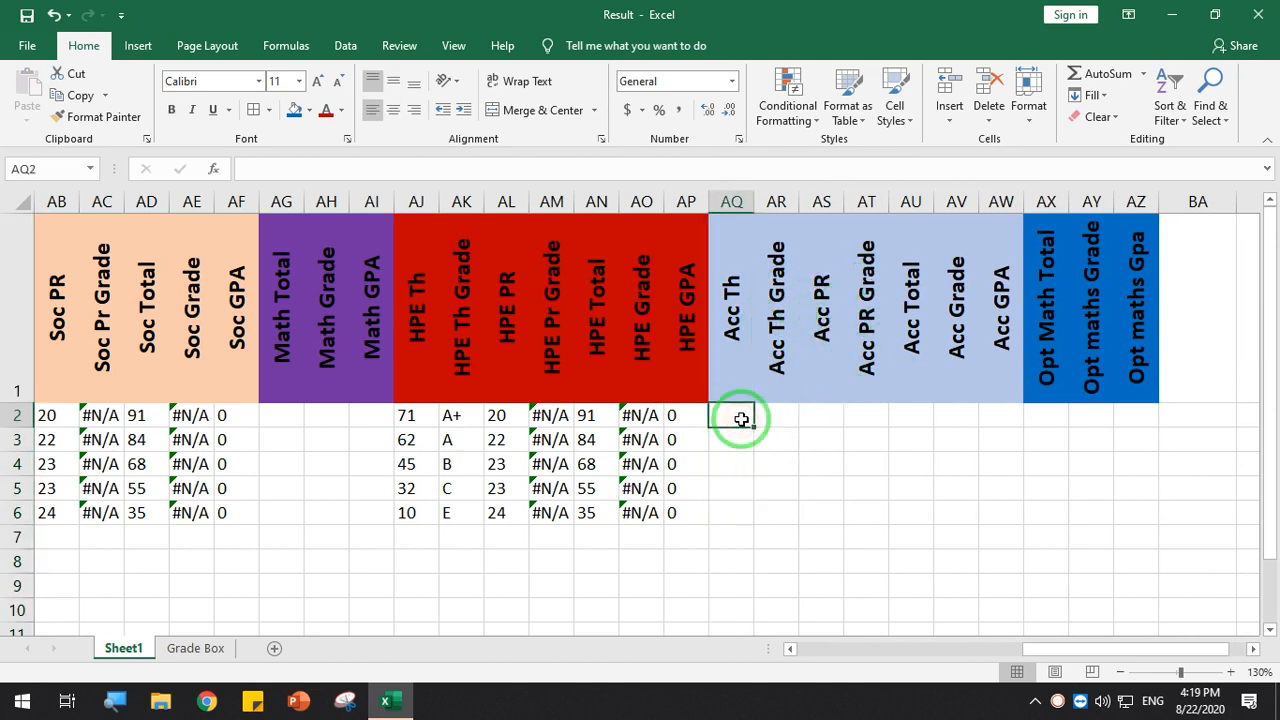
Copy the HPE results AJ2:AP6 and paste them into the Acc block starting at AQ2
left_click_drag(412, 416, 674, 509)
key("ctrl+c")
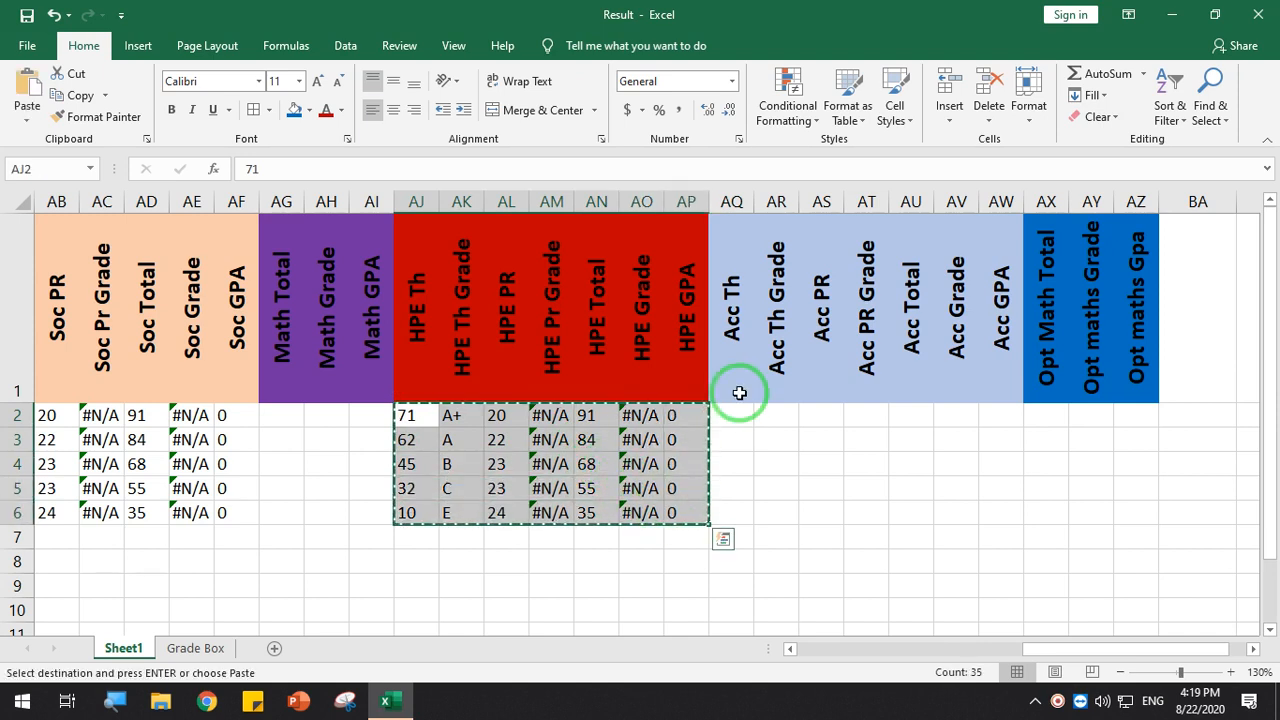
left_click(737, 420)
key("ctrl+v")
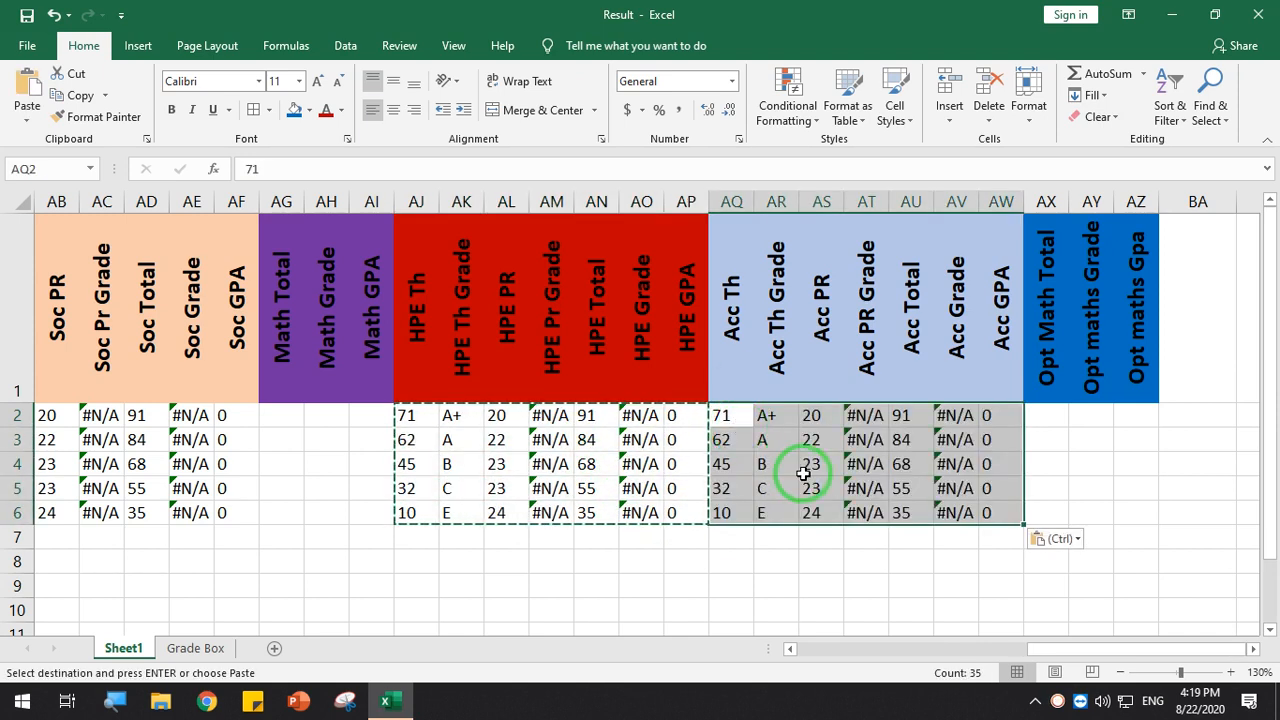
key("Escape")
Clear the #N/A cells in Nep Pr Grade O2:O6, Nep Grade Q2:Q6 and Sci PR Grade V2:V6
left_click_drag(1080, 649, 829, 654)
left_click(798, 415)
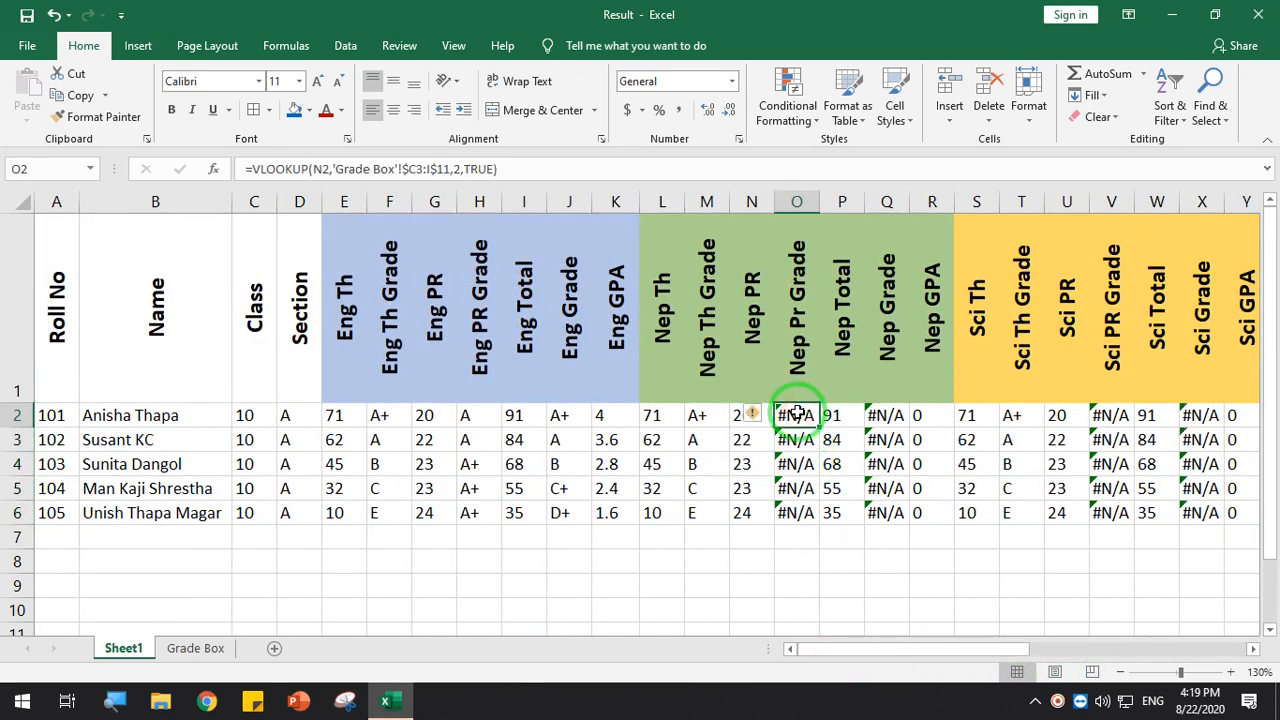
left_click_drag(797, 413, 804, 511)
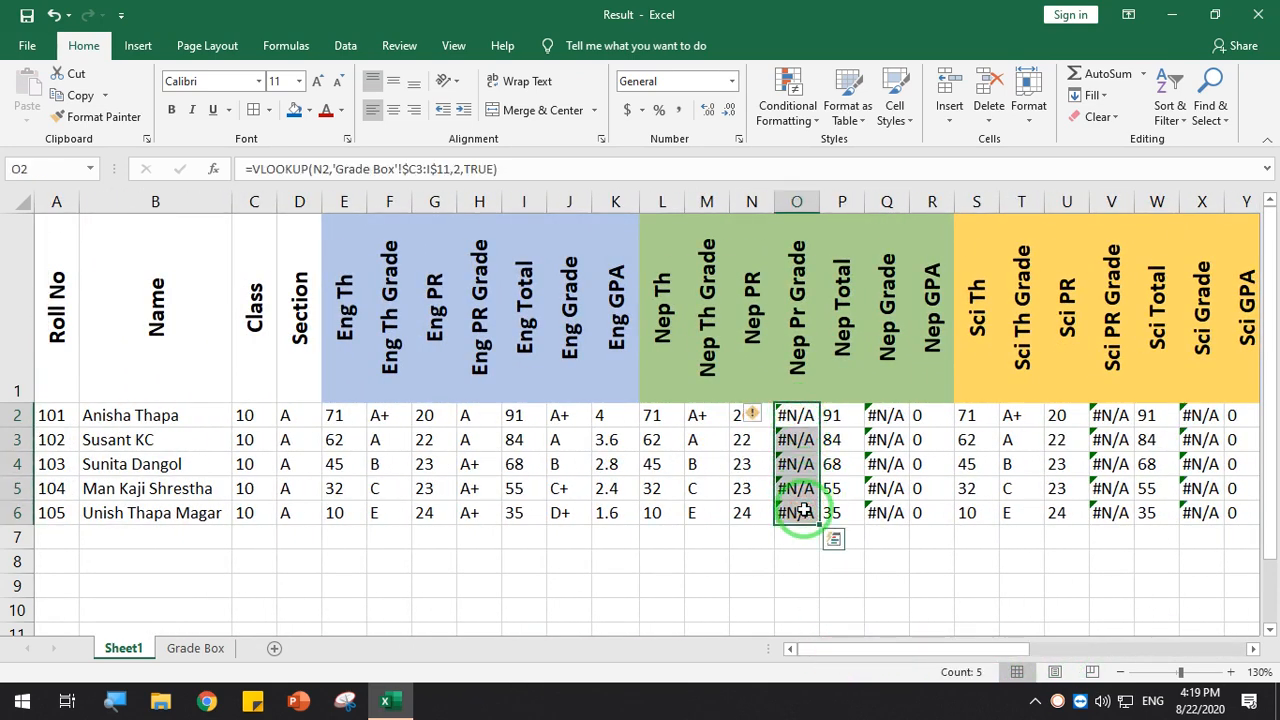
key("Delete")
left_click_drag(897, 418, 897, 509)
key("End")
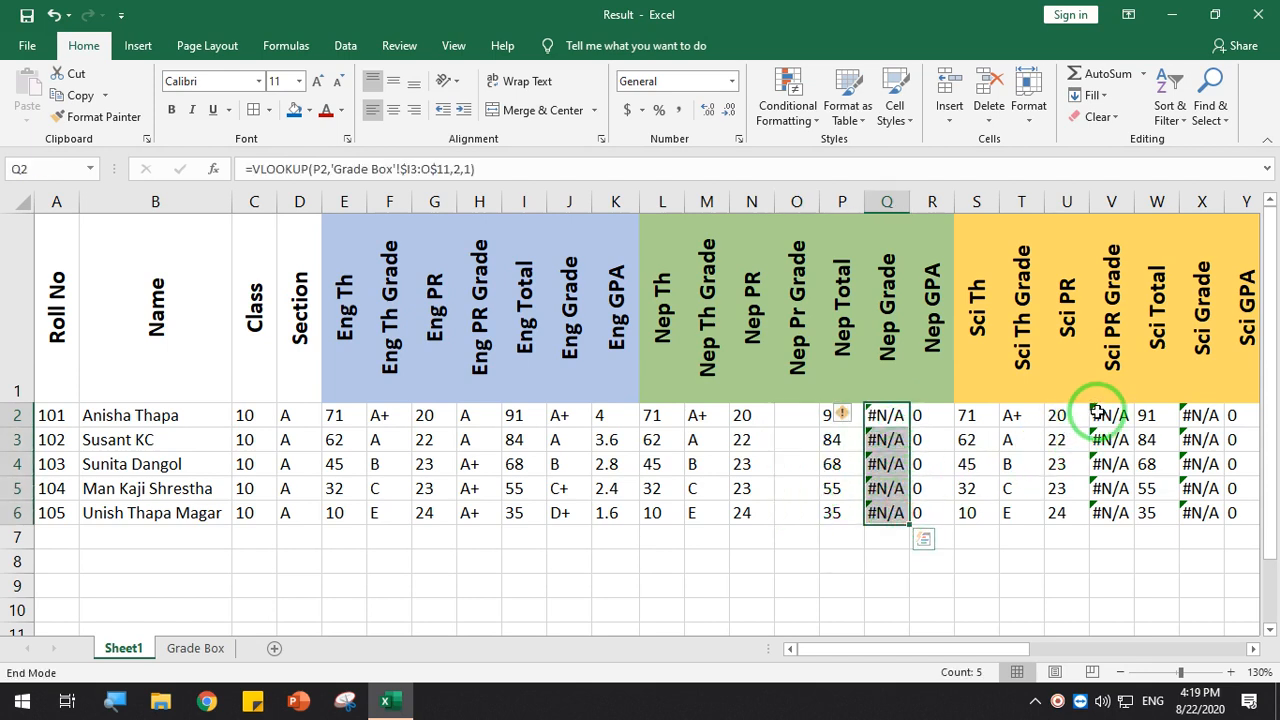
key("Delete")
left_click_drag(1100, 415, 1115, 517)
key("Delete")
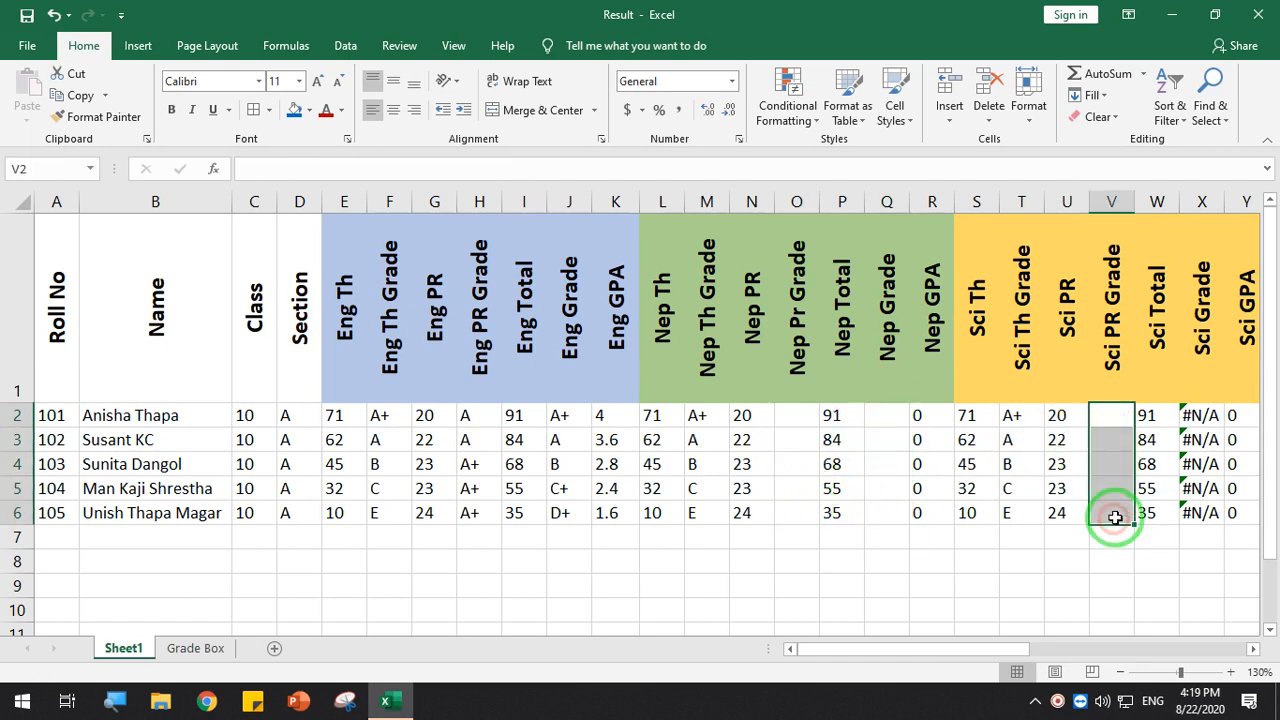
Clear the #N/A cells in Sci Grade X2:X6, Soc Pr Grade AC2:AC6 and Soc Grade AE2:AE6
left_click_drag(1200, 415, 1202, 515)
key("Delete")
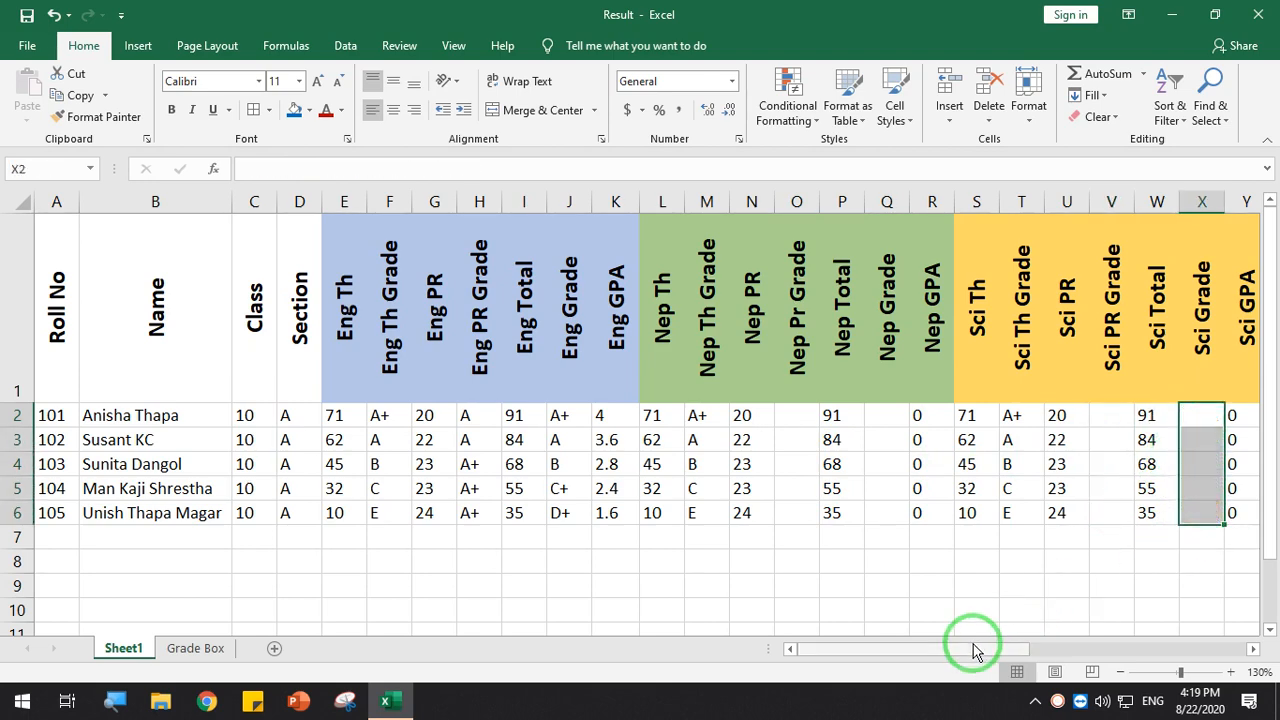
left_click_drag(975, 651, 1053, 649)
left_click_drag(913, 415, 913, 512)
key("Delete")
left_click_drag(1004, 415, 1011, 510)
key("Delete")
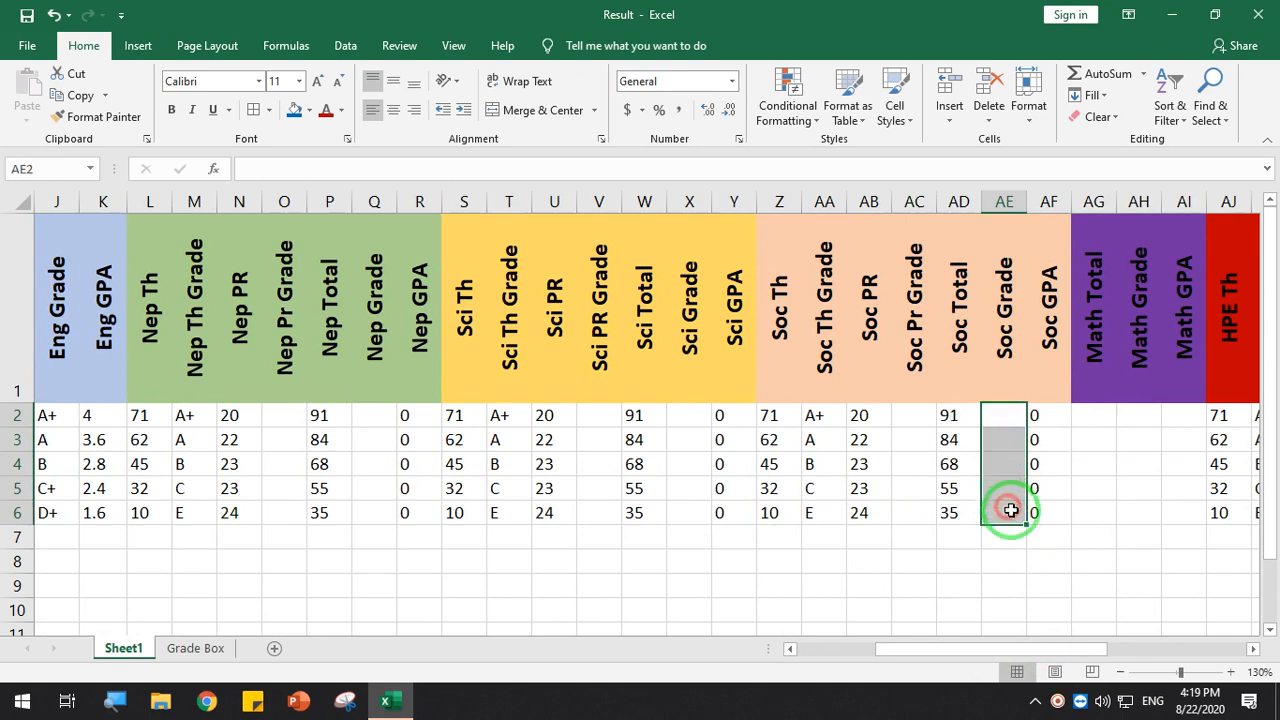
Clear the #N/A cells in HPE Pr Grade AM2:AM6 and HPE Grade AO2:AO6
left_click_drag(980, 649, 1059, 708)
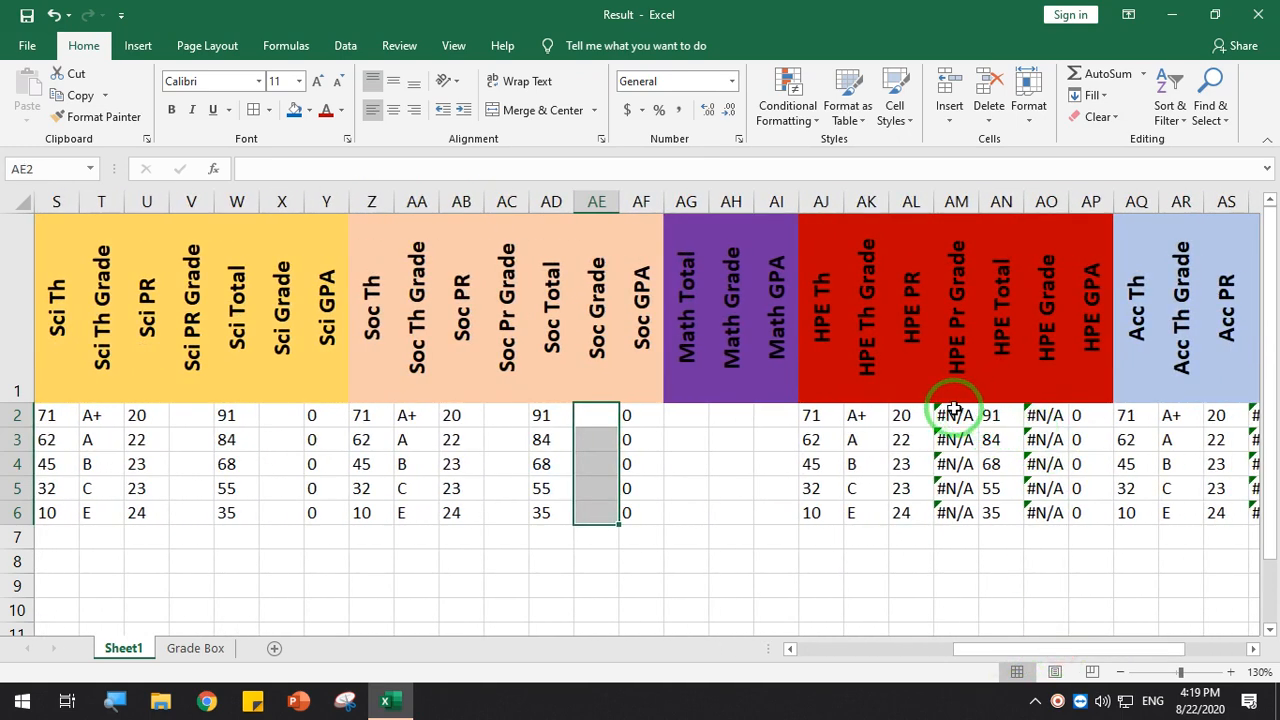
left_click_drag(955, 410, 955, 512)
key("Delete")
left_click_drag(1046, 415, 1044, 513)
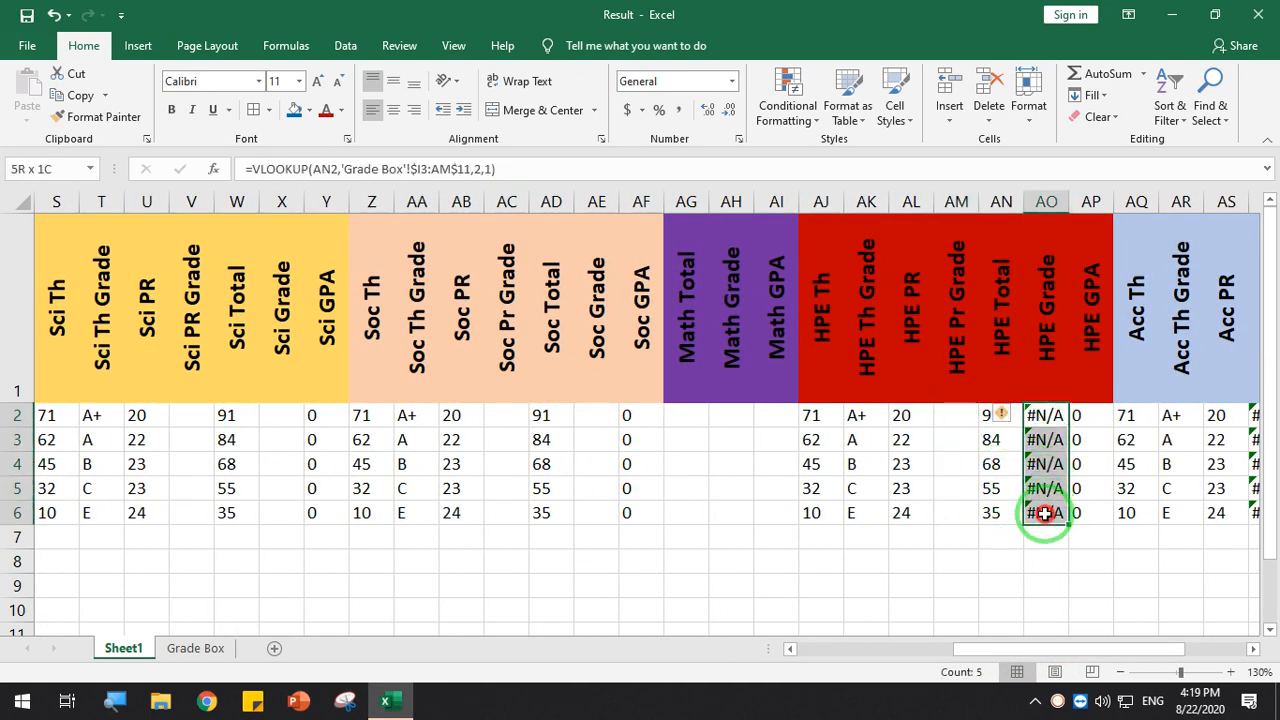
key("Delete")
Clear the #N/A cells in Acc PR Grade AT2:AT6 and Acc Grade AV2:AV6
left_click_drag(1020, 674, 1086, 654)
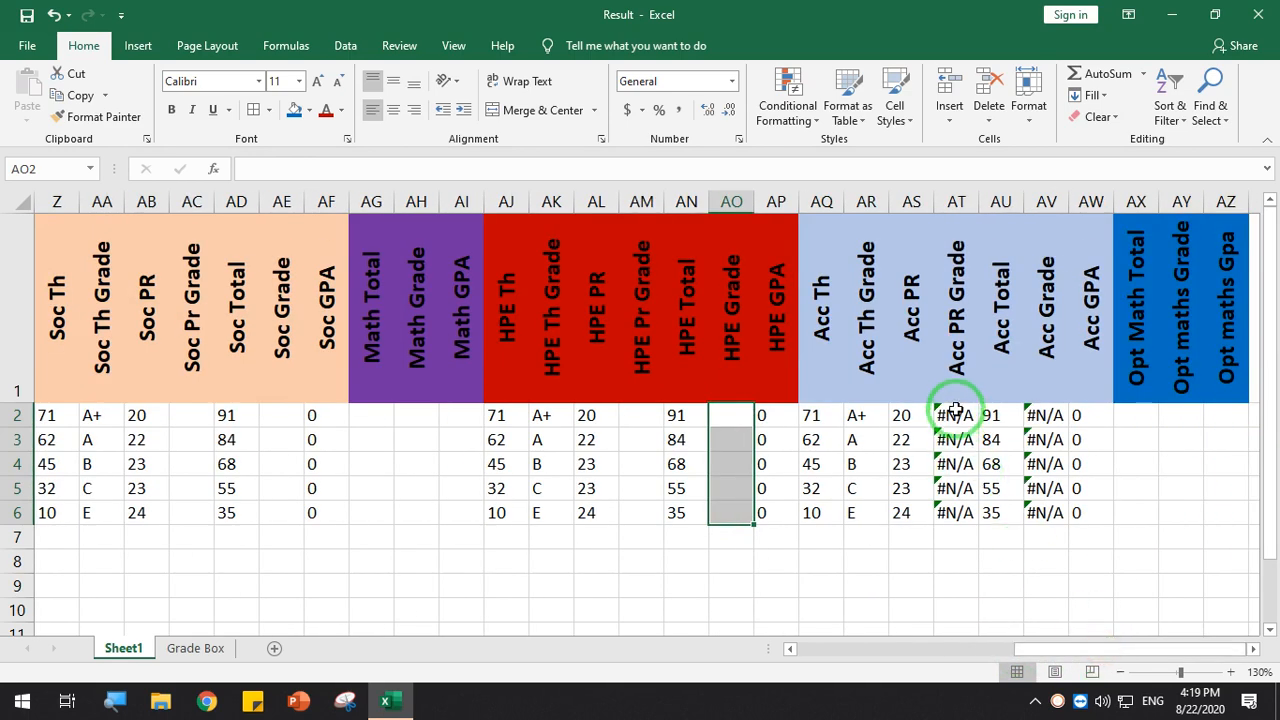
left_click_drag(955, 410, 957, 512)
key("Delete")
left_click_drag(1046, 415, 1046, 514)
key("Delete")
Copy the Eng Th Grade formula from F2 to Nep Th Grade M2 and fill it down to M6
left_click_drag(1046, 651, 935, 658)
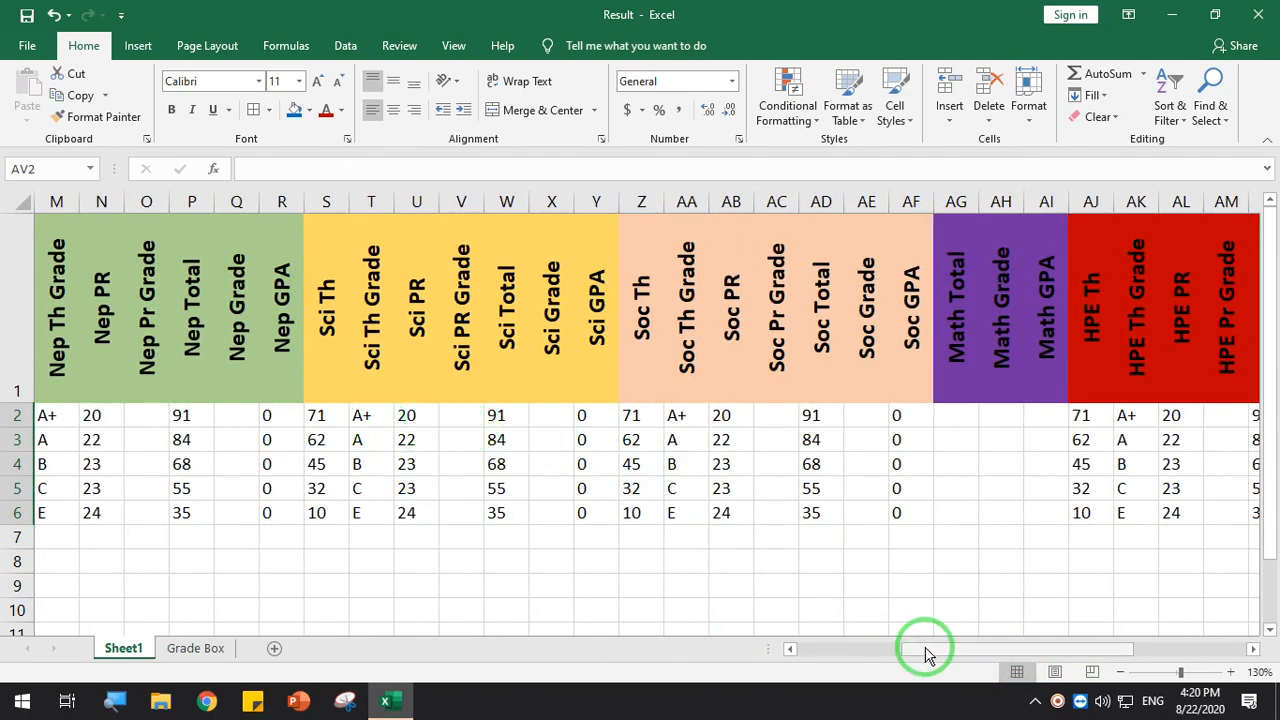
left_click_drag(925, 655, 813, 651)
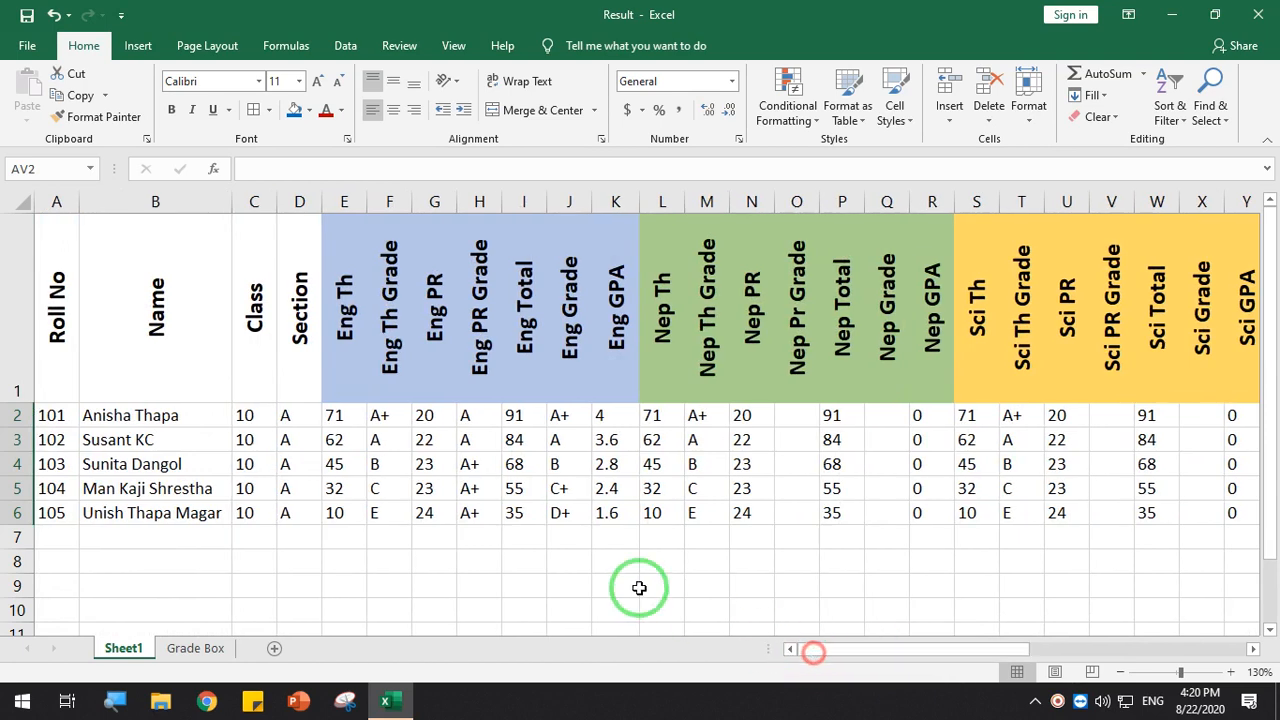
left_click(385, 416)
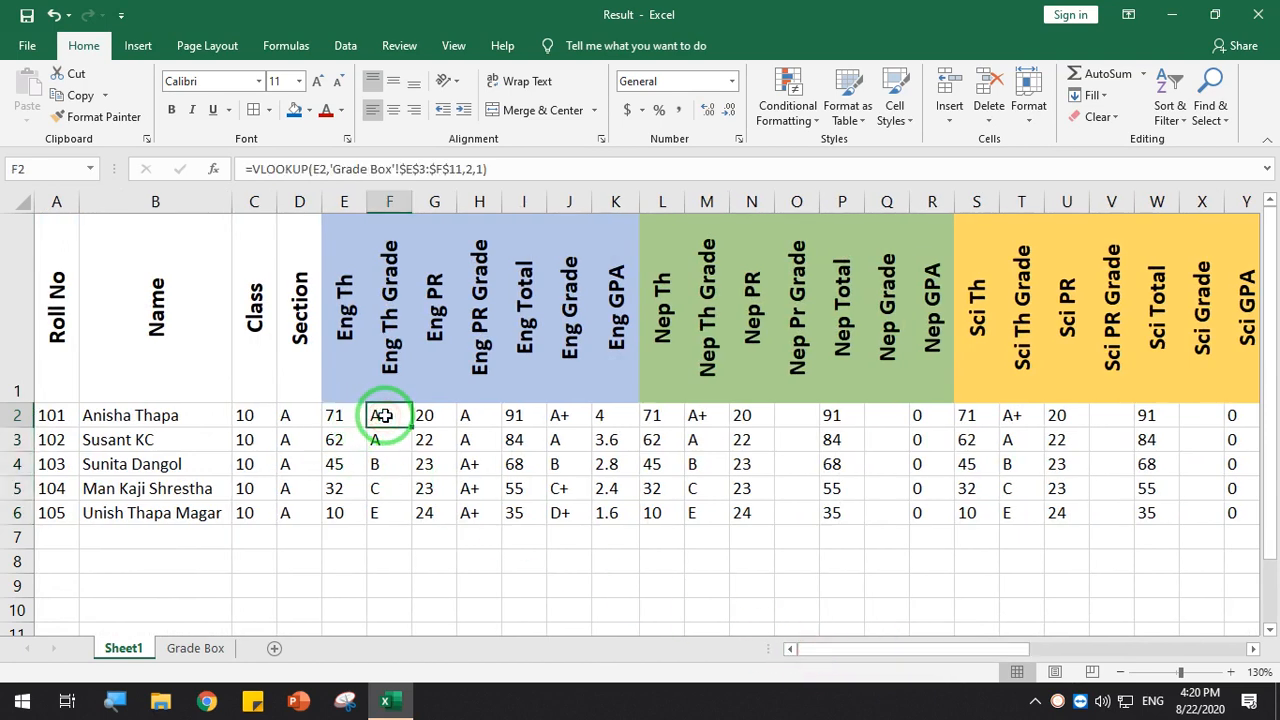
key("ctrl+c")
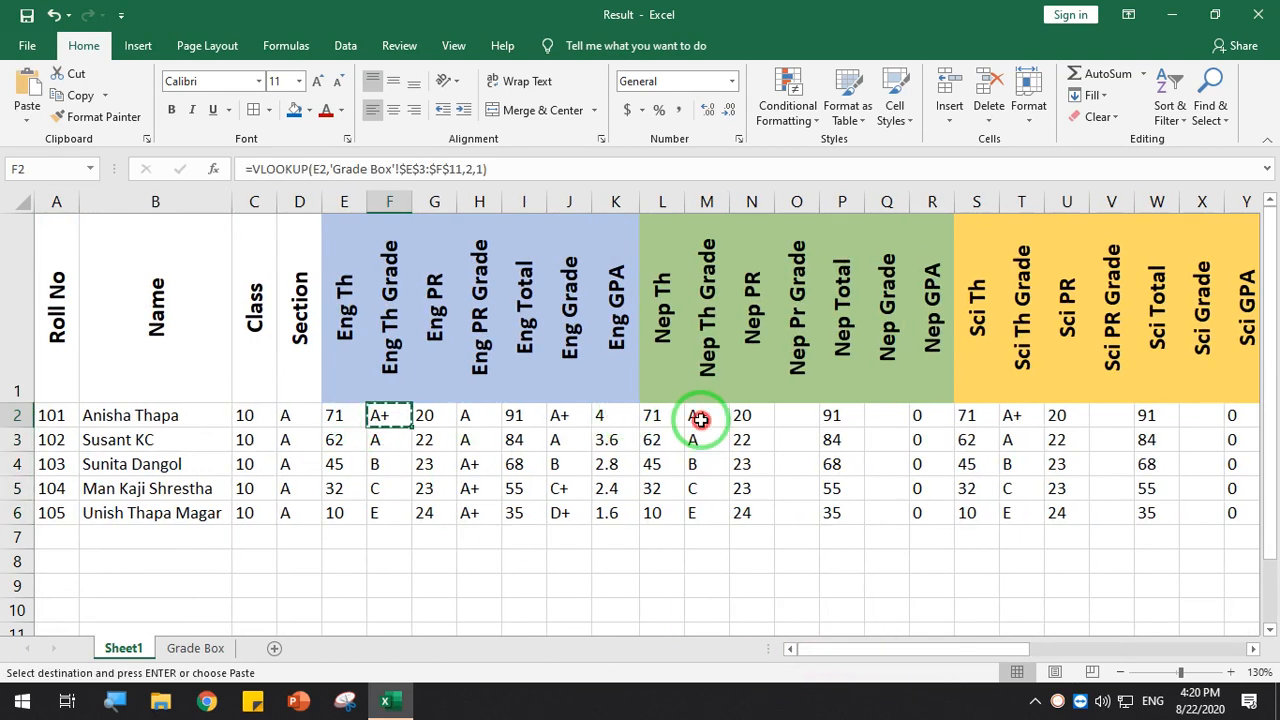
left_click(701, 420)
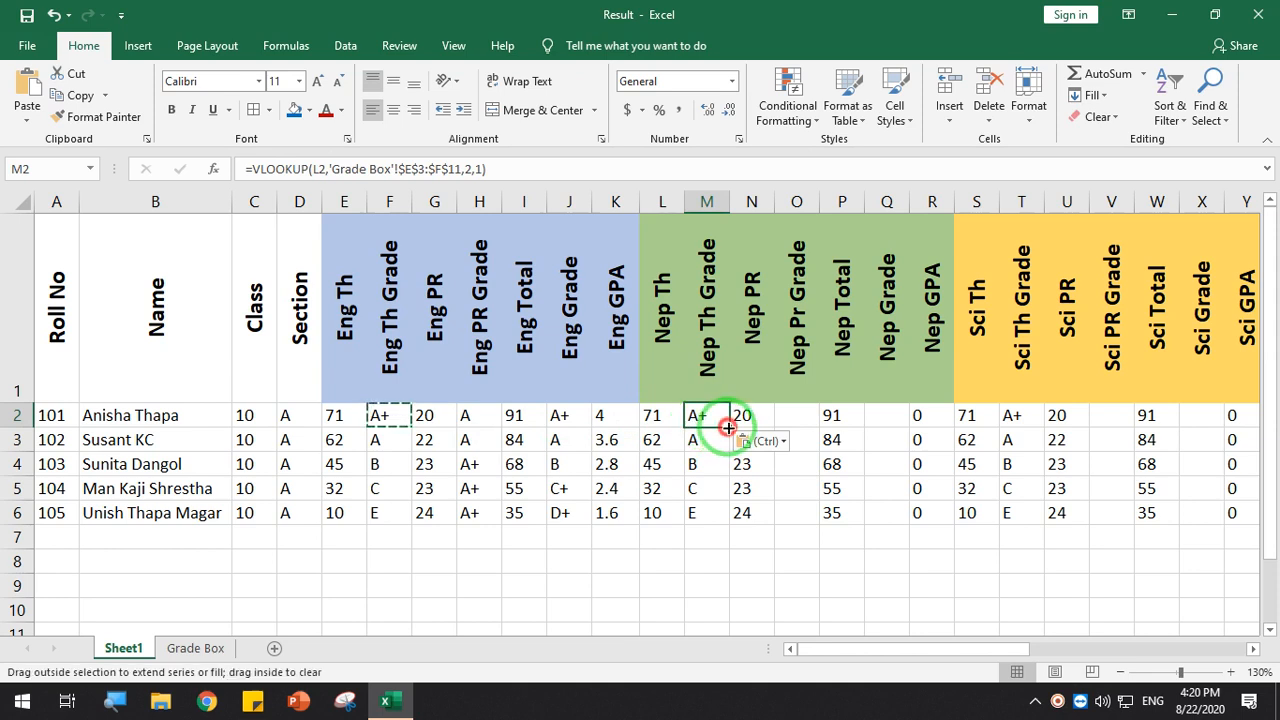
double_click(728, 427)
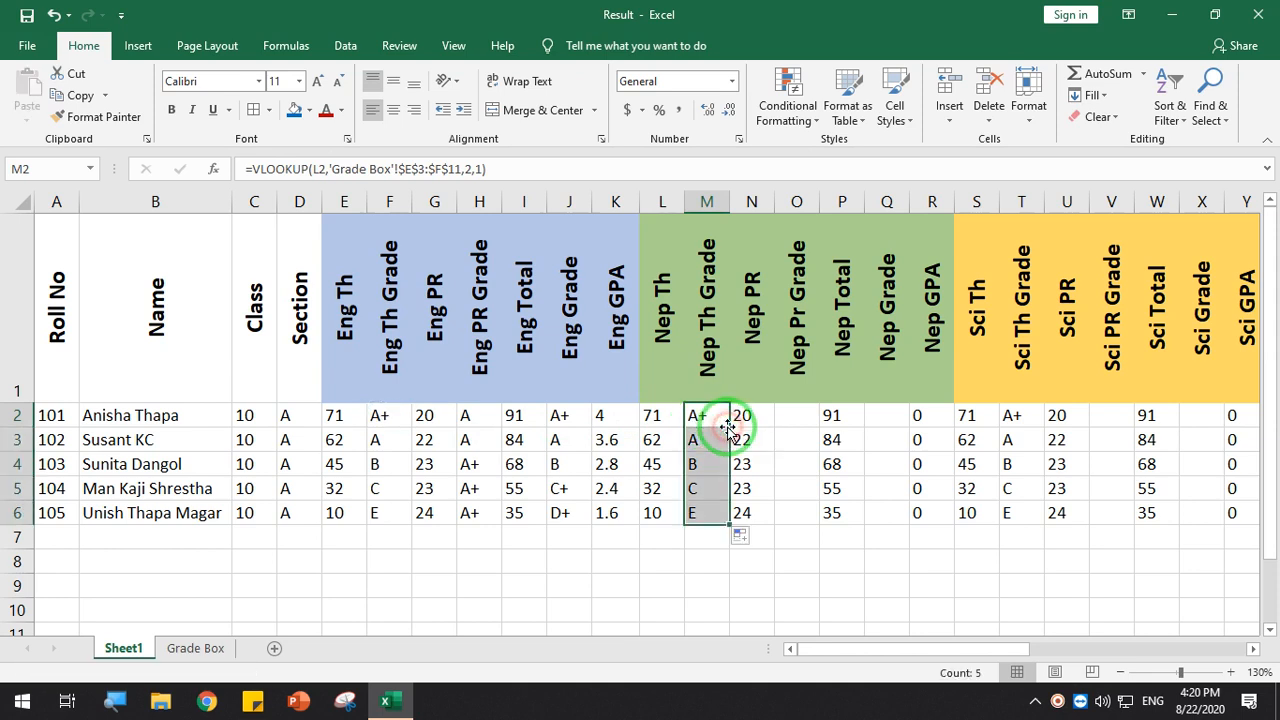
Try copying the Eng PR Grade formula from H2 to Nep Pr Grade O2 and filling it down to O6
left_click(476, 415)
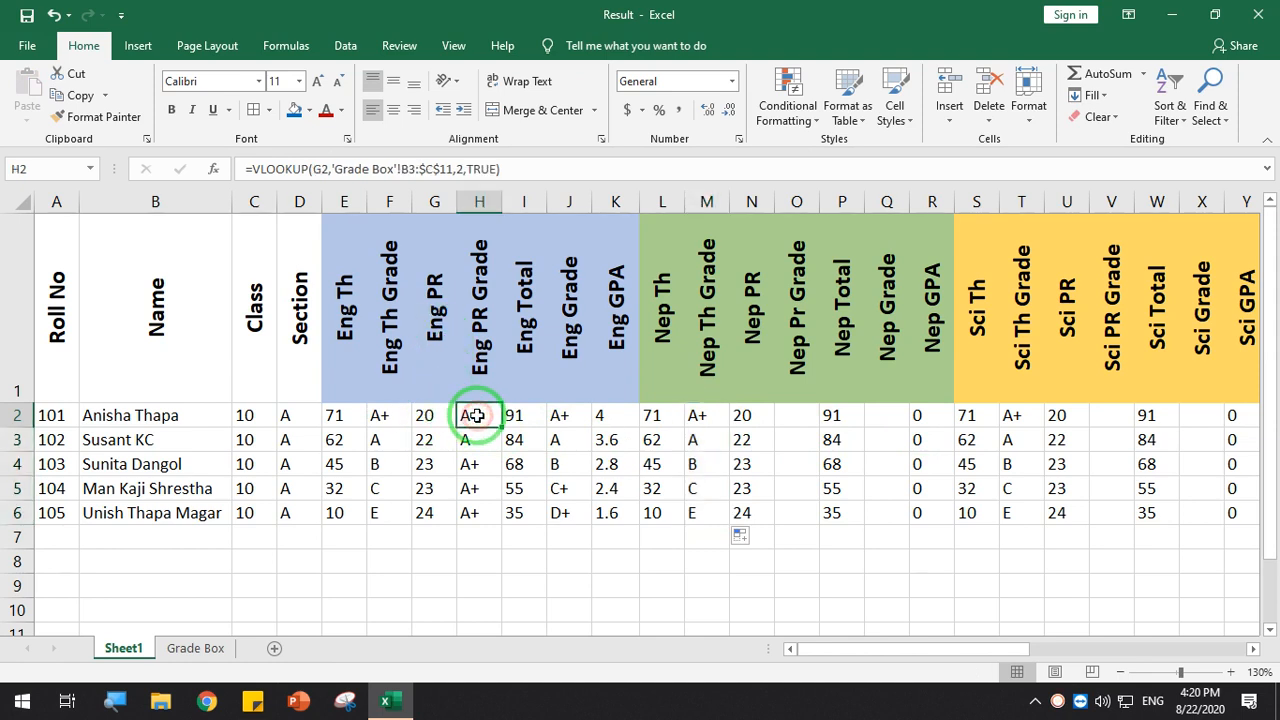
left_click(785, 418)
key("ctrl+v")
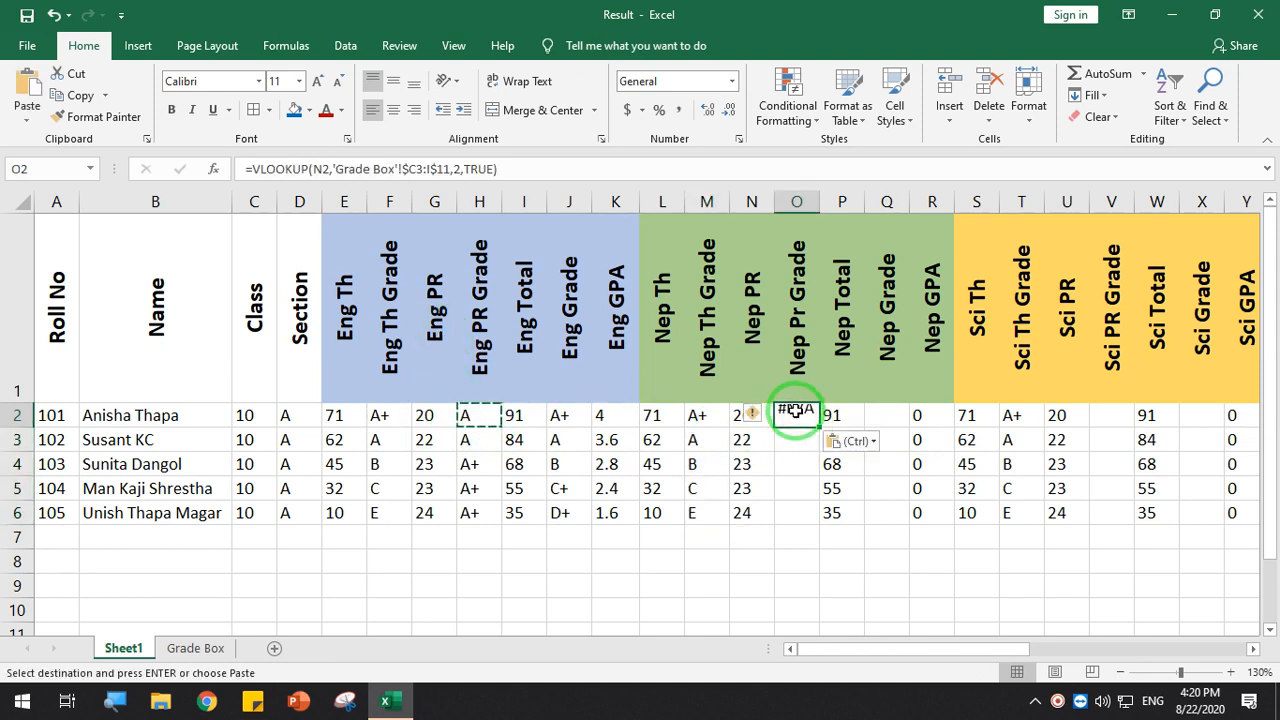
double_click(820, 426)
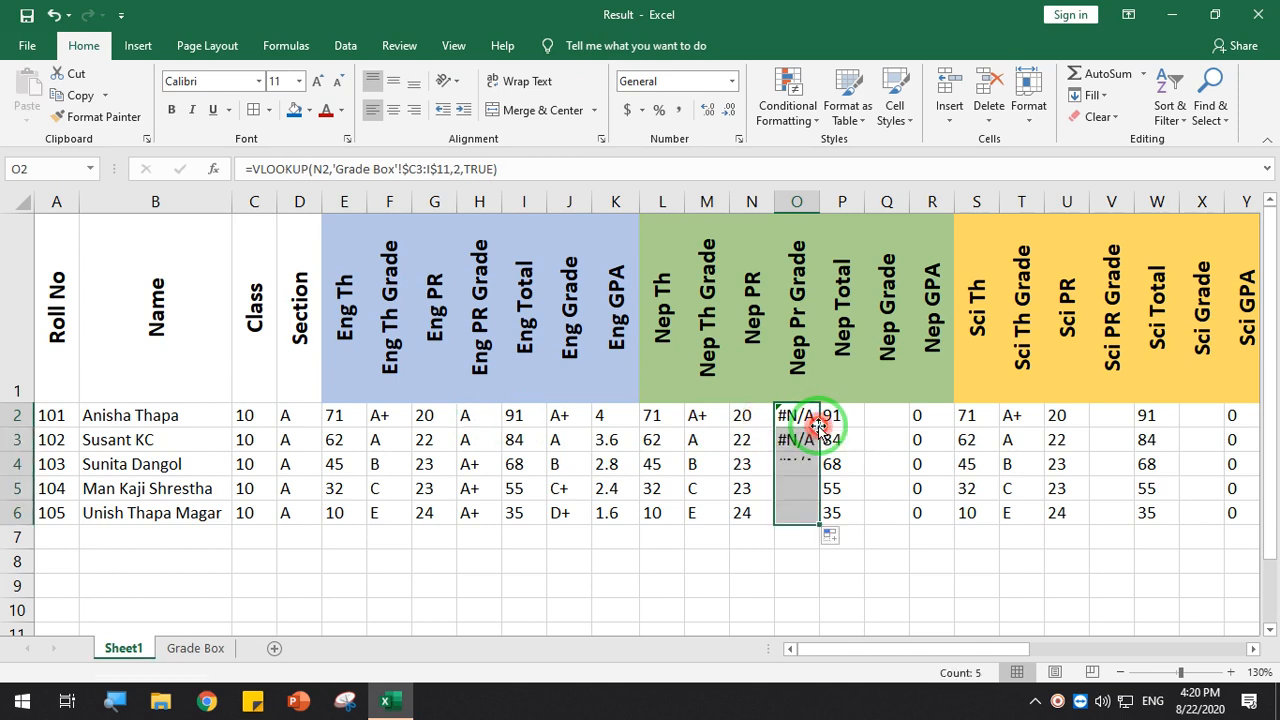
Examine the VLOOKUP formula and the number format of the Nep Pr Grade cells O2 and O6
double_click(818, 425)
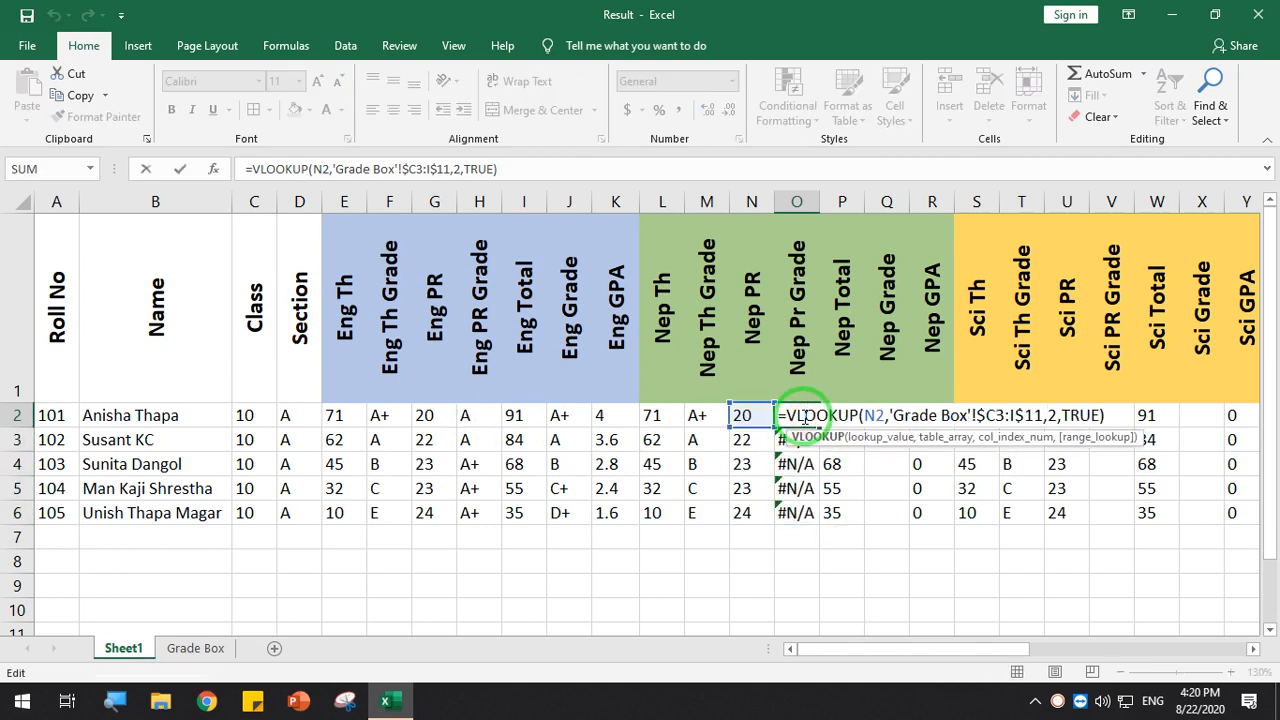
left_click(797, 586)
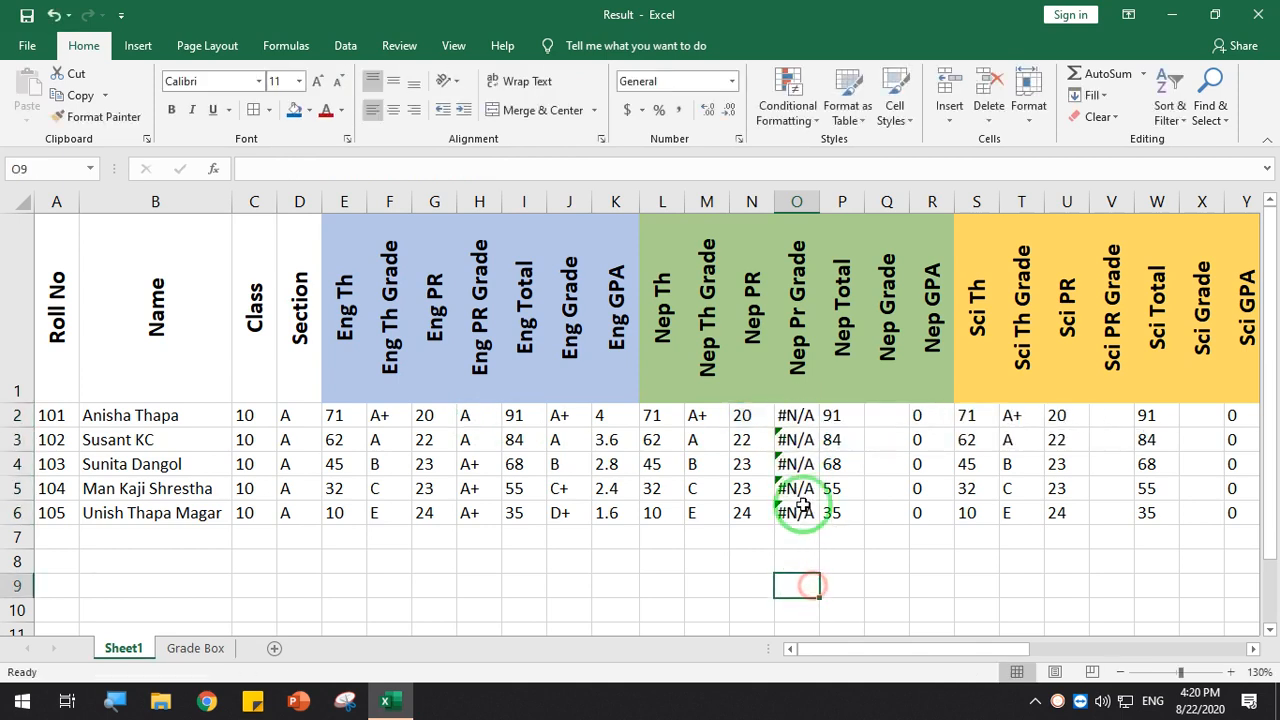
left_click(779, 411)
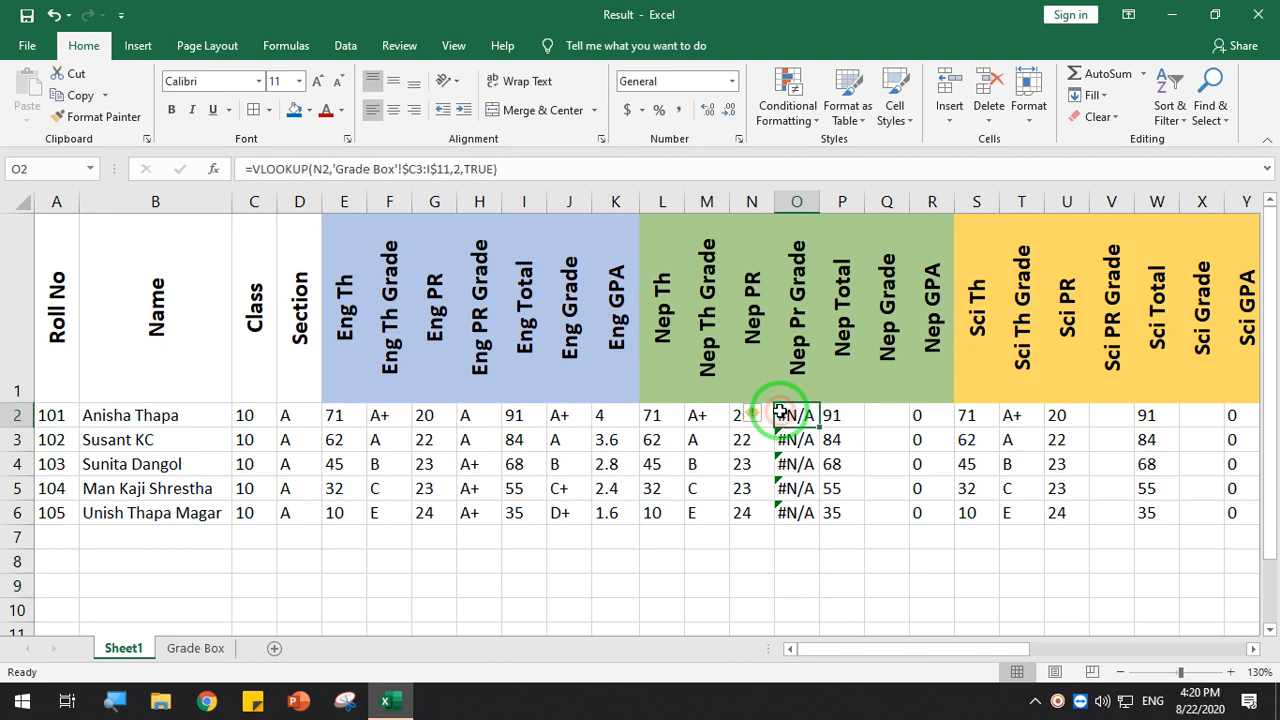
left_click(671, 82)
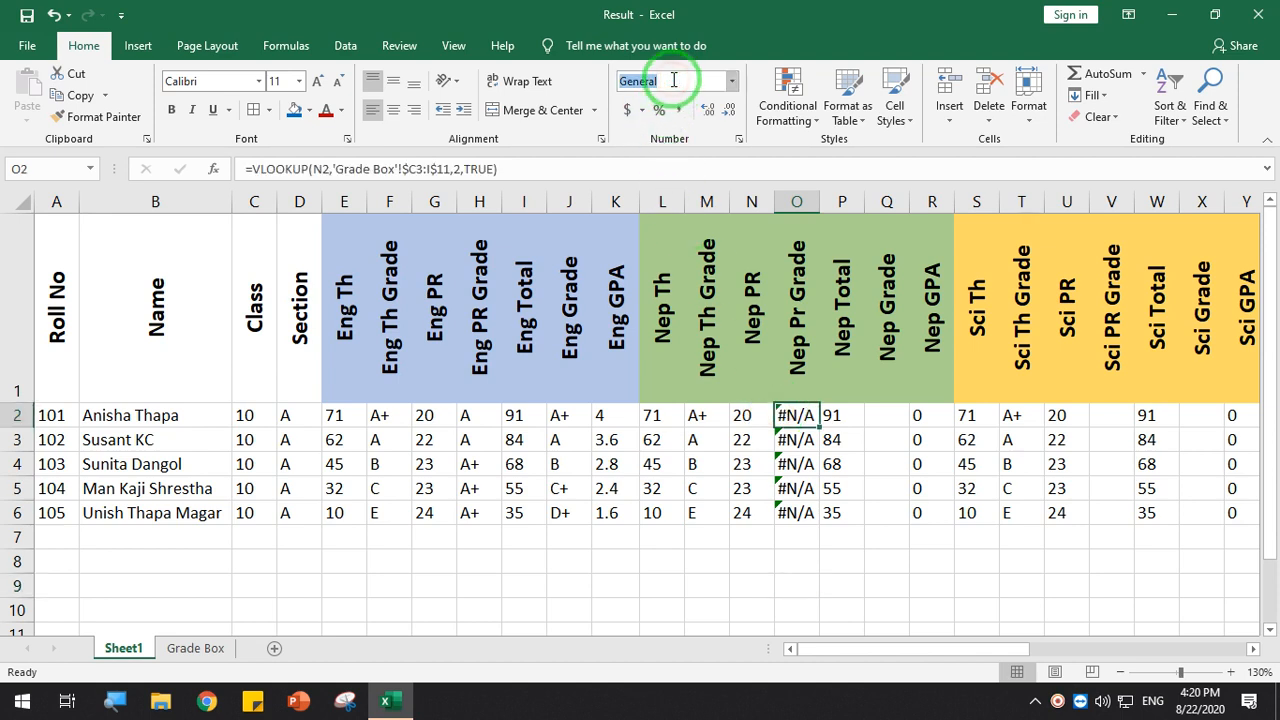
key("Return")
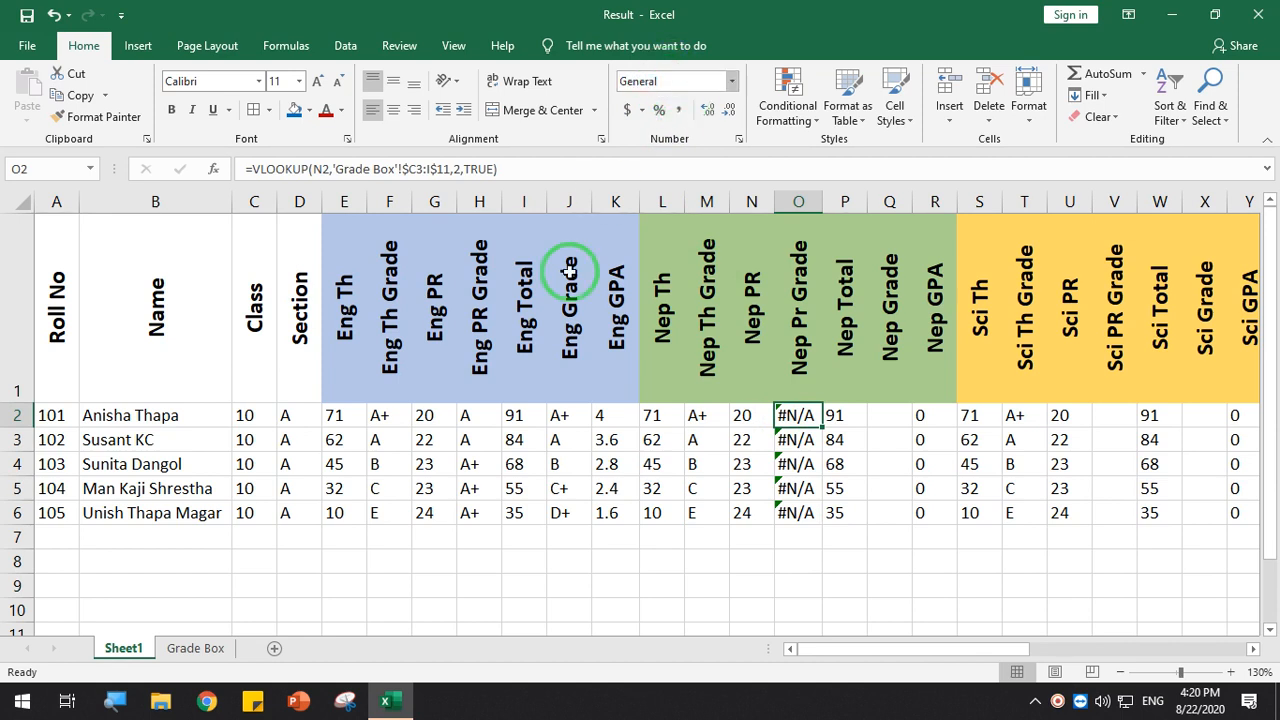
key("ctrl+Down")
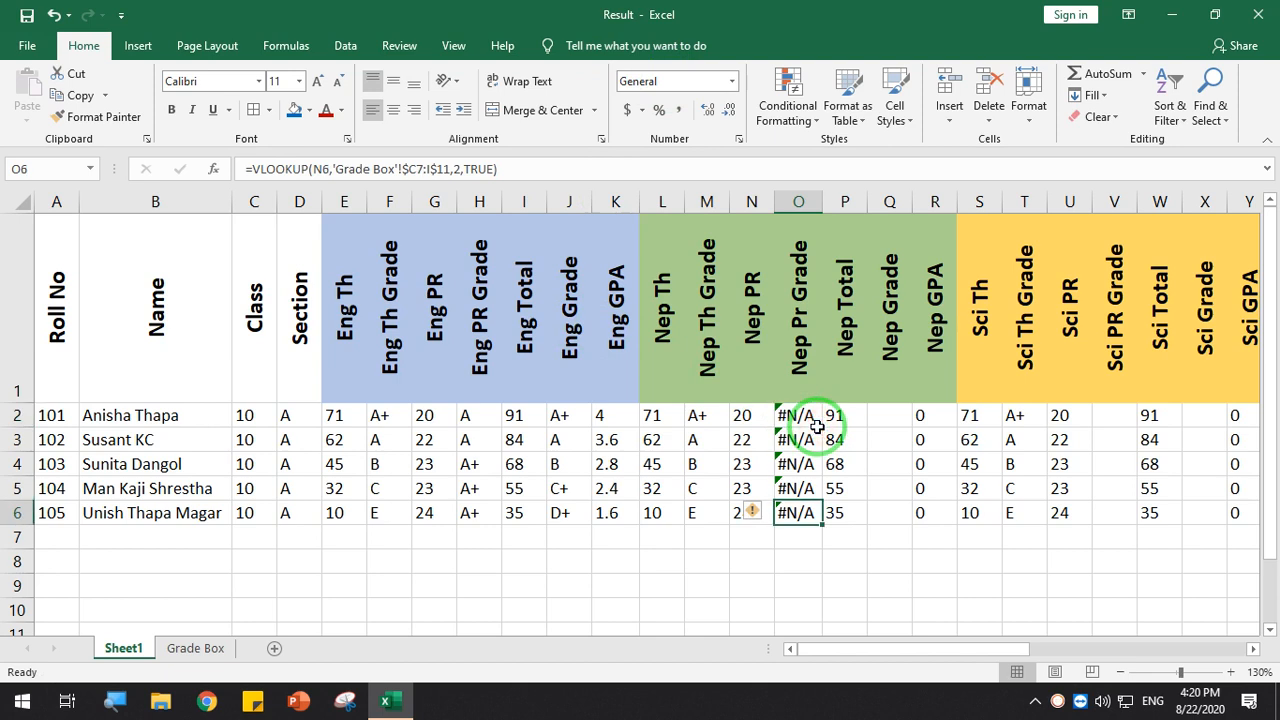
Show the calculation steps for the error in O6 and evaluate its VLOOKUP formula step by step
left_click(766, 513)
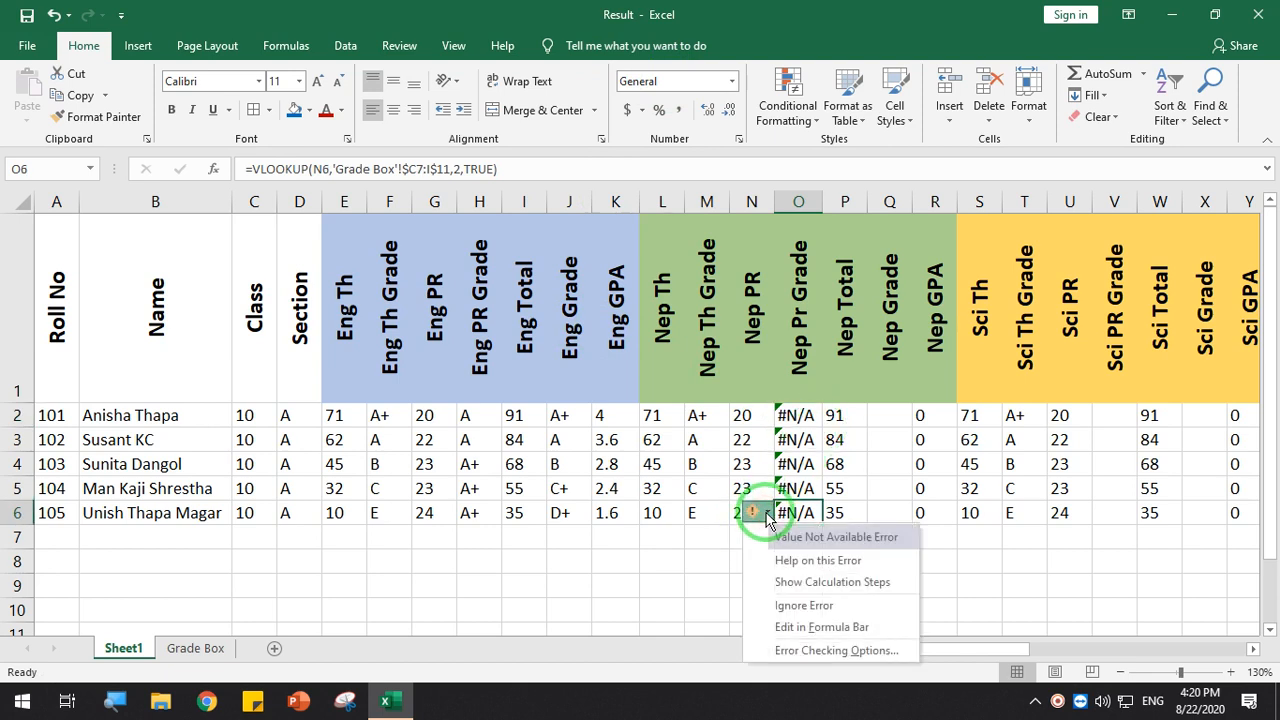
left_click(789, 582)
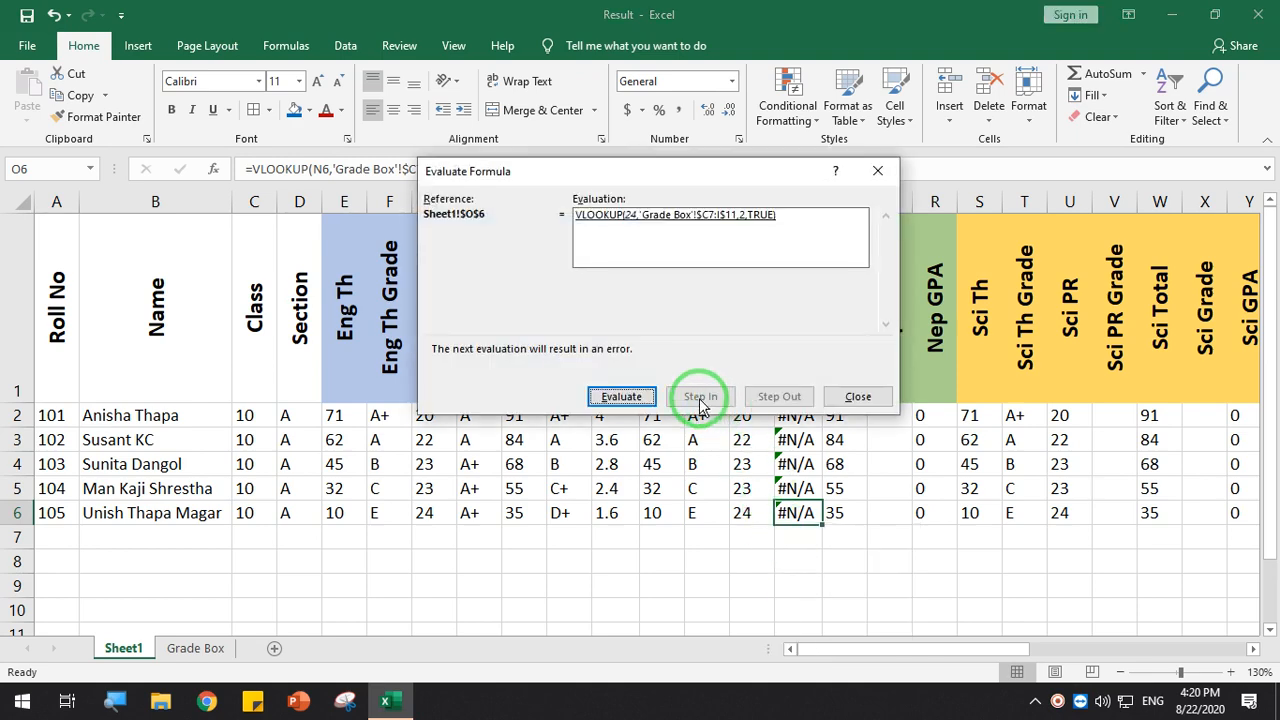
left_click(626, 398)
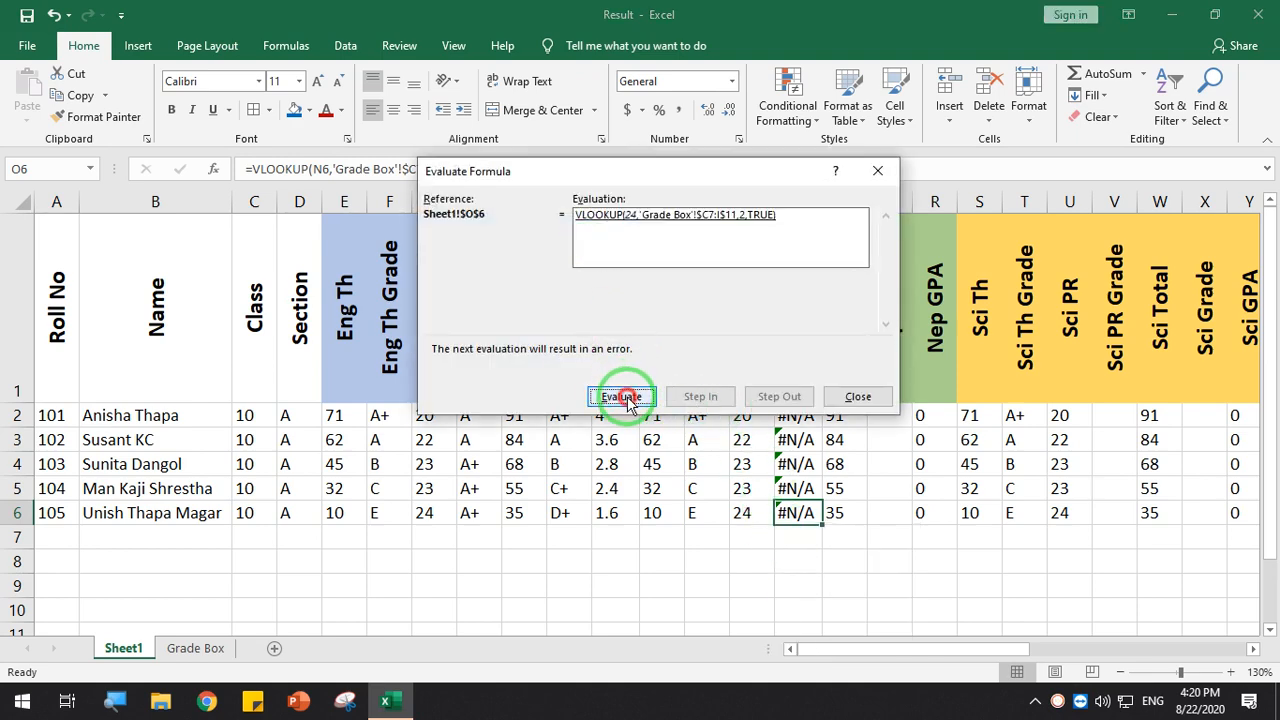
left_click(621, 397)
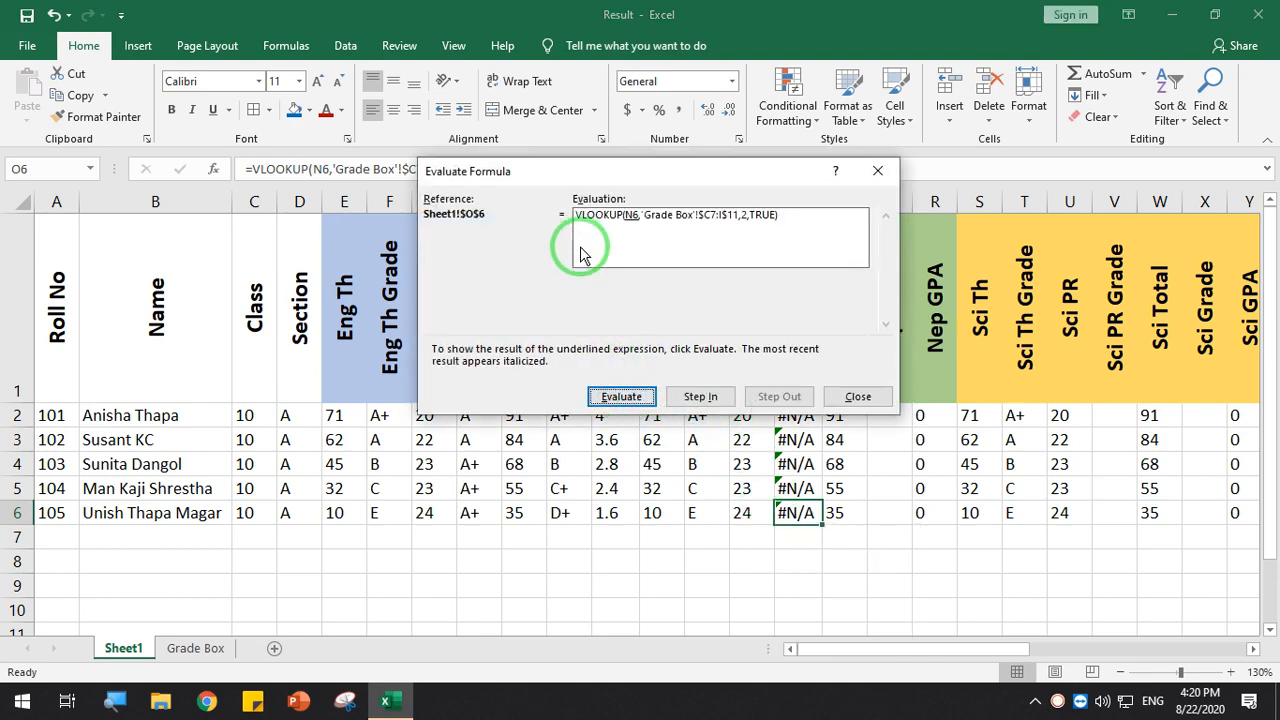
left_click(650, 398)
left_click(646, 398)
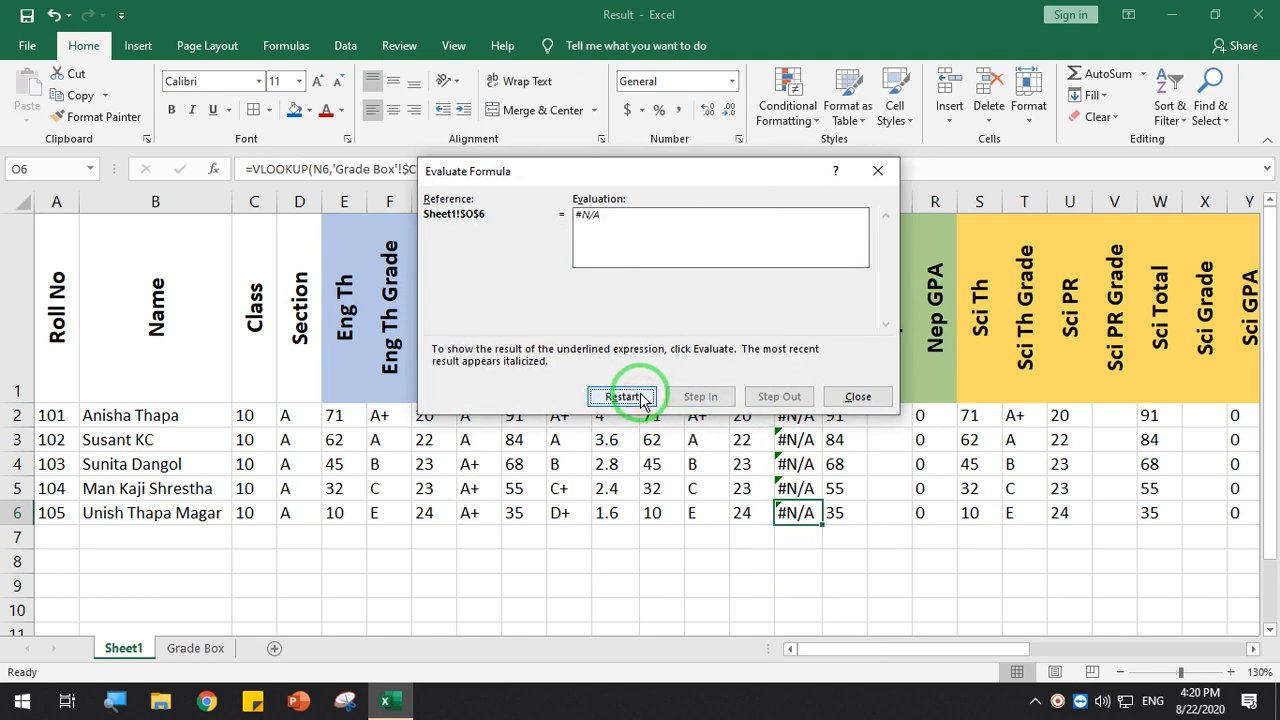
left_click(643, 398)
left_click(641, 398)
left_click(641, 397)
left_click(858, 396)
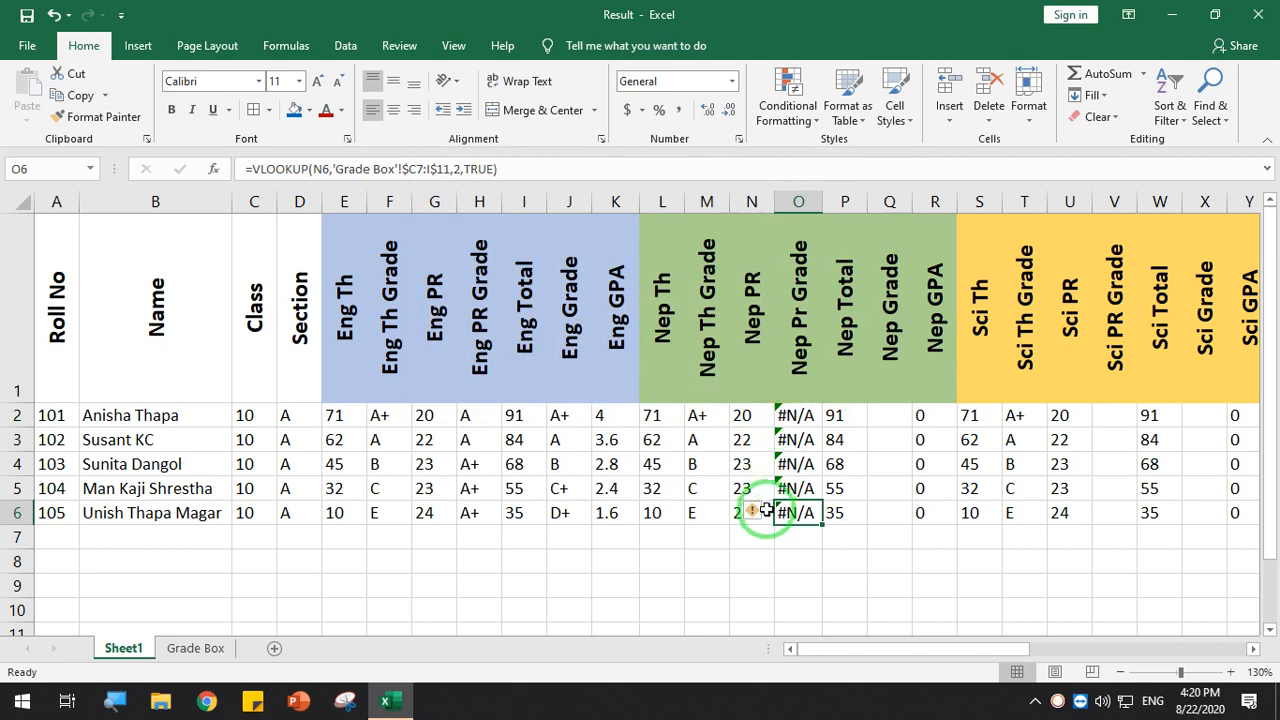
Clear the copied lookup formulas from Nep Pr Grade O2:O6
left_click_drag(798, 415, 820, 512)
key("Delete")
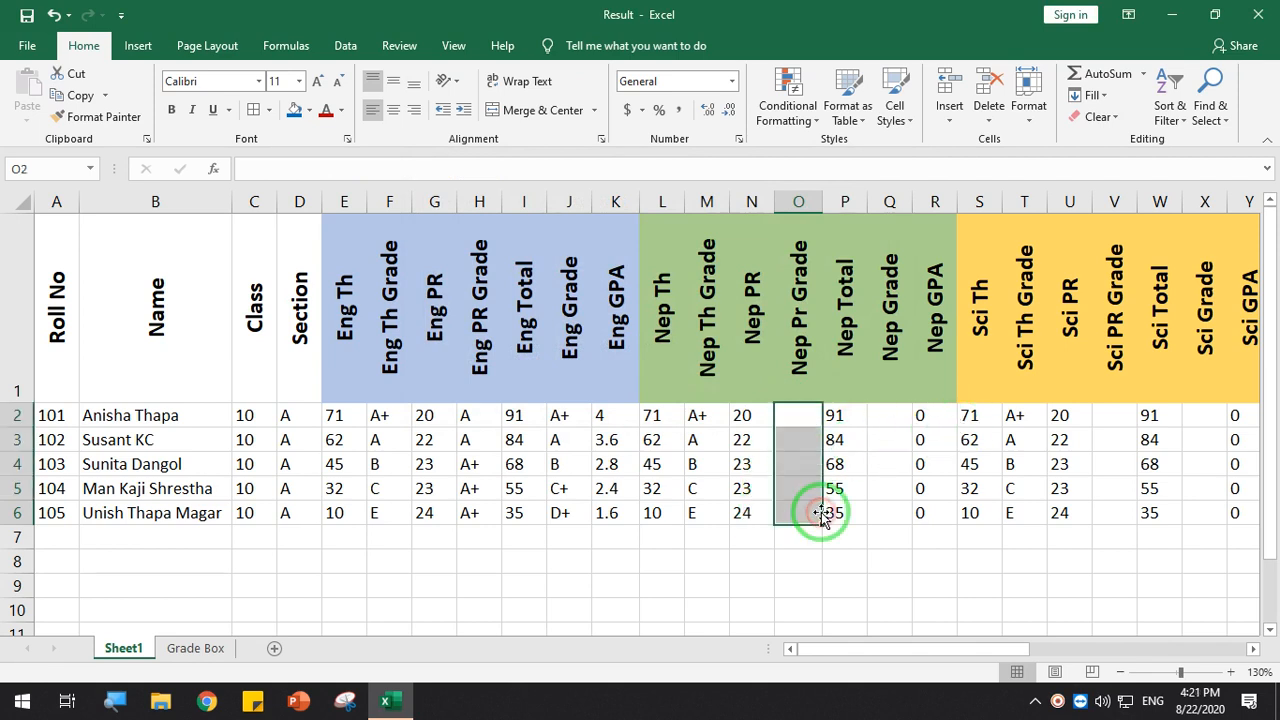
left_click(800, 418)
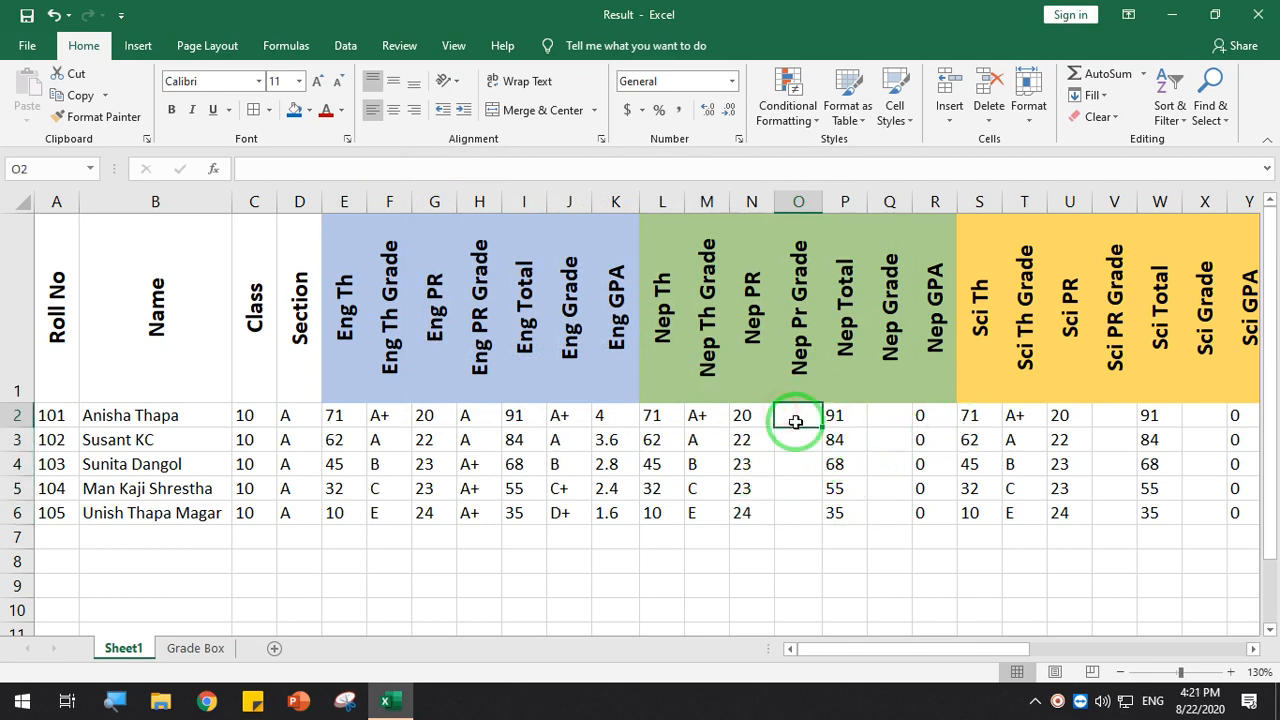
Copy the Eng PR Grade formula from H2 into Nep Pr Grade O2 and re-enter the pasted formula as it is
left_click(560, 420)
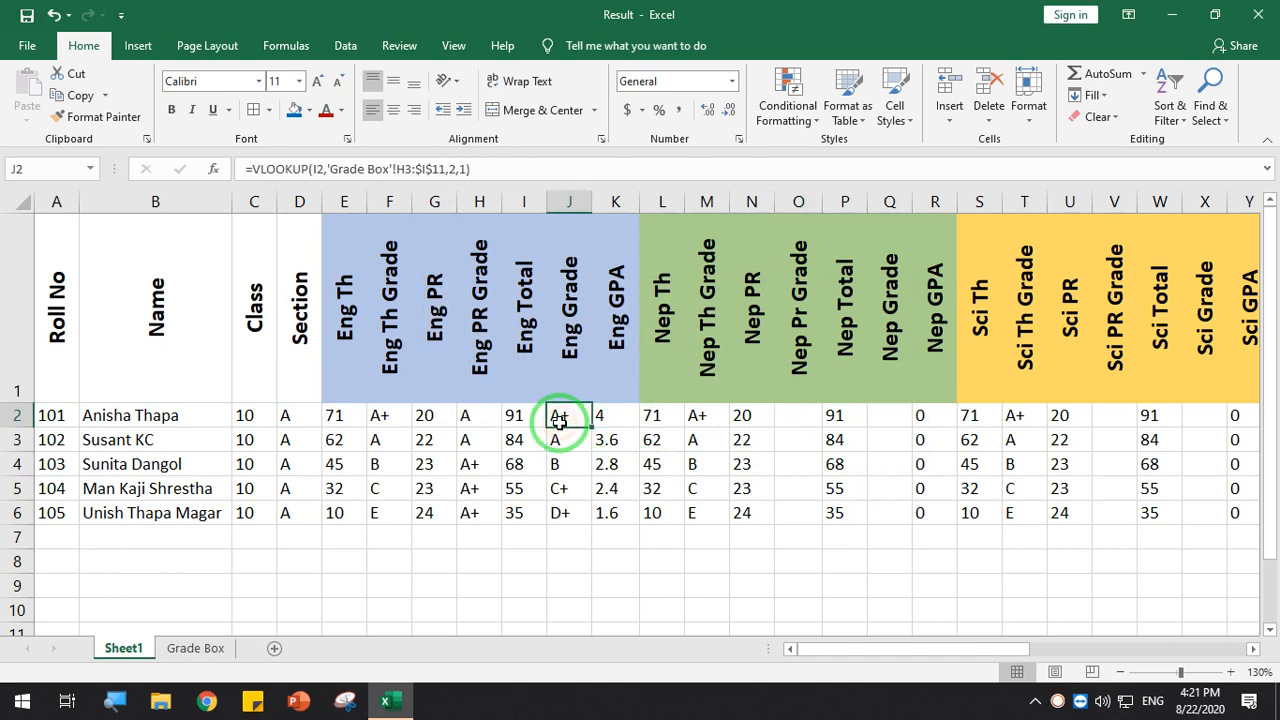
left_click(786, 419)
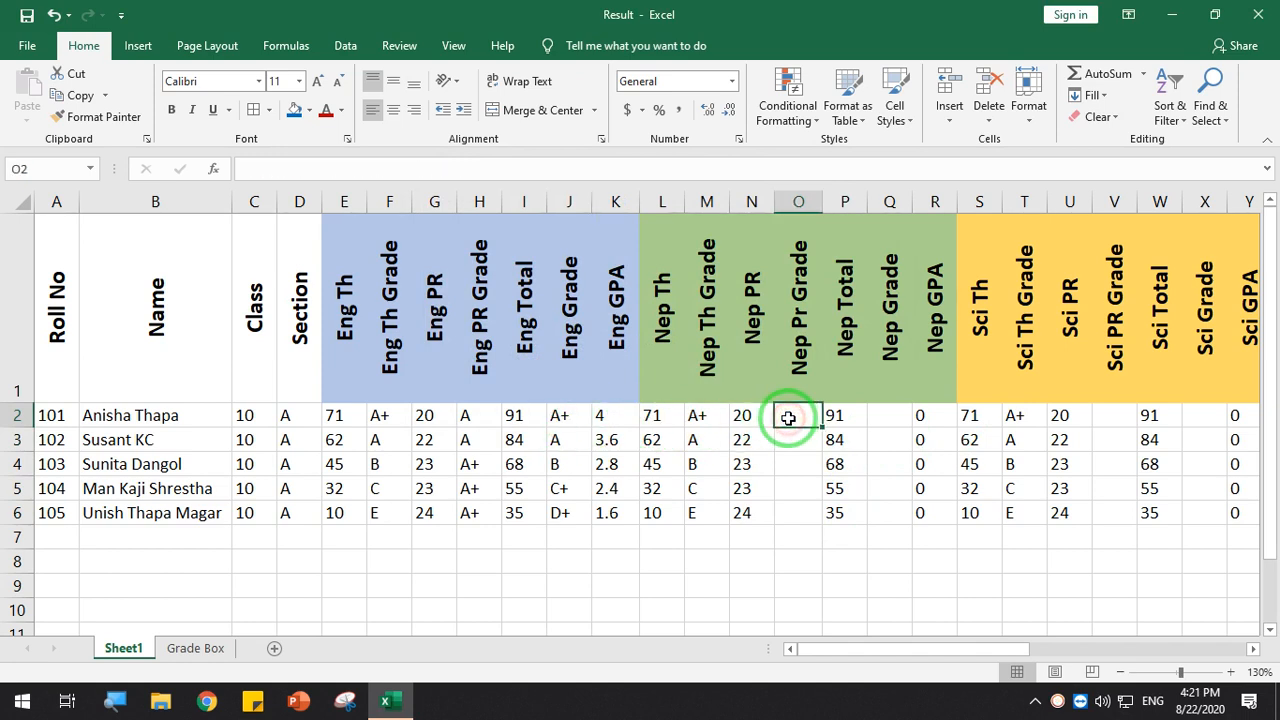
left_click(557, 417)
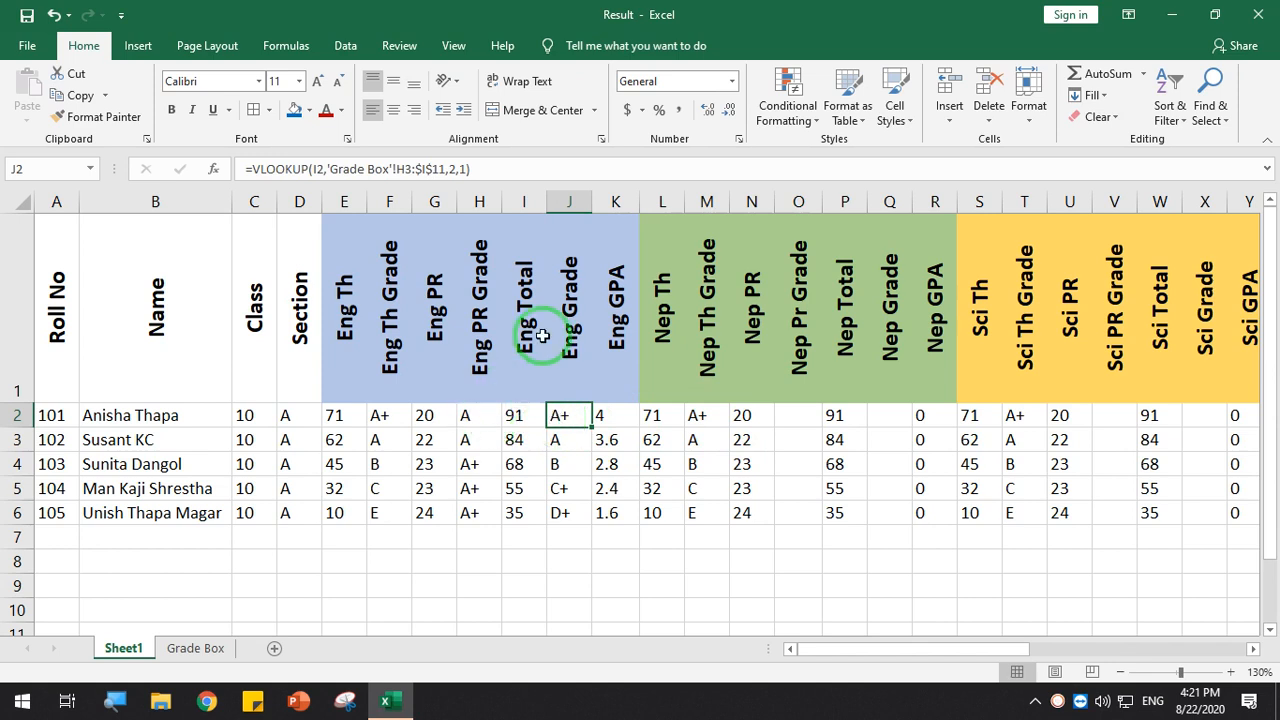
left_click(474, 419)
key("ctrl+c")
left_click(788, 416)
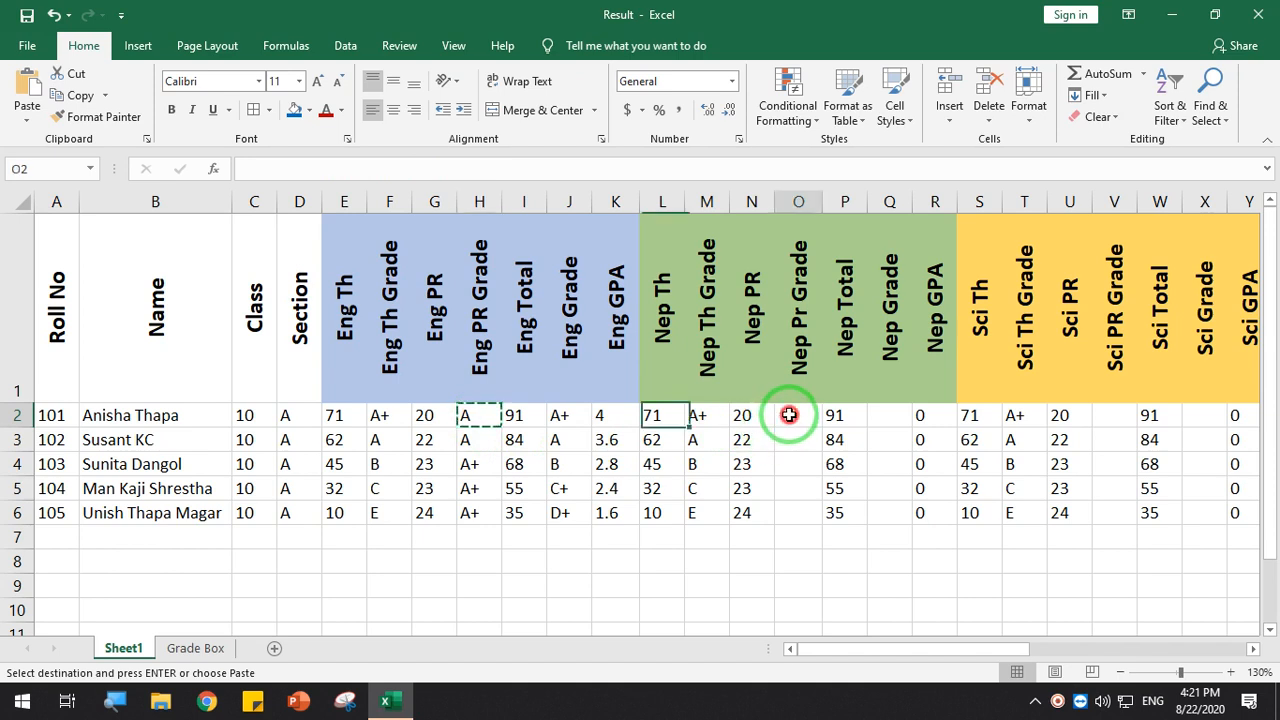
key("ctrl+v")
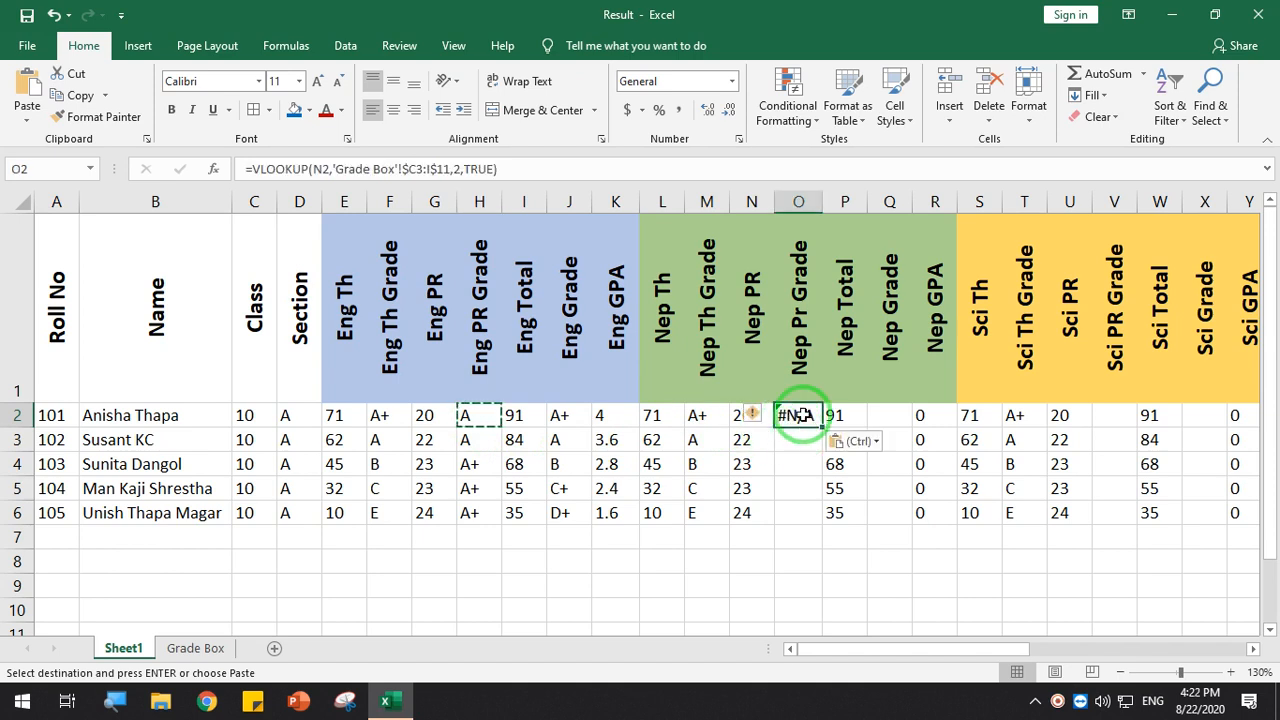
left_click(545, 167)
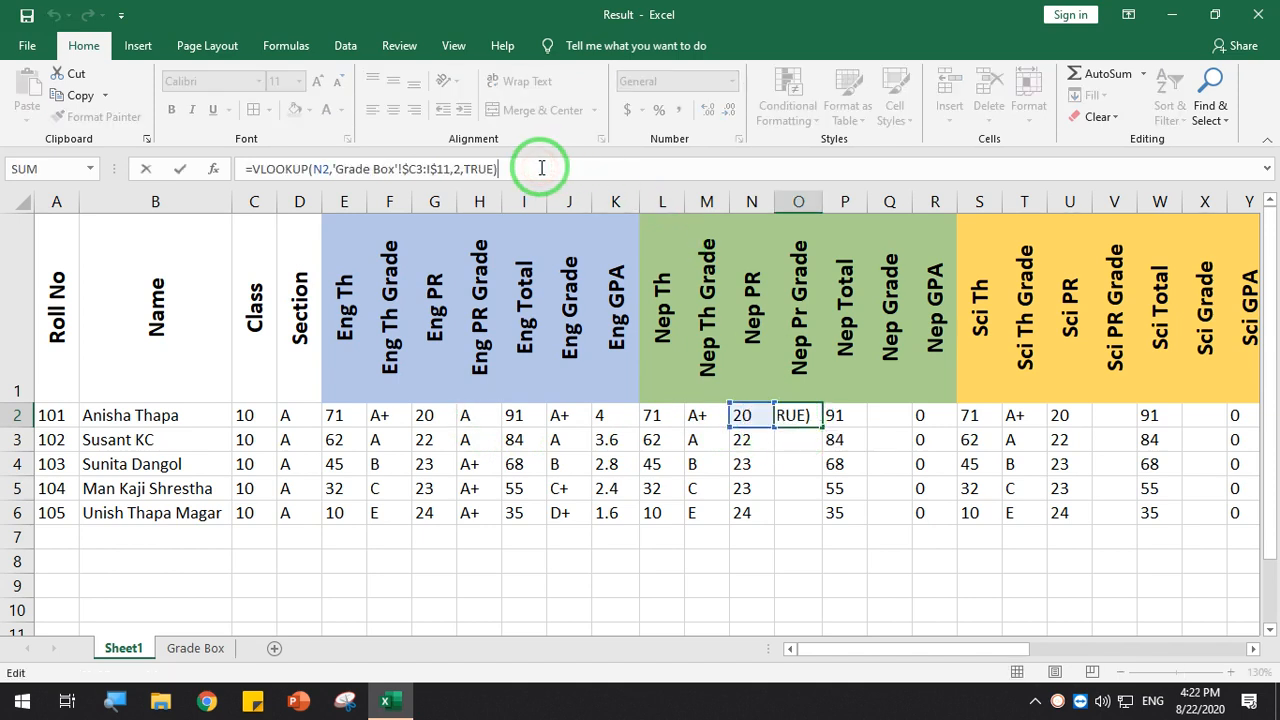
key("Return")
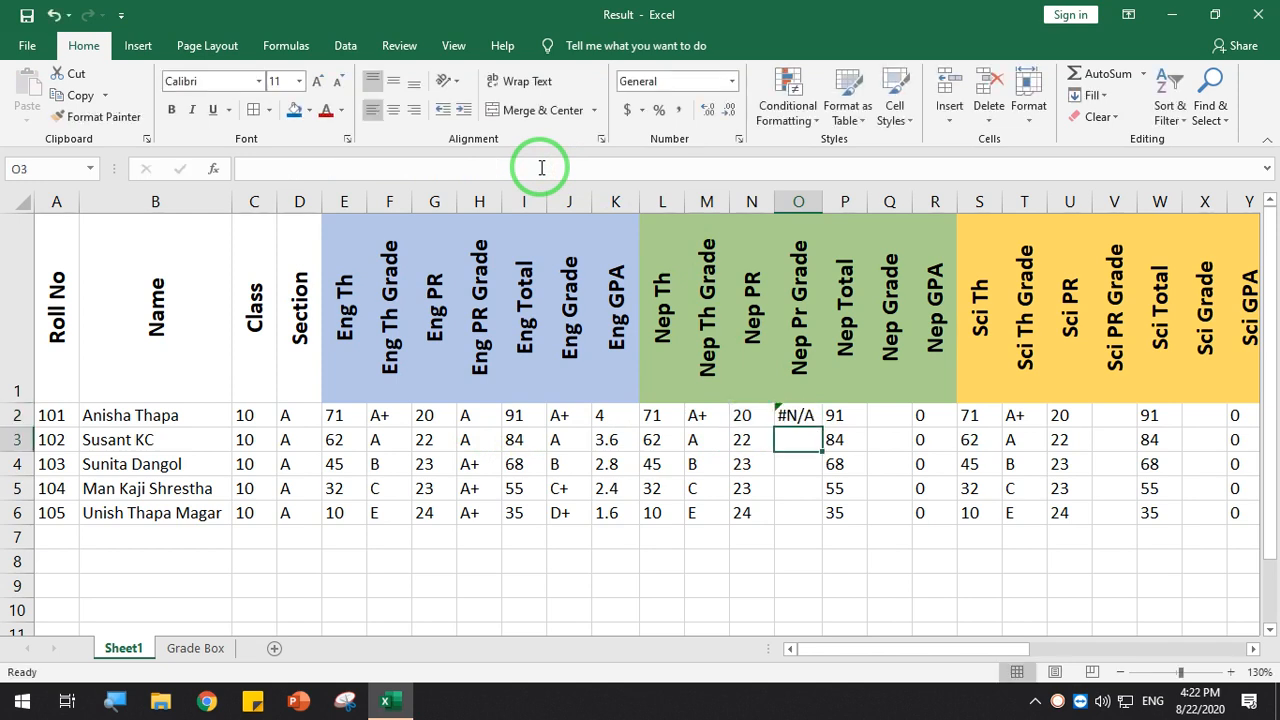
Re-enter the VLOOKUP formula in Nep Pr Grade O2 with a space after the equals sign
left_click(808, 420)
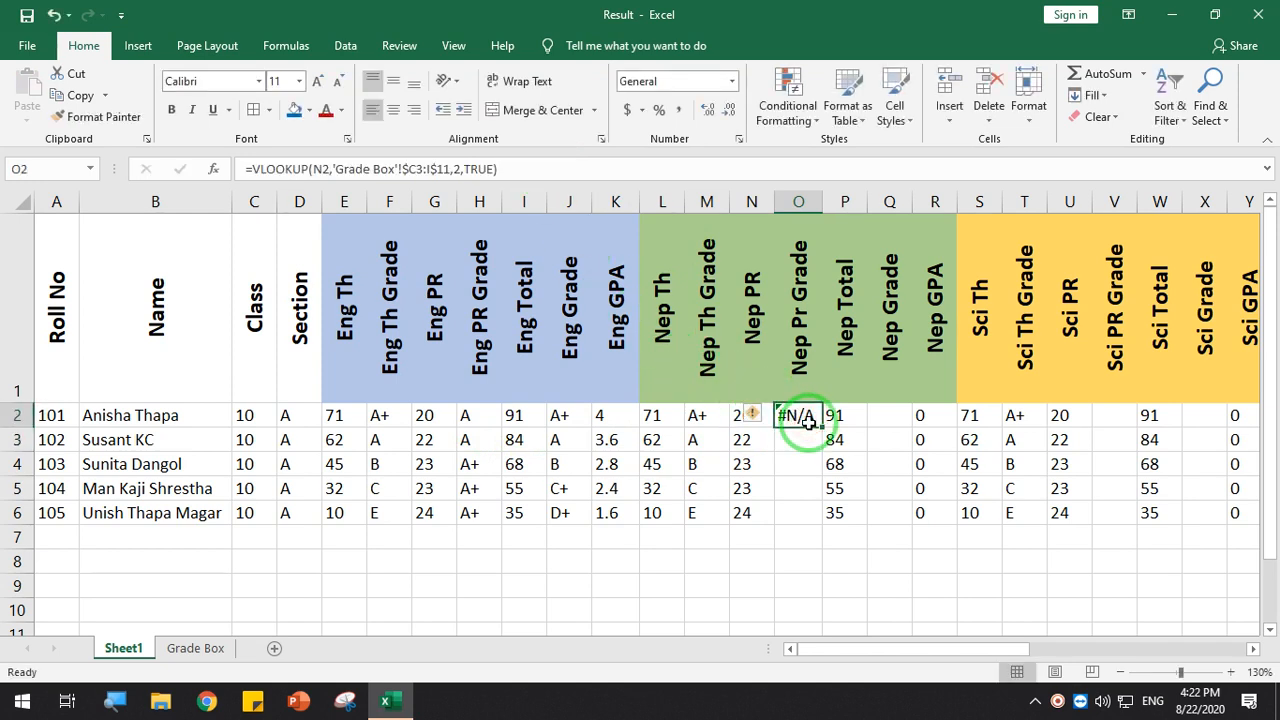
left_click(255, 170)
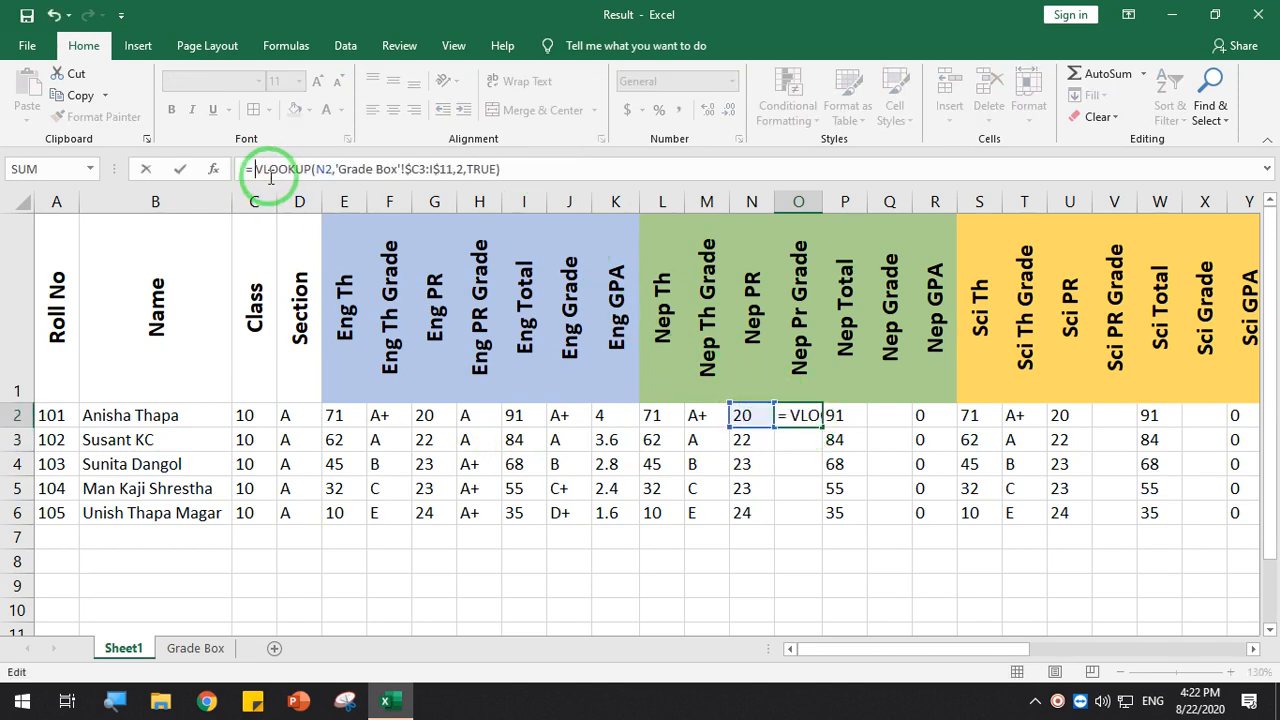
left_click(333, 170)
type(",")
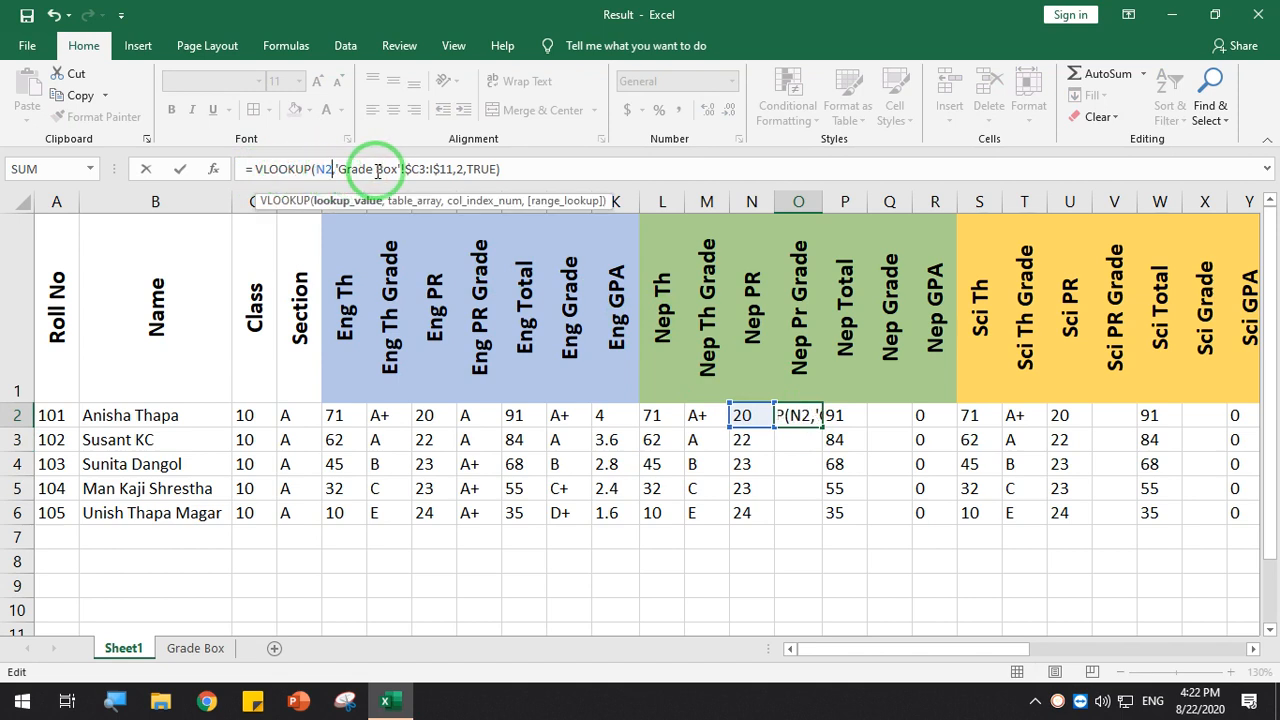
left_click(505, 170)
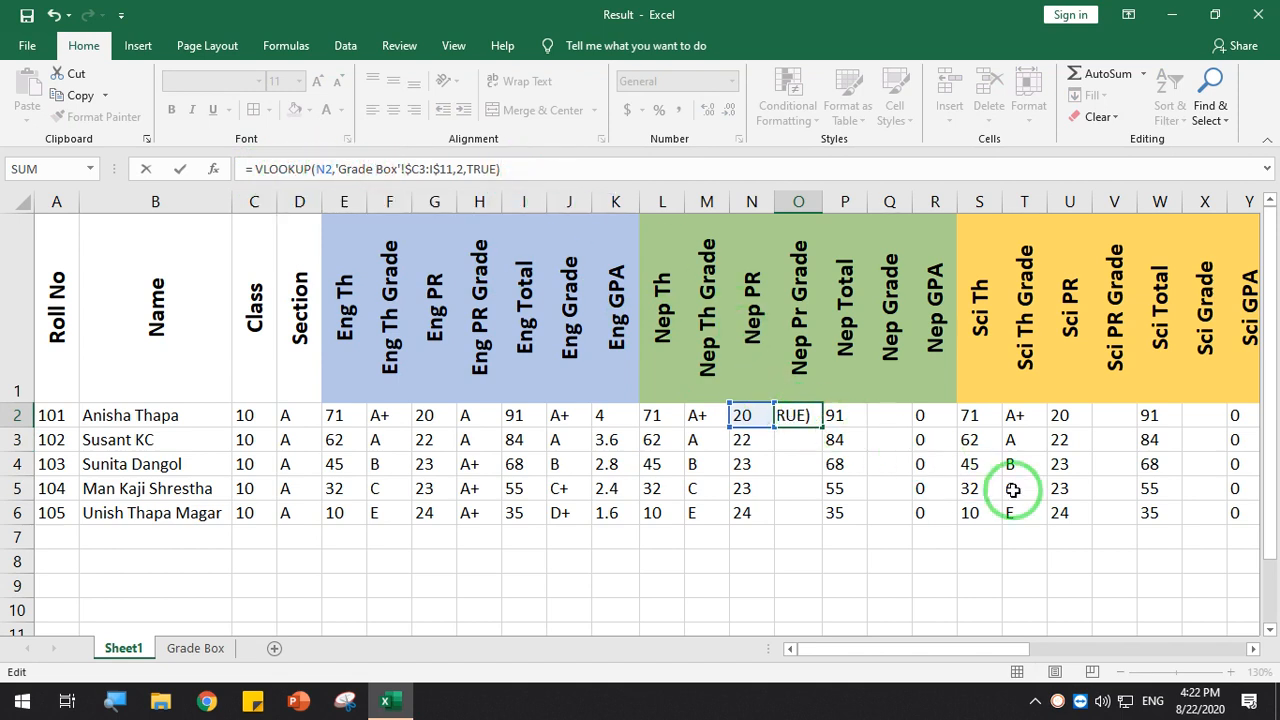
key("Return")
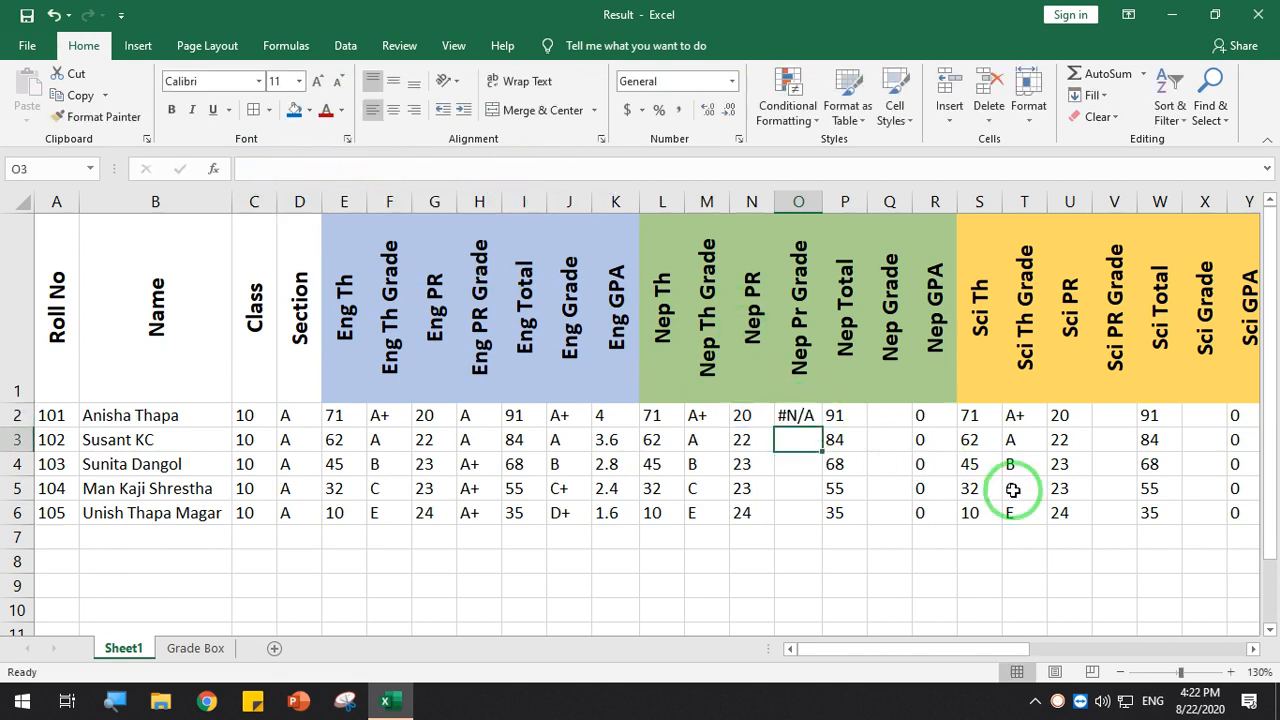
Check the error alert on Nep Pr Grade O2 and the Nep PR mark in N2 that it looks up
left_click(780, 405)
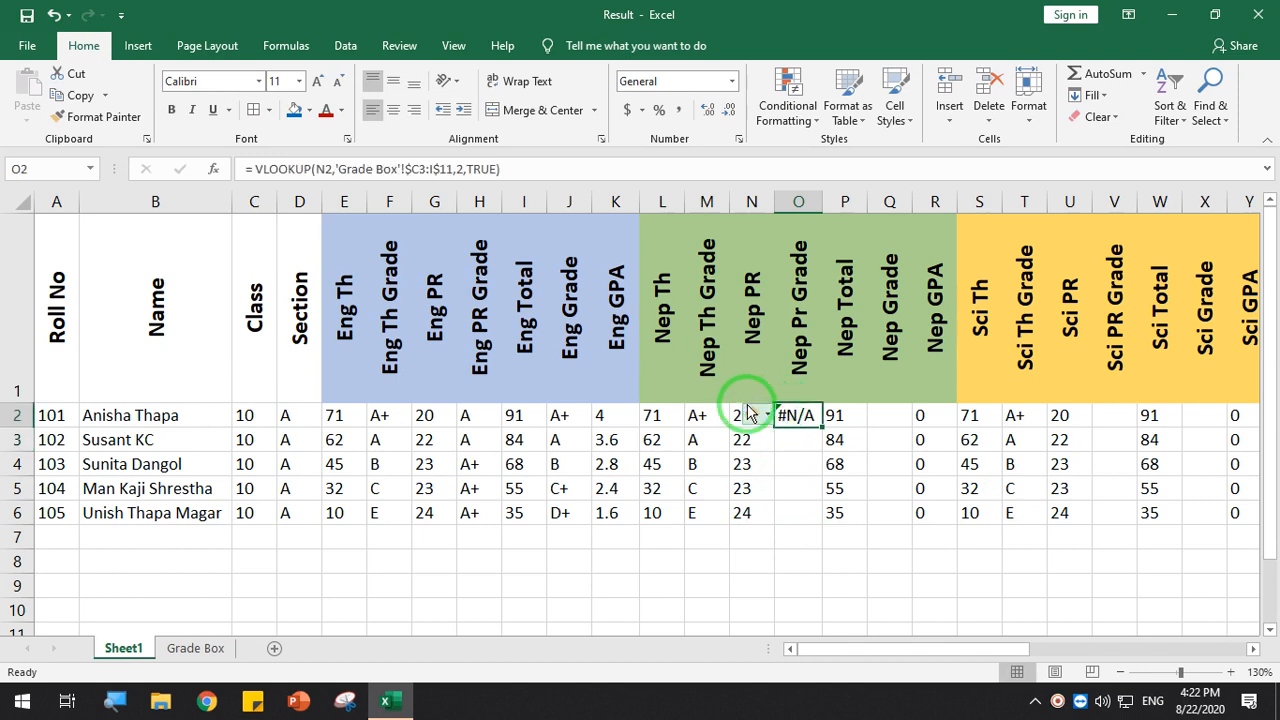
mouse_move(773, 421)
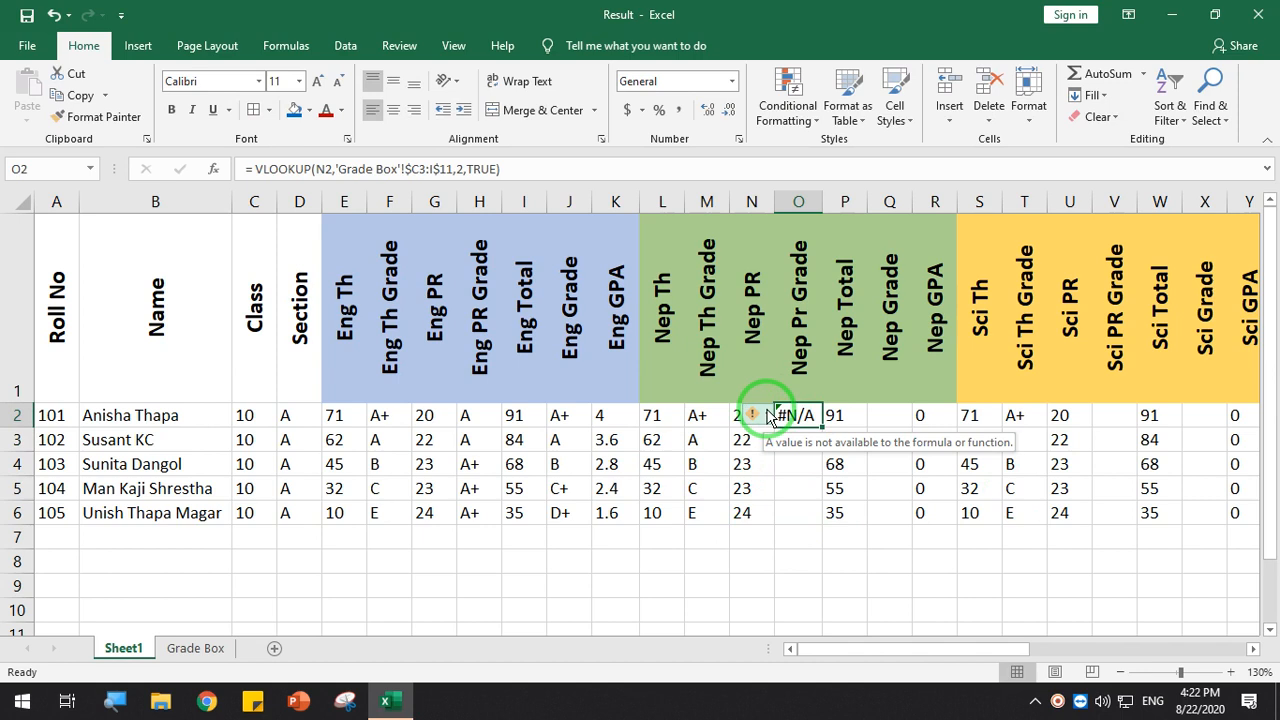
left_click(797, 470)
left_click(800, 418)
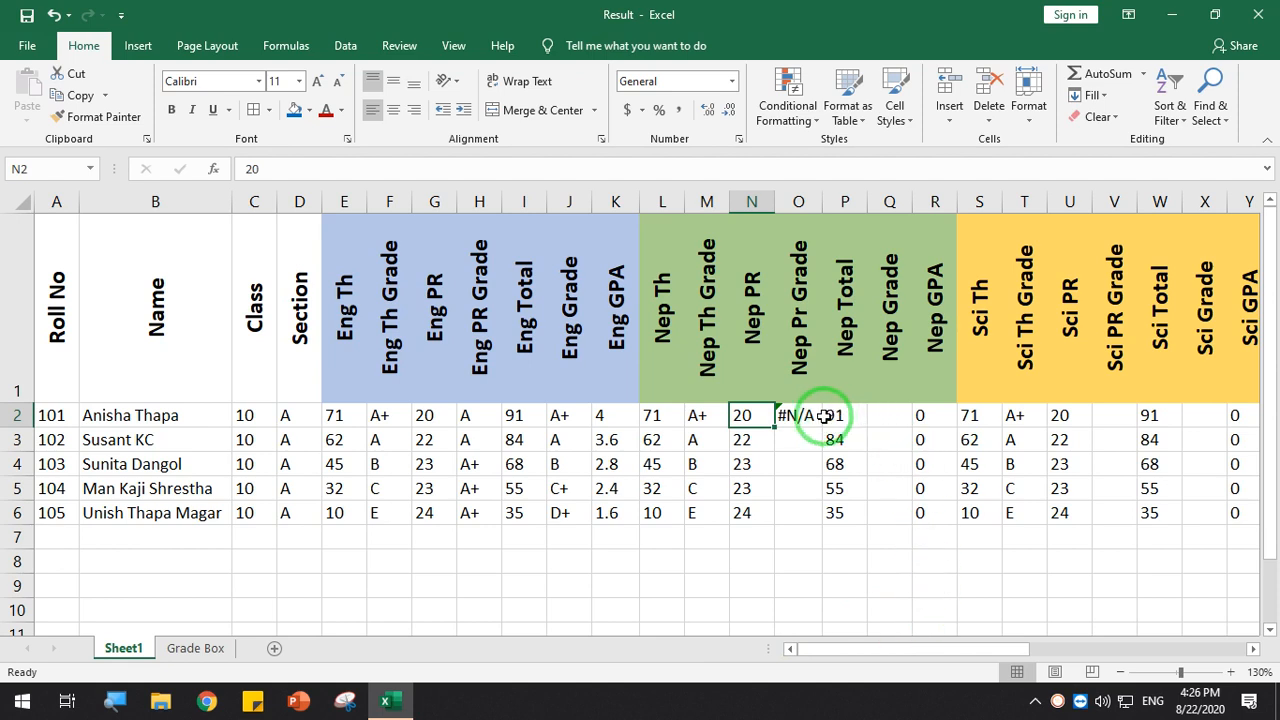
left_click(790, 417)
left_click(767, 416)
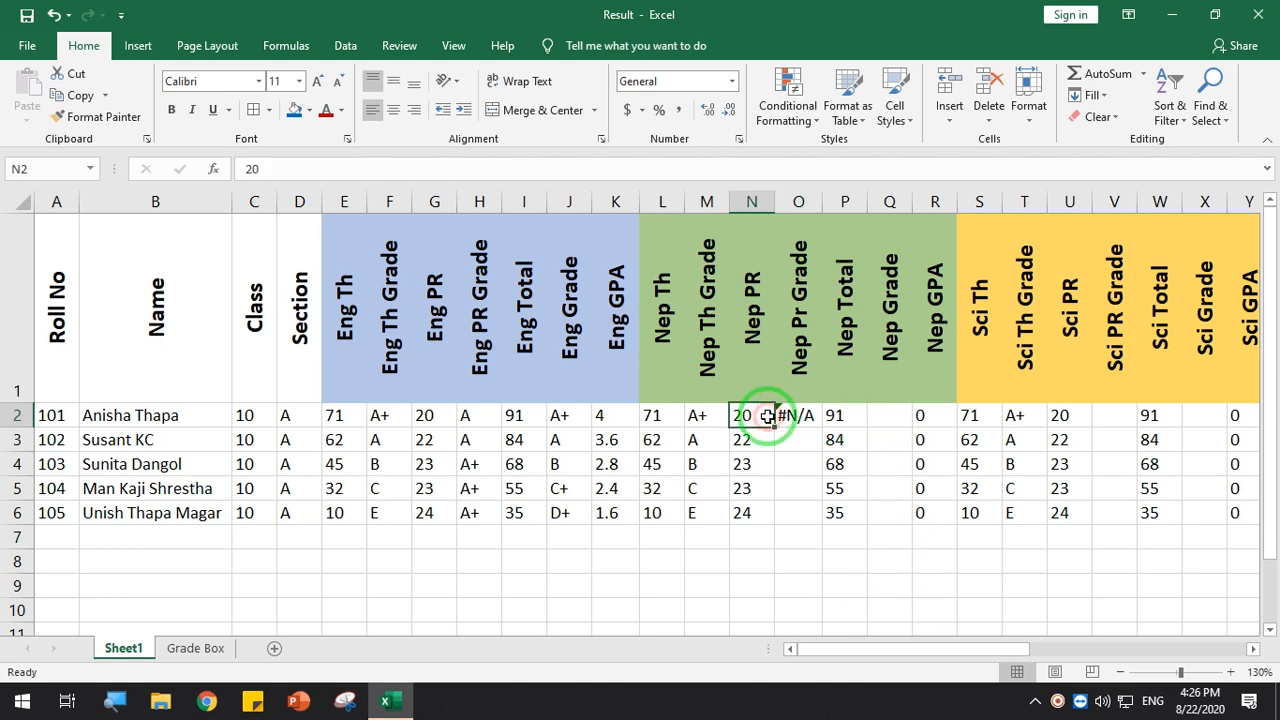
left_click(331, 168)
left_click(243, 166)
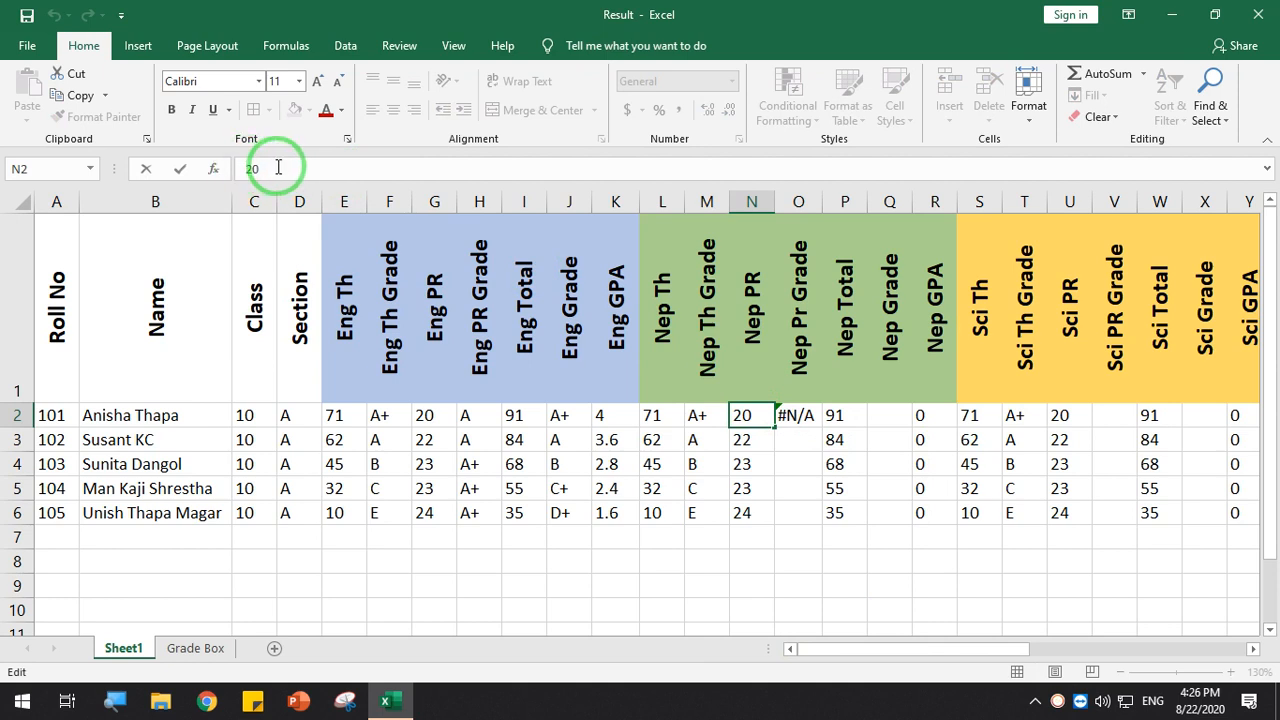
Start a new VLOOKUP formula in Nep Pr Grade O2 with N2 as the lookup value
left_click(793, 419)
type("=v")
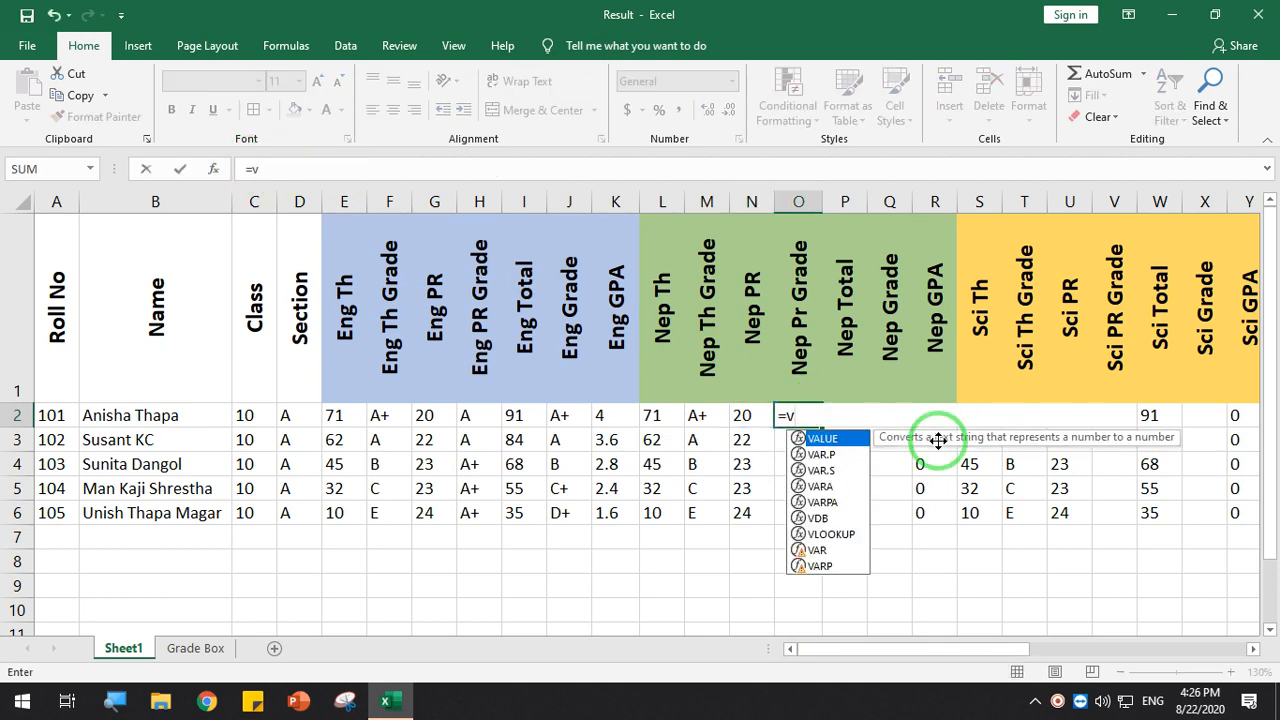
type("l")
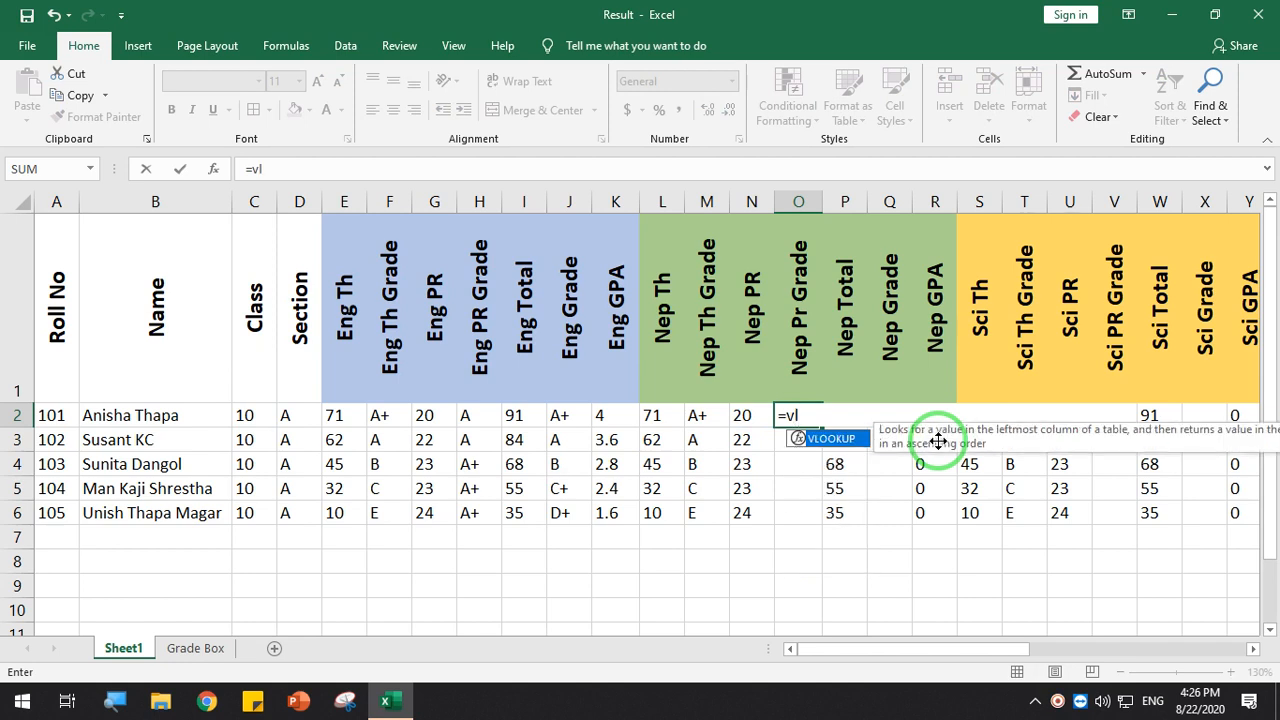
type("ookup(")
left_click(758, 415)
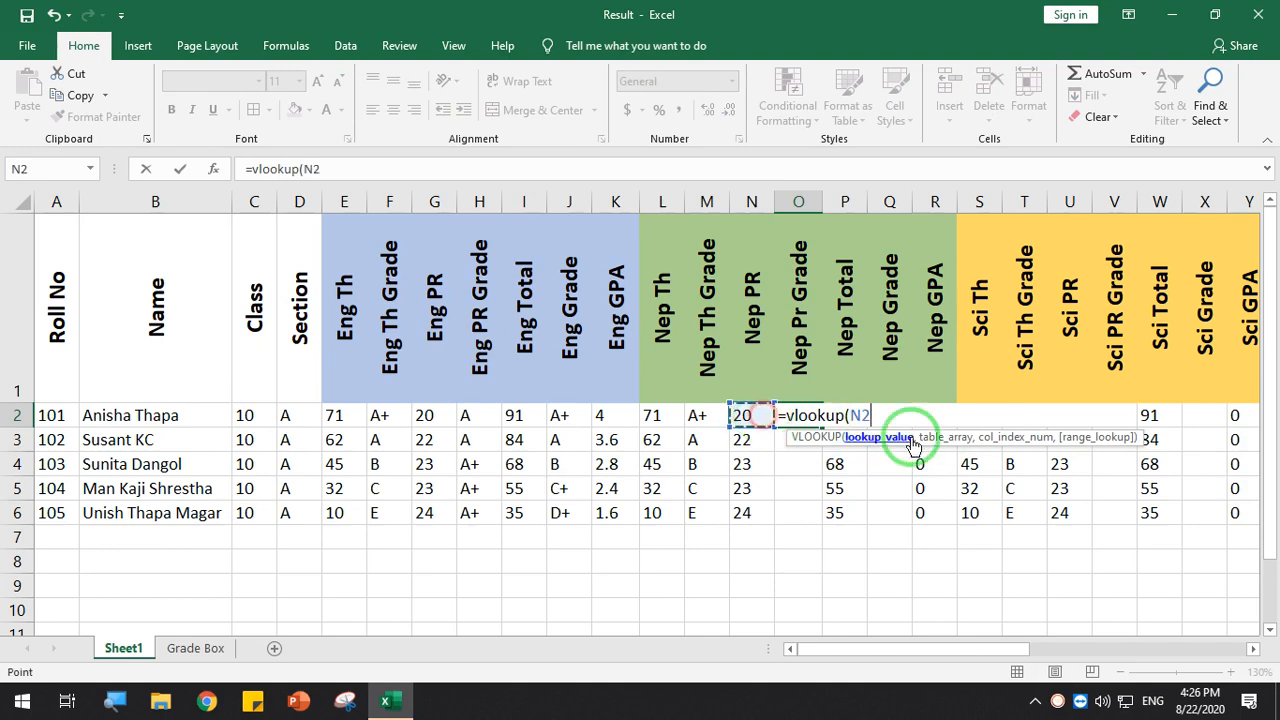
type(",")
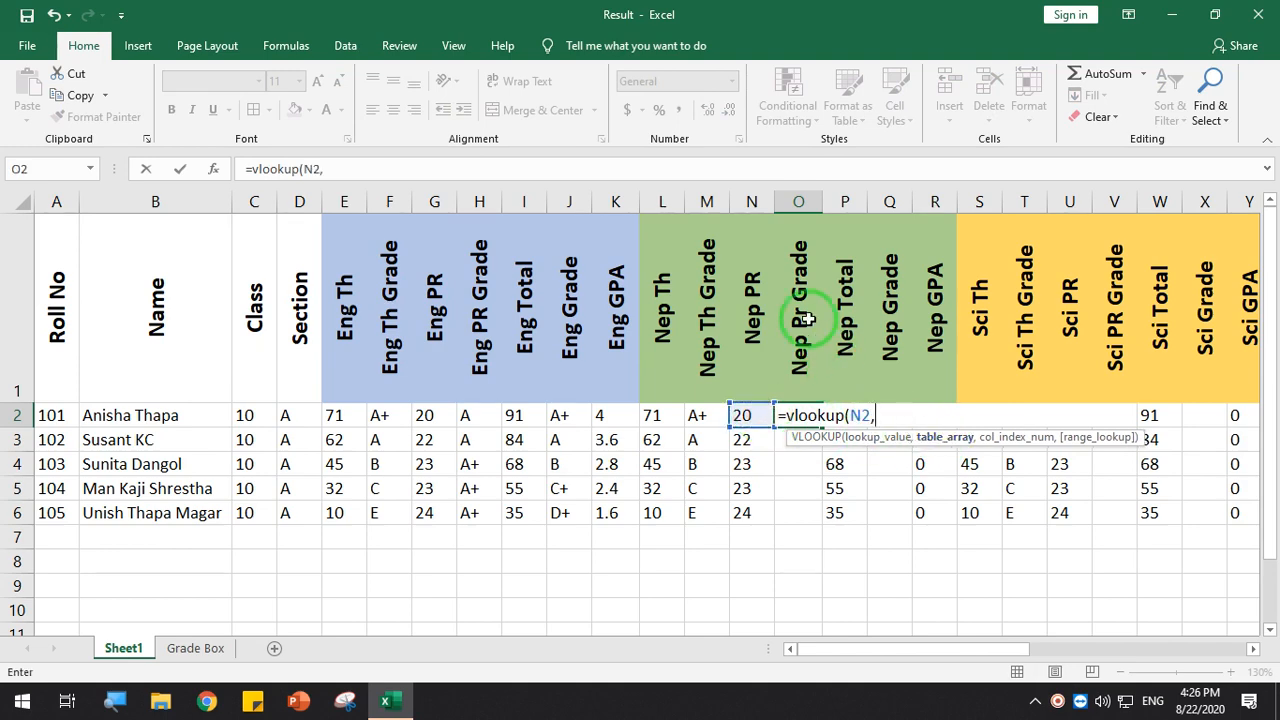
Complete the formula with Grade Box range B3:$C$11, column index 2 and range lookup 1, and fill it down to O6
left_click(196, 648)
left_click_drag(183, 292, 260, 534)
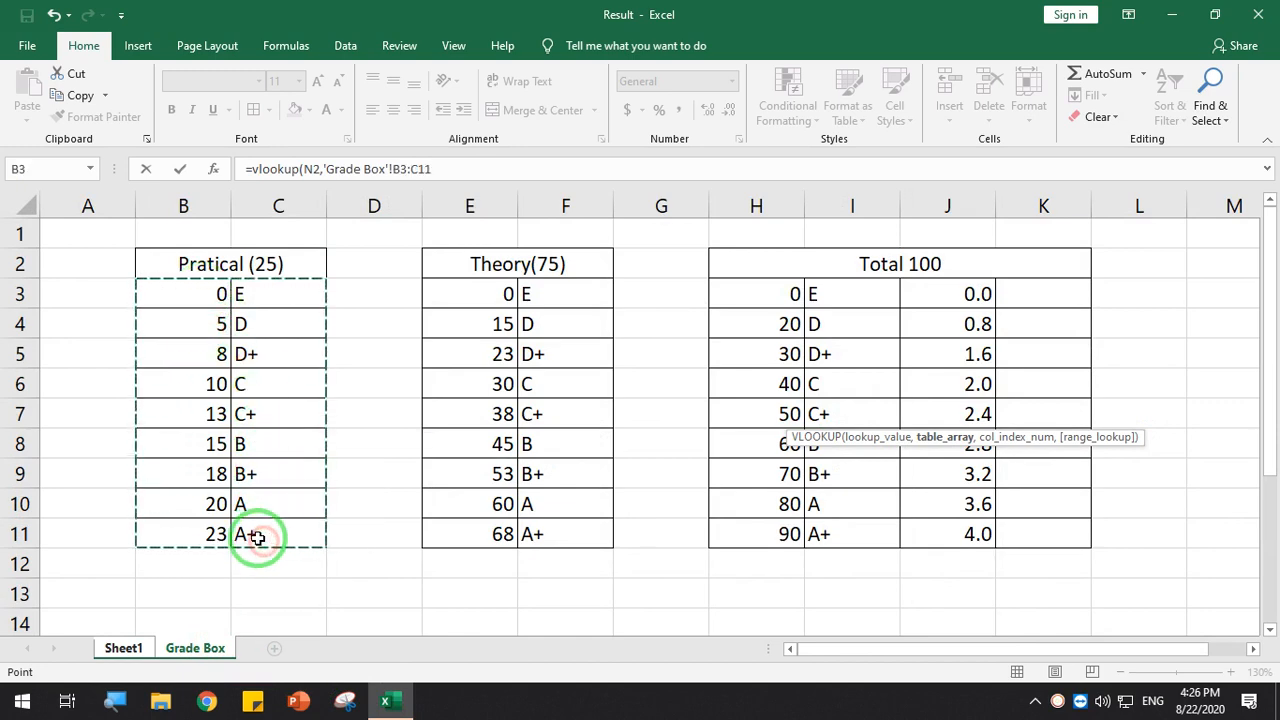
left_click(453, 172)
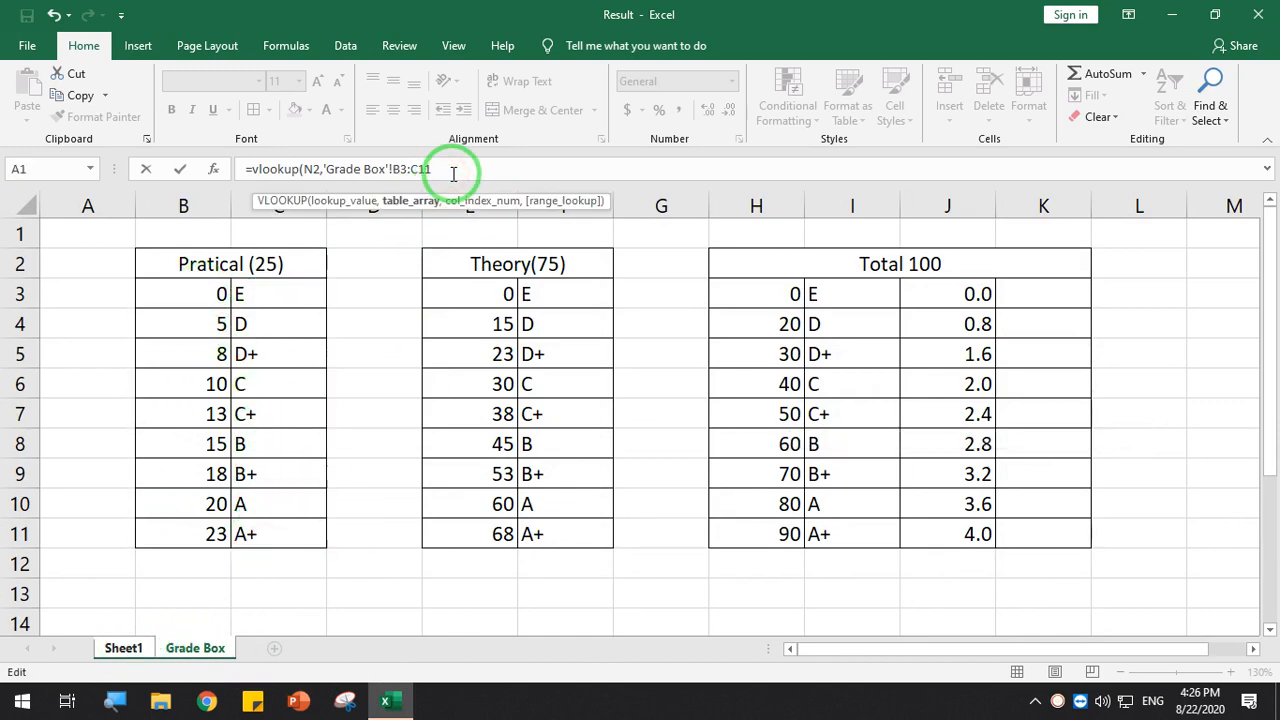
key("F4")
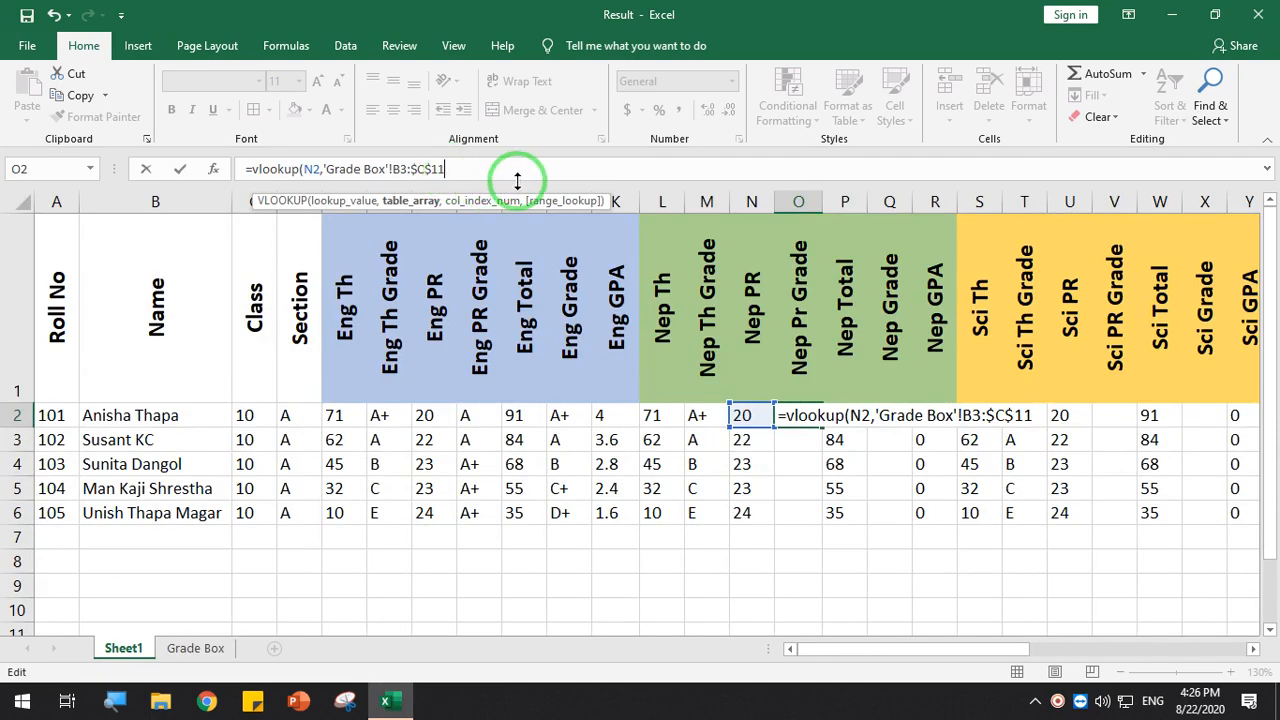
type(",2,1")
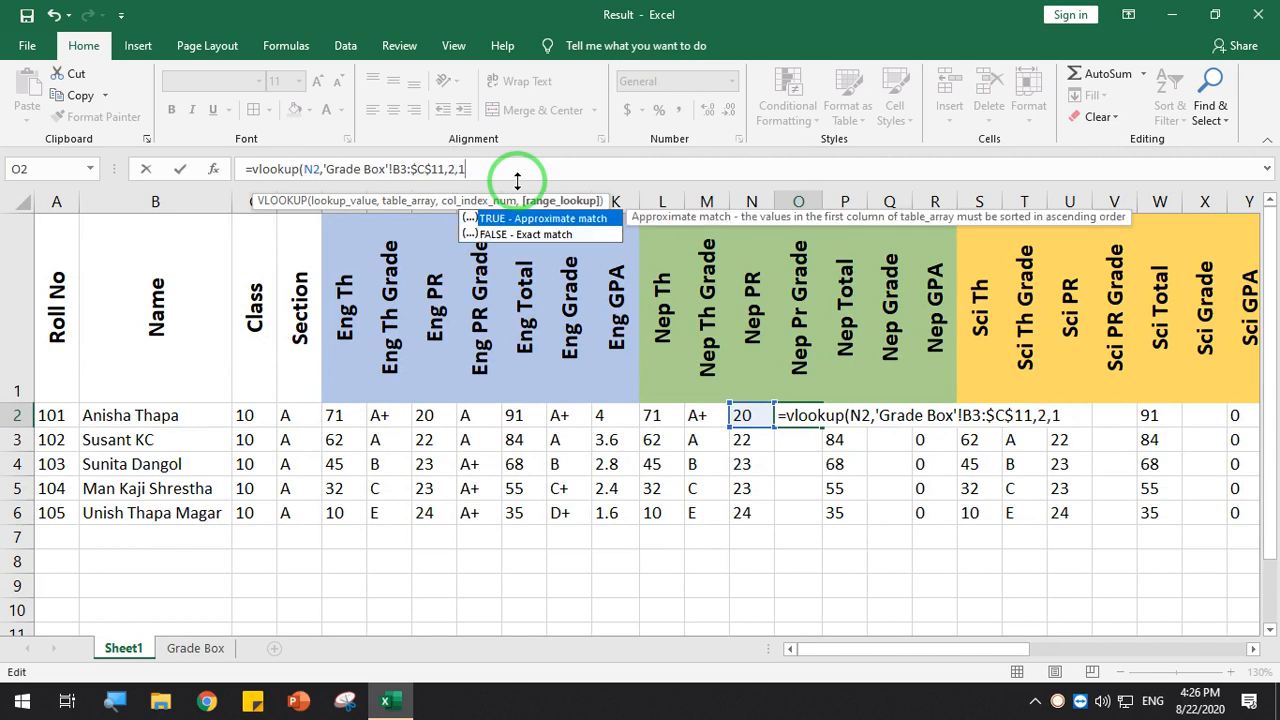
key("Return")
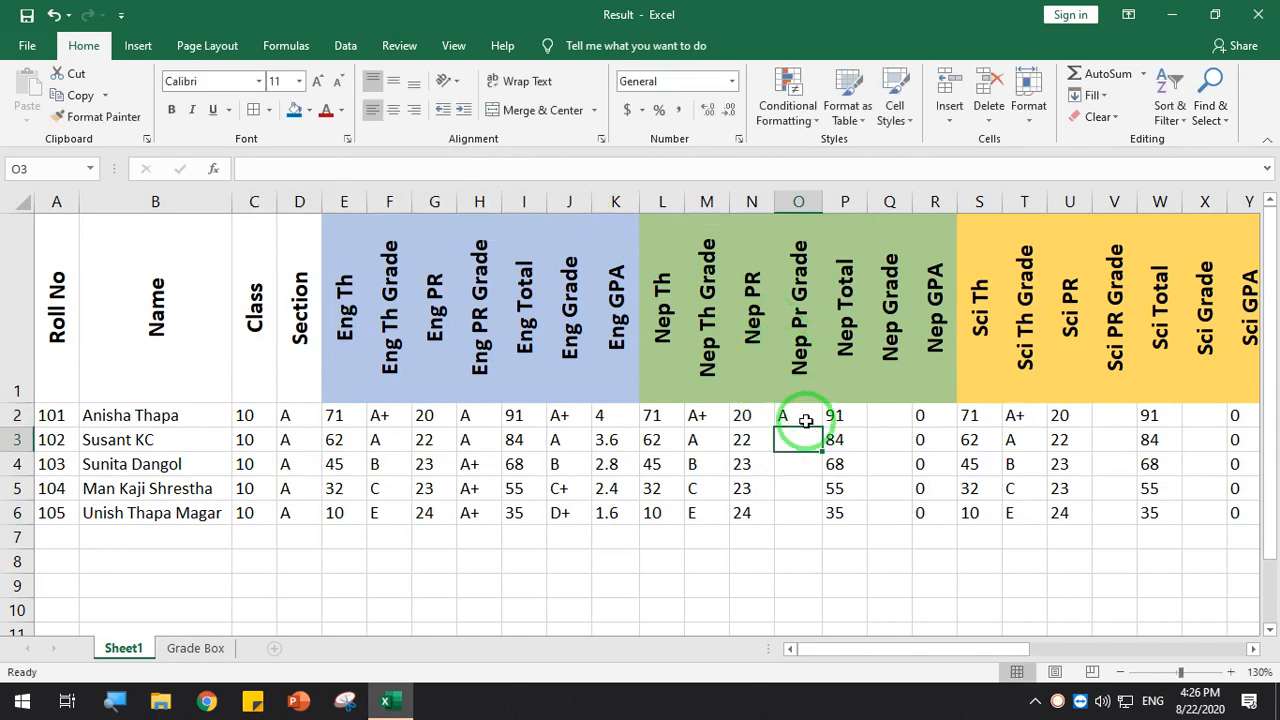
left_click(810, 418)
double_click(822, 428)
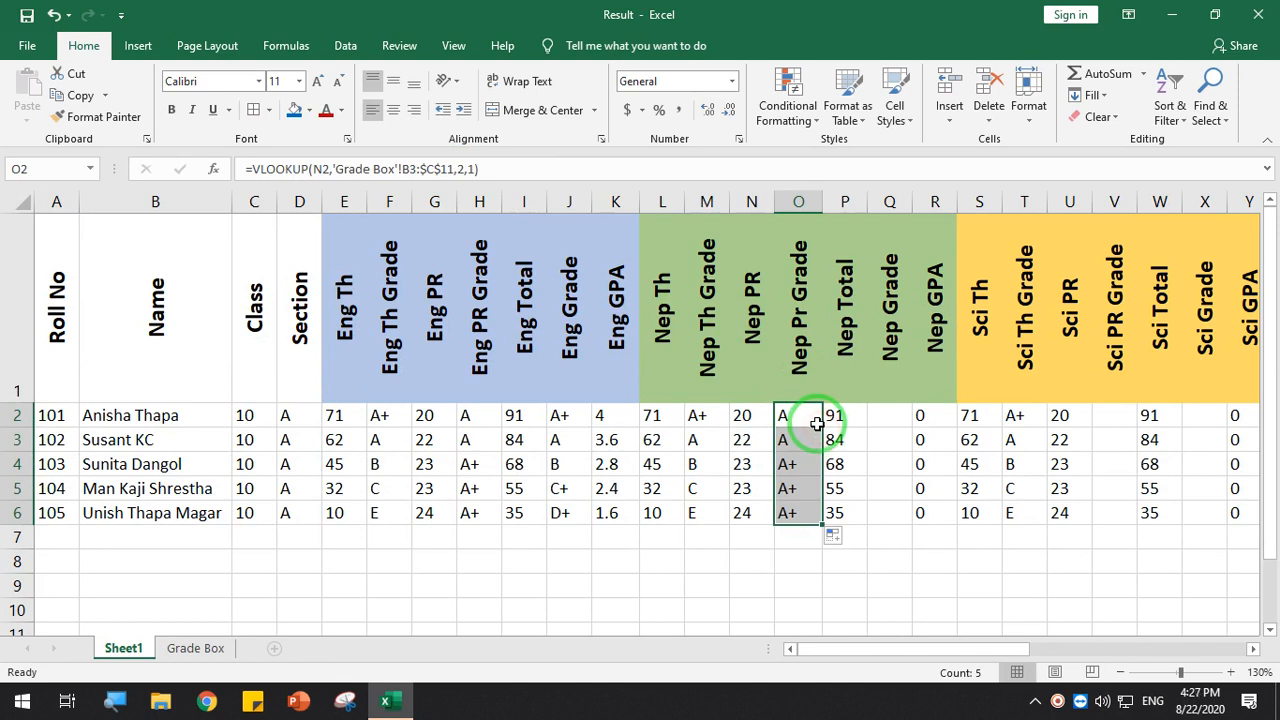
Copy the Nep Pr Grade formula from O2 into Sci PR Grade V2
left_click(797, 421)
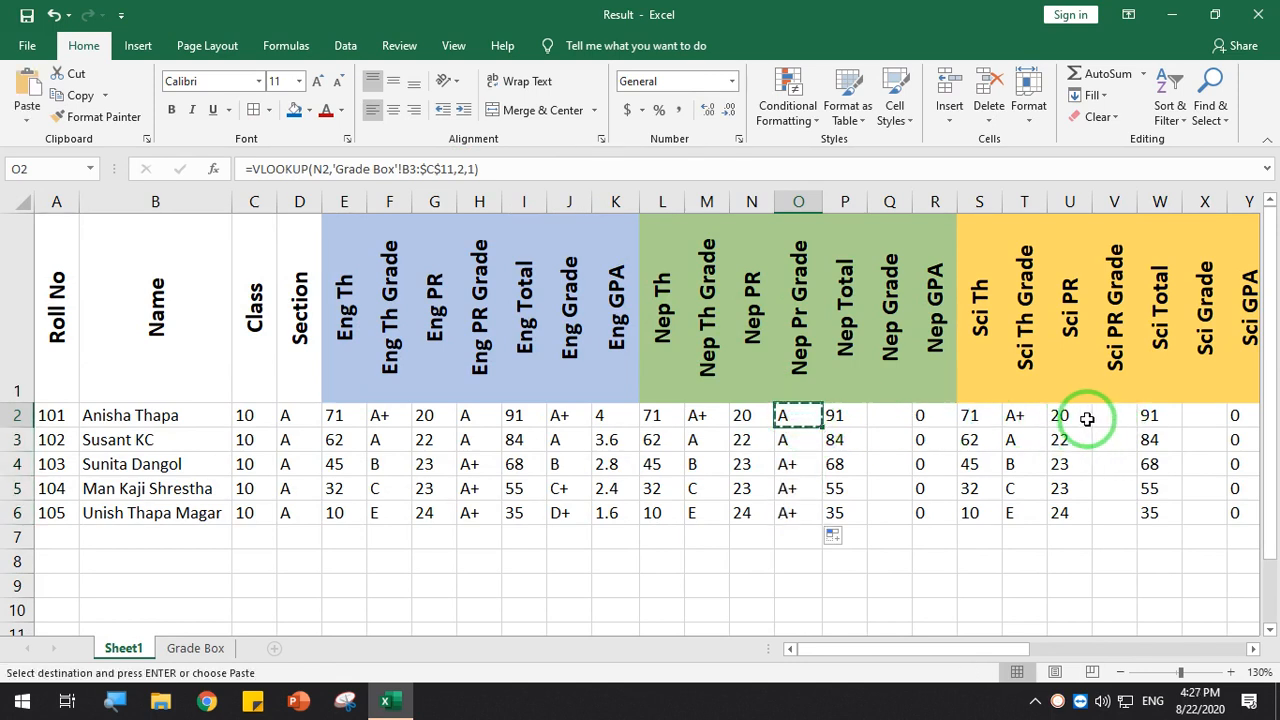
left_click(1120, 418)
type("=VLOOKUP(U2,'Grade Box'!$C3:I$11,2,1)")
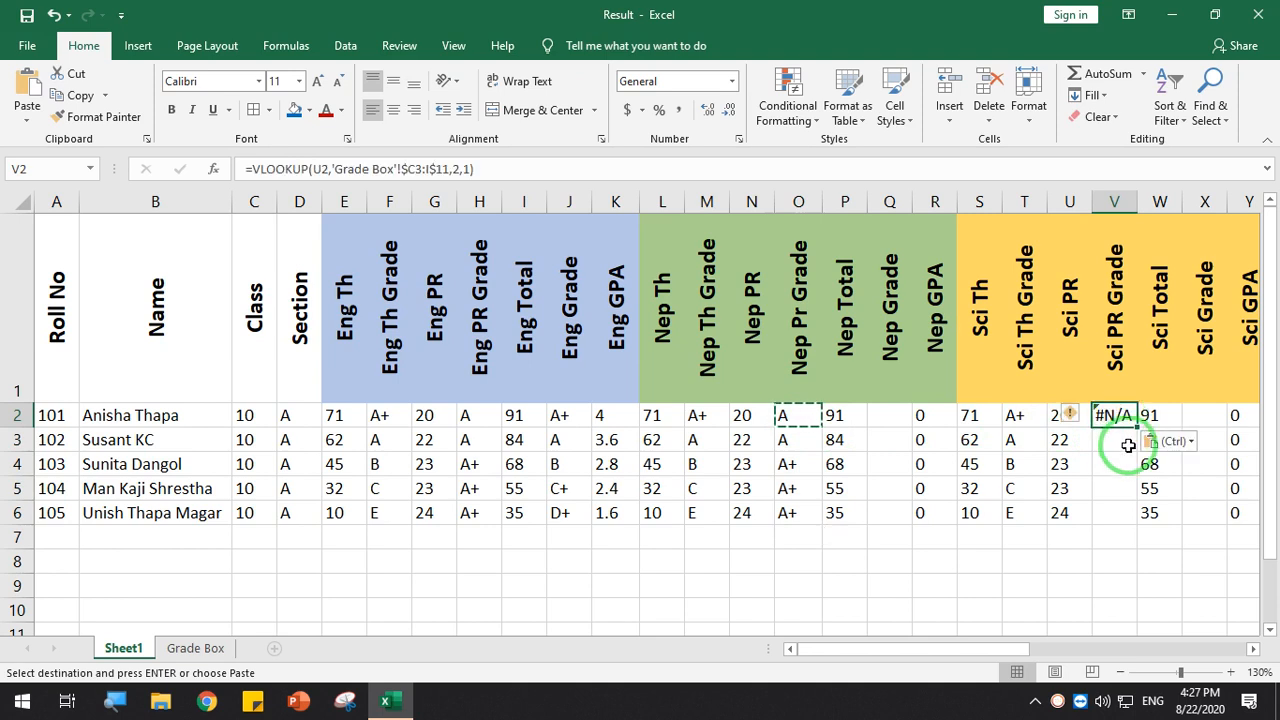
Try the Formulas, Formulas & Number Formatting, Keep Source Formatting, Paste and Keep Source Column Widths paste options on V2
left_click(1172, 442)
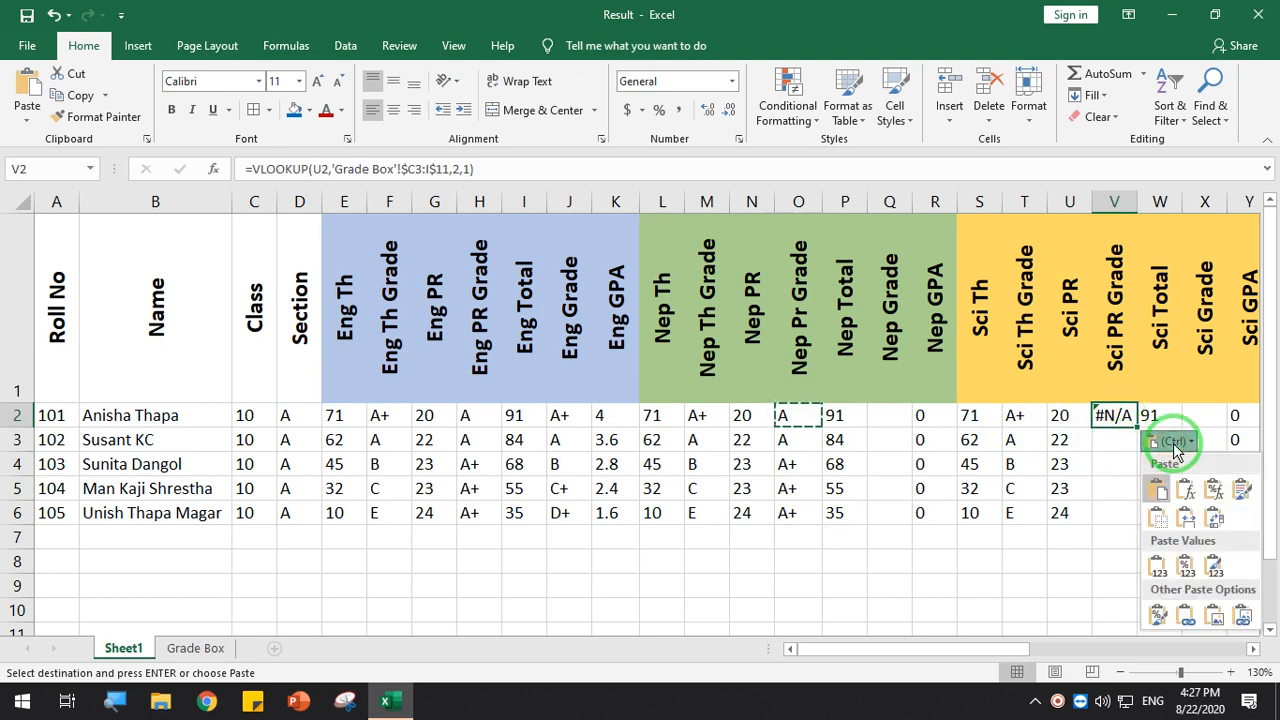
left_click(1183, 490)
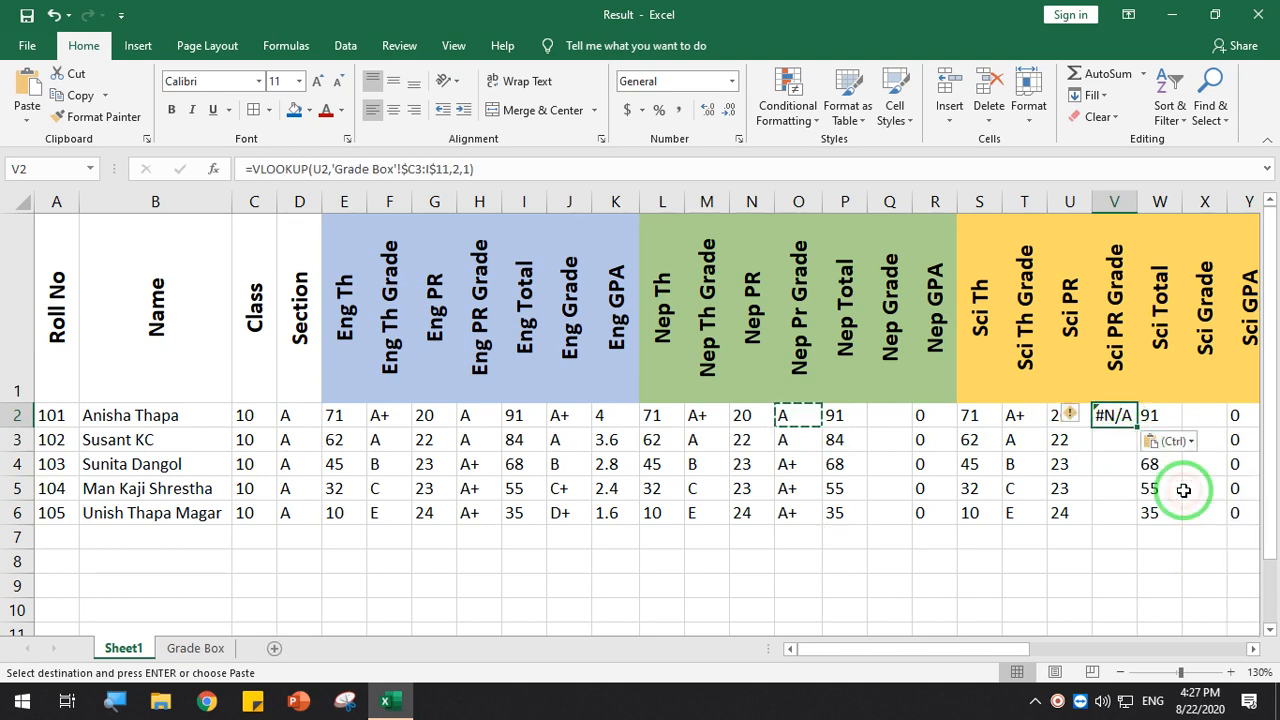
left_click(1177, 442)
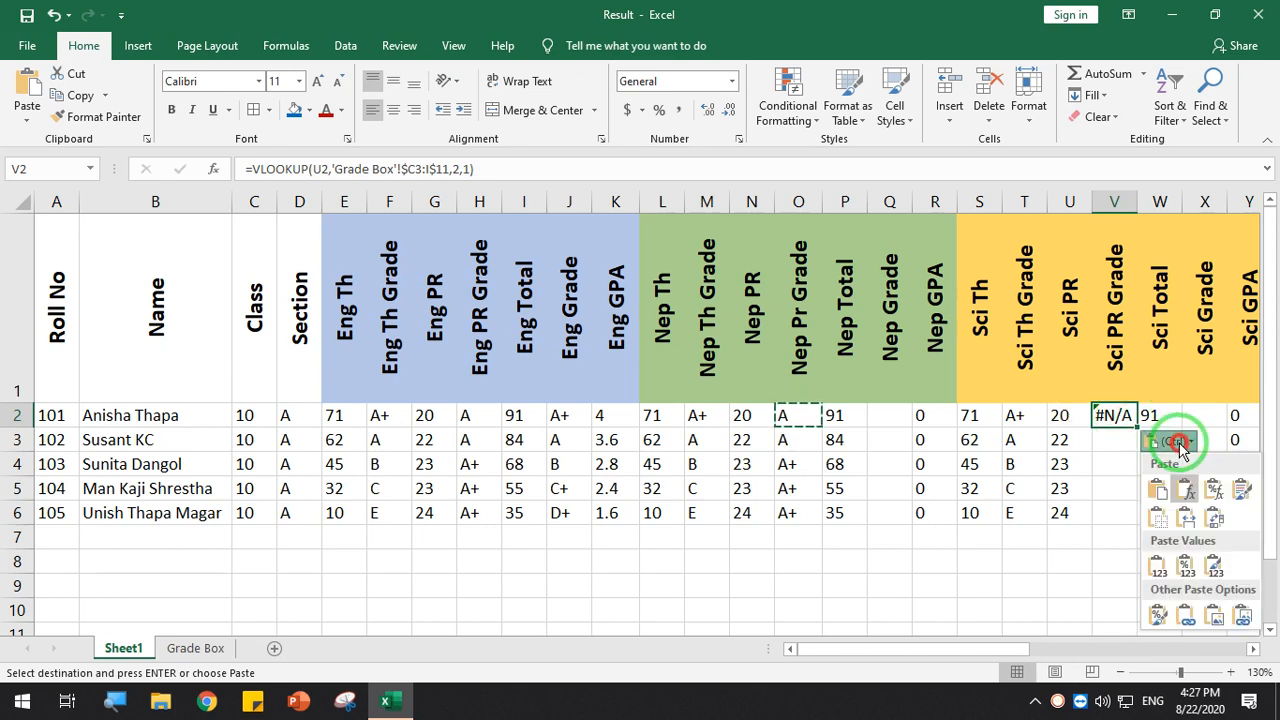
left_click(1213, 488)
left_click(1186, 442)
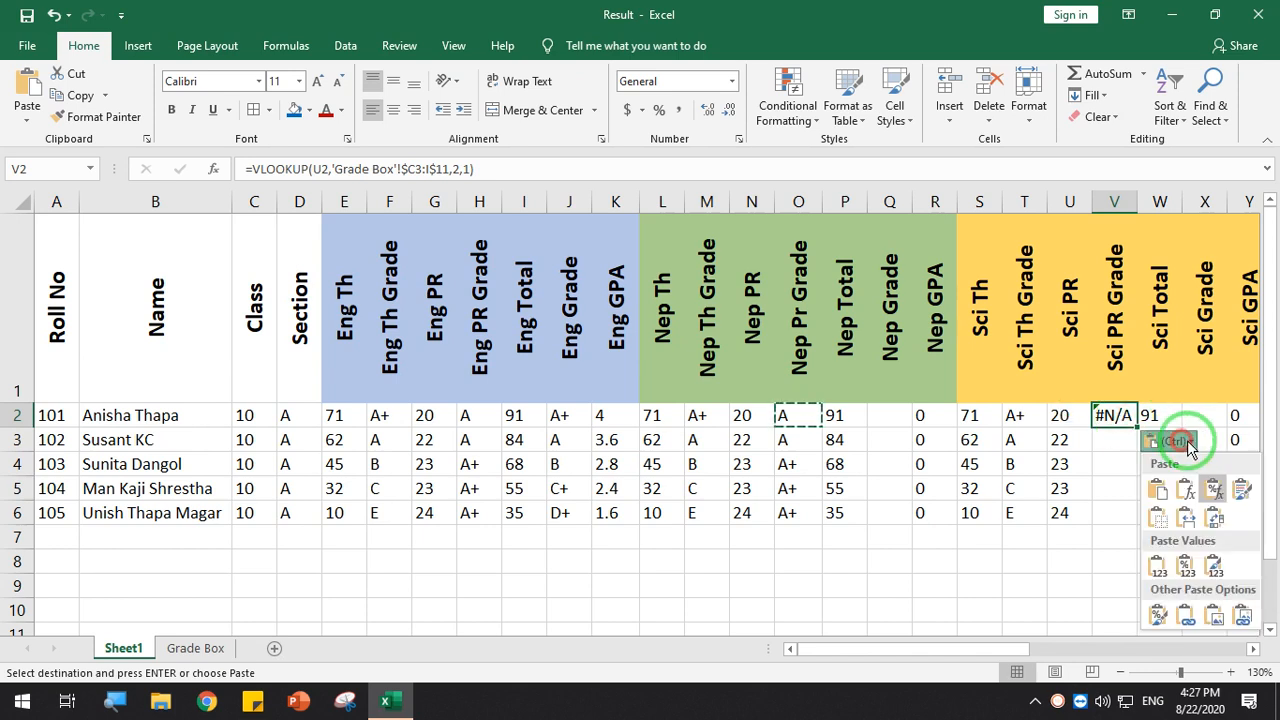
left_click(1238, 487)
left_click(1188, 442)
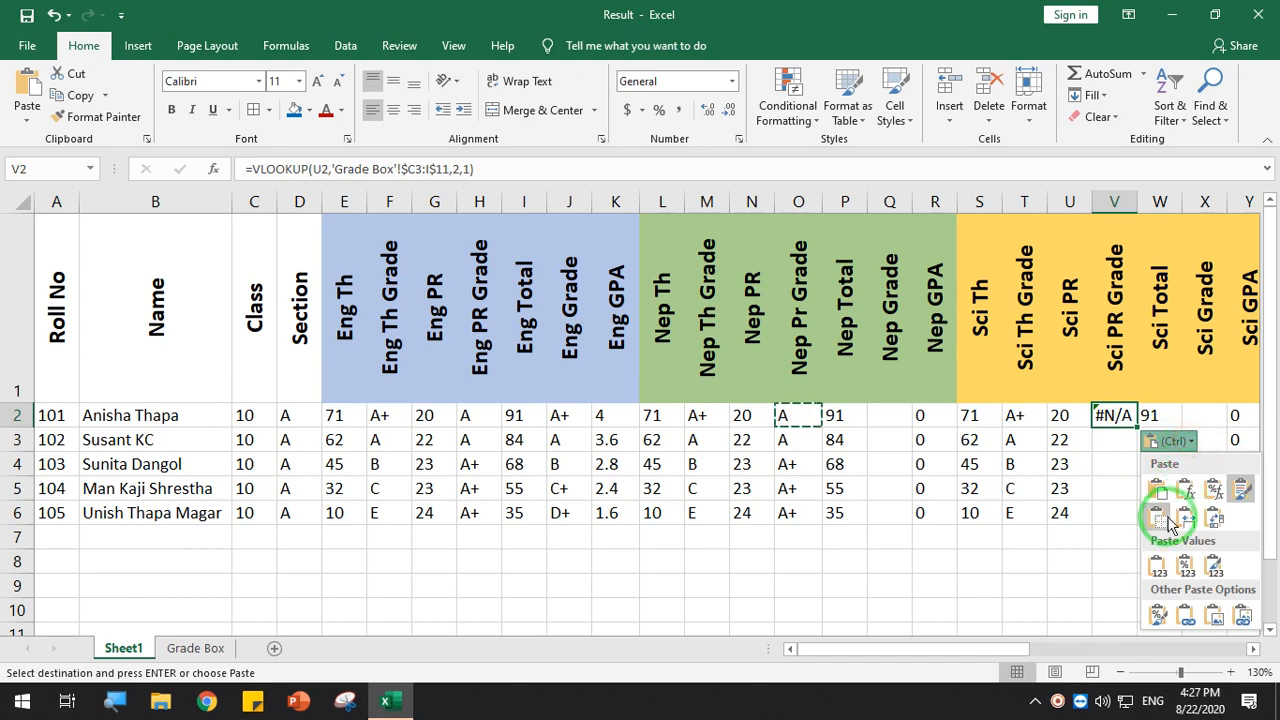
left_click(1158, 489)
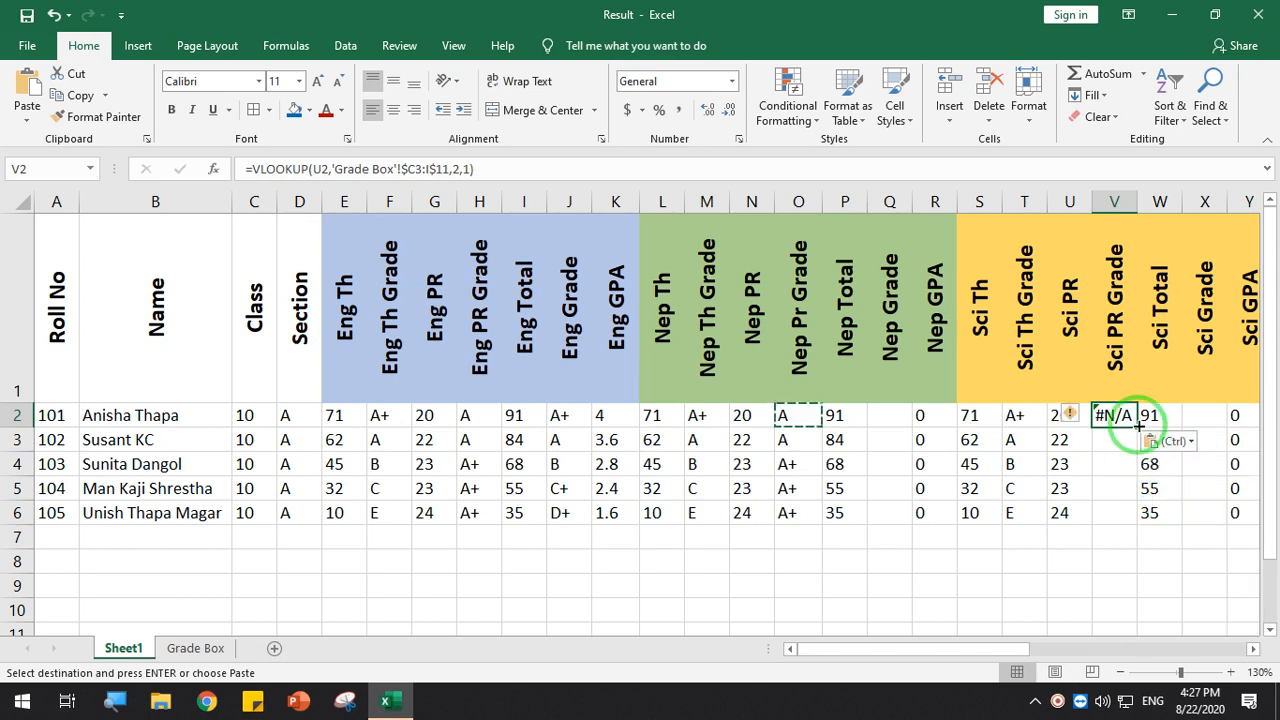
left_click(1162, 442)
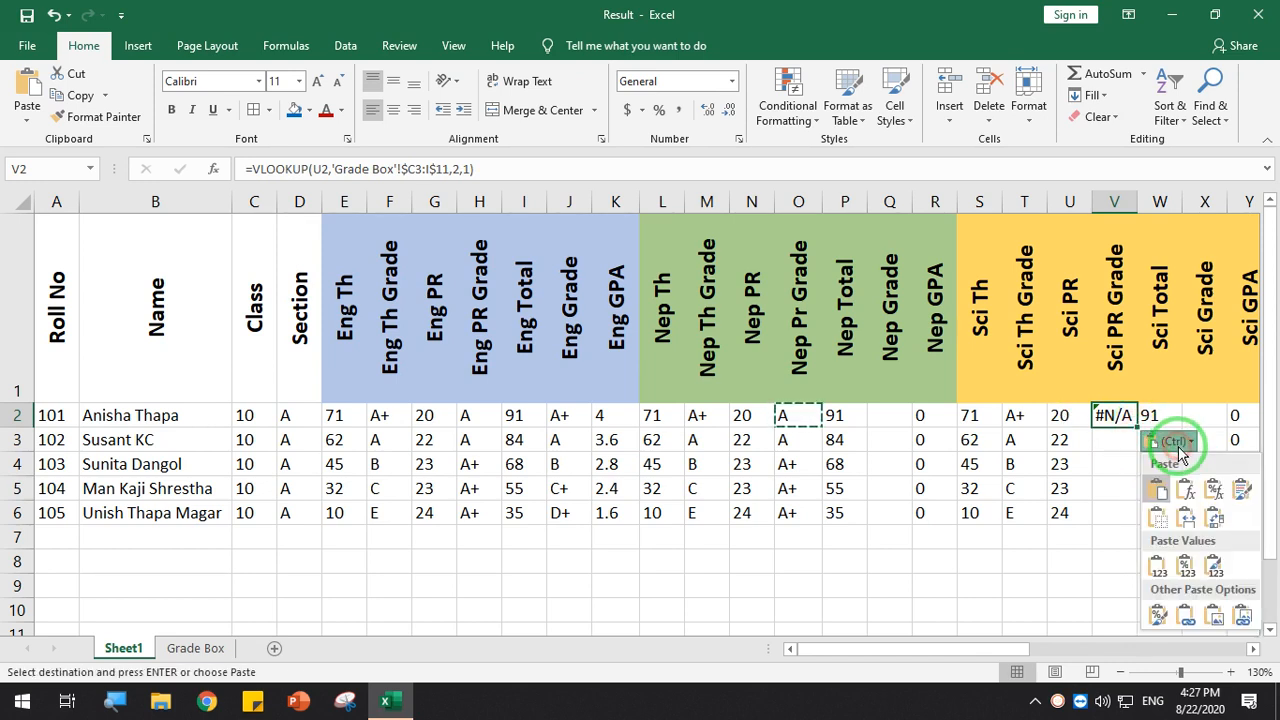
left_click(1186, 514)
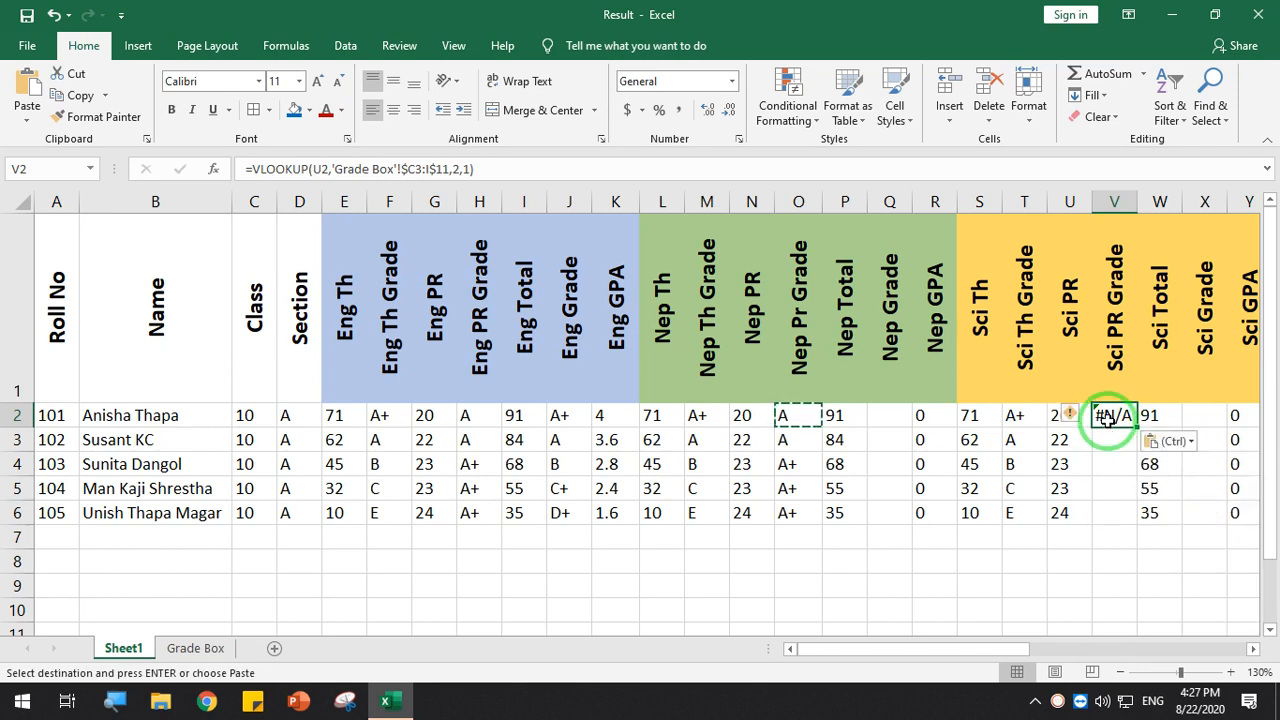
Review the VLOOKUP function arguments of Sci PR Grade V2, including its table array, column index and range lookup
left_click(1068, 486)
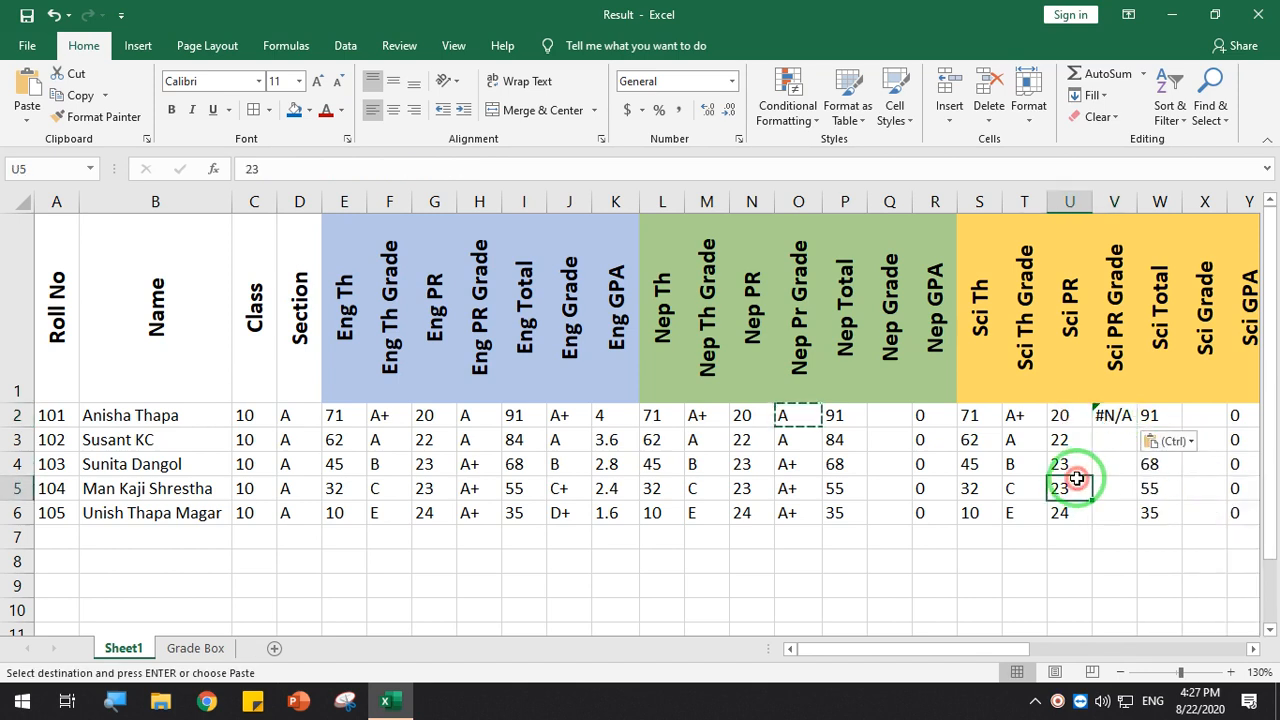
left_click(1104, 415)
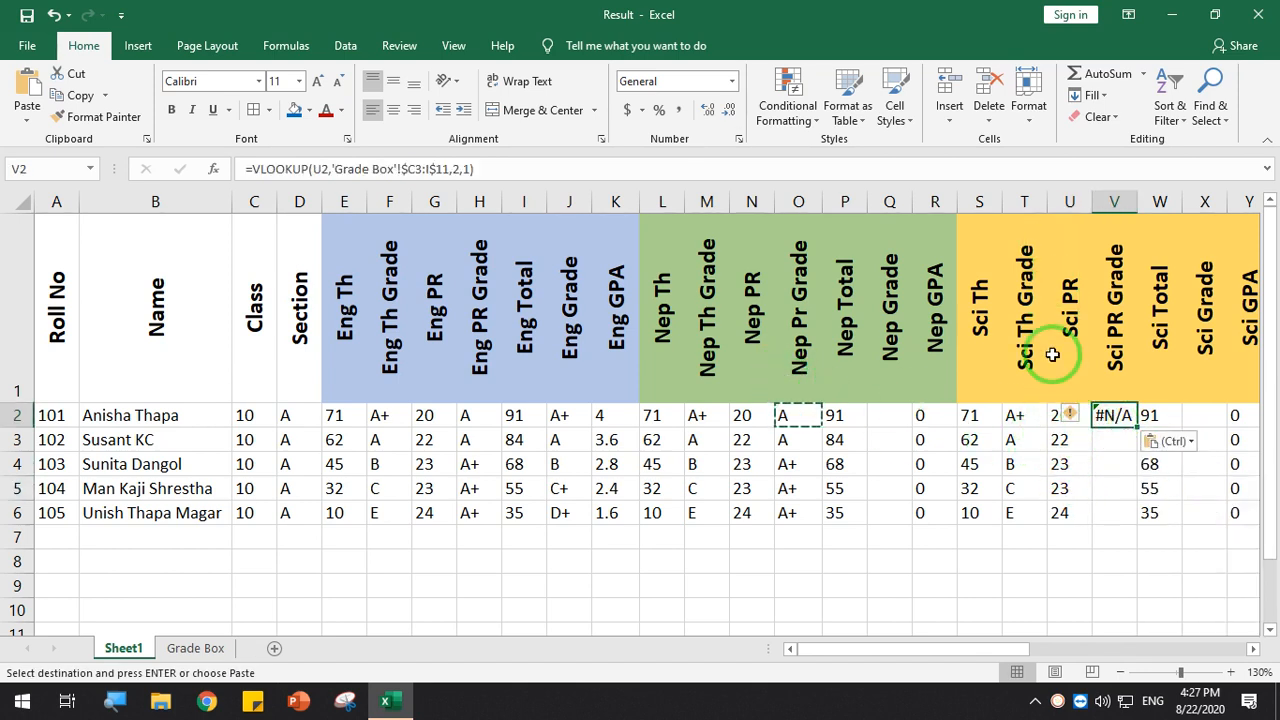
left_click(212, 170)
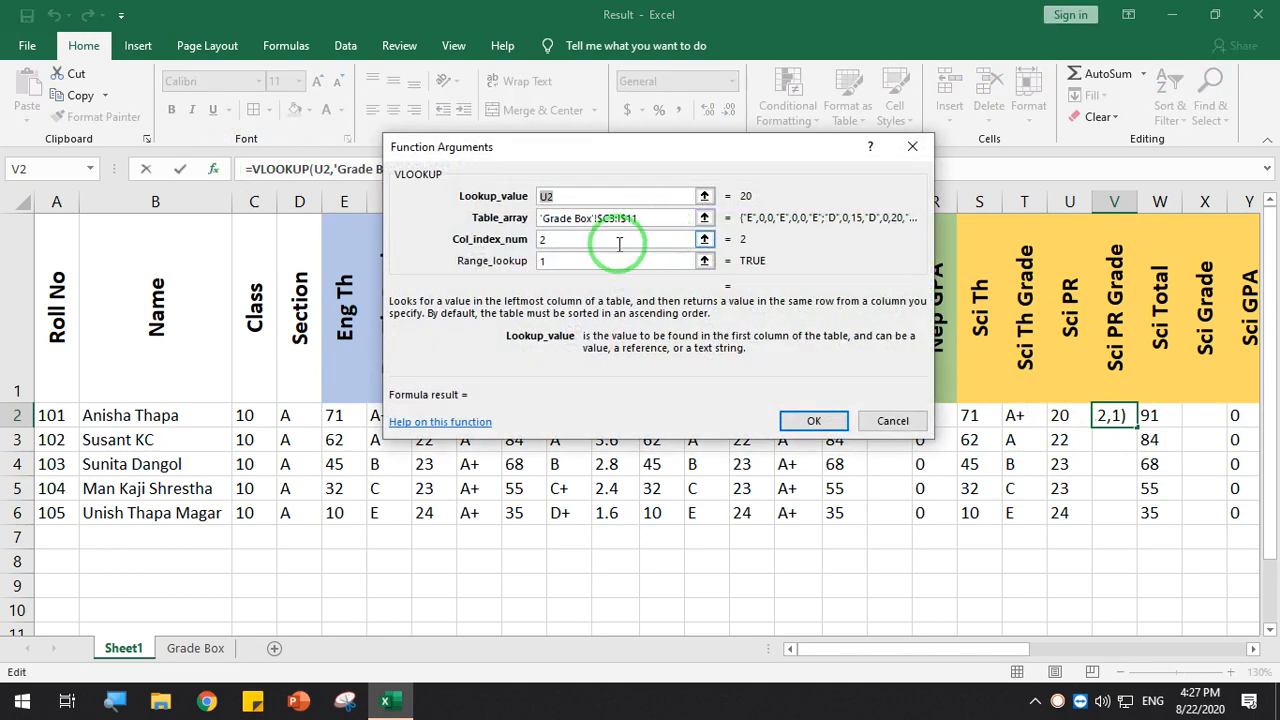
left_click(614, 240)
left_click(553, 217)
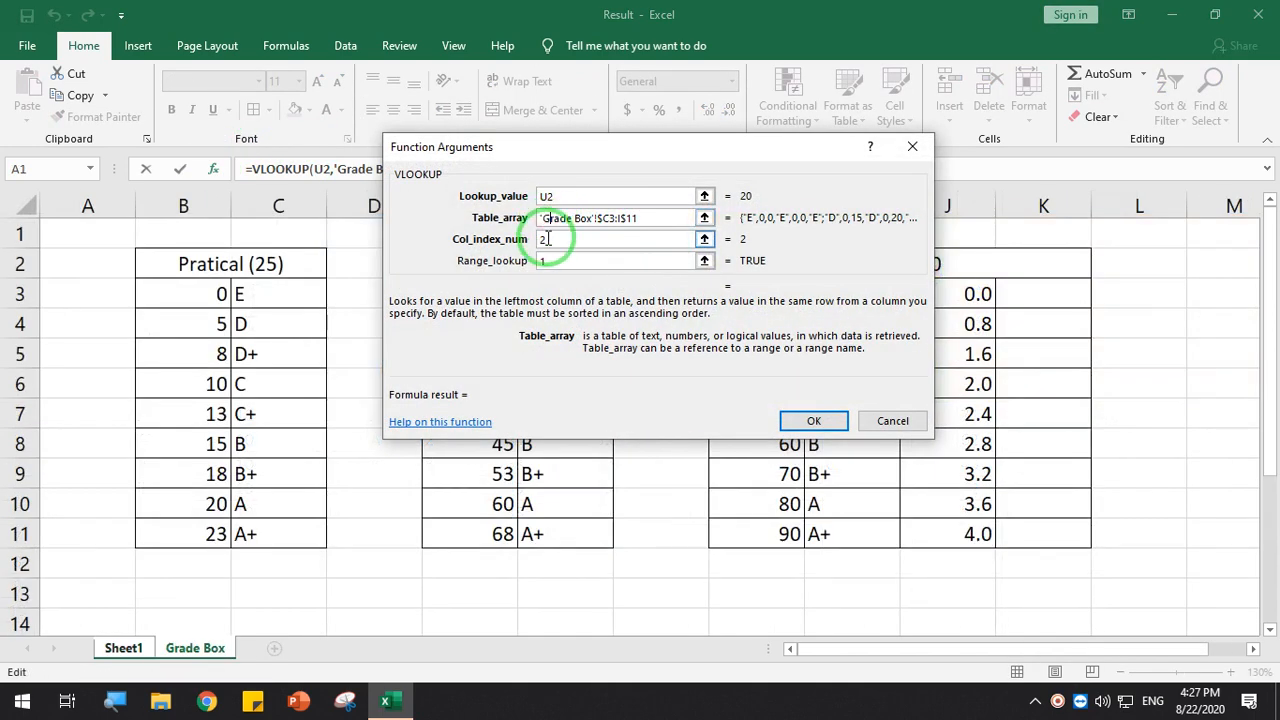
left_click(548, 239)
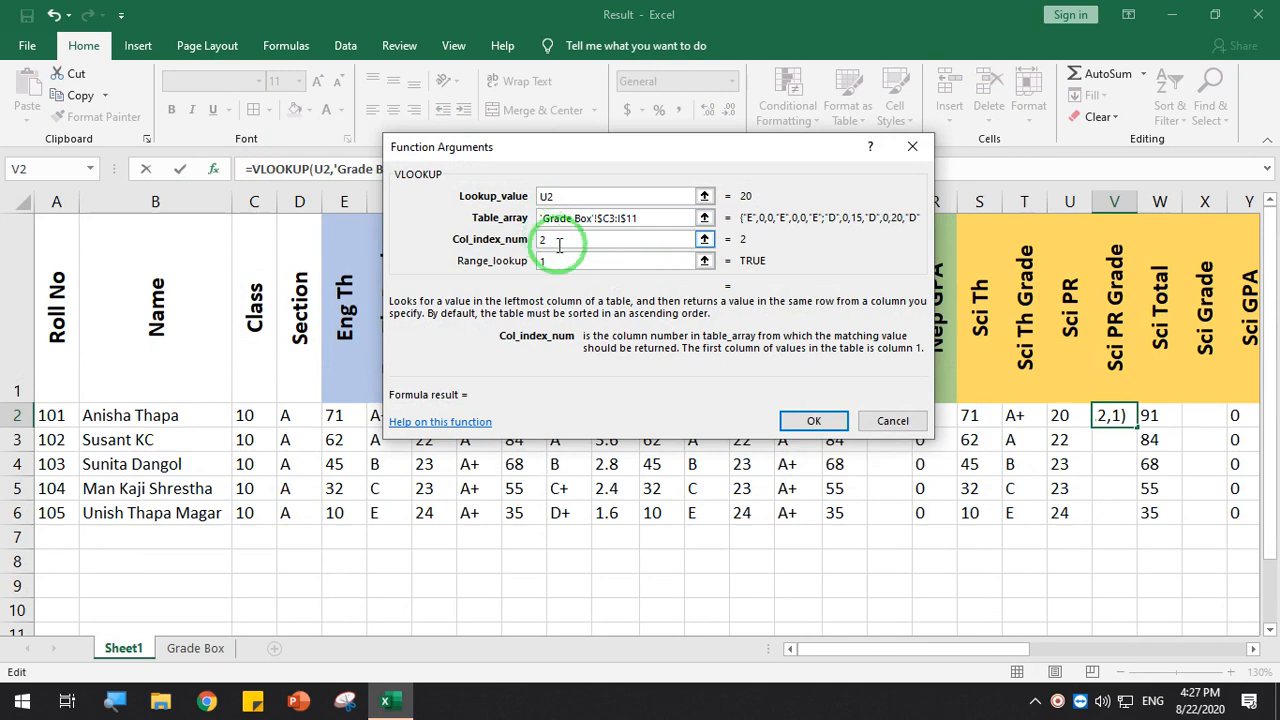
left_click(560, 261)
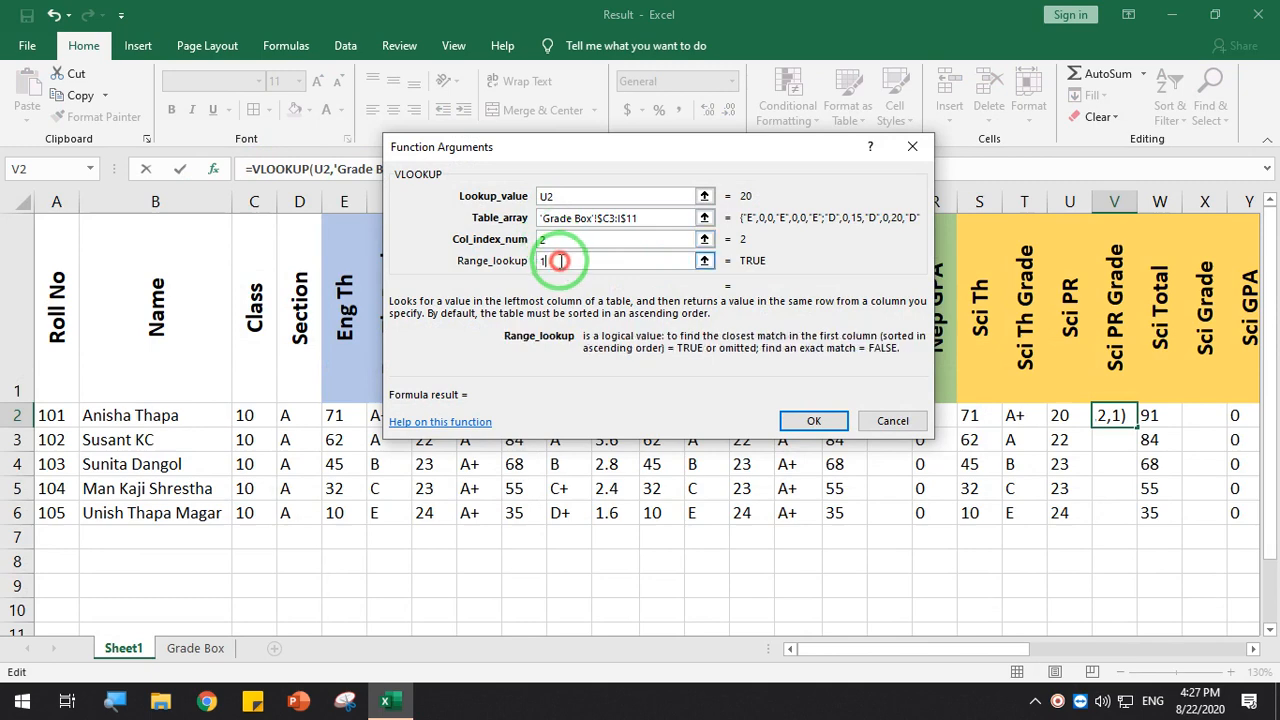
left_click(816, 420)
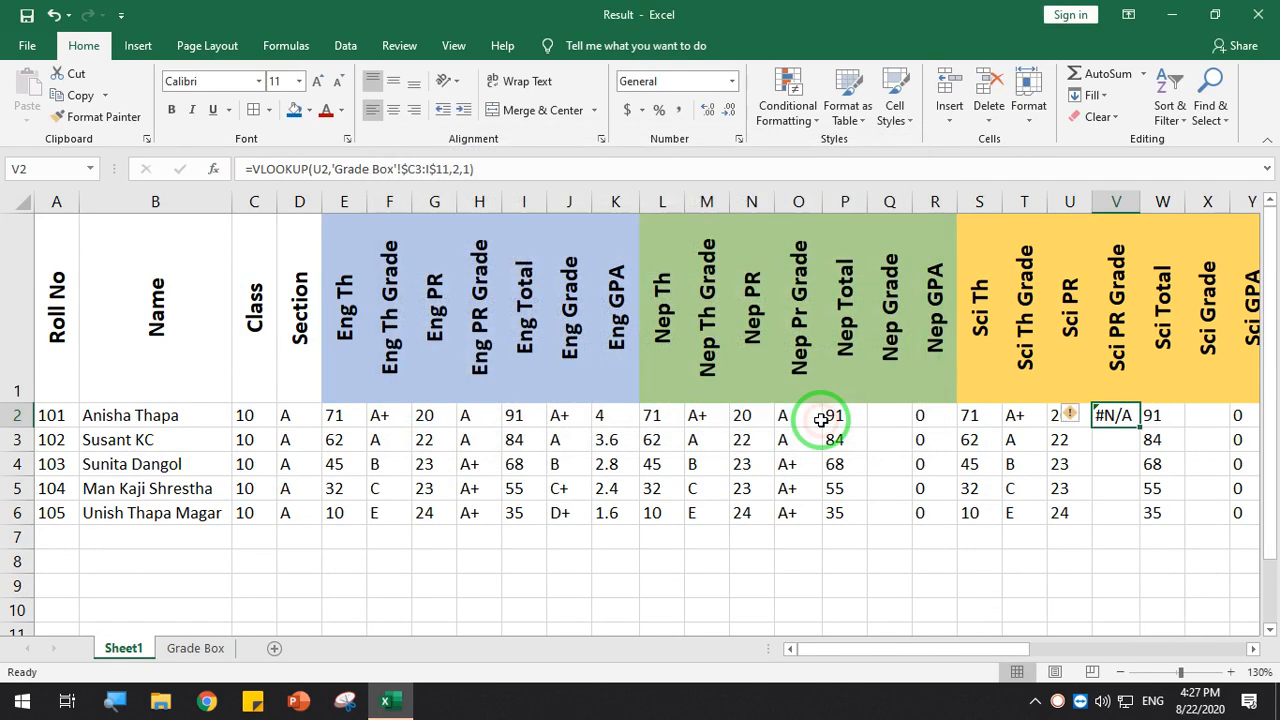
Read the help article on correcting the #N/A error in V2, and close the help
left_click(1069, 414)
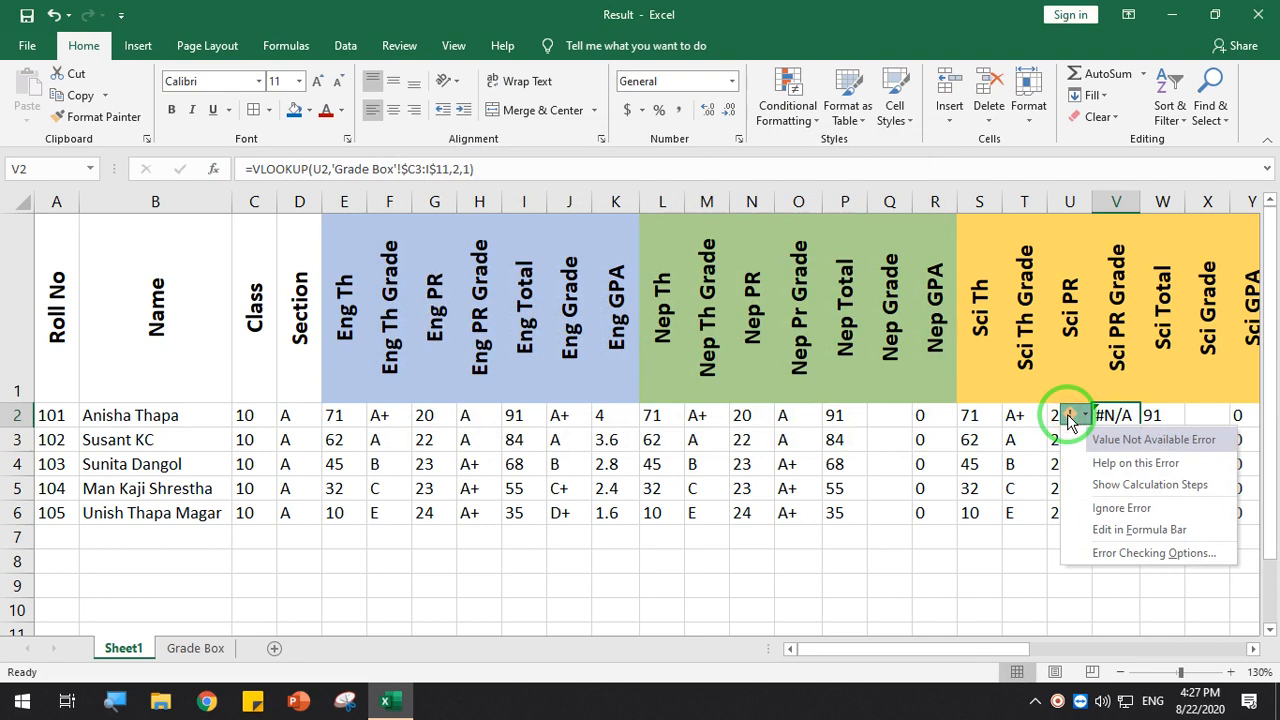
left_click(1104, 462)
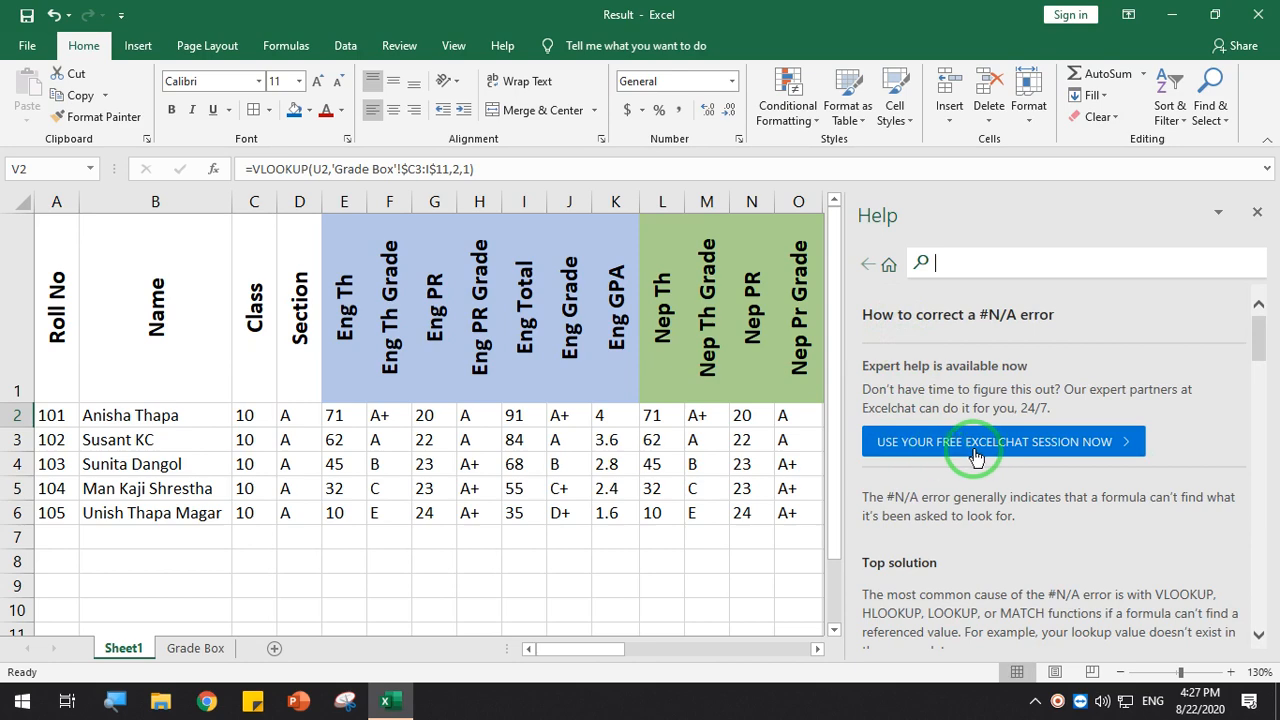
left_click_drag(1258, 366, 1260, 392)
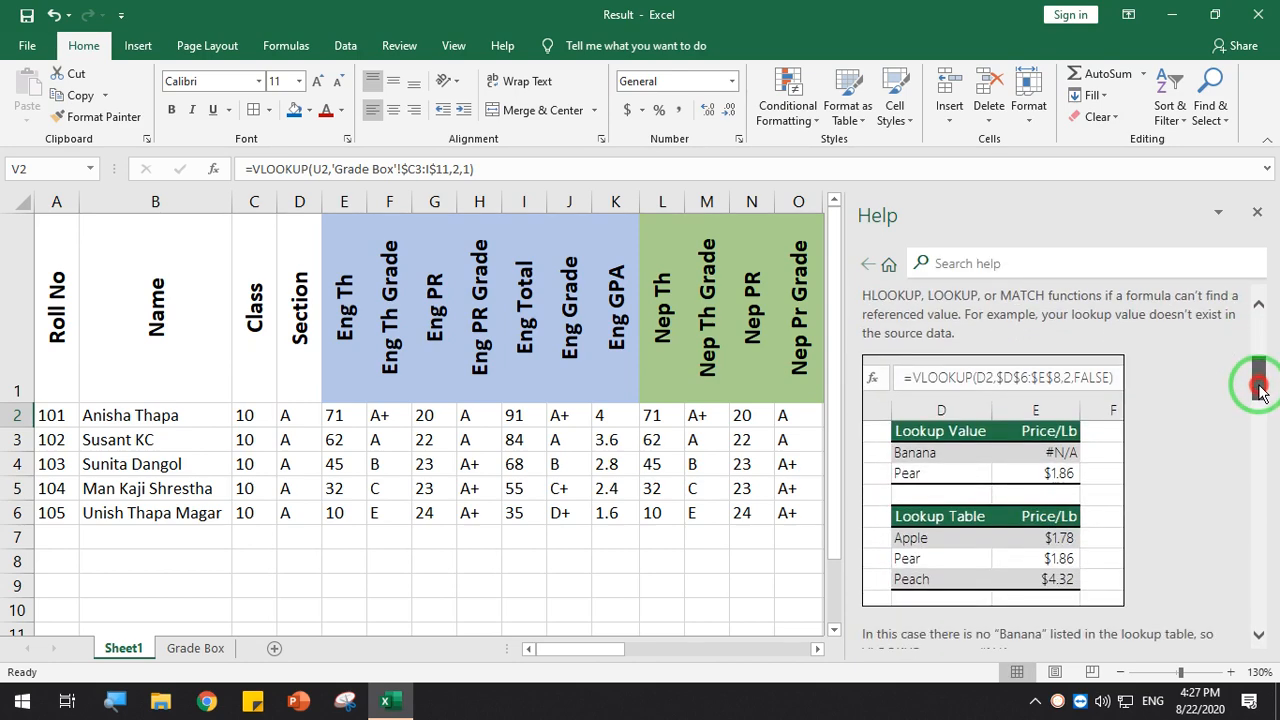
left_click_drag(1259, 389, 1262, 446)
left_click(1257, 211)
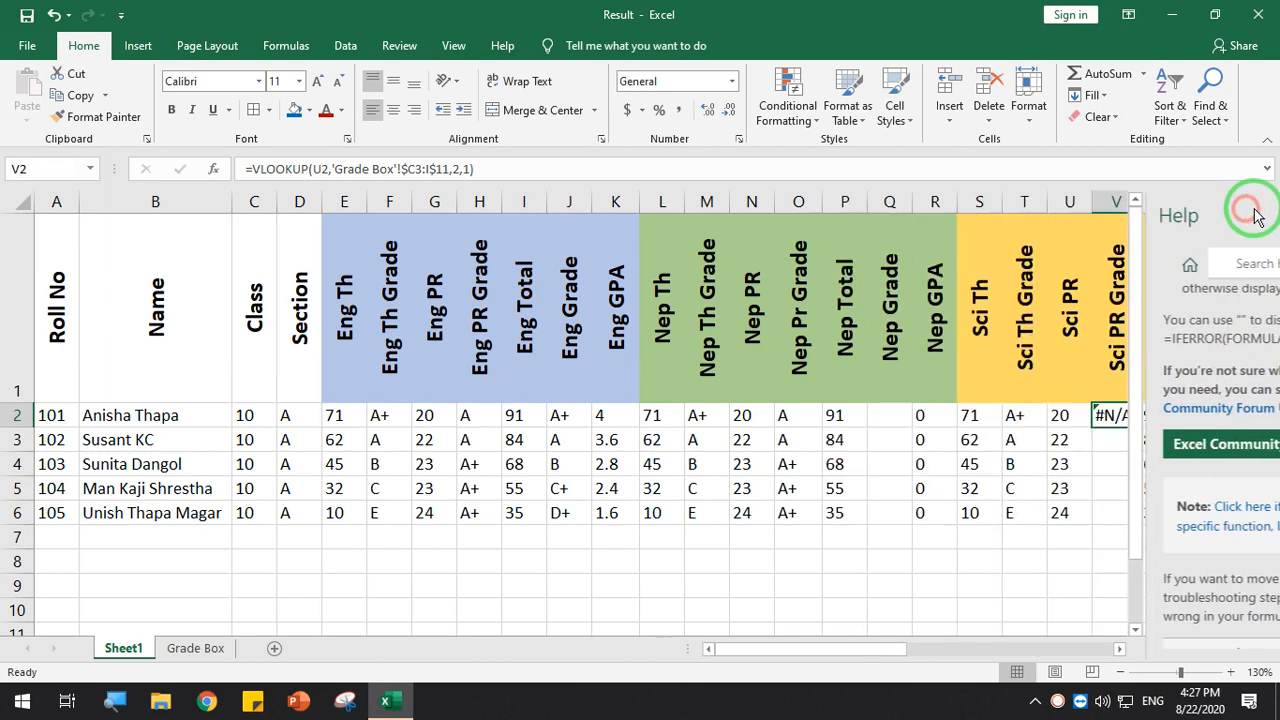
left_click(1116, 418)
Try copying the Eng Grade formula from J2 into Nep Grade Q2 and inspect its Grade Box table range
left_click(906, 418)
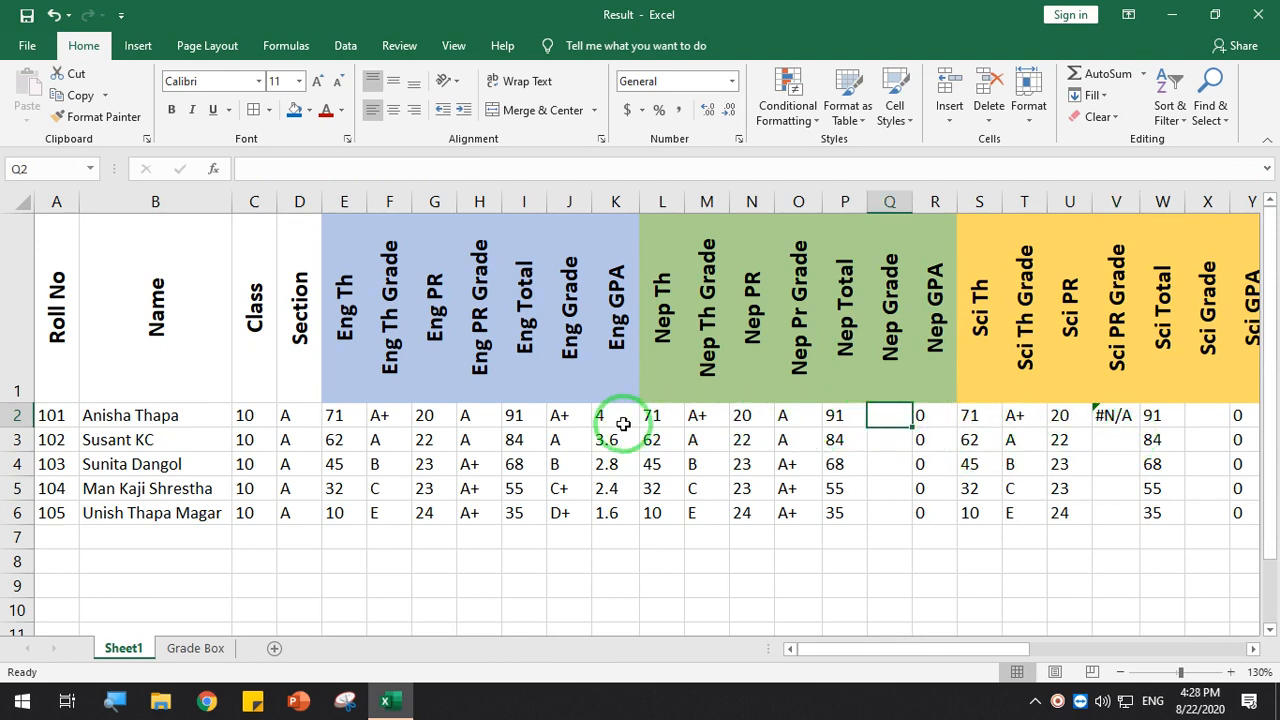
left_click(578, 419)
key("ctrl+c")
left_click(888, 420)
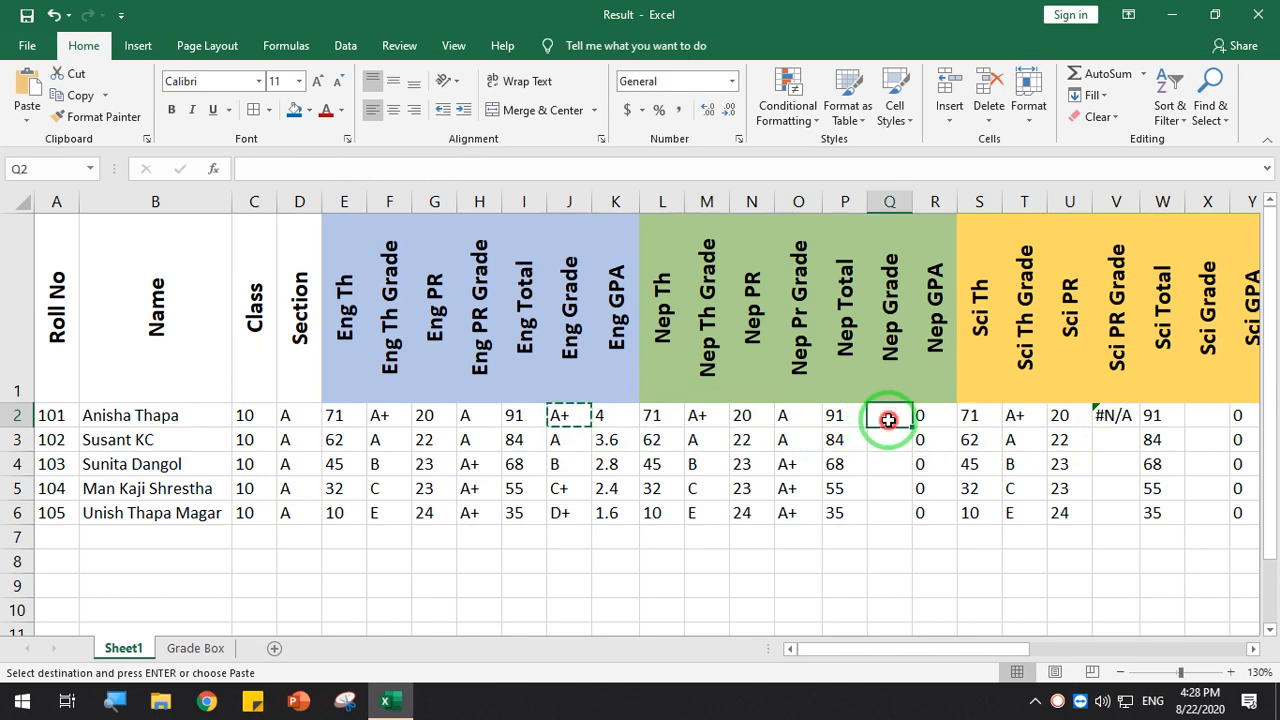
key("ctrl+v")
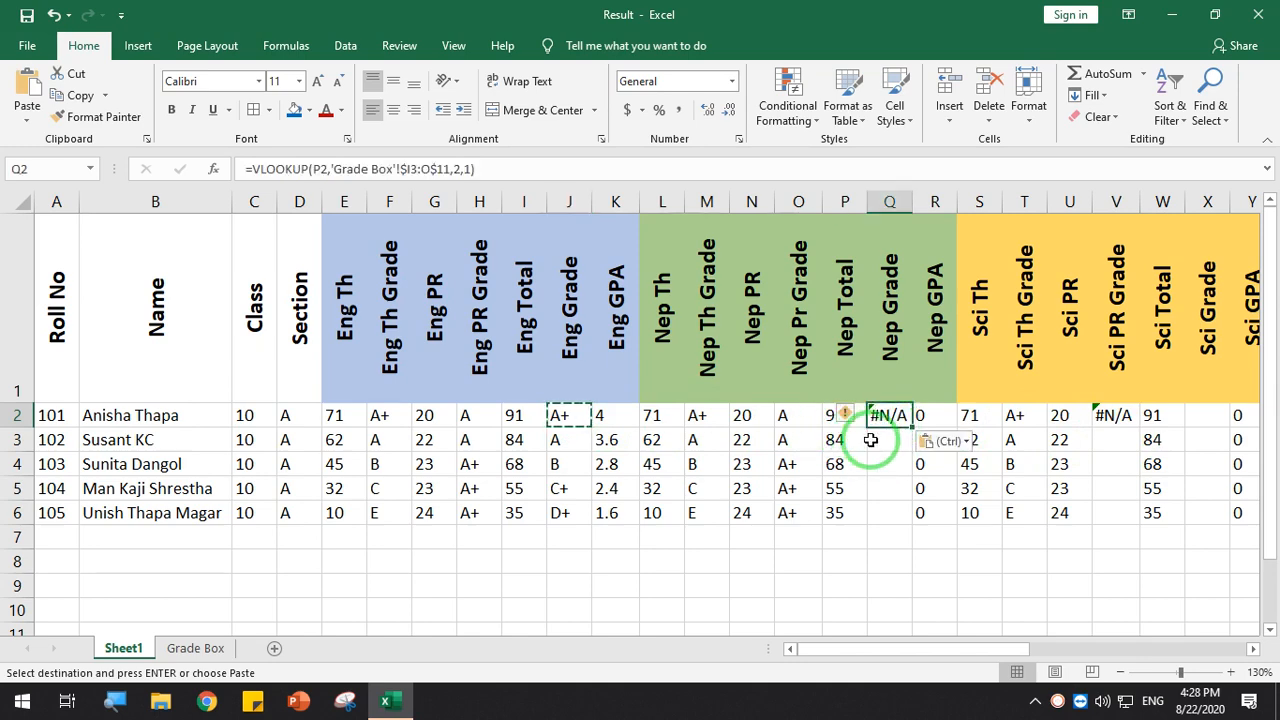
left_click_drag(851, 648, 894, 648)
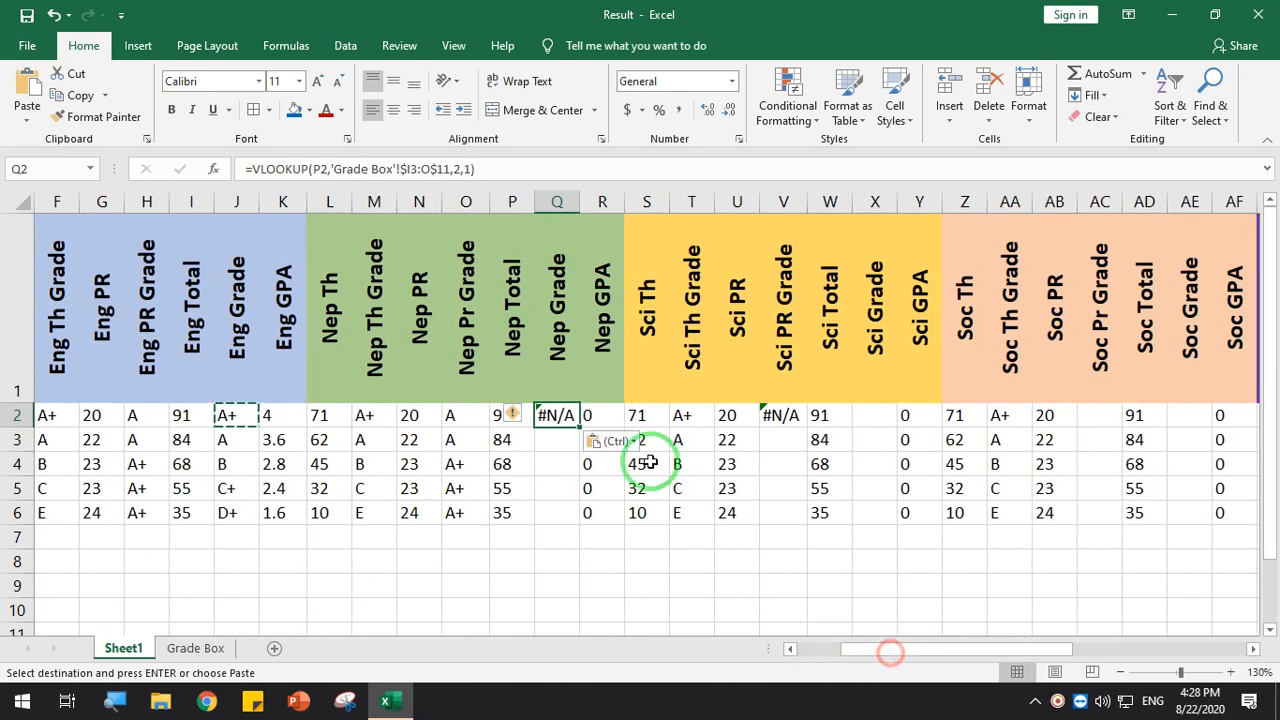
double_click(552, 414)
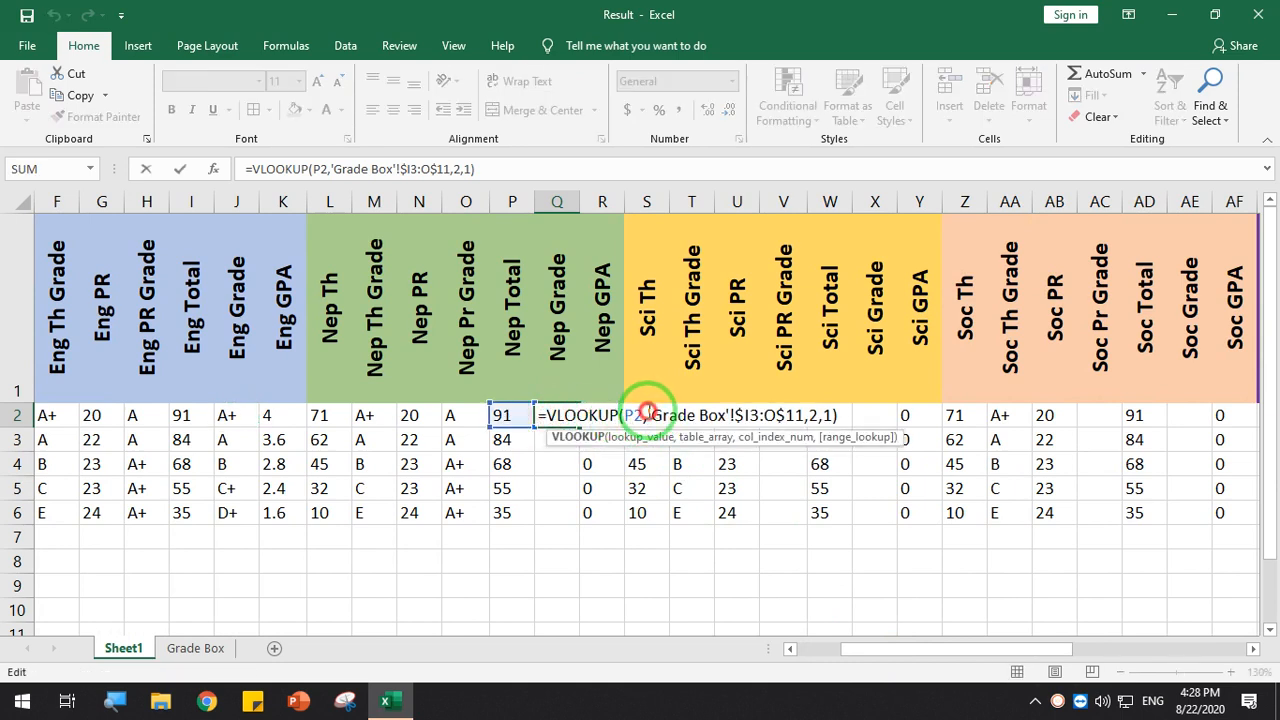
left_click_drag(648, 413, 795, 416)
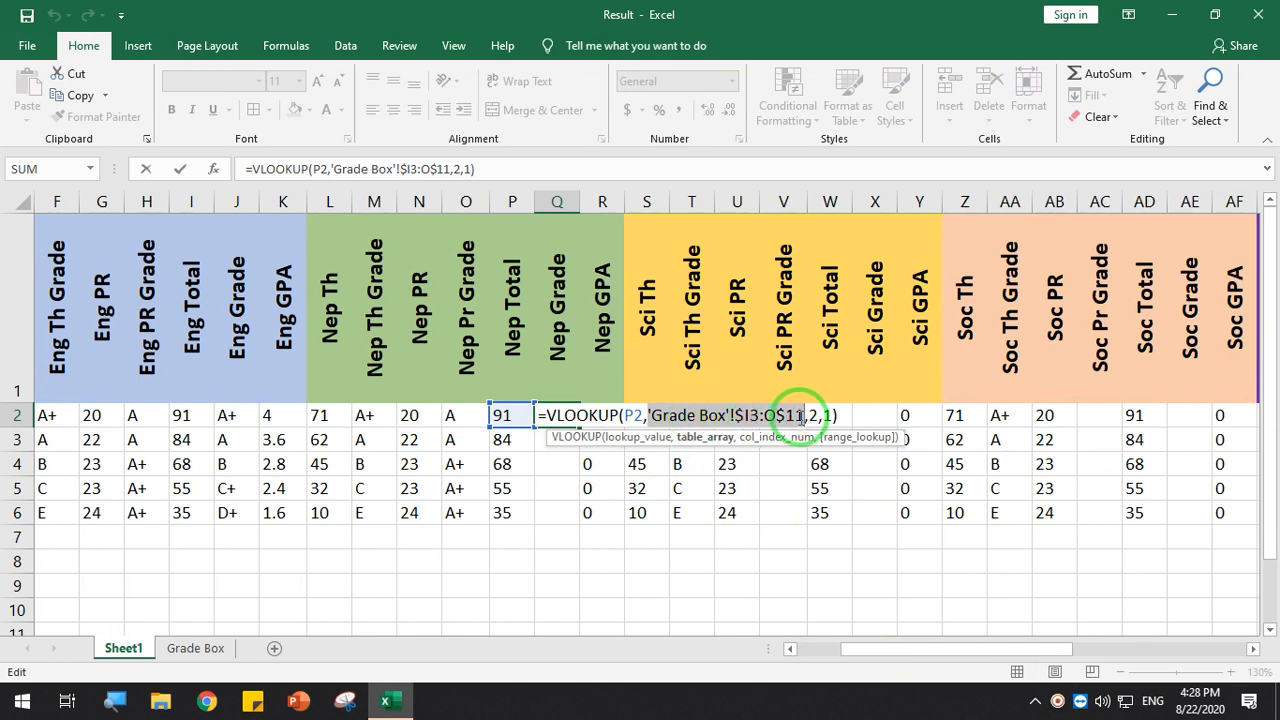
left_click(841, 415)
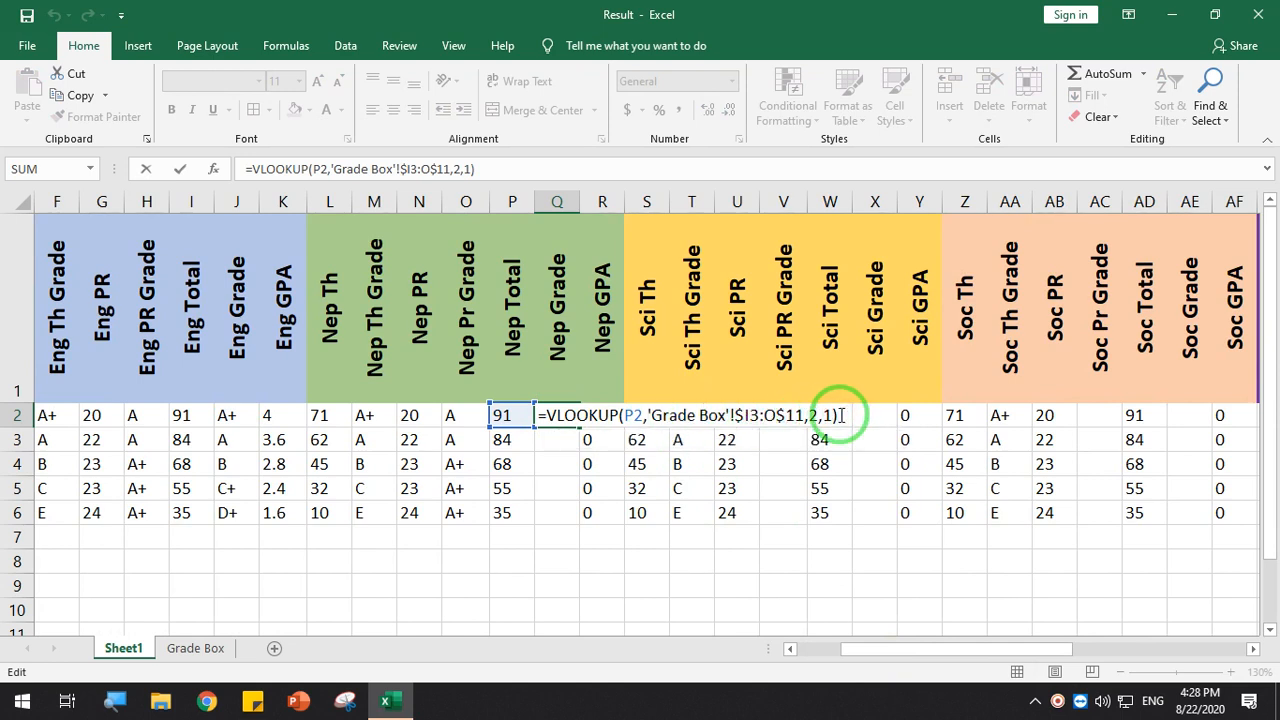
key("Return")
Clear Nep Grade Q2 and start a new VLOOKUP formula there with P2 as the lookup value
left_click(545, 414)
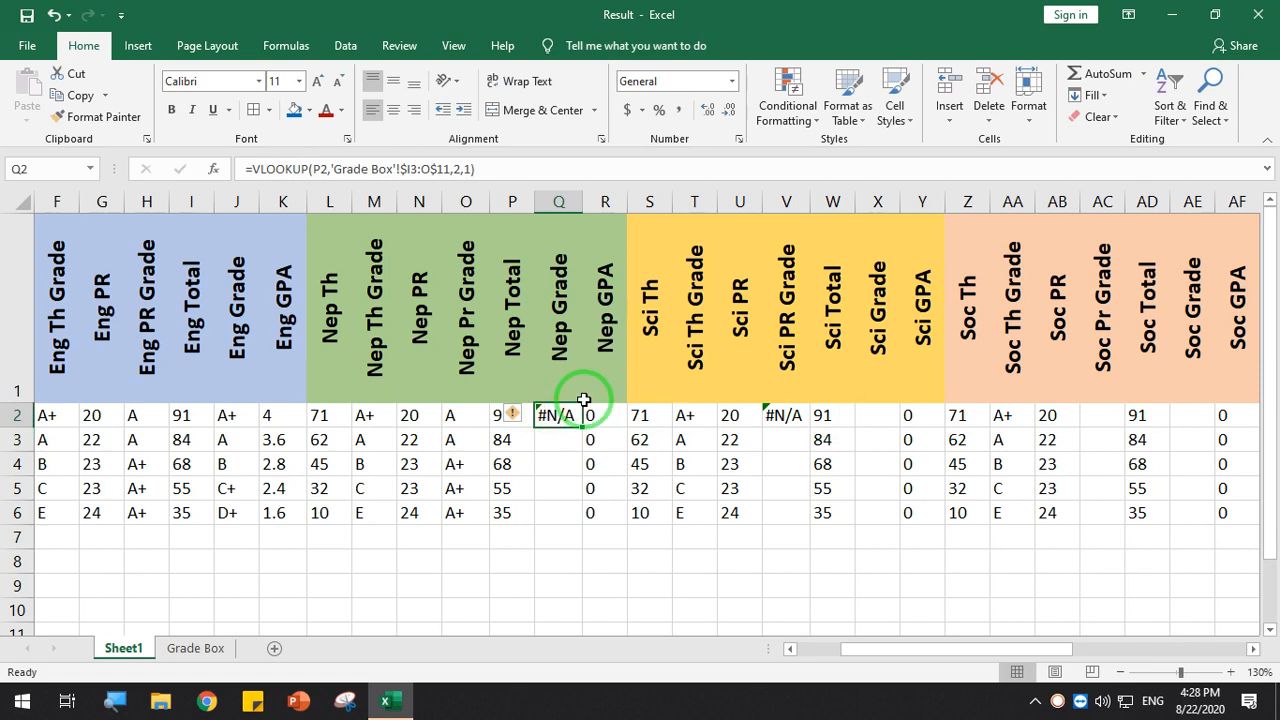
key("Delete")
type("=vlook")
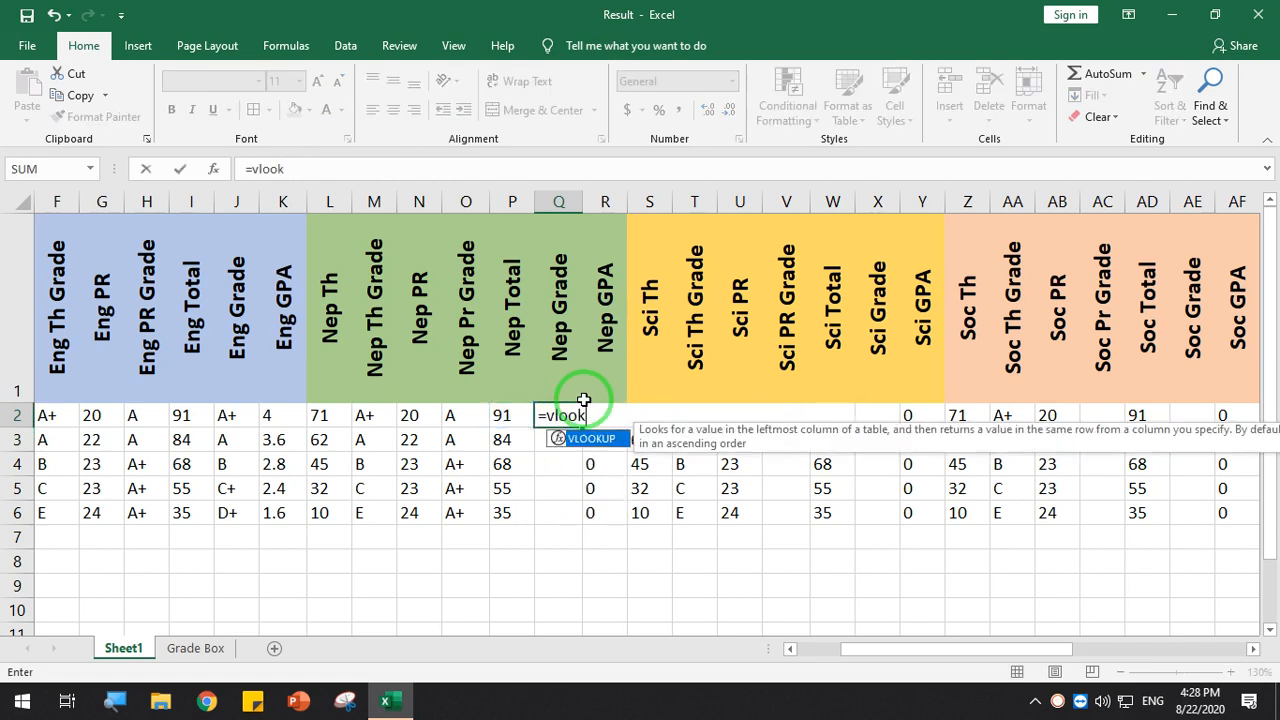
type("up(")
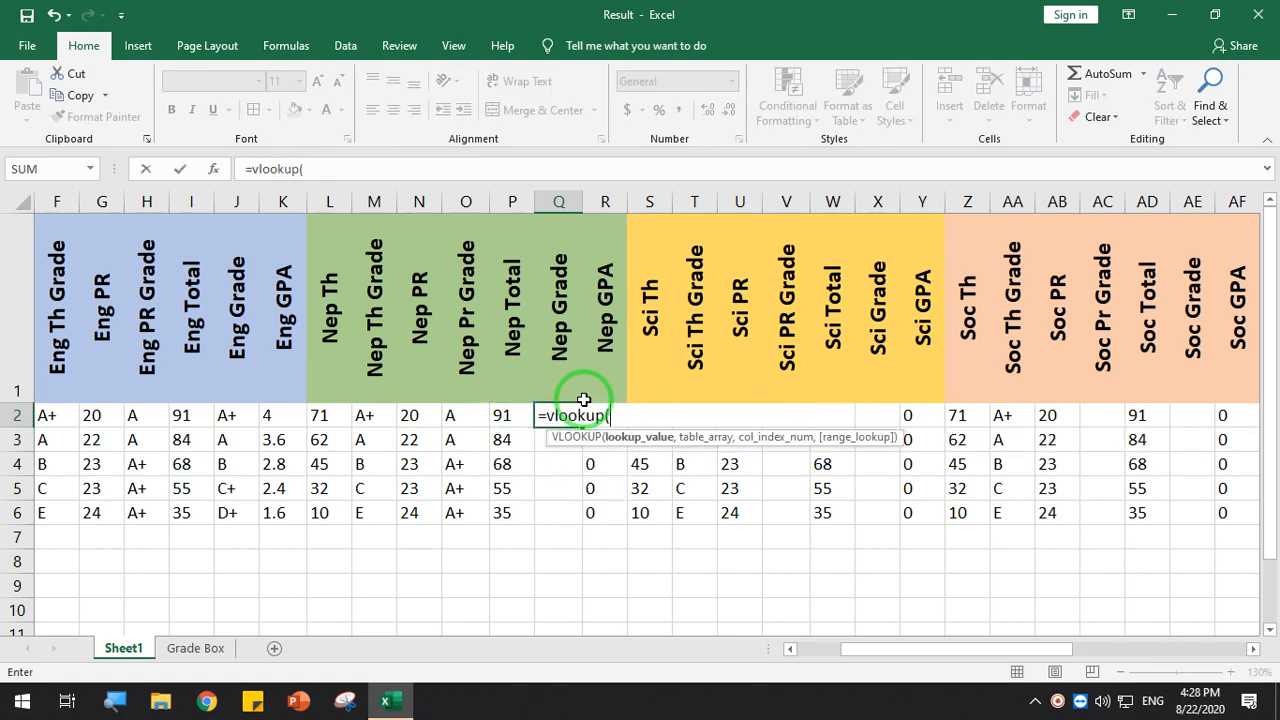
left_click(511, 415)
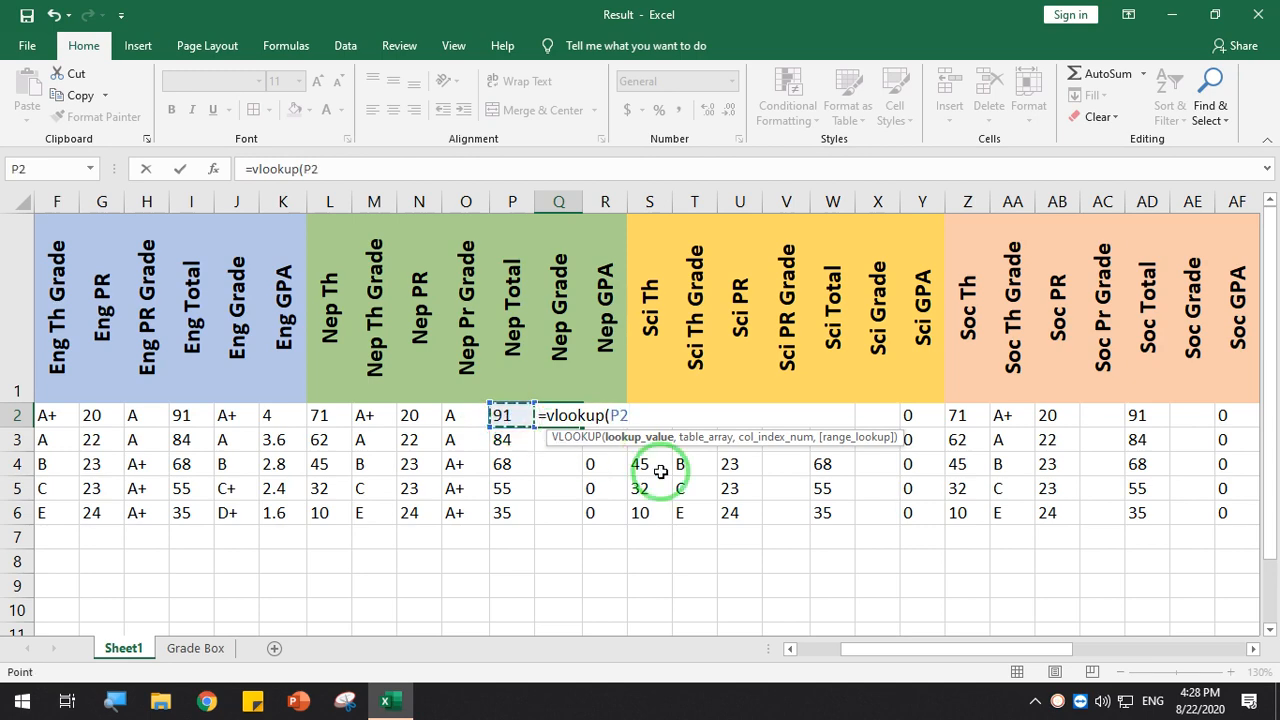
type(",")
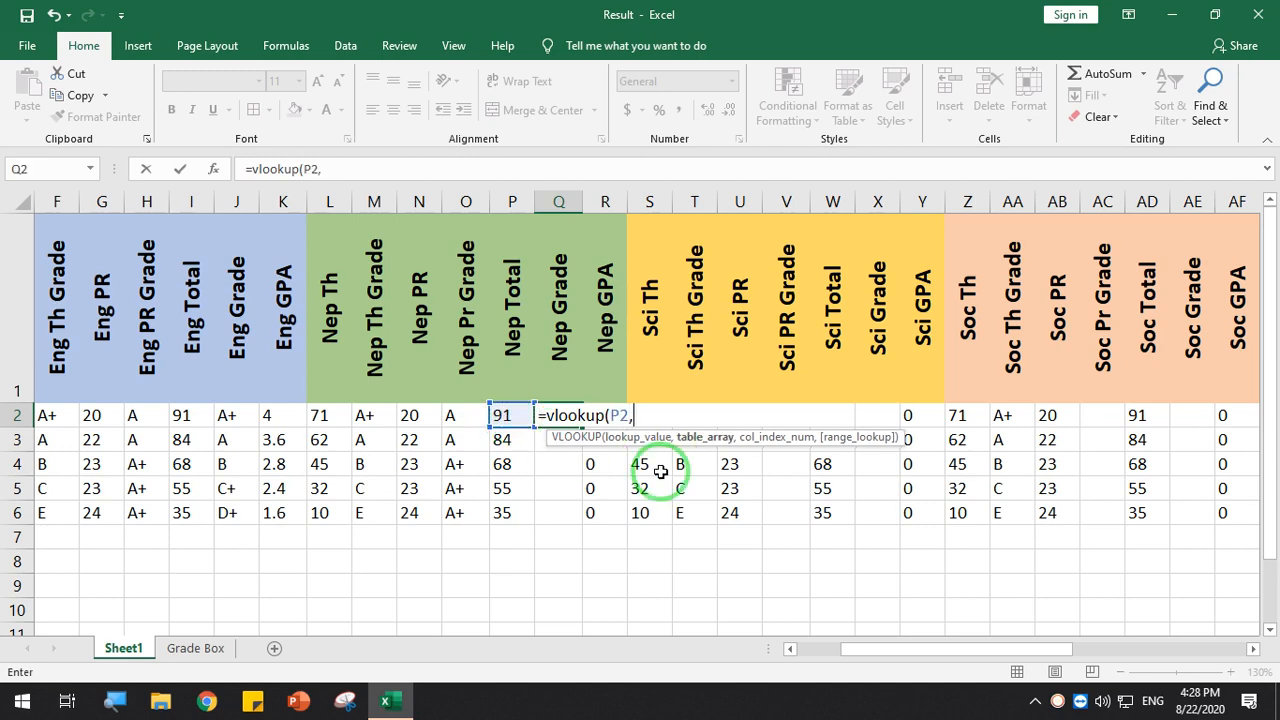
Complete the Q2 formula with Grade Box range H3:$I$11, column index 2 and range lookup 1
left_click(225, 648)
left_click_drag(800, 290, 845, 530)
left_click(471, 170)
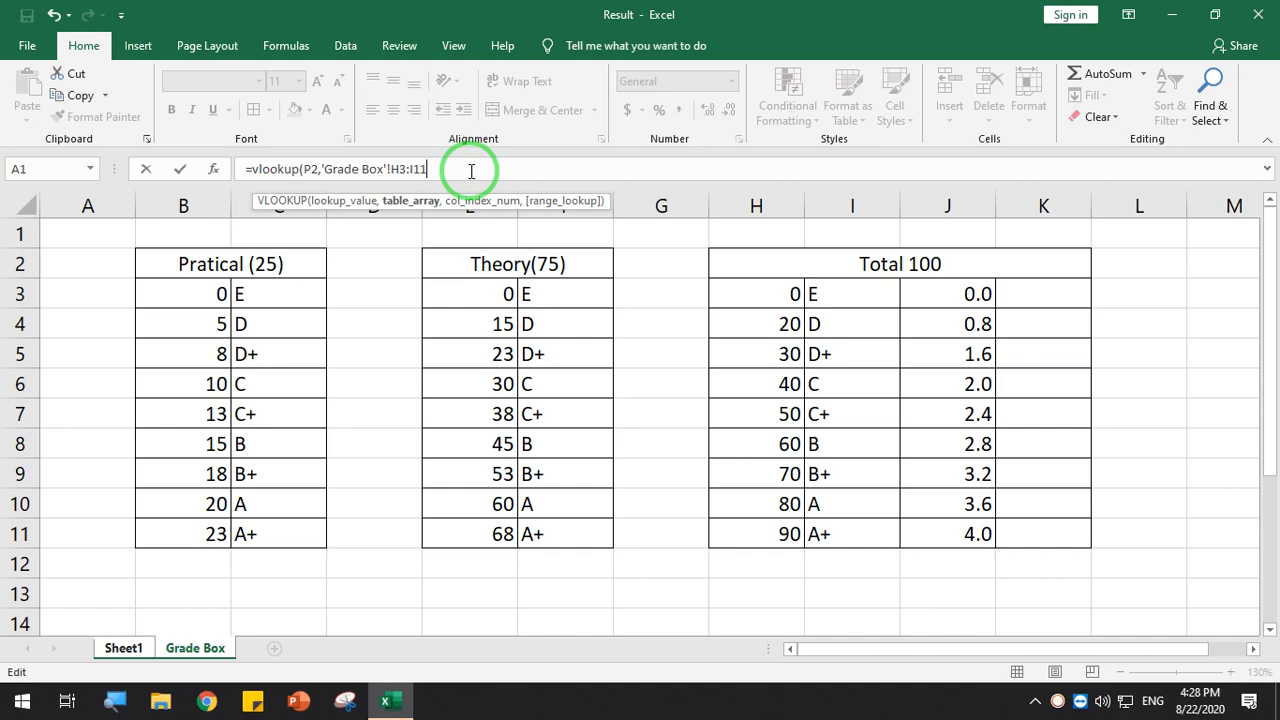
key("Return")
key("Return")
left_click(462, 170)
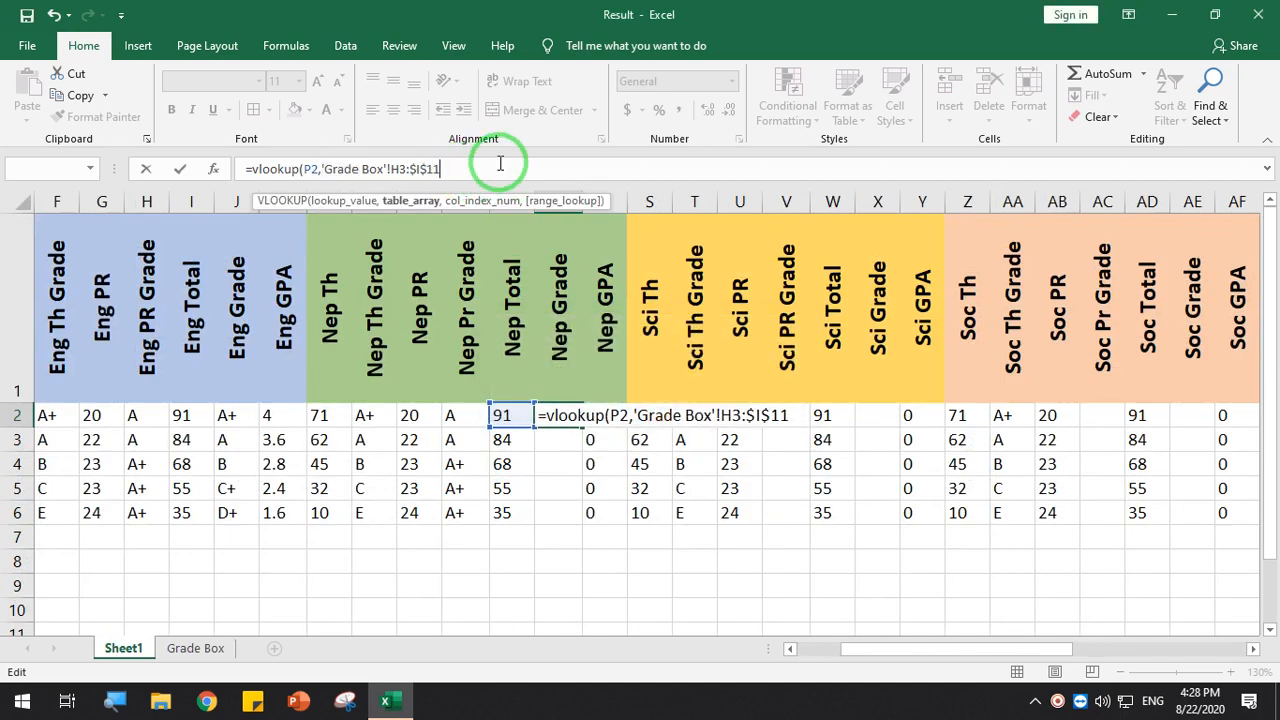
type(",2,")
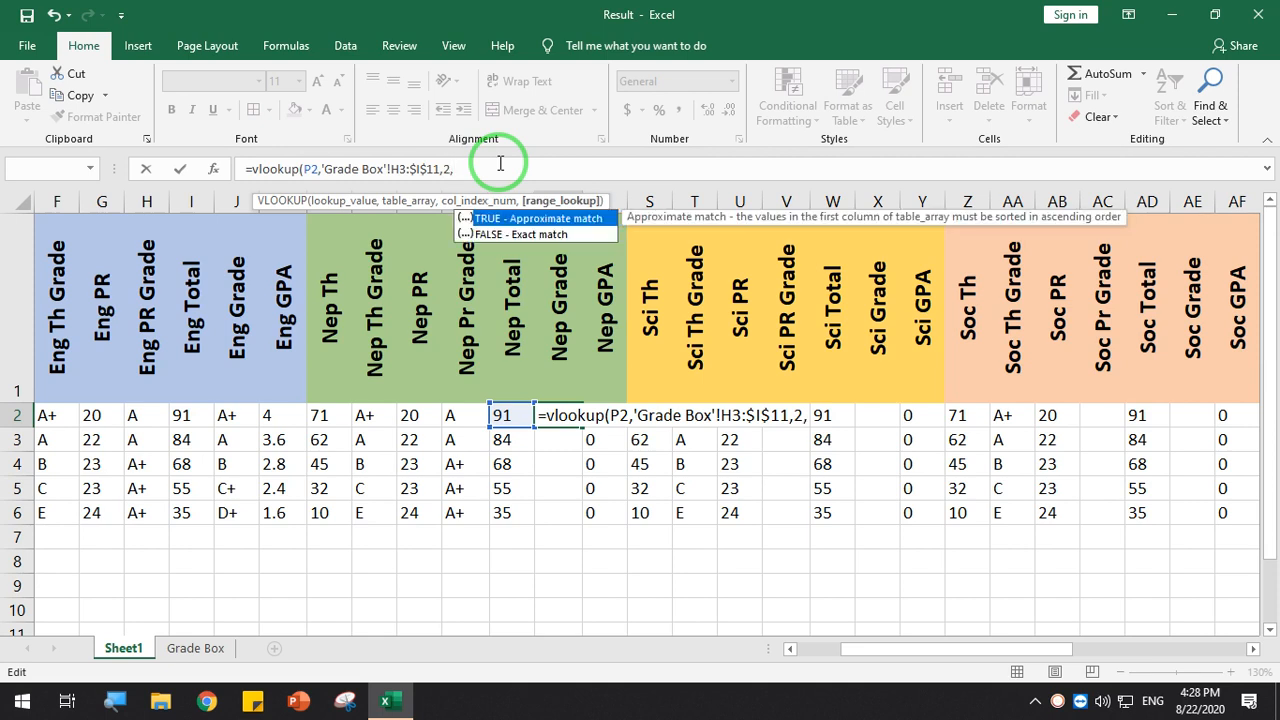
type("1)")
key("Return")
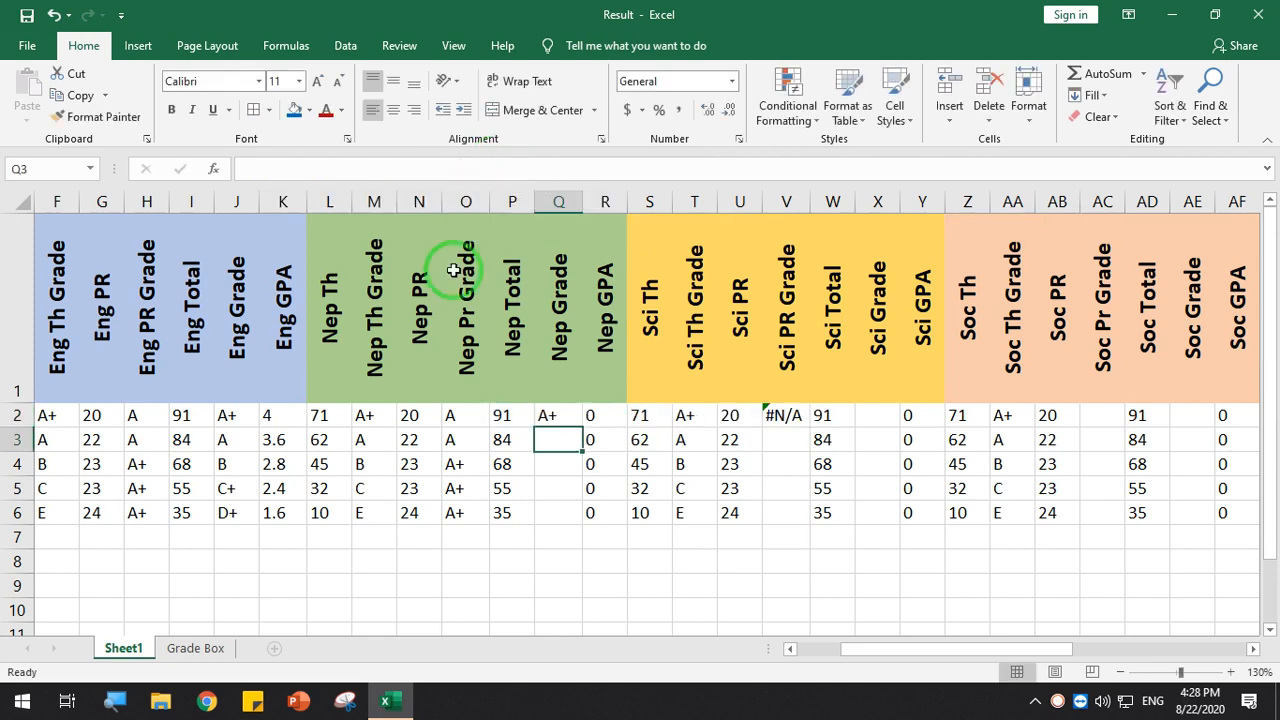
Fill the Nep Grade formula from Q2 down to Q6 and check the filled cells
left_click(561, 414)
double_click(579, 425)
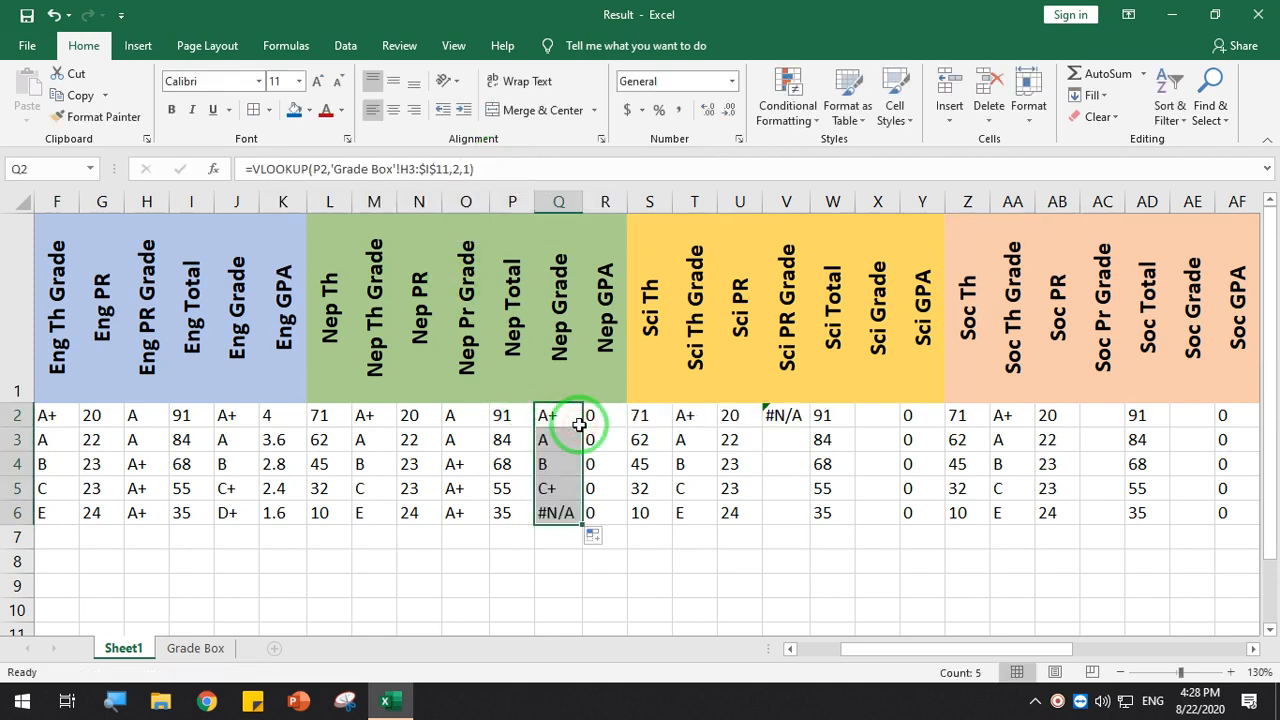
left_click(554, 423)
left_click(570, 512)
left_click(559, 412)
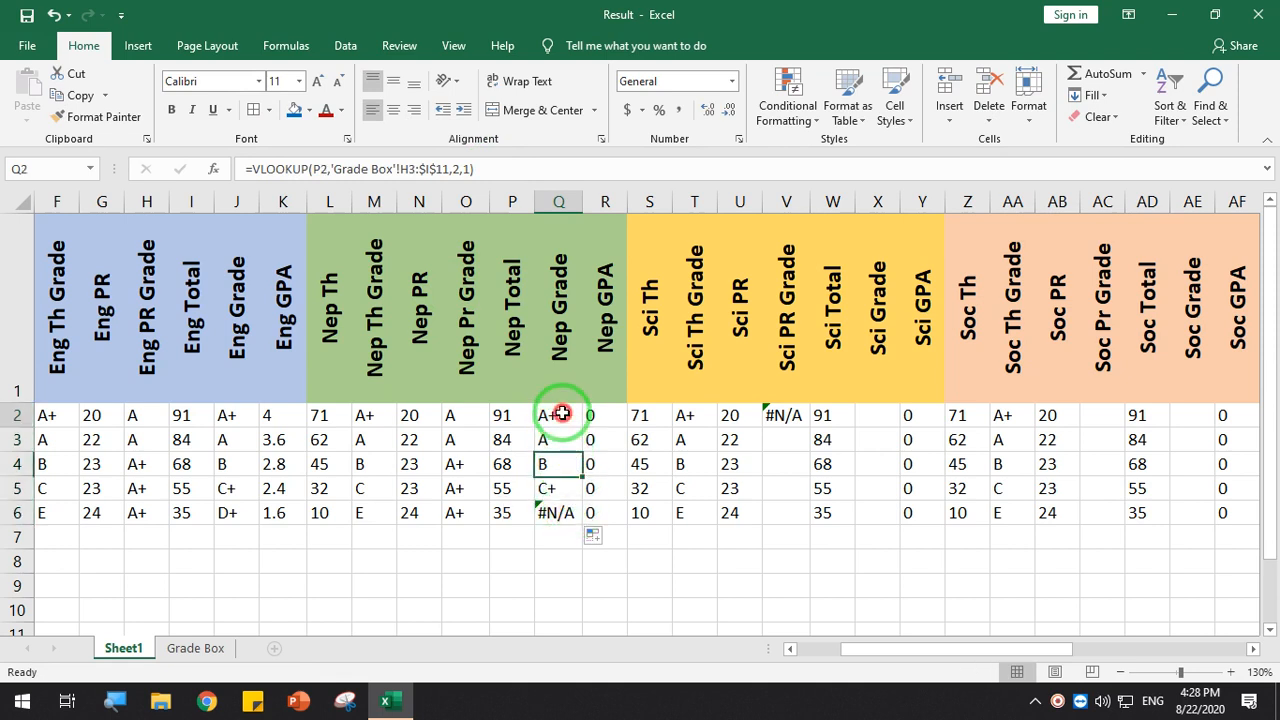
Try replacing the Q2 formula with a reference to Q6, and undo the replacement
left_click_drag(474, 169, 237, 167)
type("=")
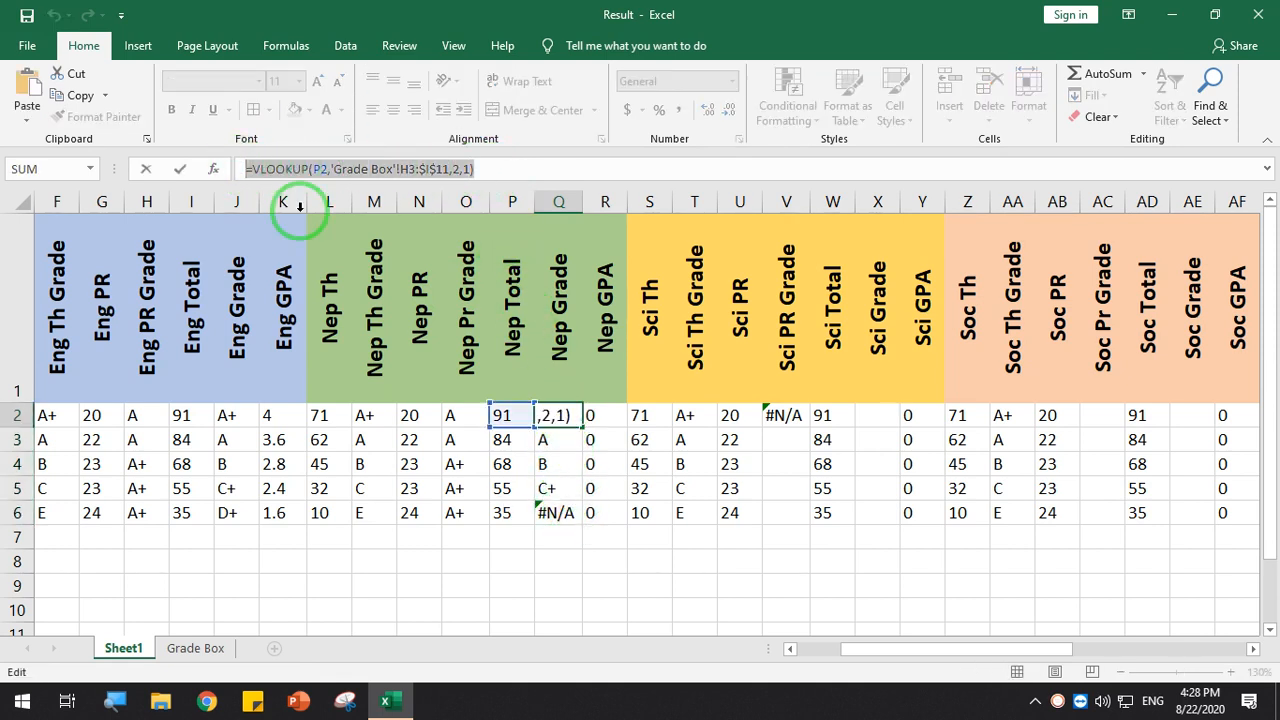
left_click(552, 512)
left_click(563, 507)
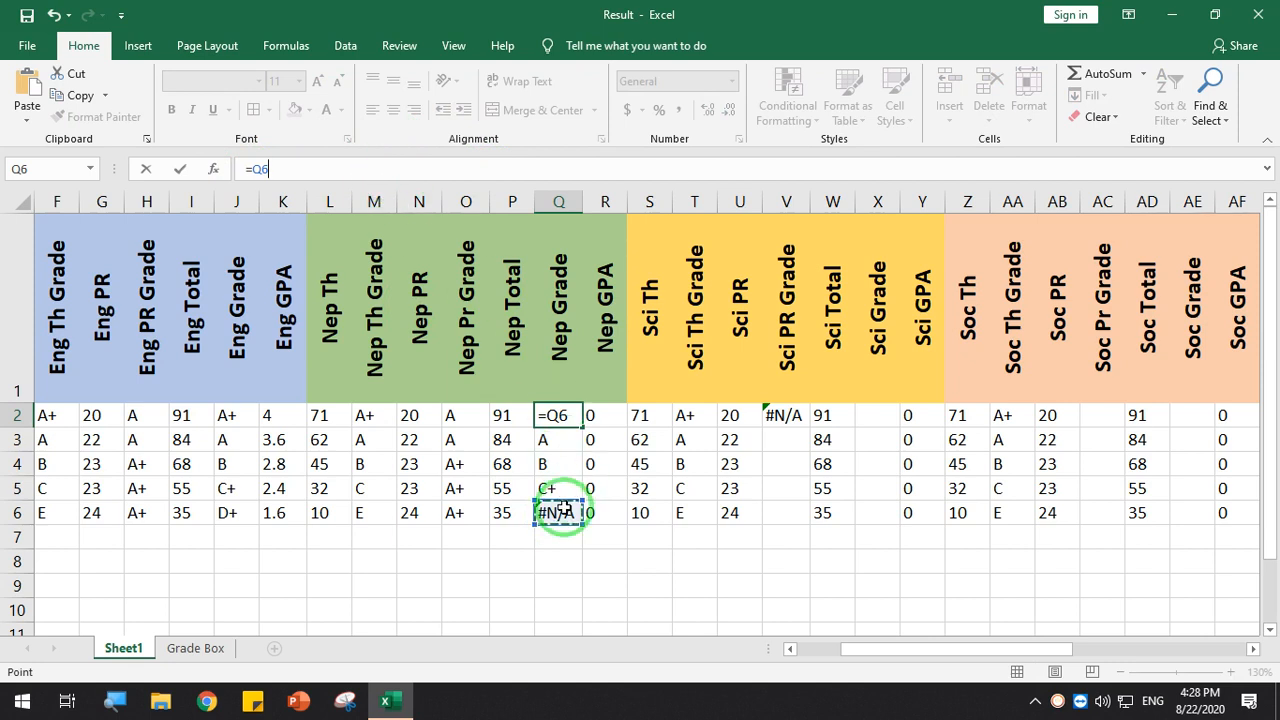
key("Return")
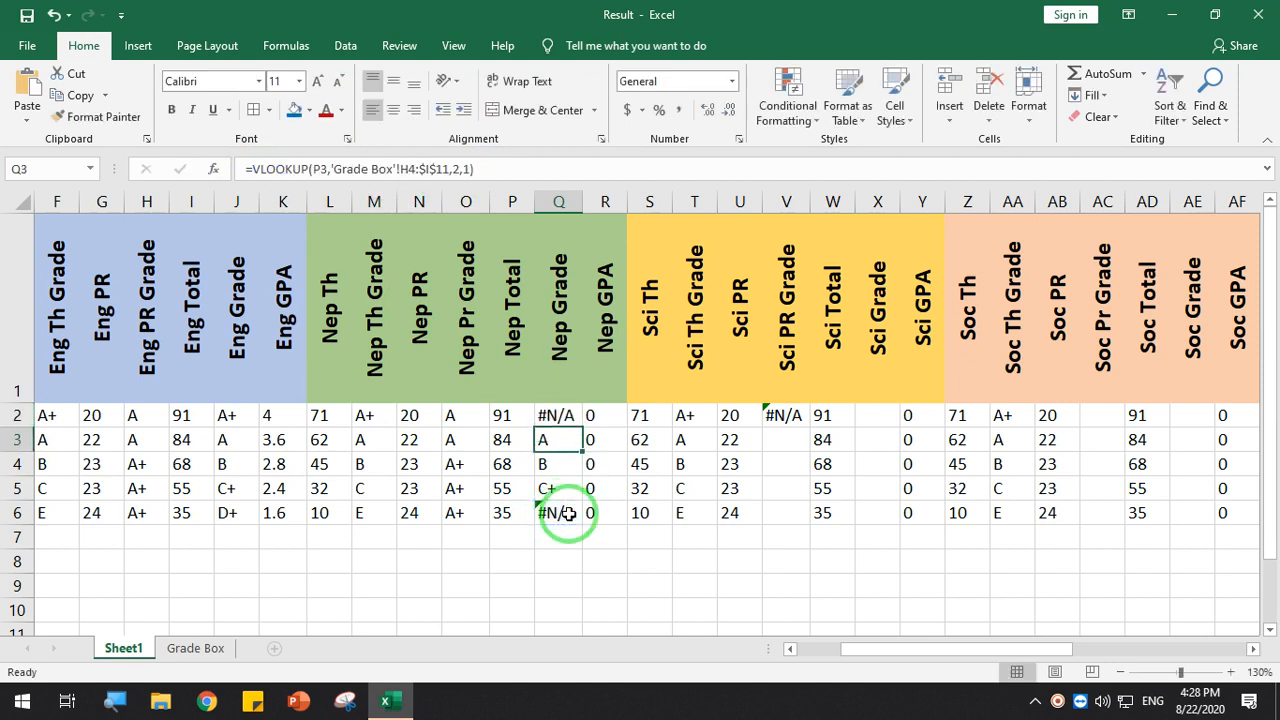
key("ctrl+z")
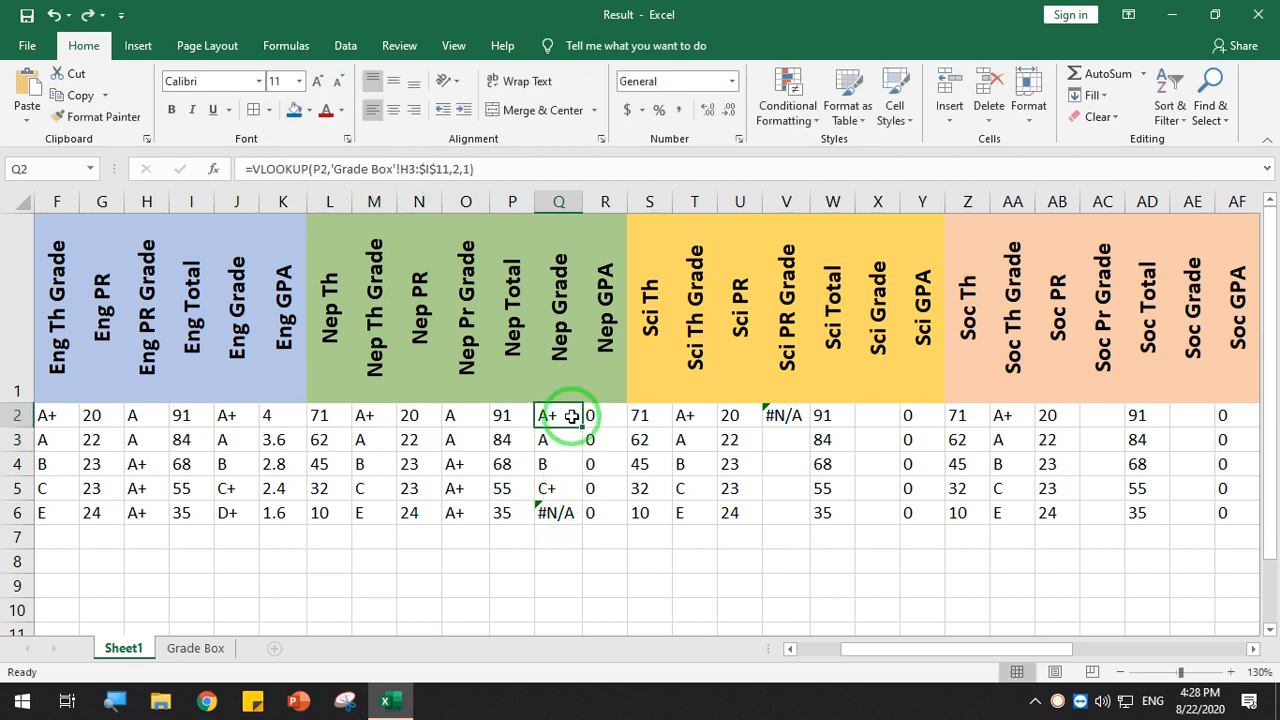
Replace the Nep Grade formula in Q6 with the exact formula text from Q2, =VLOOKUP(P2,'Grade Box'!H3:$I$11,2,1)
left_click_drag(485, 169, 230, 170)
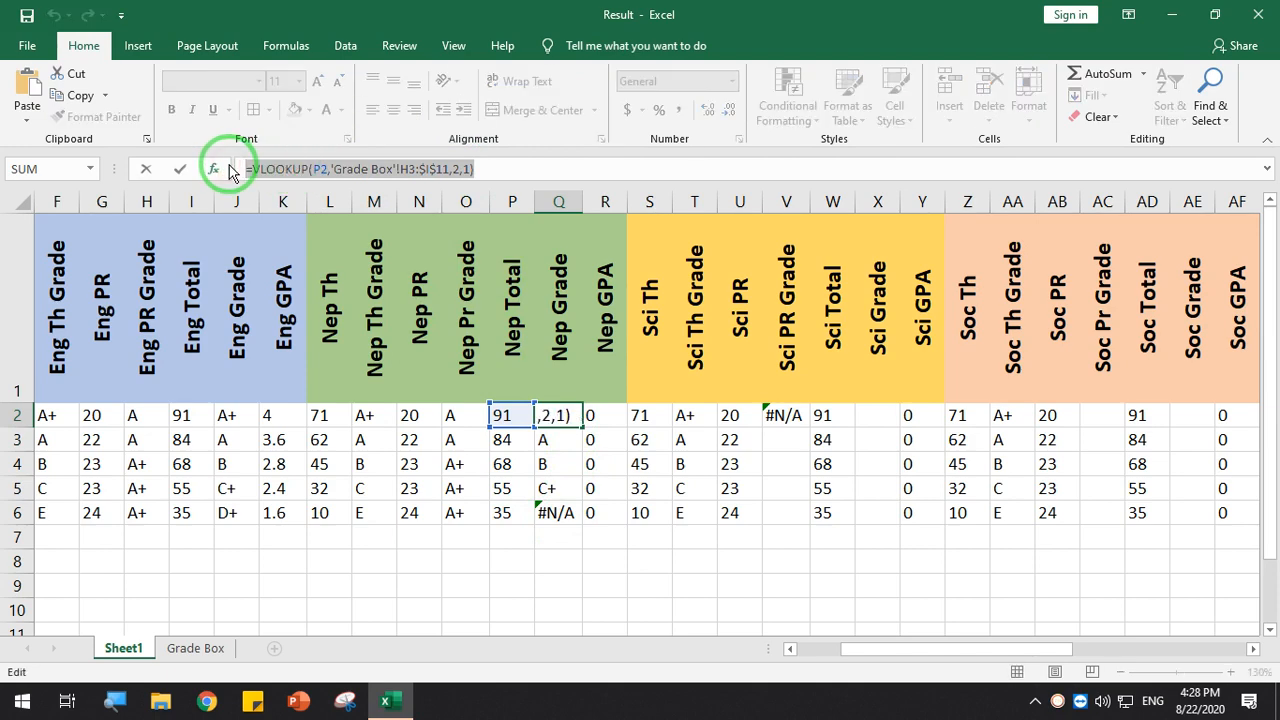
key("Escape")
left_click(550, 512)
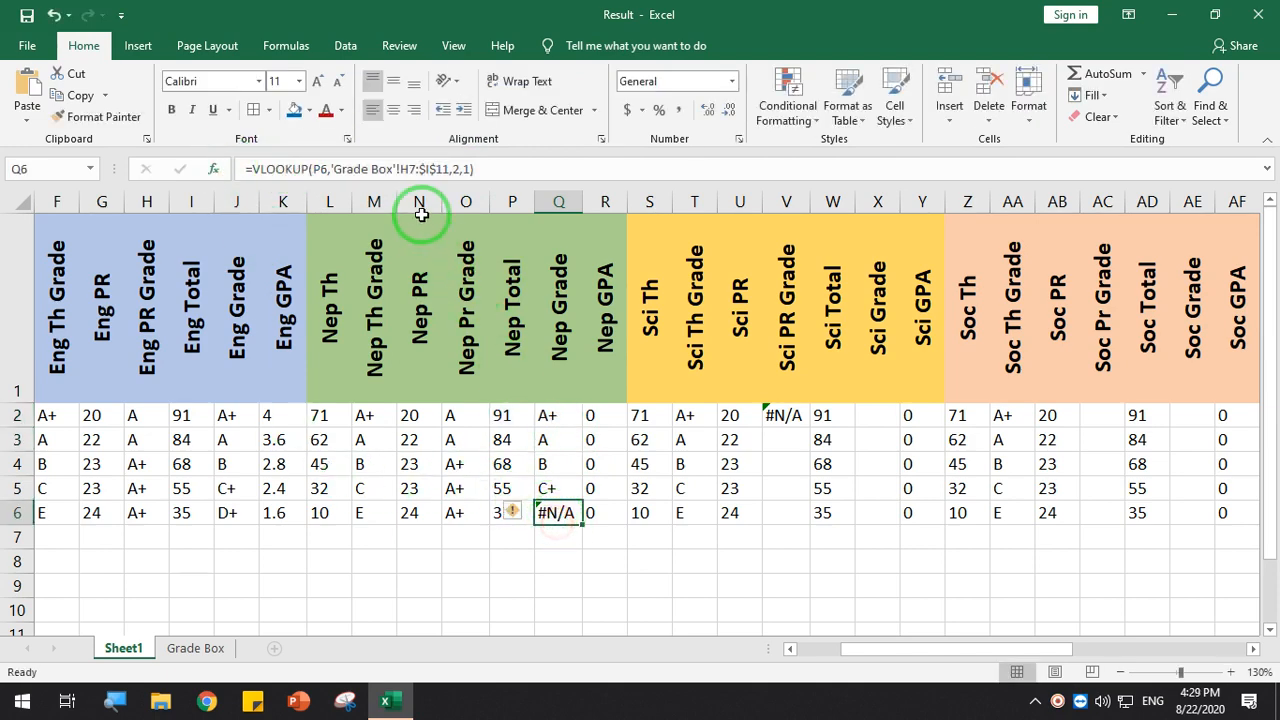
left_click_drag(522, 171, 167, 174)
key("ctrl+v")
key("Return")
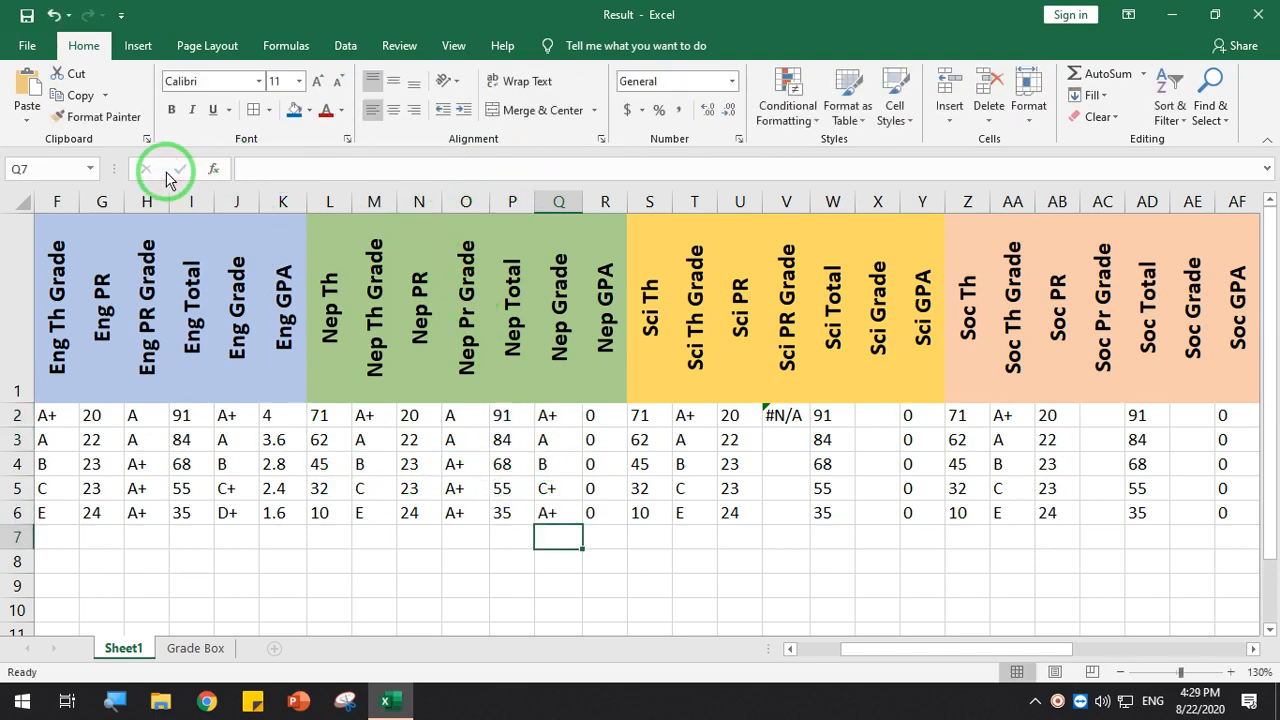
Change the lookup value of the Nep Grade formula in Q6 to P6
left_click(553, 508)
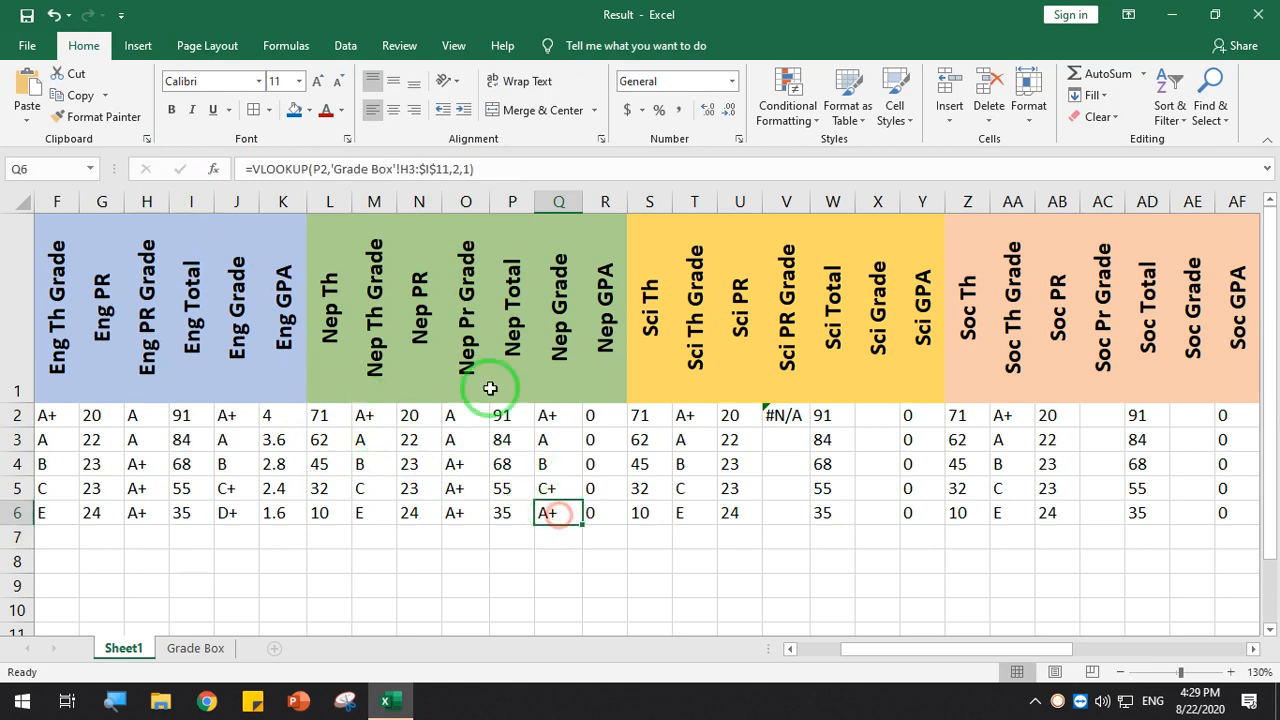
left_click(326, 169)
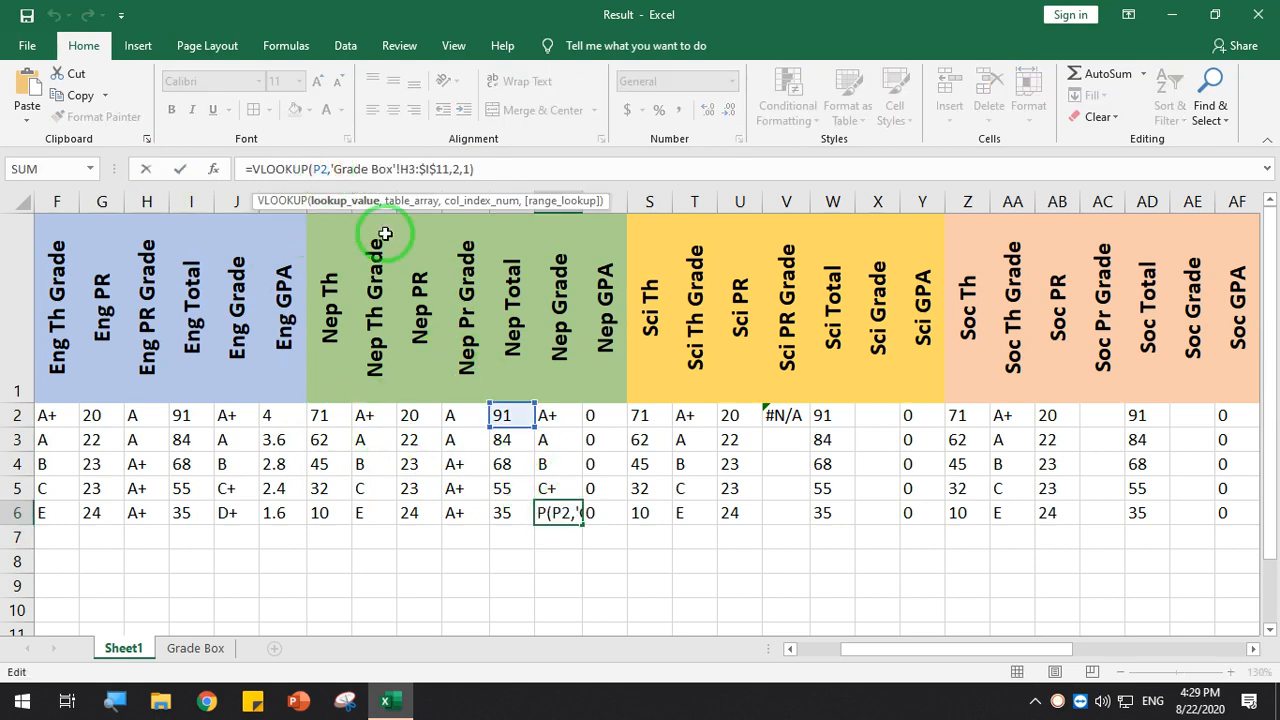
key("BackSpace")
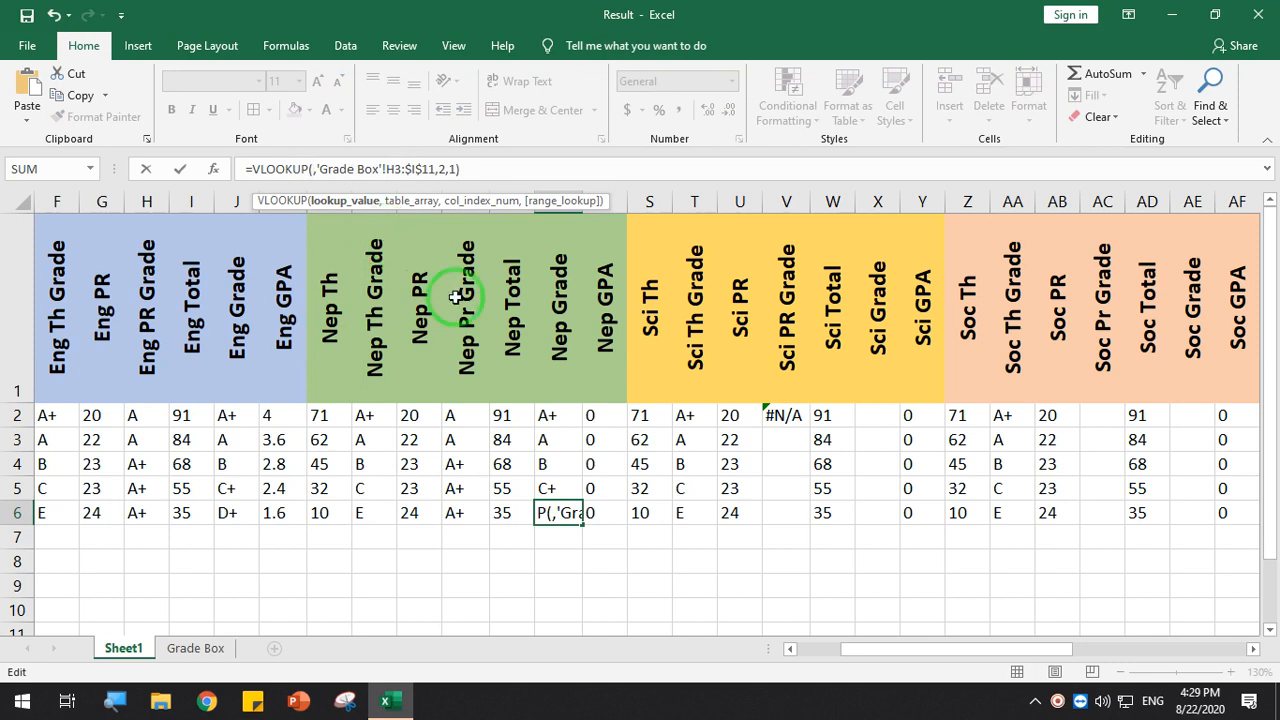
left_click(510, 514)
key("Return")
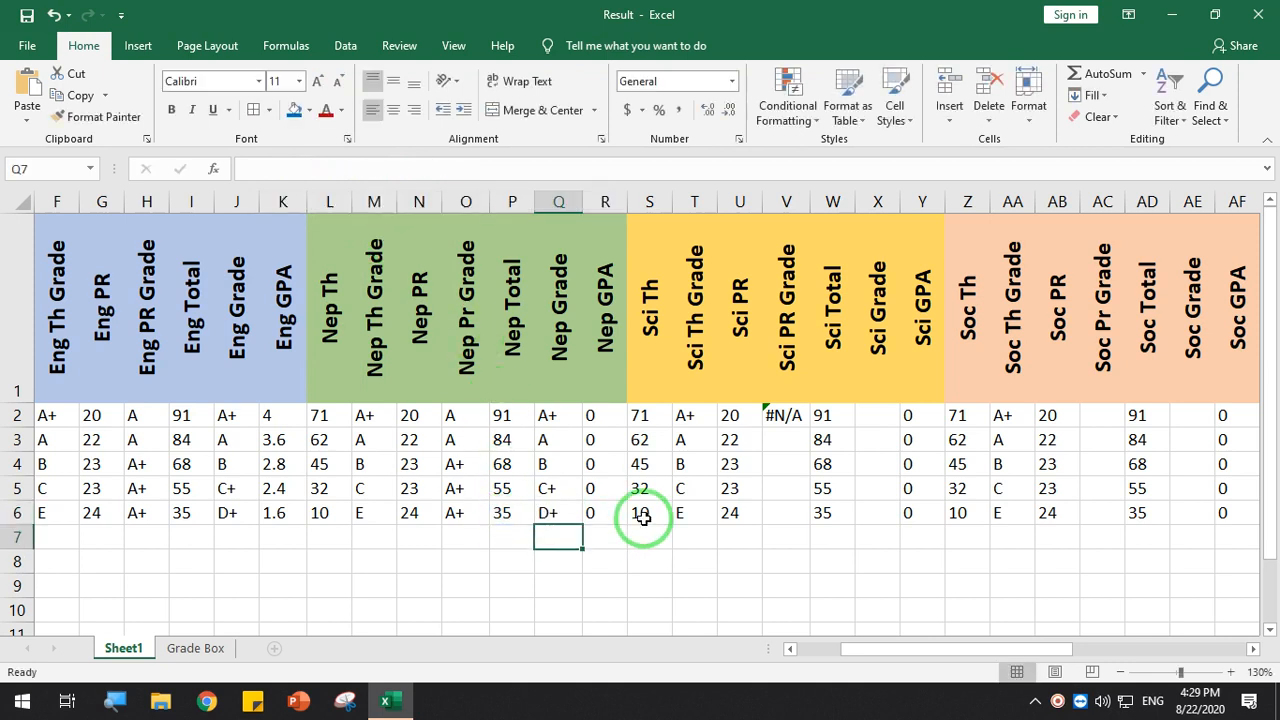
Replace the Sci PR Grade formula in V2 with the exact formula text from O2, =VLOOKUP(N2,'Grade Box'!B3:$C$11,2,1)
left_click(776, 413)
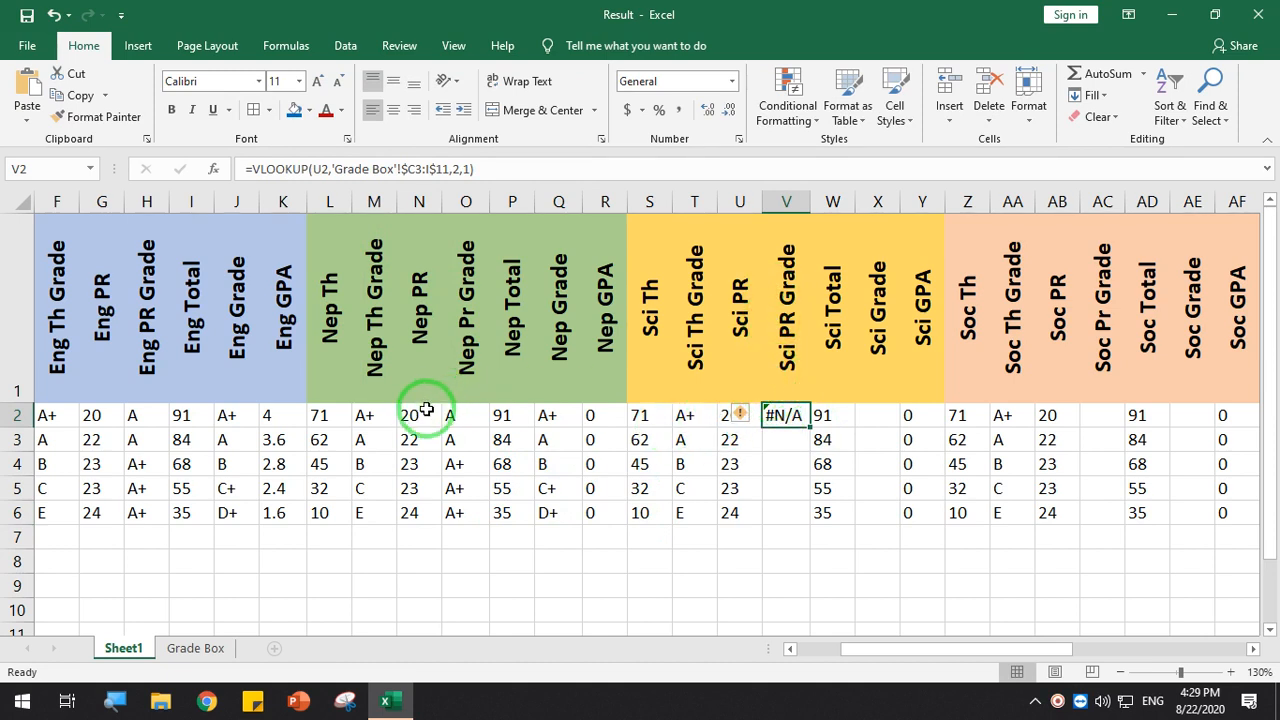
left_click(464, 419)
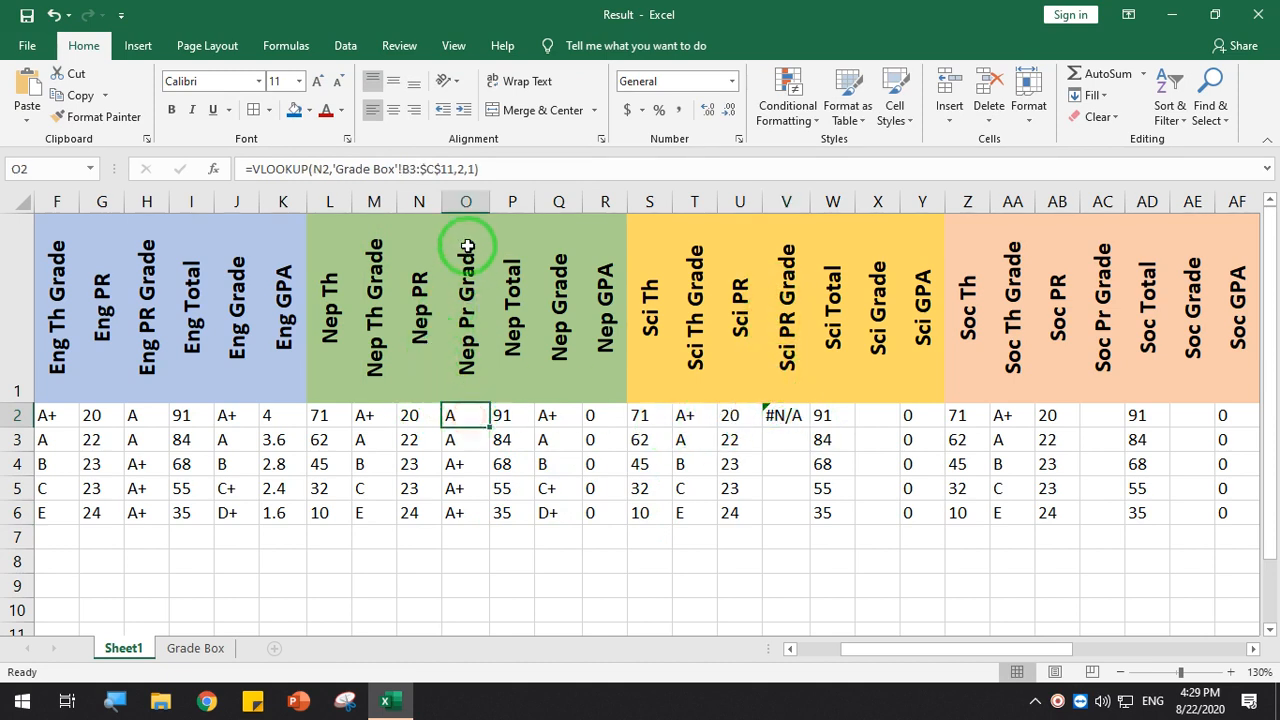
left_click(489, 169)
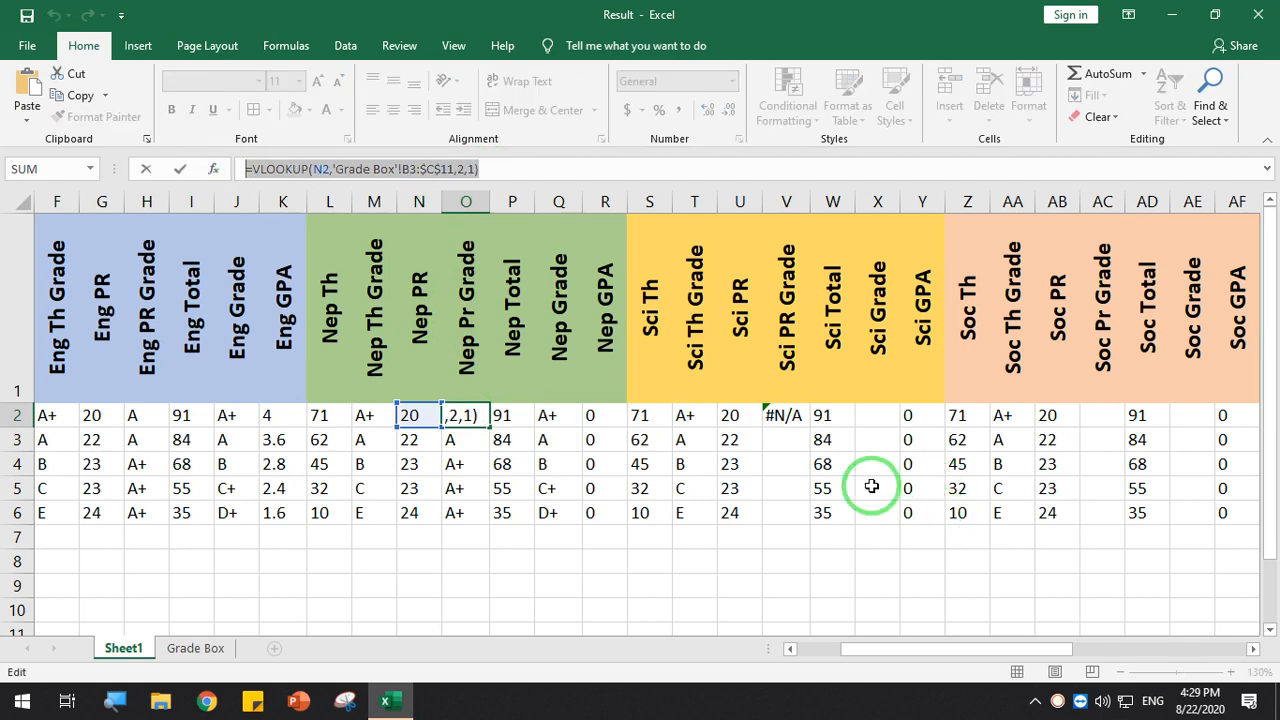
key("Return")
left_click(785, 414)
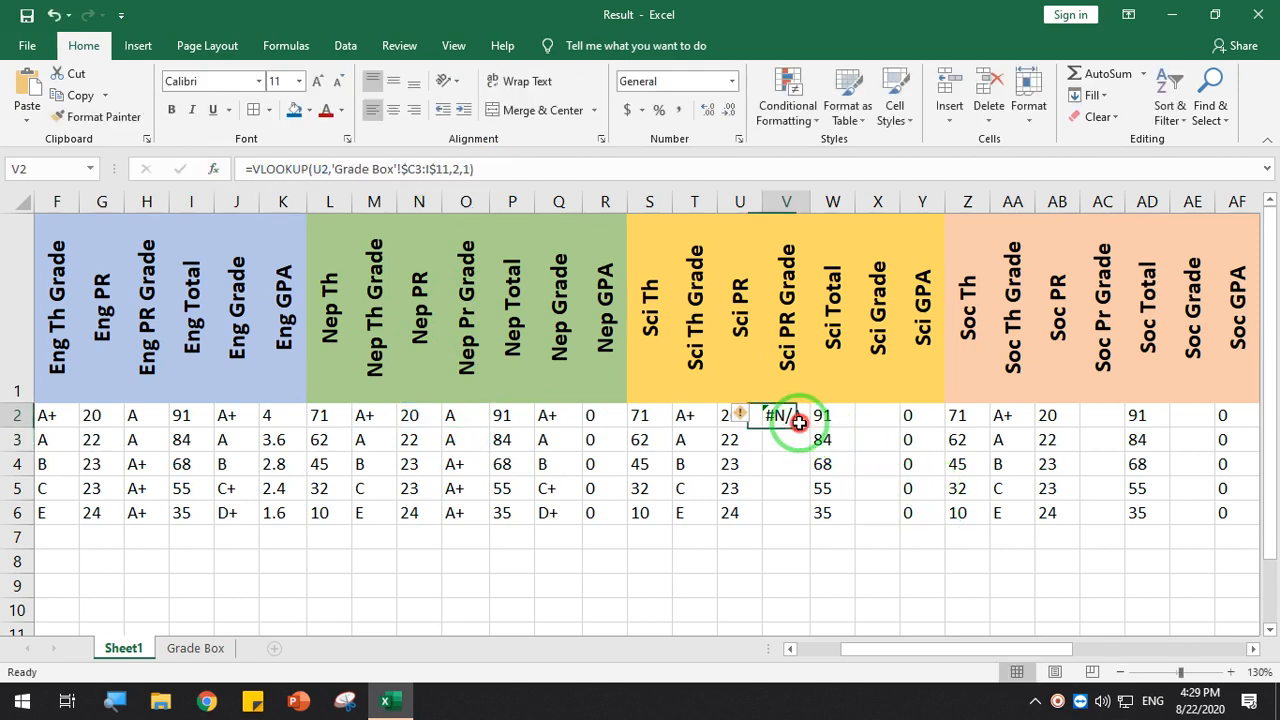
left_click(527, 172)
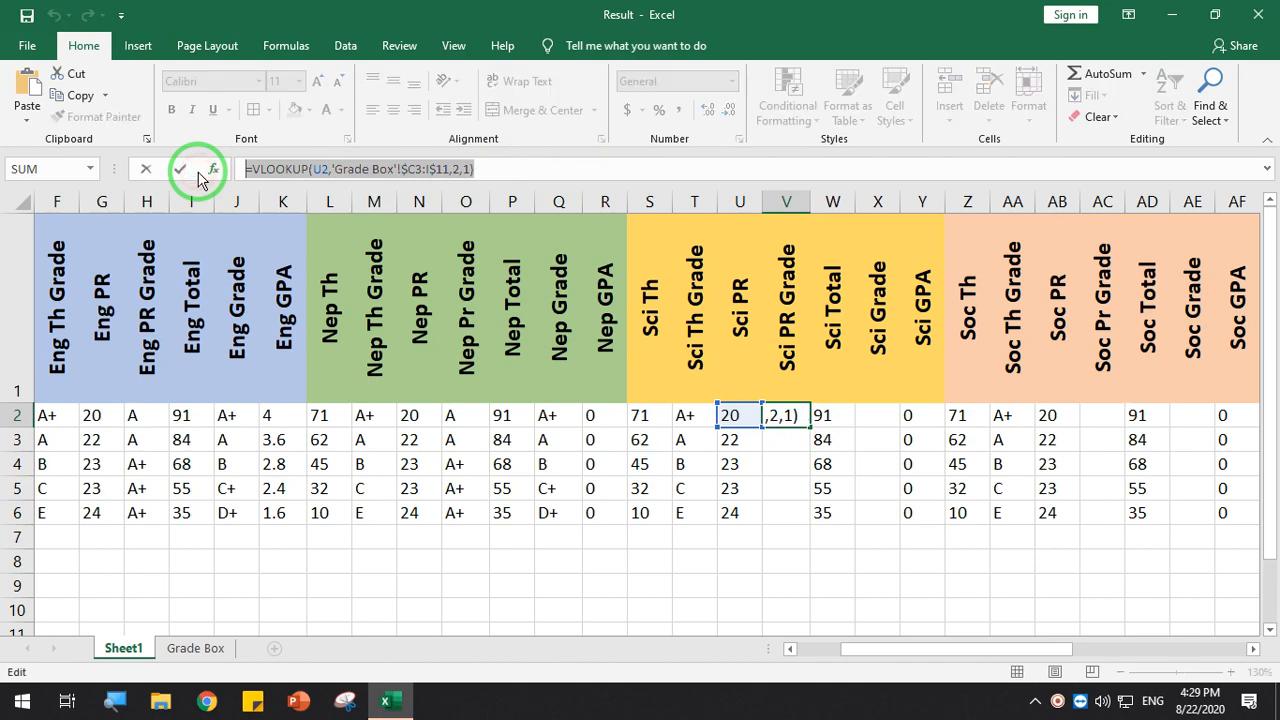
key("ctrl+a")
type("=VLOOKUP(N2,'Grade Box'!B3:$C$11,2,1)")
key("Return")
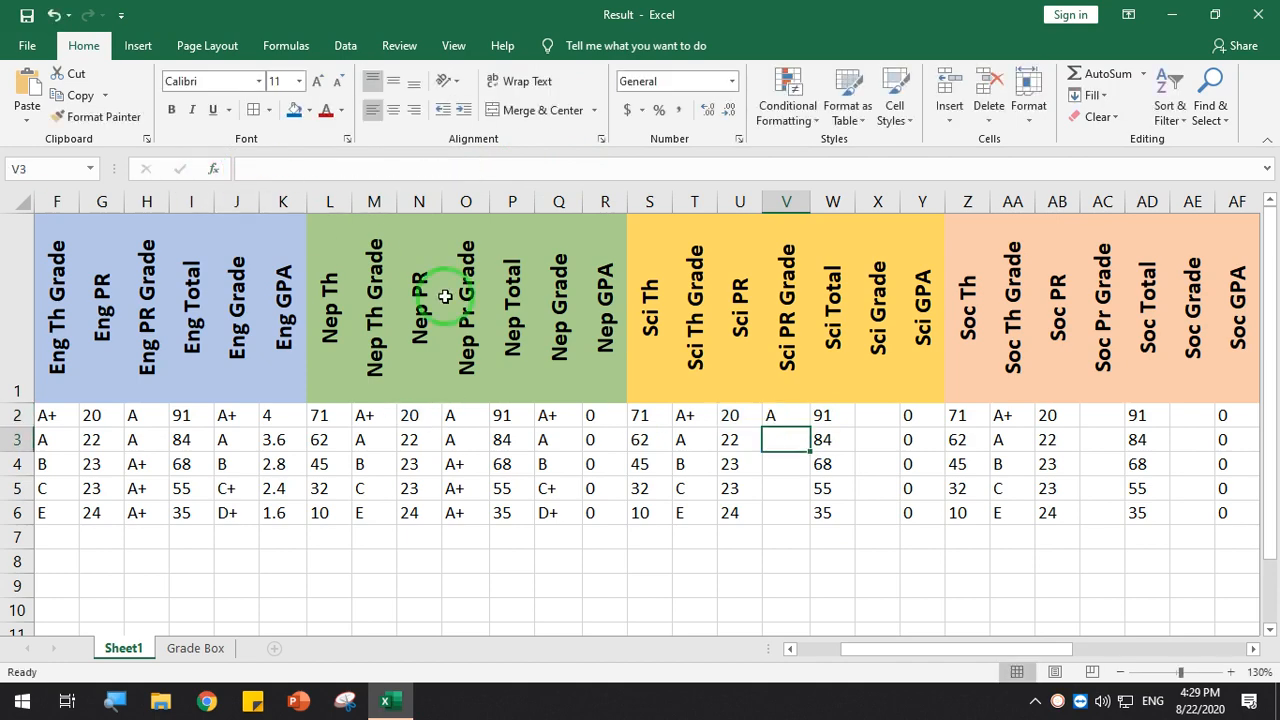
Change the lookup value in Sci PR Grade V2 to U2 and fill the formula down to V6
left_click(772, 415)
left_click(325, 170)
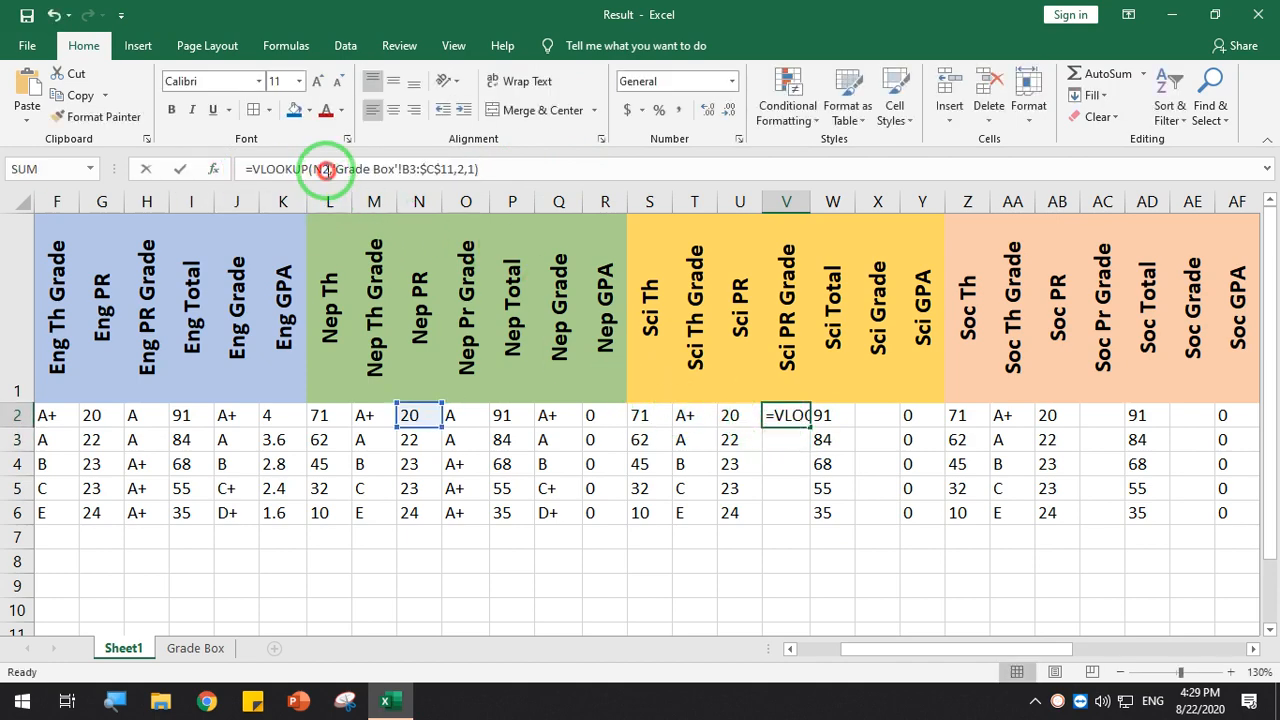
key("BackSpace")
key("BackSpace")
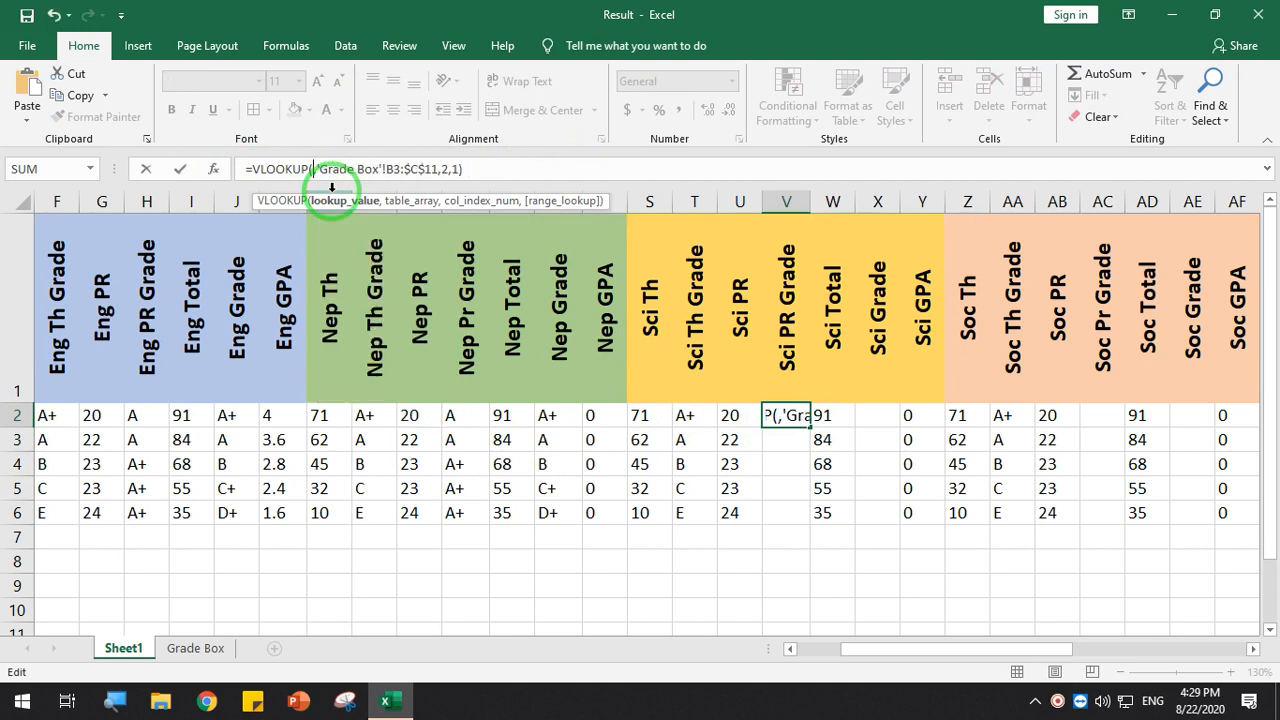
type("u2")
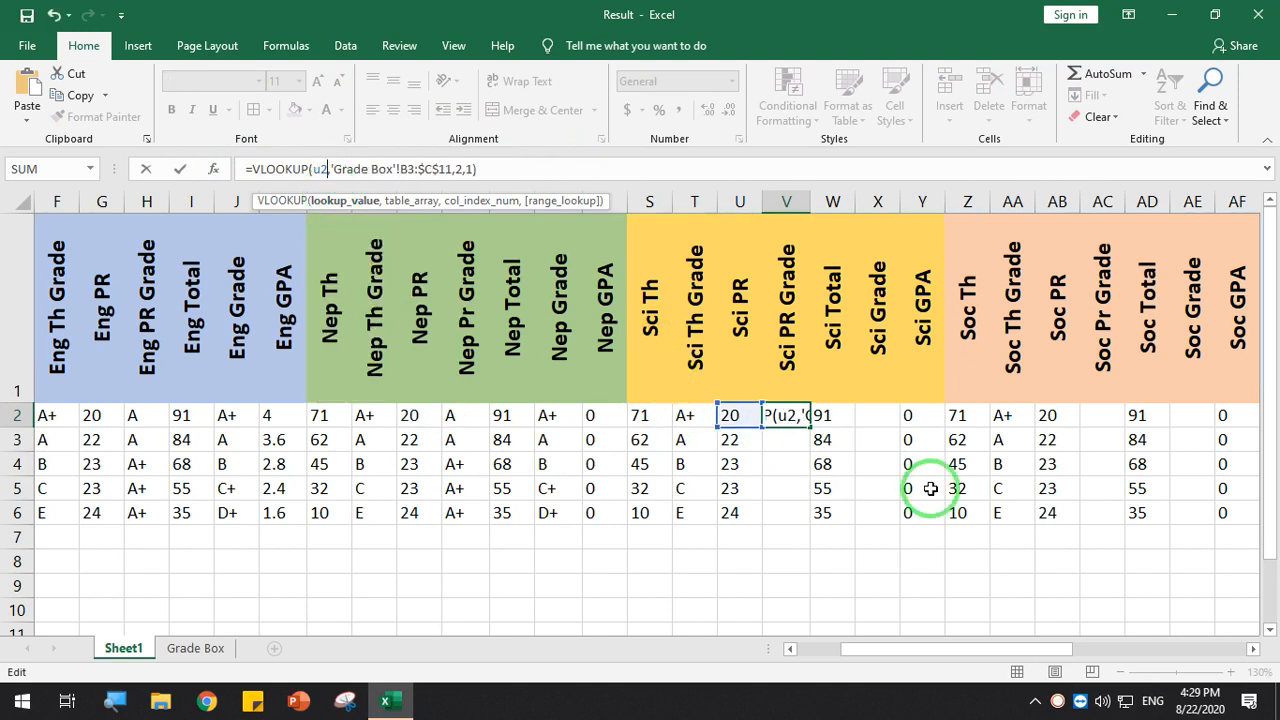
key("Return")
left_click(775, 412)
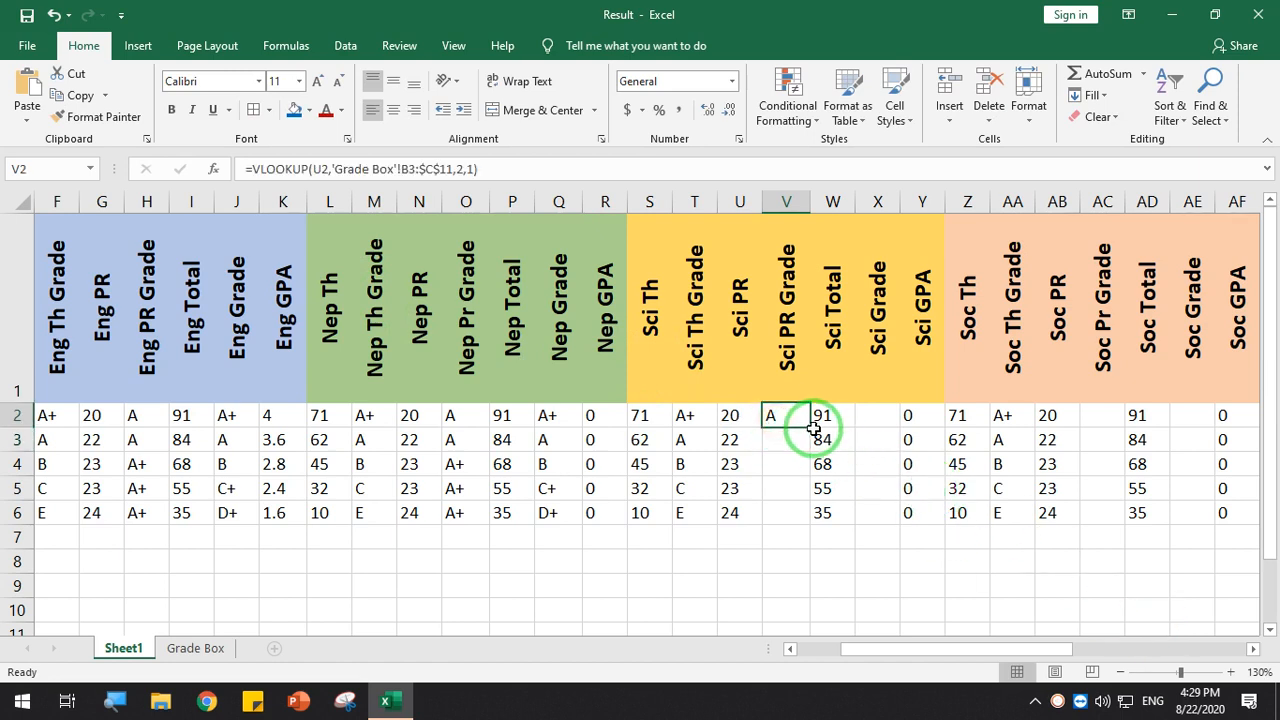
double_click(810, 427)
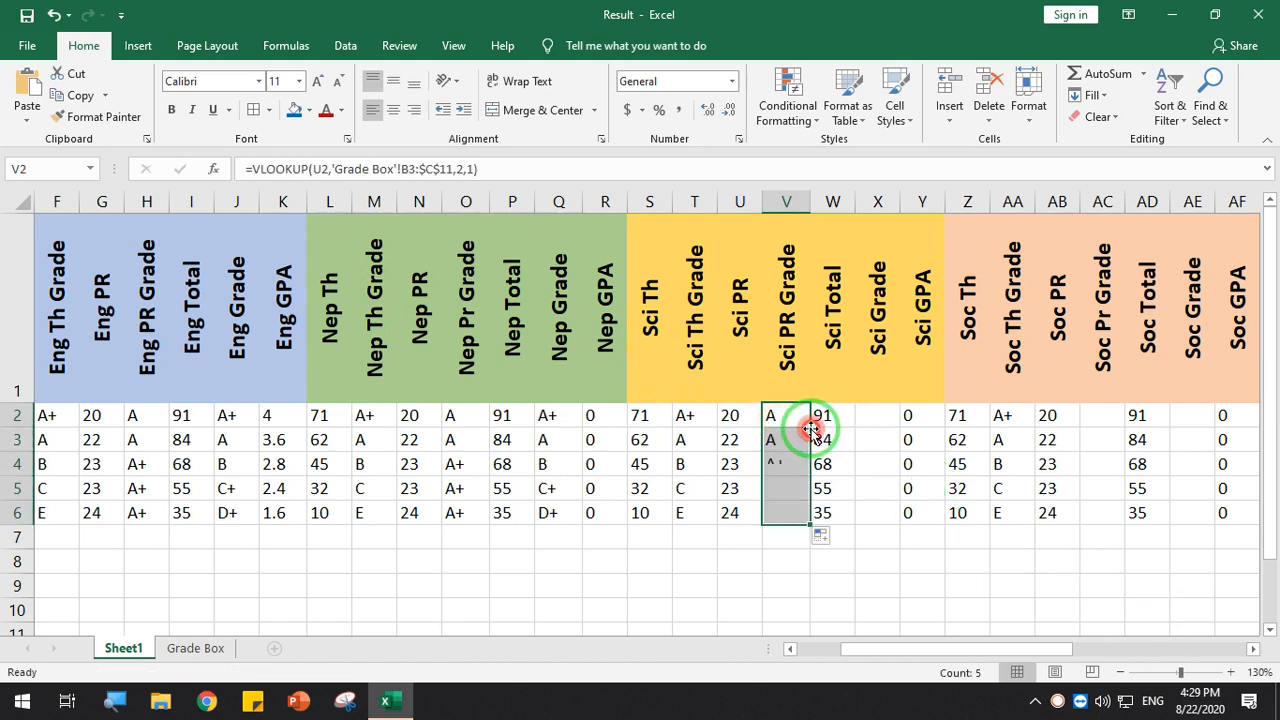
Try copying the Nep Grade cell Q2 into Sci Grade X2, and clear the pasted formula
left_click(872, 418)
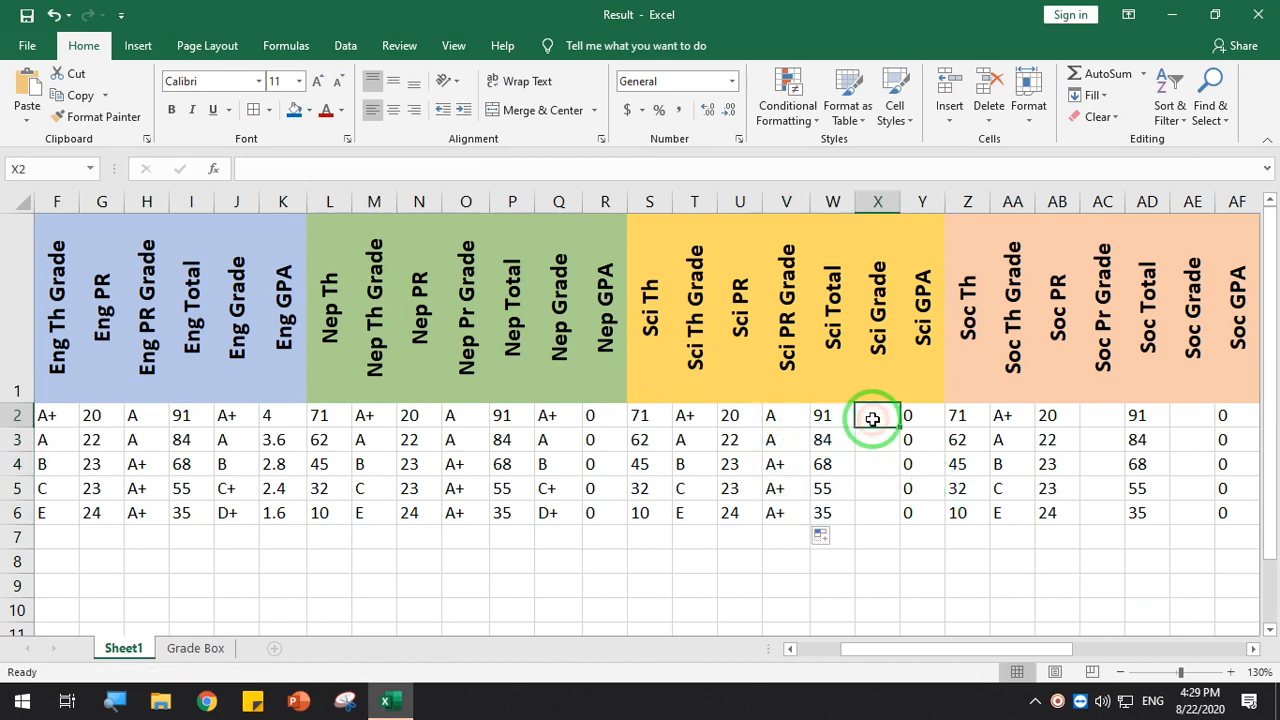
left_click(549, 418)
key("ctrl+c")
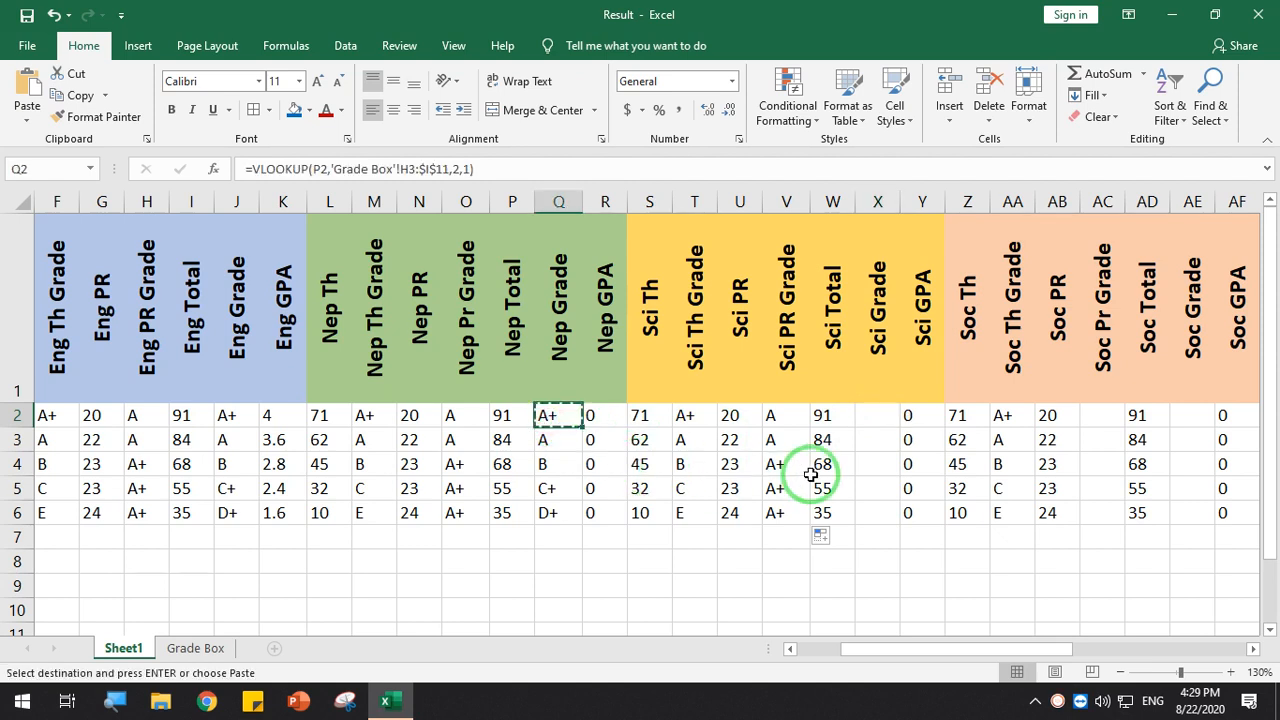
left_click(884, 414)
key("ctrl+v")
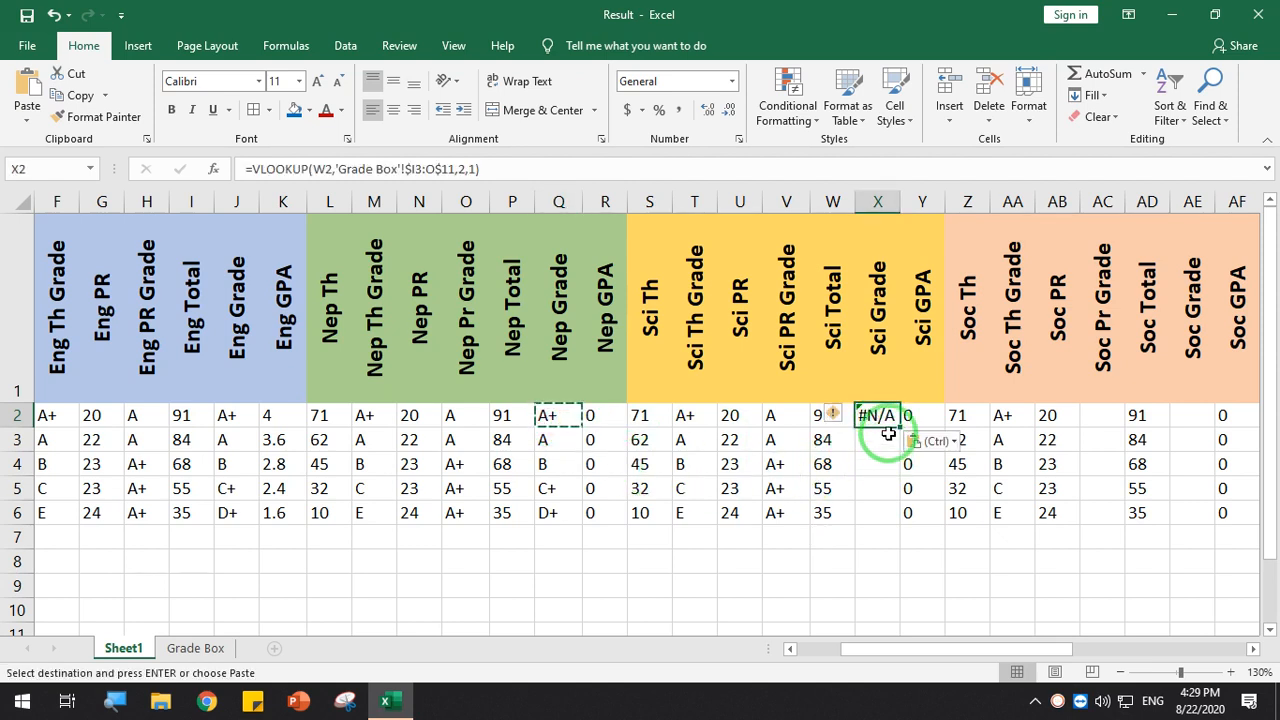
double_click(884, 416)
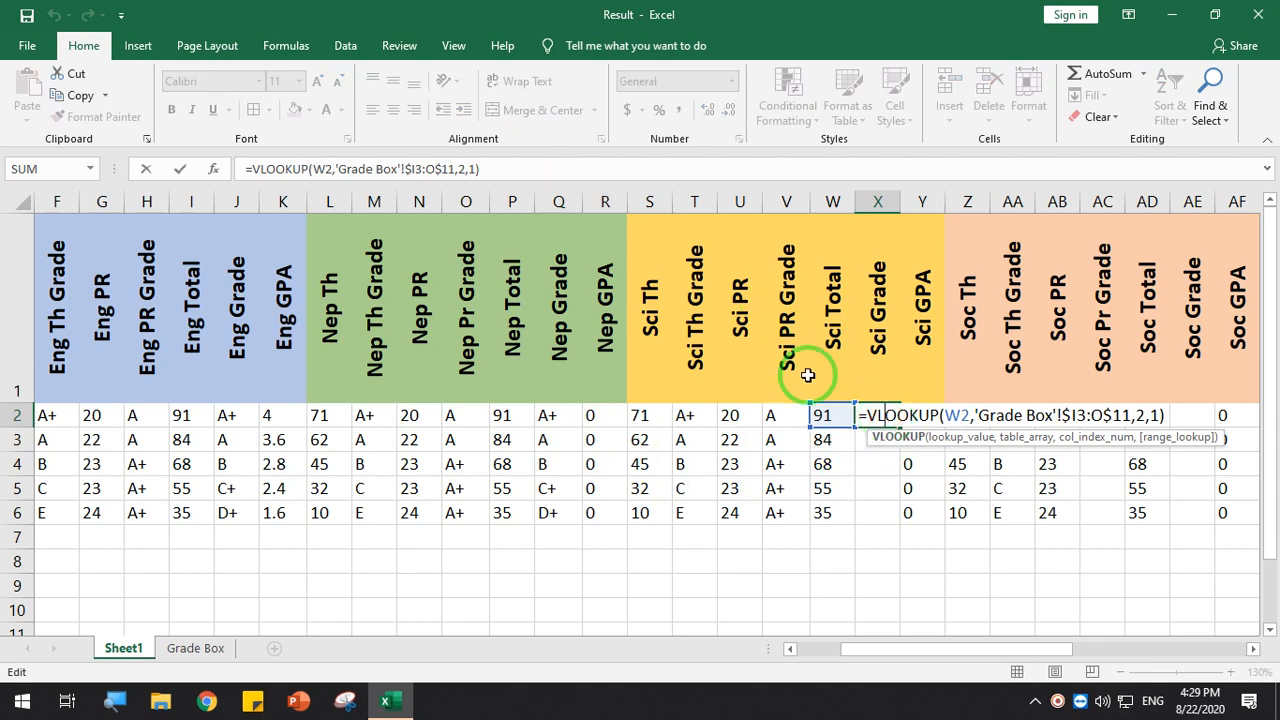
left_click_drag(483, 168, 247, 166)
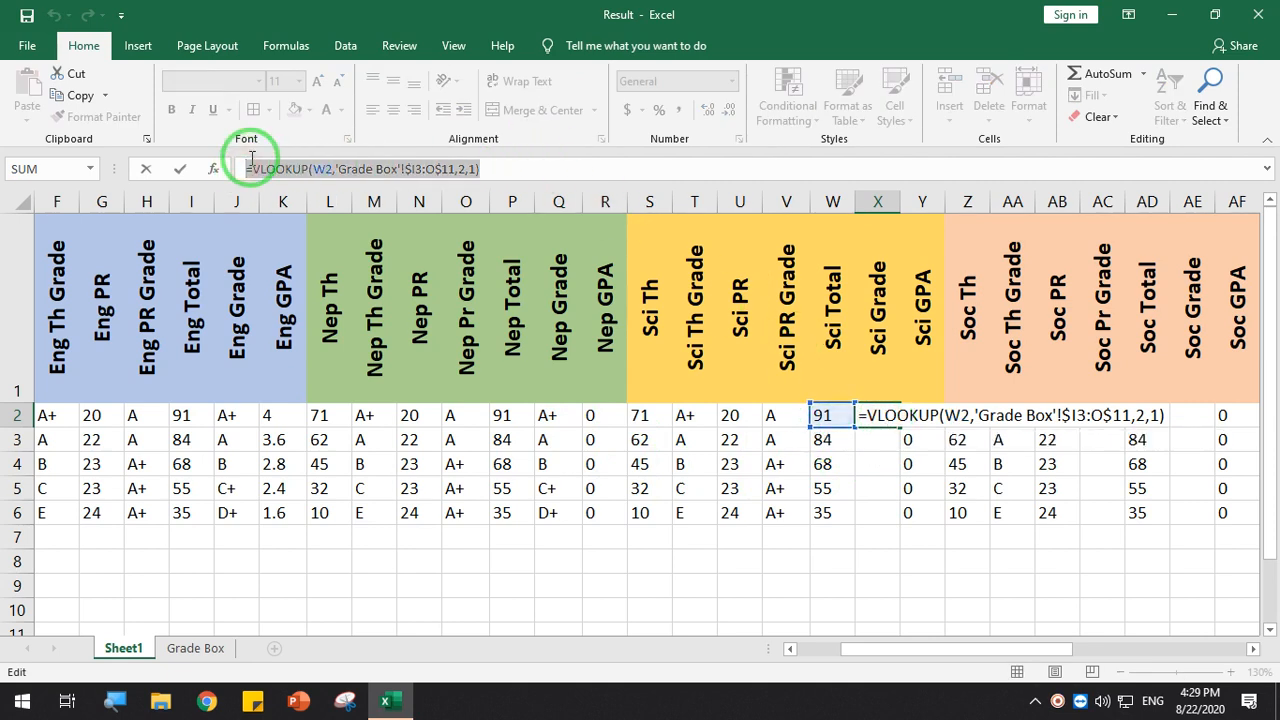
key("BackSpace")
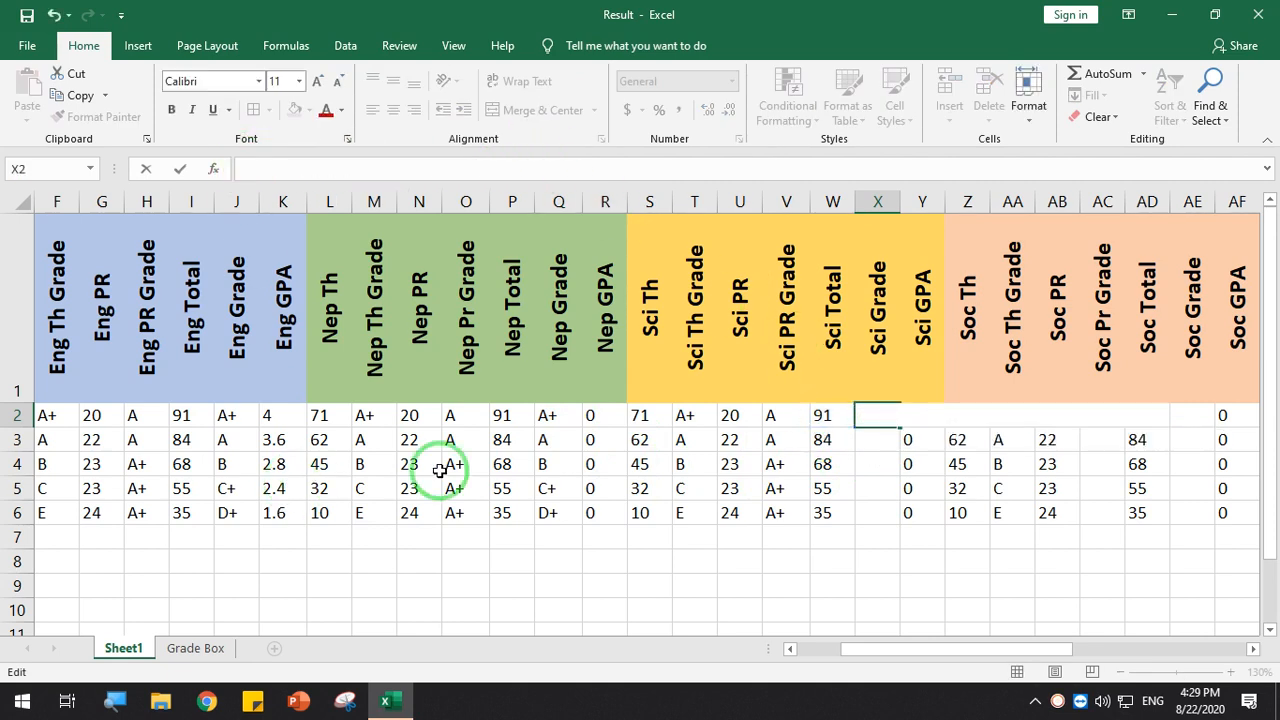
Copy the exact formula text from Q2 into Sci Grade X2, undoing the accidental replacement of Q2 with =X2
left_click(550, 418)
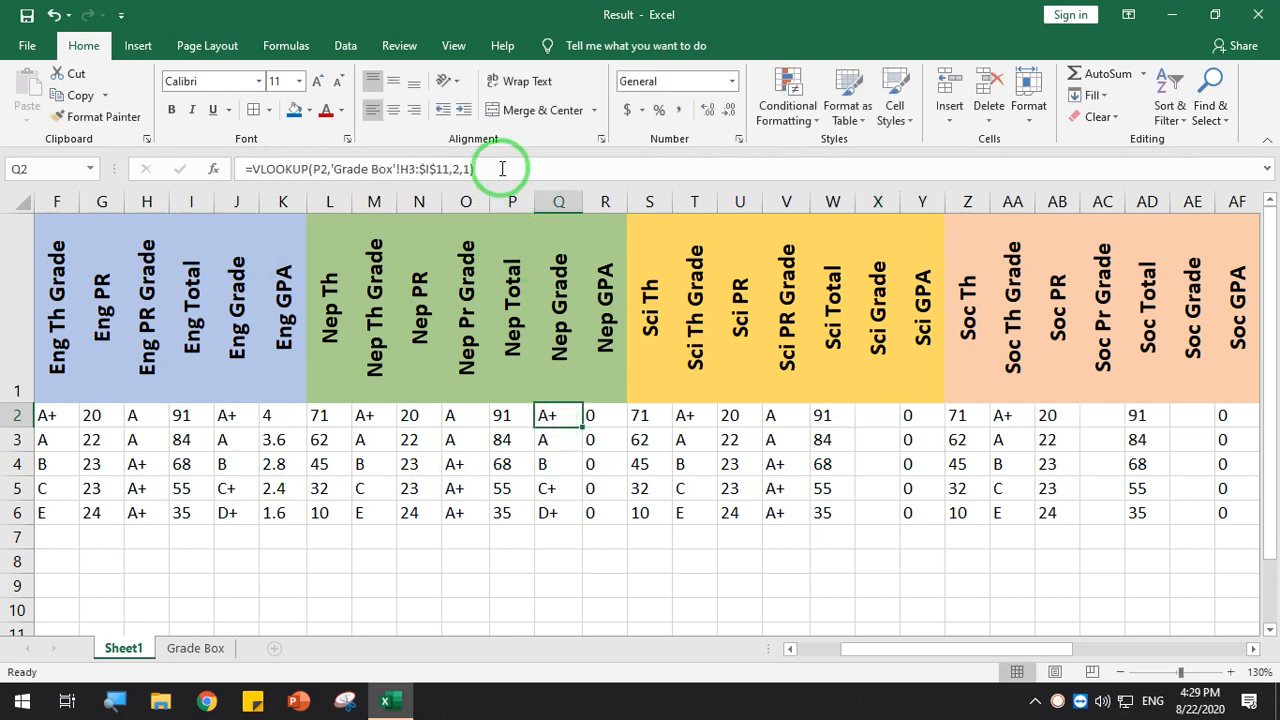
left_click_drag(500, 166, 200, 164)
type("=")
left_click(877, 421)
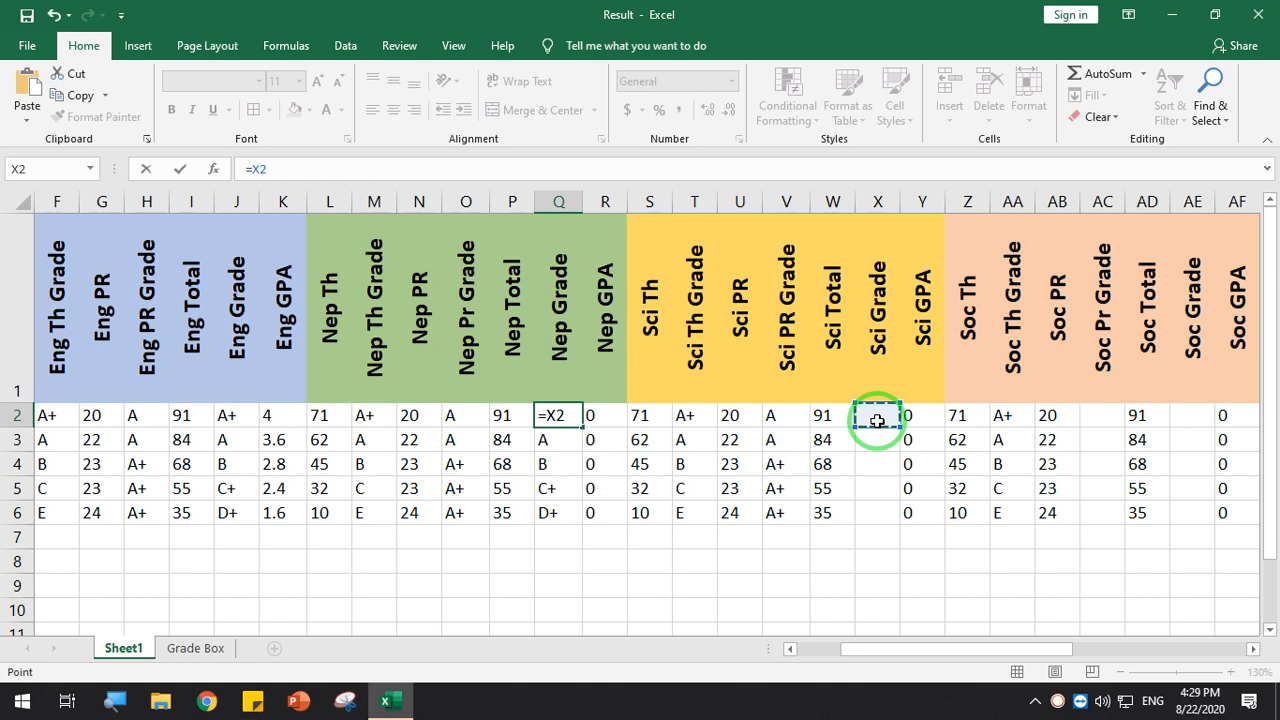
key("ctrl+z")
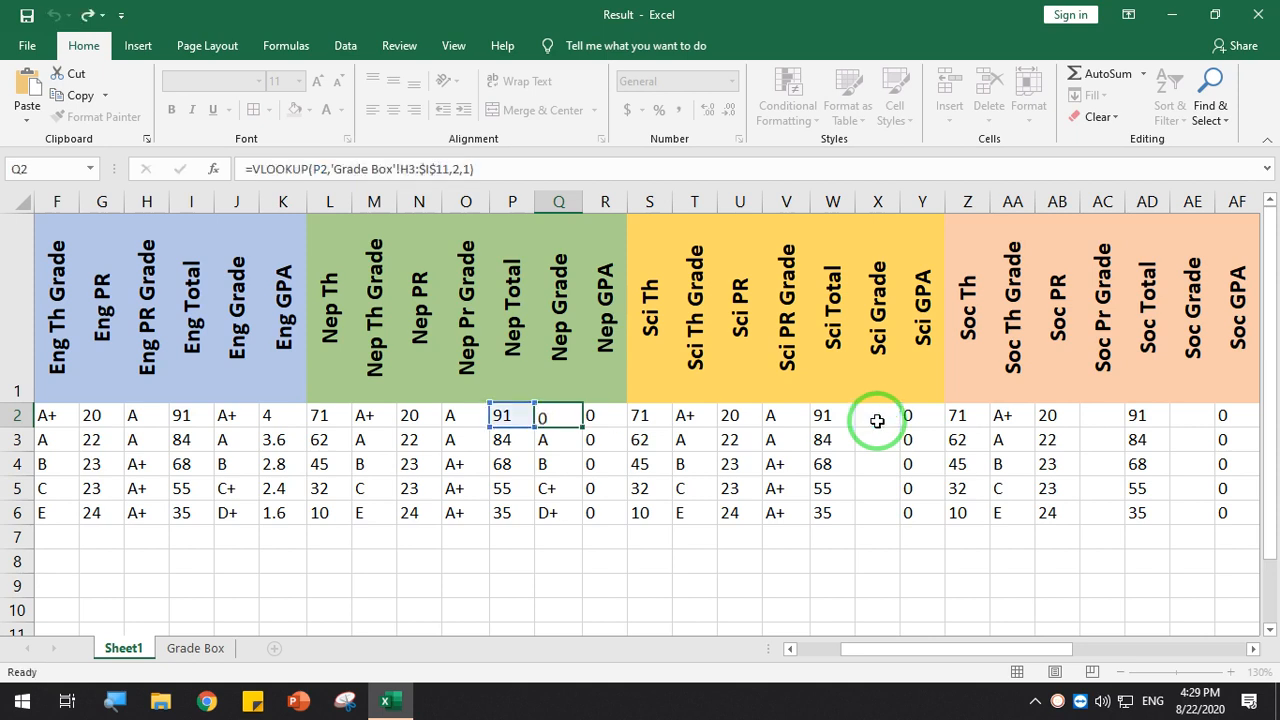
key("Return")
left_click(880, 416)
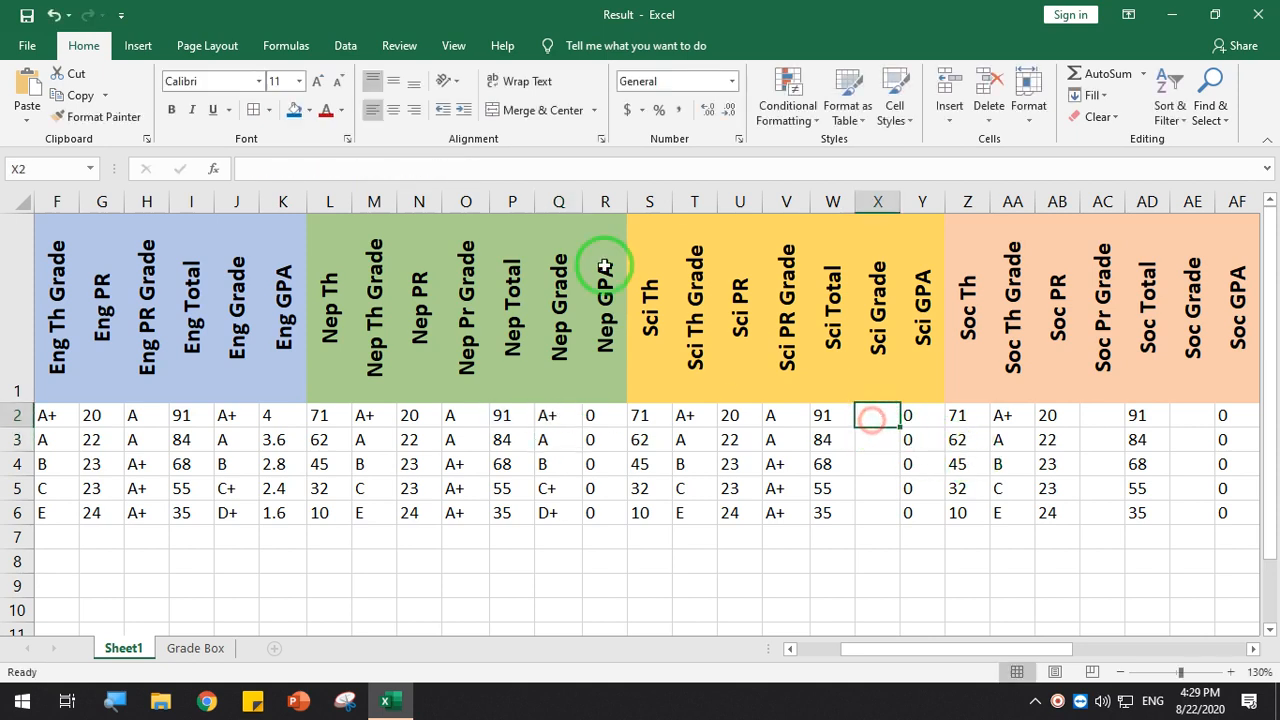
left_click(481, 170)
key("Return")
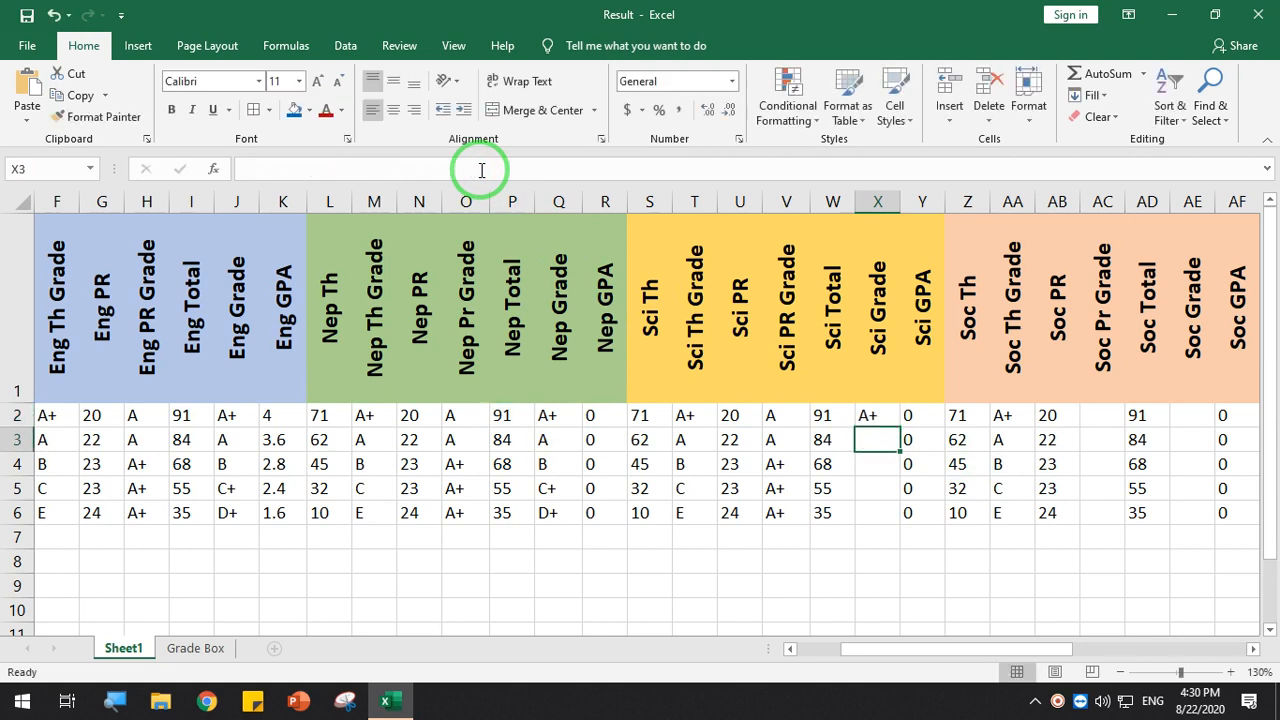
Change the lookup value in Sci Grade X2 to W2 and fill the formula down to X6
left_click(876, 415)
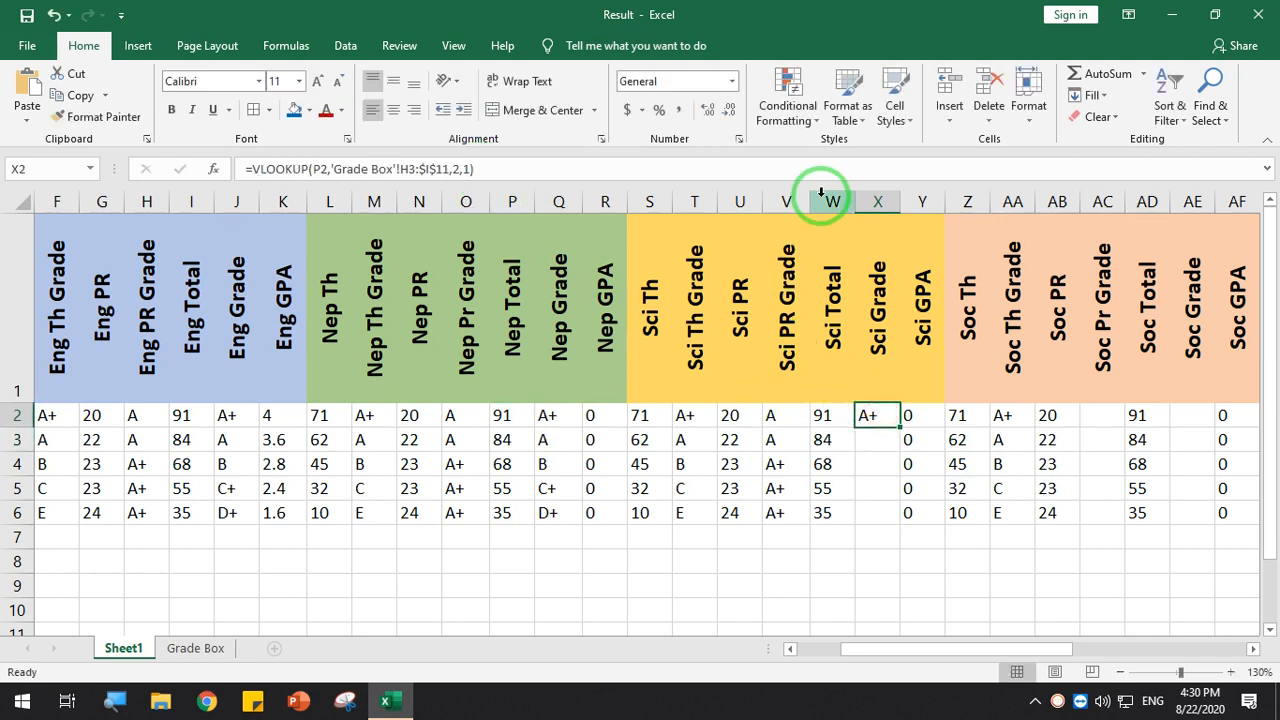
left_click(324, 165)
key("Return")
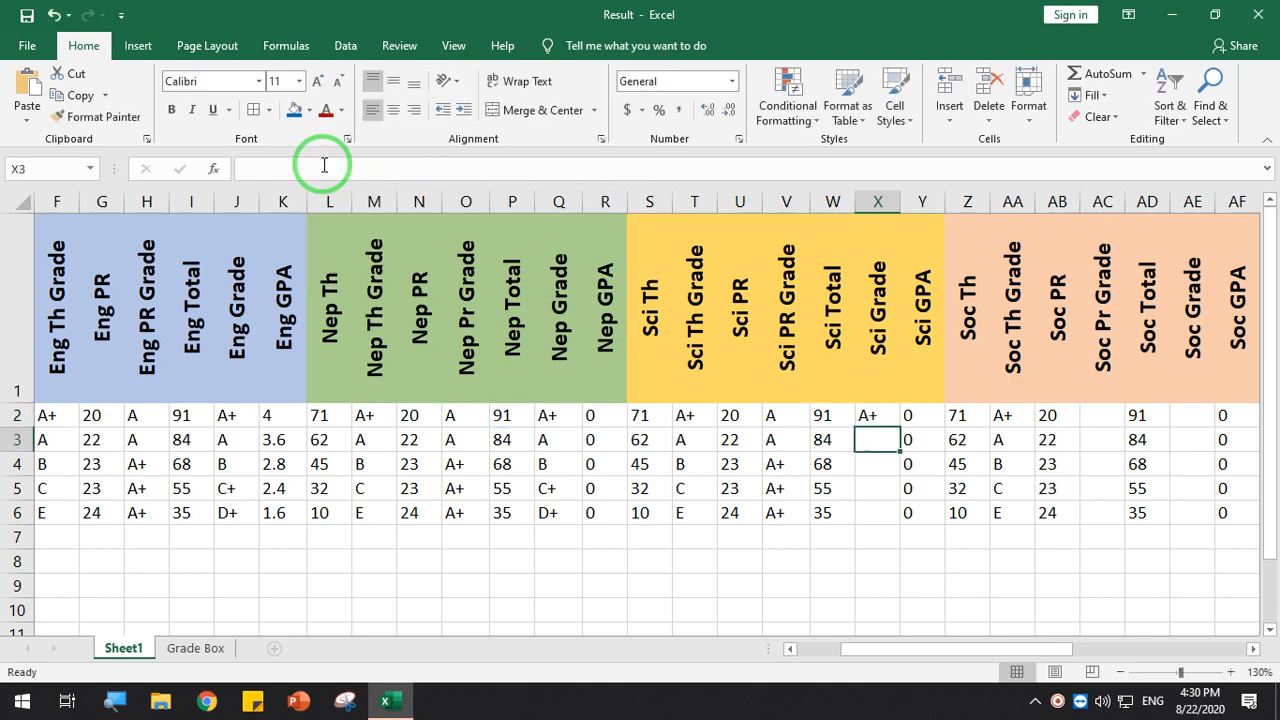
left_click(872, 416)
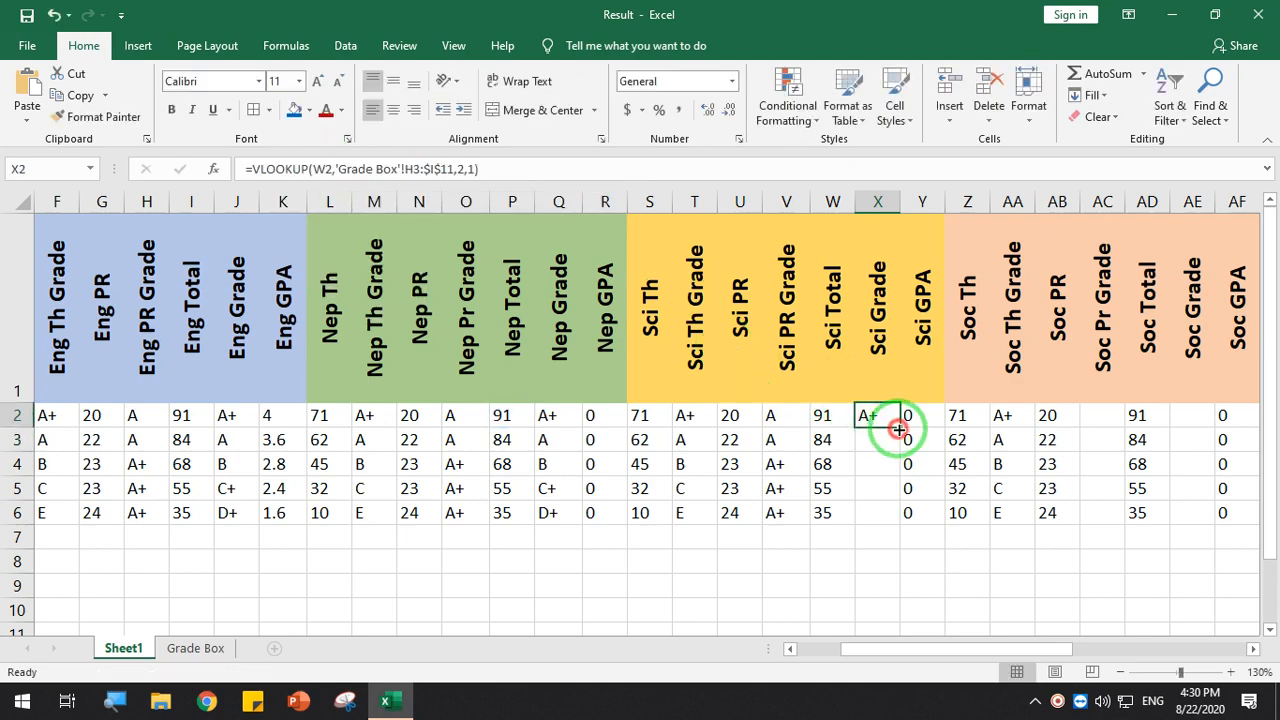
double_click(898, 427)
Replace the Sci Grade formula in X6 with =VLOOKUP(P2,'Grade Box'!H3:$I$11,2,1)
left_click(877, 513)
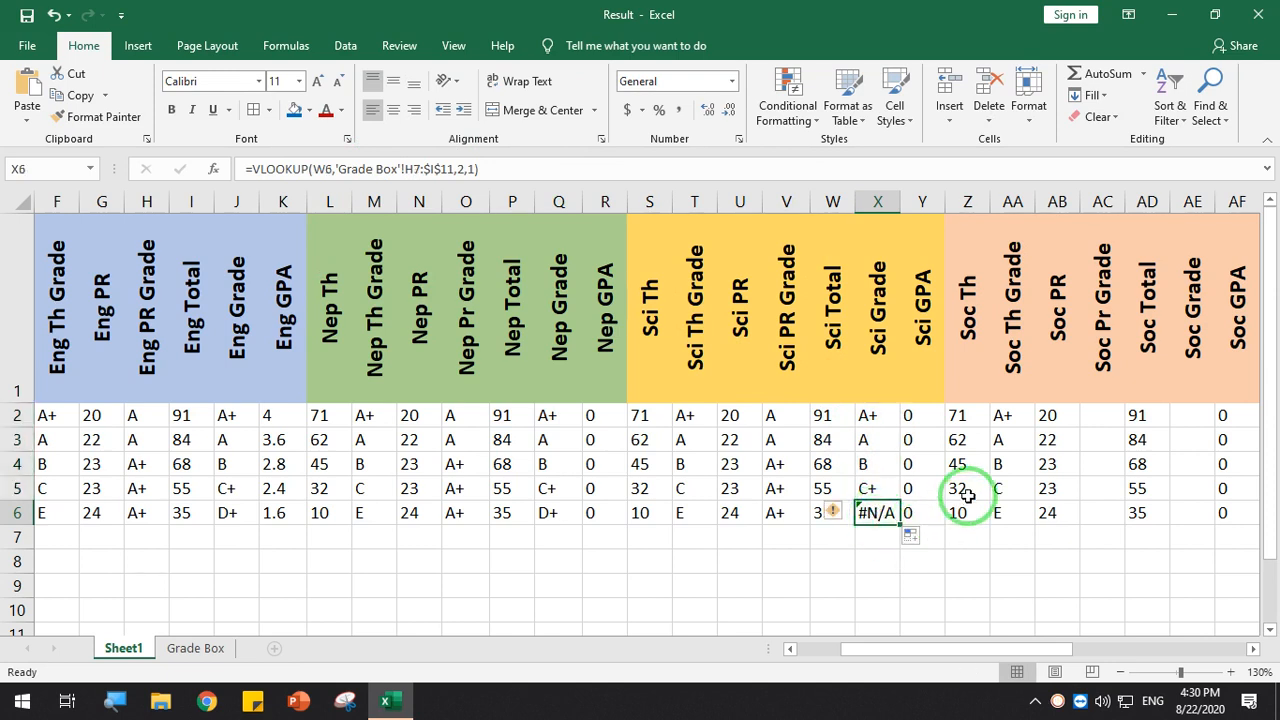
left_click(495, 168)
left_click(214, 170)
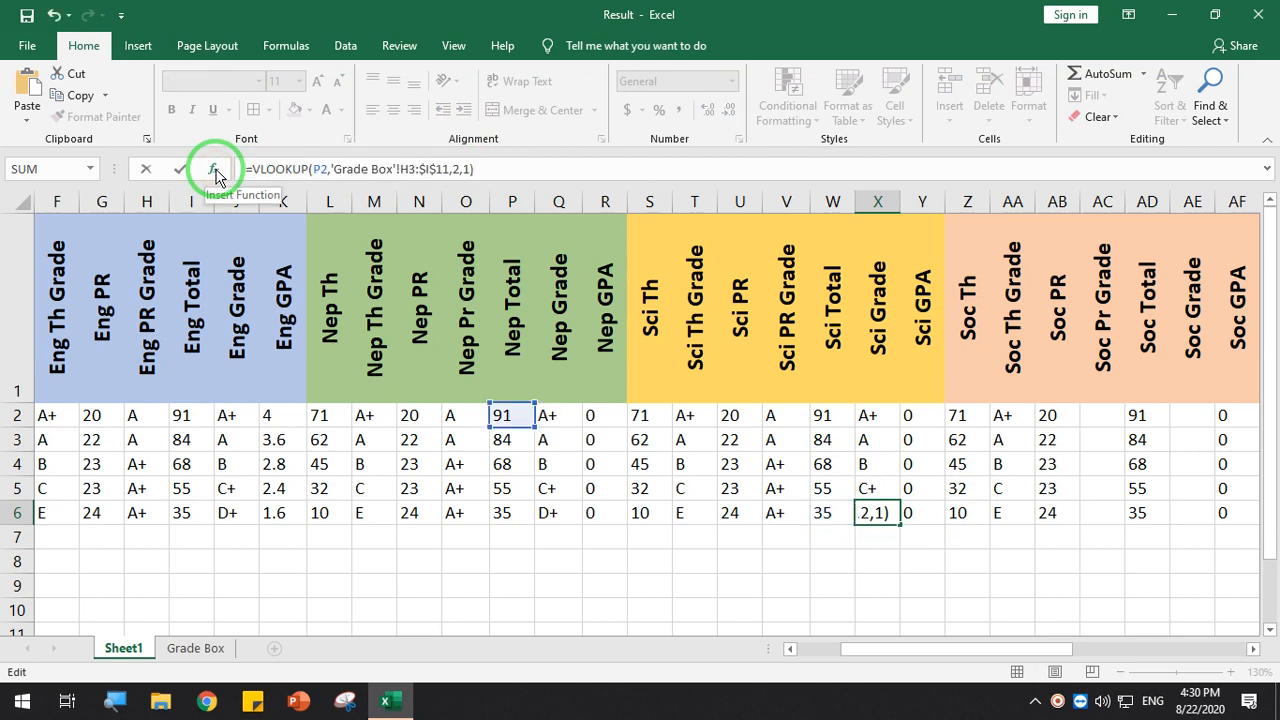
key("Return")
left_click(878, 513)
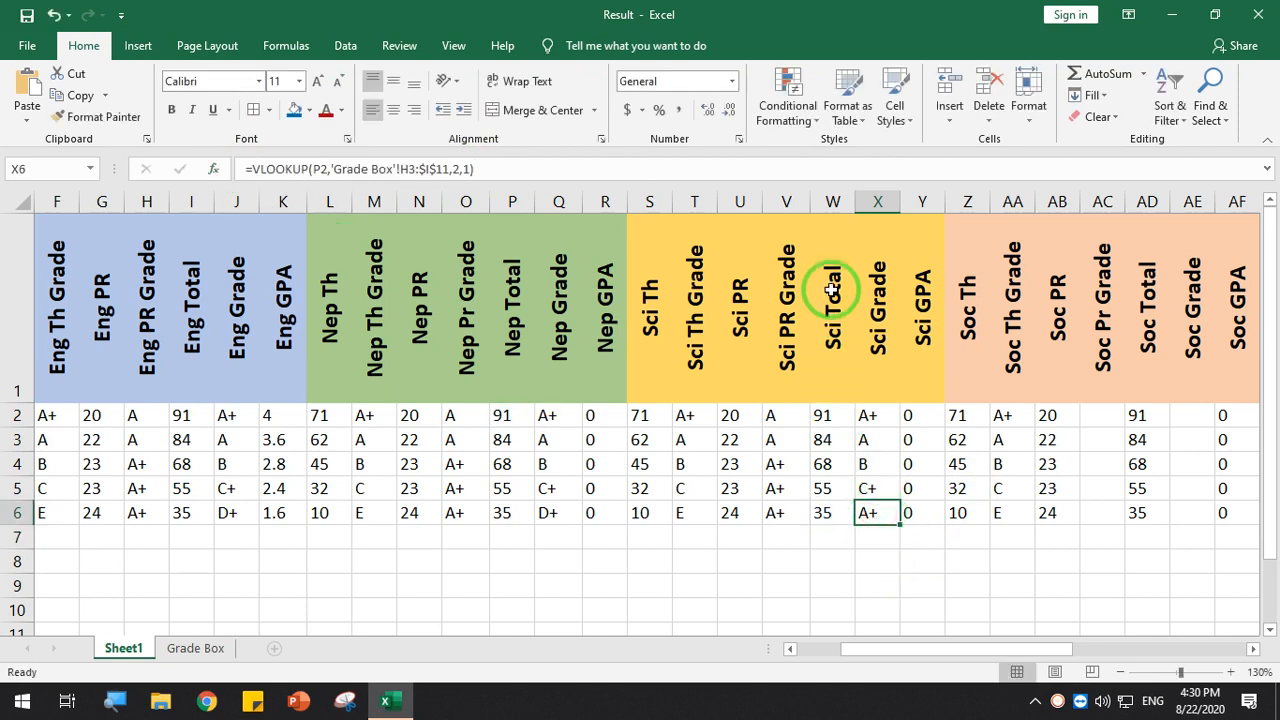
Change the lookup value in the Sci Grade formula in X6 to W6
left_click(332, 169)
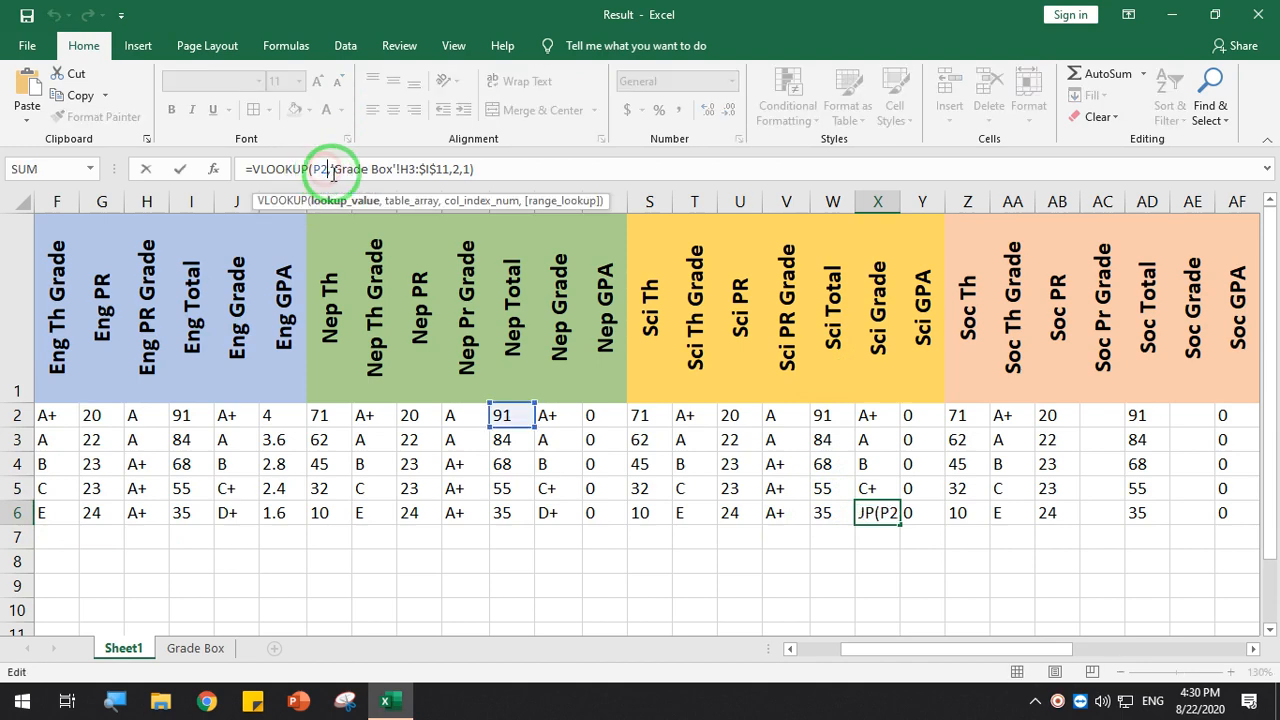
key("BackSpace")
key("BackSpace")
type("w6")
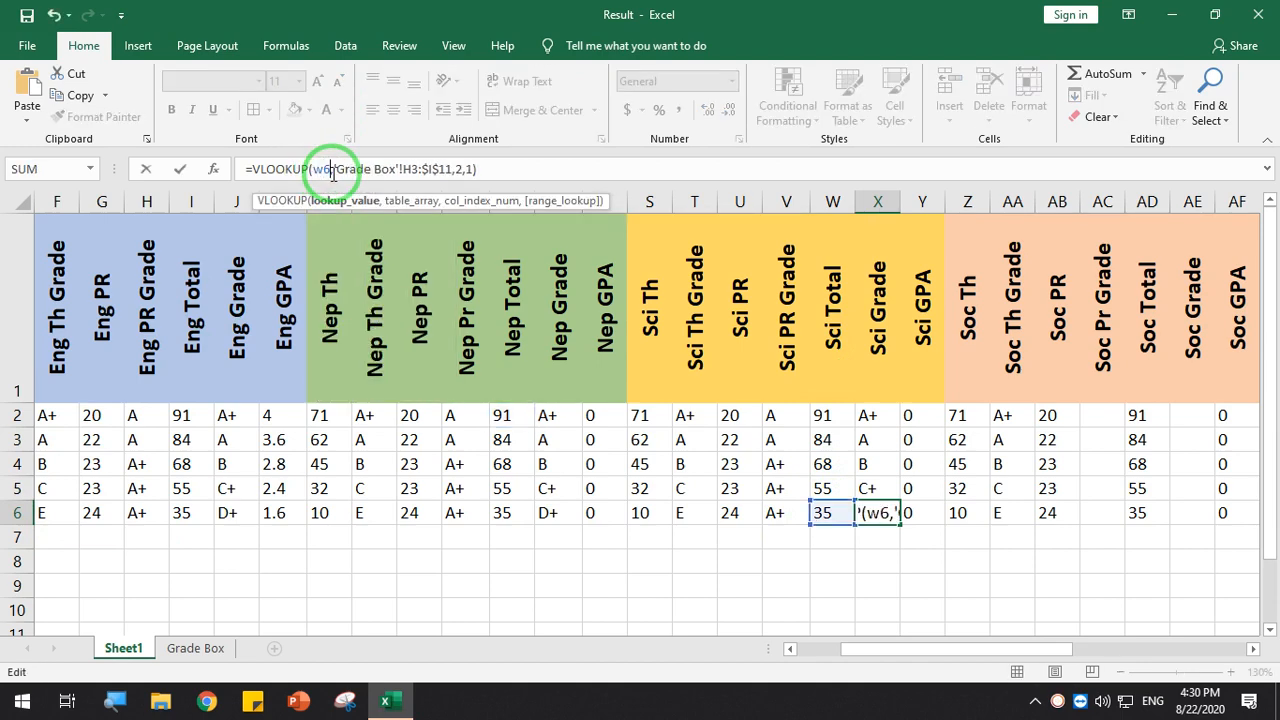
key("Return")
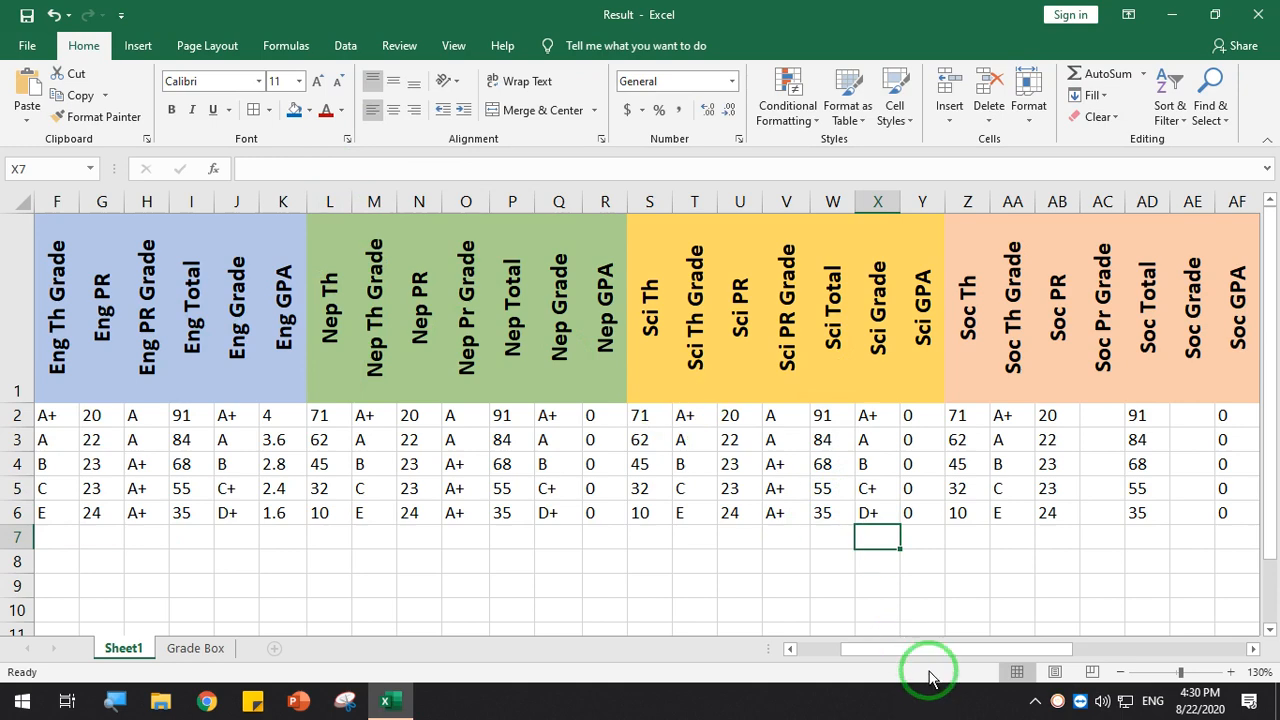
Copy the Eng GPA formula from K2 into Nep GPA R2 and inspect the pasted formula
left_click_drag(920, 650, 885, 655)
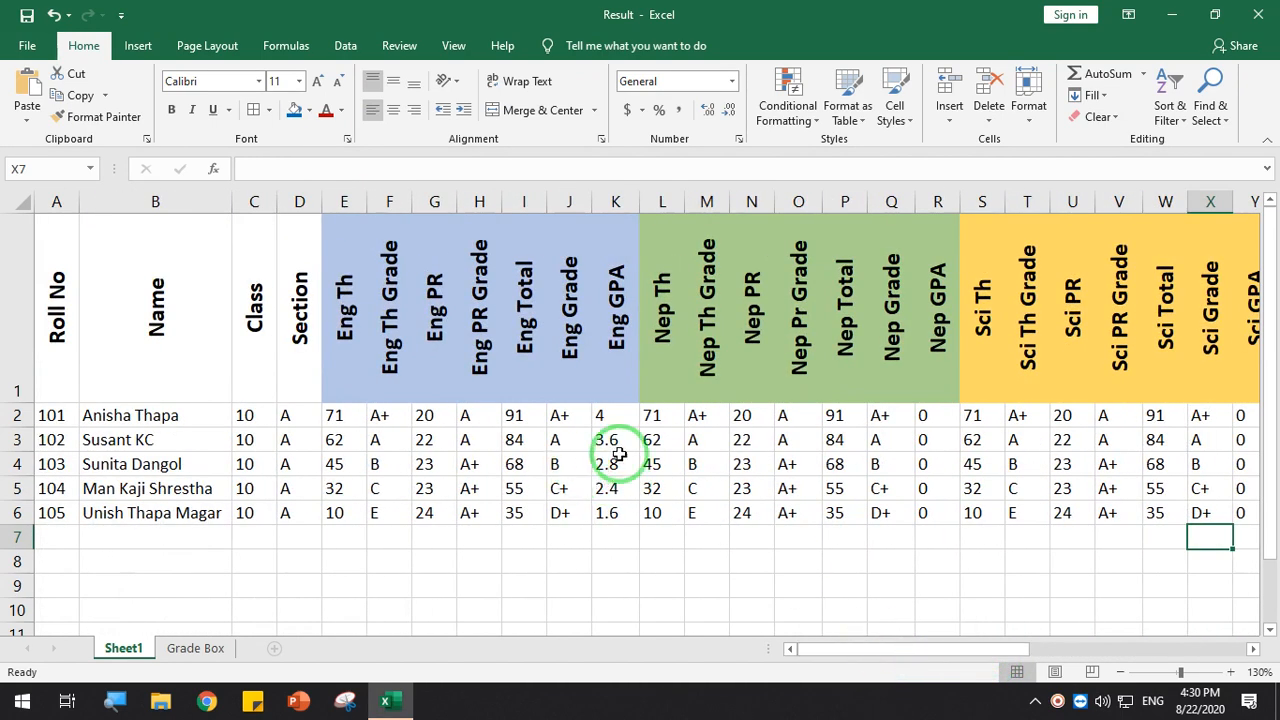
left_click(601, 415)
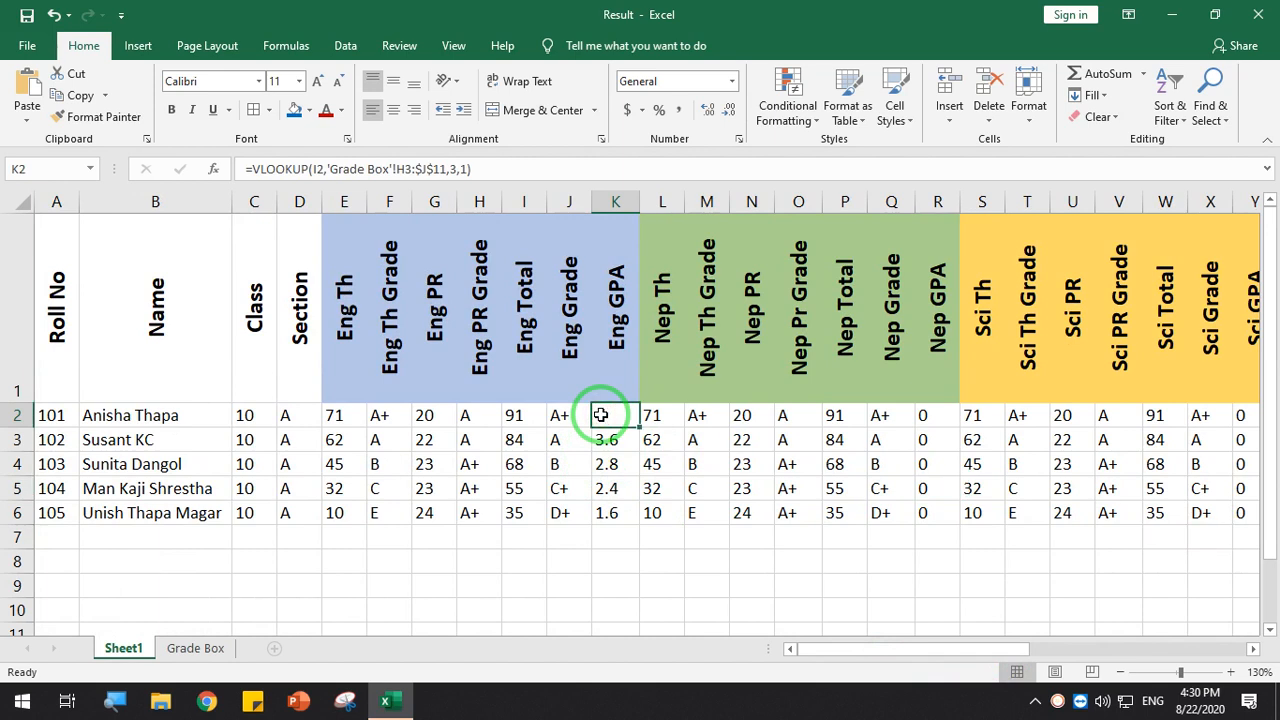
key("ctrl+c")
left_click(937, 417)
key("ctrl+v")
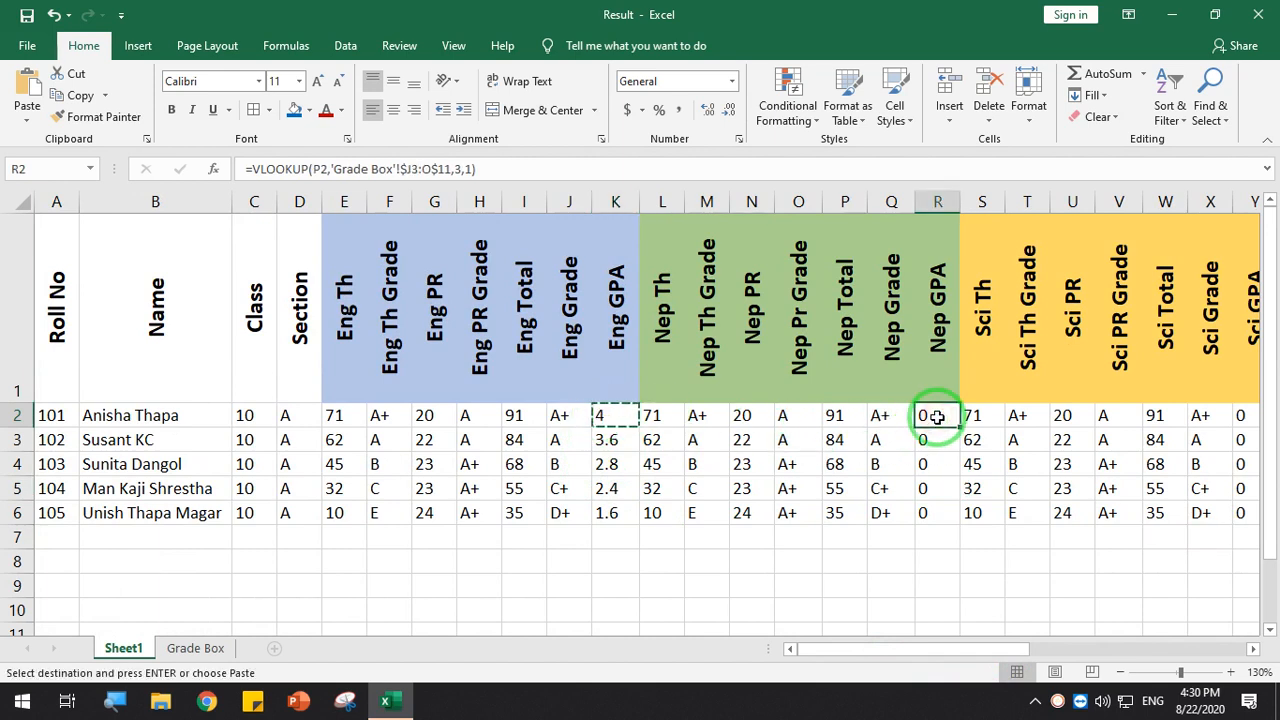
double_click(950, 416)
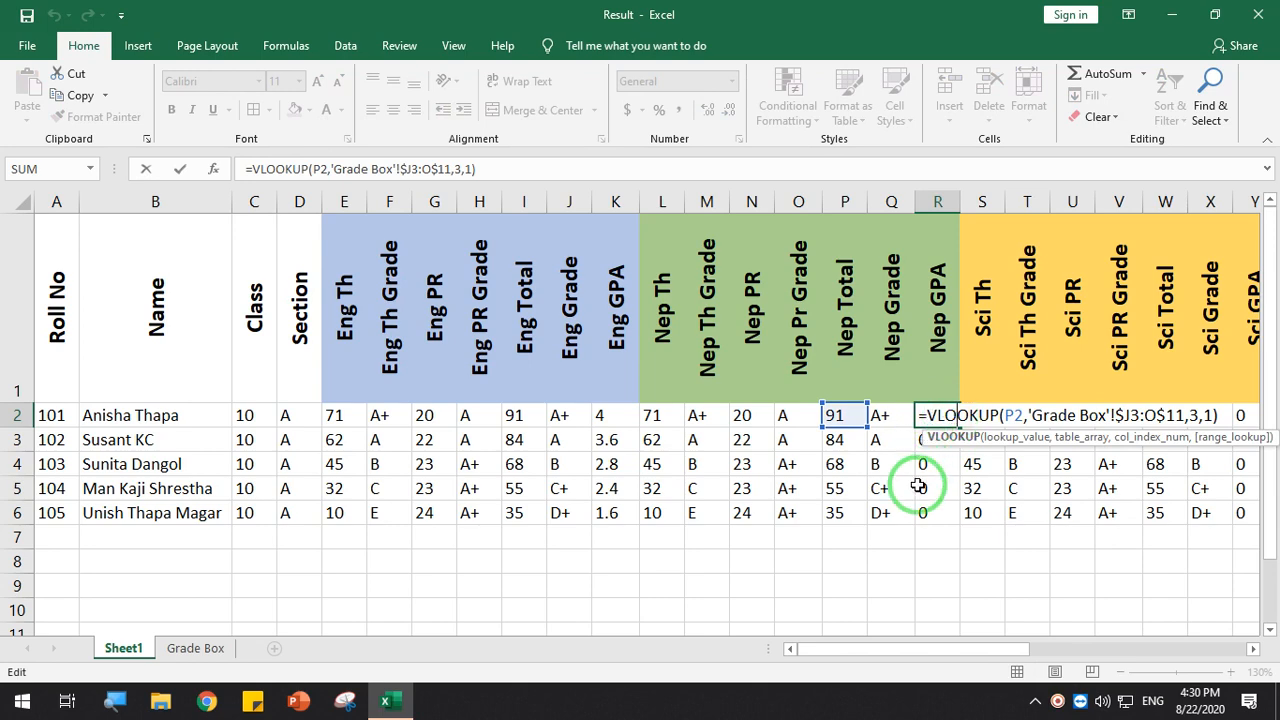
left_click(921, 556)
left_click(928, 410)
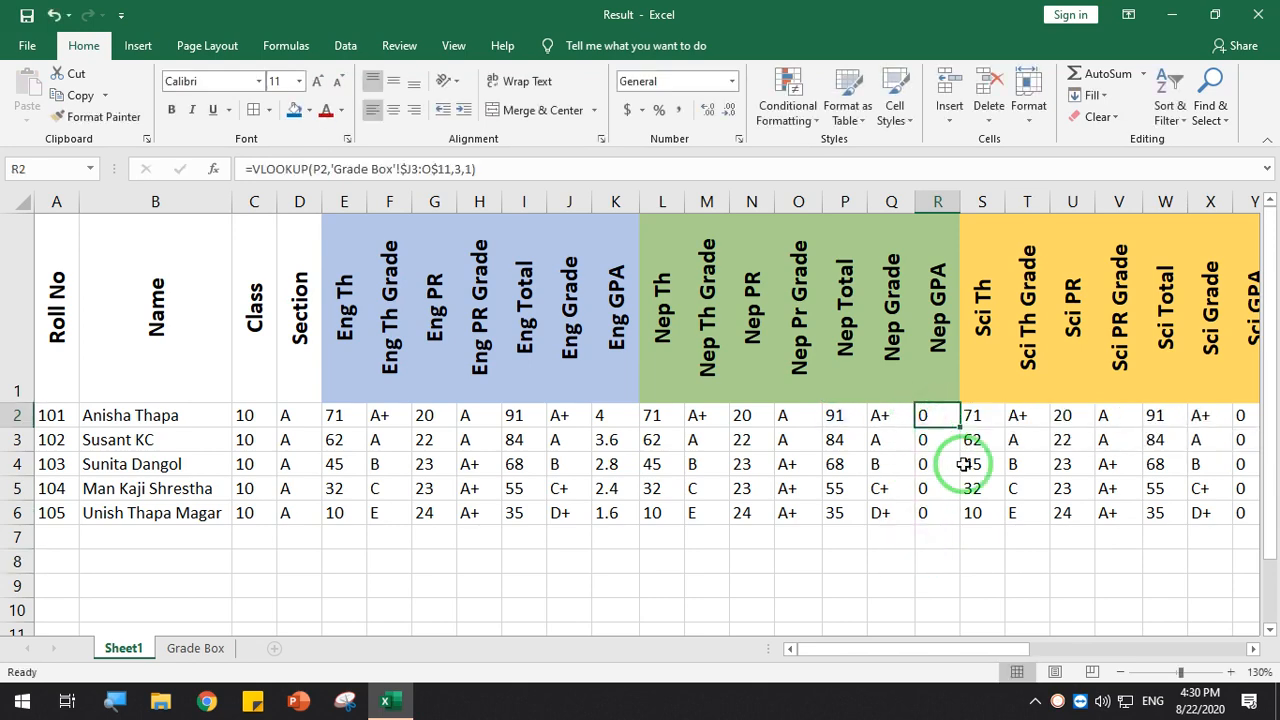
Copy the exact formula text from Sci PR Grade V2, undoing the accidental replacement of V2 with =AC2
left_click_drag(943, 649, 1042, 649)
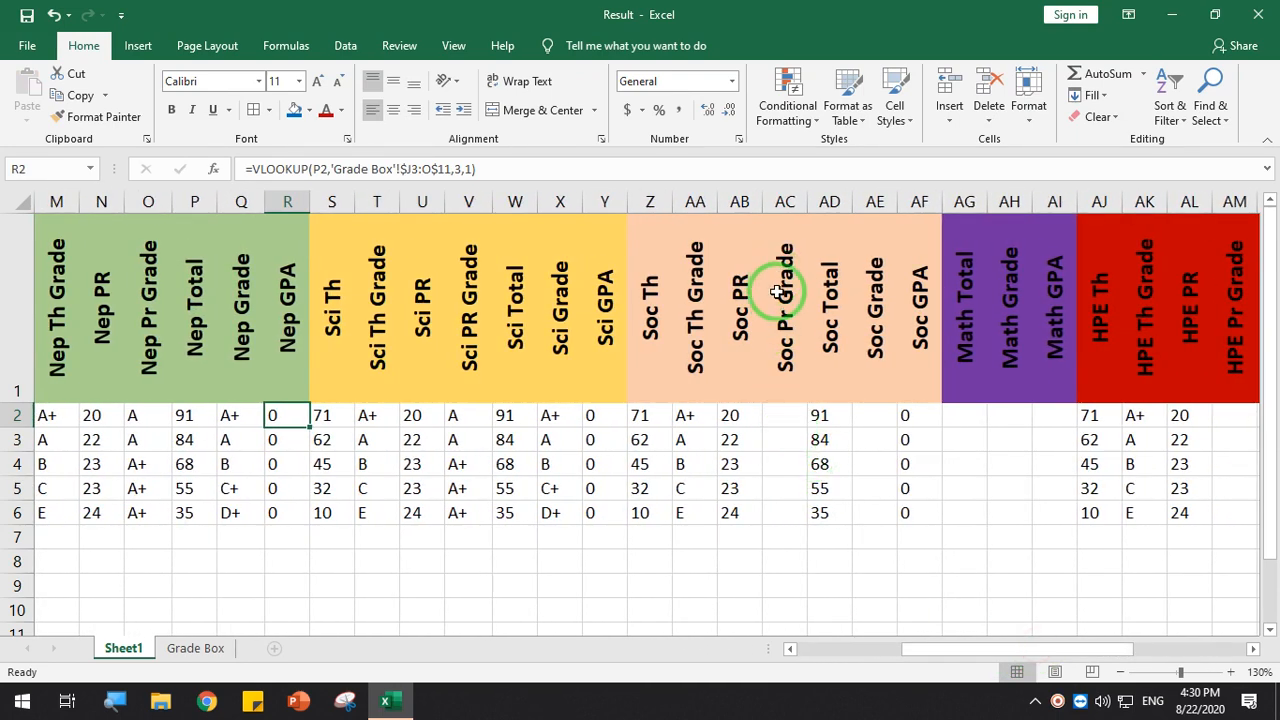
left_click(701, 415)
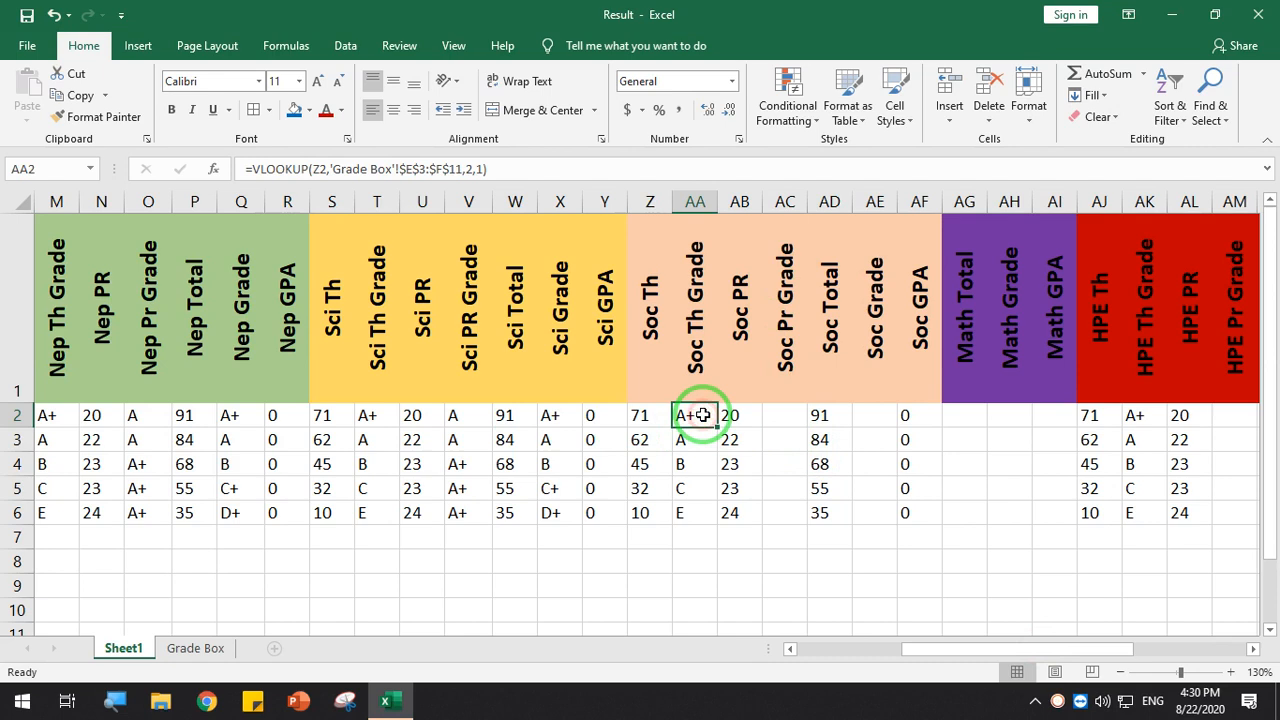
left_click(764, 417)
left_click(683, 415)
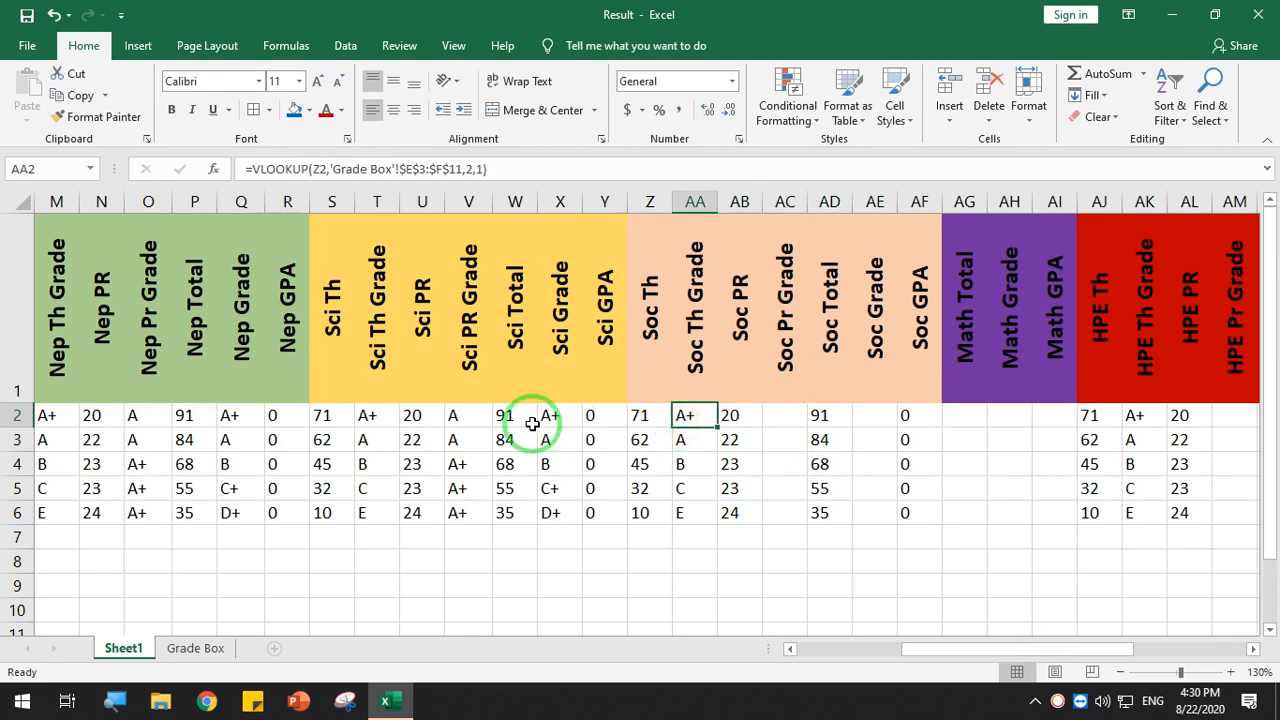
left_click(465, 421)
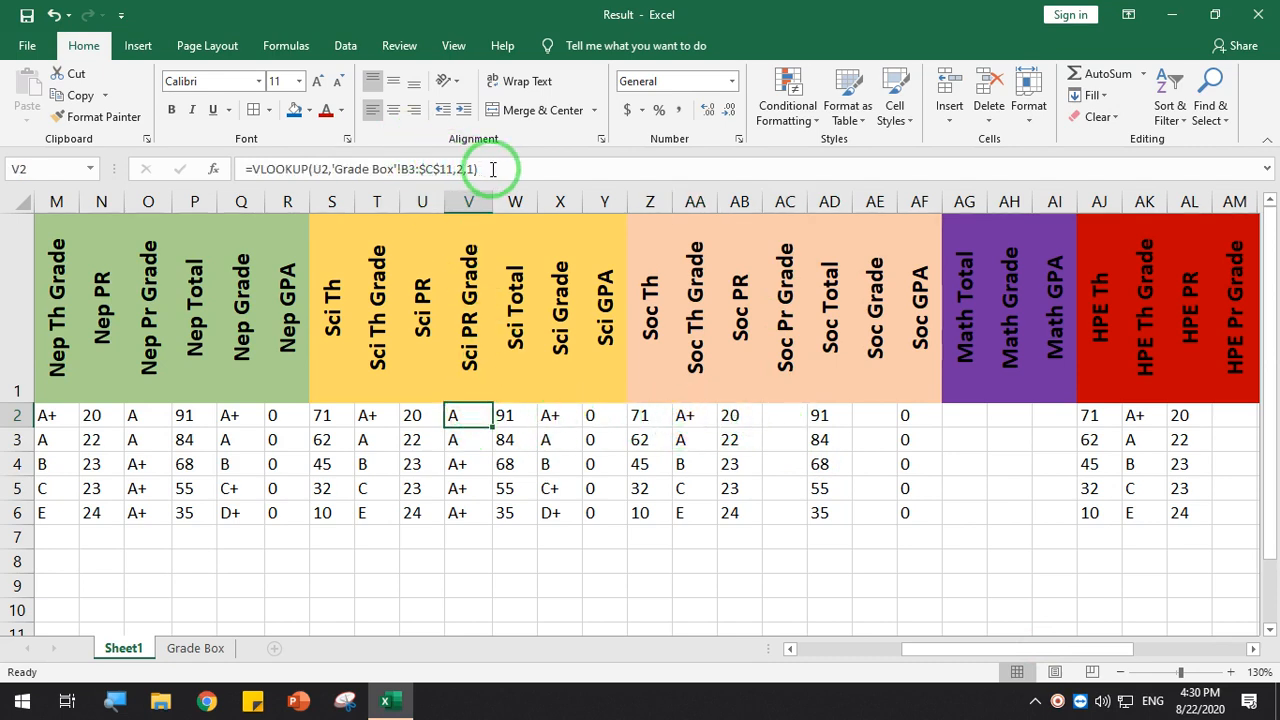
left_click_drag(493, 169, 250, 169)
left_click(785, 415)
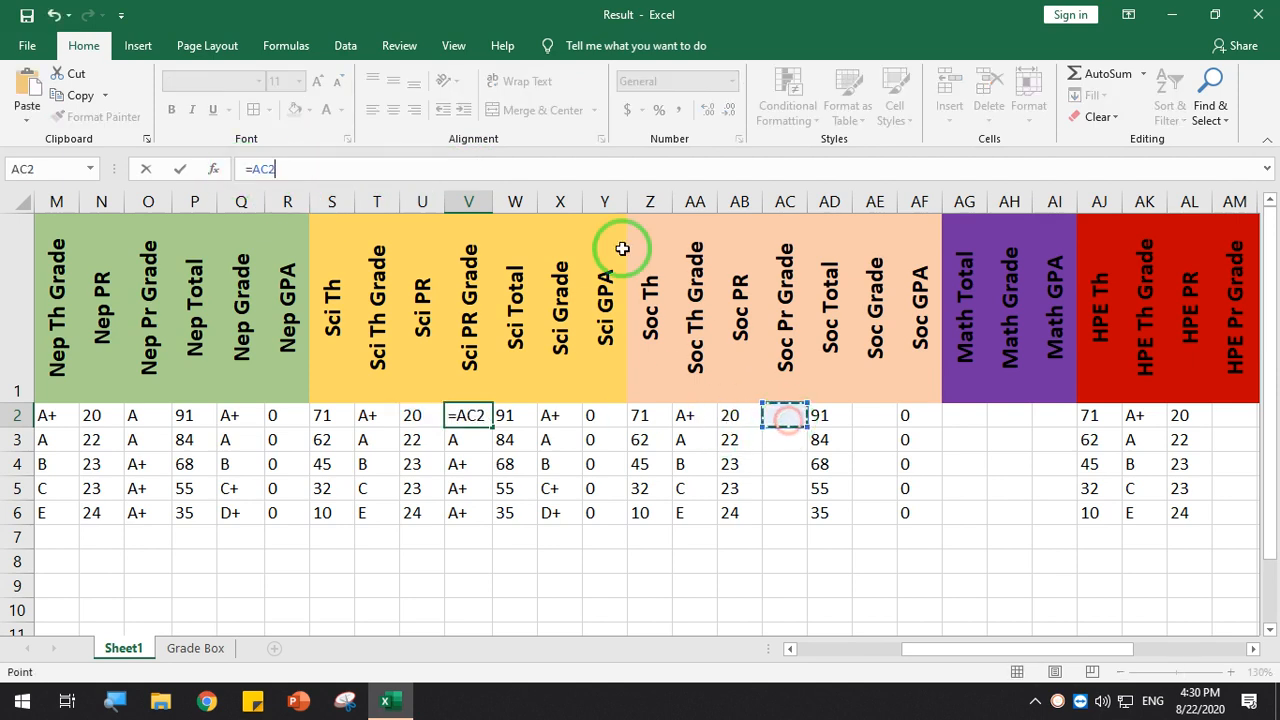
key("ctrl+z")
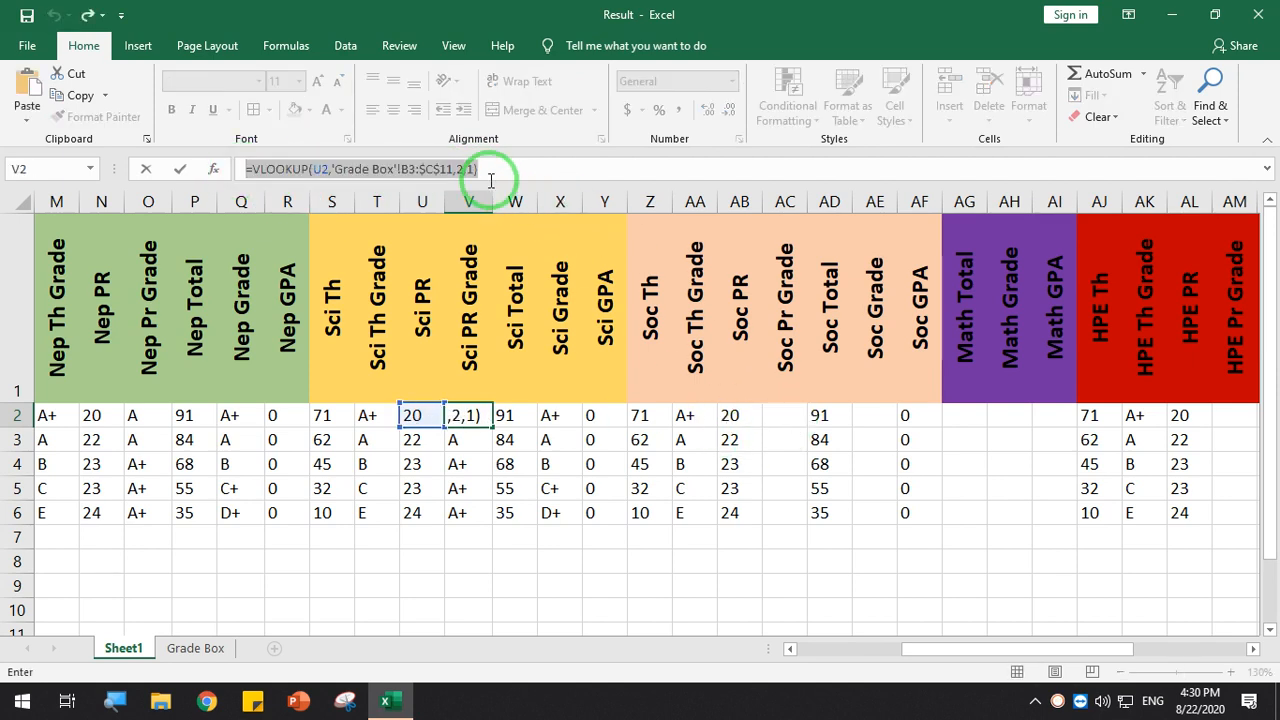
key("Return")
Paste the copied formula into Soc Pr Grade AC2, change its lookup value to AB2, and fill it down to AC6
left_click(777, 415)
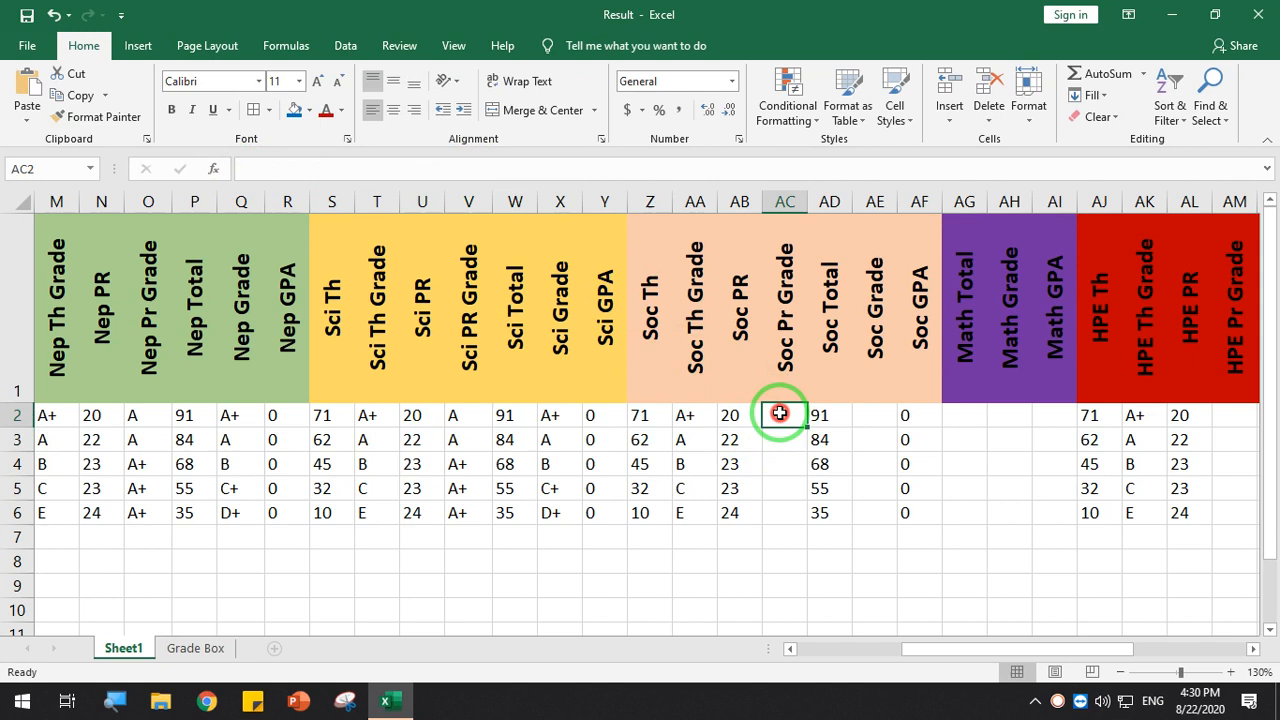
left_click(383, 172)
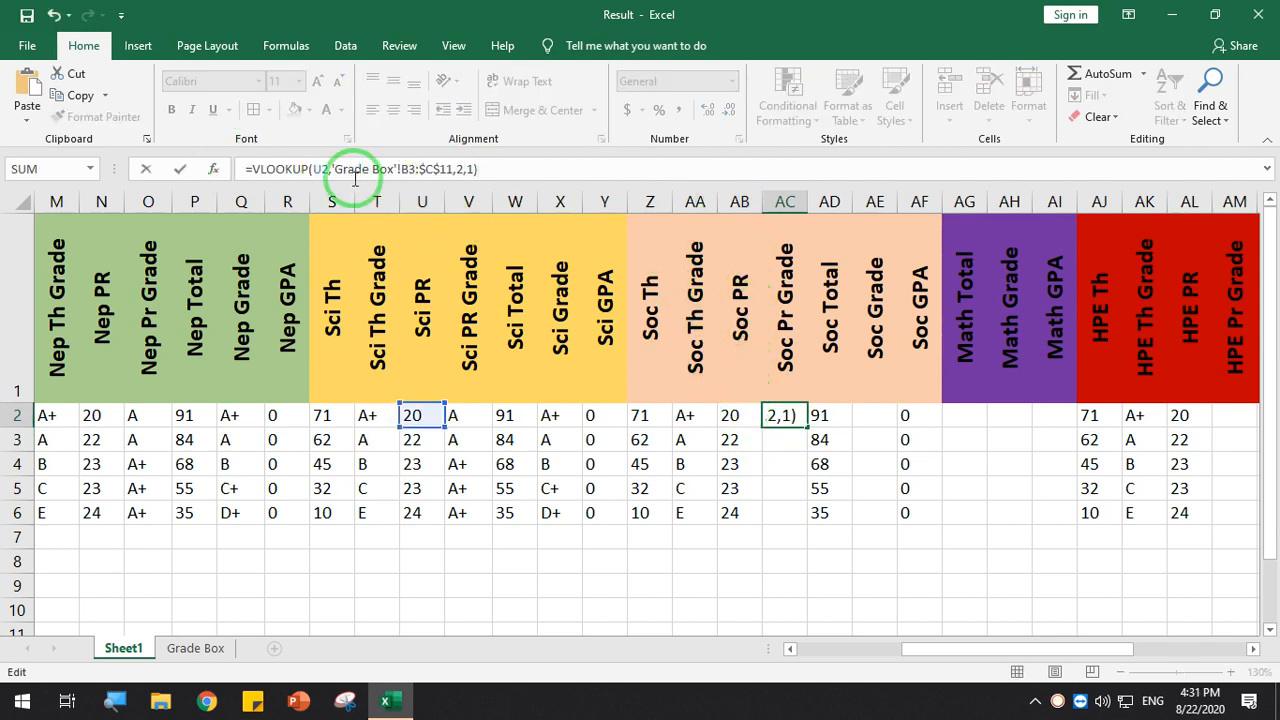
left_click(321, 168)
key("BackSpace")
type("ab")
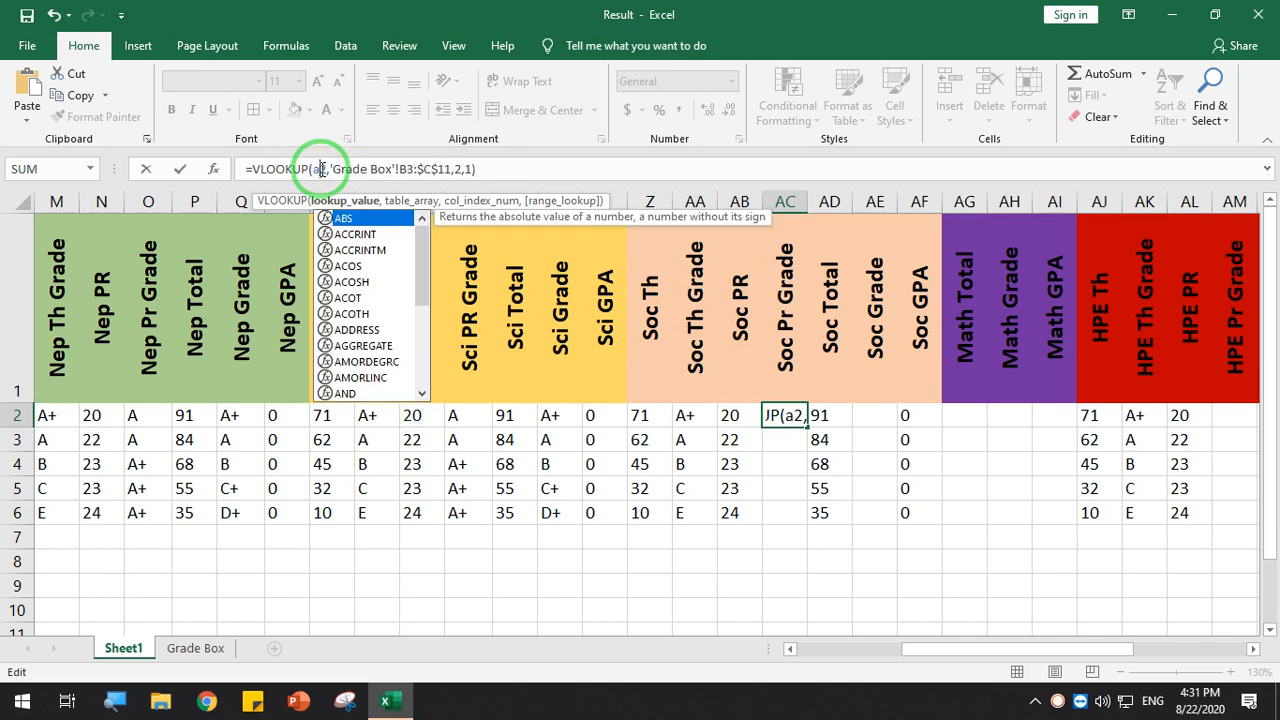
key("Return")
left_click(772, 416)
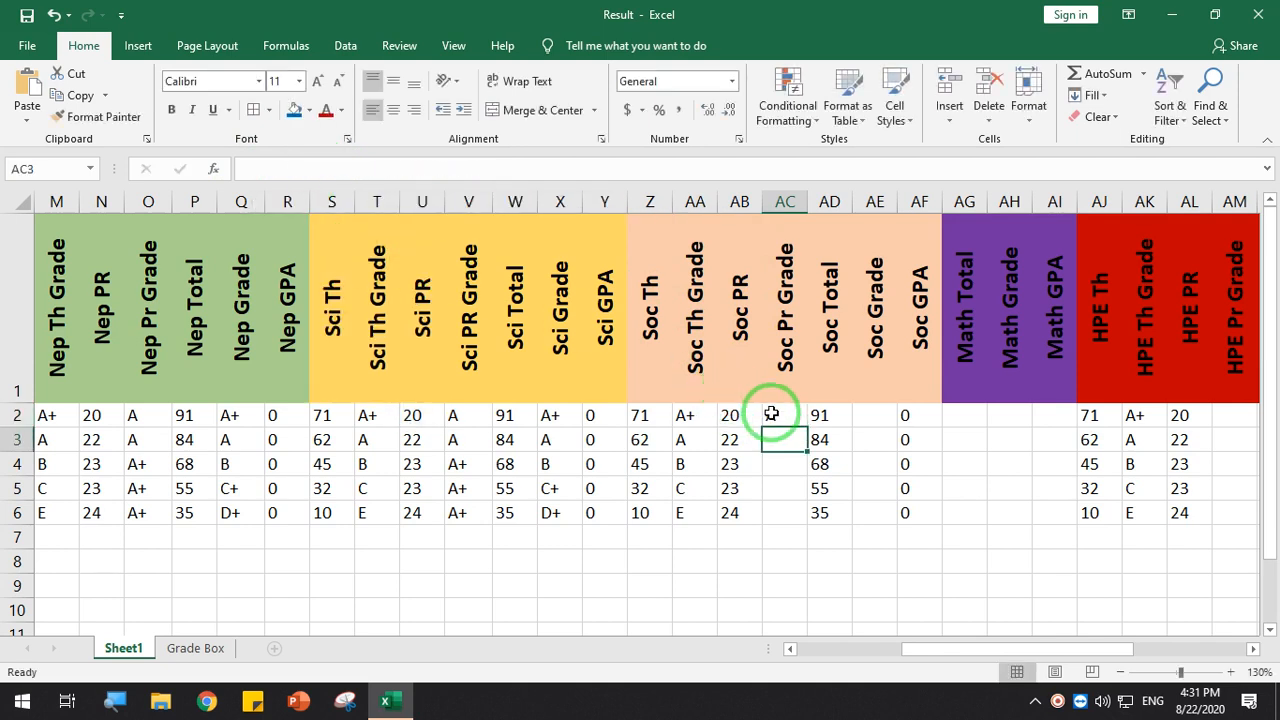
double_click(806, 428)
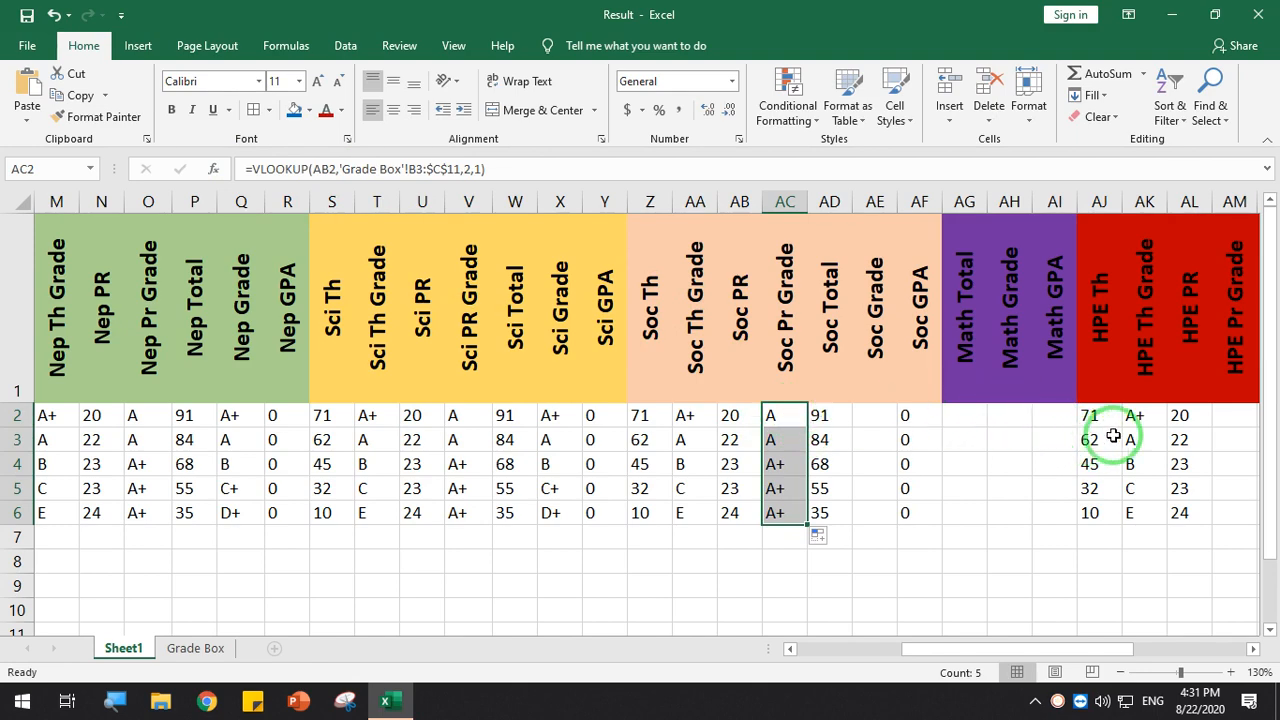
Paste the copied PR grade formula text into HPE Pr Grade AM2
left_click_drag(1086, 648, 1140, 648)
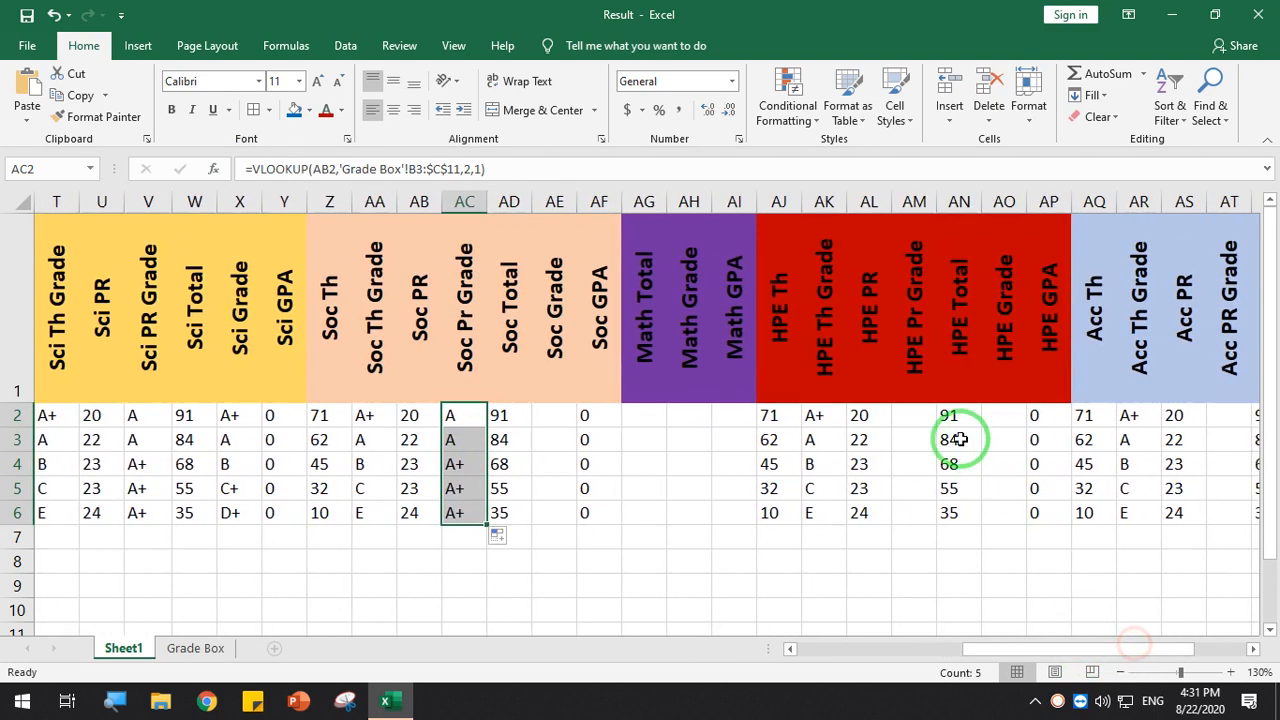
left_click(910, 414)
left_click(417, 169)
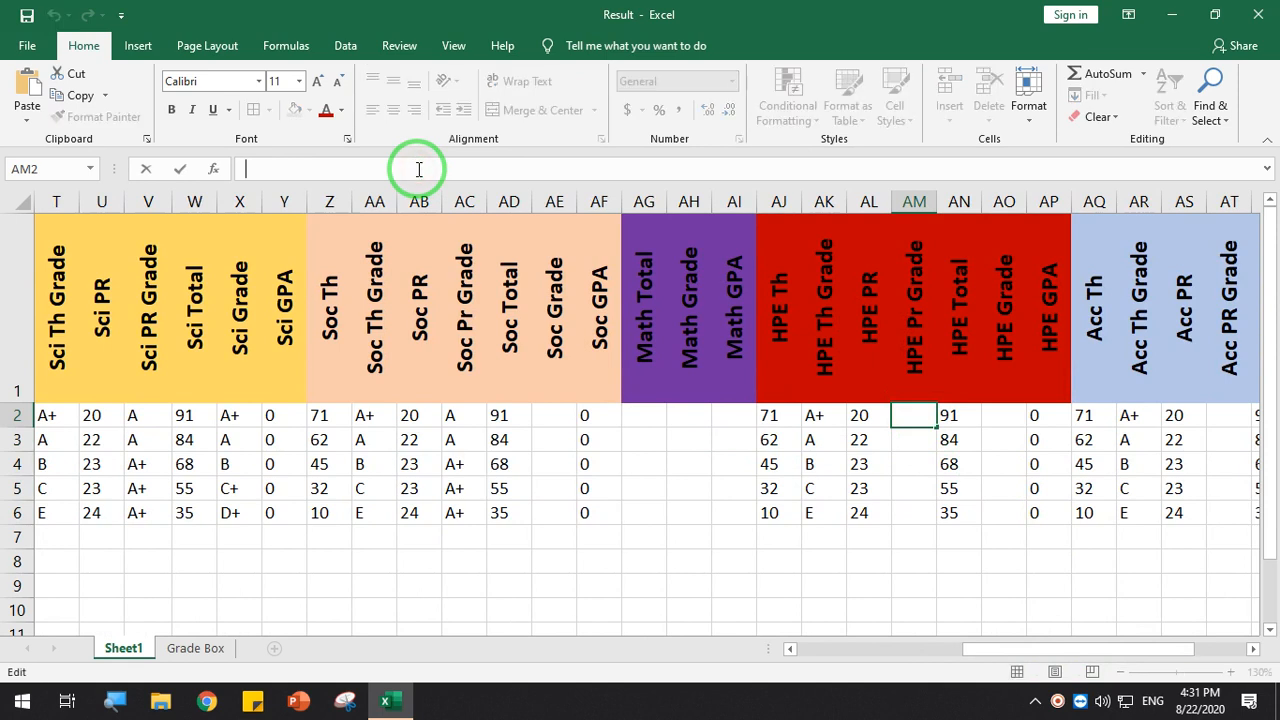
key("ctrl+v")
key("Return")
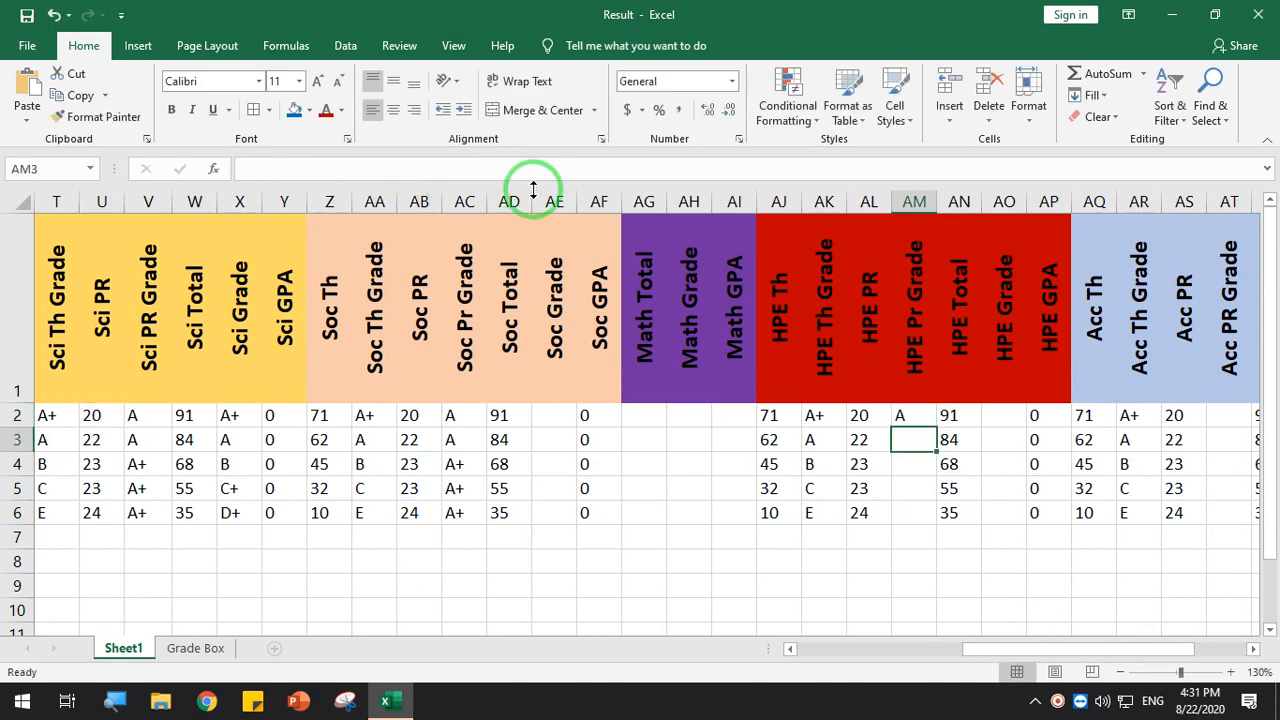
Change the lookup value in HPE Pr Grade AM2 to AL2 and fill the formula down to AM6
left_click(862, 418)
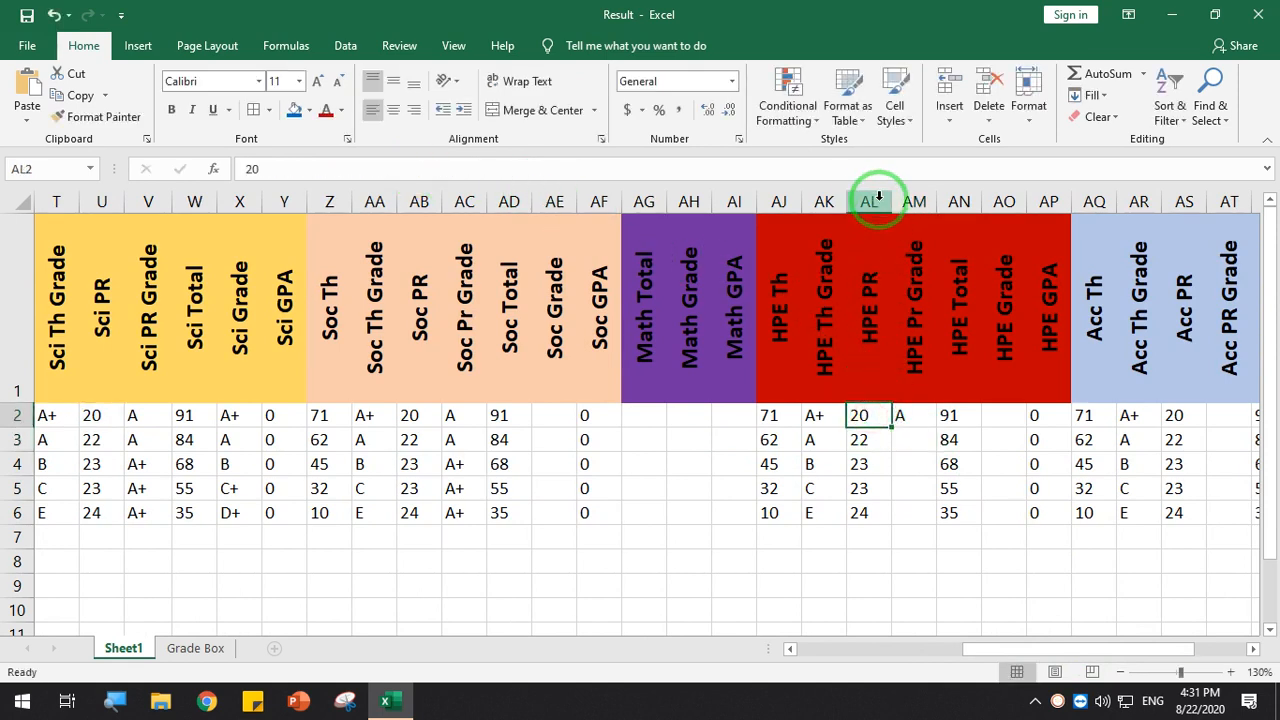
left_click(920, 412)
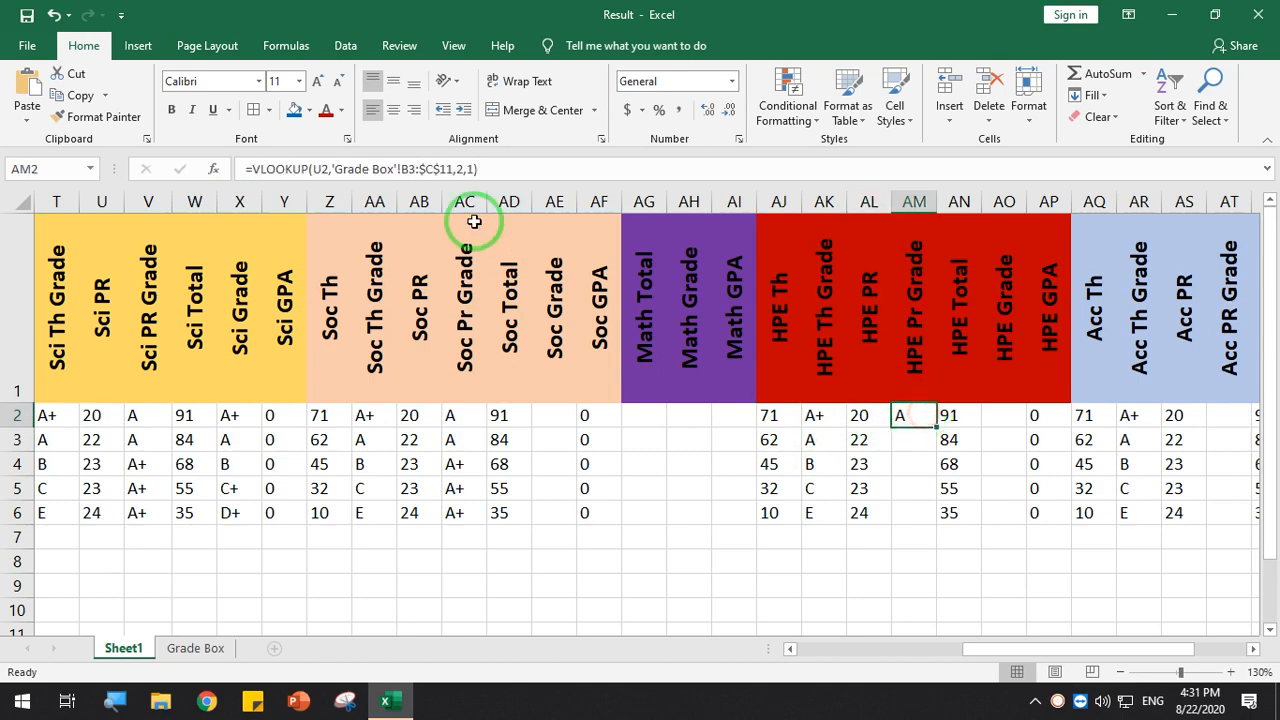
left_click(322, 169)
key("BackSpace")
type("a")
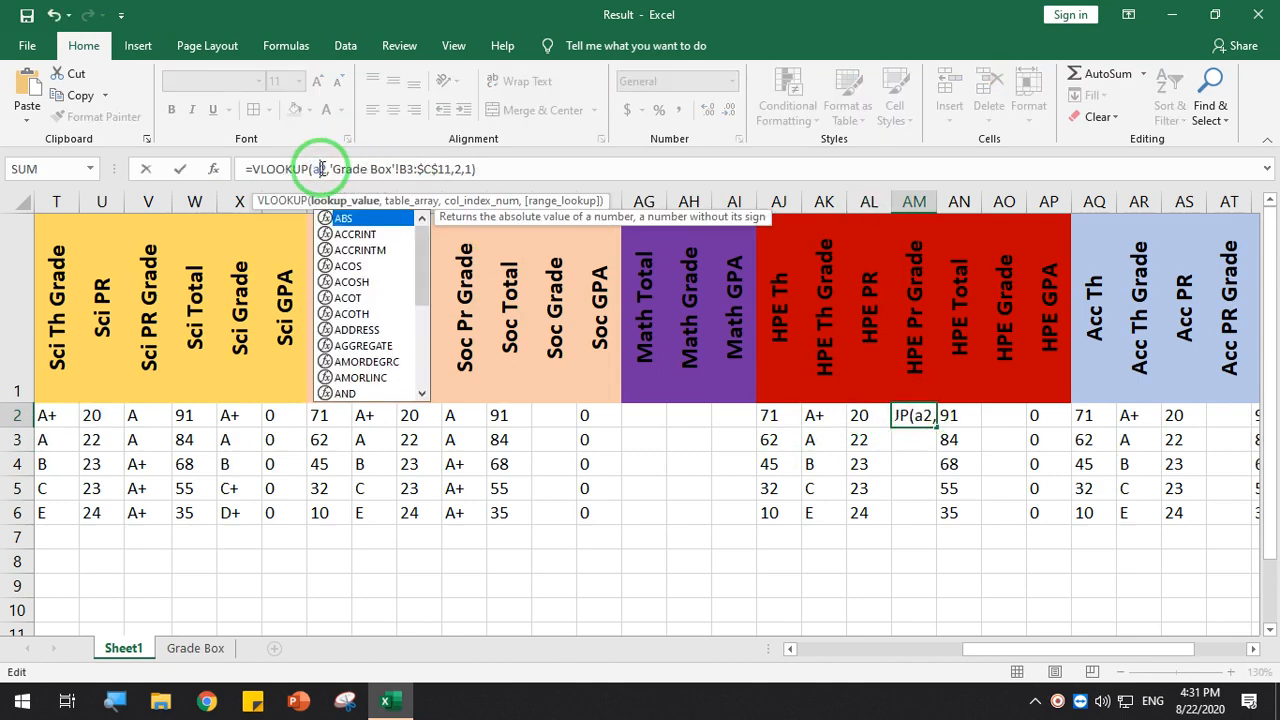
key("Return")
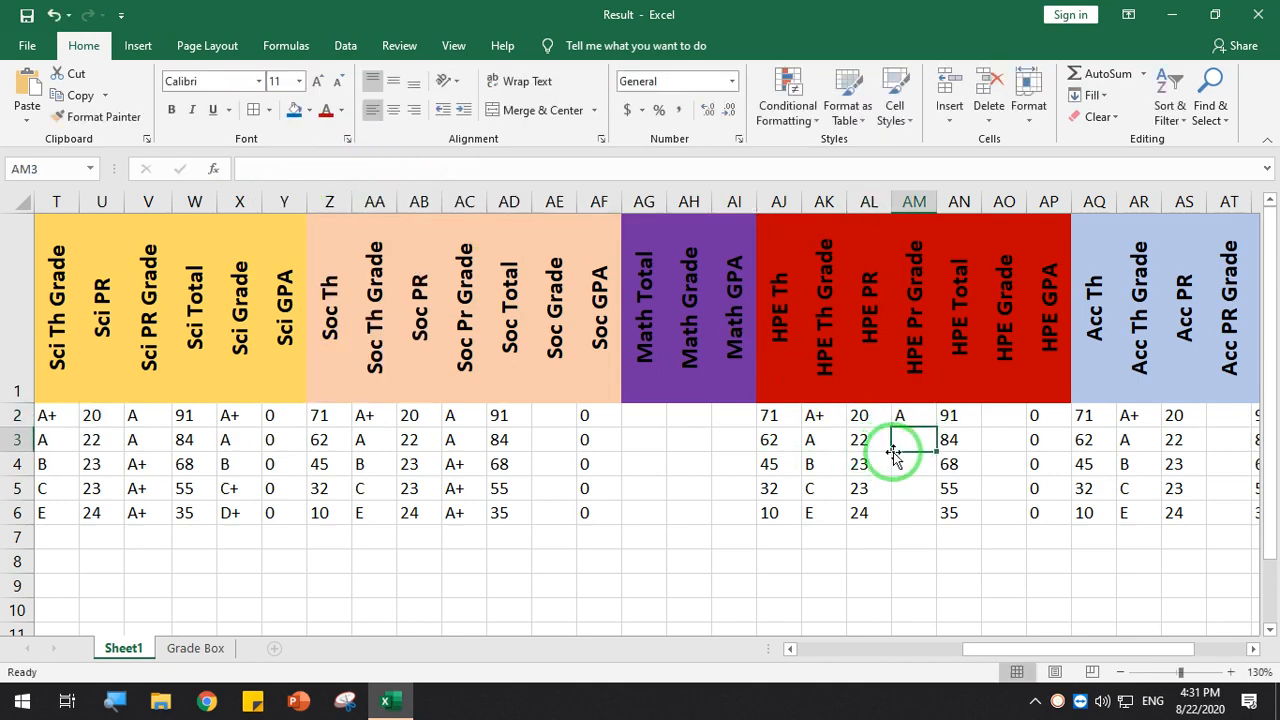
left_click(900, 420)
double_click(936, 427)
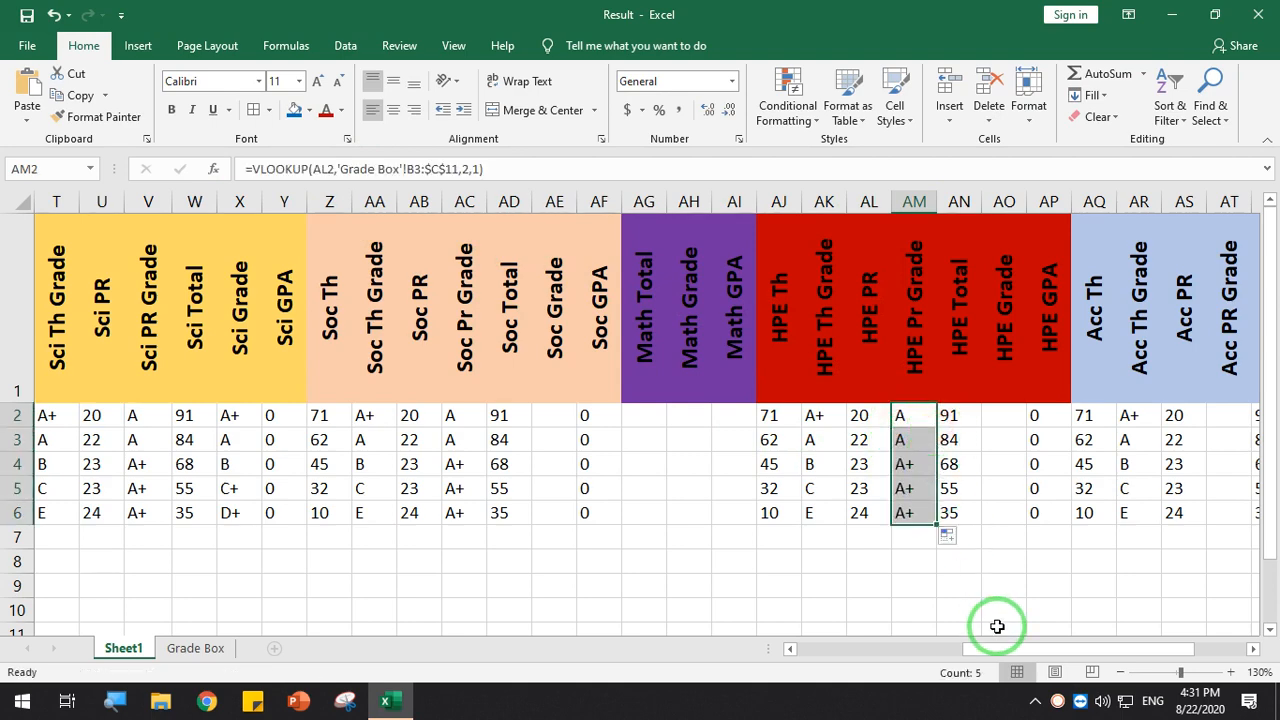
Enter =VLOOKUP(U2,'Grade Box'!B3:$C$11,2,1) in Acc PR Grade AT2
left_click_drag(1018, 650, 1075, 648)
left_click(958, 415)
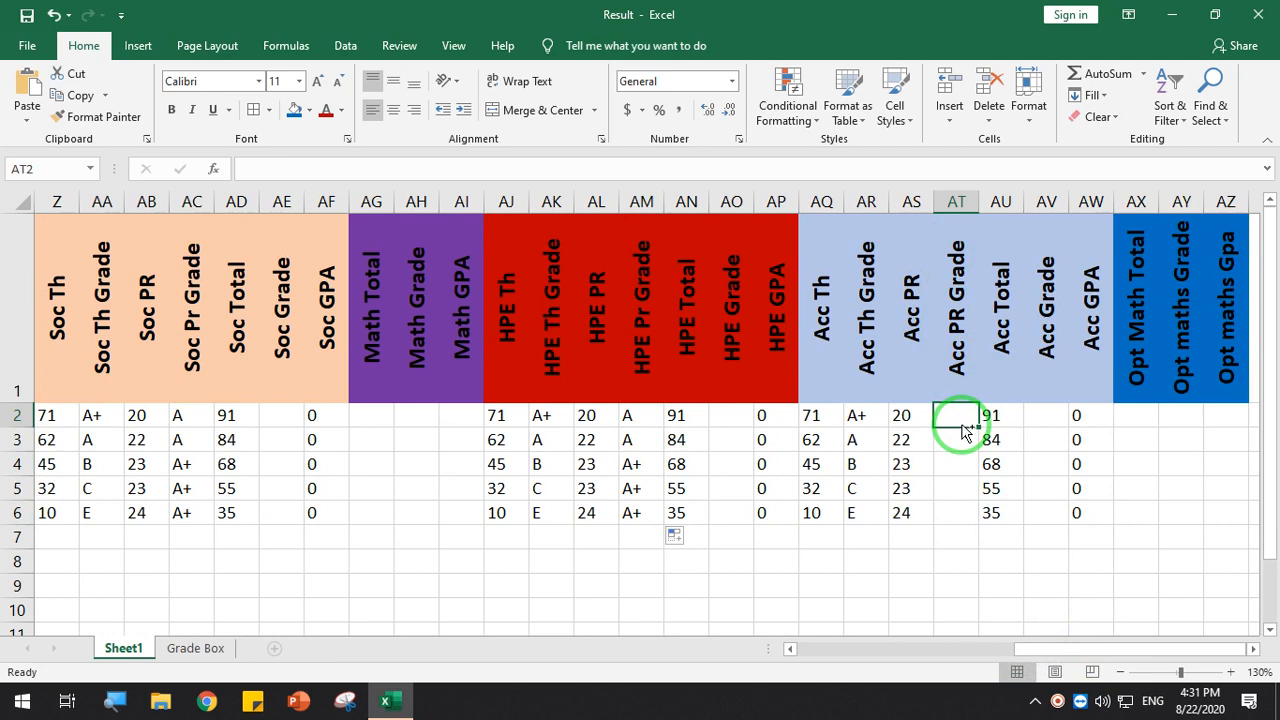
left_click(314, 168)
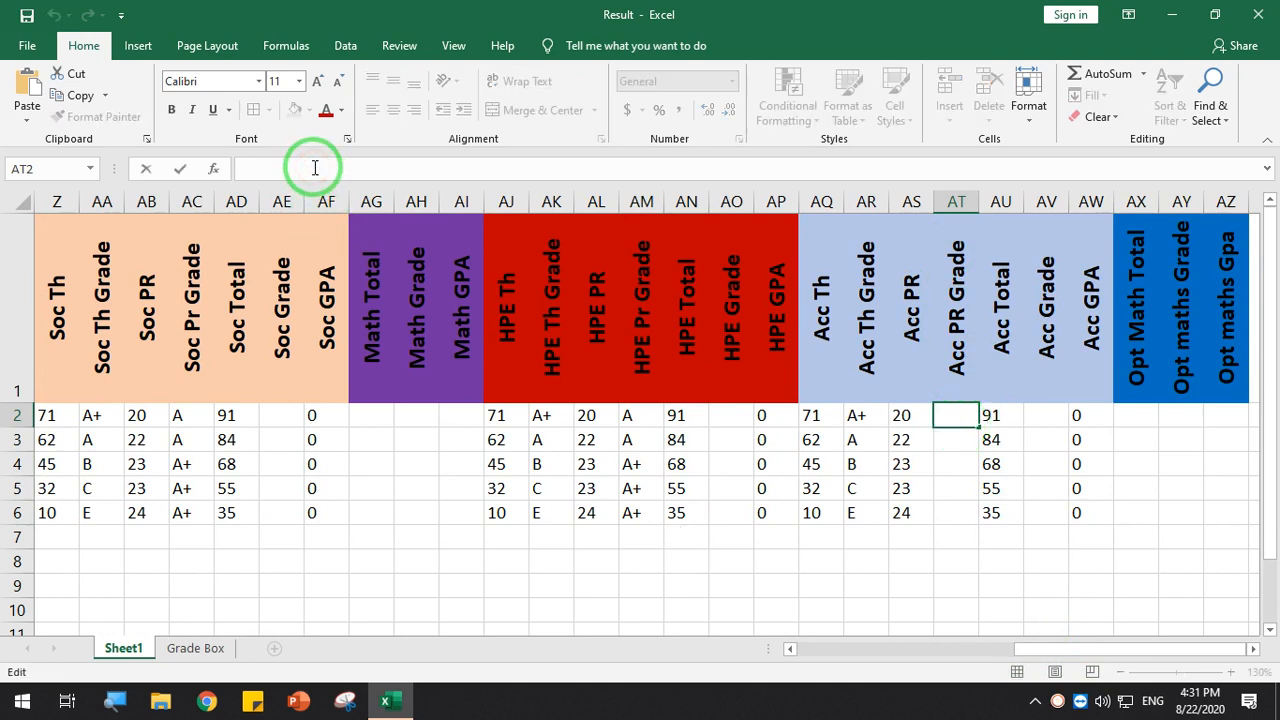
type("=VLOOKUP(U2,'Grade Box'!B3:$C$11,2,1)")
key("Return")
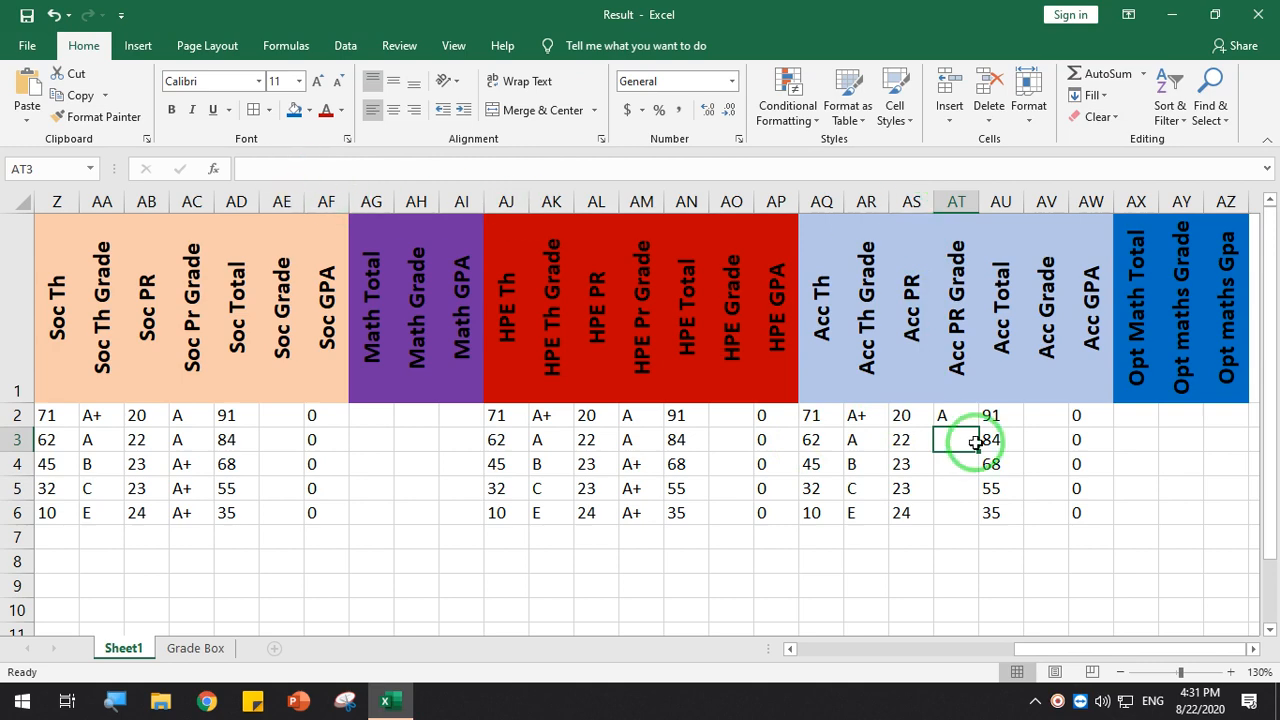
Change the lookup value in Acc PR Grade AT2 to AS2 and fill the formula down to AT6
left_click(945, 414)
left_click(326, 168)
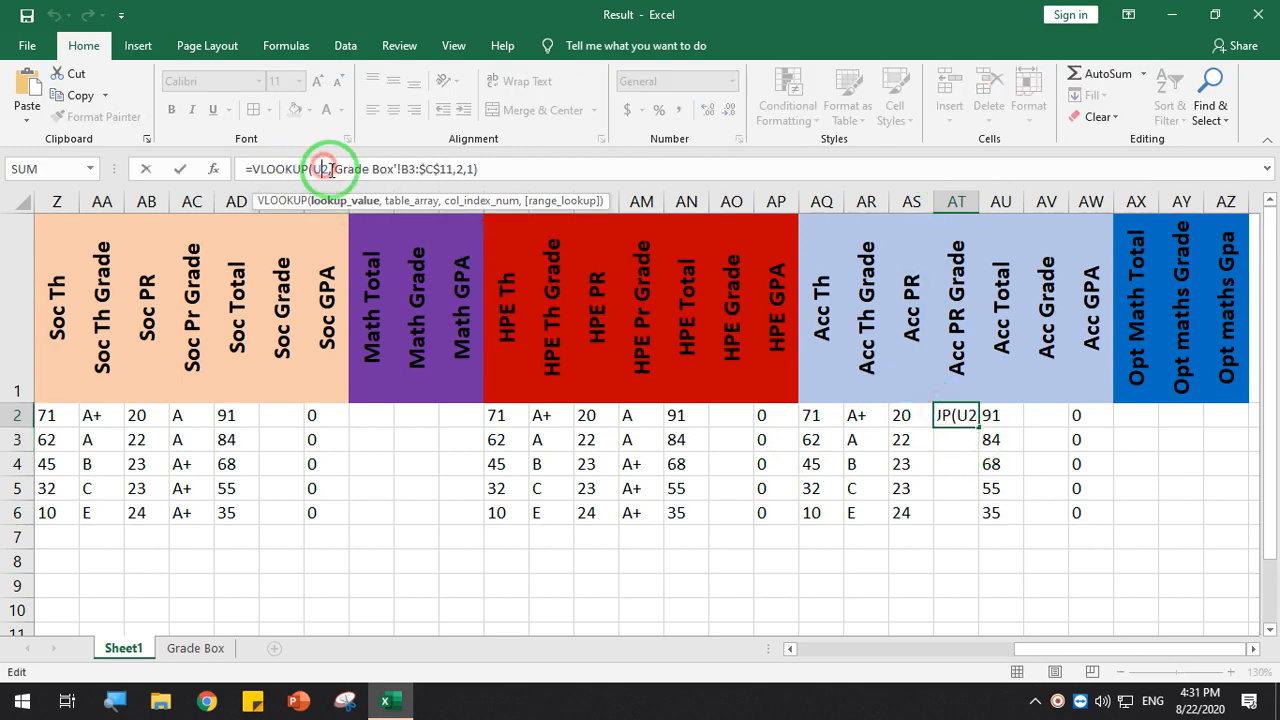
key("BackSpace")
key("BackSpace")
type("as2")
key("Return")
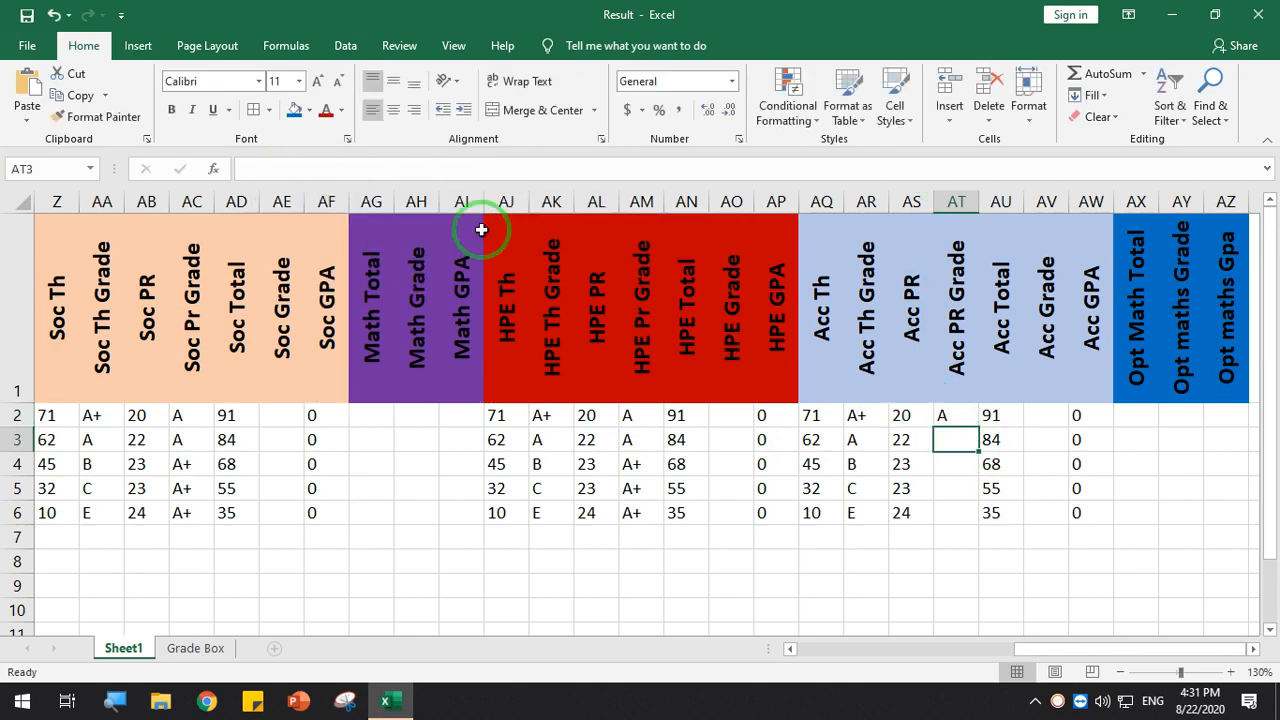
left_click(962, 420)
double_click(978, 426)
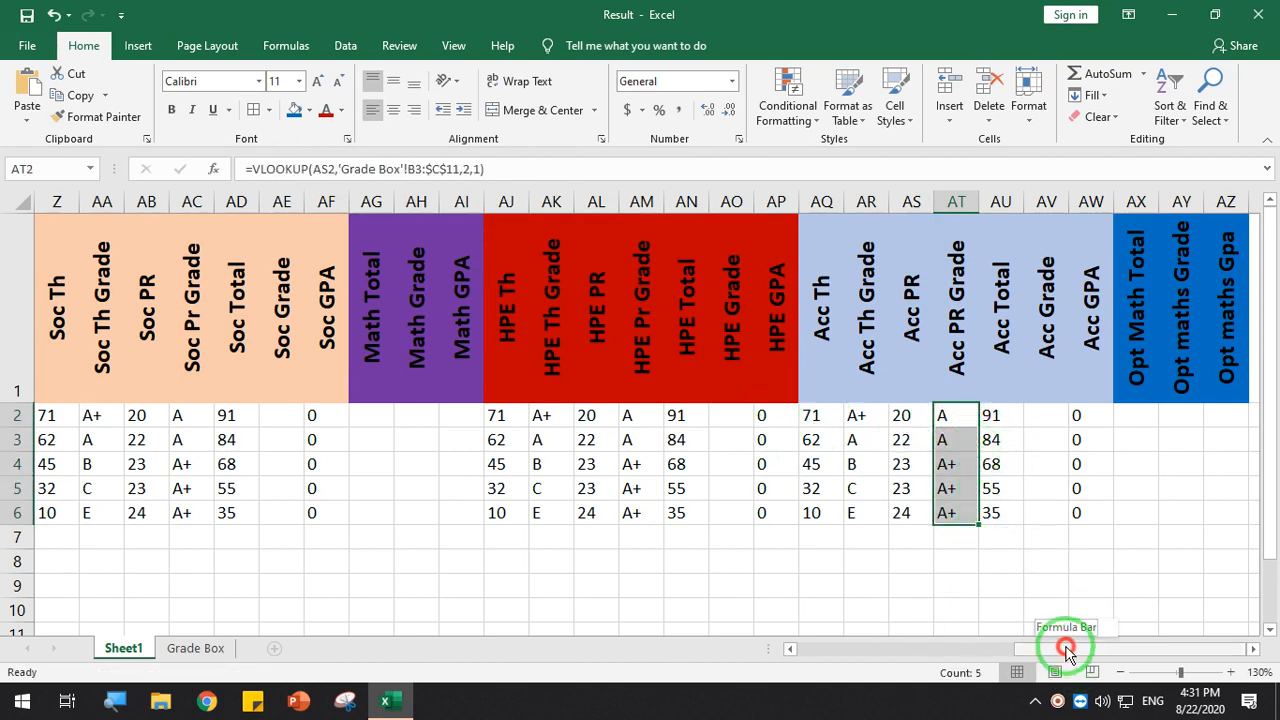
Copy the Sci Grade formula text =VLOOKUP(W2,'Grade Box'!H3:$I$11,2,1) from X2
left_click_drag(1066, 649, 951, 650)
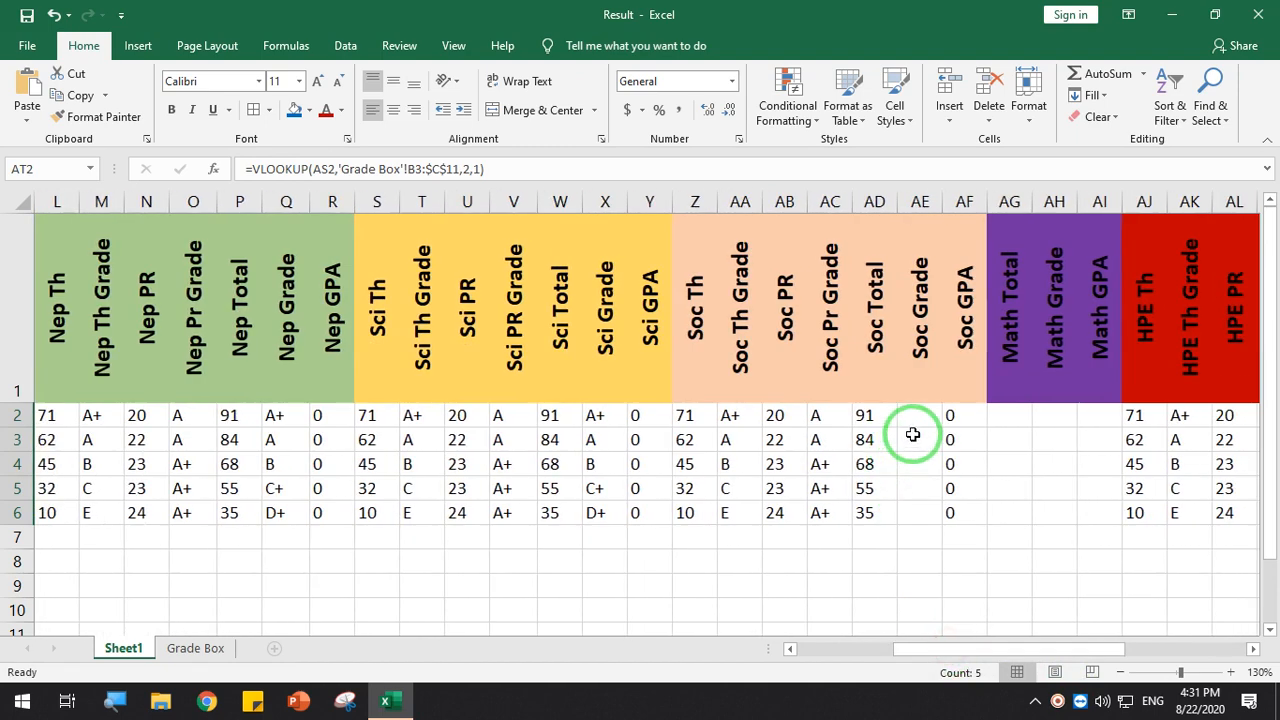
left_click(908, 420)
left_click(591, 416)
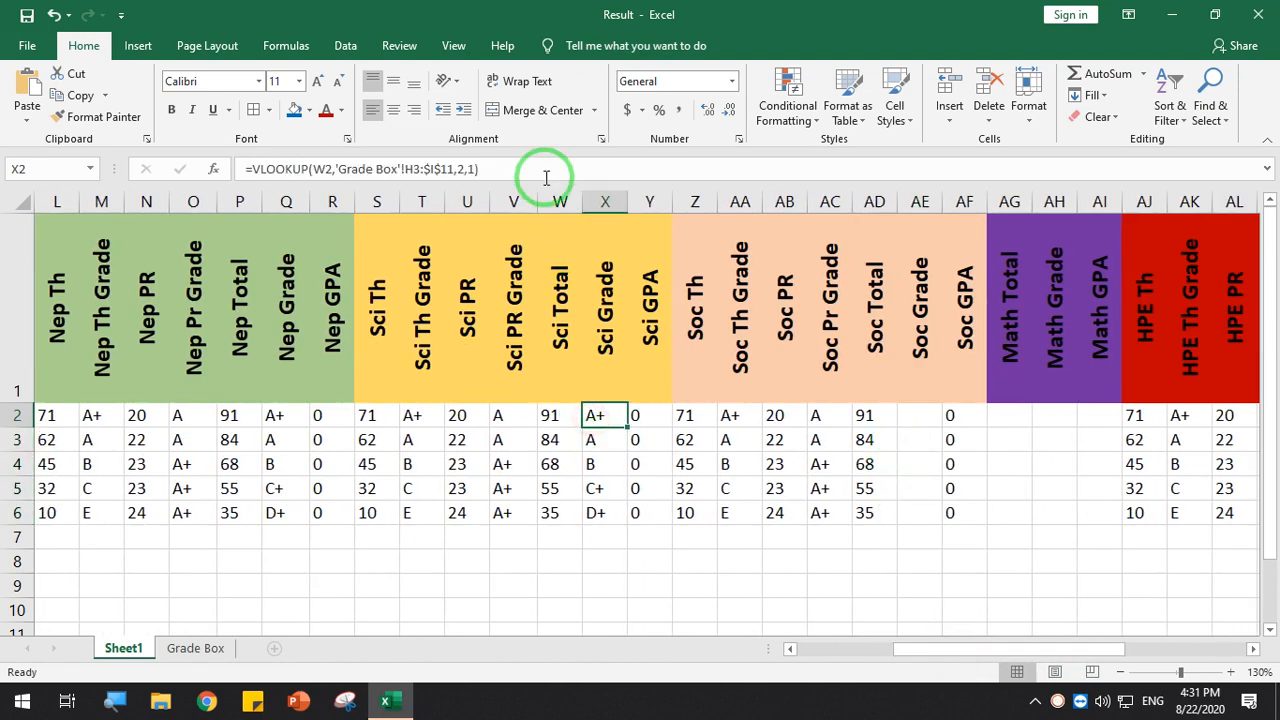
left_click_drag(533, 168, 247, 160)
key("ctrl+c")
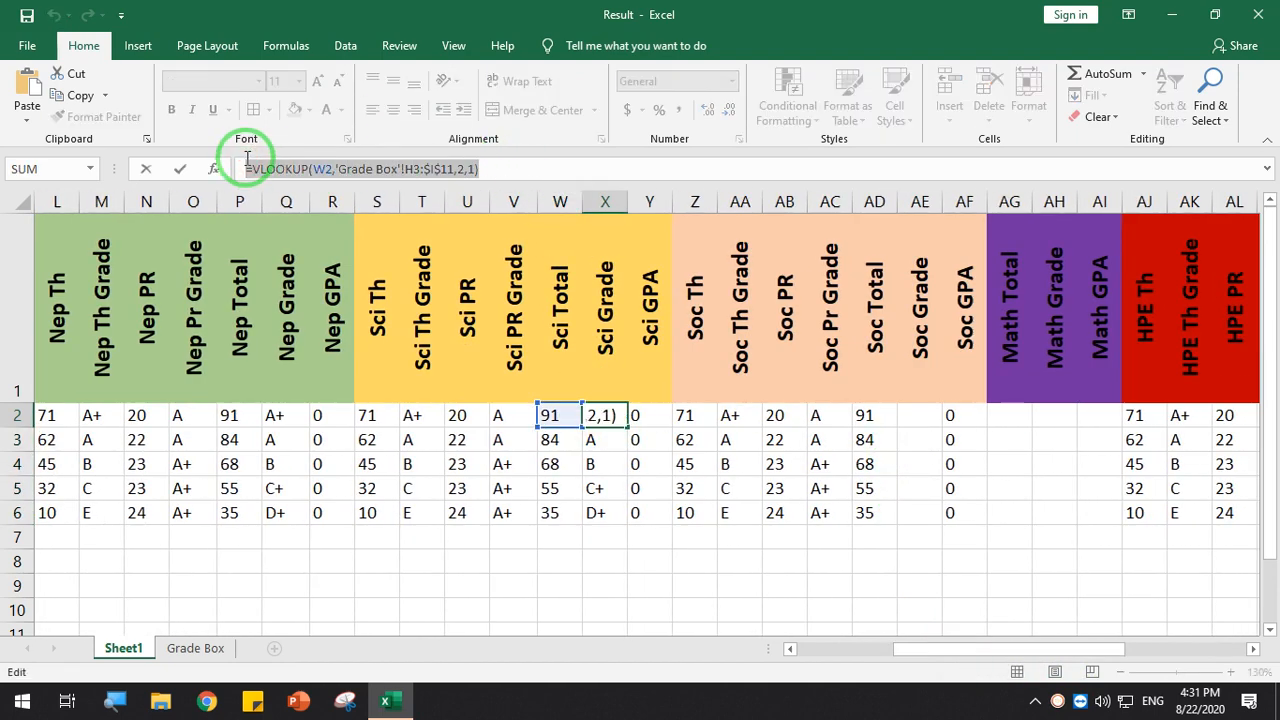
key("Return")
Paste the copied Sci Grade formula text into Soc Grade AE2
left_click(908, 430)
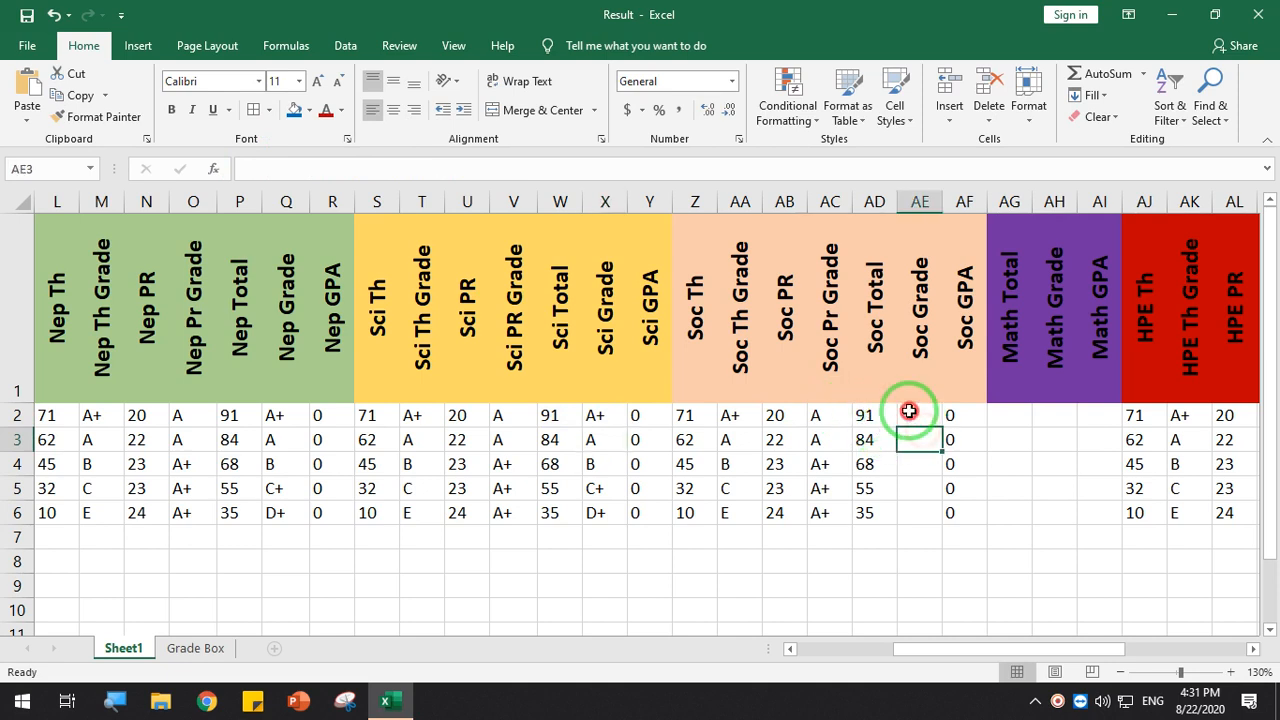
left_click(908, 412)
left_click(470, 164)
key("ctrl+v")
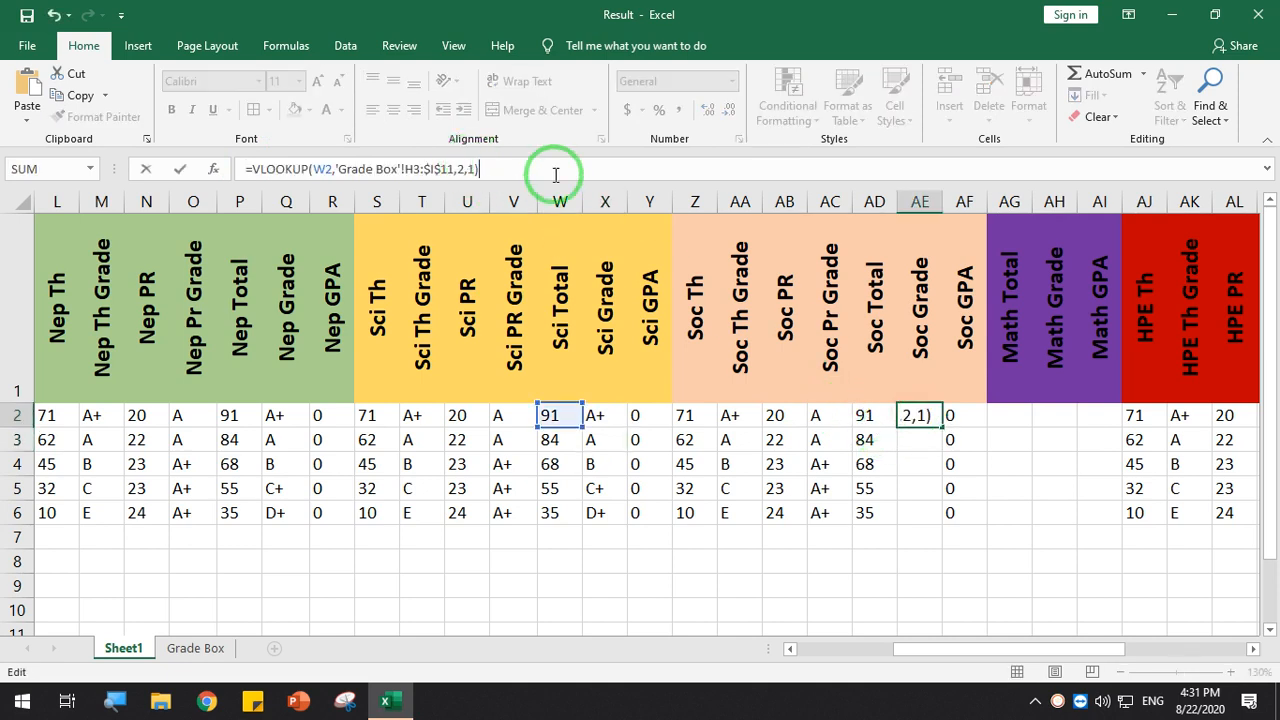
key("Return")
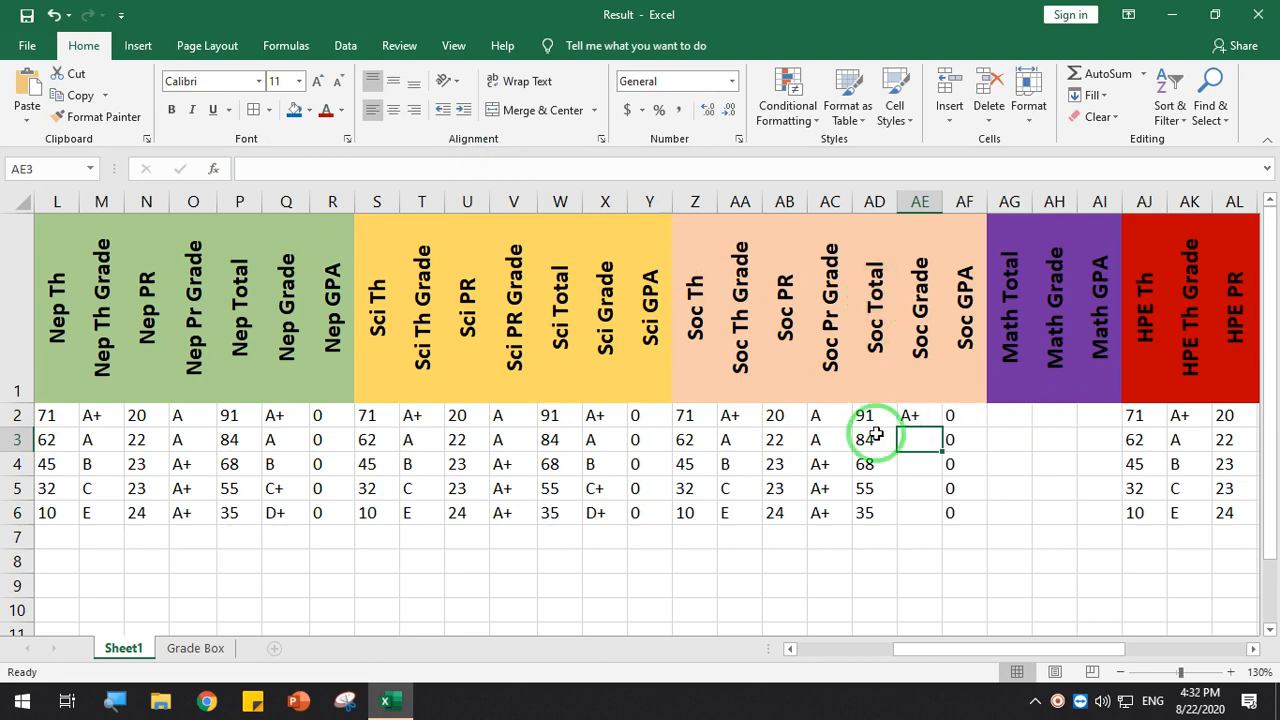
Change the lookup value in Soc Grade AE2 to AD2 and fill the formula down to AE6
left_click(920, 415)
left_click(328, 168)
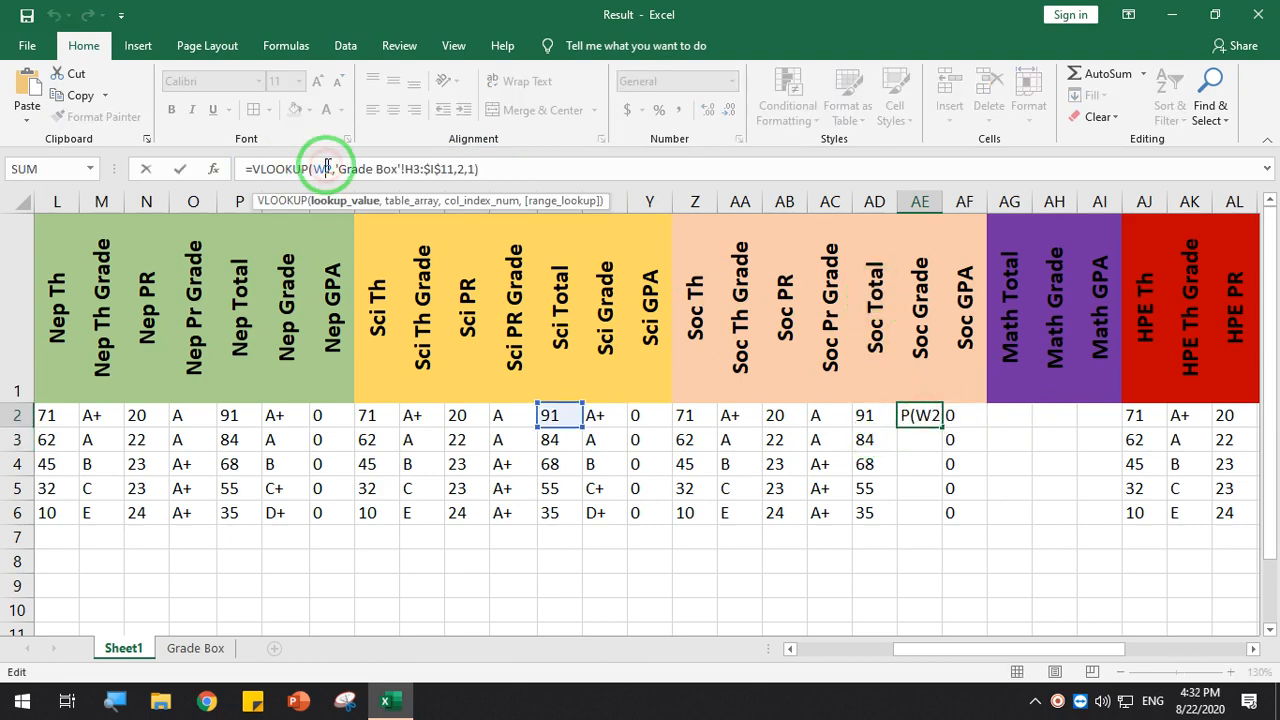
key("BackSpace")
type("AD")
key("Return")
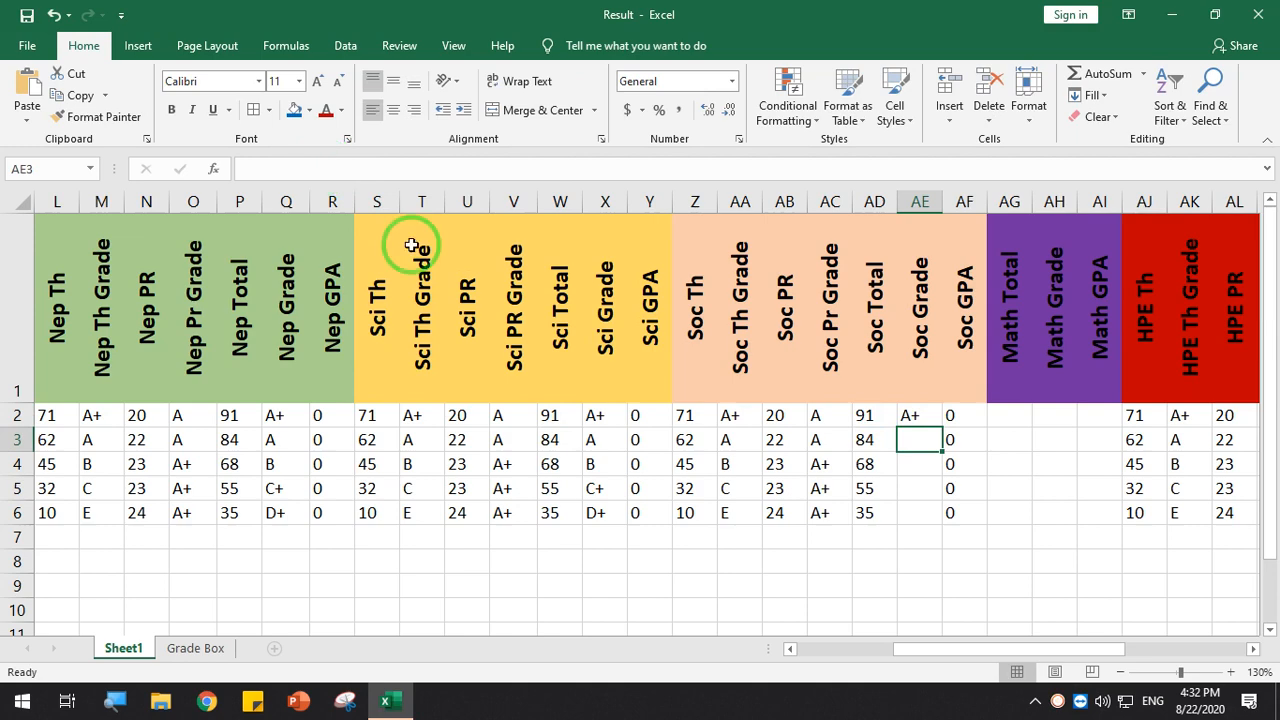
left_click(915, 418)
left_click_drag(941, 427, 942, 518)
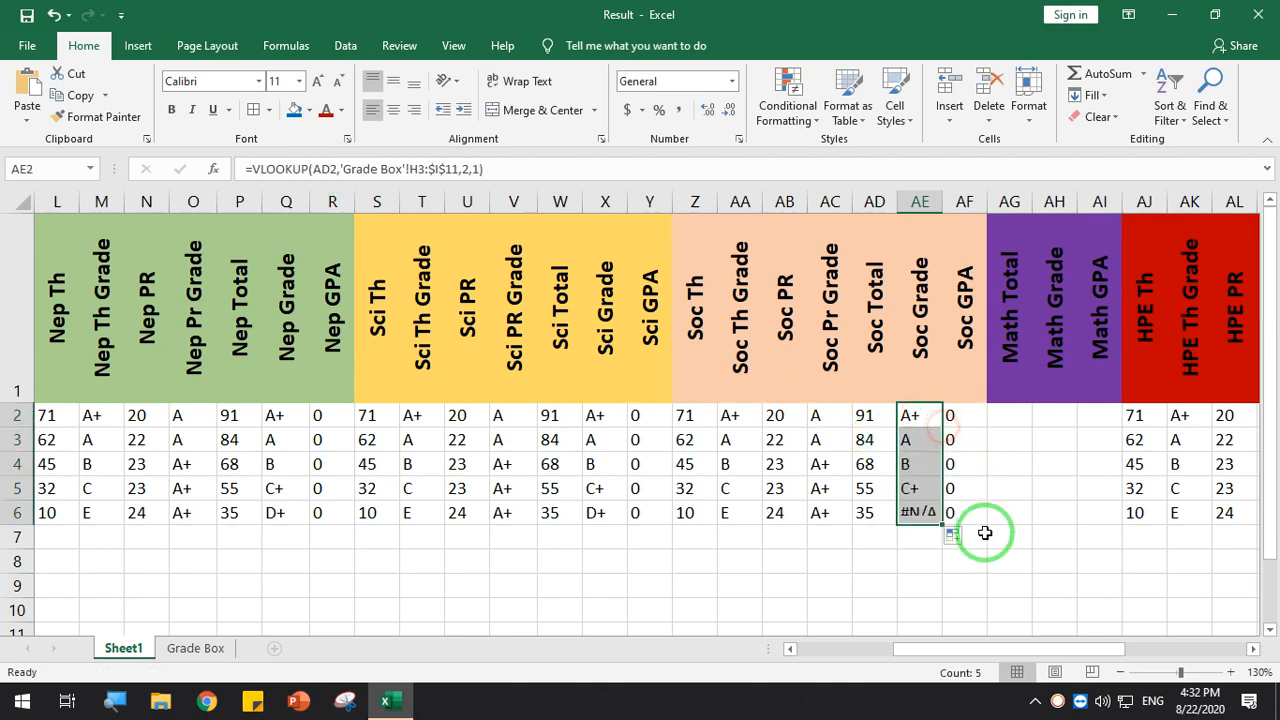
Paste the copied Sci Grade formula text into HPE Grade AO2
left_click_drag(1006, 651, 1112, 652)
left_click(823, 423)
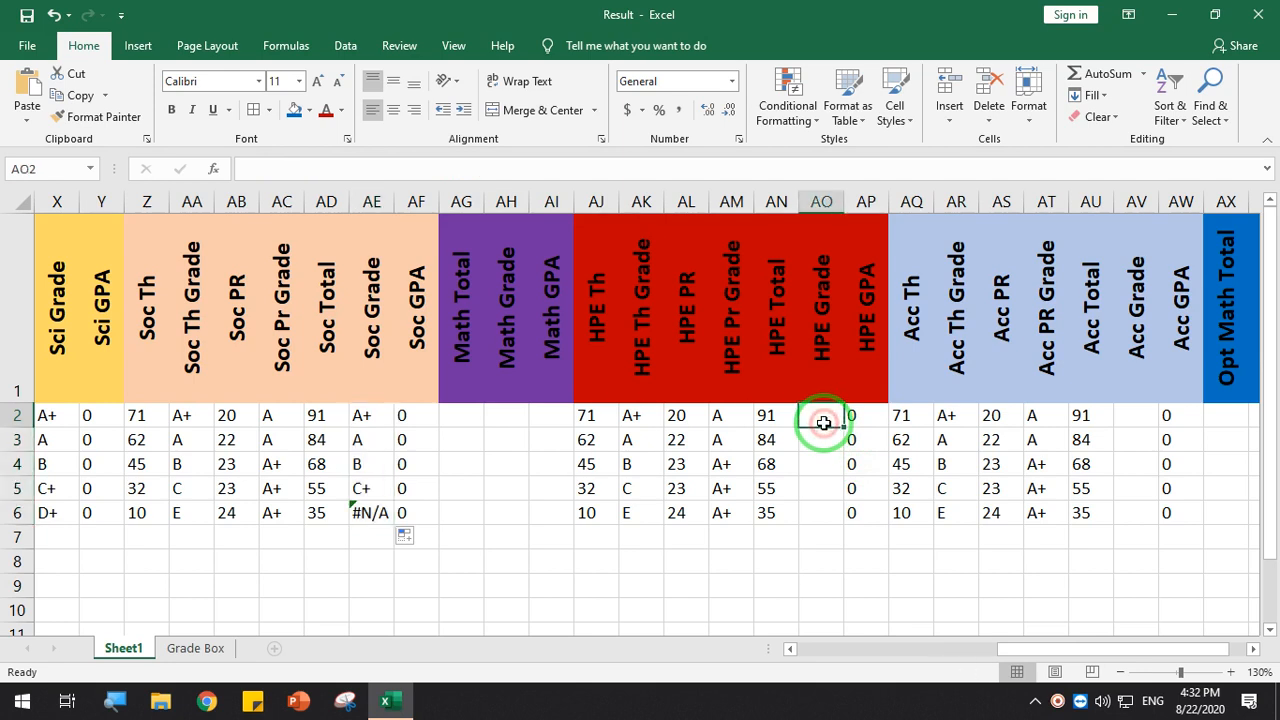
left_click(420, 172)
key("Return")
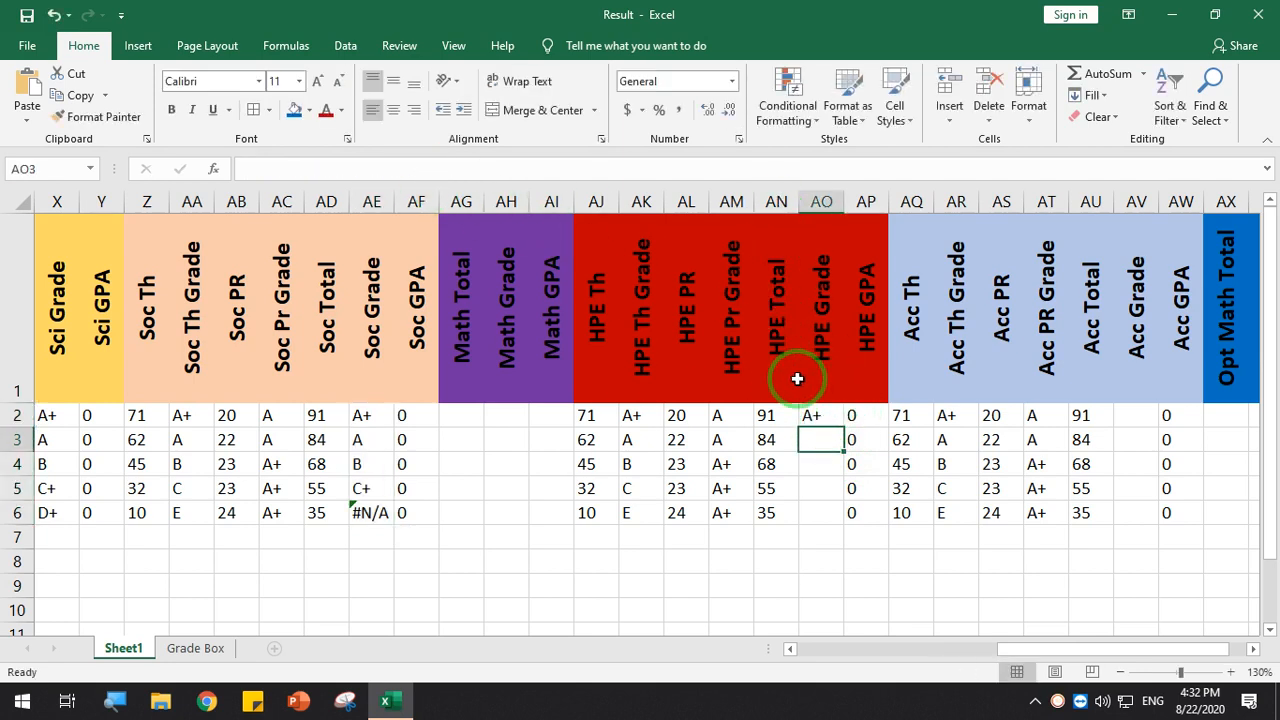
Change the lookup value in HPE Grade AO2 to AN2 and fill the formula down to AO6
left_click(815, 415)
left_click(327, 170)
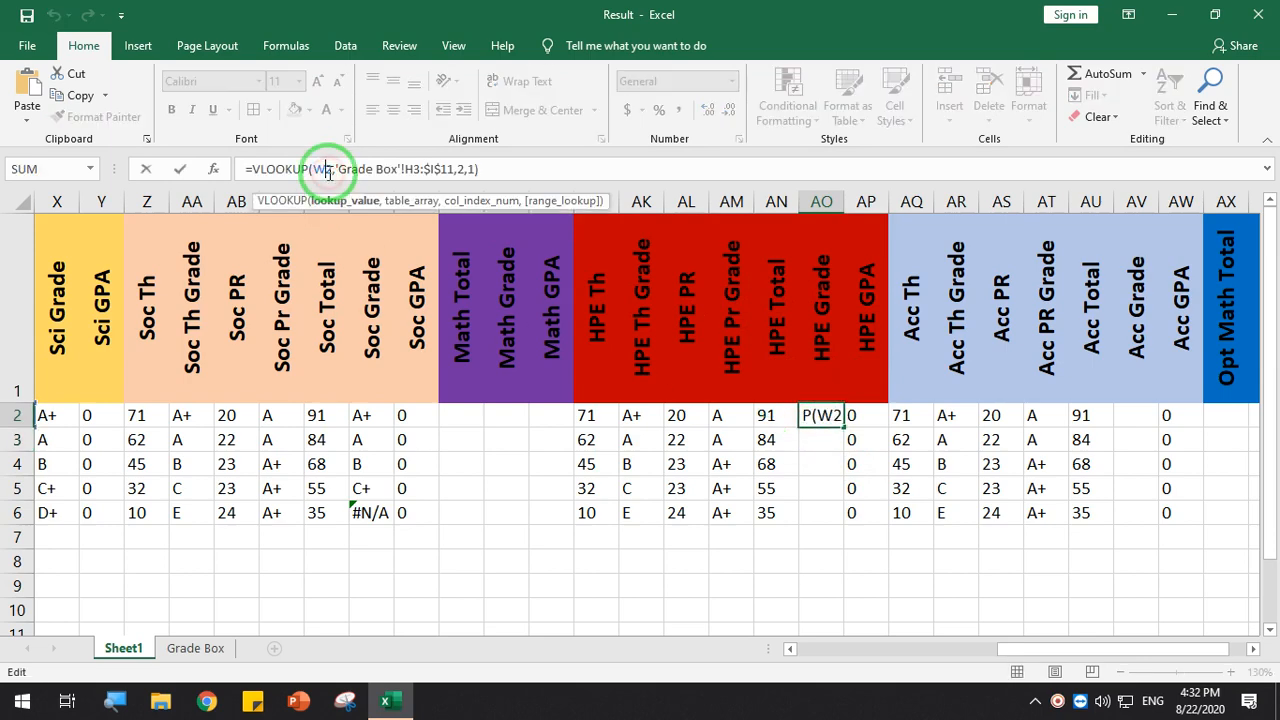
type("AN")
key("Return")
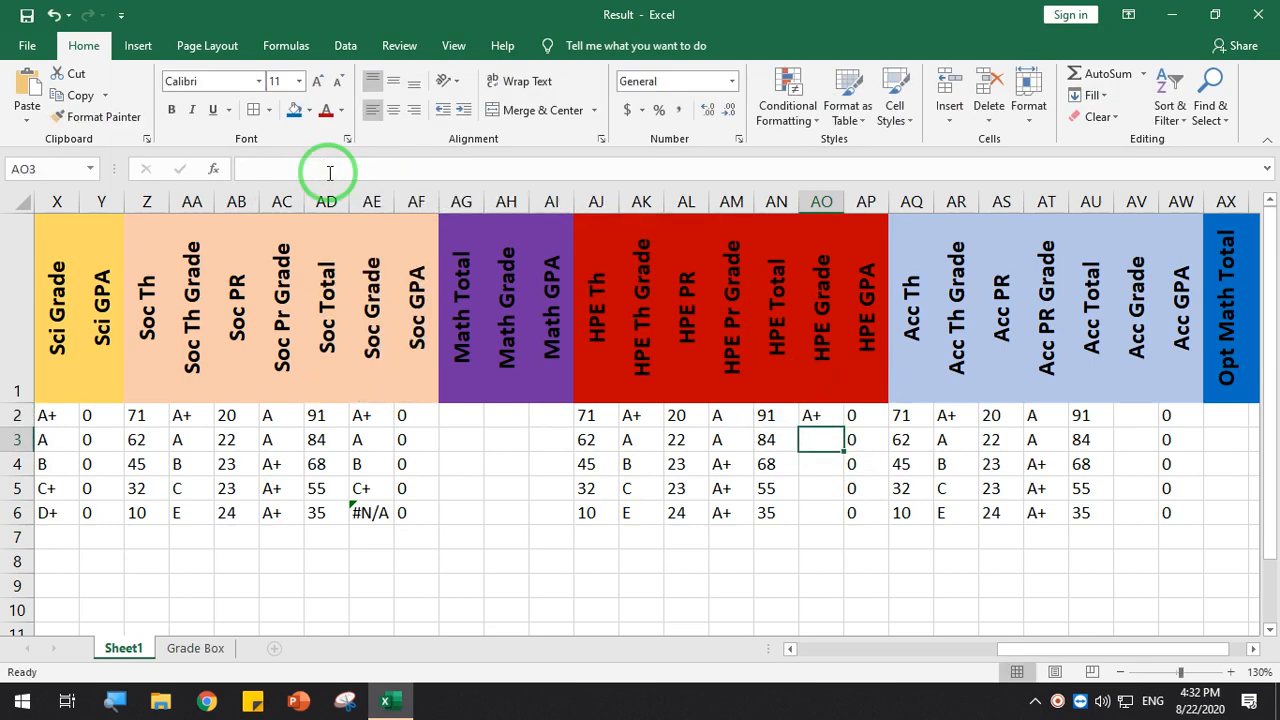
left_click(830, 418)
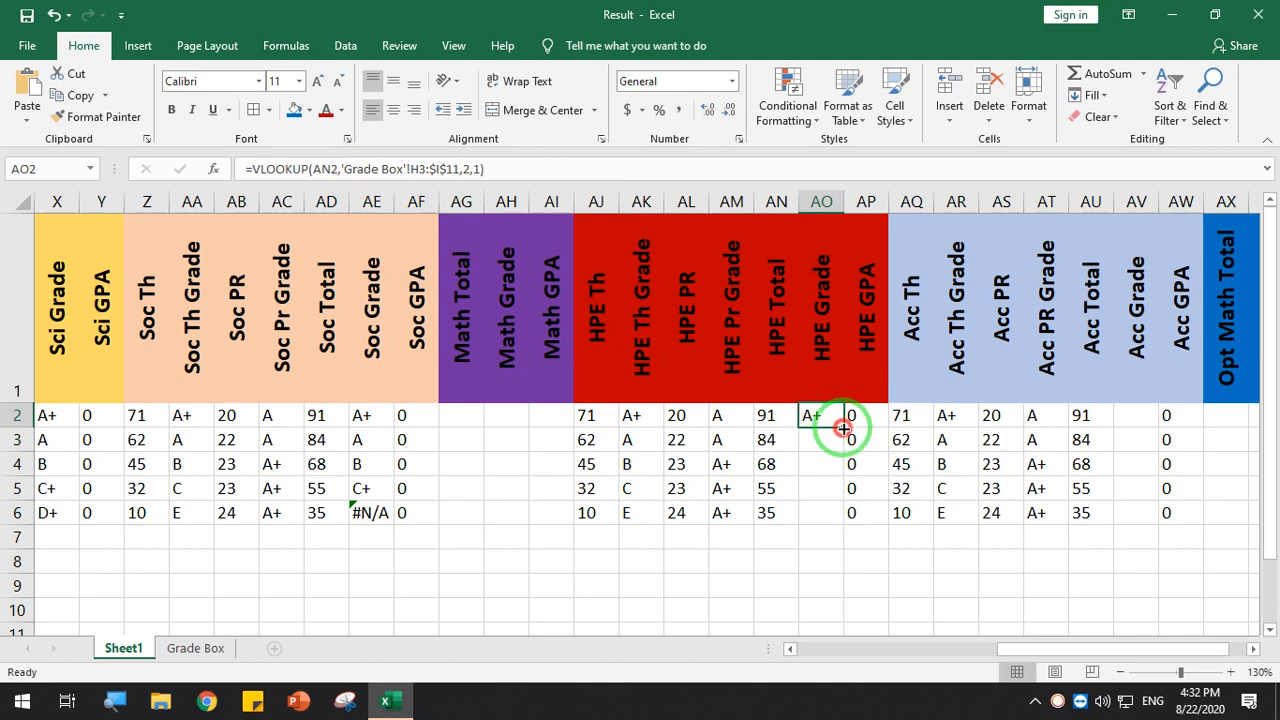
double_click(843, 425)
Enter the copied formula =VLOOKUP(W2,'Grade Box'!H3:$I$11,2,1) in Acc Grade AV2
left_click_drag(1051, 649, 1088, 655)
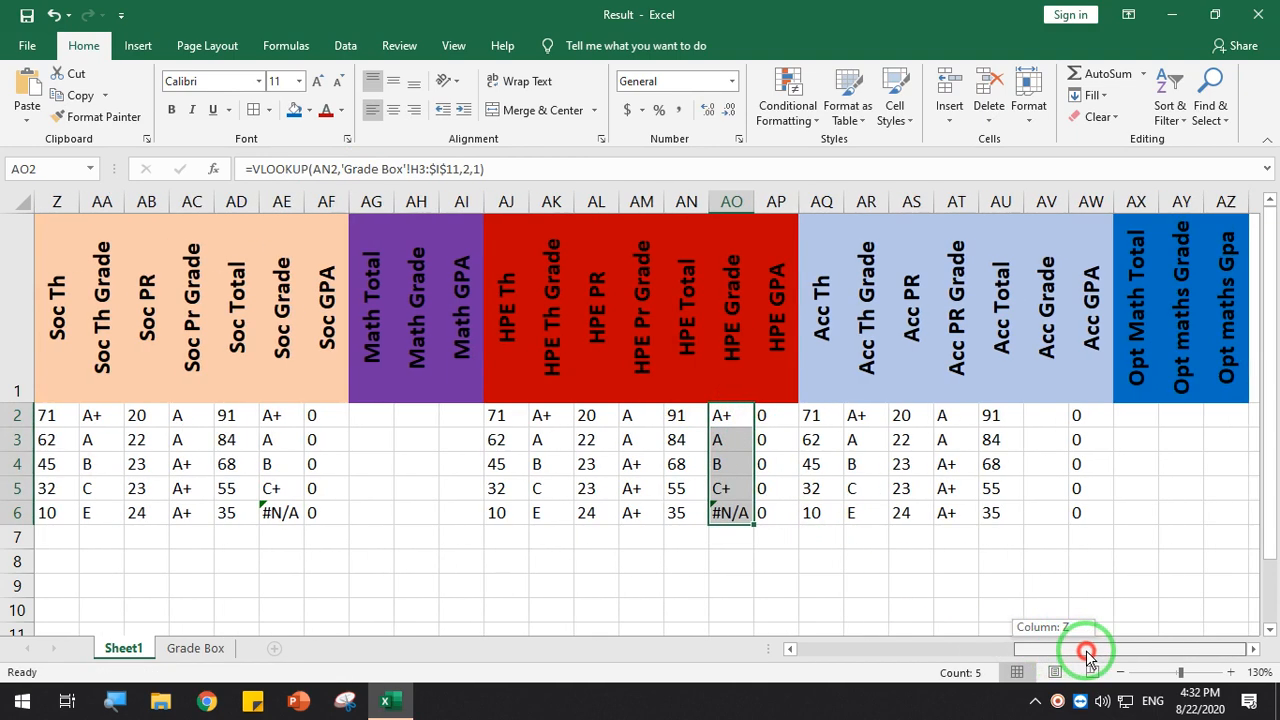
left_click(1051, 418)
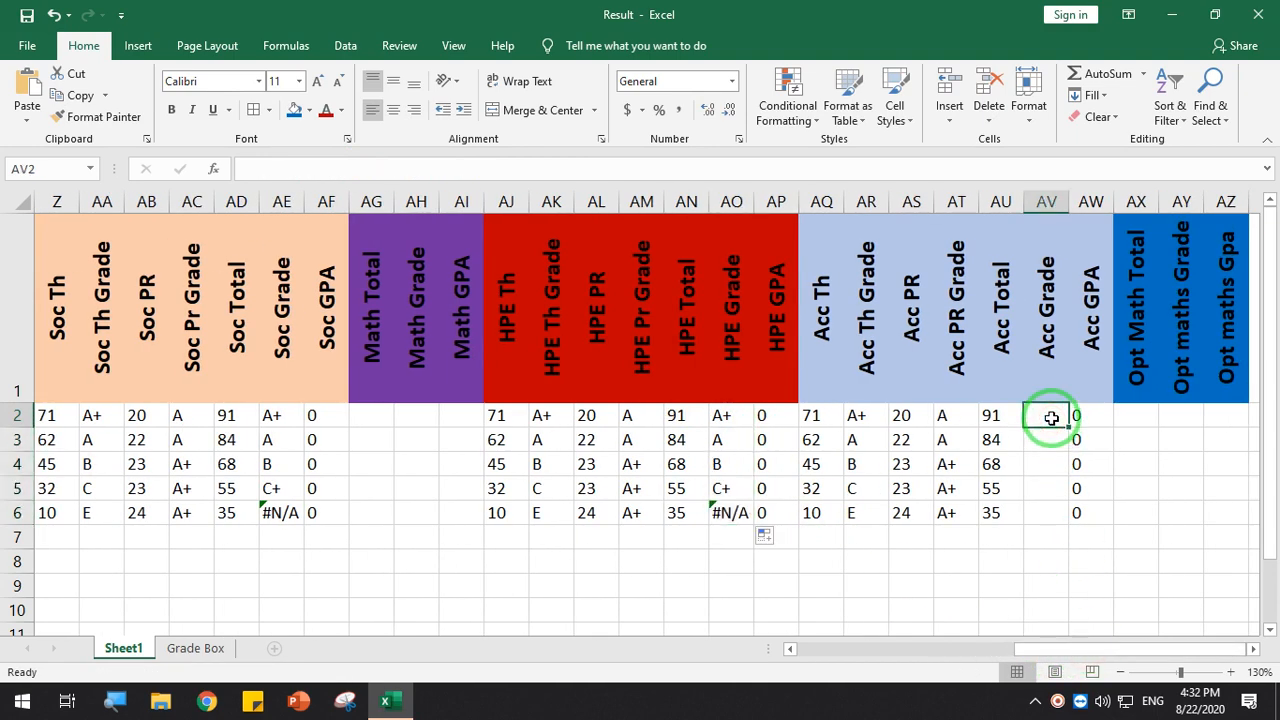
left_click(364, 171)
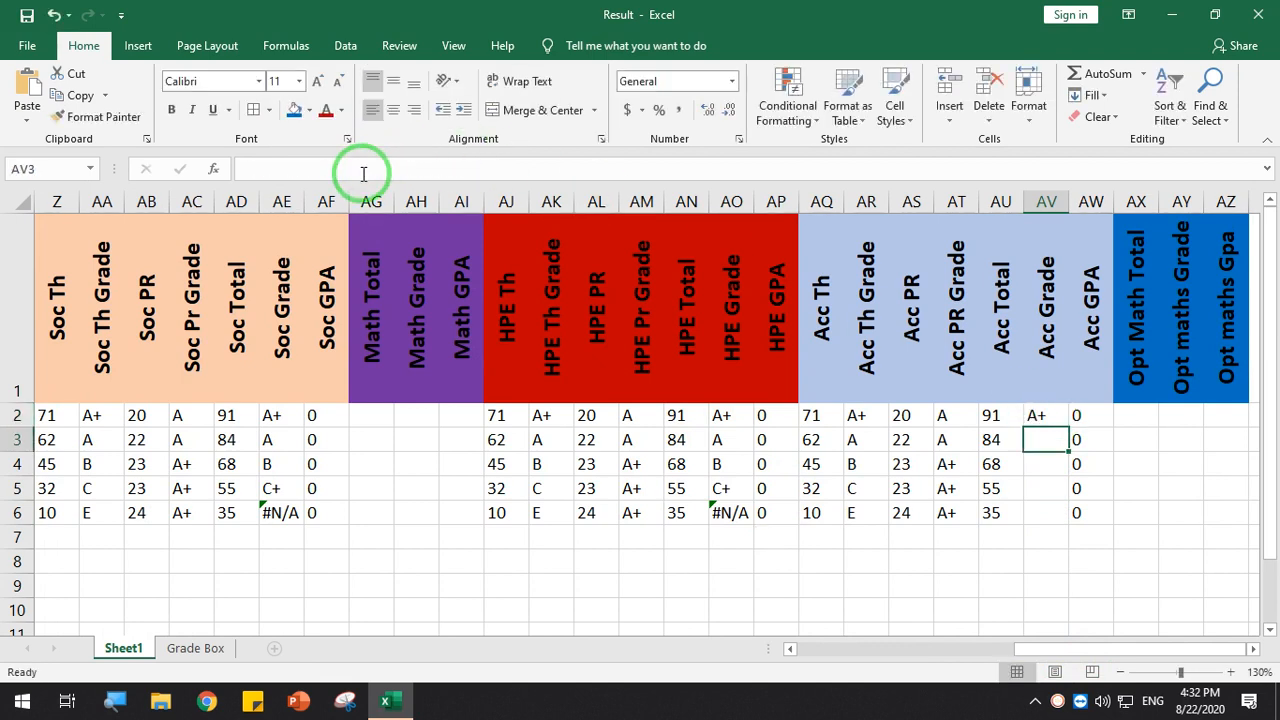
Change the lookup value in Acc Grade AV2 to AU2
left_click(989, 416)
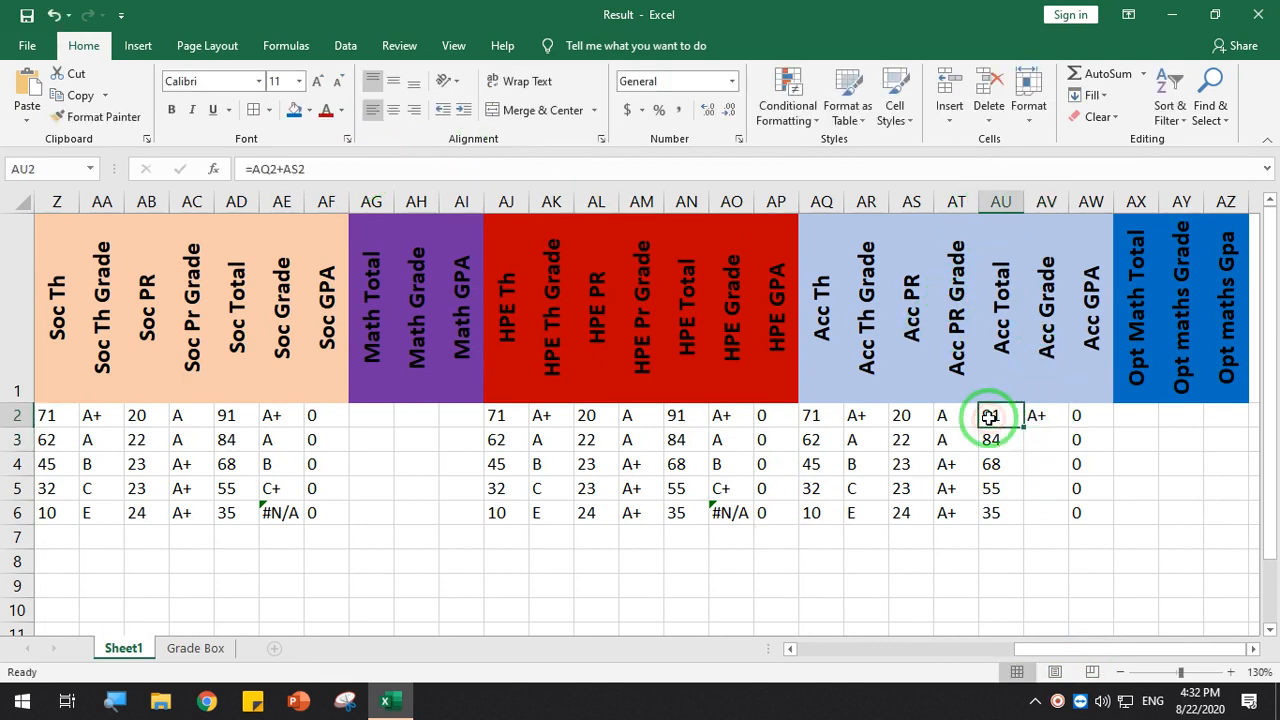
left_click(1040, 416)
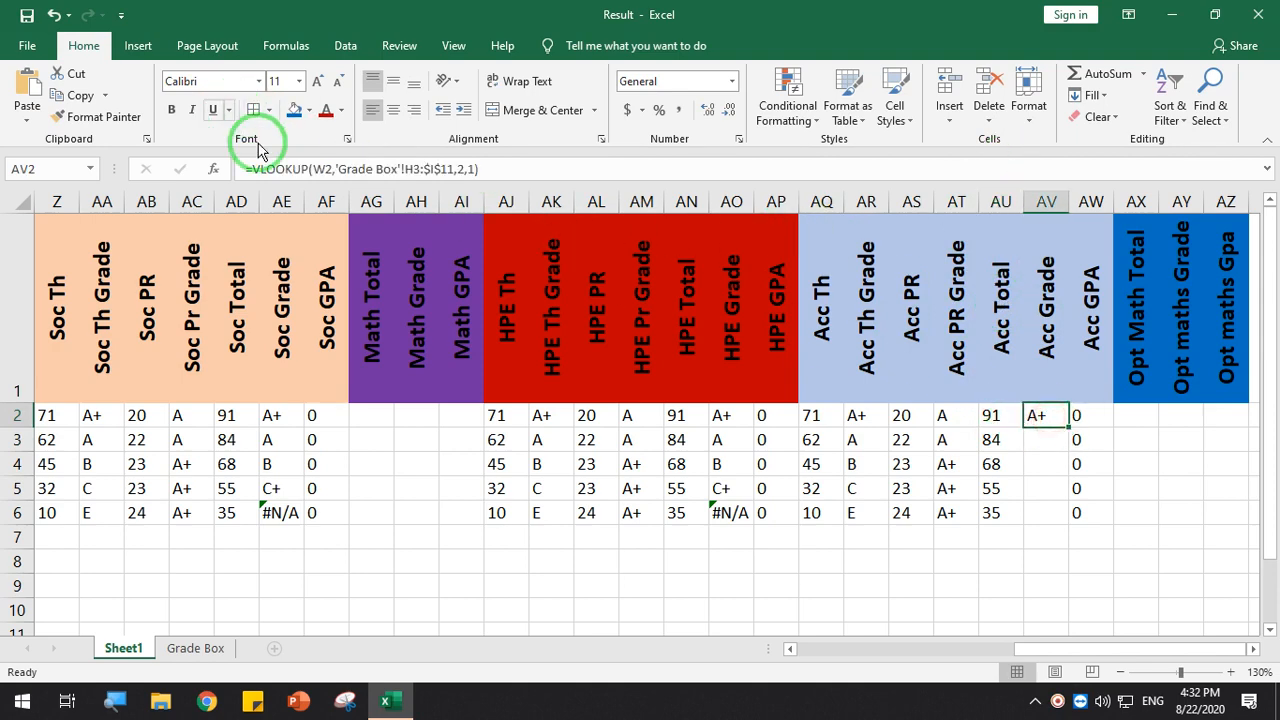
left_click(323, 168)
key("BackSpace")
type("au")
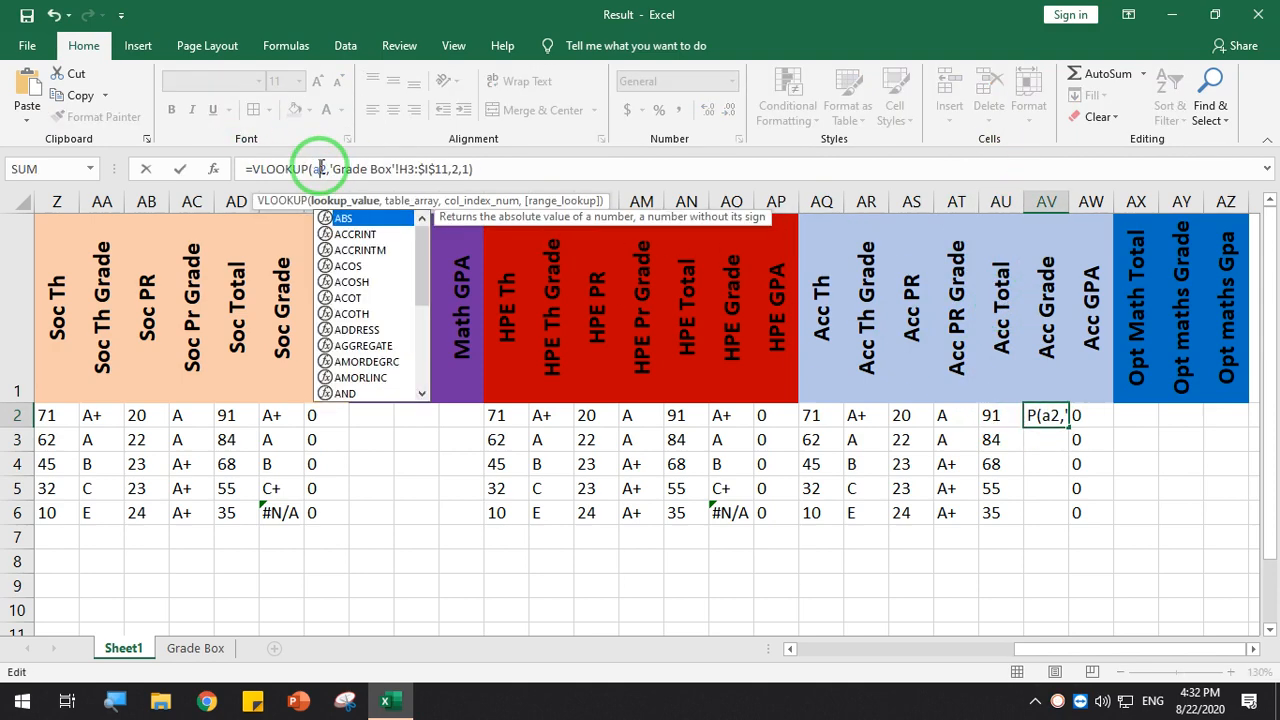
key("Return")
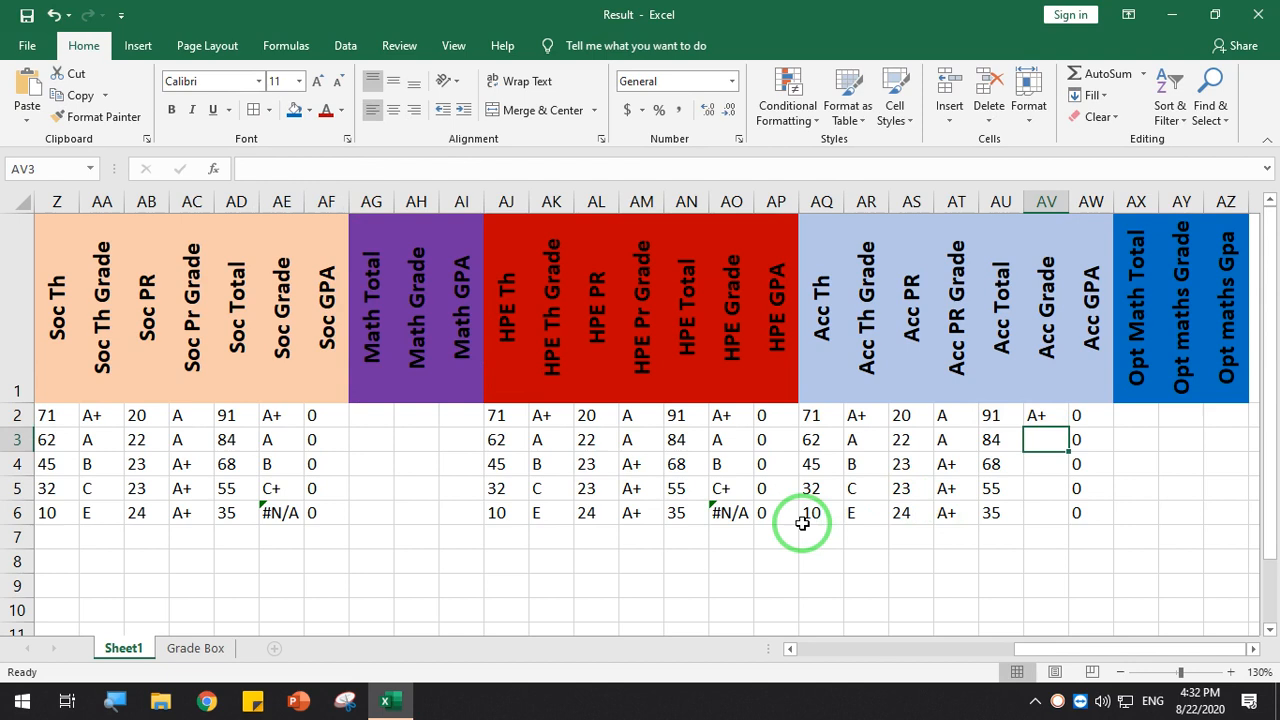
Replace the formula in Soc Grade AE6 with =VLOOKUP(W2,'Grade Box'!H3:$I$11,2,1)
left_click(281, 513)
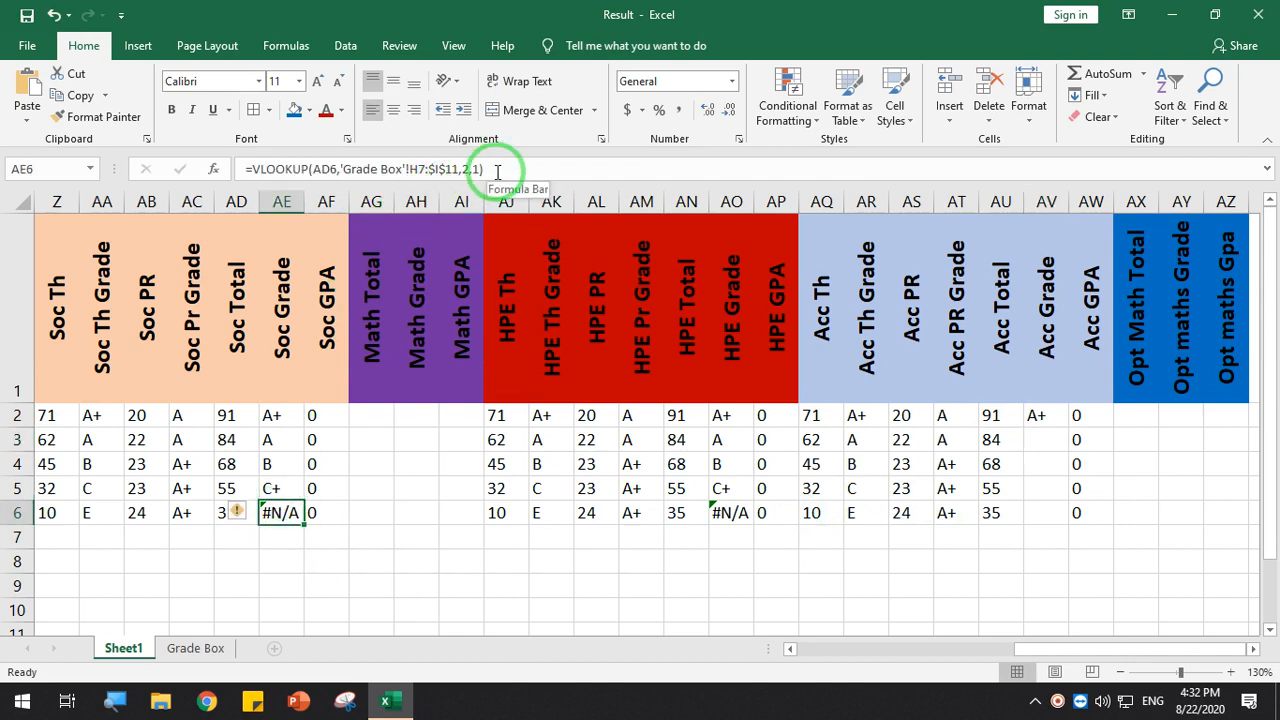
left_click_drag(497, 171, 246, 169)
type("=VLOOKUP(W2,'Grade Box'!H3:$I$11,2,1)")
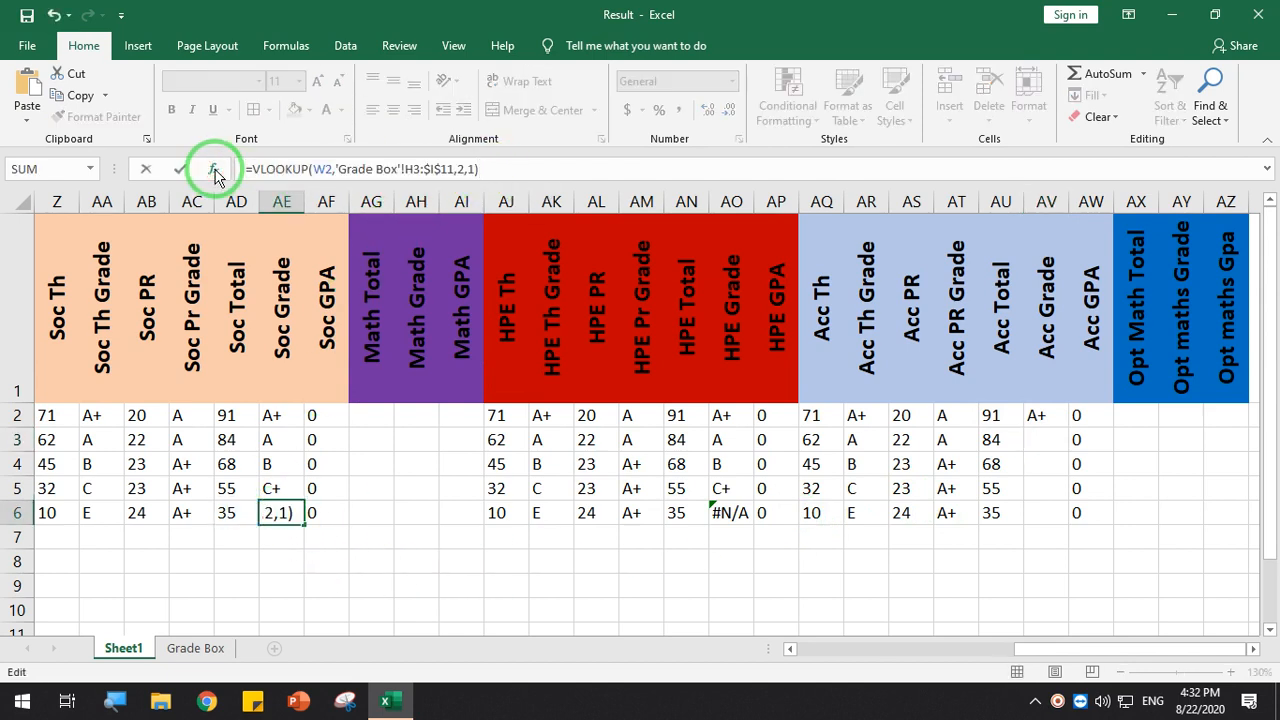
key("Return")
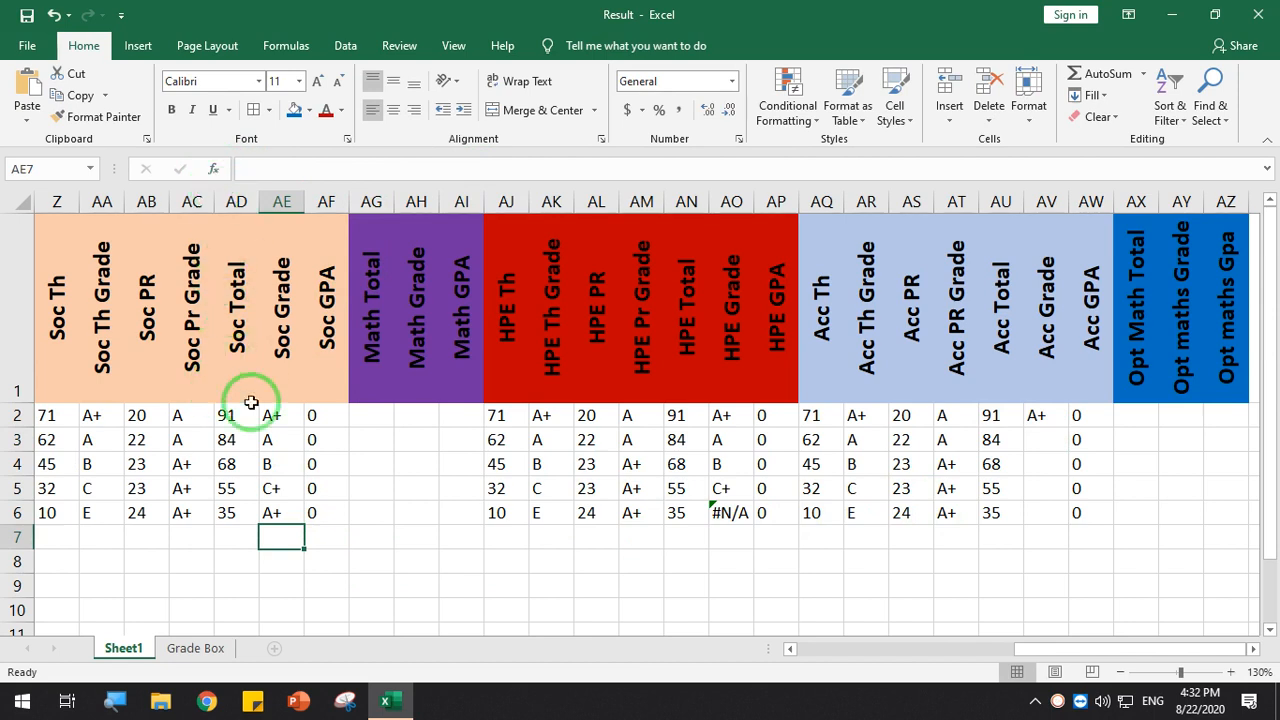
Change the lookup value in Soc Grade AE6 to AD2
left_click(296, 512)
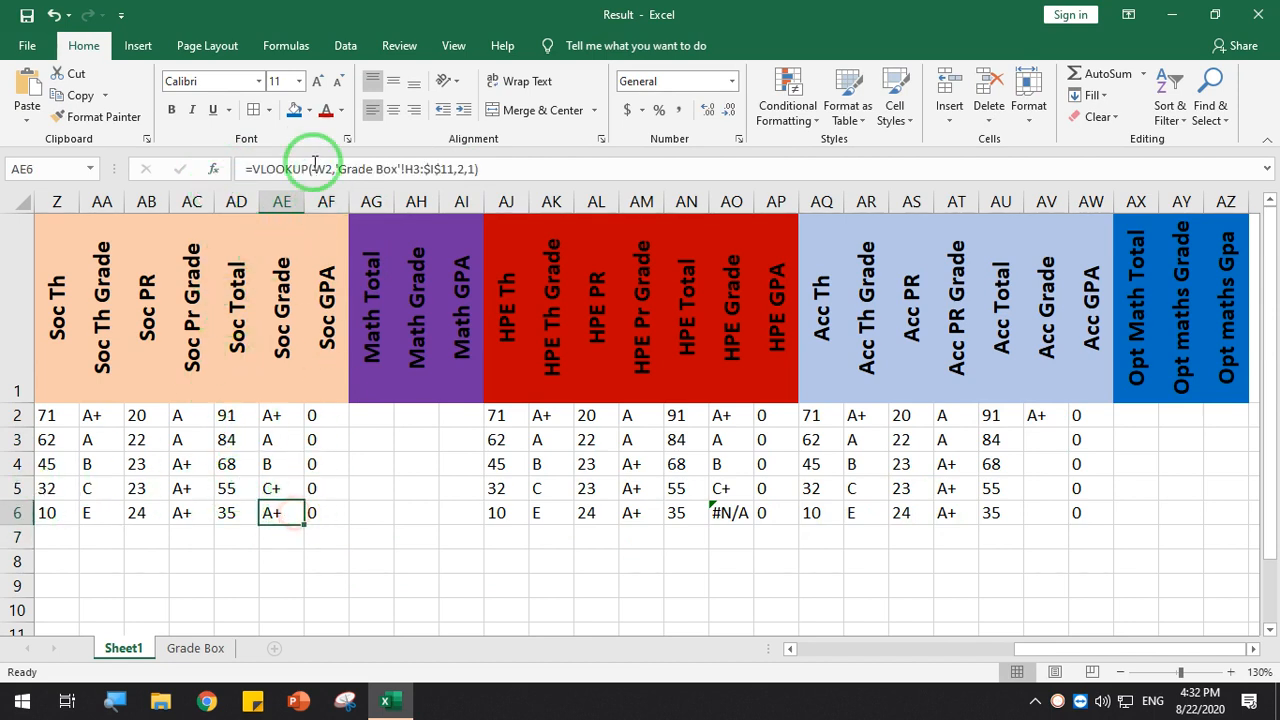
left_click(323, 169)
key("BackSpace")
type("AD")
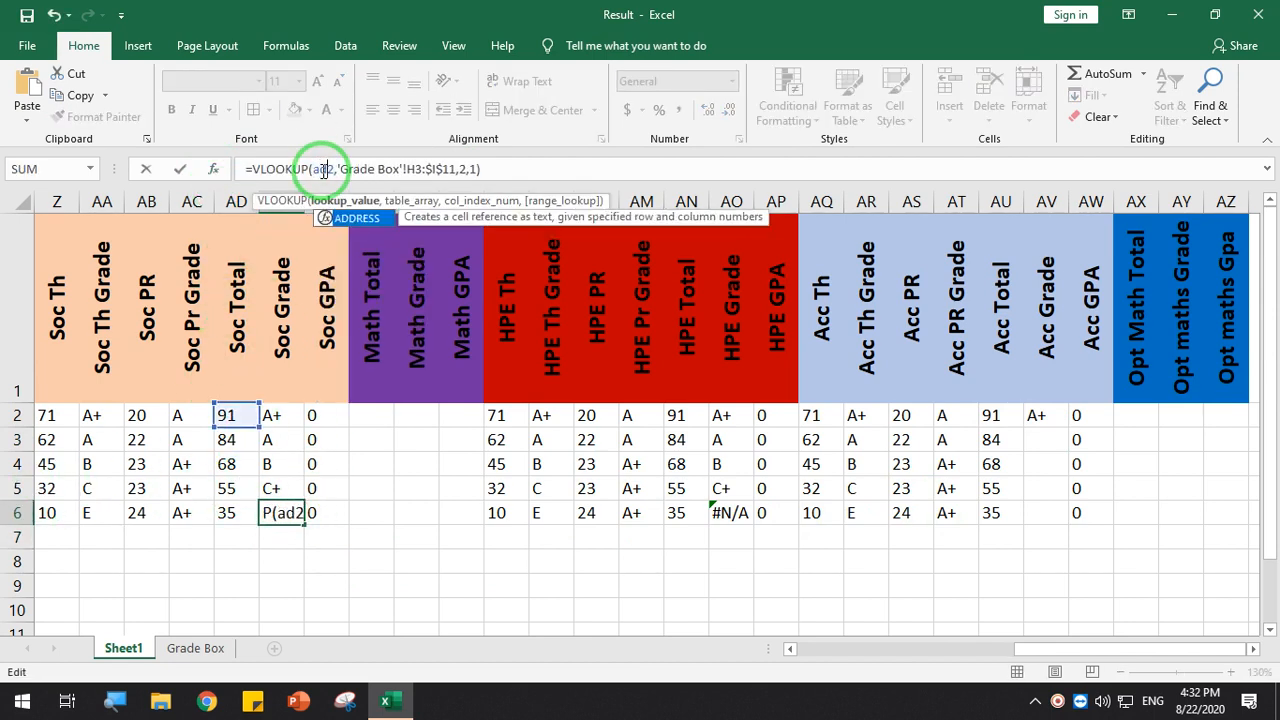
key("Return")
Replace the formula in HPE Grade AO6 with =VLOOKUP(W2,'Grade Box'!H3:$I$11,2,1)
left_click(733, 513)
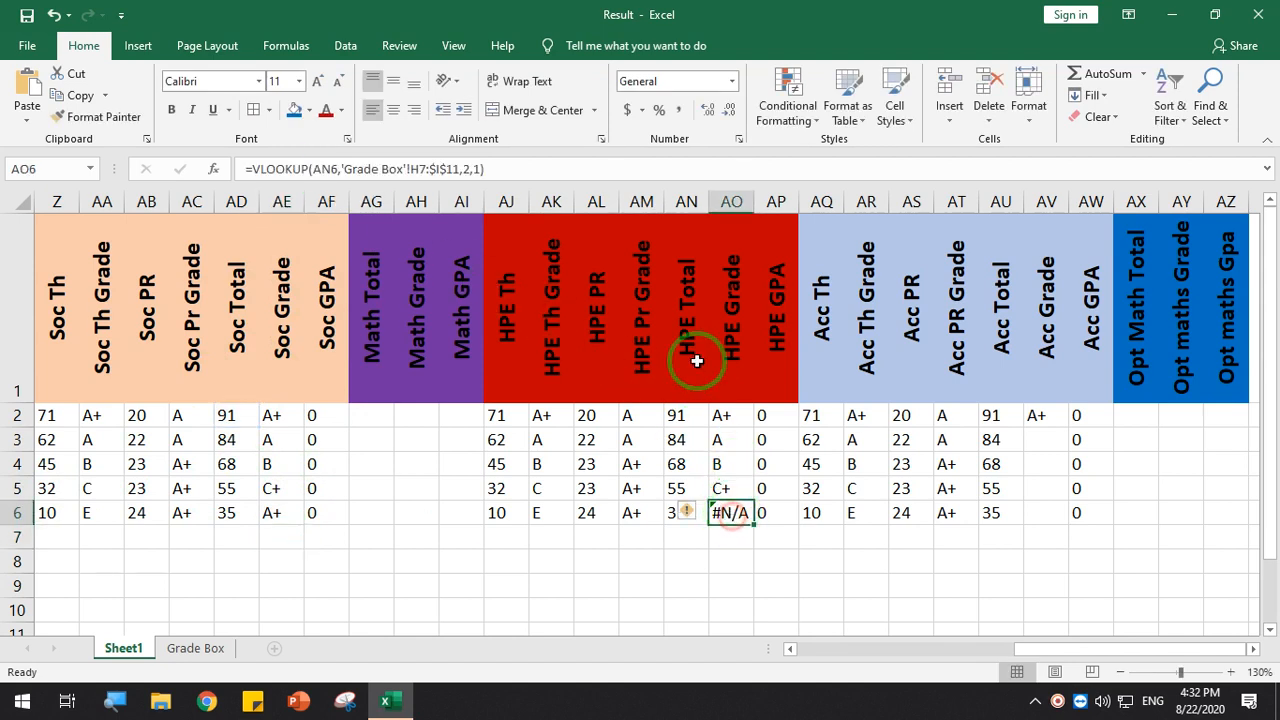
left_click(280, 517)
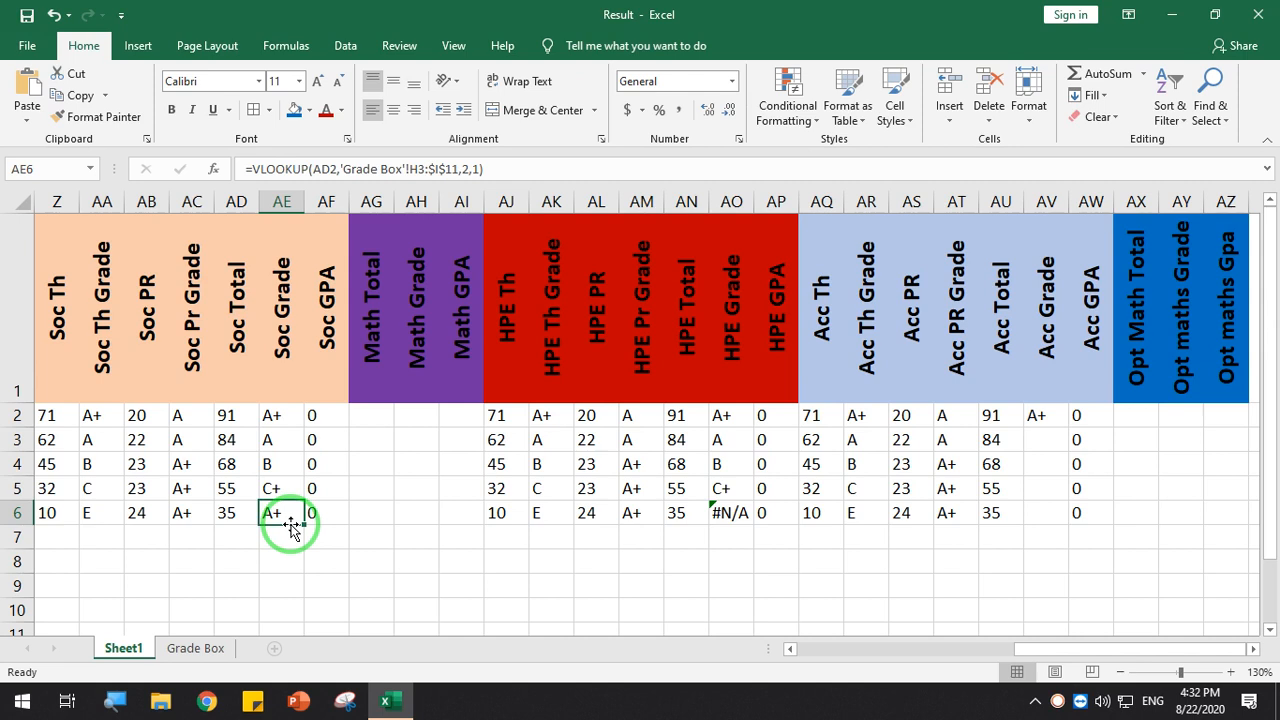
left_click(731, 513)
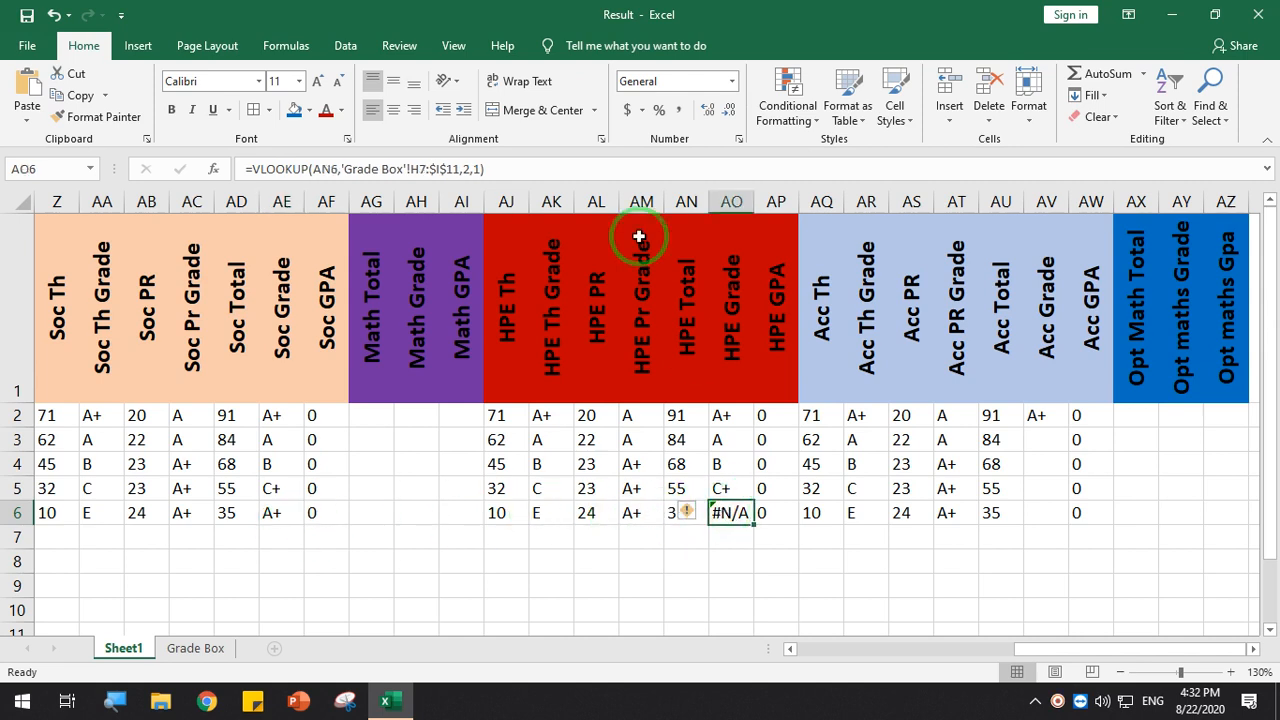
left_click(508, 169)
key("Return")
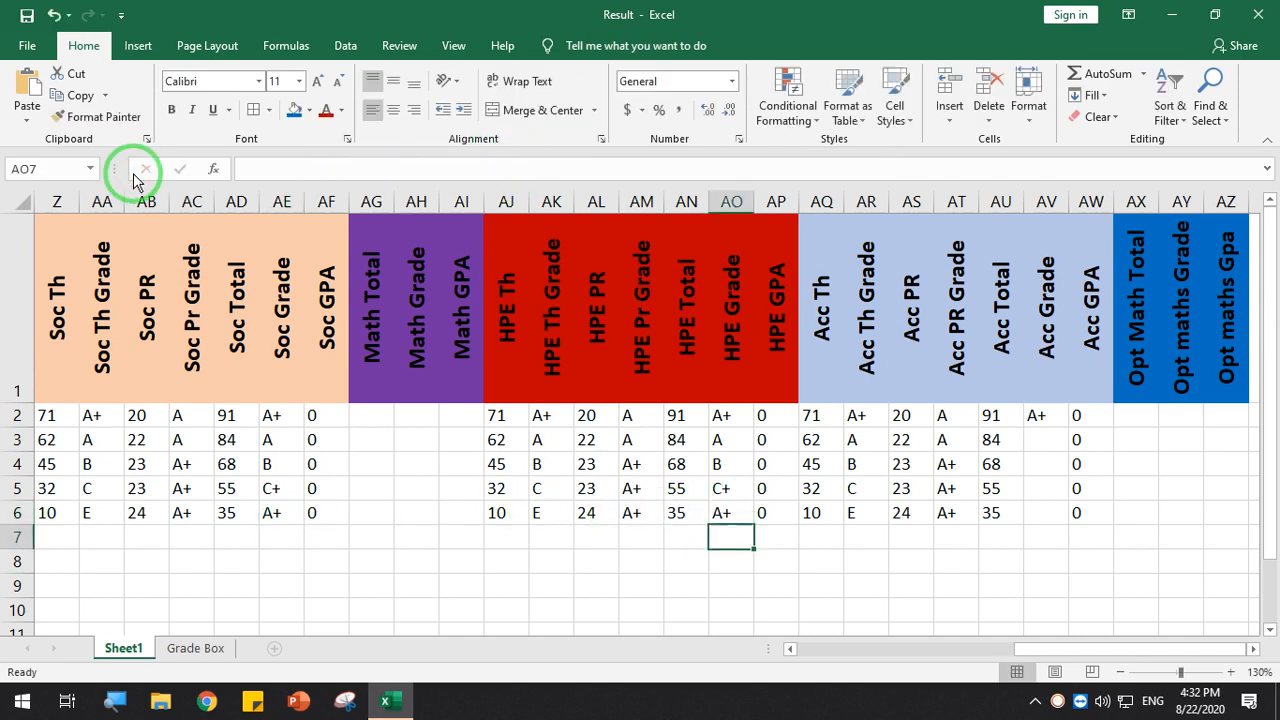
Change the lookup value in HPE Grade AO6 to AN2
left_click(677, 512)
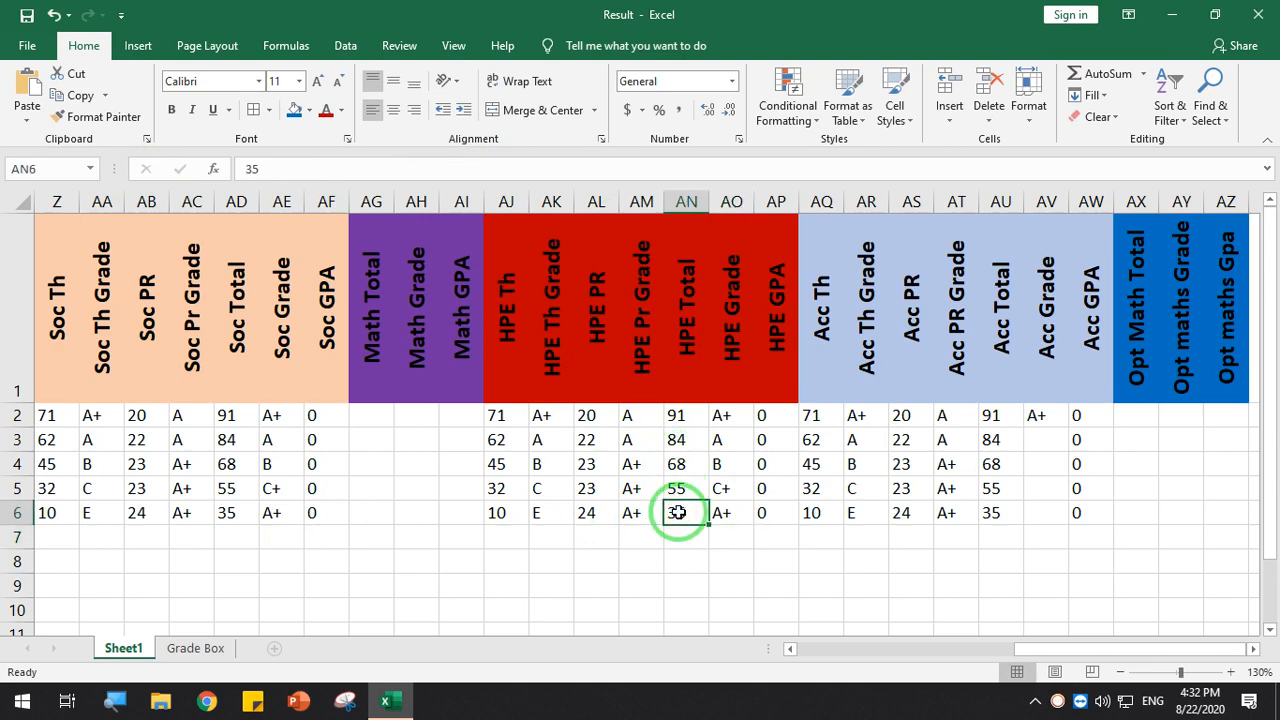
left_click(733, 512)
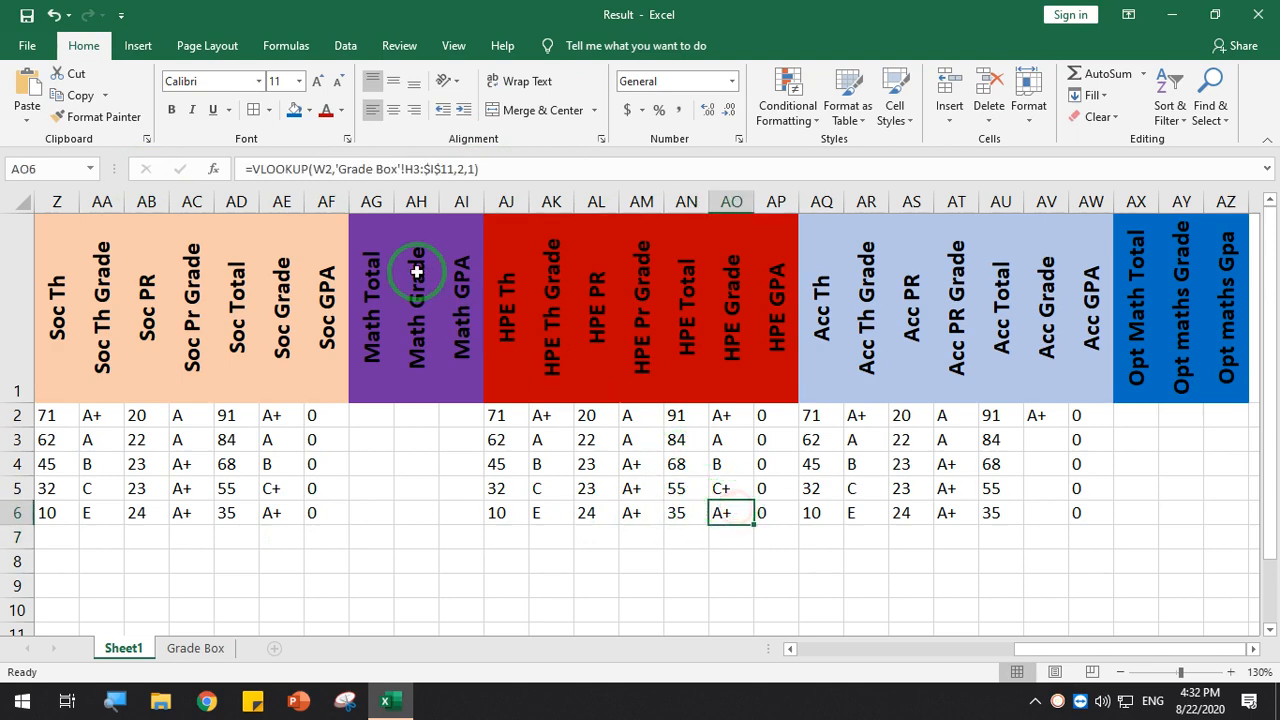
left_click(325, 168)
double_click(325, 168)
type("AN2")
key("Return")
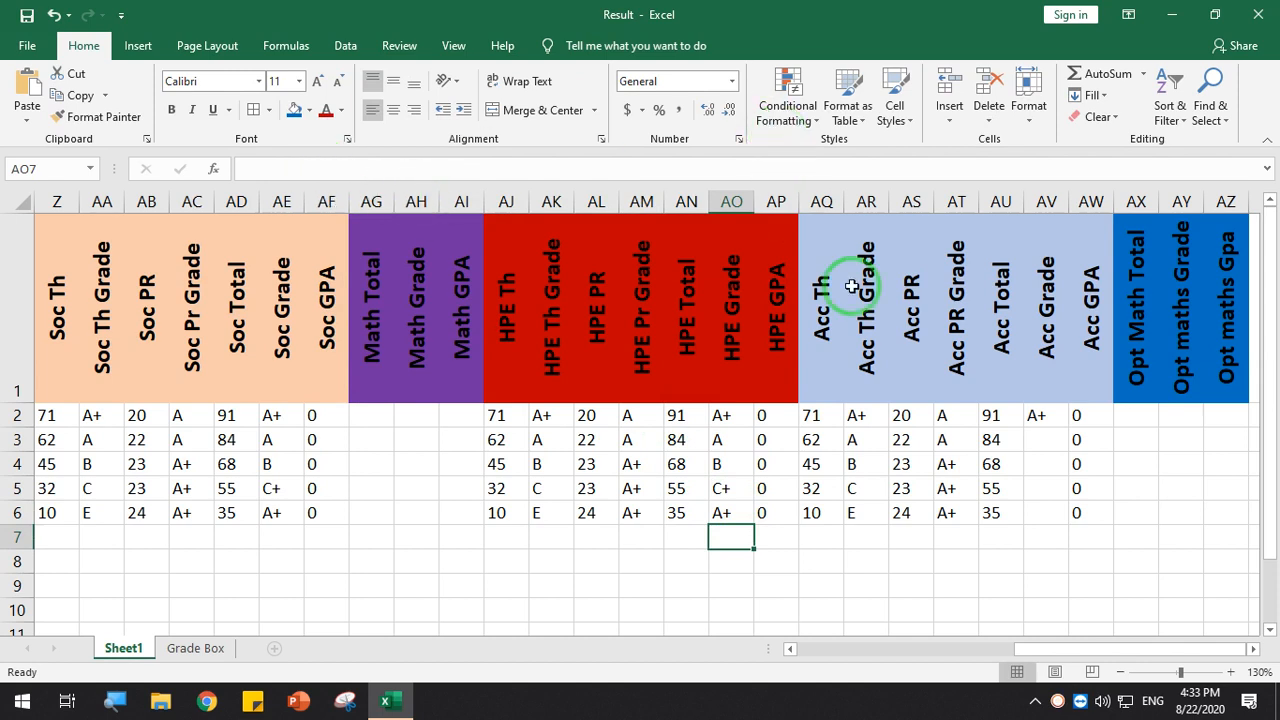
Fill the Acc Grade formula from AV2 down to AV6, and replace the formula in AV6 with =VLOOKUP(W2,'Grade Box'!H3:$I$11,2,1)
left_click(1051, 412)
double_click(1068, 427)
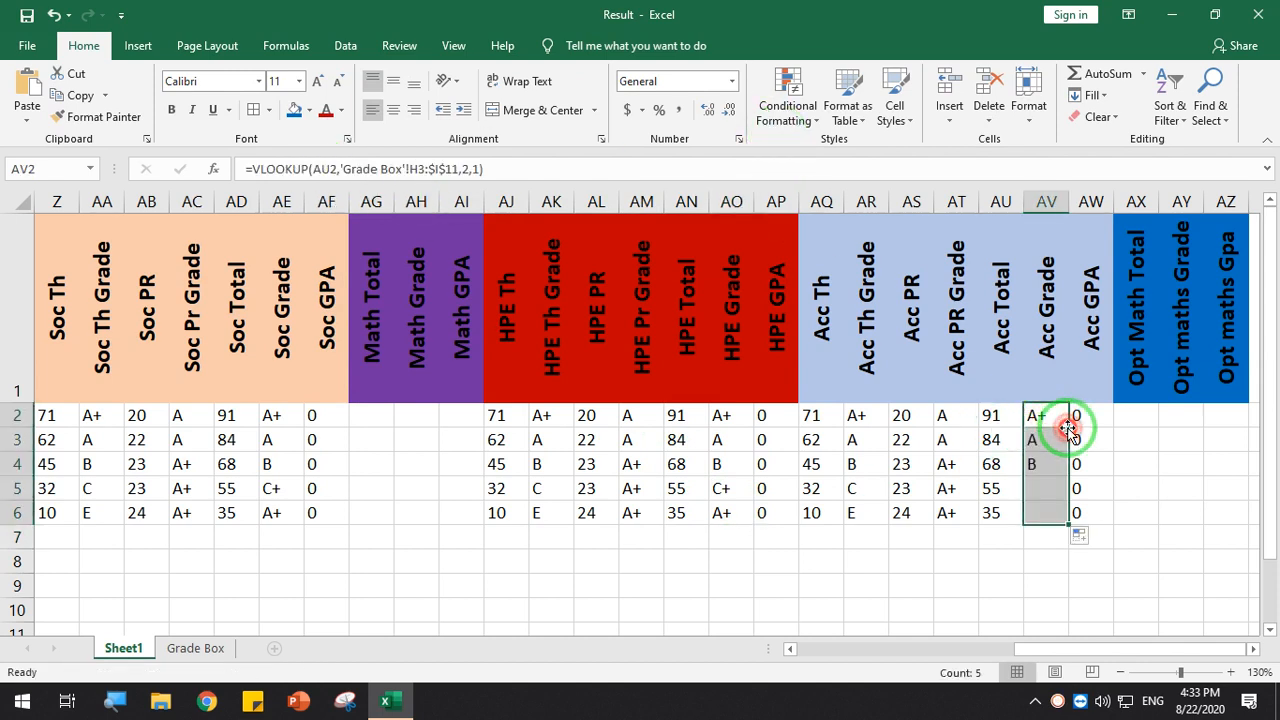
left_click(1048, 512)
left_click(364, 168)
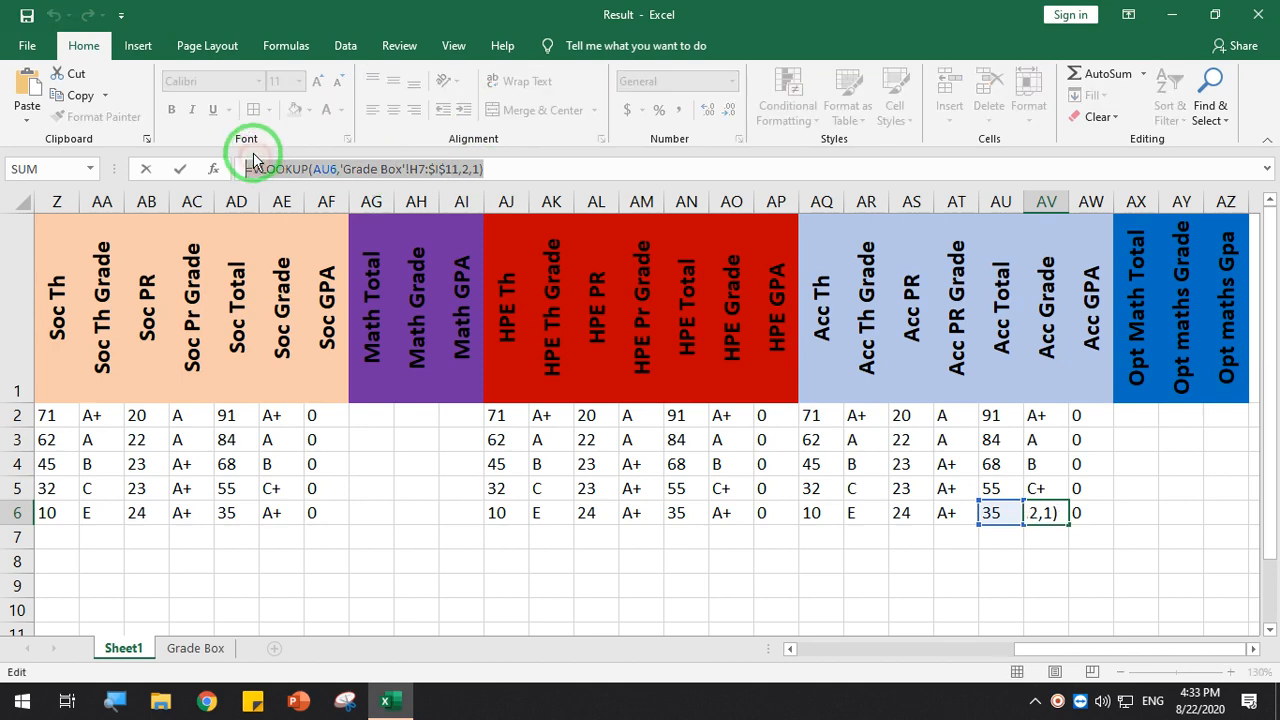
key("Return")
Change the lookup value in Acc Grade AV6 to AU2
left_click(1046, 511)
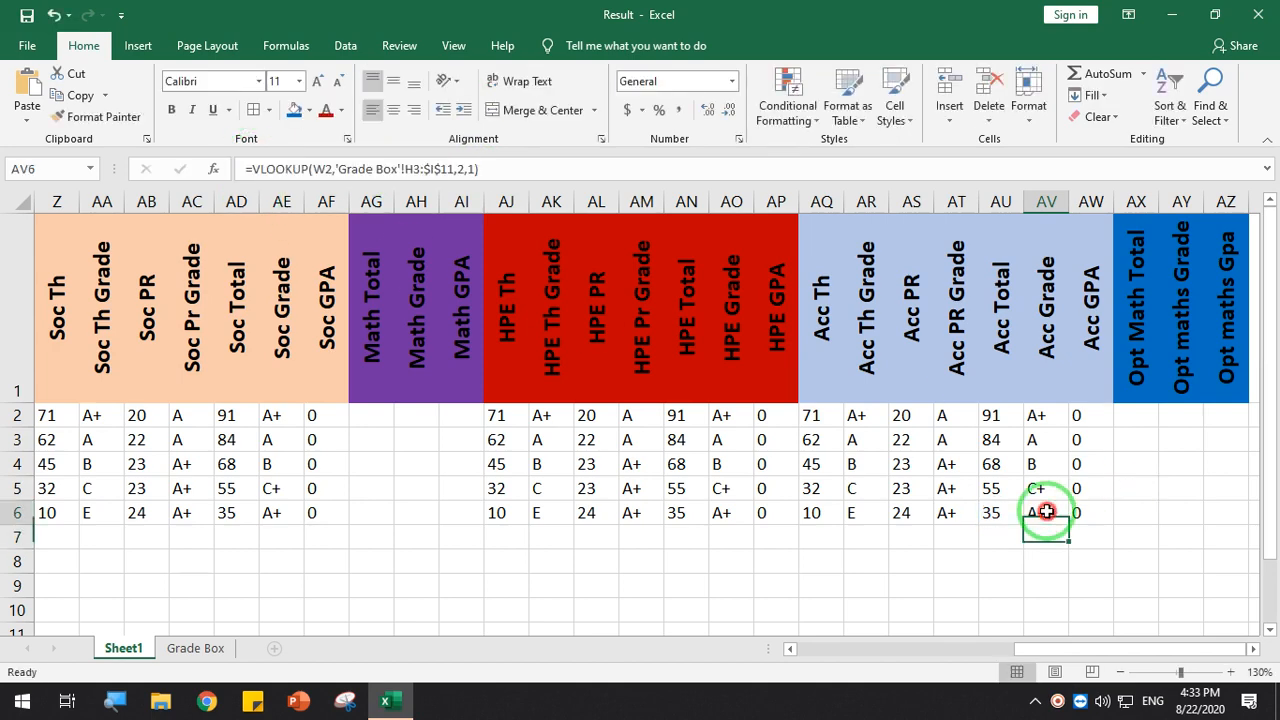
left_click(327, 168)
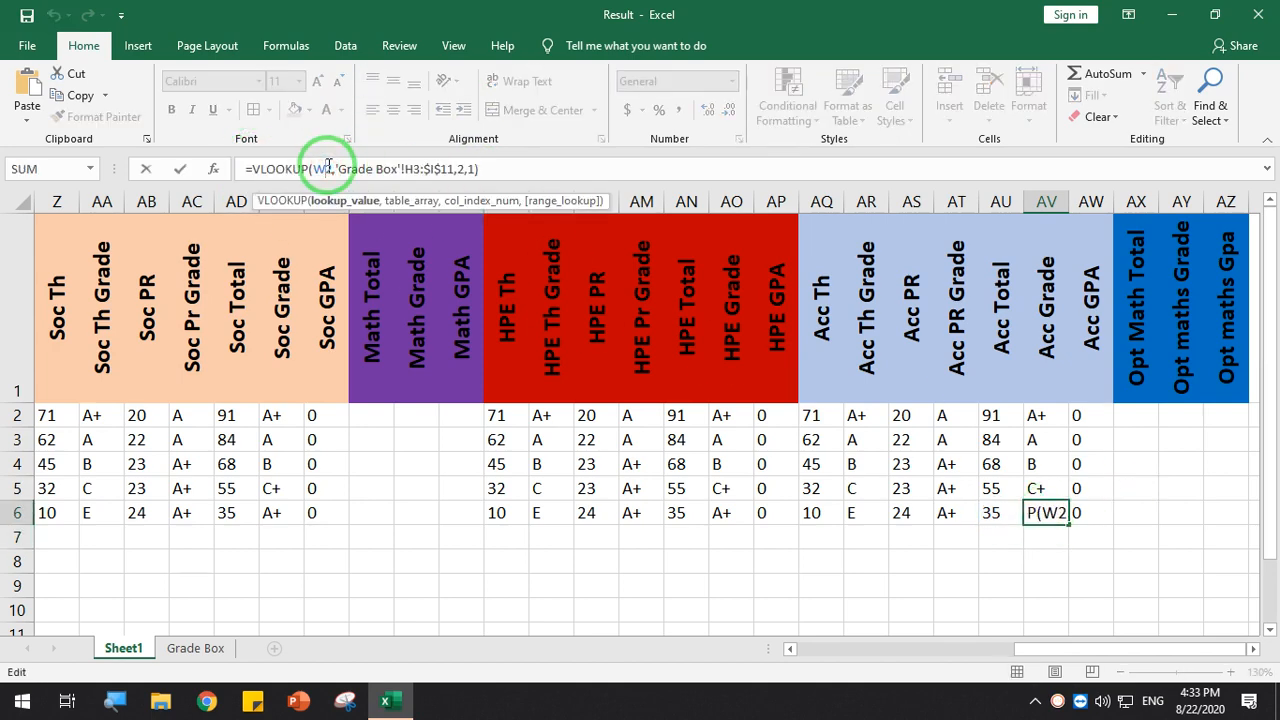
key("Return")
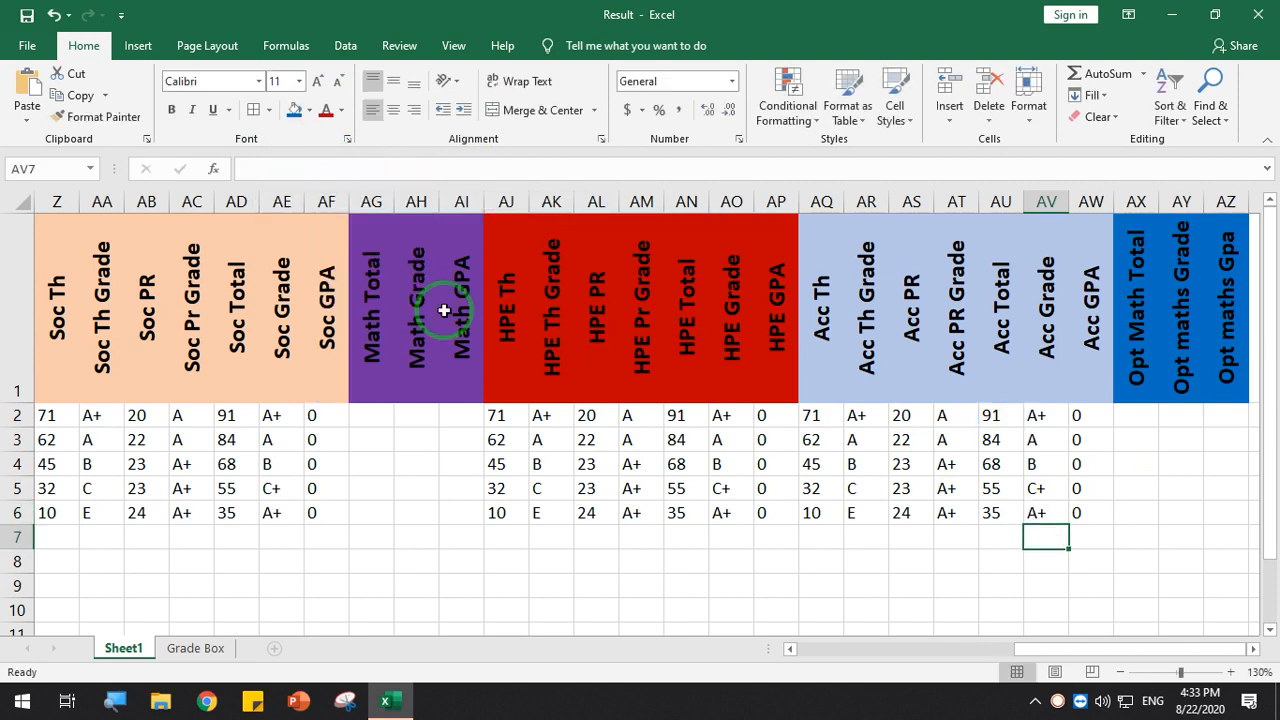
Correct the lookup value in Acc Grade AV6 to AU6 so it uses its own row's total
left_click(1038, 512)
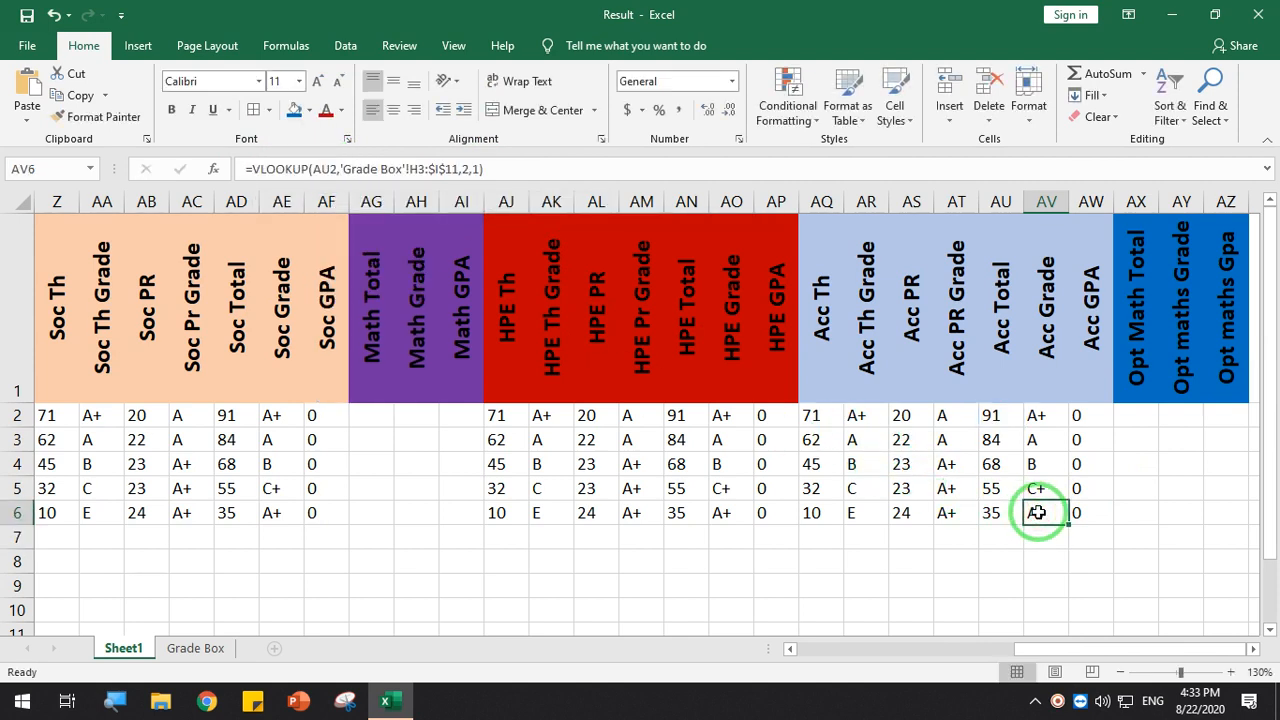
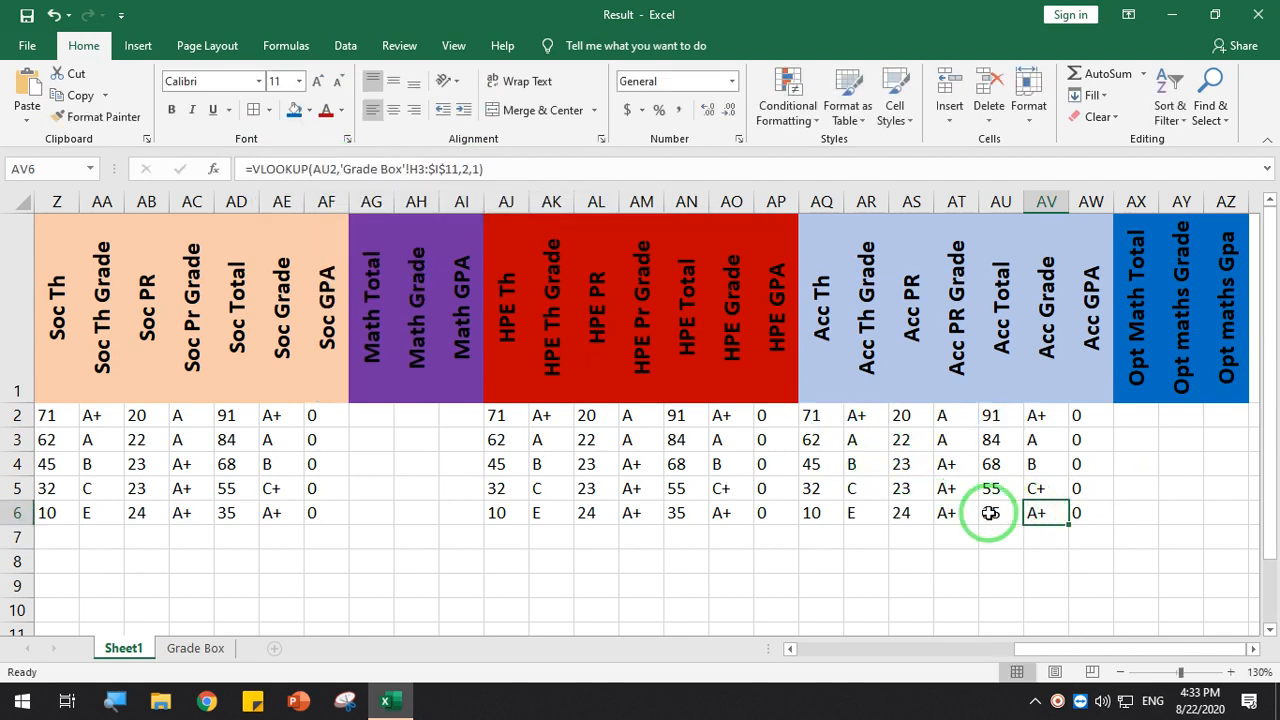
left_click(336, 169)
key("BackSpace")
type("6")
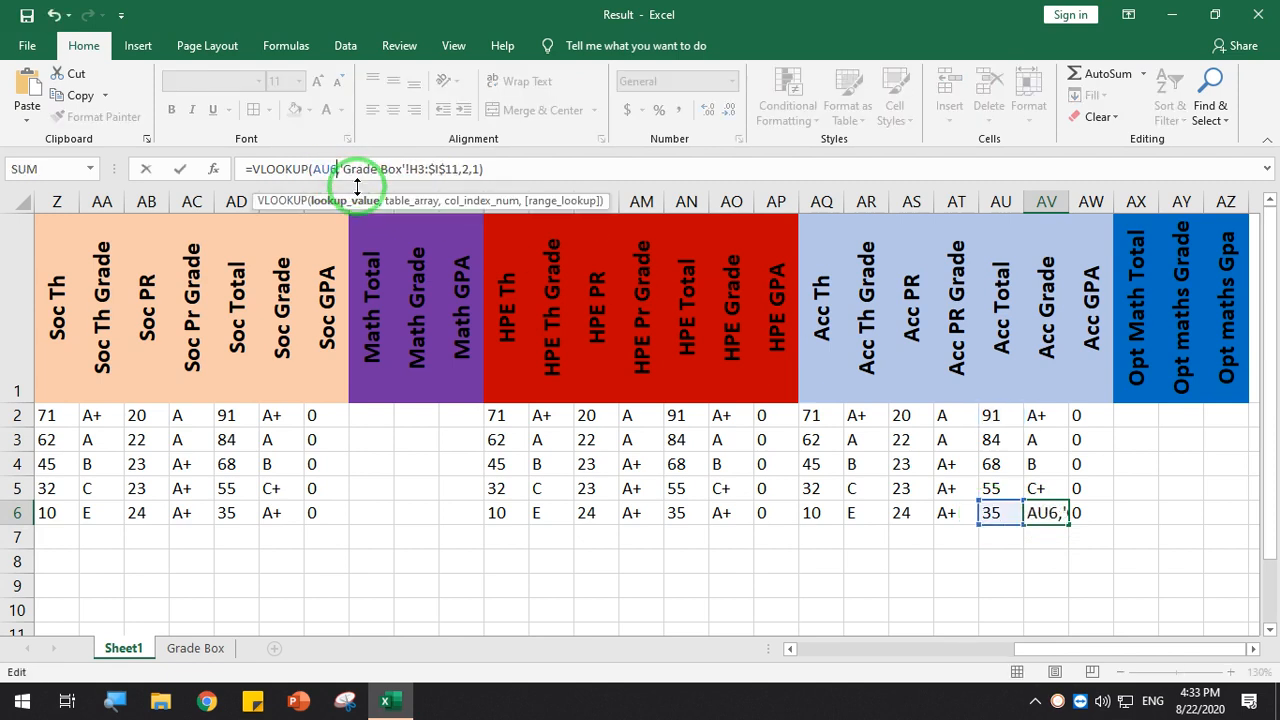
key("Return")
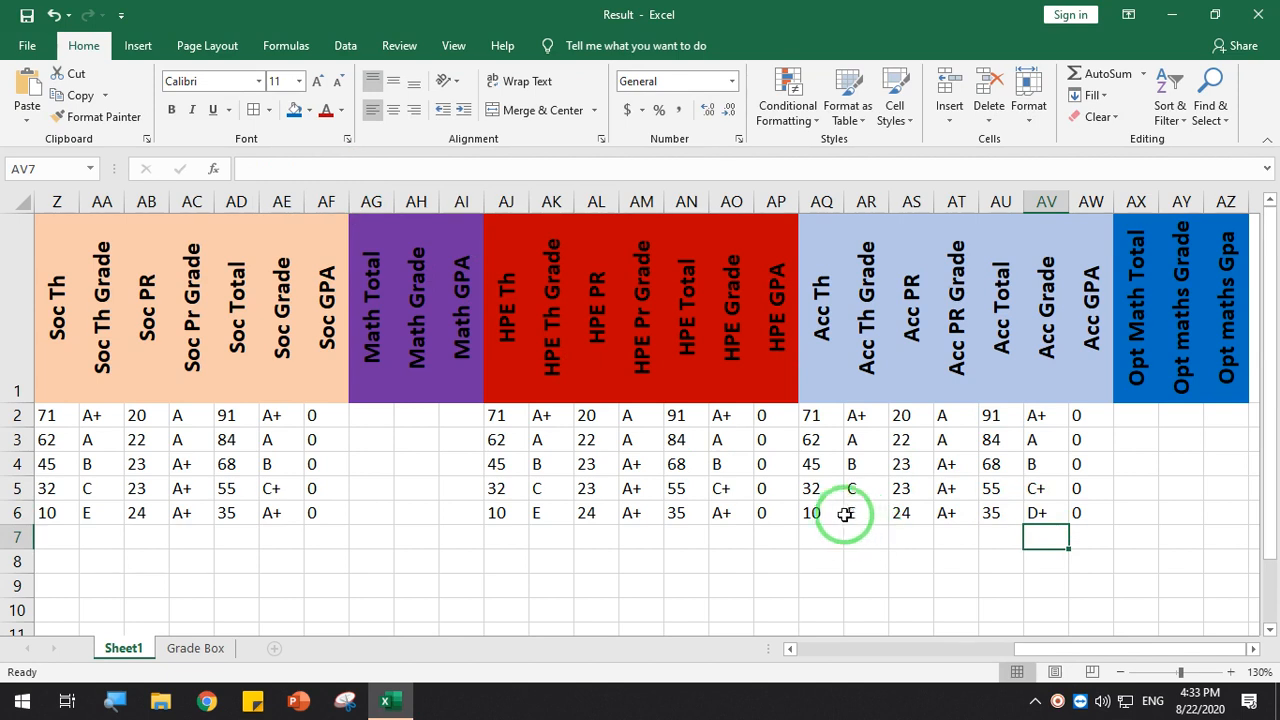
Correct the lookup value in HPE Grade AO6 to AN6
left_click(736, 514)
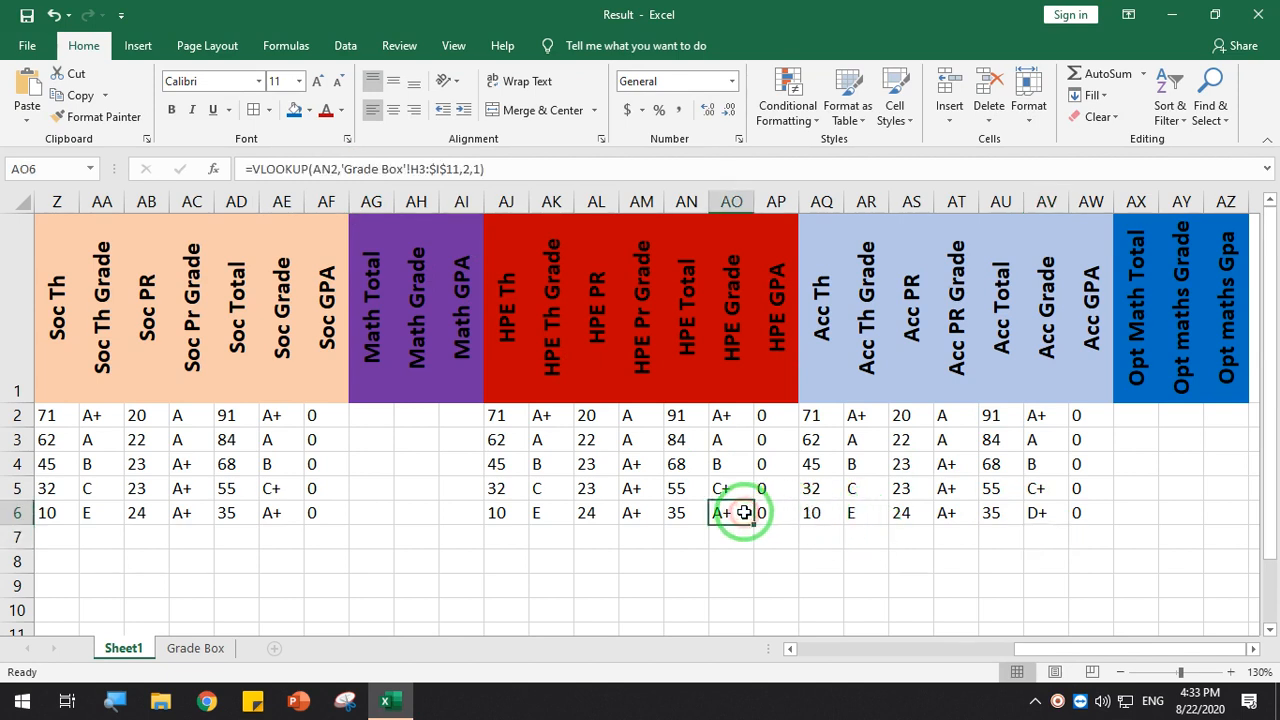
left_click(339, 167)
key("BackSpace")
type("6")
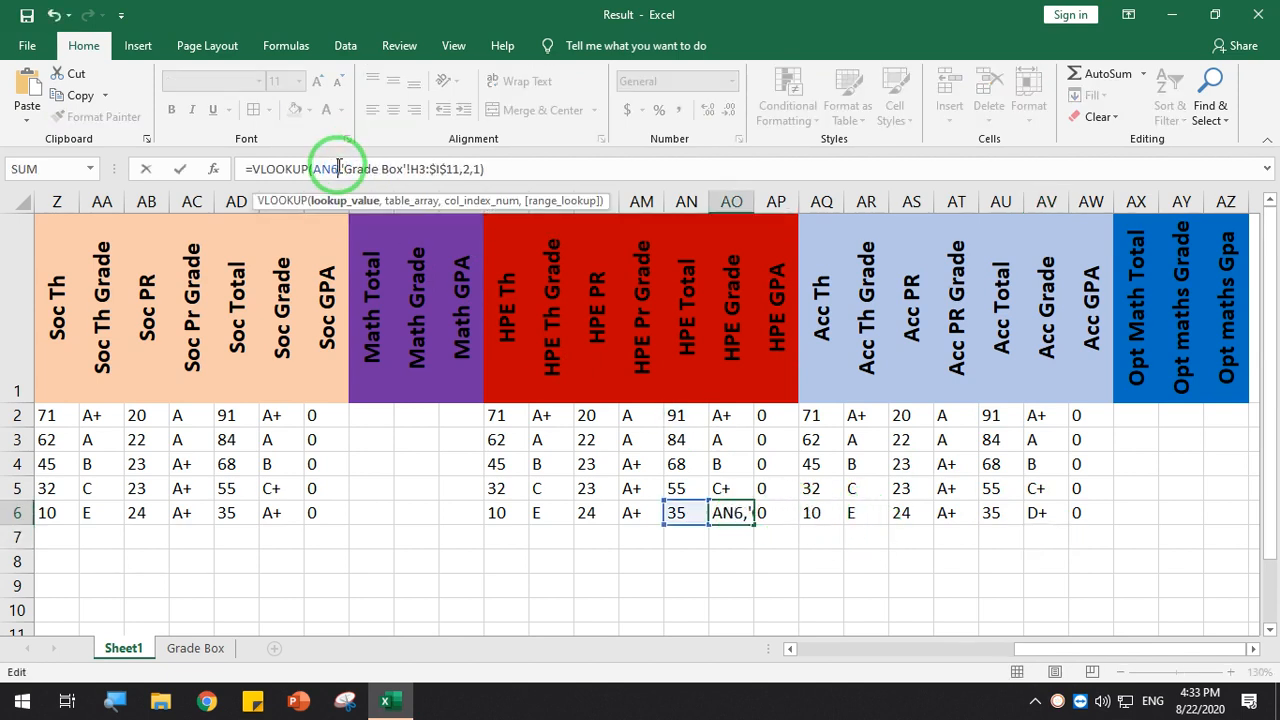
key("Return")
Correct the lookup value in Soc Grade AE6 to AD6
left_click(271, 515)
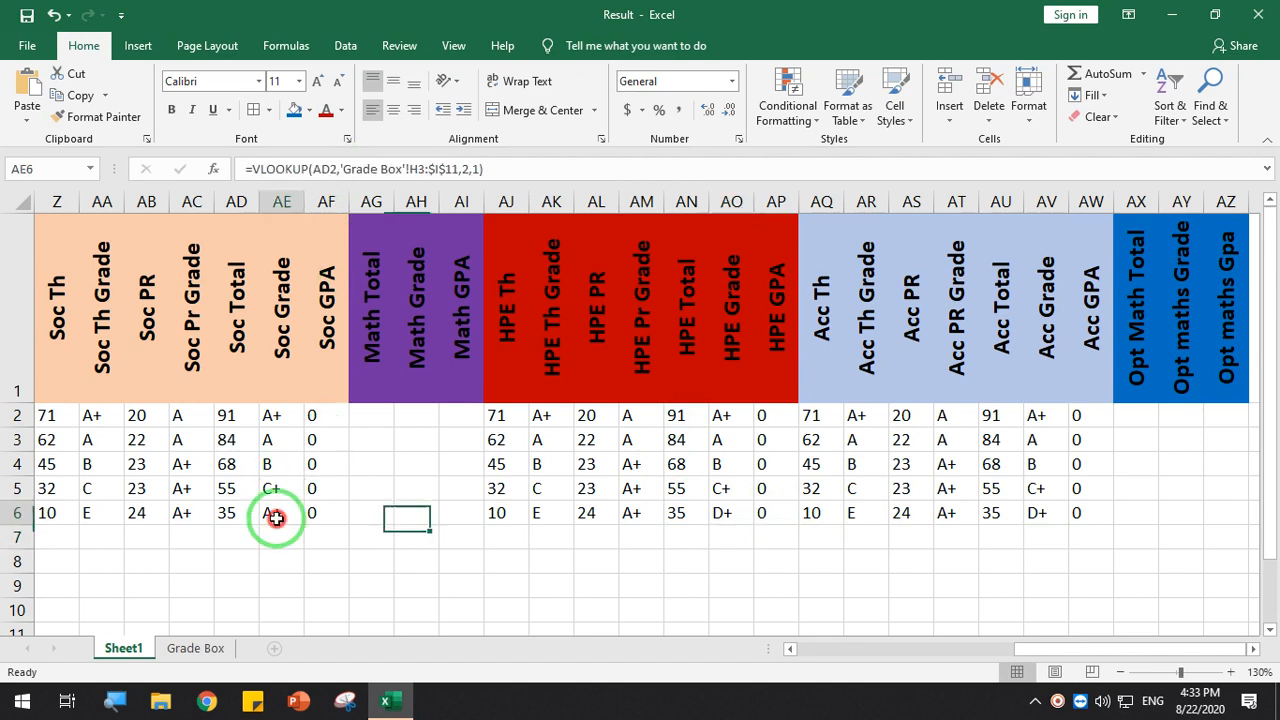
left_click(335, 168)
key("BackSpace")
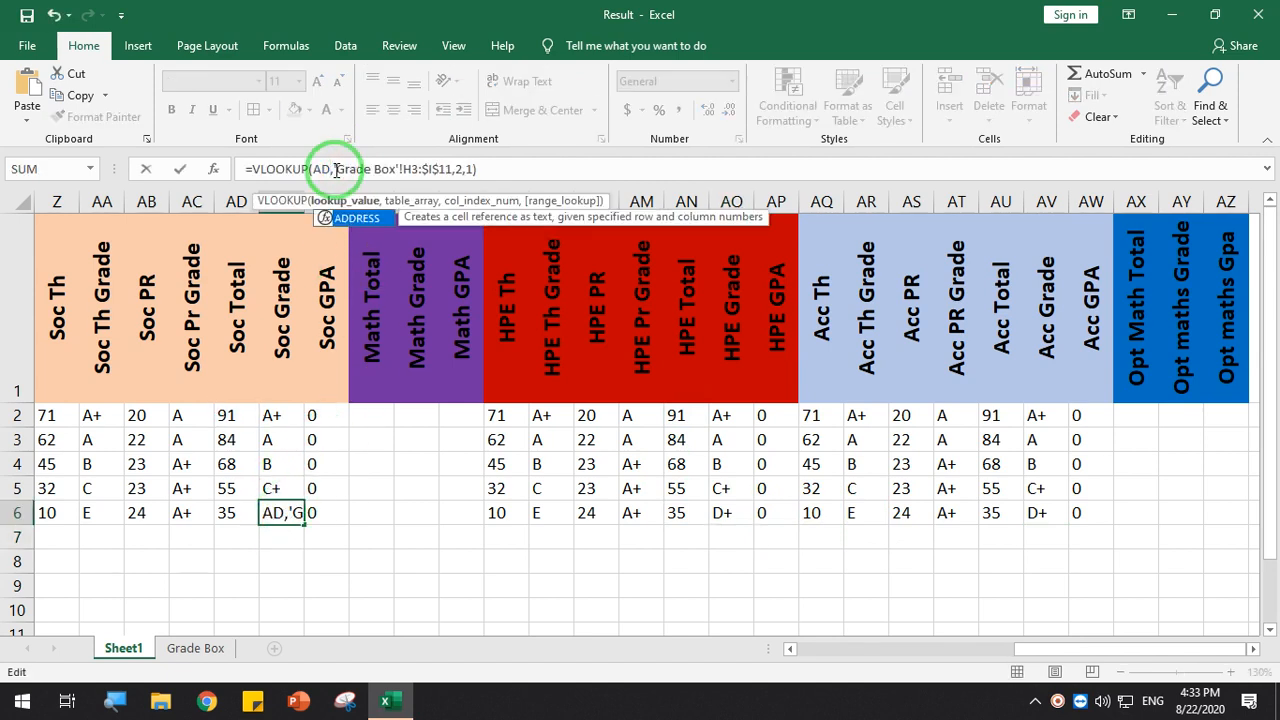
type("6")
key("Return")
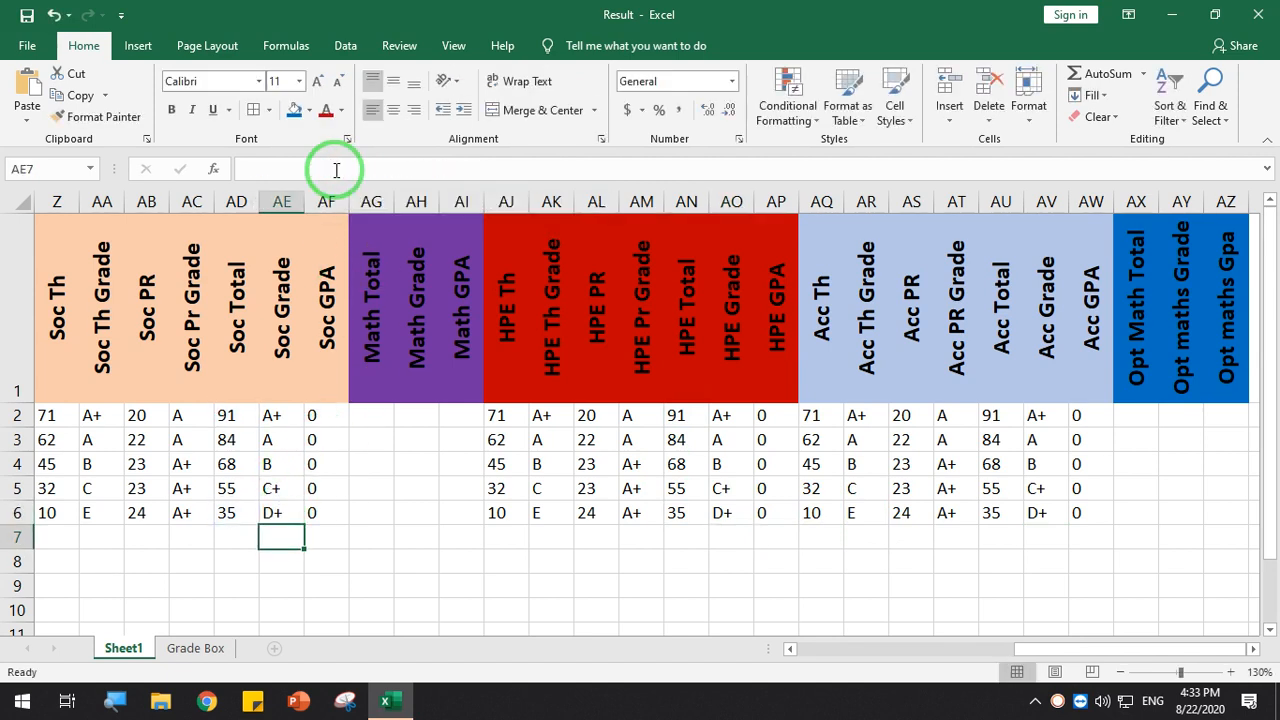
Check the lookup formulas in row 6 of the Science and Social grade columns and in Soc GPA AF2
left_click_drag(1028, 650, 928, 667)
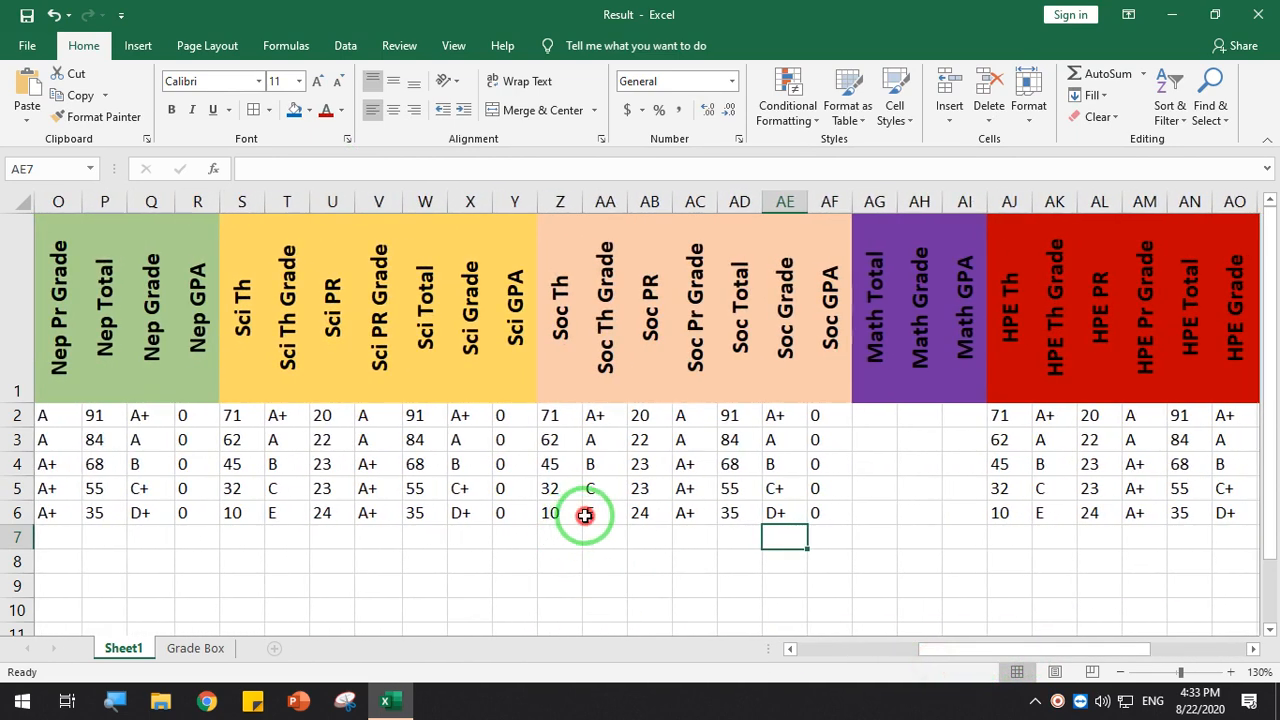
left_click(585, 515)
left_click(458, 515)
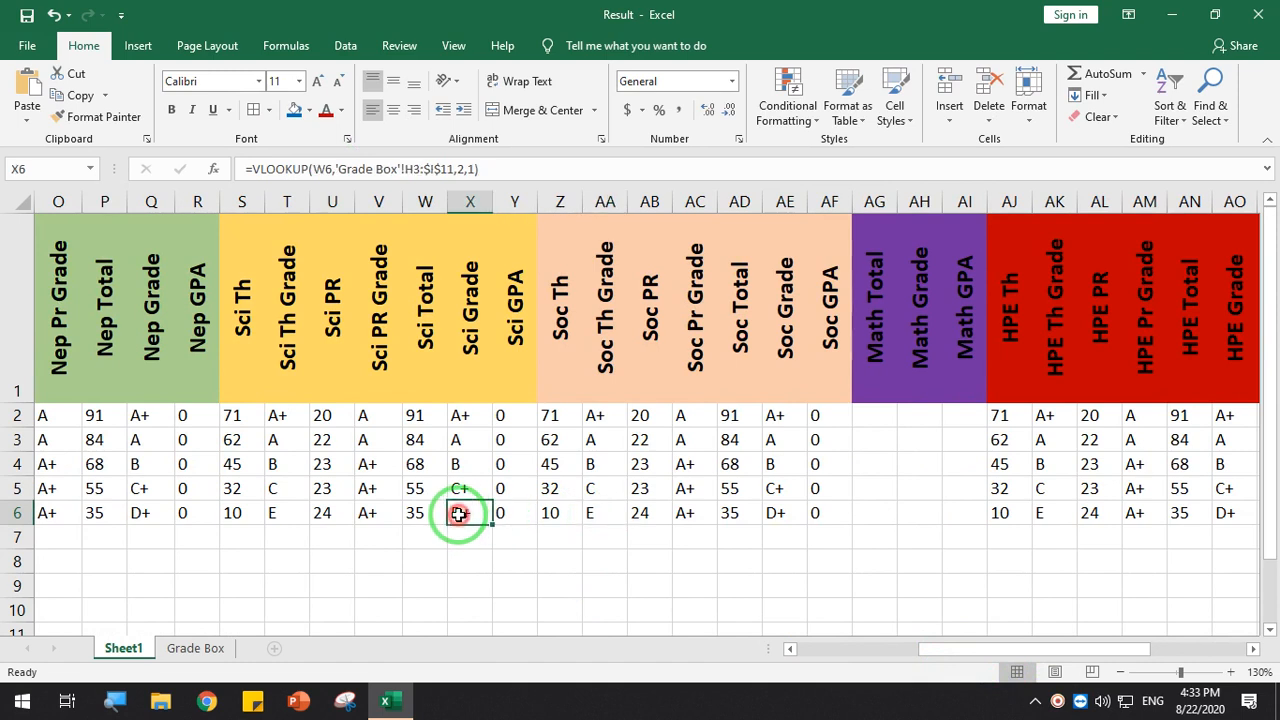
left_click(361, 515)
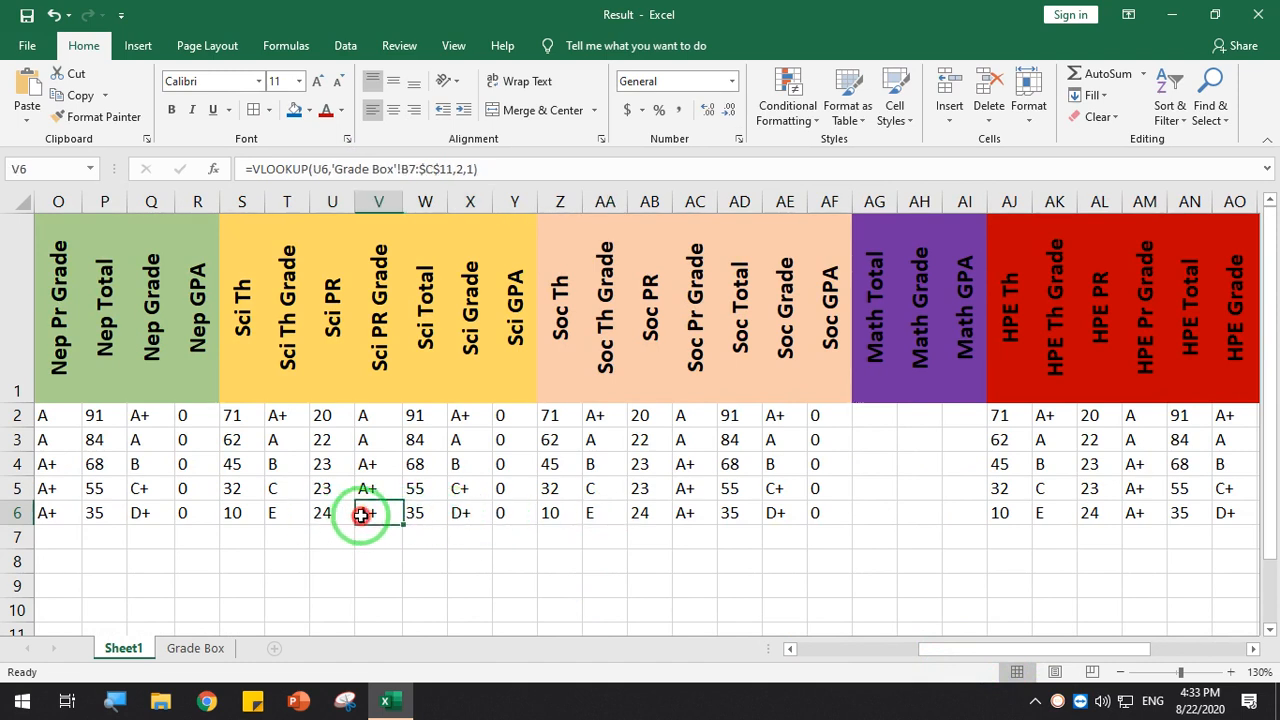
left_click(258, 515)
left_click(286, 517)
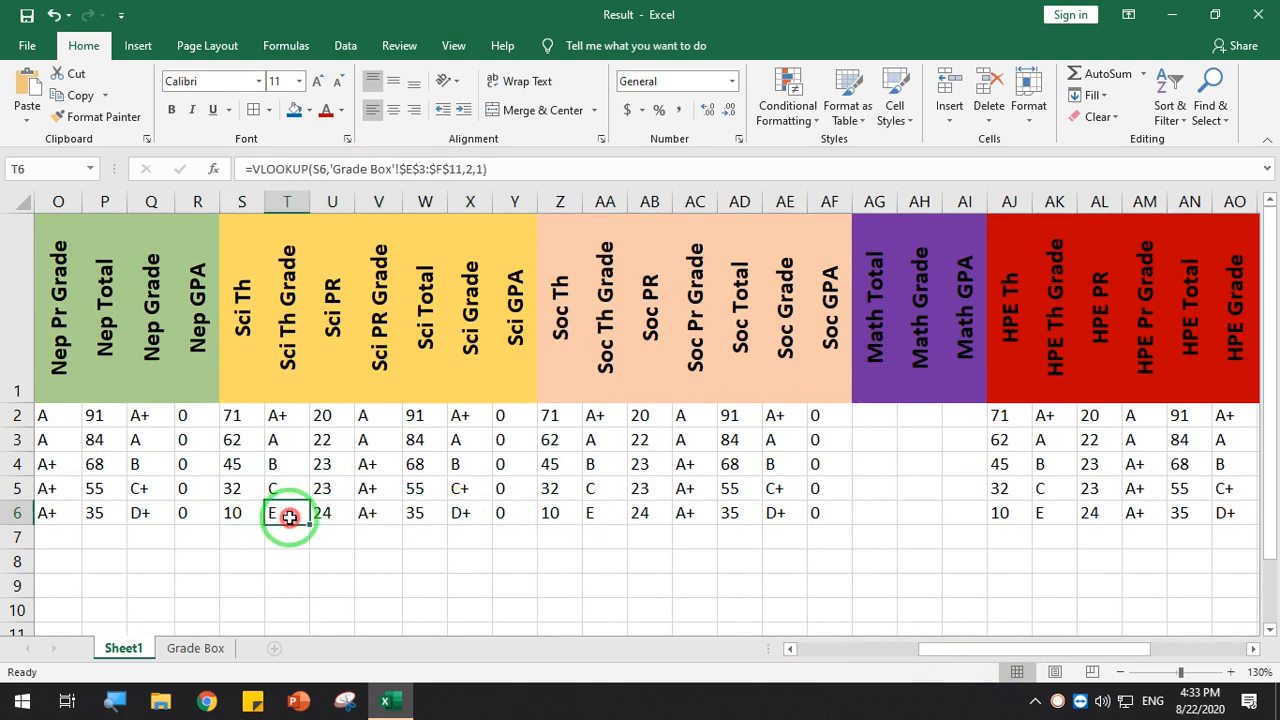
left_click_drag(923, 657, 1096, 655)
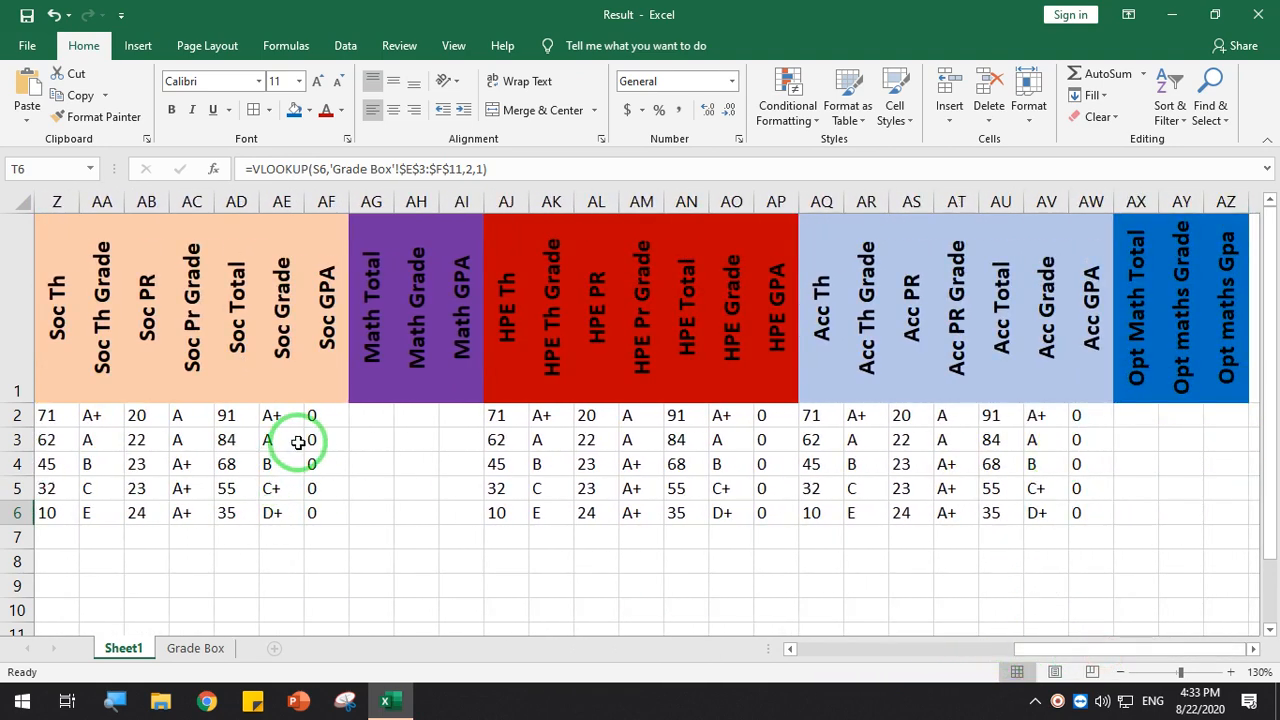
left_click(313, 414)
Replace the formula in Nep GPA R2 with the one copied from Eng GPA K2, =VLOOKUP(I2,'Grade Box'!H3:$J$11,3,1)
left_click_drag(1011, 652, 871, 651)
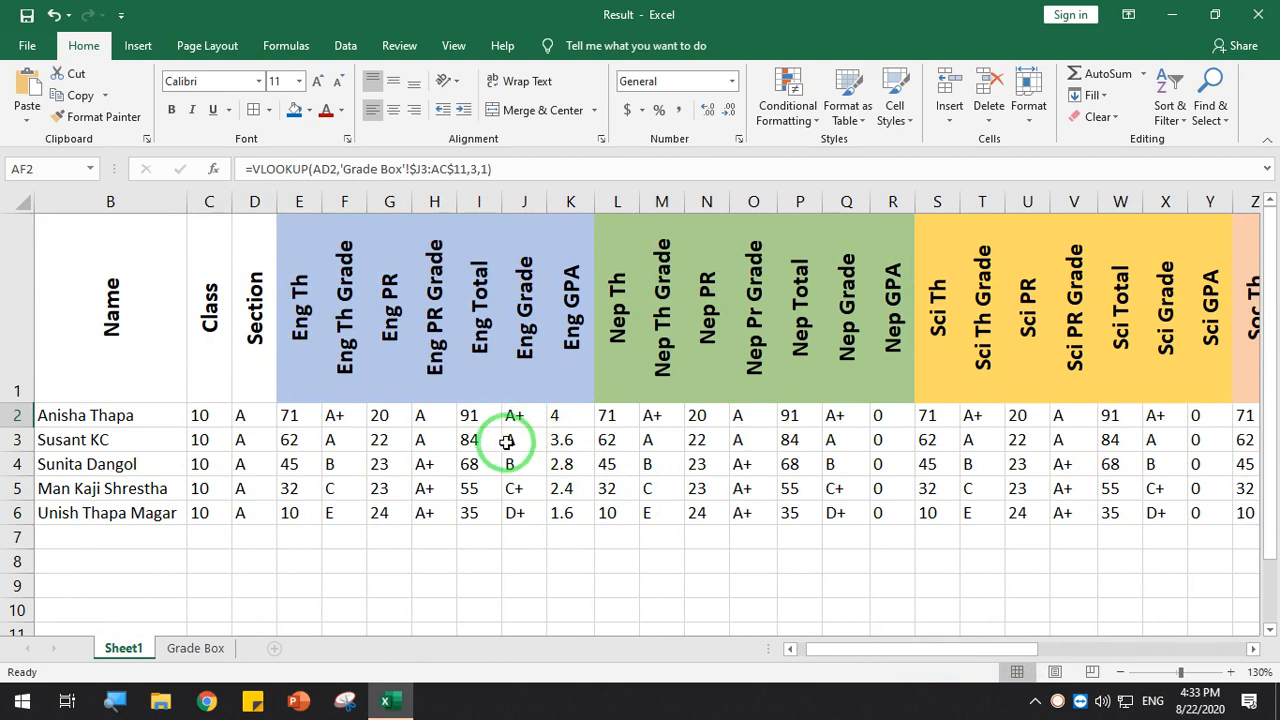
left_click(566, 416)
left_click_drag(470, 168, 205, 166)
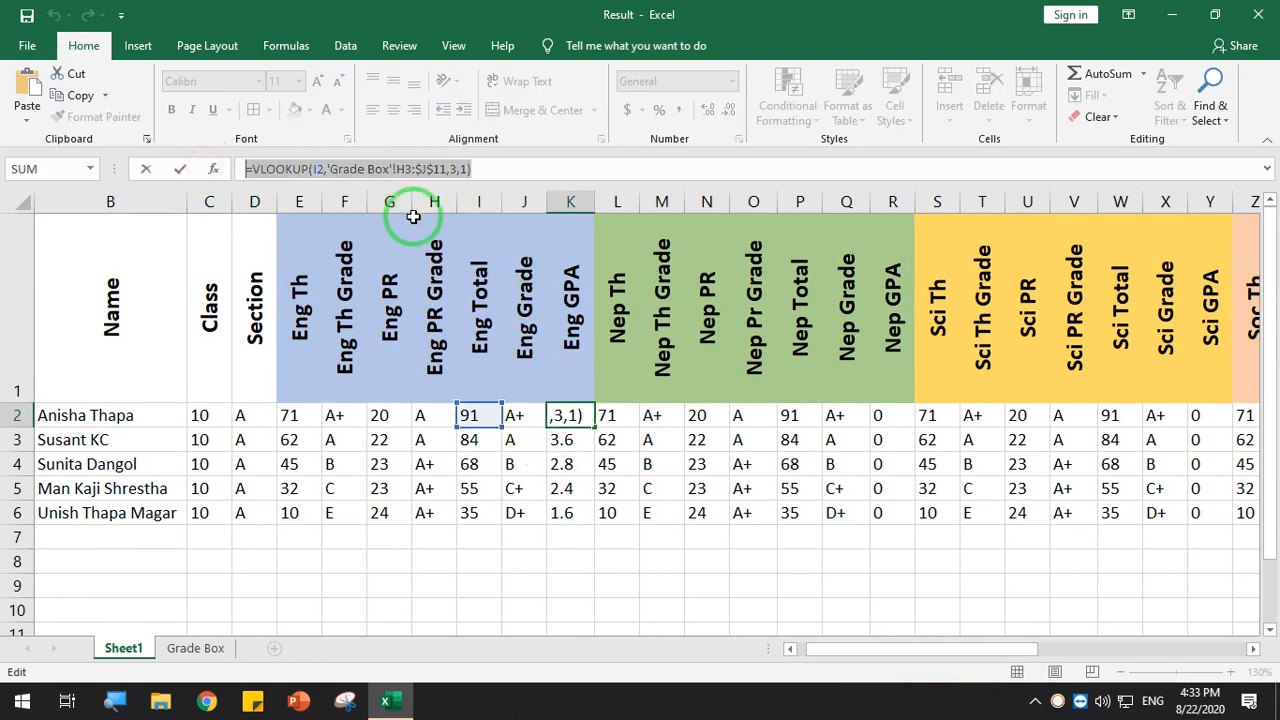
left_click(895, 419)
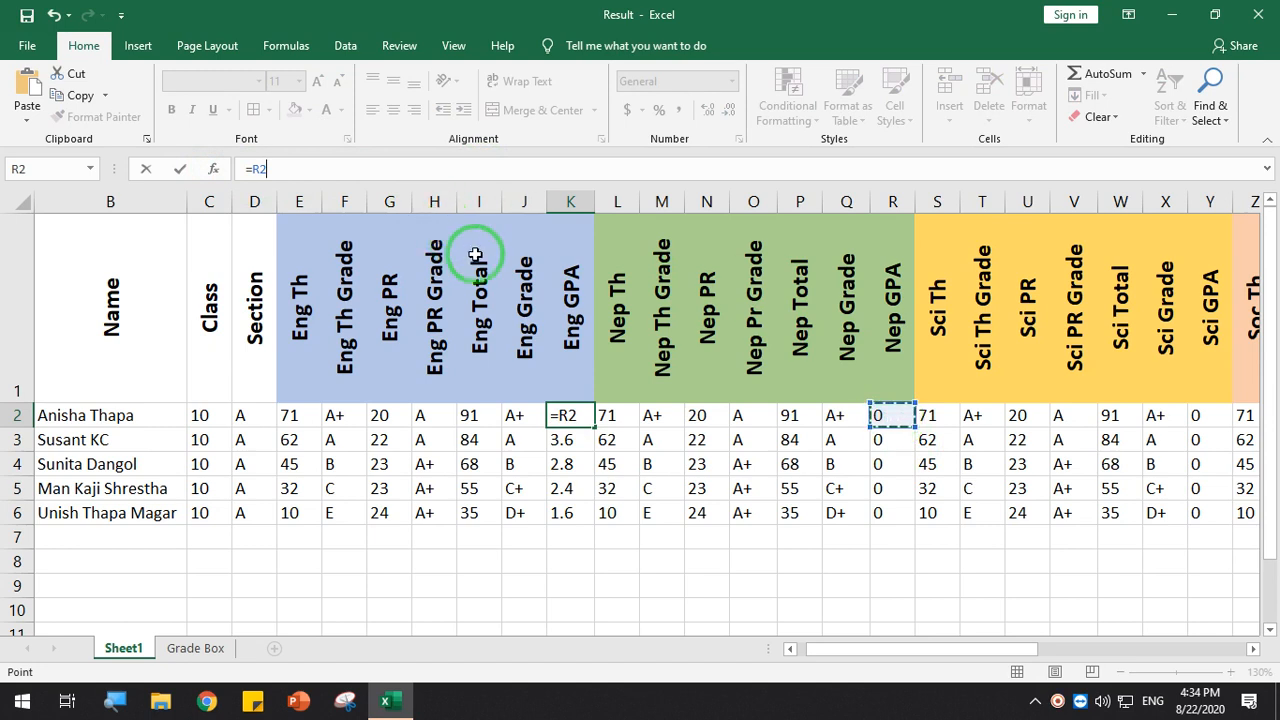
key("ctrl+z")
key("Return")
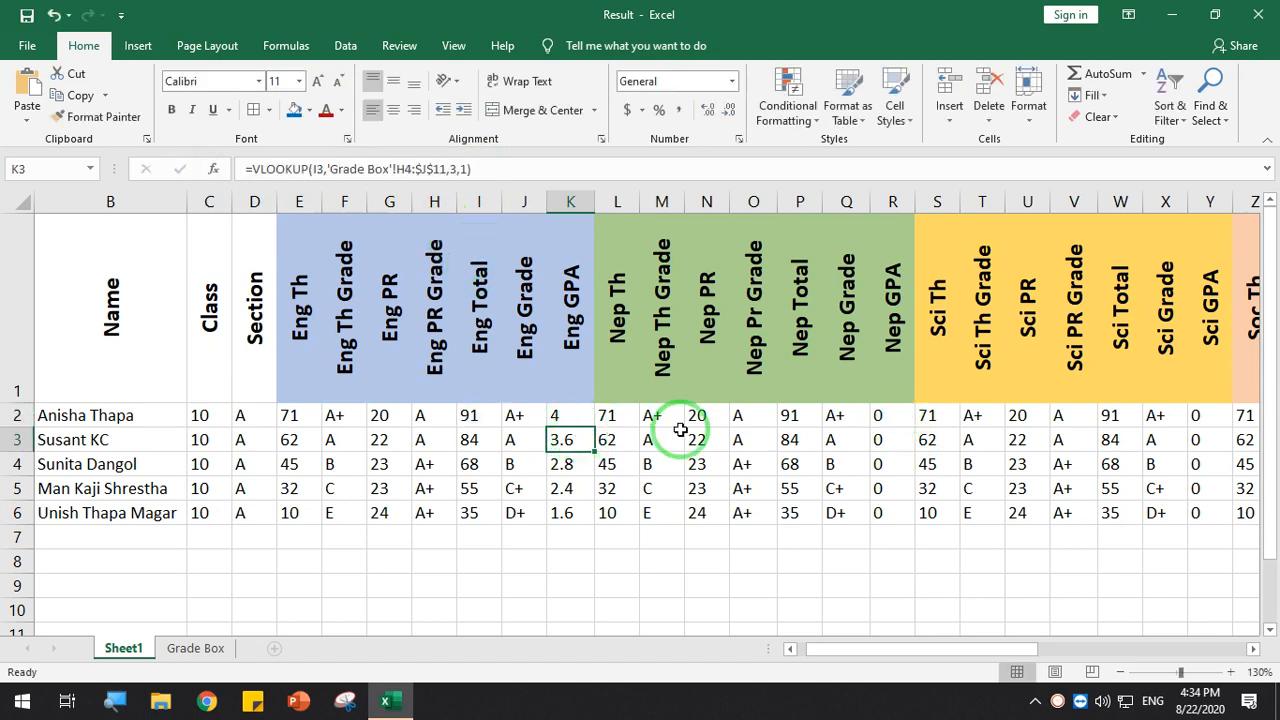
left_click(891, 423)
left_click_drag(488, 168, 57, 135)
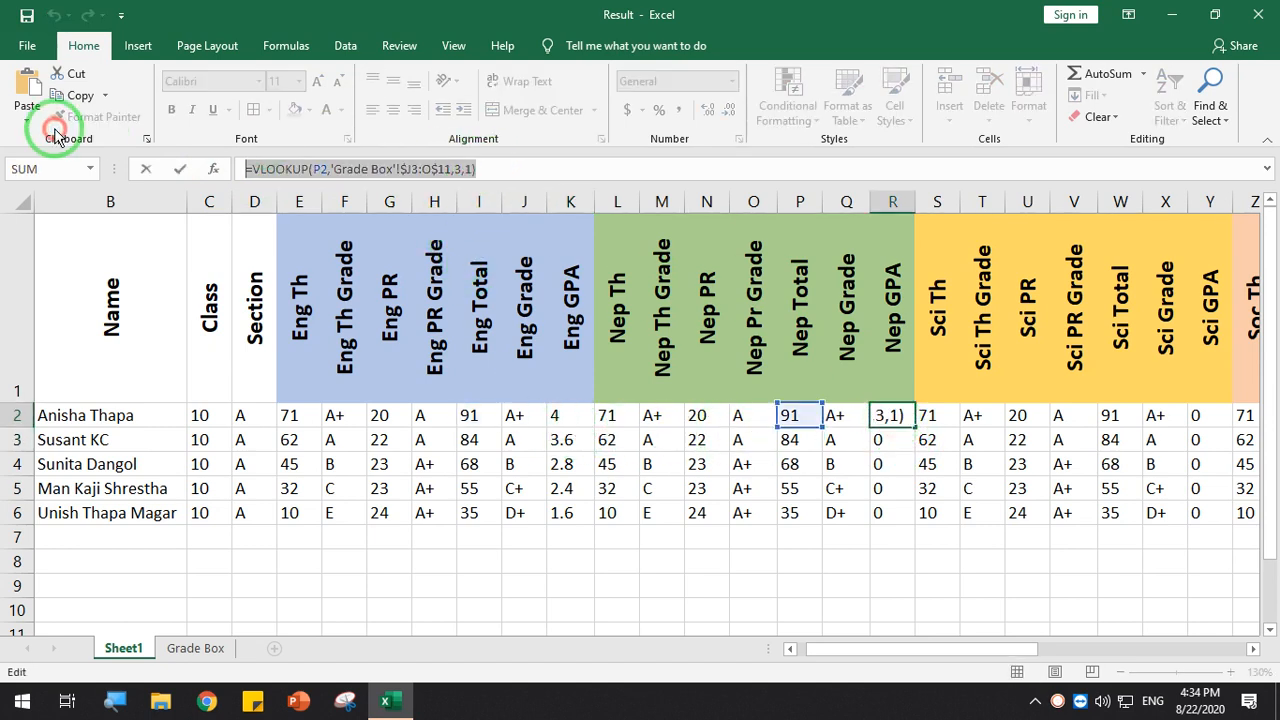
key("Return")
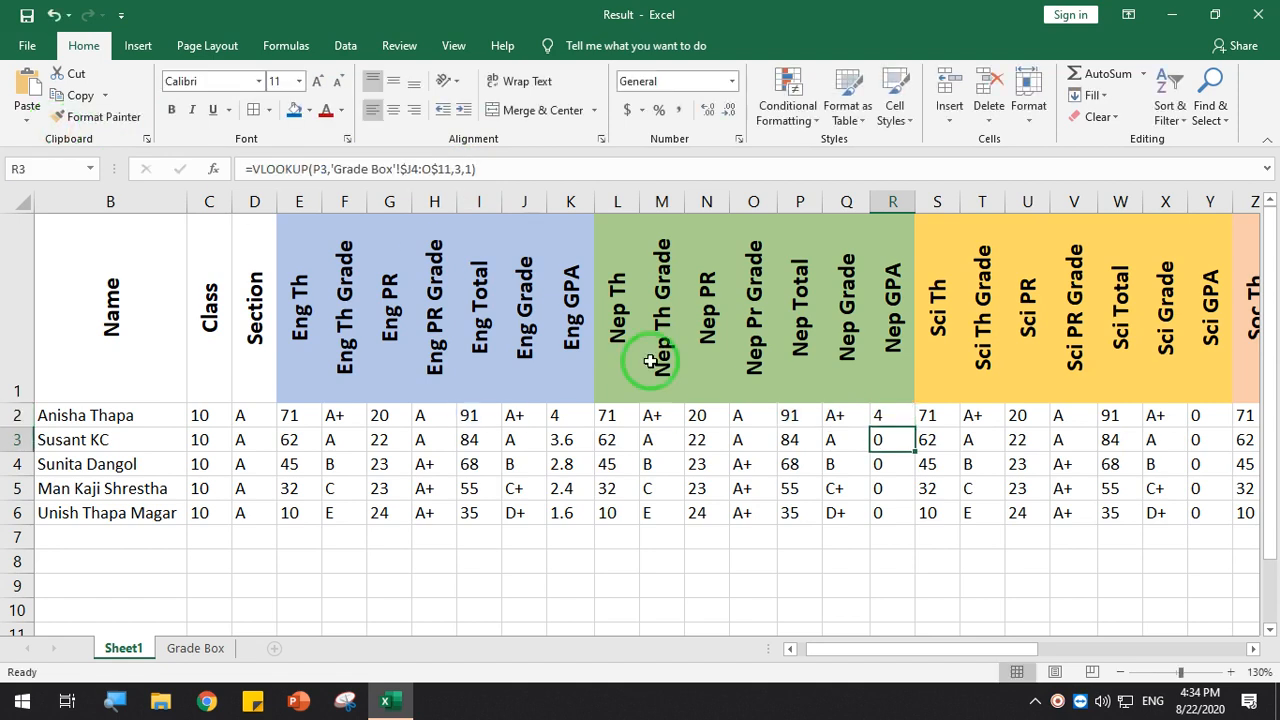
Change the lookup value in Nep GPA R2 to Q2
left_click(880, 418)
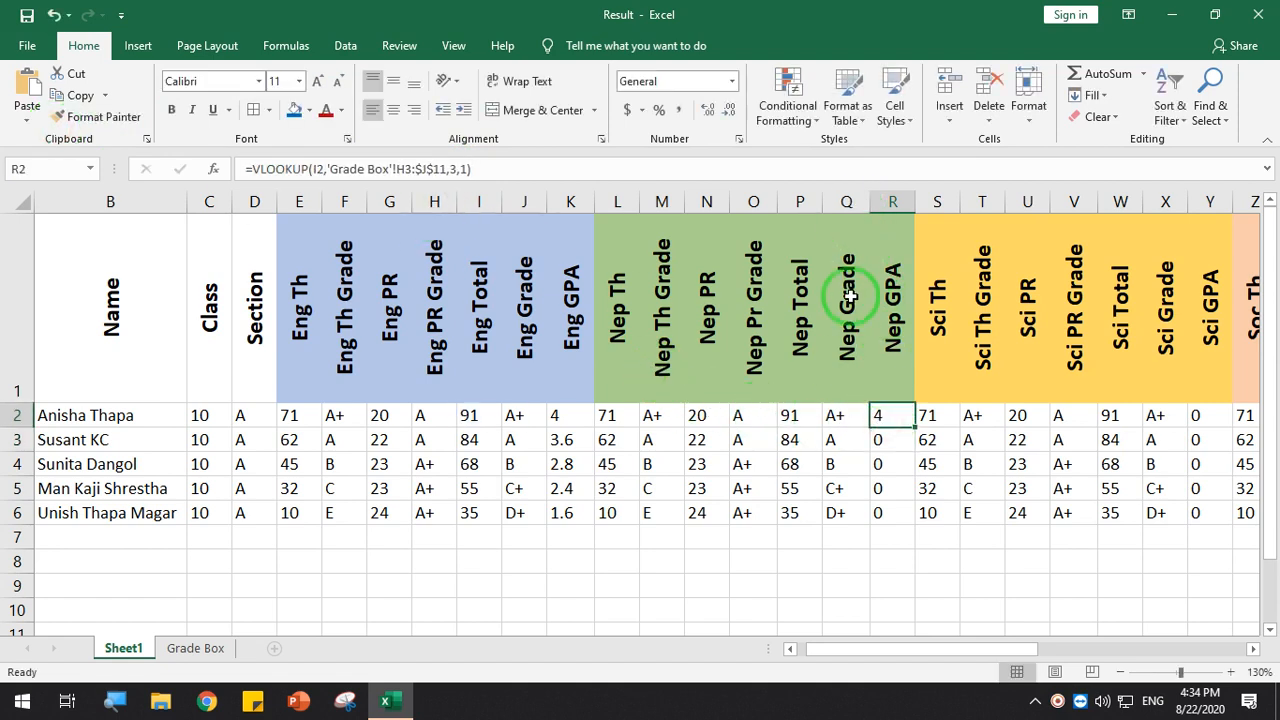
left_click(313, 171)
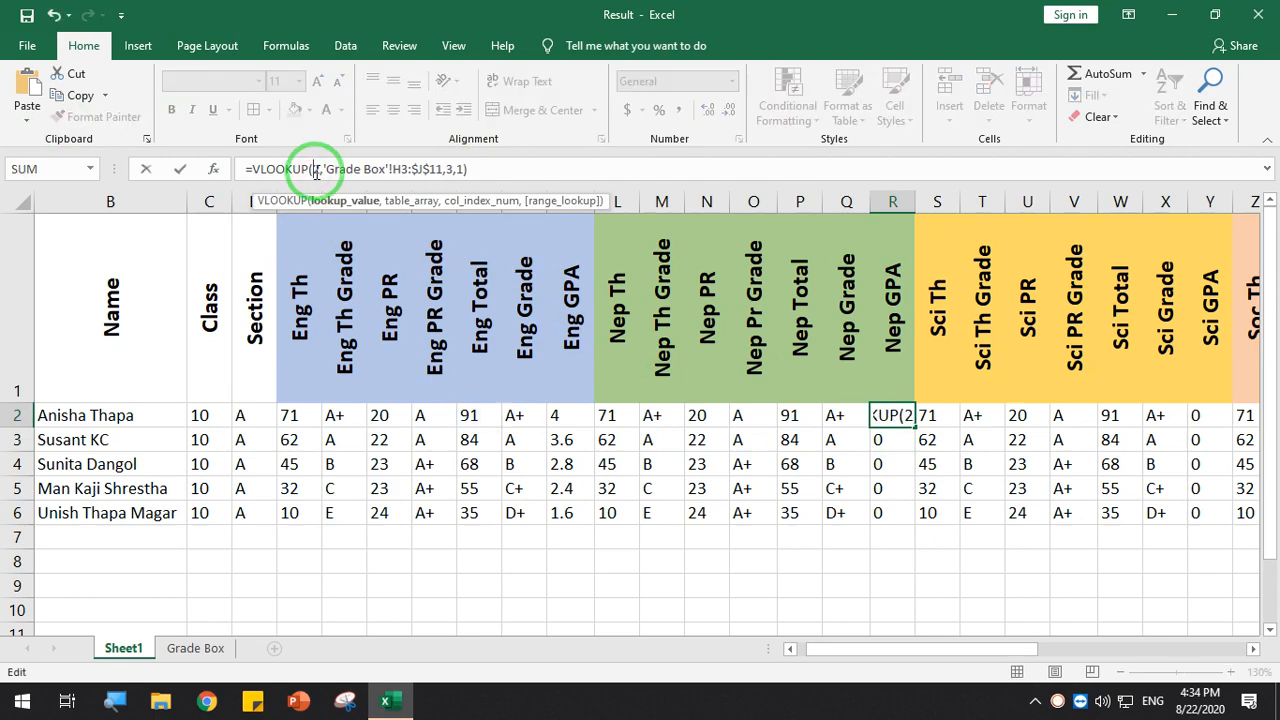
key("Return")
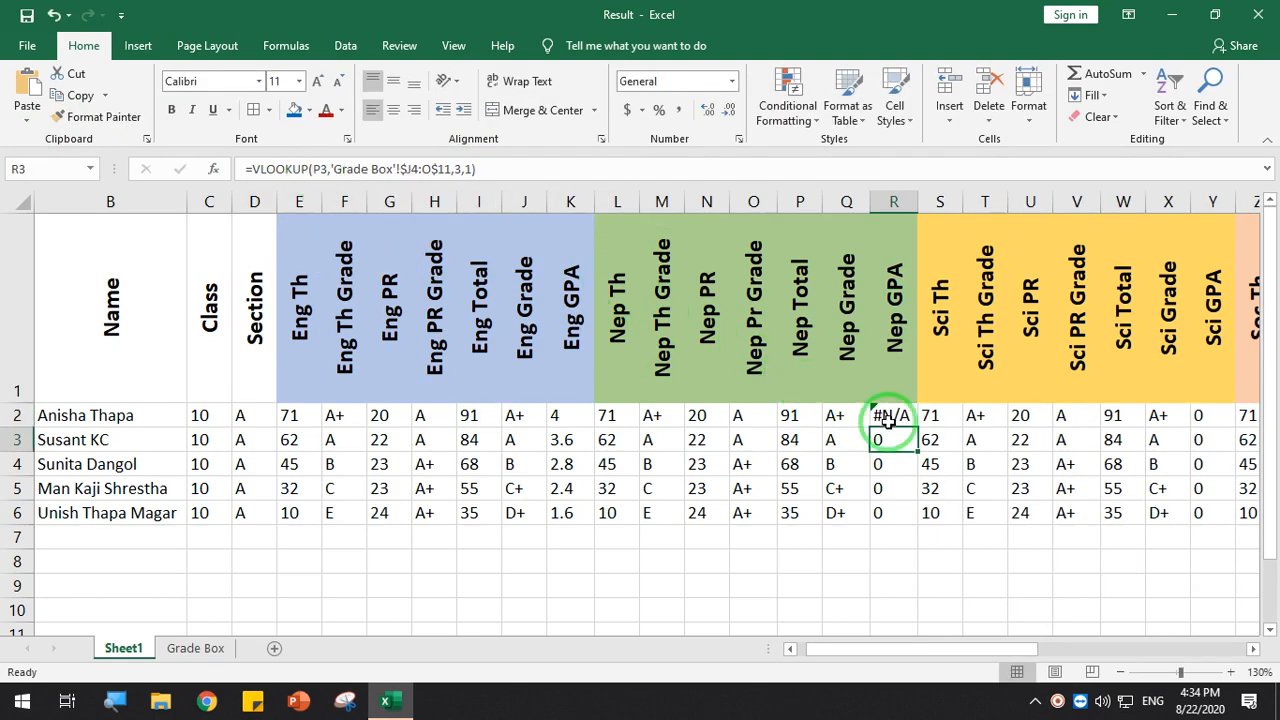
Clear the formula in Nep GPA R2 and undo the deletion
left_click(888, 417)
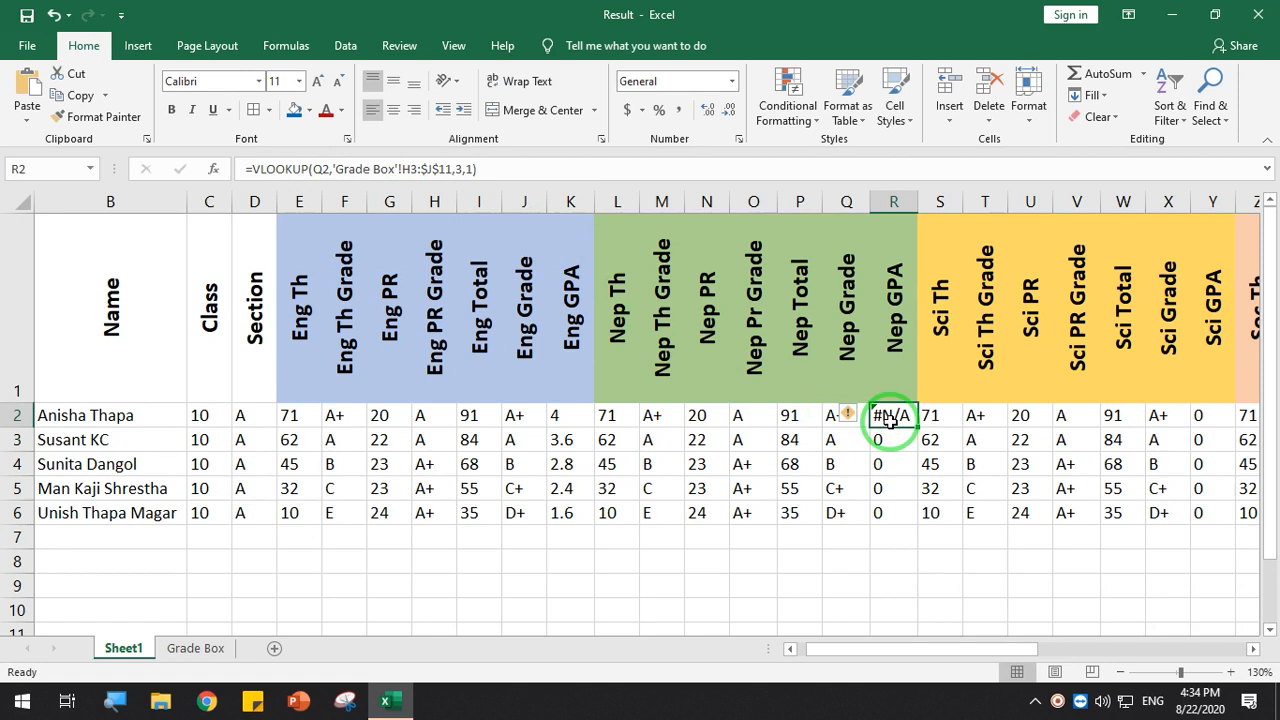
mouse_move(845, 427)
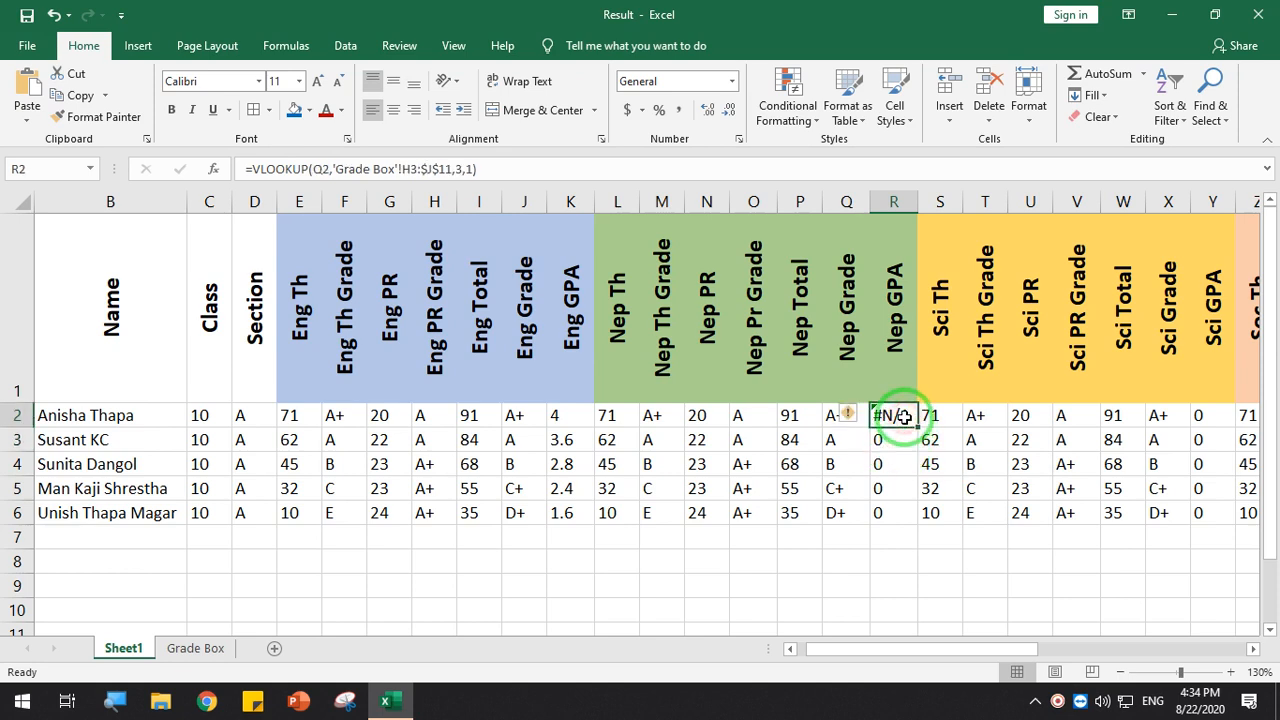
key("Delete")
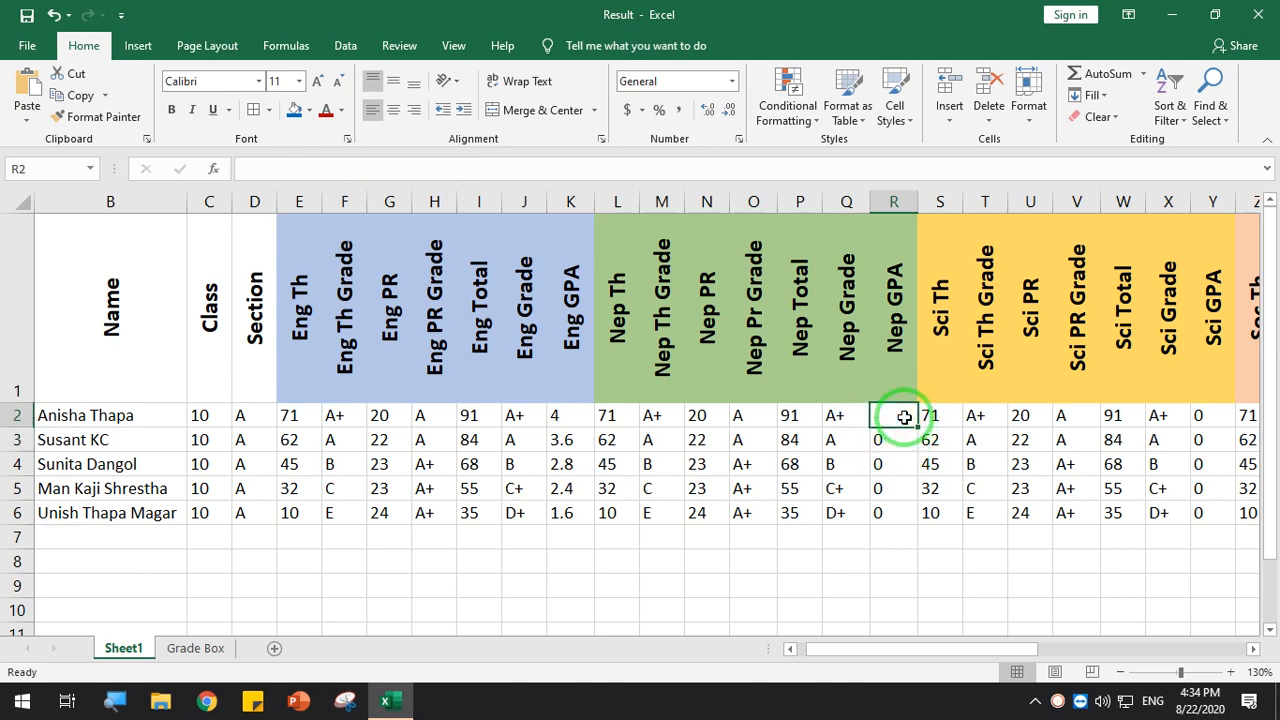
key("ctrl+z")
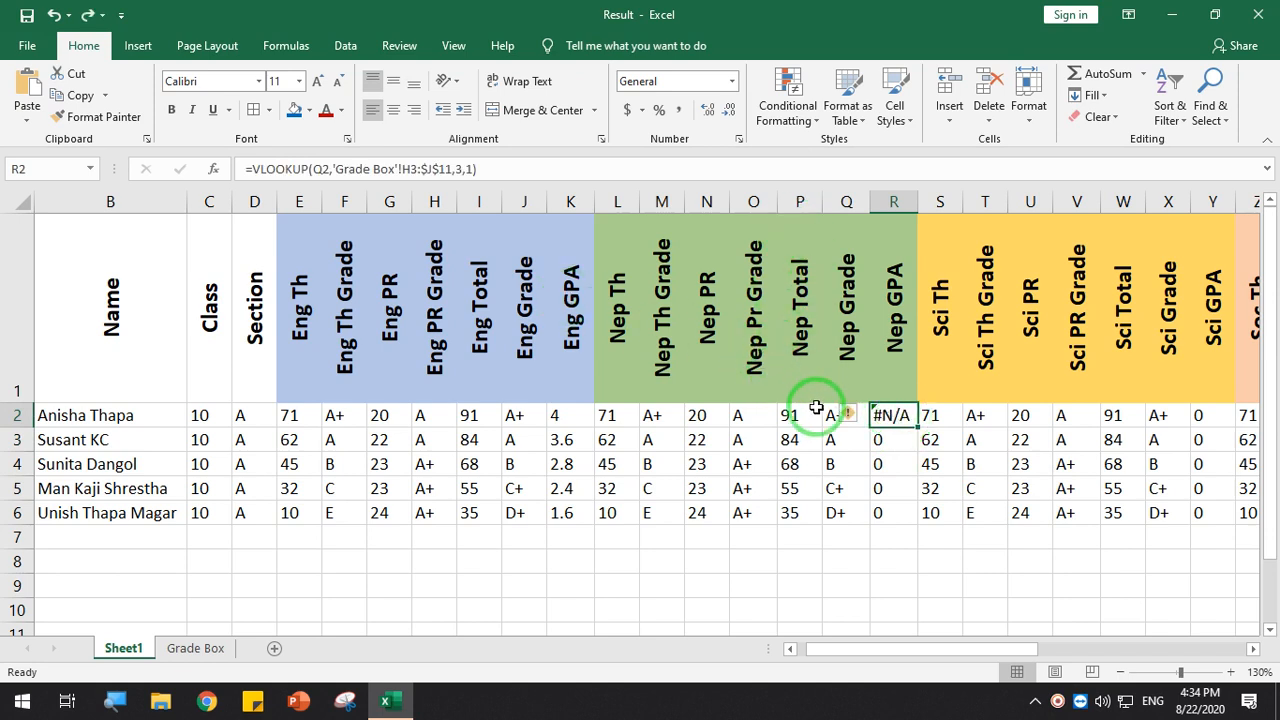
Open the Nep GPA formula in R2 for editing at its lookup value
left_click(323, 168)
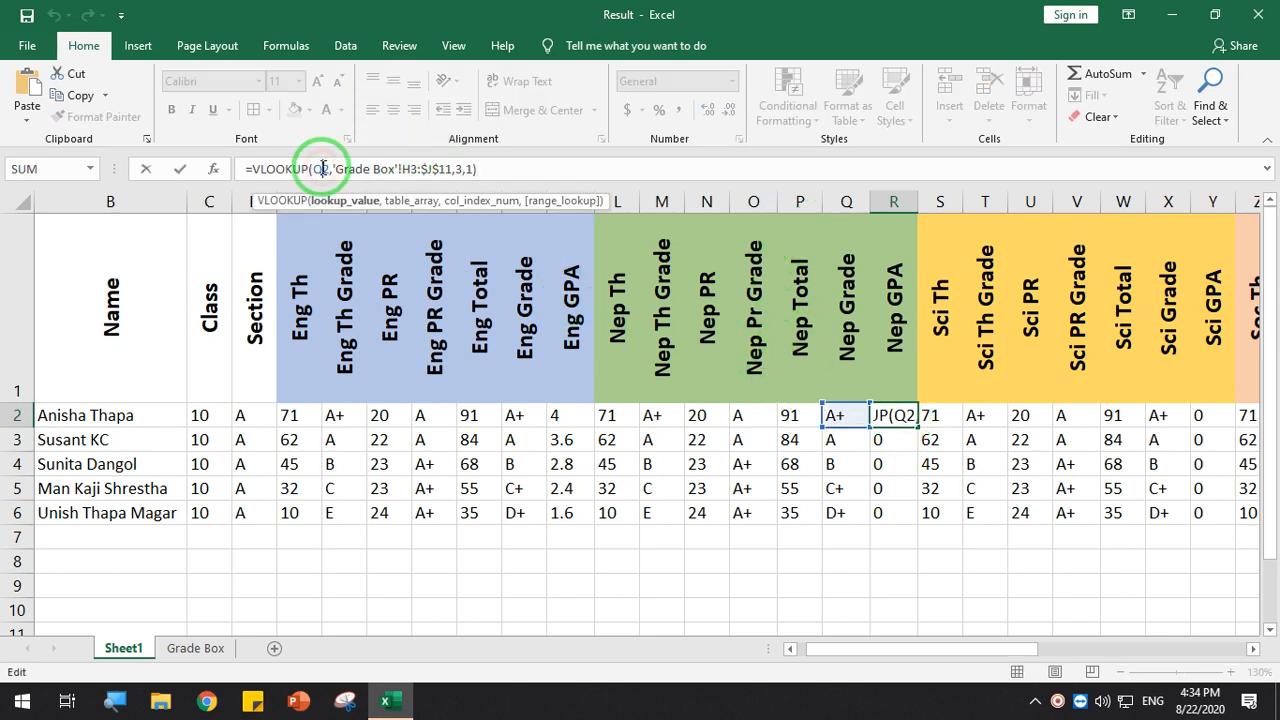
Change the lookup value of the Nep GPA formula in R2 to P2 and fill the formula down to R6
key("BackSpace")
type("P")
key("Return")
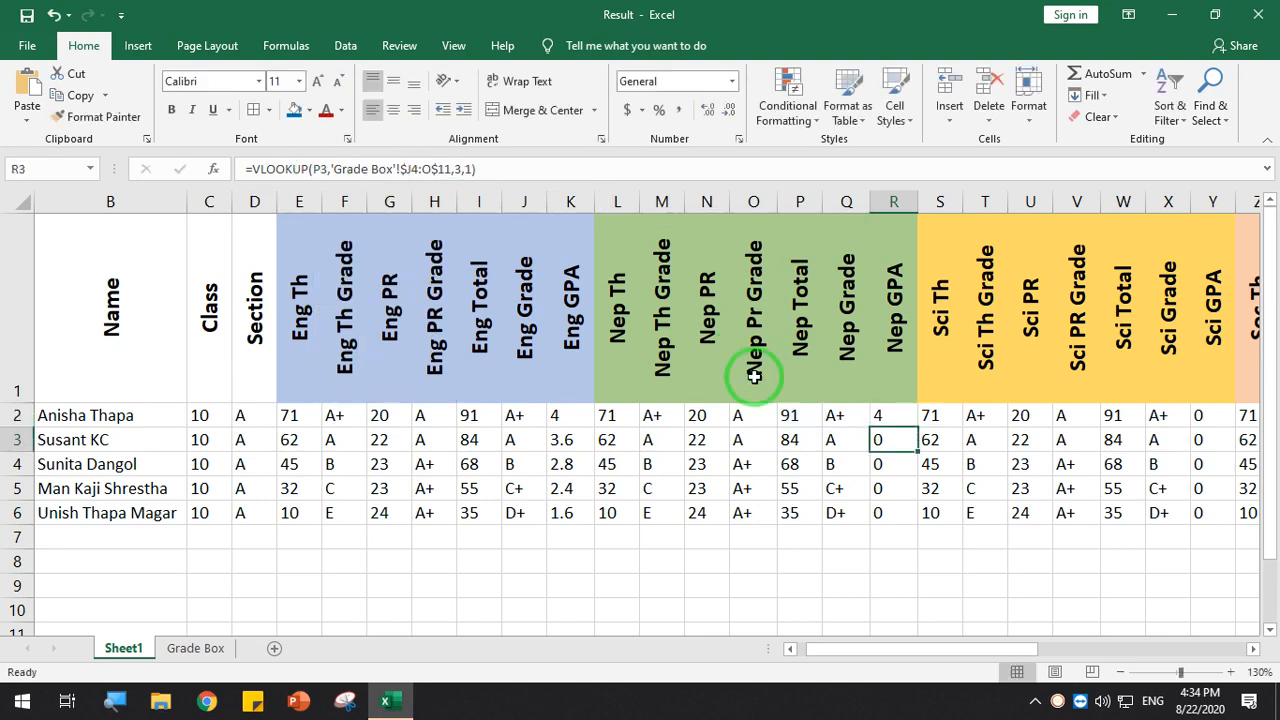
left_click(882, 412)
left_click_drag(919, 425, 922, 518)
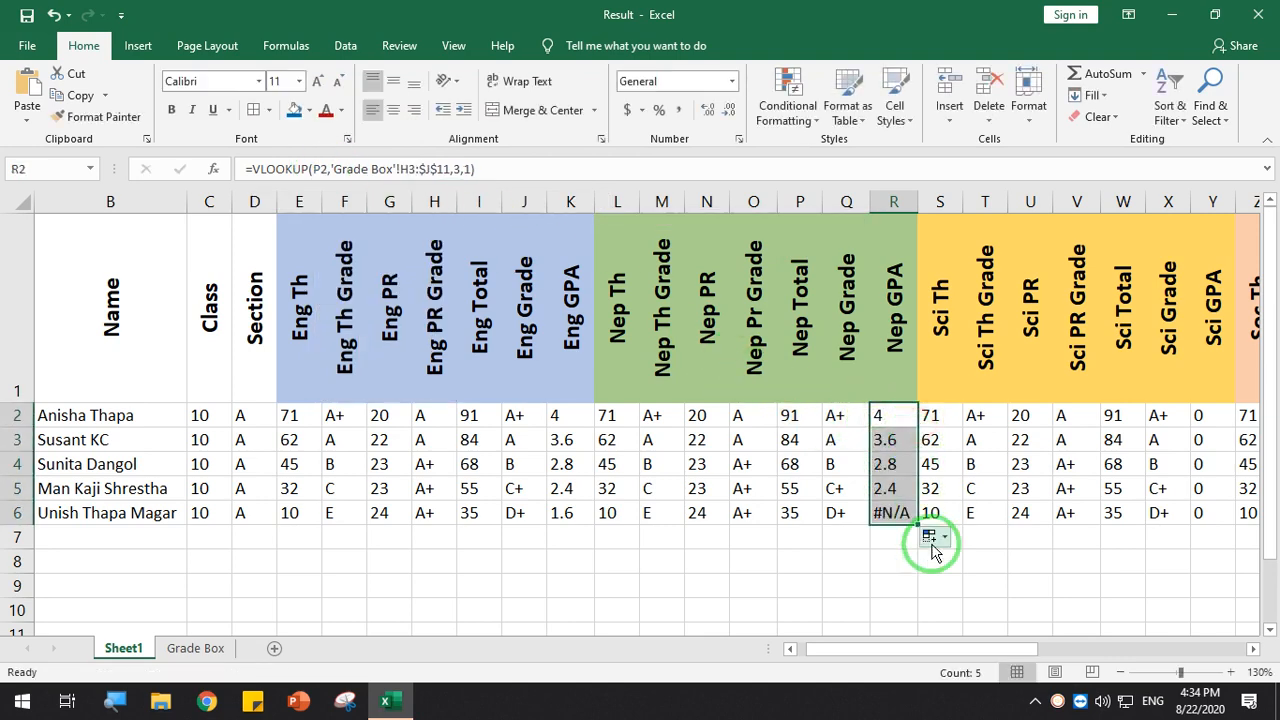
Try the Copy Cells and Fill Formatting Only fill options on the Nep GPA cells R2:R6
left_click_drag(920, 648, 990, 650)
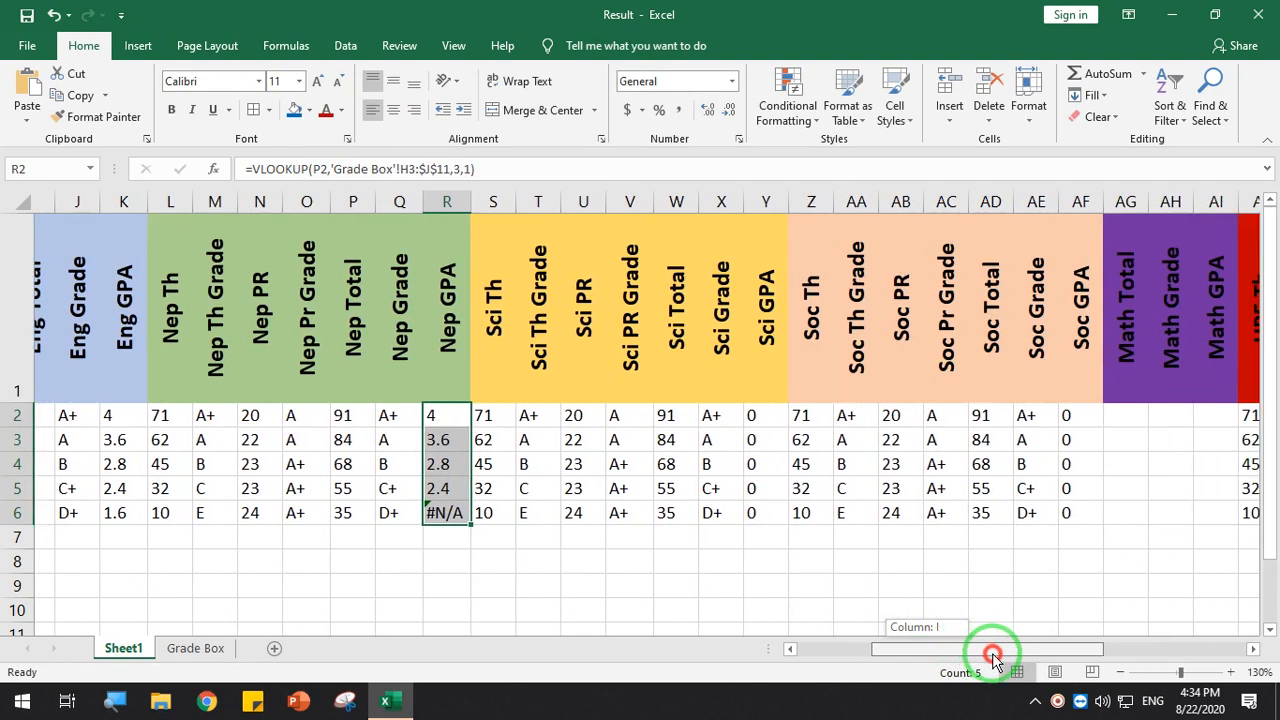
left_click(462, 538)
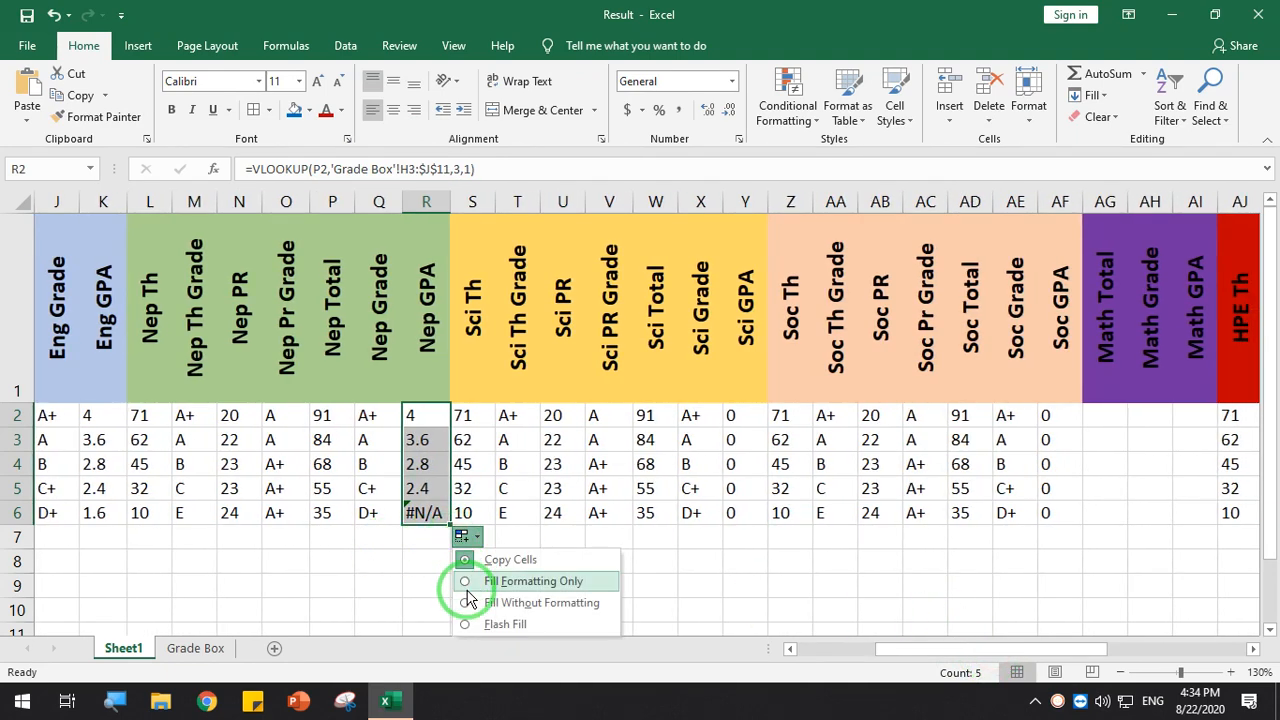
left_click(463, 560)
left_click(465, 540)
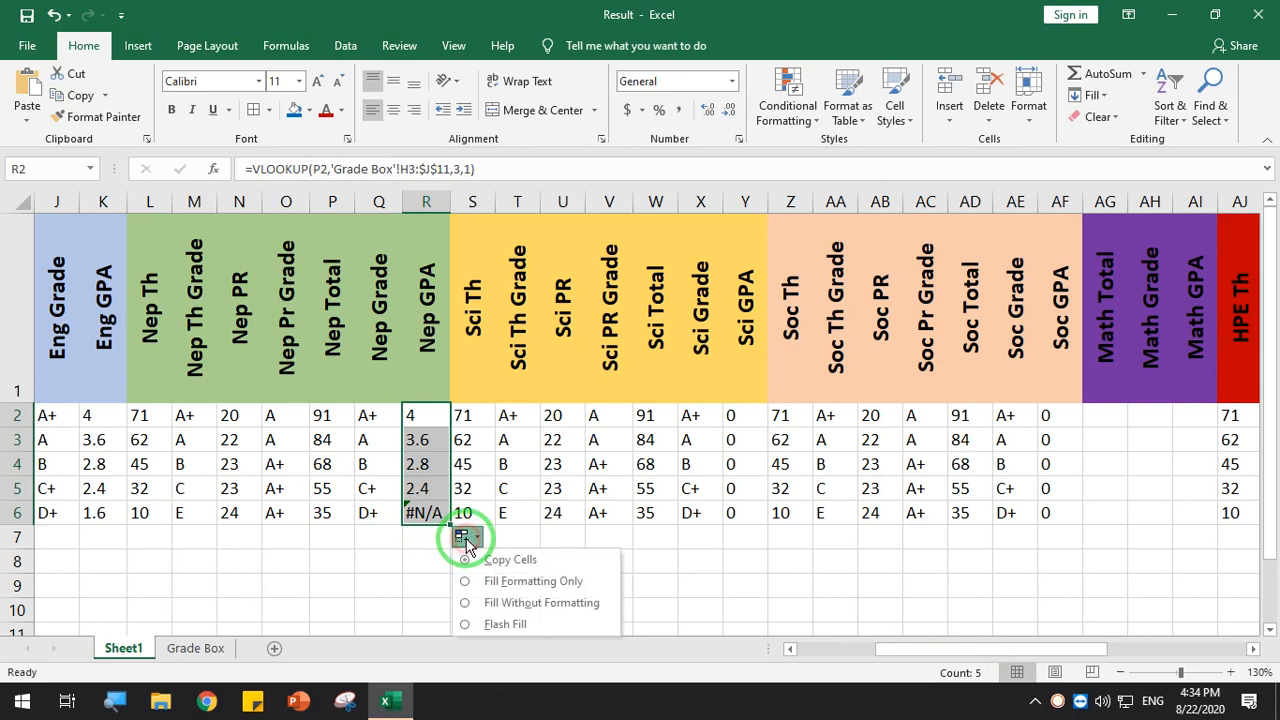
left_click(466, 581)
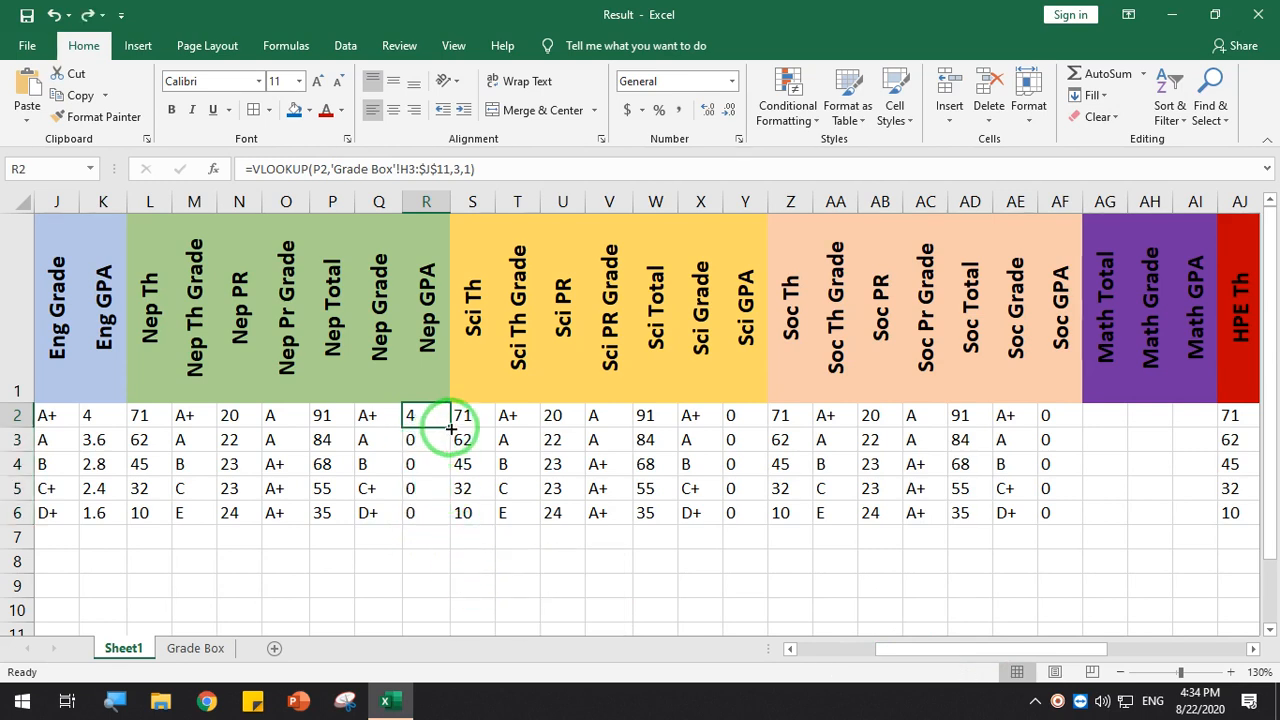
Clear the Nep GPA cells R3:R6 and fill the R2 formula down through R6 again
left_click_drag(451, 428, 430, 517)
key("Delete")
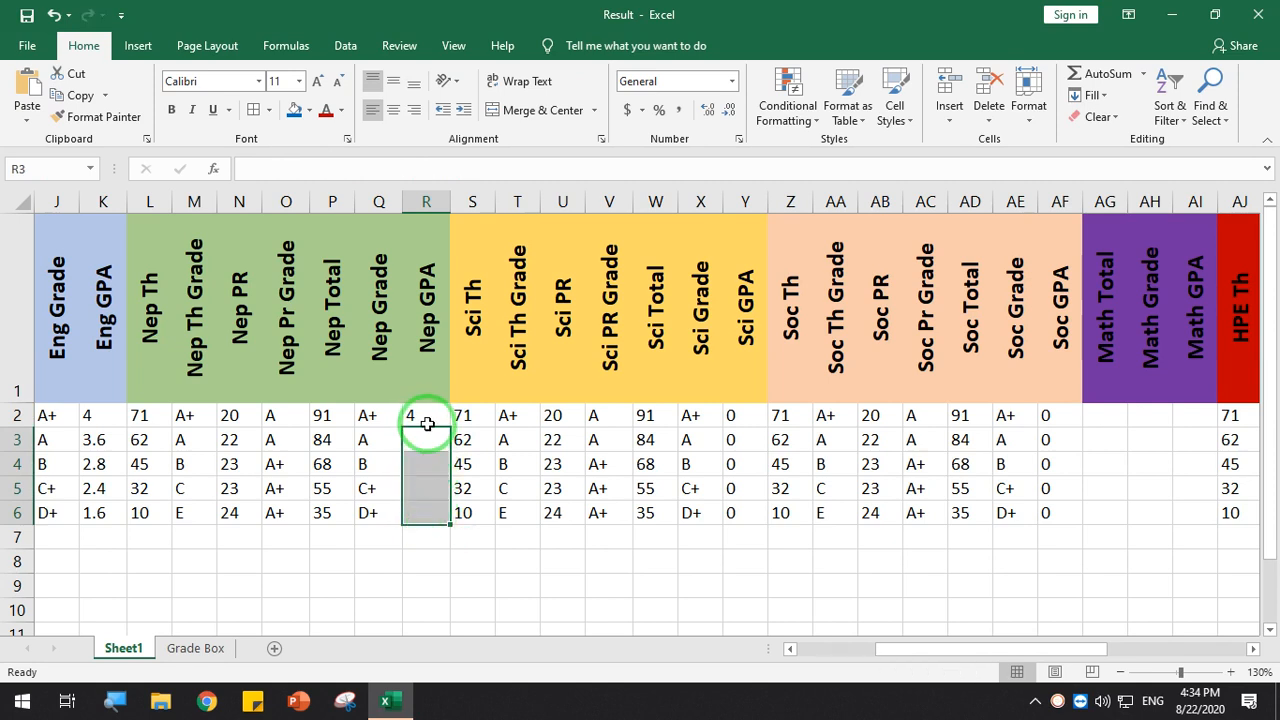
left_click(437, 421)
left_click_drag(451, 428, 438, 522)
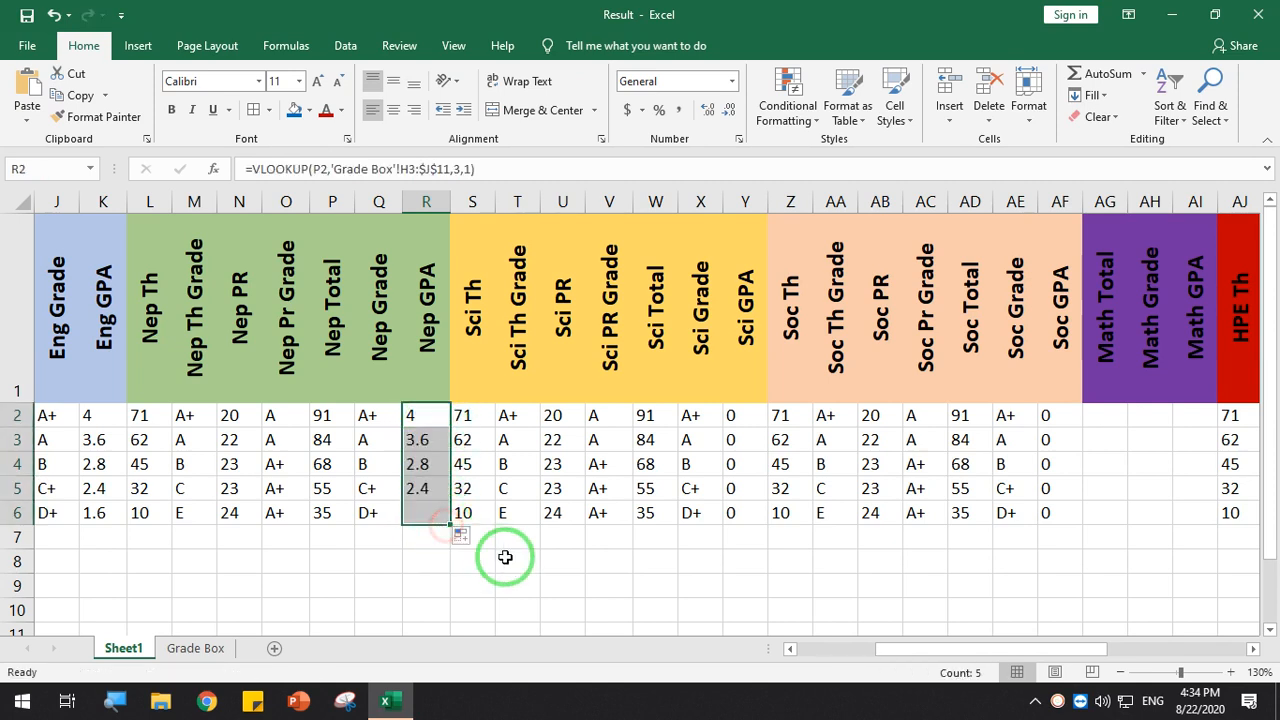
left_click(505, 557)
left_click(424, 514)
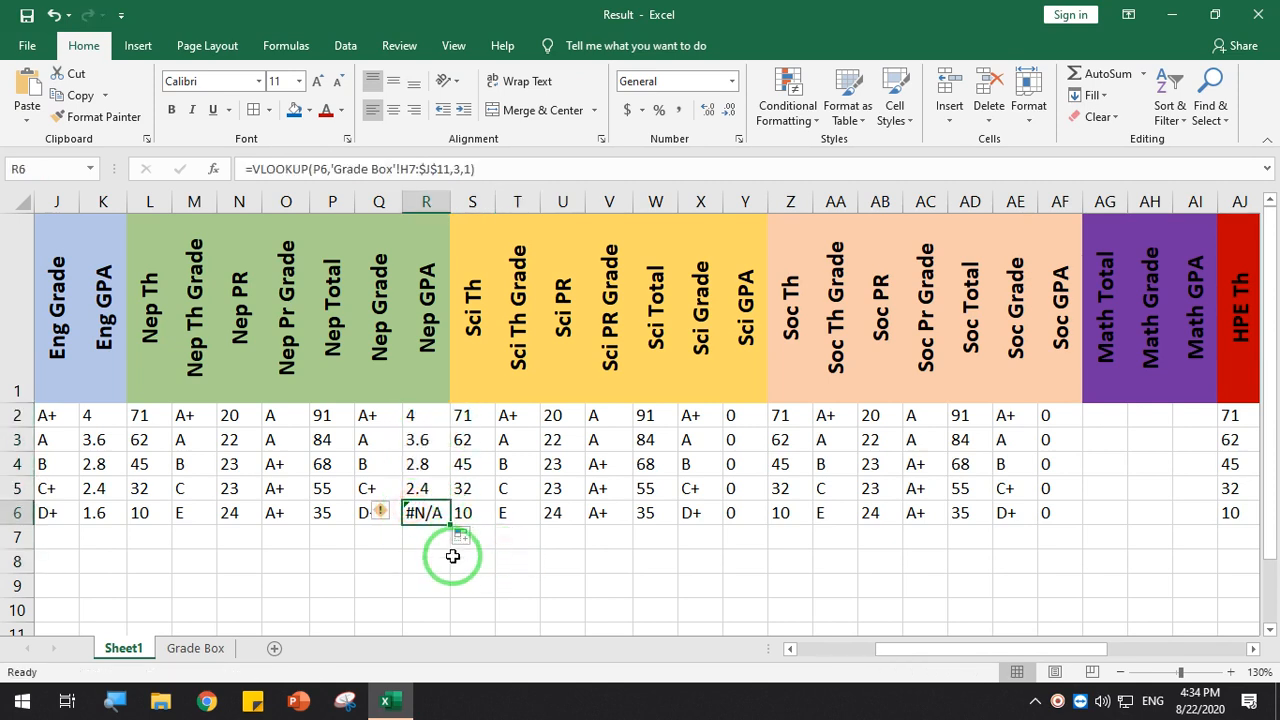
Open the error checking options for R6 and set workbook calculation to Automatic except for data tables
left_click(392, 513)
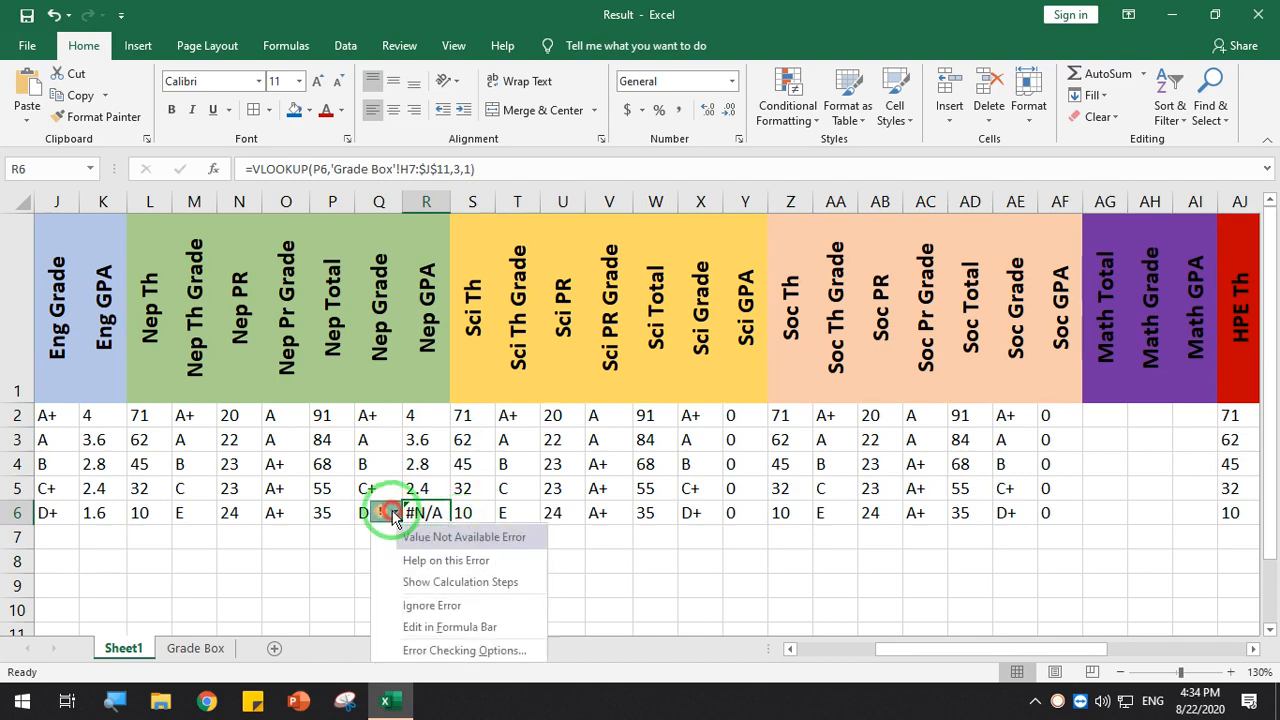
left_click(440, 650)
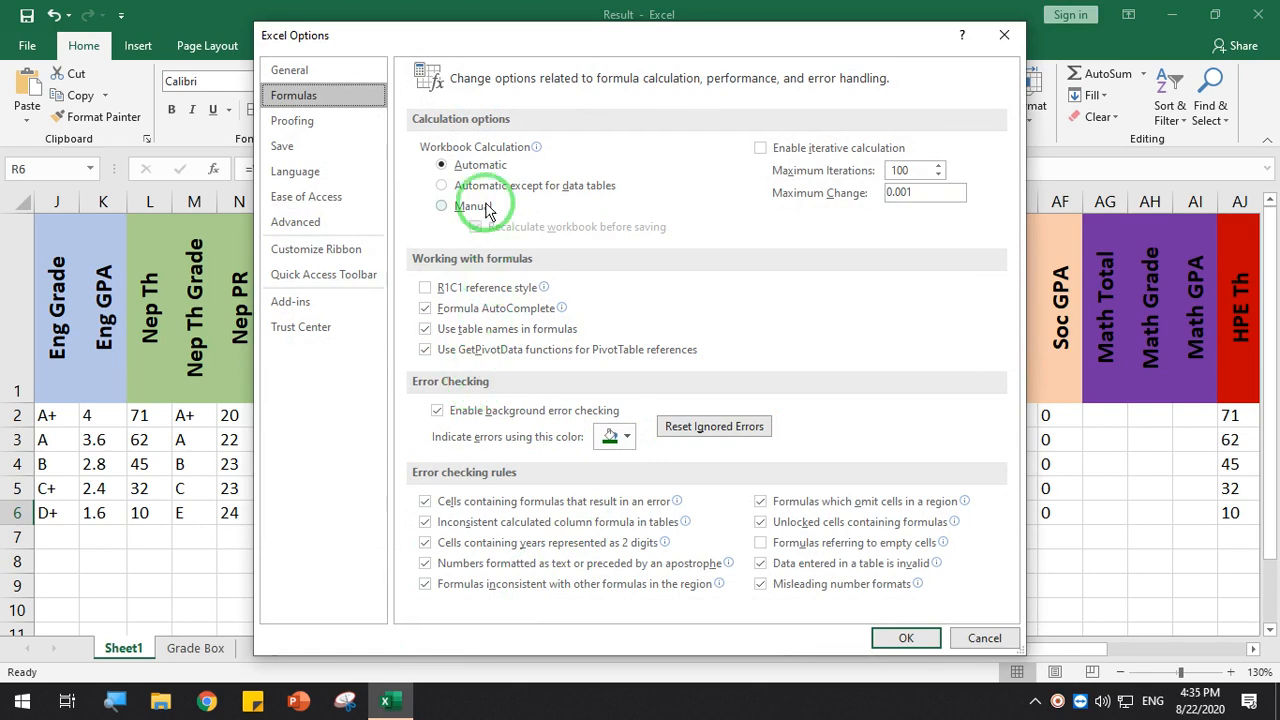
left_click(441, 185)
left_click(902, 636)
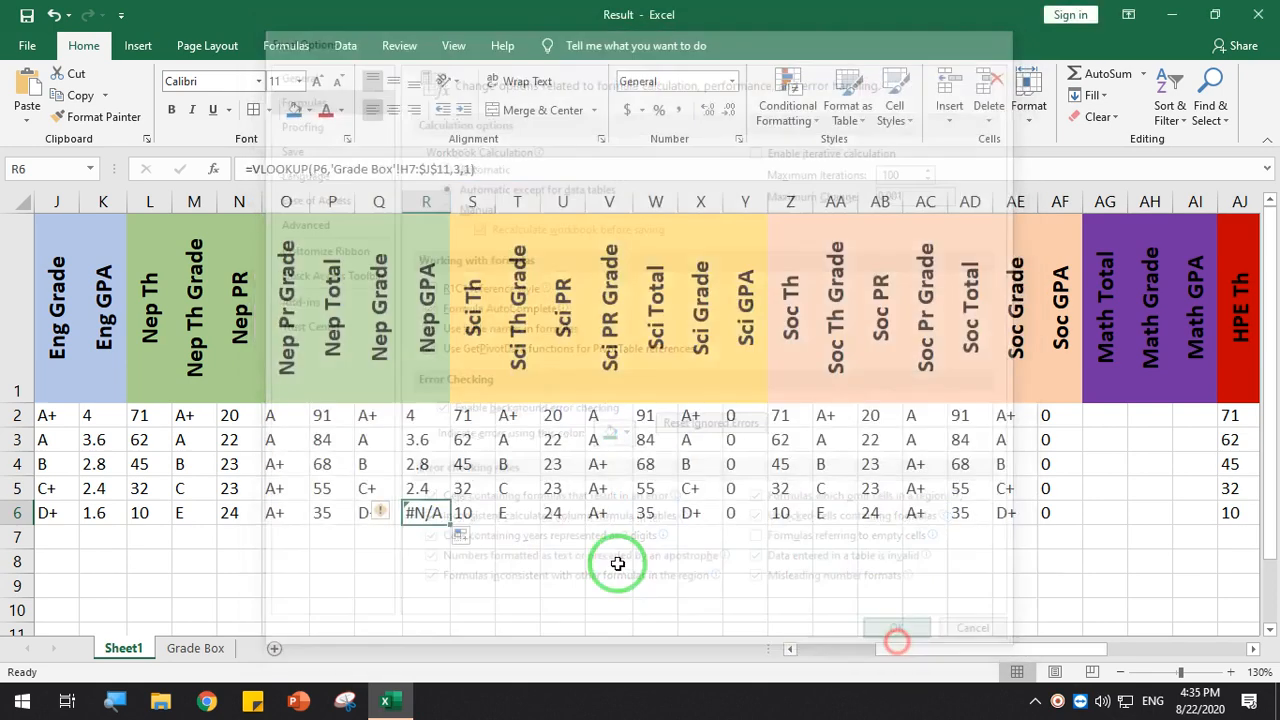
Inspect the Nep GPA formula in R6 and re-enter it as it is
double_click(437, 521)
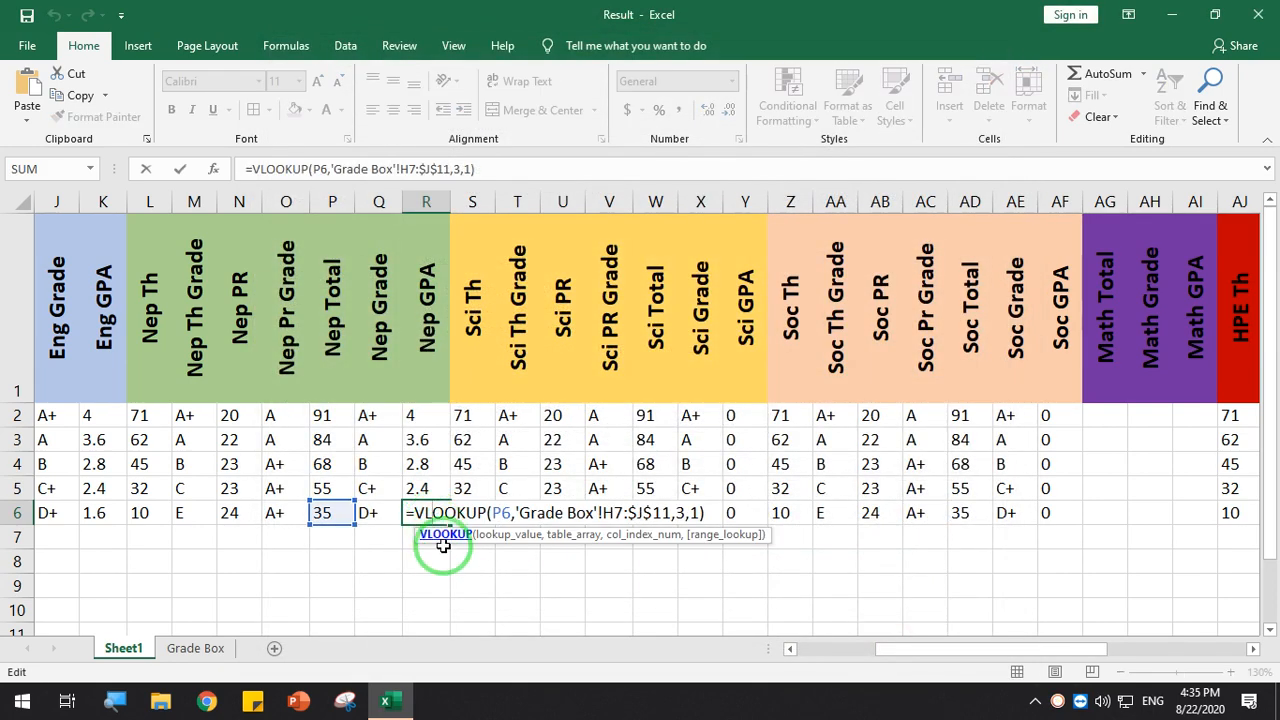
left_click(704, 513)
key("Return")
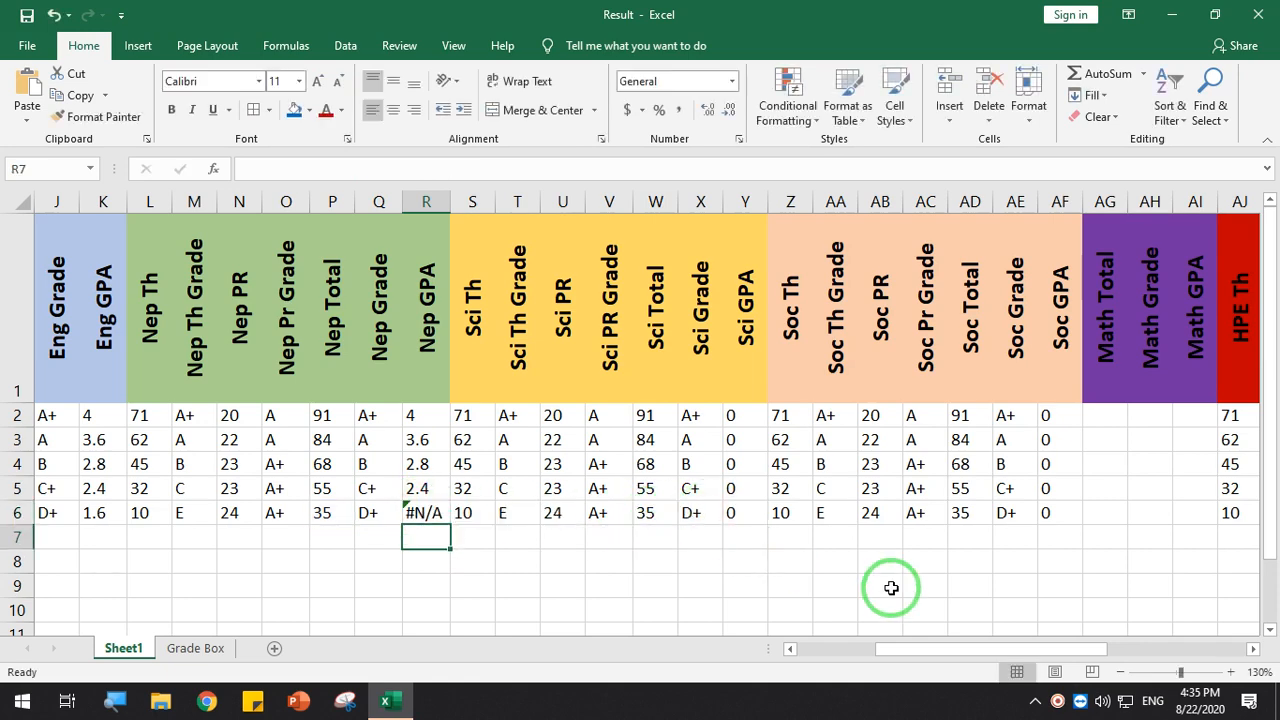
Try copying the Nep GPA cell R2 into the Sci GPA cell Y2 and re-entering the pasted formula
left_click_drag(971, 655, 946, 647)
left_click(608, 418)
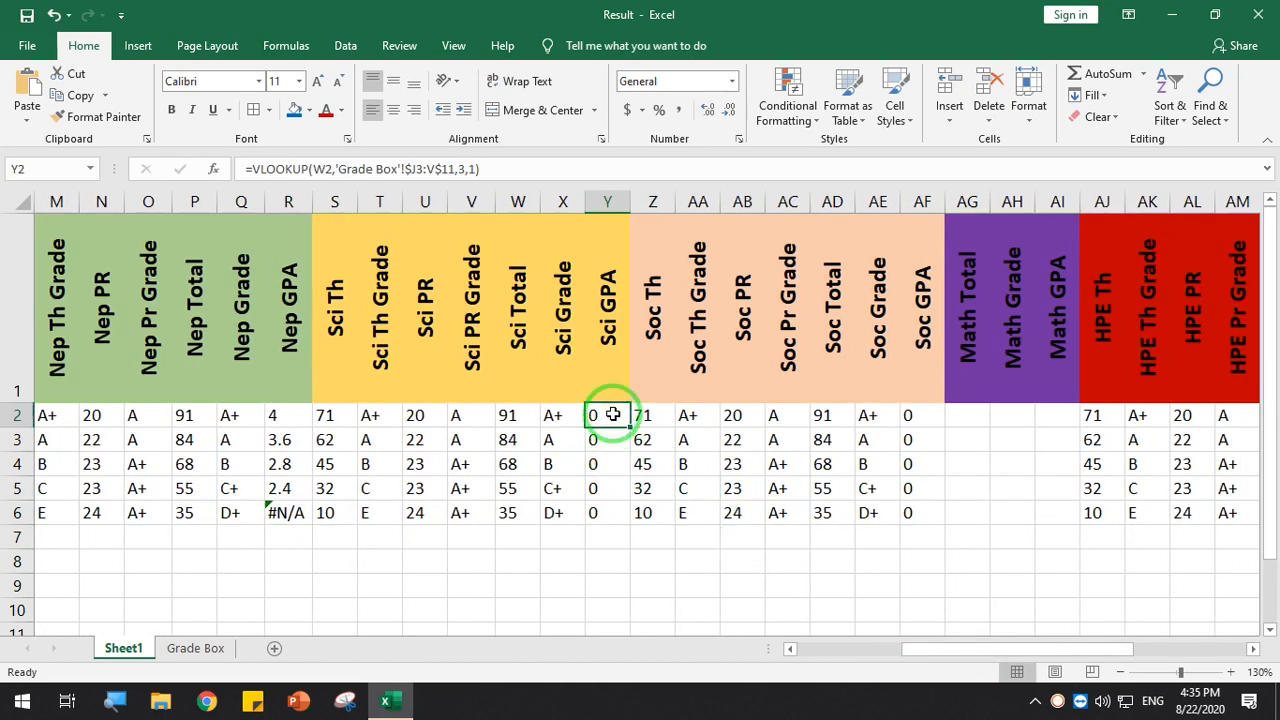
left_click(300, 413)
key("ctrl+c")
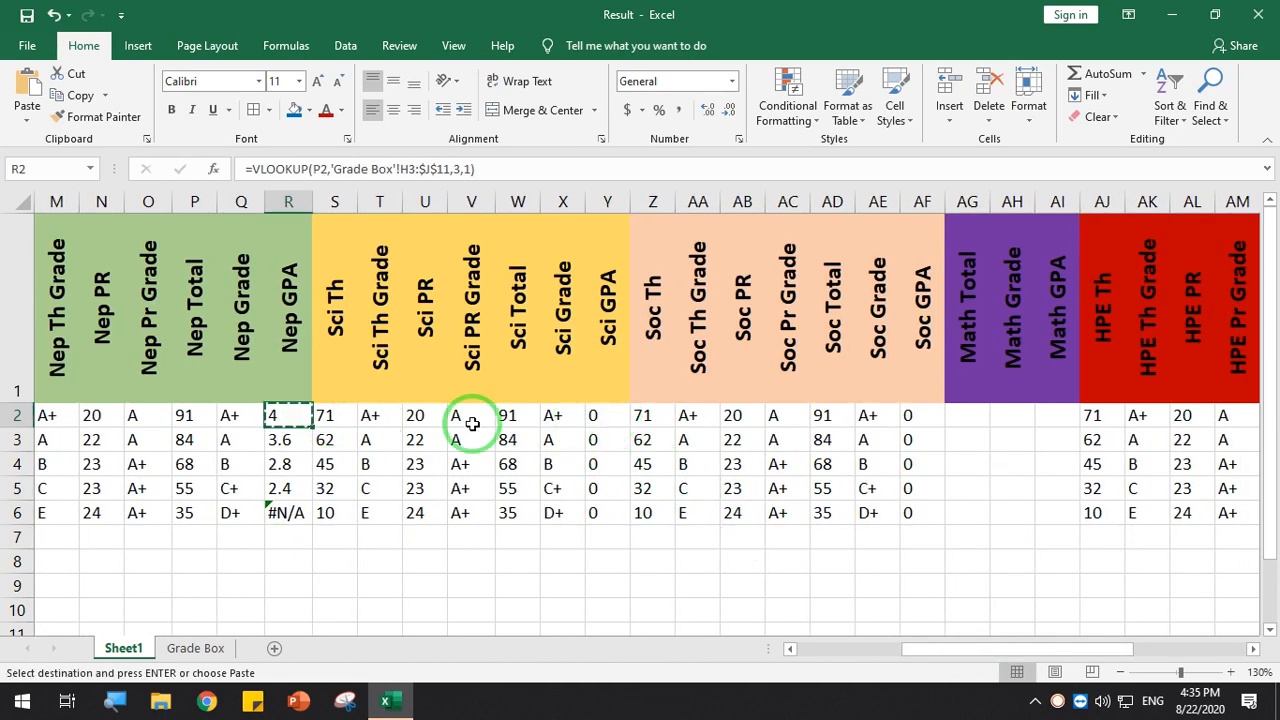
left_click(594, 417)
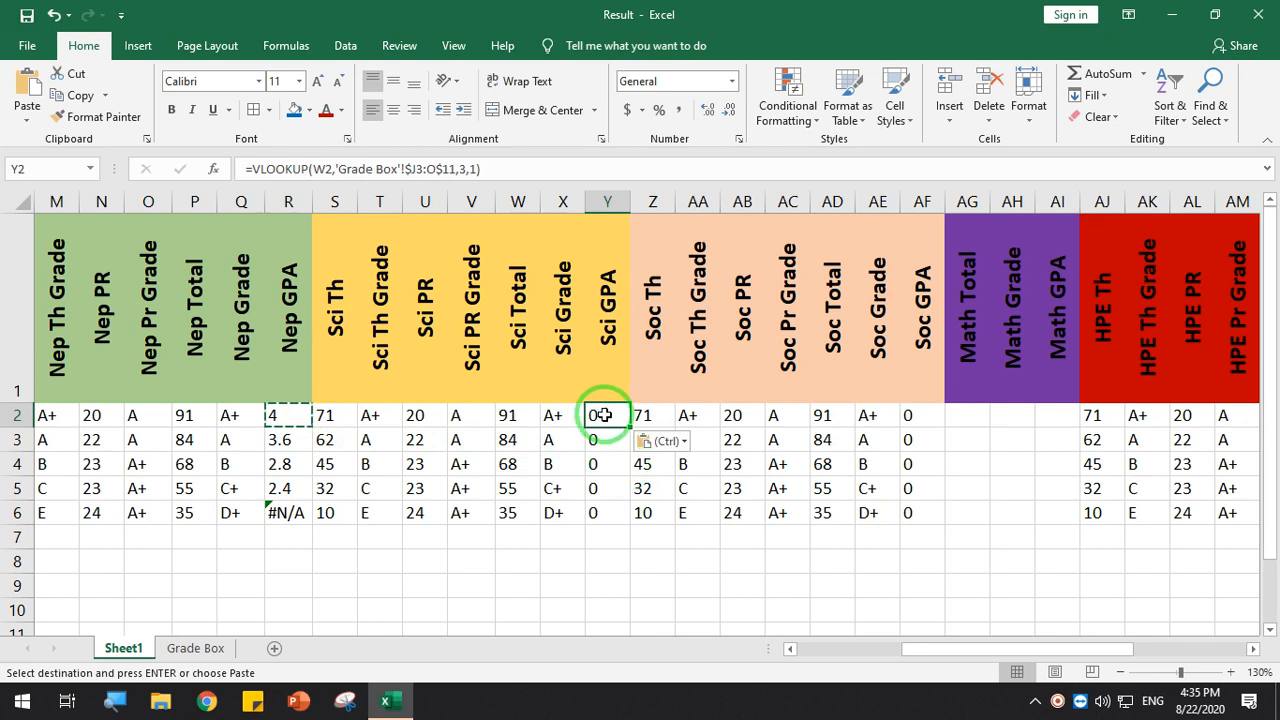
left_click(665, 443)
left_click(674, 484)
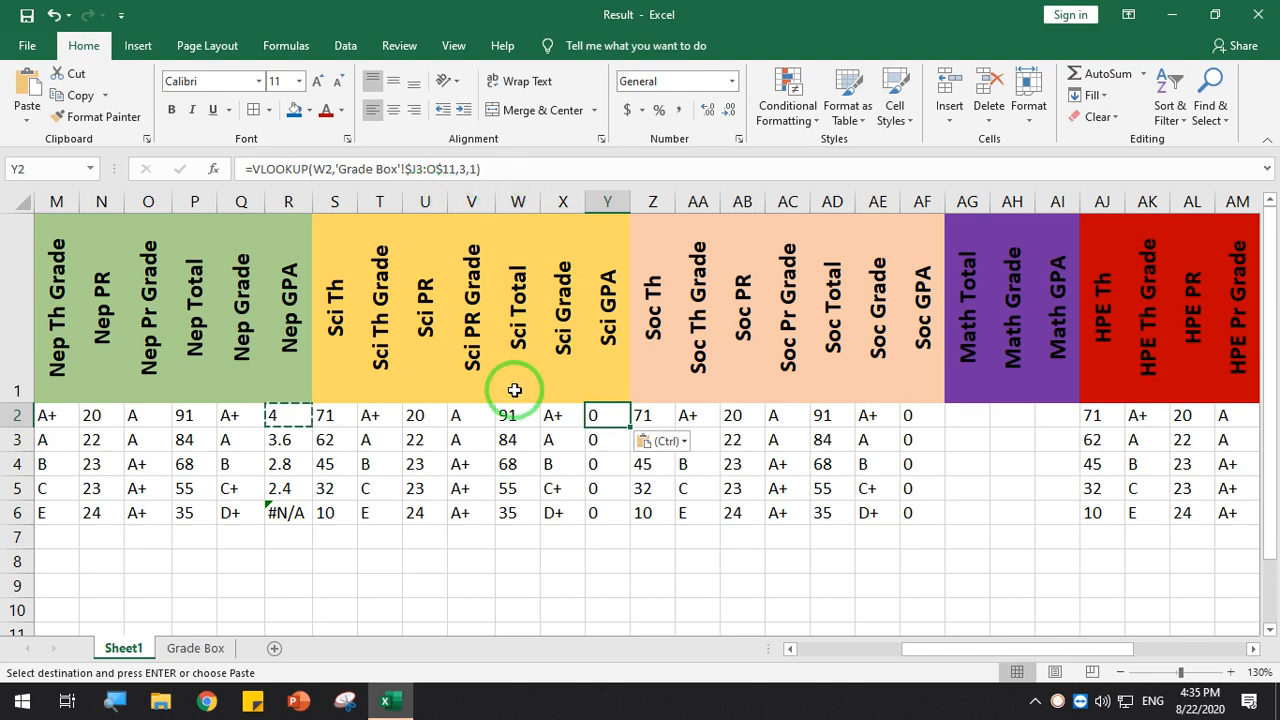
left_click(490, 169)
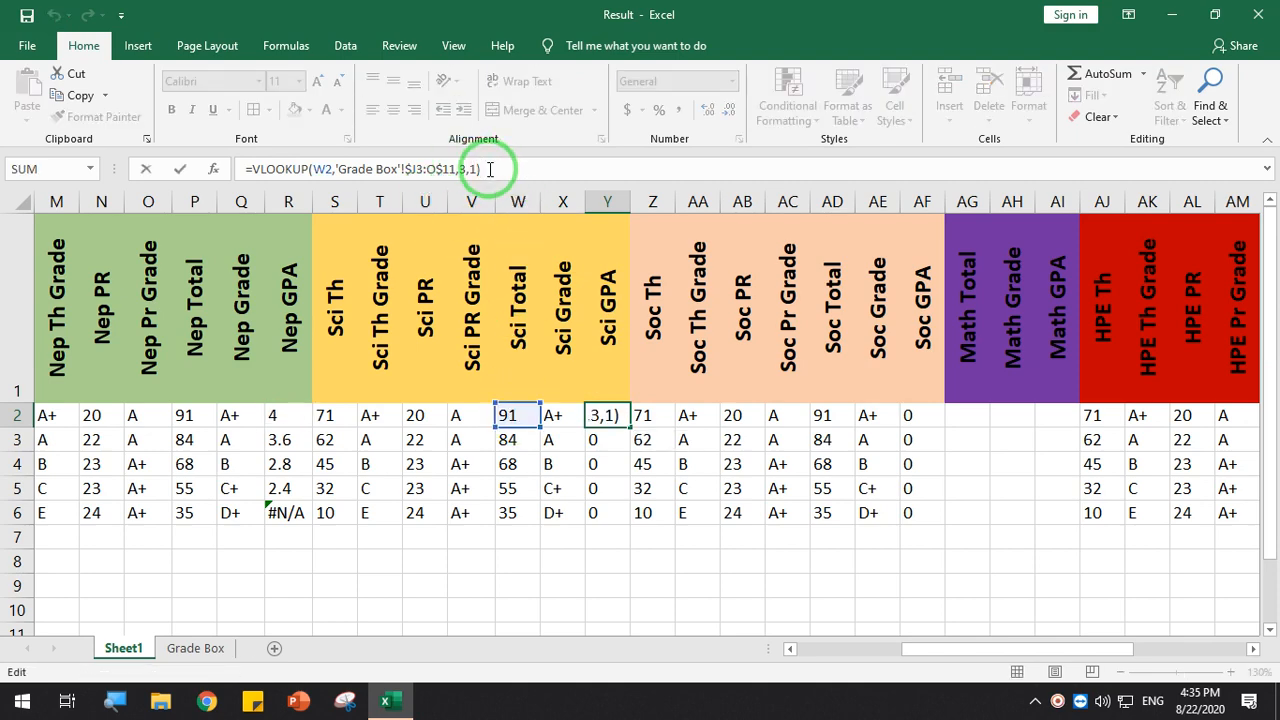
key("Return")
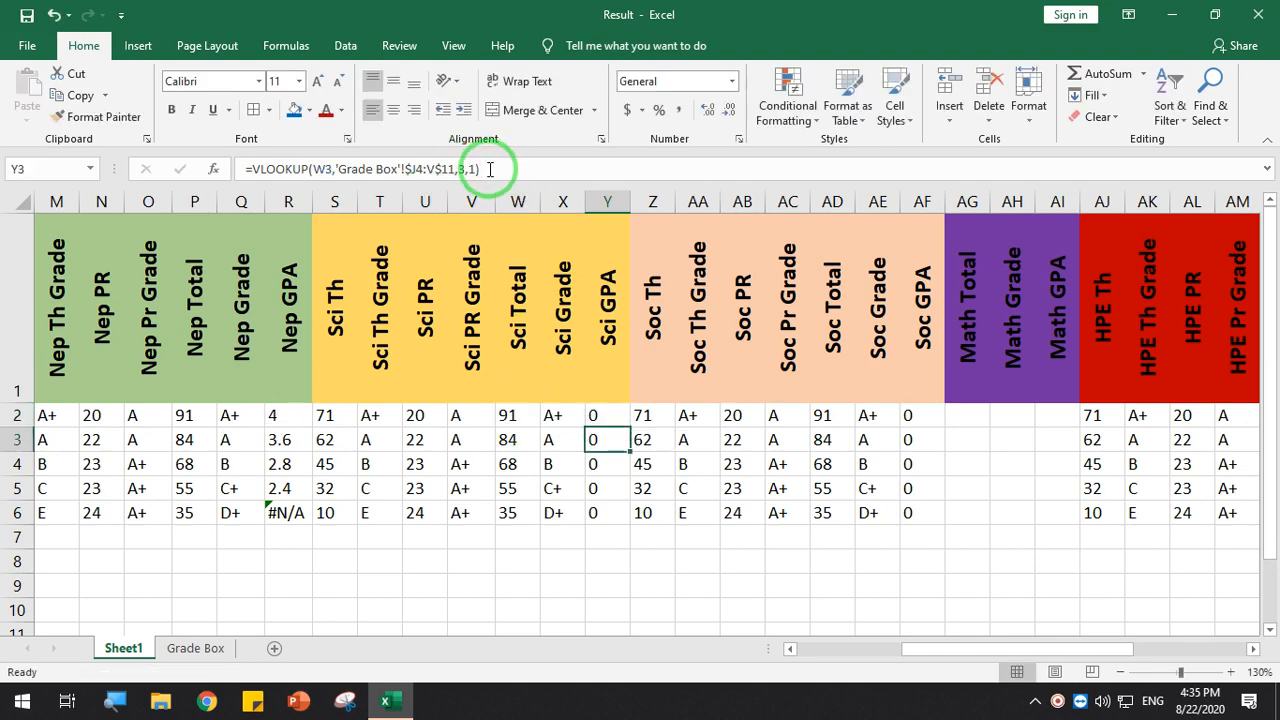
Copy the formula text =VLOOKUP(P2,'Grade Box'!H3:$J$11,3,1) from R2 and replace the Sci GPA formula in Y2 with it
left_click(288, 418)
left_click_drag(480, 169, 245, 169)
key("ctrl+c")
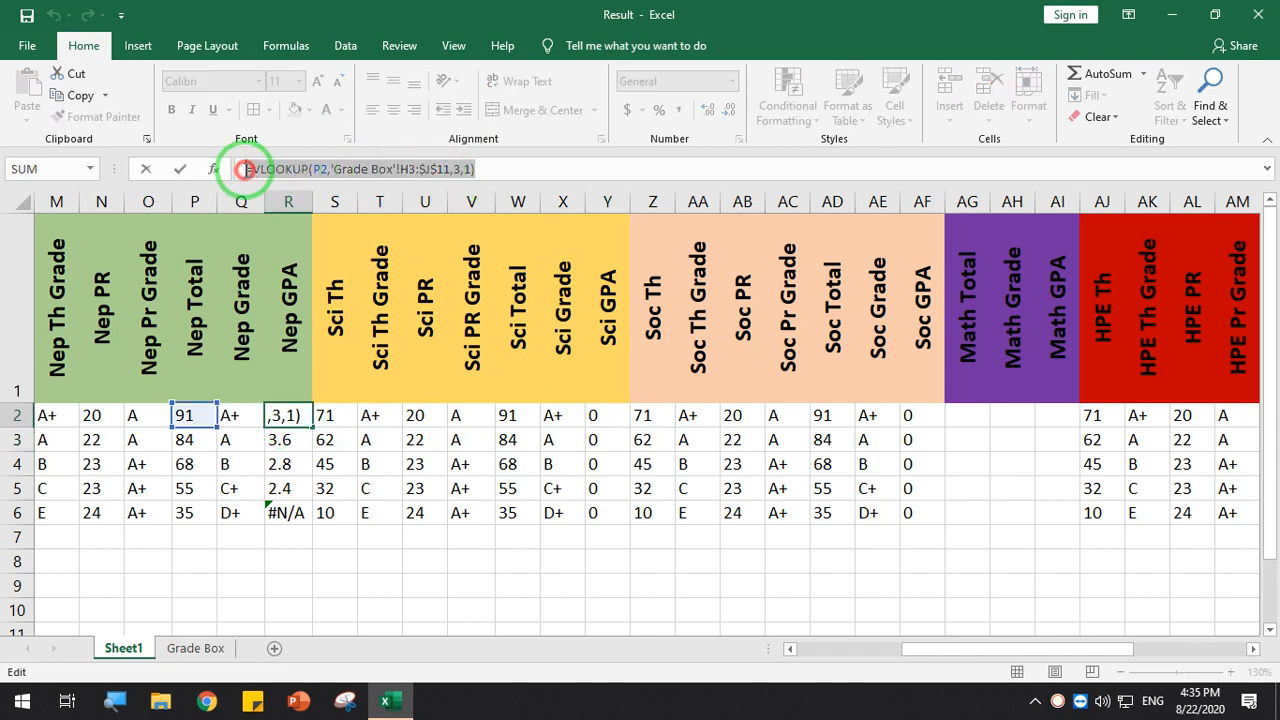
key("Return")
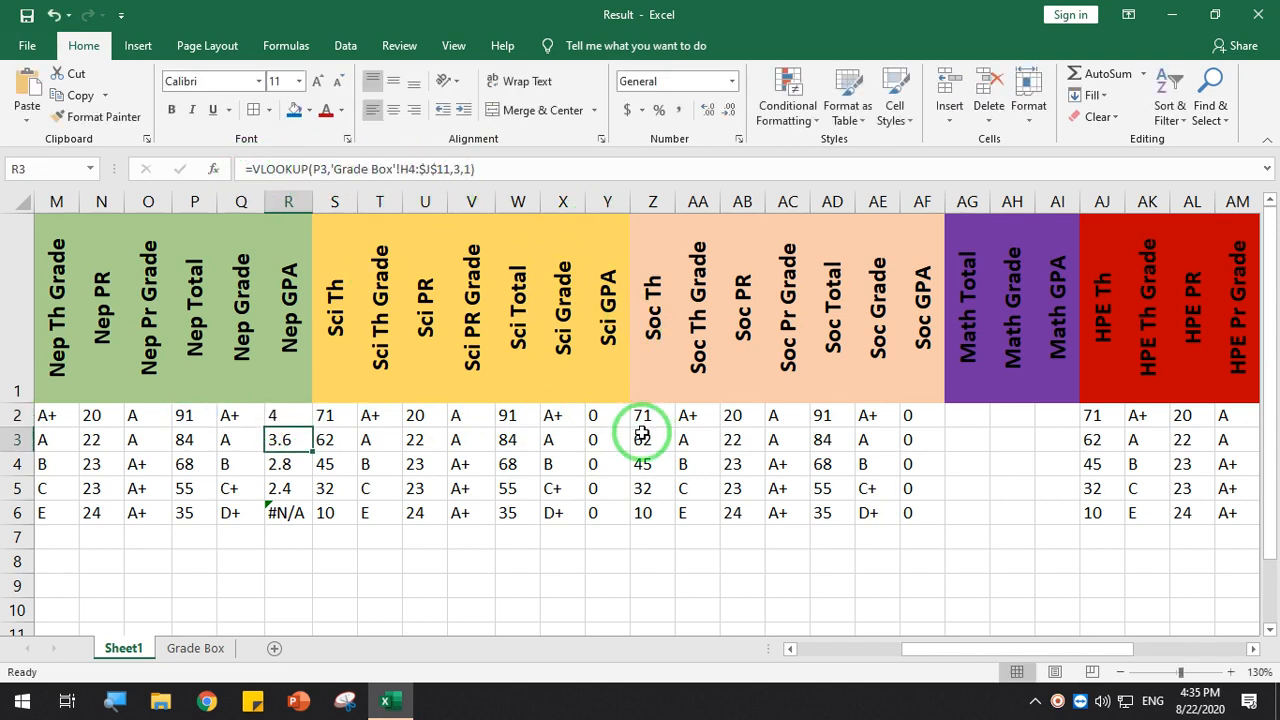
left_click(612, 418)
left_click_drag(485, 169, 227, 158)
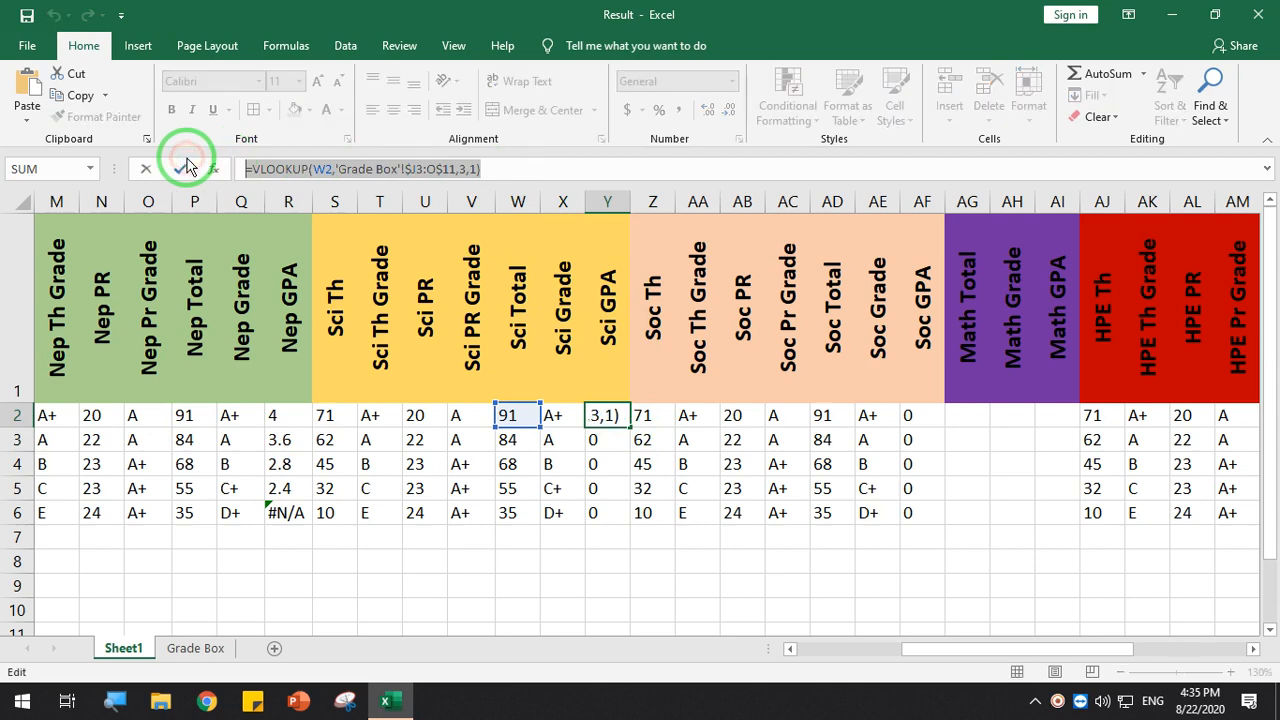
key("Return")
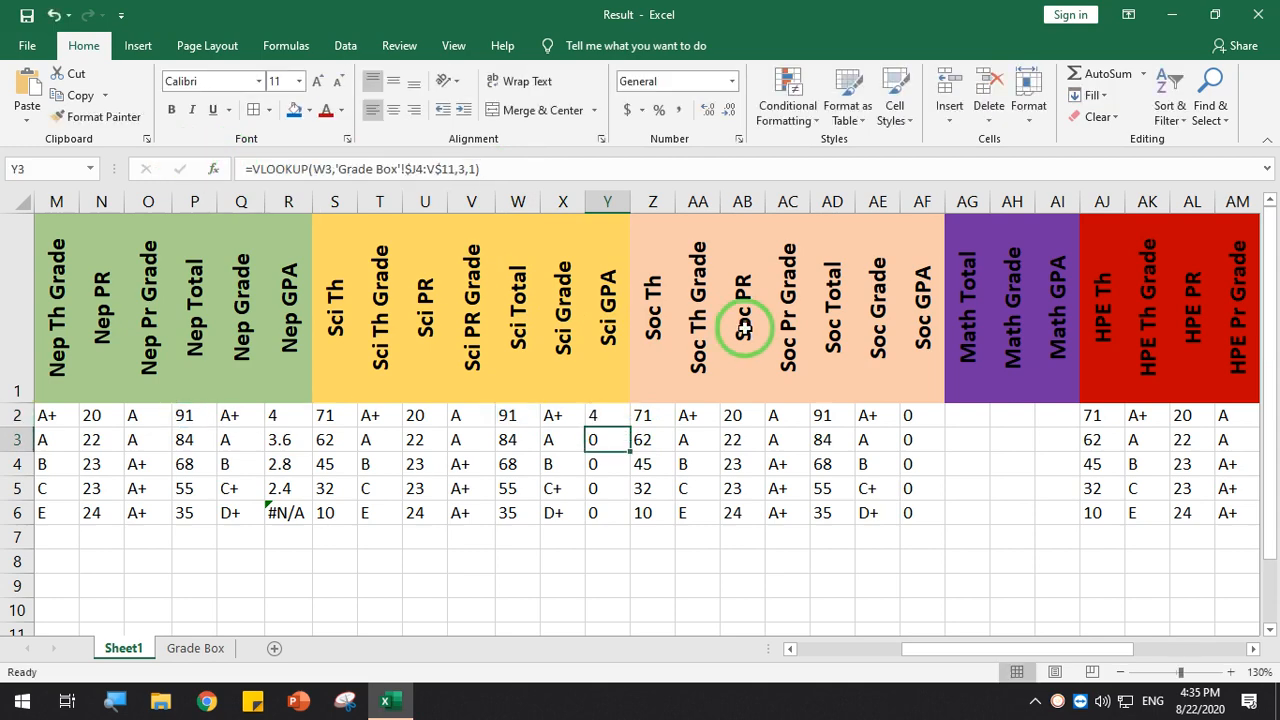
Paste the copied VLOOKUP formula text over the Soc GPA formula in AF2 and into the empty Math GPA cell AI2
left_click(908, 414)
left_click_drag(663, 166, 178, 166)
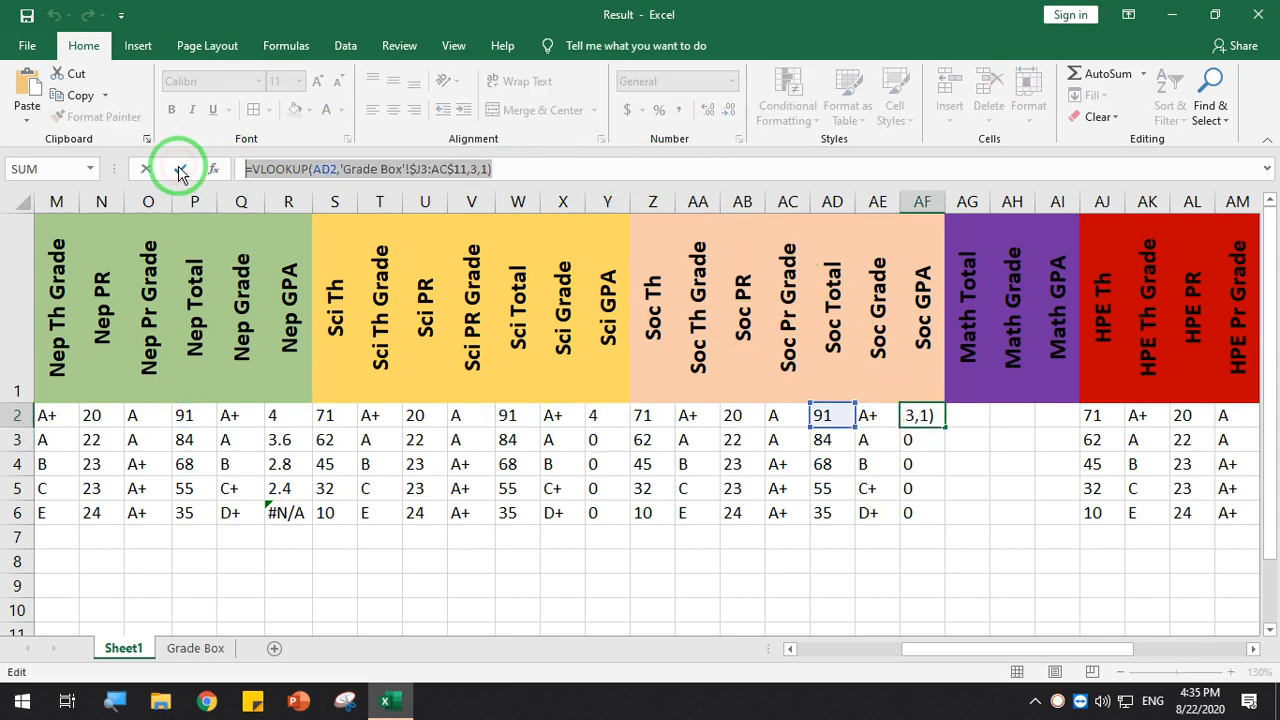
key("Return")
left_click_drag(1012, 650, 1066, 655)
left_click(780, 415)
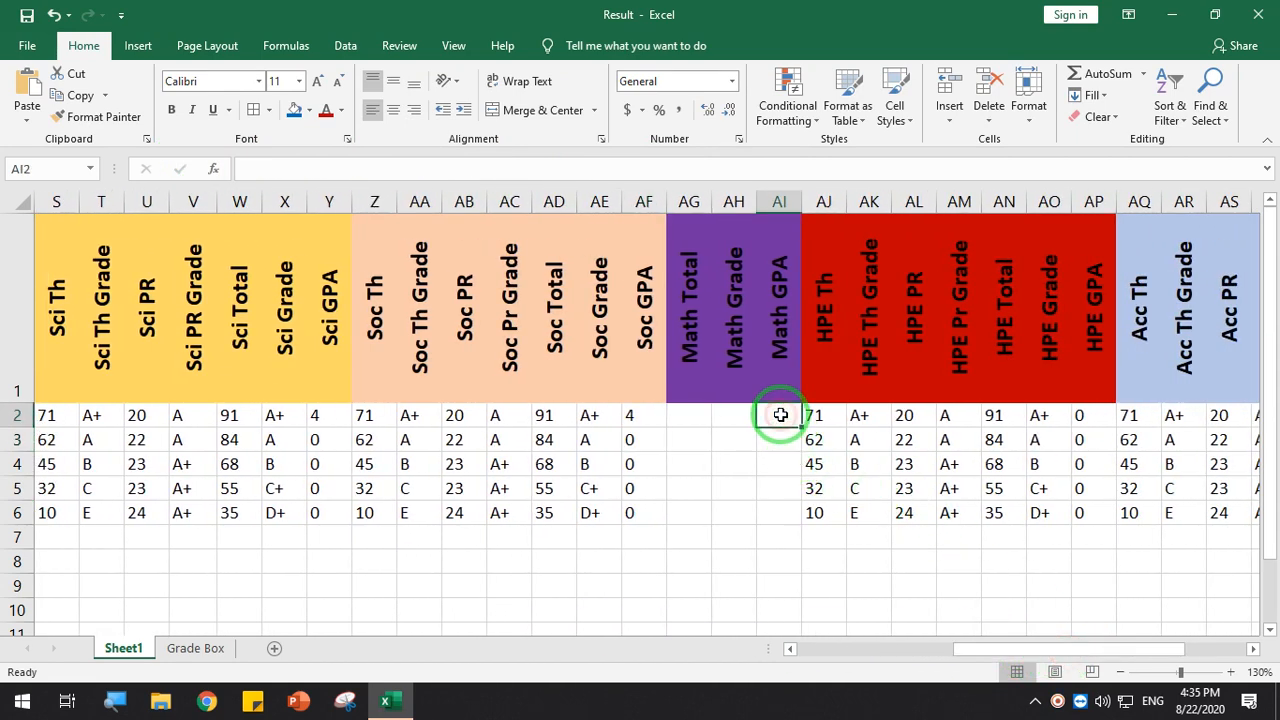
left_click(409, 171)
key("Return")
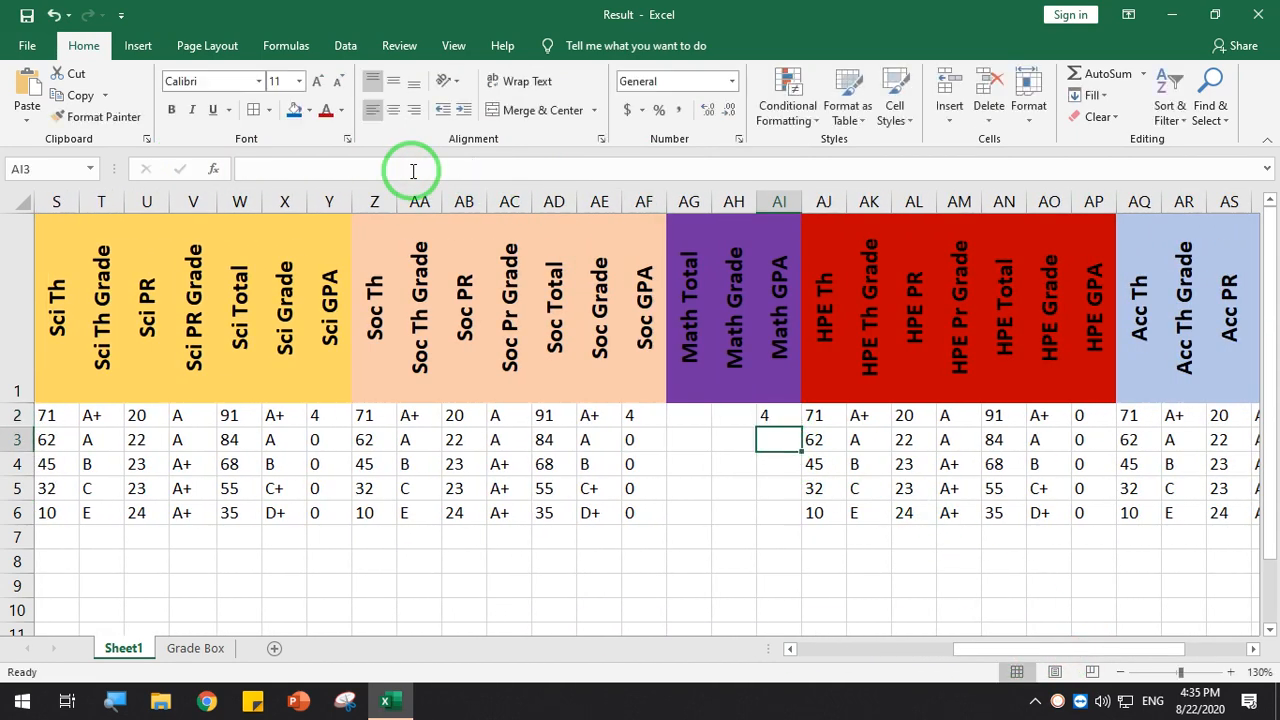
Replace the HPE GPA formula in AP2 and the Acc GPA formula in AW2 with the copied VLOOKUP formula text
left_click(1086, 418)
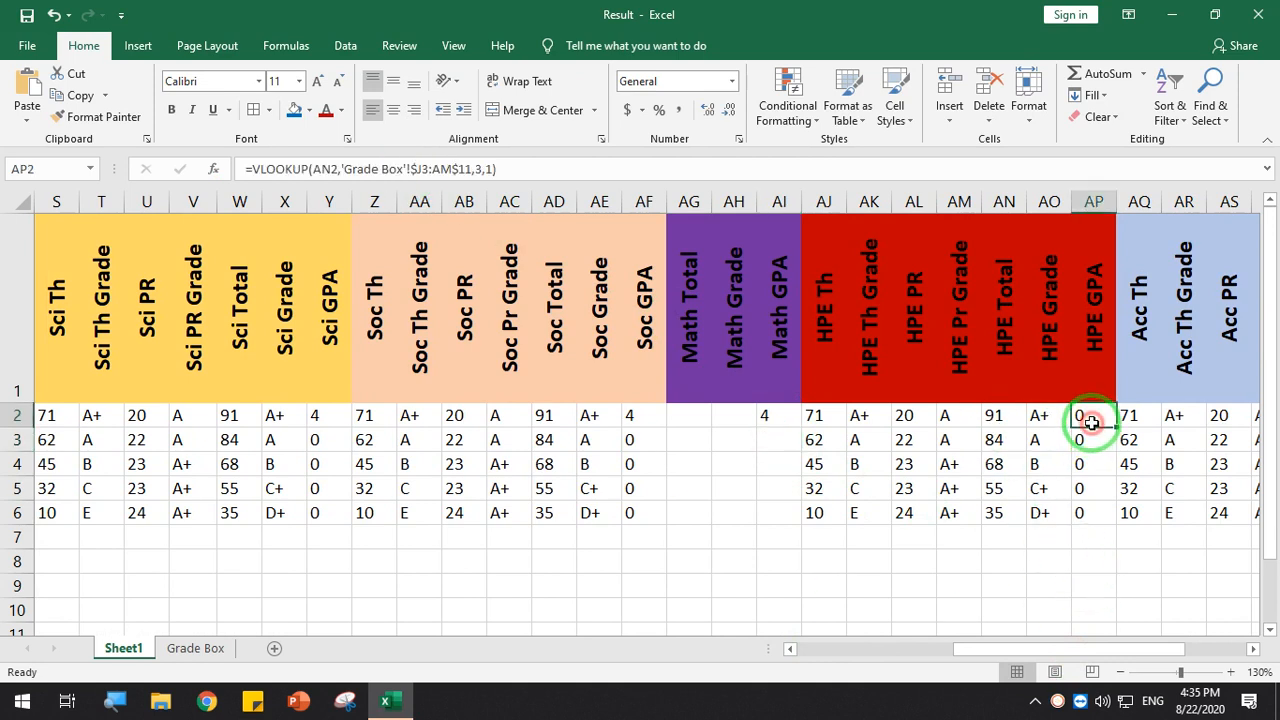
left_click_drag(500, 169, 237, 169)
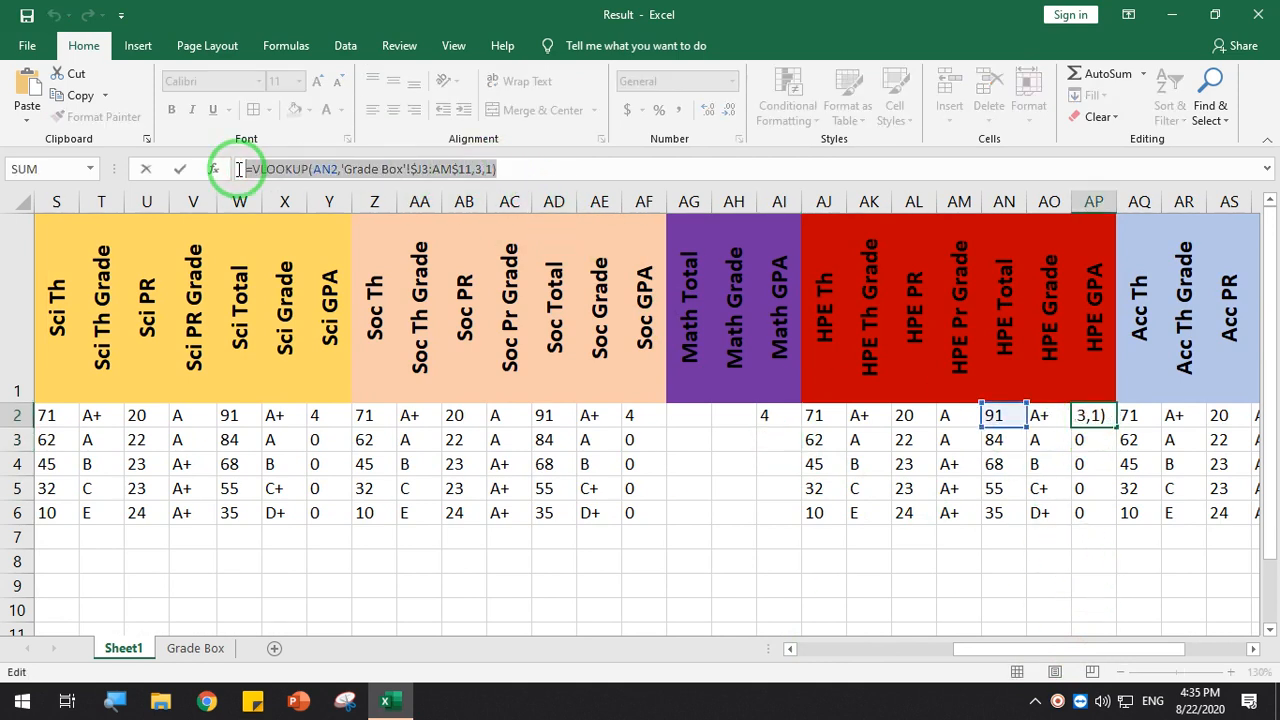
key("Return")
left_click_drag(1058, 650, 1106, 652)
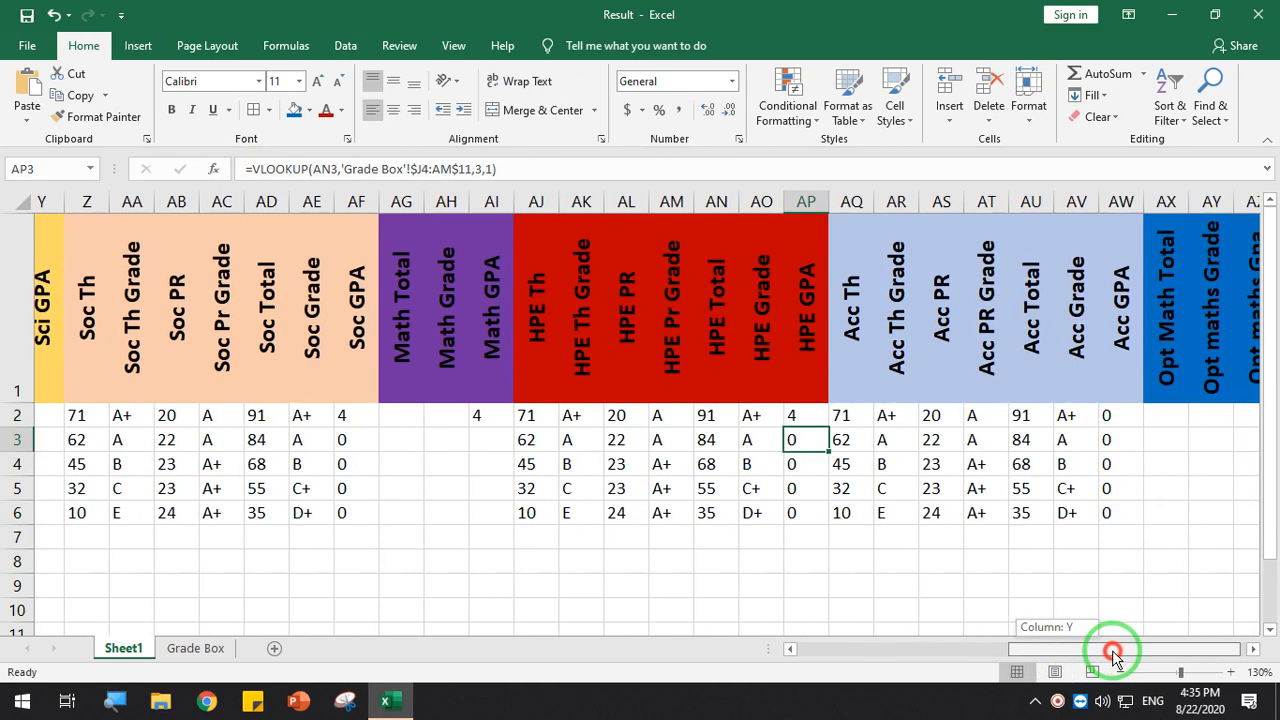
left_click(1130, 416)
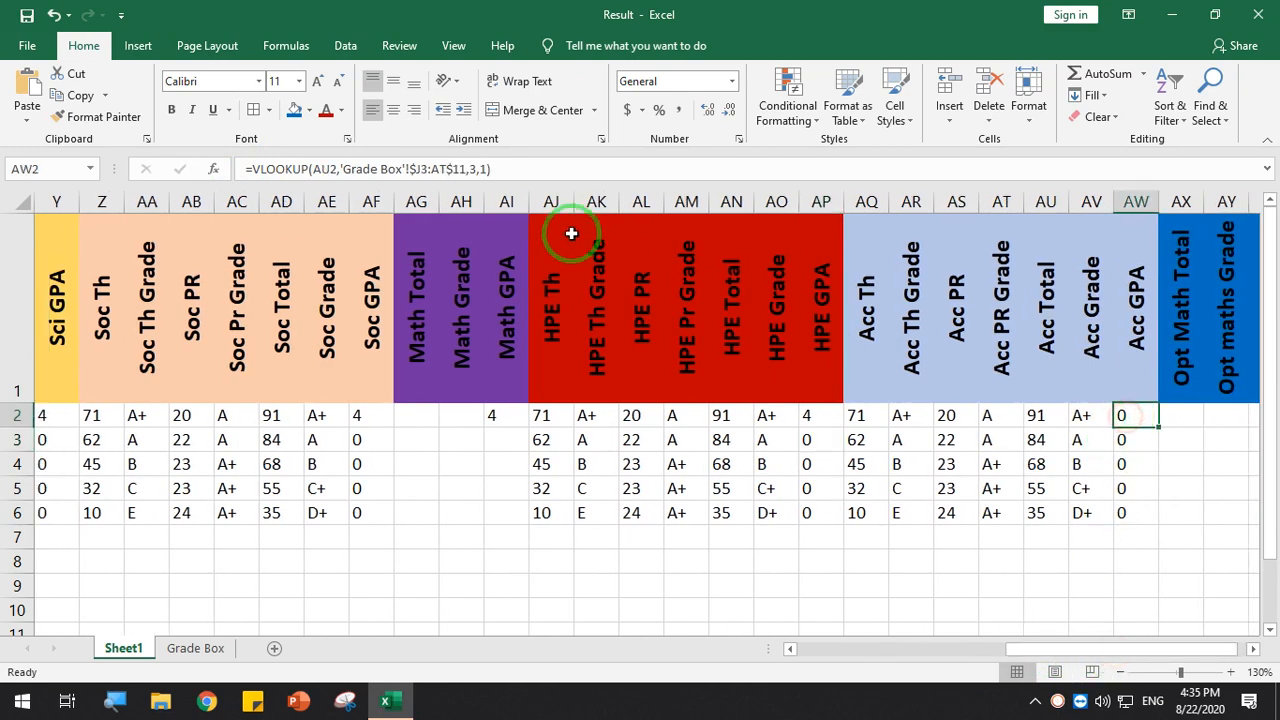
left_click(530, 168)
key("Return")
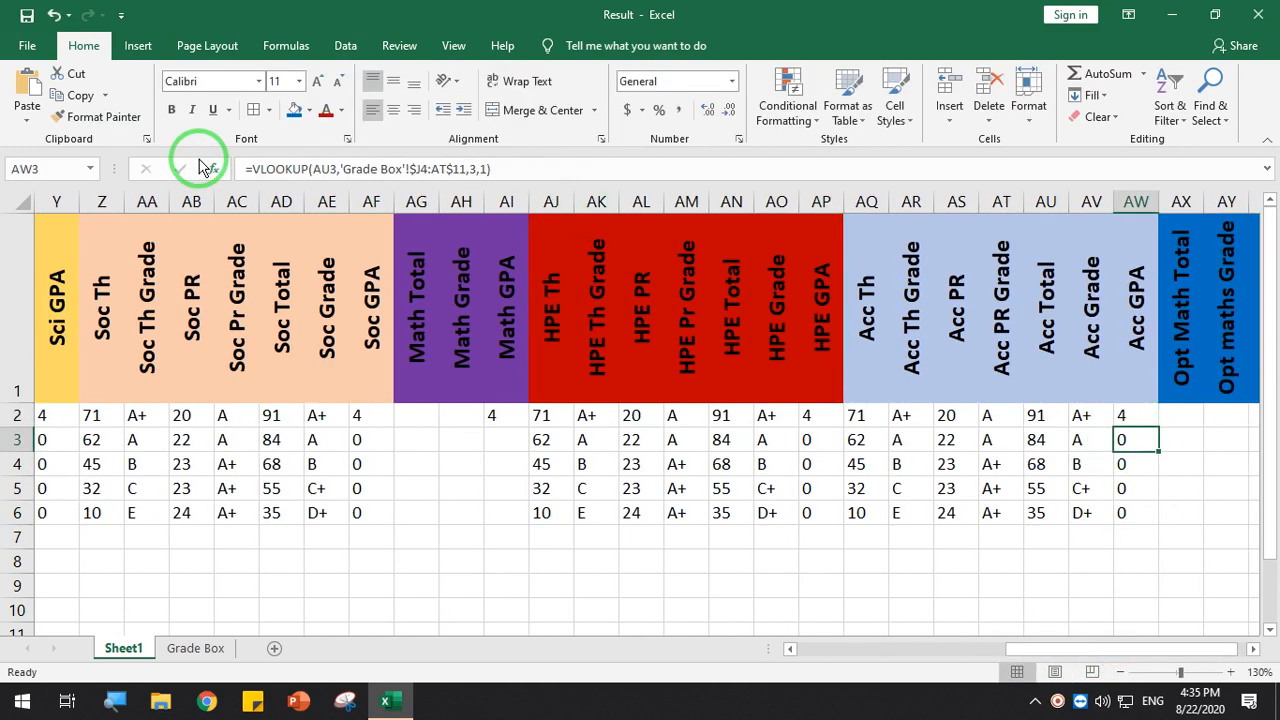
Paste the copied VLOOKUP formula text into the Opt maths Gpa cell AZ2
left_click_drag(1149, 652, 1162, 650)
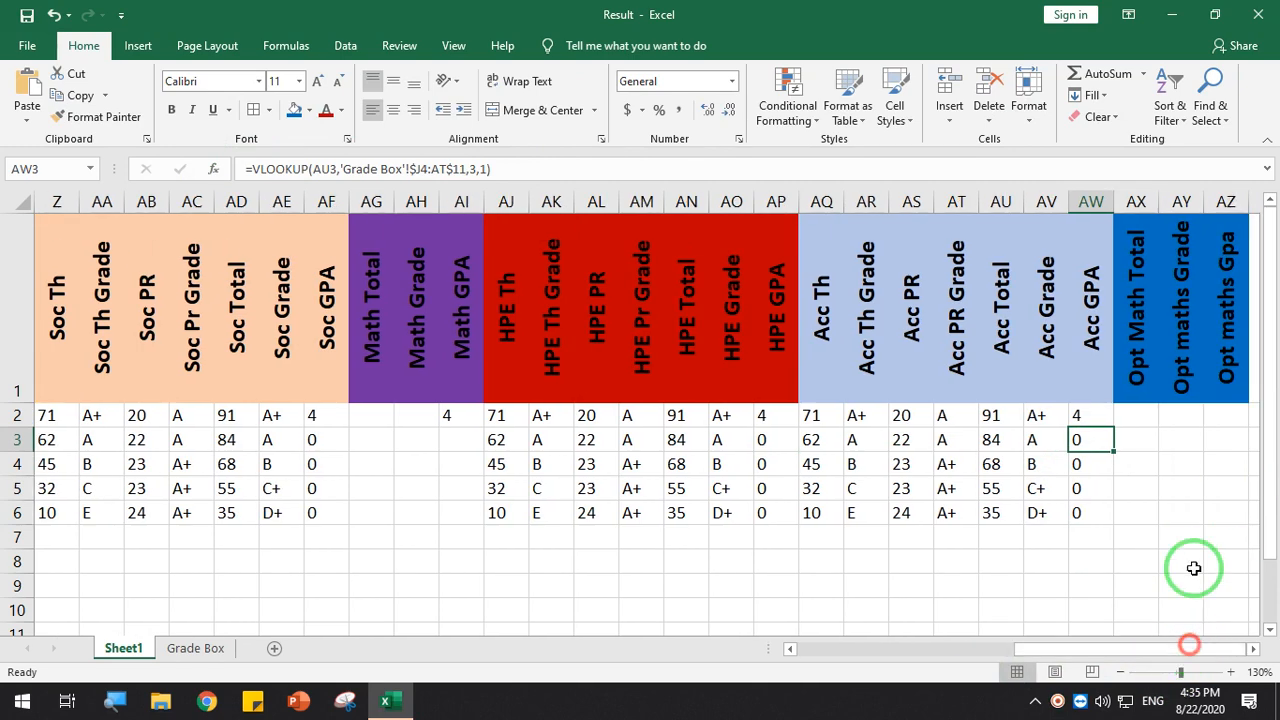
left_click(1210, 415)
left_click(379, 166)
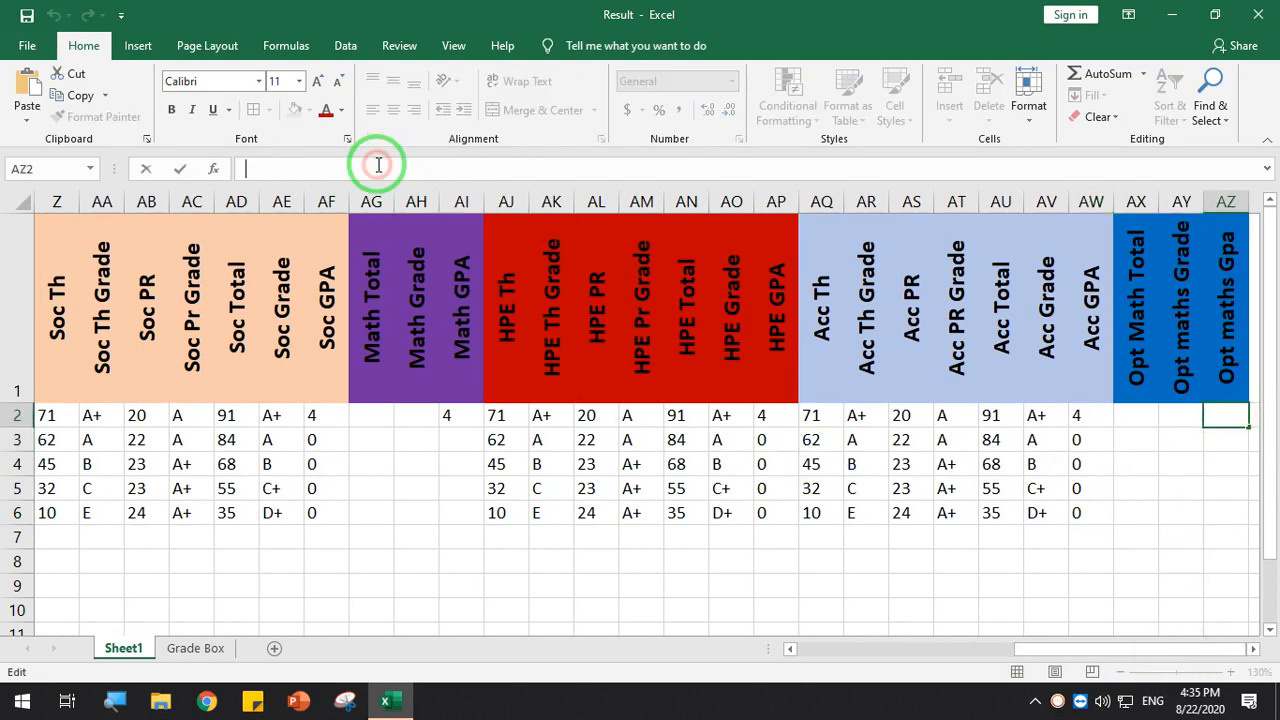
key("ctrl+v")
key("Return")
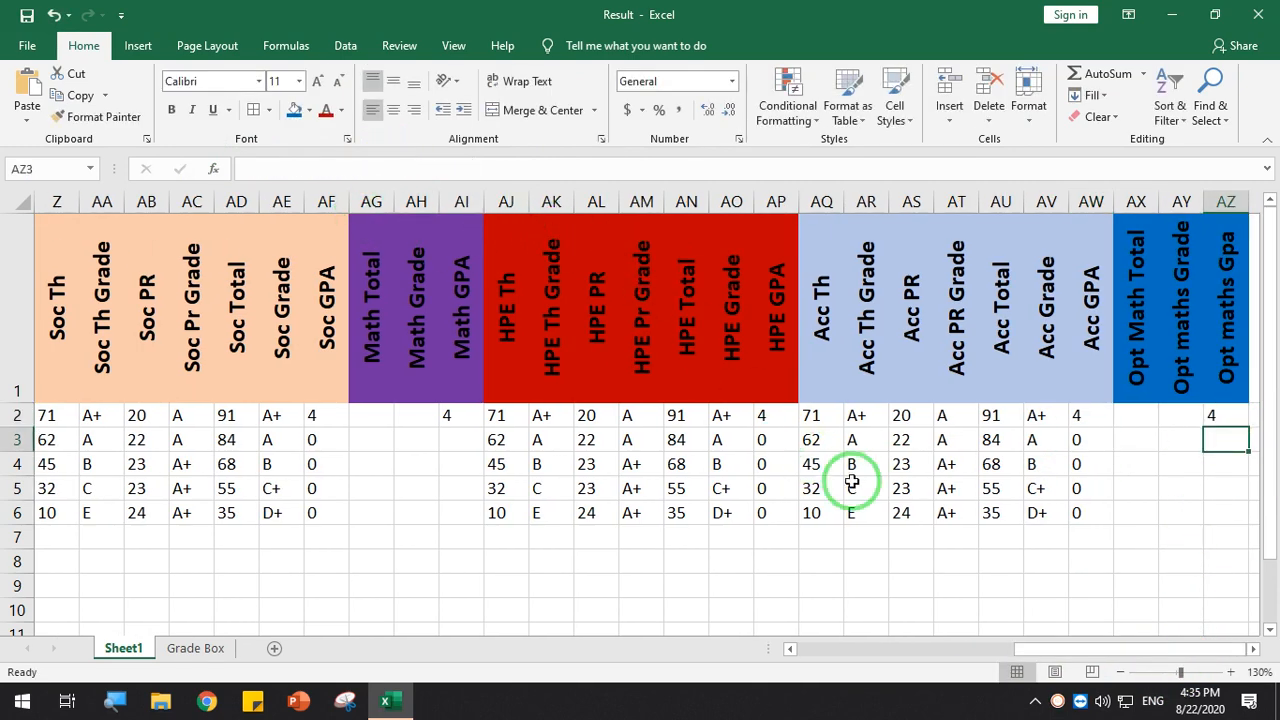
Change the lookup value of the Sci GPA formula in Y2 to W2 and fill it down to Y6
left_click_drag(1021, 650, 918, 660)
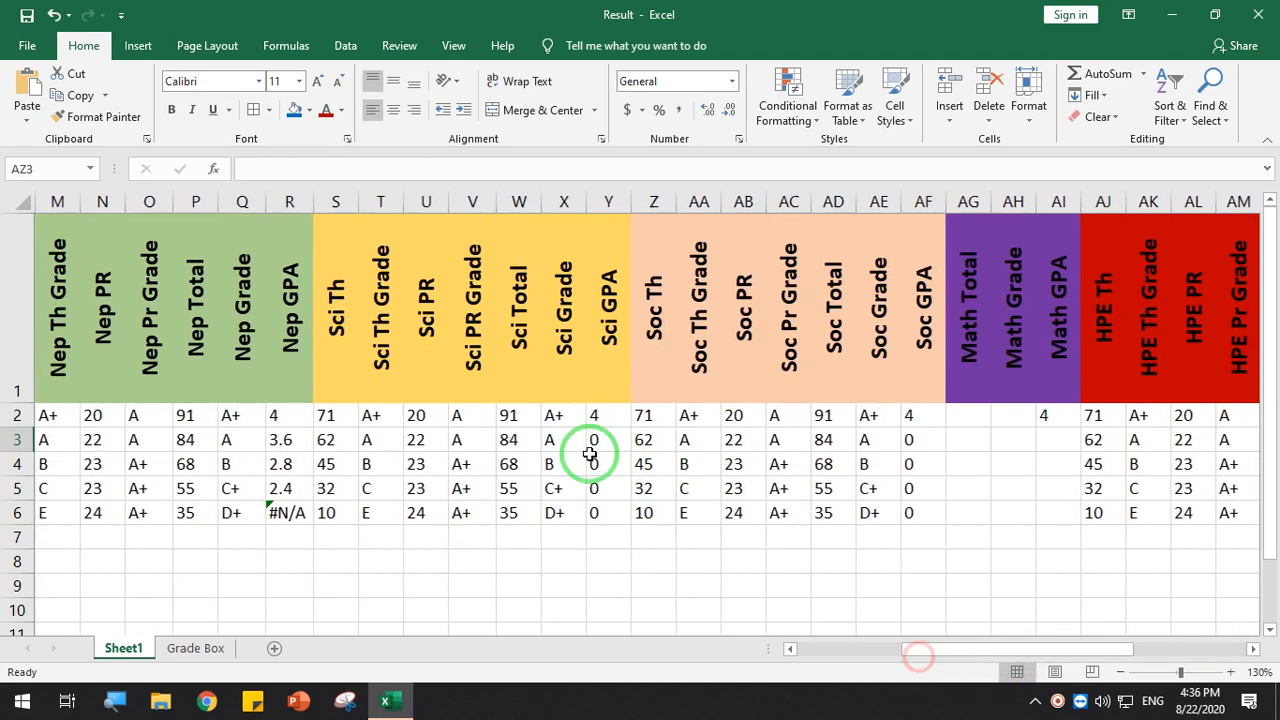
left_click(508, 415)
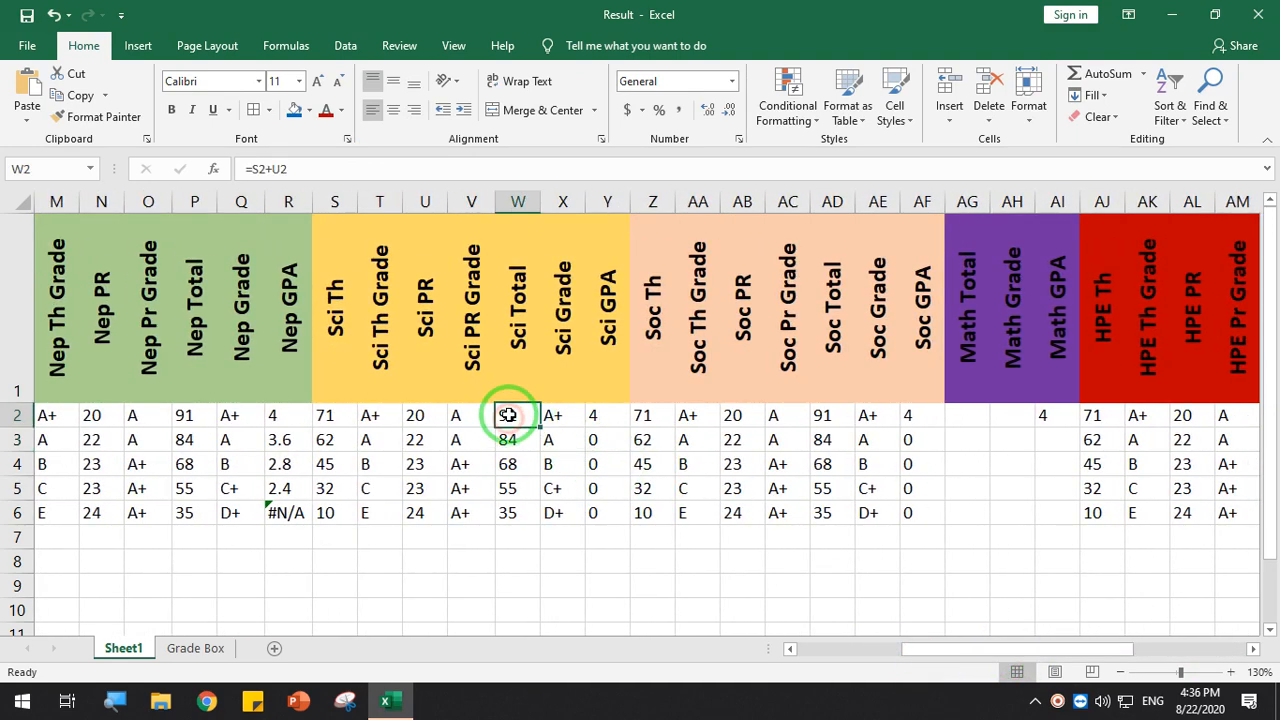
left_click(605, 416)
left_click(320, 168)
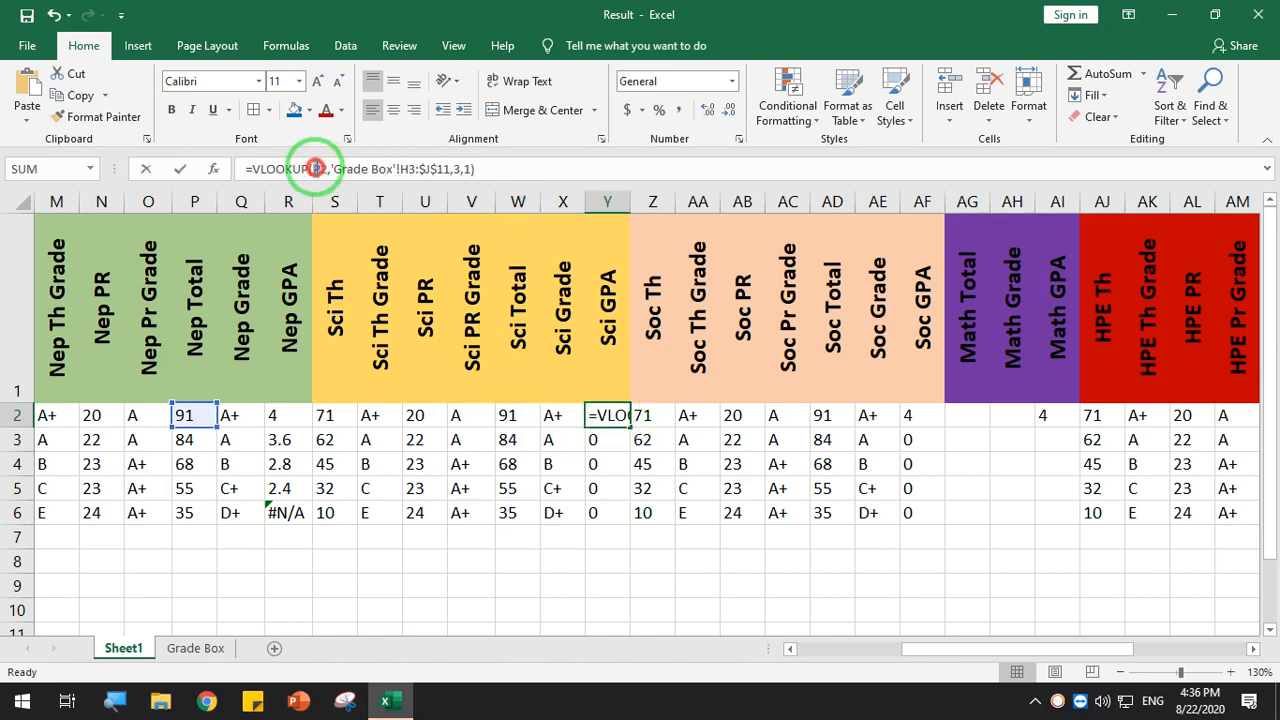
key("Return")
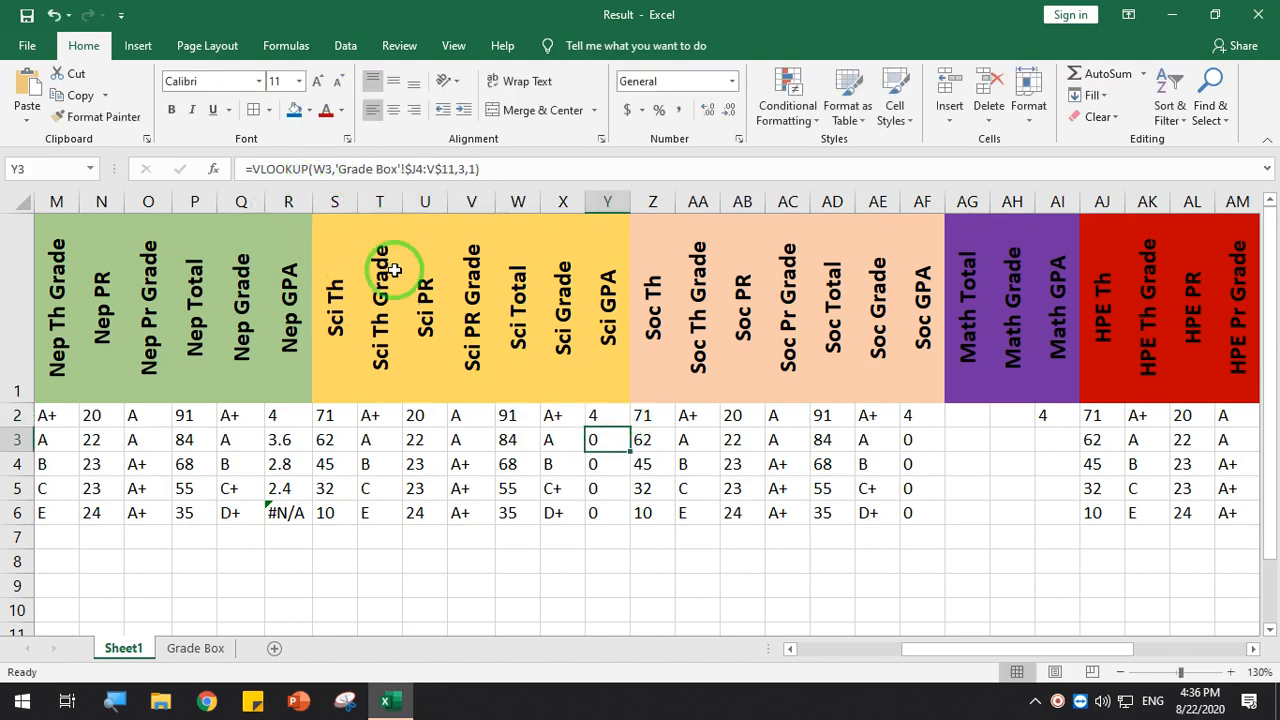
left_click(622, 420)
left_click_drag(629, 427, 626, 520)
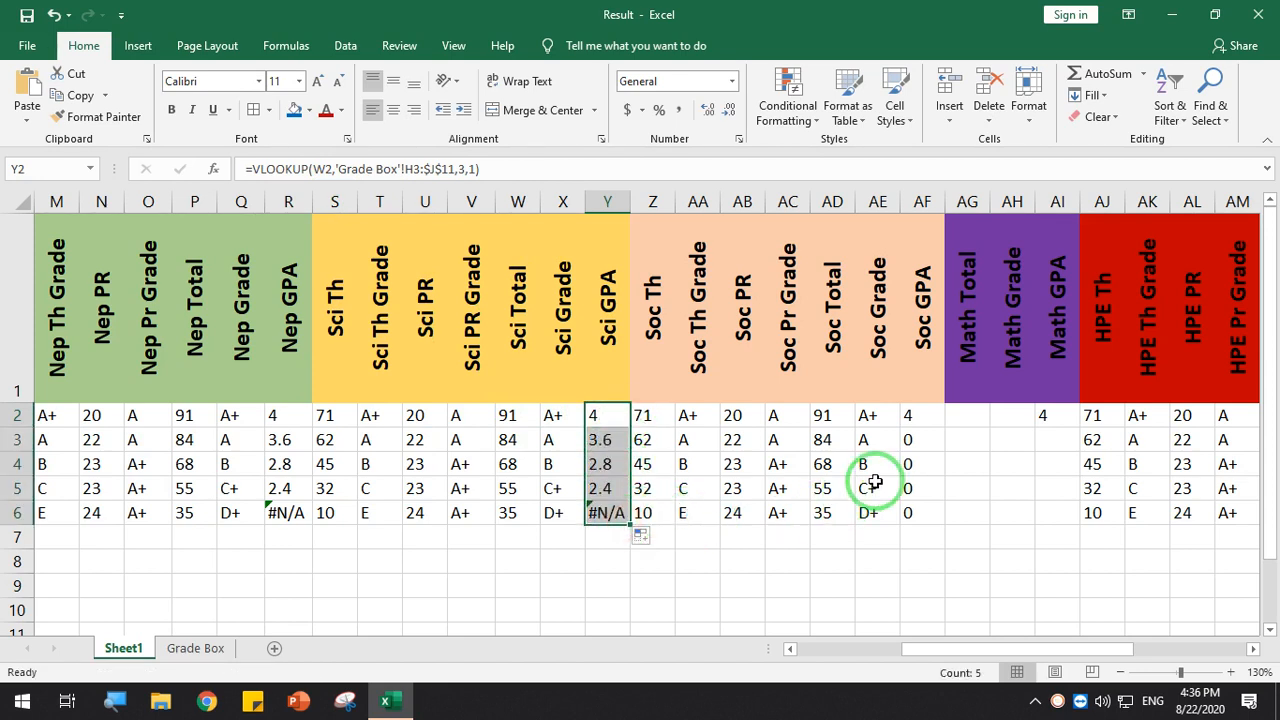
Change the lookup value of the Soc GPA formula in AF2 to AD2 and fill it down to AF8
left_click(910, 416)
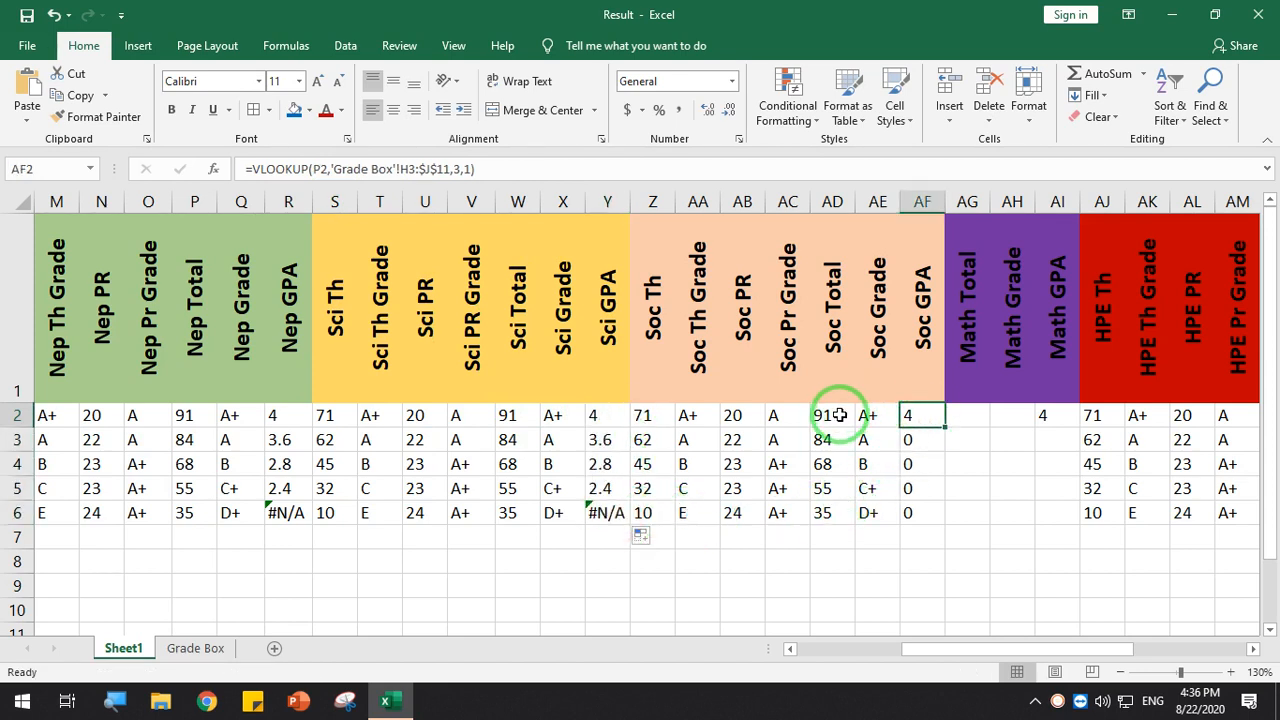
double_click(320, 169)
type("ad2")
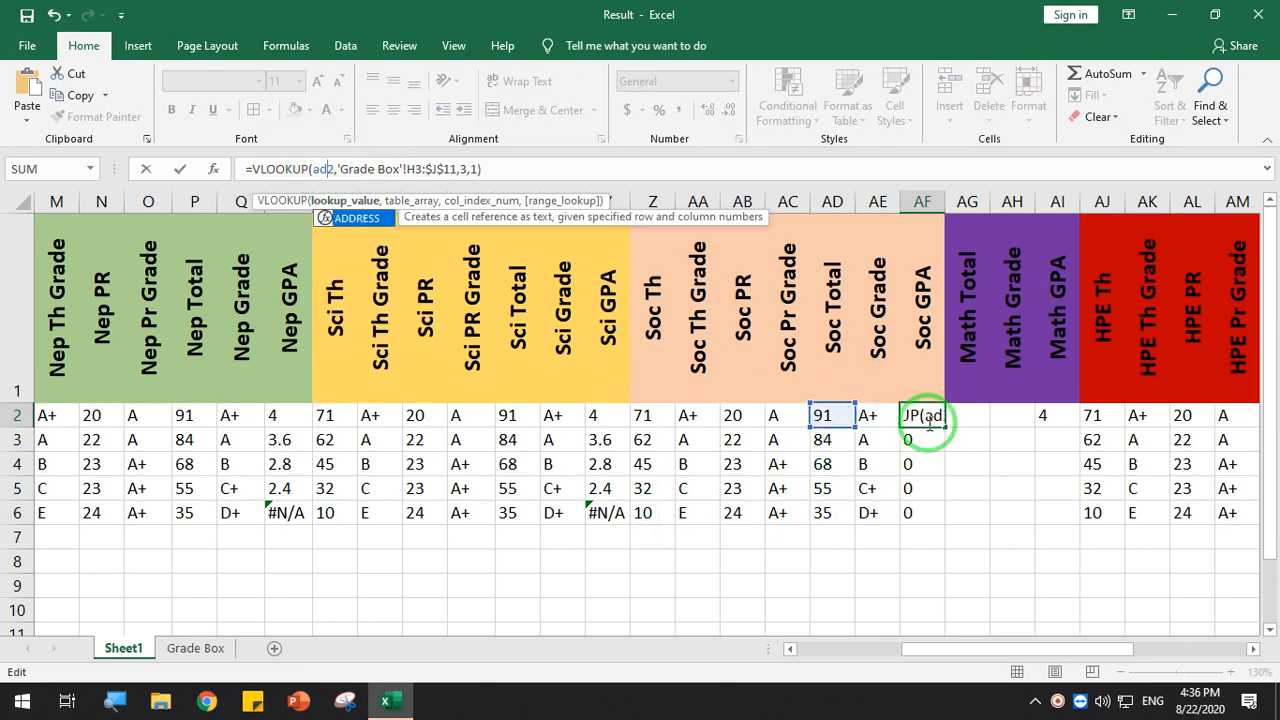
key("Return")
left_click(941, 421)
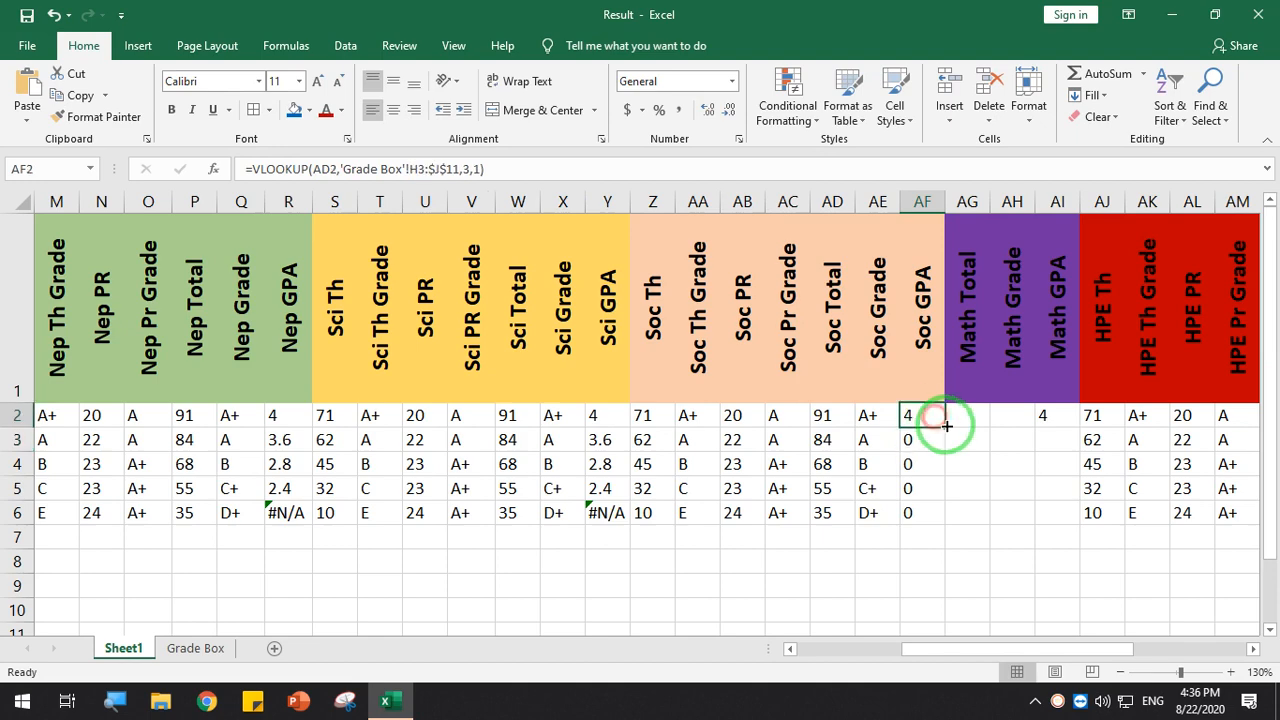
double_click(945, 426)
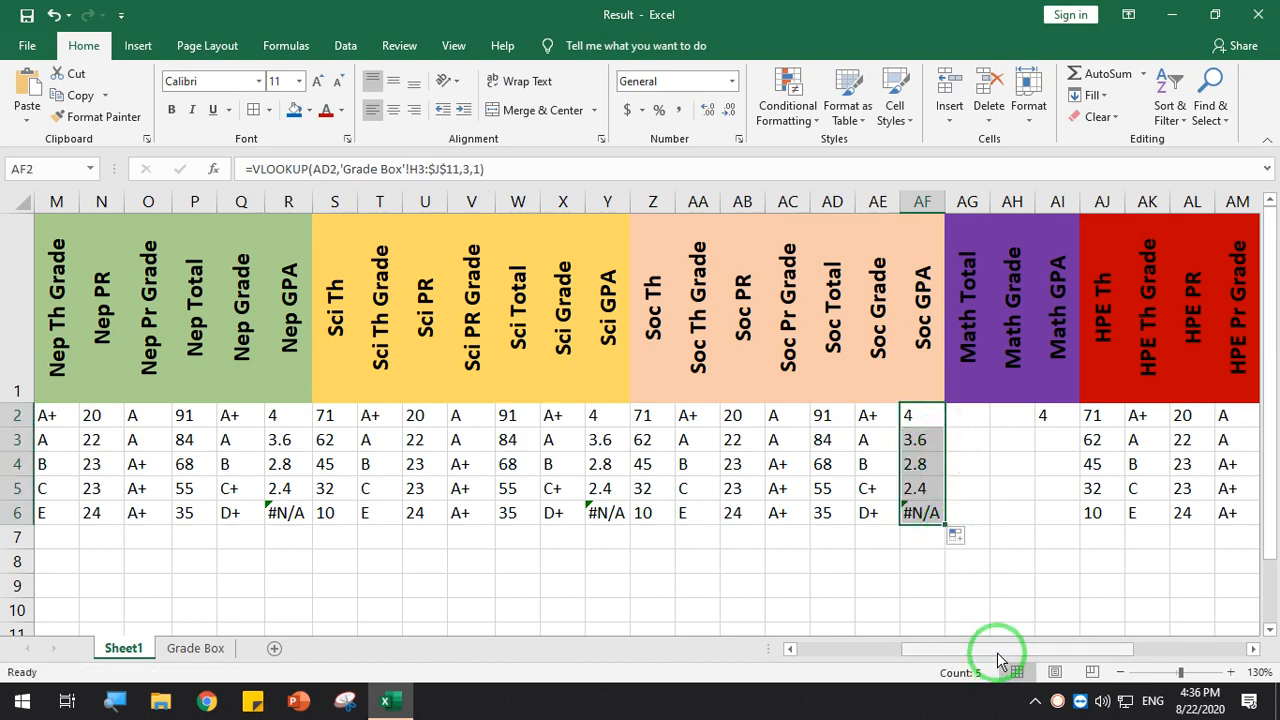
left_click_drag(1000, 654, 1022, 655)
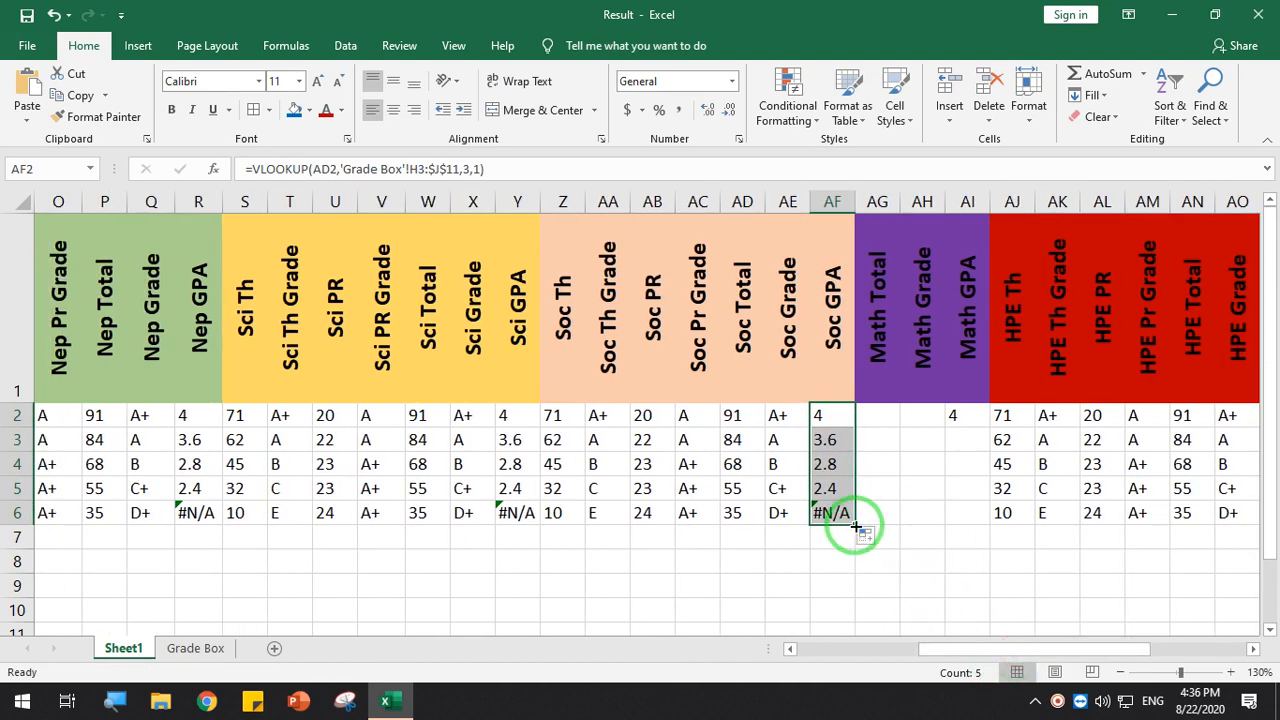
left_click_drag(855, 525, 857, 562)
left_click_drag(940, 652, 996, 655)
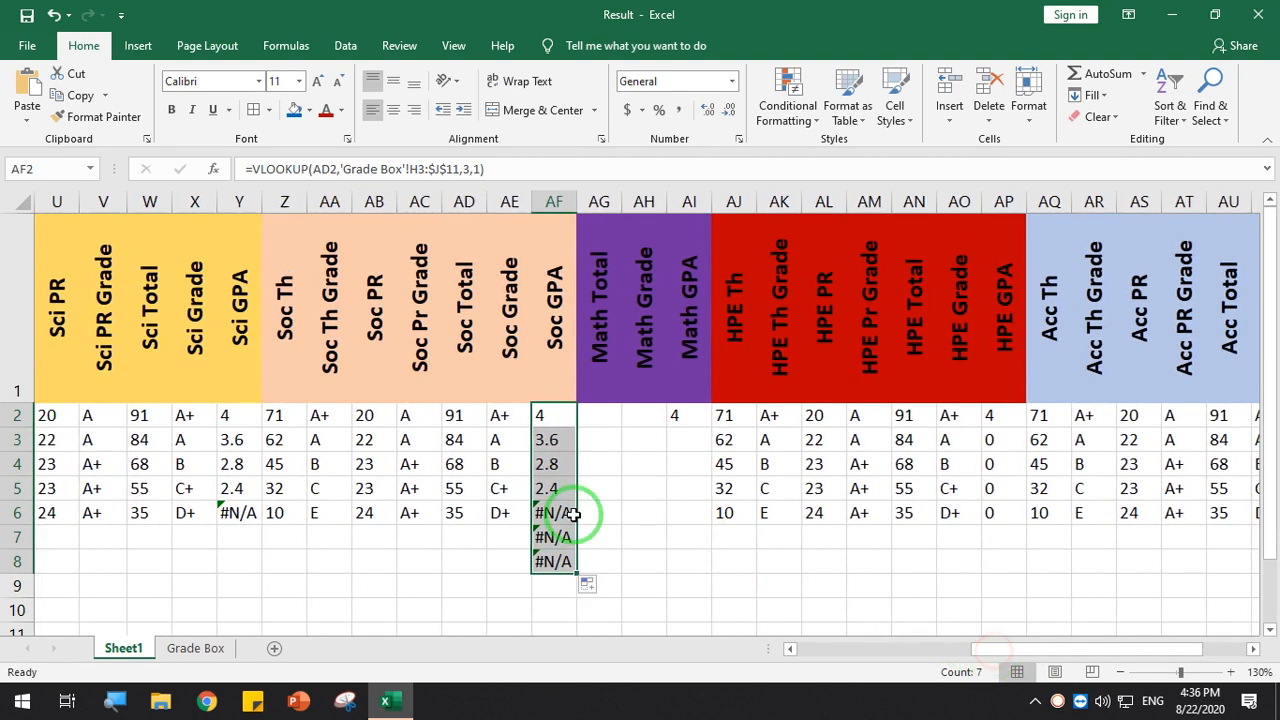
Test the last Soc Total in AD6 with the value 0 and restore it to 35
double_click(478, 514)
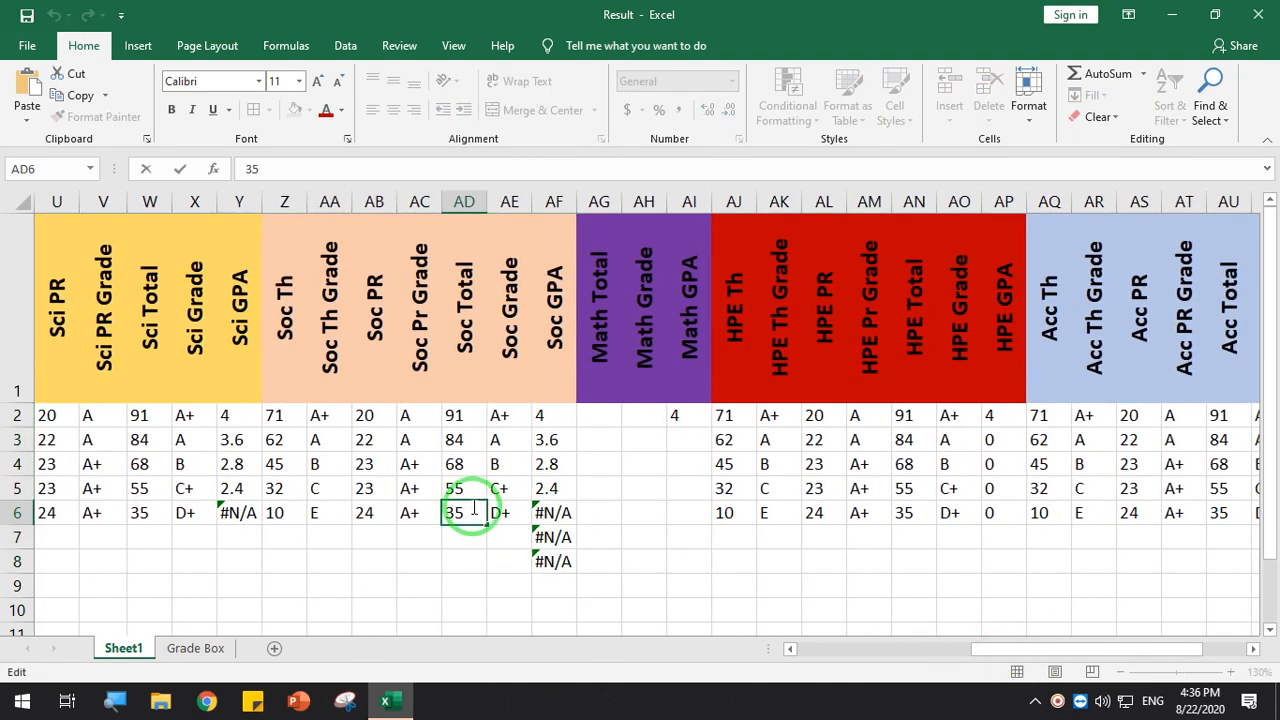
type("0")
key("Return")
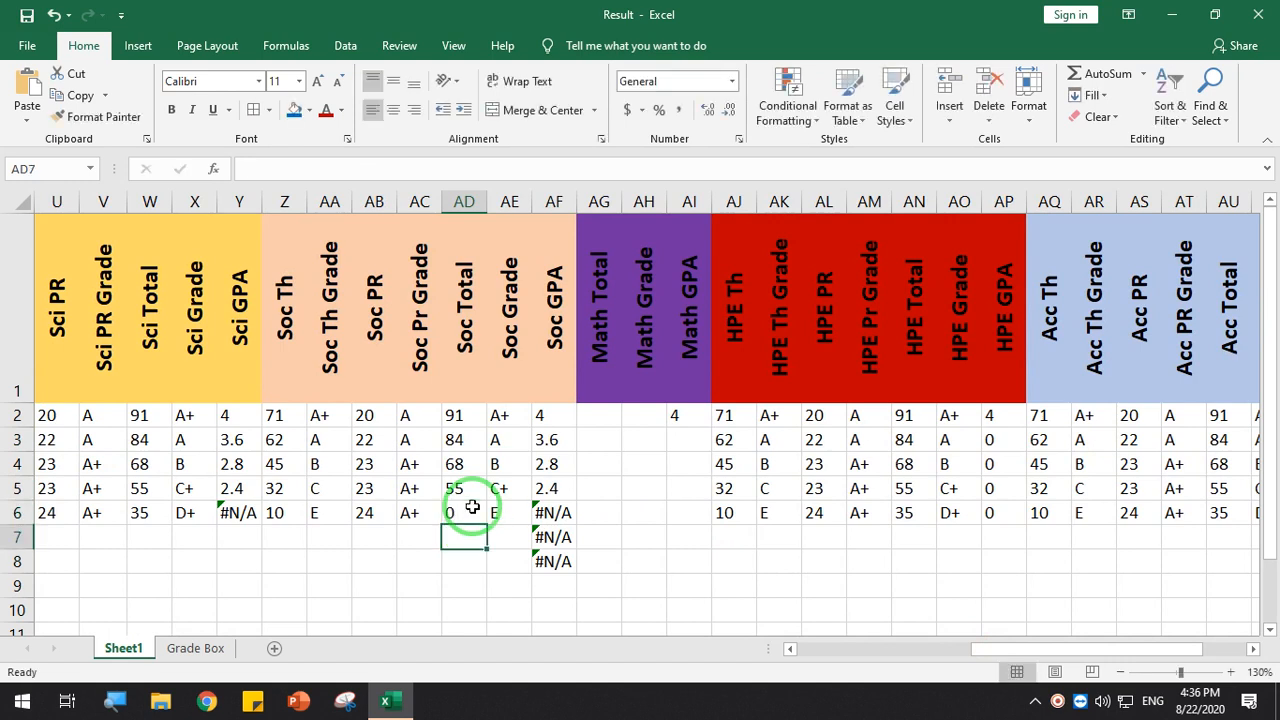
left_click(472, 507)
type("35")
key("Return")
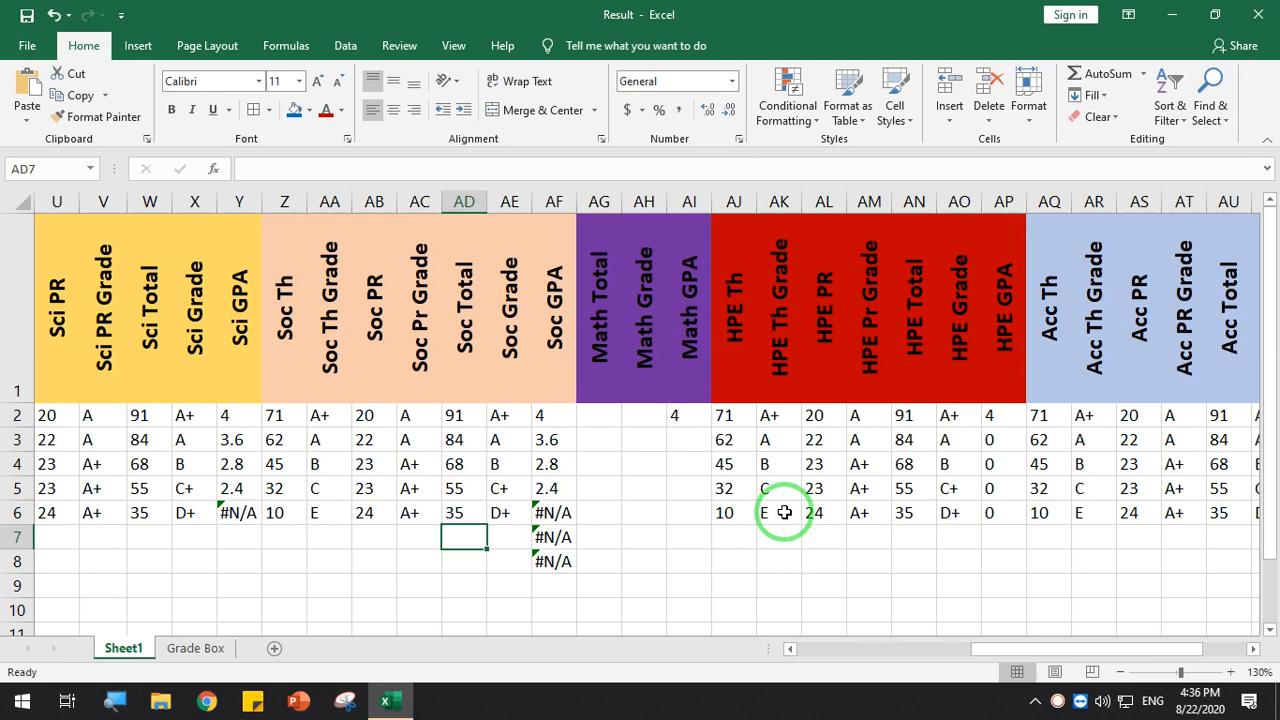
Change the lookup value of the Math GPA formula in AI2 to AG2 and fill it down to AI8
left_click(681, 418)
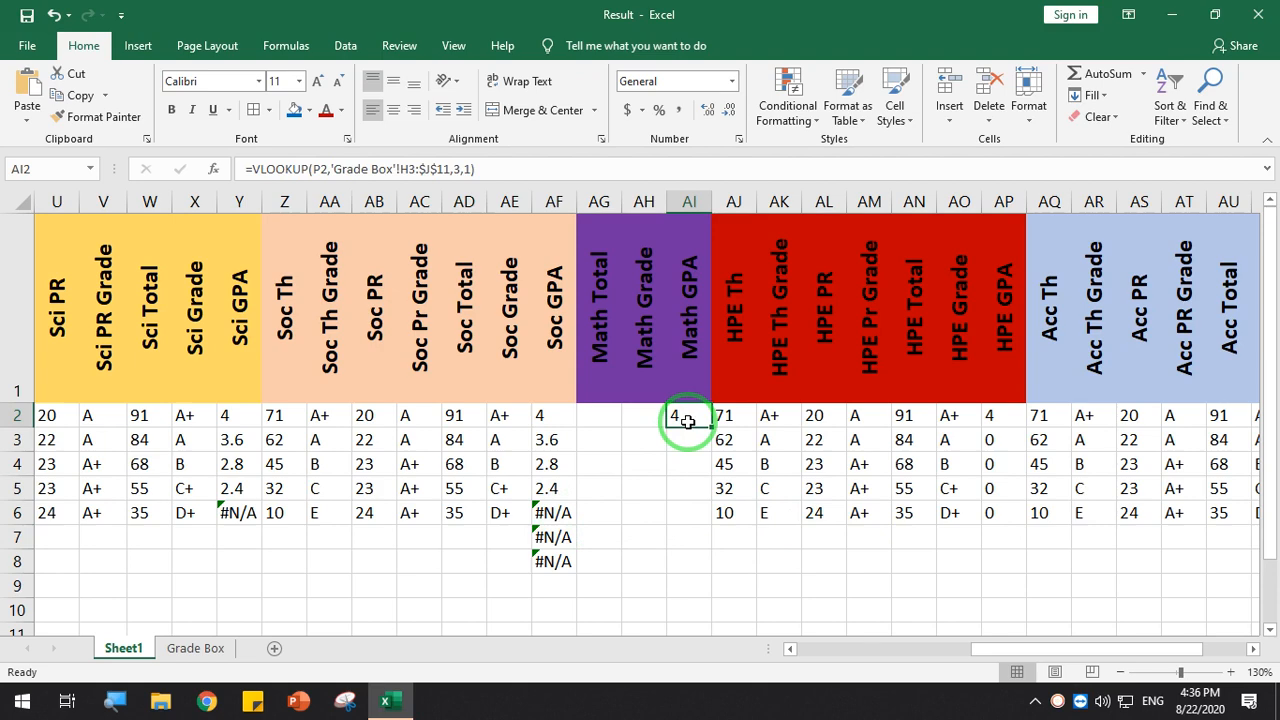
left_click(324, 171)
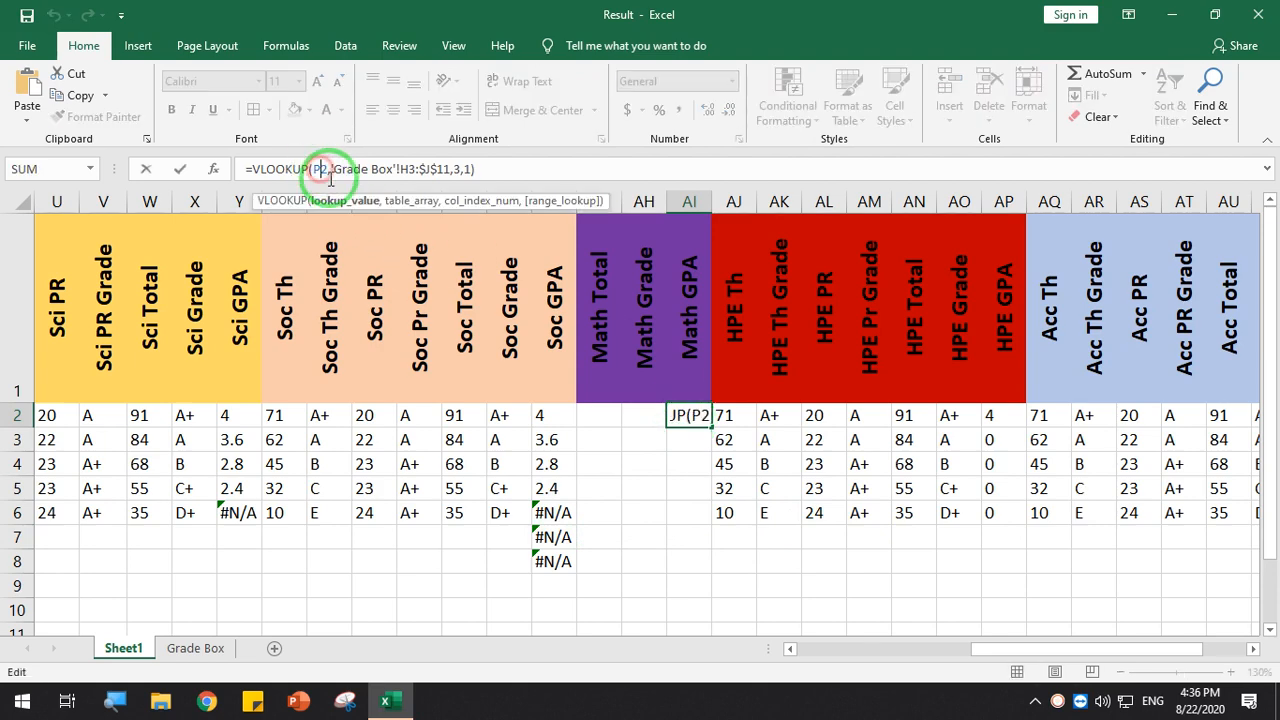
key("Delete")
key("Delete")
type("ag2")
key("Return")
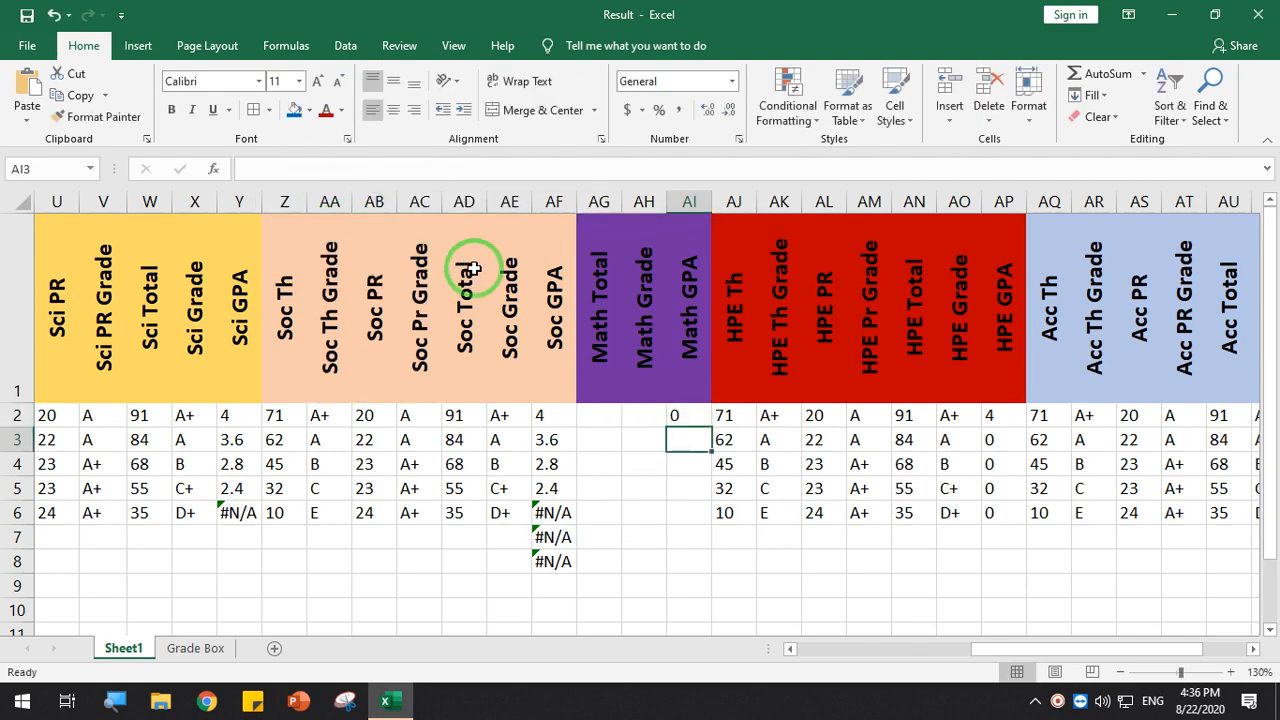
left_click(677, 414)
double_click(711, 427)
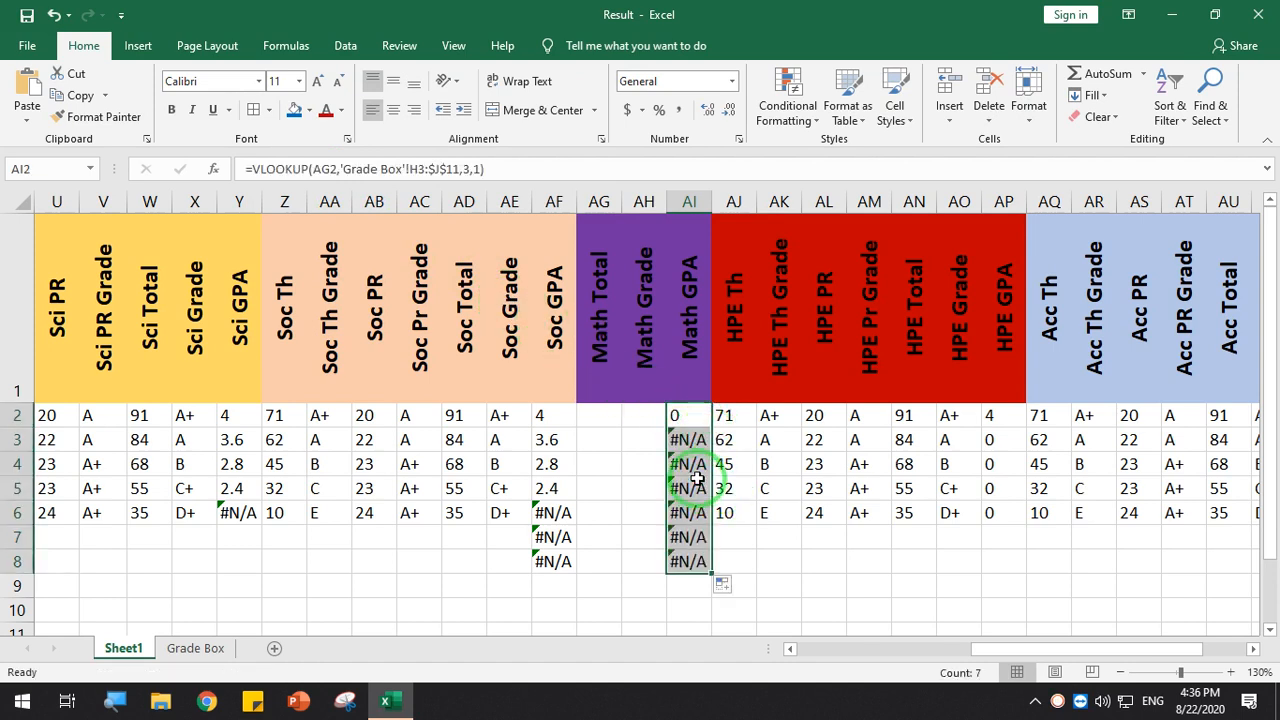
left_click(686, 414)
left_click_drag(709, 424, 713, 498)
left_click(699, 410)
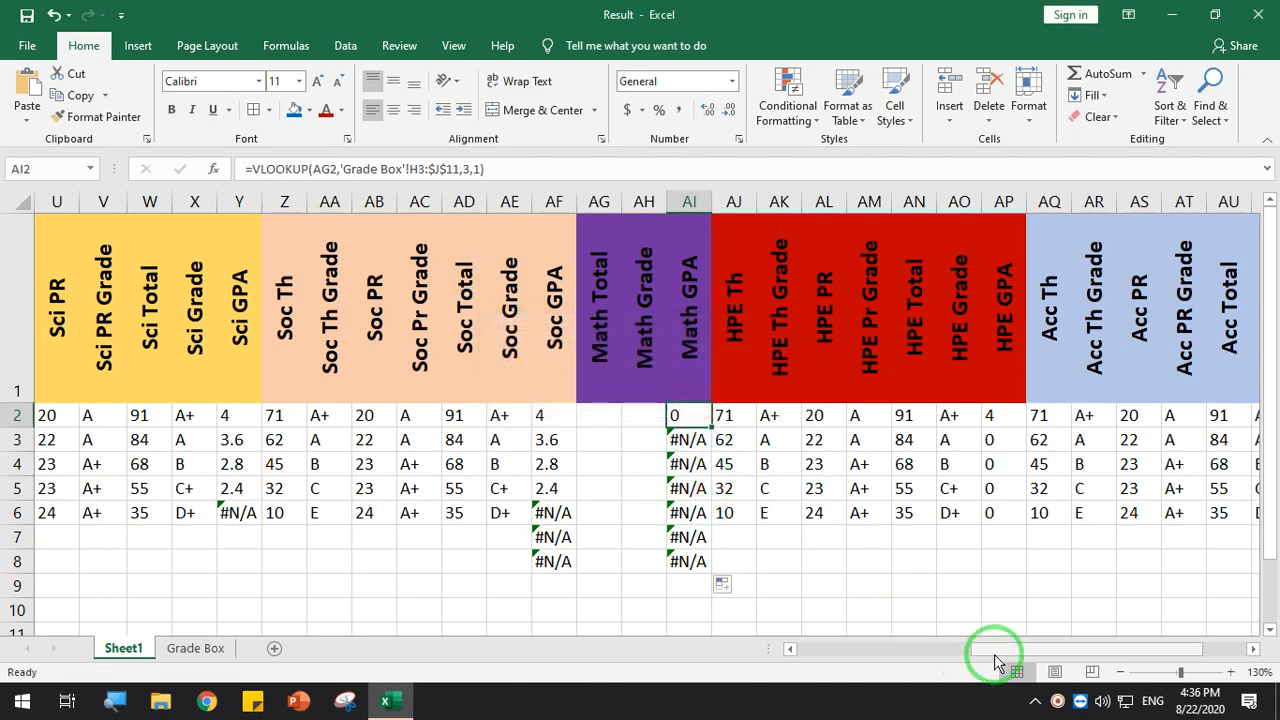
Change the lookup value of the HPE GPA formula in AP2 to AN2 and fill it down to AP6
left_click_drag(990, 650, 1020, 650)
left_click(856, 418)
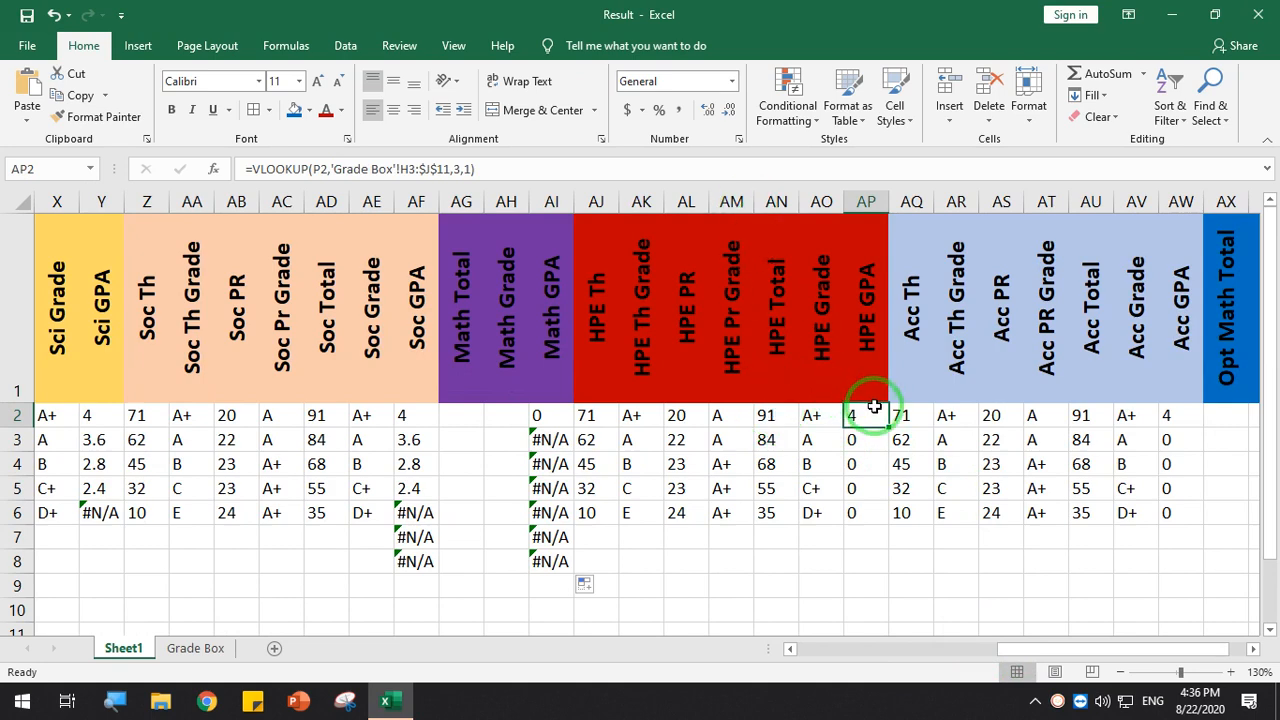
left_click(320, 169)
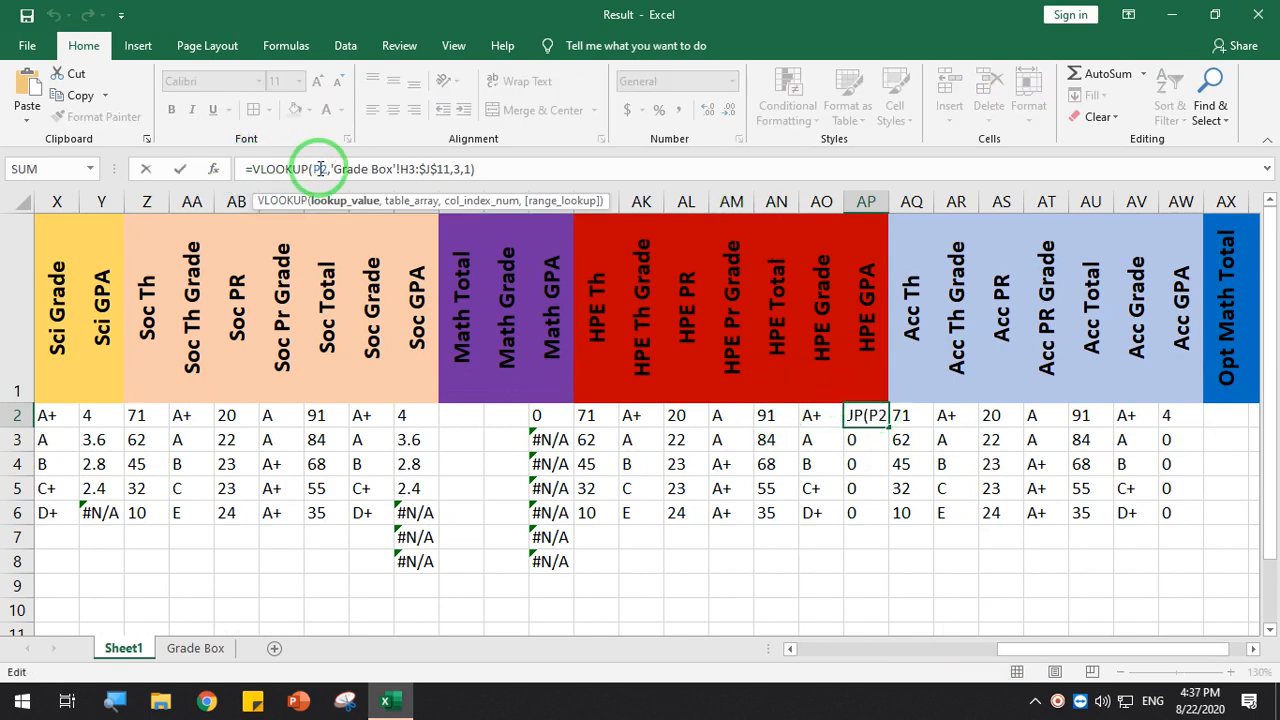
type("AN2")
key("Return")
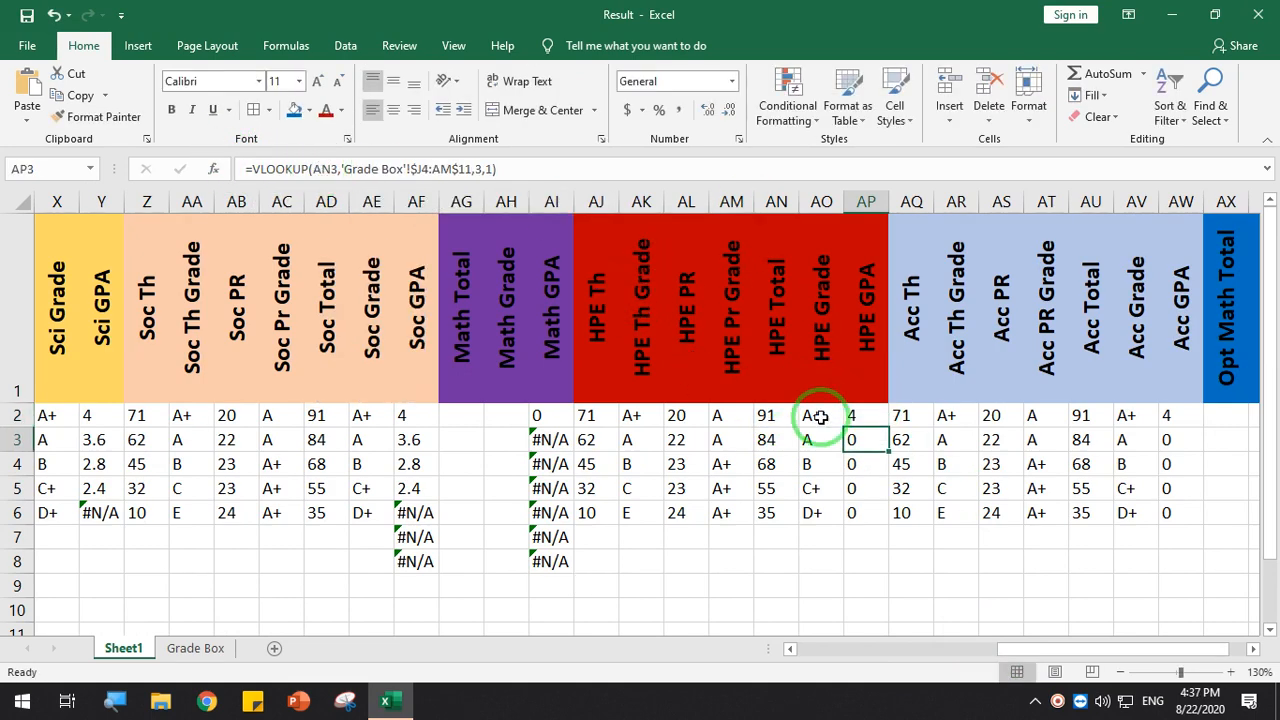
left_click(882, 420)
double_click(888, 428)
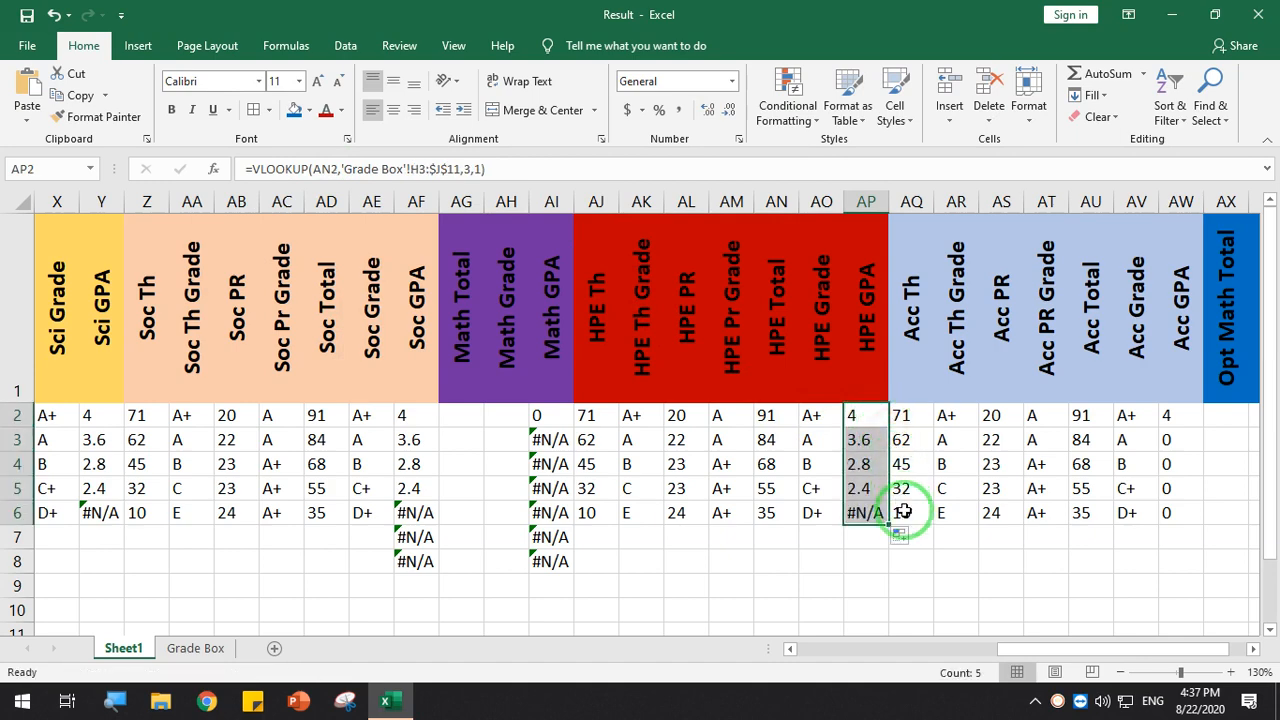
Change the lookup value of the Acc GPA formula in AW2 to AU2 and fill it down to AW6
left_click_drag(1090, 651, 1108, 628)
left_click(1100, 413)
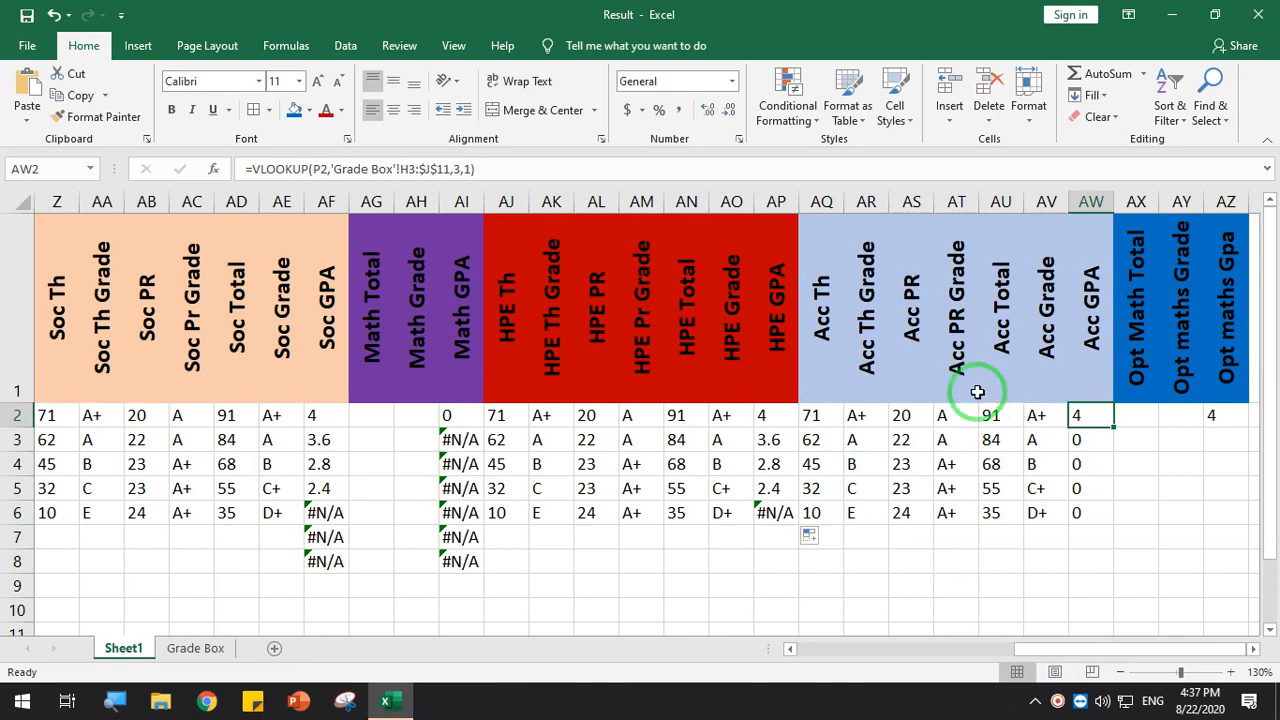
left_click(320, 168)
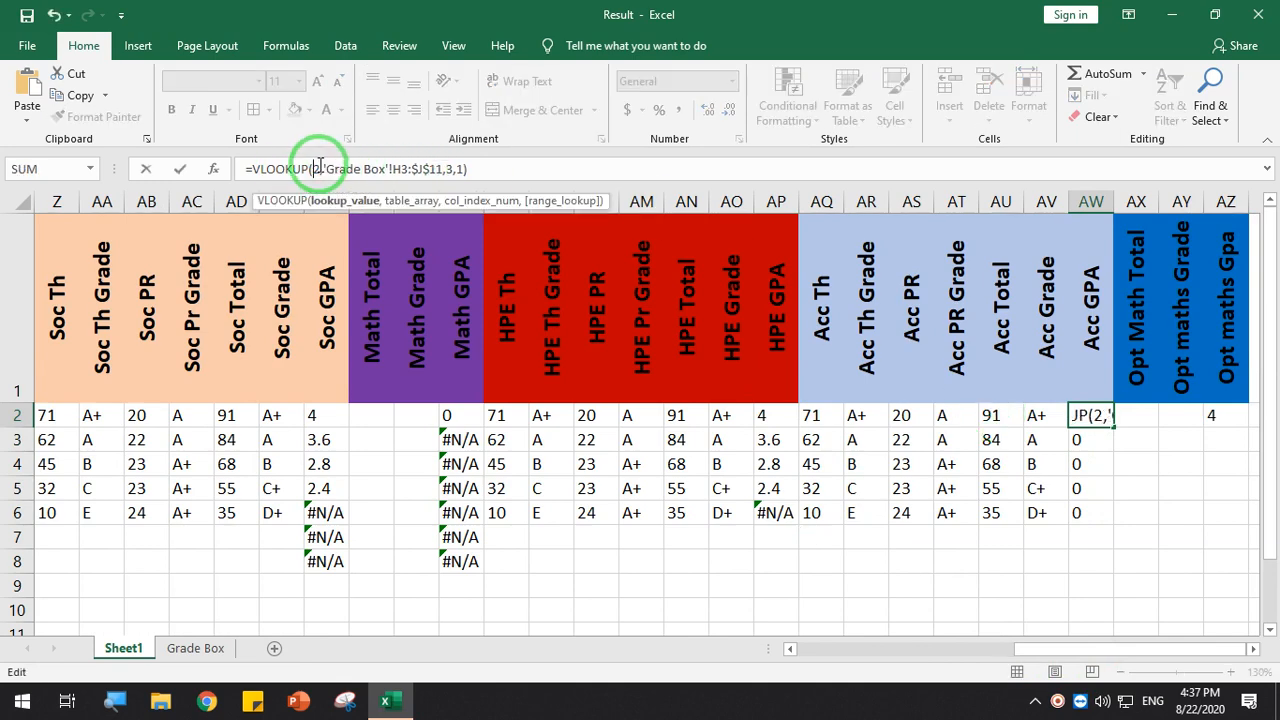
key("Return")
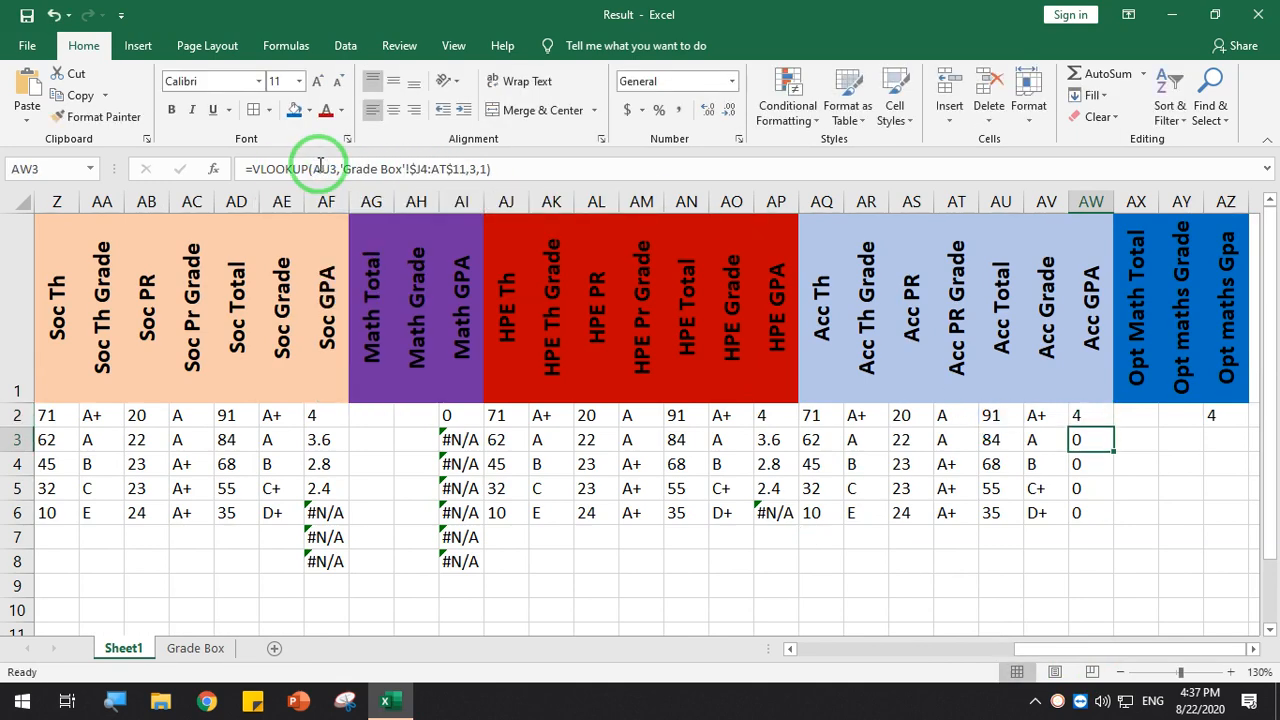
left_click(1074, 414)
double_click(1112, 427)
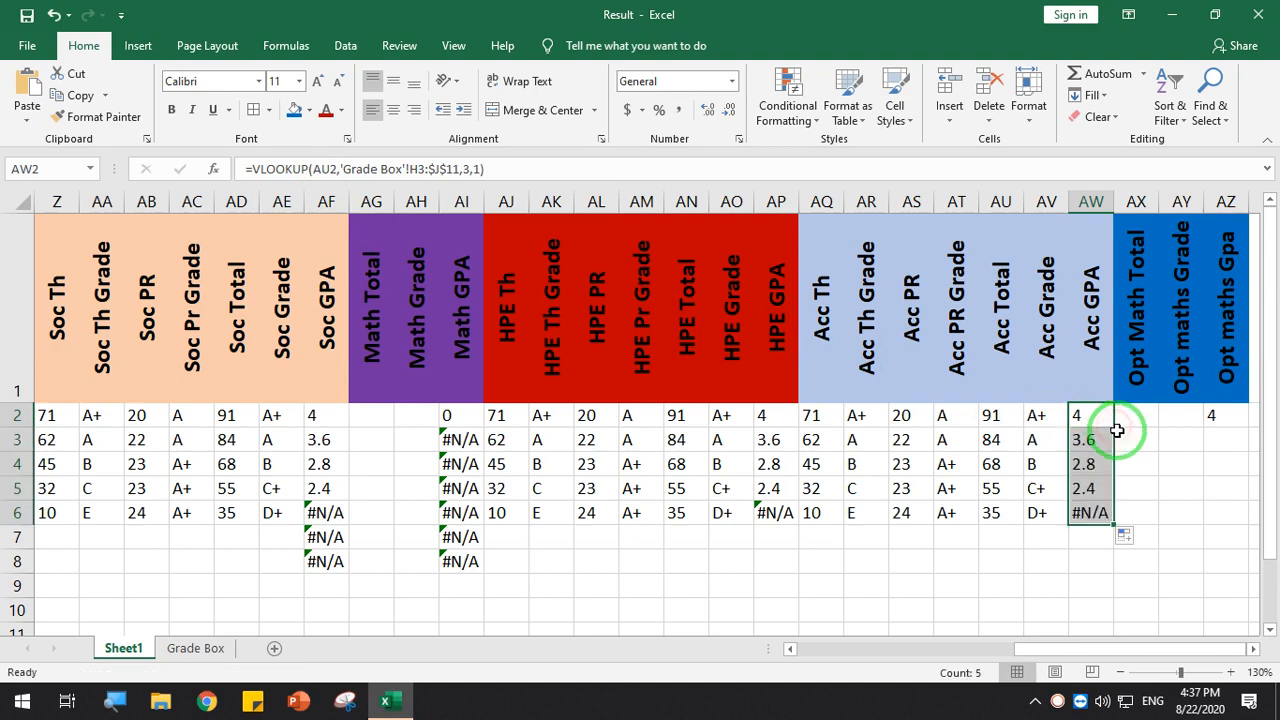
Change the lookup value of the Opt maths Gpa formula in AZ2 to AX2
left_click(1214, 417)
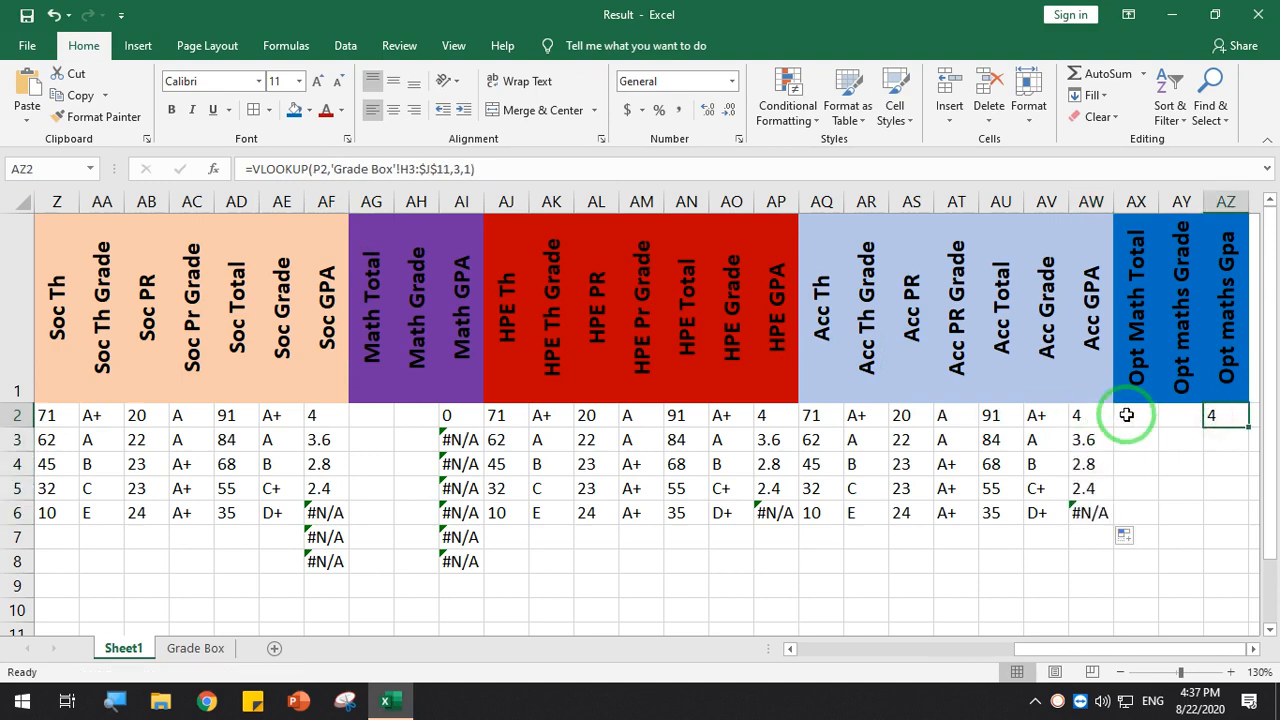
left_click(322, 169)
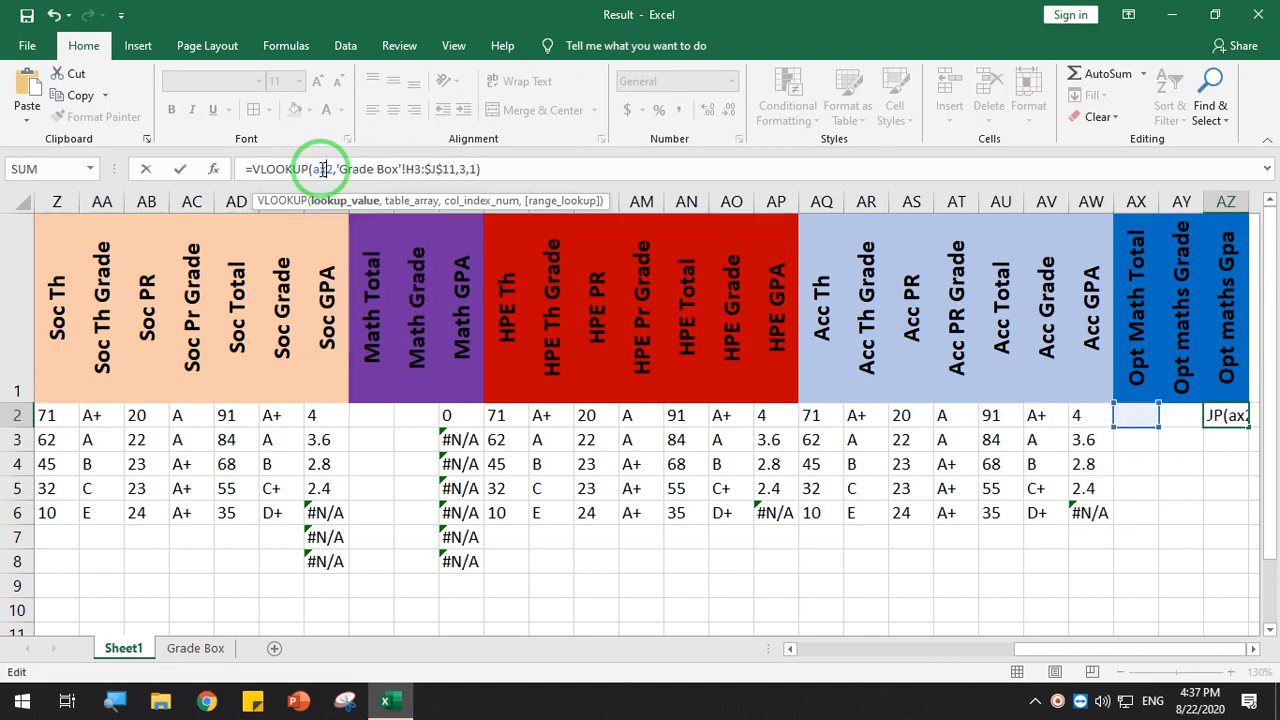
key("Return")
left_click(1217, 432)
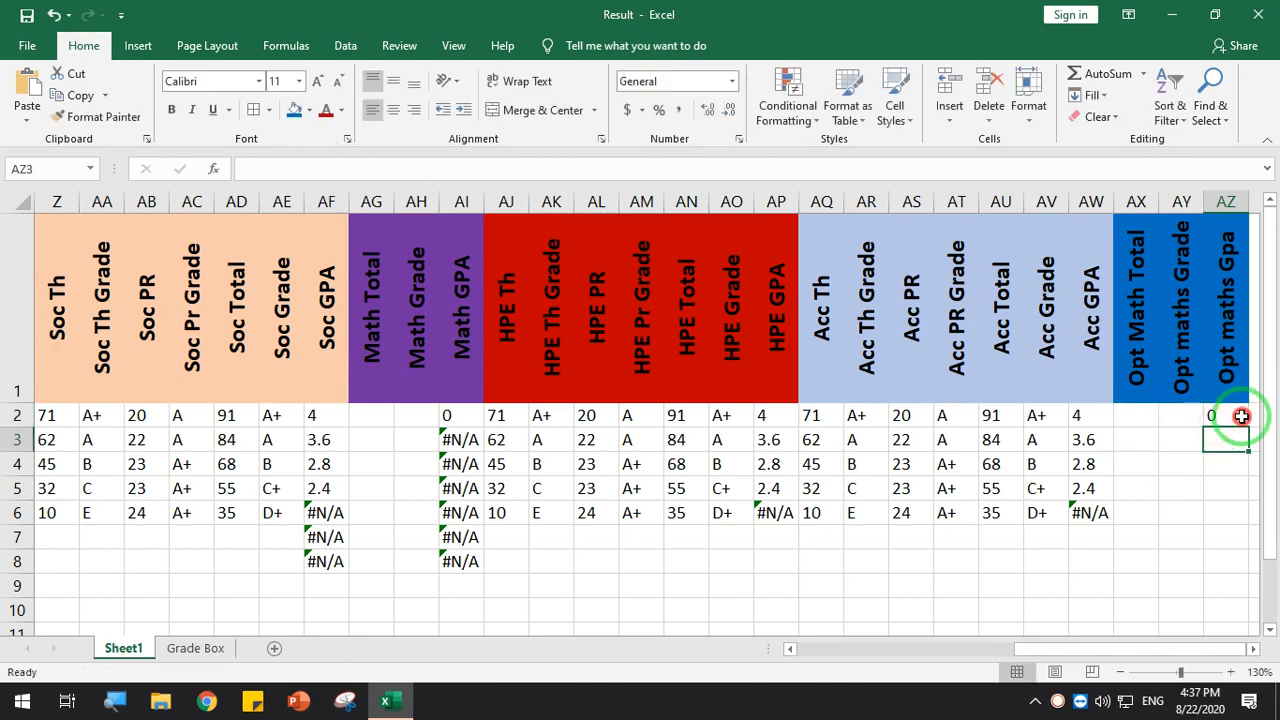
left_click(1215, 416)
Enter the Opt Math Total values 85, 56, 55, 44 and 62 in cells AX2 to AX6
left_click(1155, 420)
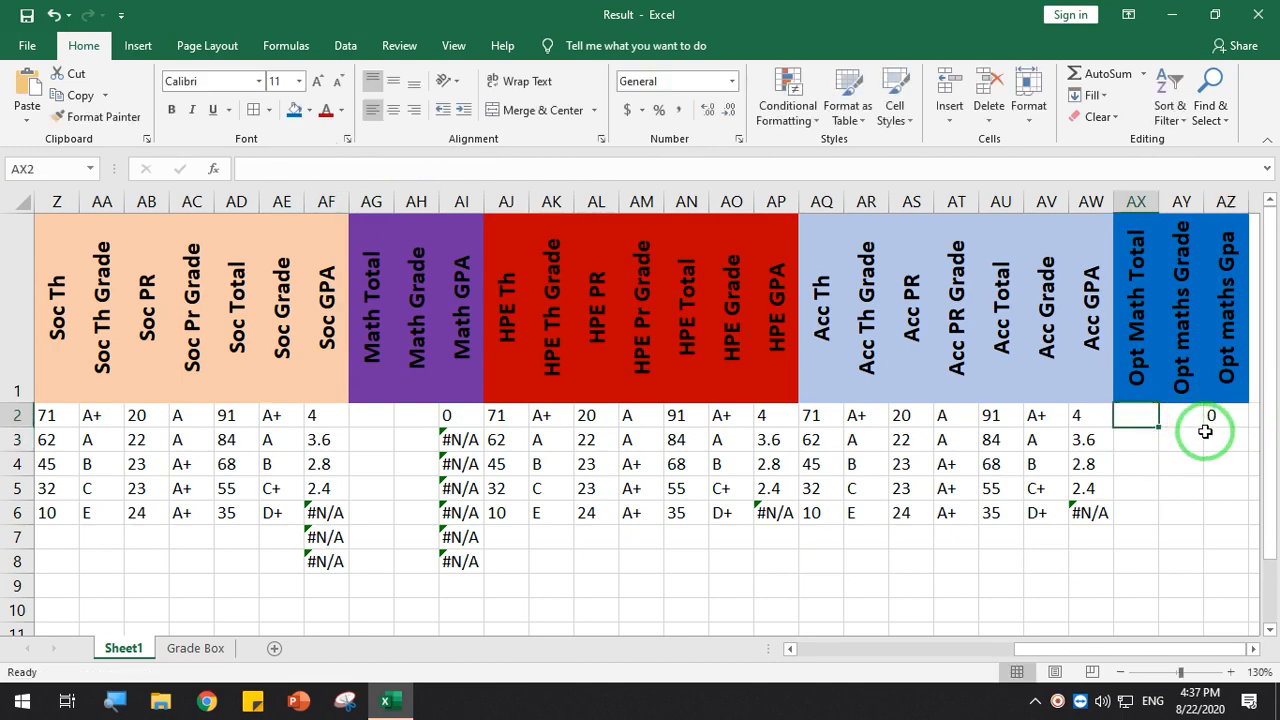
type("85")
key("Return")
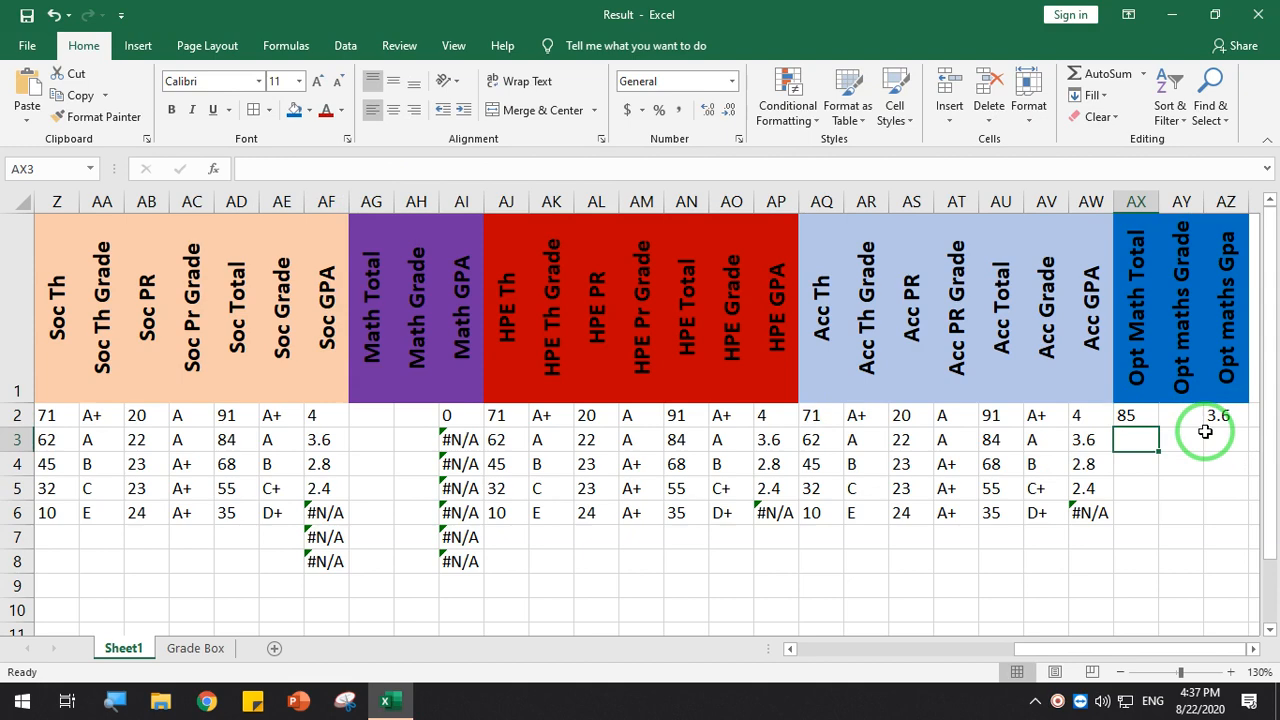
type("56")
key("Return")
type("55")
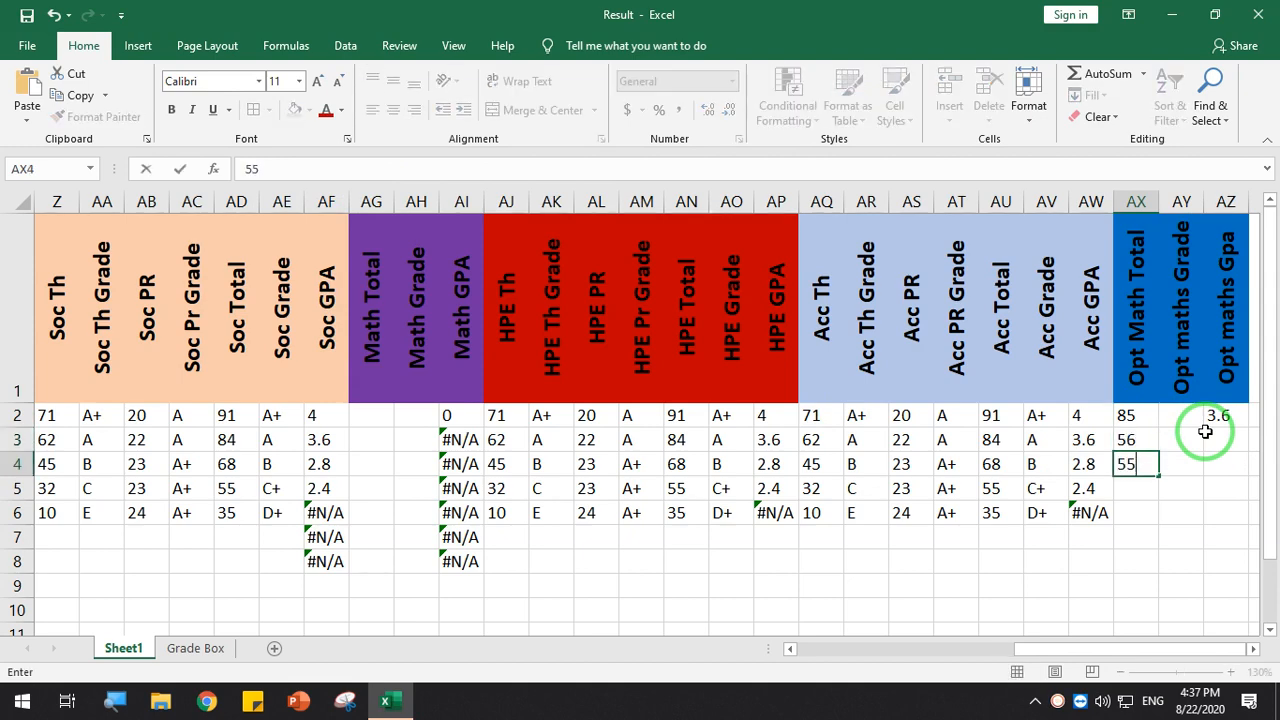
key("Return")
type("44")
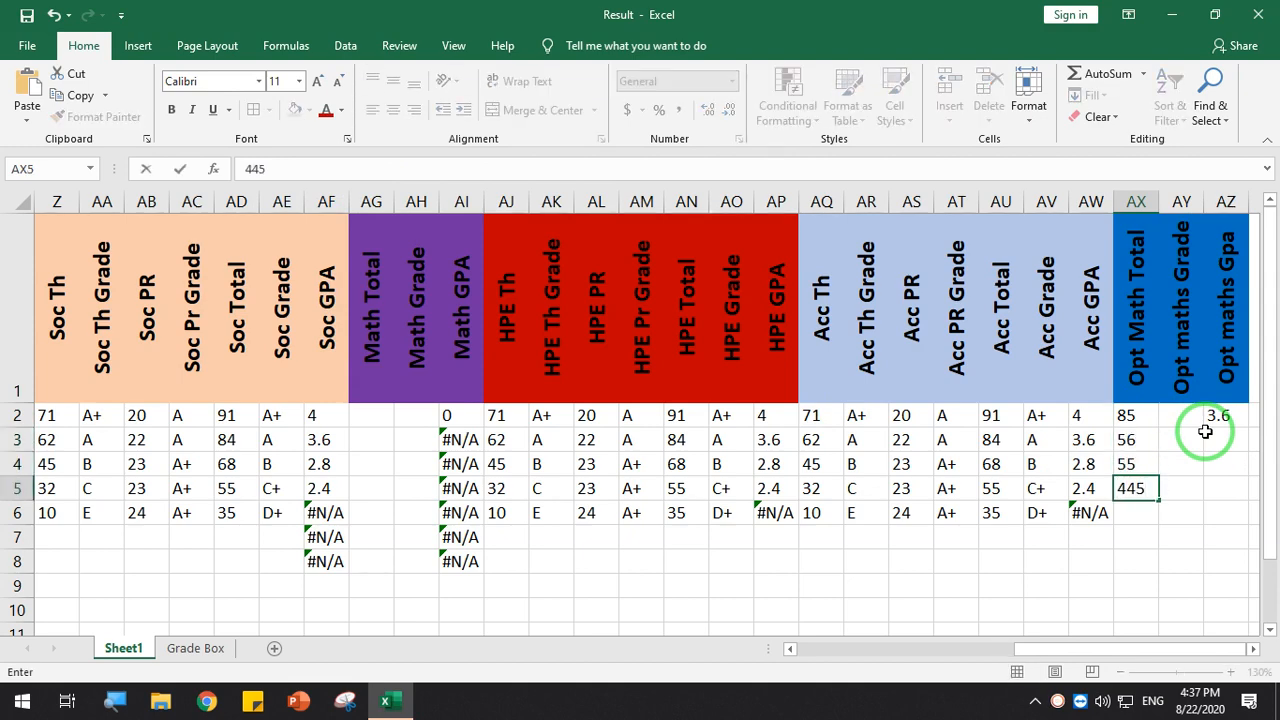
key("Return")
type("\\62")
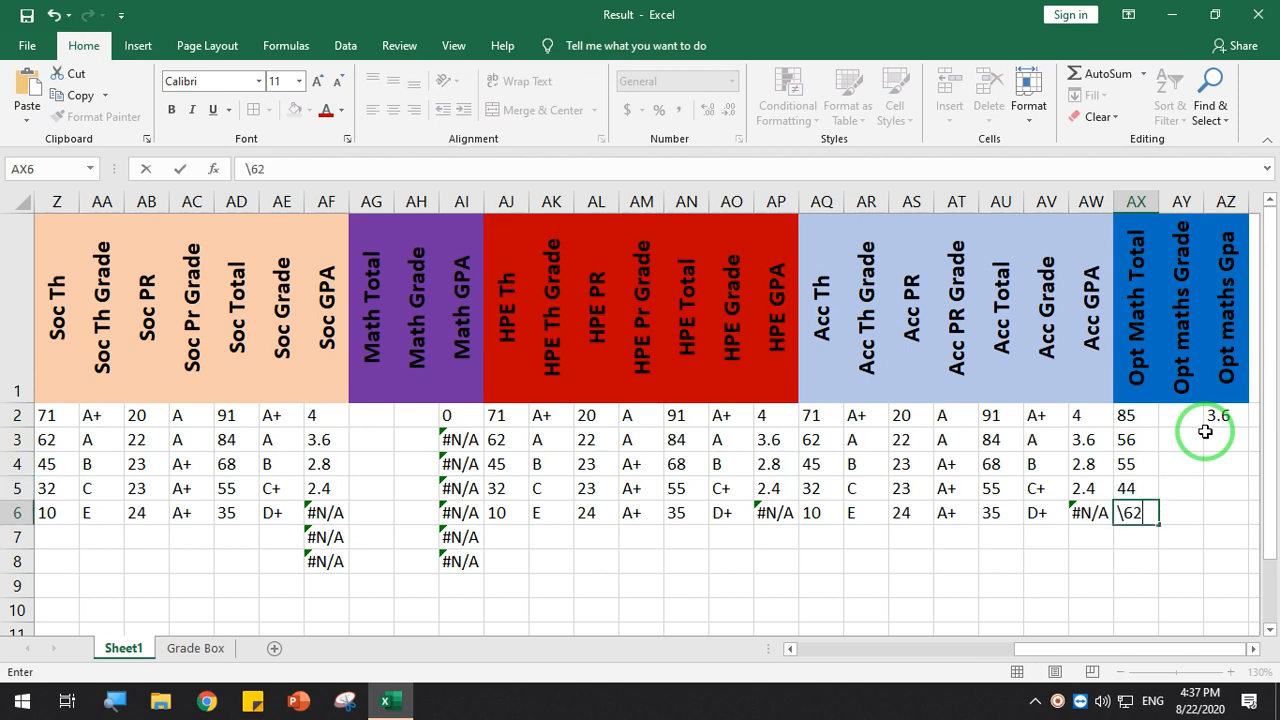
key("ctrl+Return")
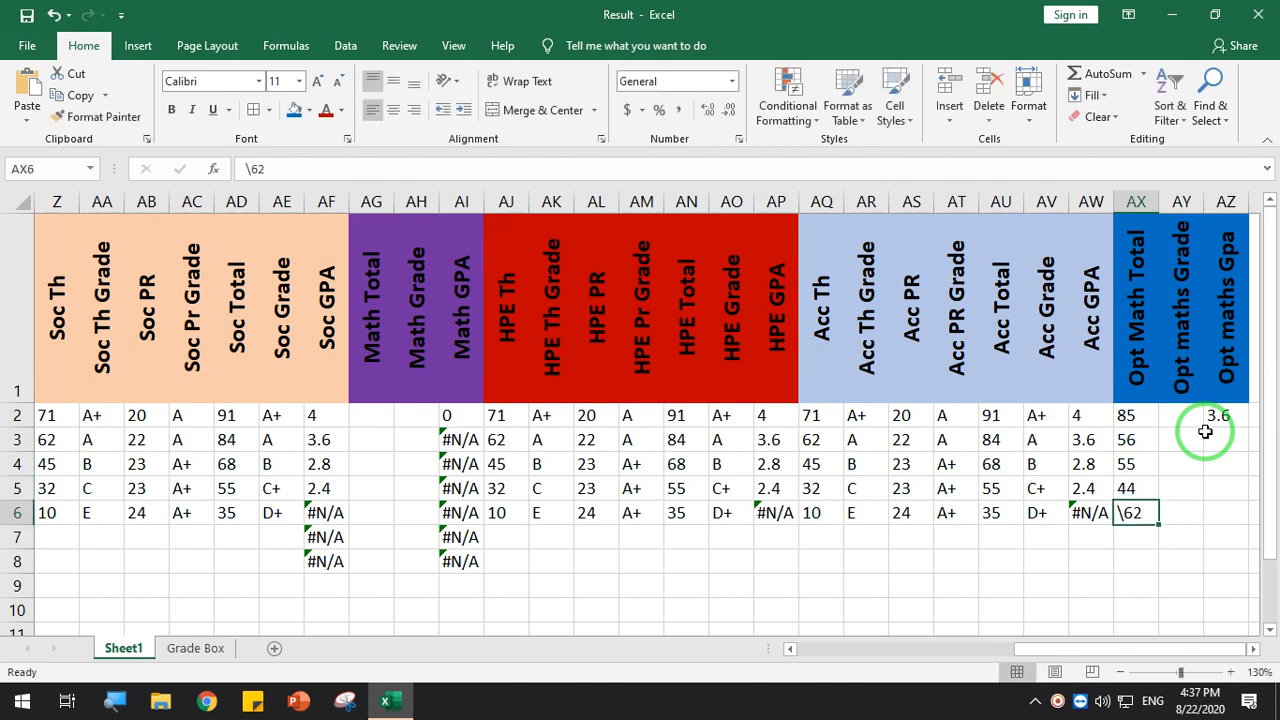
type("62")
key("Return")
Fill the Opt maths Gpa formula from AZ2 down the column and clear the surplus cells AZ7:AZ8
left_click(1238, 422)
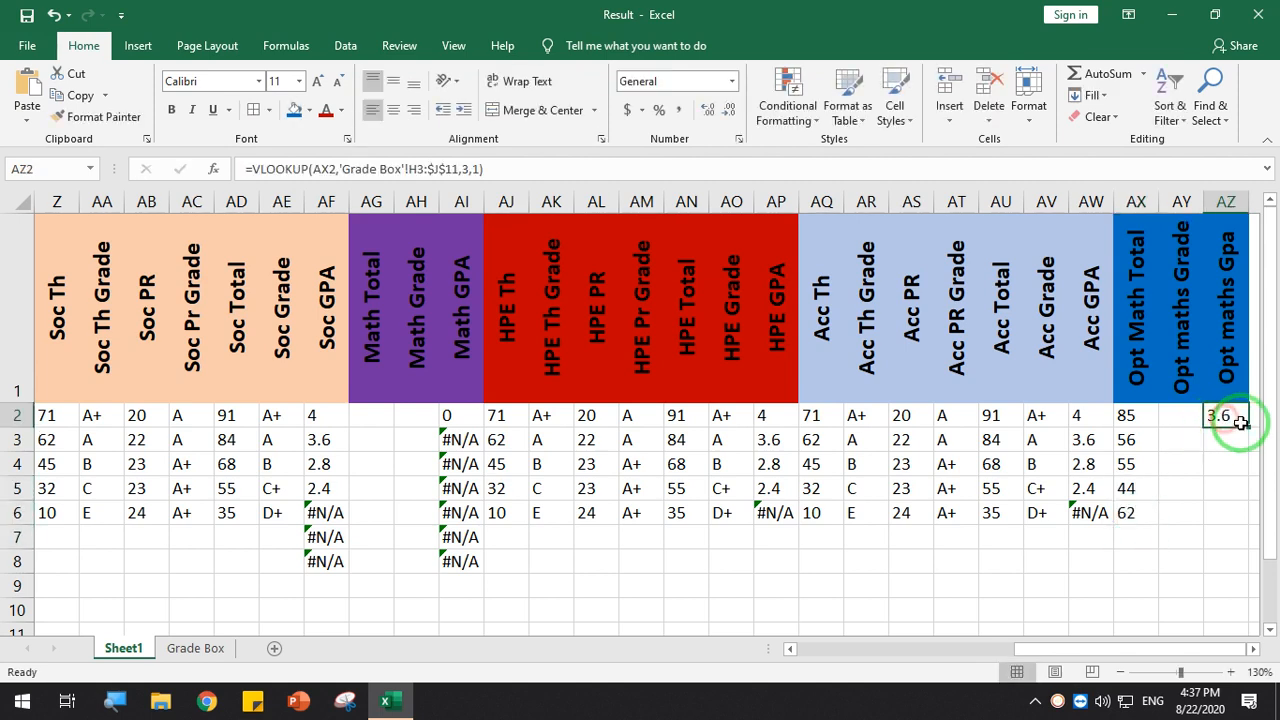
double_click(1248, 427)
left_click_drag(1224, 537, 1224, 563)
key("Delete")
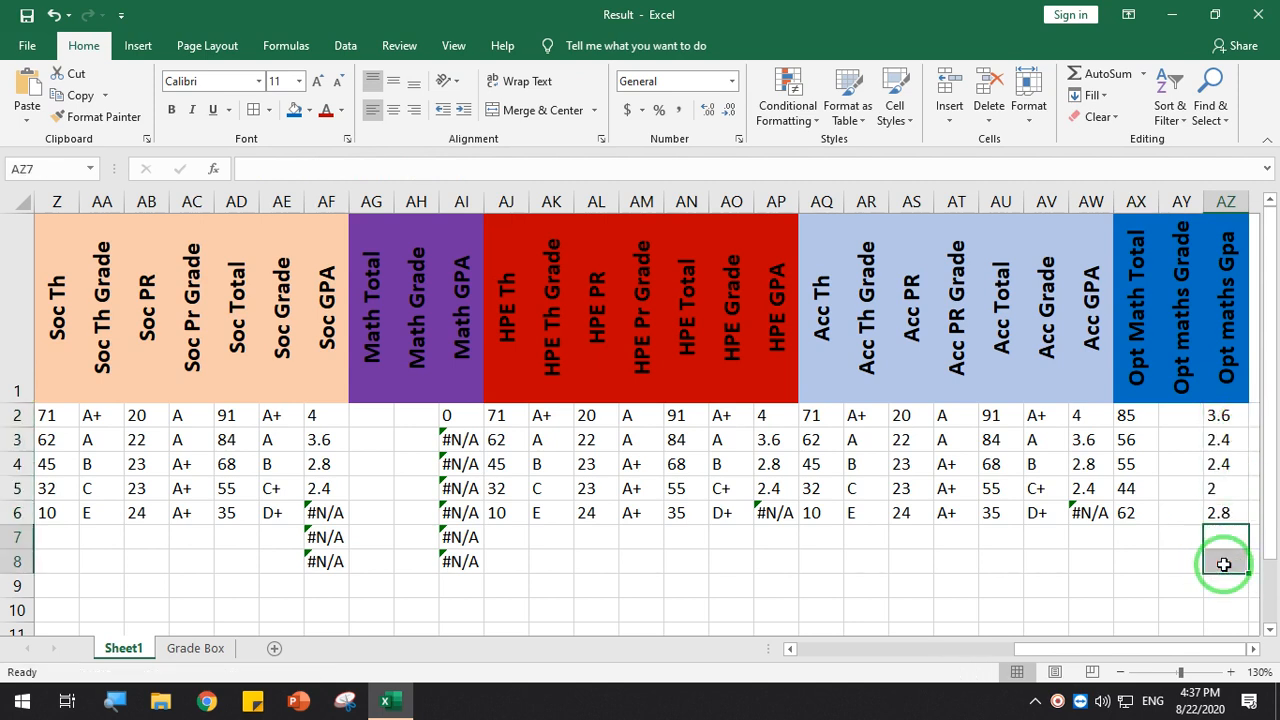
Clear AW6 and refill the Acc GPA formula from AW2 down to AW6
left_click(1100, 512)
key("Delete")
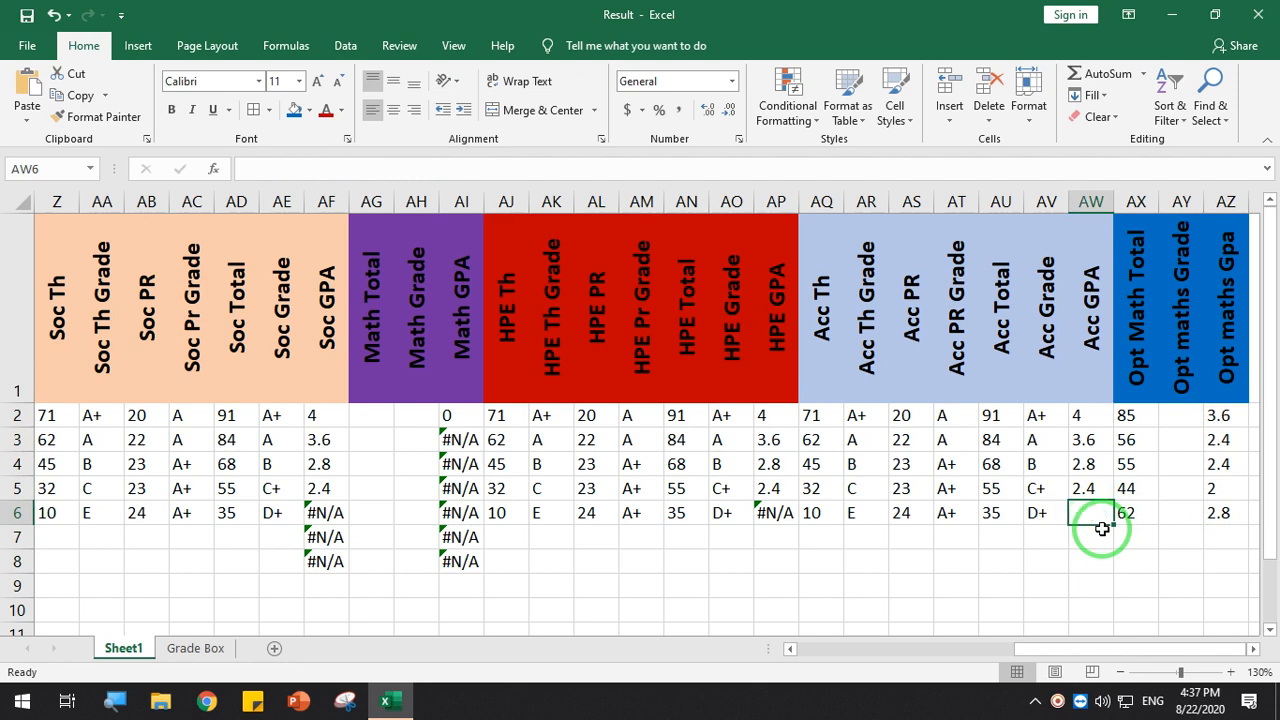
left_click(1095, 418)
double_click(1112, 427)
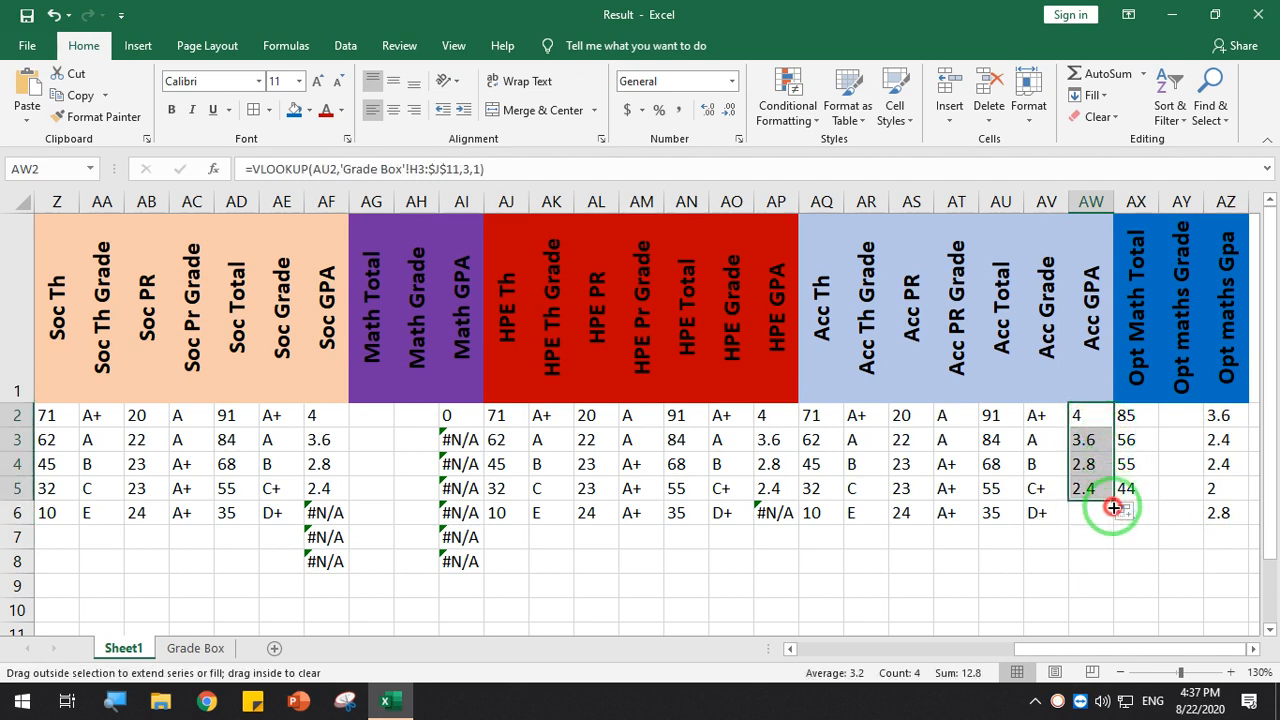
left_click_drag(1117, 498, 1110, 514)
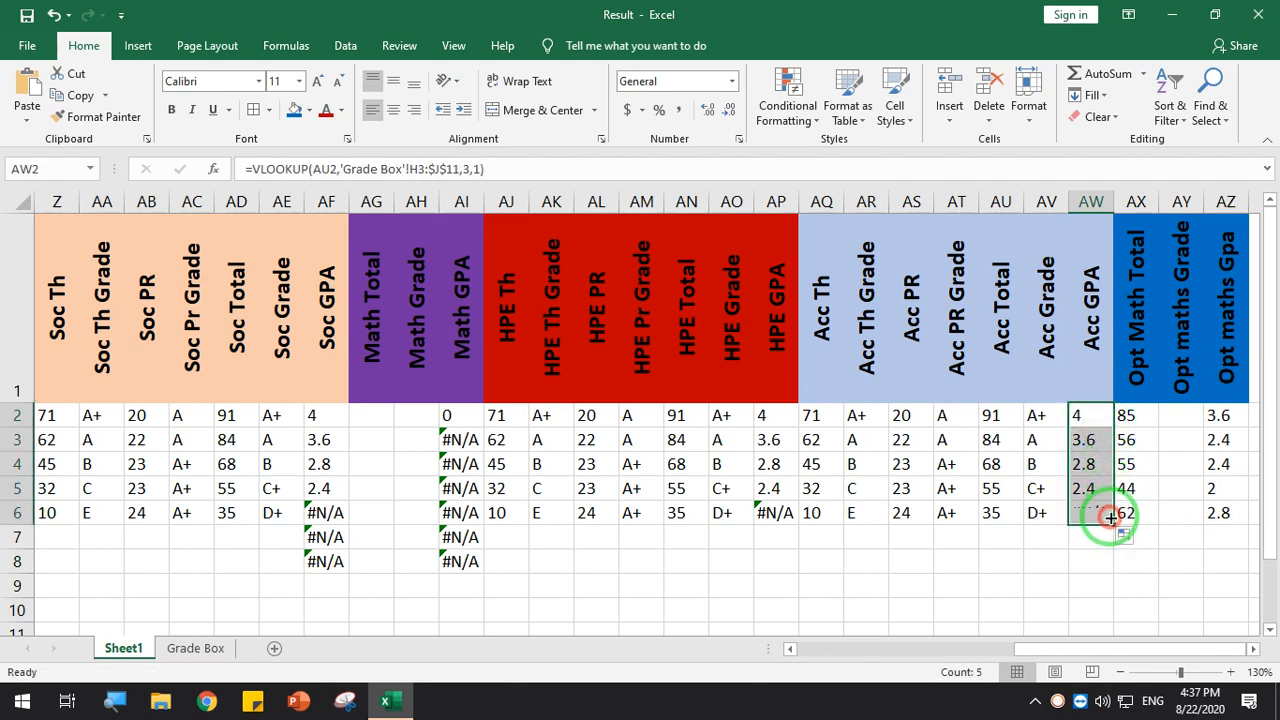
Replace the fixed Acc Total in AU6 with the sum formula copied from AU5, and check its cell references
left_click(998, 516)
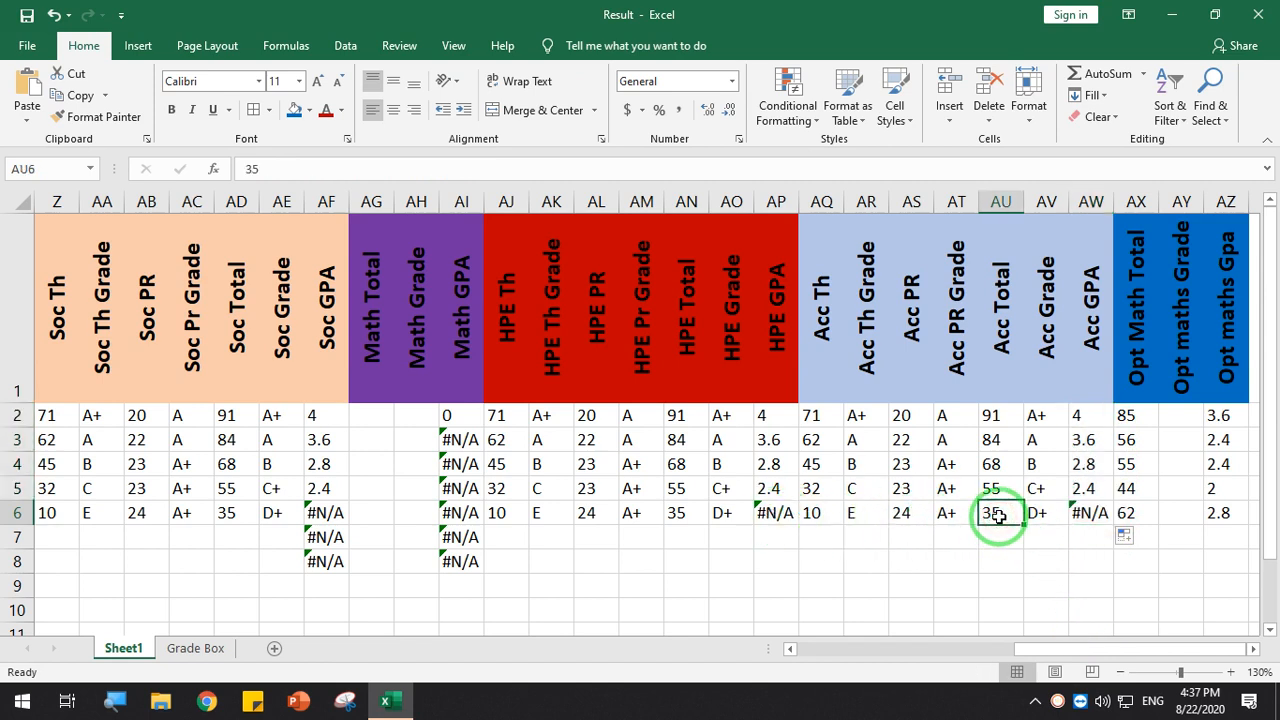
left_click(1001, 488)
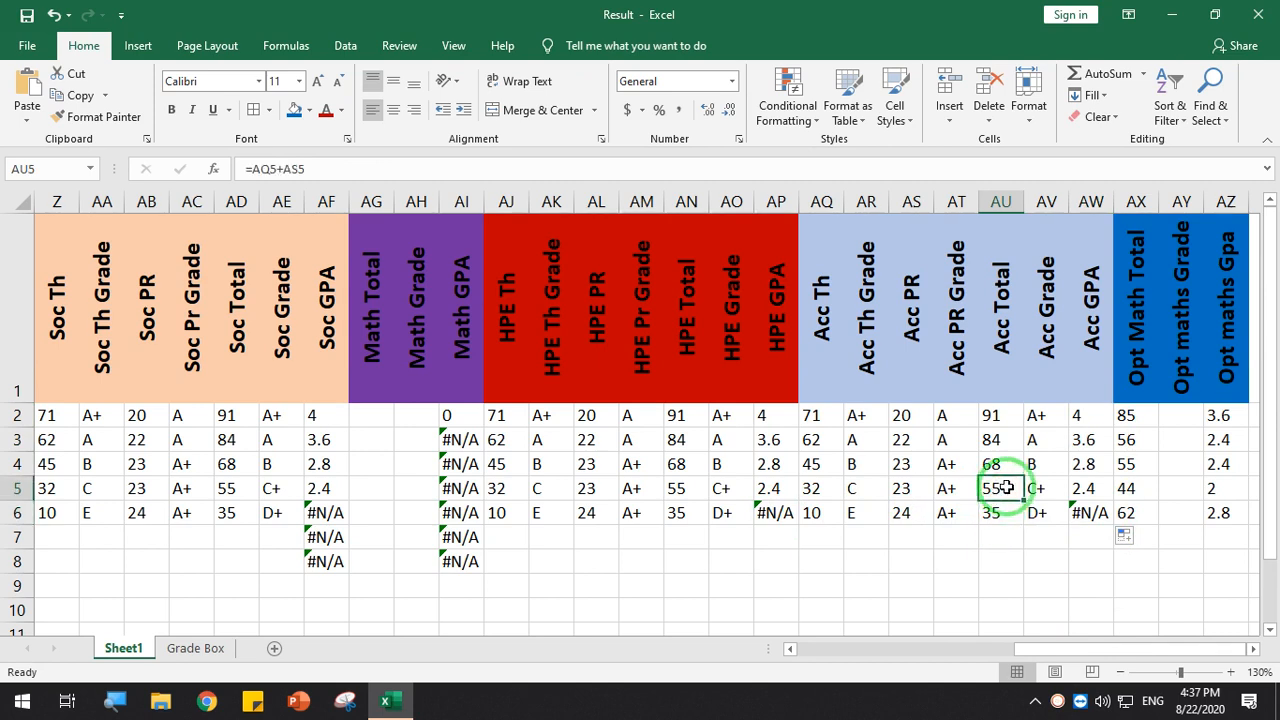
left_click_drag(1024, 498, 1019, 518)
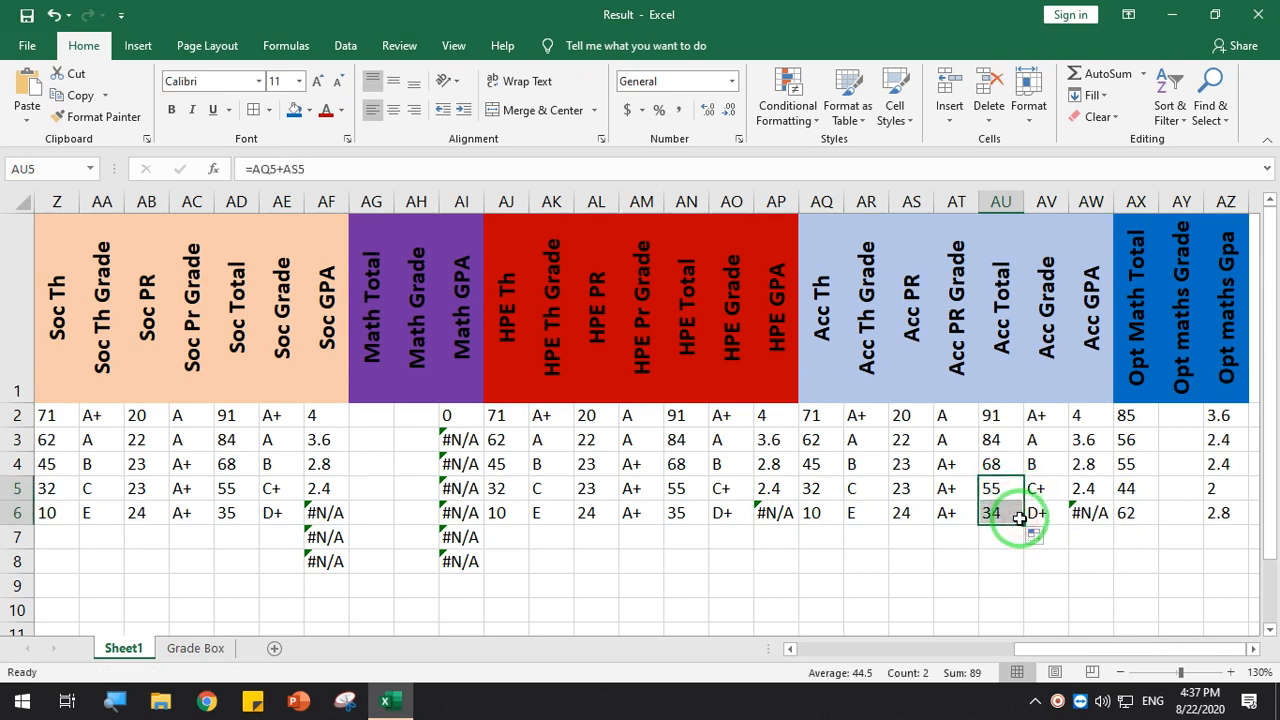
left_click(1014, 557)
left_click(995, 512)
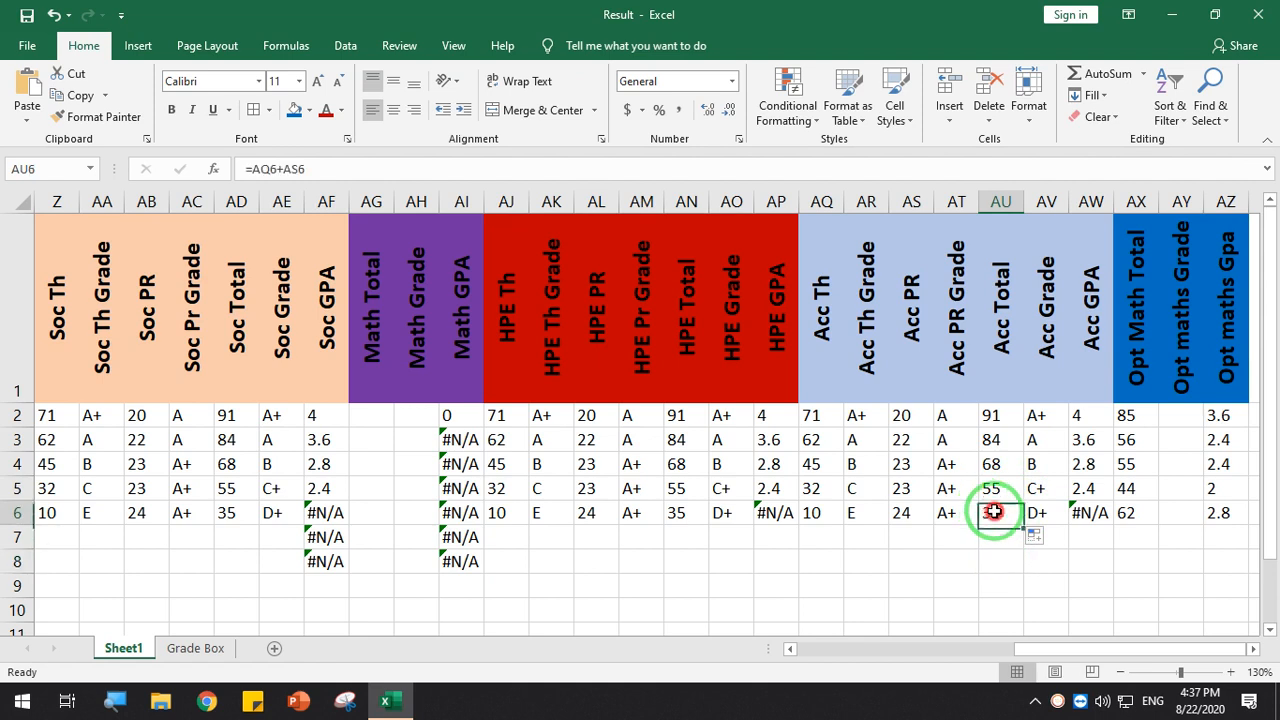
double_click(1003, 513)
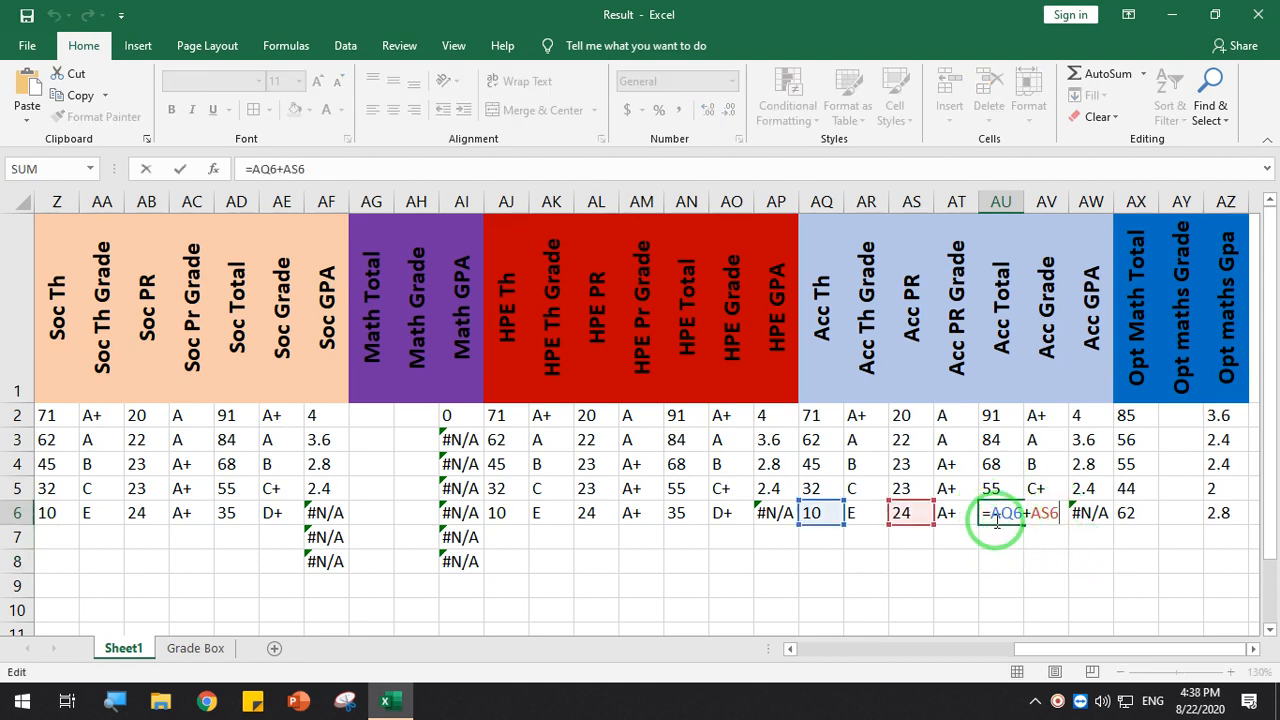
left_click(991, 513)
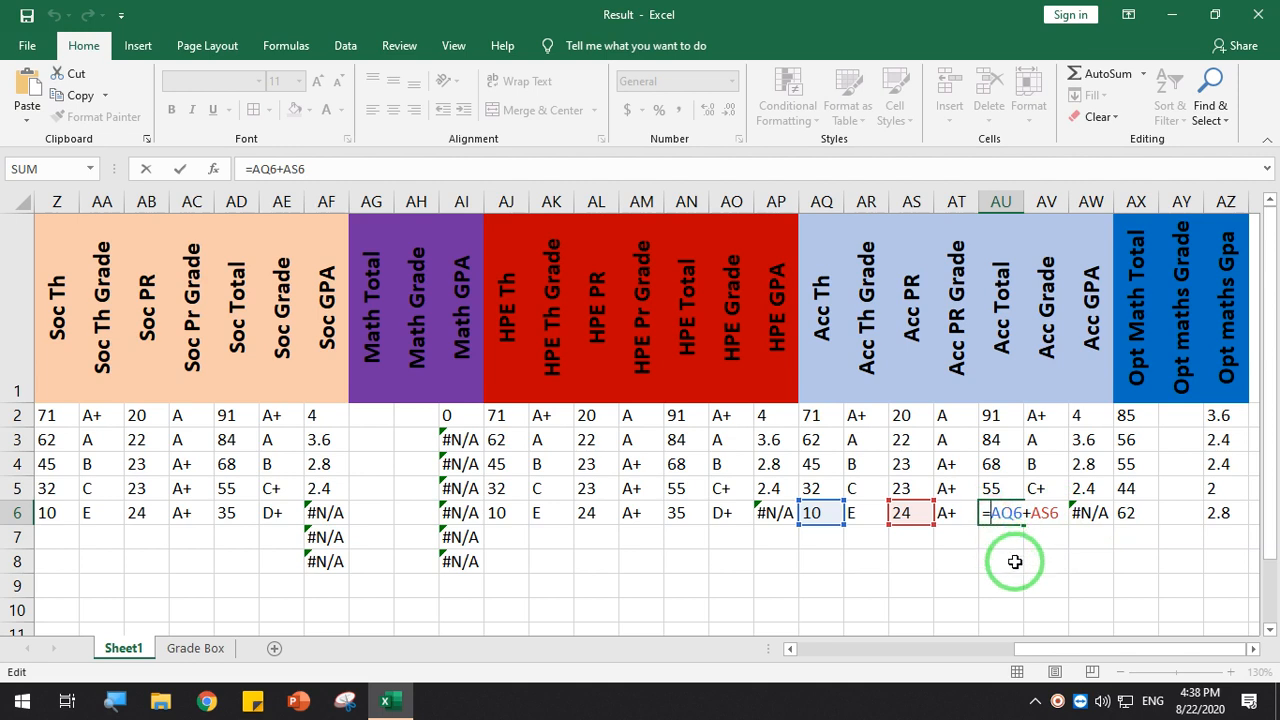
key("Return")
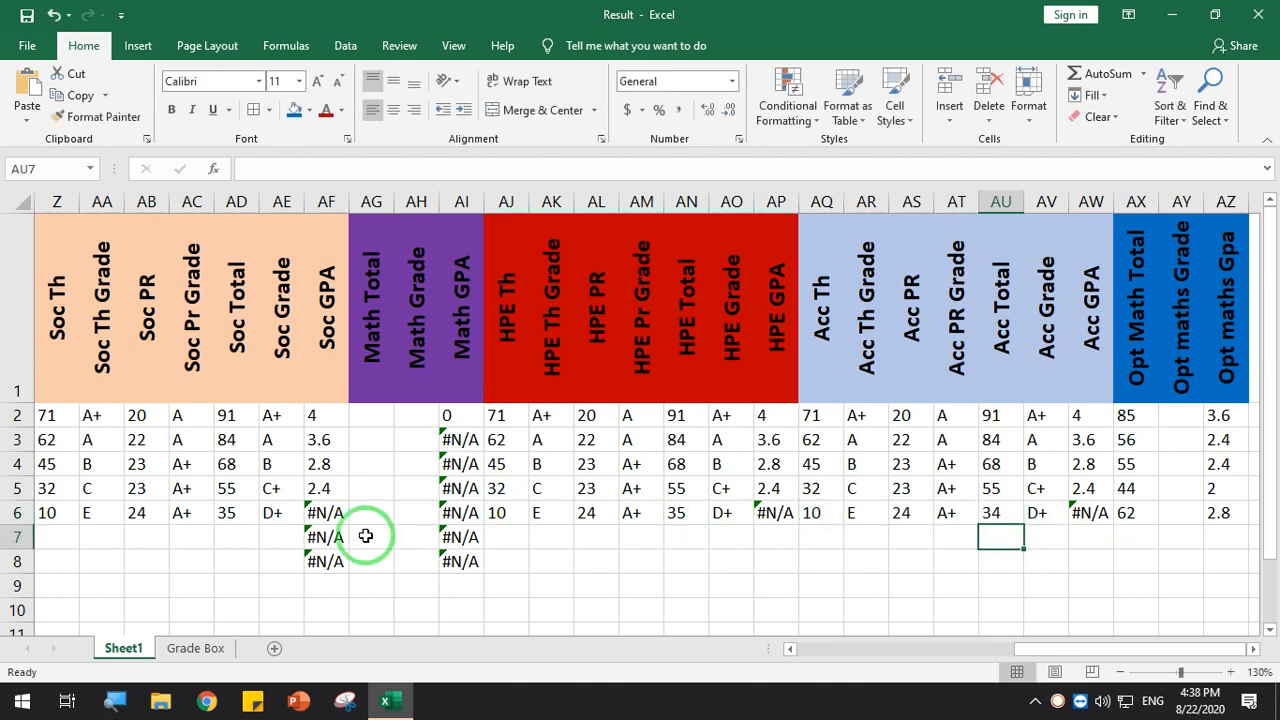
Clear the Soc GPA cells AF6:AF8 and copy the Soc Total formula from AD5 down to AD6
left_click_drag(326, 512, 331, 557)
key("Delete")
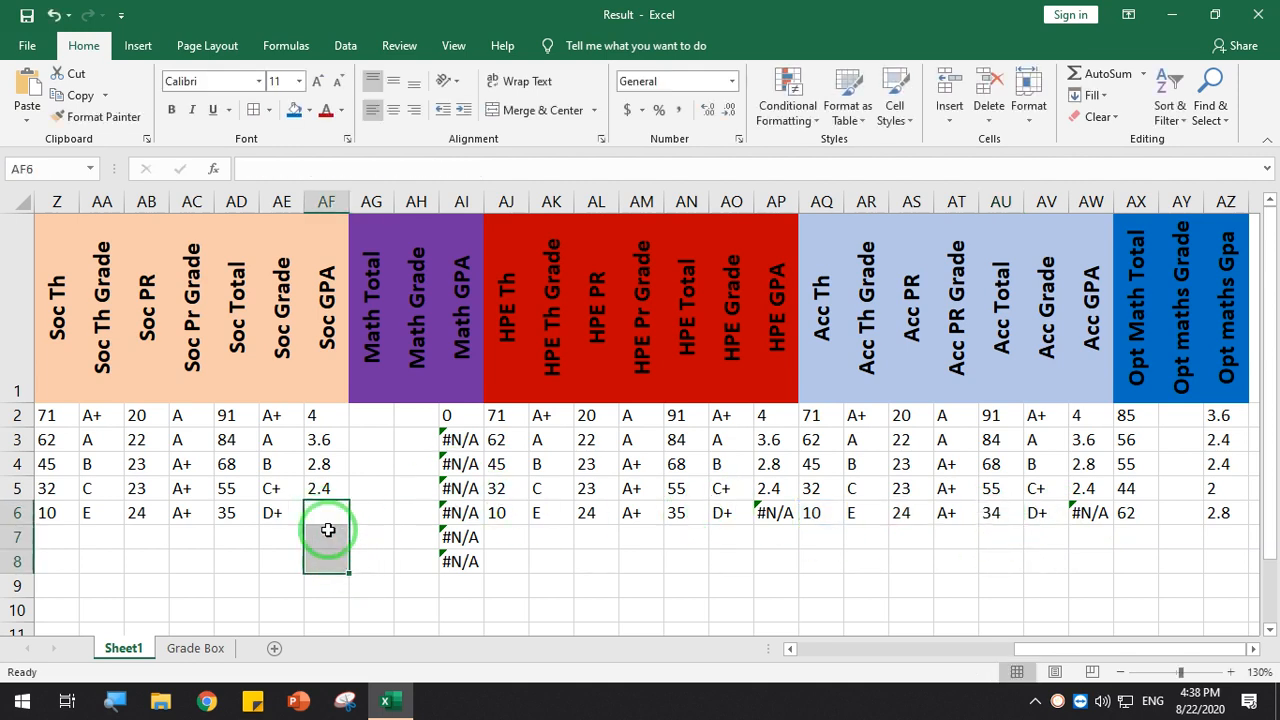
left_click(246, 513)
left_click(236, 488)
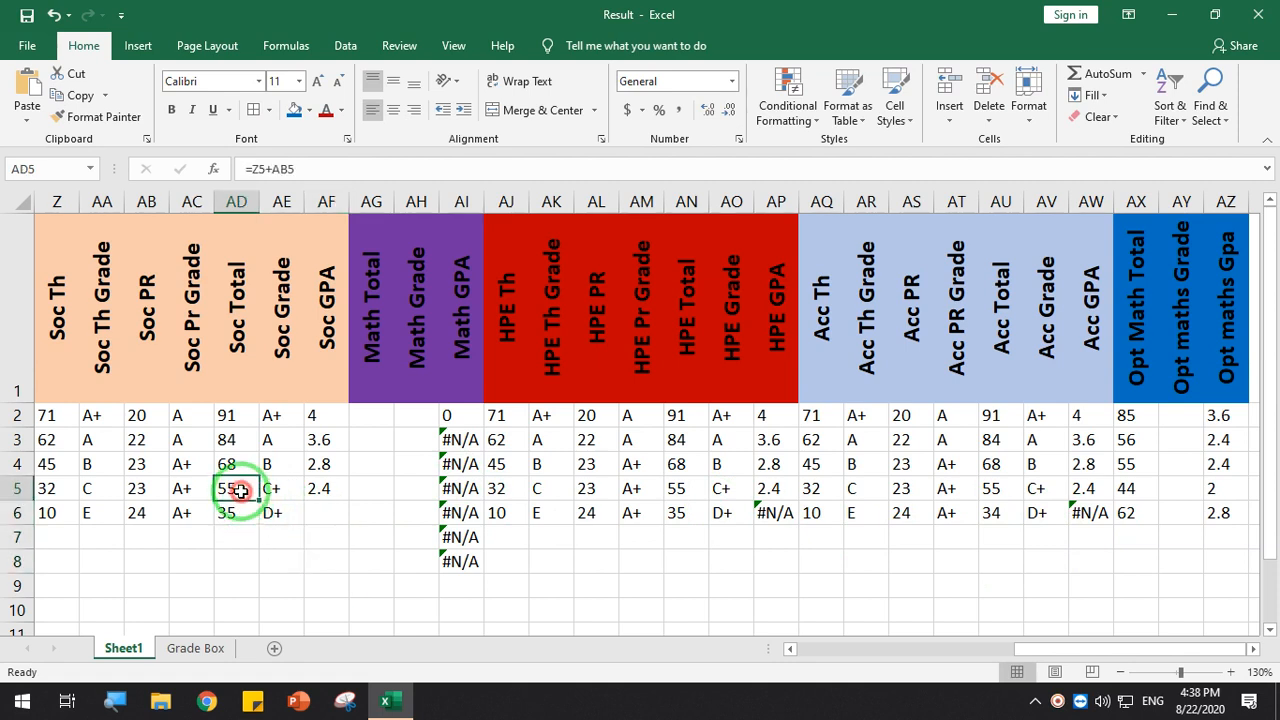
double_click(257, 500)
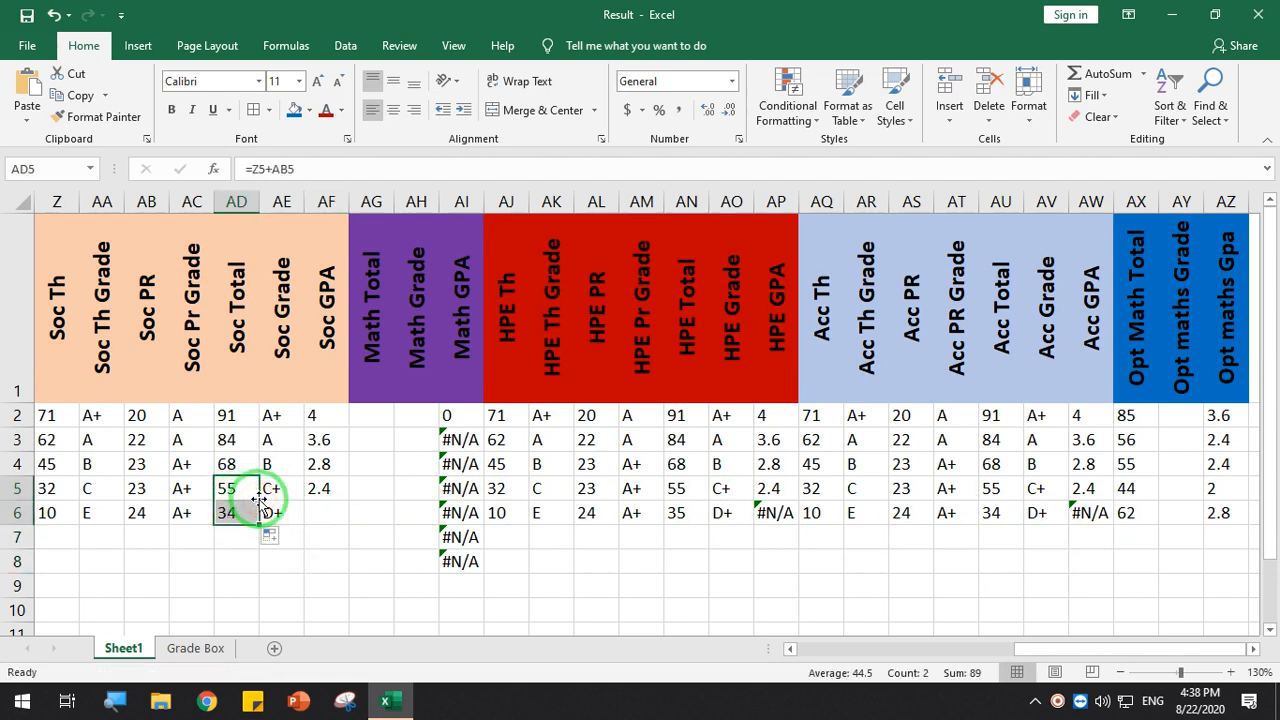
Try filling the Soc GPA formula down from AF5, and clear cells AF6:AF8 again
left_click(328, 489)
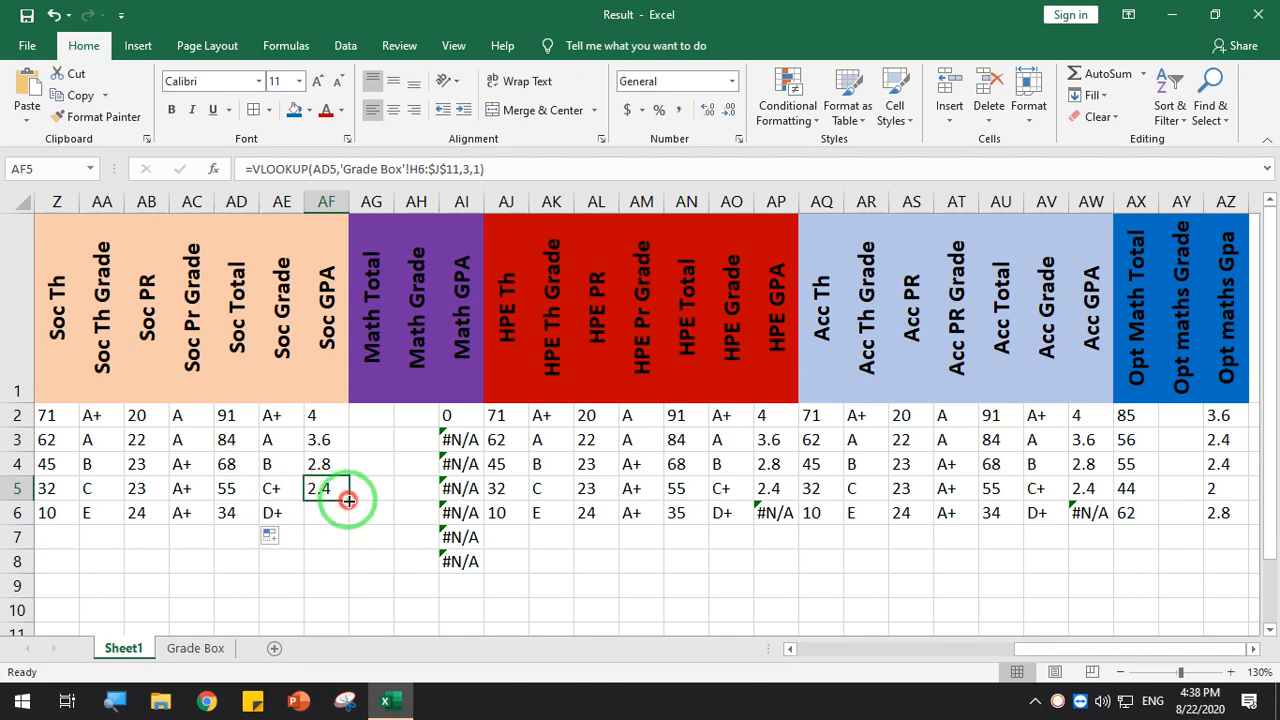
double_click(348, 500)
left_click(327, 516)
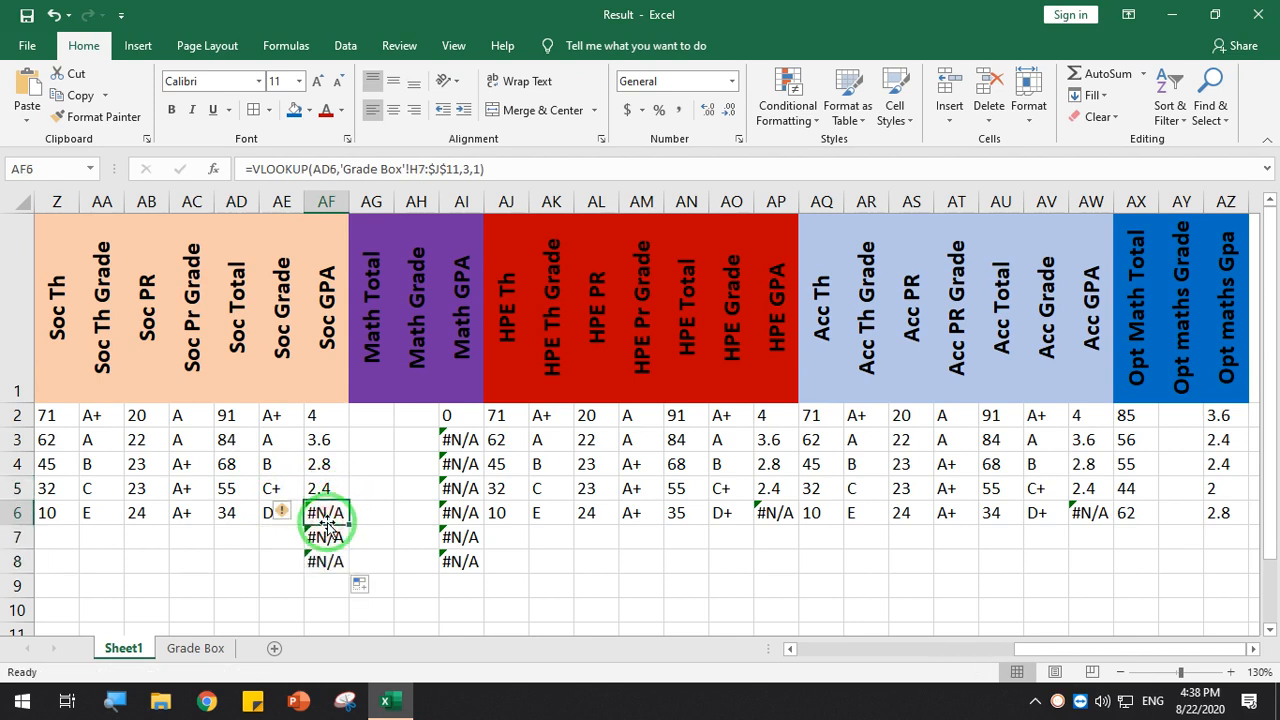
key("Delete")
left_click_drag(328, 537, 328, 561)
key("Delete")
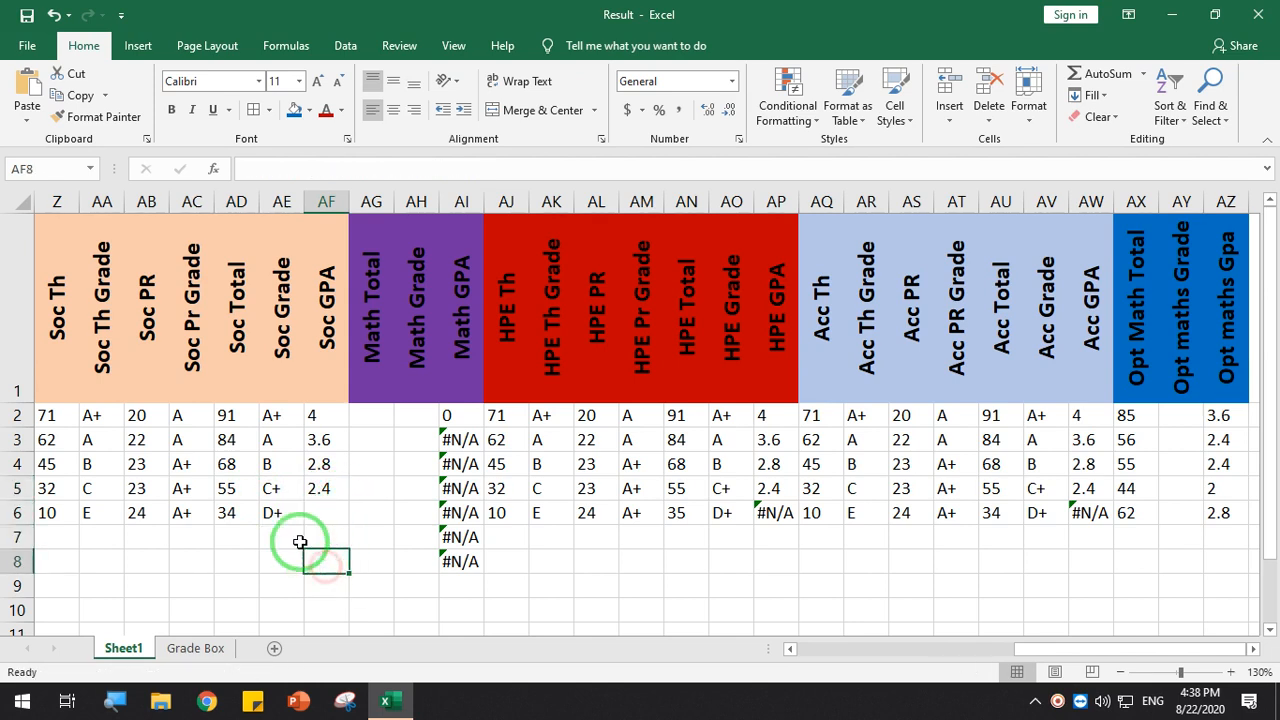
Check the Soc Total formulas and fill the Soc GPA formula from AF2 down to AF6
left_click(248, 492)
left_click(243, 458)
left_click(250, 436)
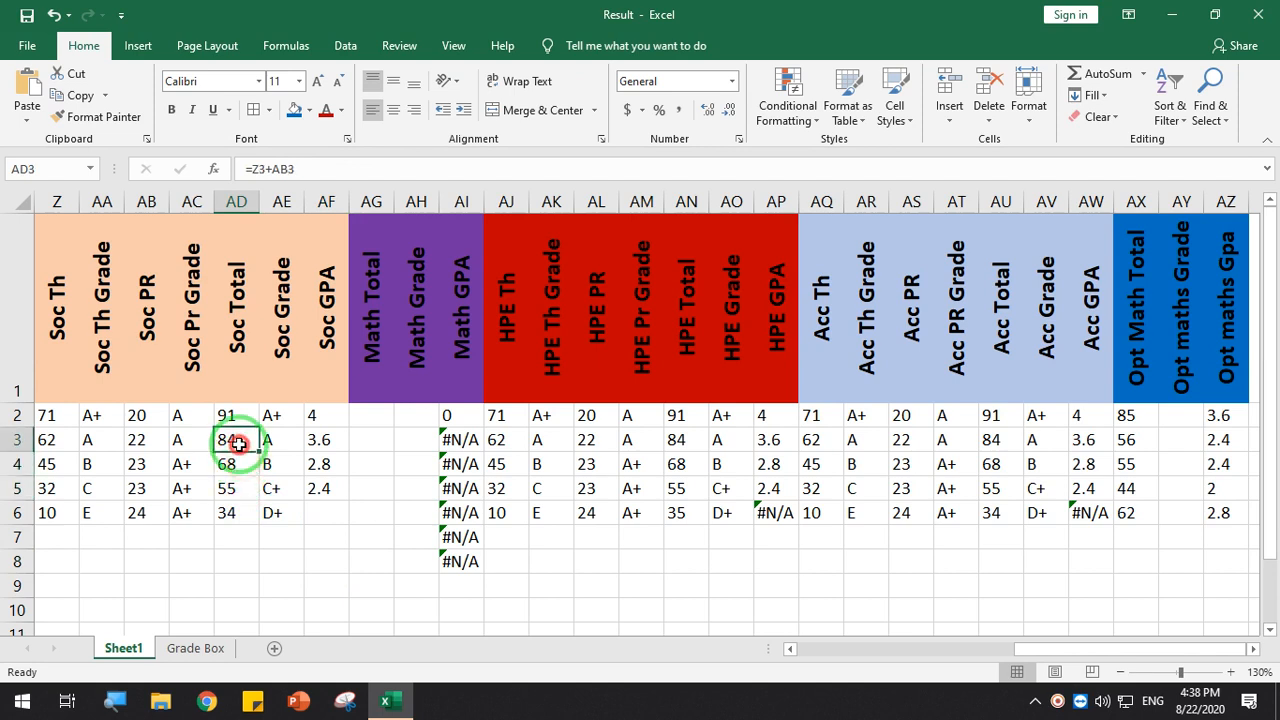
left_click(345, 425)
left_click_drag(346, 426, 350, 517)
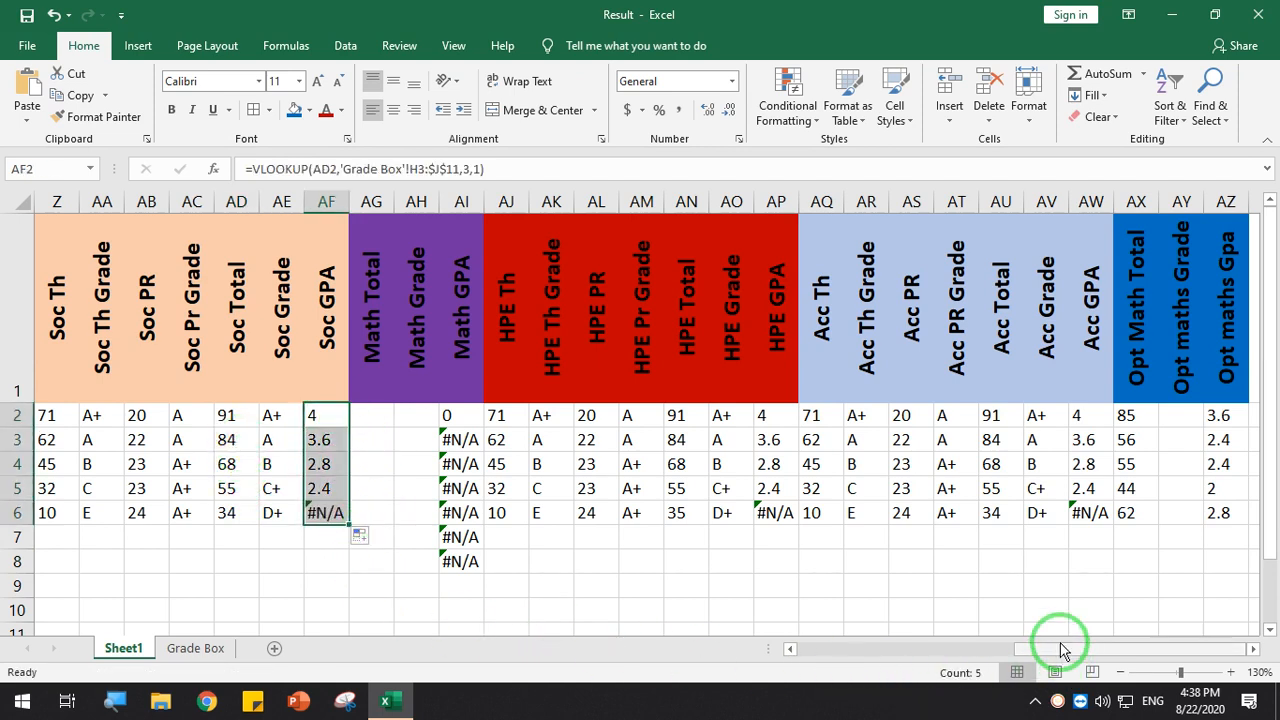
Enter the Math Total values 89, 92, 10, 25 and 55 in cells AG2 to AG6
left_click_drag(1045, 650, 1150, 664)
left_click(368, 414)
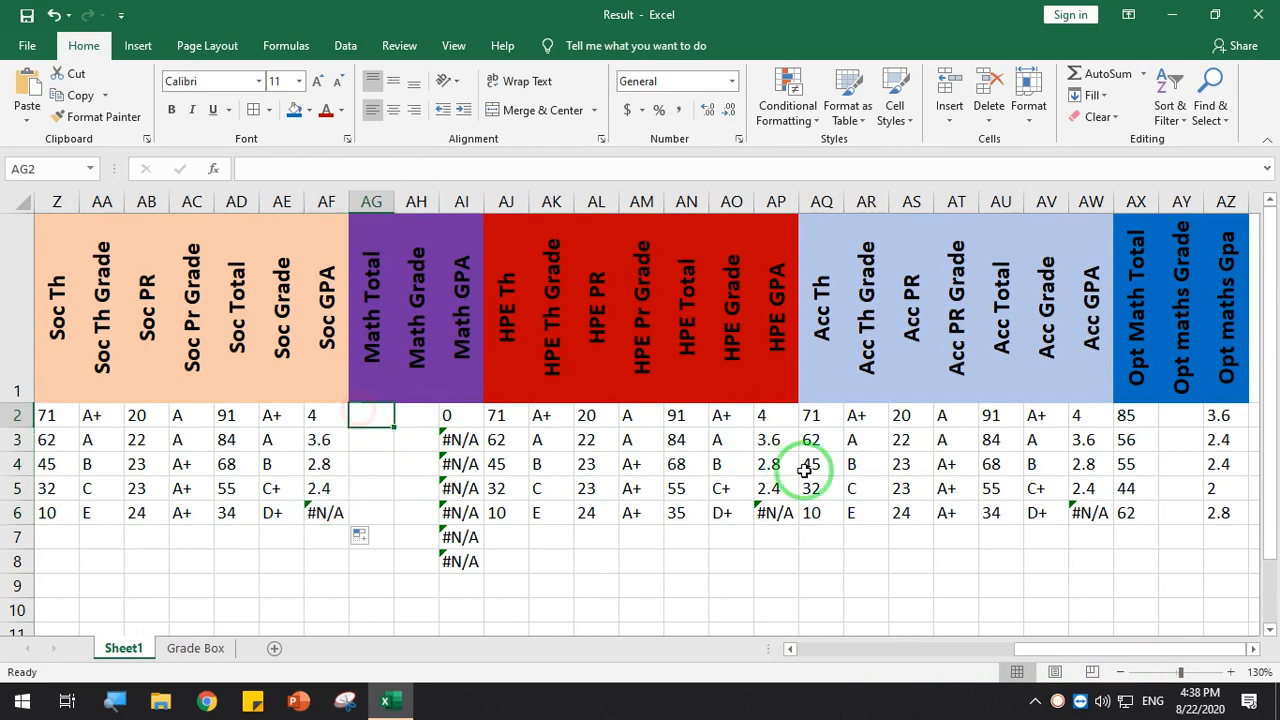
type("89")
key("Return")
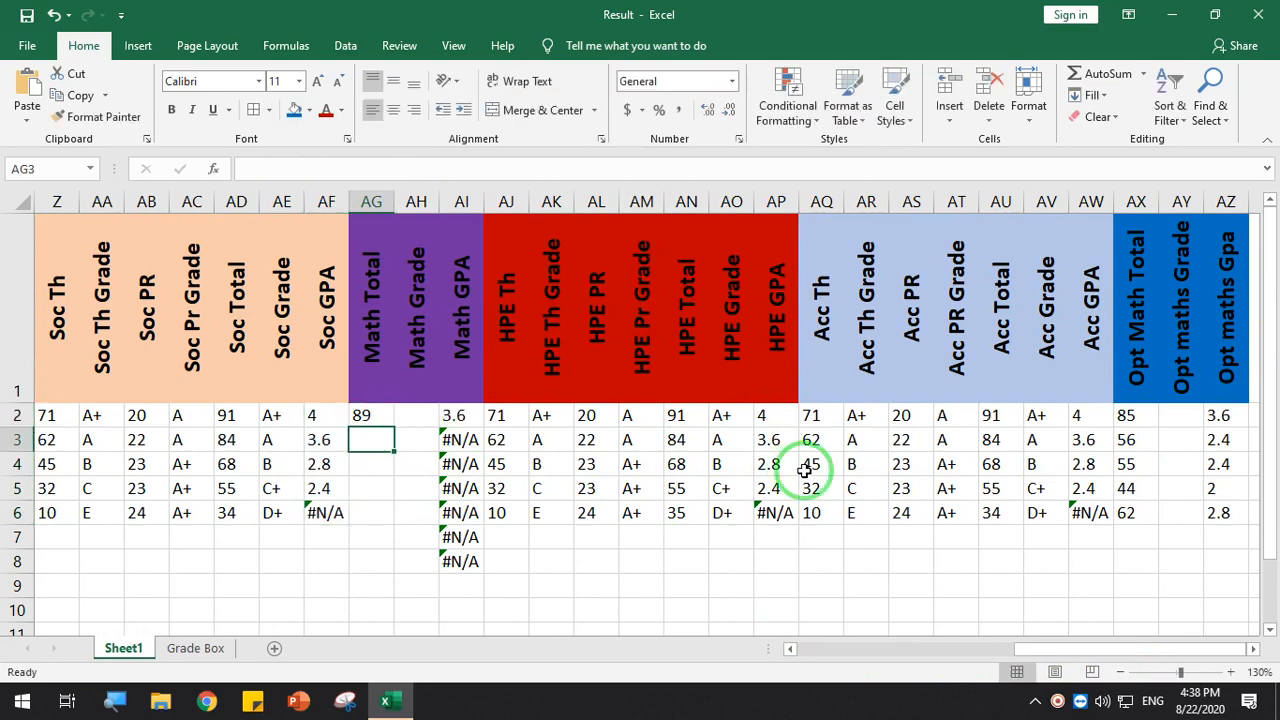
type("92")
key("Return")
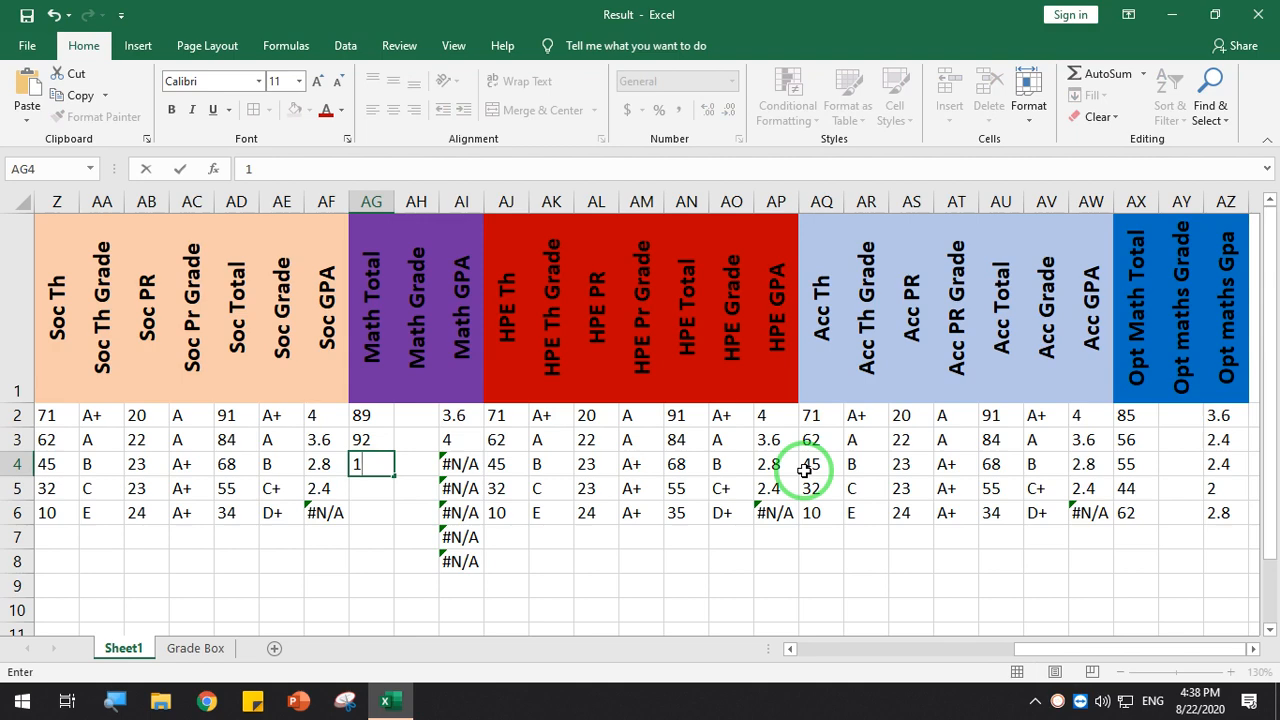
key("Return")
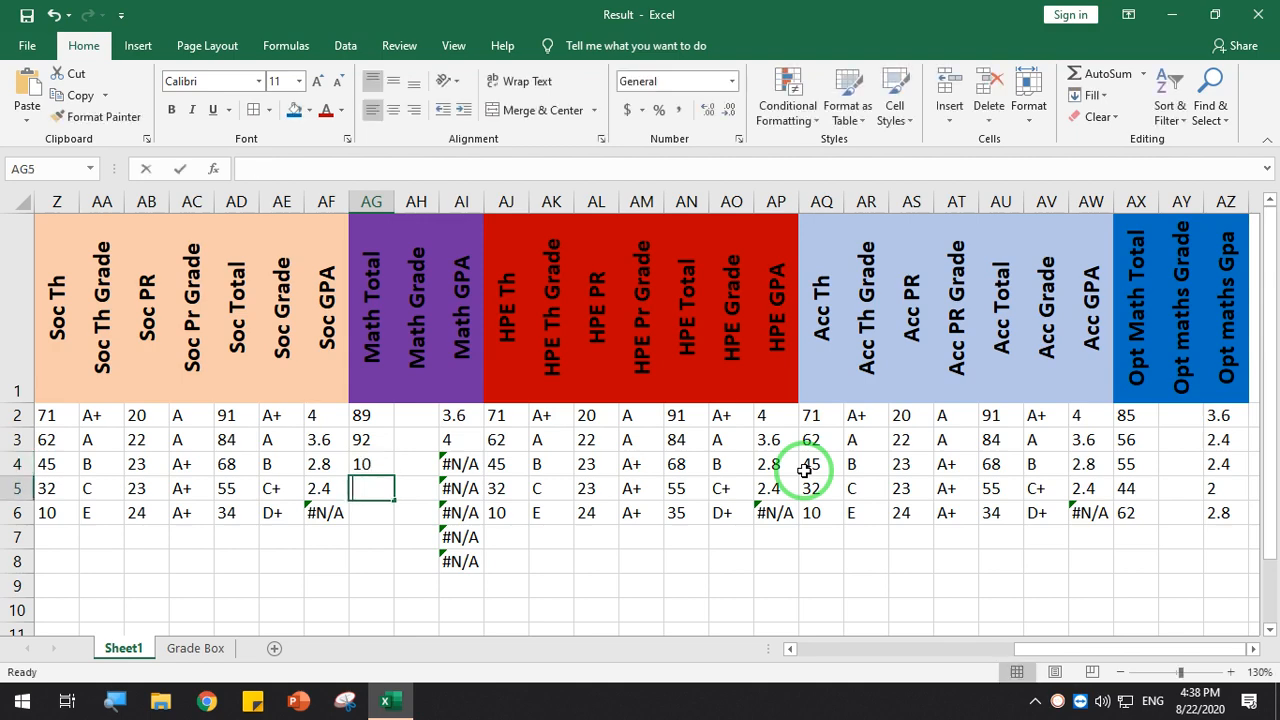
type("25")
key("Return")
type("55")
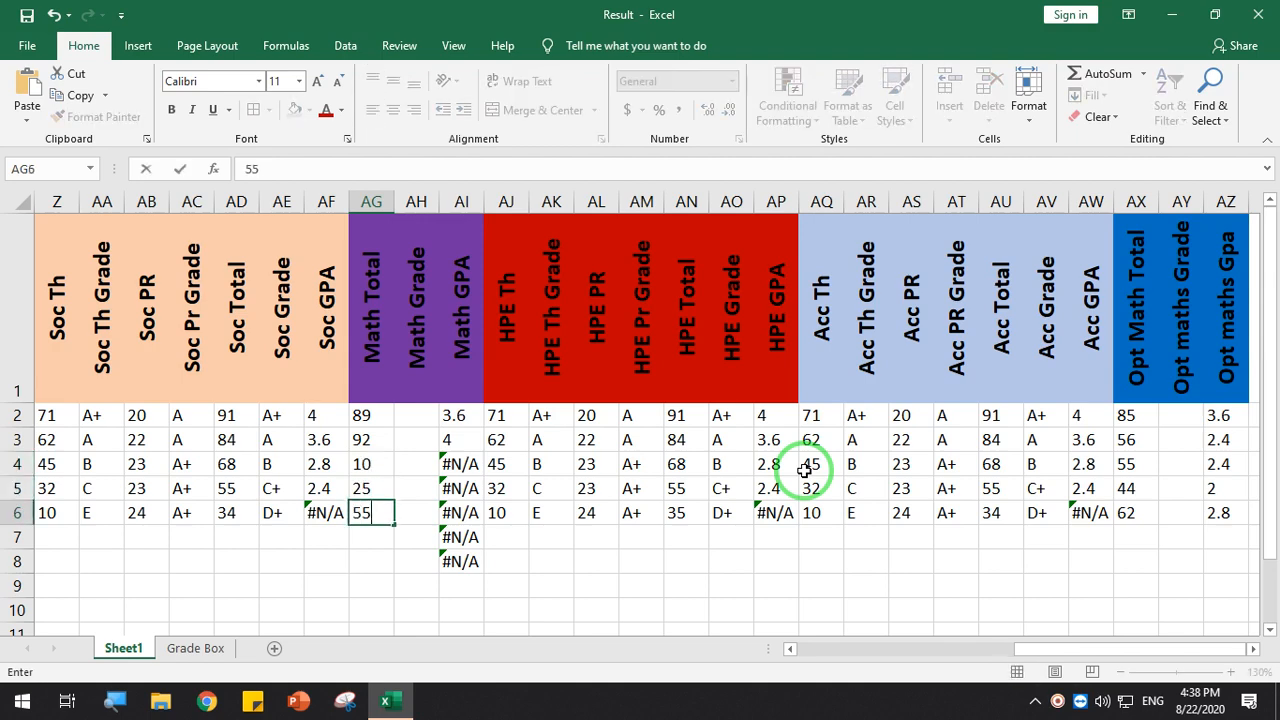
key("Return")
Clear the surplus Math GPA formulas in AI7:AI8
left_click_drag(470, 538, 466, 561)
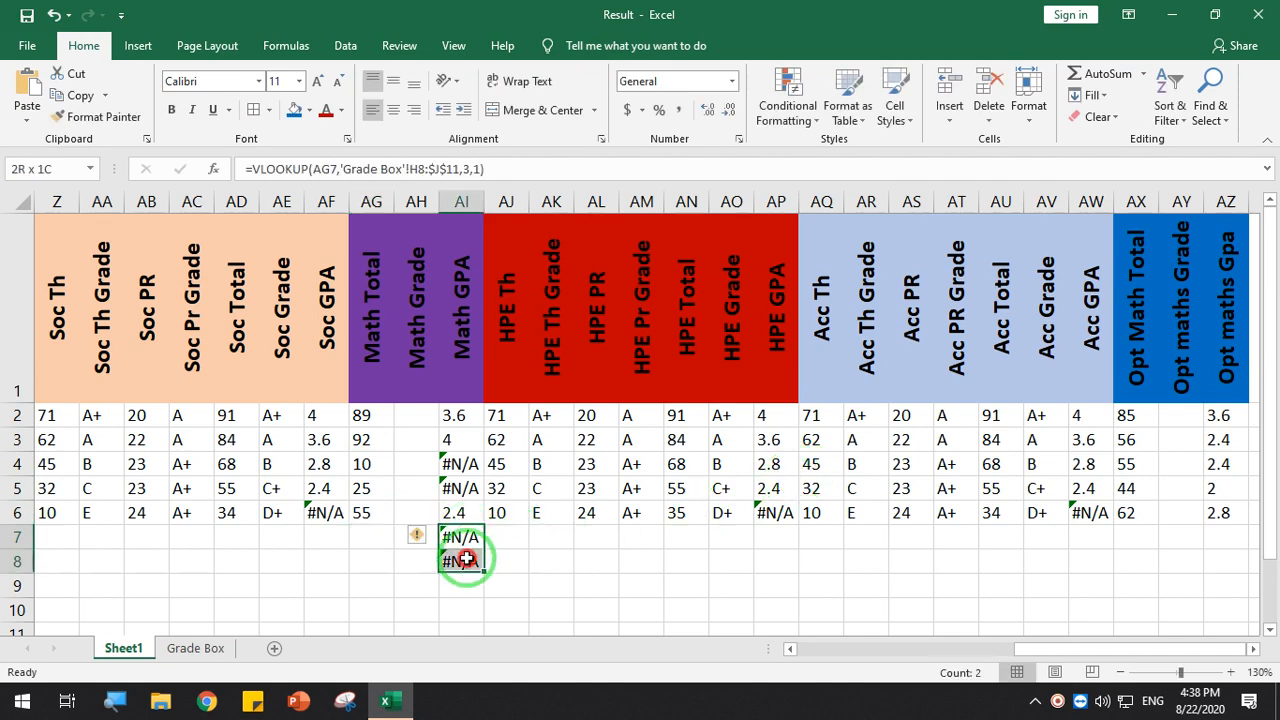
key("Delete")
left_click(466, 561)
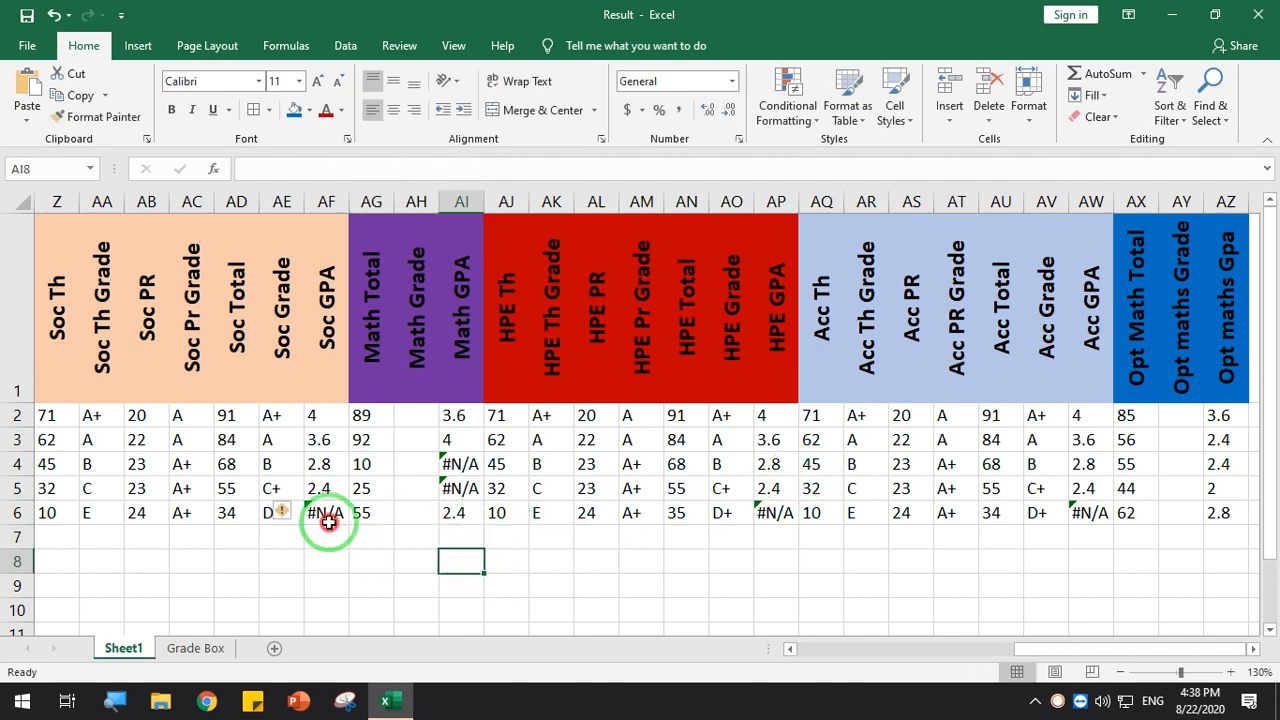
Compare the Soc GPA formulas in AF5 and AF6, and replace AF6's formula with an exact copy of AF5's VLOOKUP formula
left_click(328, 518)
left_click(322, 488)
left_click(328, 515)
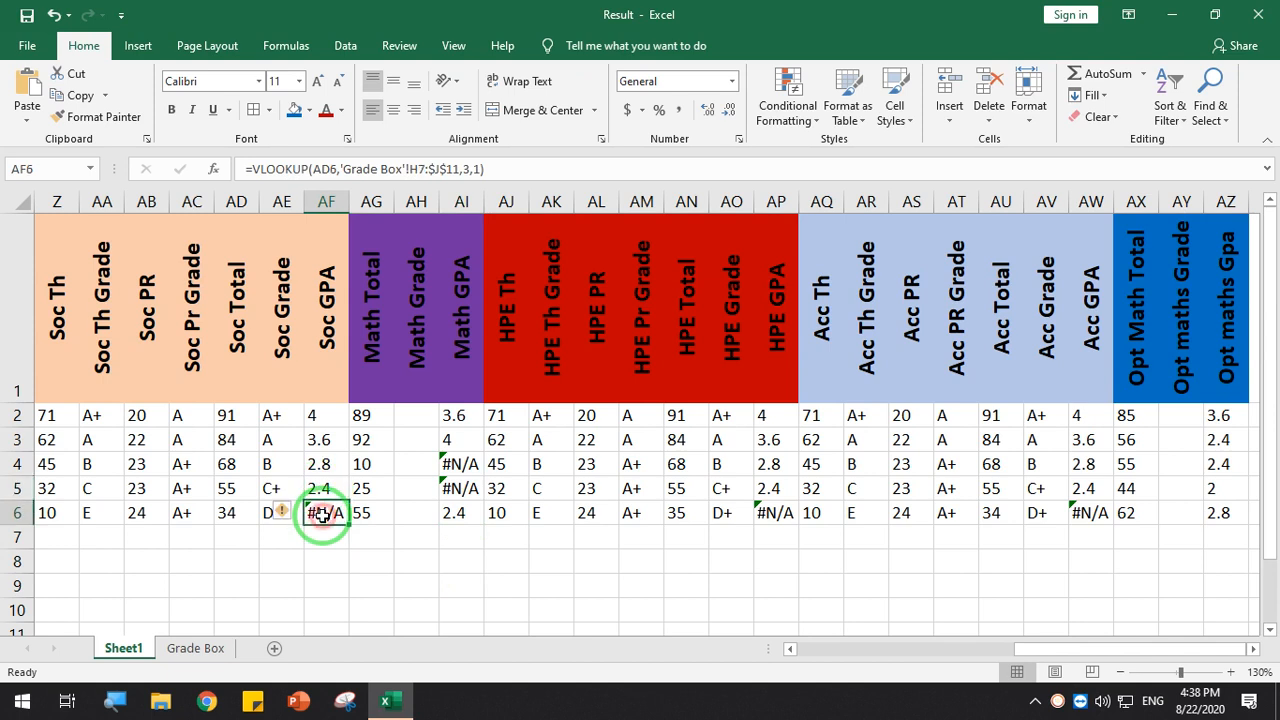
left_click(325, 489)
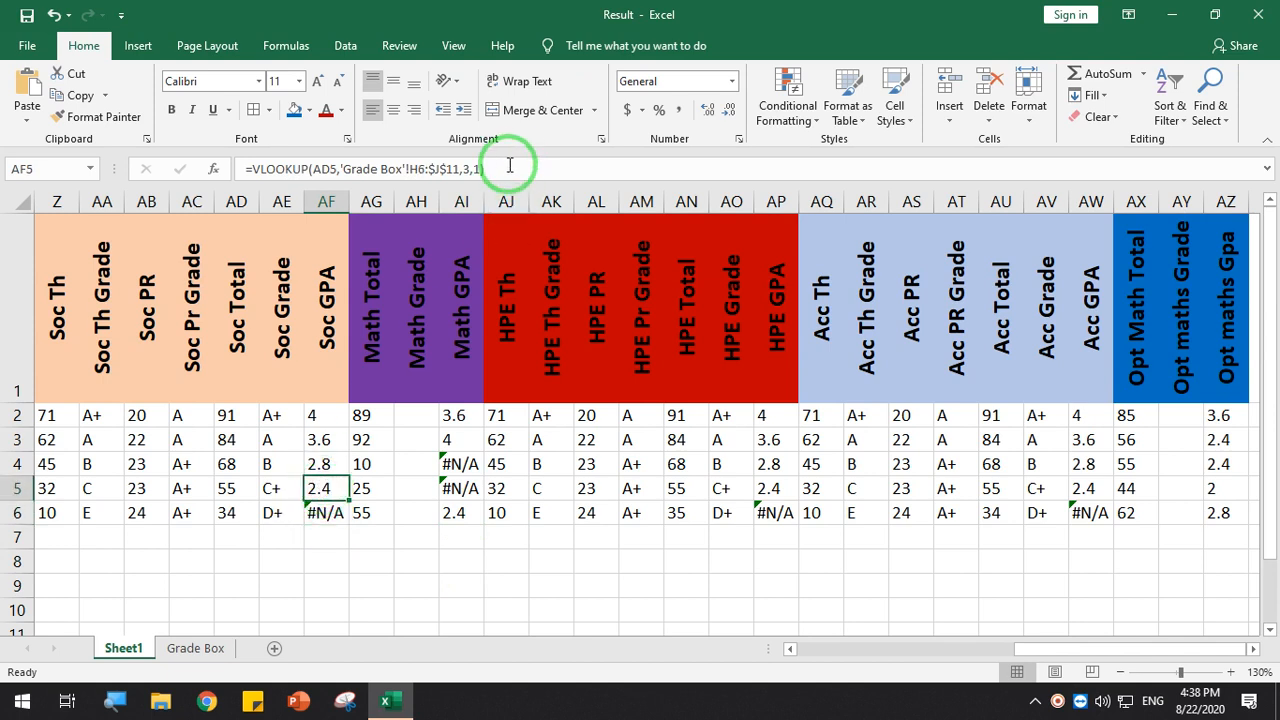
left_click_drag(509, 165, 220, 160)
key("ctrl+c")
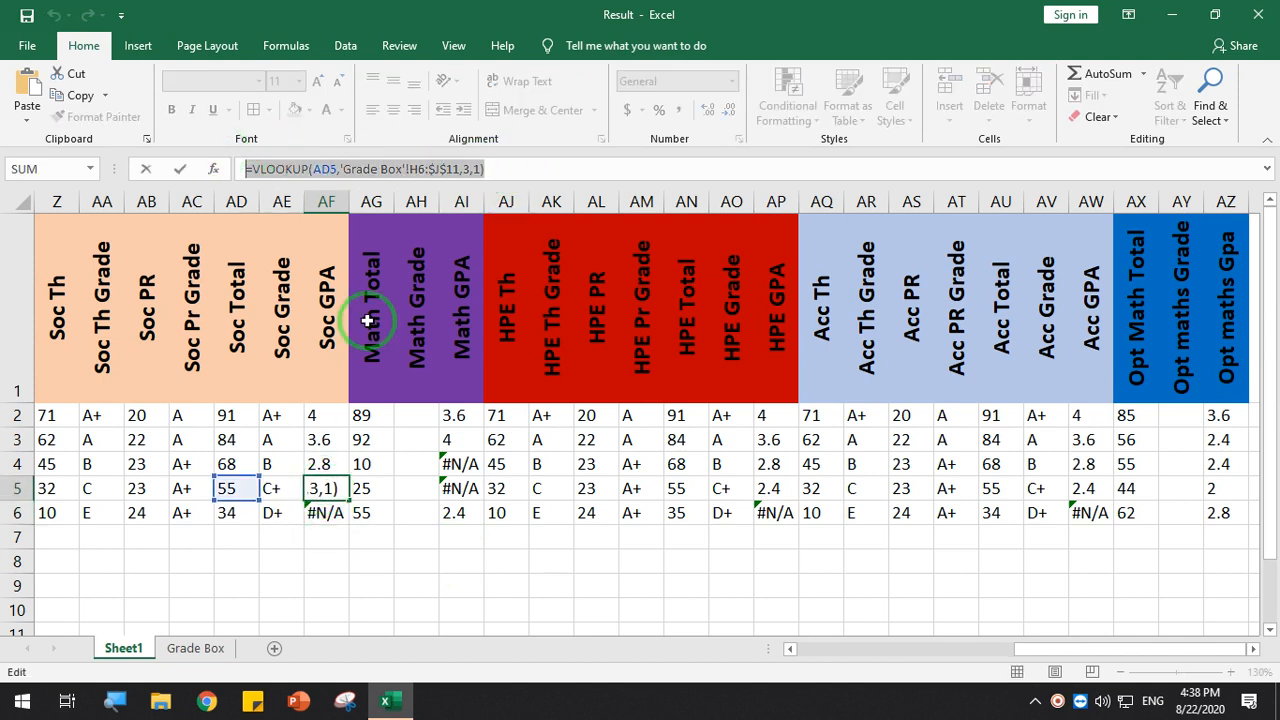
key("Return")
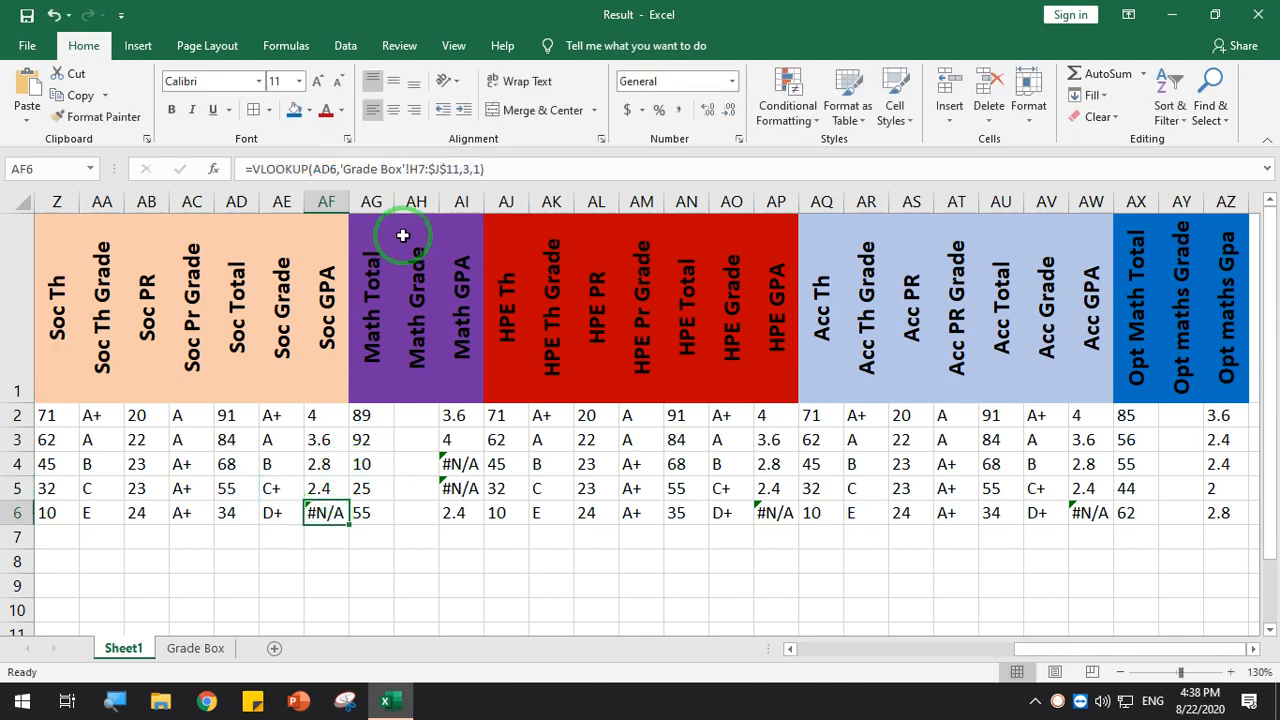
left_click_drag(500, 166, 241, 168)
key("Return")
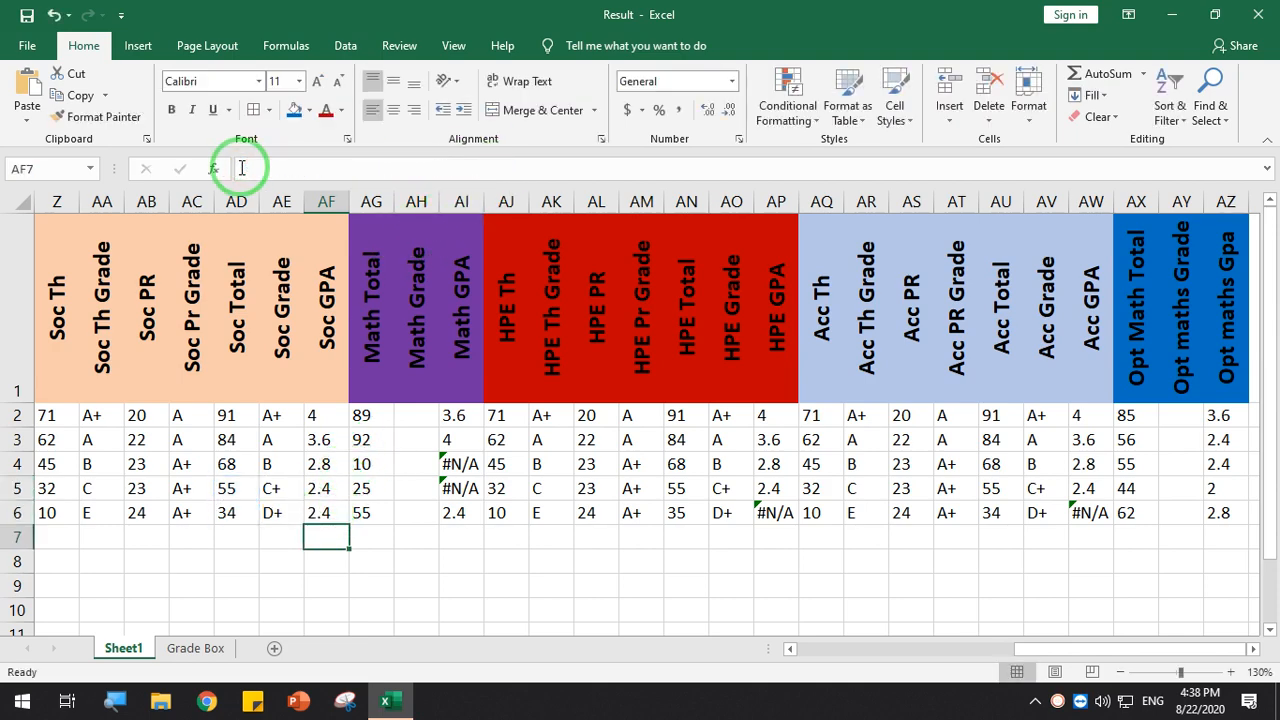
Change the lookup value in the Soc GPA formula of AF6 to AD6 and recheck the formula
left_click(326, 512)
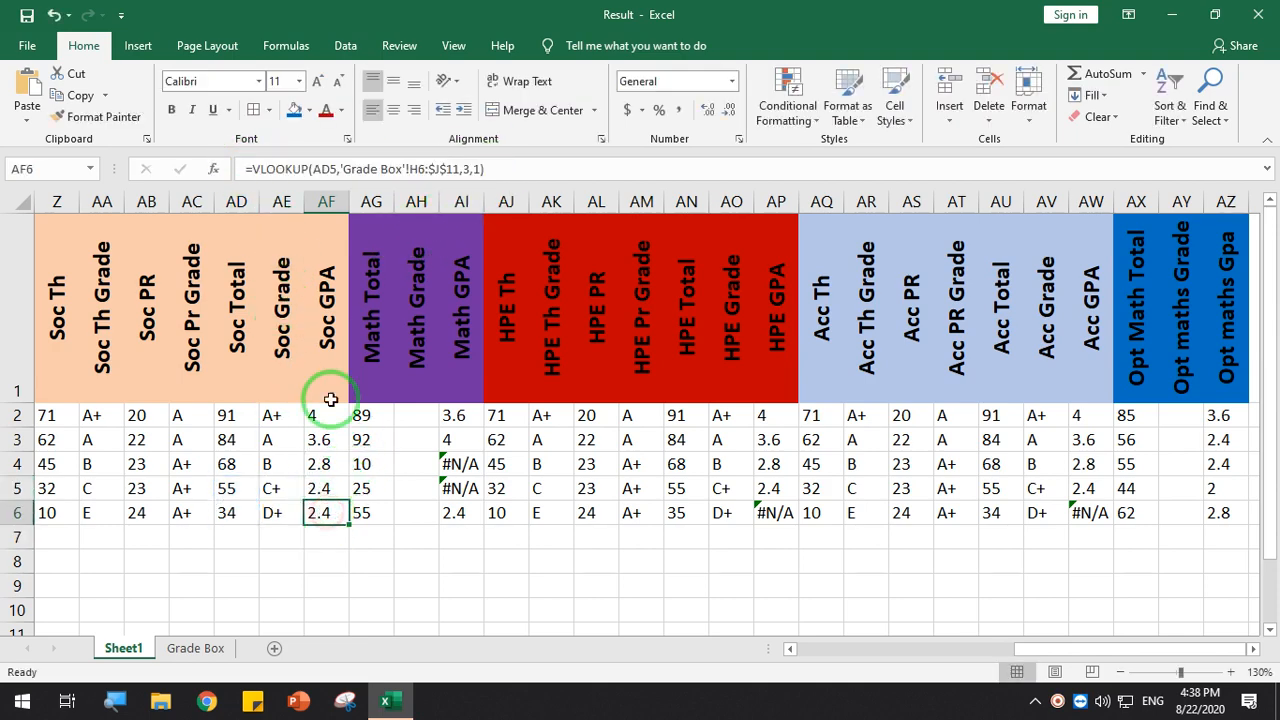
left_click(332, 169)
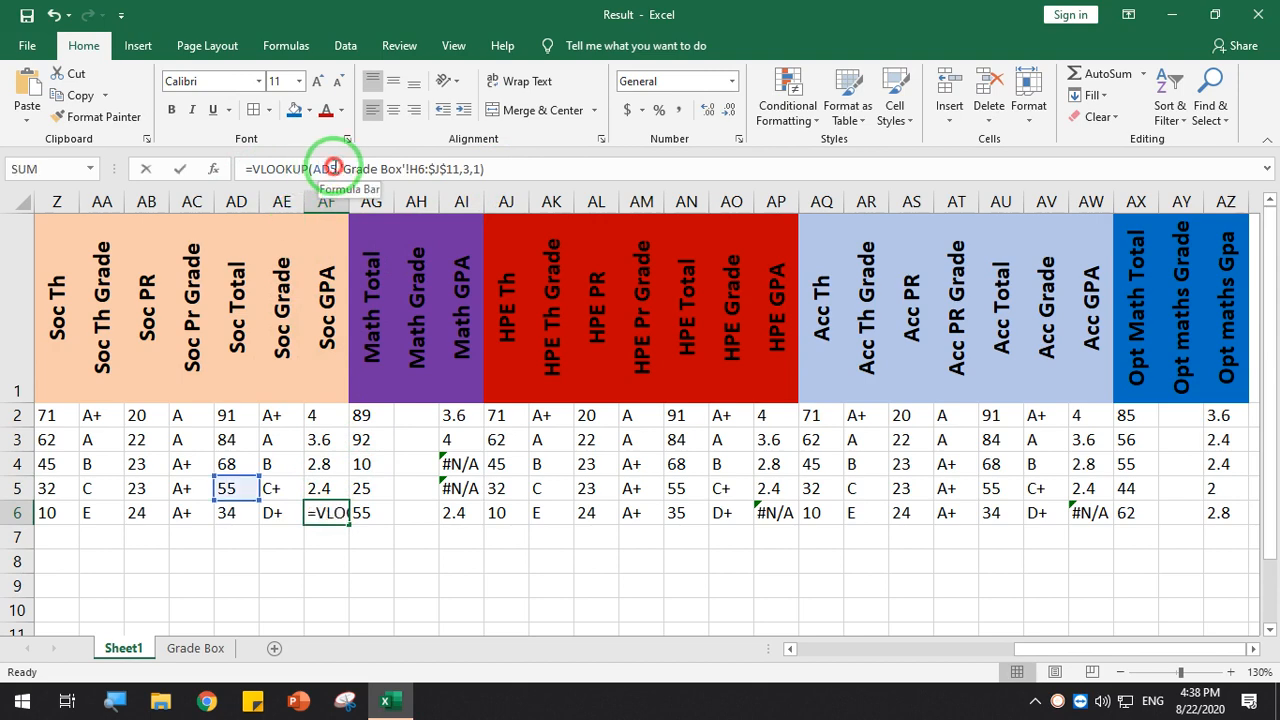
key("BackSpace")
type("6")
key("Return")
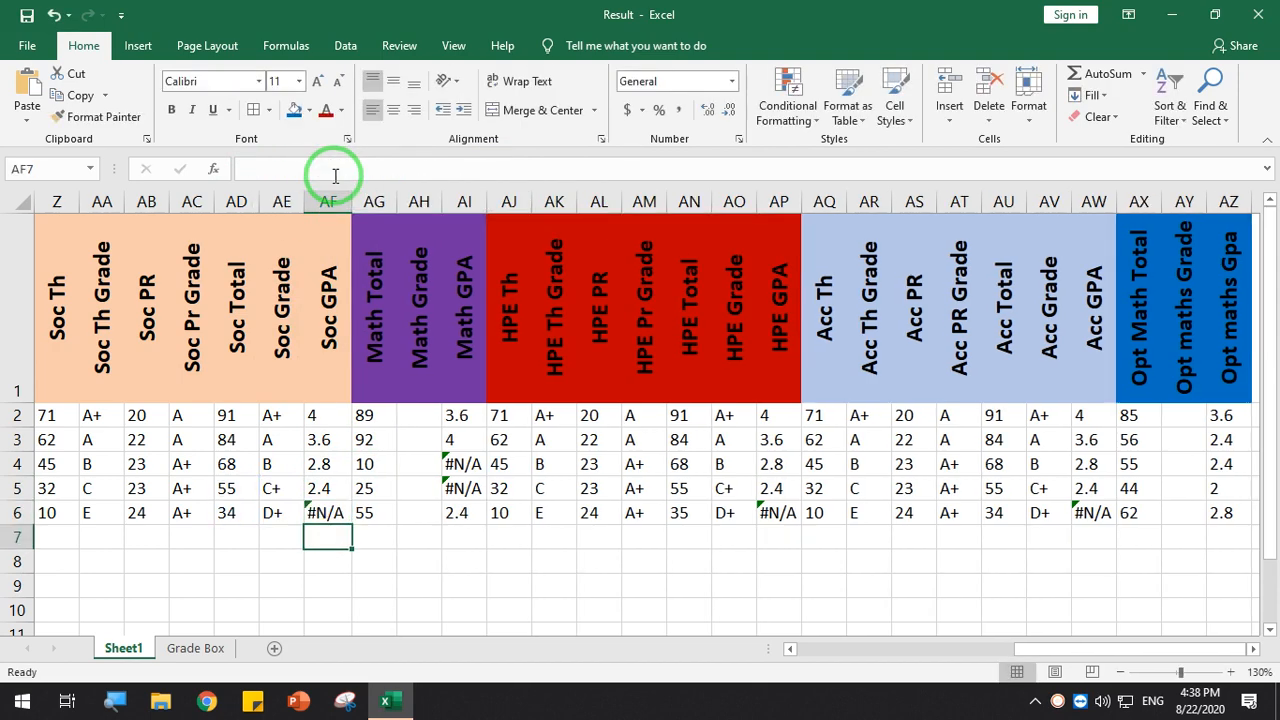
left_click(330, 510)
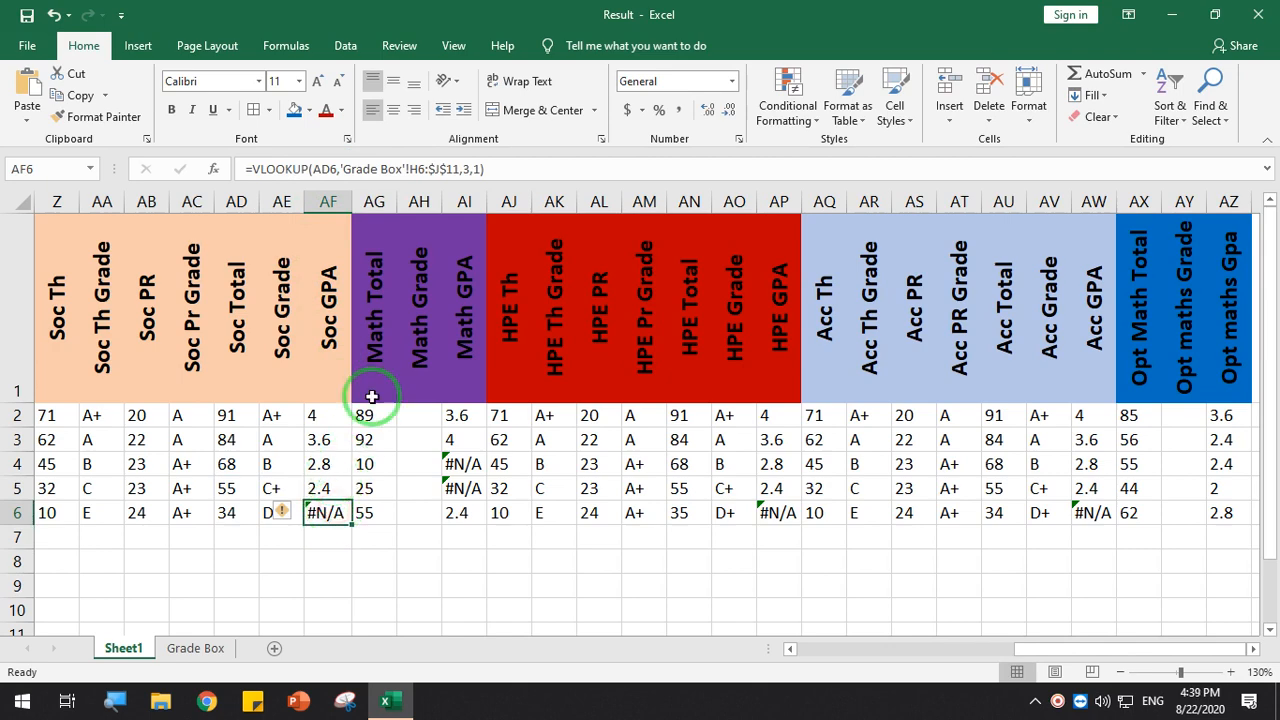
left_click(350, 167)
left_click_drag(531, 162, 145, 167)
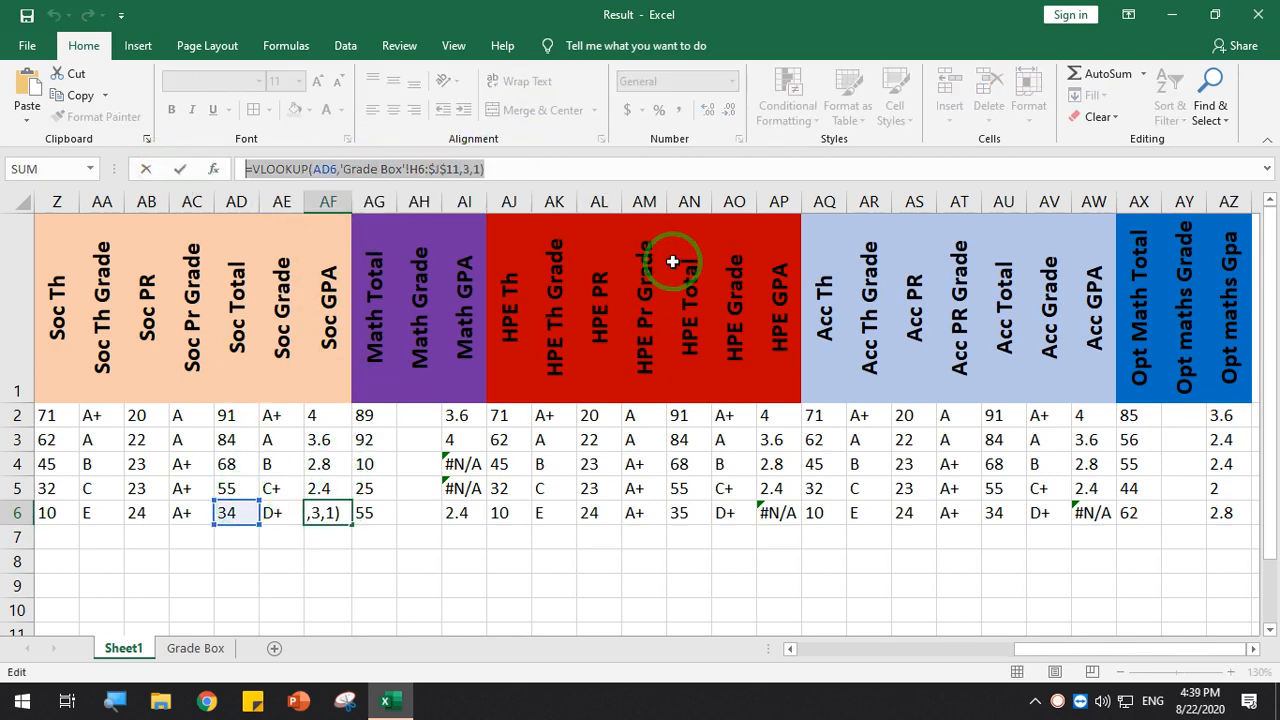
key("Return")
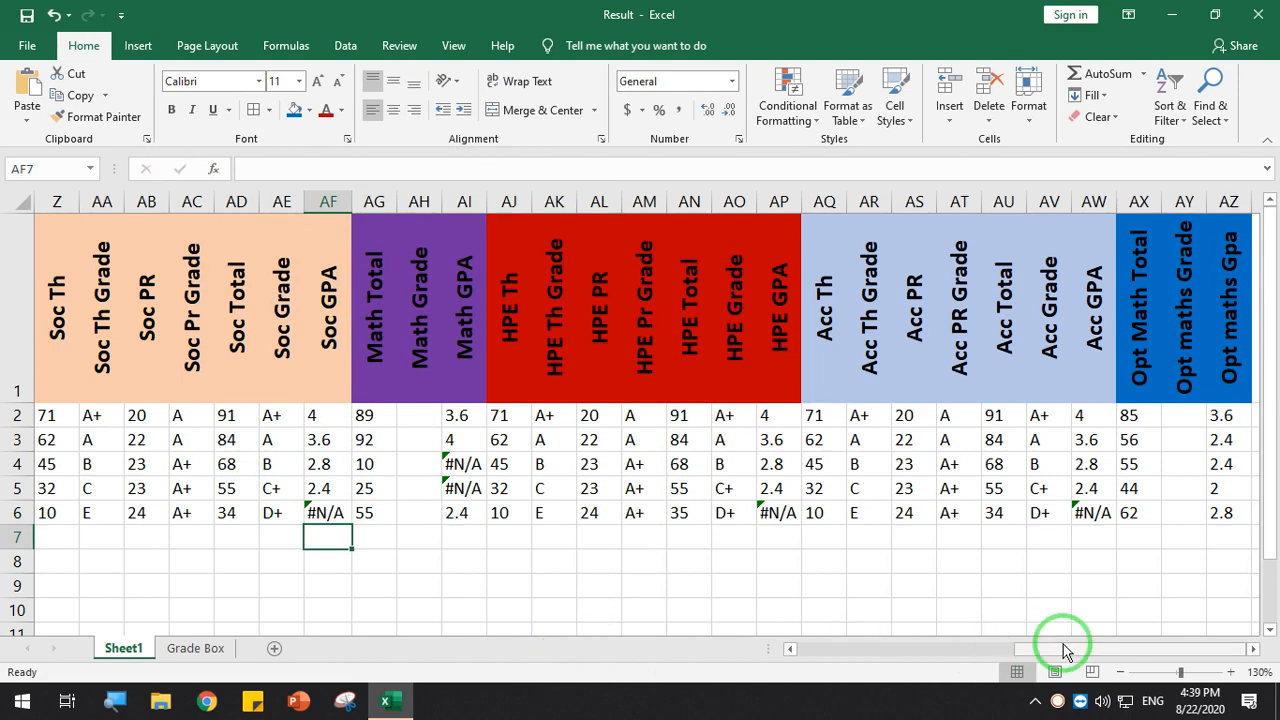
Replace the Nep GPA formula in R6 with the copied =VLOOKUP(AD5,'Grade Box'!H6:$J$11,3,1), keeping a single equals sign
left_click_drag(1063, 651, 955, 658)
left_click_drag(930, 661, 913, 662)
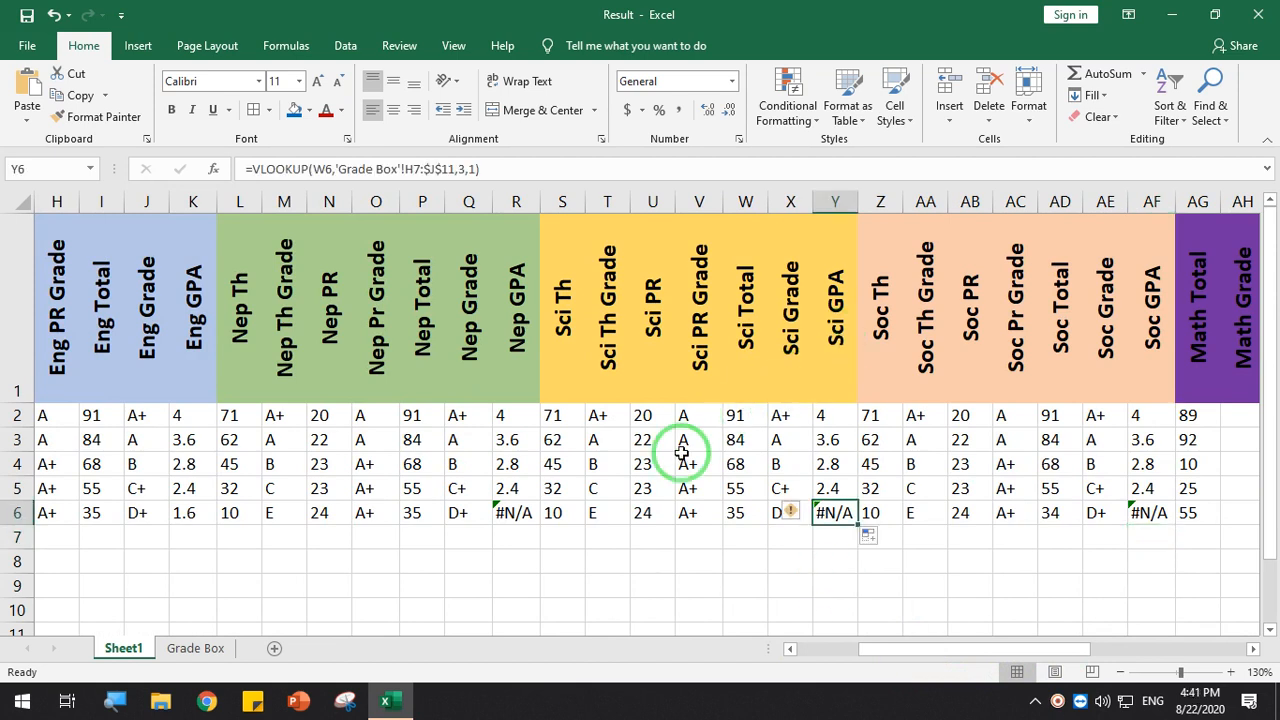
left_click(515, 512)
type("=")
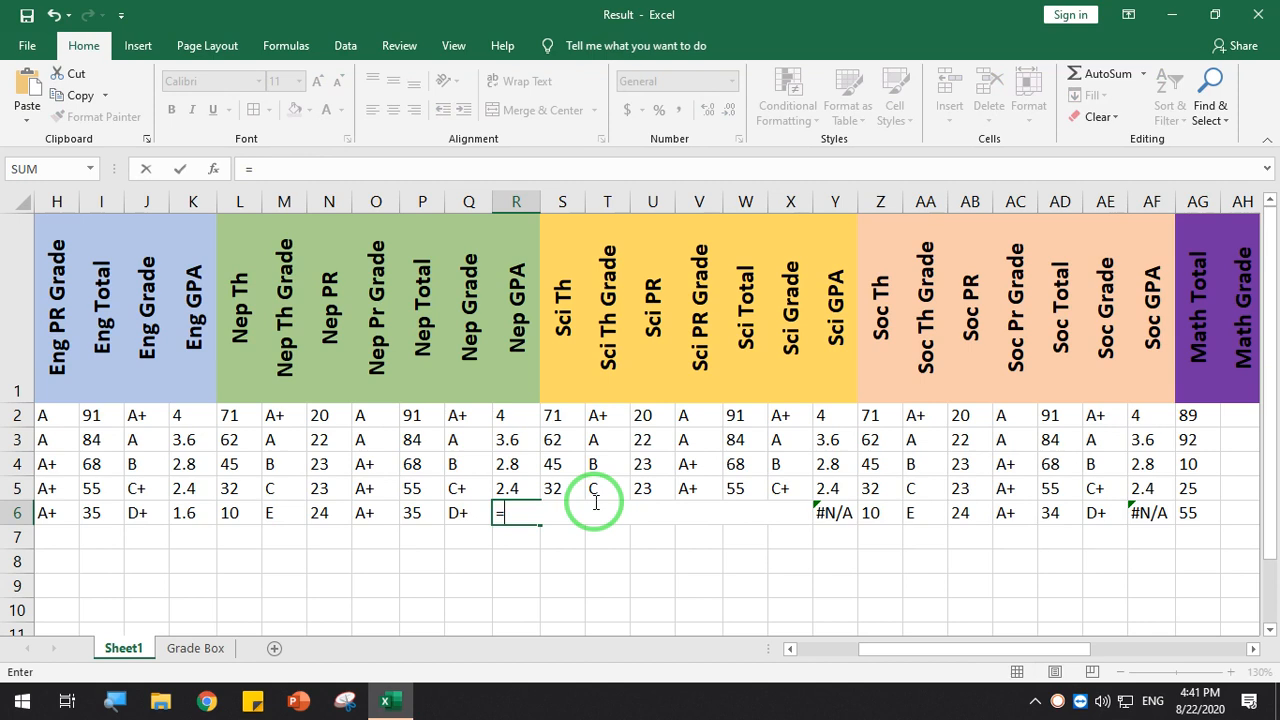
key("ctrl+v")
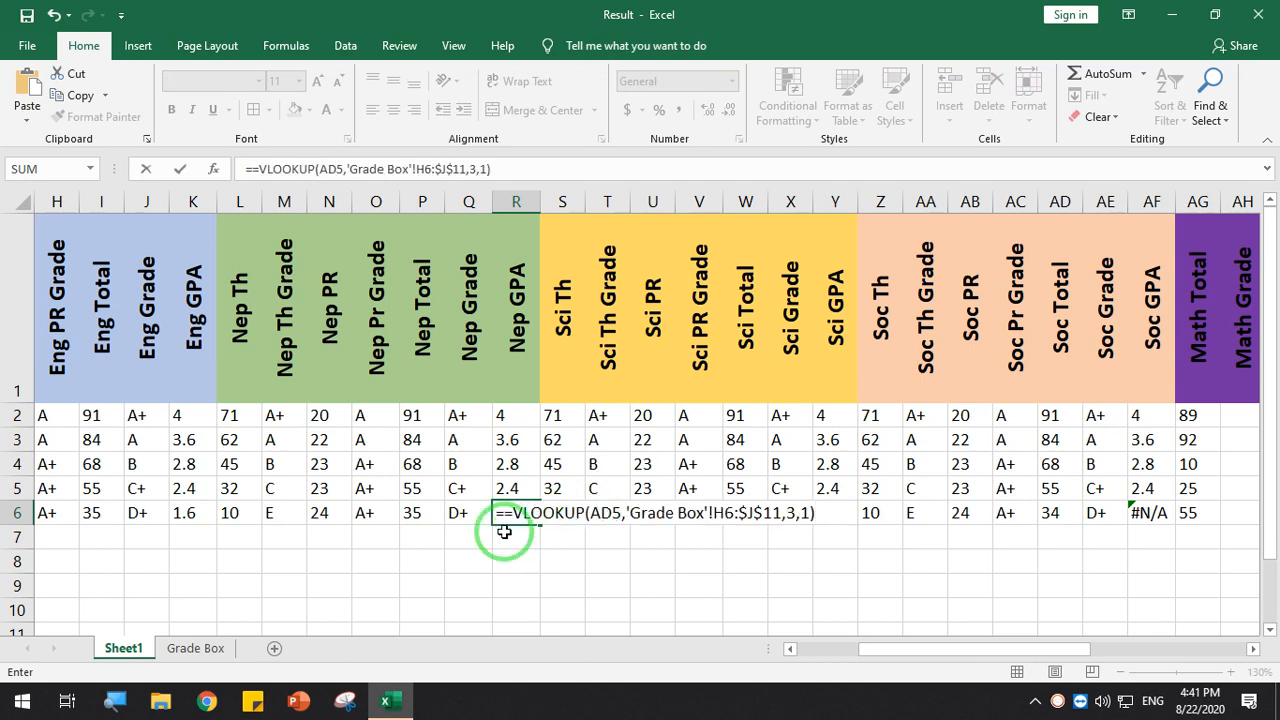
key("F2")
key("BackSpace")
key("Return")
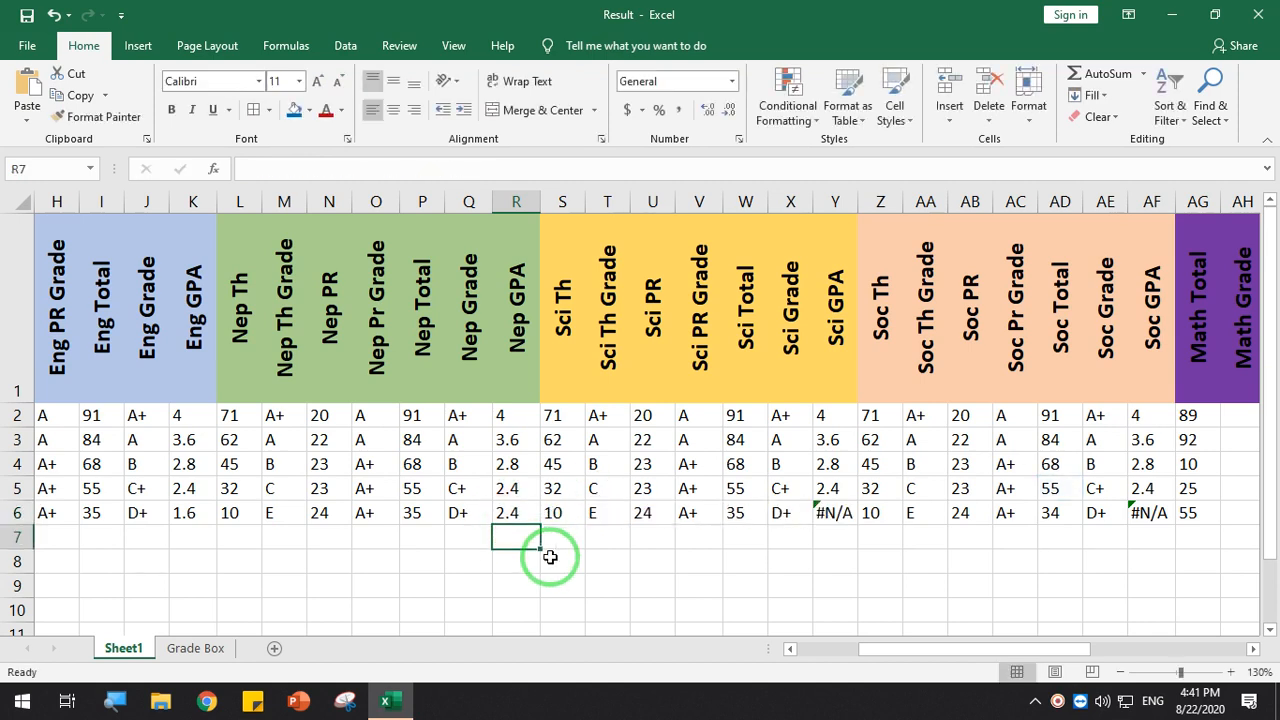
Change the lookup value in the Nep GPA formula of R6 to AD6
left_click(521, 515)
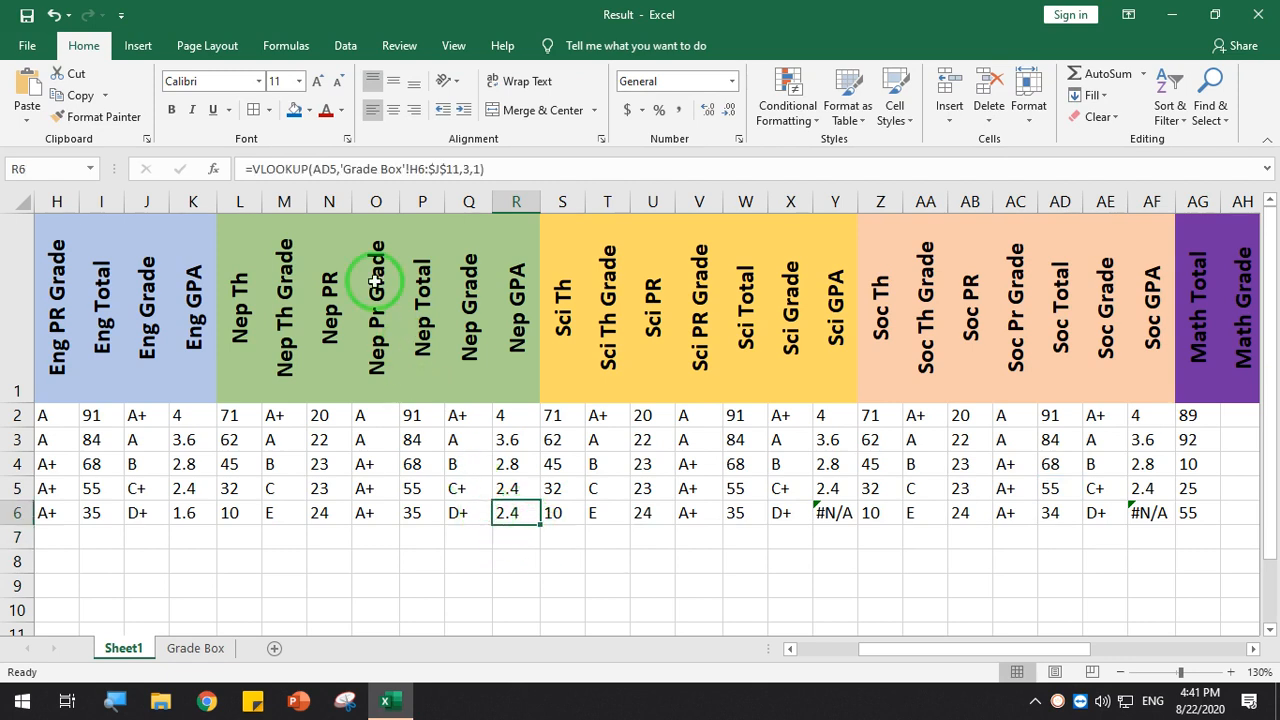
left_click(331, 169)
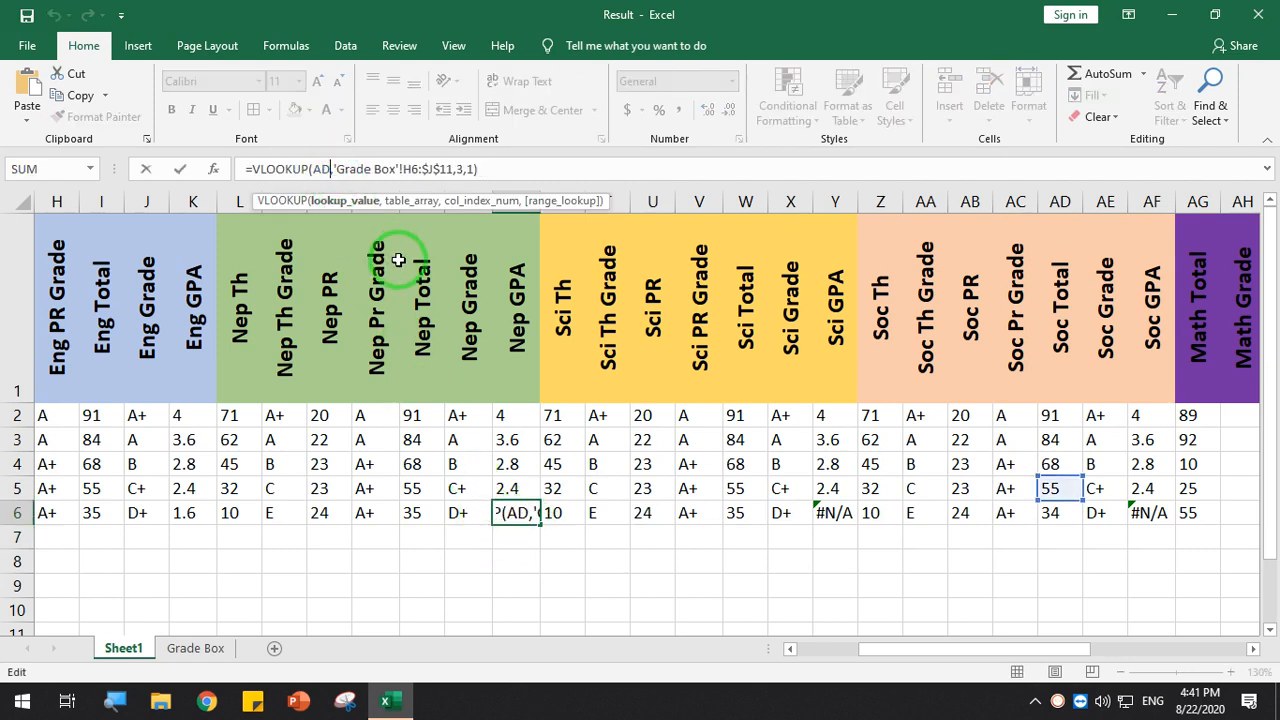
type("6")
key("Return")
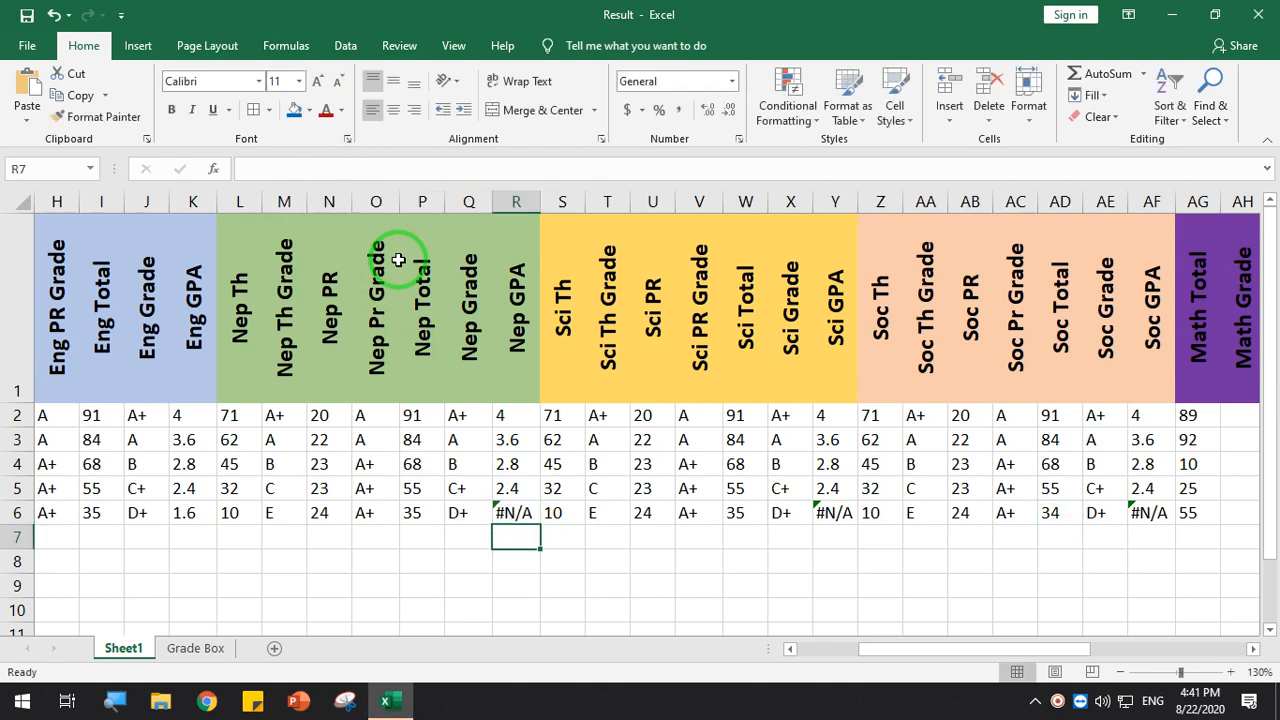
left_click(516, 513)
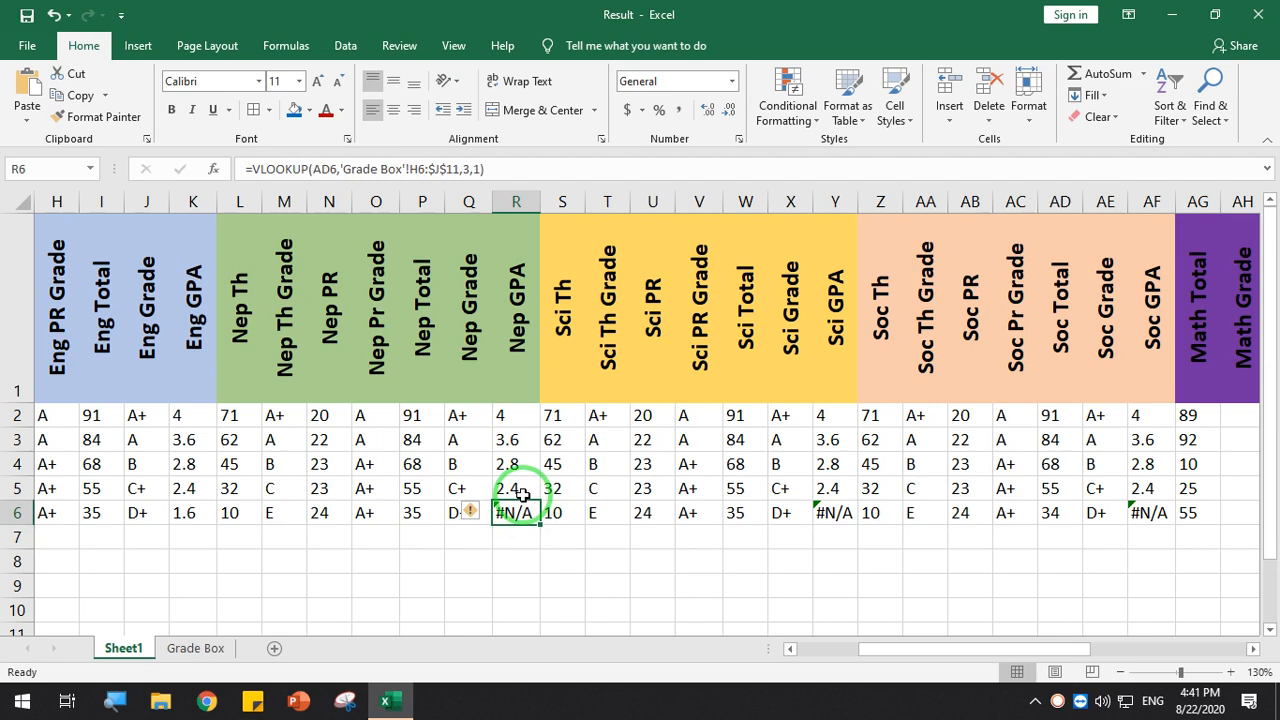
Compare Nep Total cells P5 and P6, and replace the fixed value in P6 with the formula =L6+N6
left_click(454, 512)
left_click(425, 512)
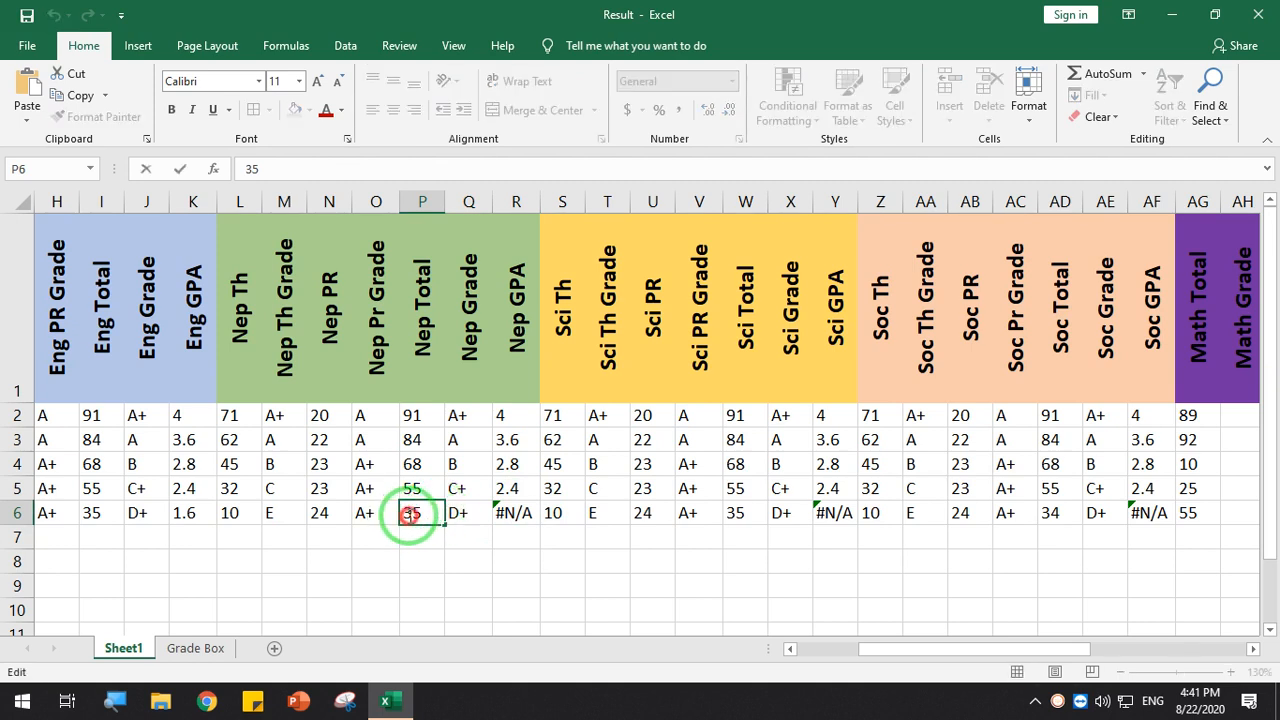
left_click(427, 488)
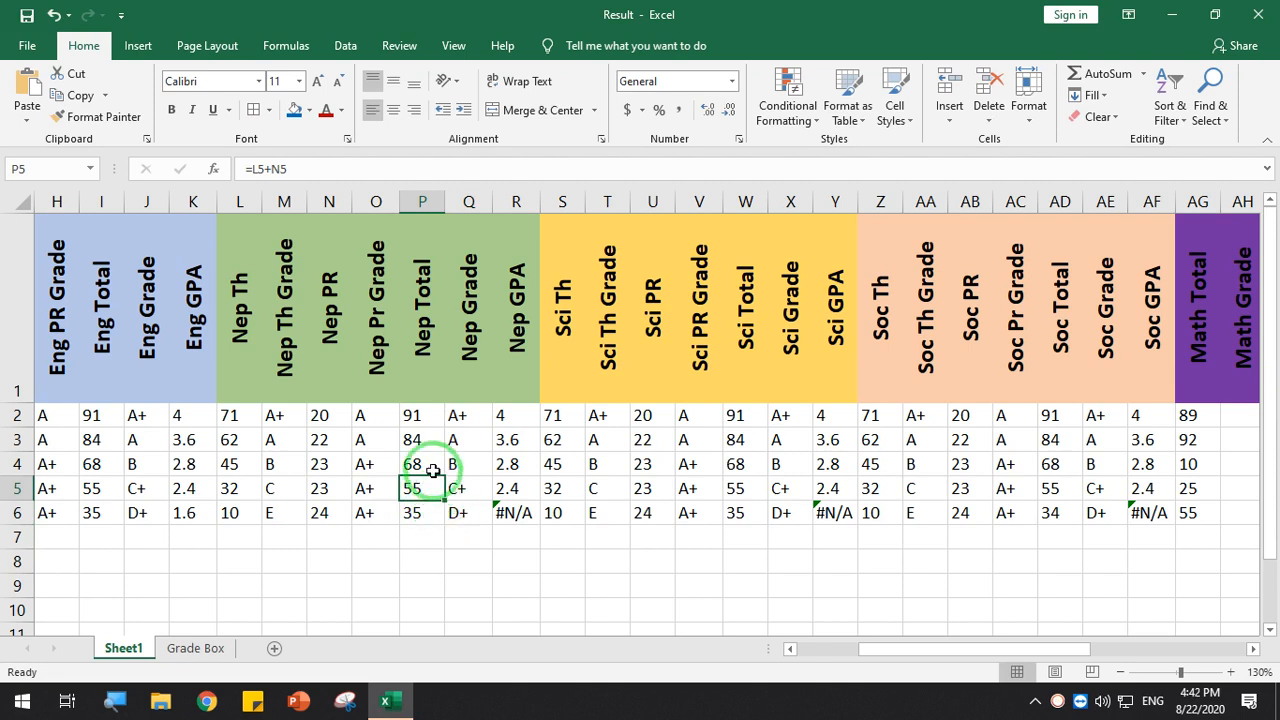
left_click(419, 515)
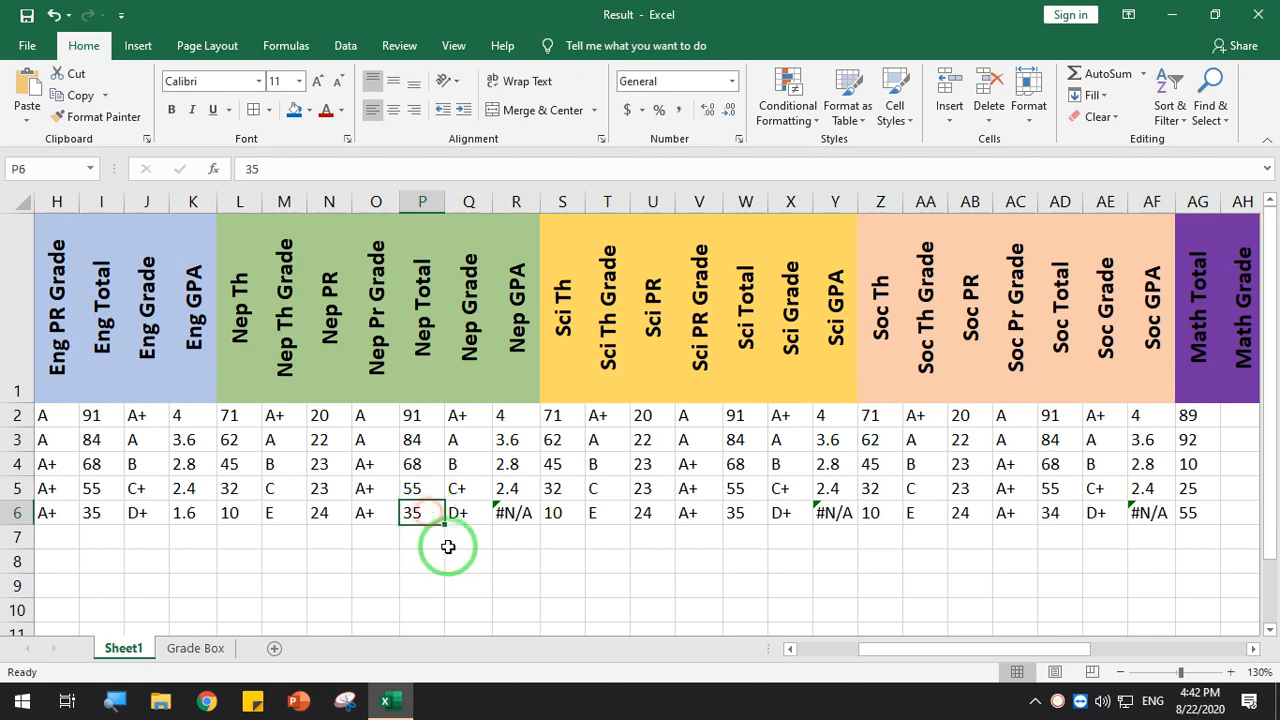
type("=")
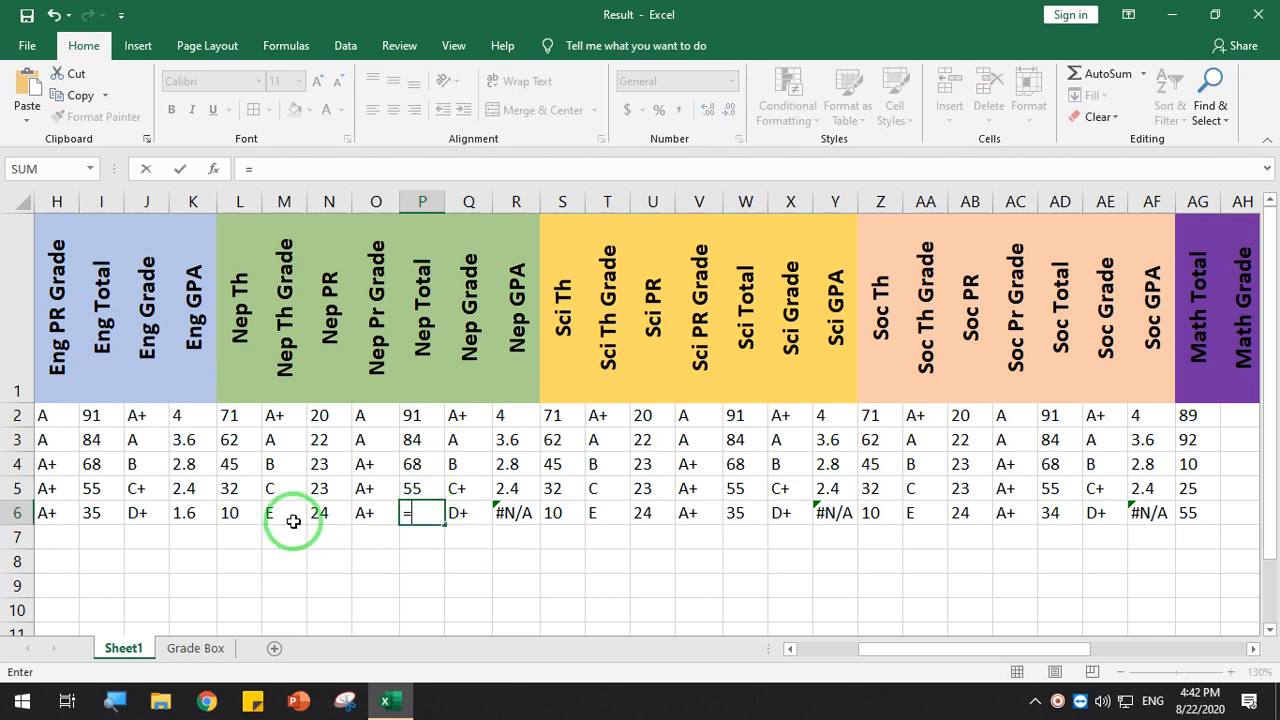
left_click(229, 513)
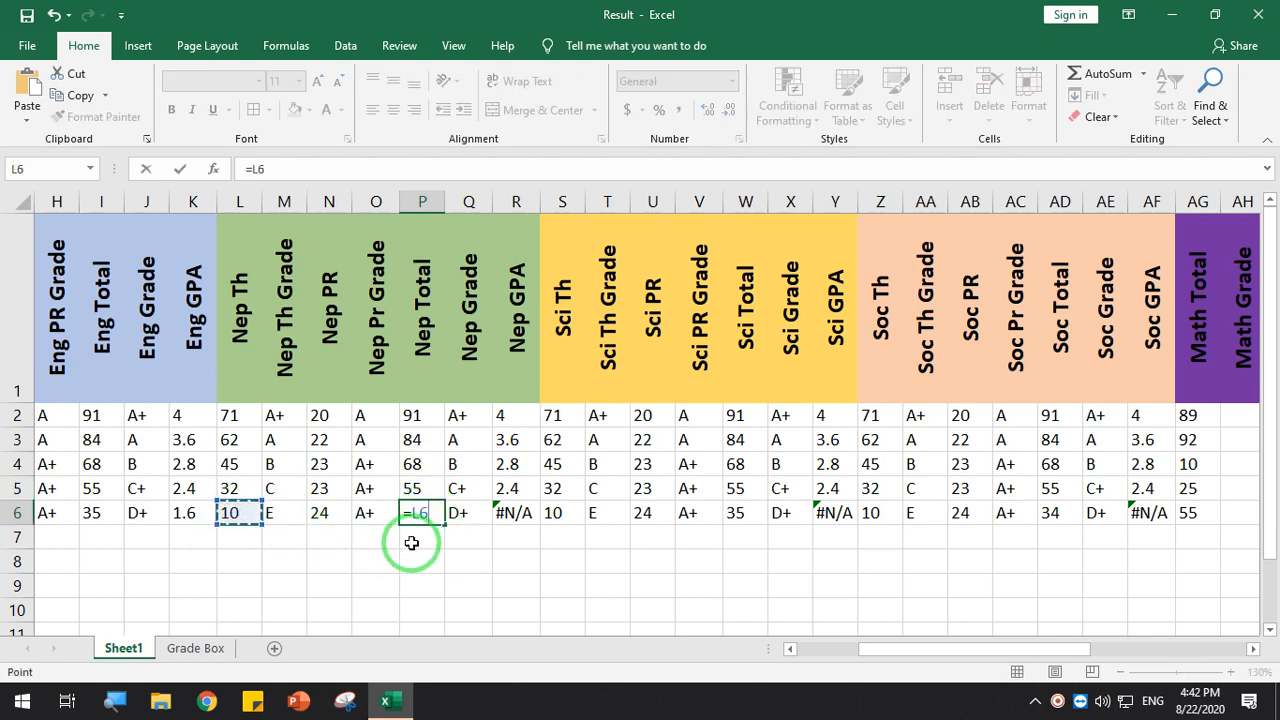
left_click(345, 514)
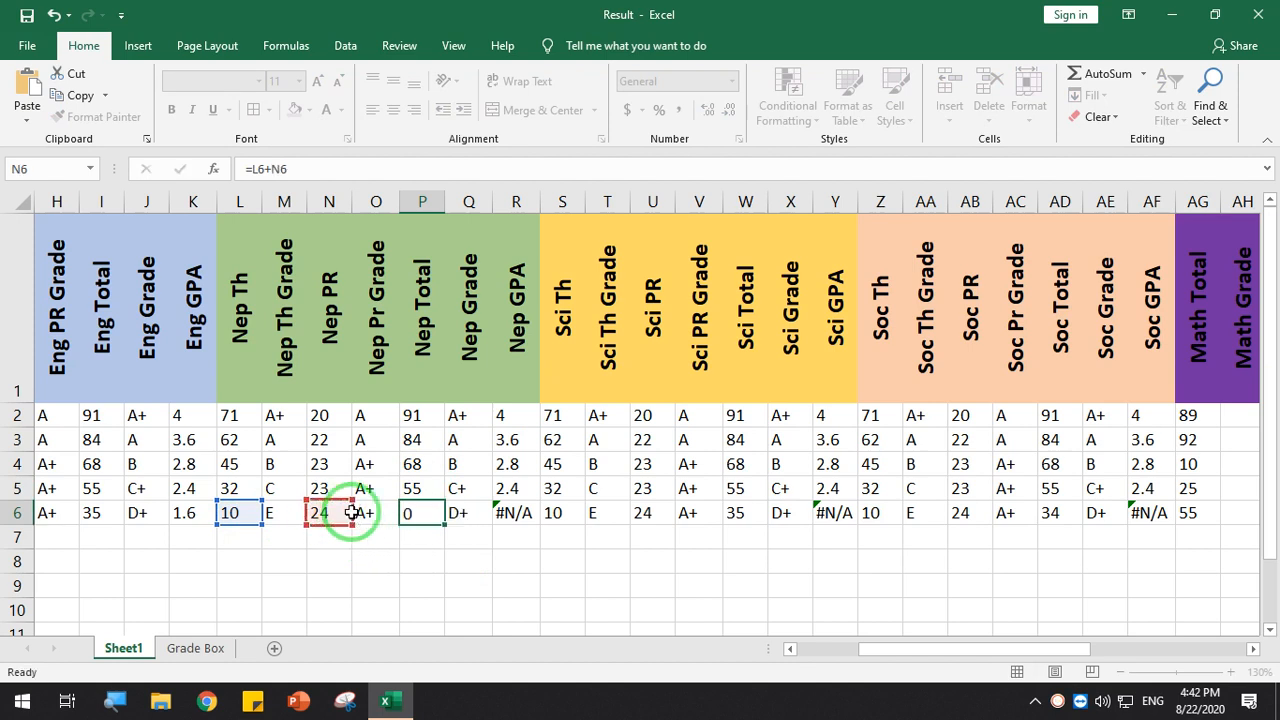
key("Return")
left_click(420, 515)
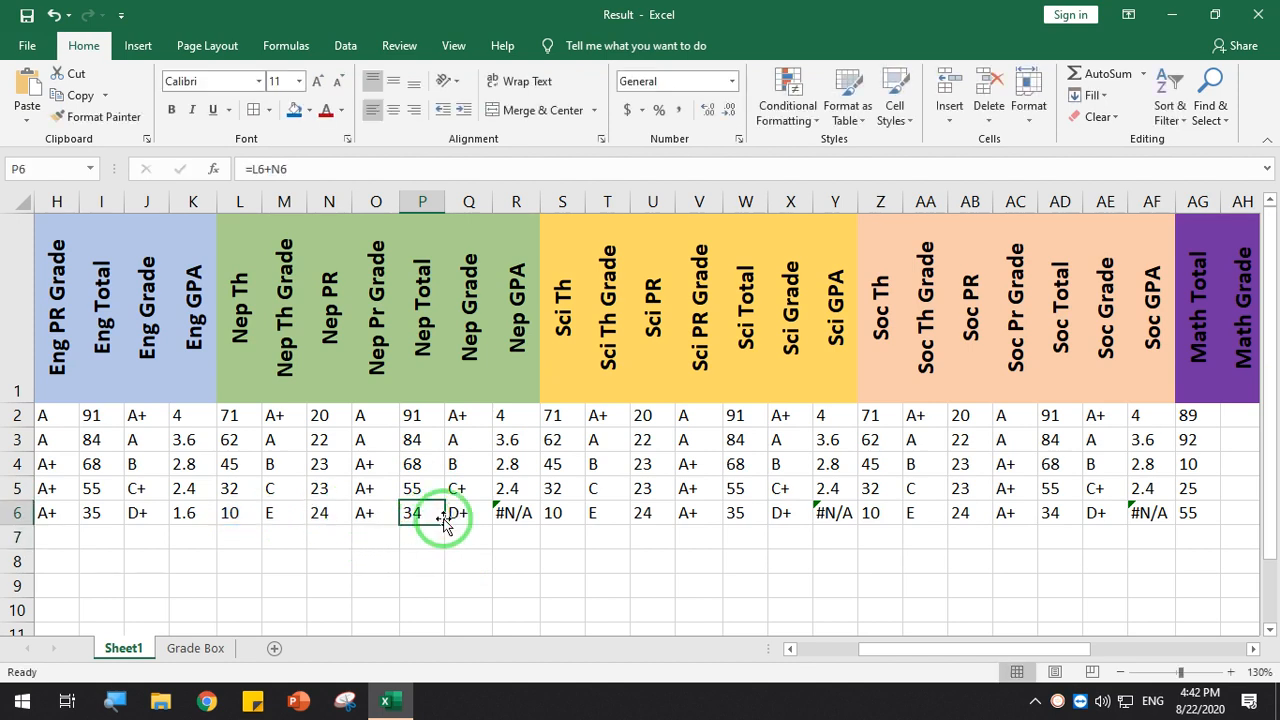
left_click(511, 511)
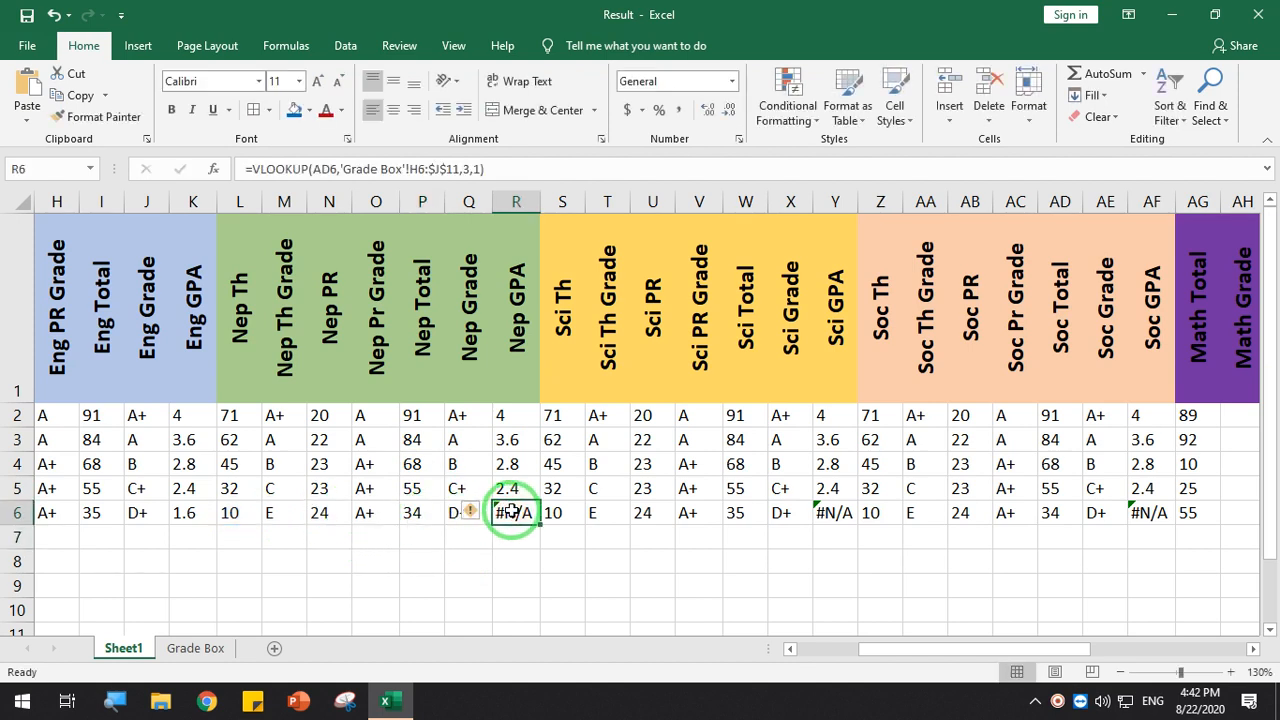
Enter a LEN formula in P7 to check the character length of the Nep Total in P6
left_click(418, 537)
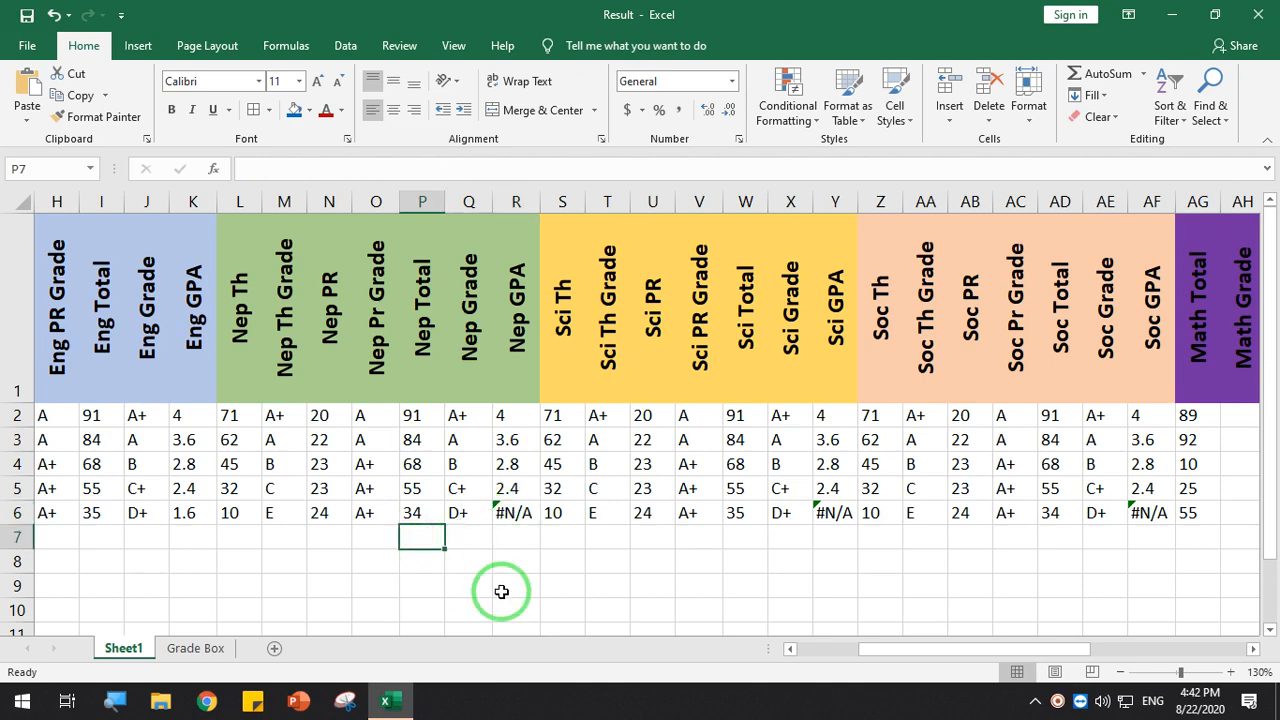
type("=len(")
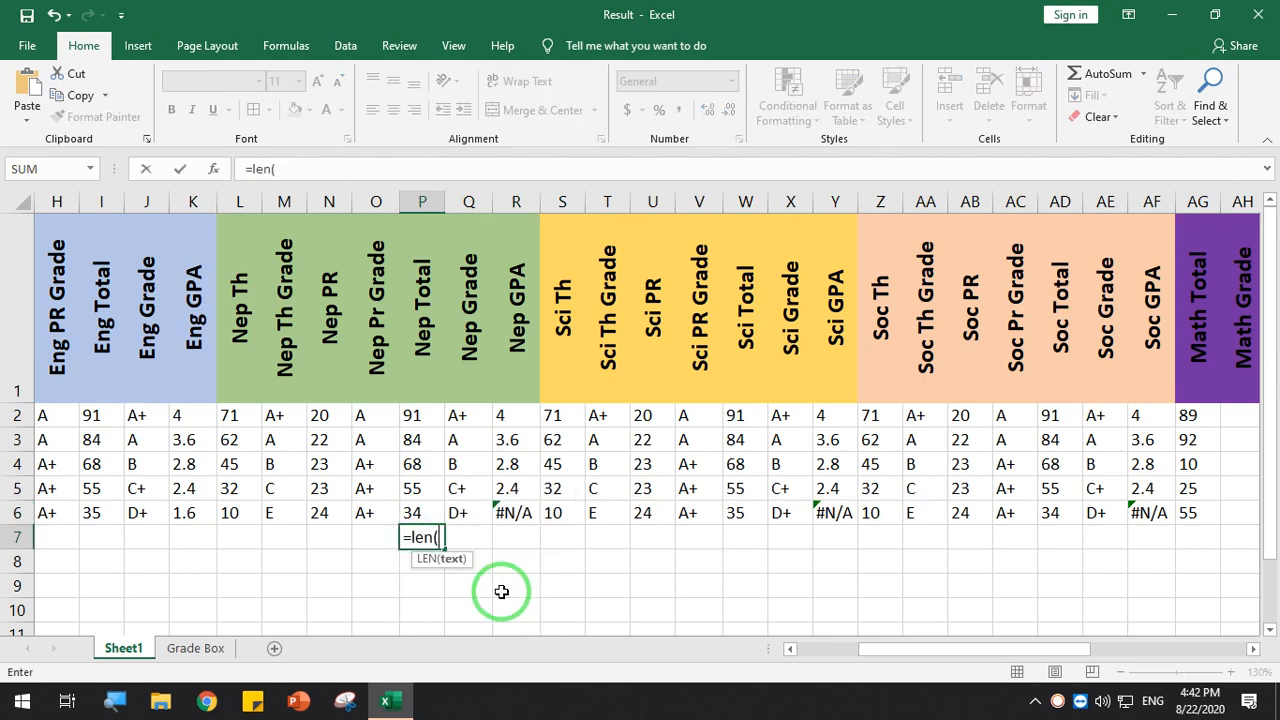
left_click(416, 514)
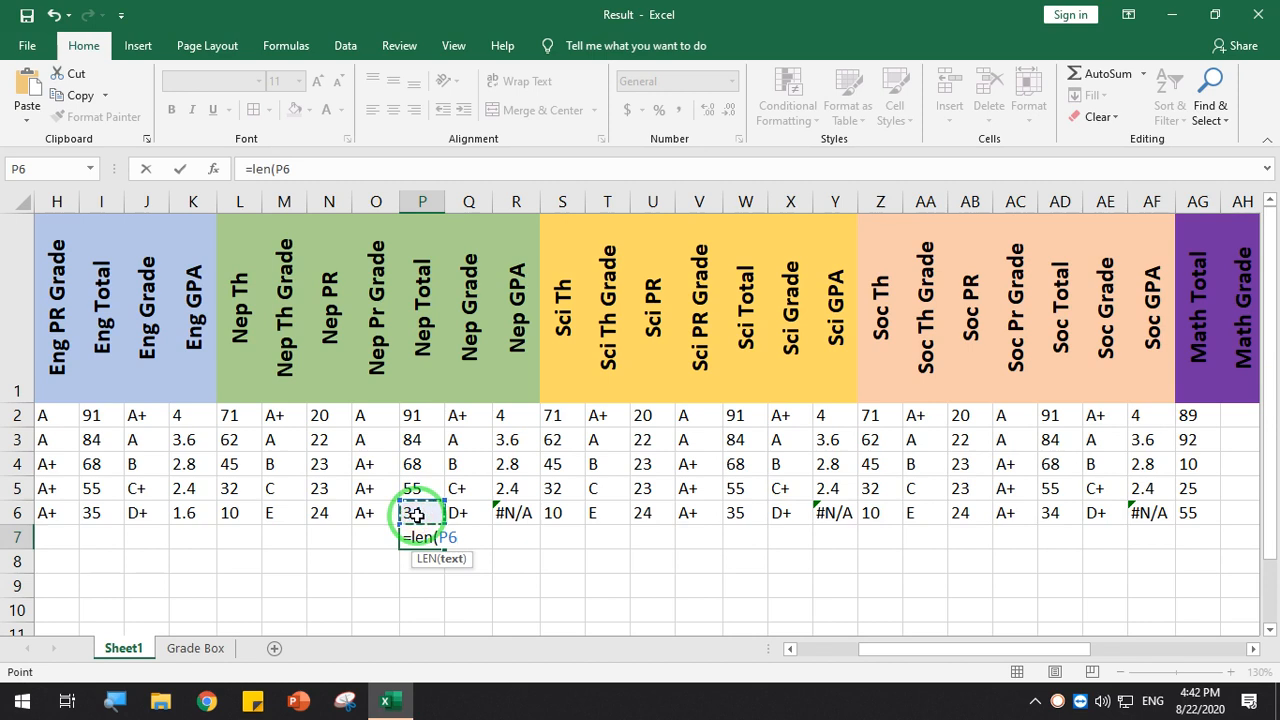
key("Return")
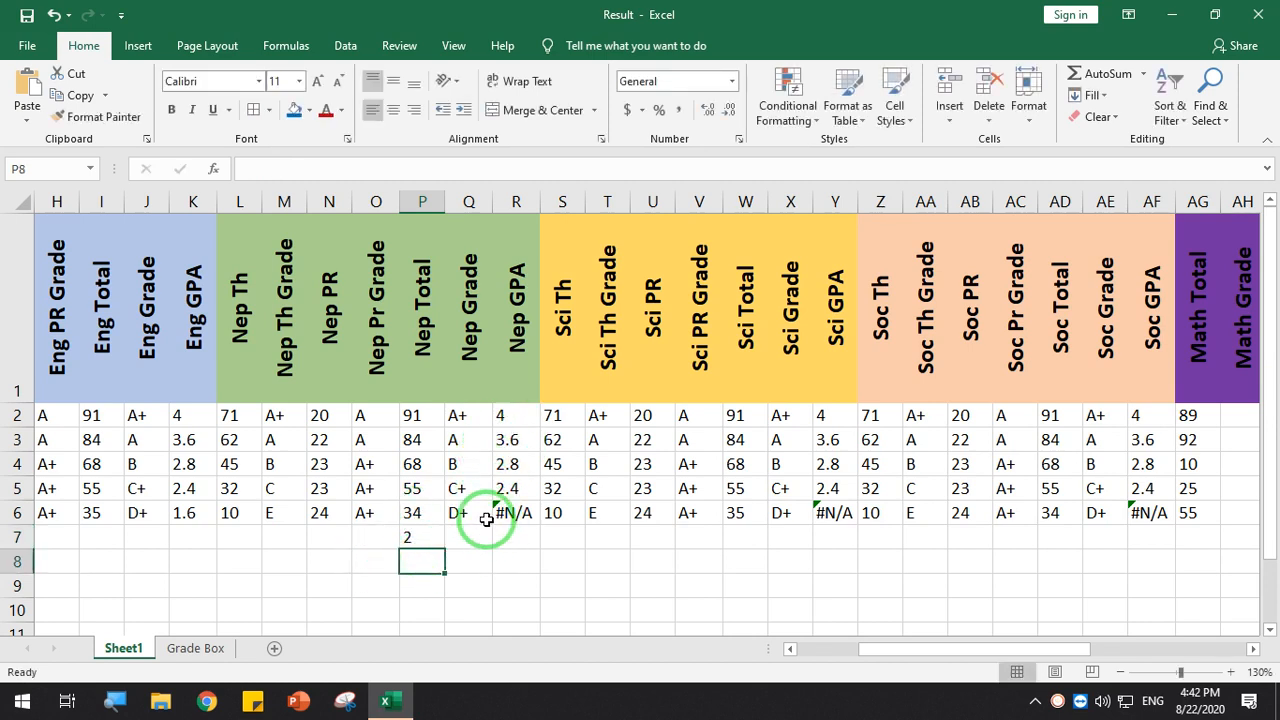
On the Grade Box sheet, enter a LEN formula in H12 to check the character length of H11
left_click(197, 648)
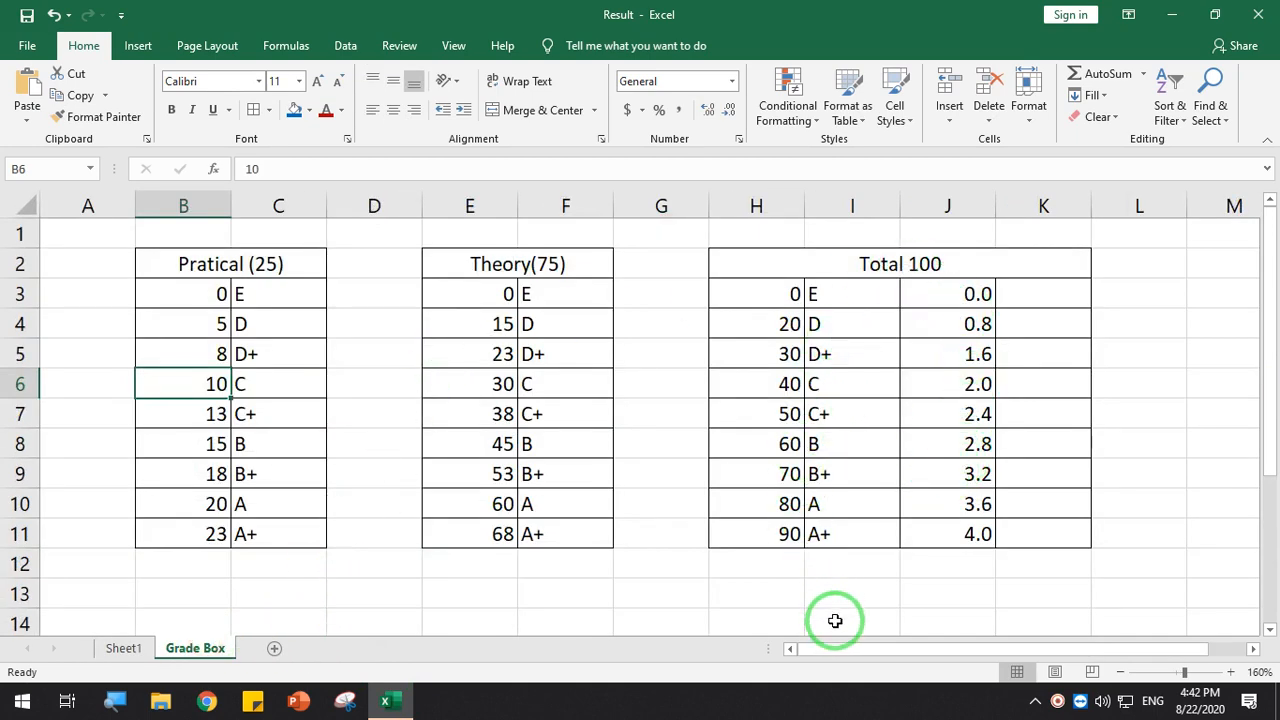
left_click(761, 569)
type("=")
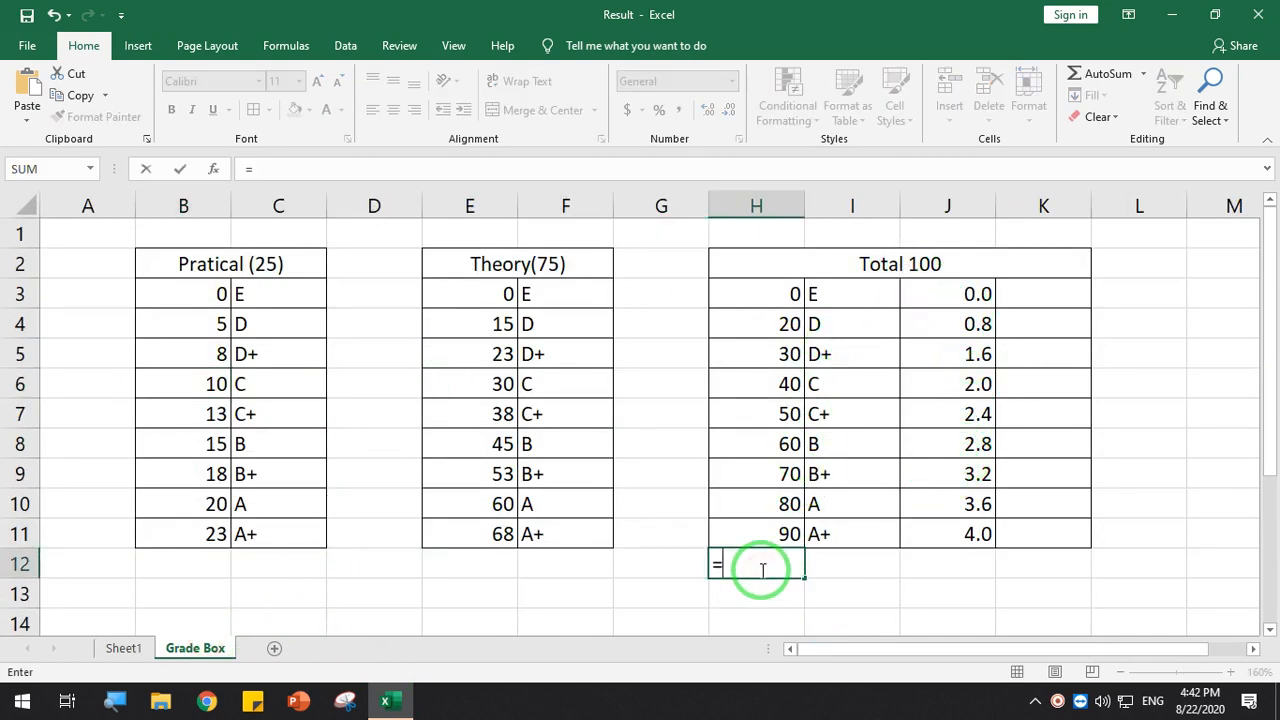
type("len(")
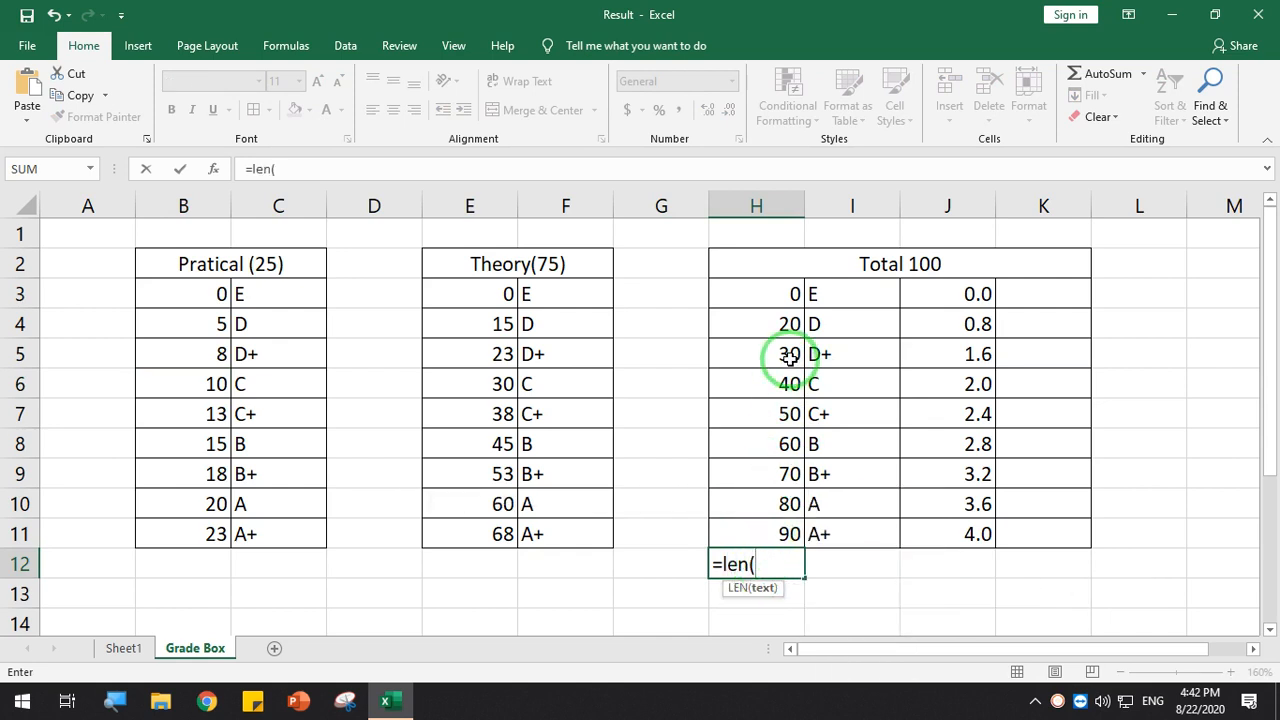
left_click(765, 528)
key("Return")
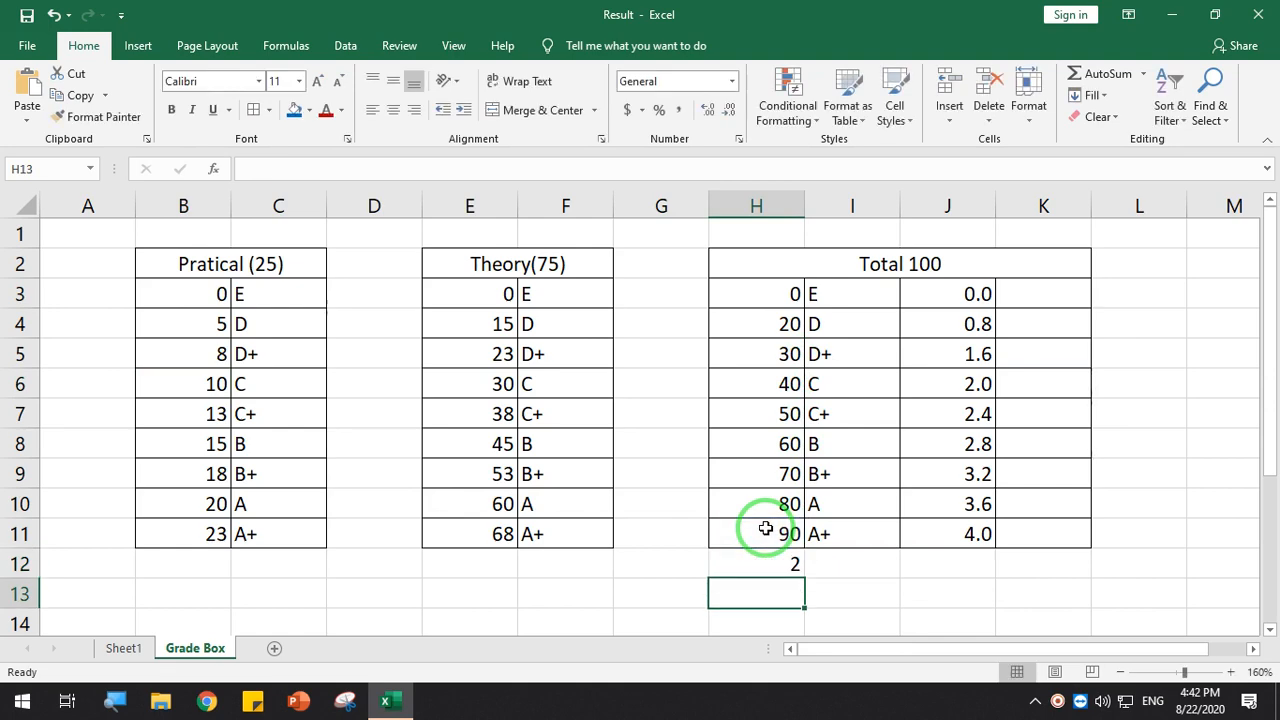
Clear the character-length check from H12 on the Grade Box sheet and return to Sheet1
left_click(761, 558)
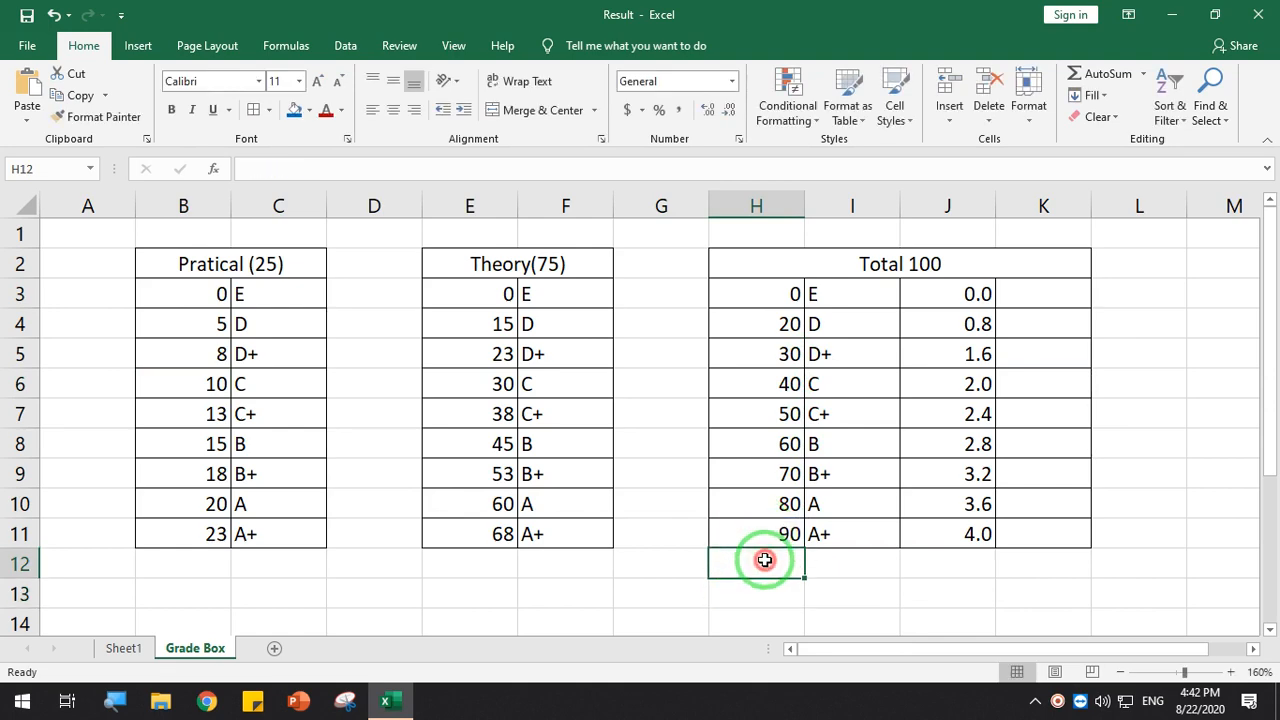
left_click(135, 648)
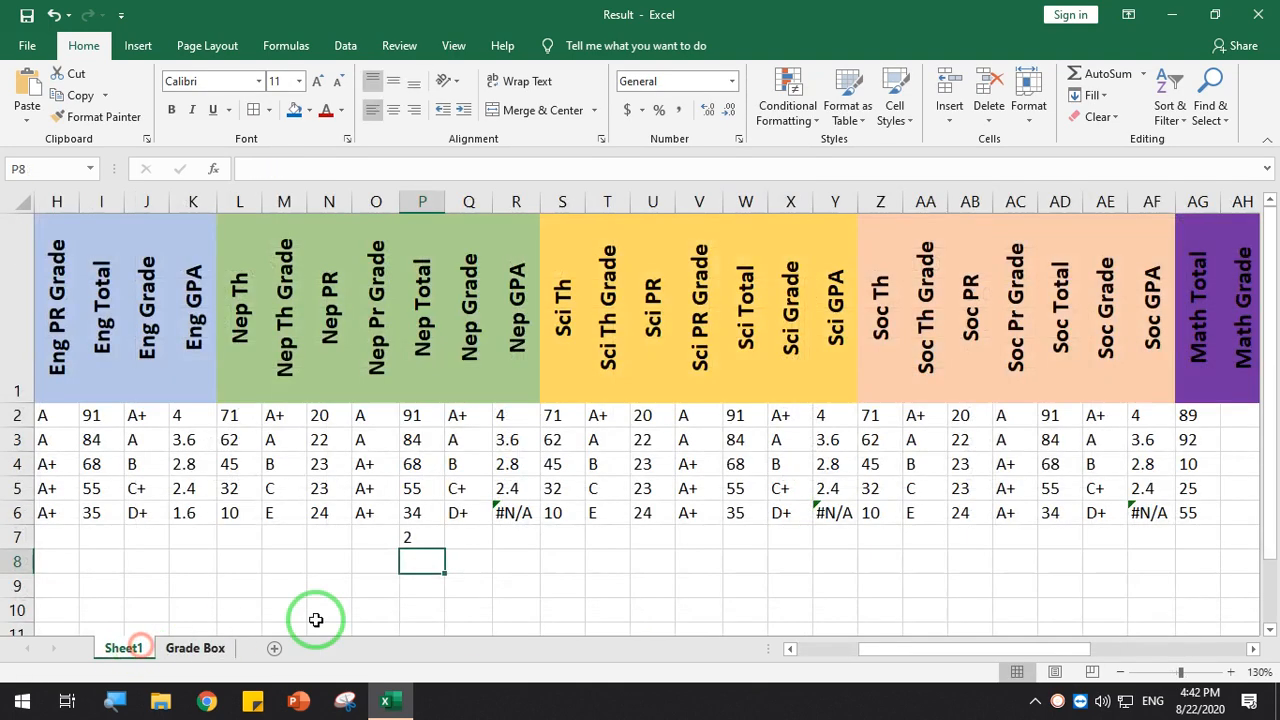
Wrap the Nep GPA formula in R6 in TRIM: =TRIM(VLOOKUP(AD6,'Grade Box'!H6:$J$11,3,1))
left_click(513, 512)
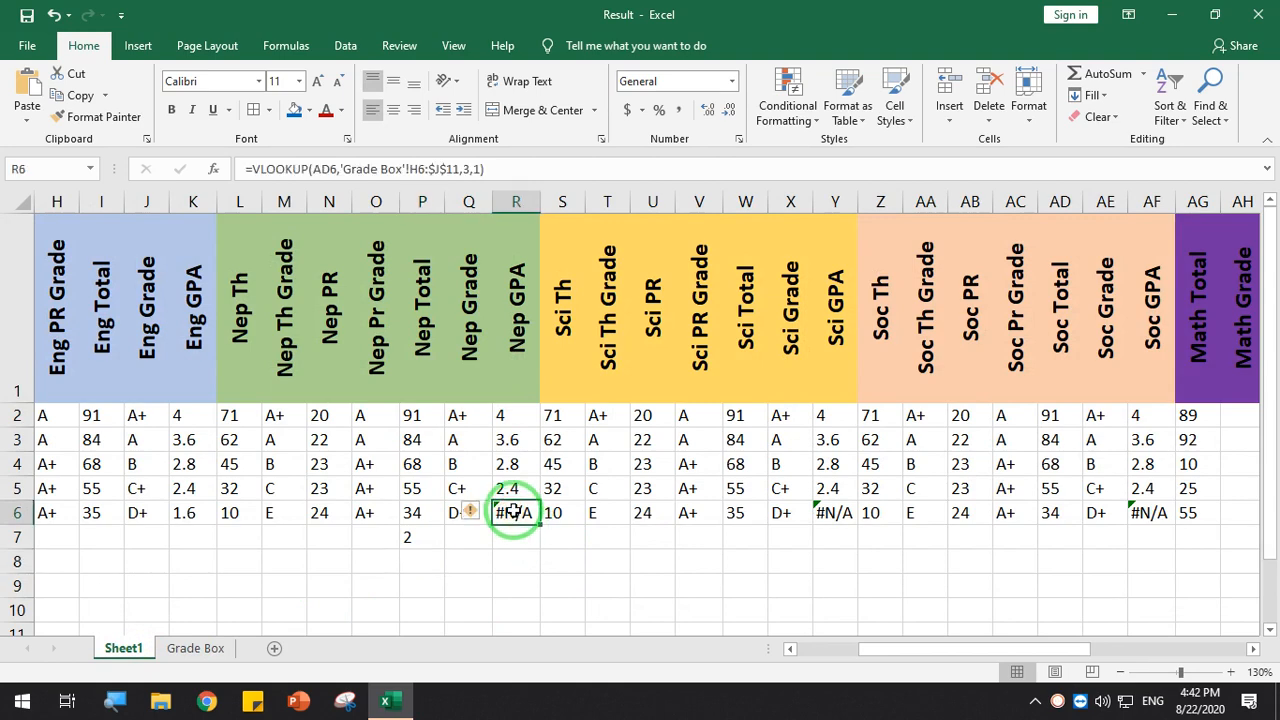
left_click(257, 168)
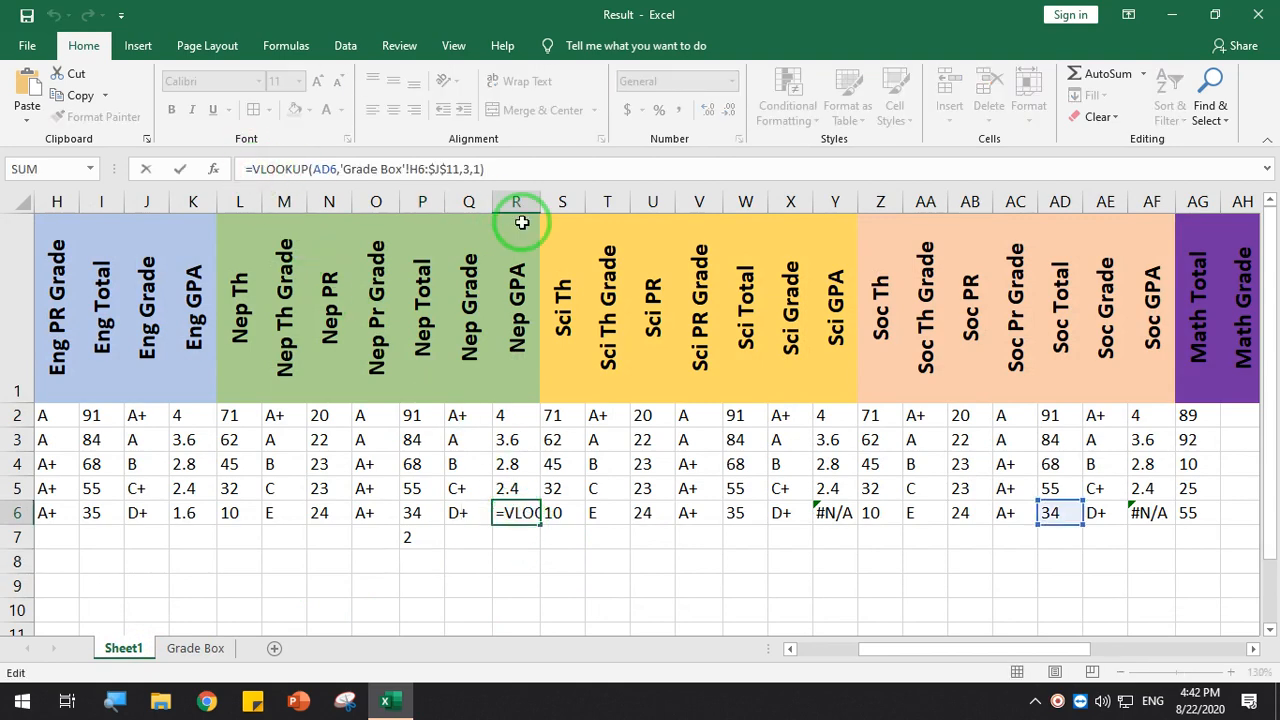
type("frim")
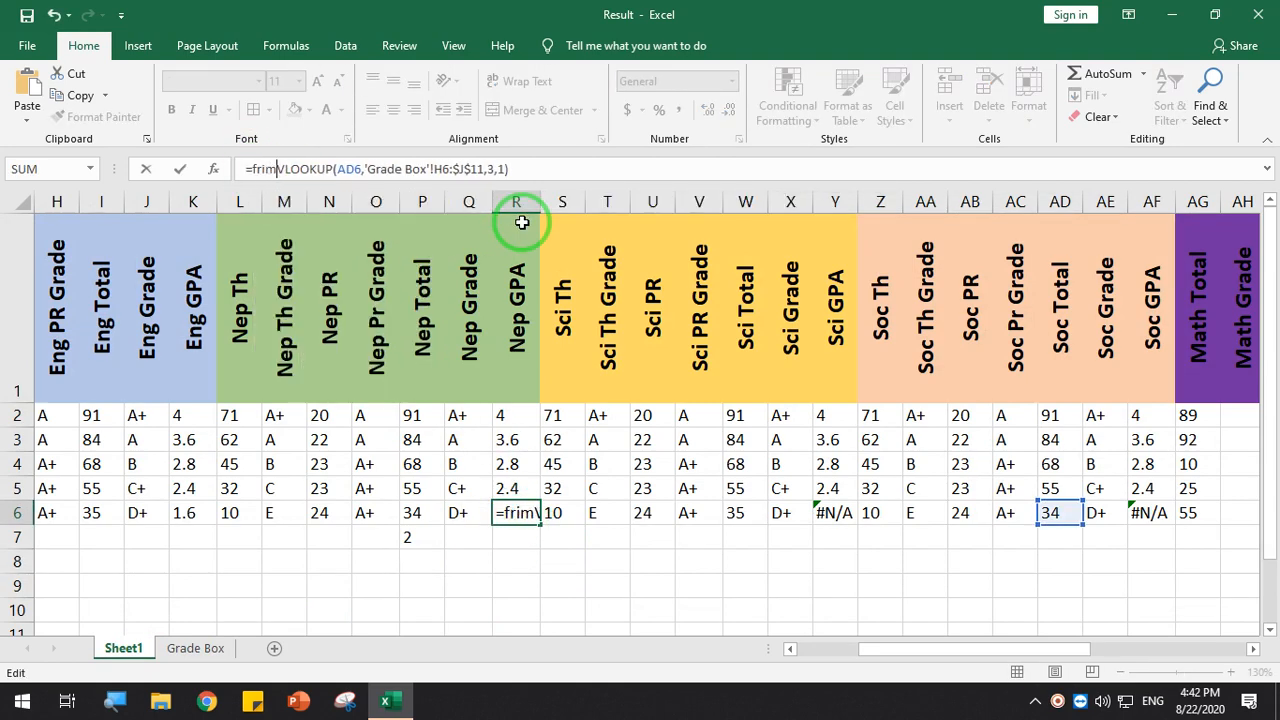
key("BackSpace")
key("BackSpace")
key("BackSpace")
type("tr")
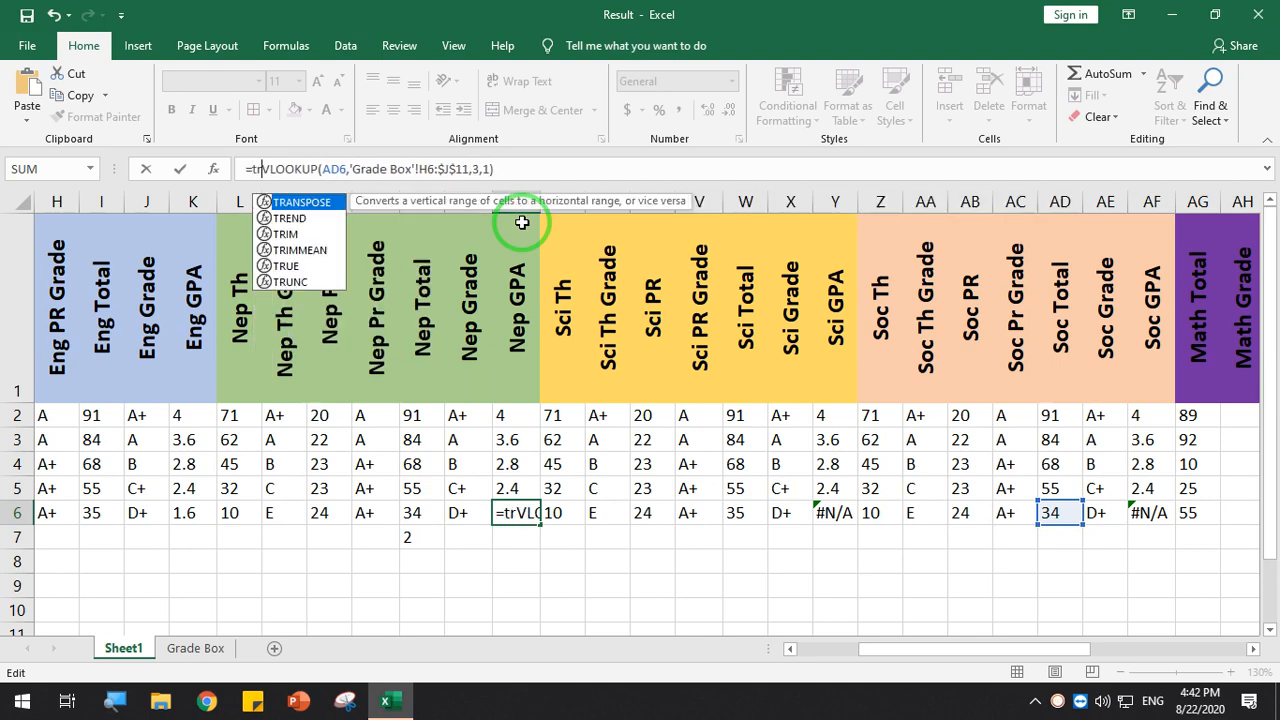
type("im")
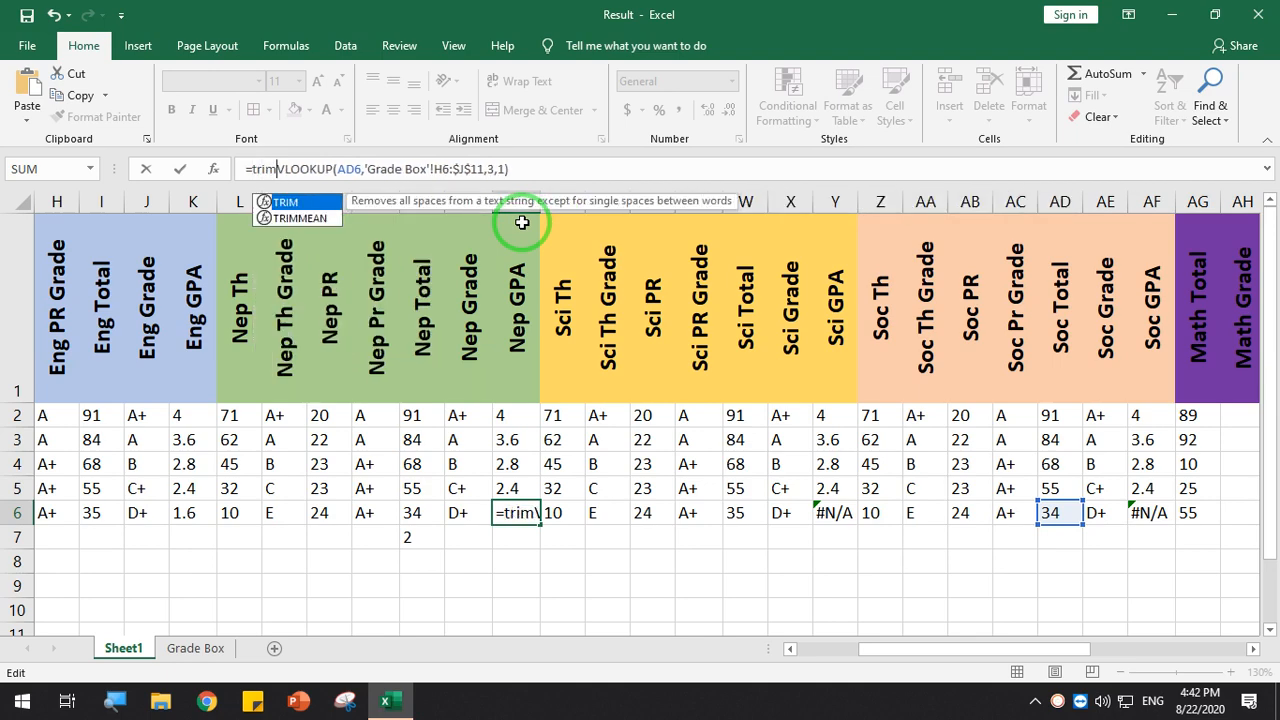
type("(")
left_click(514, 168)
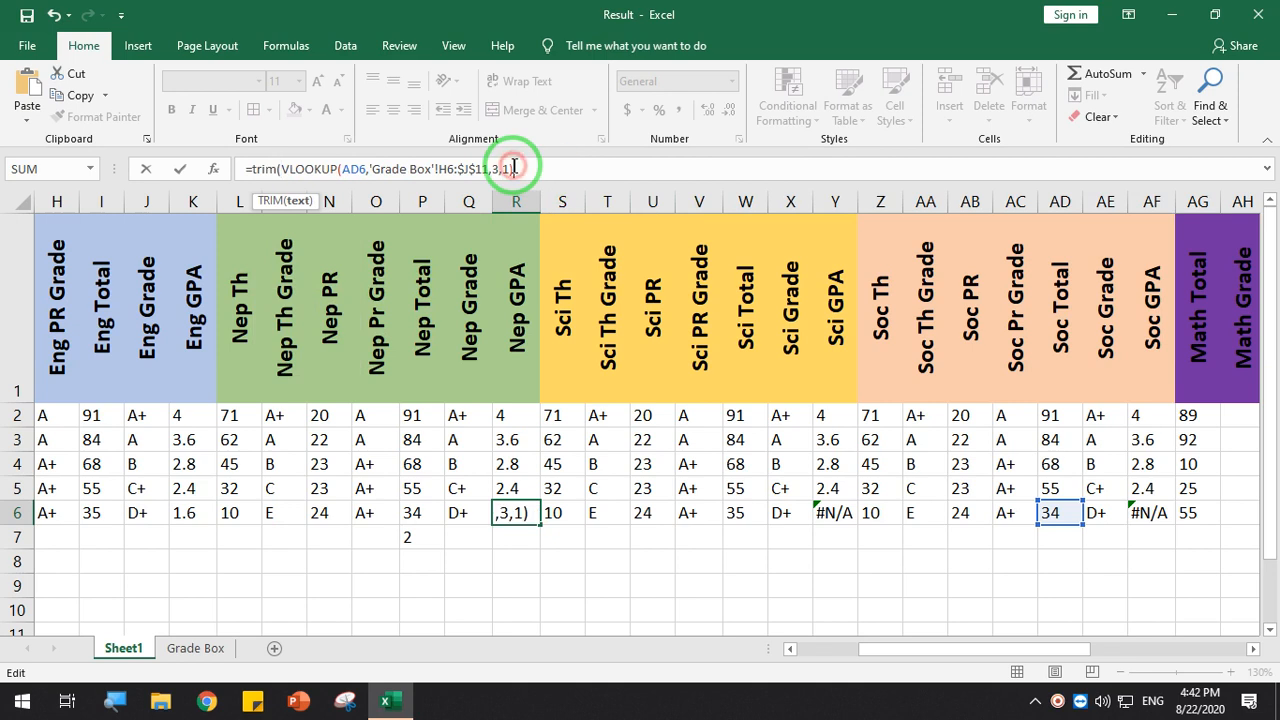
type(")")
key("Return")
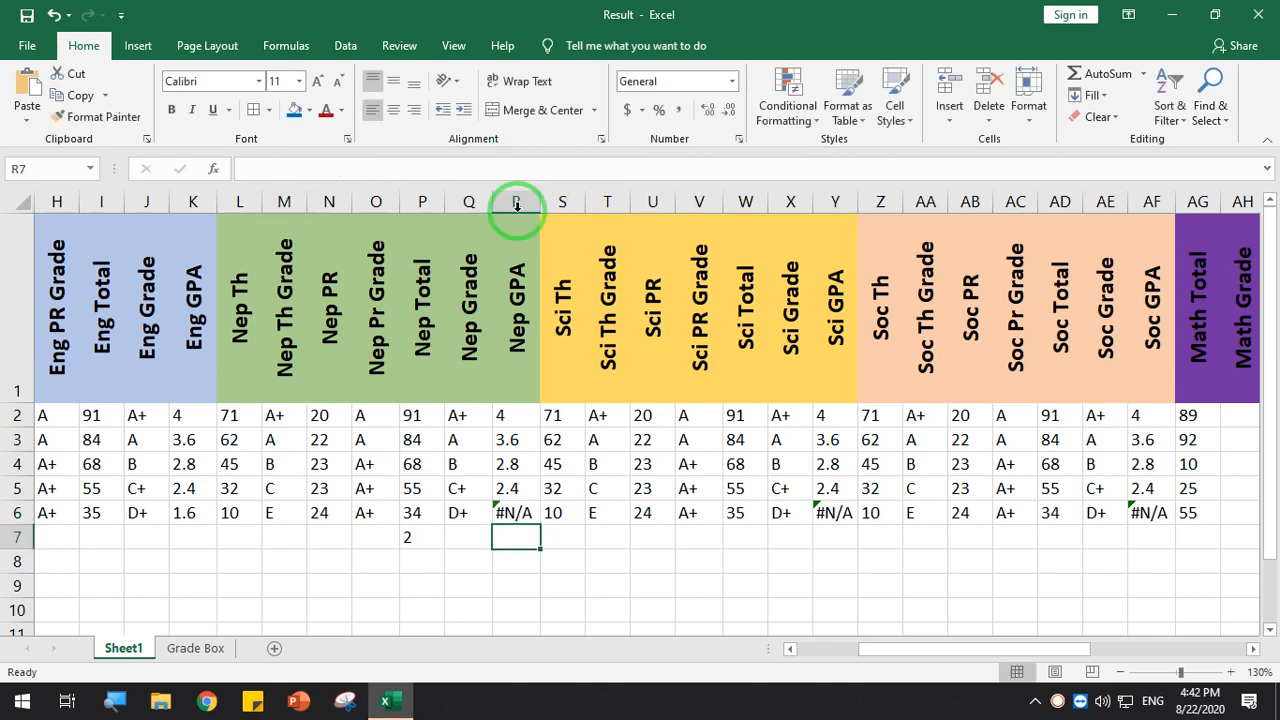
Remove the whole TRIM and VLOOKUP formula from Nep GPA cell R6
left_click(525, 512)
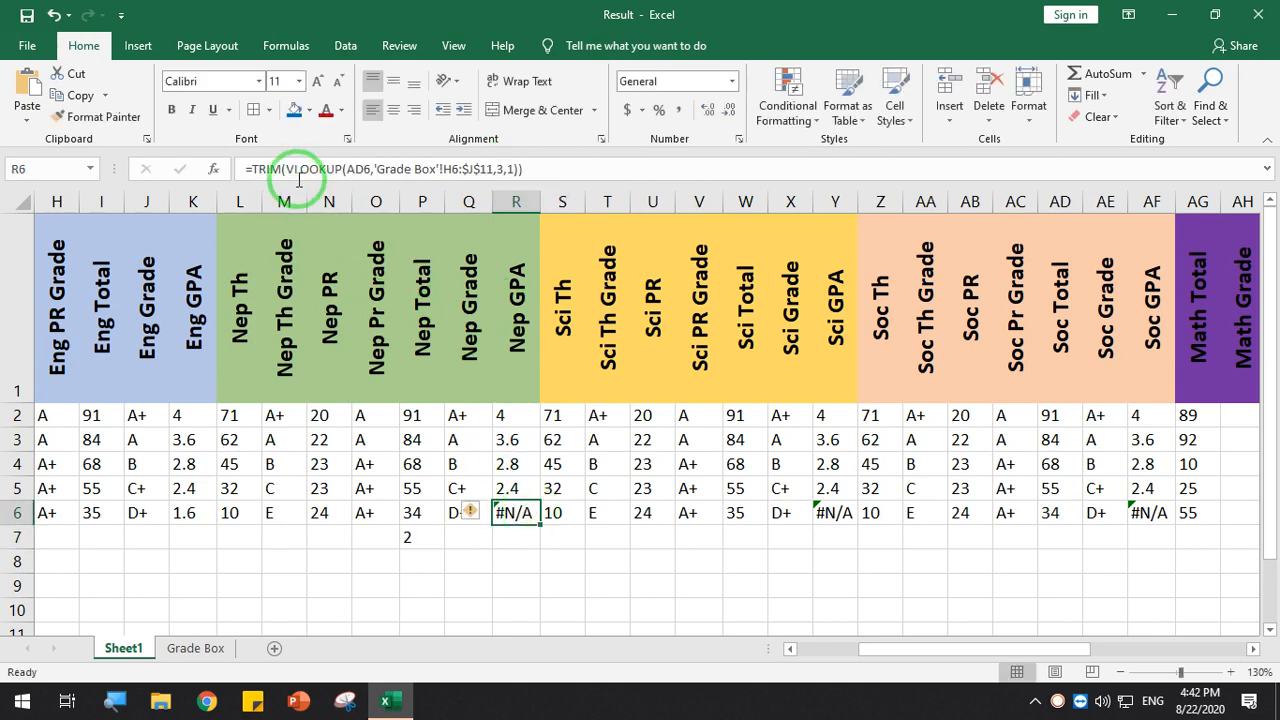
left_click_drag(287, 168, 243, 168)
key("BackSpace")
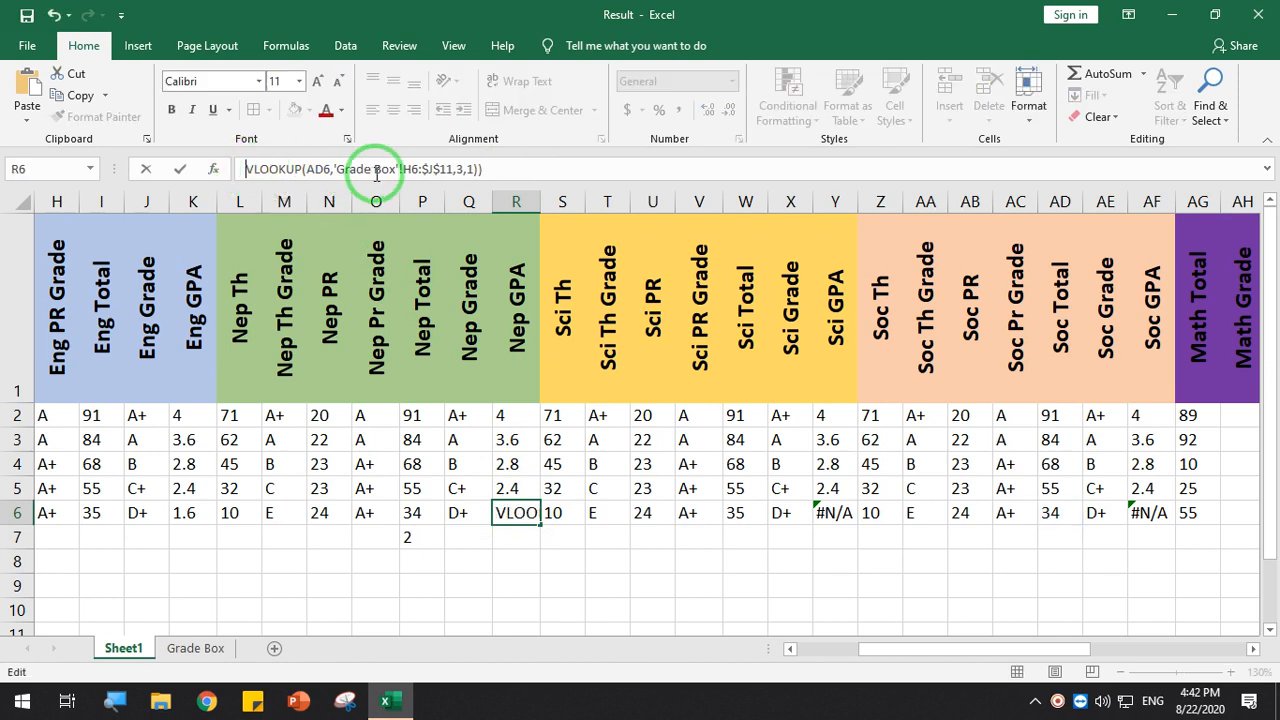
left_click_drag(496, 173, 221, 174)
key("BackSpace")
key("Return")
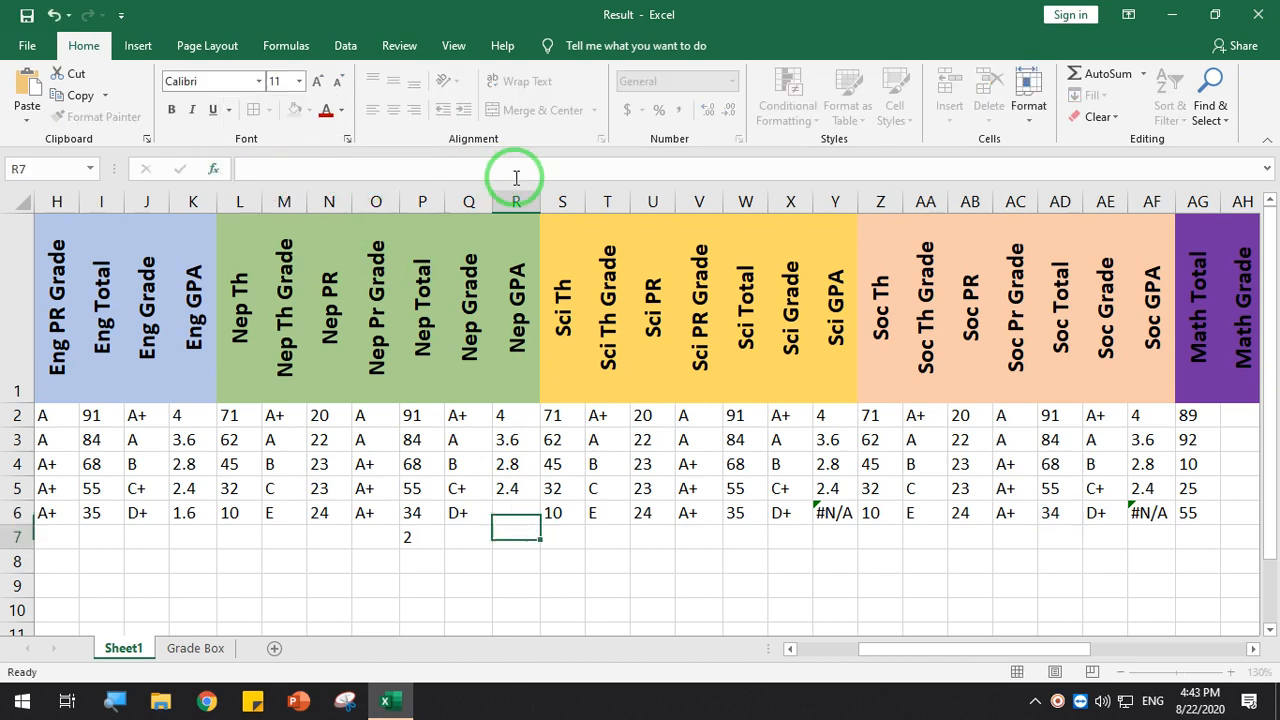
Change the Nep Total formula in P6 to =TRIM(L6+N6)
left_click(425, 514)
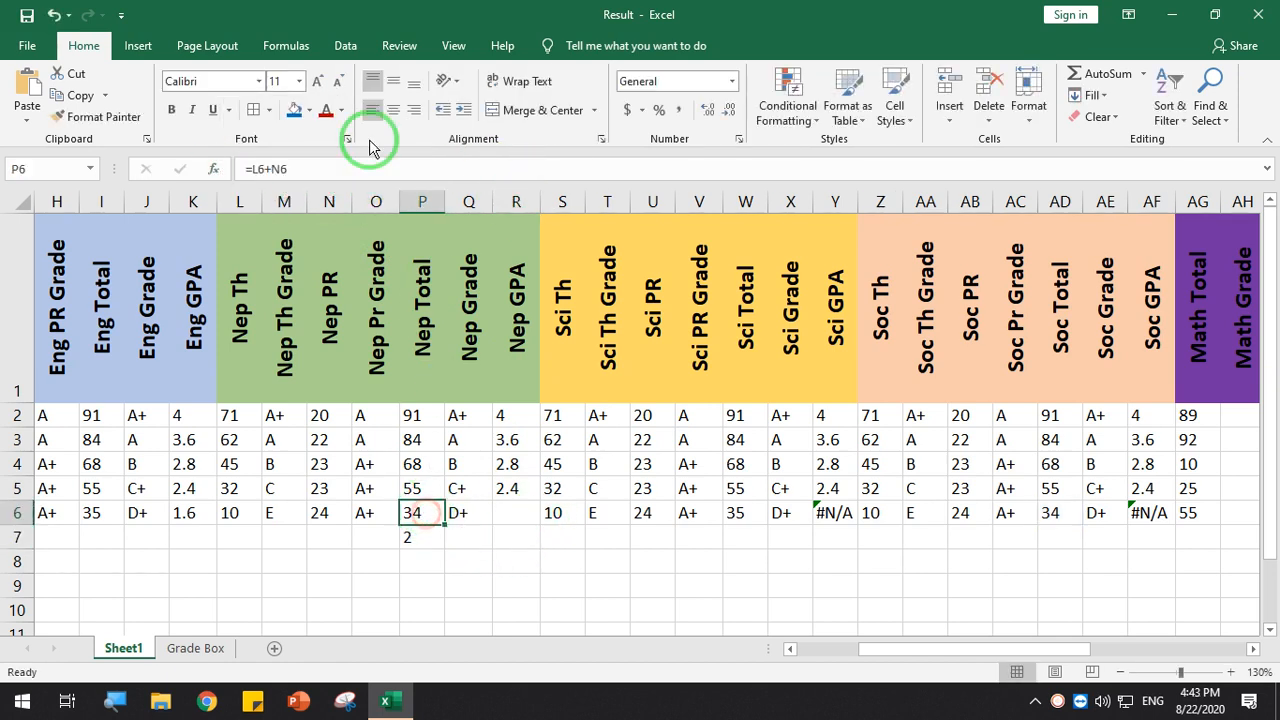
left_click(262, 168)
type("trim(")
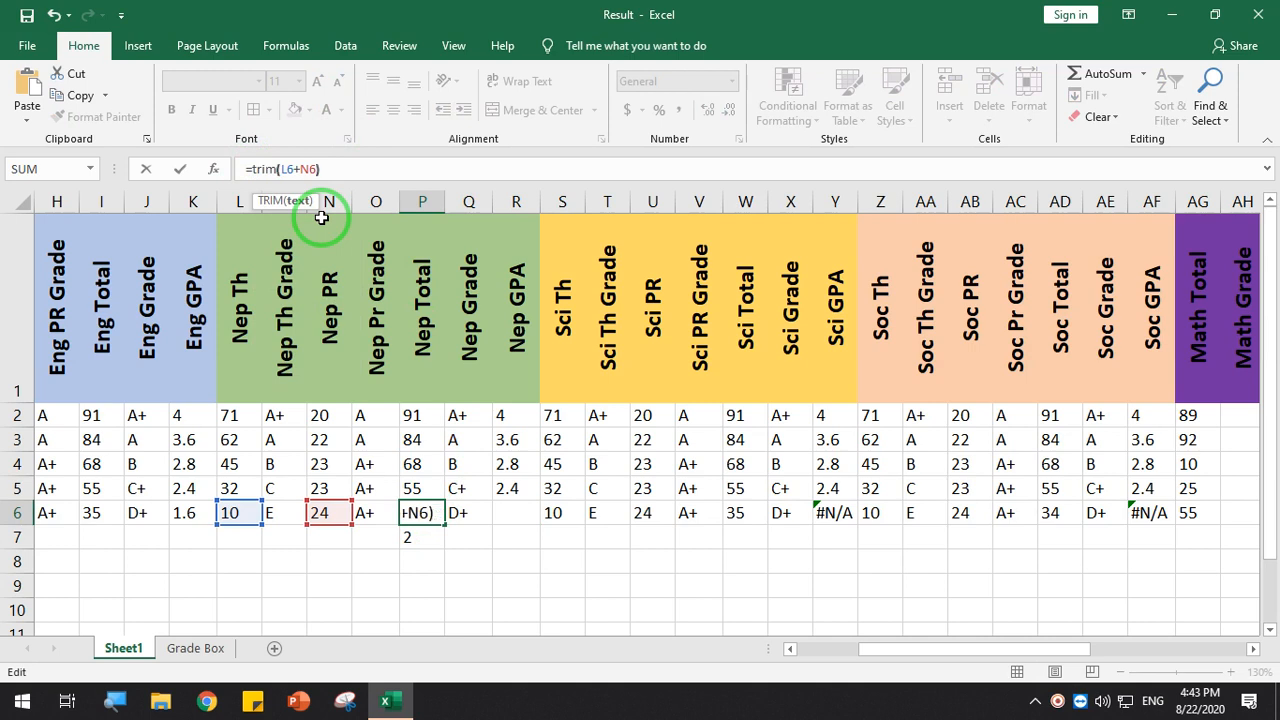
key("Return")
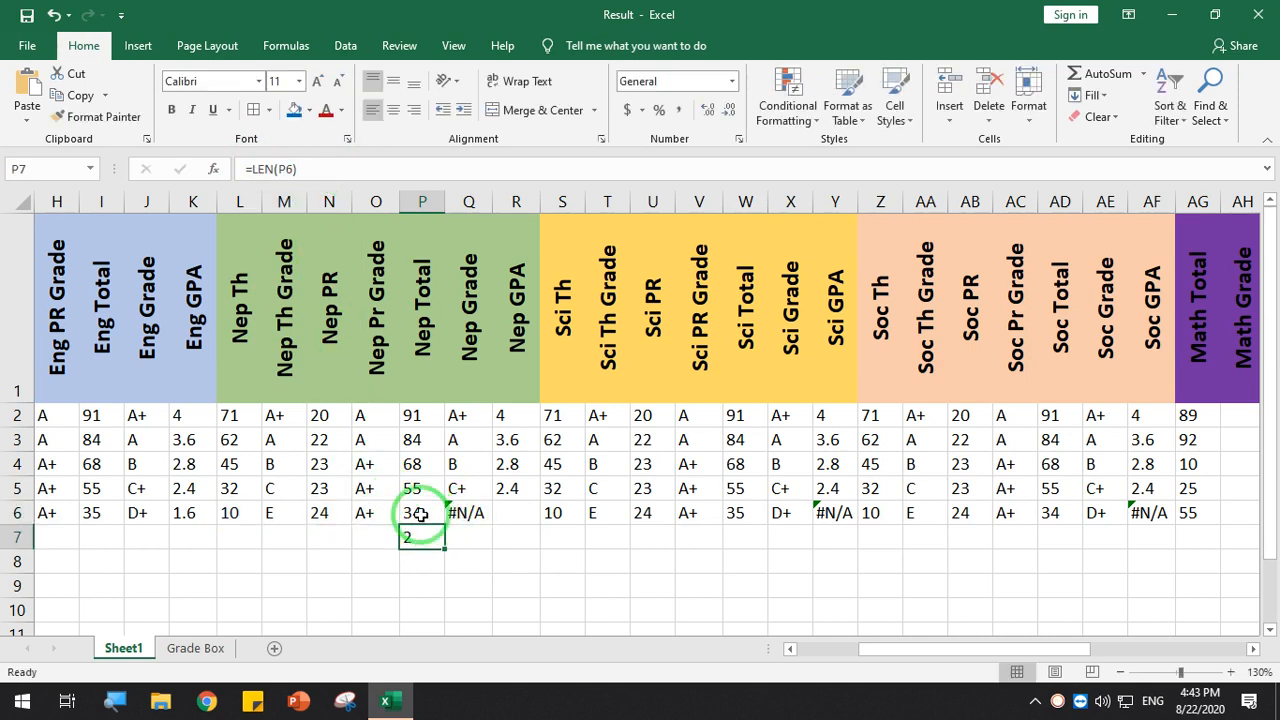
Check the formulas in P6, Q6 and P7, and undo the TRIM edit in P6 and the clearing of R6
left_click(421, 514)
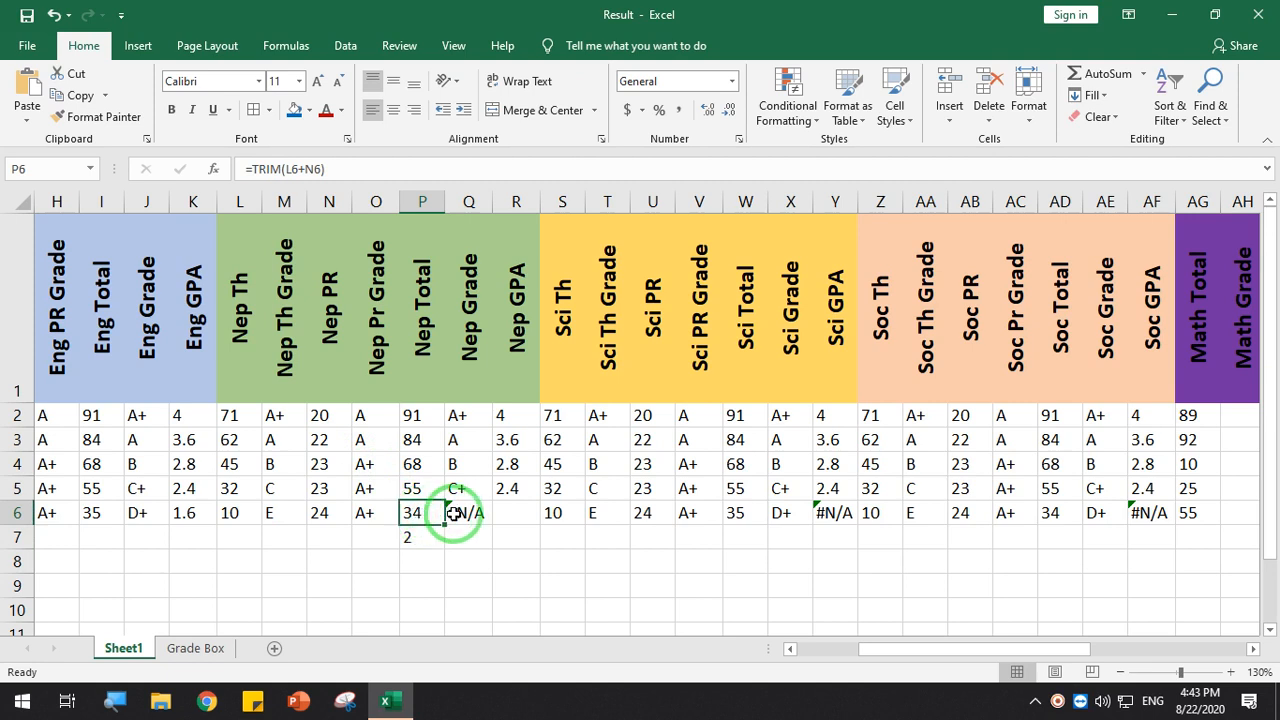
left_click(468, 514)
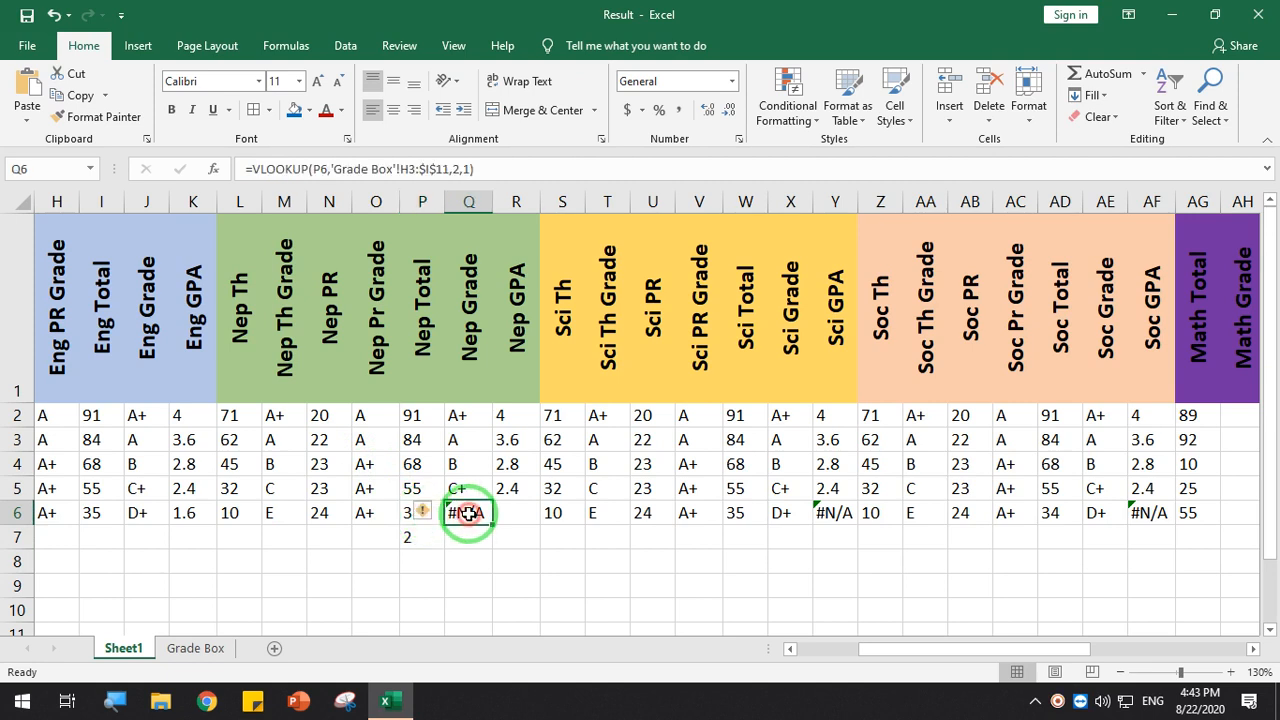
left_click(422, 512)
left_click(408, 537)
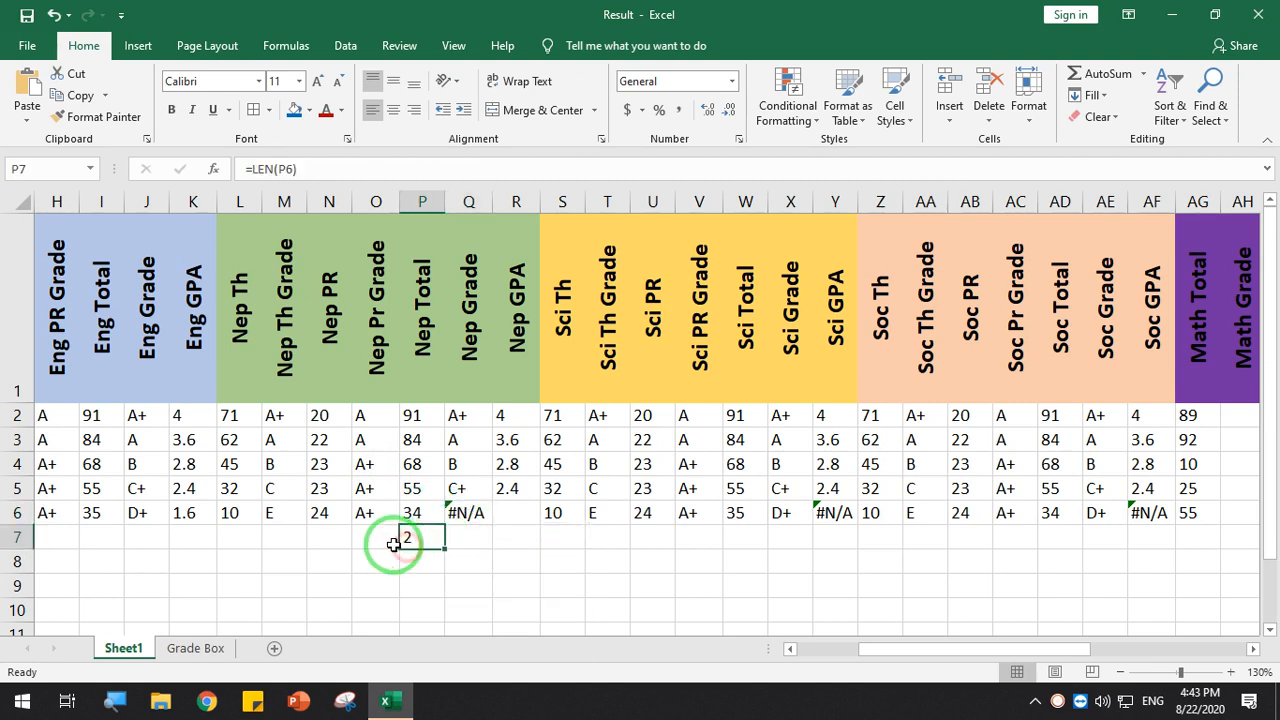
key("ctrl+z")
key("ctrl+z")
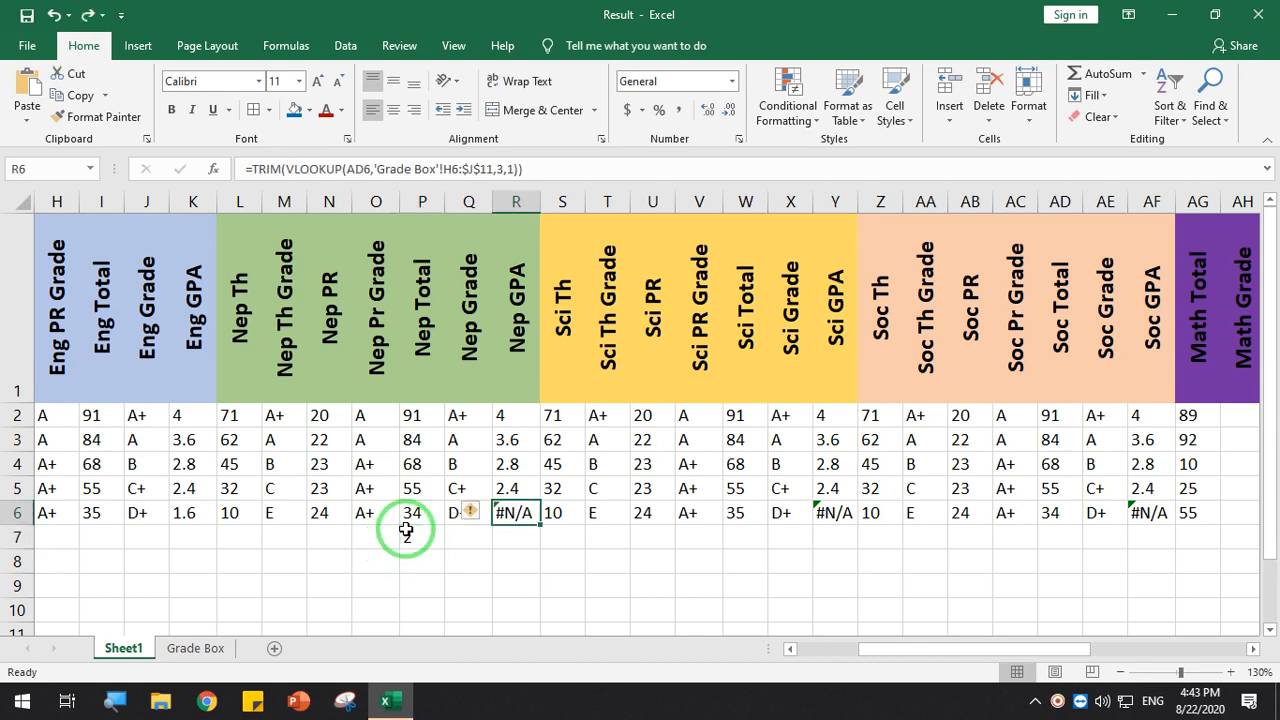
Delete the LEN check in P7 and the row 6 GPA formulas in R6, Y6 and AF6
left_click(411, 537)
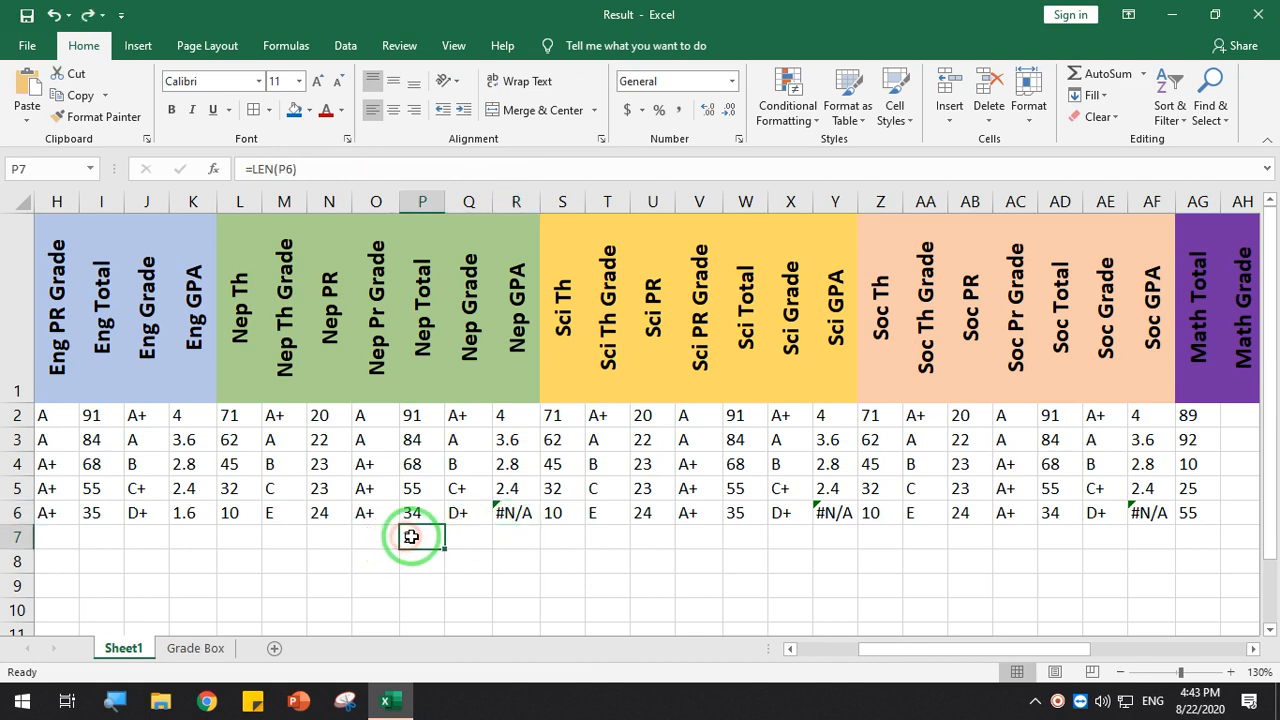
key("Delete")
left_click(514, 517)
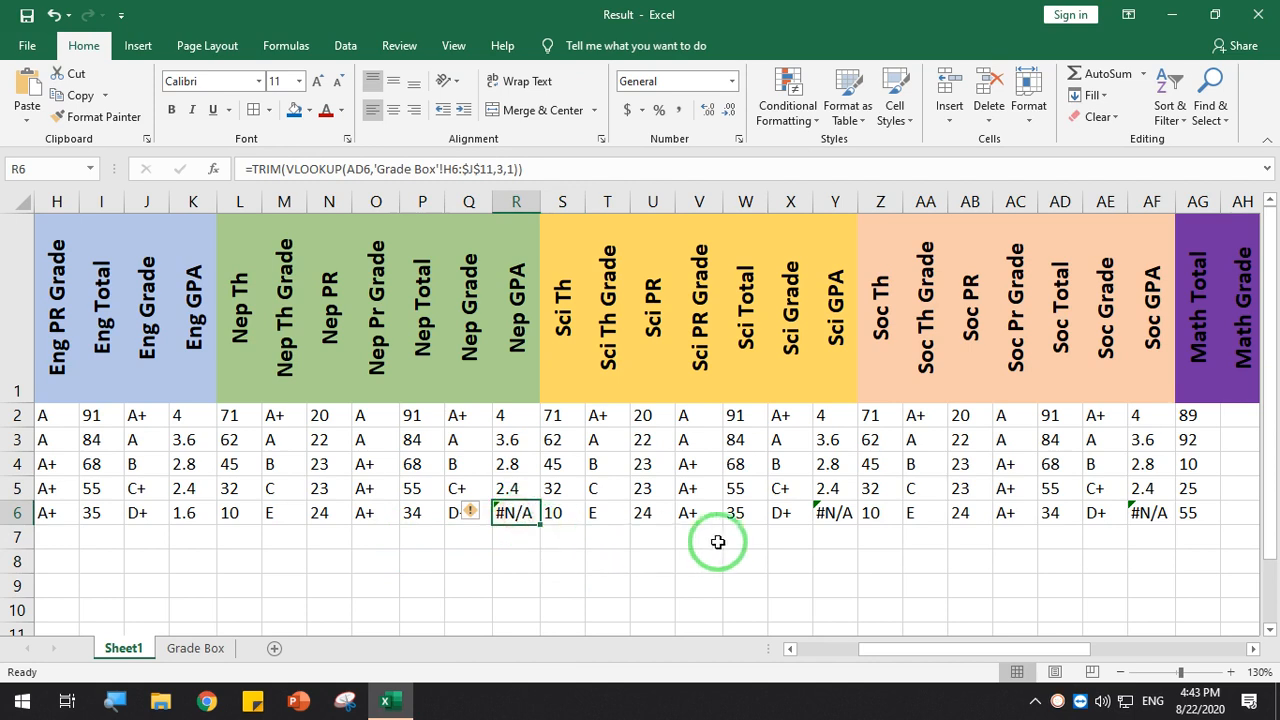
key("Delete")
left_click(835, 513)
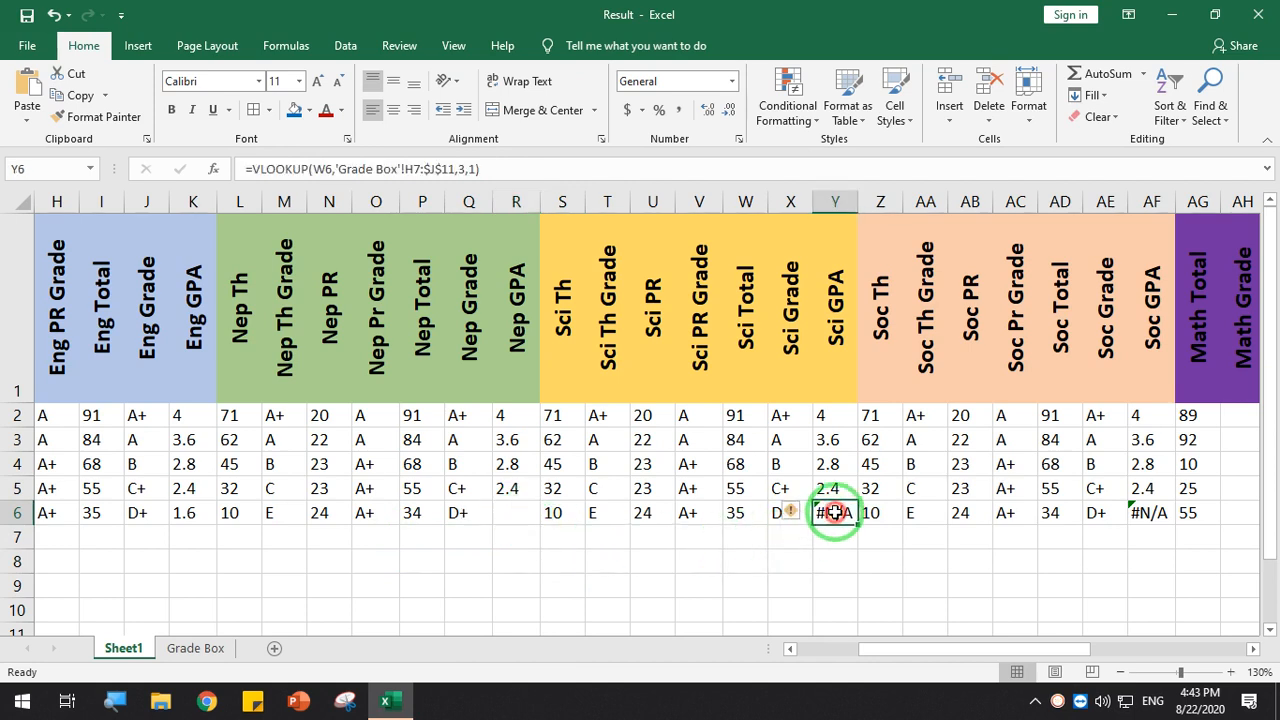
key("Delete")
left_click(1148, 513)
key("Delete")
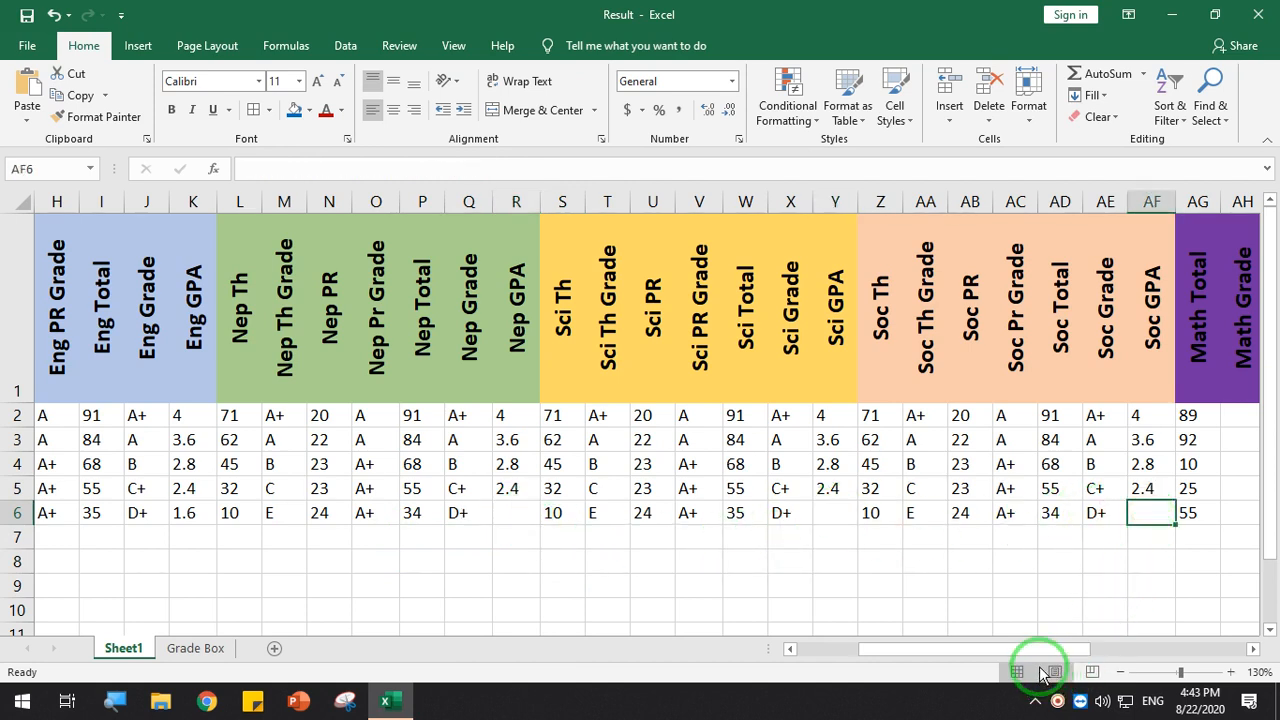
Clear the Math GPA cells AI4:AI5 and the row 6 GPA formulas in AP6 and AW6
left_click_drag(1036, 656, 1118, 648)
left_click_drag(912, 462, 916, 488)
key("Delete")
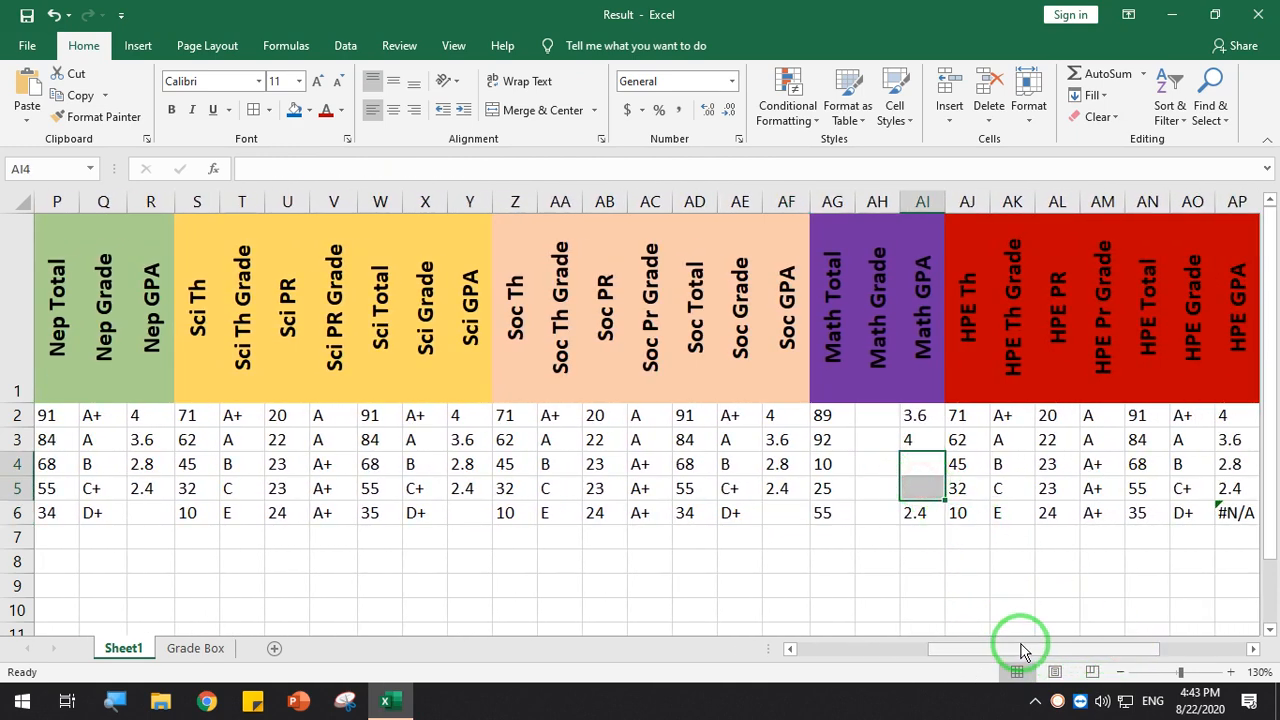
left_click_drag(1023, 651, 888, 649)
left_click(913, 513)
key("Delete")
left_click(1215, 513)
key("Delete")
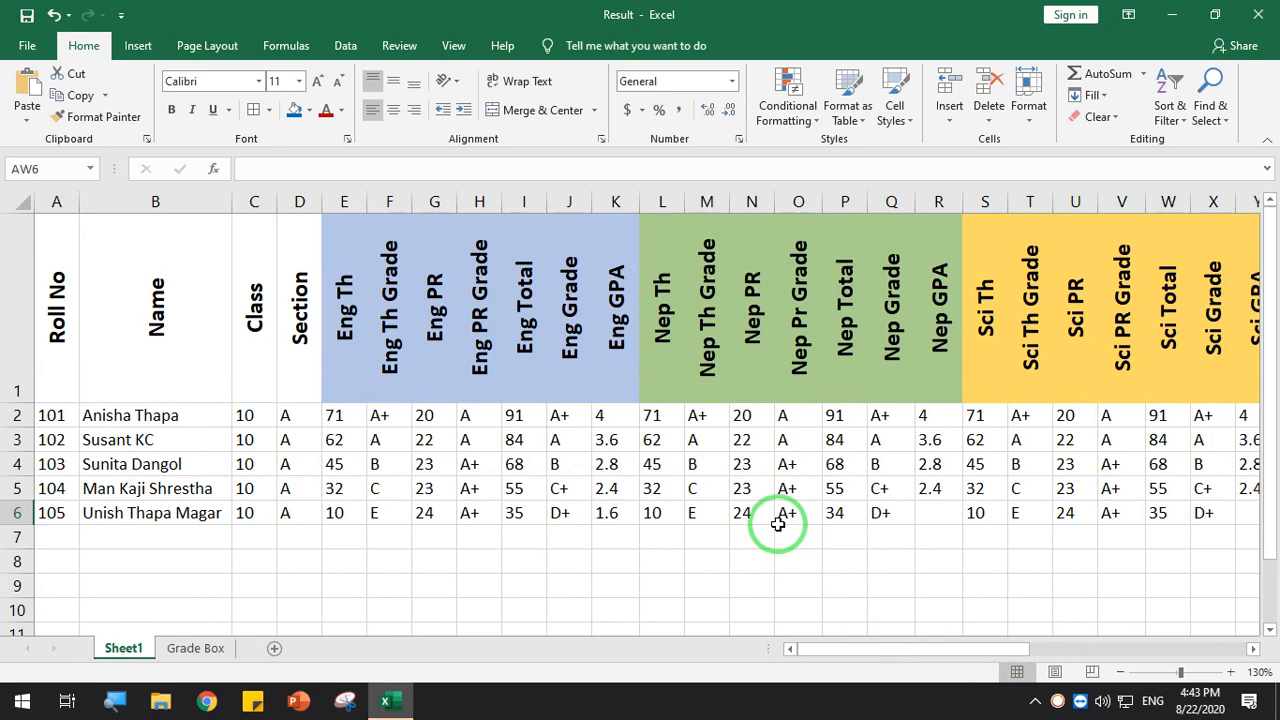
Copy the Nep GPA formula text =VLOOKUP(P5,'Grade Box'!H6:$J$11,3,1) from R5 into R6
left_click(940, 513)
left_click(935, 490)
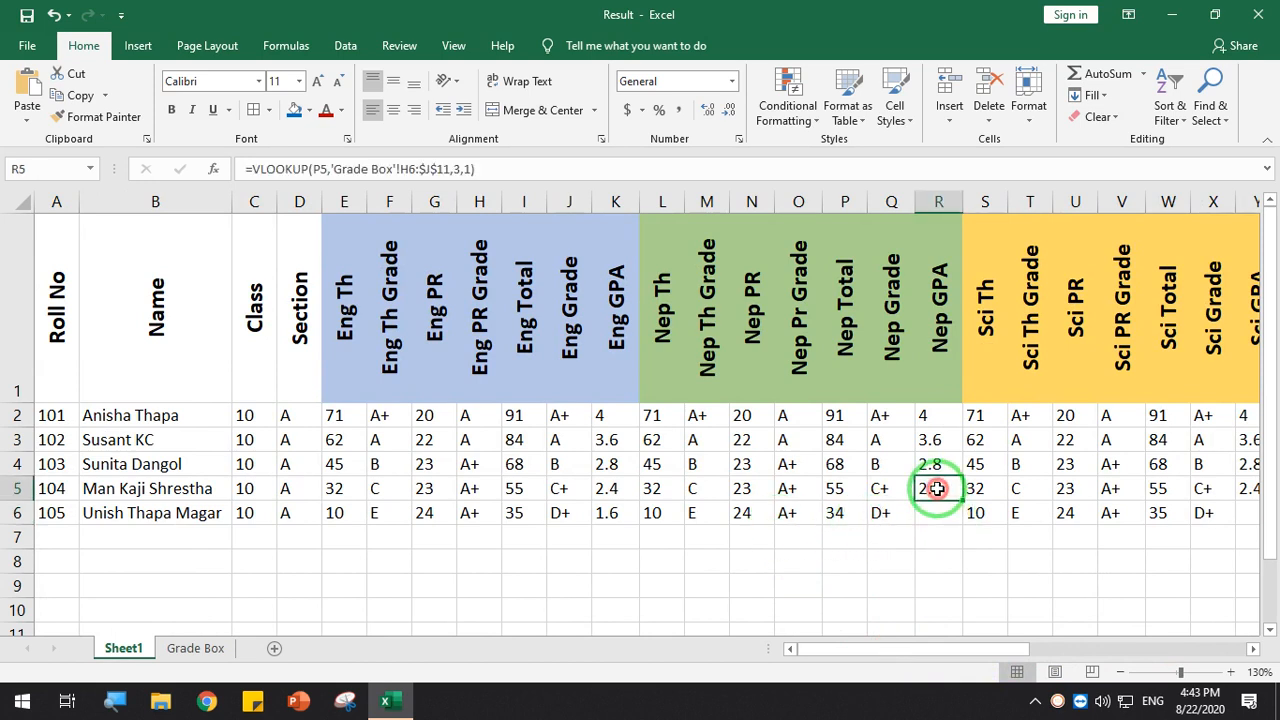
left_click_drag(474, 168, 232, 174)
key("ctrl+c")
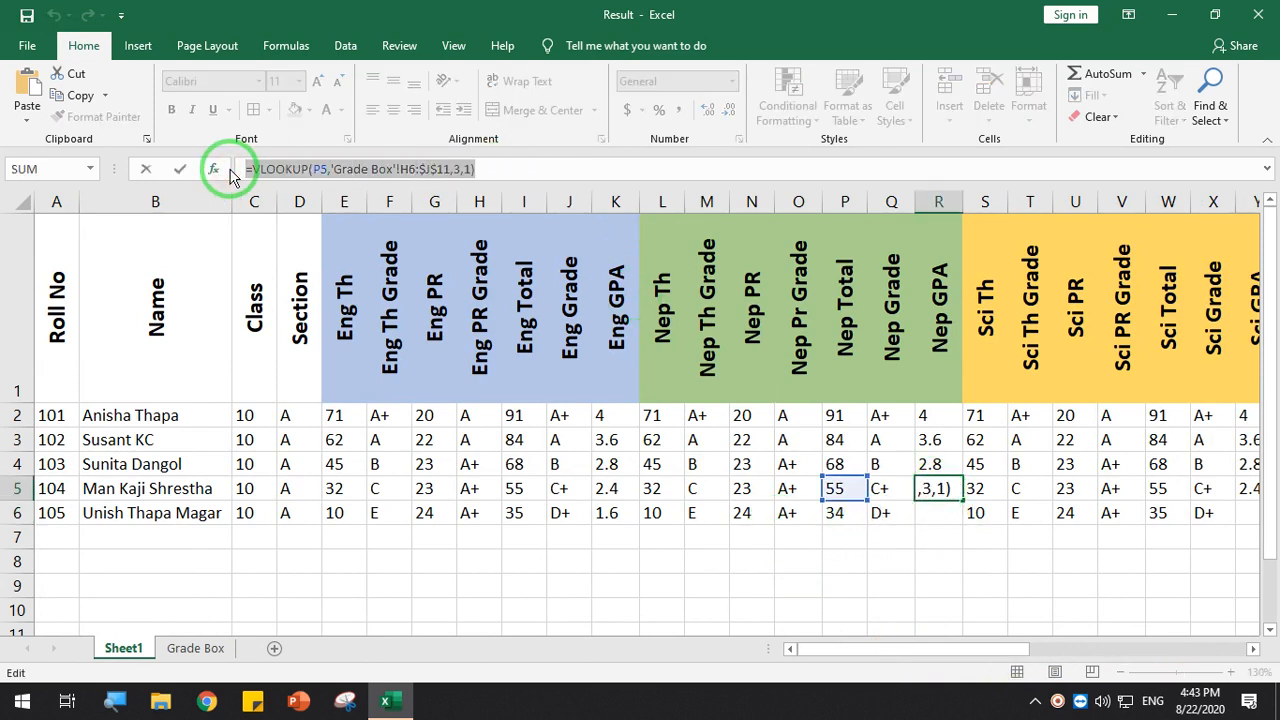
left_click(958, 507)
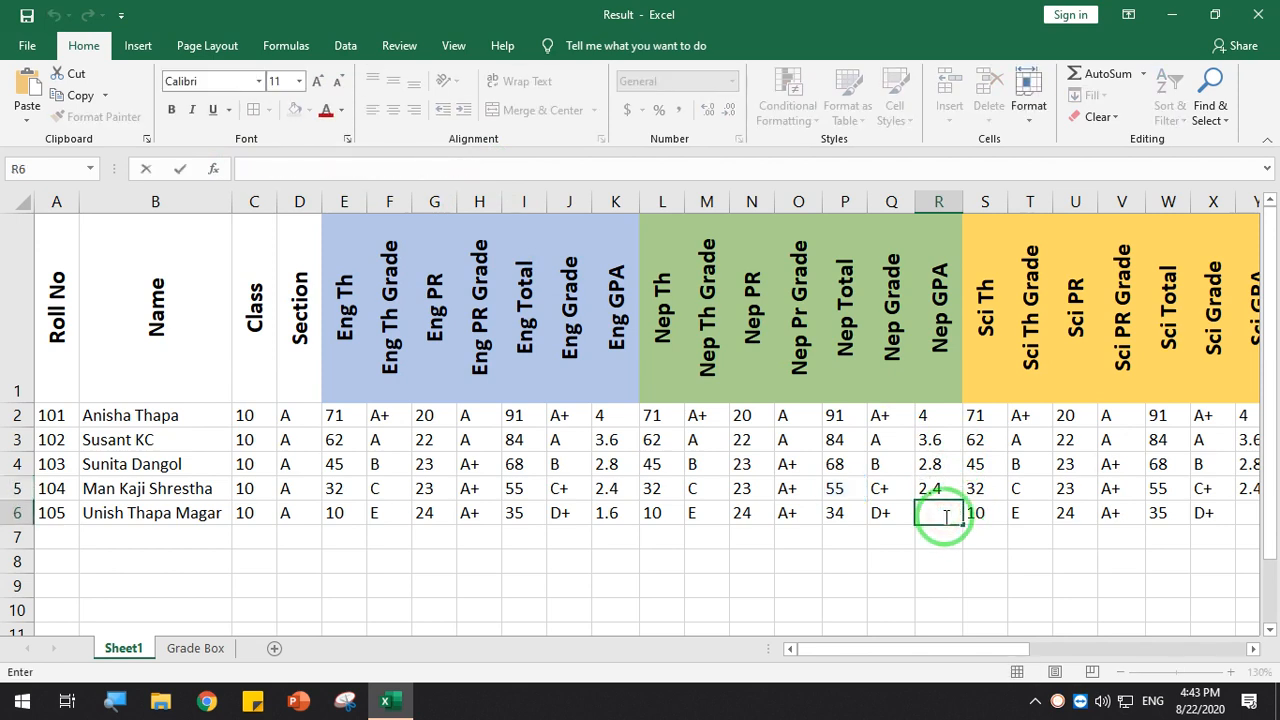
key("ctrl+v")
key("Return")
type("\\")
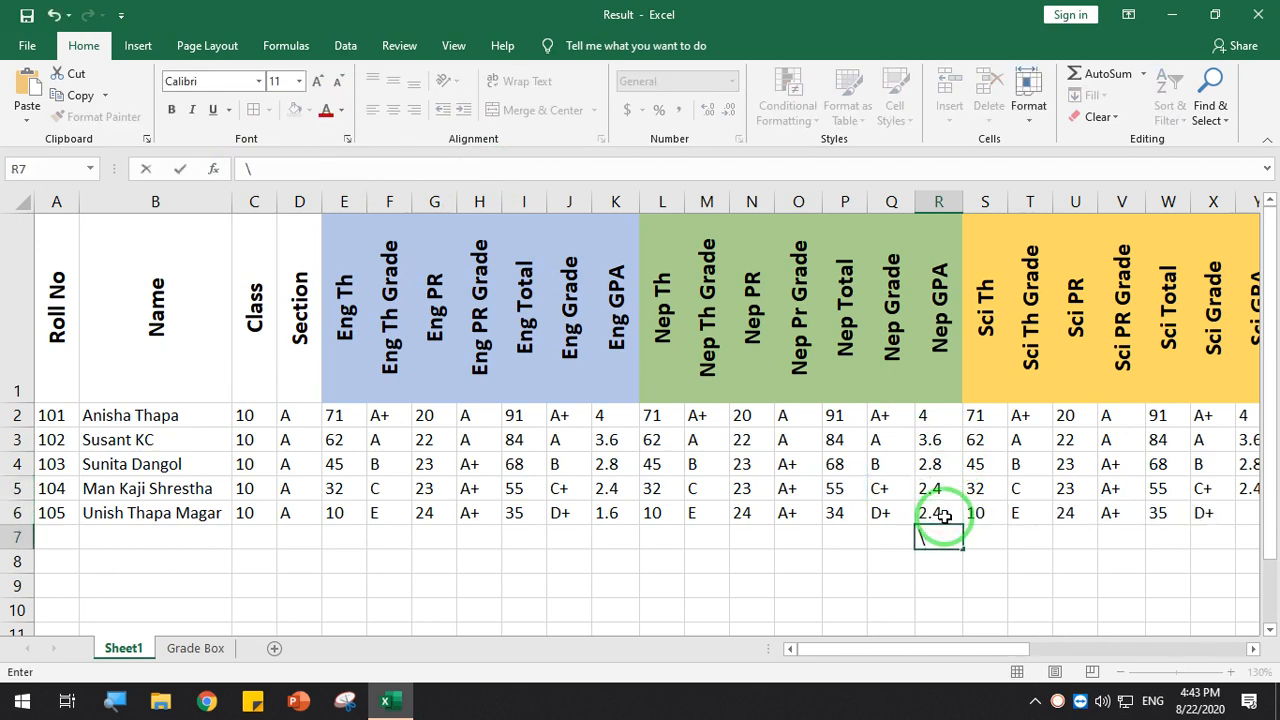
key("BackSpace")
Change the lookup value in the Nep GPA formula of R6 to P6
left_click(935, 513)
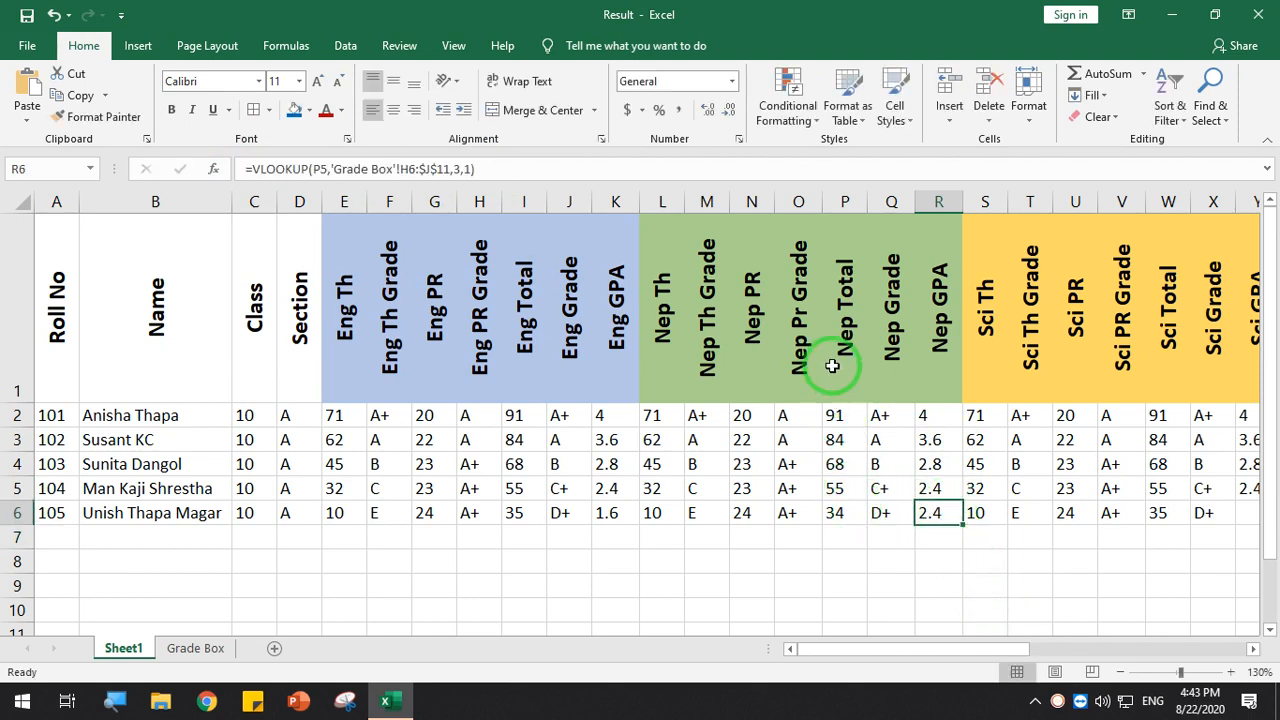
left_click(325, 169)
key("BackSpace")
key("BackSpace")
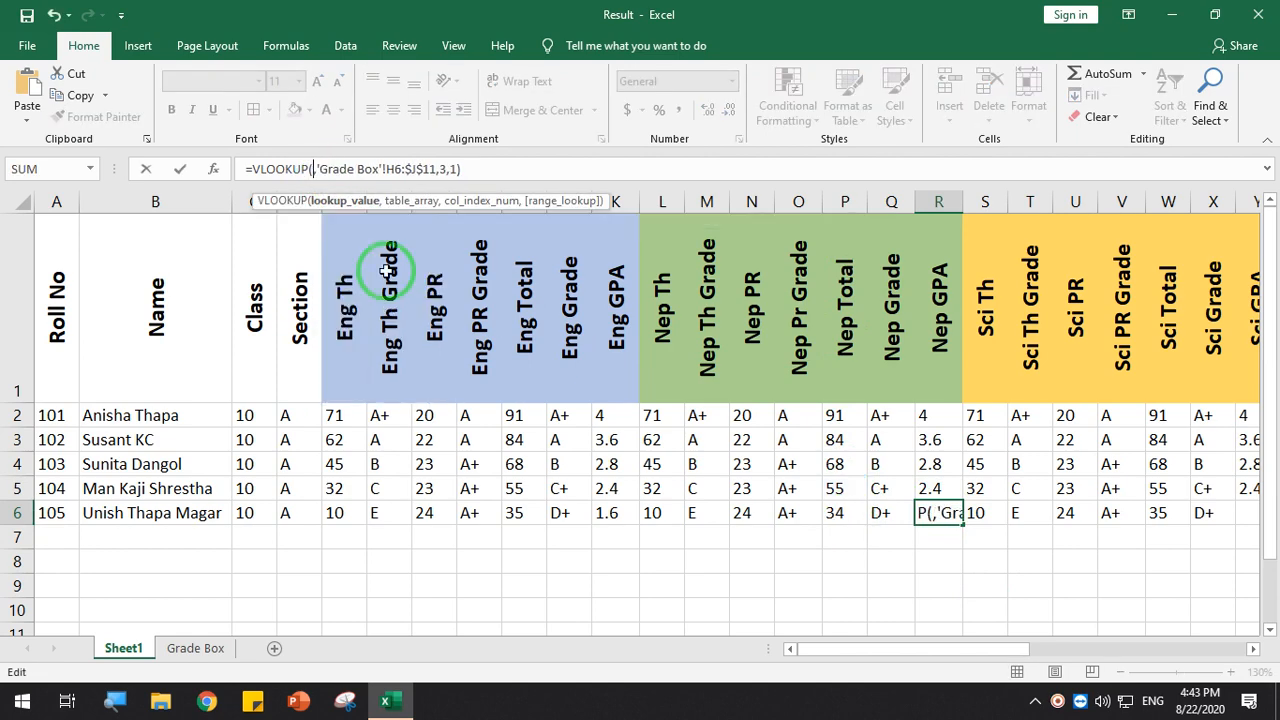
type("P6")
key("Return")
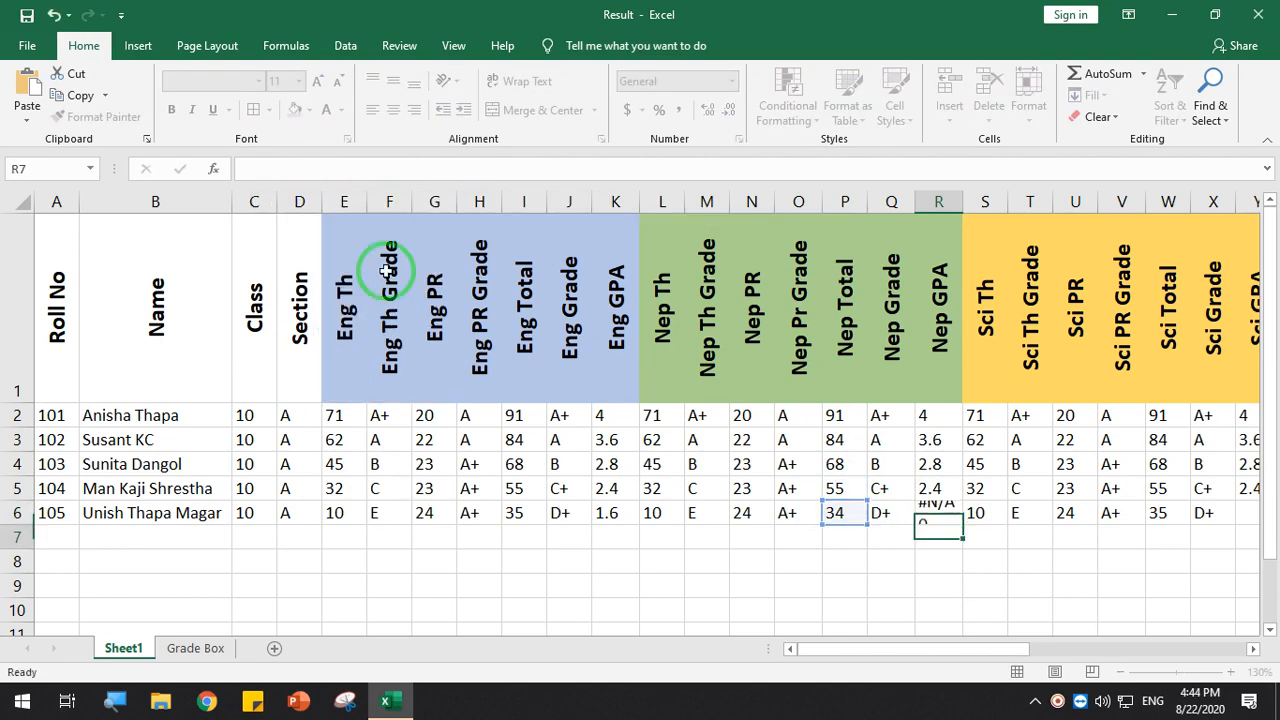
Inspect the VLOOKUP references in Nep GPA cell R6 and the formula behind the Nep Total in P6
left_click_drag(943, 650, 1010, 660)
left_click(471, 515)
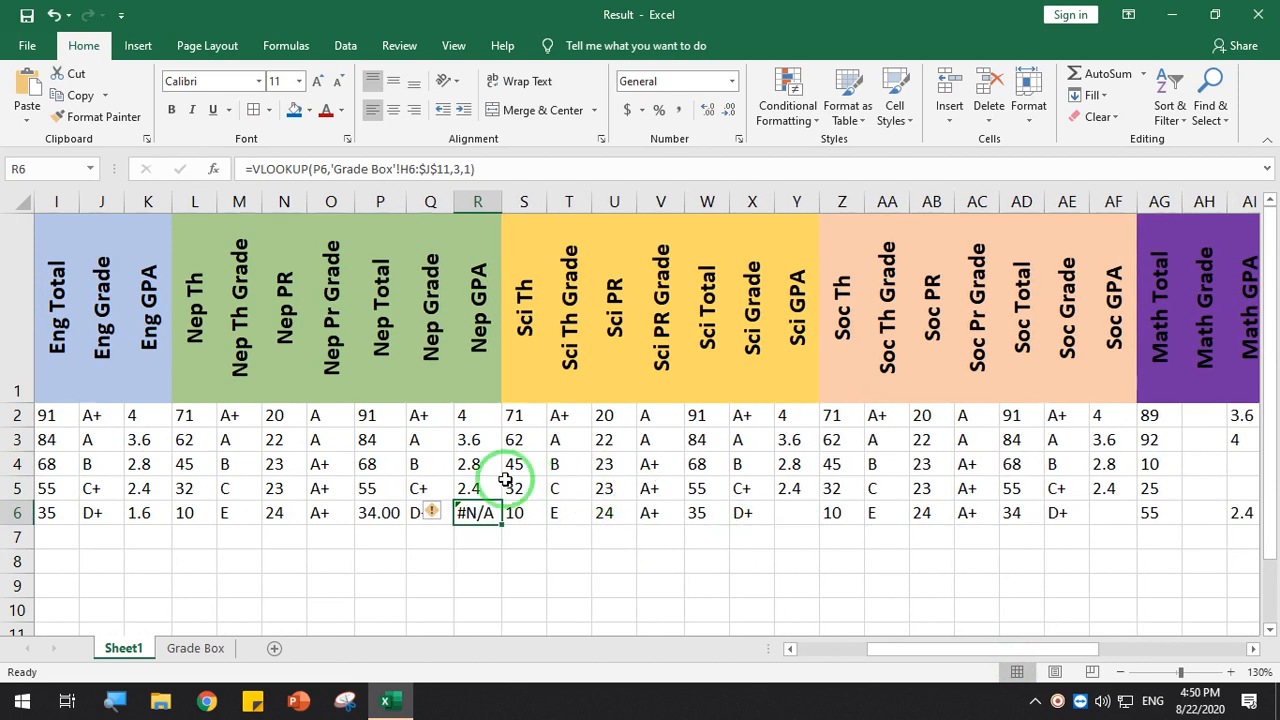
double_click(486, 512)
left_click(469, 513)
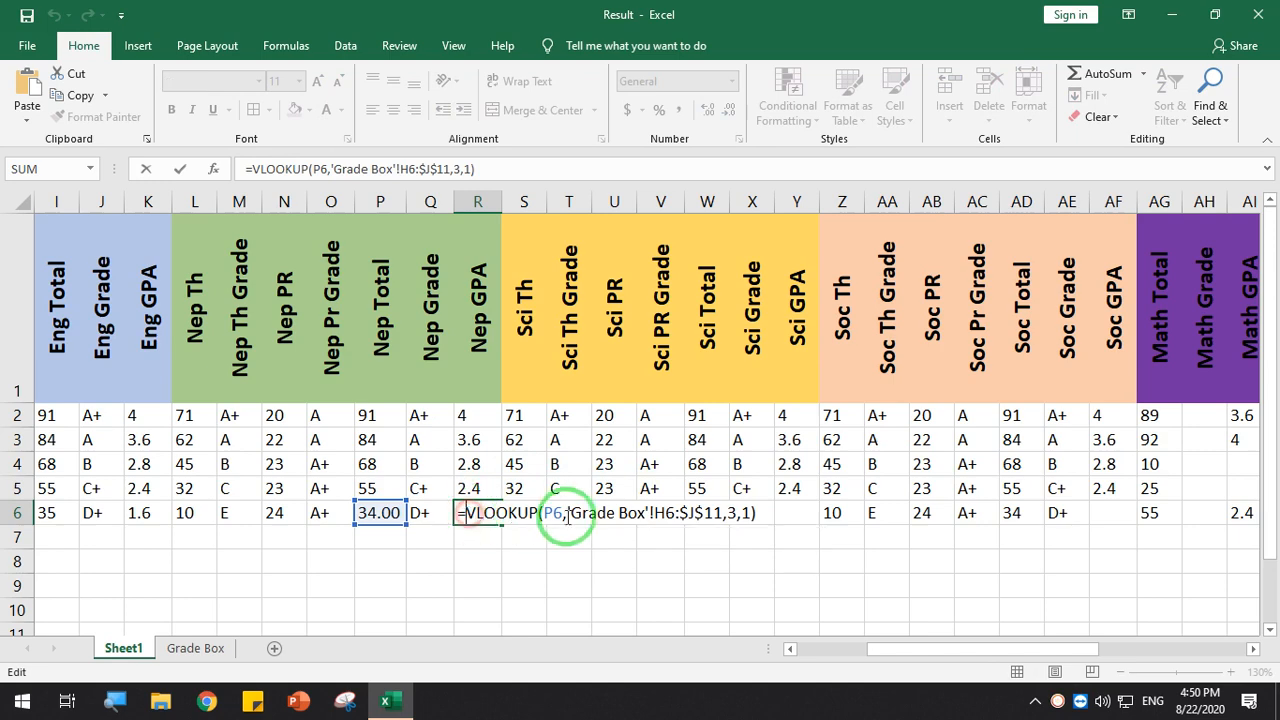
key("Return")
left_click(382, 514)
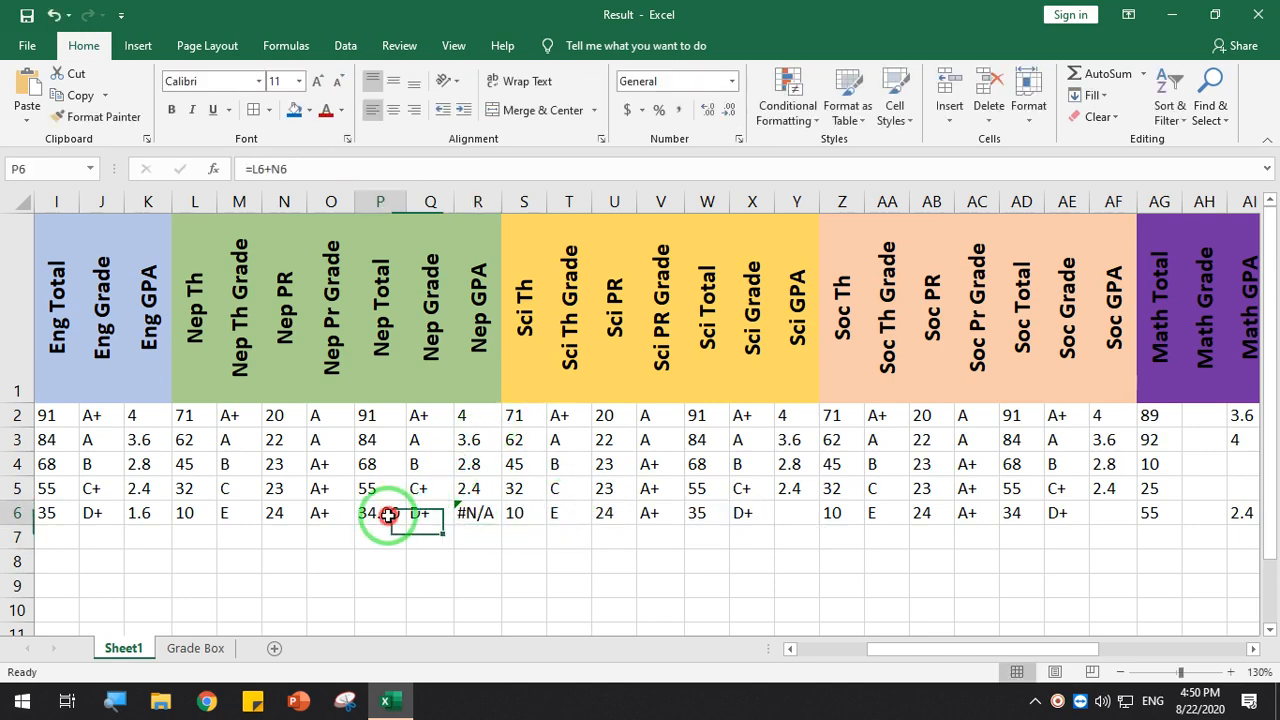
Set the number format of Nep Total cell P6 to General
left_click(731, 81)
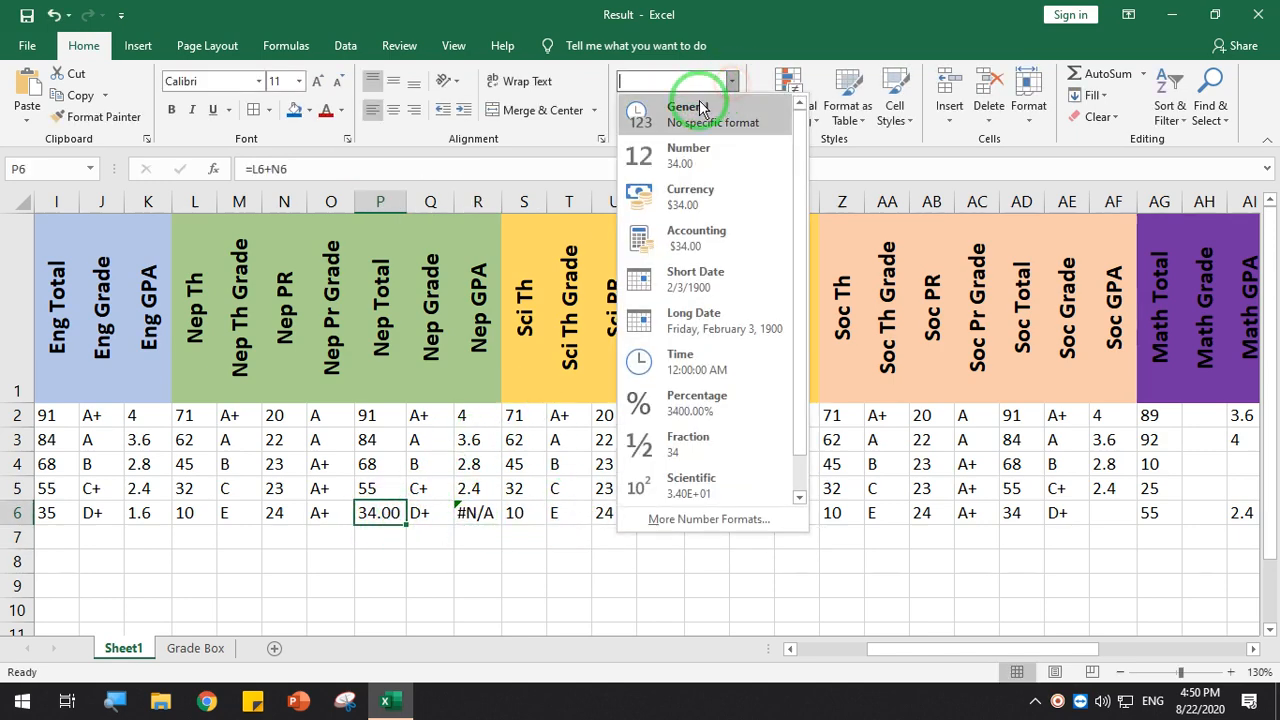
left_click(686, 109)
key("Return")
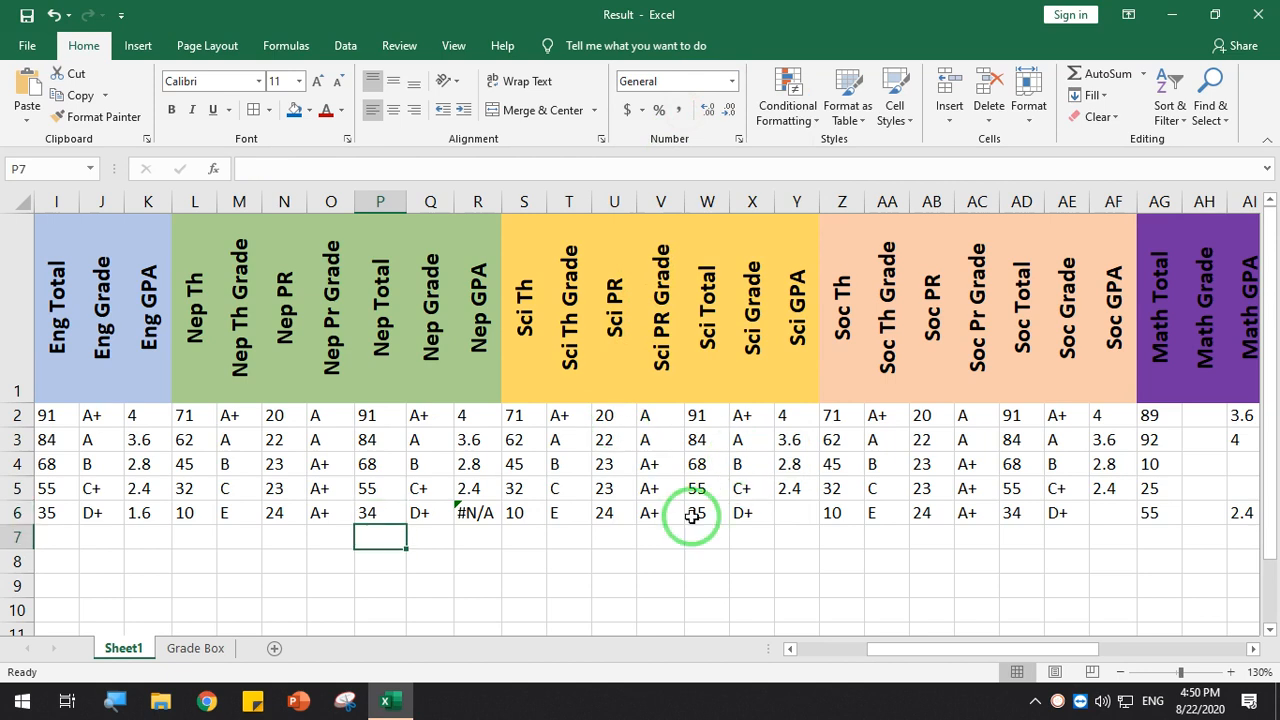
left_click(472, 516)
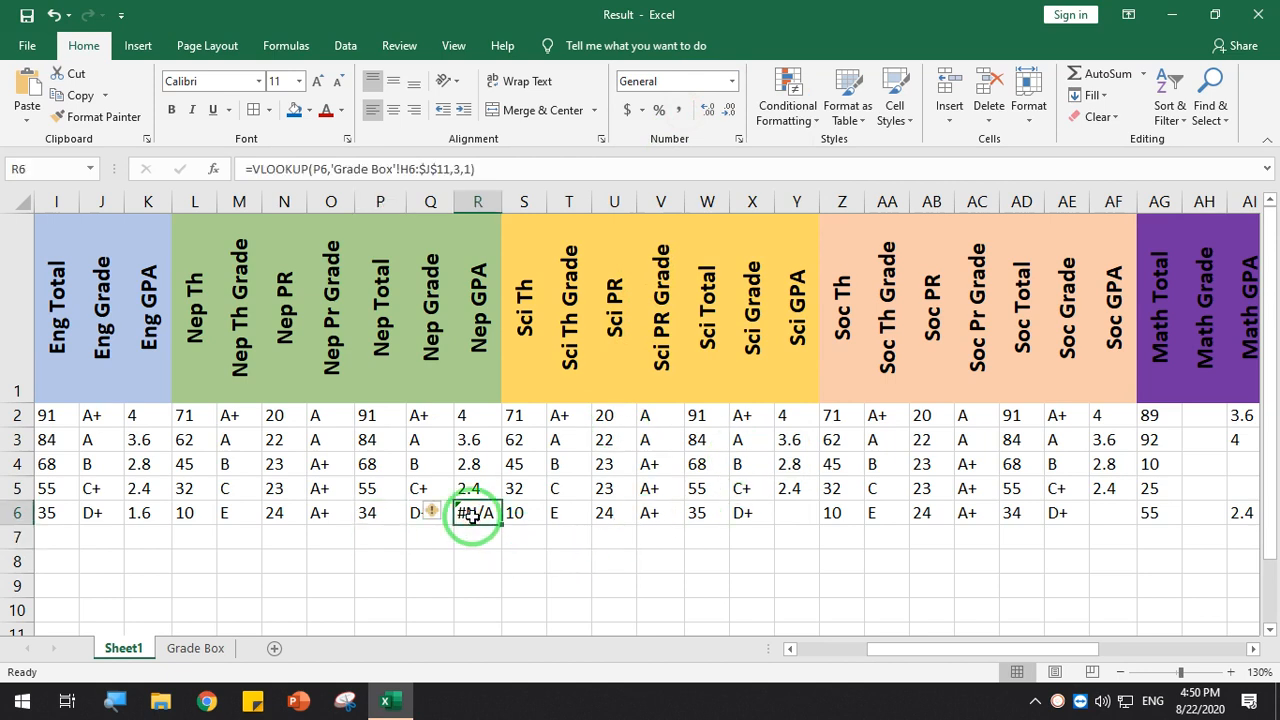
type("=v")
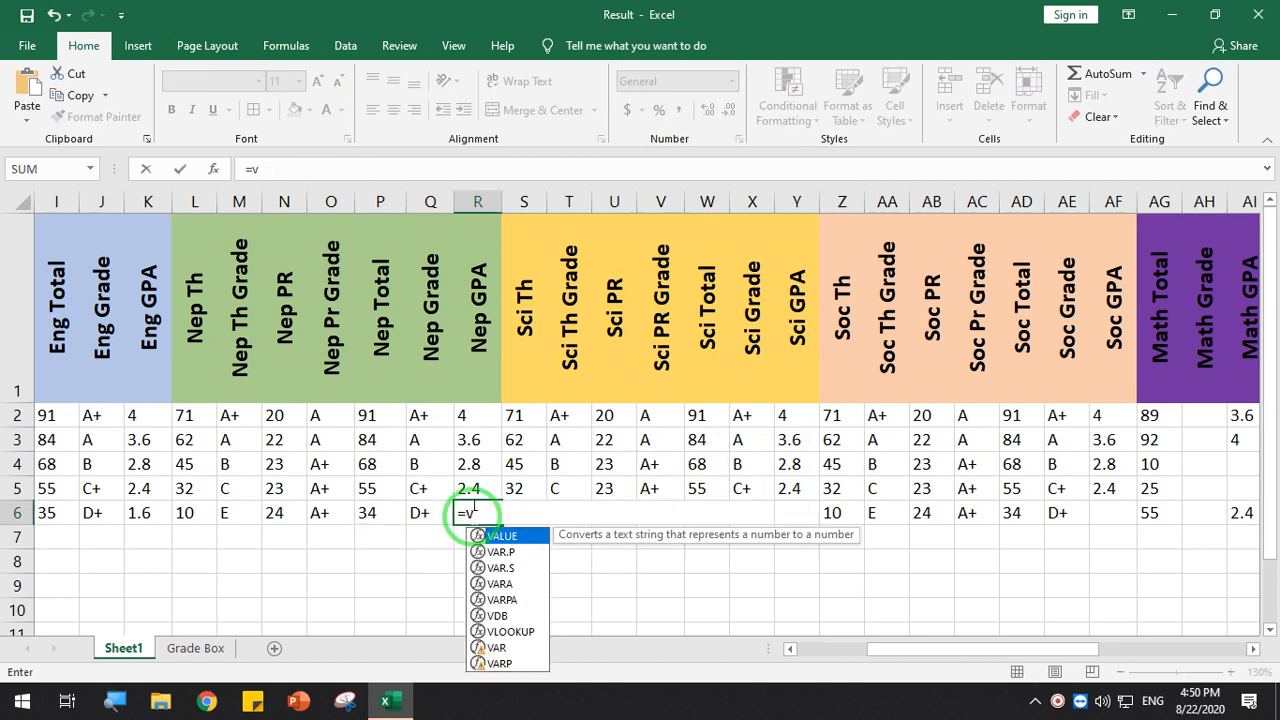
type("lookup")
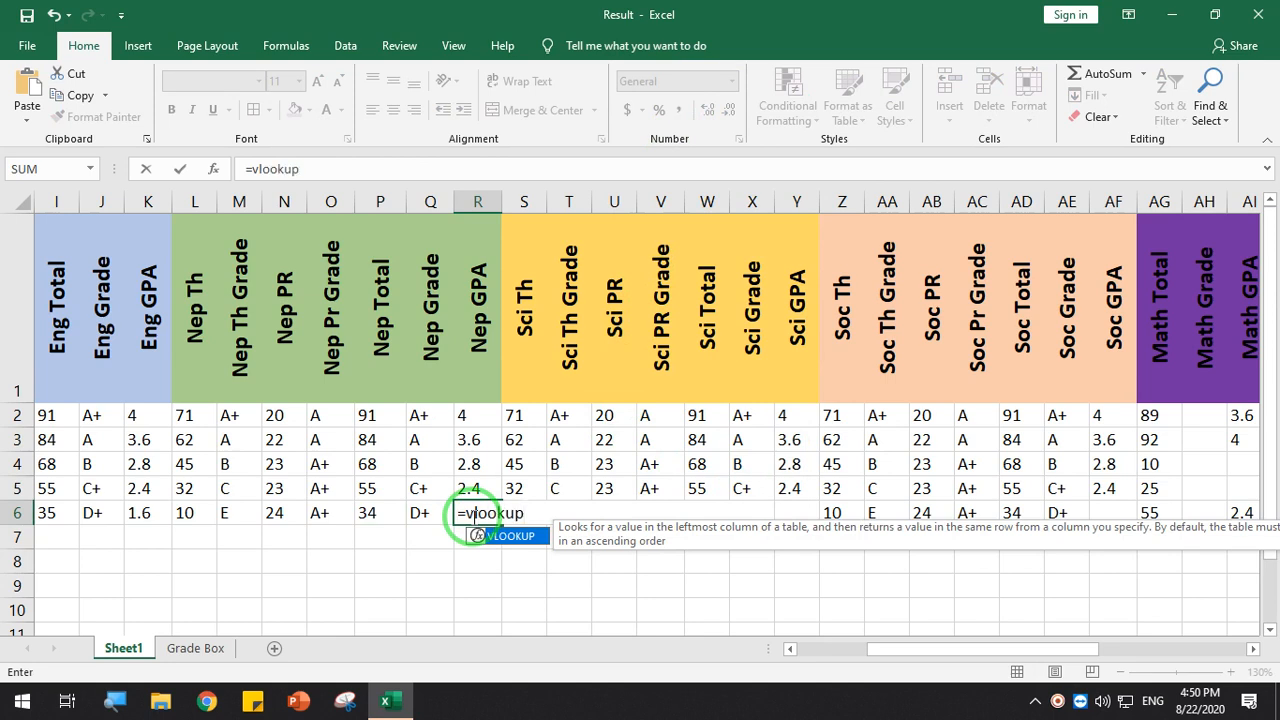
type("(")
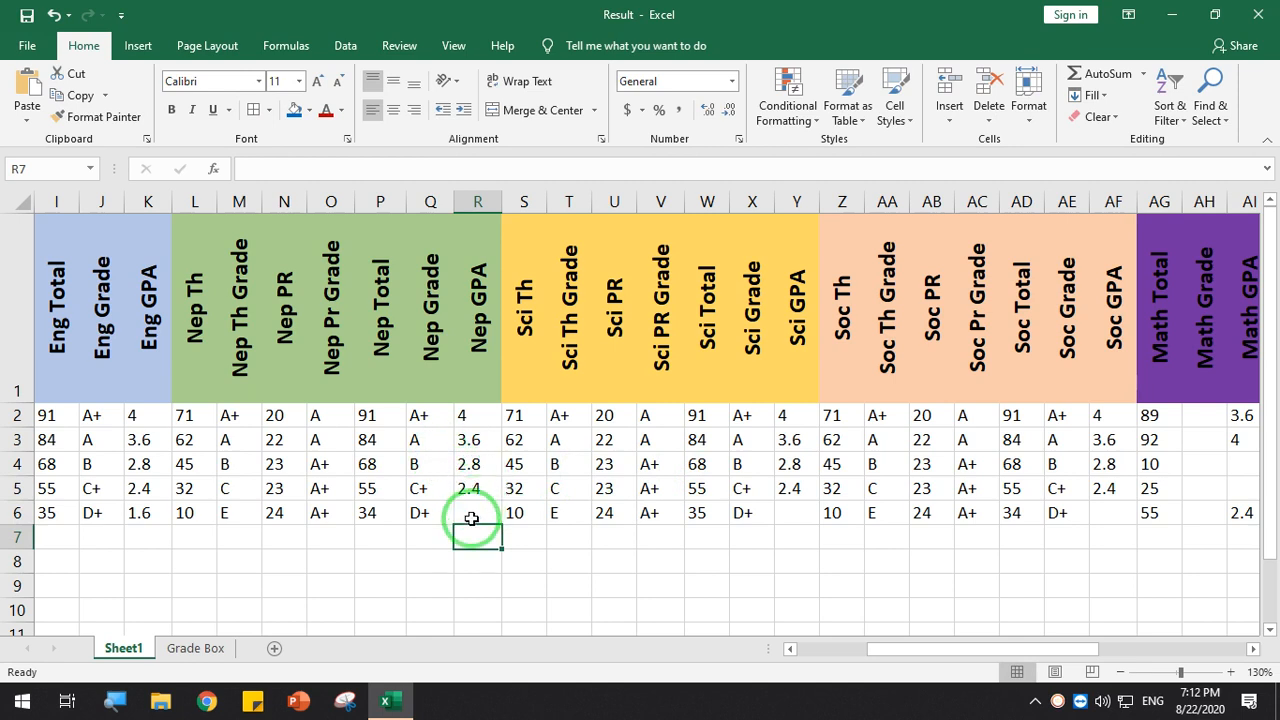
Start a VLOOKUP formula in Nep GPA cell R6 with Nep Total P6 as the lookup value
left_click(470, 514)
type("=")
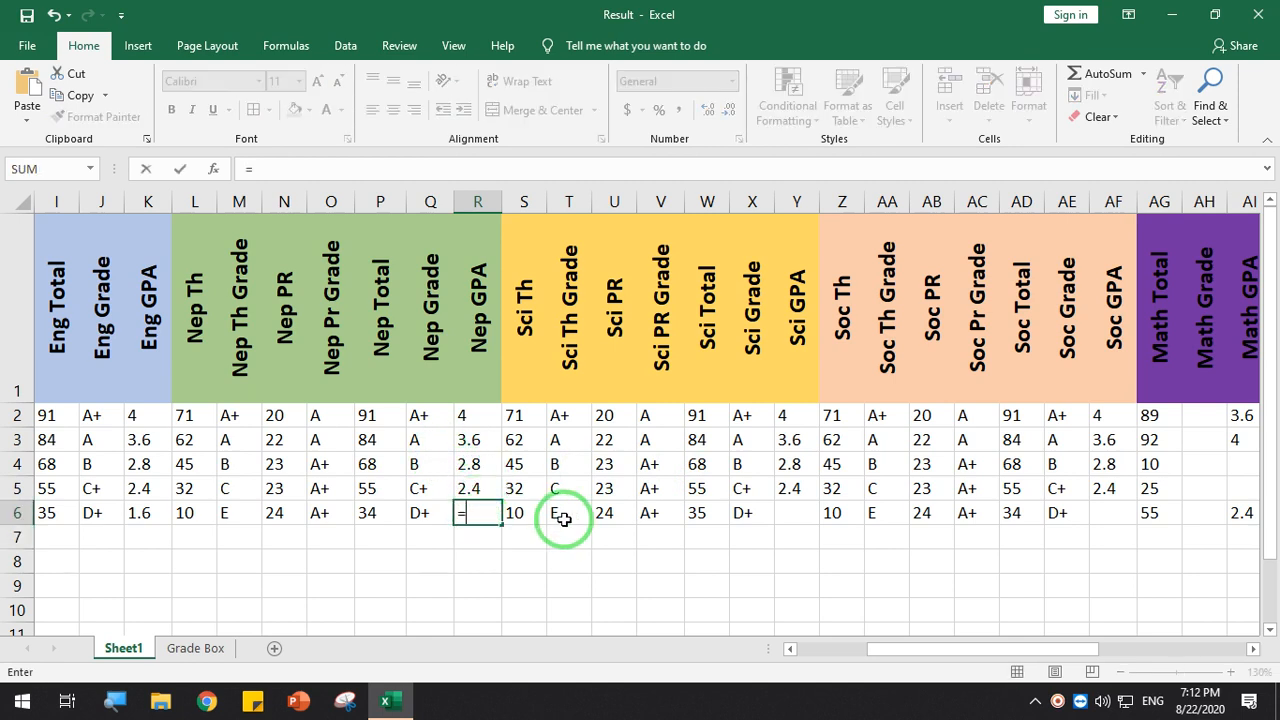
type("Vlook")
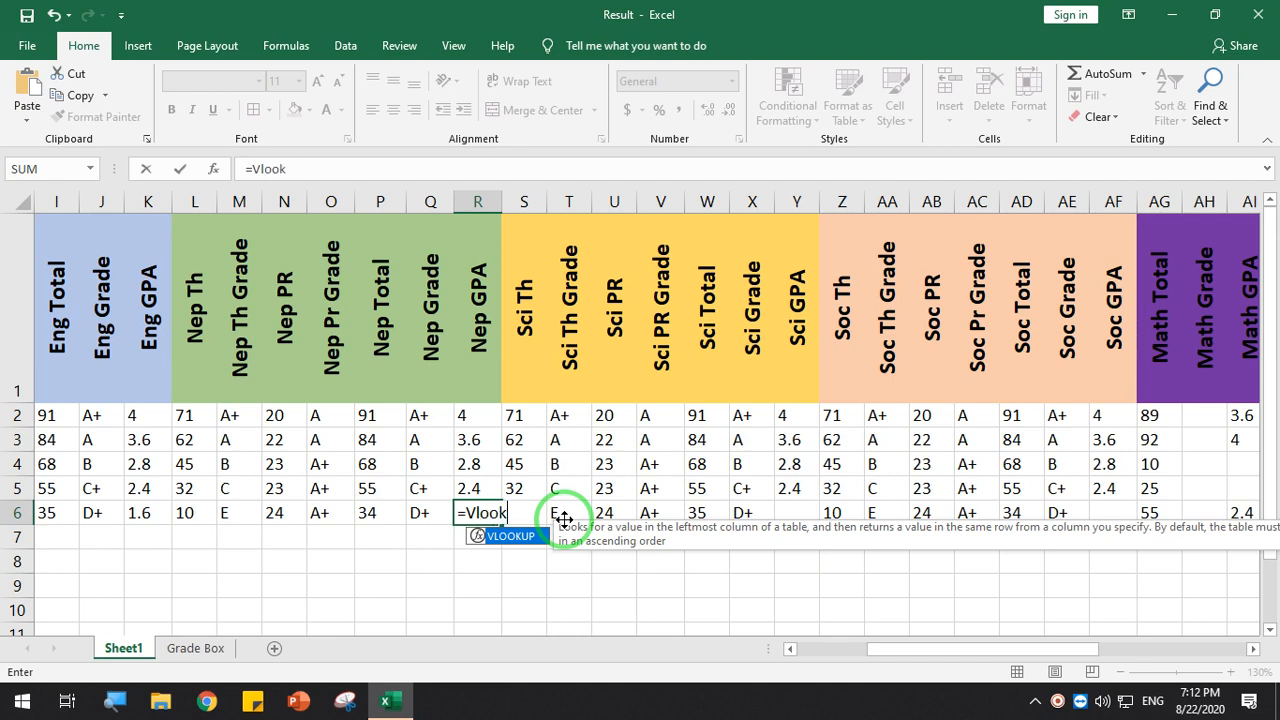
type("up(")
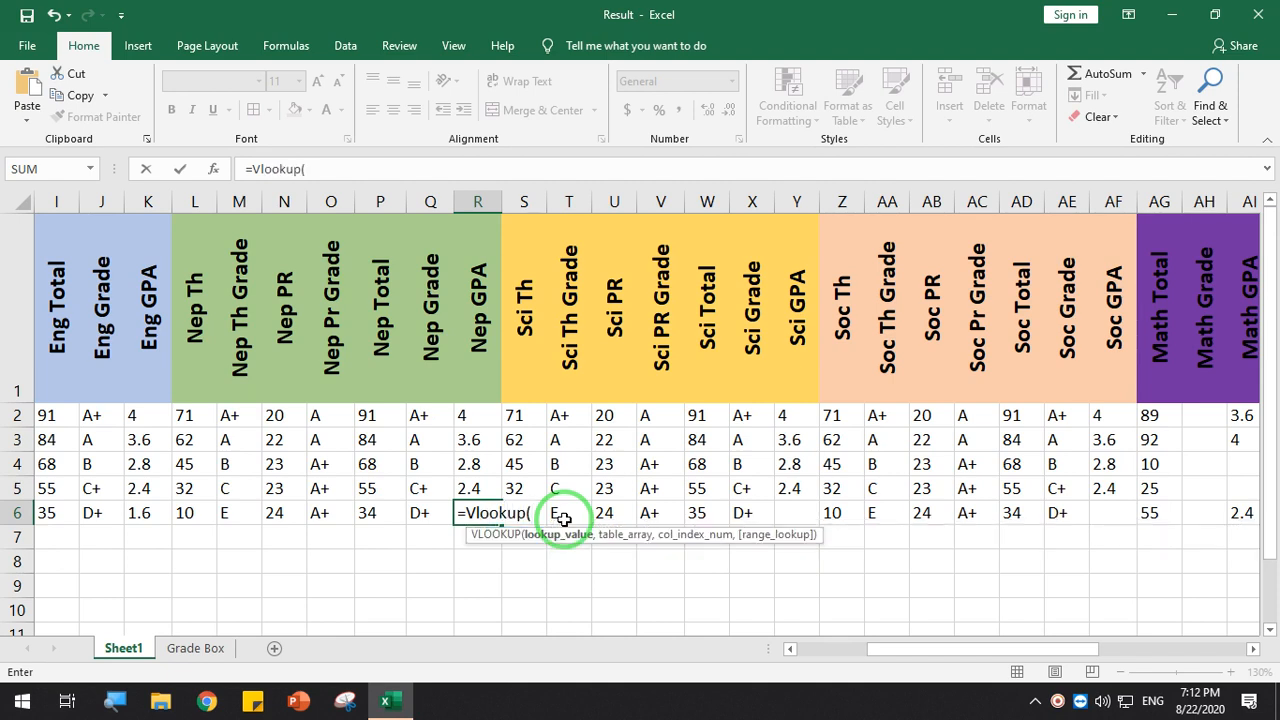
left_click(376, 513)
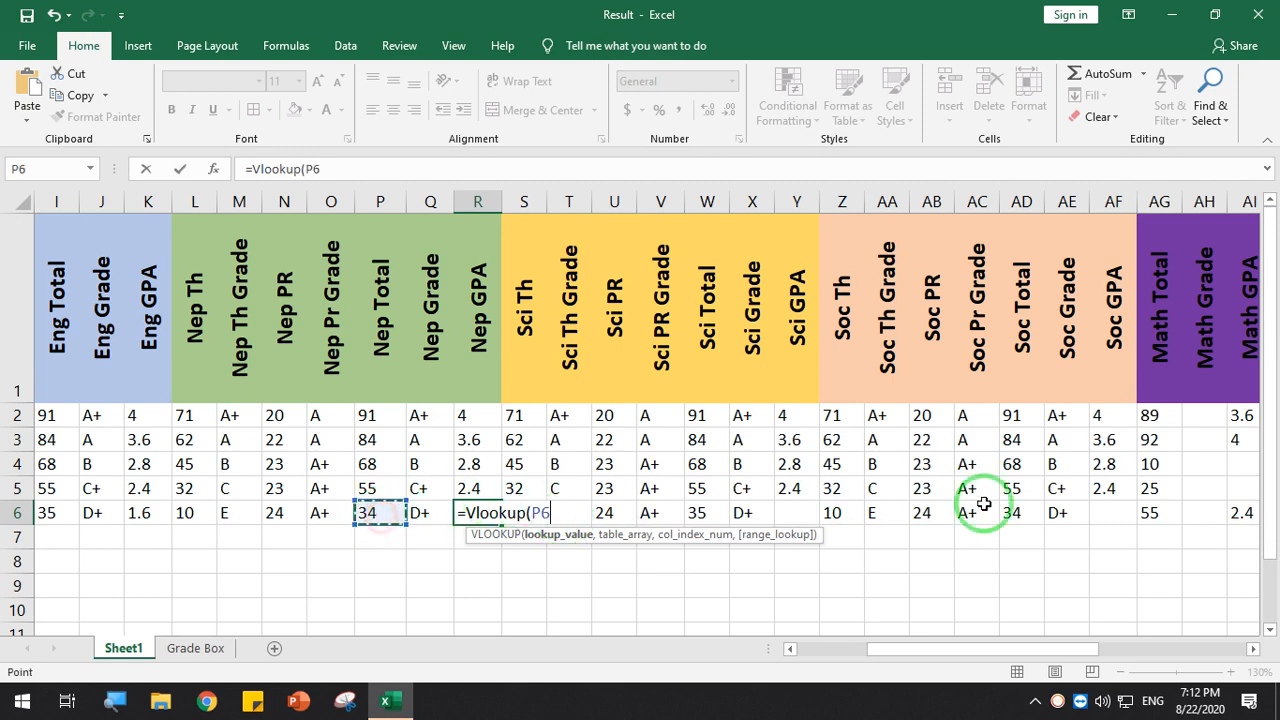
type(",")
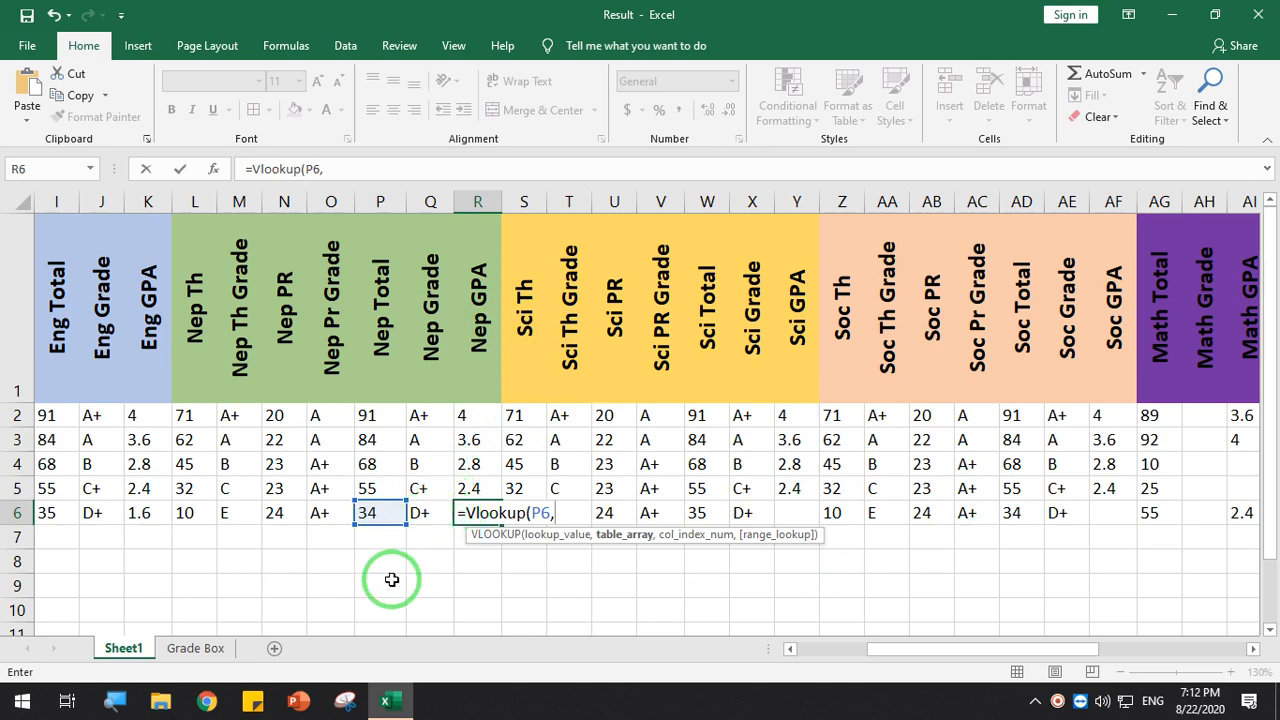
Complete the R6 formula with the table range 'Grade Box'!H3:$J$11, column index 3 and range lookup 1
left_click(197, 648)
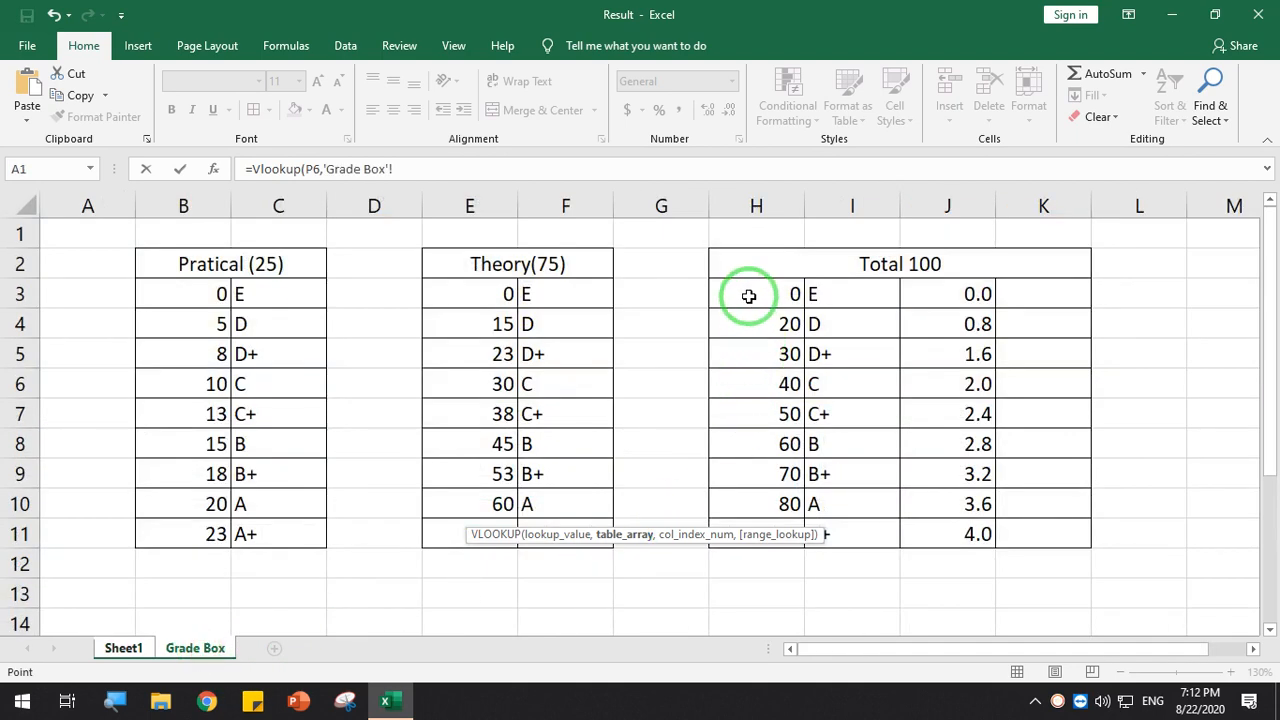
left_click_drag(746, 297, 939, 537)
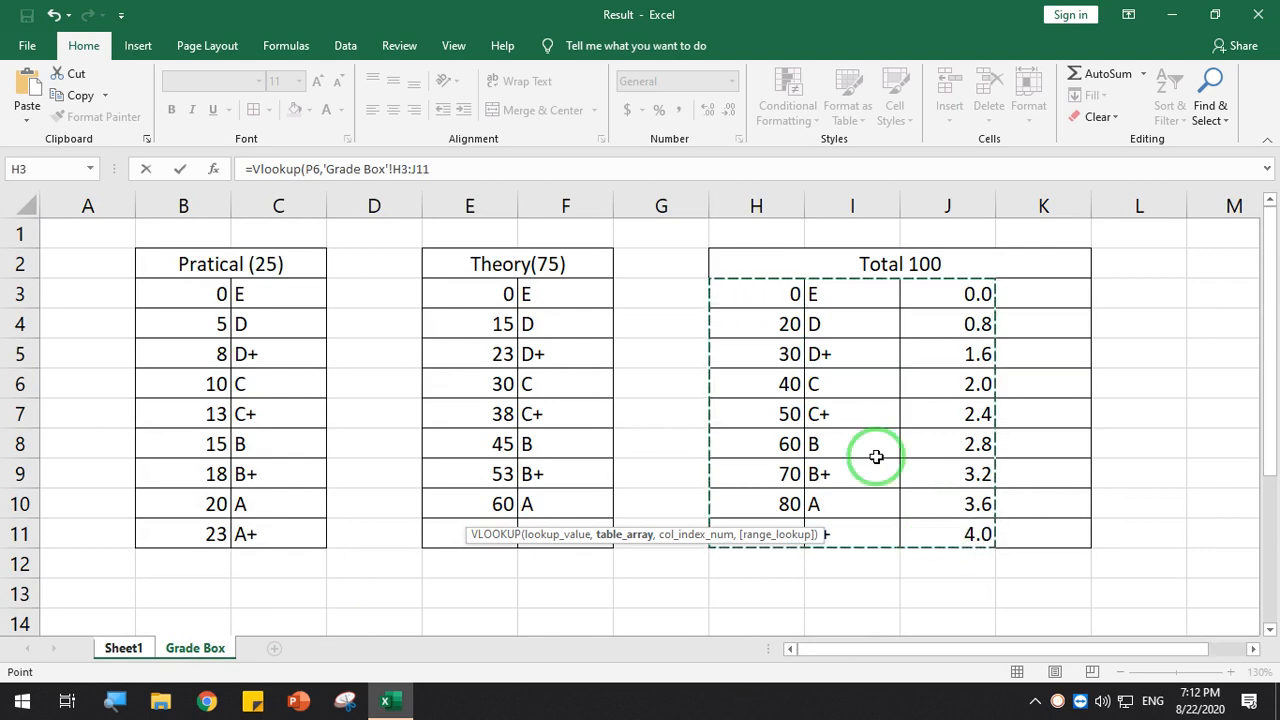
left_click(443, 168)
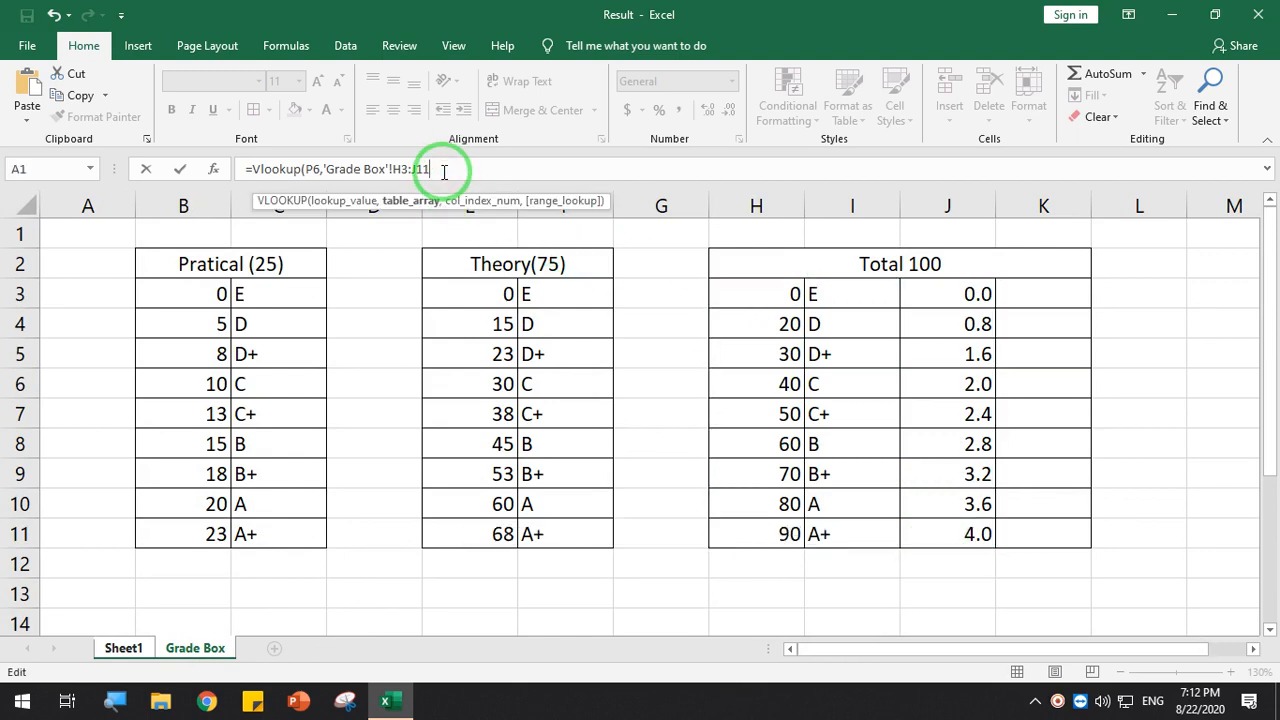
key("F4")
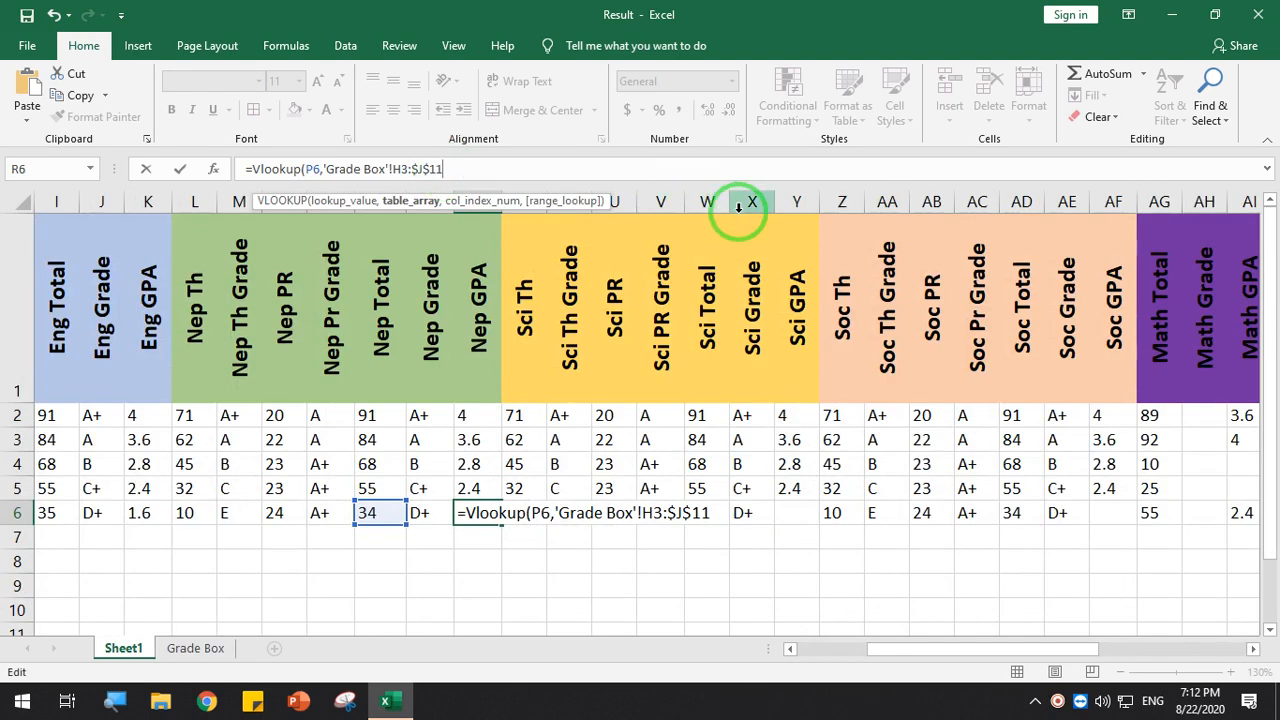
type(",")
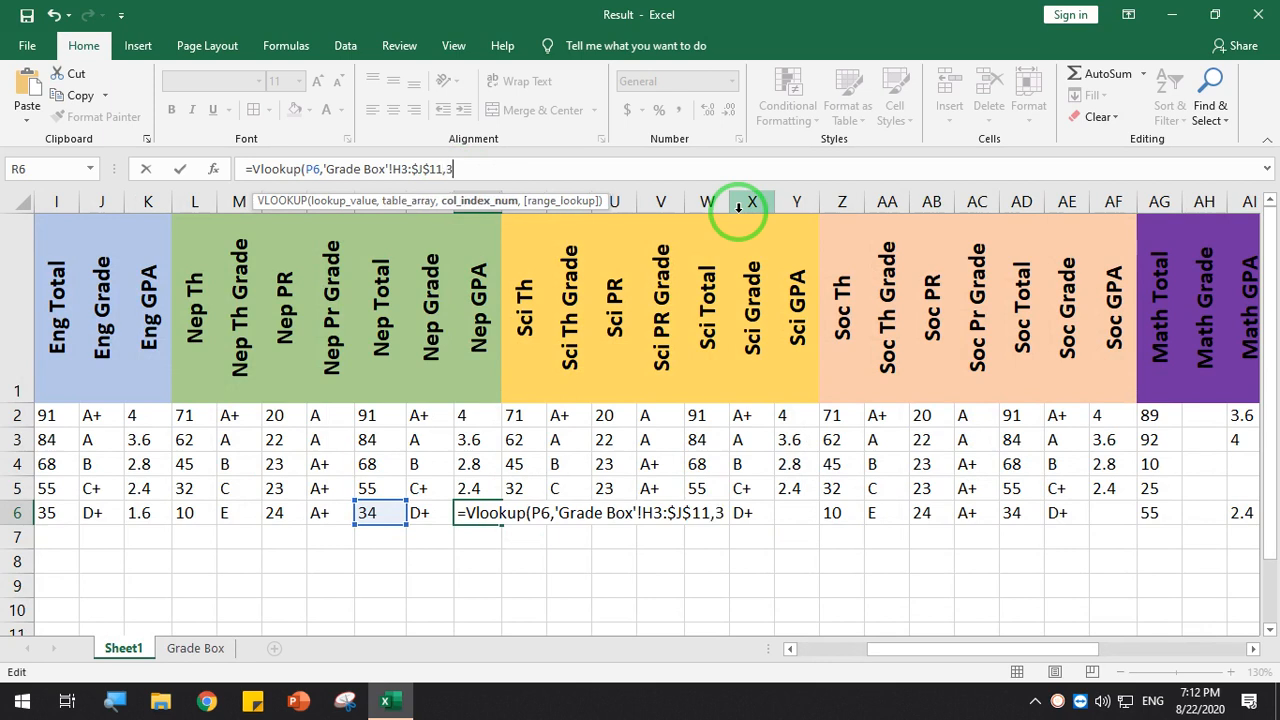
type("3,1)")
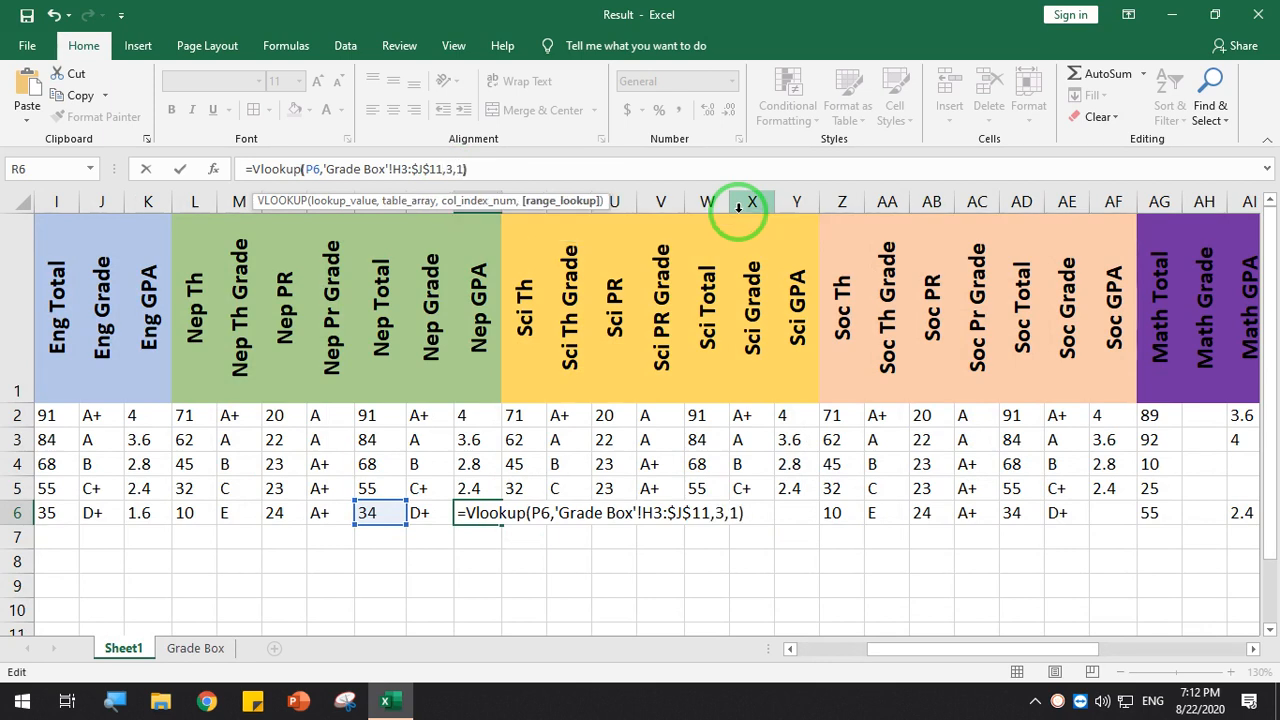
key("Return")
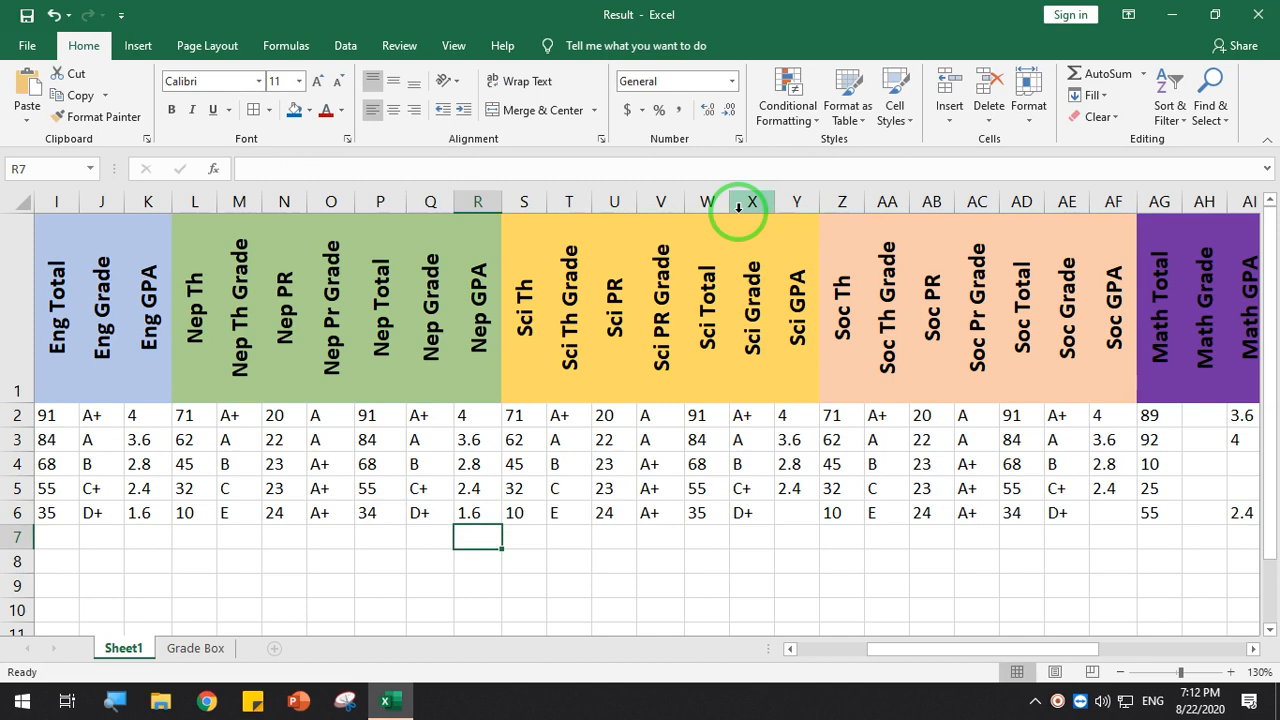
Copy the Nep GPA formula from R6 into Sci GPA cell Y6
left_click(793, 512)
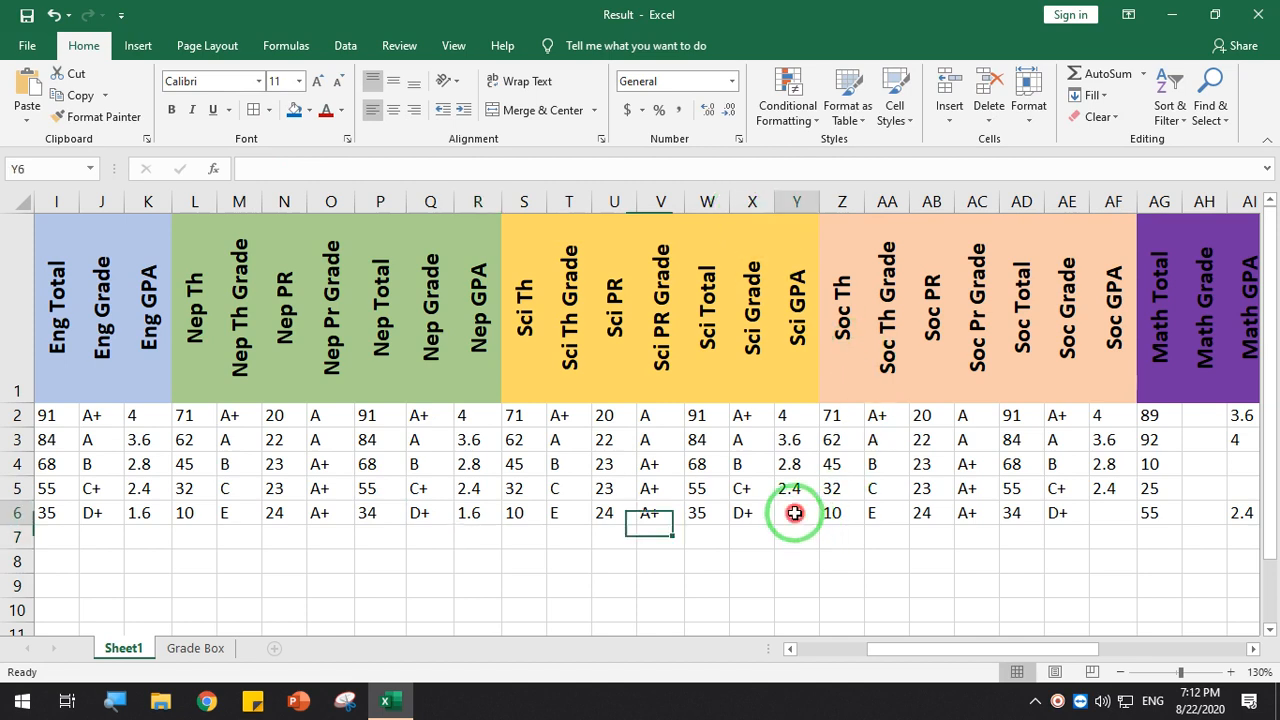
left_click(465, 517)
key("ctrl+c")
left_click(786, 514)
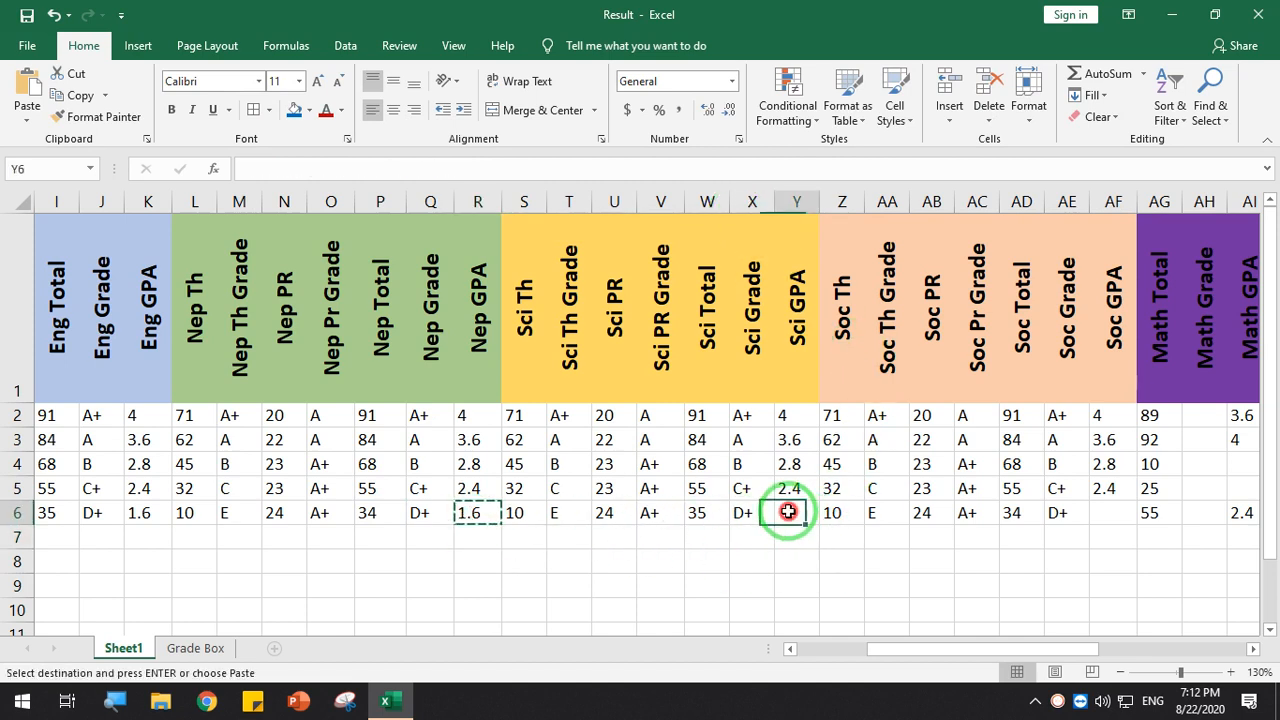
key("ctrl+v")
left_click(806, 512)
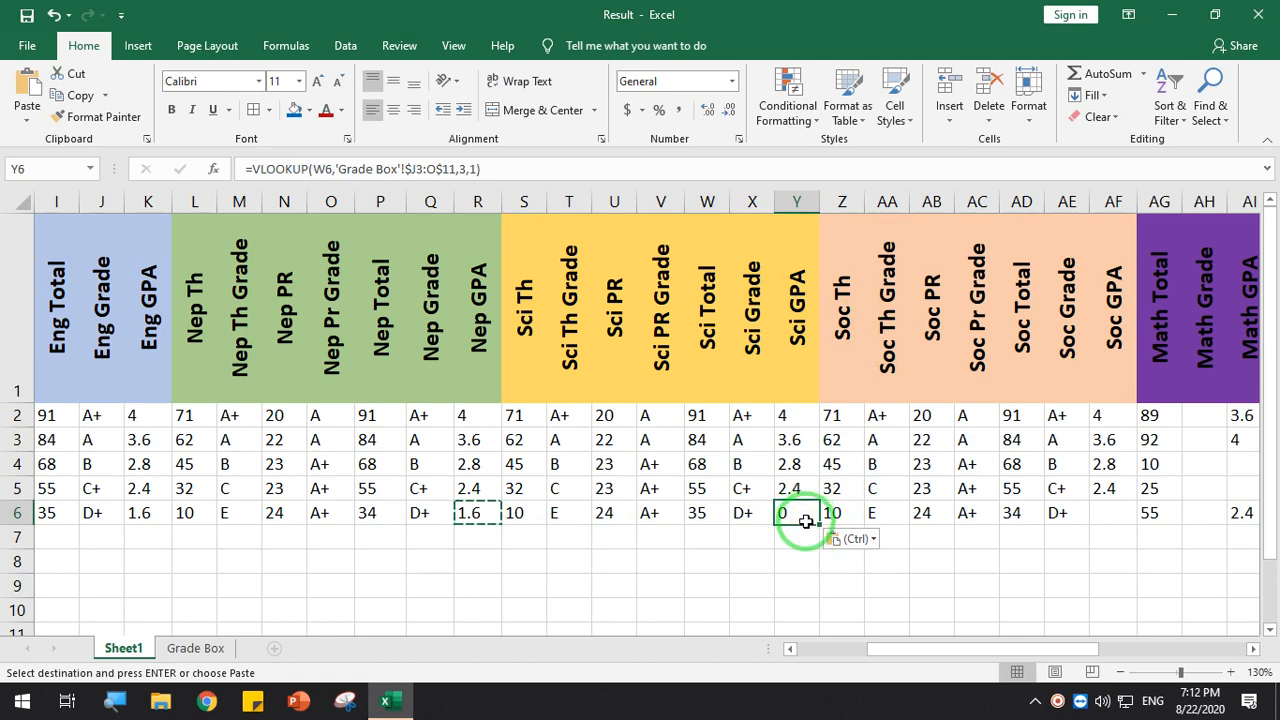
key("Return")
Clear the arguments of the VLOOKUP formula in Y6 and set Sci Total W6 as its lookup value
double_click(807, 521)
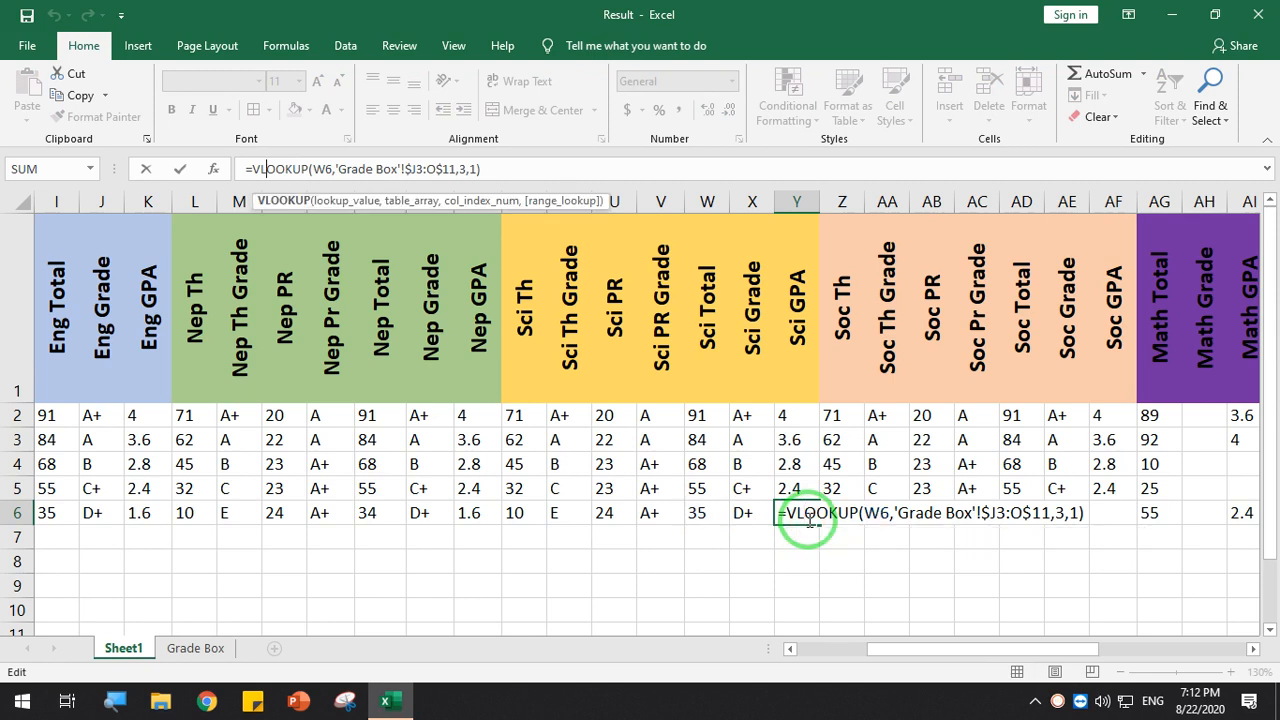
left_click(509, 164)
left_click_drag(509, 164, 318, 167)
key("BackSpace")
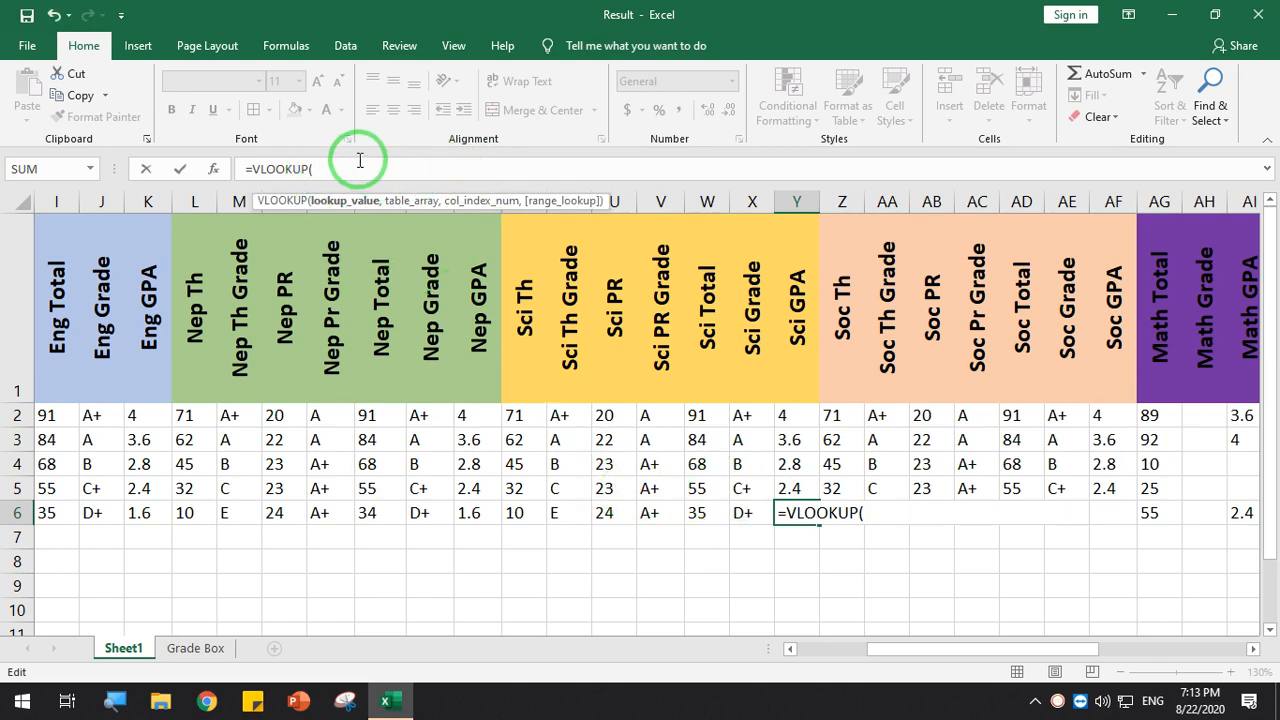
left_click(353, 168)
left_click(704, 512)
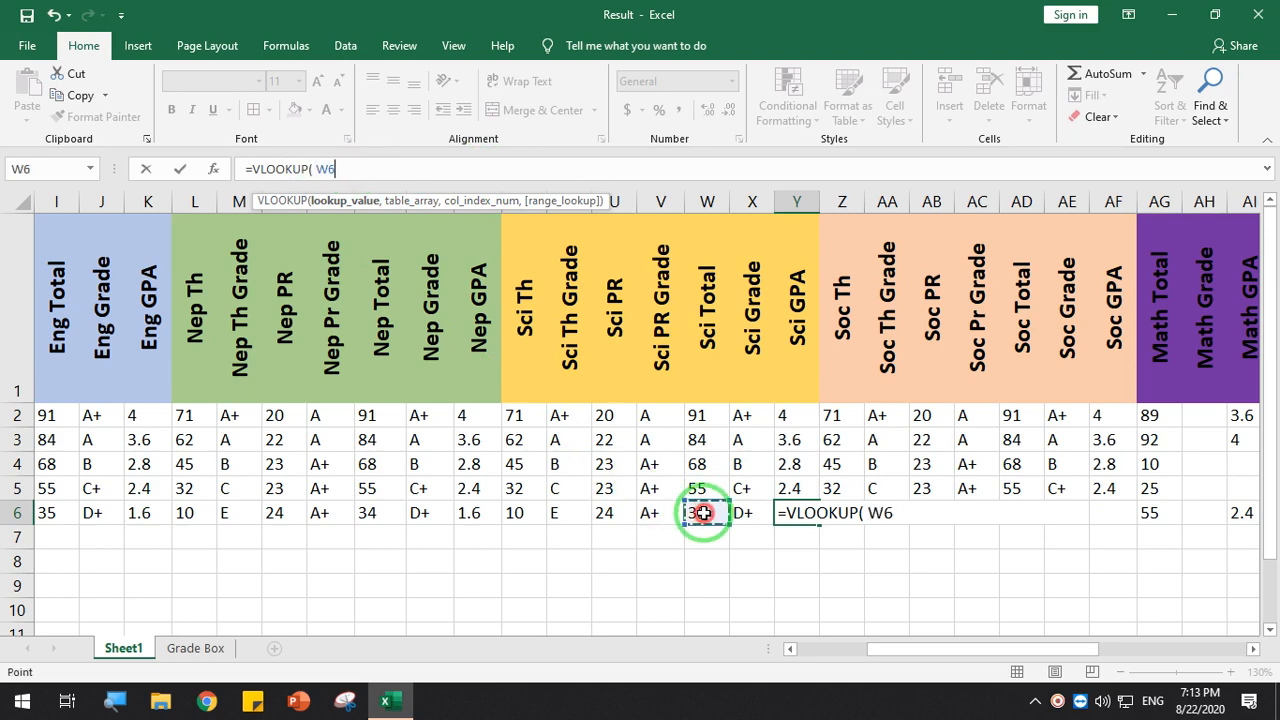
type(",")
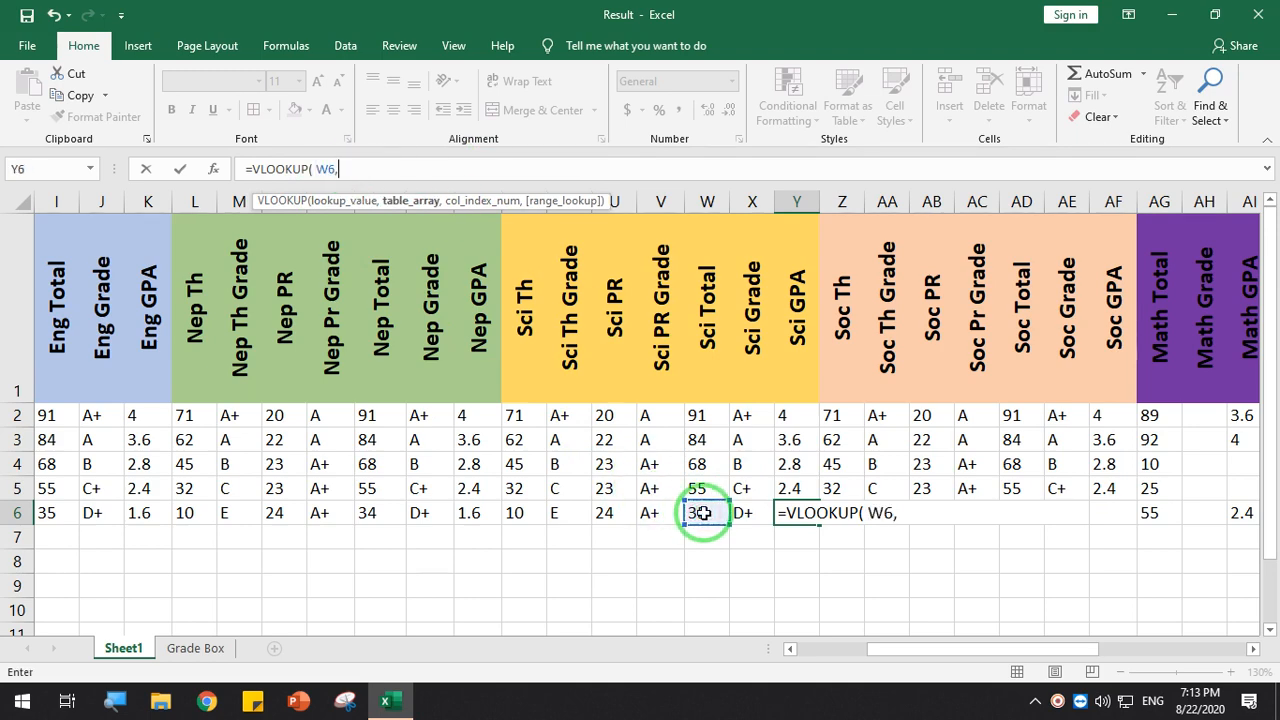
Complete the Y6 formula with the absolute table range 'Grade Box'!$H$3:$J$11, column index 3 and range lookup 1
left_click(200, 648)
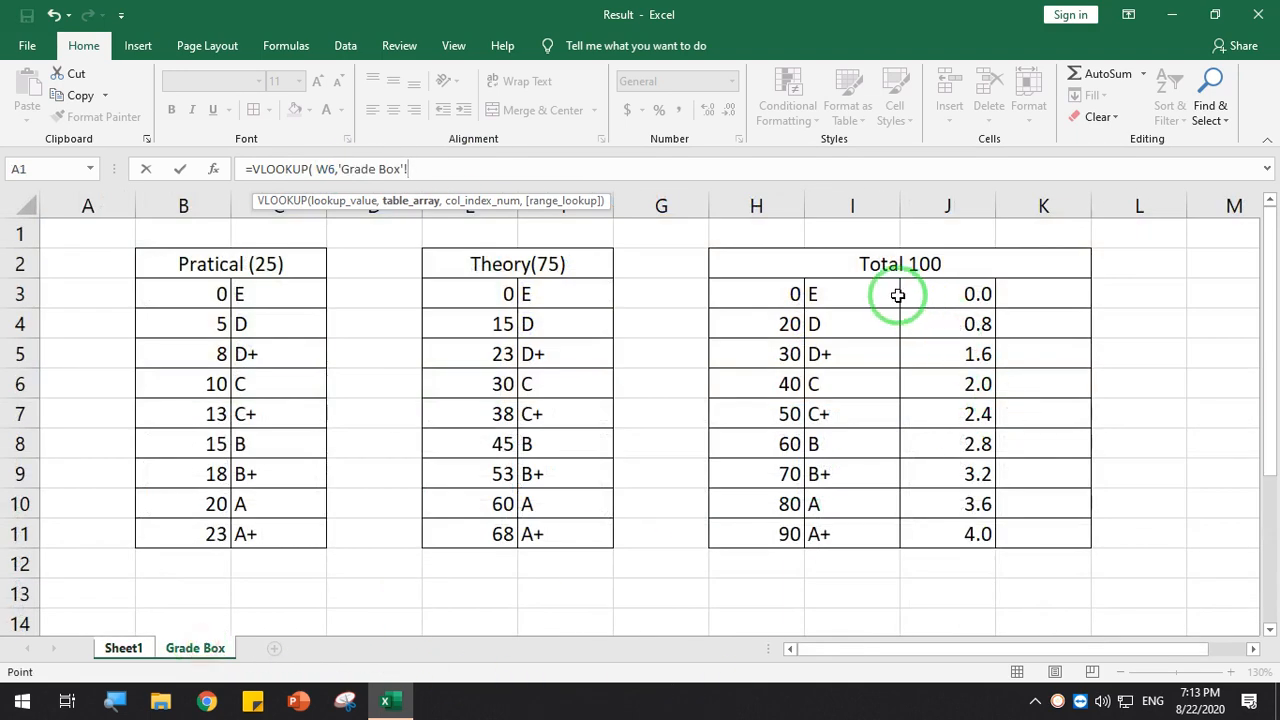
left_click_drag(749, 294, 943, 531)
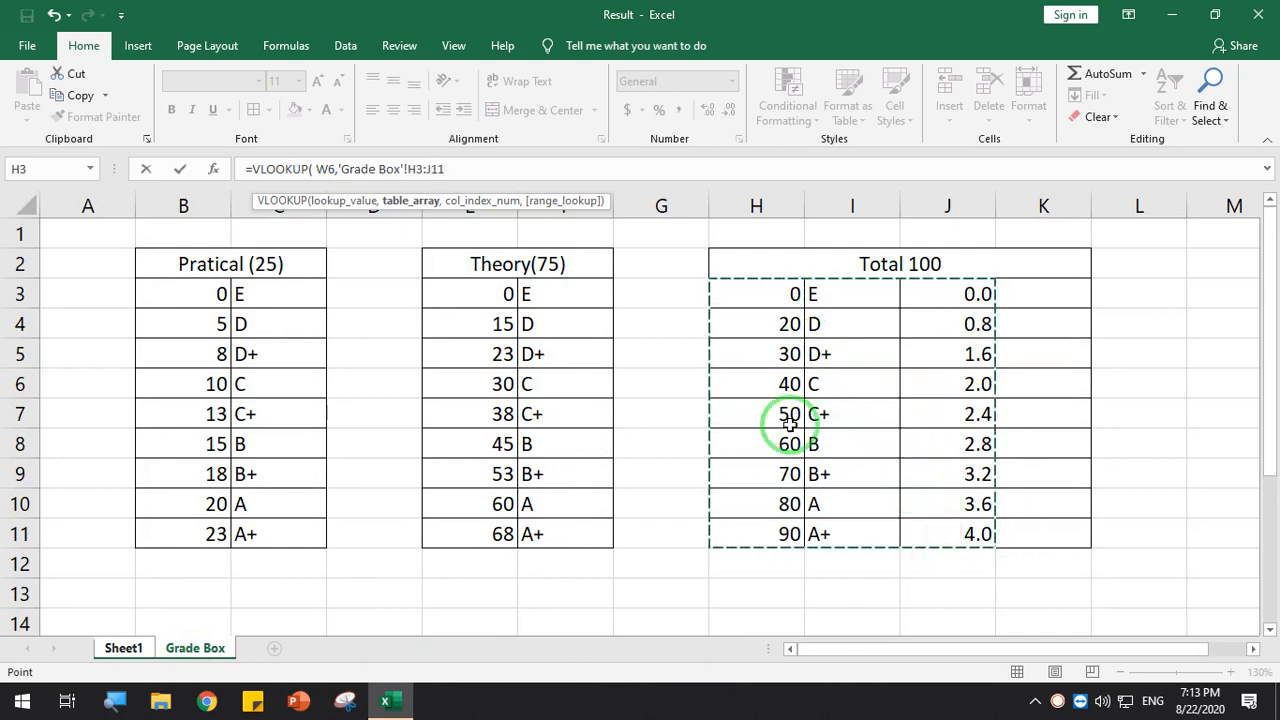
left_click(449, 169)
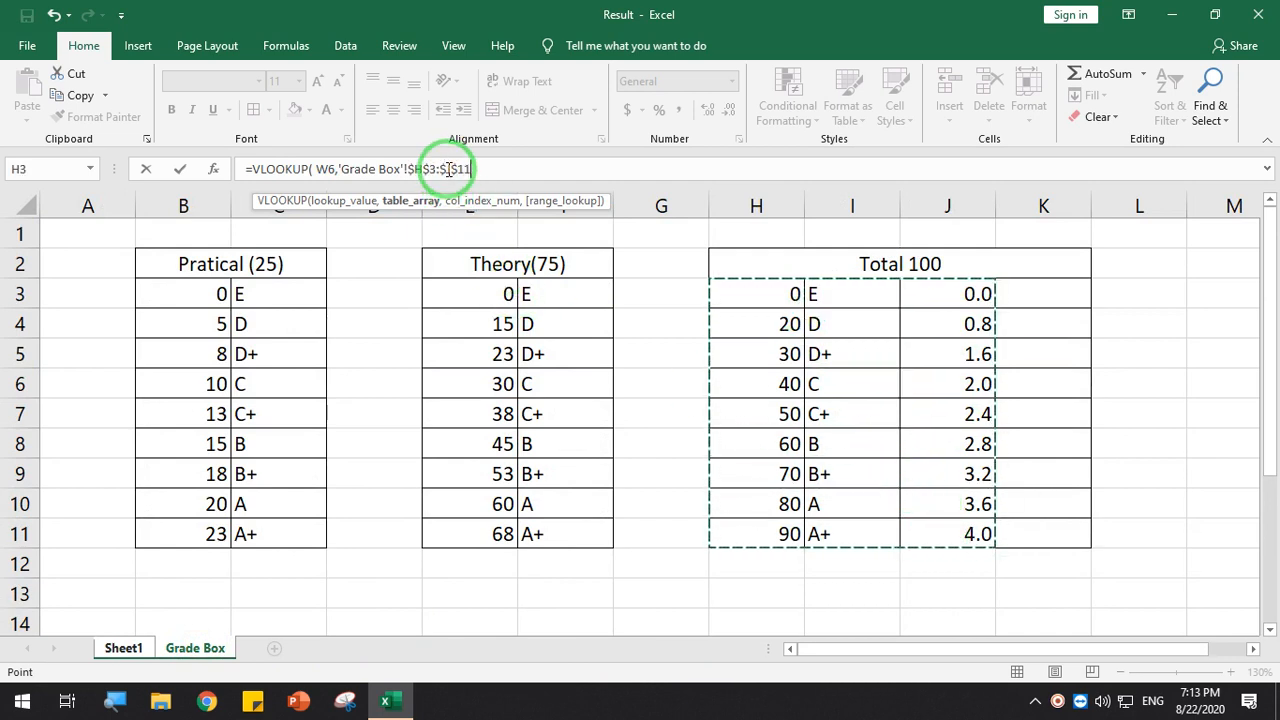
type(",")
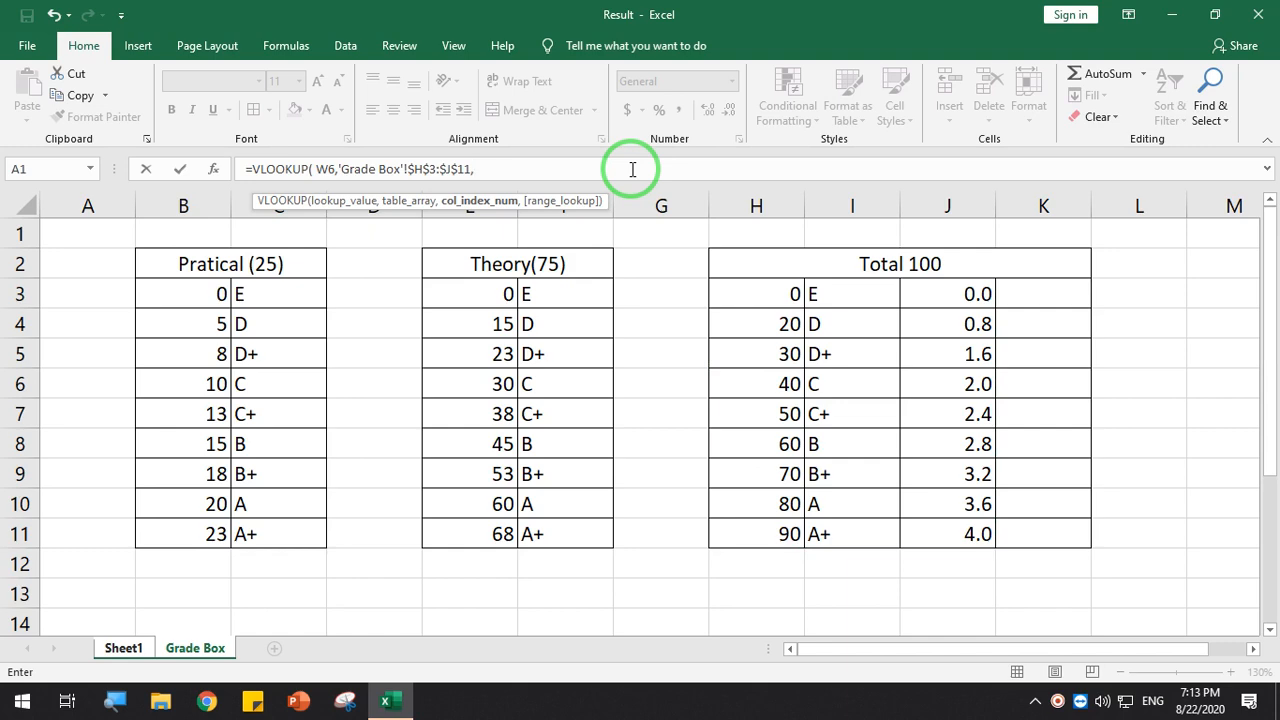
type("3,1")
key("Return")
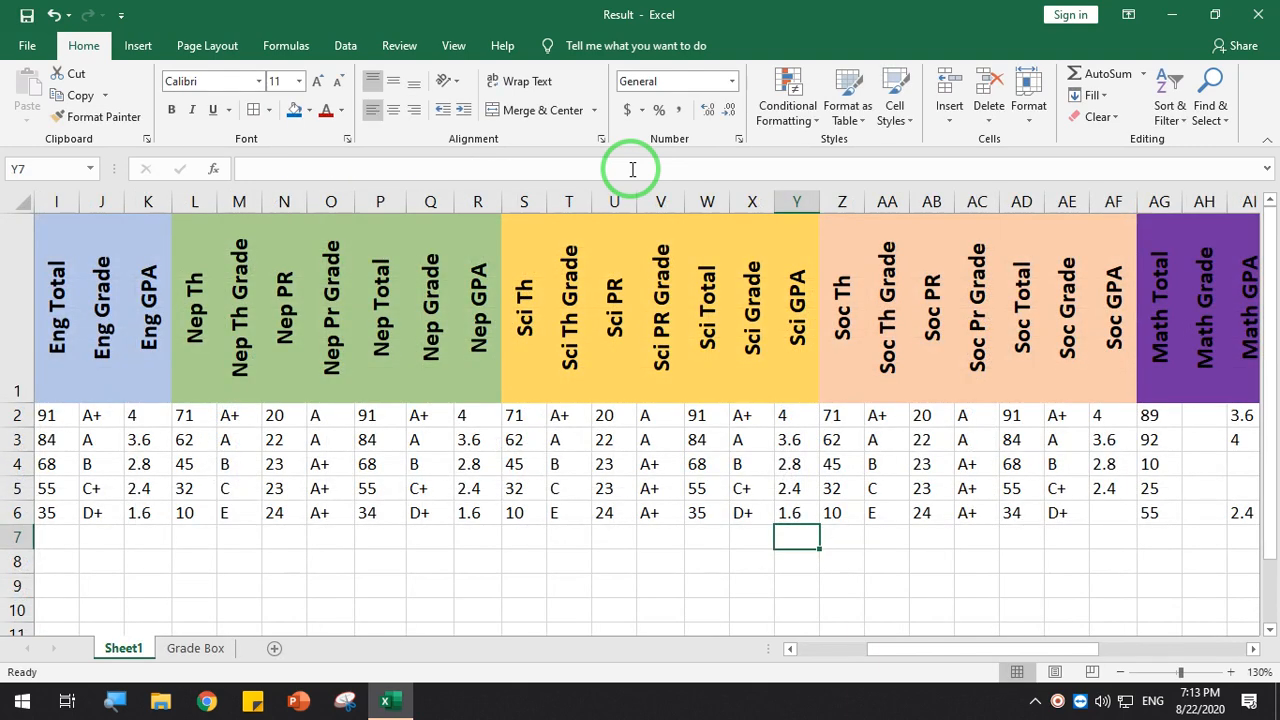
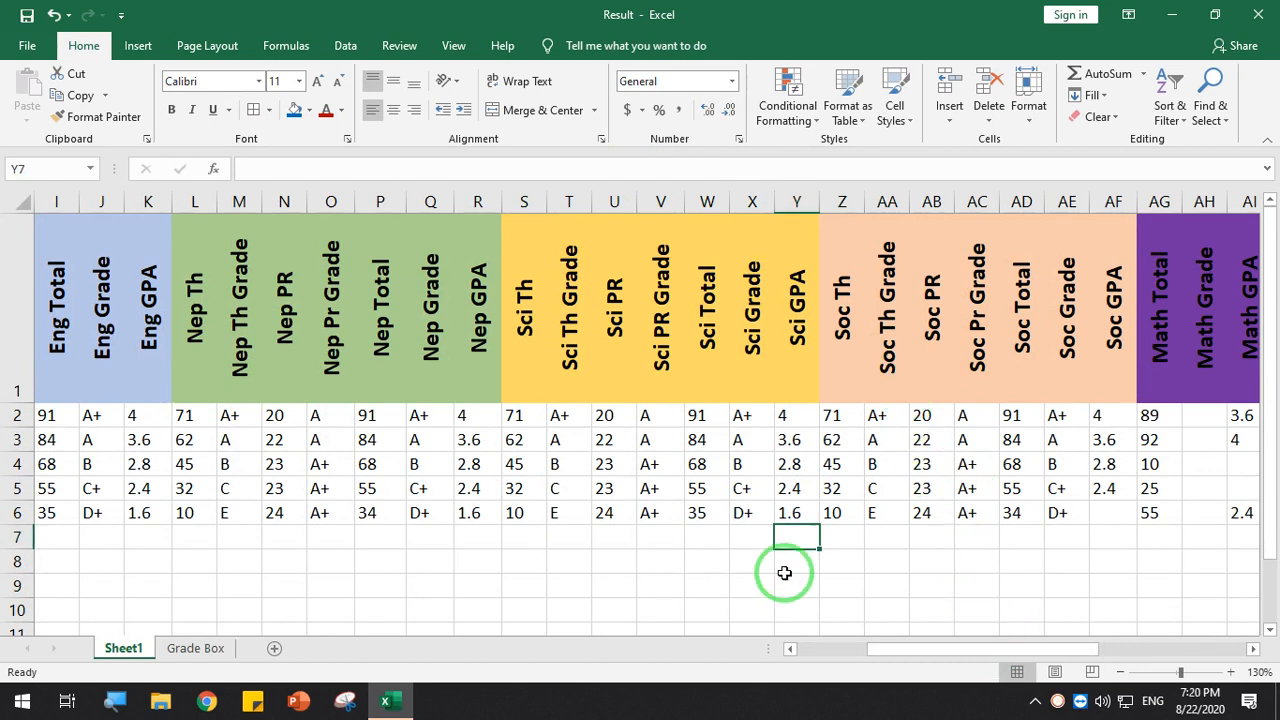
Start a VLOOKUP formula in Soc GPA cell AF6 with Soc Total AD6 as its lookup value
left_click(1108, 516)
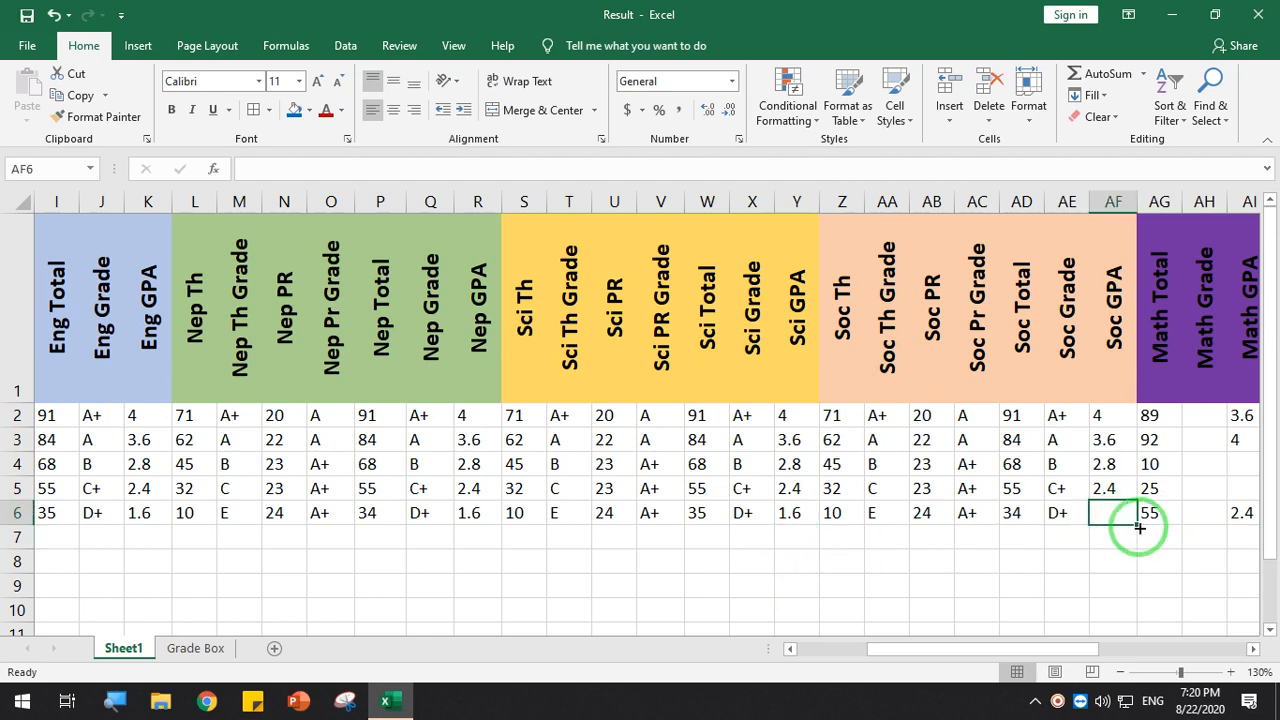
type("=va")
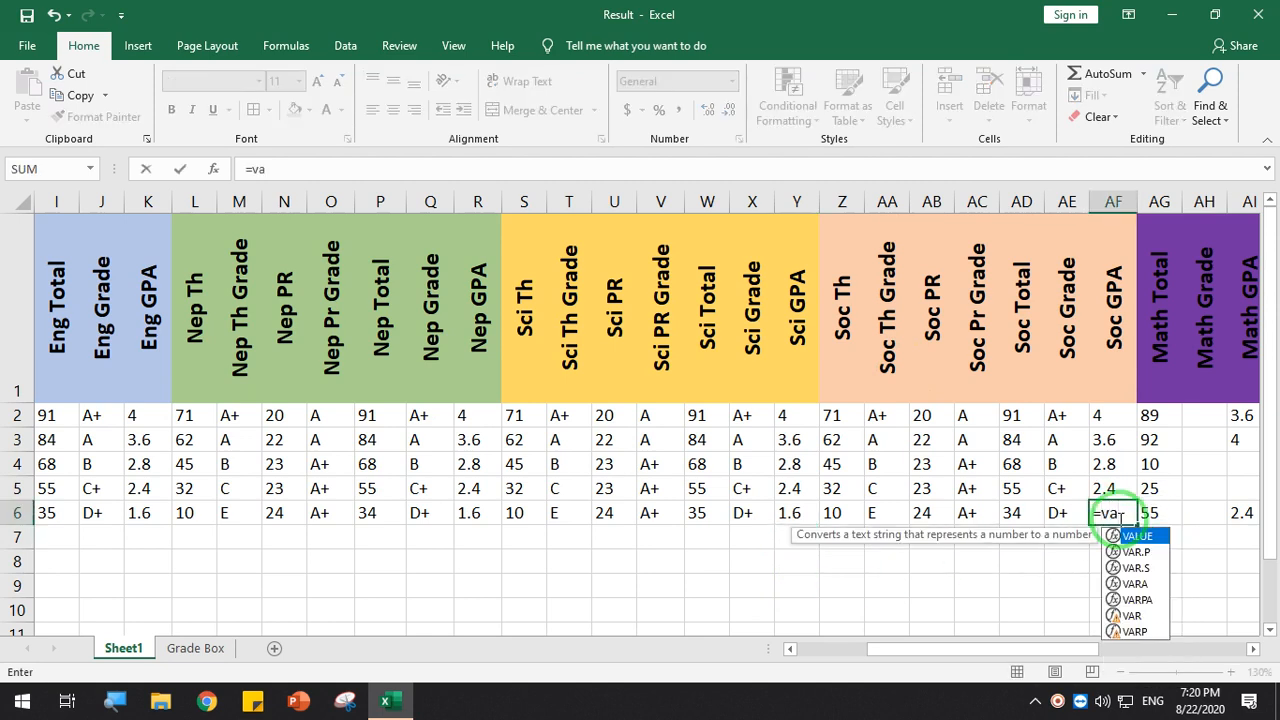
key("BackSpace")
type("loo")
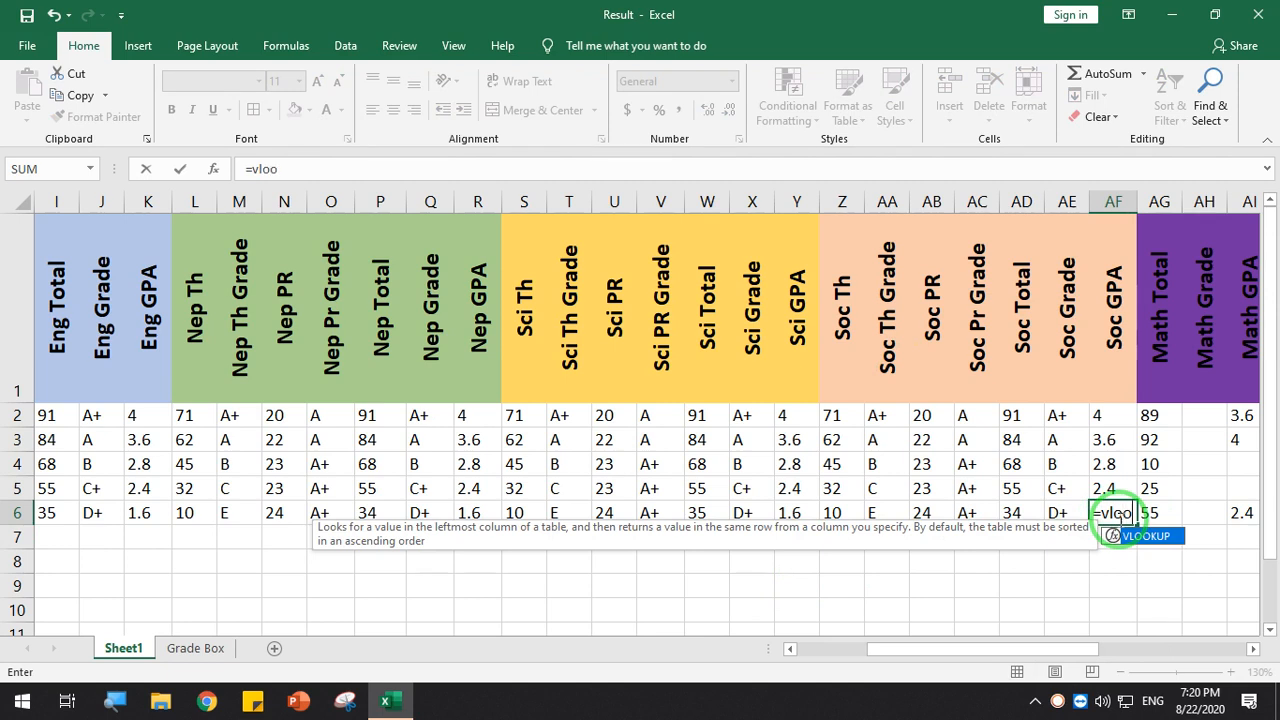
type("kup(")
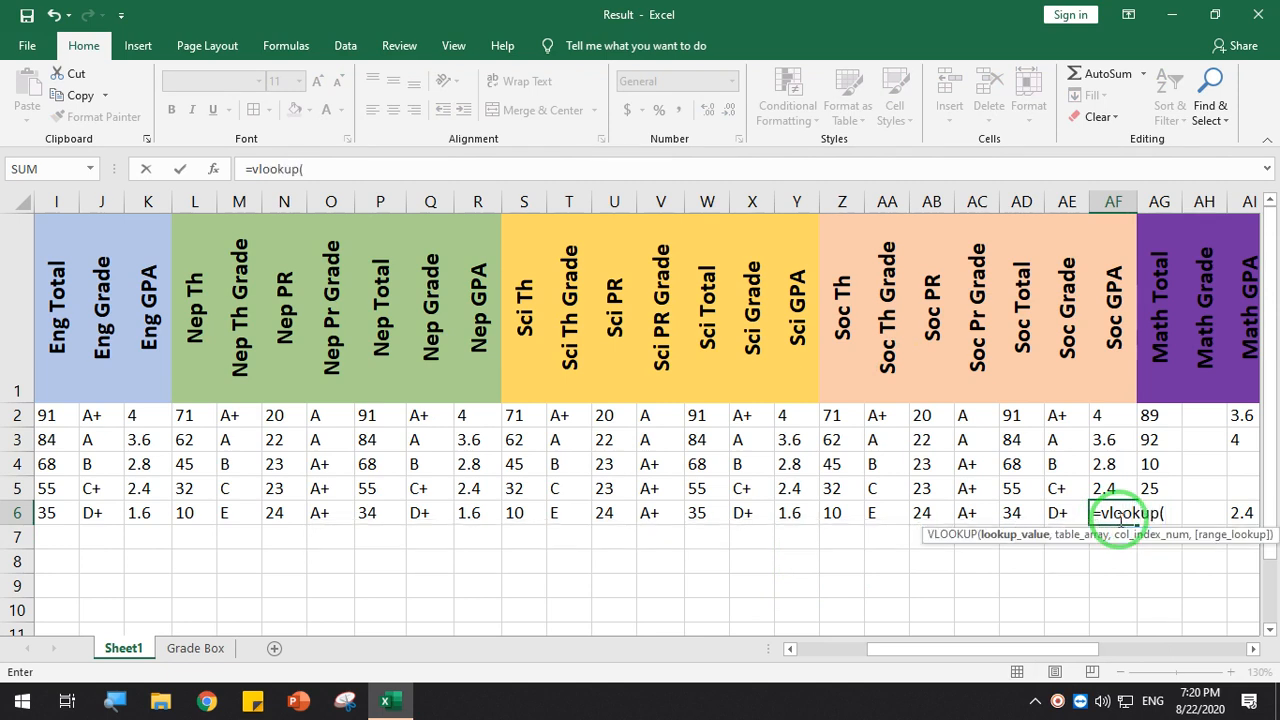
left_click(1030, 514)
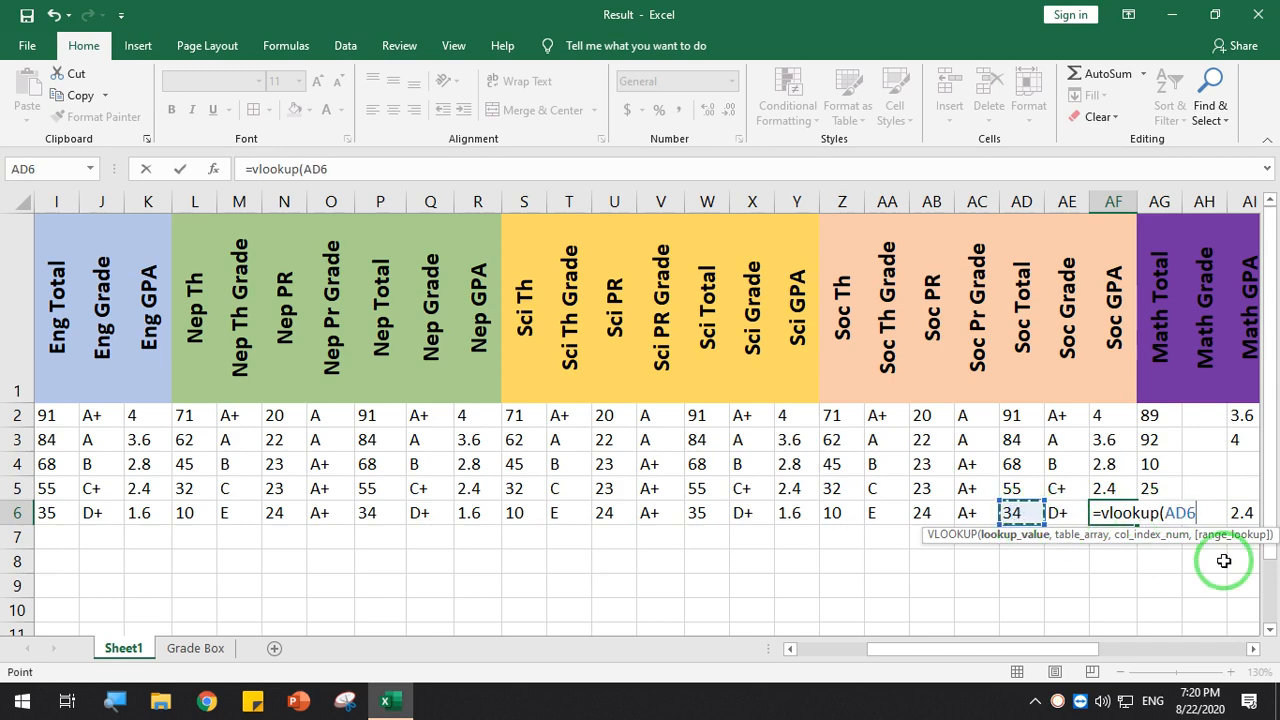
Complete the AF6 formula with the table range 'Grade Box'!H3:$J$11, column index 3 and range lookup 1
type(",")
left_click(195, 650)
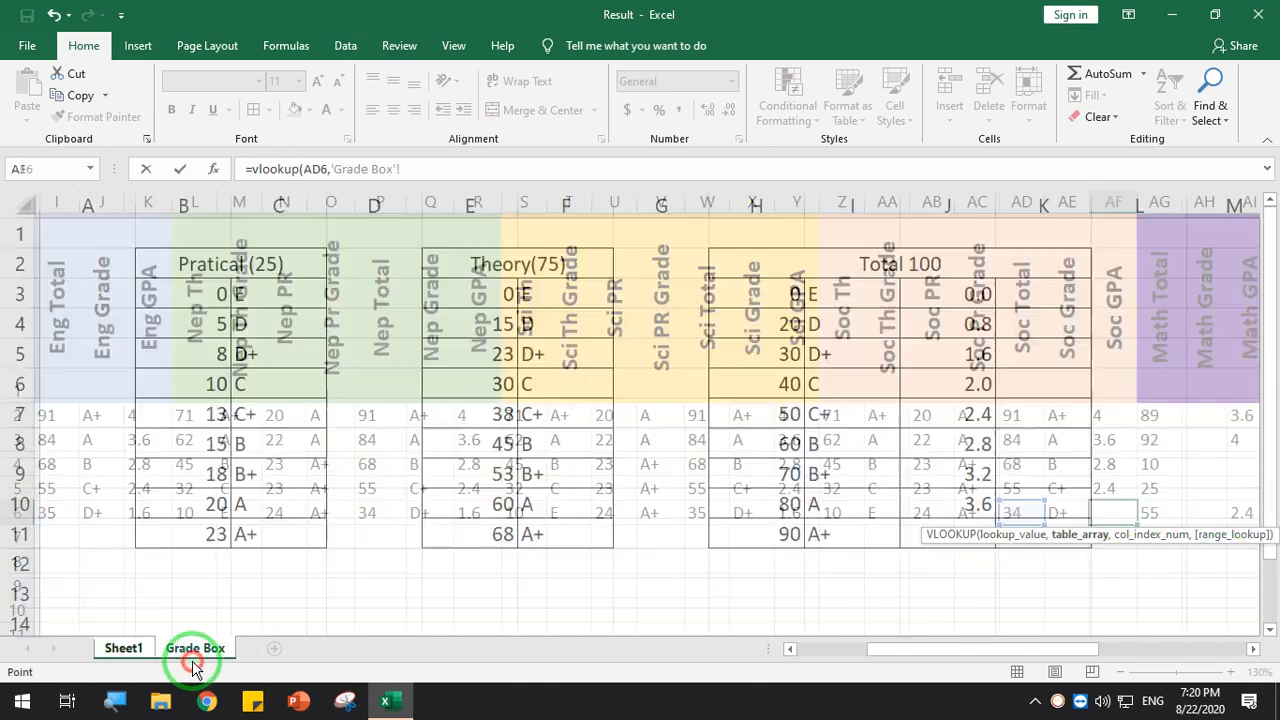
left_click_drag(740, 292, 942, 535)
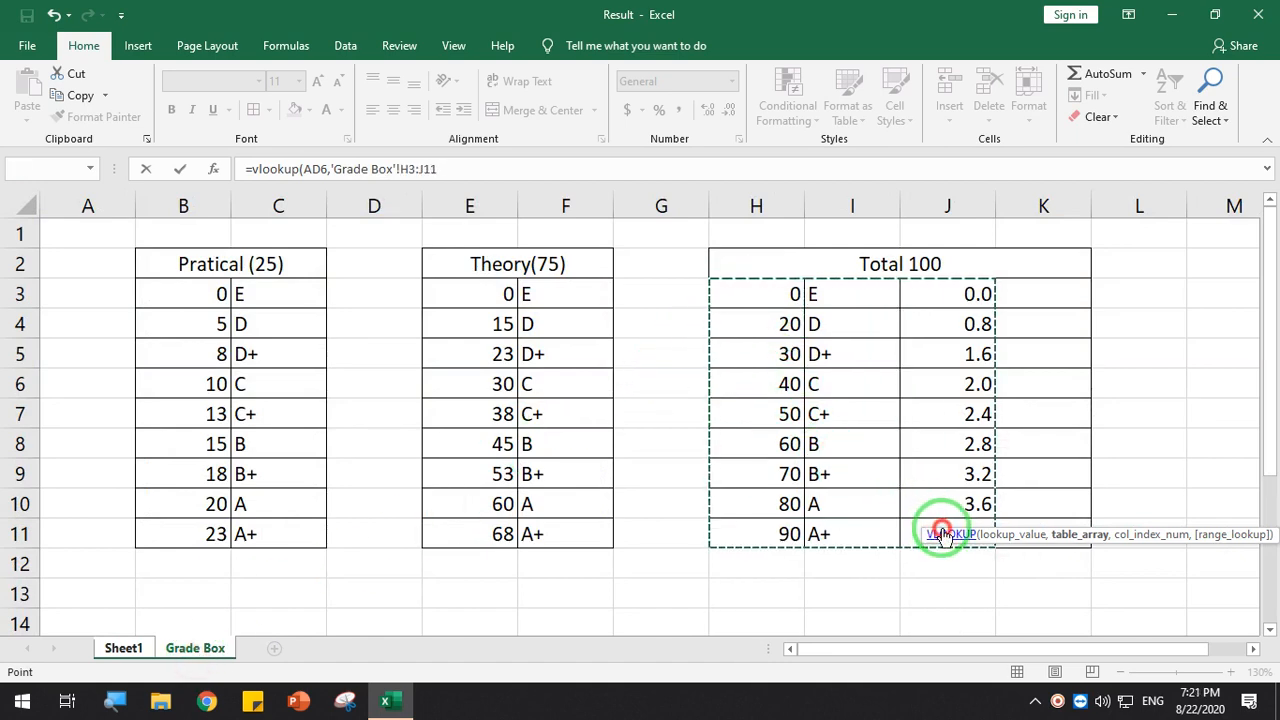
left_click(444, 172)
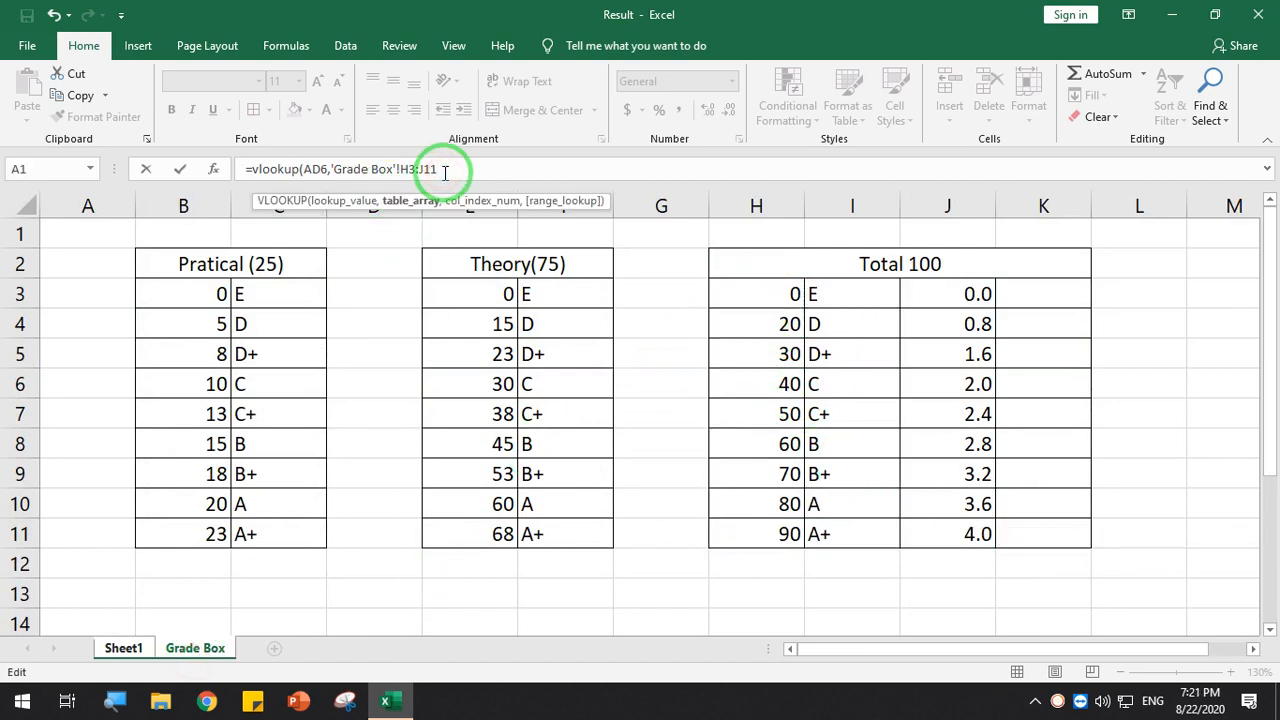
key("F4")
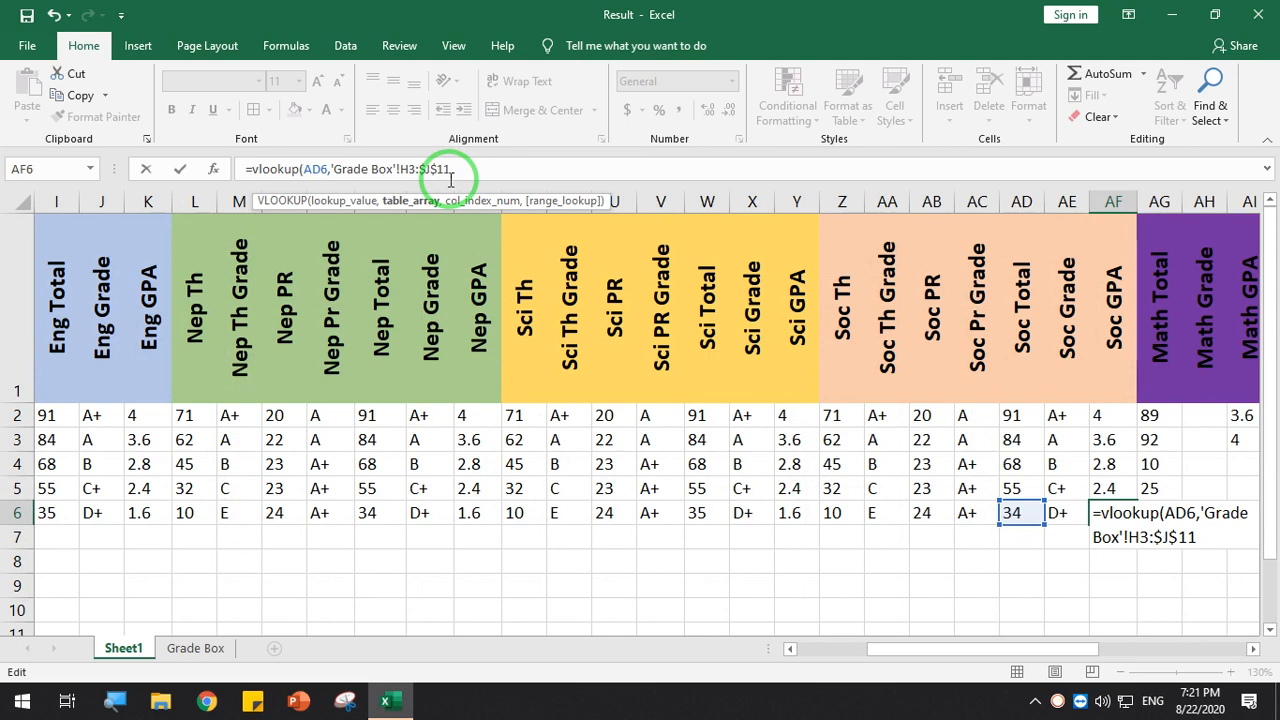
type(",")
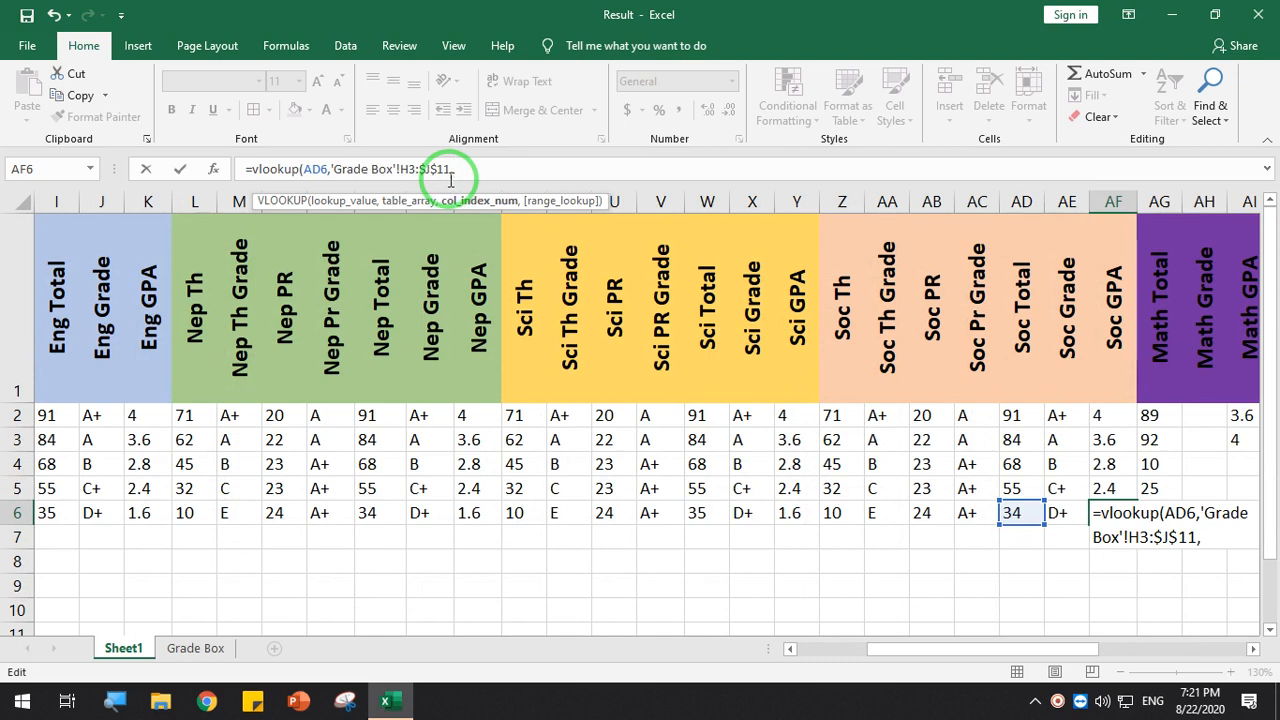
type("3,")
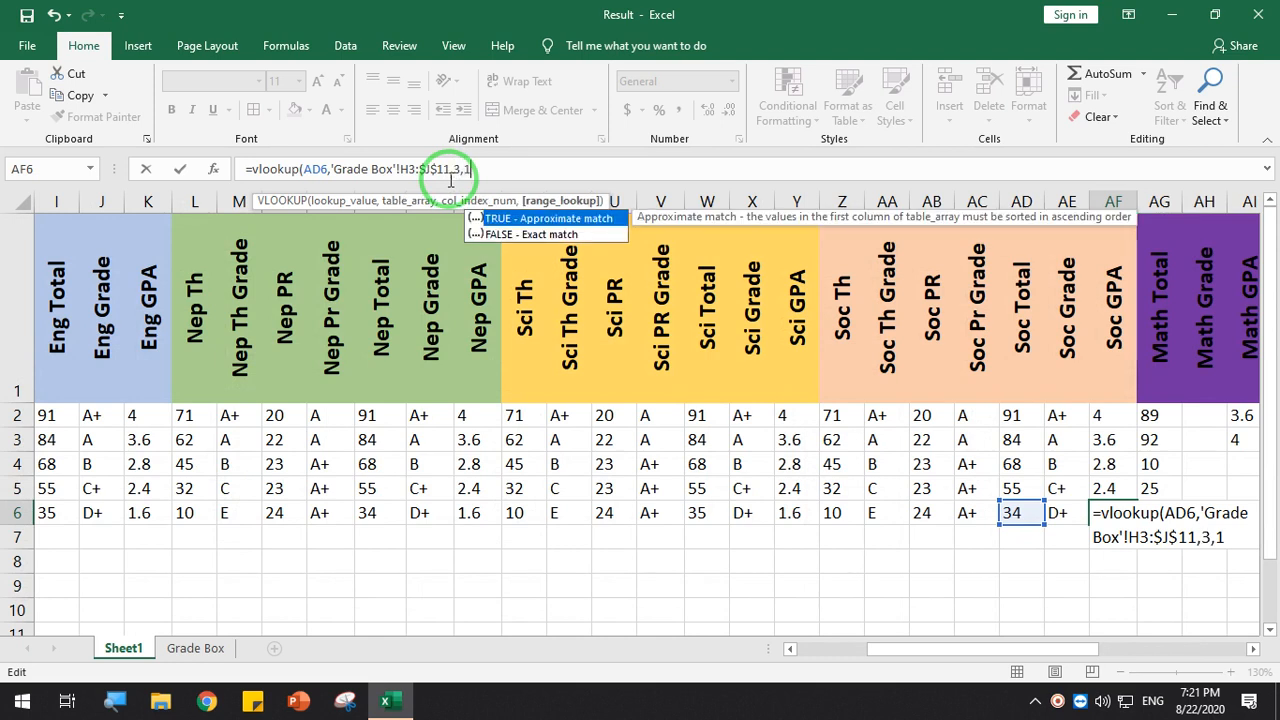
type("1)")
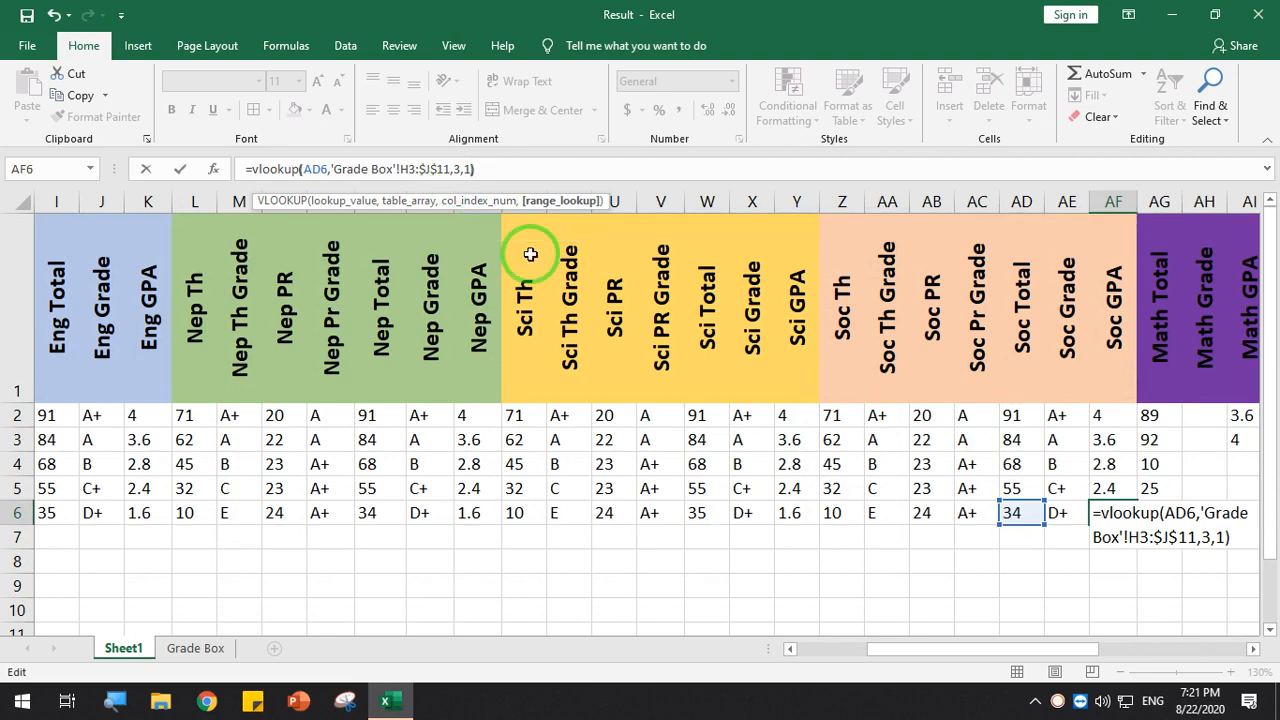
key("Return")
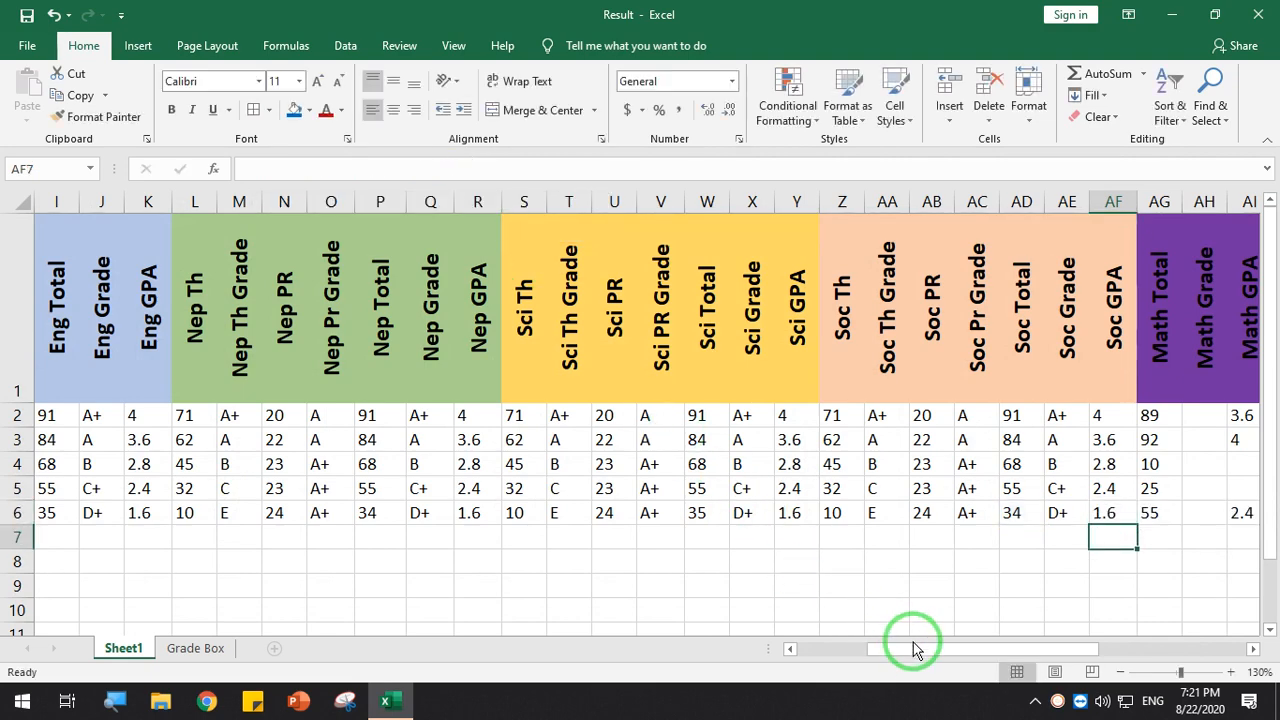
Try filling the Math GPA formula down from AI3, and clear the filled cells AI4:AI5
left_click_drag(913, 649, 994, 652)
left_click(788, 417)
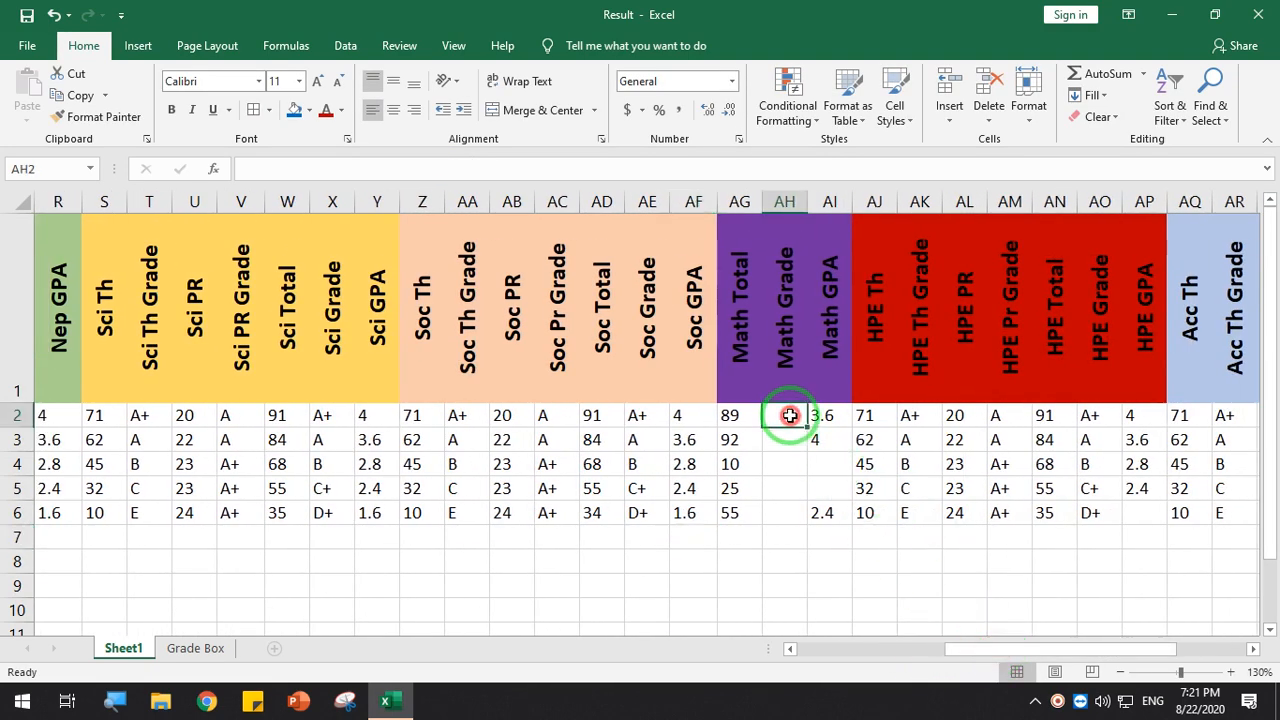
left_click(827, 441)
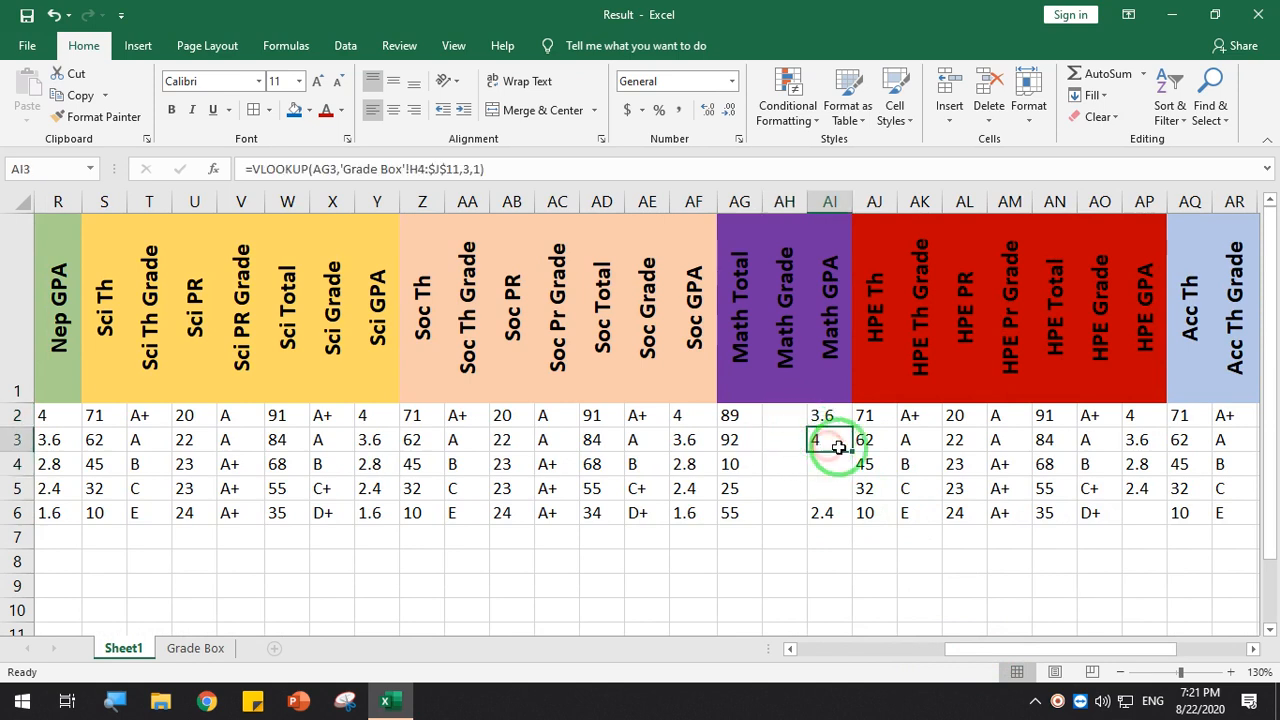
double_click(851, 452)
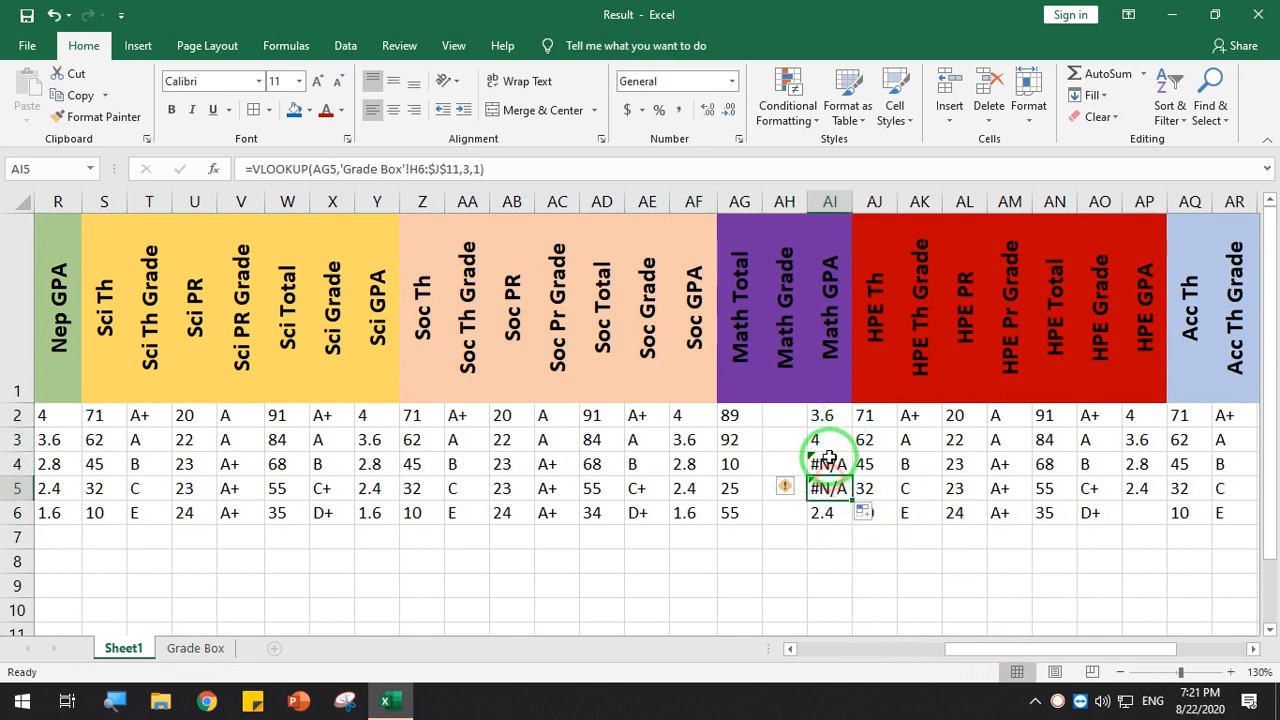
left_click_drag(826, 463, 835, 490)
key("Delete")
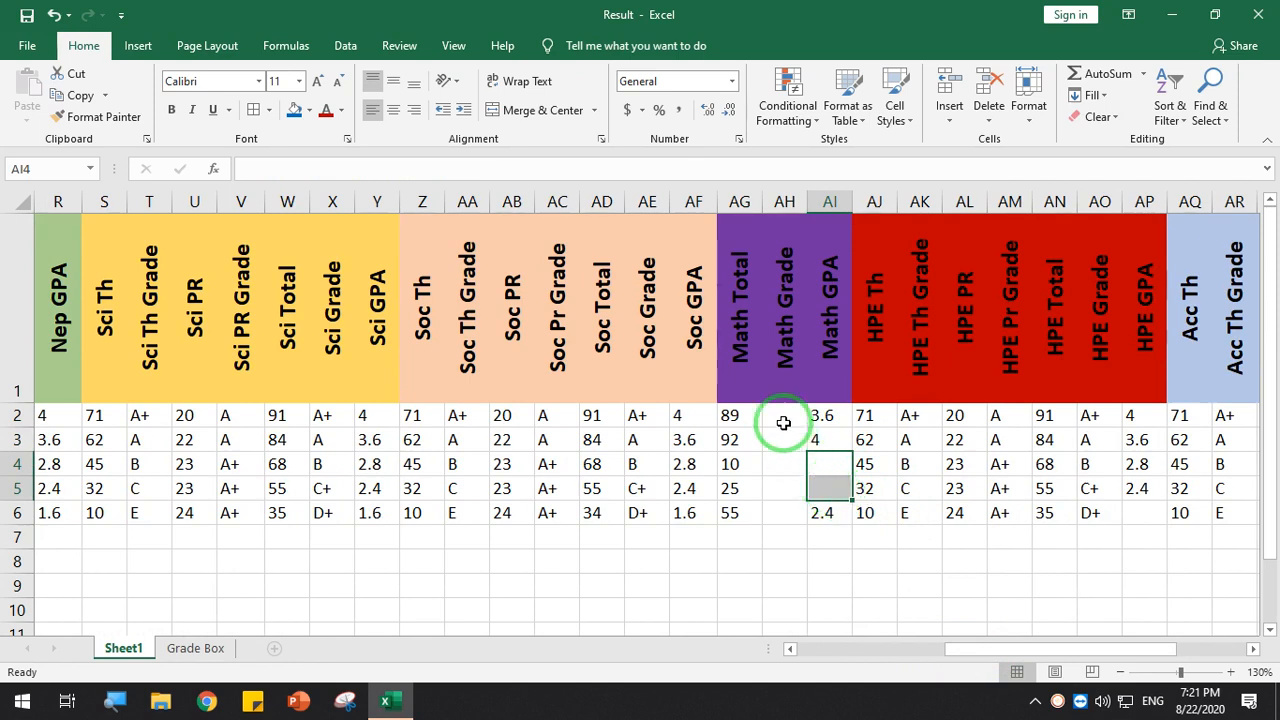
Start a VLOOKUP formula in Math Grade cell AH2 with Math Total AG2 as its lookup value
left_click(779, 418)
type("=")
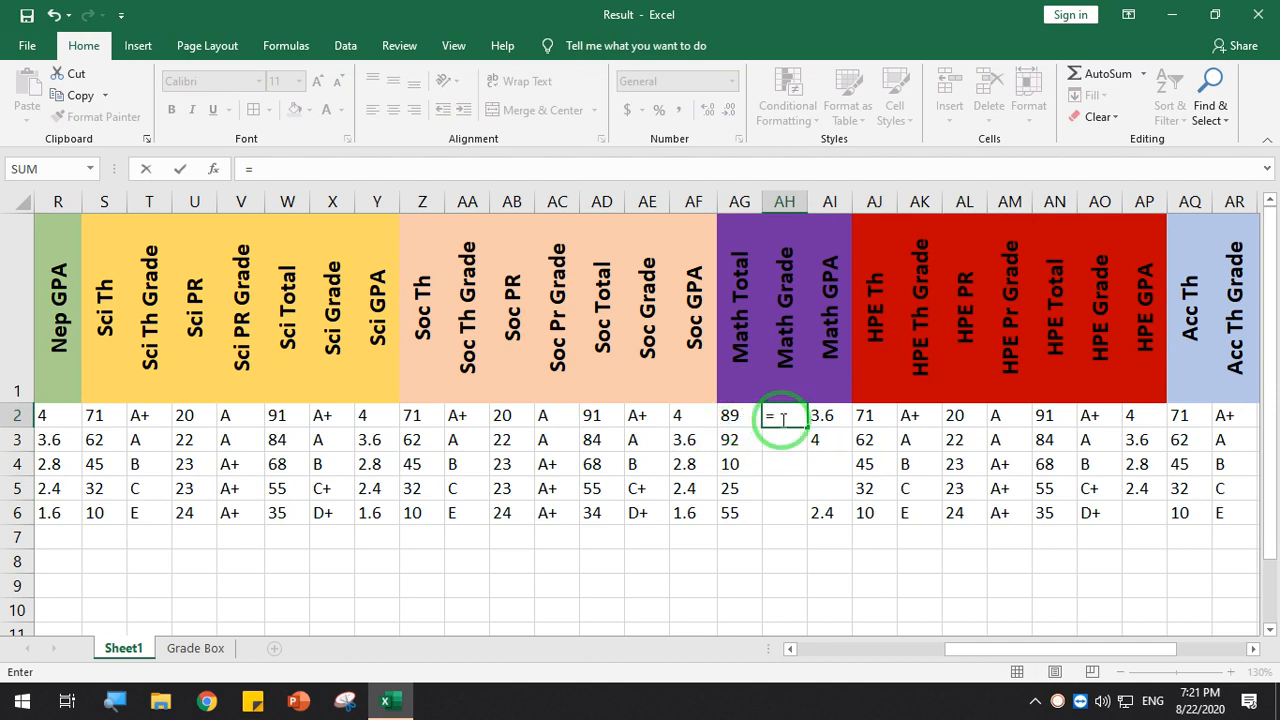
type("vlook")
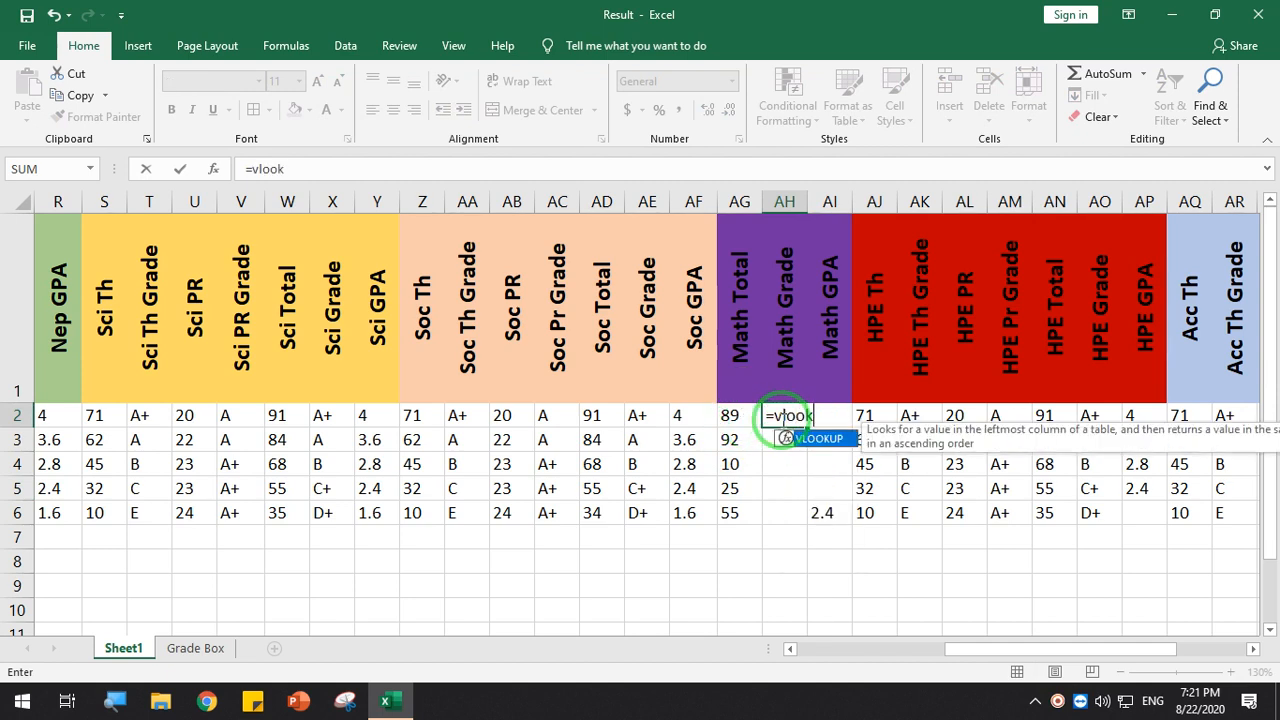
type("up(")
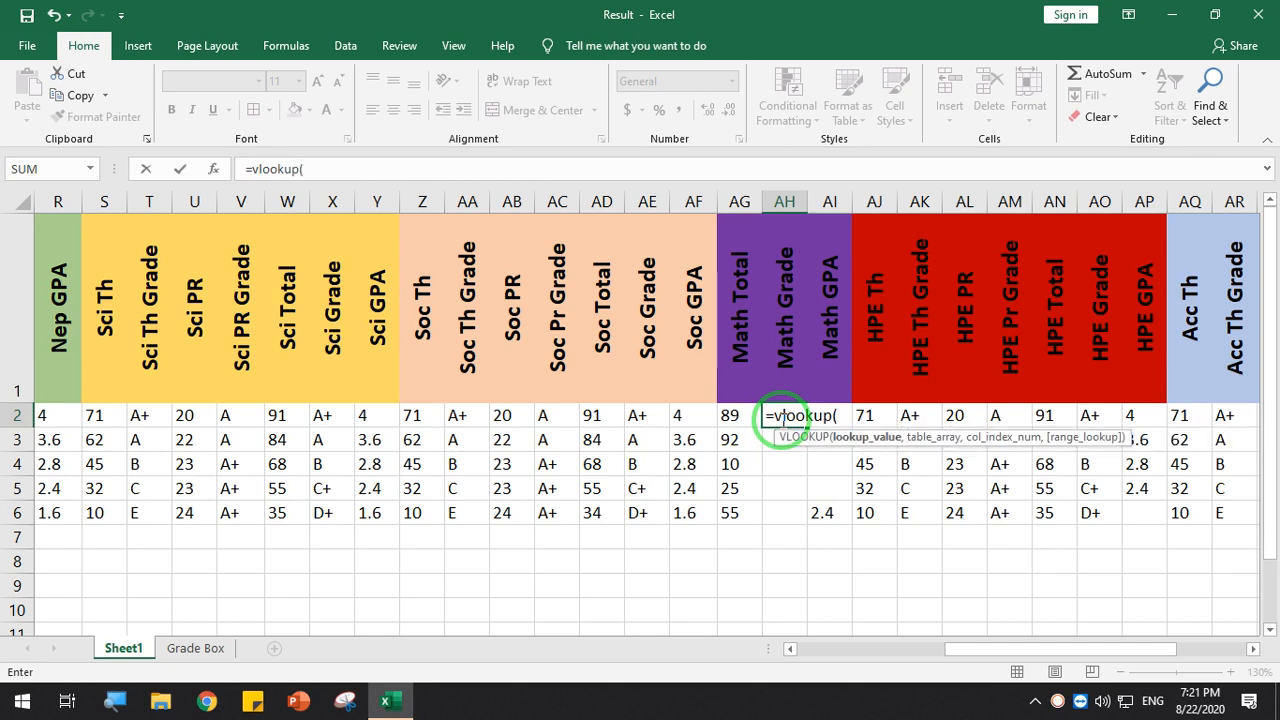
left_click(730, 415)
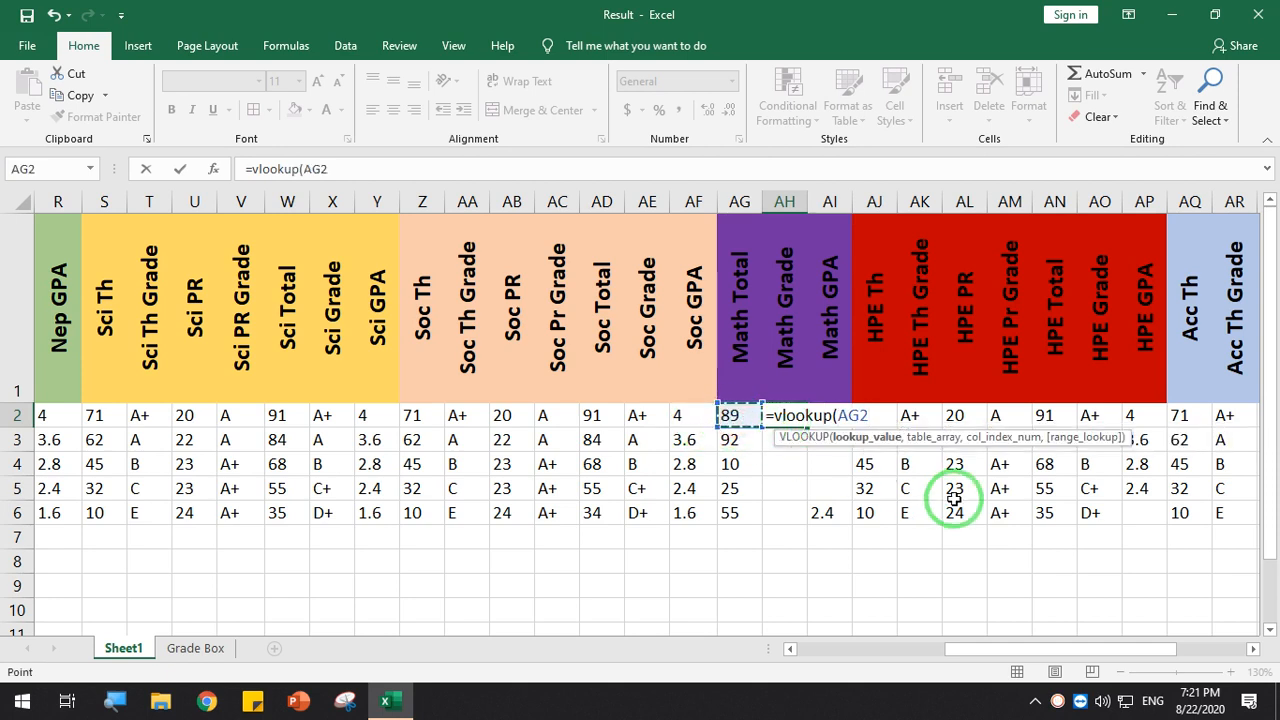
Complete the AH2 formula with the table range 'Grade Box'!H3:$I$11, column index 2 and range lookup 1
type(",")
left_click(208, 650)
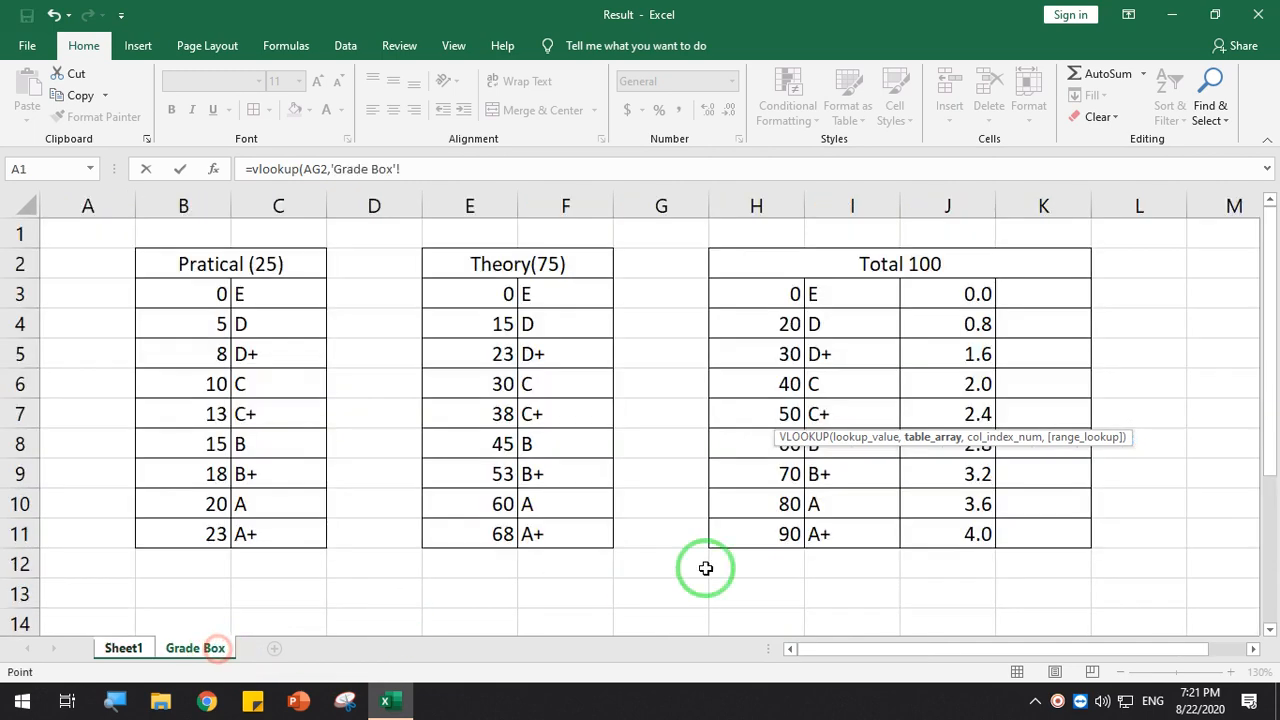
left_click_drag(749, 291, 857, 549)
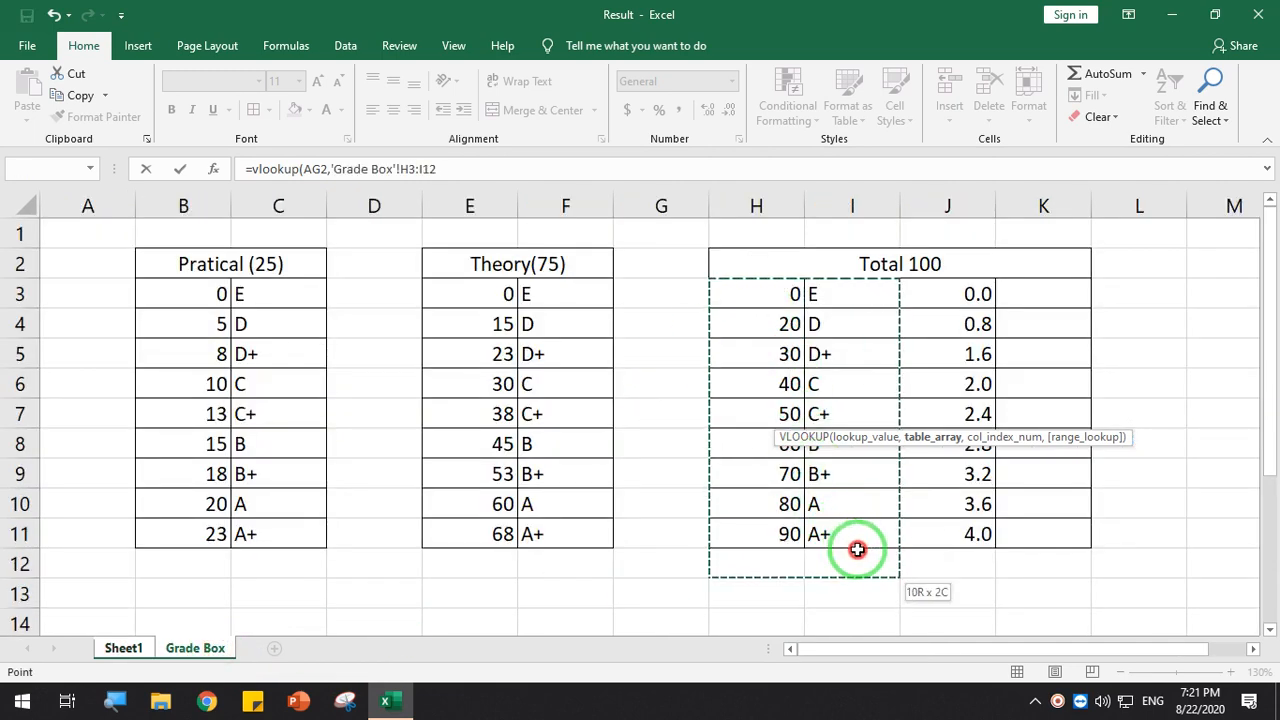
left_click_drag(752, 300, 833, 532)
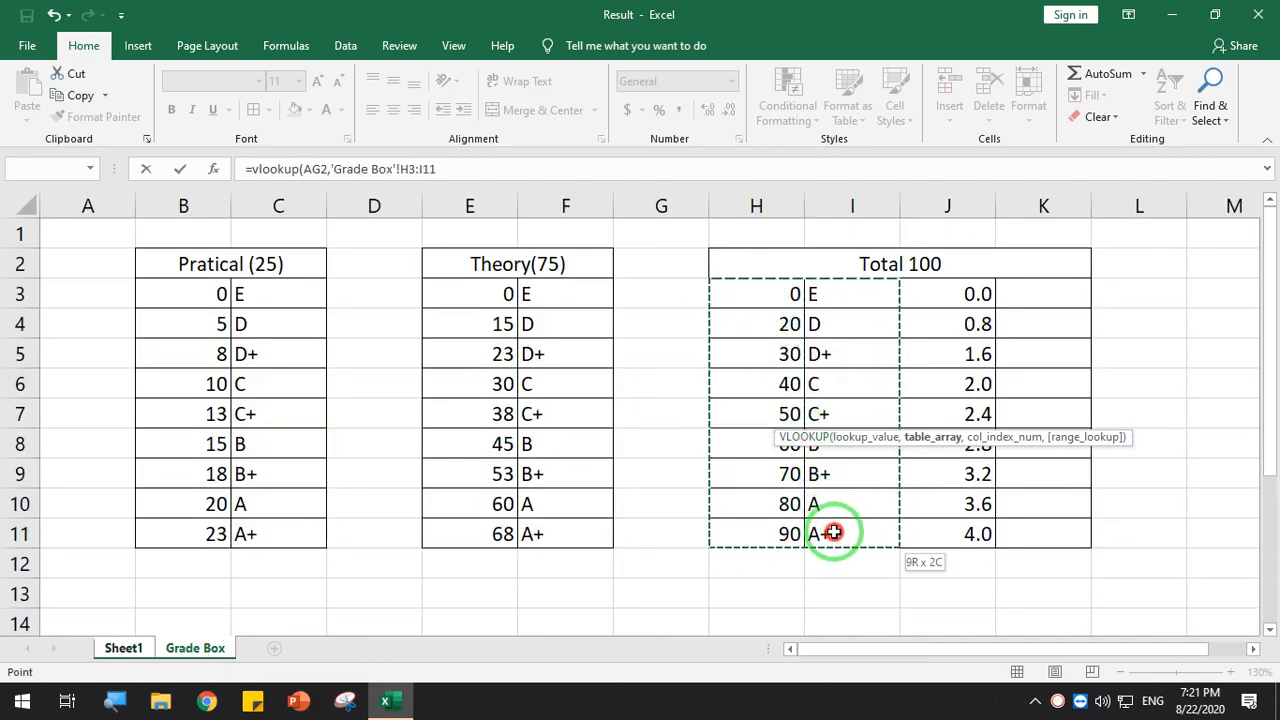
left_click(444, 169)
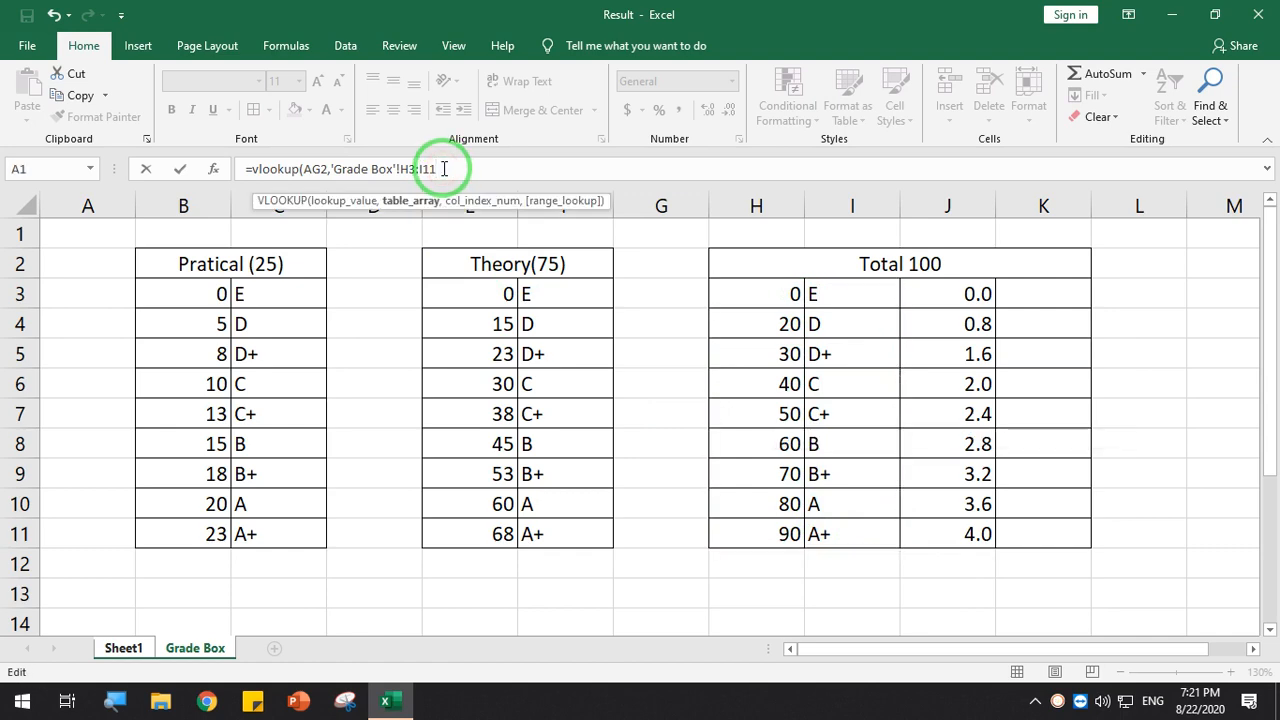
key("F4")
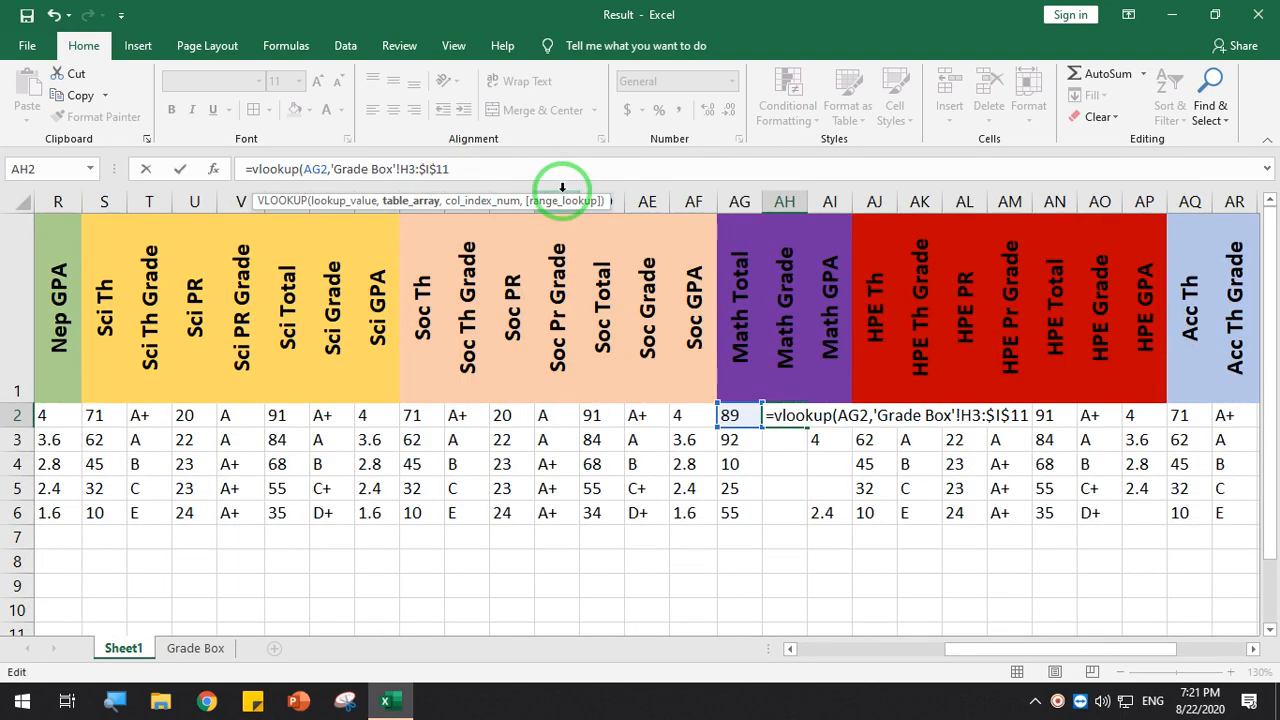
type(",")
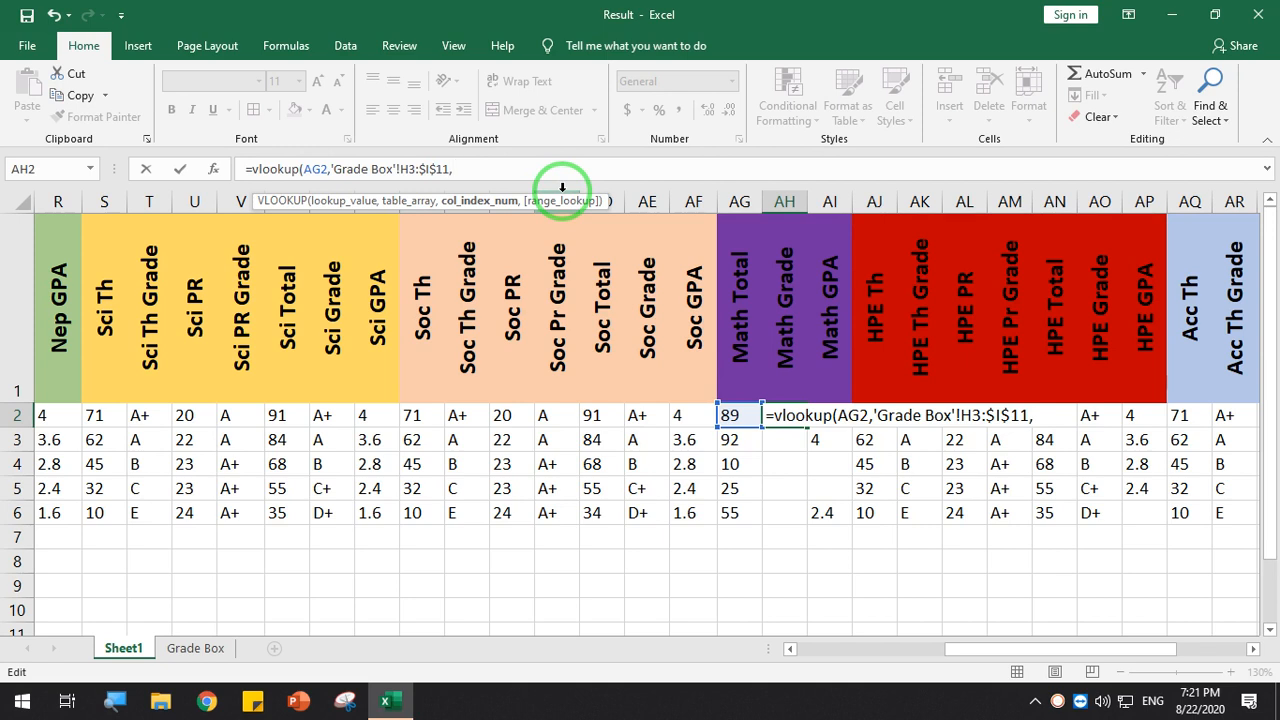
type("2,1)")
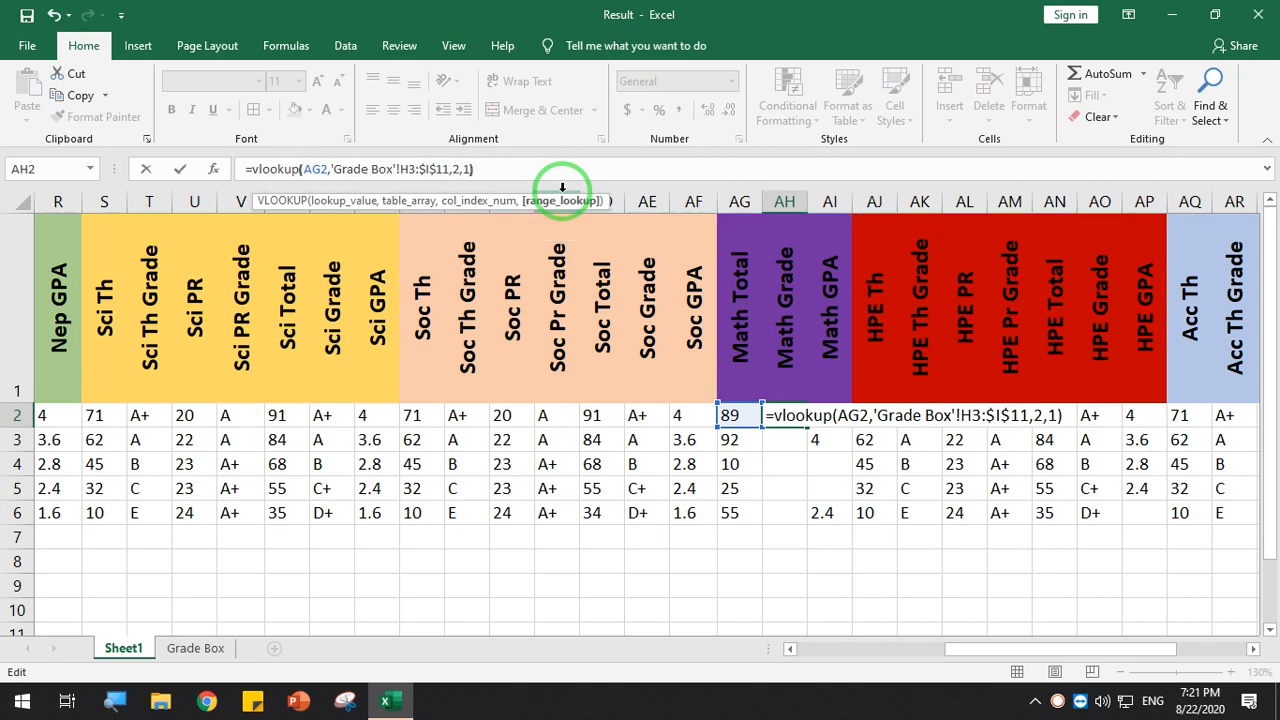
key("Return")
Fill the Math Grade formula from AH2 down through AH6
left_click(795, 416)
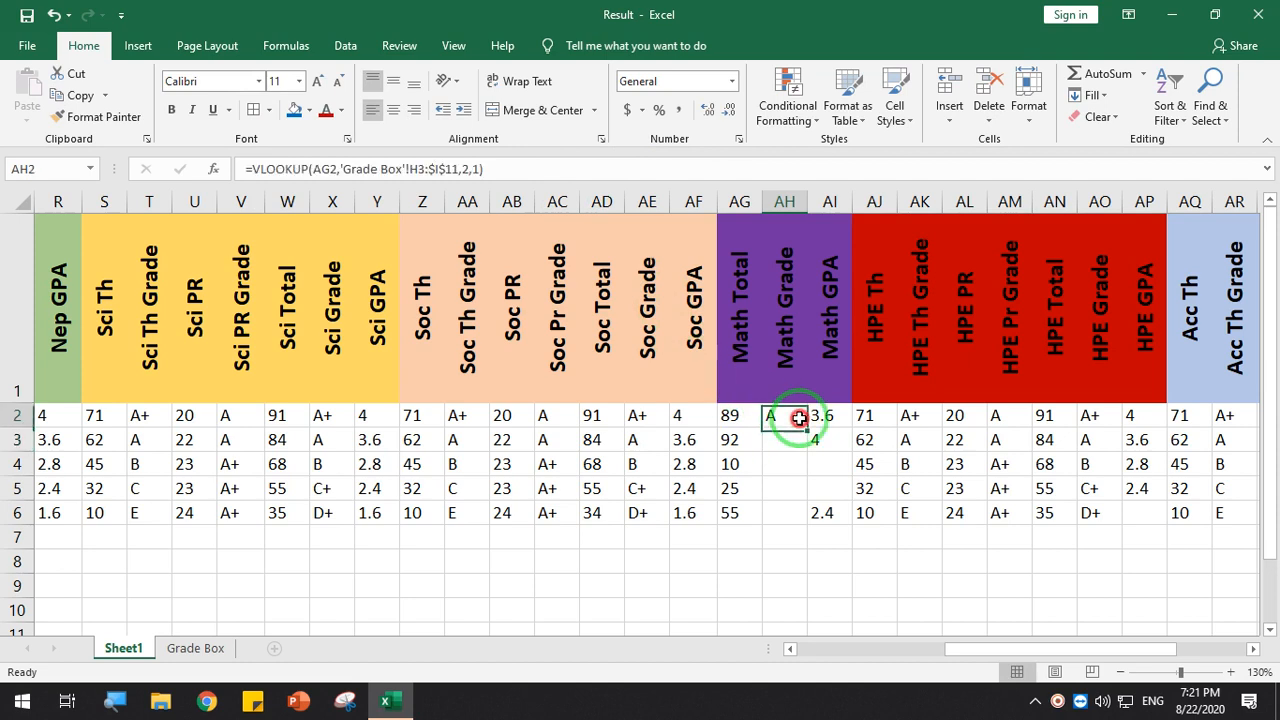
left_click(810, 418)
key("Down")
left_click(800, 418)
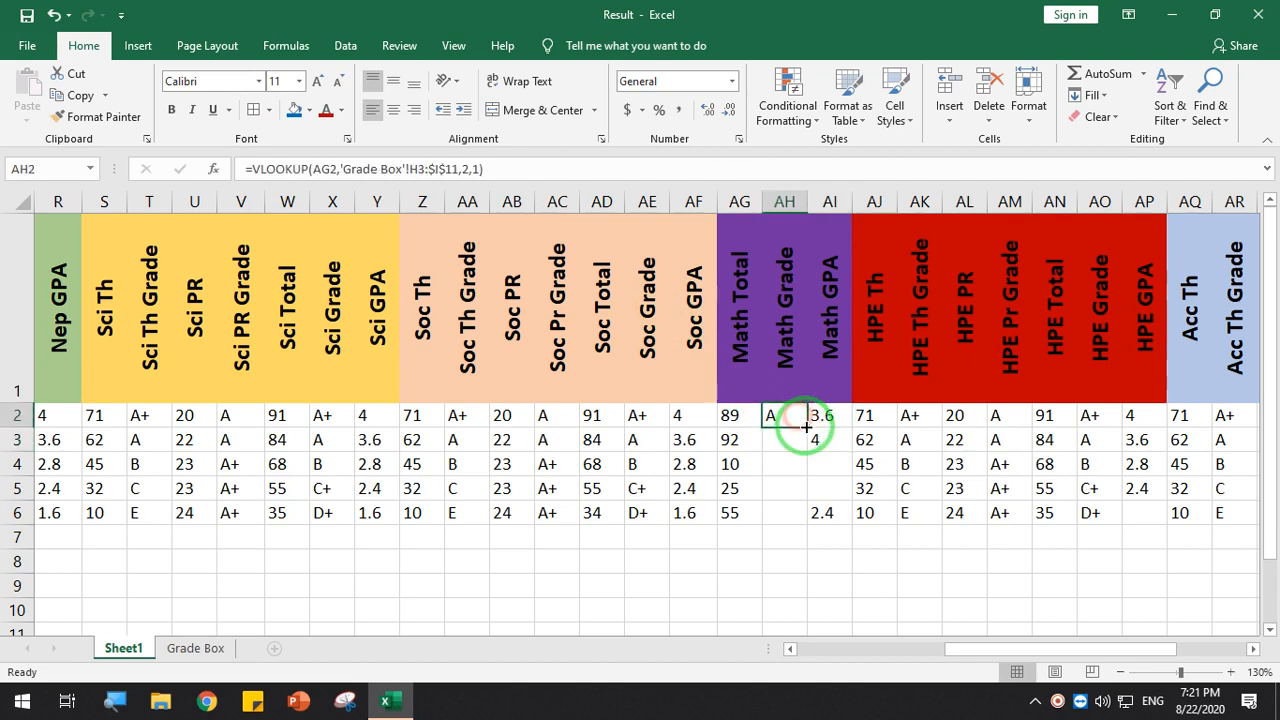
double_click(806, 427)
Replace the formula in Math Grade cell AH4 with a new VLOOKUP that uses Math Total AG4 as its lookup value
left_click(785, 464)
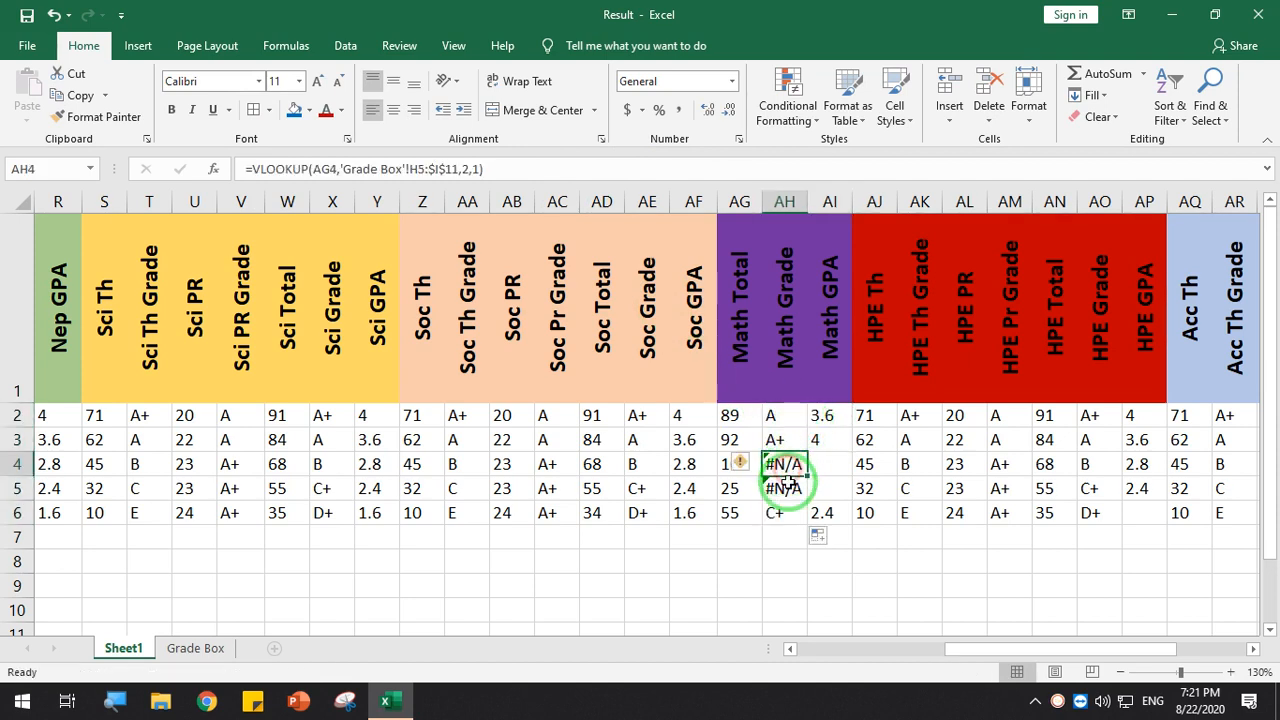
left_click(787, 447)
left_click(788, 465)
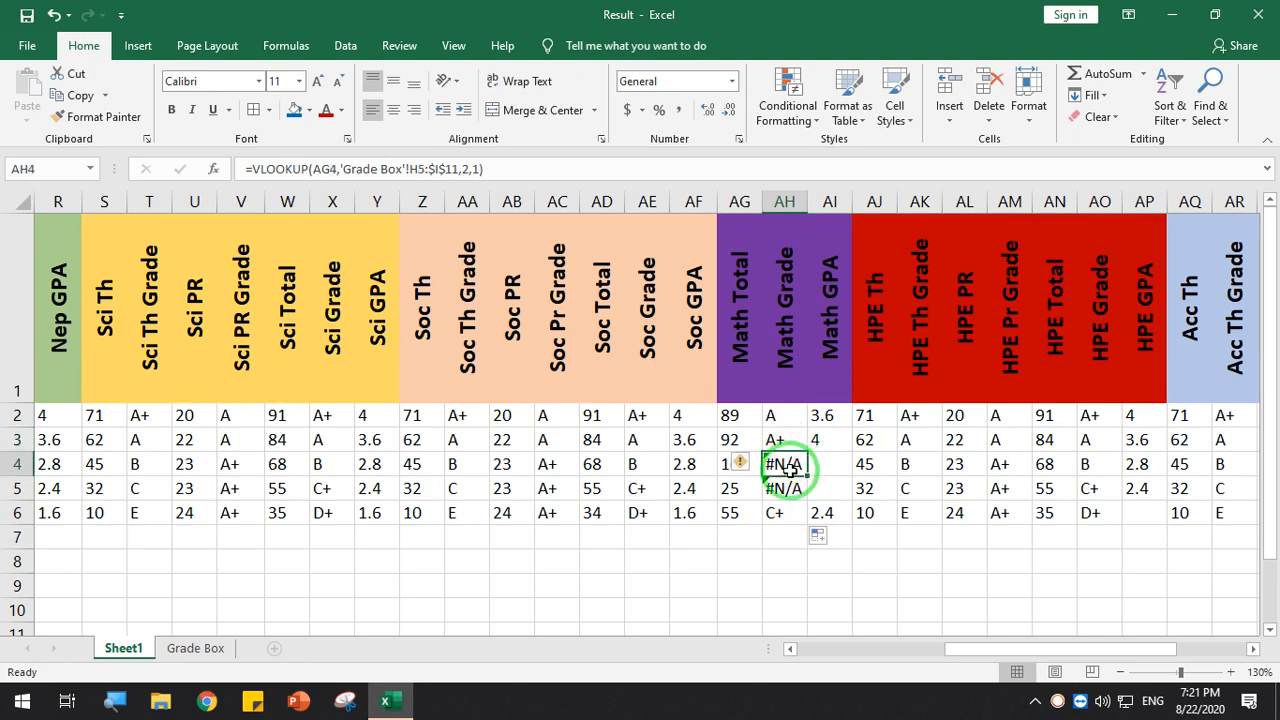
type("=vlo")
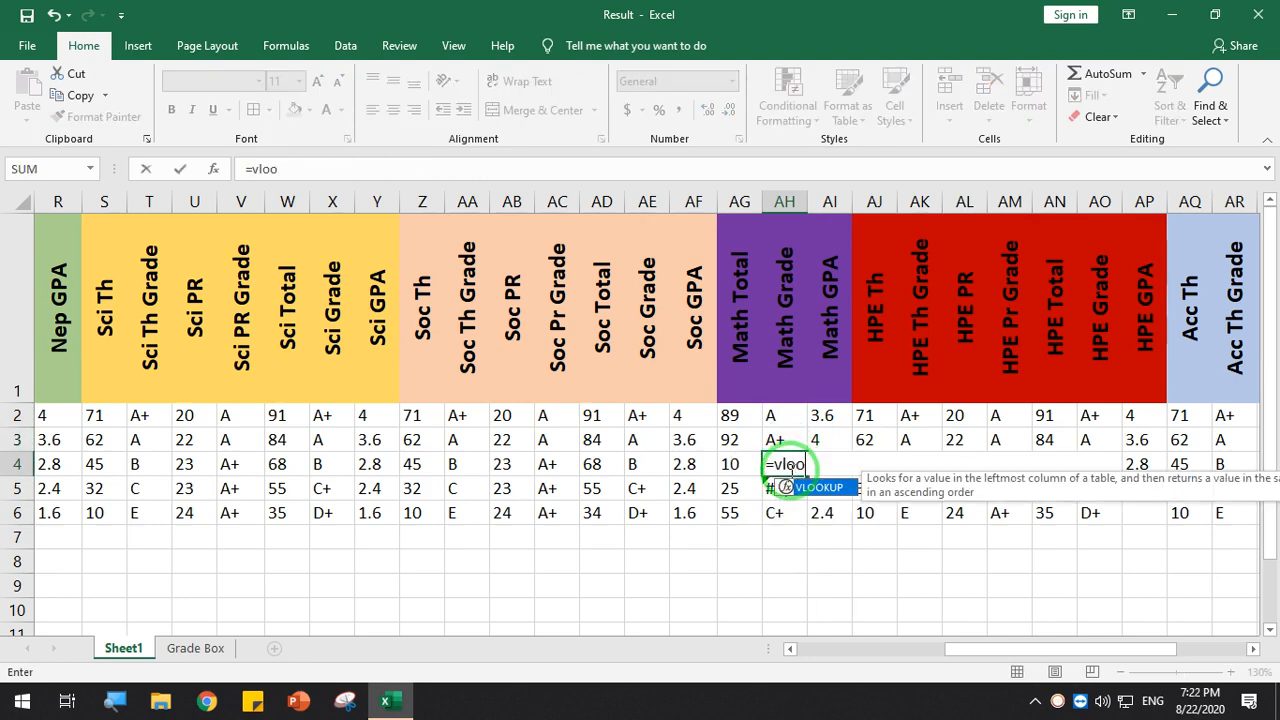
type("ok")
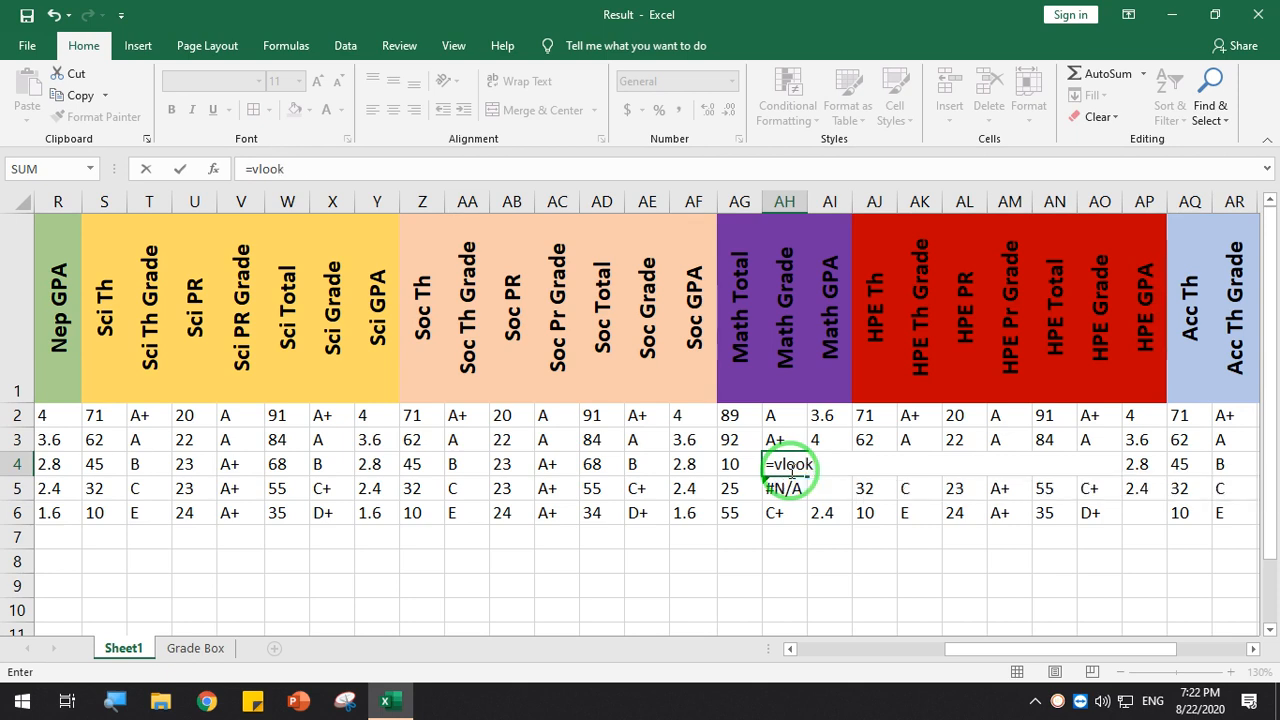
type("uyp")
key("BackSpace")
key("BackSpace")
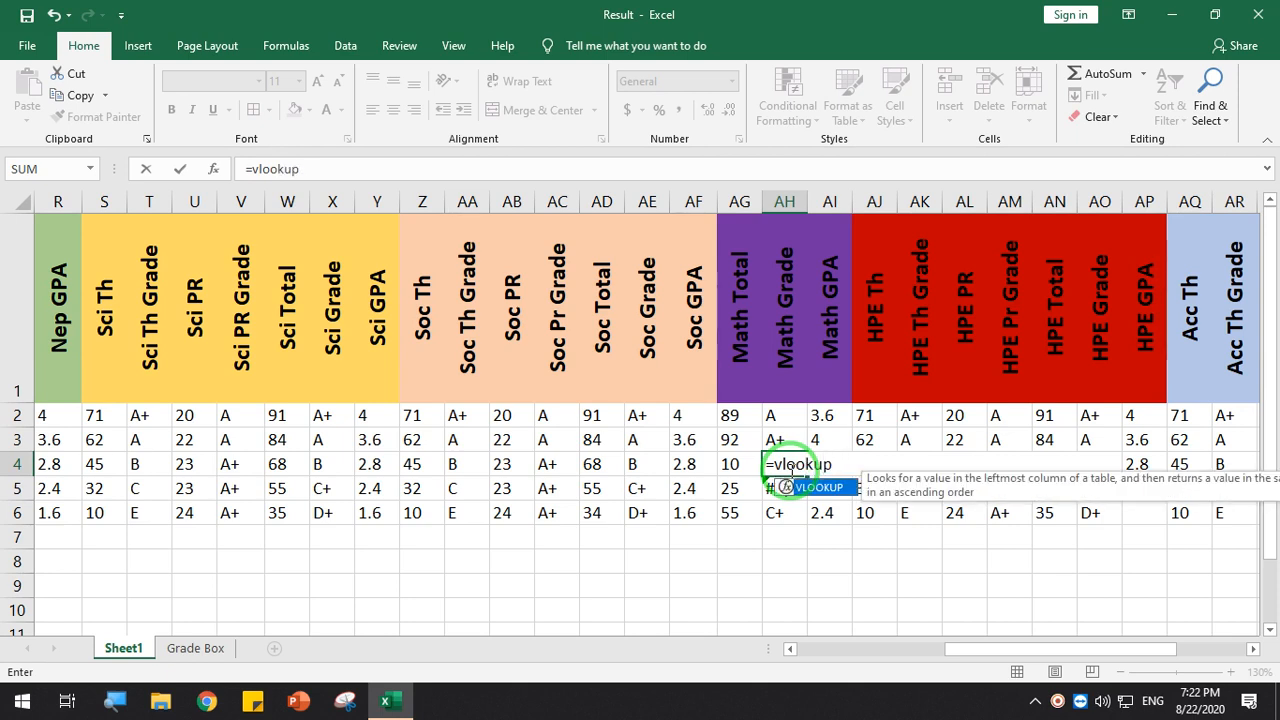
type("p(")
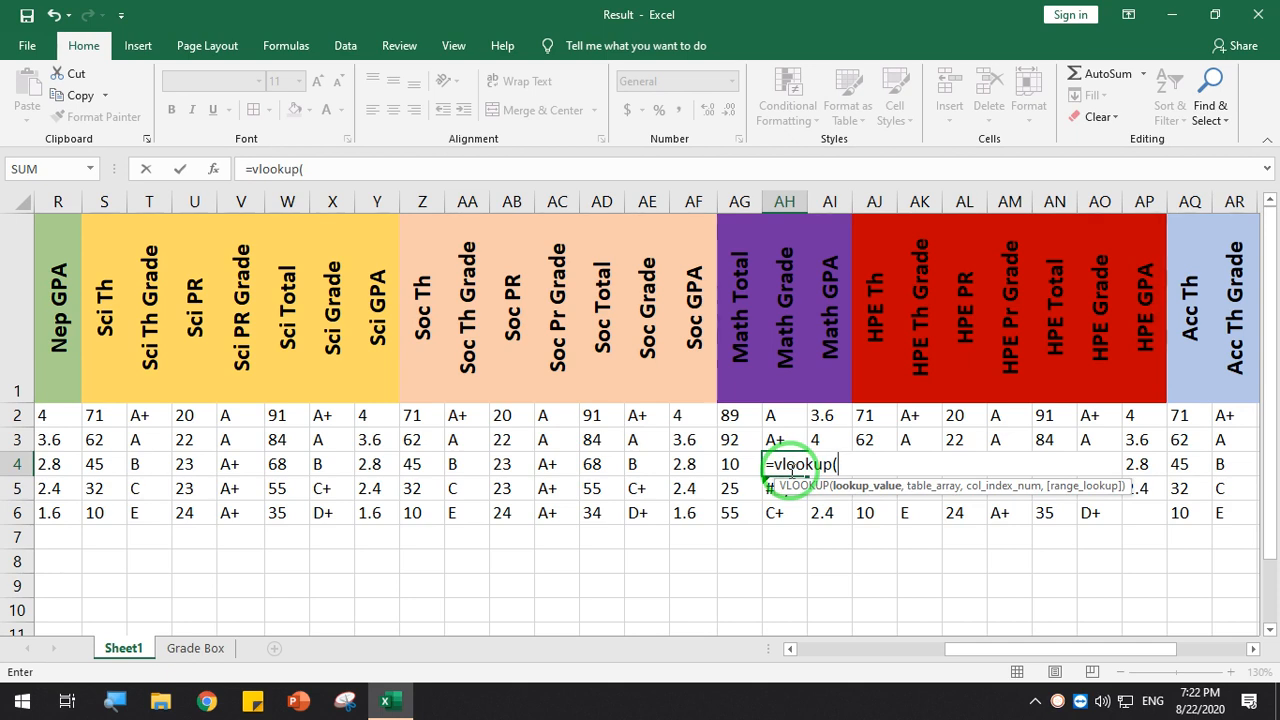
left_click(733, 464)
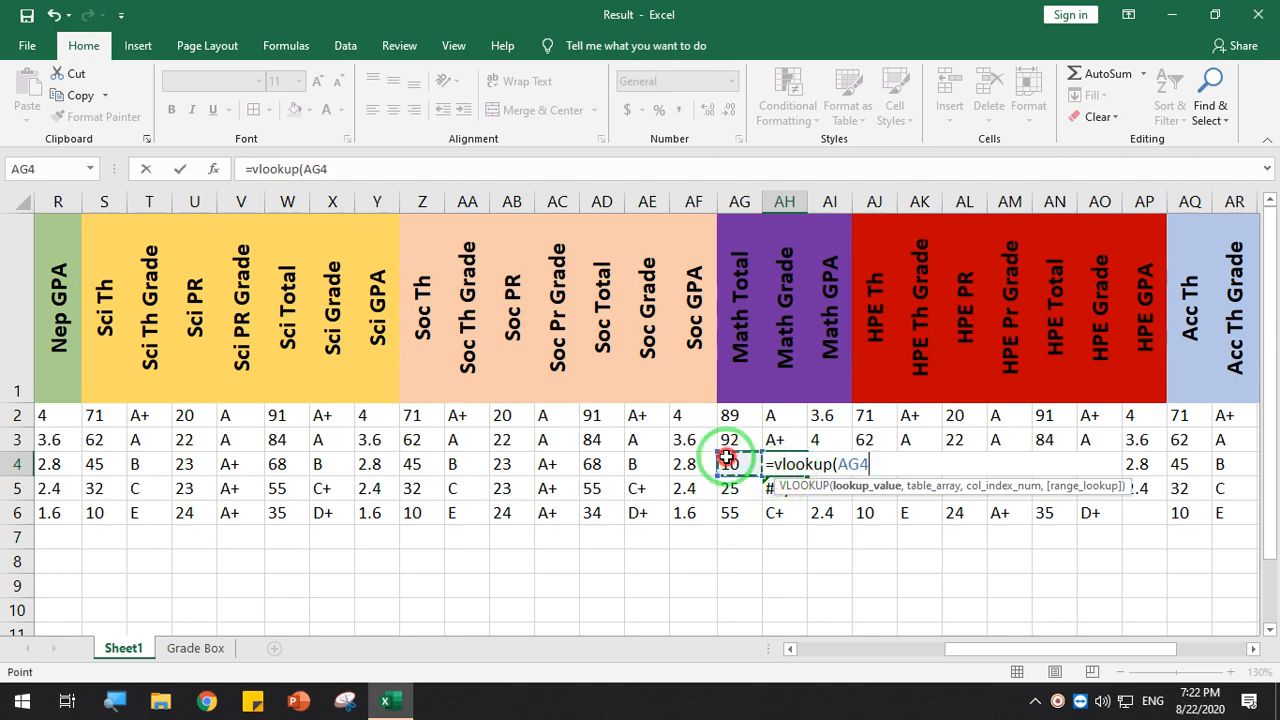
type(",")
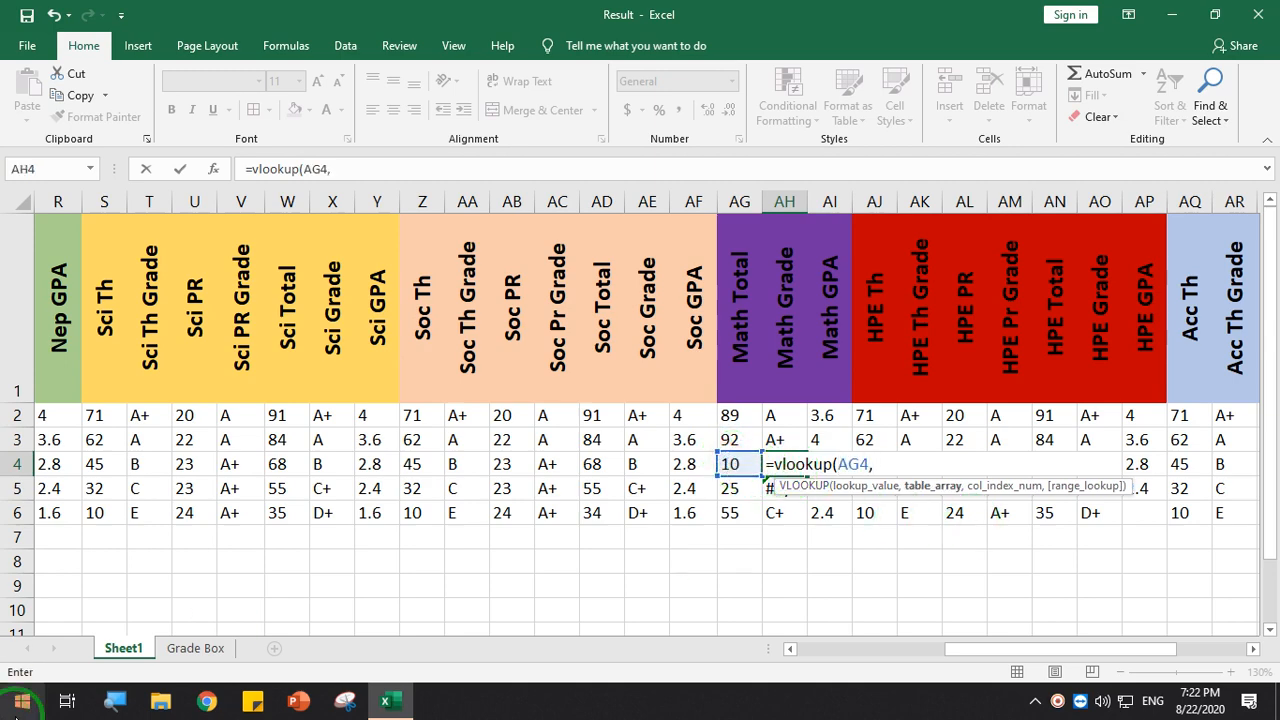
Complete the AH4 formula with the table range 'Grade Box'!H3:$I$11, column index 2 and range lookup 1
left_click(197, 649)
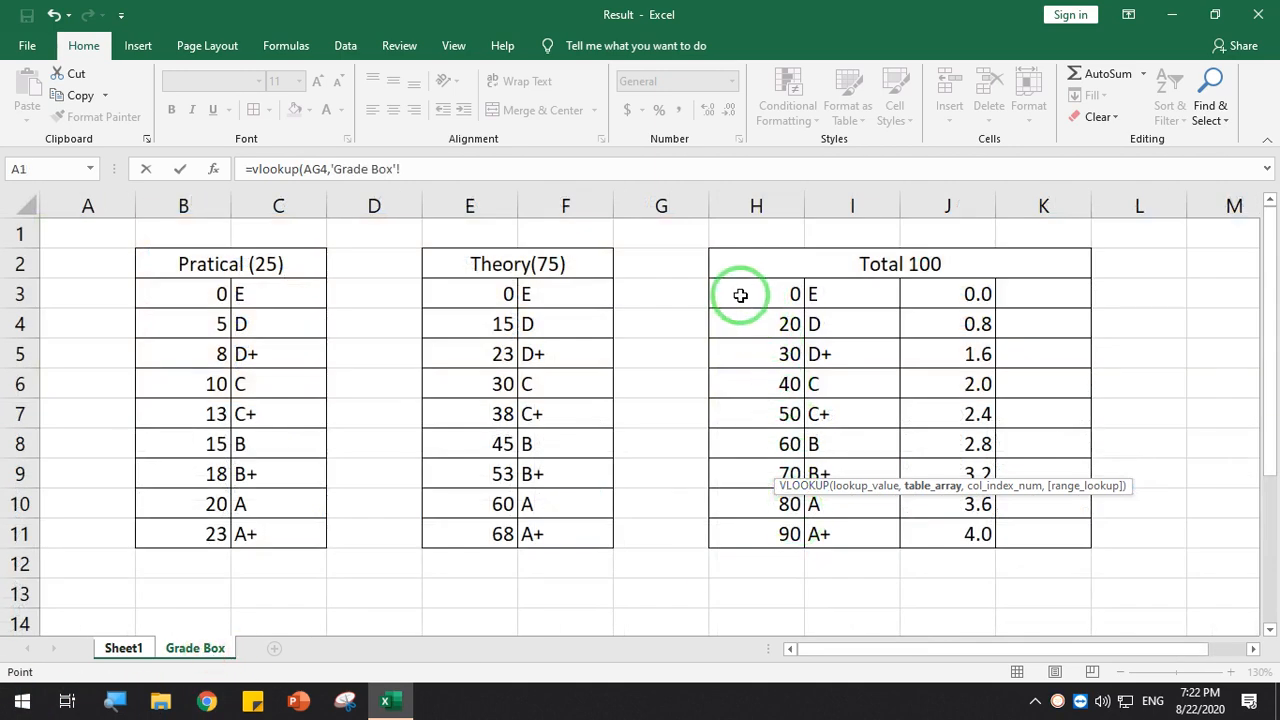
left_click_drag(737, 289, 834, 531)
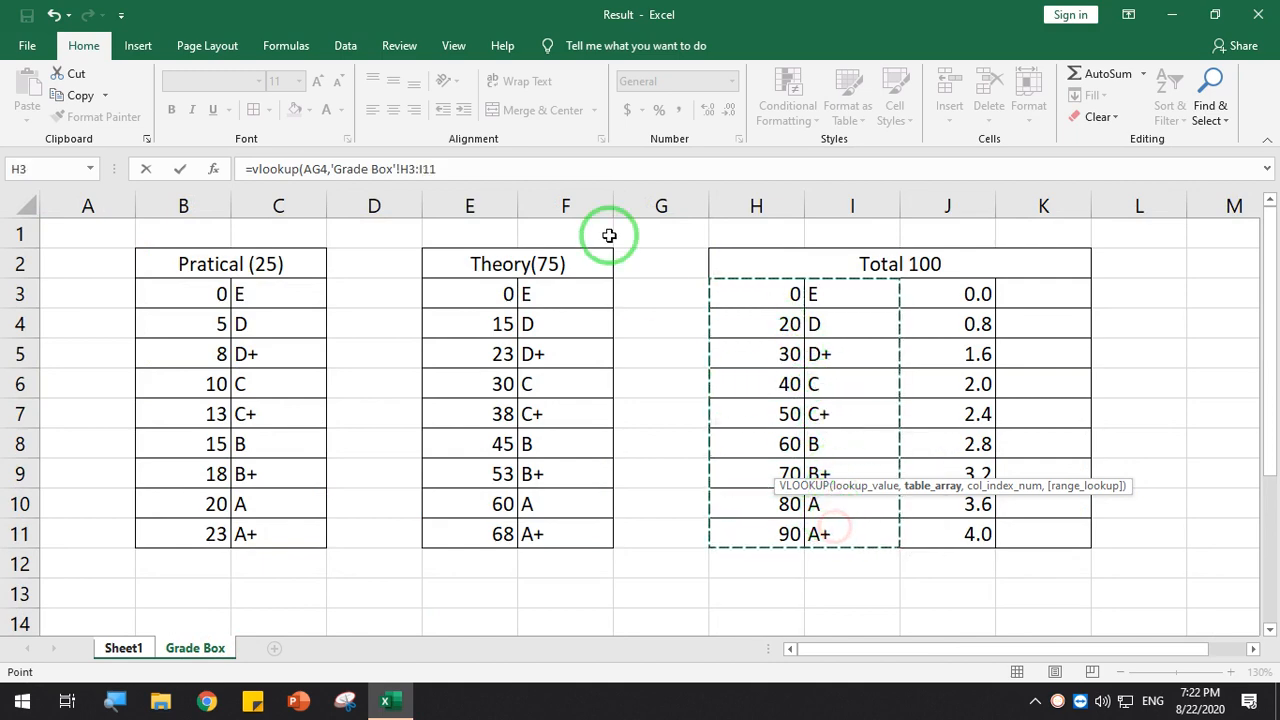
left_click(503, 172)
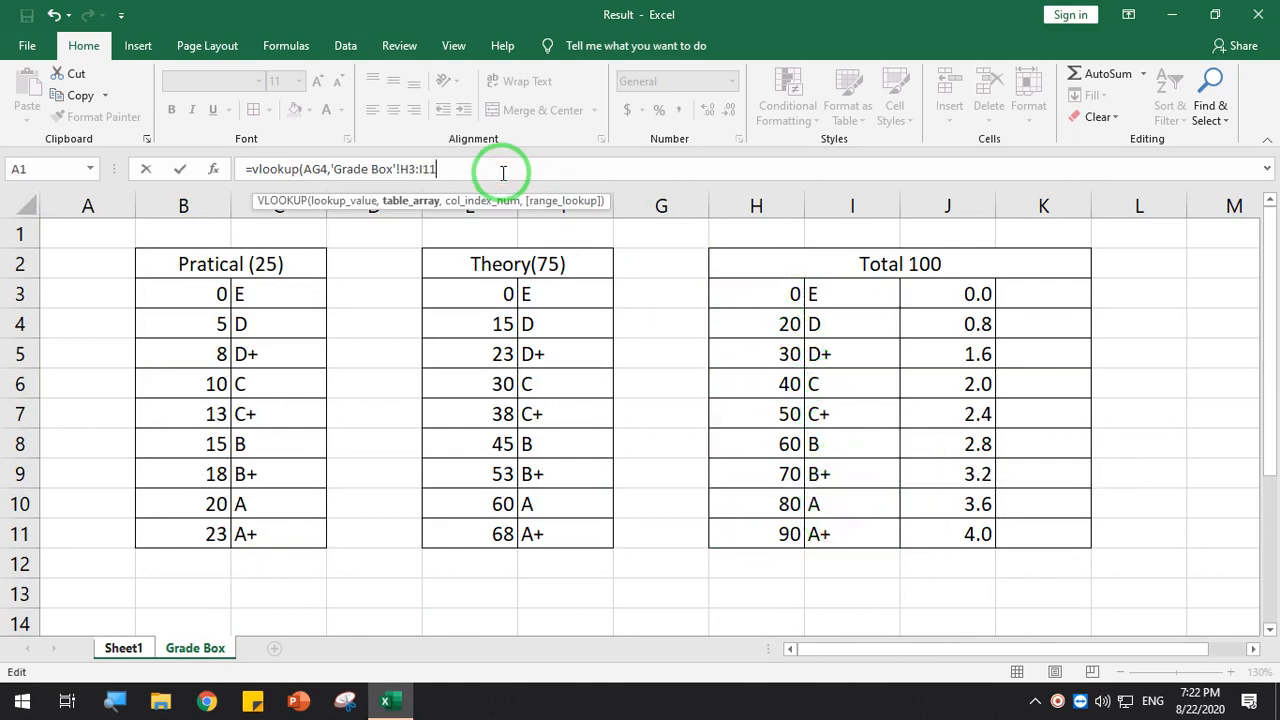
key("F4")
type(",")
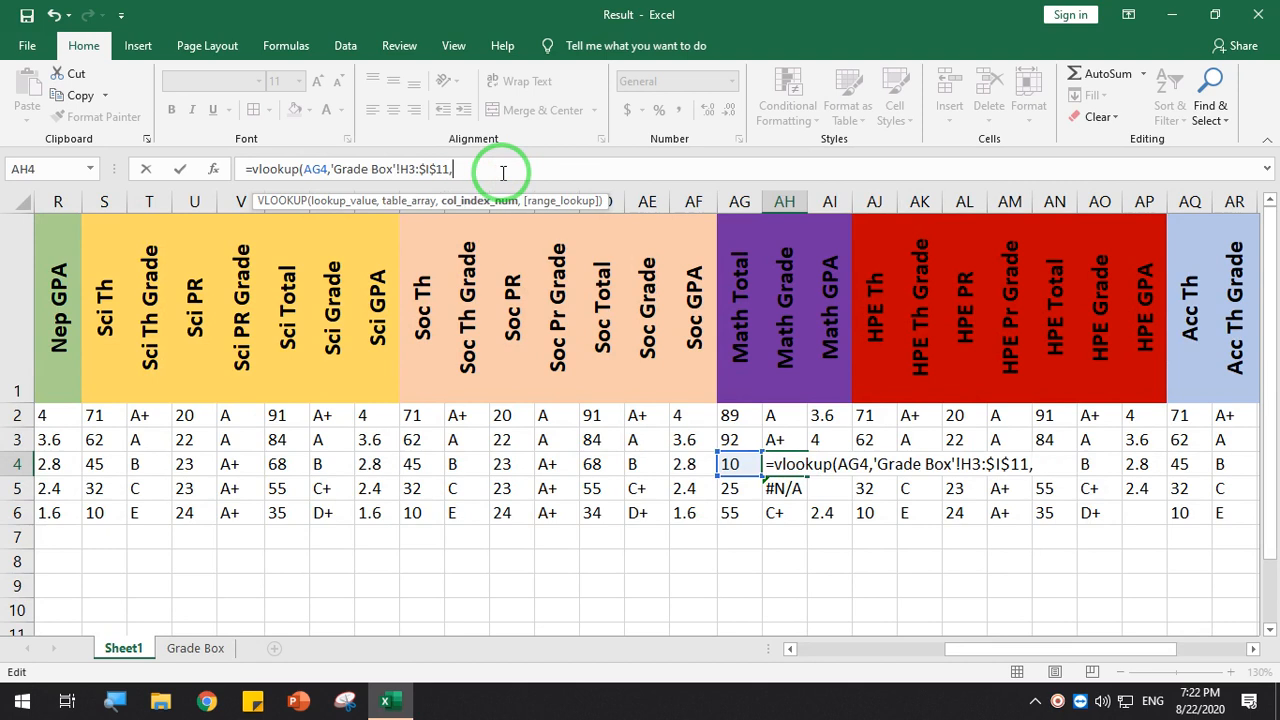
type("2,1)")
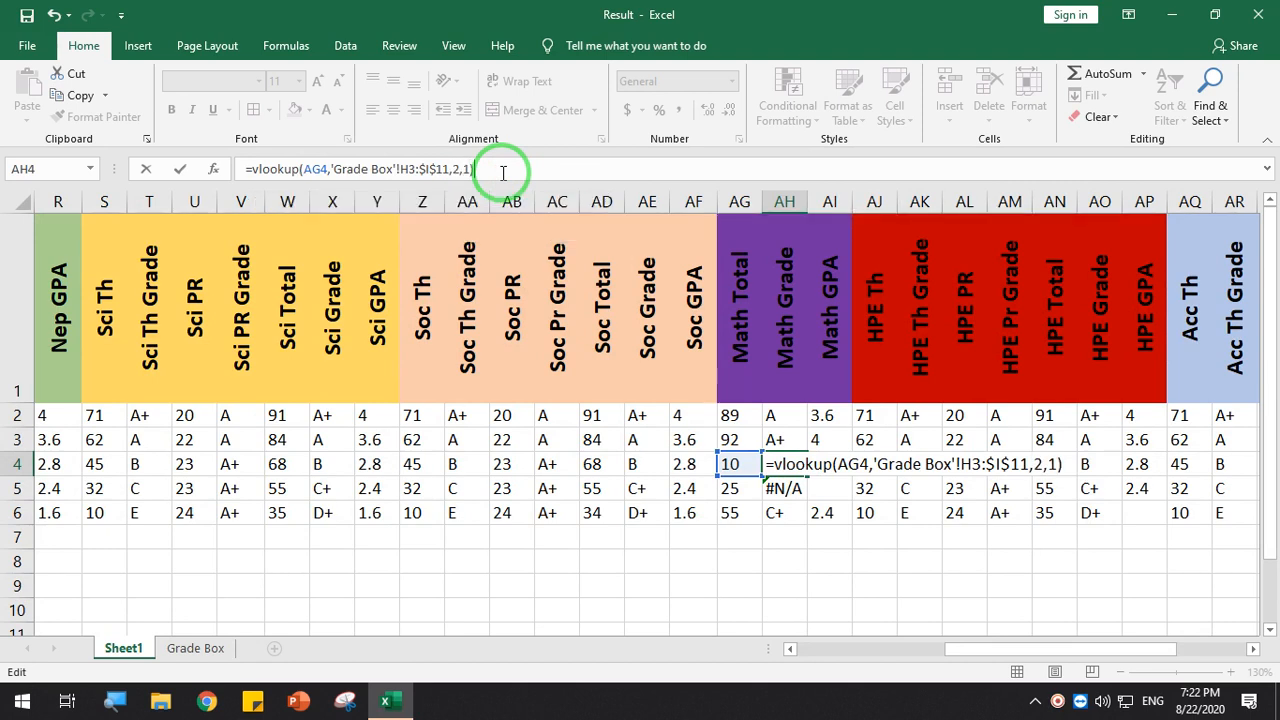
key("Return")
Fill the Math Grade formula from AH4 down through AH6
left_click(775, 462)
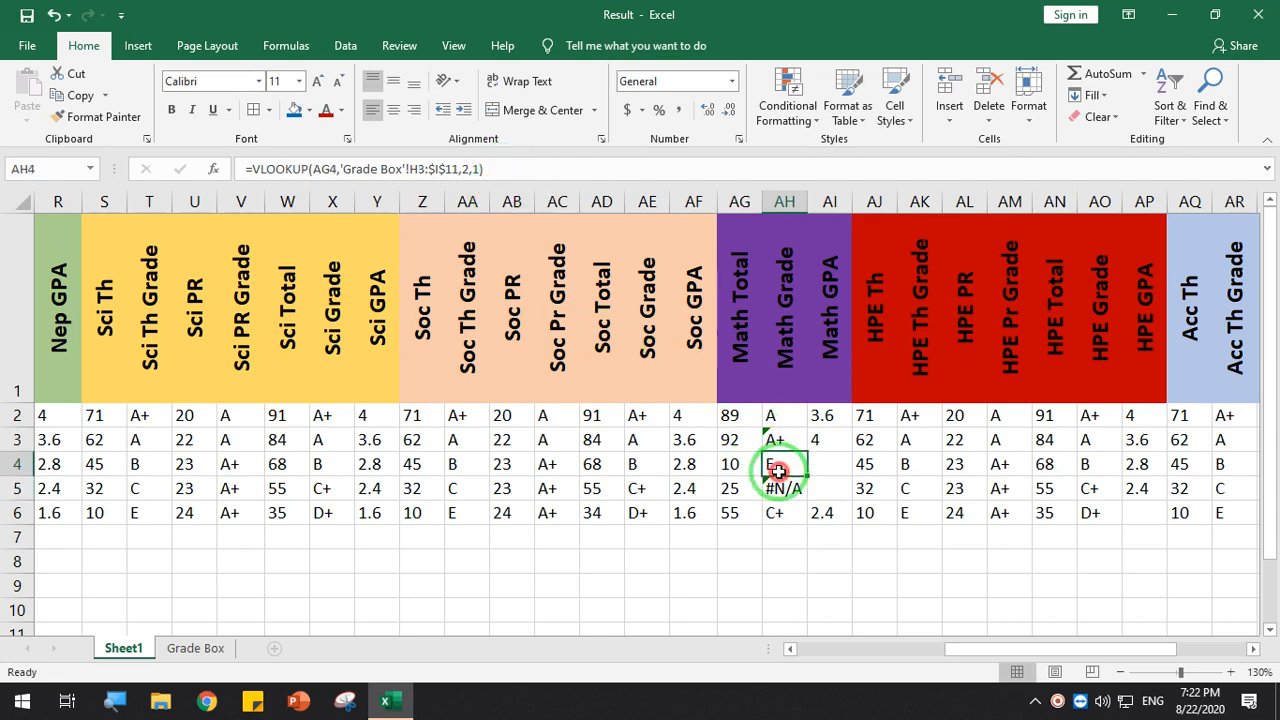
double_click(806, 475)
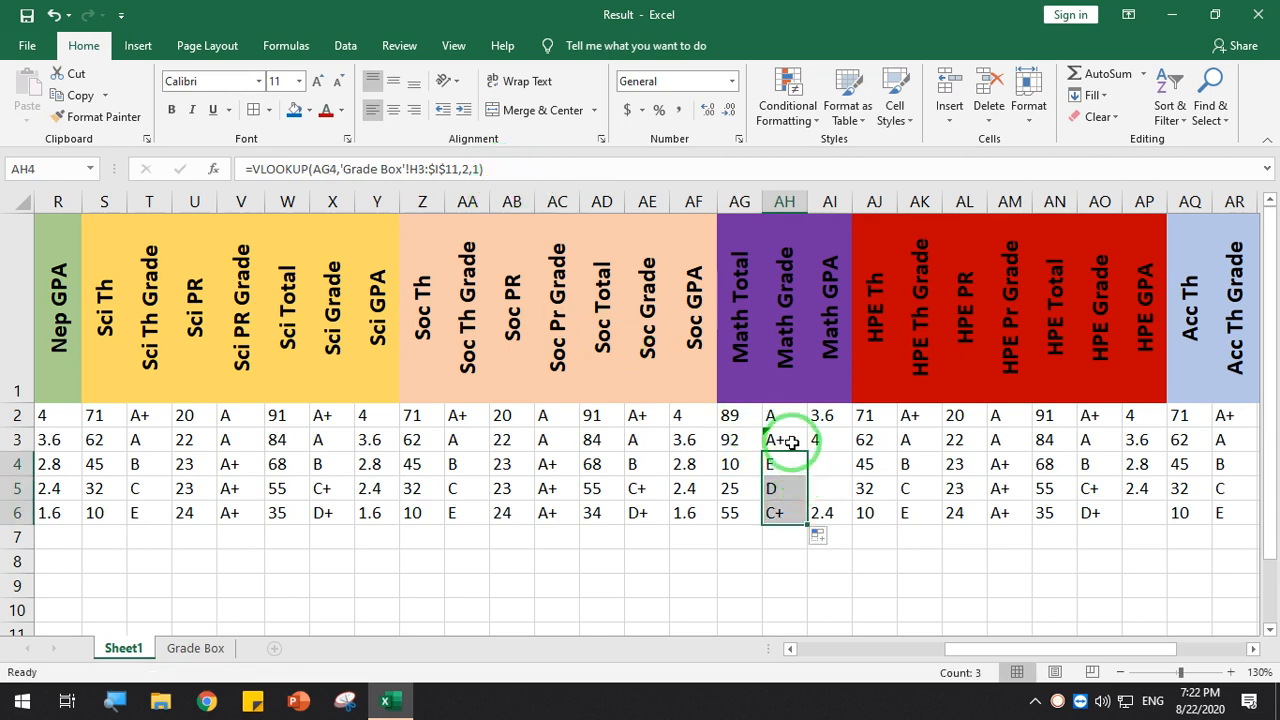
left_click(798, 441)
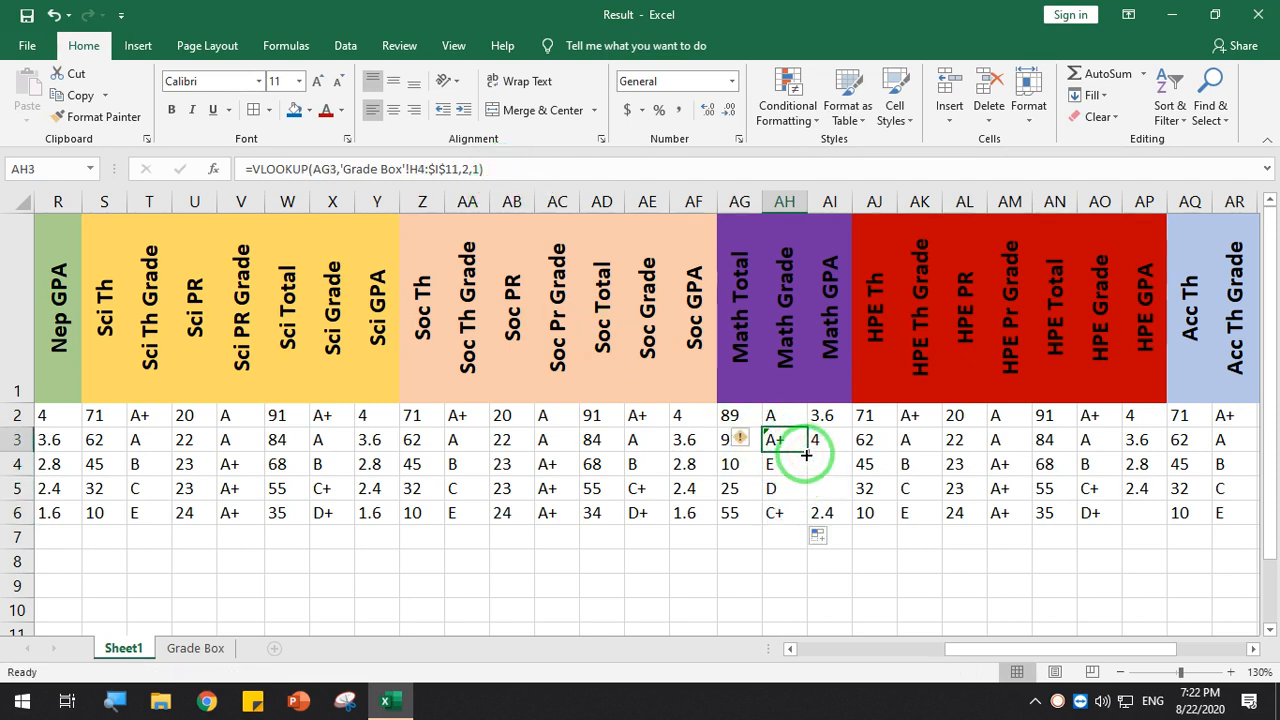
Start a VLOOKUP formula in Math GPA cell AI4 with Math Total AG4 as its lookup value
left_click(824, 462)
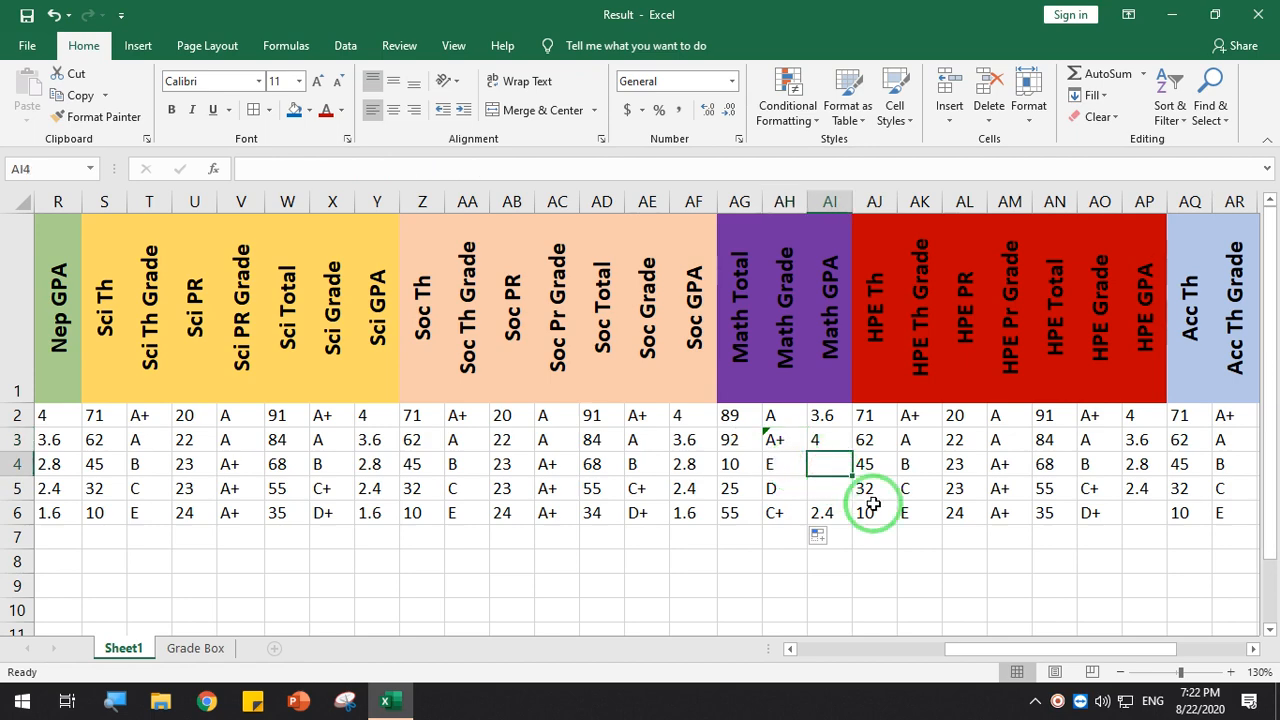
type("=v")
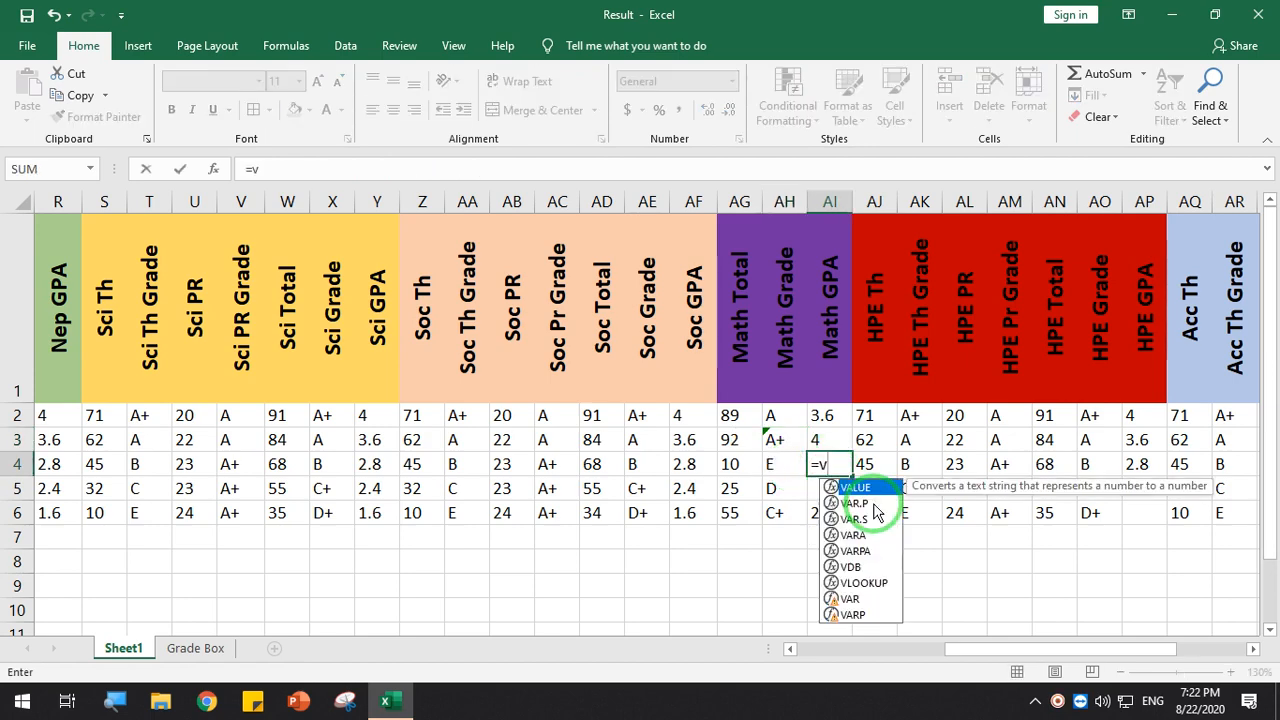
type("lookup(")
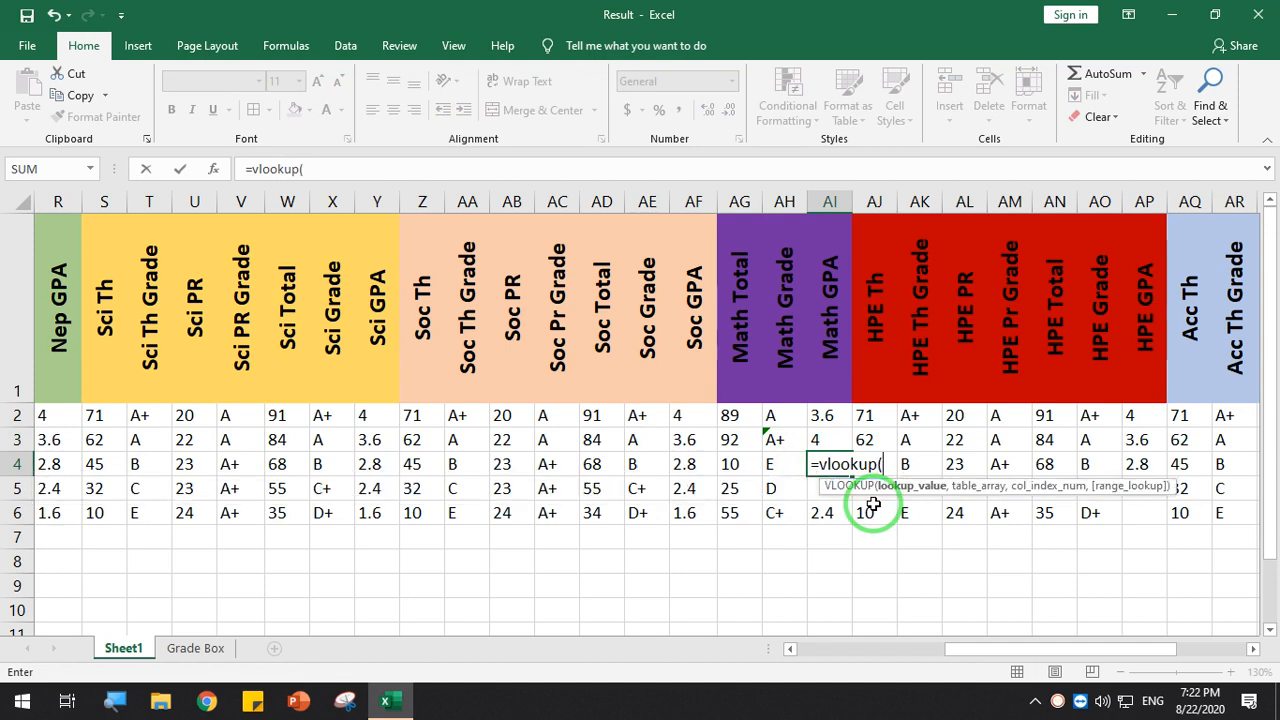
left_click(740, 464)
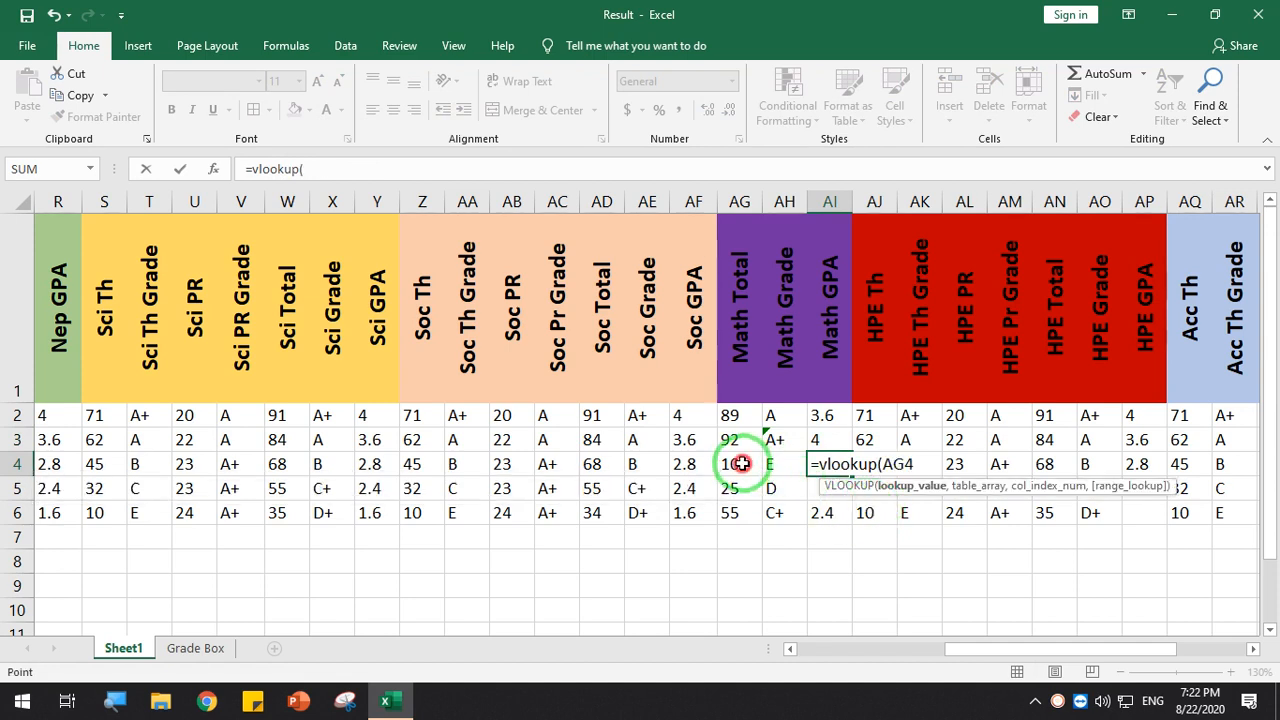
type(",")
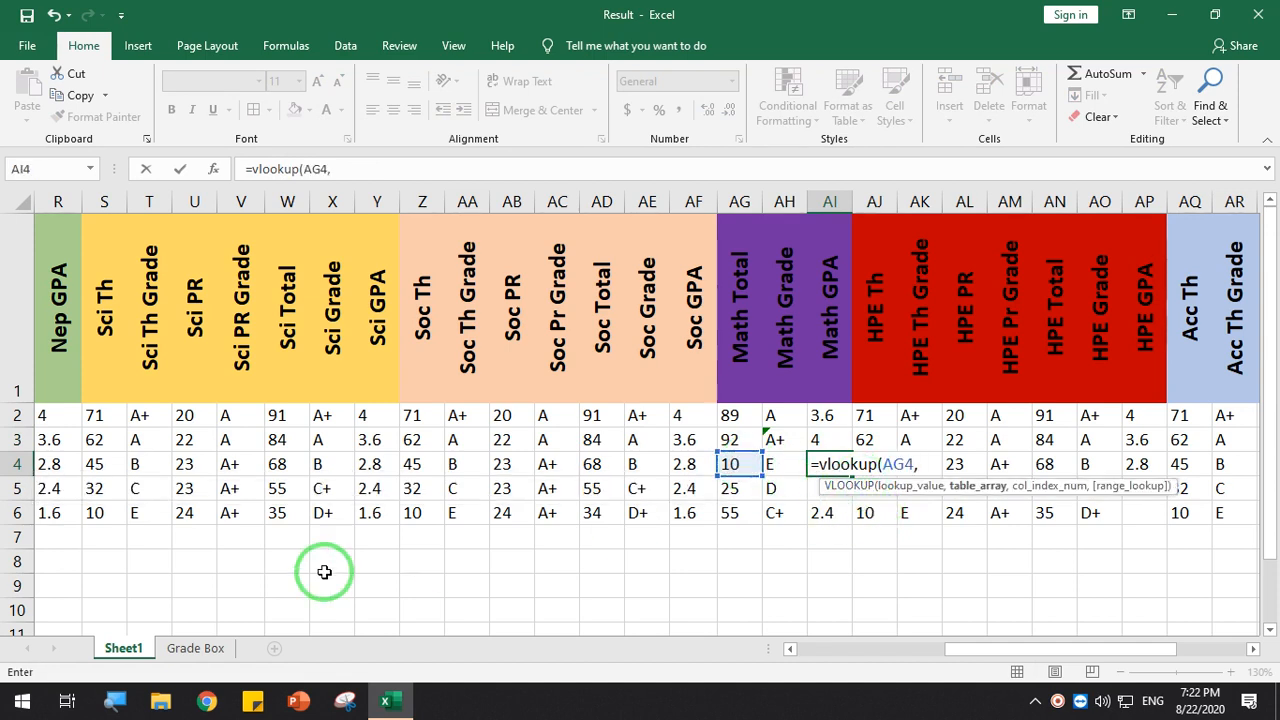
Complete the AI4 formula with the table range 'Grade Box'!H3:$J$11, column index 3 and range lookup 1
left_click(200, 650)
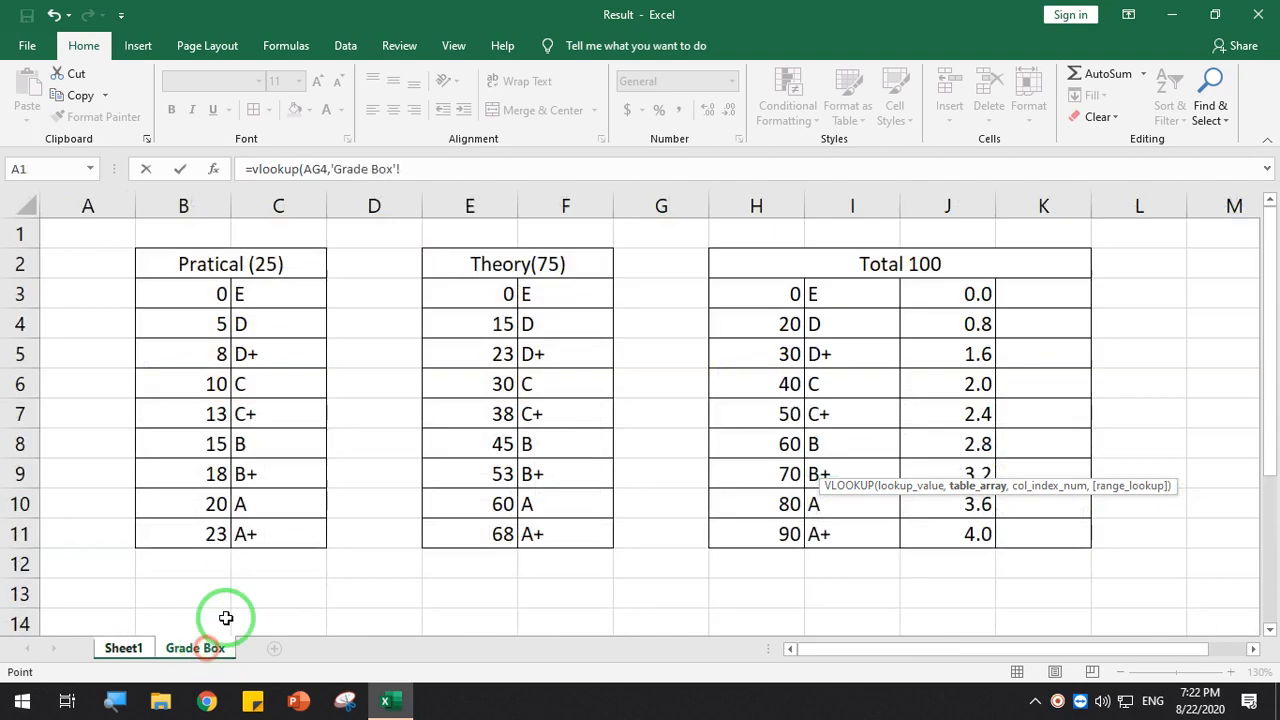
left_click(765, 296)
left_click_drag(765, 296, 943, 529)
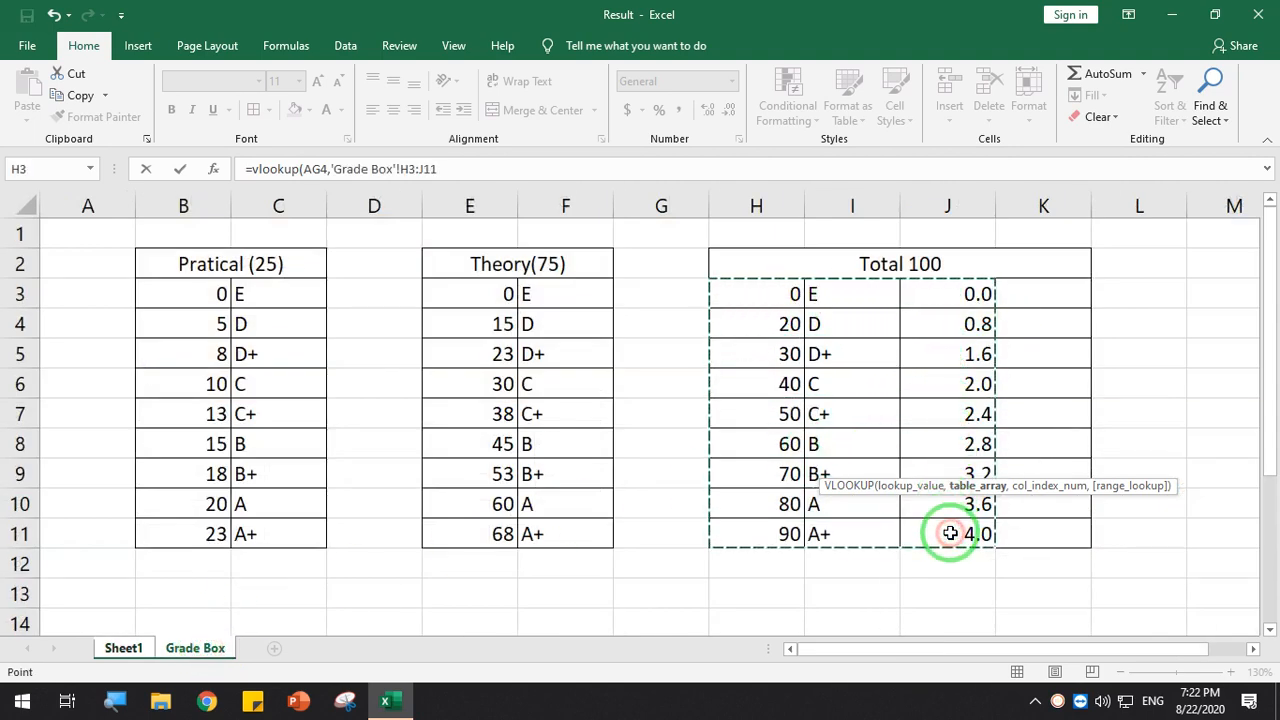
left_click(446, 170)
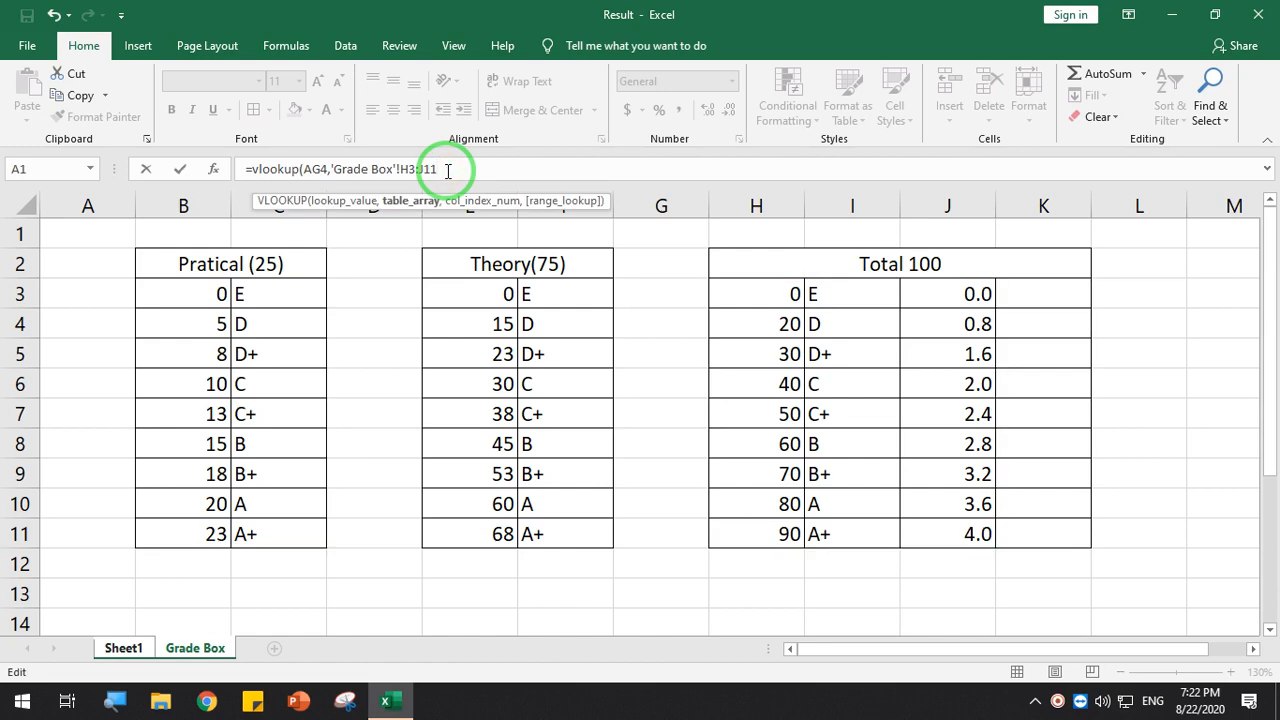
key("F4")
type(",")
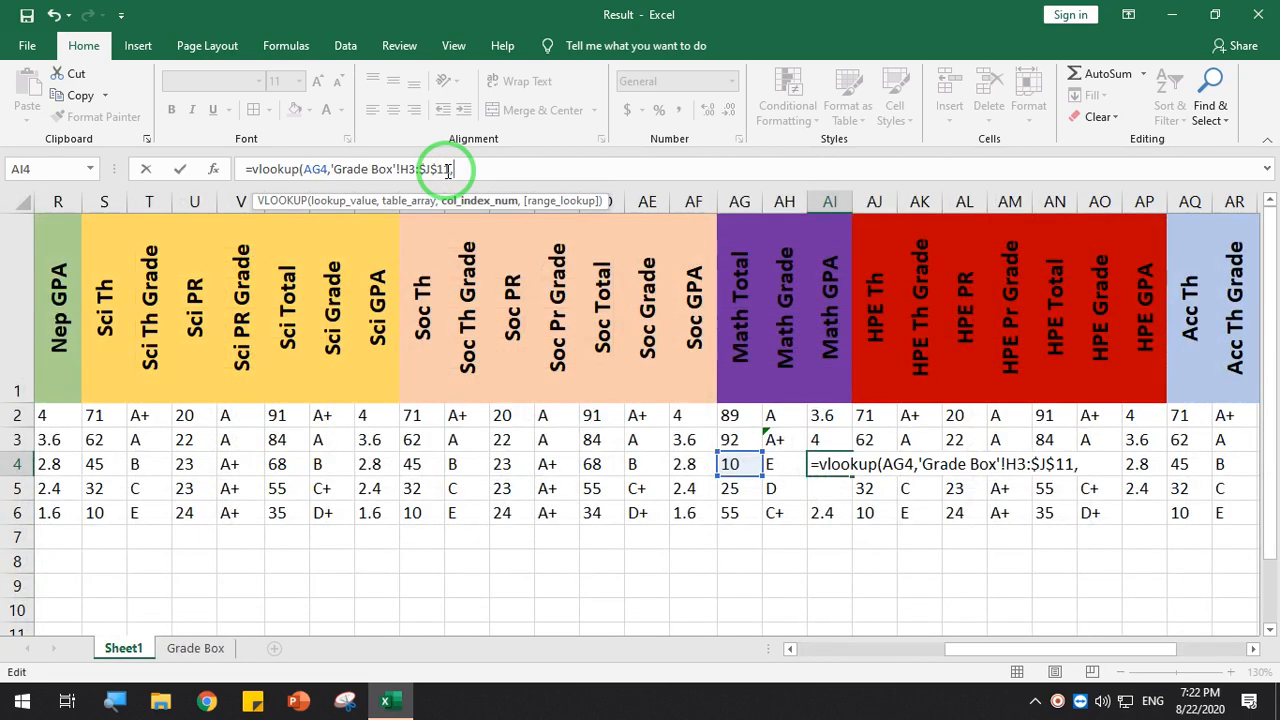
type("3,1")
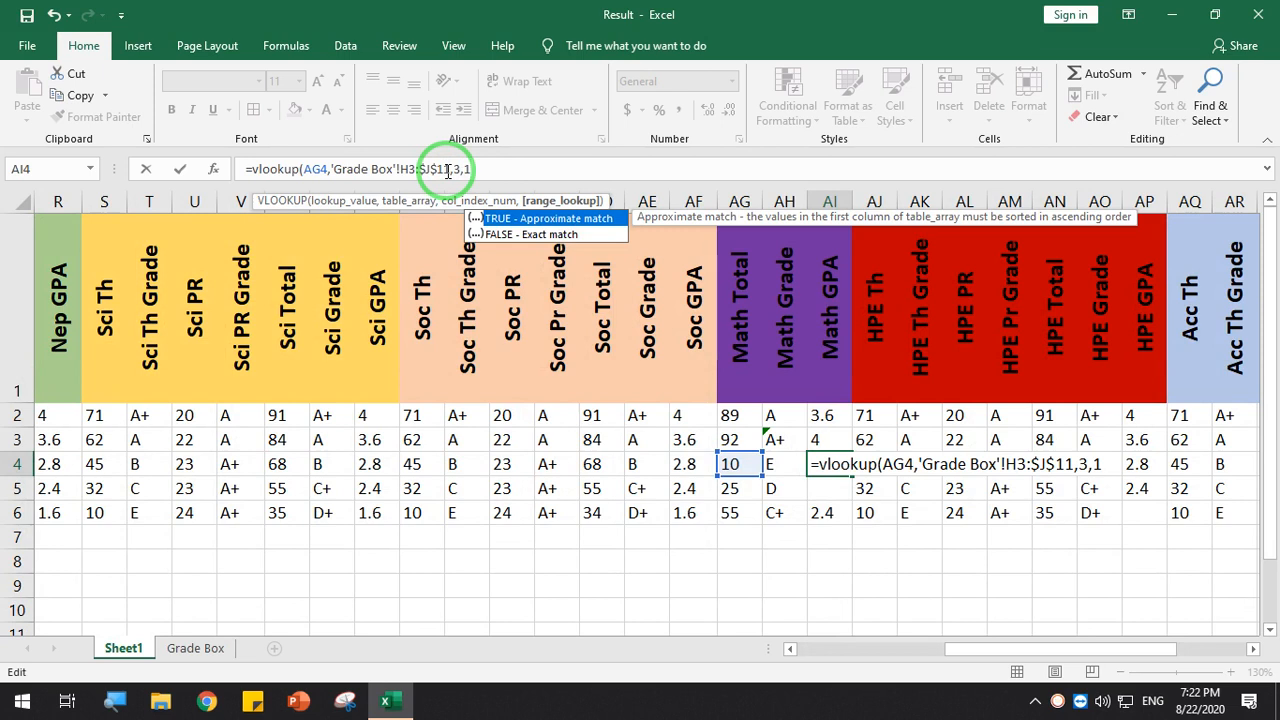
type(")")
key("Return")
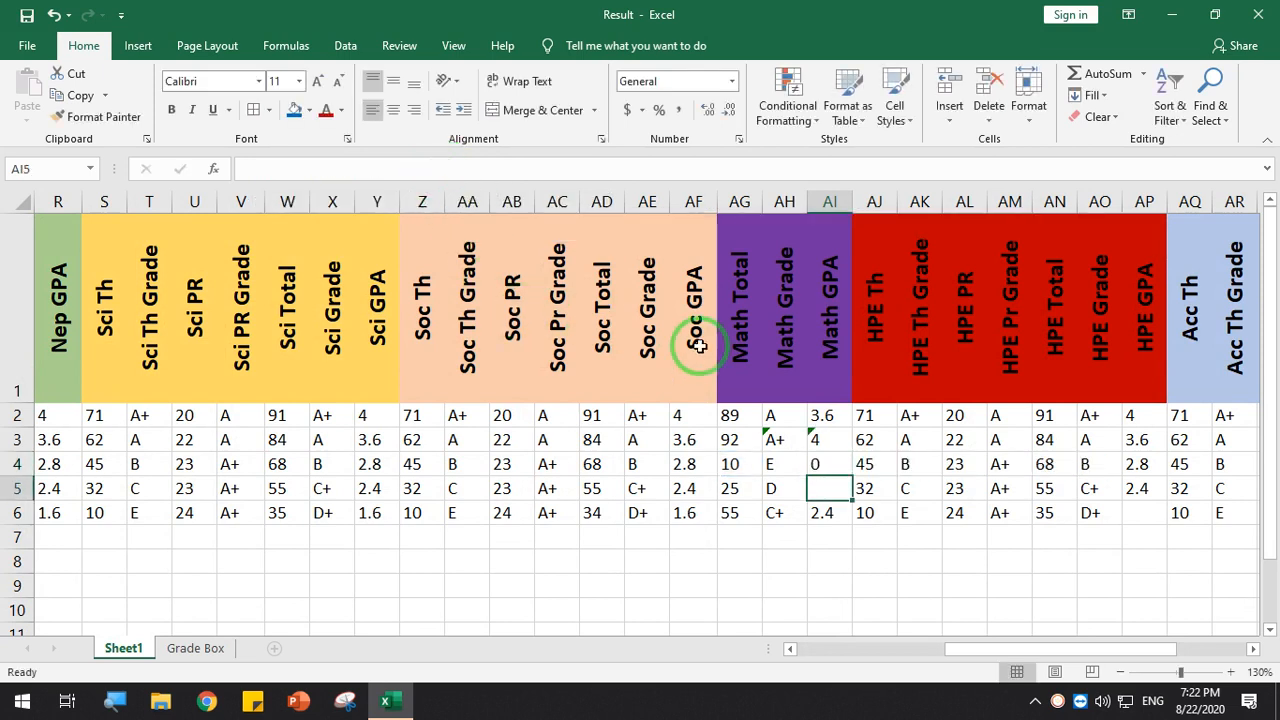
Fill the Math GPA formula from AI4 down to AI5
left_click(829, 462)
left_click_drag(851, 476, 850, 480)
left_click(781, 463)
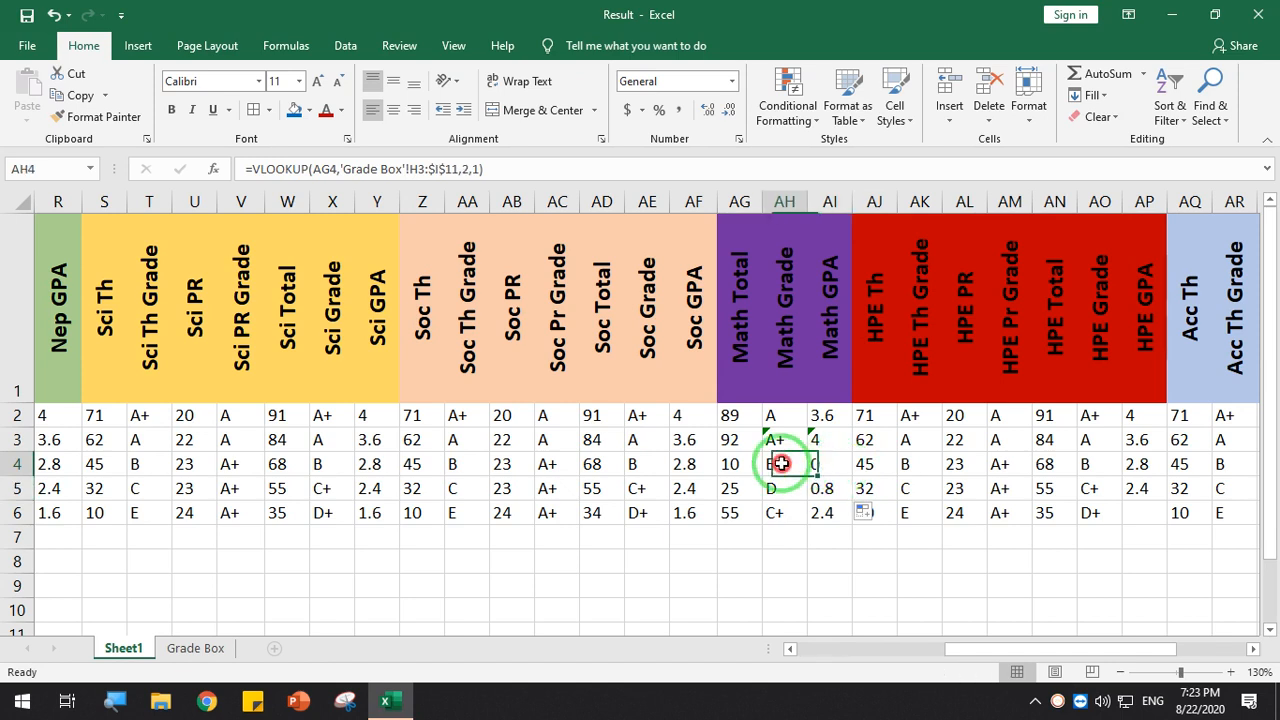
Change the Math Total in AG4 to 20
left_click(733, 463)
left_click(834, 463)
left_click(734, 464)
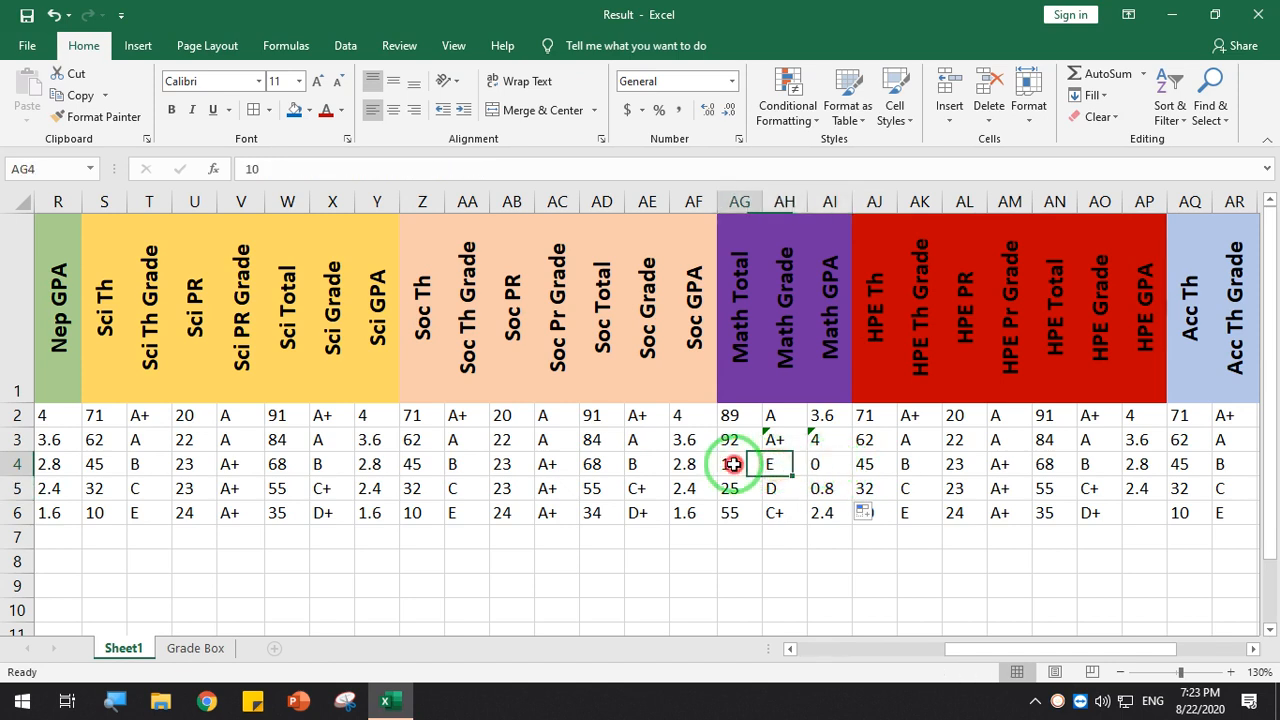
type("20")
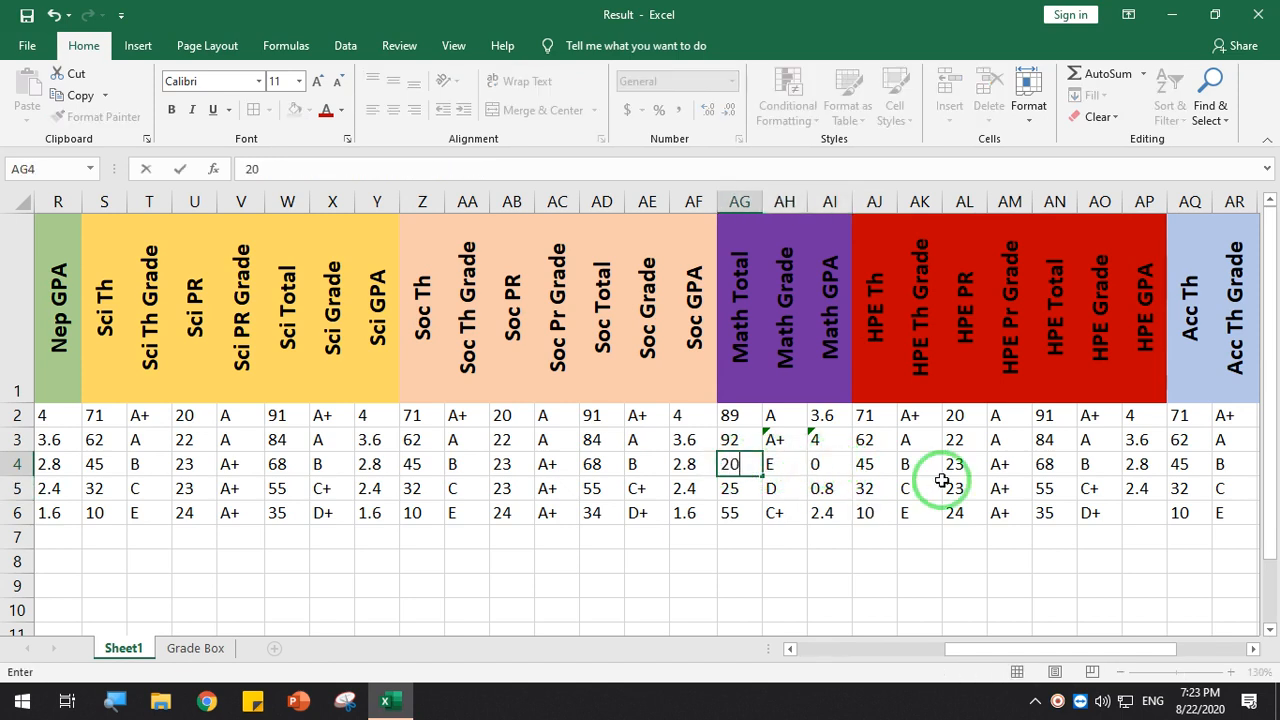
key("Return")
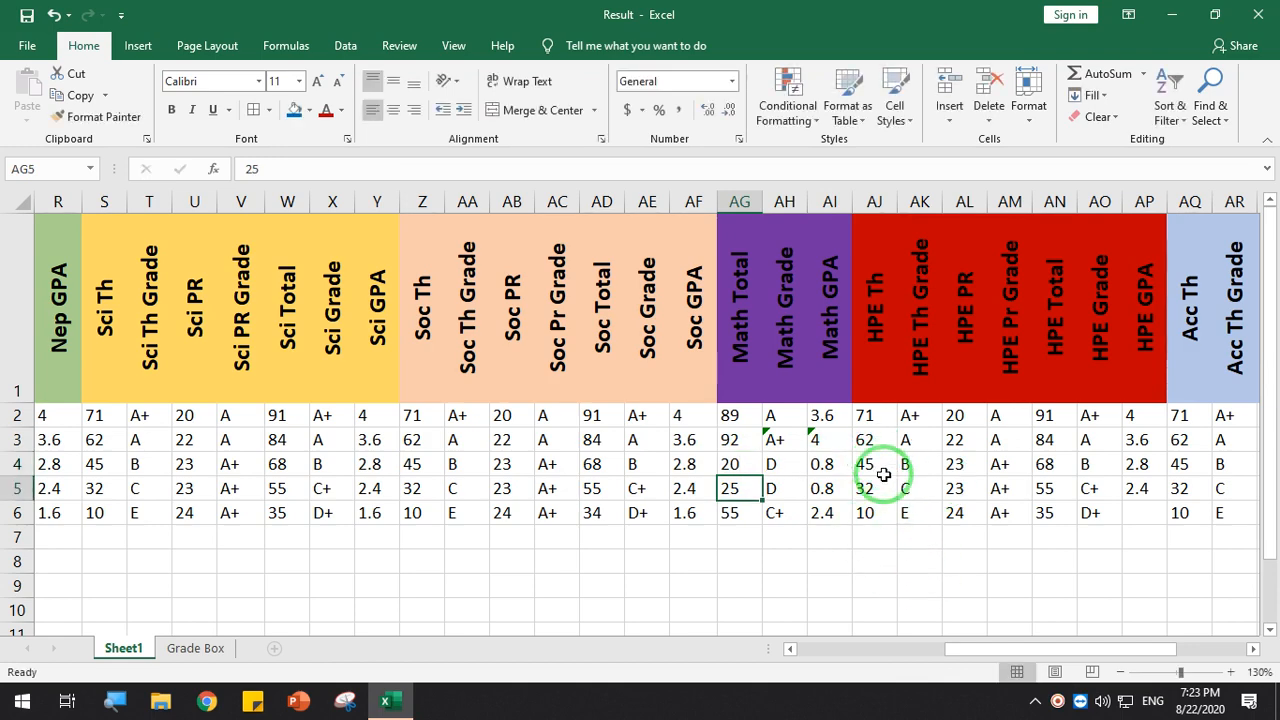
Start a VLOOKUP formula in HPE GPA cell AP6 with HPE Total AN6 as its lookup value
left_click_drag(1066, 651, 1171, 654)
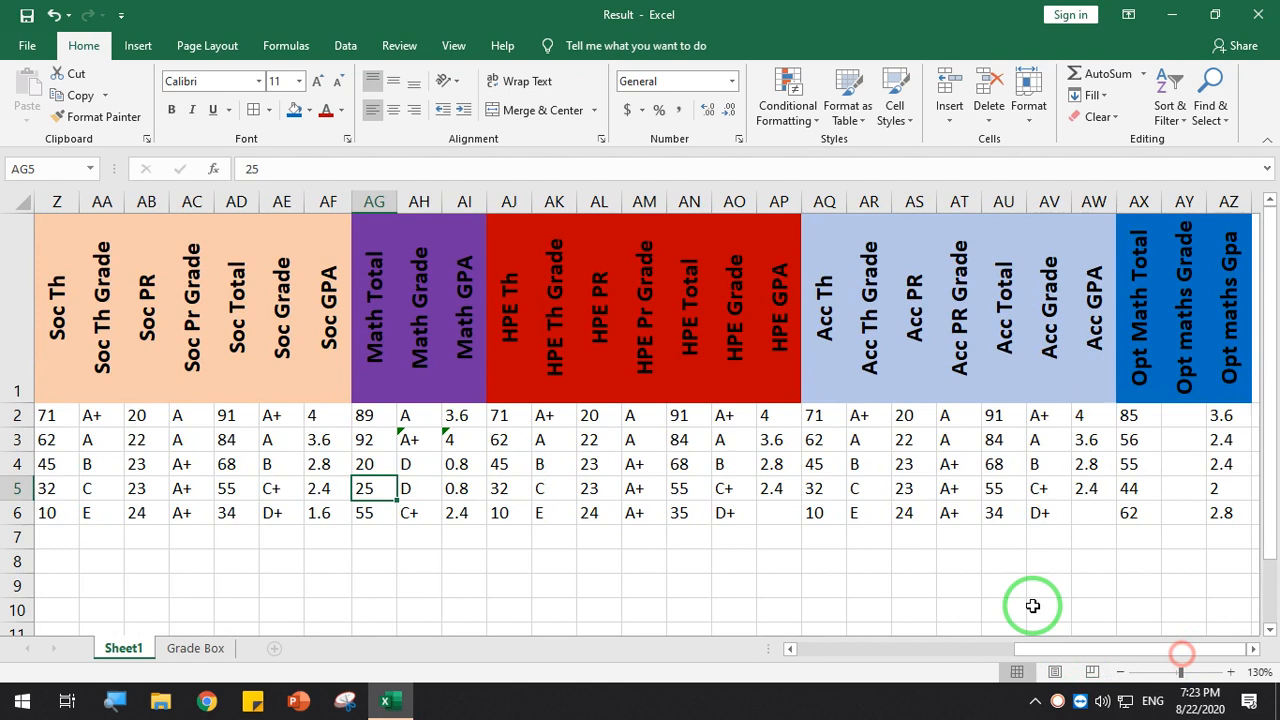
left_click(786, 519)
type("=")
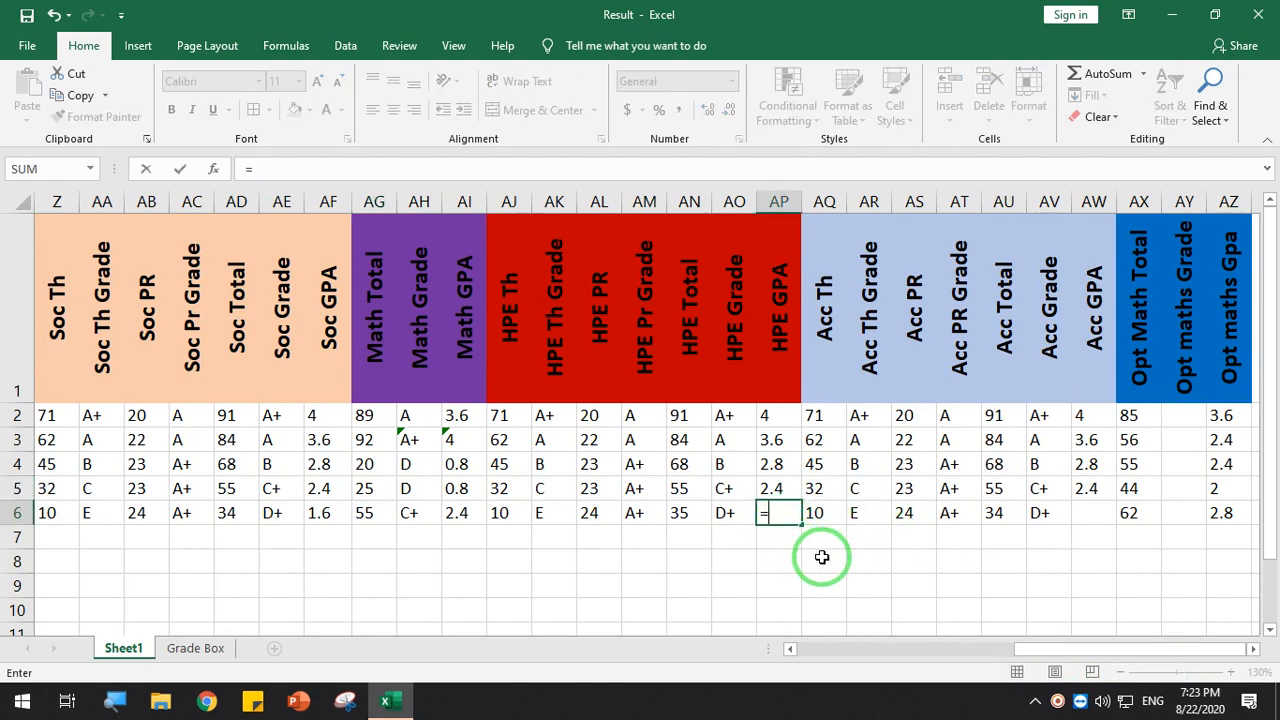
type("vloo")
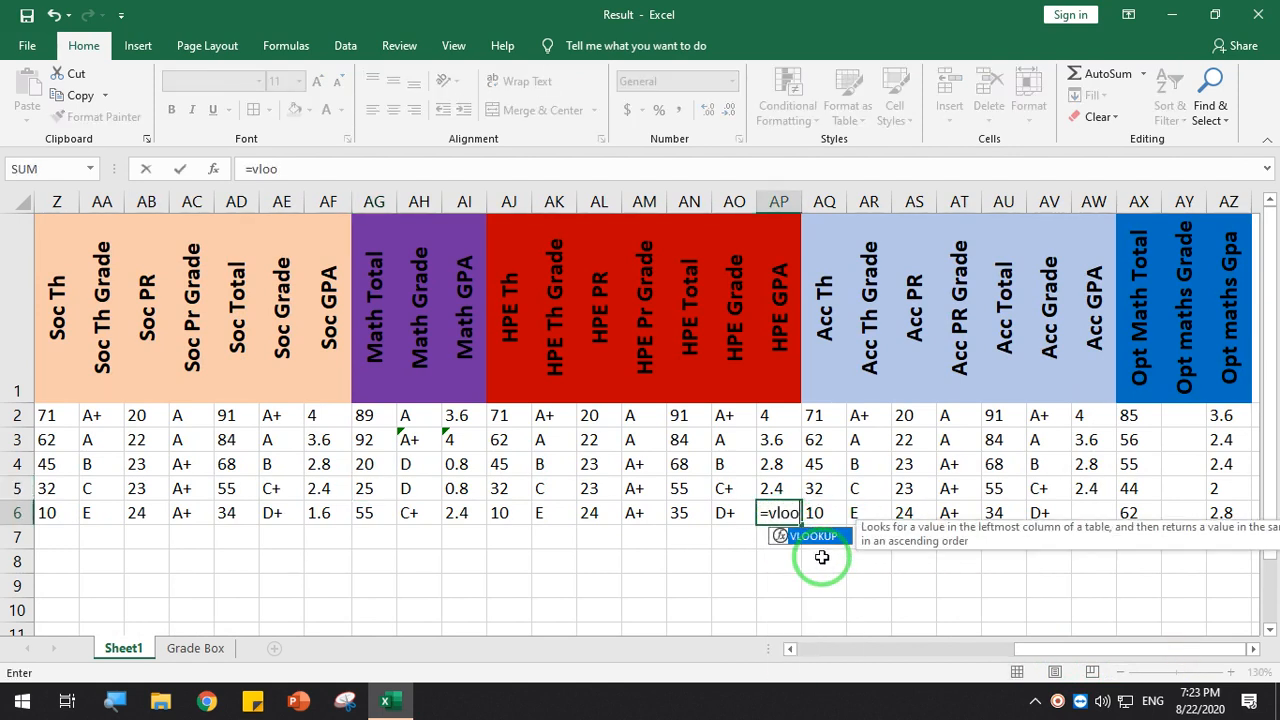
type("kup(")
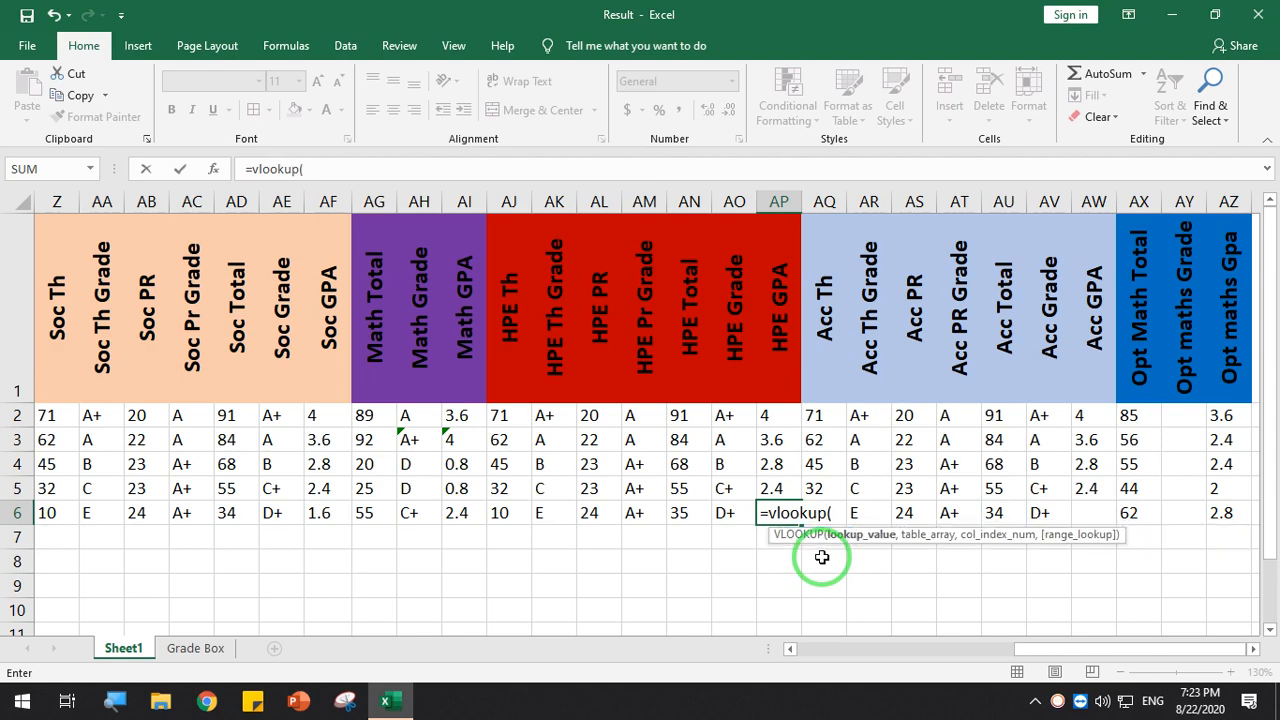
left_click(686, 513)
type(",")
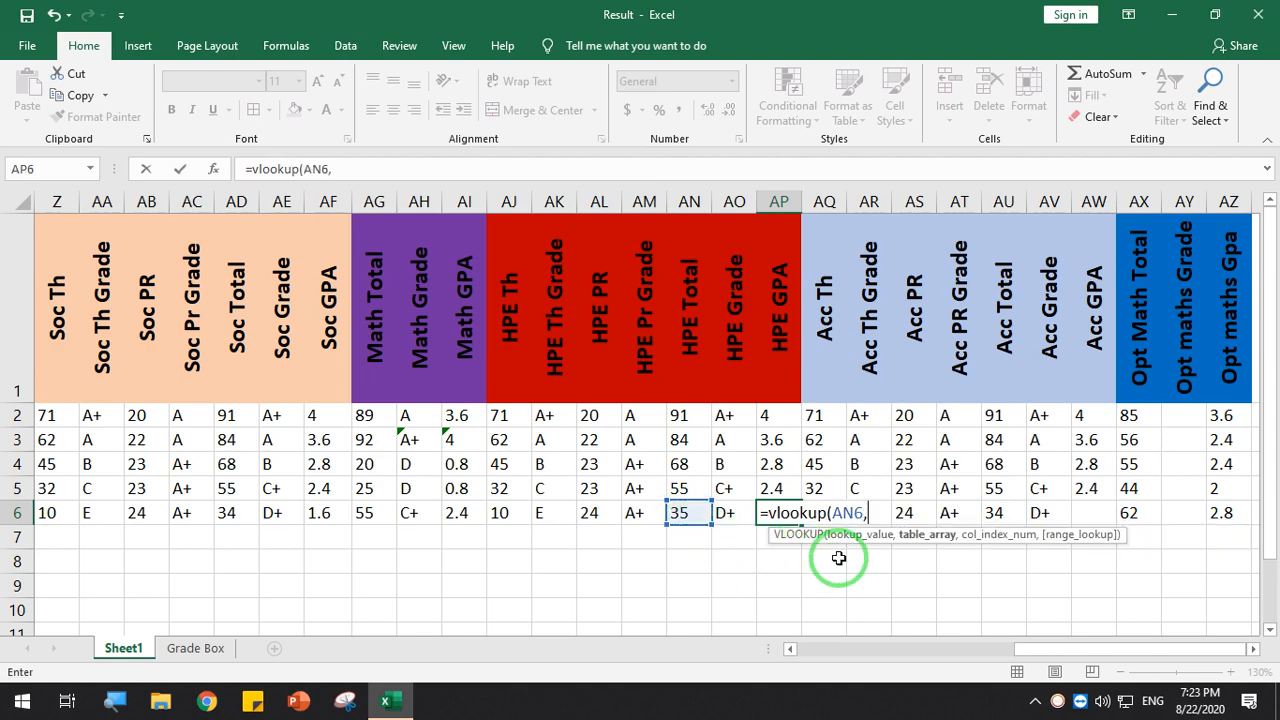
Complete the AP6 formula with the table range 'Grade Box'!H3:$J$11, column index 3 and range lookup 1
left_click(197, 648)
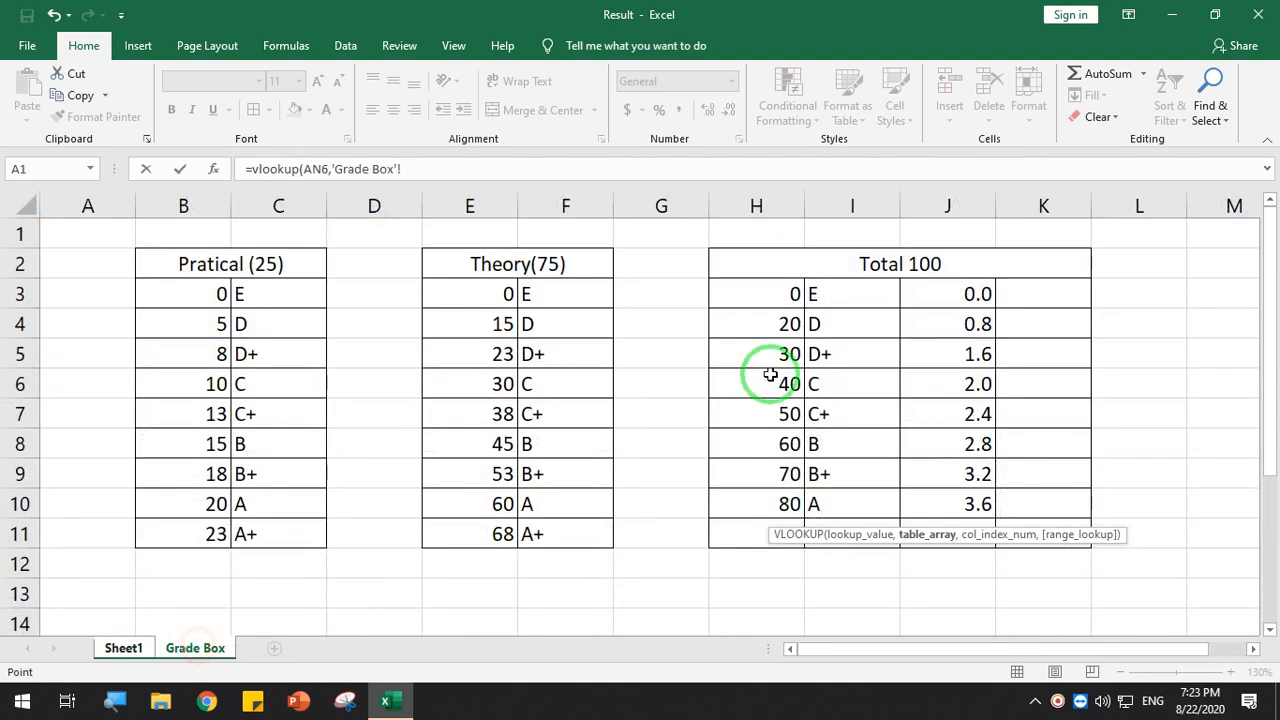
left_click_drag(770, 301, 935, 524)
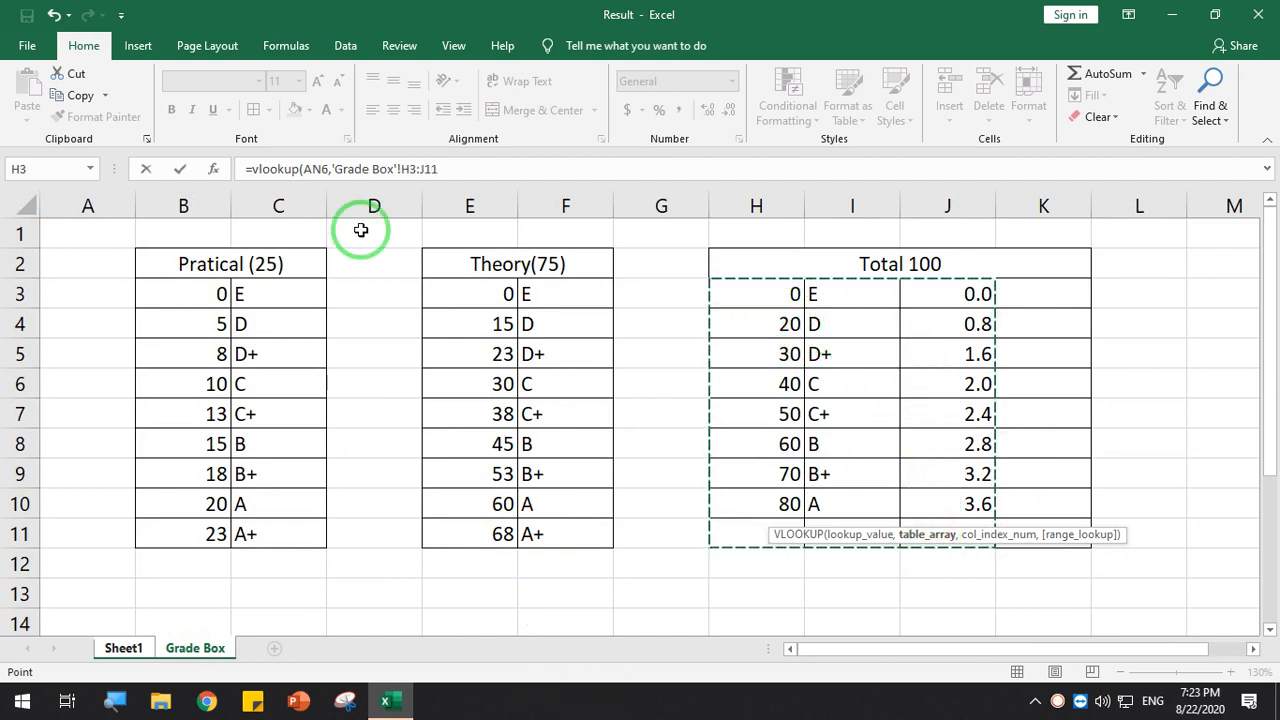
left_click(444, 163)
key("F4")
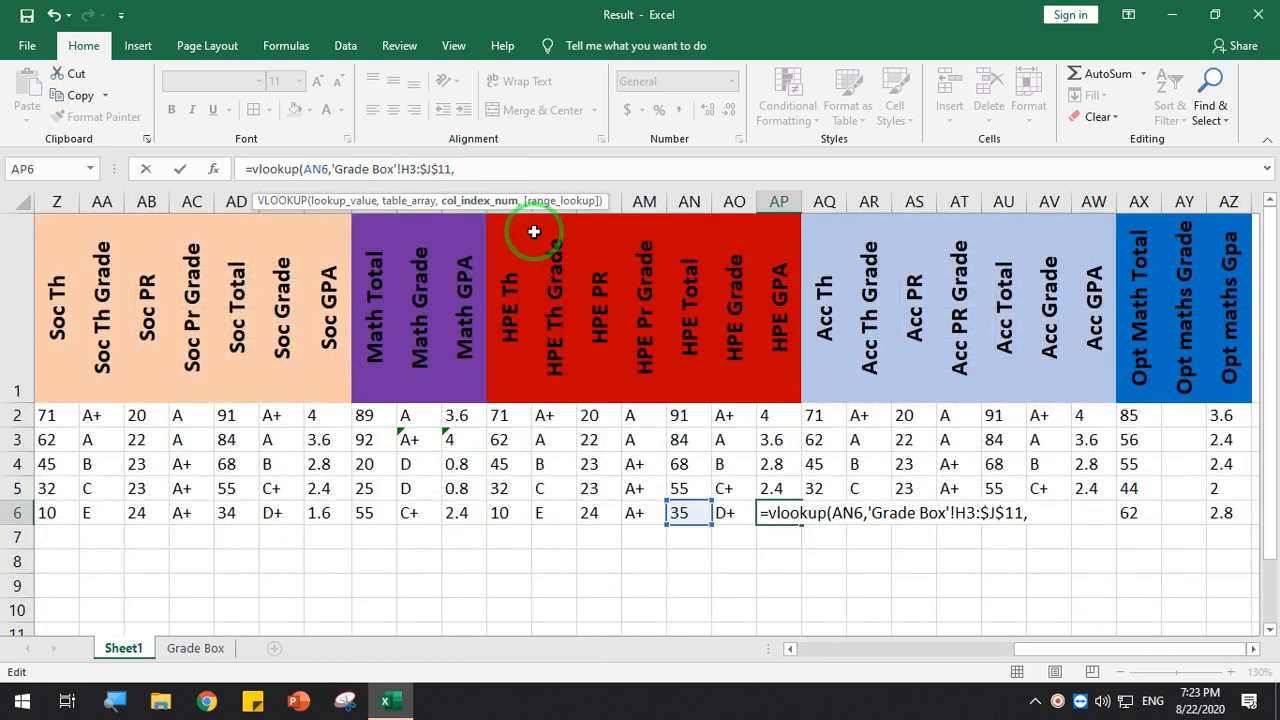
type(",3,")
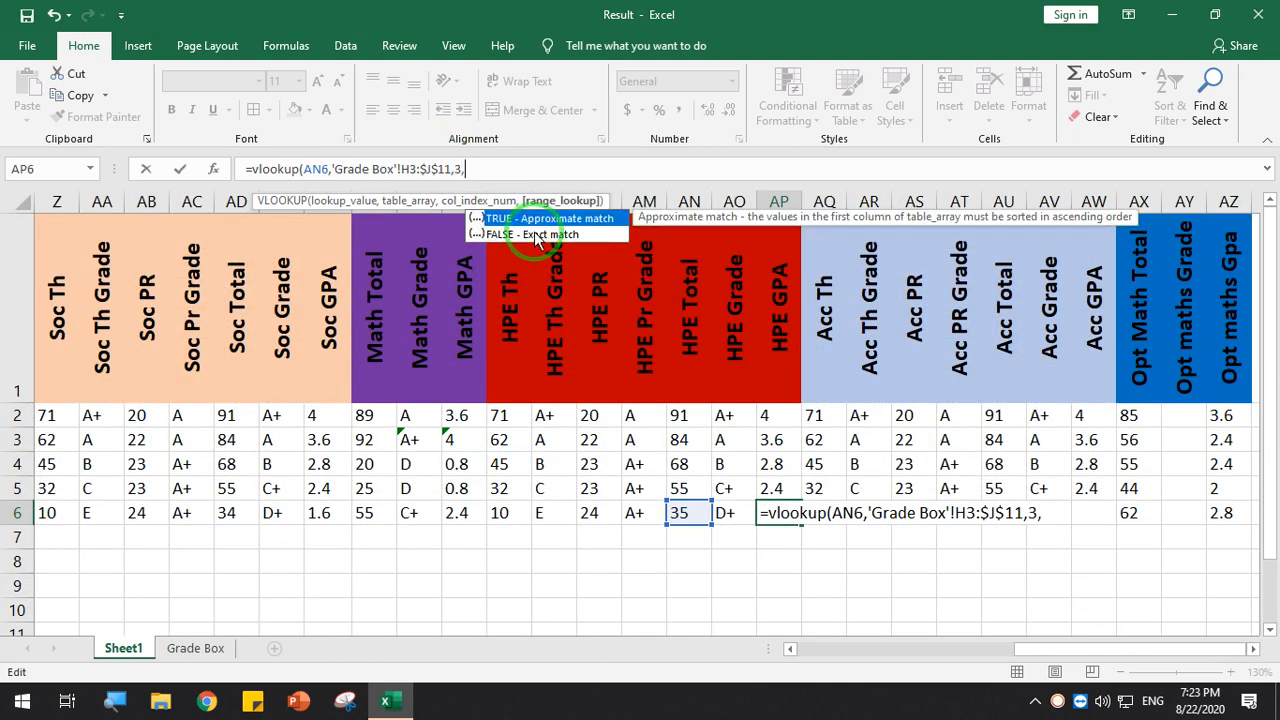
type("1)")
key("Return")
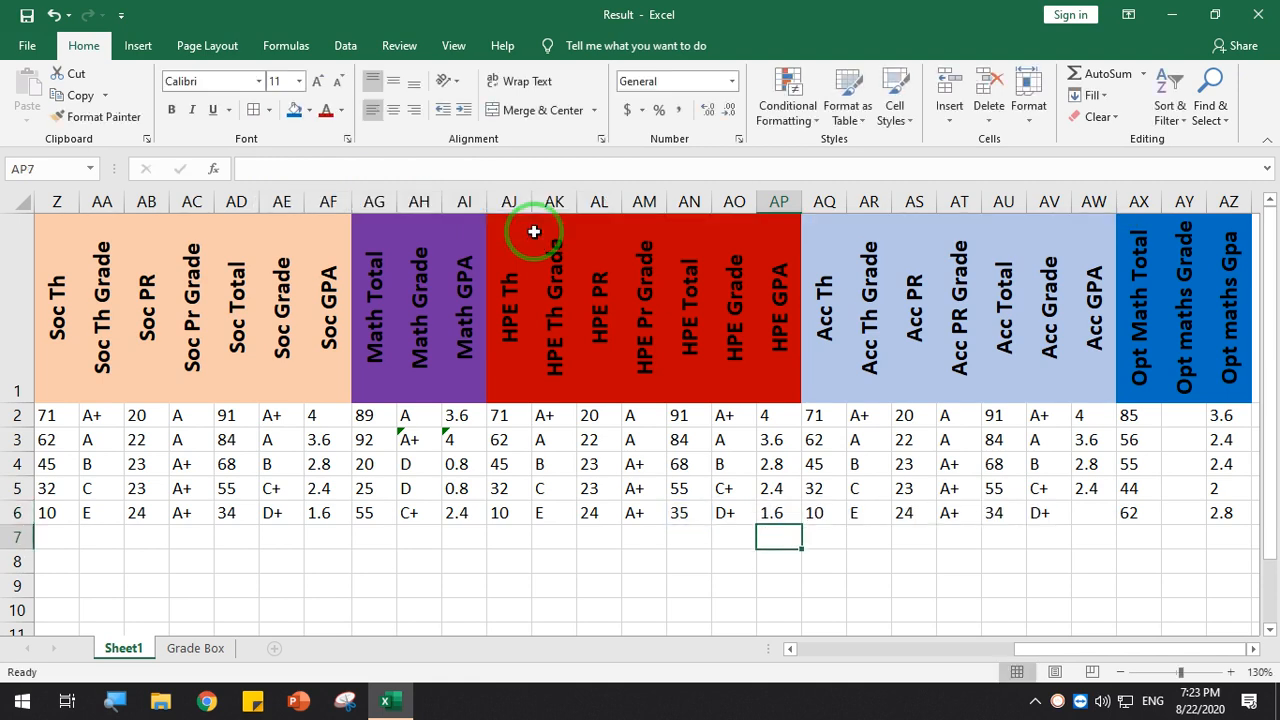
Start a VLOOKUP formula in Acc GPA cell AW6 with Acc Total AU6 as its lookup value
left_click(1090, 512)
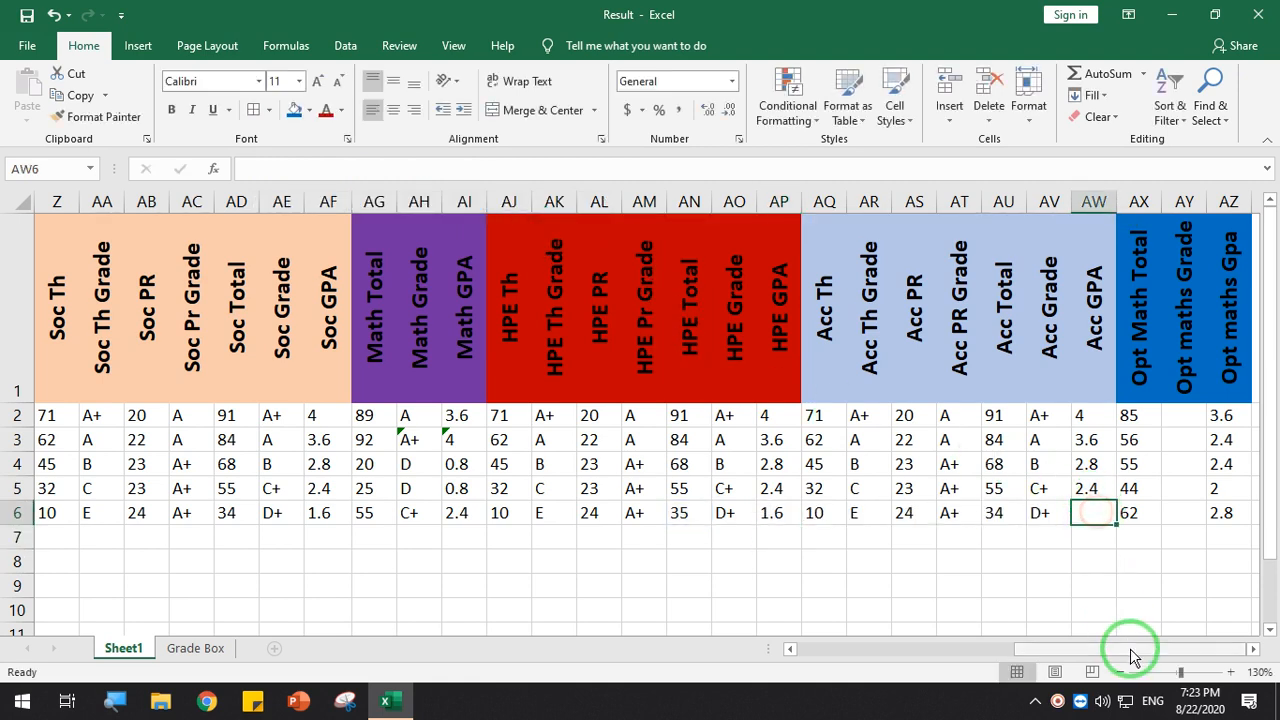
left_click_drag(1176, 652, 1180, 650)
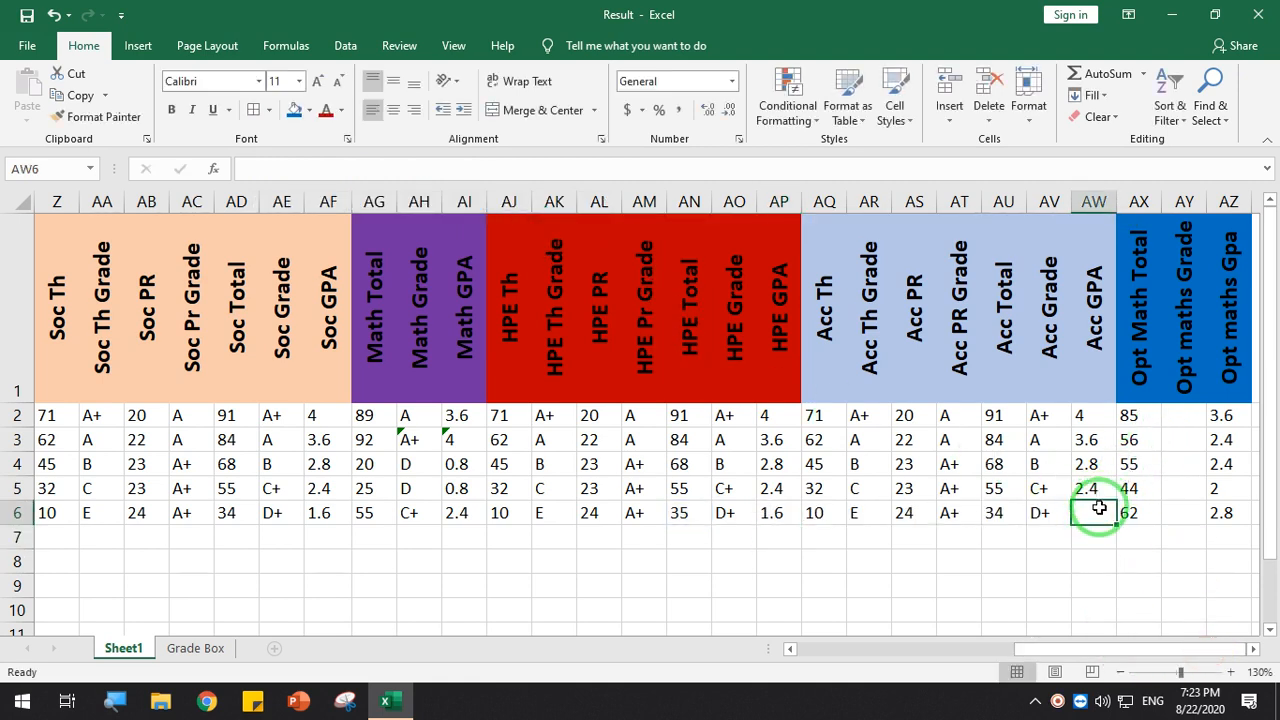
type("=vl")
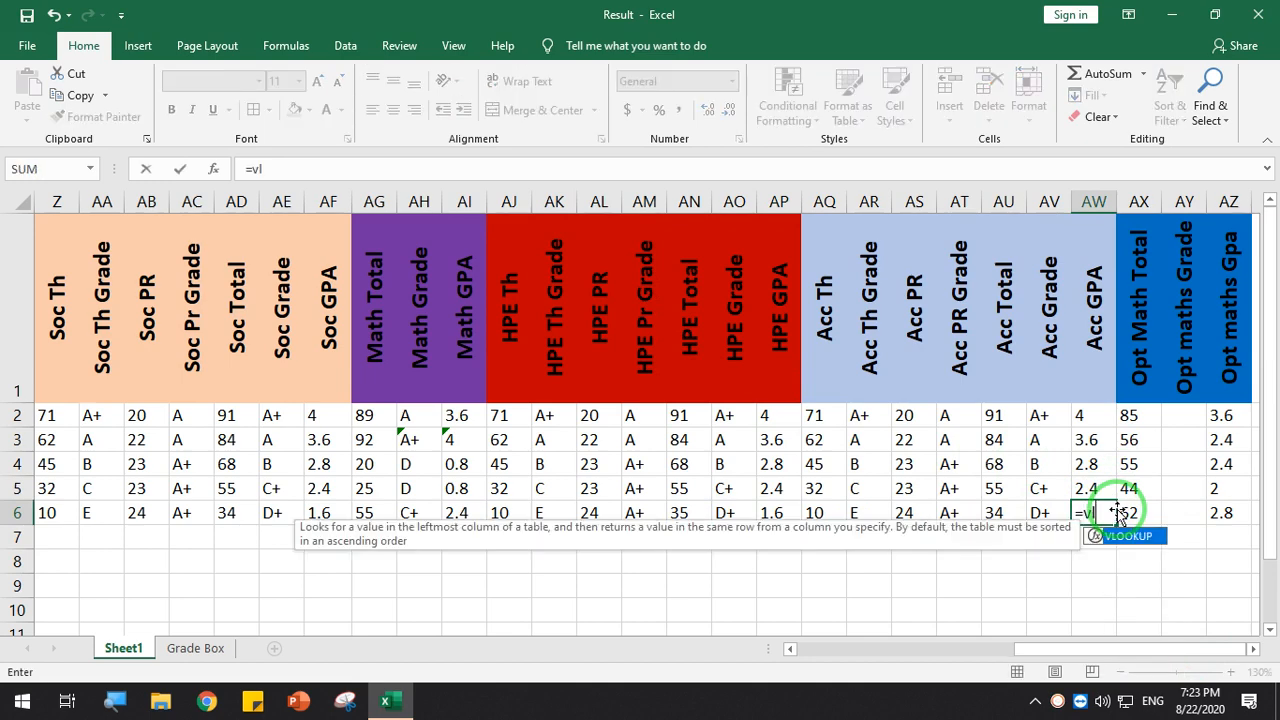
type("ookup(")
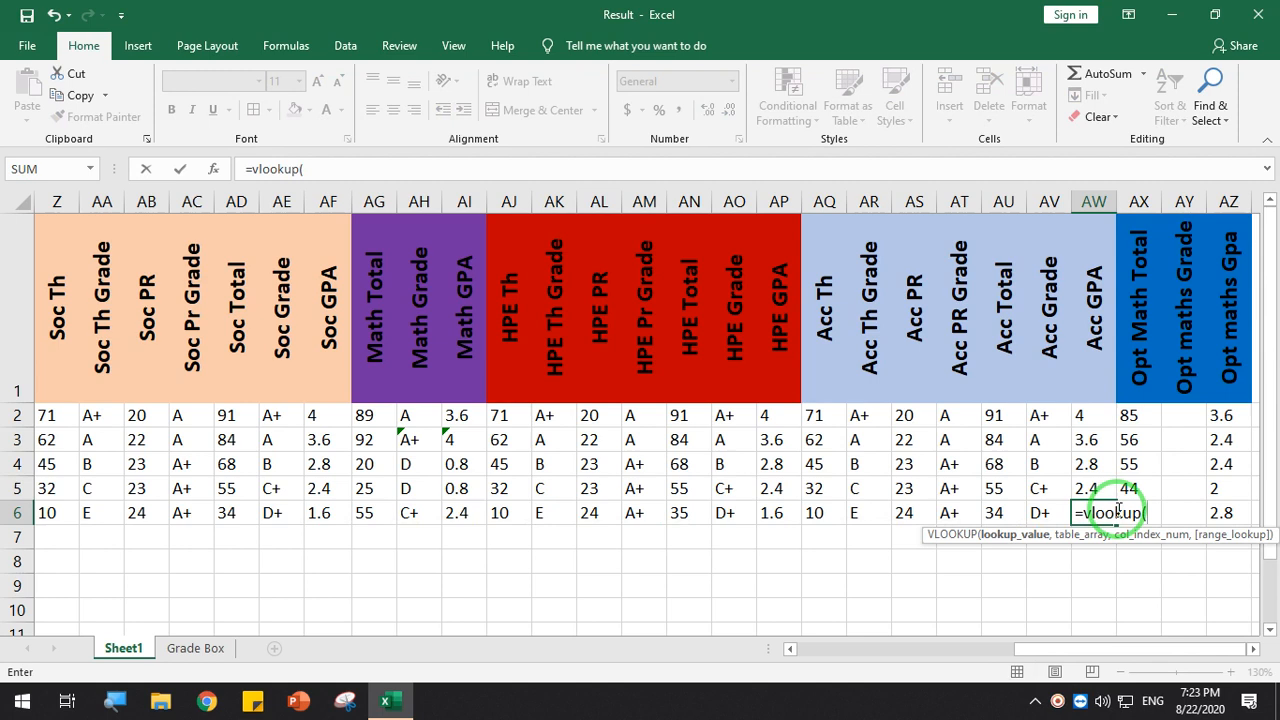
left_click(1005, 514)
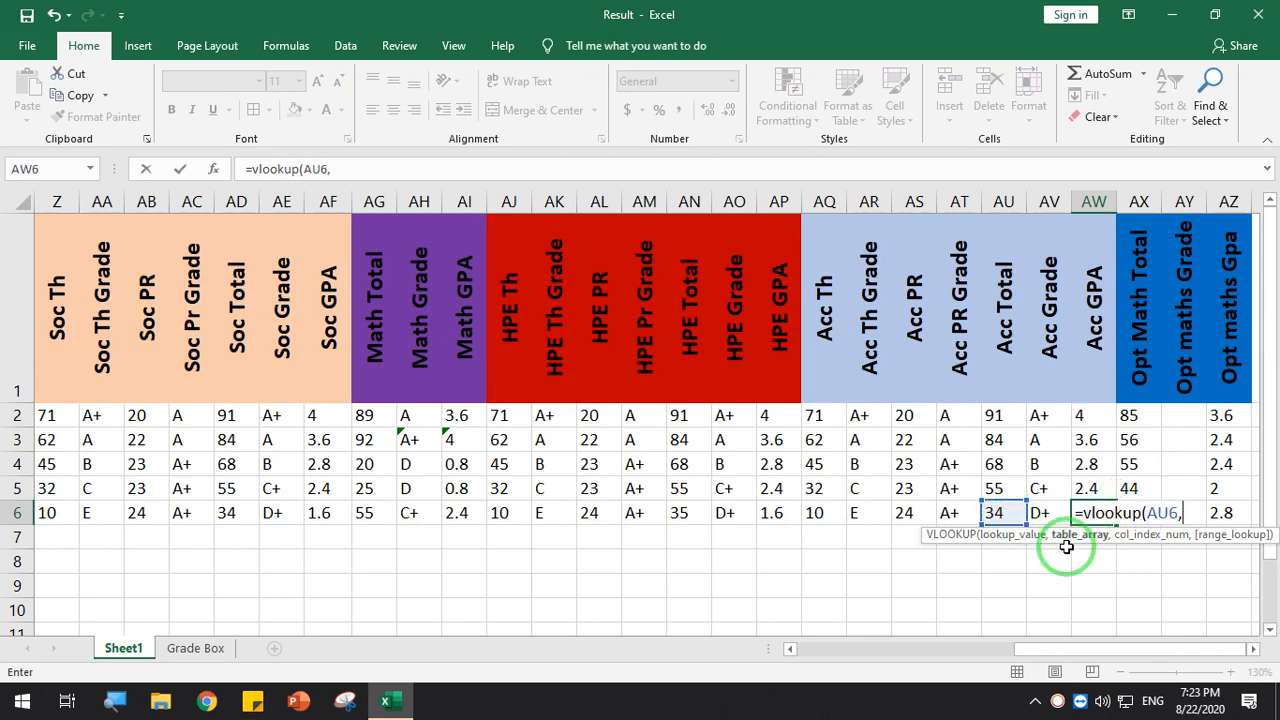
Complete the AW6 formula with the table range 'Grade Box'!H3:$J$11, column index 3 and range lookup 1
left_click(205, 646)
left_click_drag(801, 281, 916, 518)
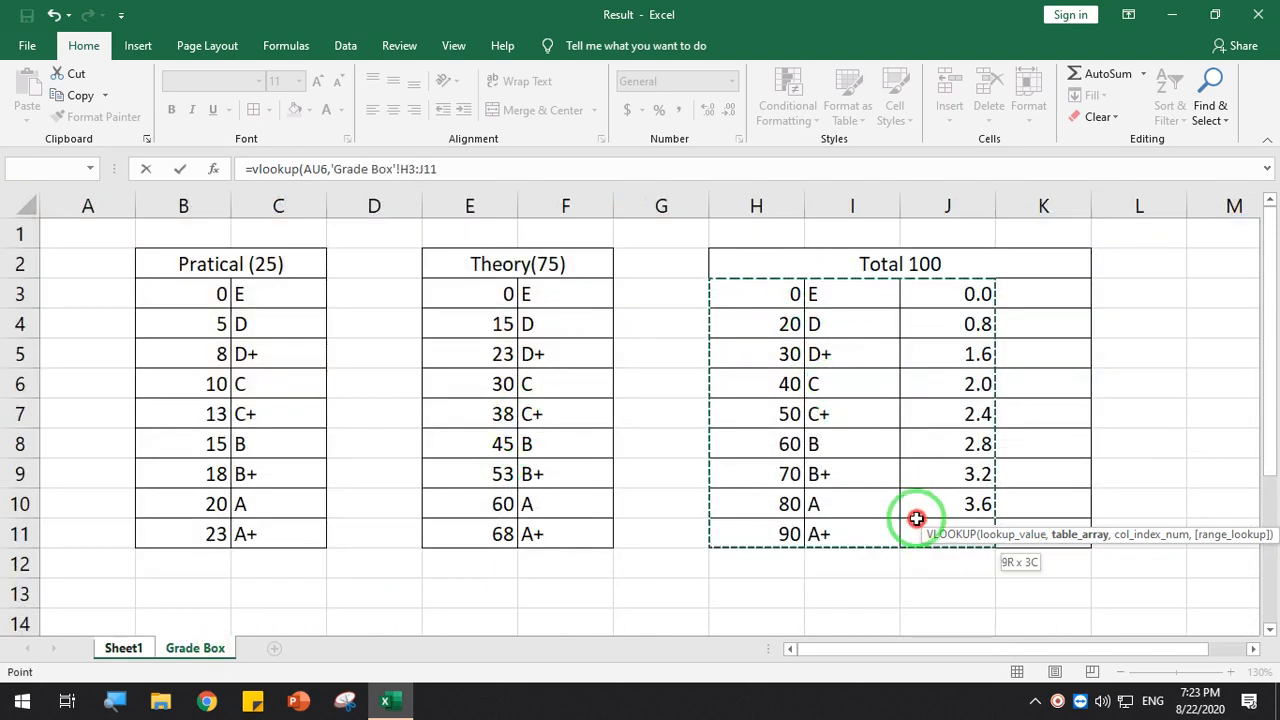
left_click(450, 168)
key("F4")
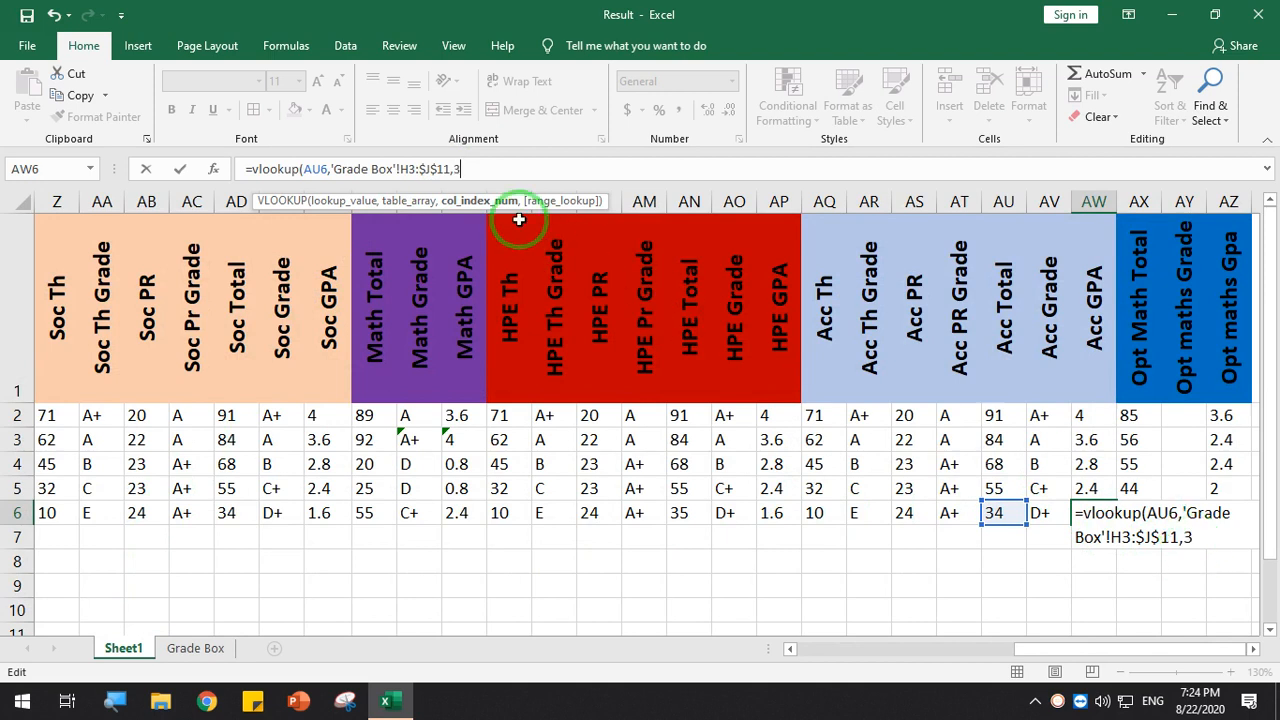
type(",1")
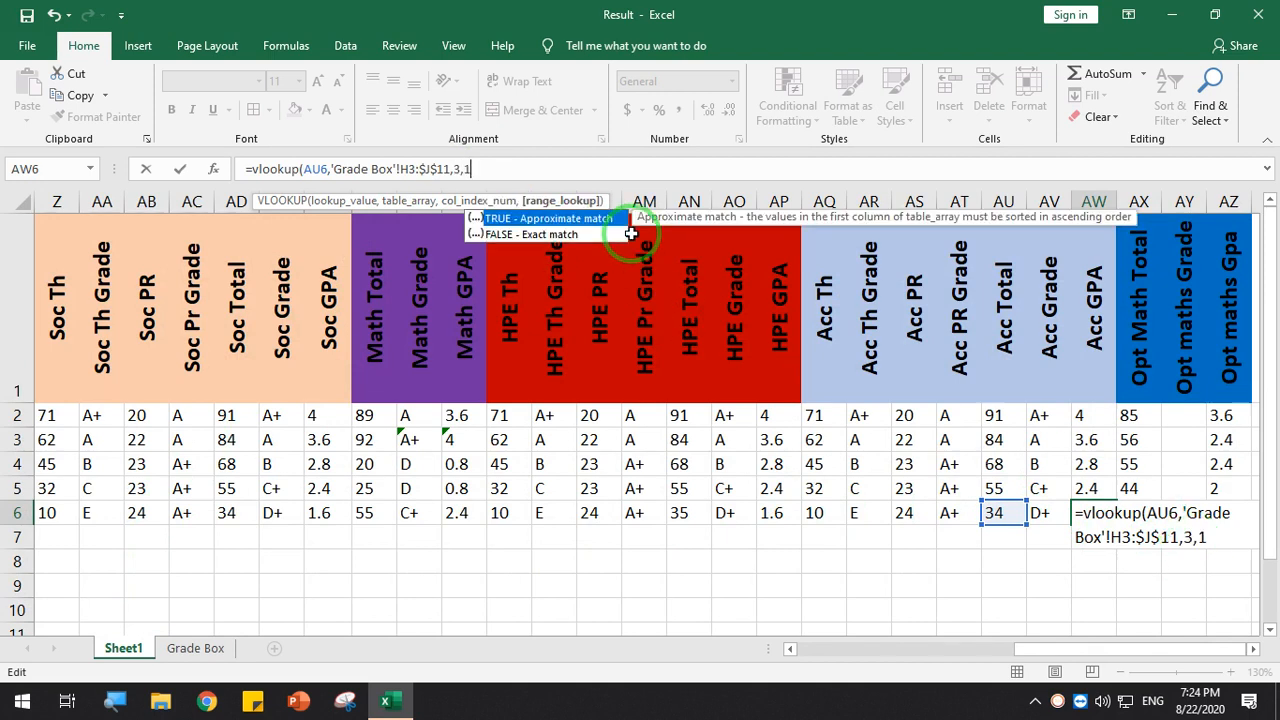
type(")")
key("Return")
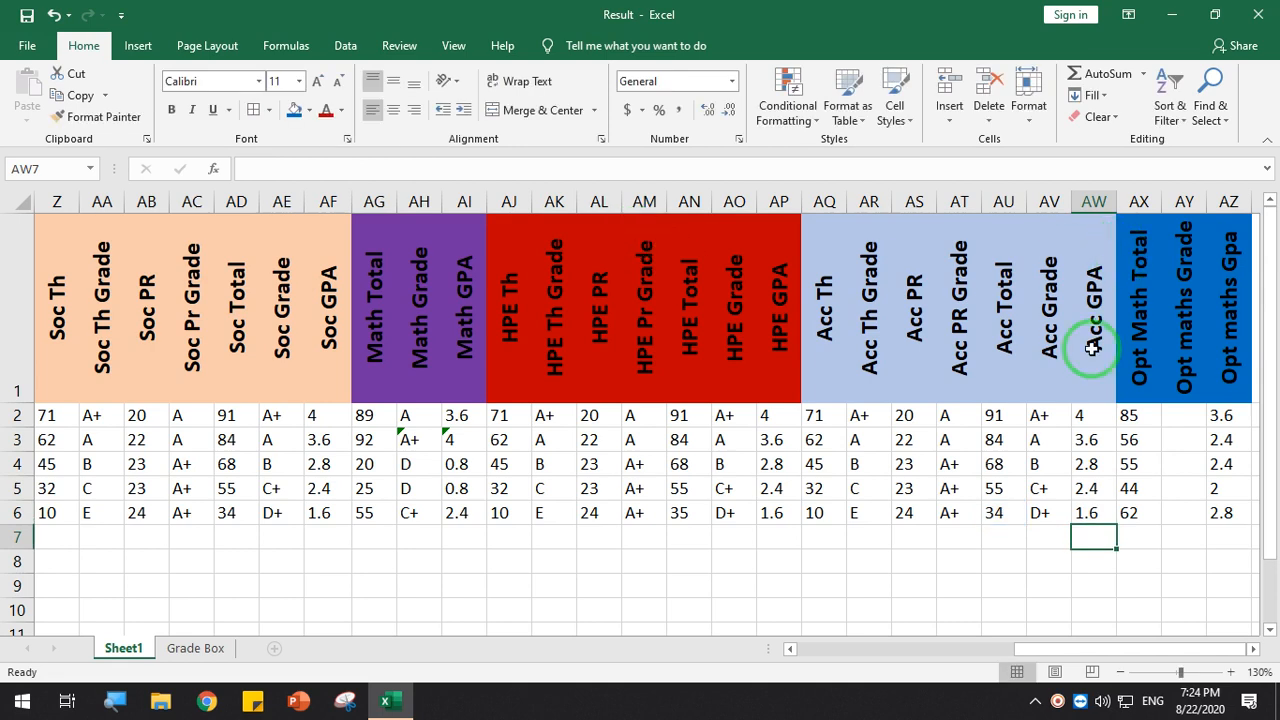
Start a VLOOKUP formula in Opt maths Grade cell AY2 with Opt Math Total AX2 as its lookup value
left_click(1188, 416)
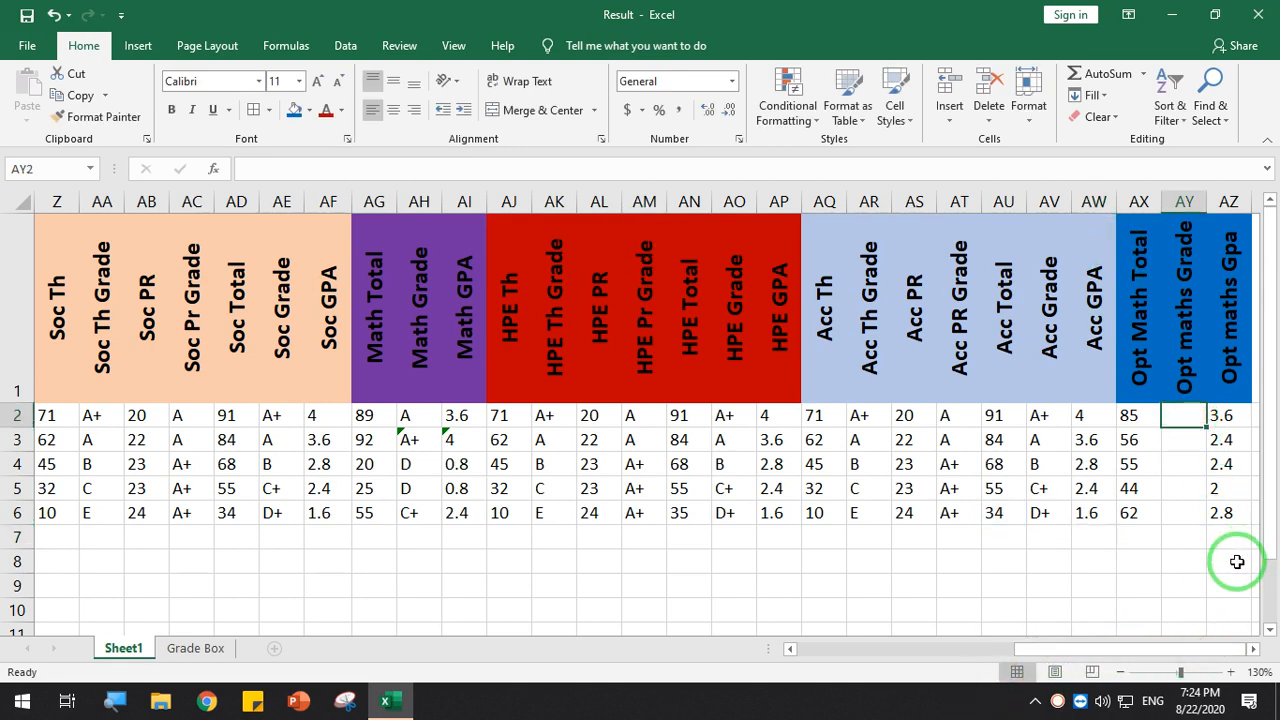
type("=v")
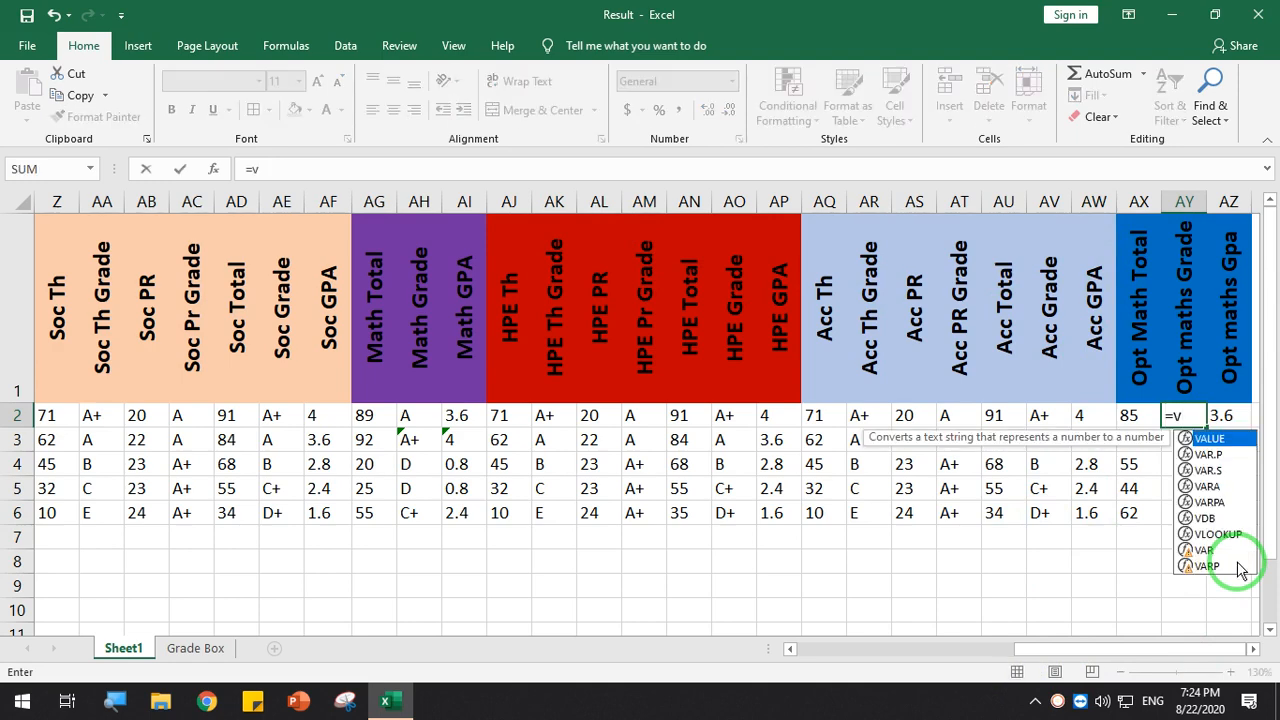
type("lo")
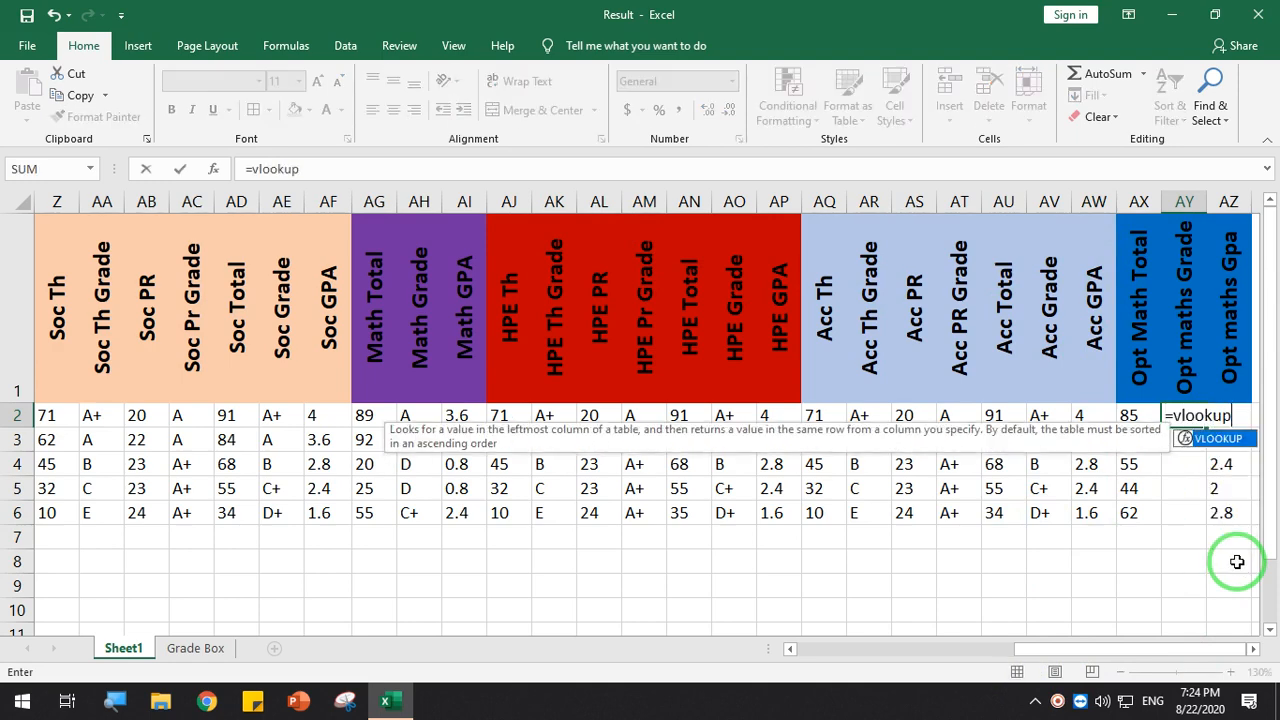
type("okup(")
left_click(1138, 415)
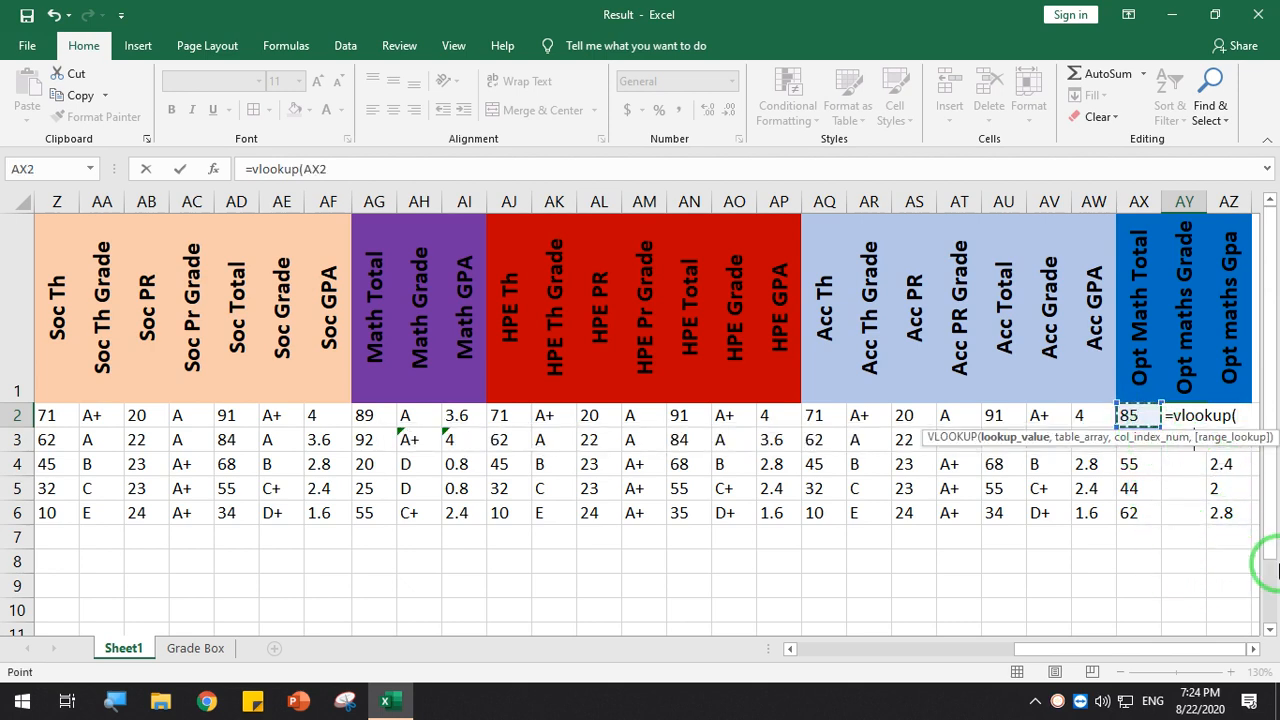
type(",")
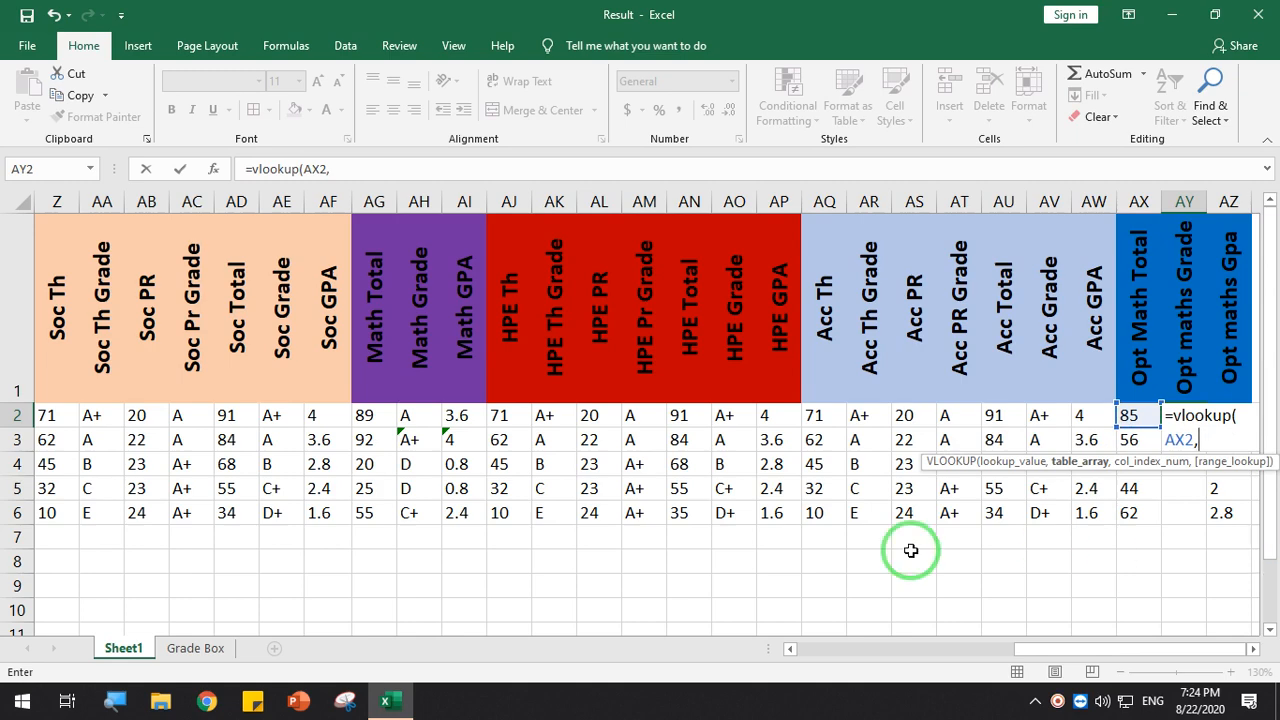
Complete the AY2 formula with the table range 'Grade Box'!H3:$I$11, column index 2 and range lookup 1
left_click(188, 646)
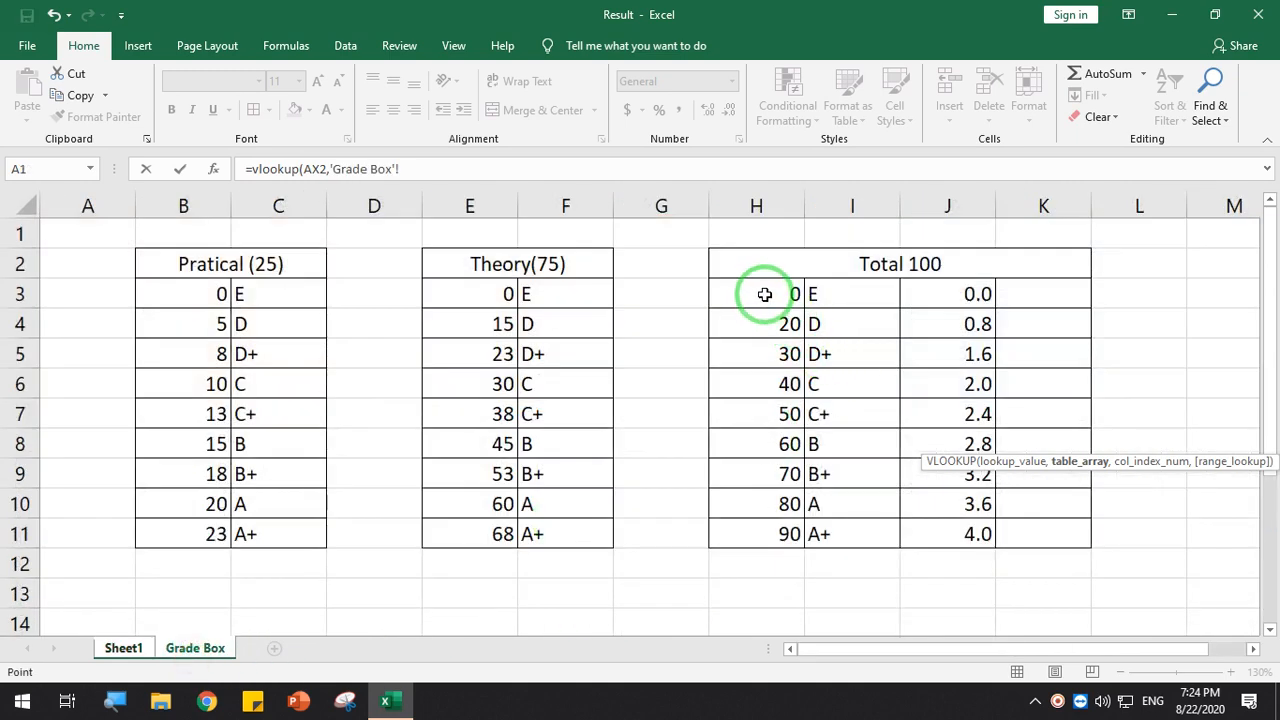
left_click_drag(770, 294, 857, 552)
left_click(857, 552)
left_click_drag(772, 294, 868, 537)
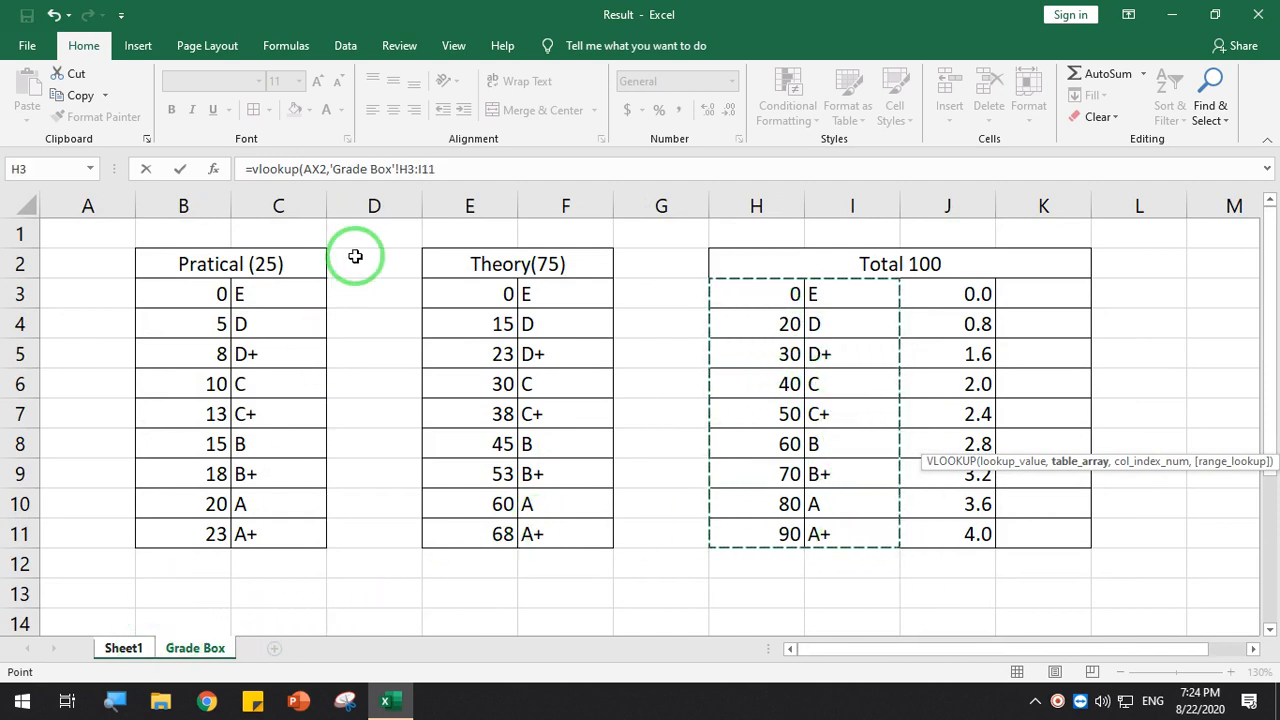
left_click(443, 168)
key("F4")
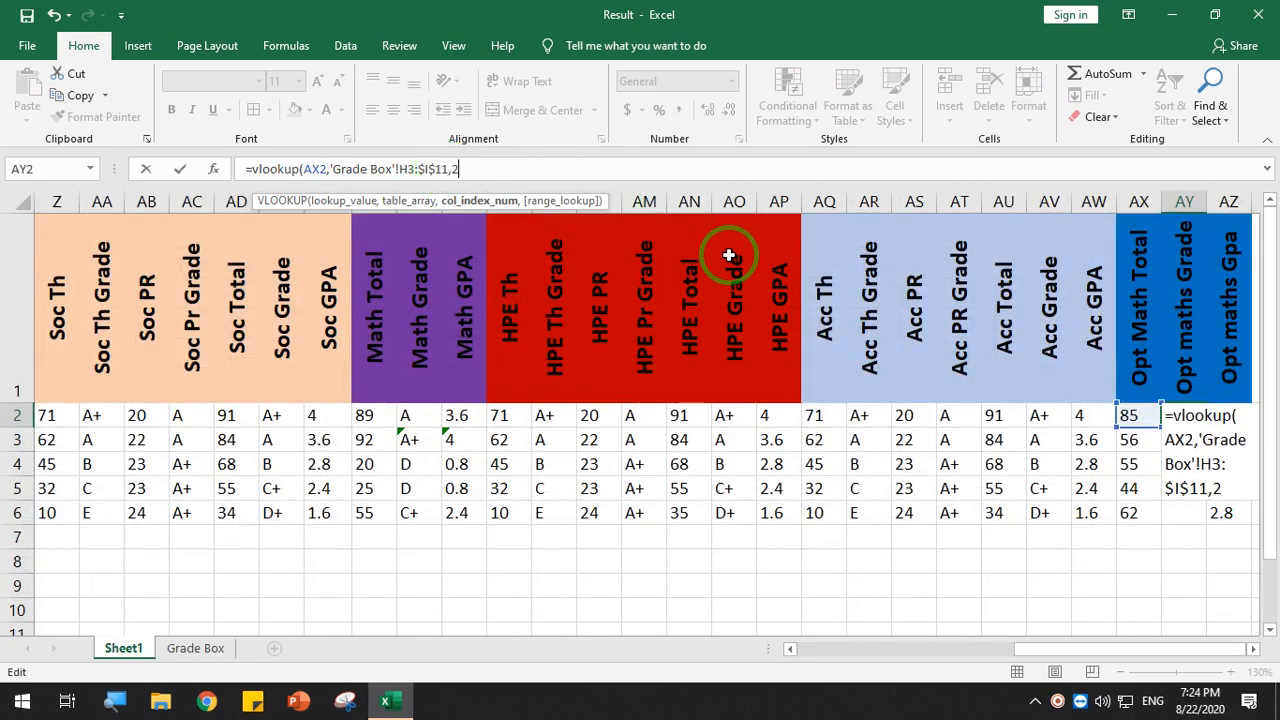
type(",1)")
key("Return")
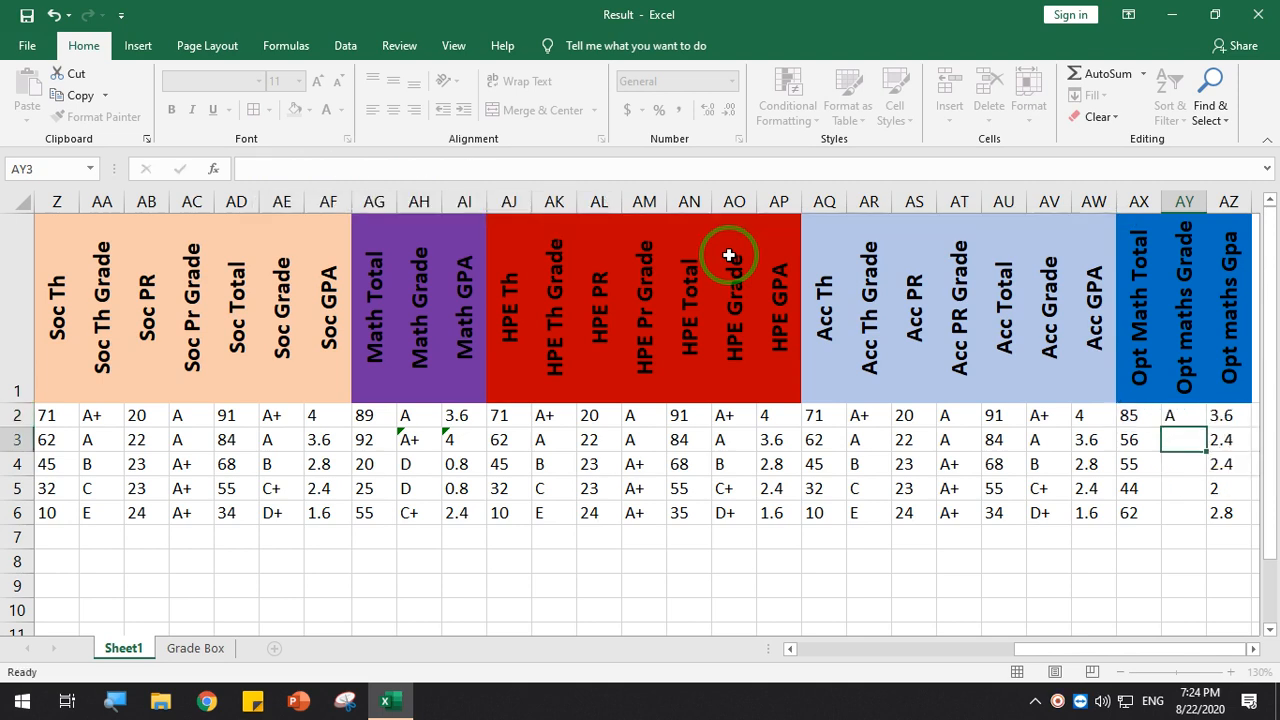
Fill the Opt maths Grade formula from AY2 down to AY6
left_click(1196, 418)
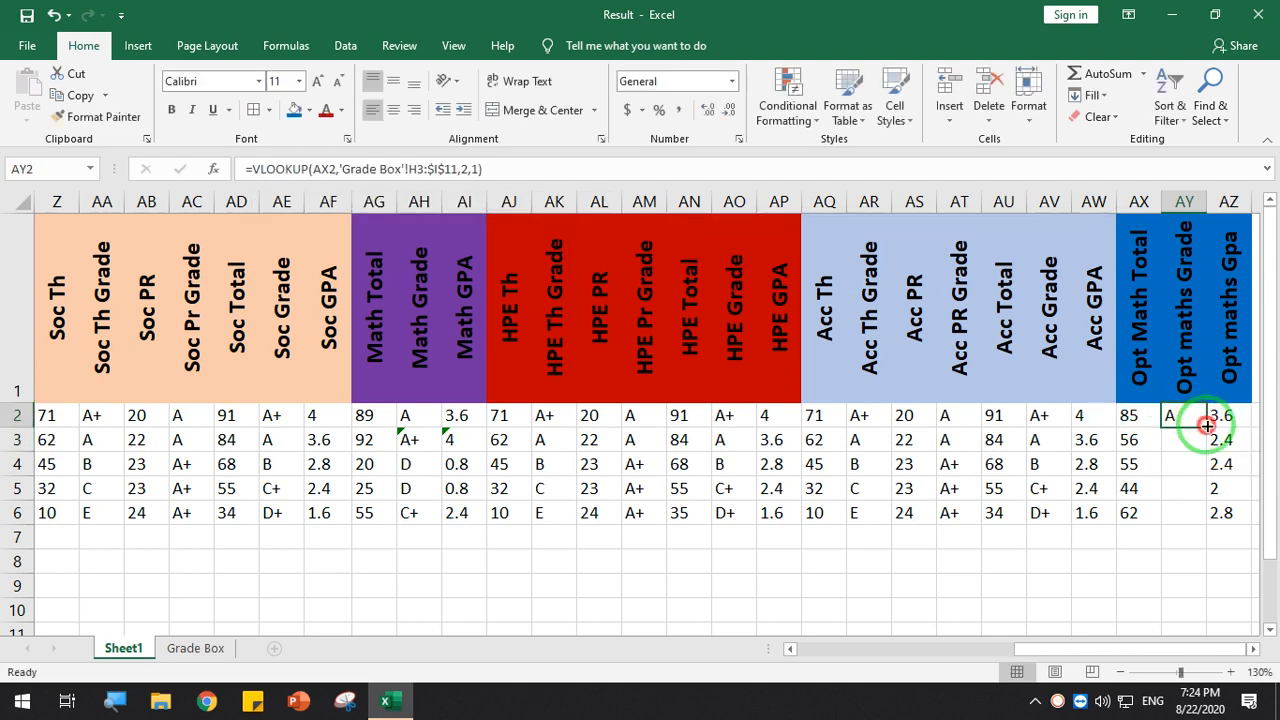
left_click_drag(1207, 425, 1160, 520)
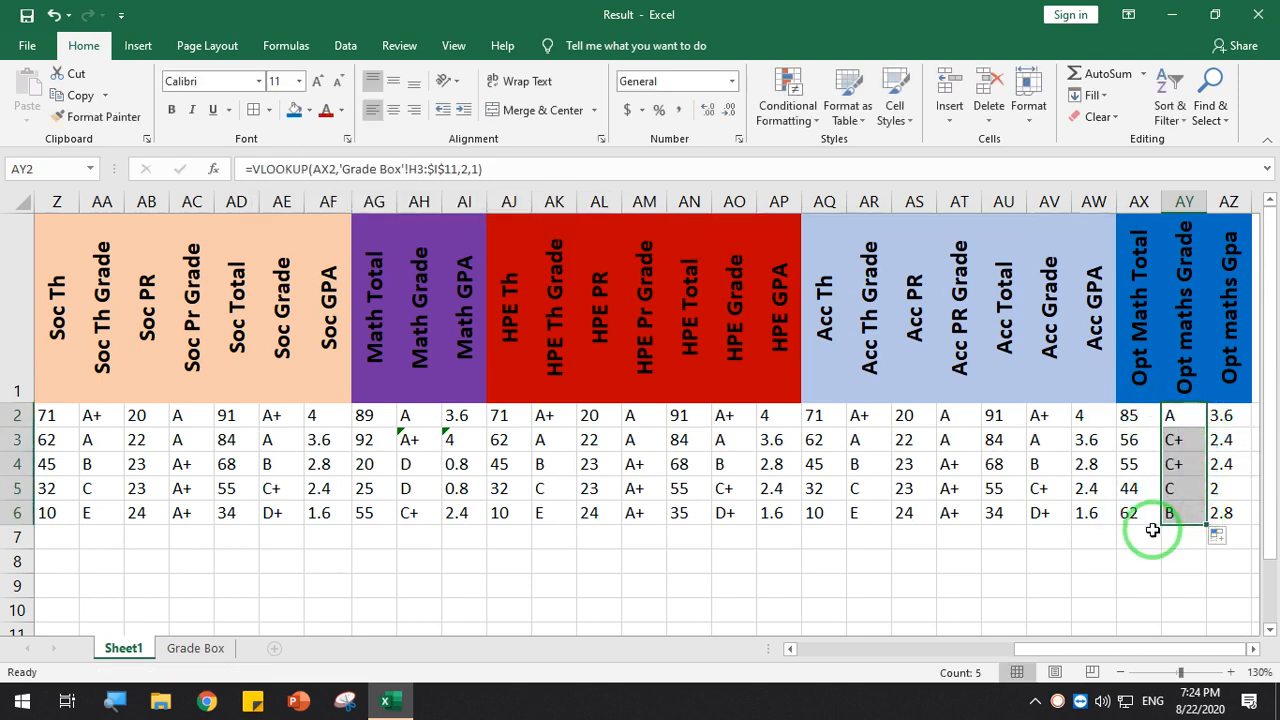
left_click(1166, 561)
Apply borders to all cells of the result table, from the Roll No header in A1 to AZ6
left_click_drag(1190, 648, 1250, 651)
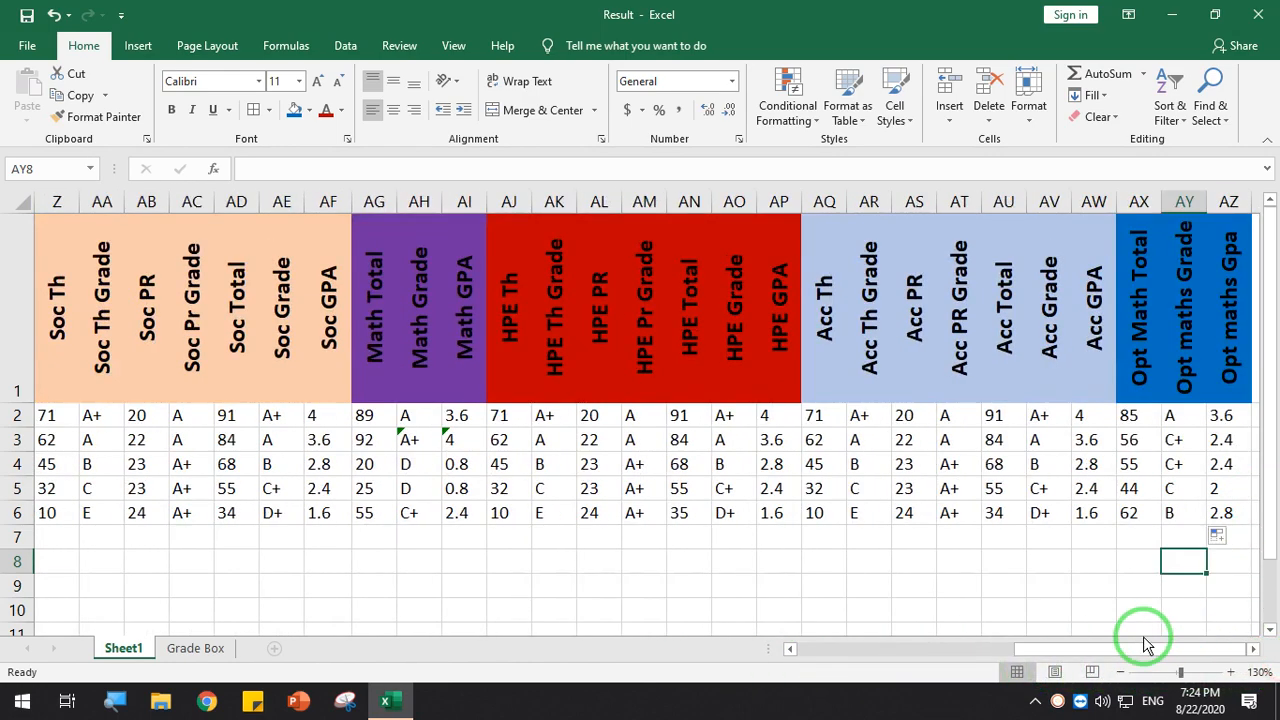
scroll(629, 480, "down", 2)
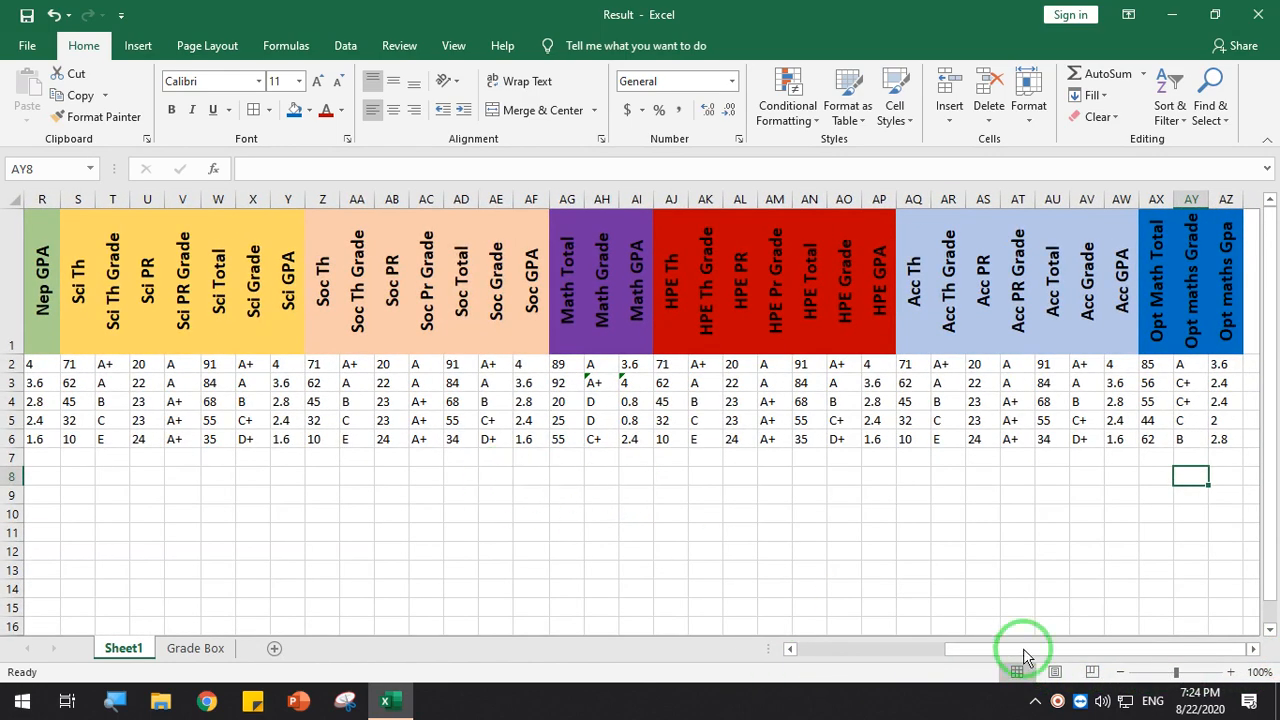
left_click_drag(1025, 655, 826, 663)
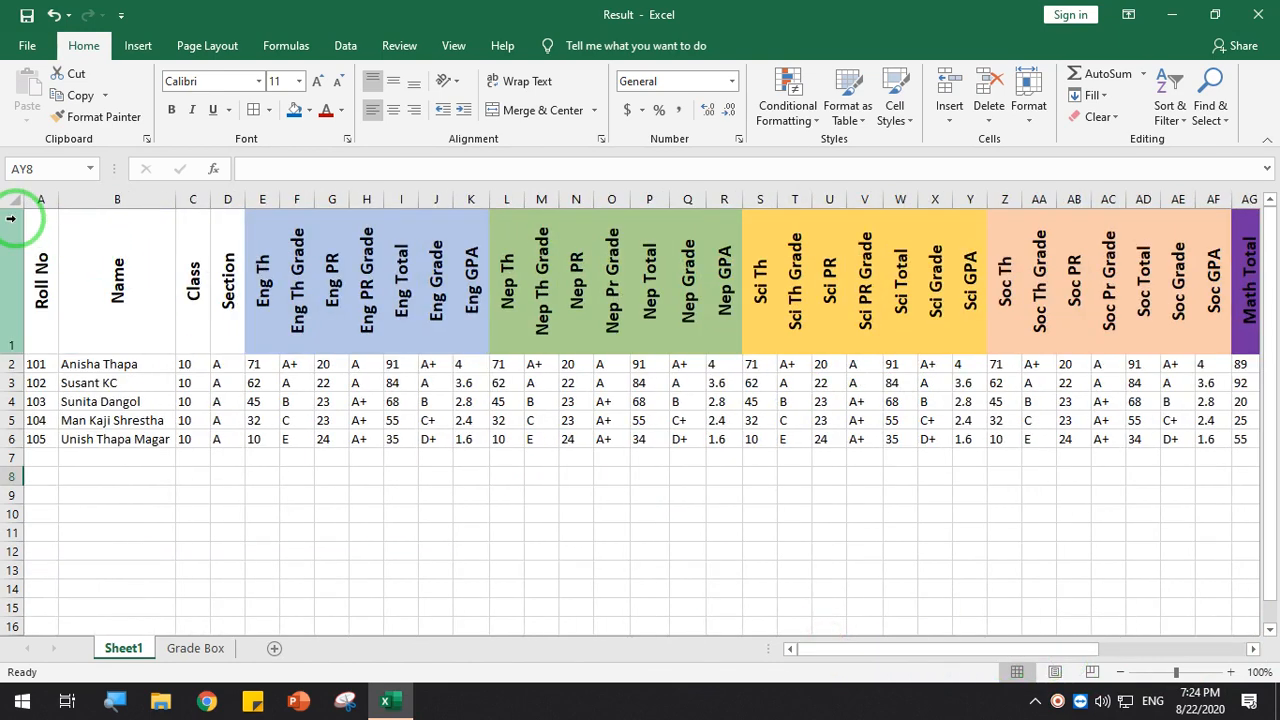
left_click_drag(35, 265, 1140, 440)
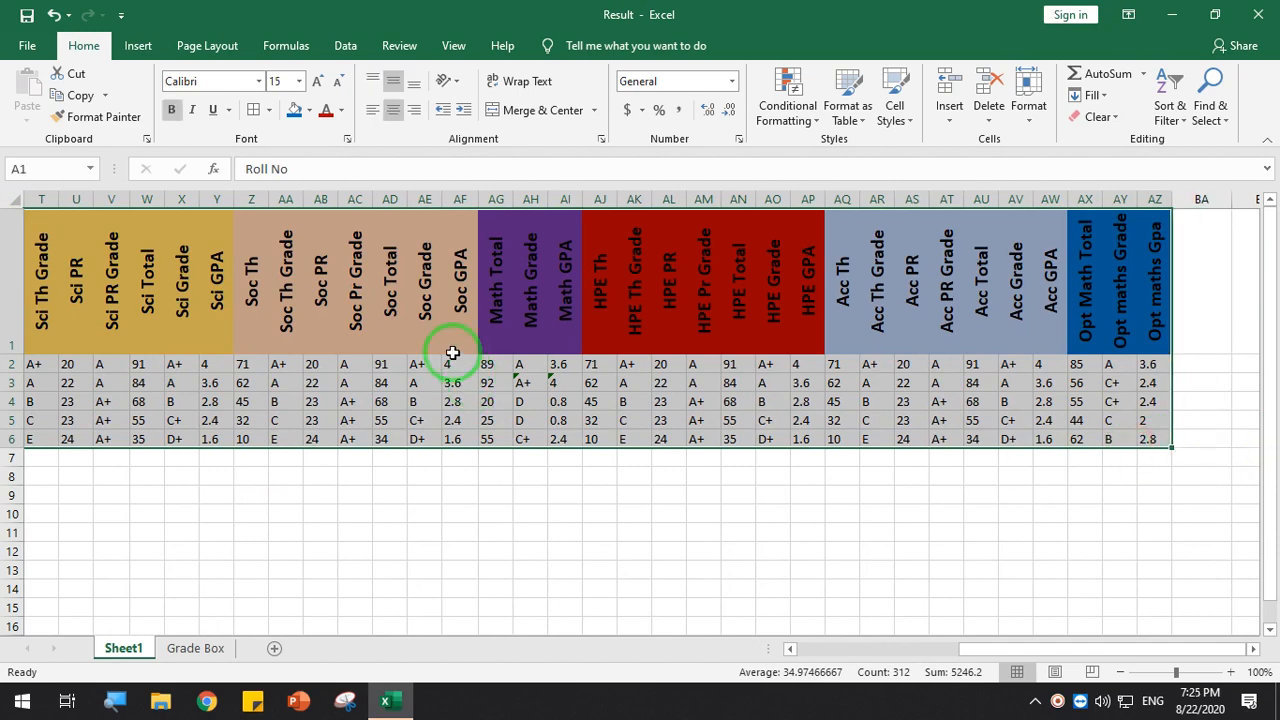
left_click(253, 109)
left_click(687, 538)
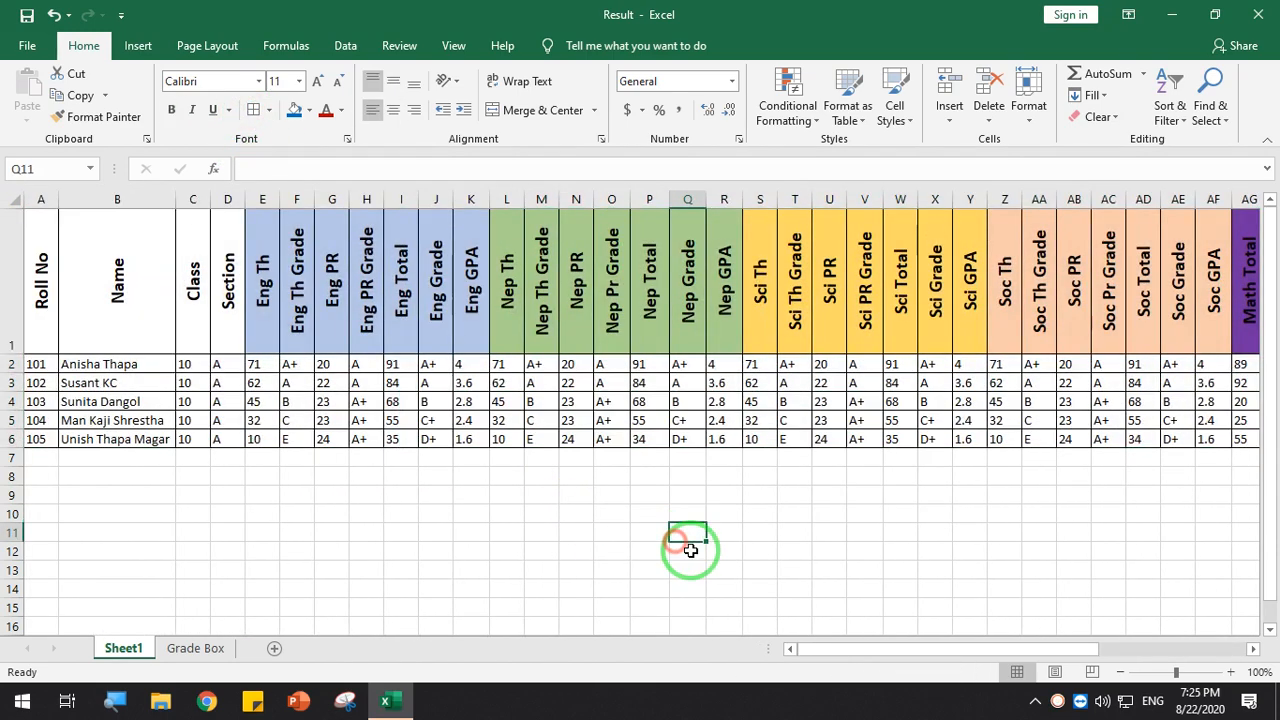
Autofit all column widths and row heights of the result sheet to their contents
left_click(14, 199)
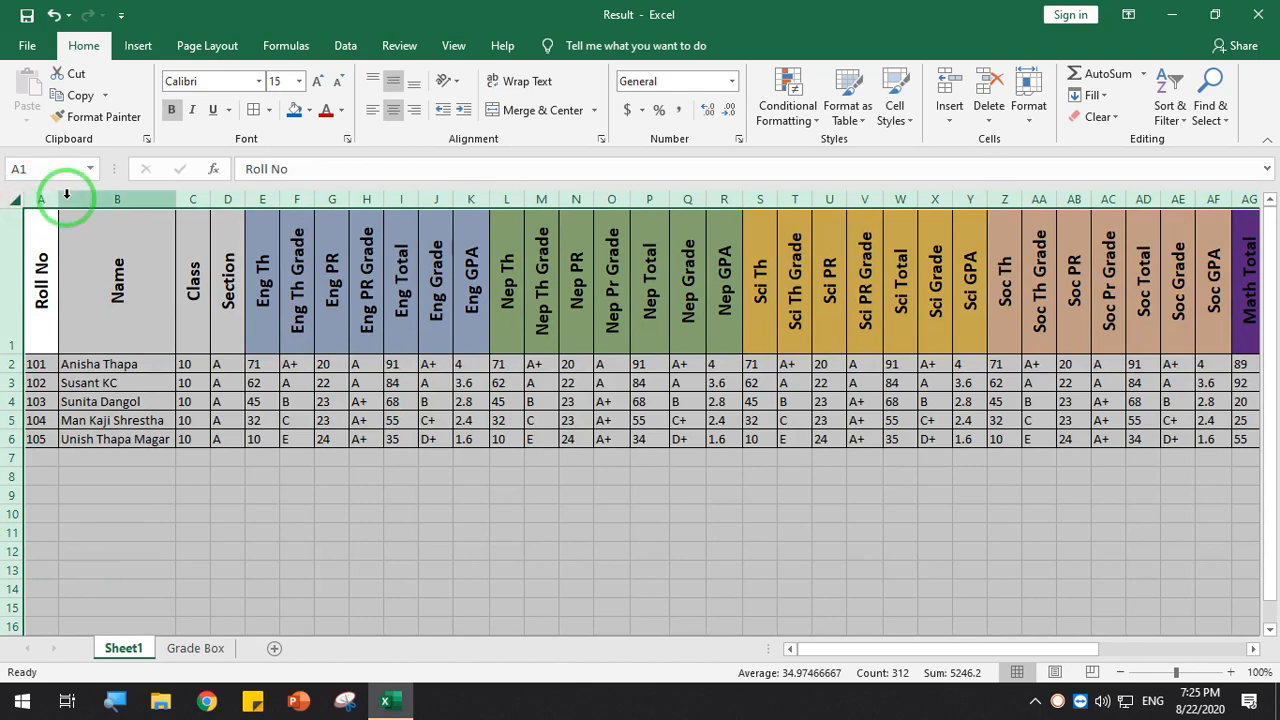
double_click(58, 195)
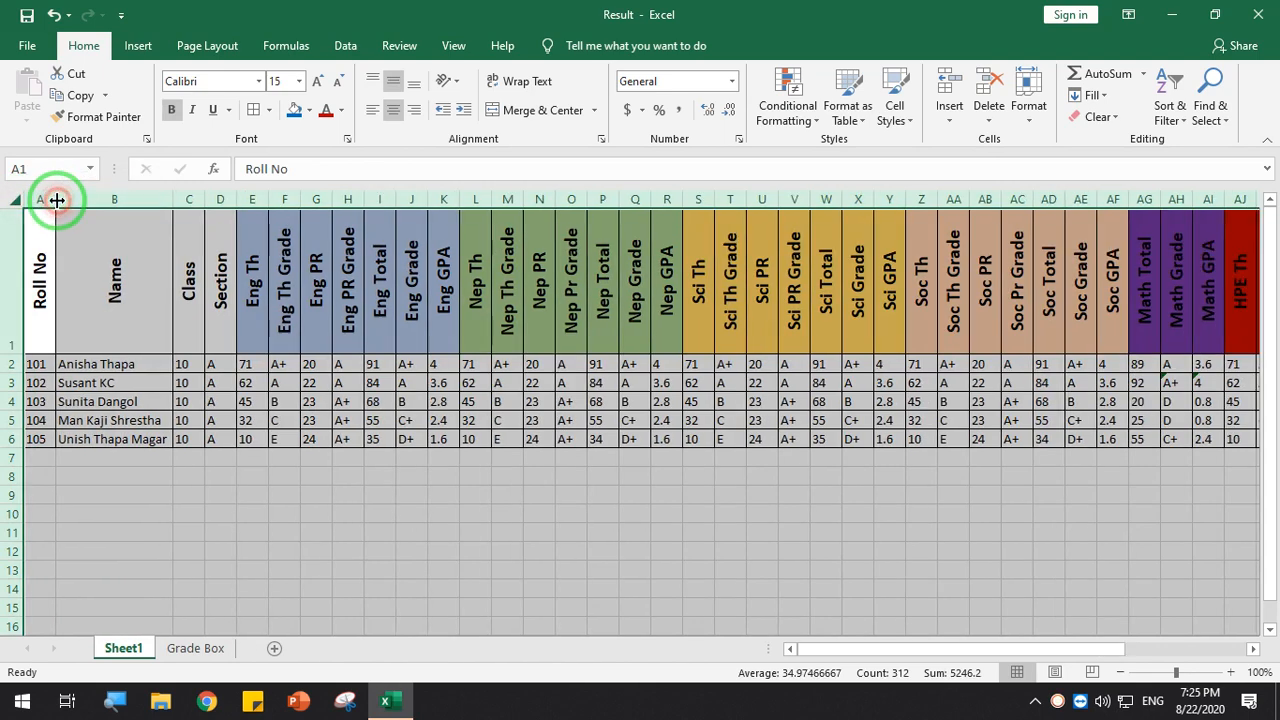
double_click(13, 352)
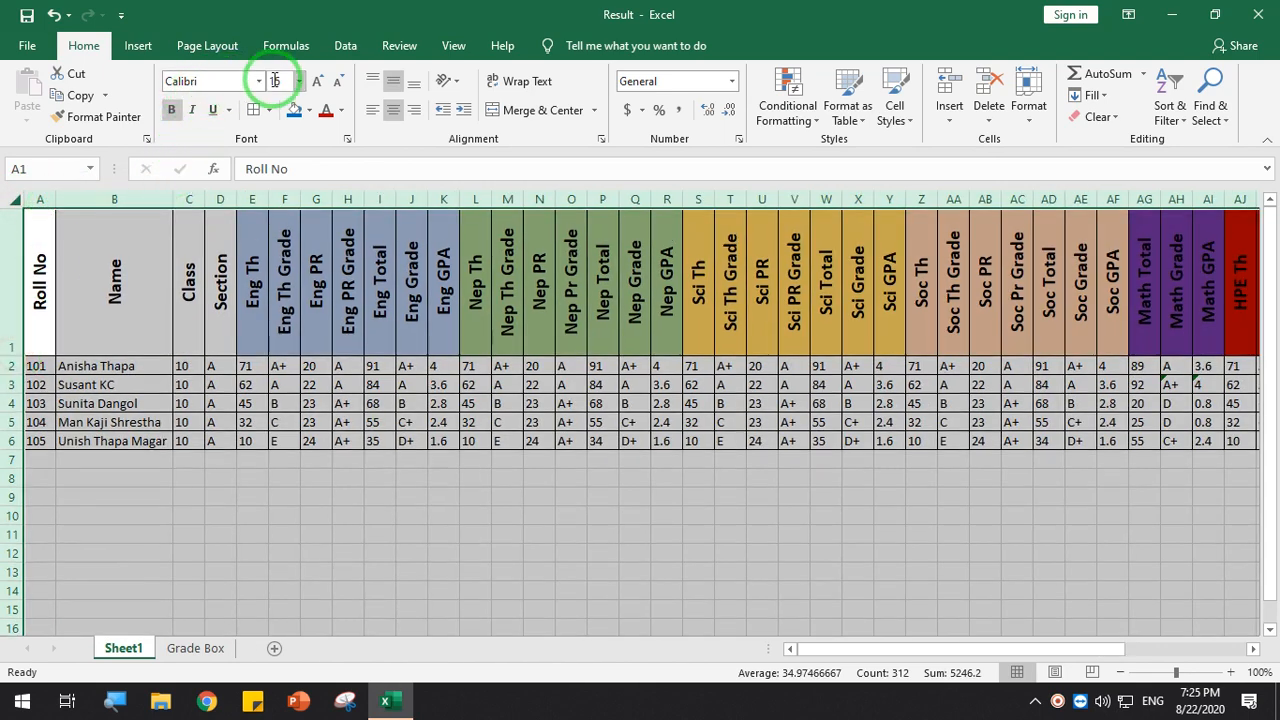
Format the student data in rows 2 to 6 in Times New Roman, size 15
left_click(71, 384)
left_click_drag(12, 366, 11, 433)
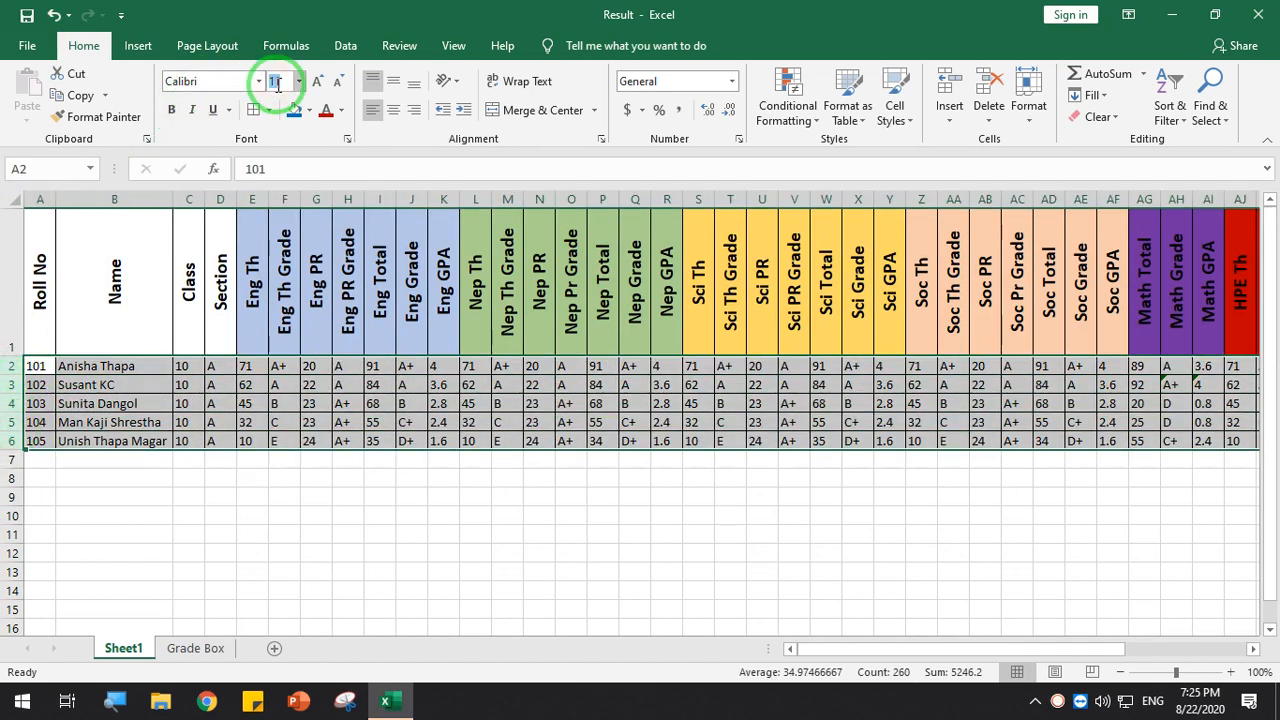
key("Return")
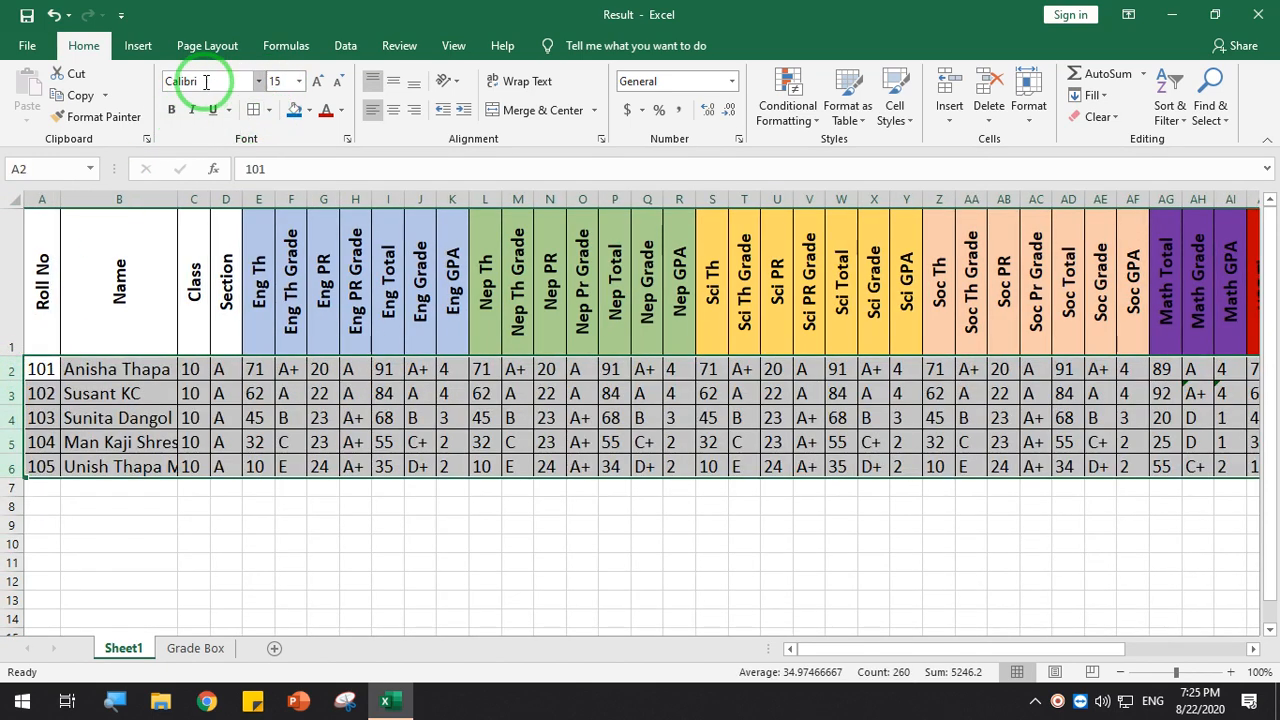
key("Return")
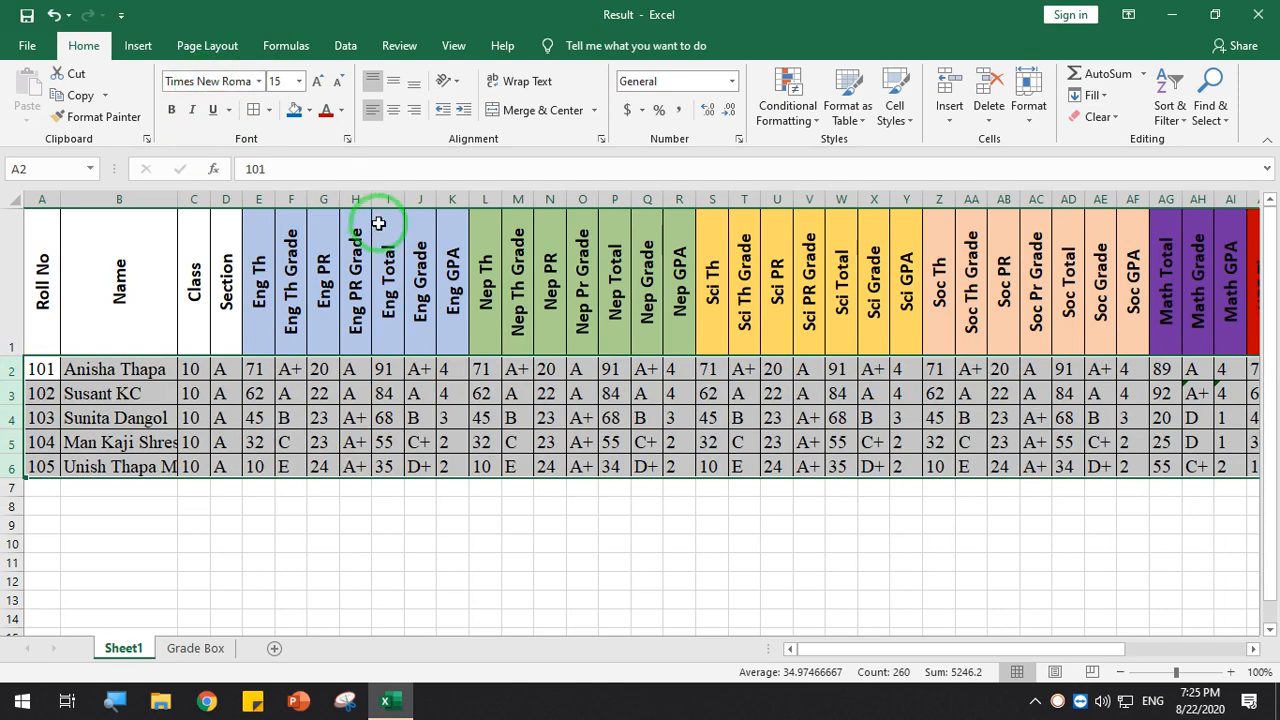
Widen the Nep GPA column R and the Eng GPA column K slightly so their decimals fit
left_click(694, 397)
left_click(612, 442)
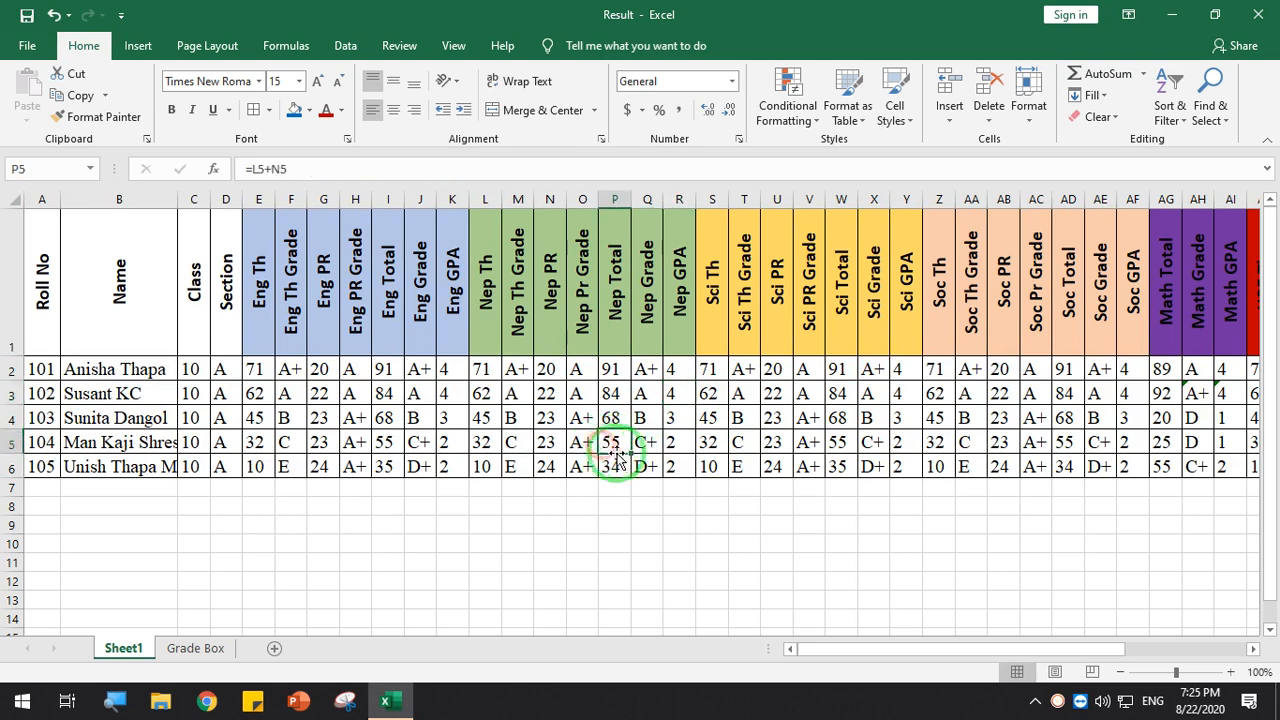
left_click(615, 466)
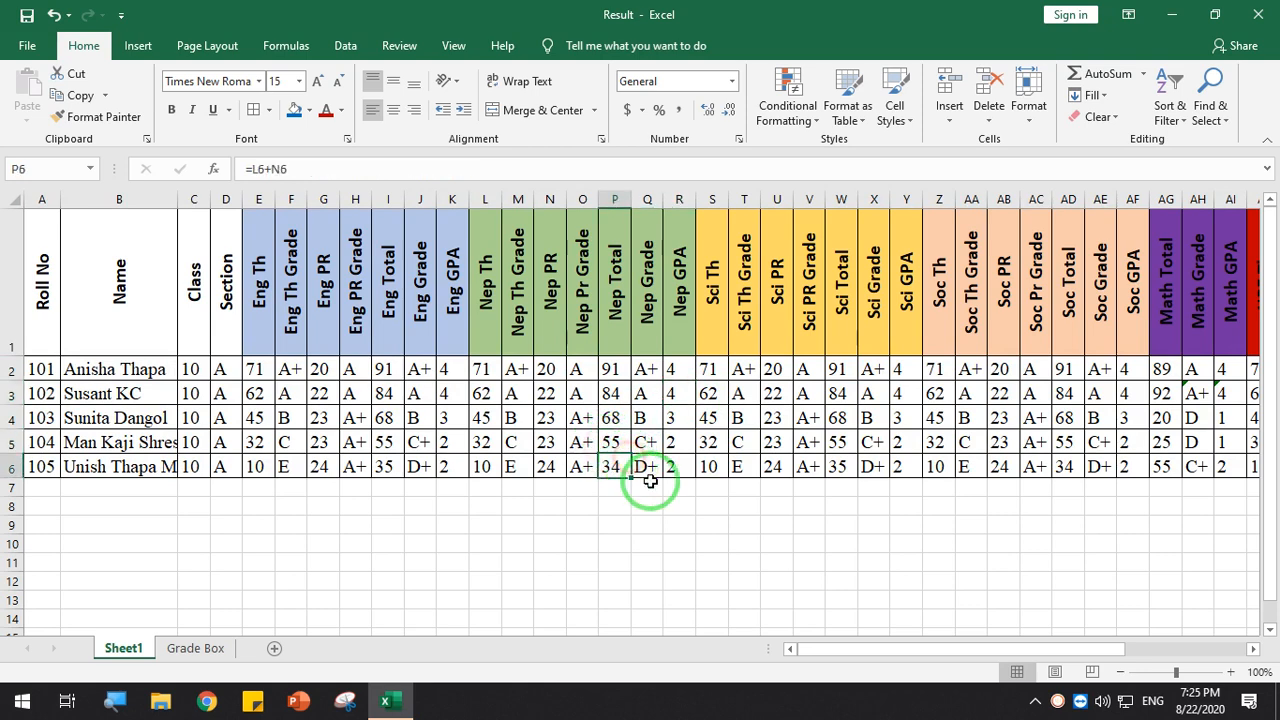
left_click(676, 369)
left_click_drag(698, 197, 700, 197)
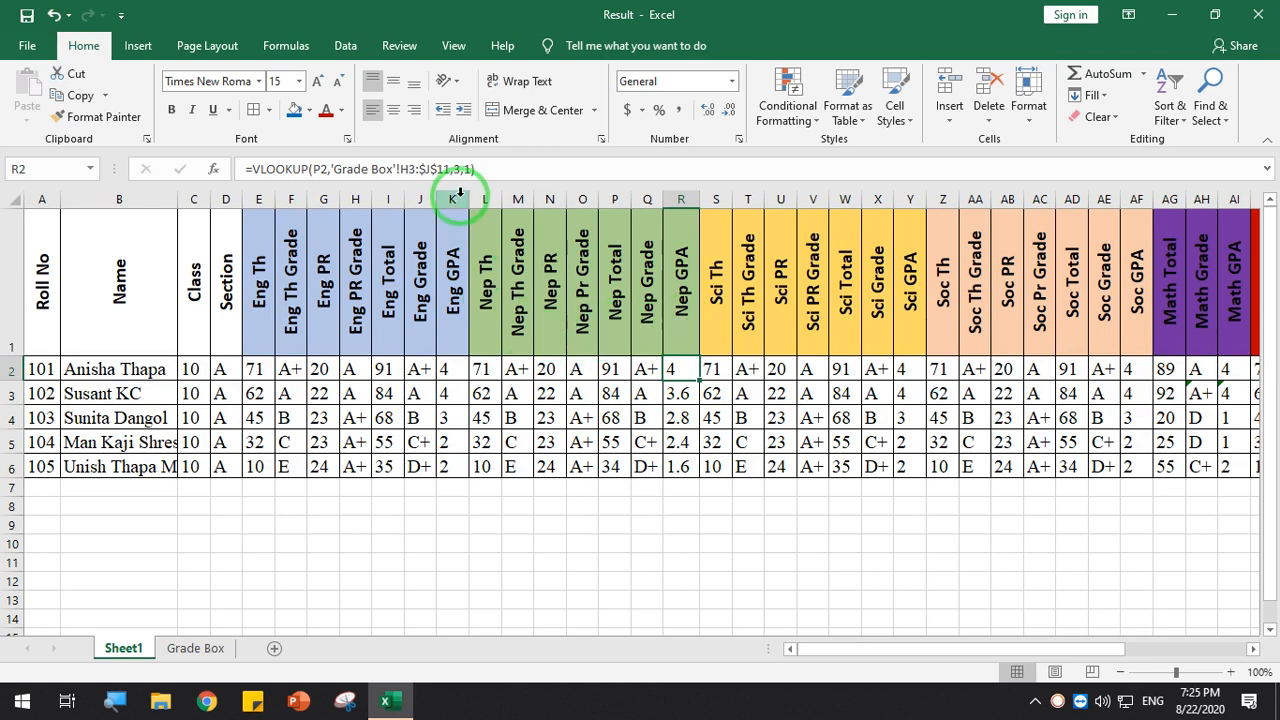
left_click_drag(469, 199, 472, 199)
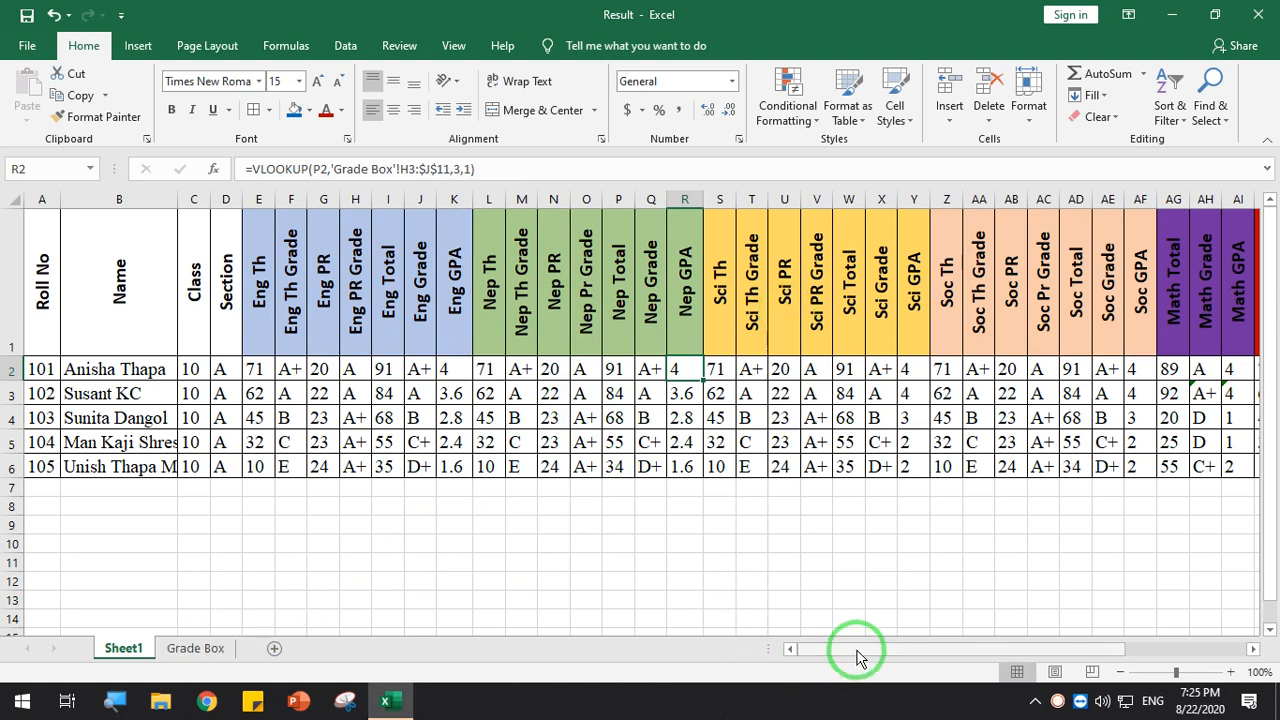
Add the header "Average GPA" in BA1, next to the Opt maths Gpa column
left_click_drag(857, 651, 1090, 675)
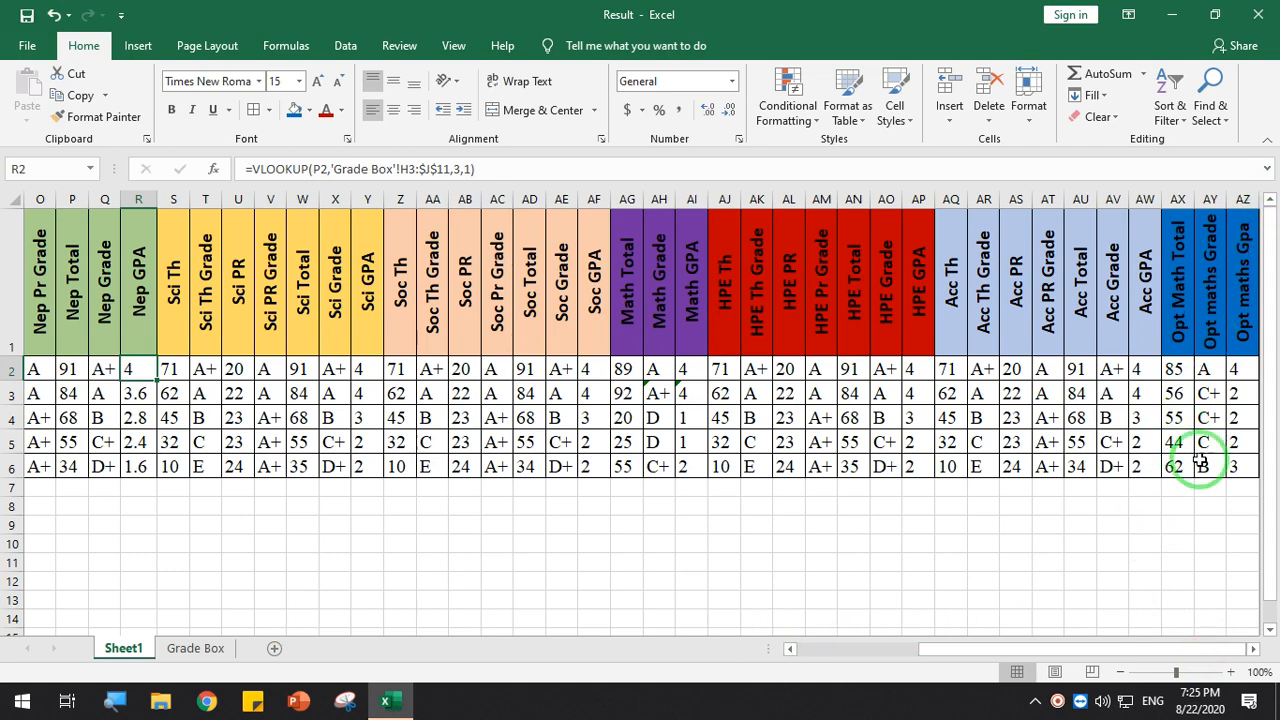
left_click(1251, 414)
key("Right")
key("Right")
key("Right")
key("Right")
key("Right")
key("Right")
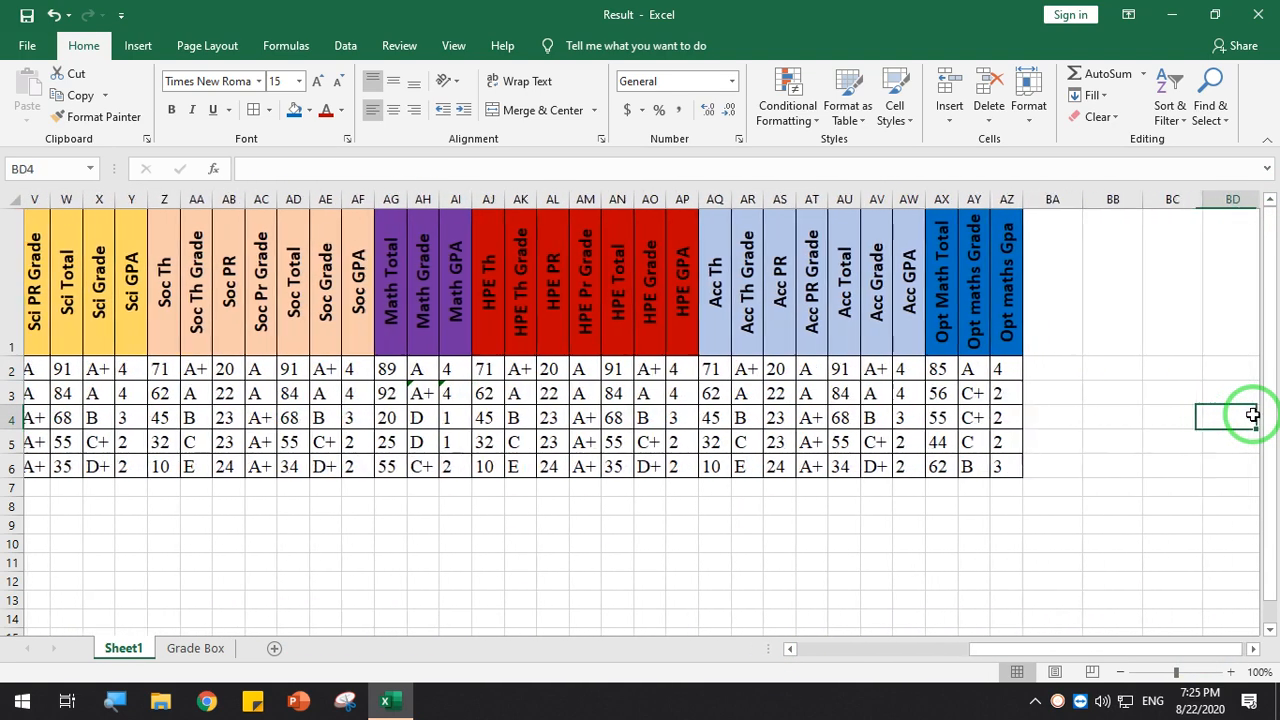
left_click(977, 329)
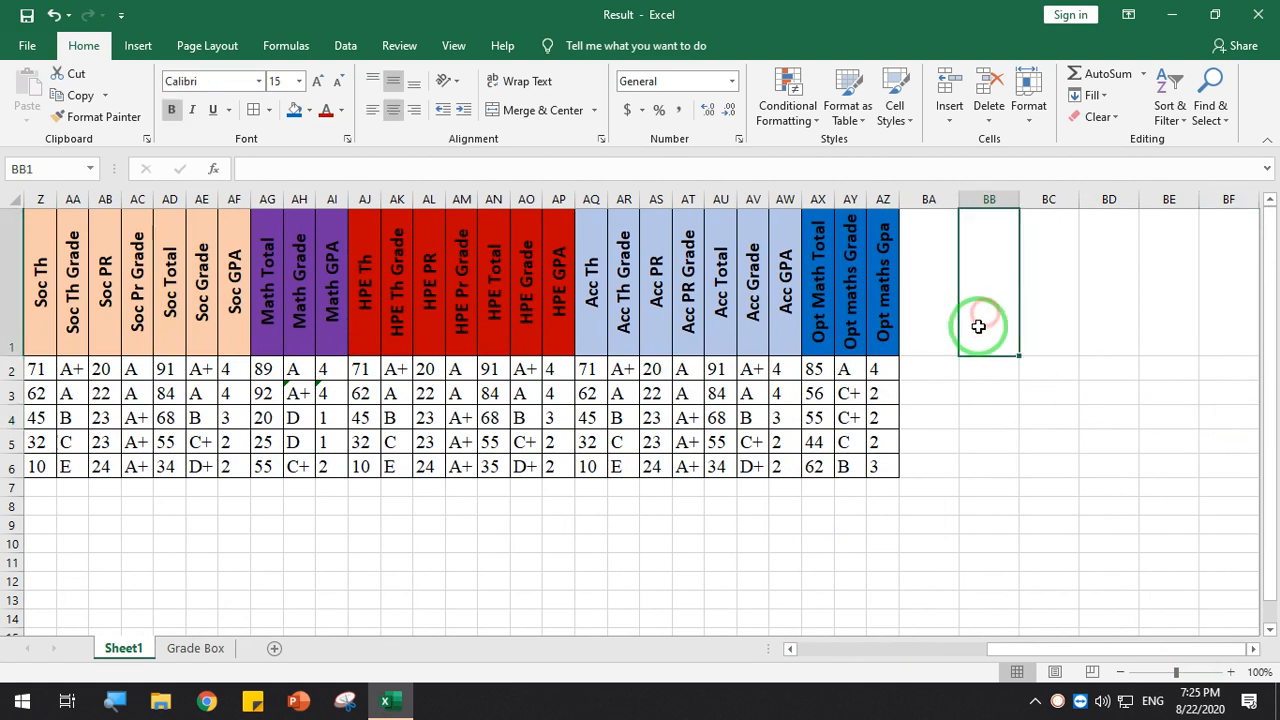
left_click(943, 326)
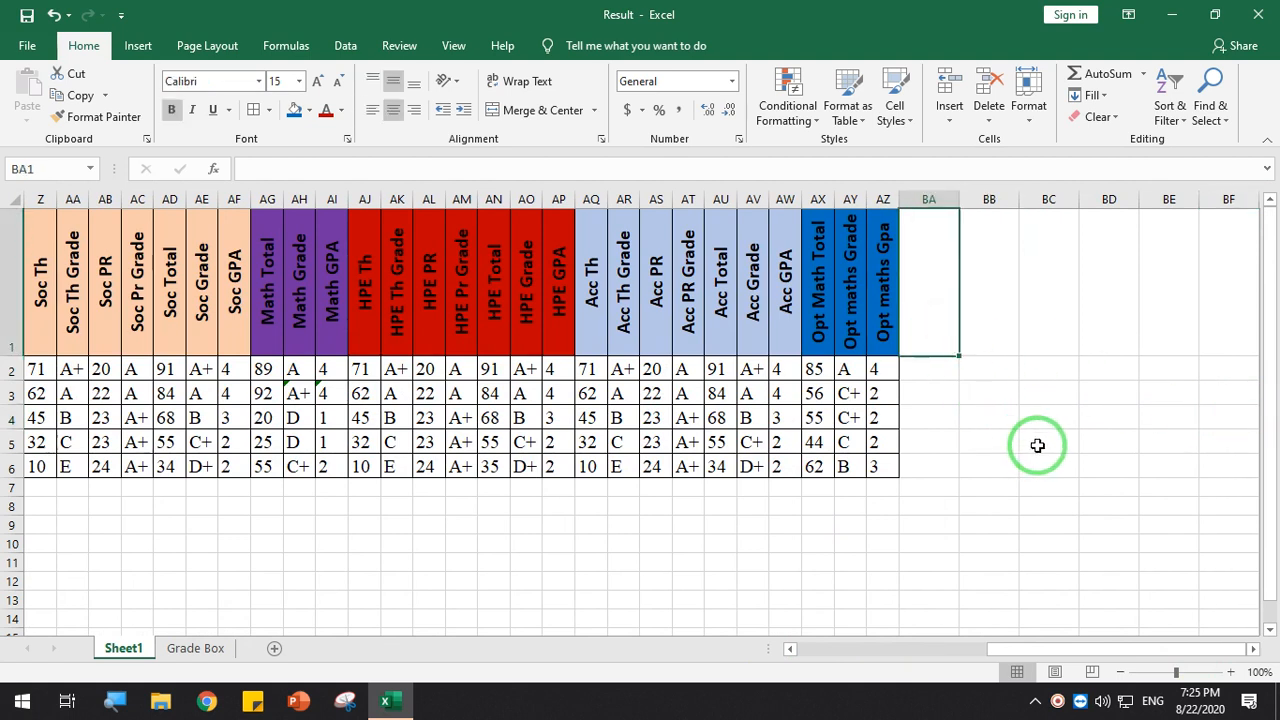
type("Aver")
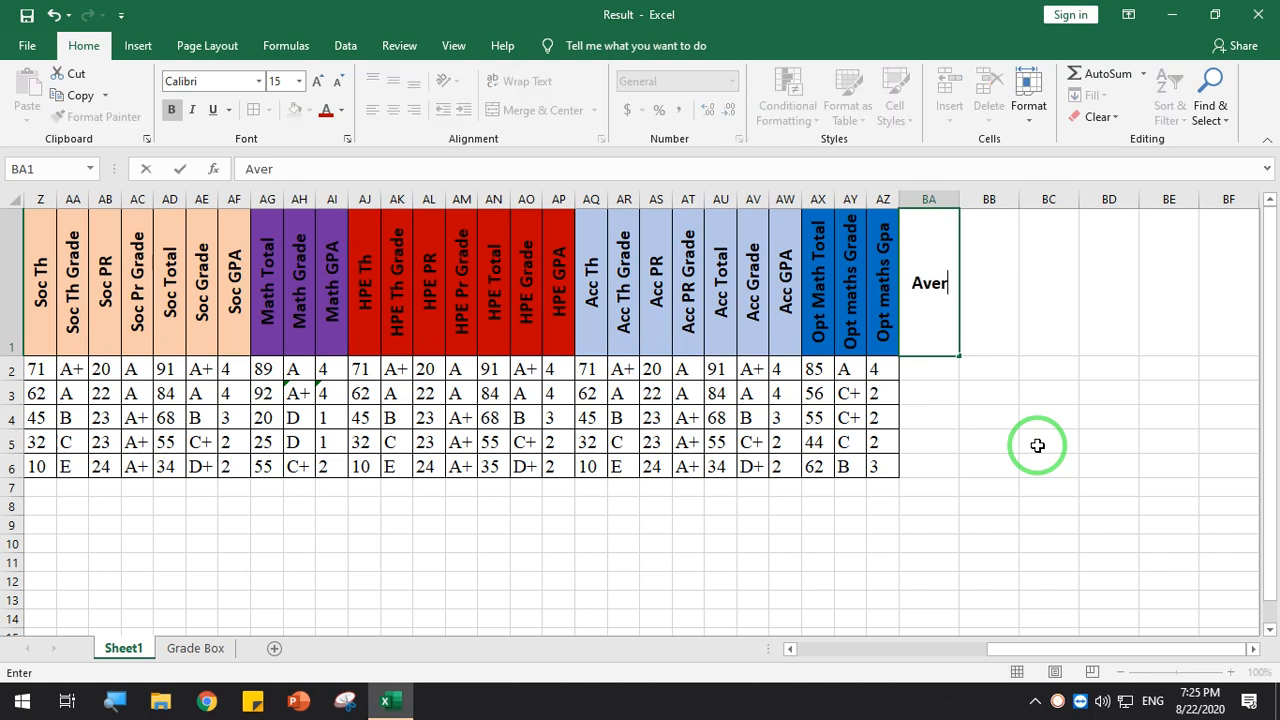
type("age GP")
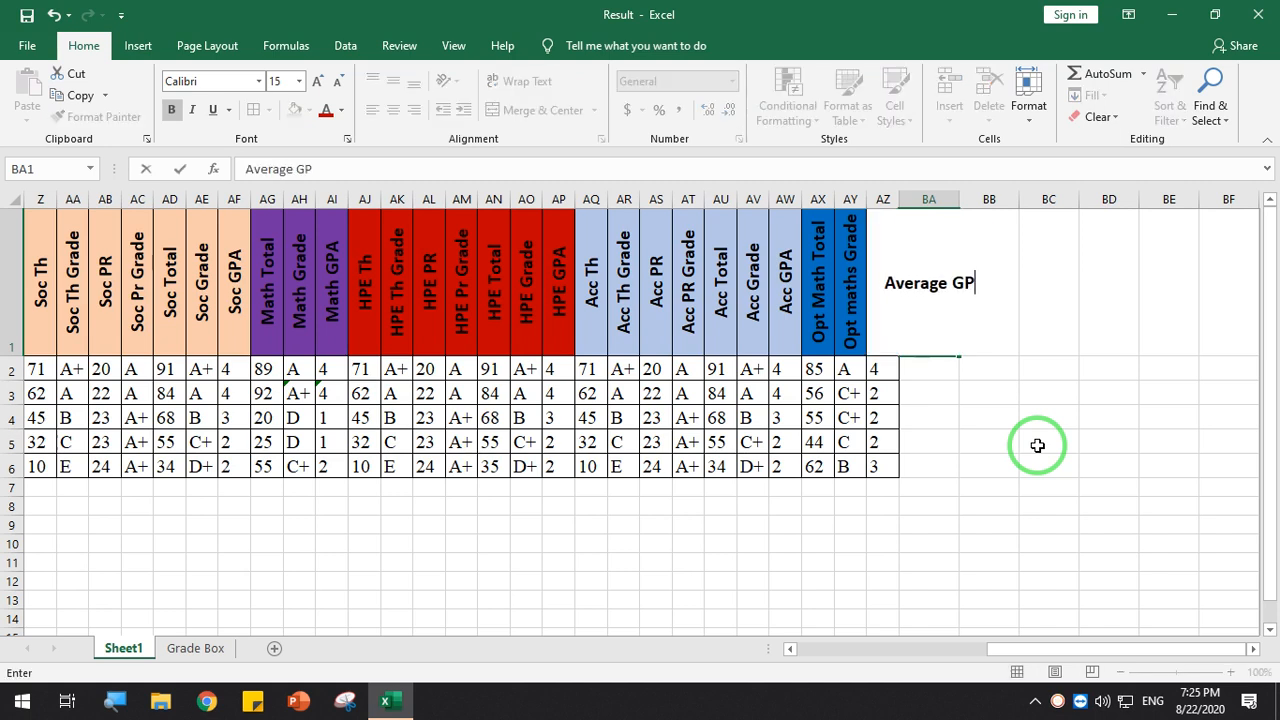
type("A")
key("Return")
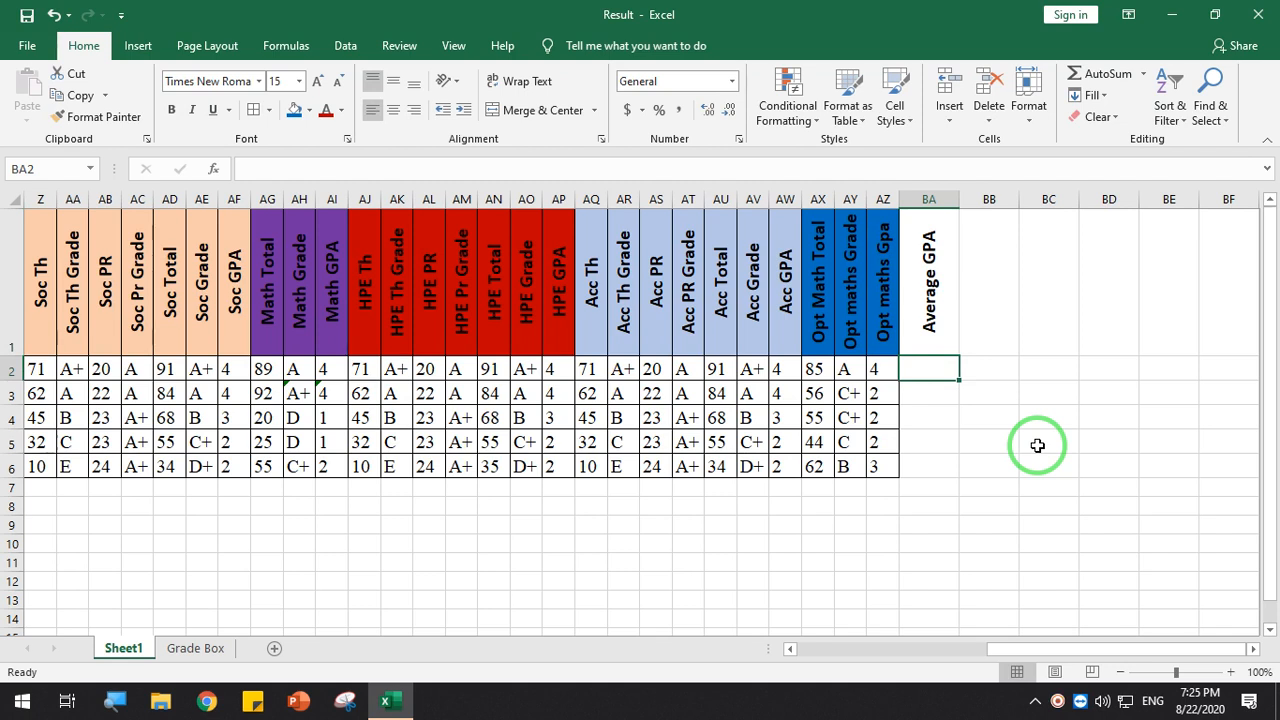
Start a SUM formula in BA2 with the English, Nepali, Science and Social GPA cells K2, R2, Y2 and AF2
type("=")
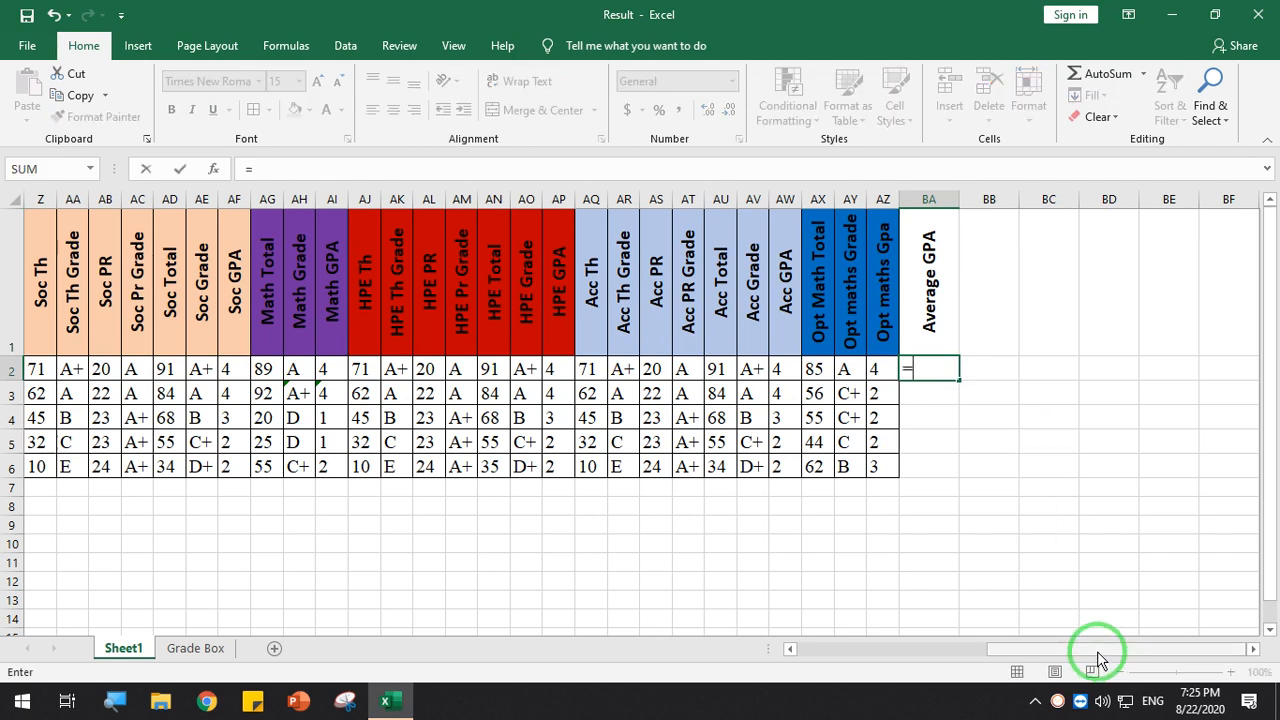
type("sum(")
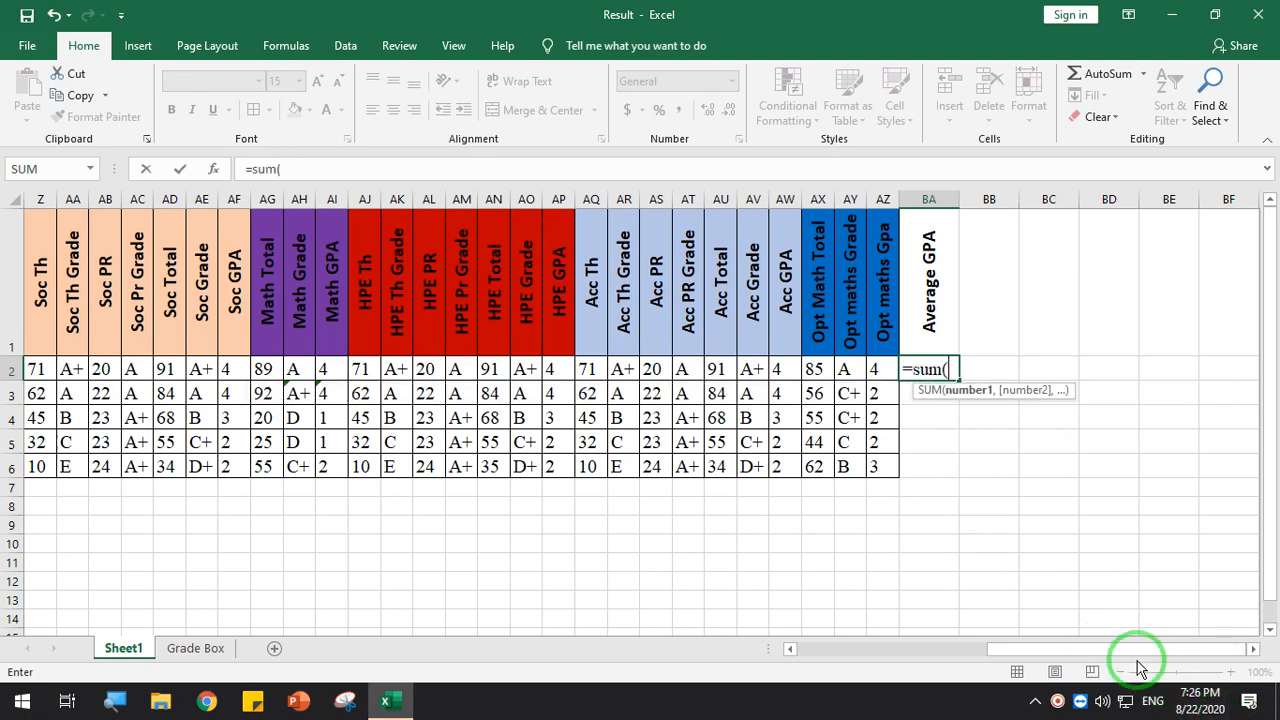
left_click_drag(1125, 650, 862, 651)
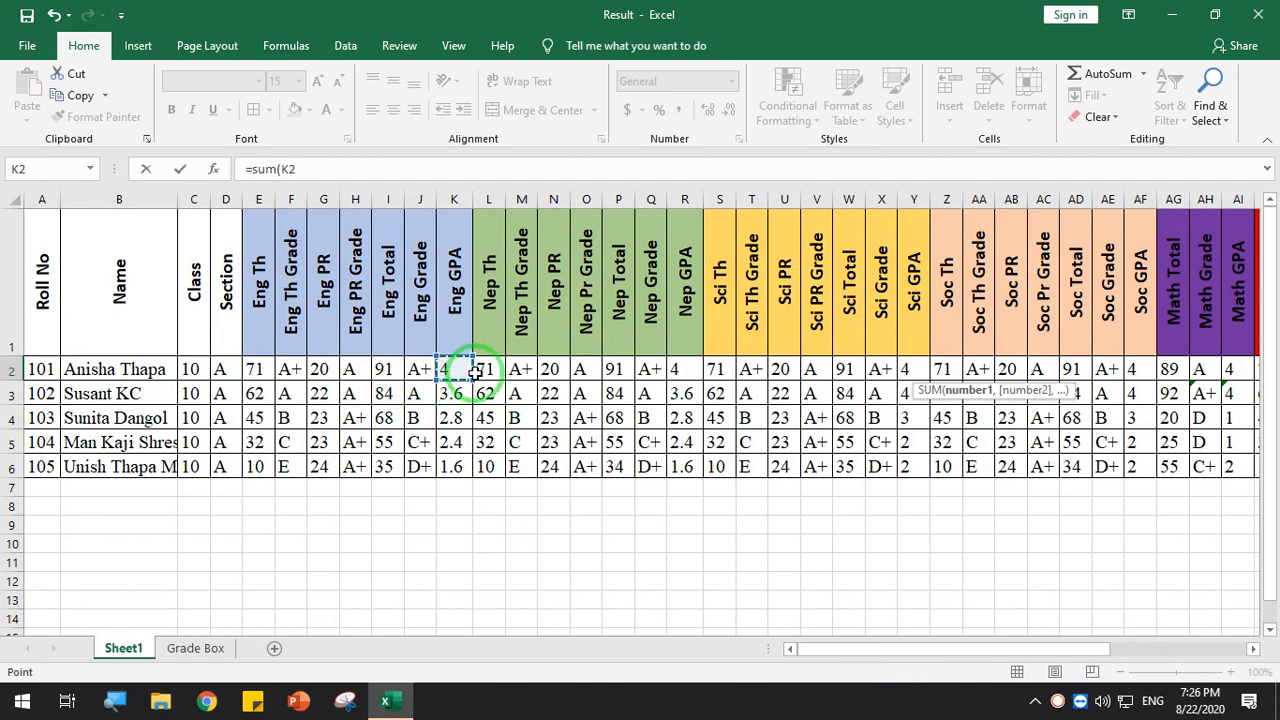
type(",R2")
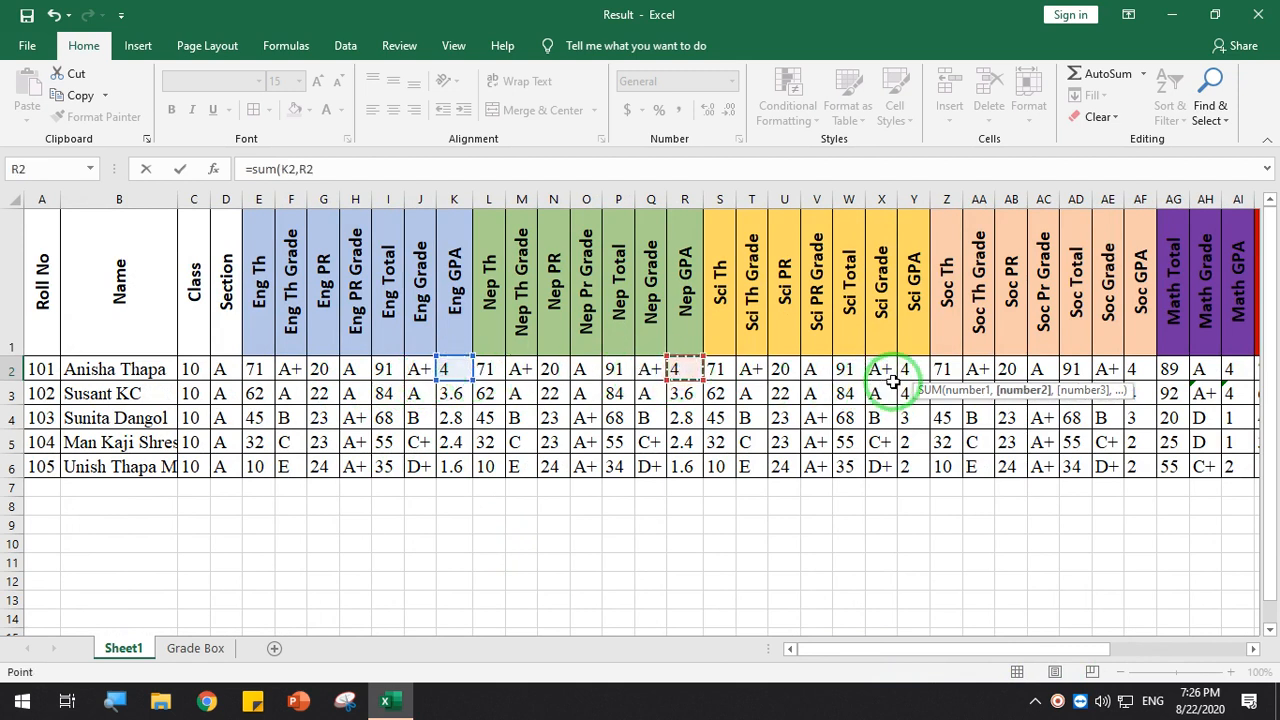
type(",")
left_click(913, 369)
type(",")
left_click(1146, 373)
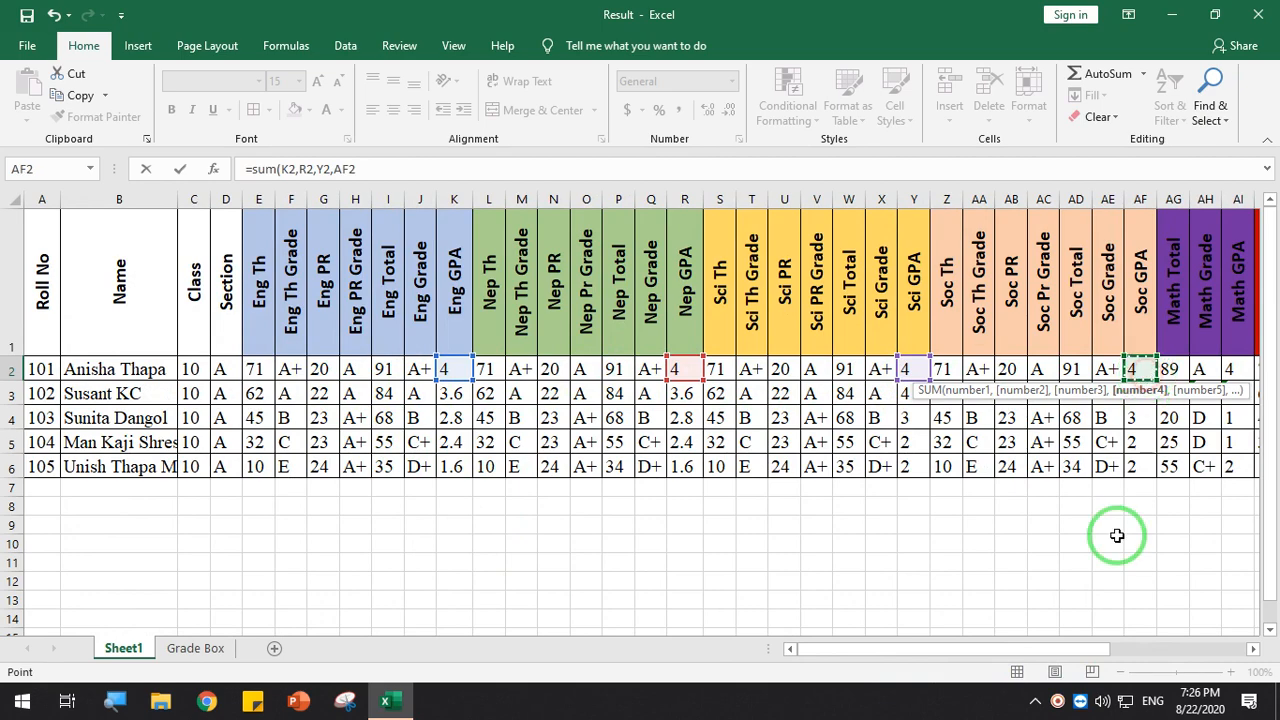
Add the Math, HPE, Acc and Opt maths GPA cells AI2, AP2, AW2 and AZ2 to the BA2 sum
left_click_drag(1006, 649, 1140, 652)
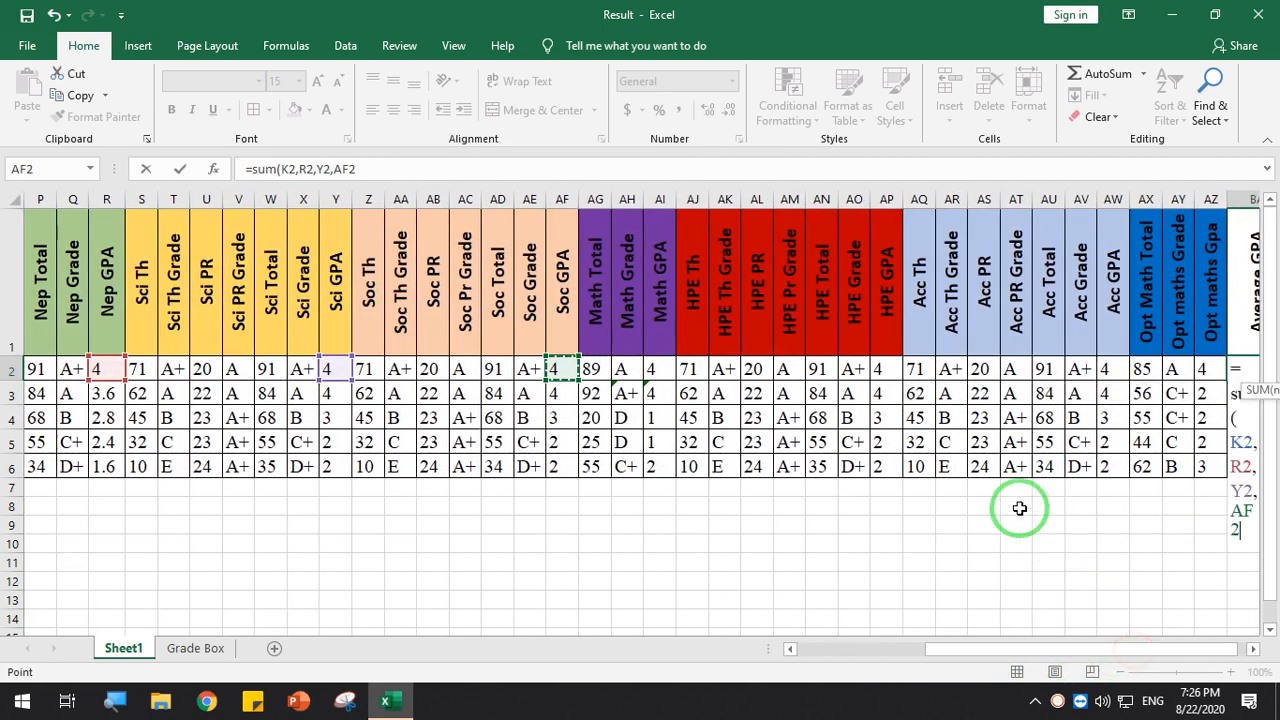
type(",R2")
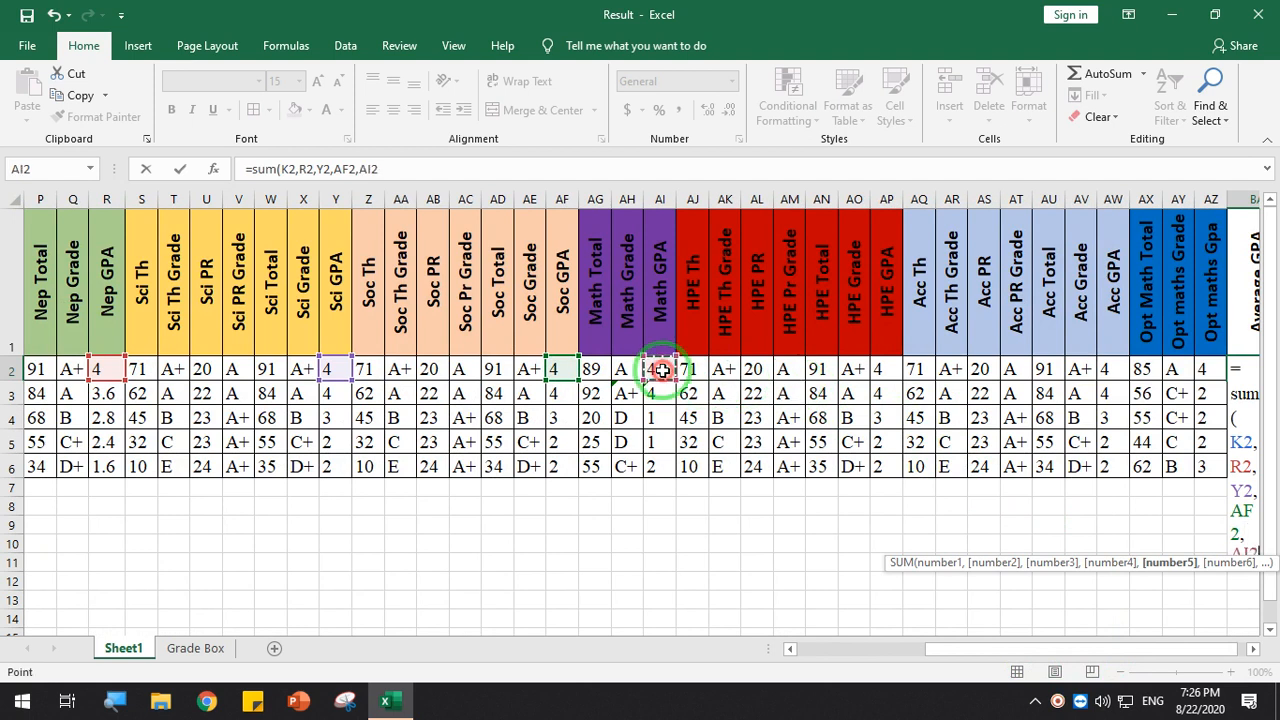
type(",")
left_click(884, 370)
type(",")
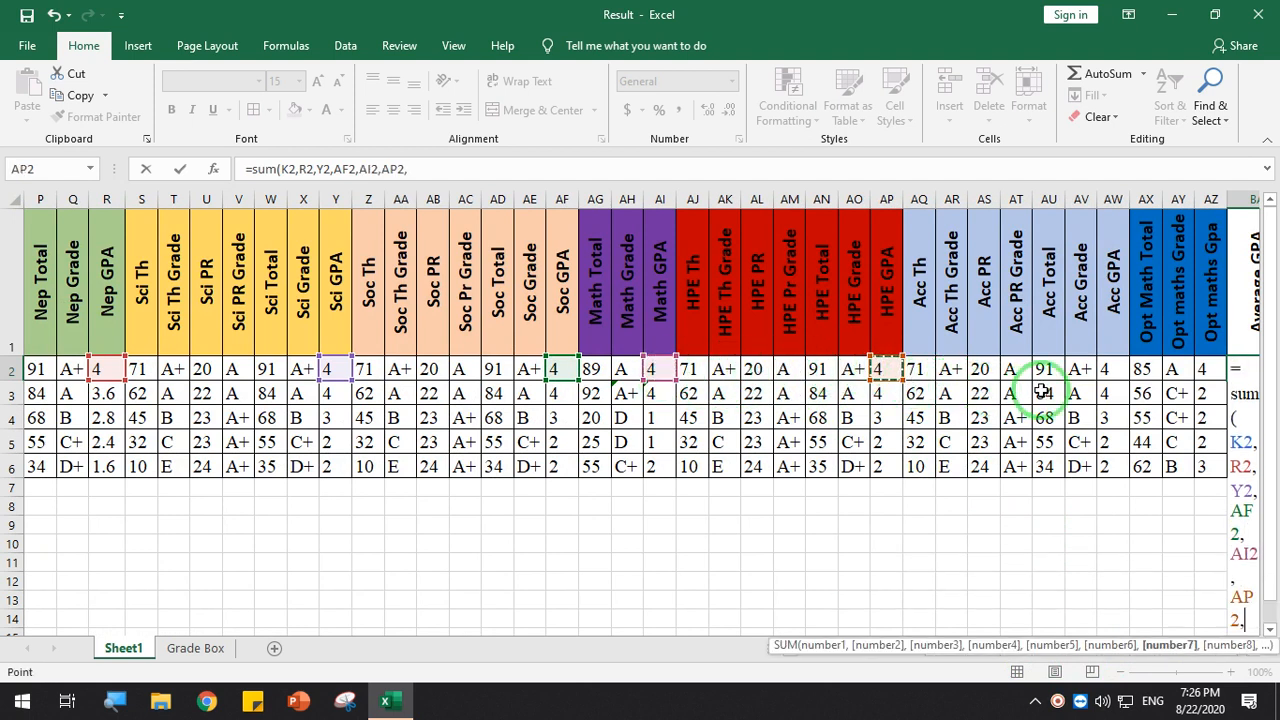
left_click(1104, 370)
type(",")
left_click(1203, 370)
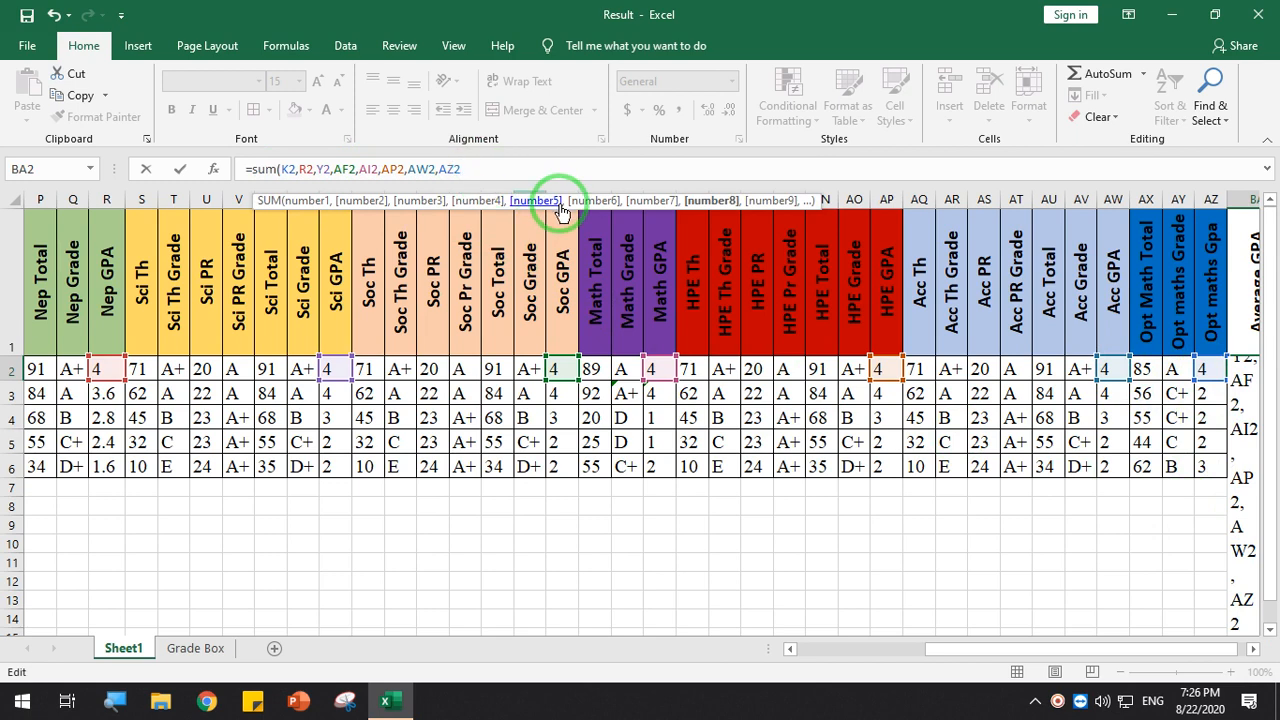
Finish the BA2 formula by dividing the sum by 8, and fill it down to BA6
type(")")
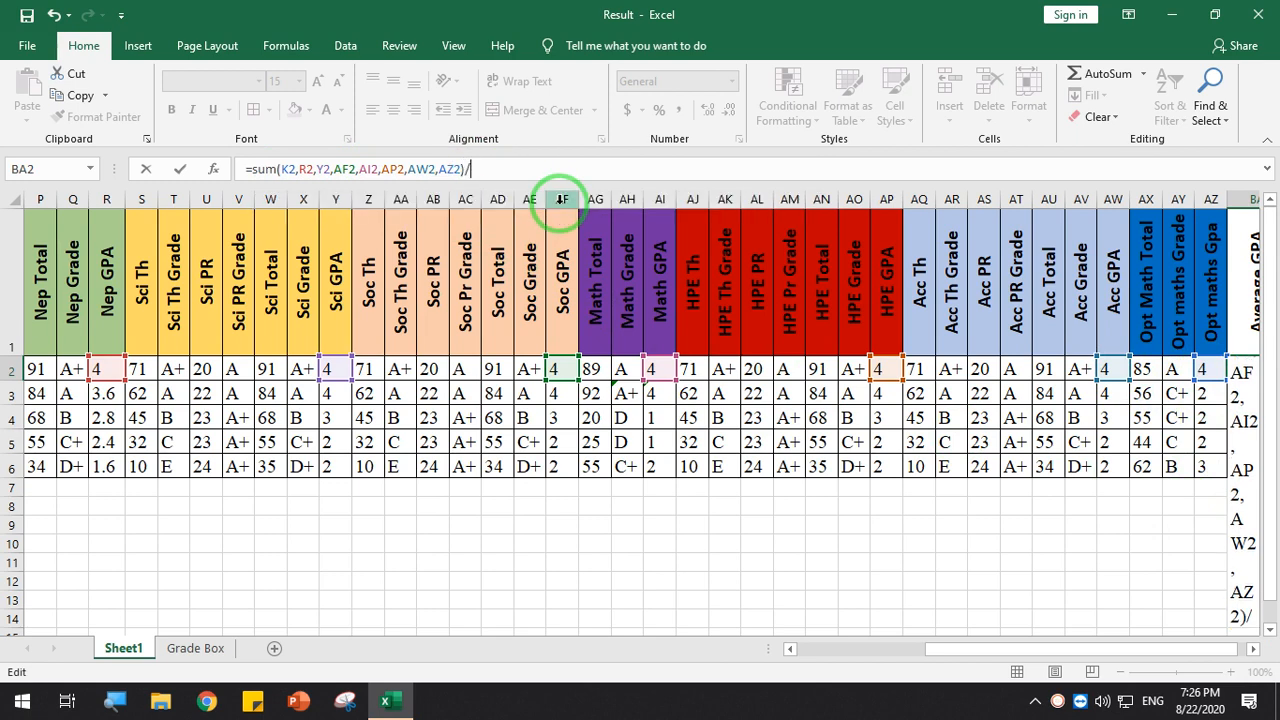
type("/8")
key("Return")
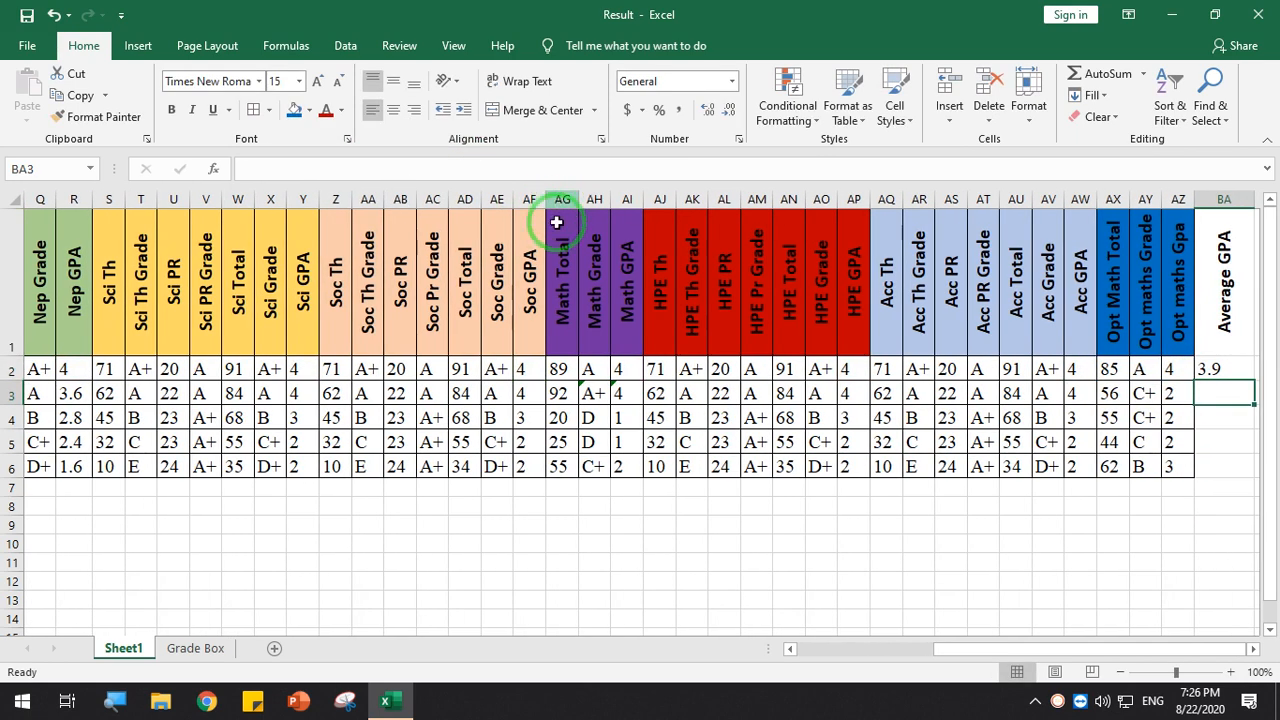
left_click(1245, 371)
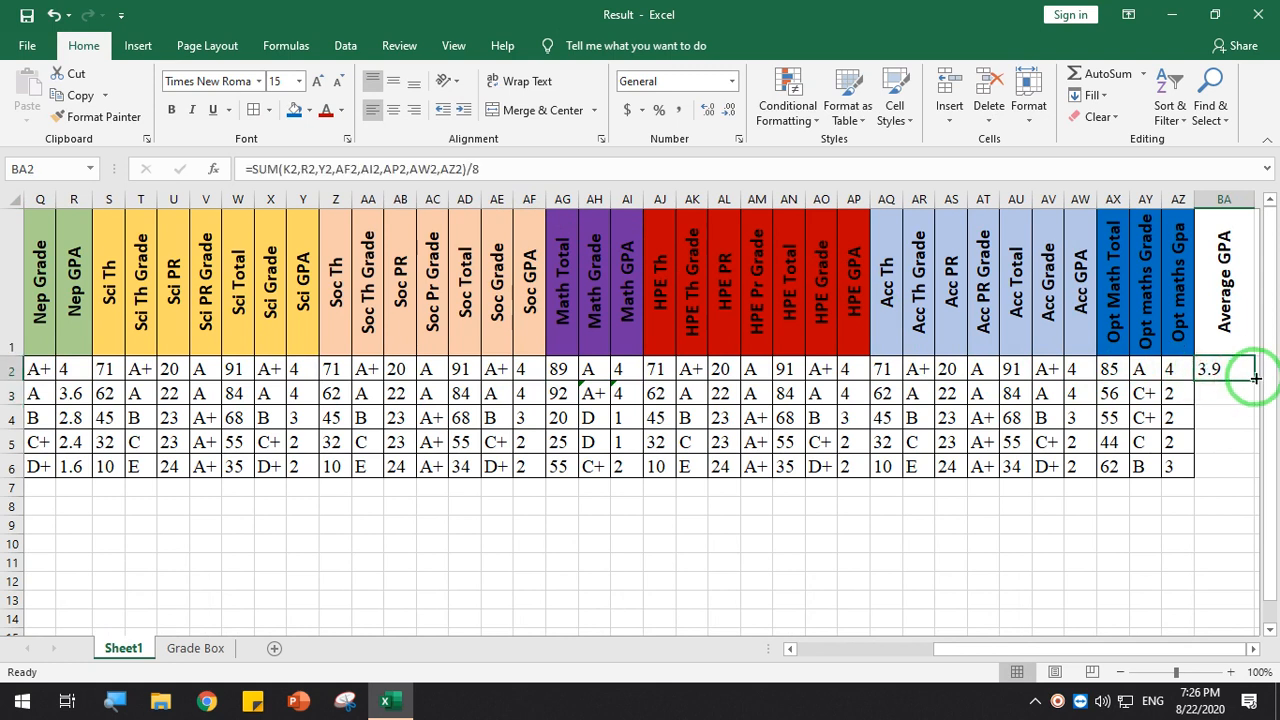
double_click(1256, 381)
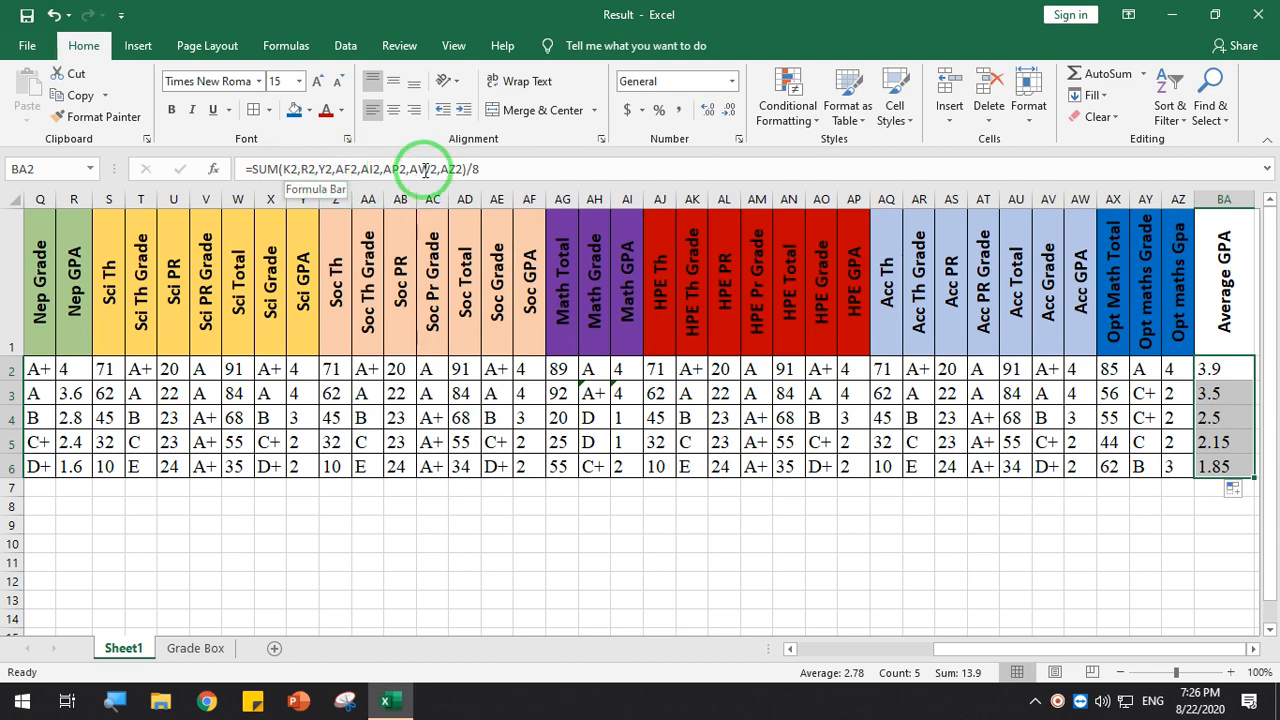
Enclose the SUM part of the BA2 formula in an extra pair of parentheses before the division by 8
left_click(258, 168)
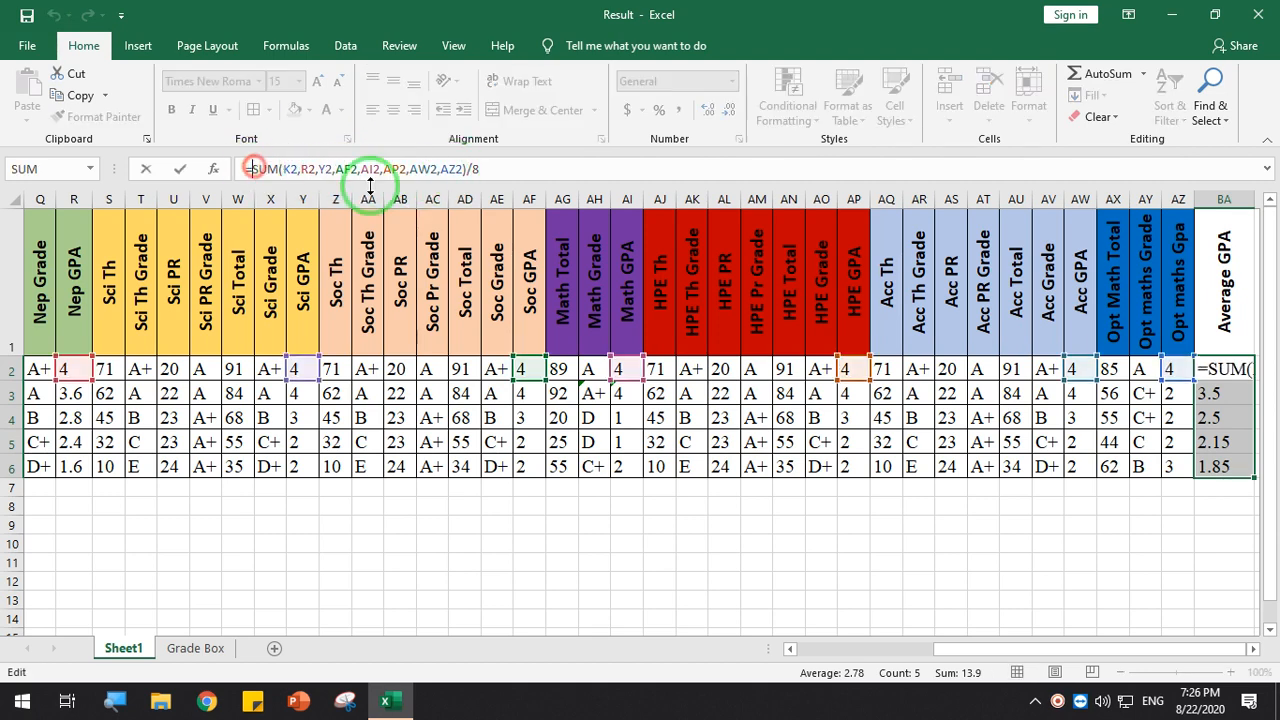
type("(")
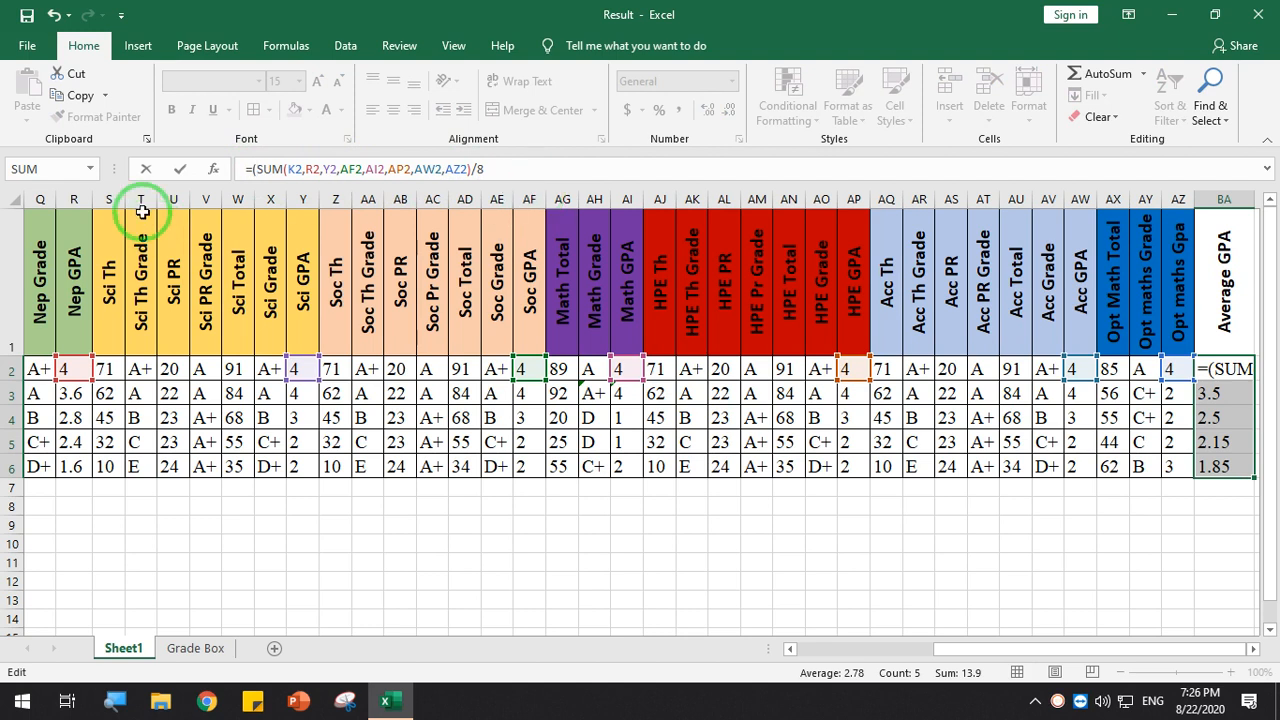
left_click(470, 168)
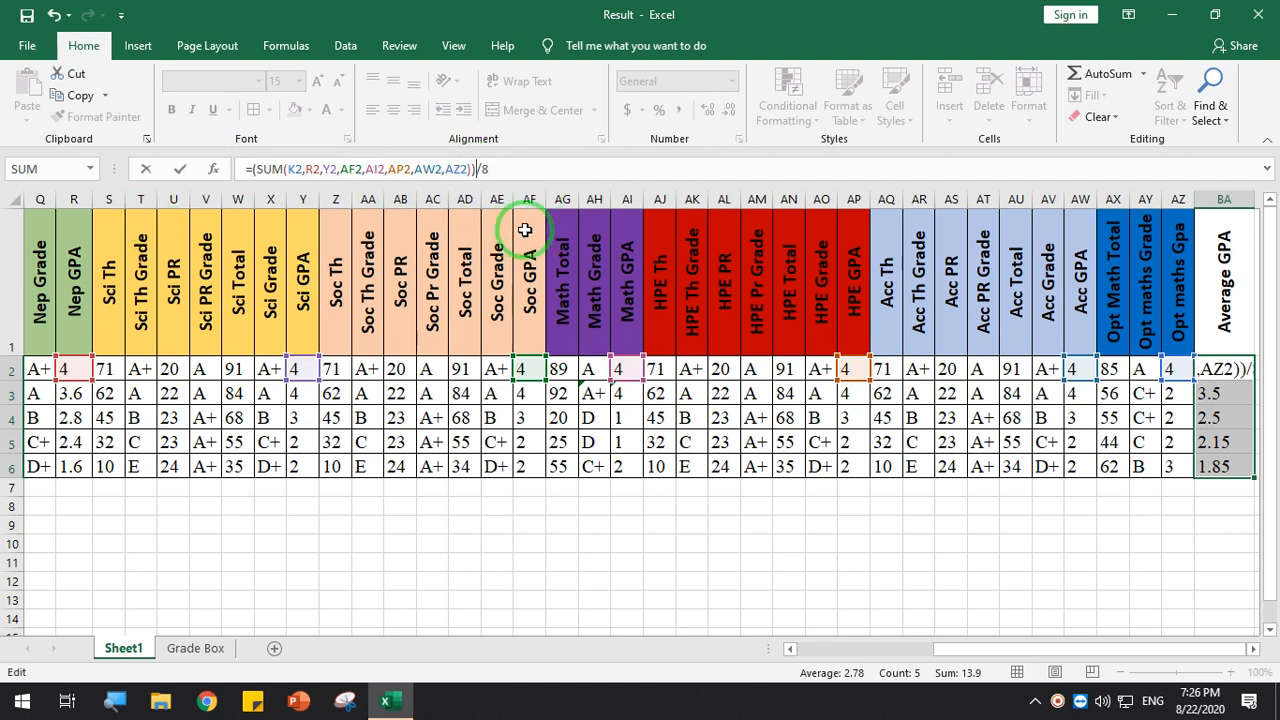
left_click(510, 171)
key("Return")
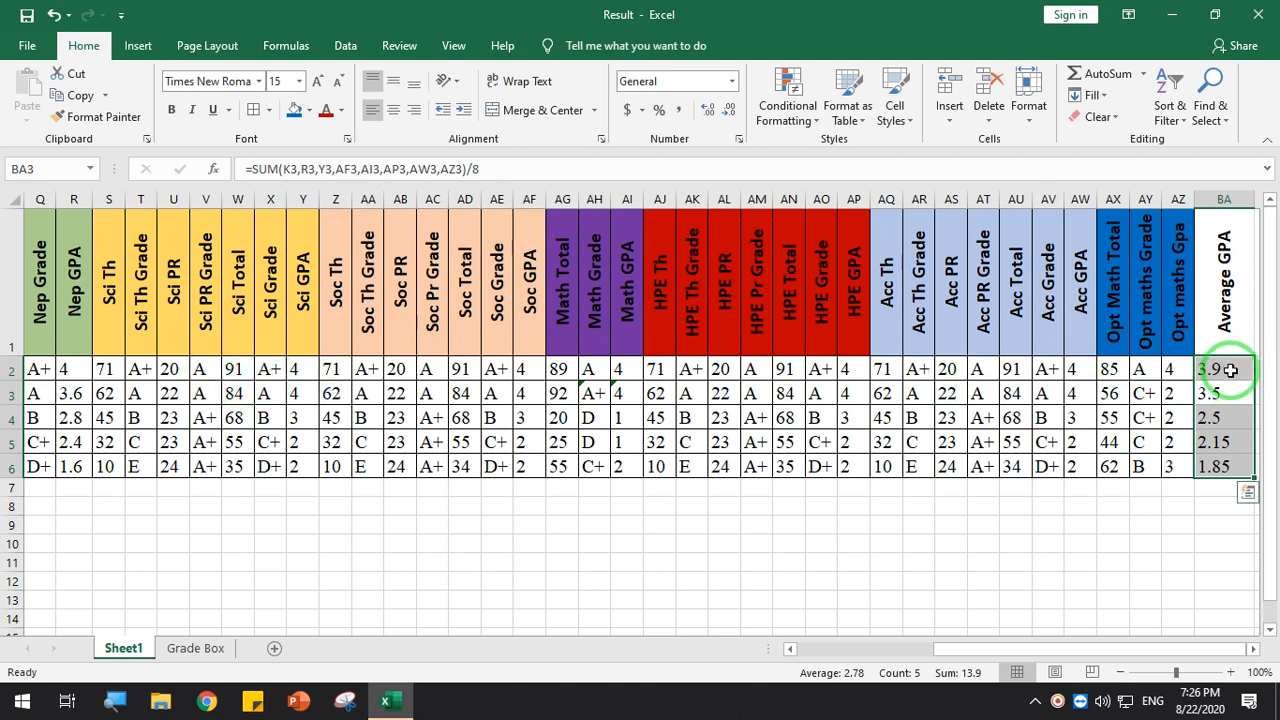
Remove the division by 8 from the Average GPA formulas in BA3 and BA4
left_click(492, 169)
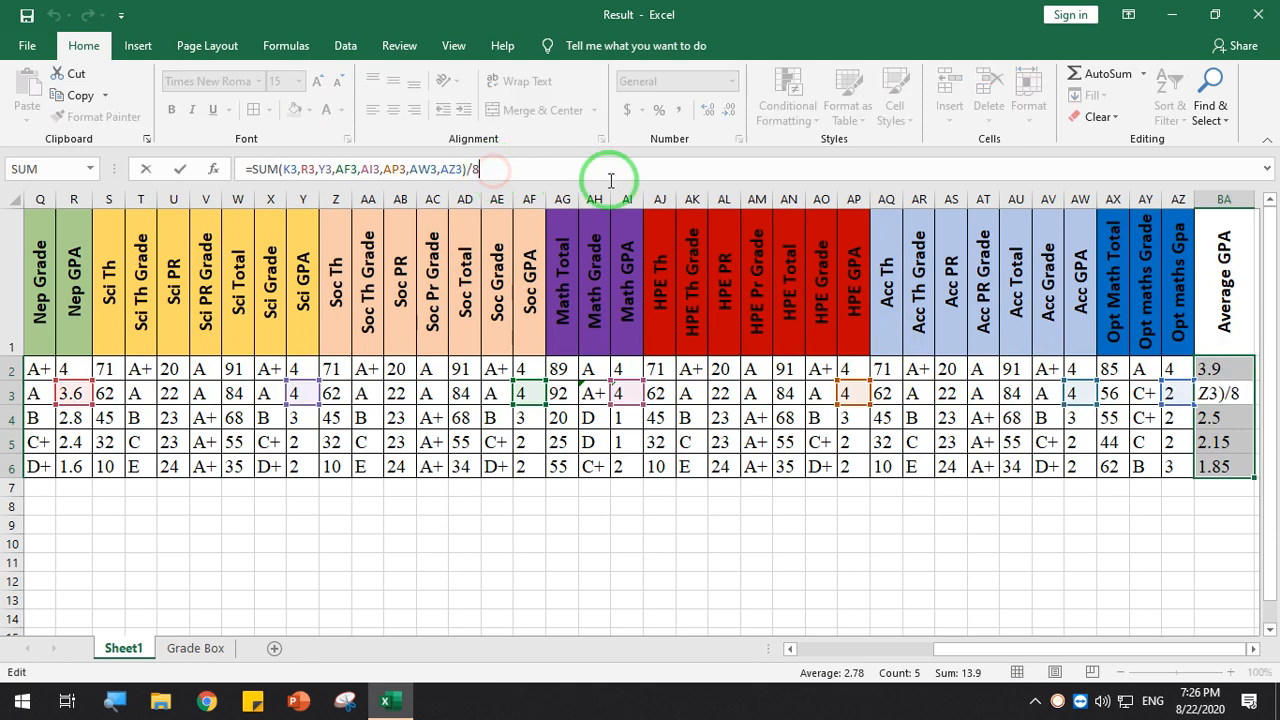
key("Return")
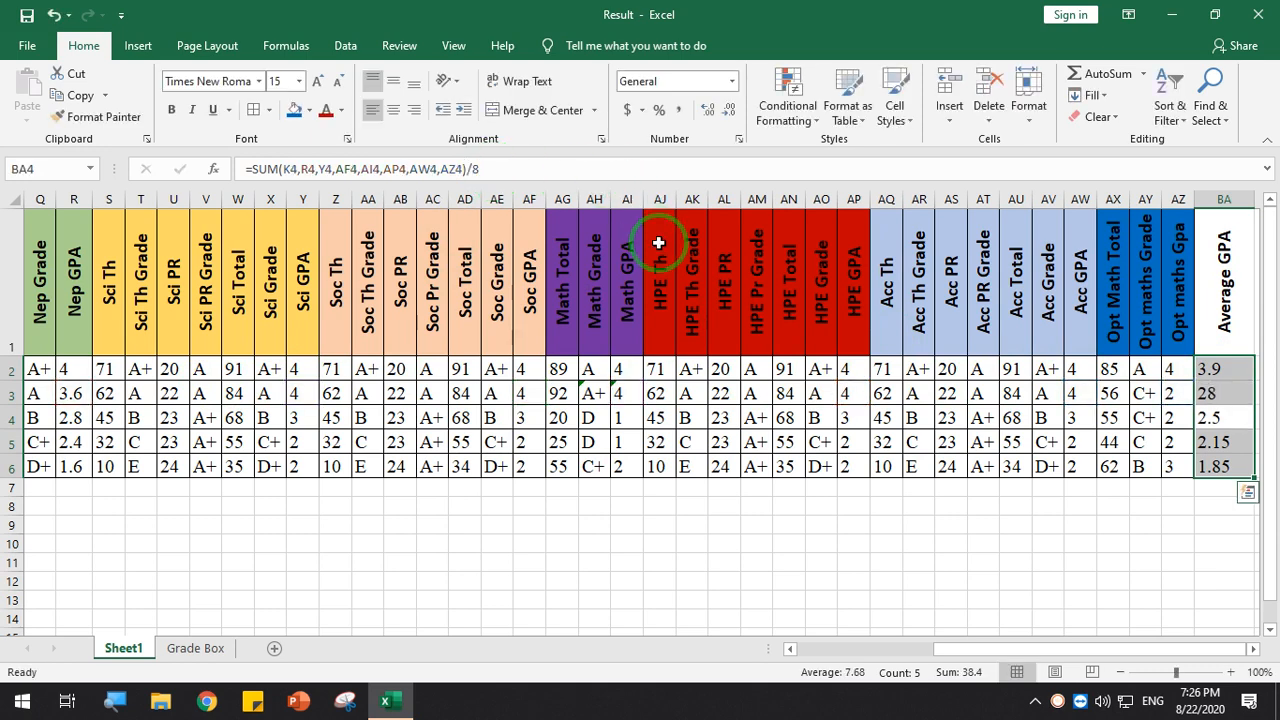
left_click(479, 168)
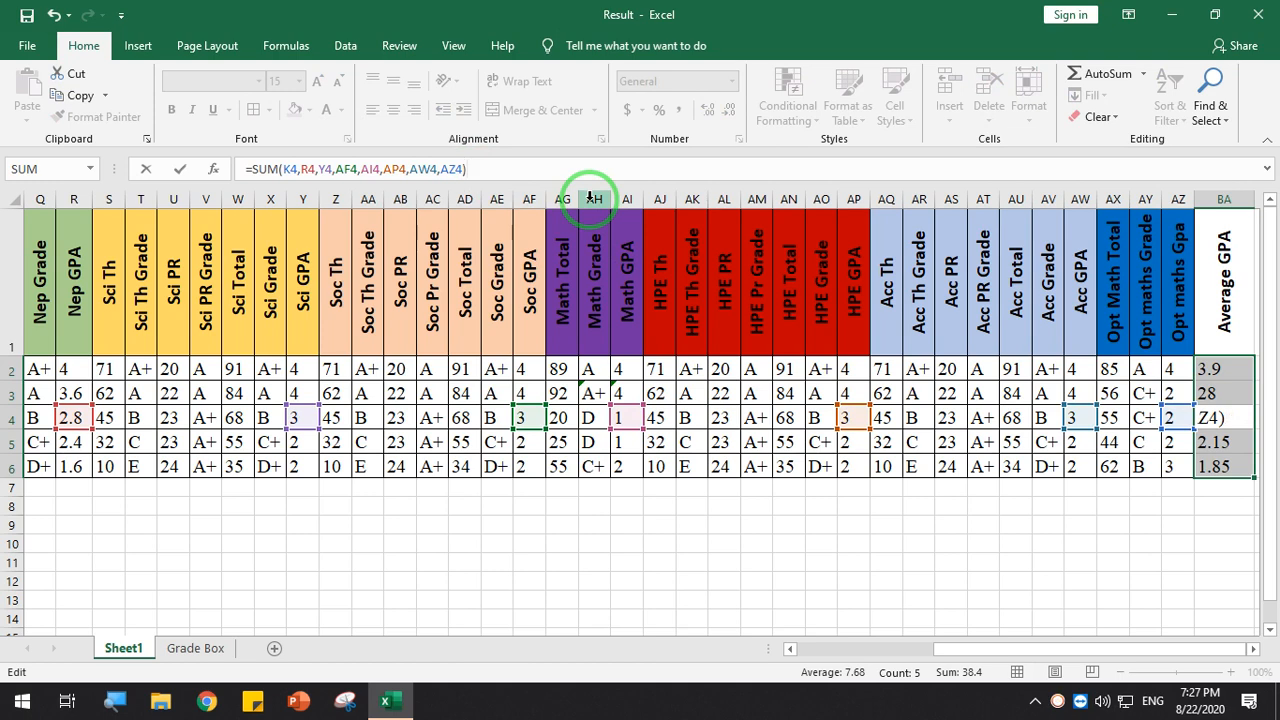
type("/8")
key("Return")
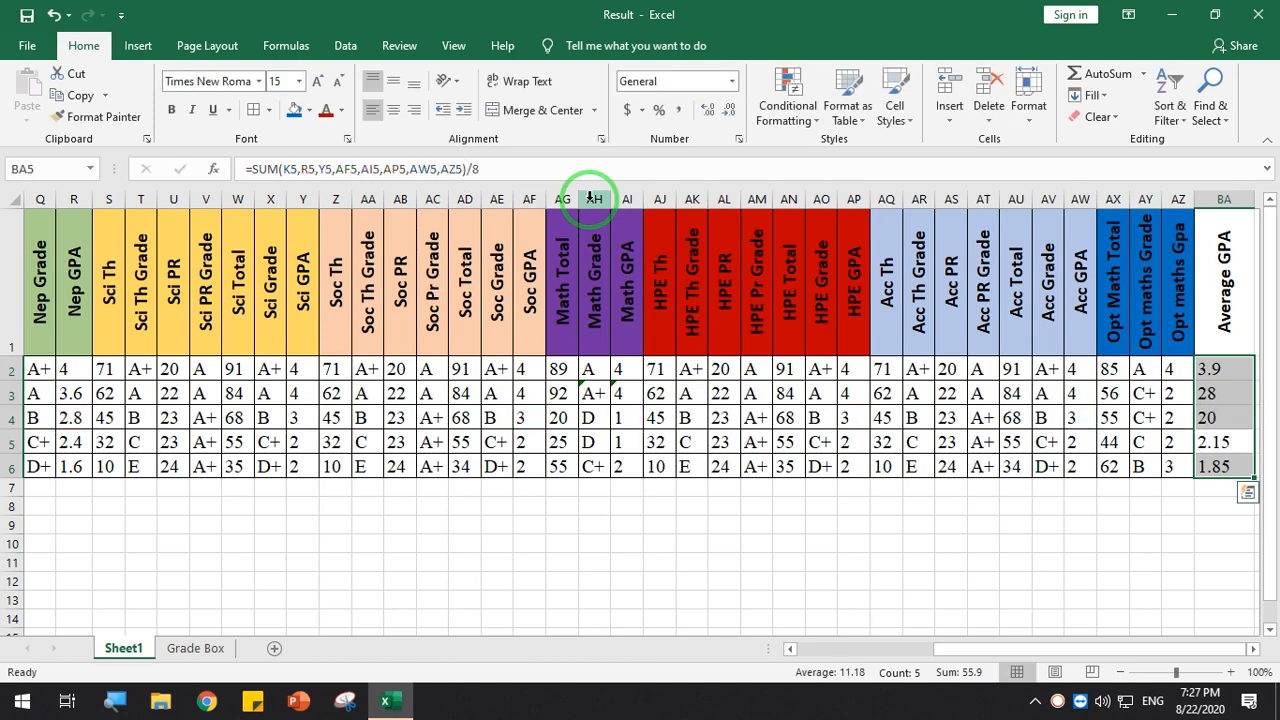
Fill the undivided SUM formula from BA4 to the rest of the Average GPA range BA2:BA6
left_click(1244, 417)
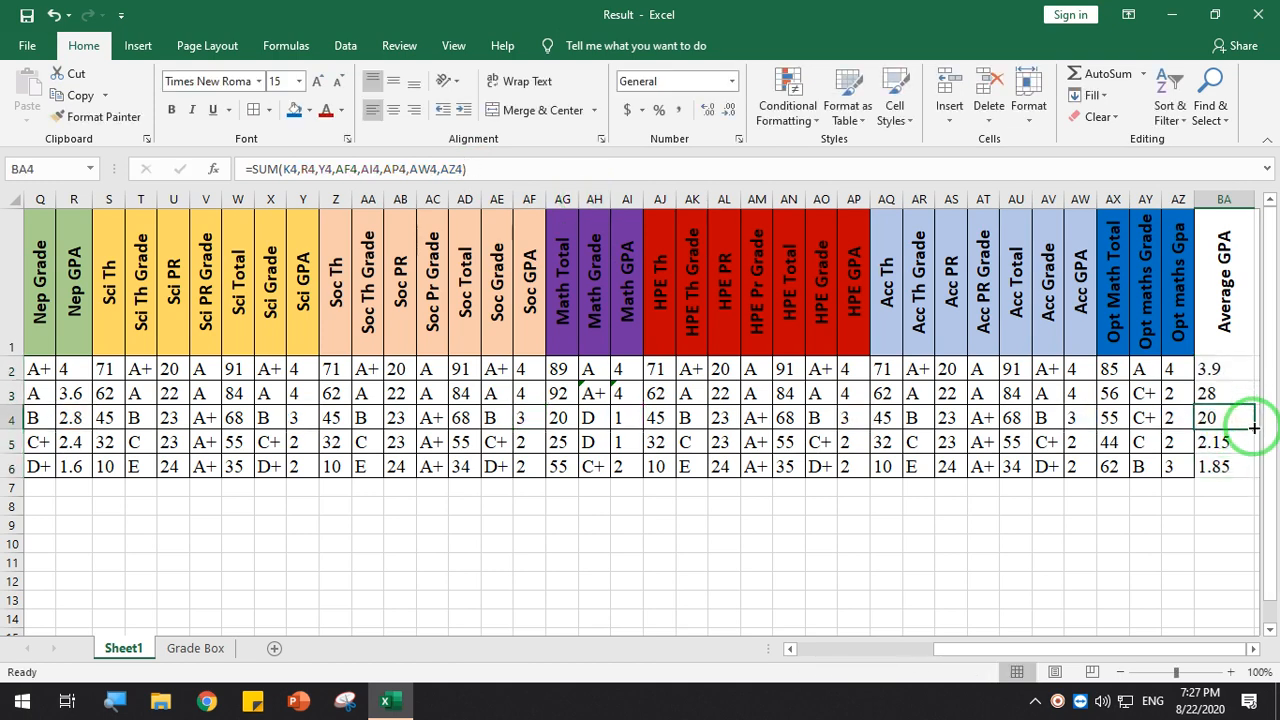
left_click_drag(1254, 428, 1248, 368)
left_click(1235, 423)
left_click(1172, 466)
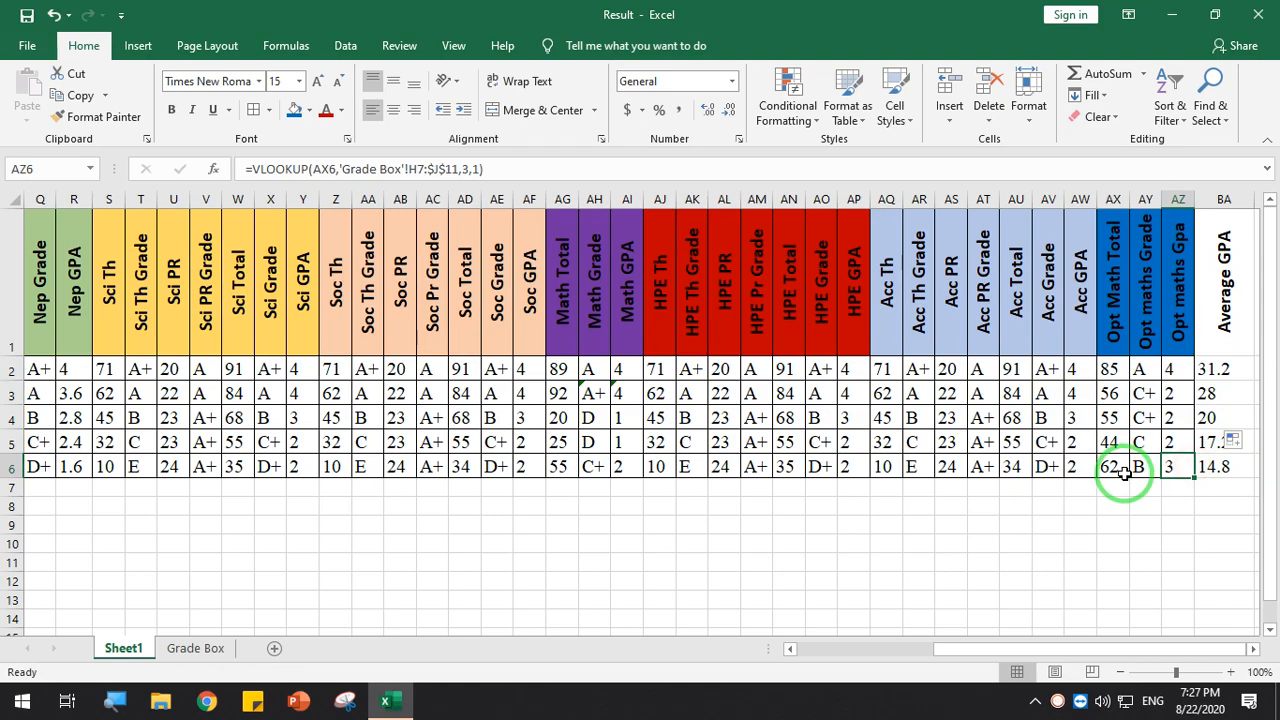
Start a new SUM formula in BA2 with the English, Nepali, Science and Social GPA cells K2, R2, Y2 and AF2
scroll(803, 420, "down", 1)
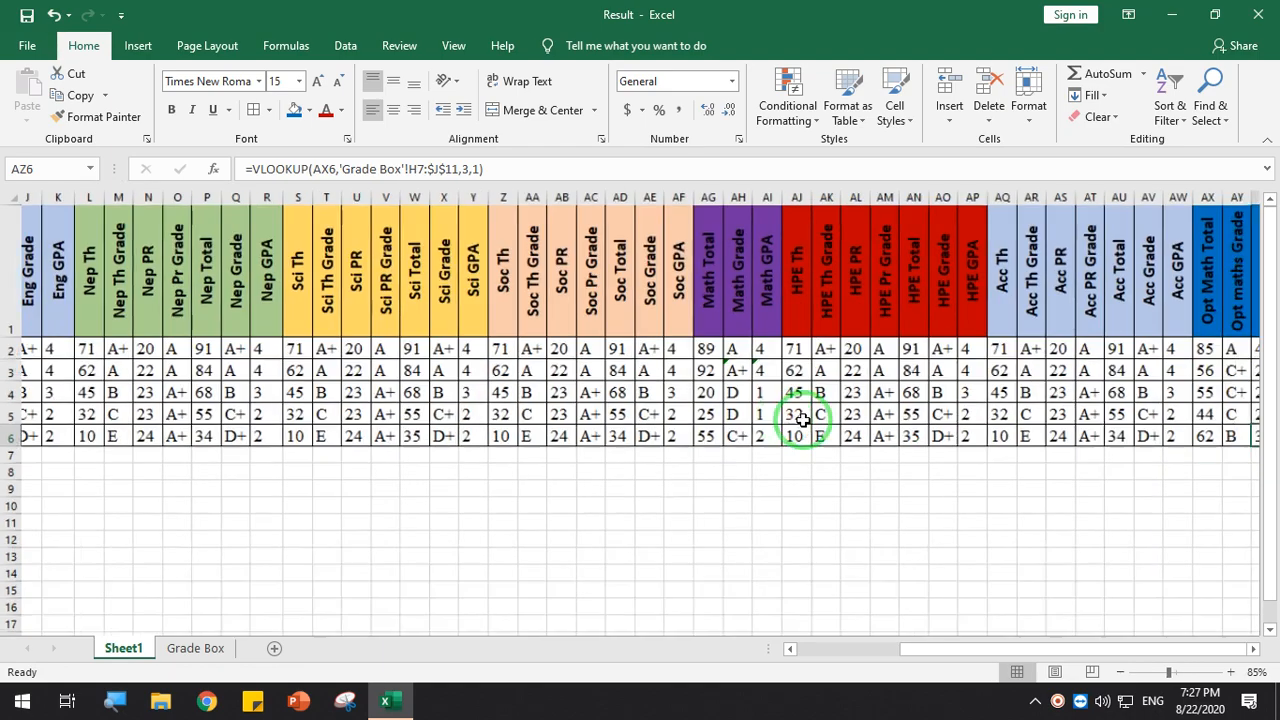
scroll(803, 420, "down", 3)
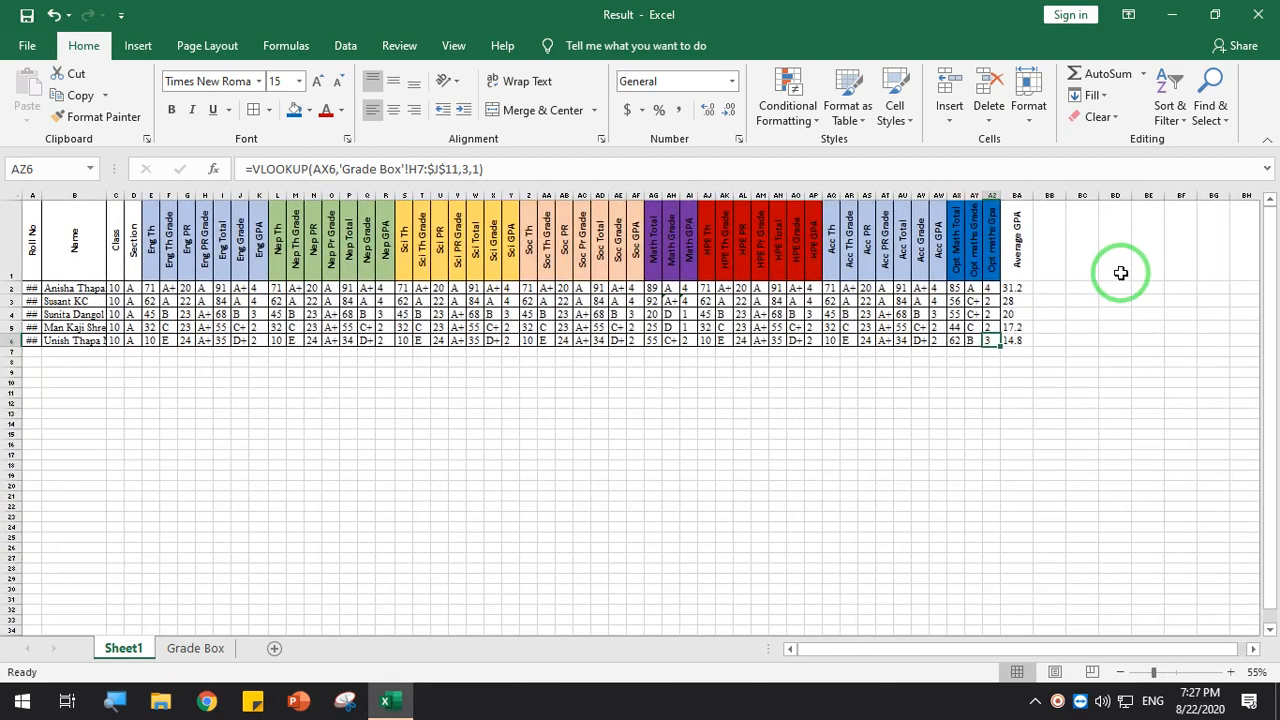
left_click(1020, 288)
type("=")
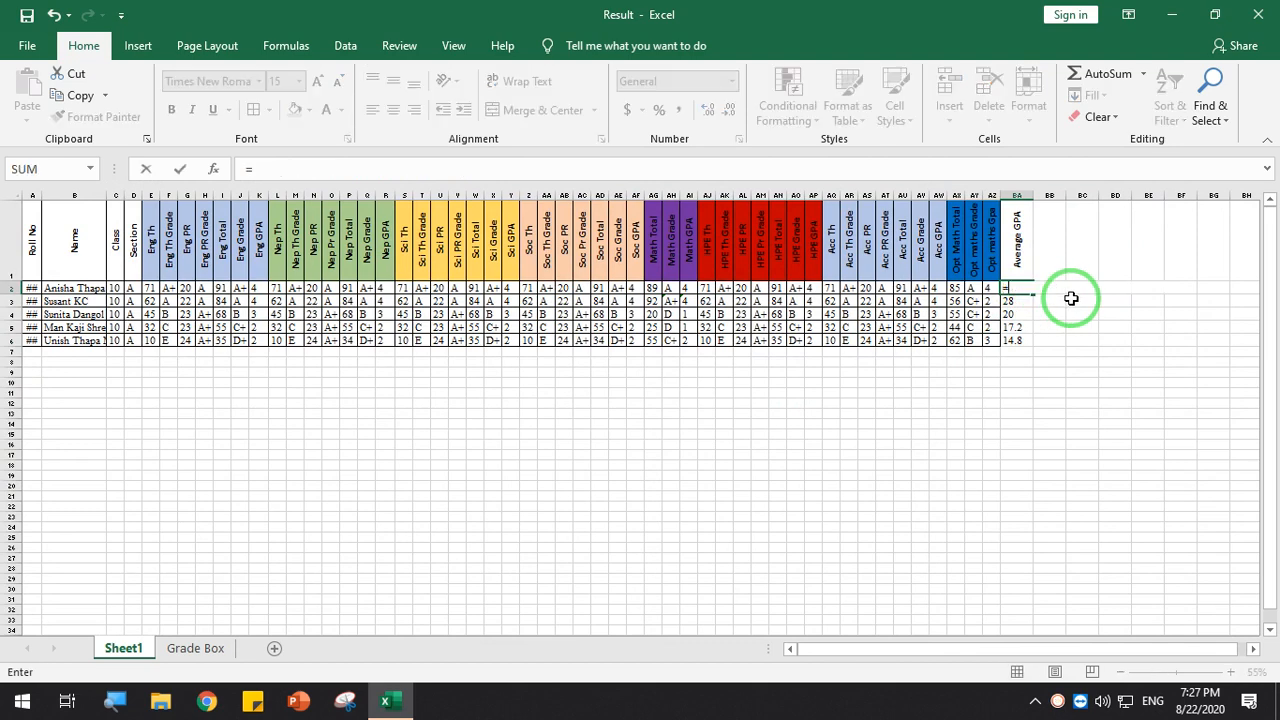
type("sum(K2")
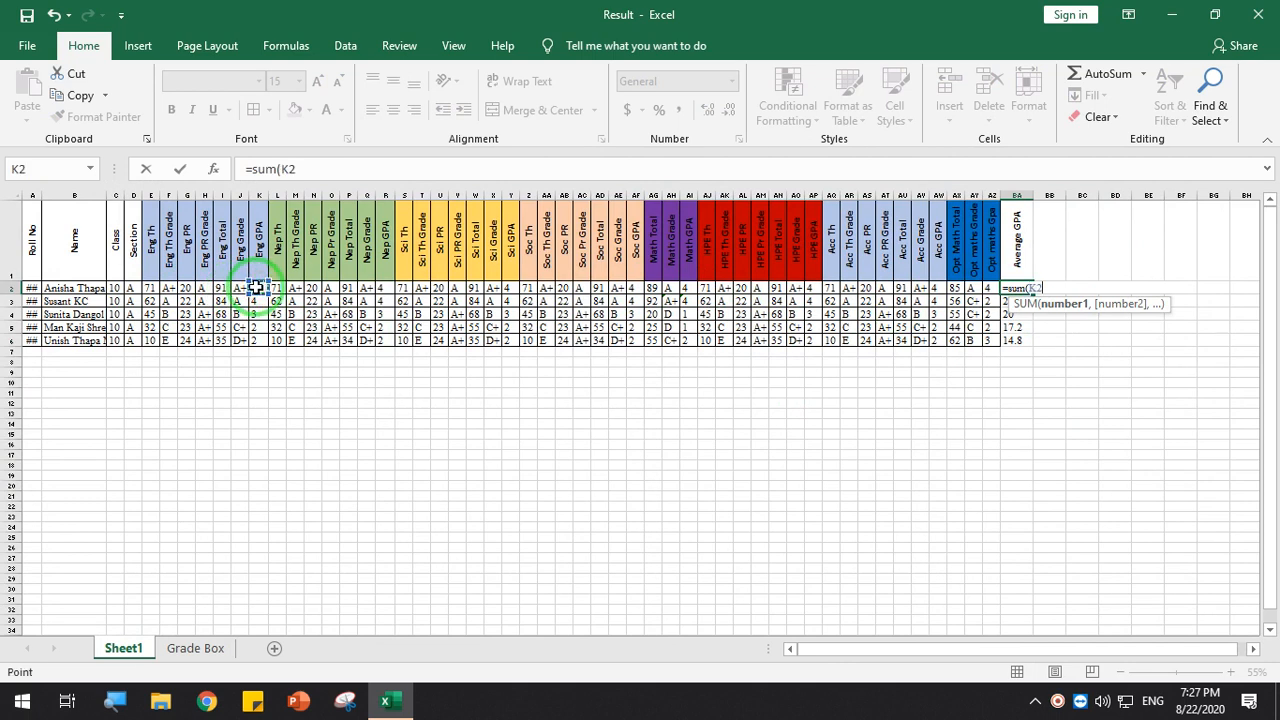
type(",")
left_click(383, 288)
type(",")
left_click(511, 288)
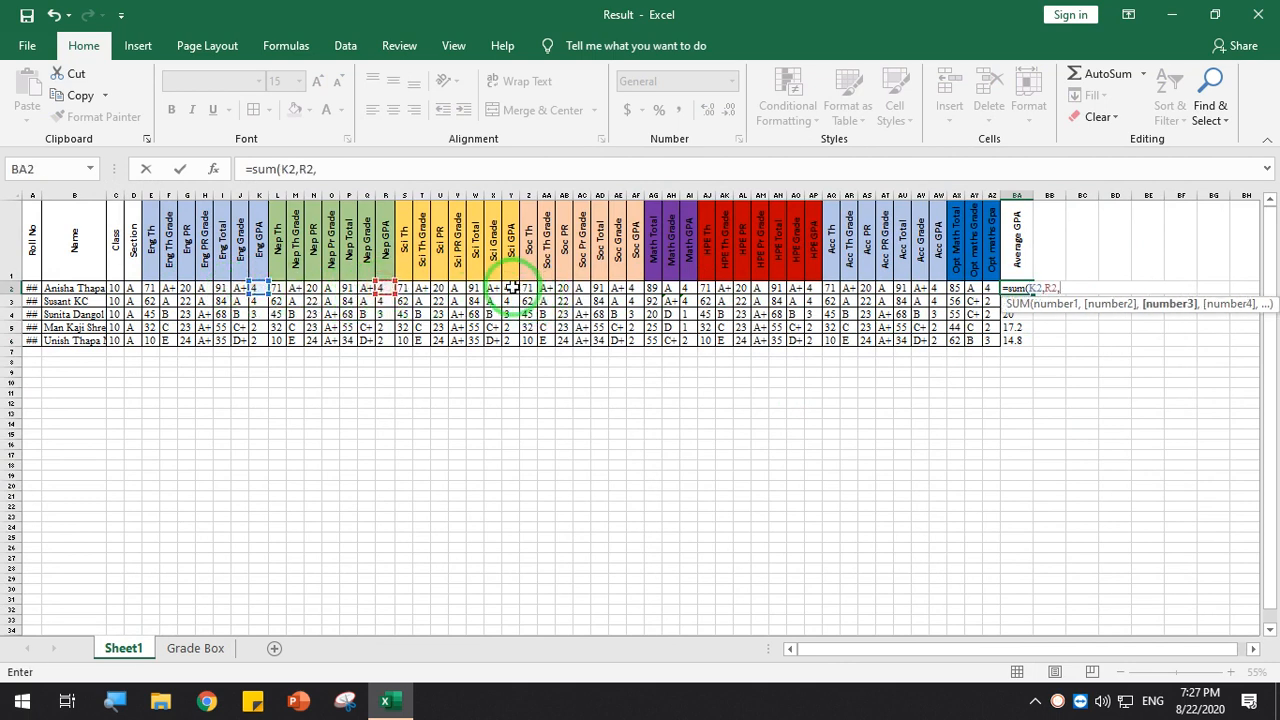
type(",")
left_click(631, 287)
type(",R2")
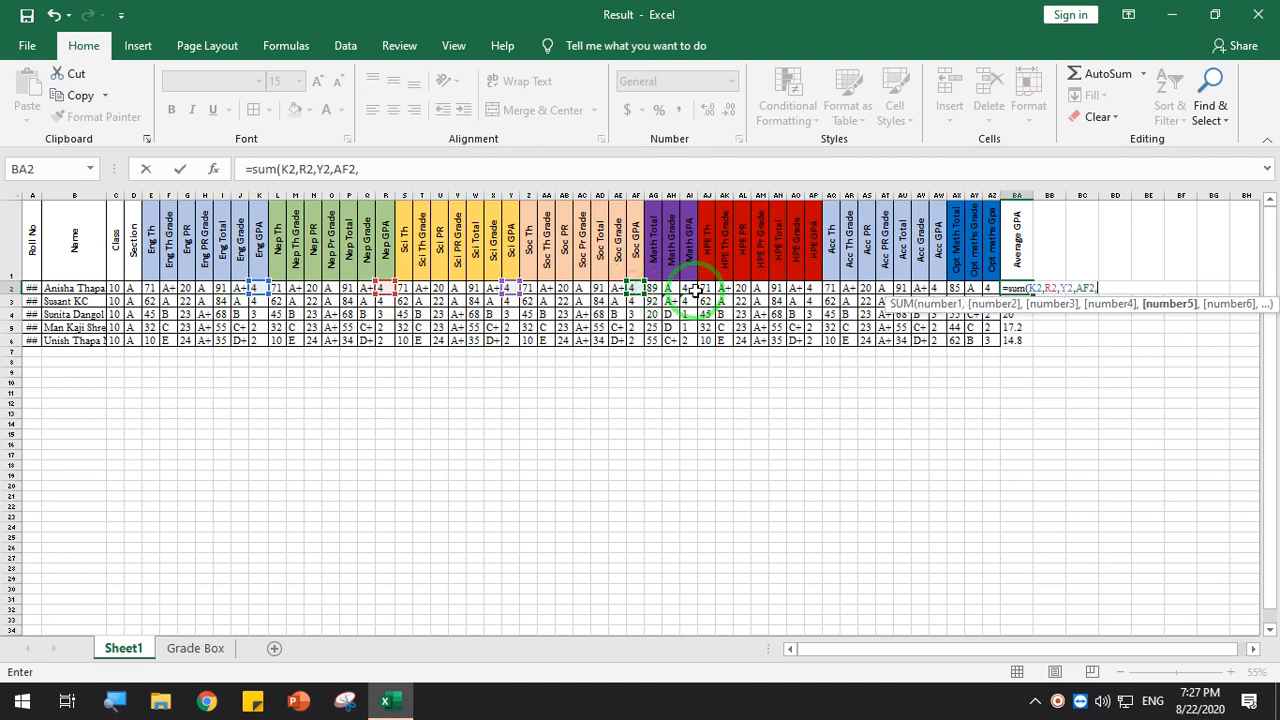
Add AI2, AP2, AW2 and AZ2 to the BA2 sum and complete the formula without a division
type(",")
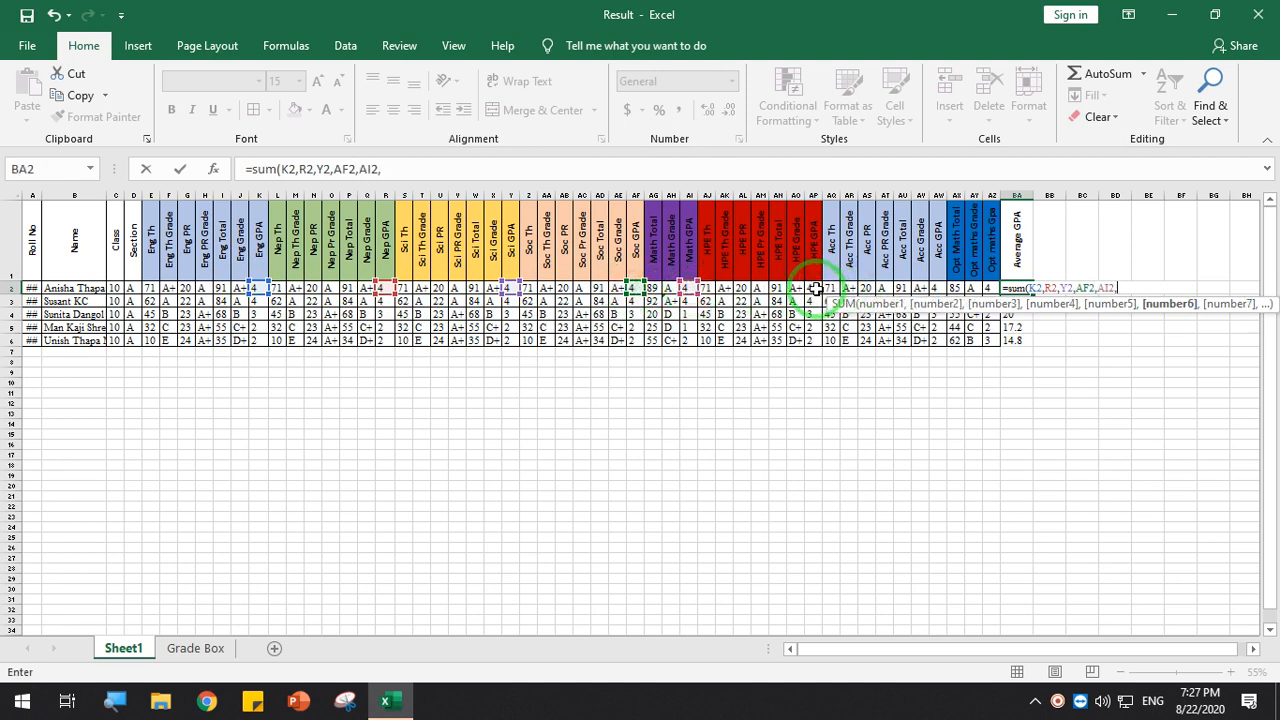
left_click(816, 288)
type(",")
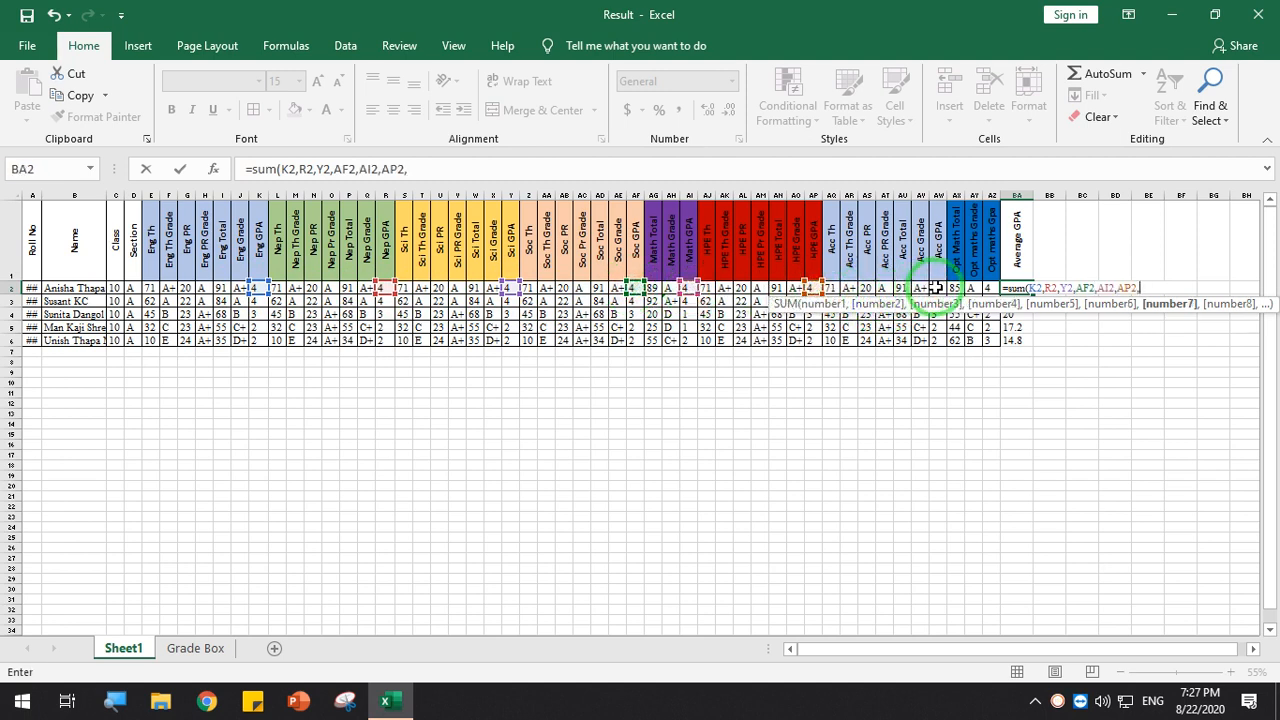
left_click(935, 288)
type(",")
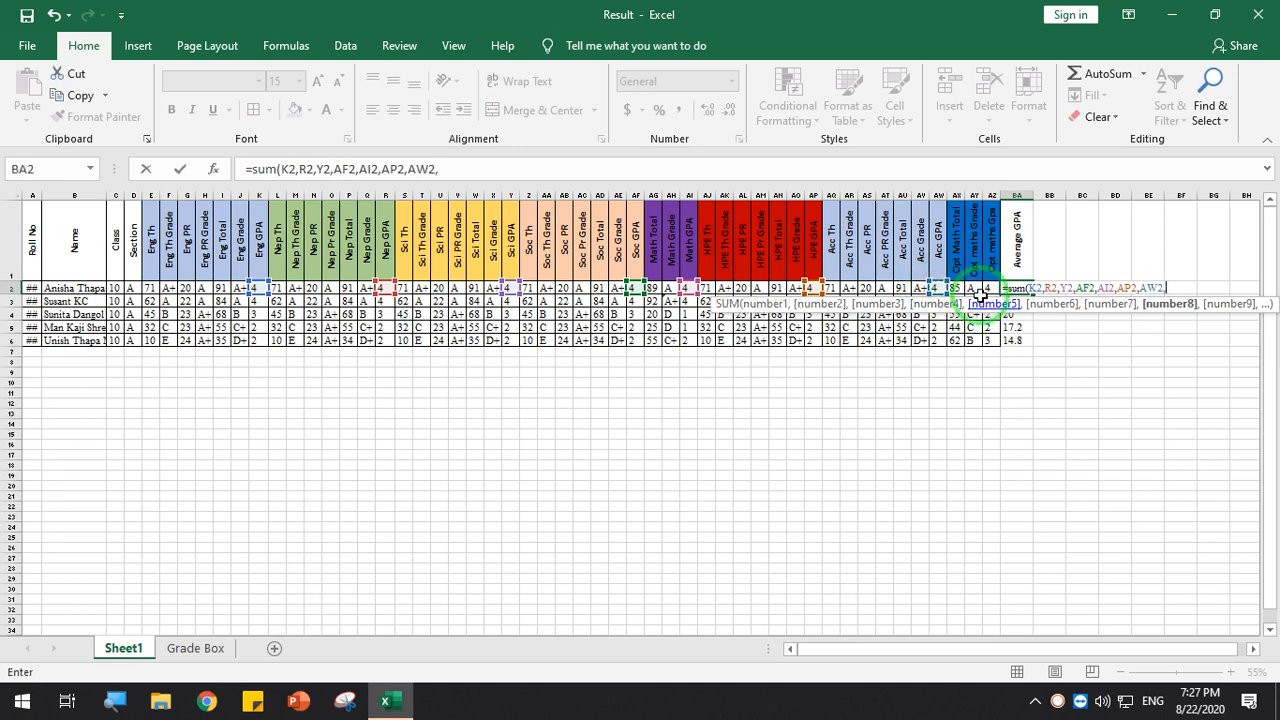
left_click(988, 288)
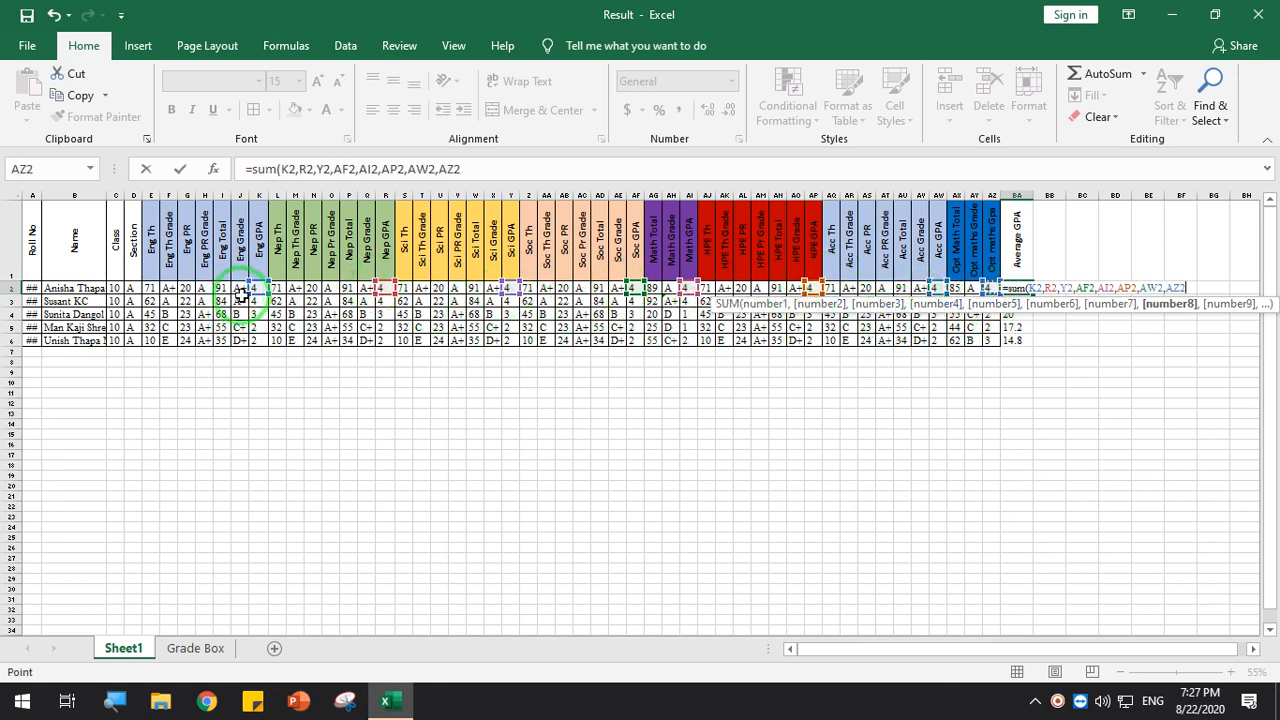
type(")")
key("Return")
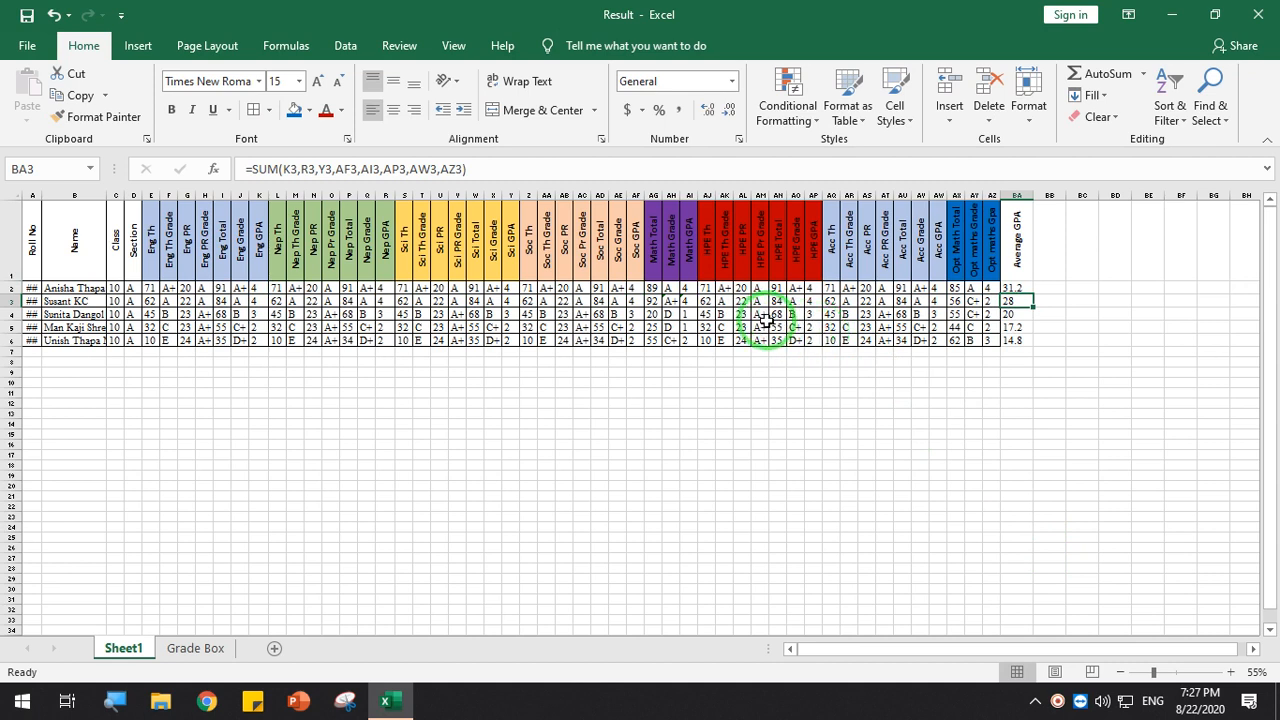
Fill the BA2 SUM formula down the Average GPA column to BA6
left_click(1024, 289)
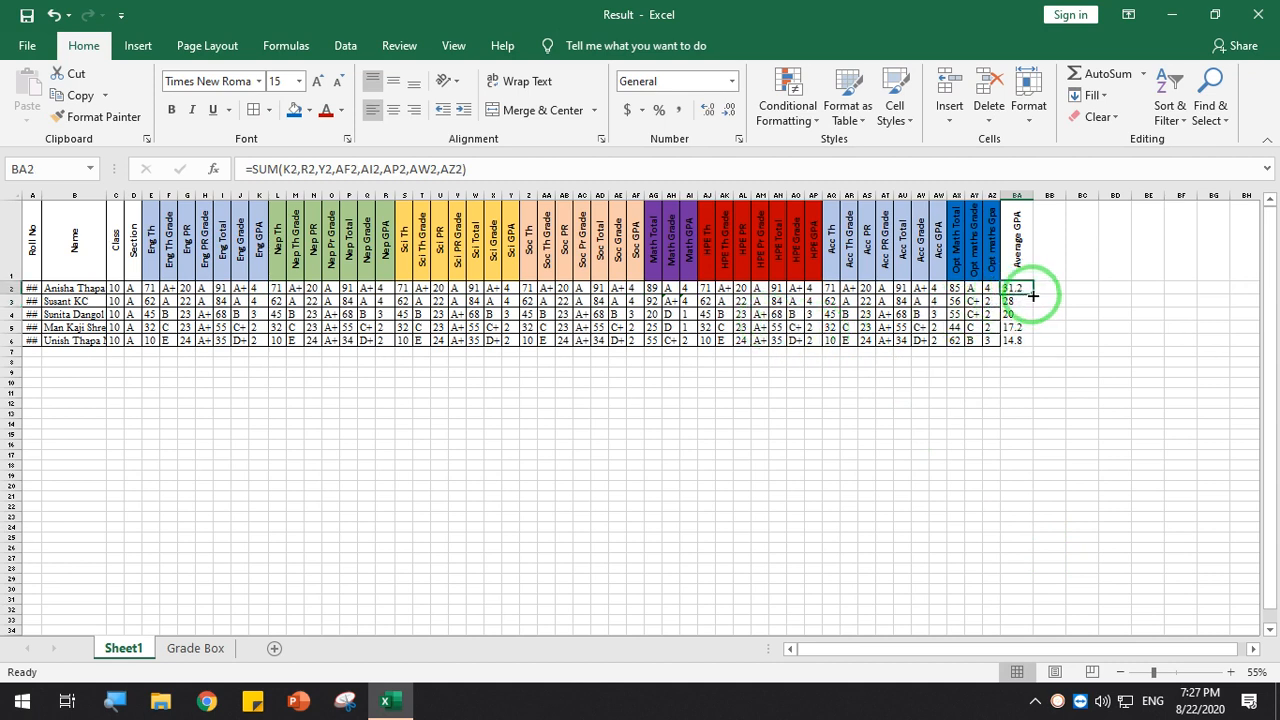
double_click(1033, 296)
left_click(961, 385)
Examine the subject GPA cells in row 2 from Nepali to Opt maths and compare them with the BA2 sum
scroll(654, 402, "up", 1)
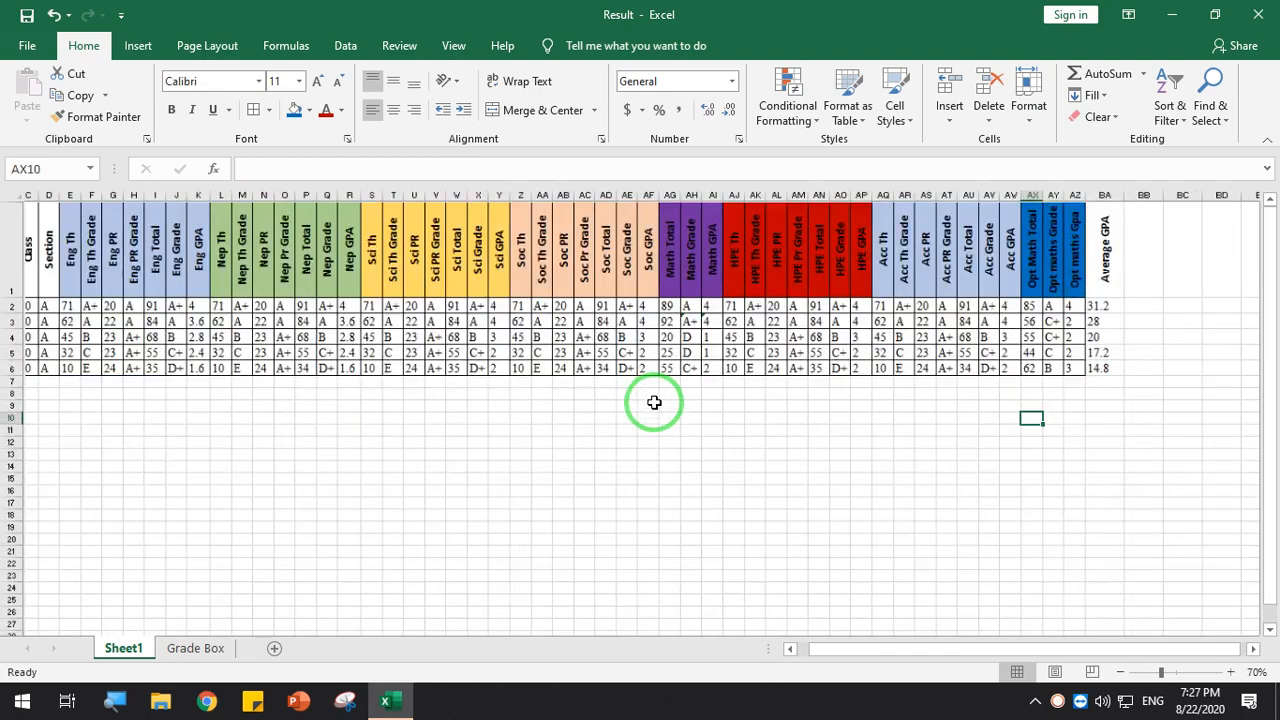
scroll(654, 402, "up", 2)
left_click(205, 369)
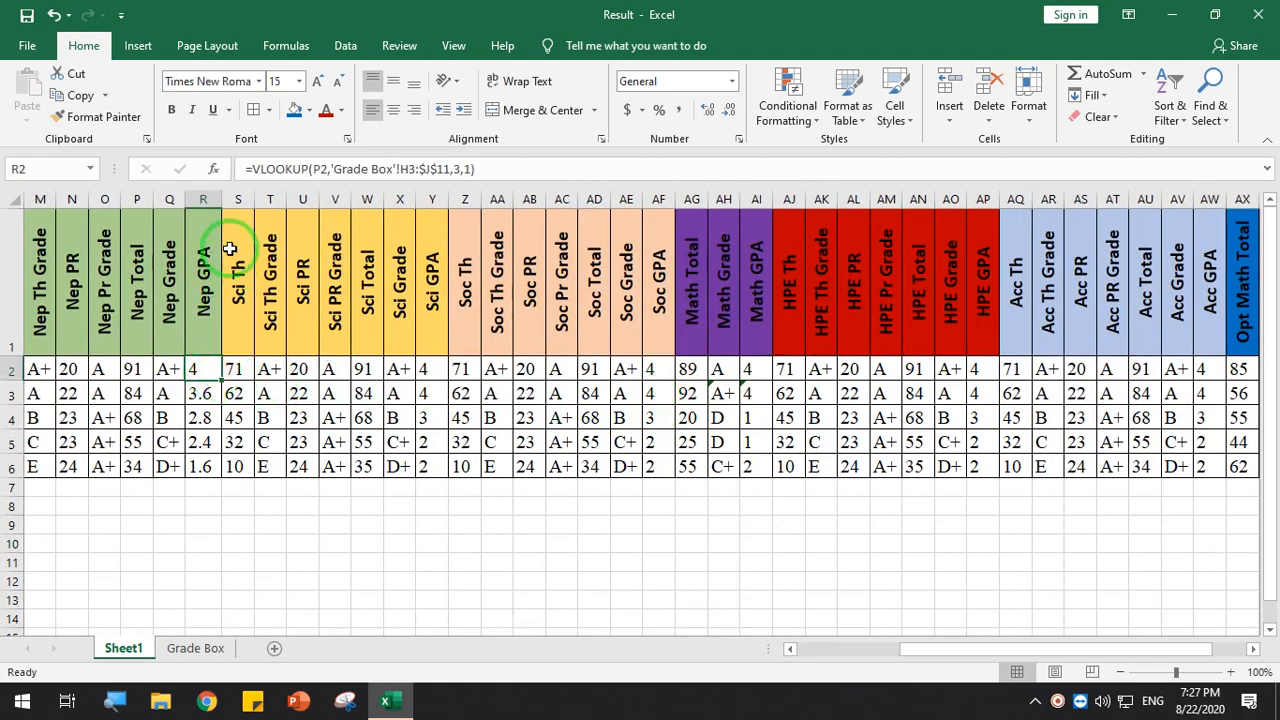
left_click(430, 369)
left_click(652, 369)
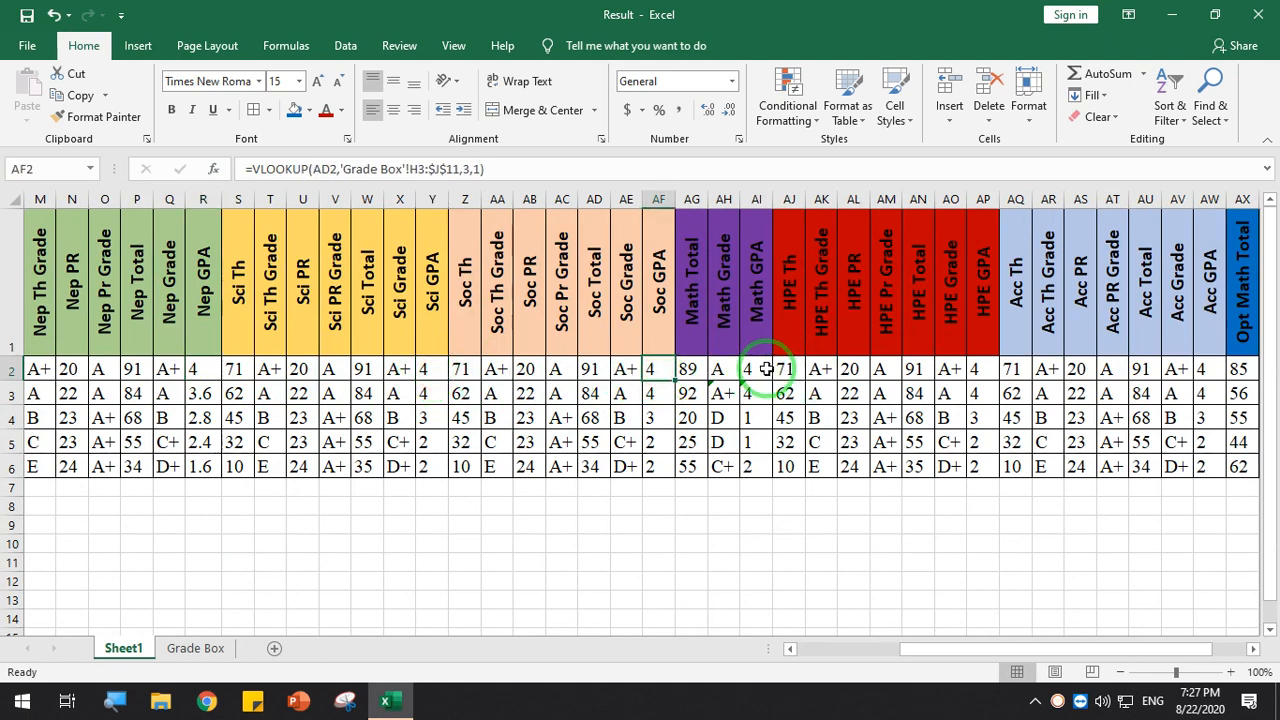
left_click(755, 370)
left_click_drag(988, 652, 1024, 653)
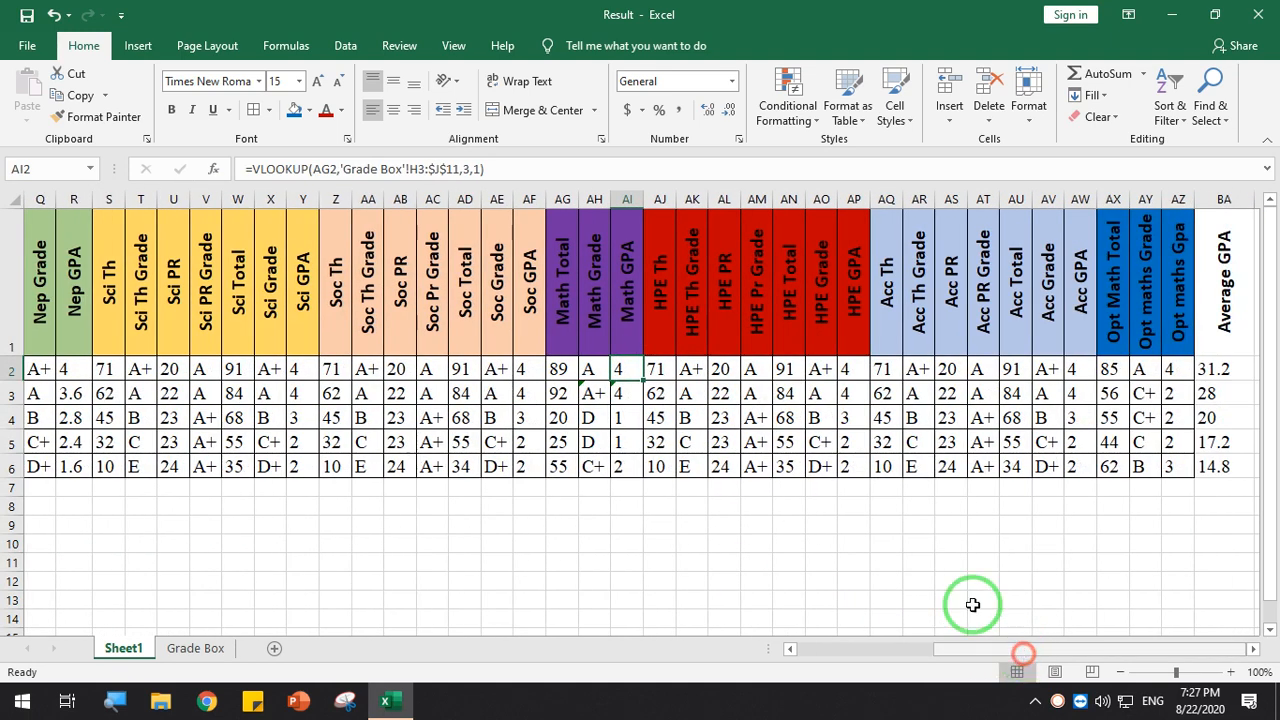
left_click(853, 369)
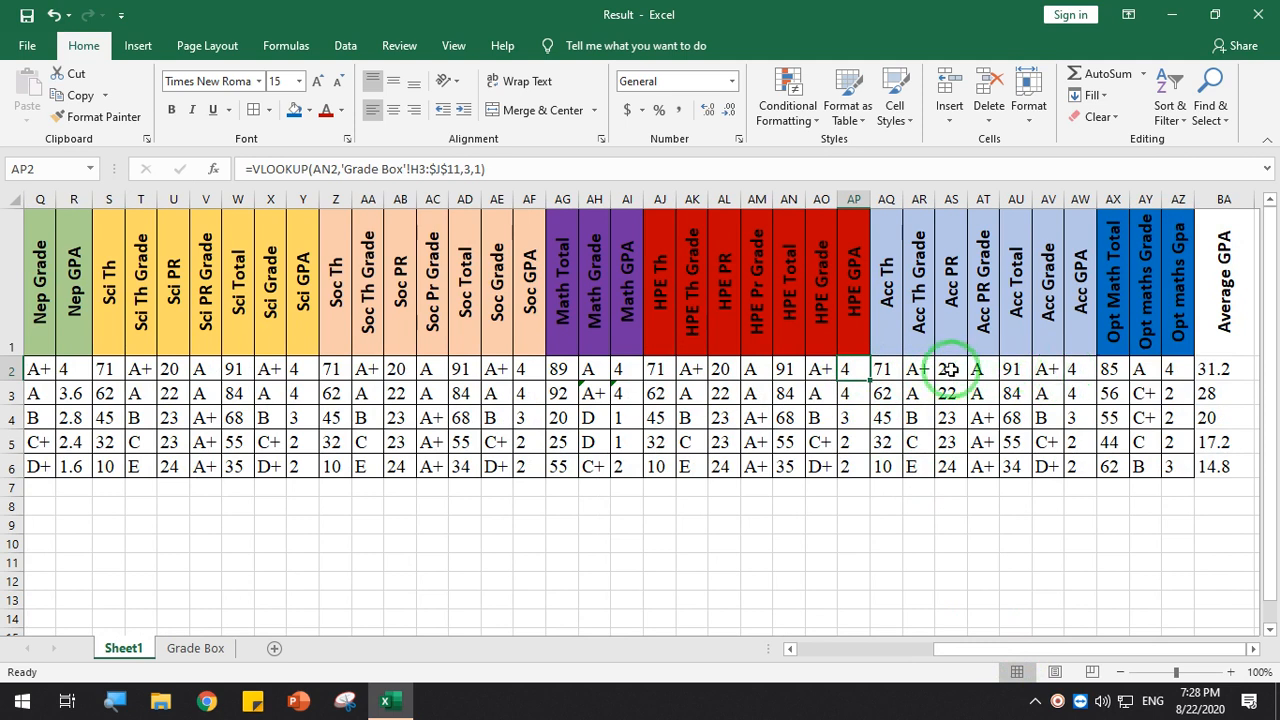
left_click(1075, 369)
left_click(1187, 371)
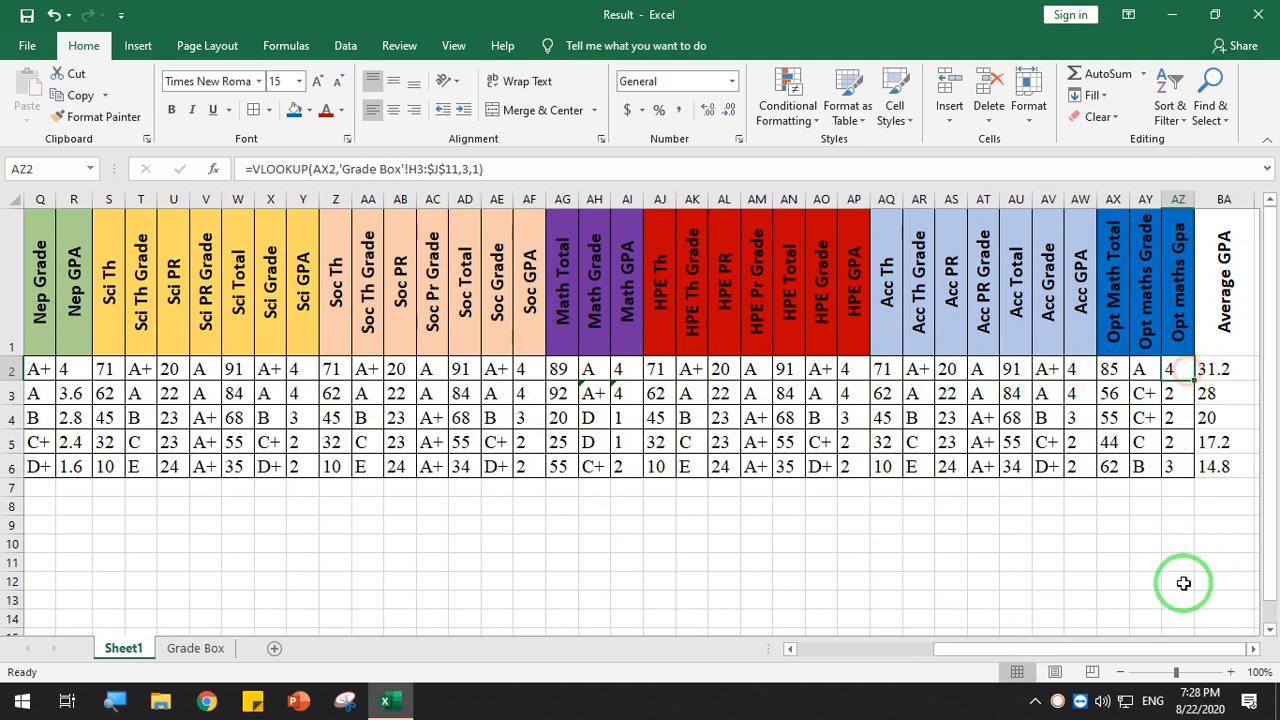
left_click(1194, 651)
left_click(1227, 368)
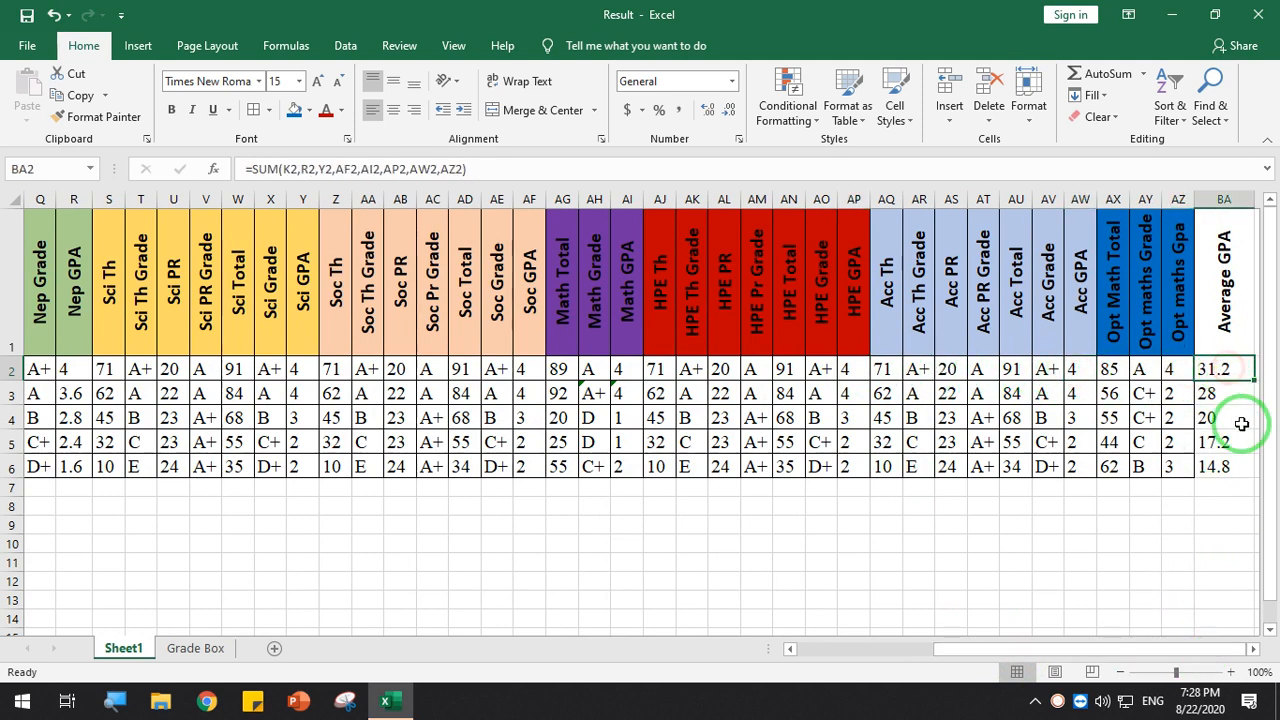
left_click(1170, 369)
left_click(1049, 369)
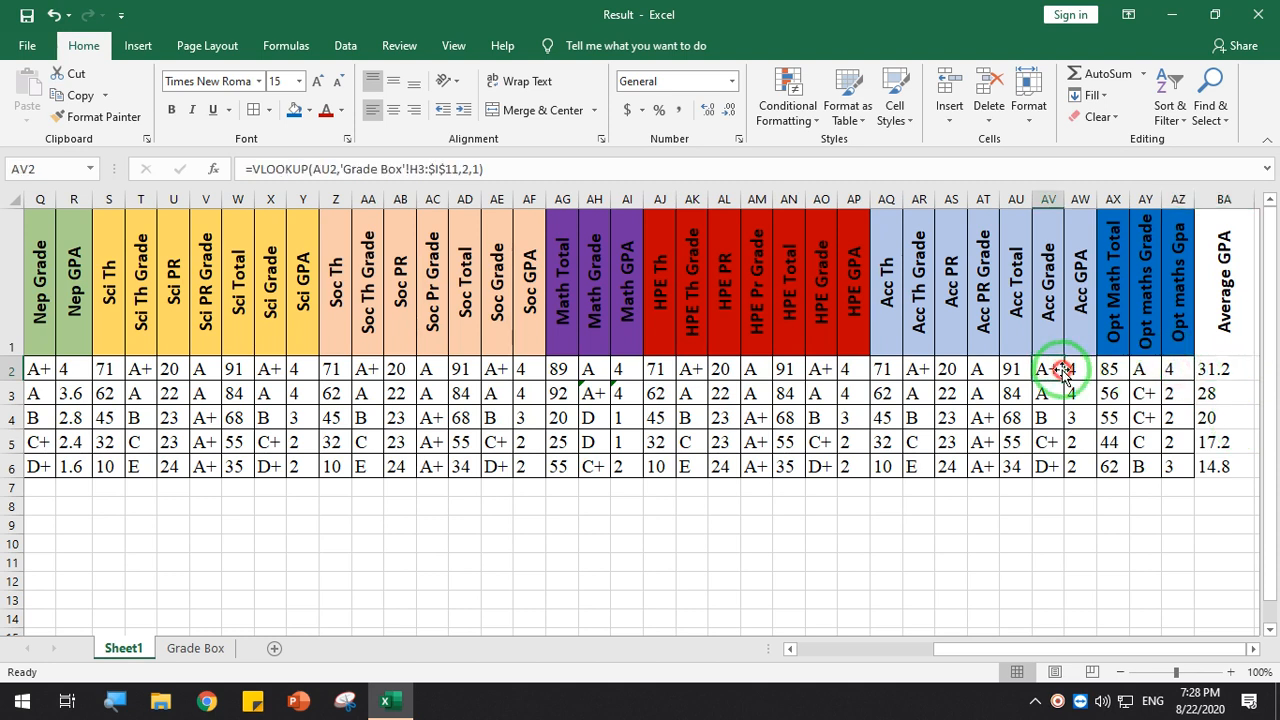
left_click(885, 369)
left_click(862, 370)
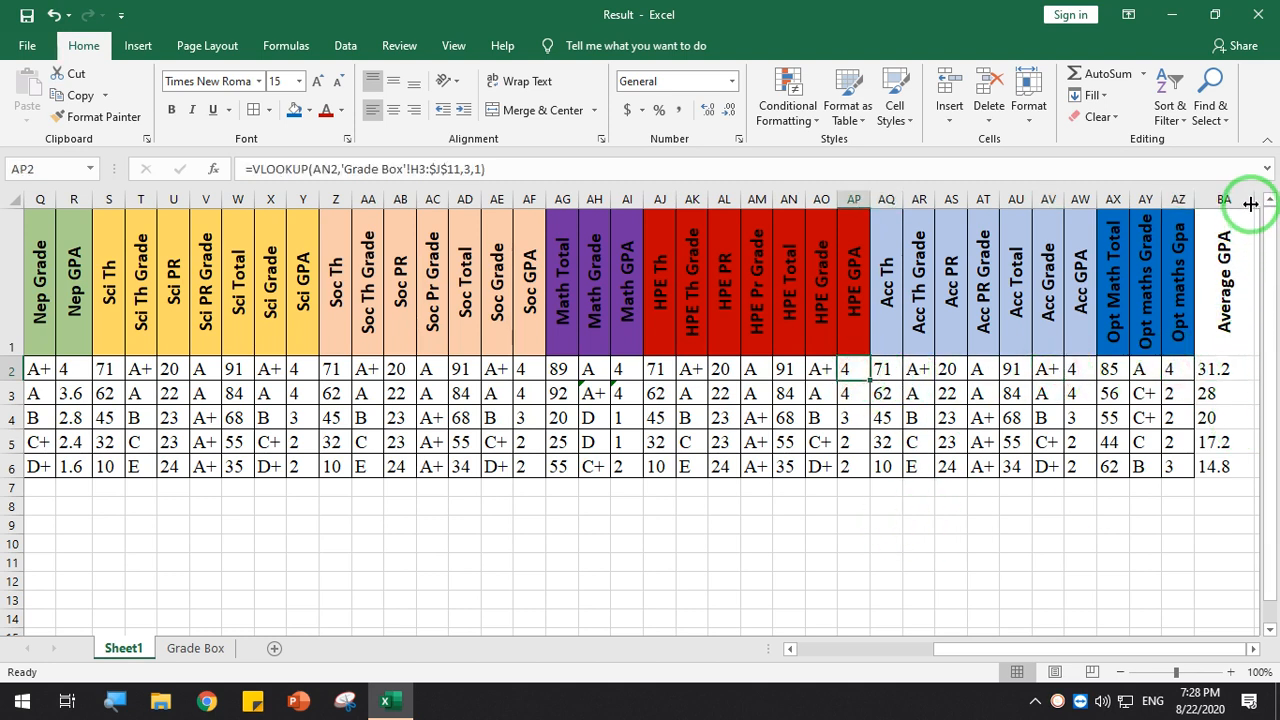
Widen the Average GPA column slightly and recheck the Acc and Opt maths GPA cells in row 2 against BA2
left_click_drag(1253, 203, 1269, 206)
left_click(1211, 372)
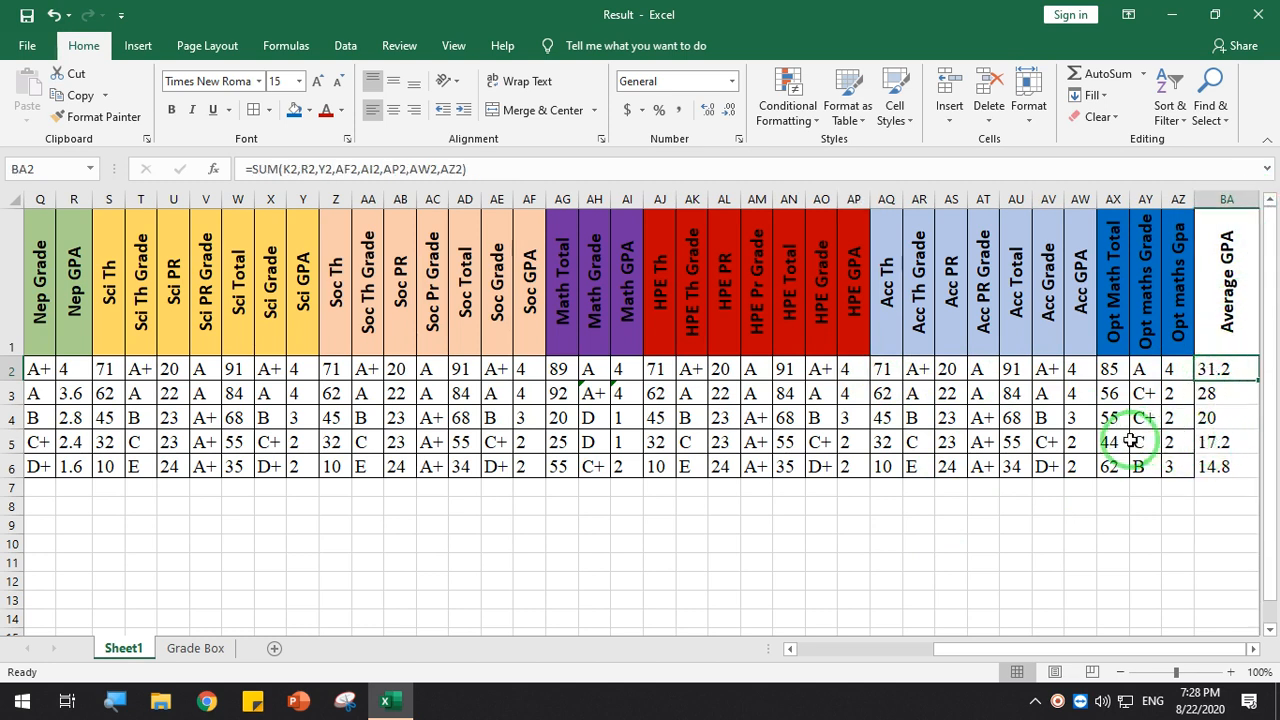
left_click(1048, 393)
left_click(985, 369)
left_click(1083, 369)
left_click(1174, 369)
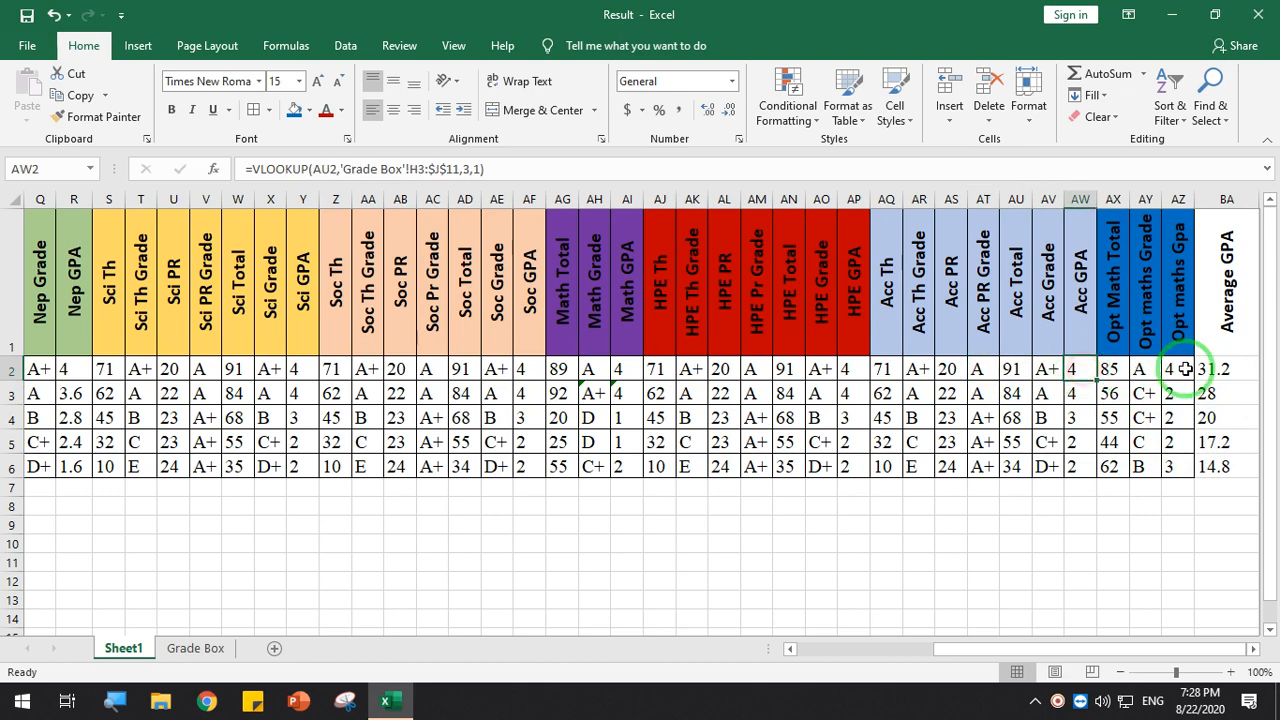
left_click(1215, 369)
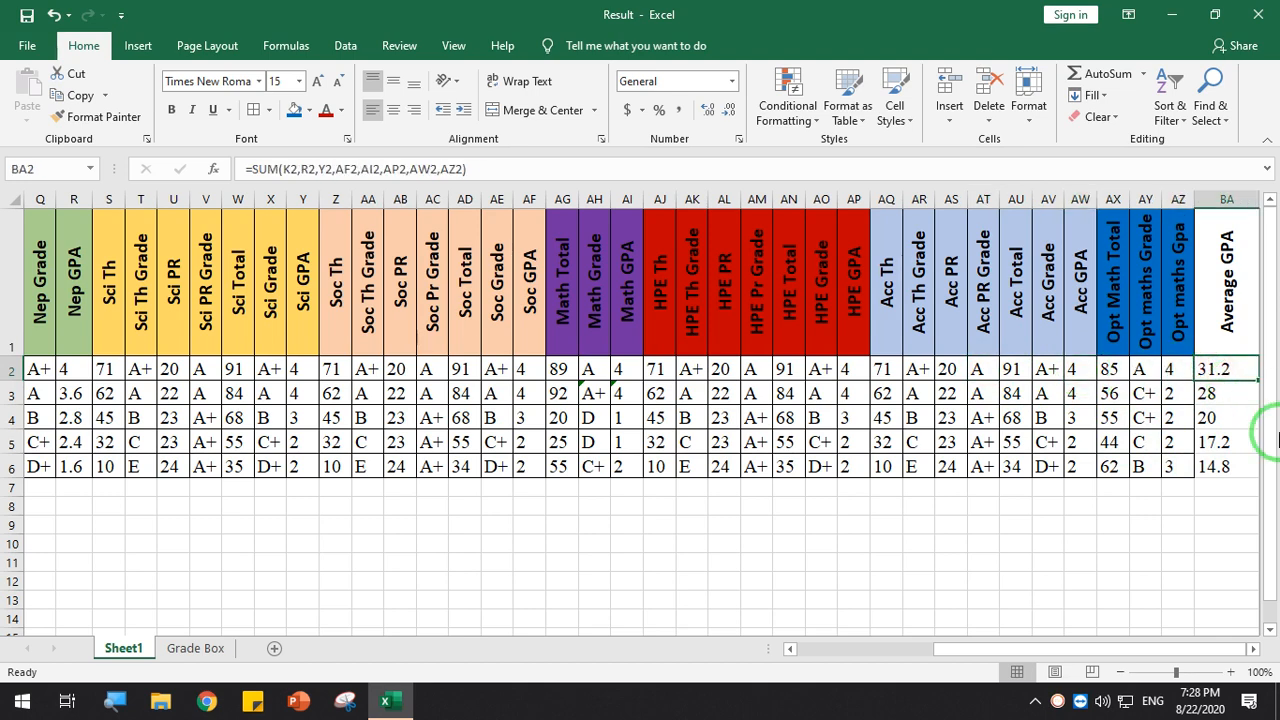
Replace the BA2 formula with a test sum of only the Opt maths and Acc GPA cells, =AZ2+AW2
type("=")
left_click(1172, 366)
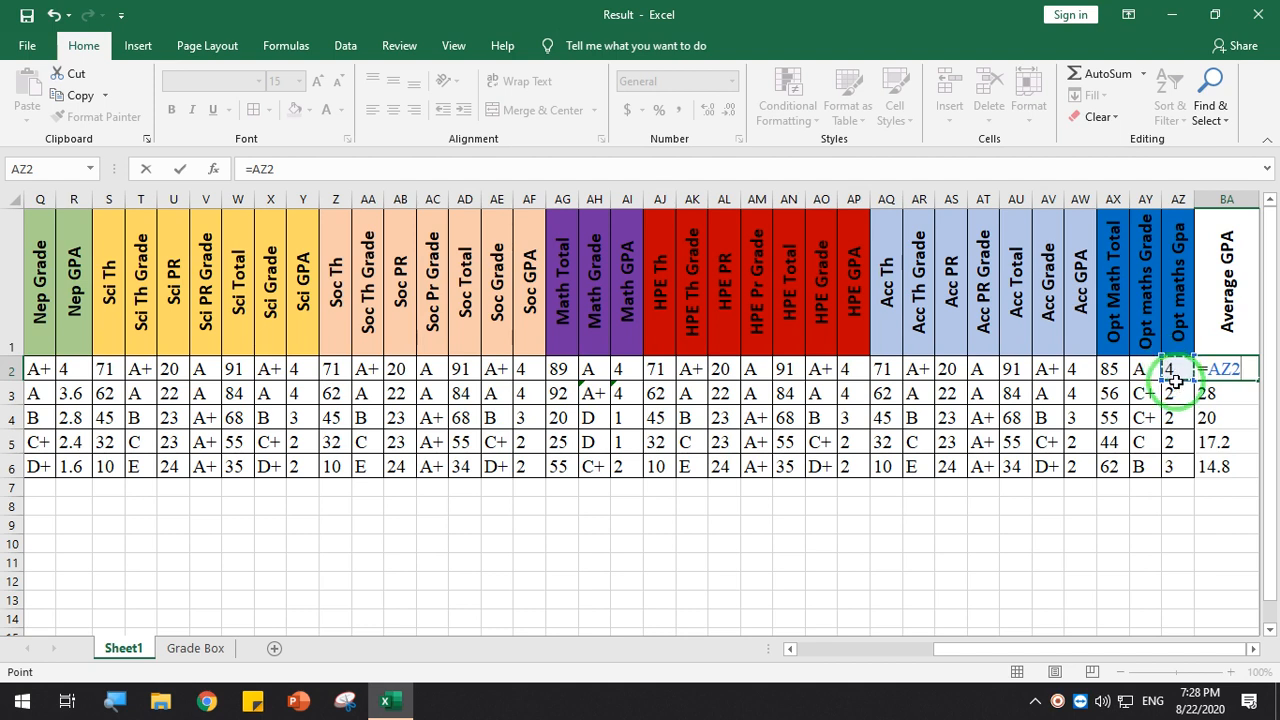
type("+")
left_click(1080, 369)
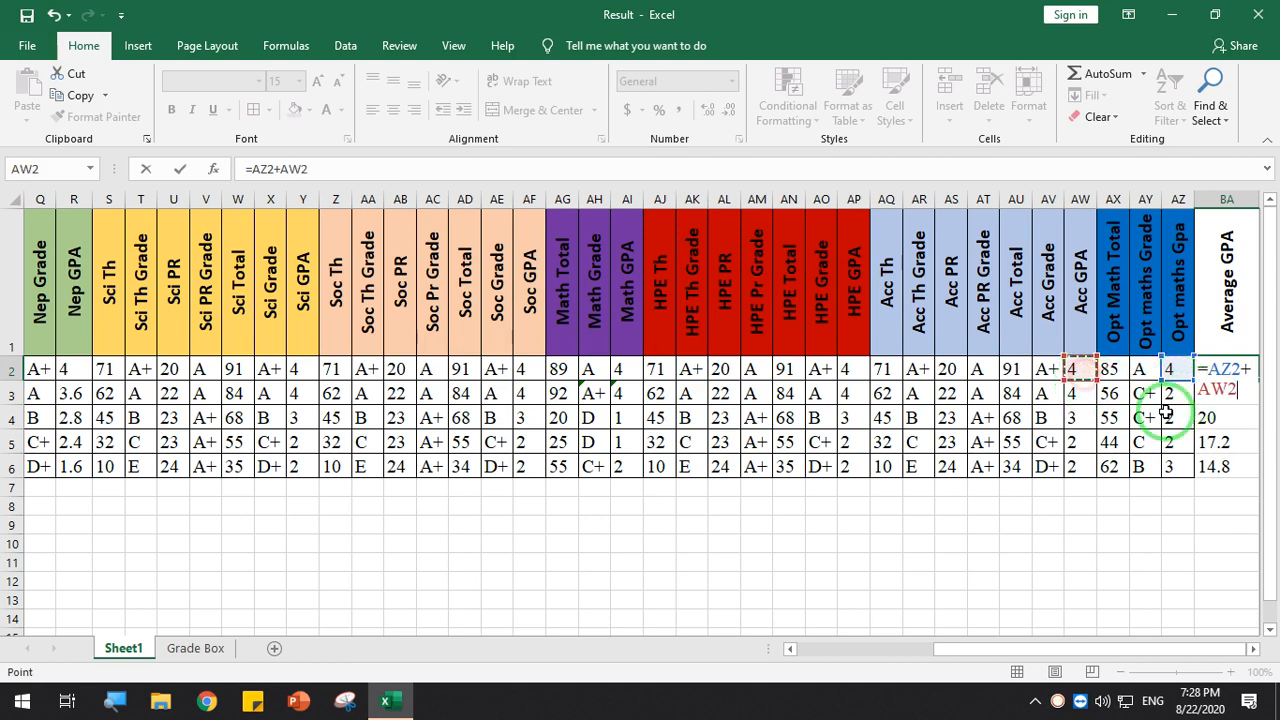
key("Return")
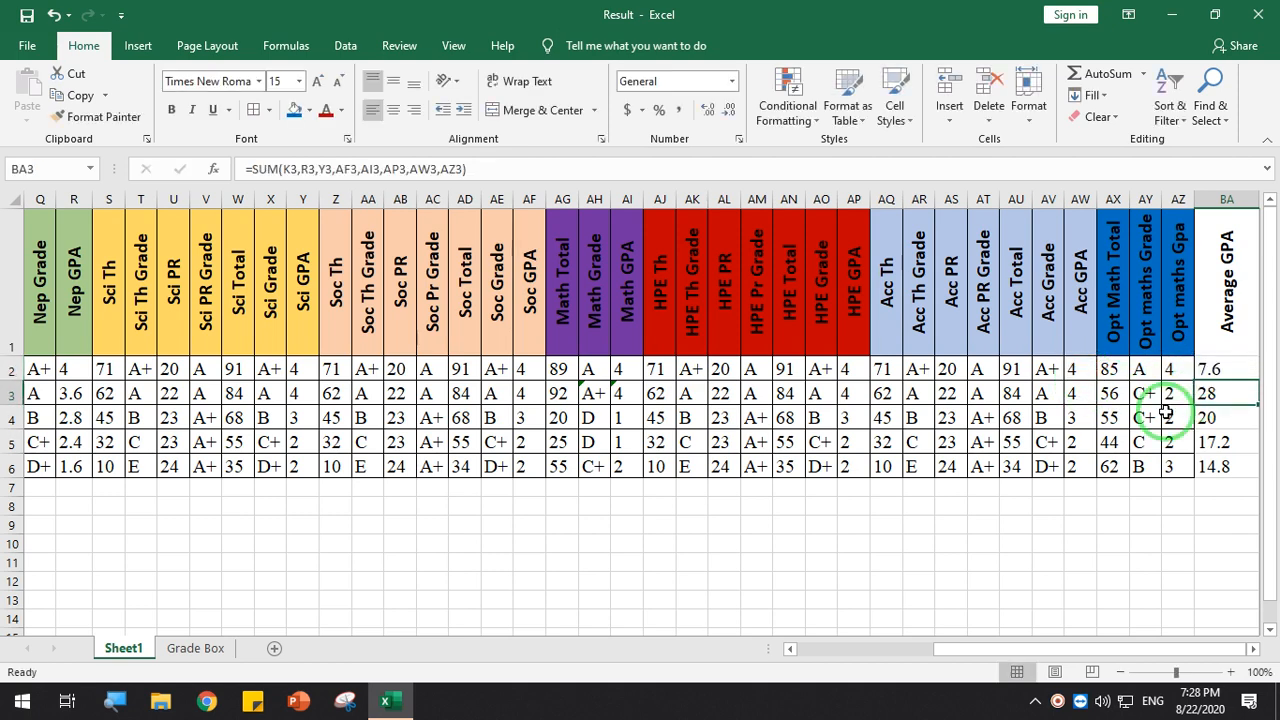
Widen the Acc GPA and Opt maths GPA columns so their decimal values fit
left_click(1075, 369)
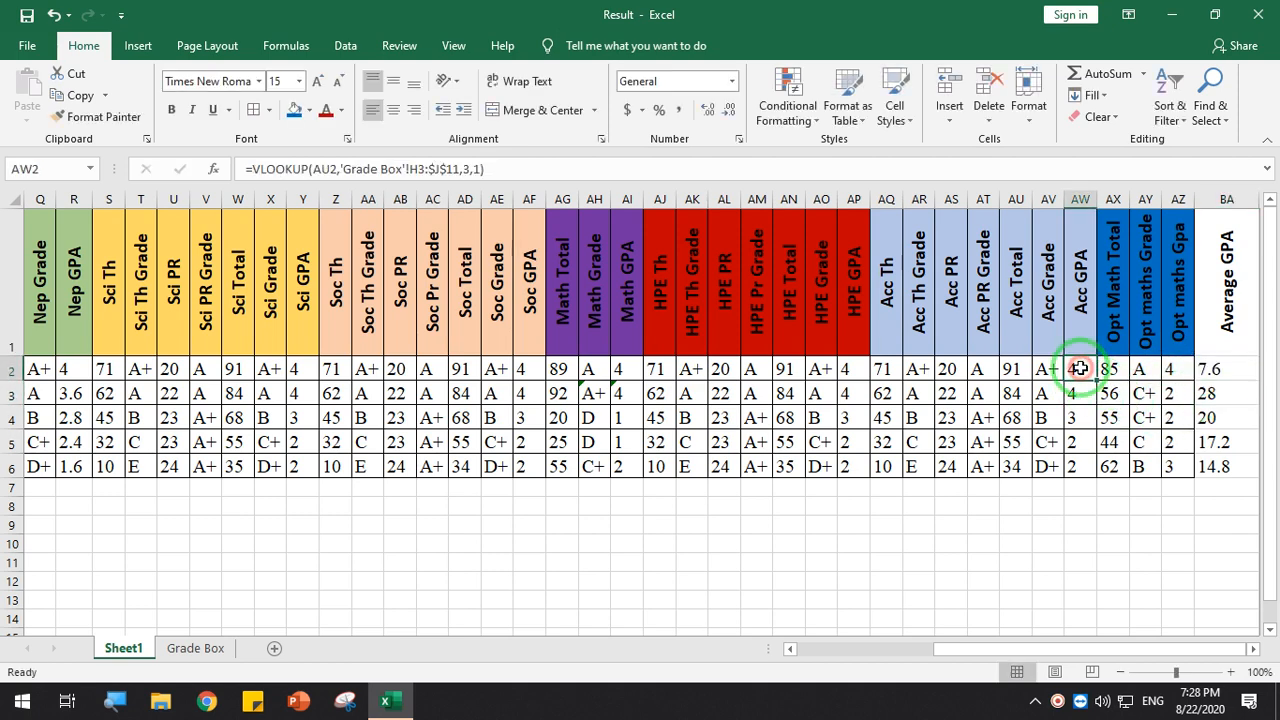
double_click(1097, 203)
left_click(1194, 200)
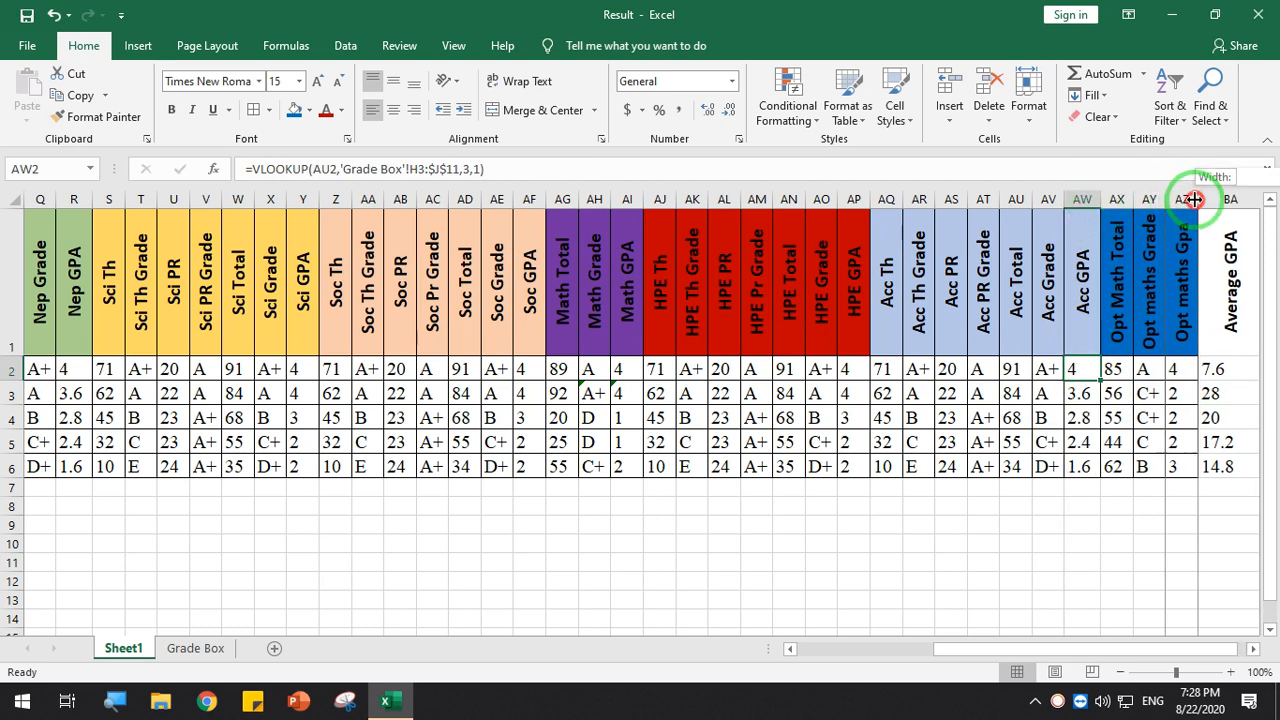
left_click_drag(1194, 200, 1199, 200)
left_click(1183, 368)
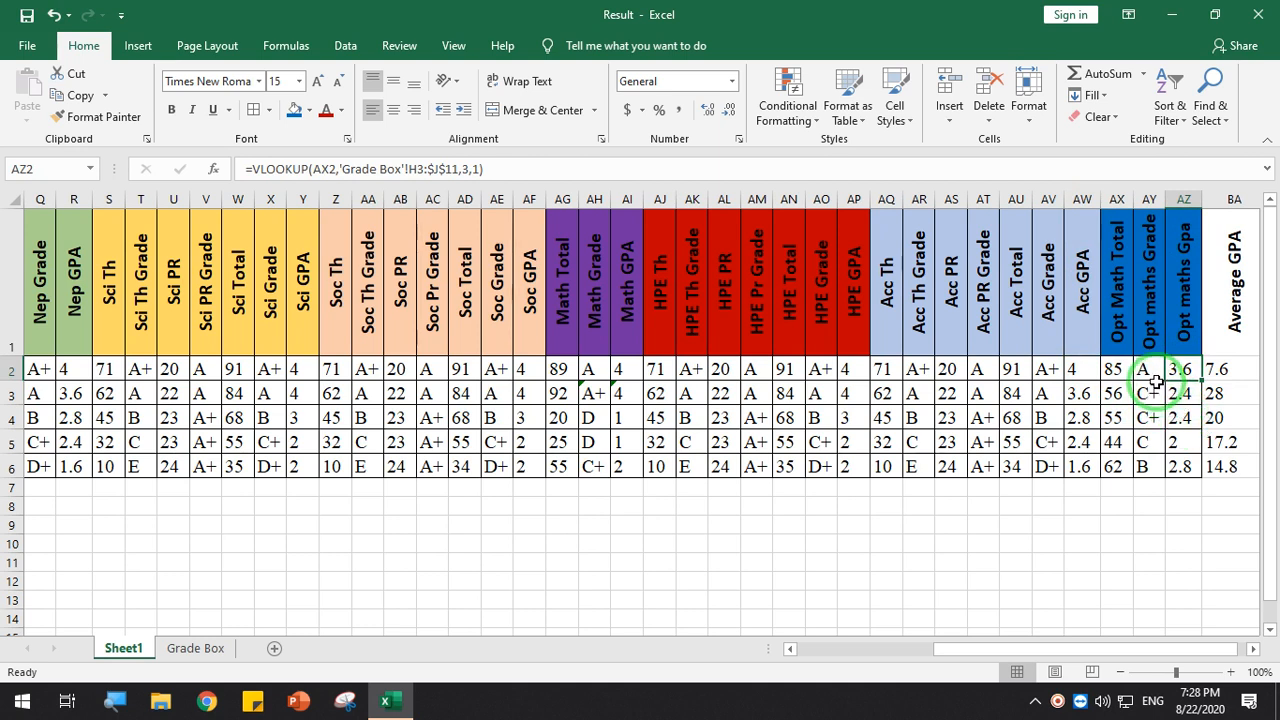
Fit the HPE, Math, Soc and Sci GPA columns to their decimal values
left_click(854, 369)
double_click(872, 198)
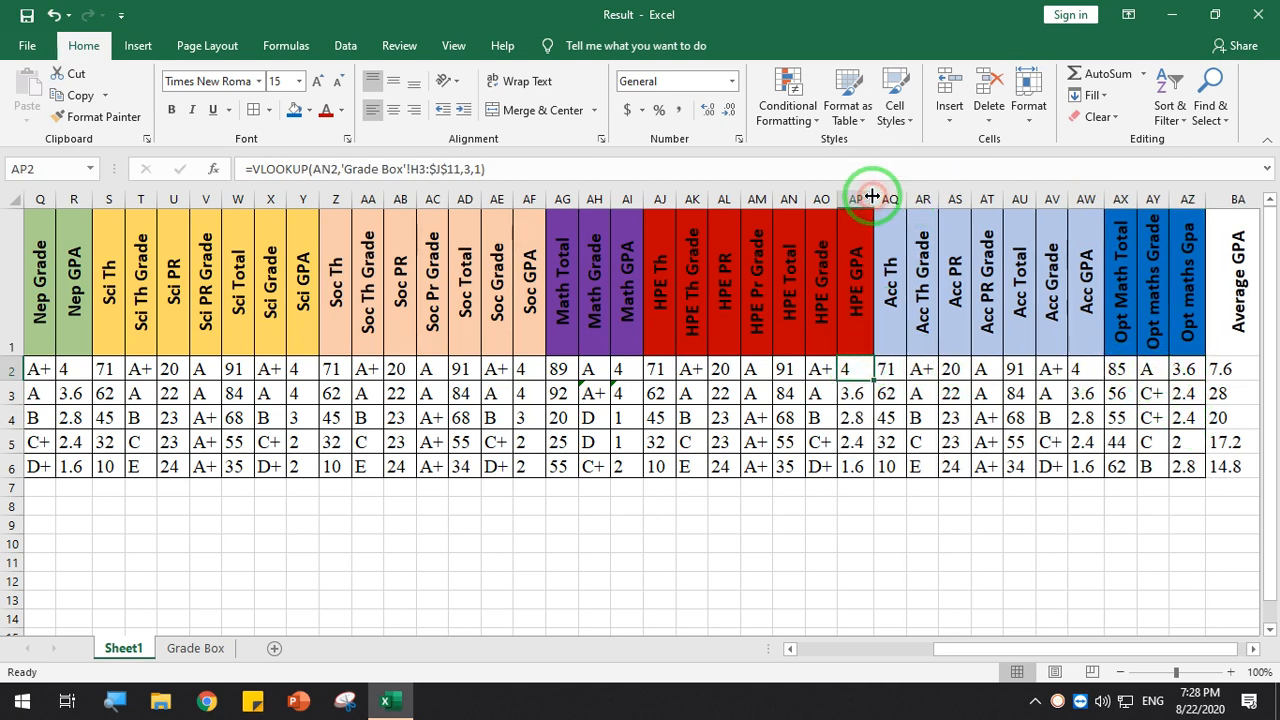
double_click(644, 200)
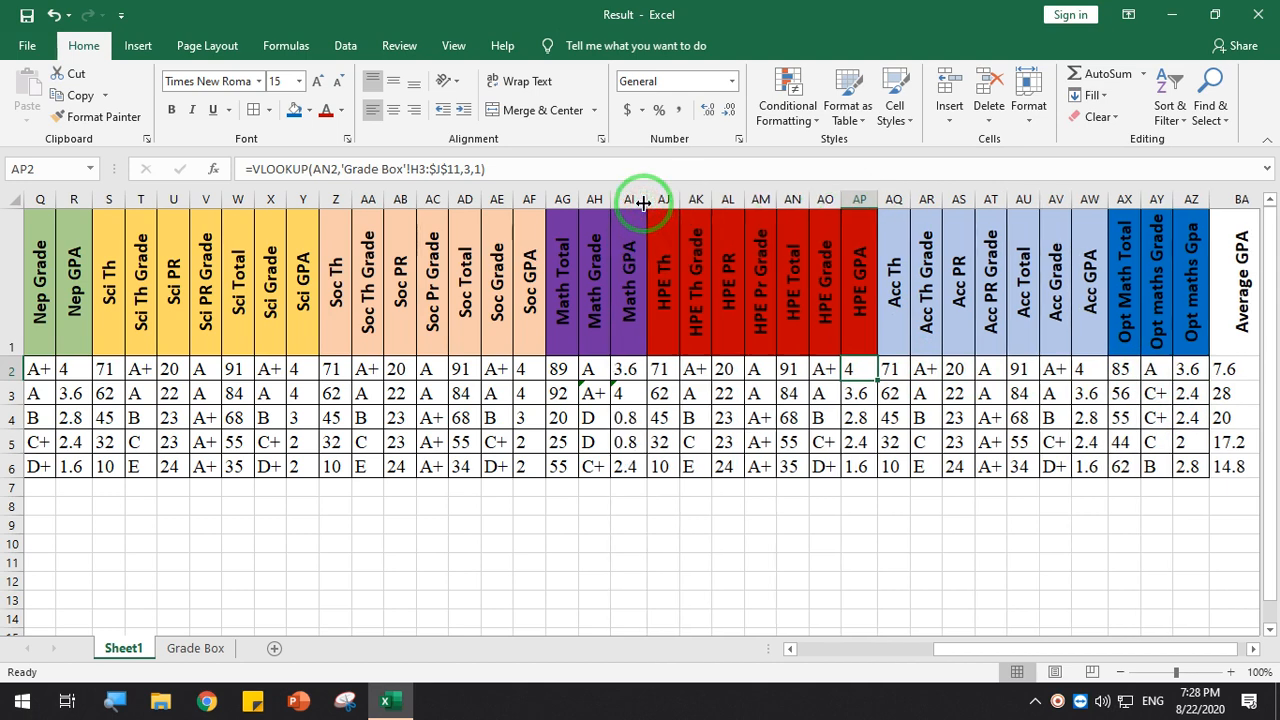
left_click(558, 200)
double_click(549, 200)
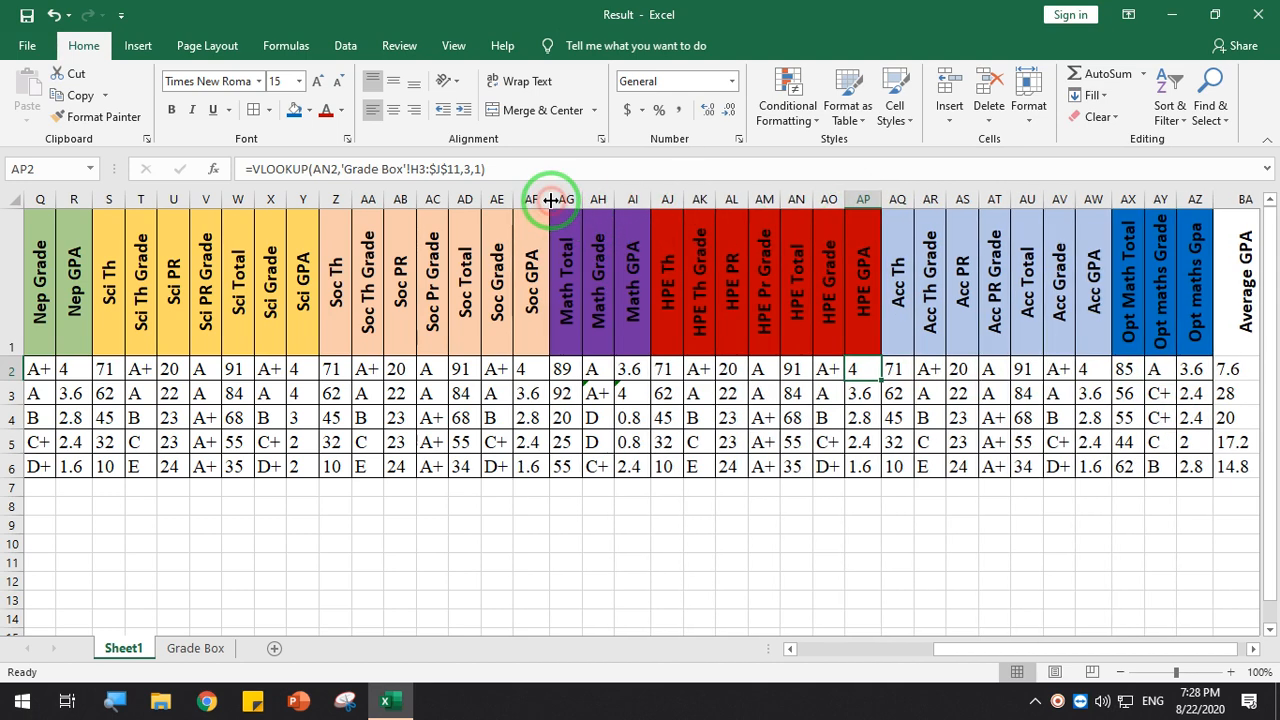
double_click(323, 201)
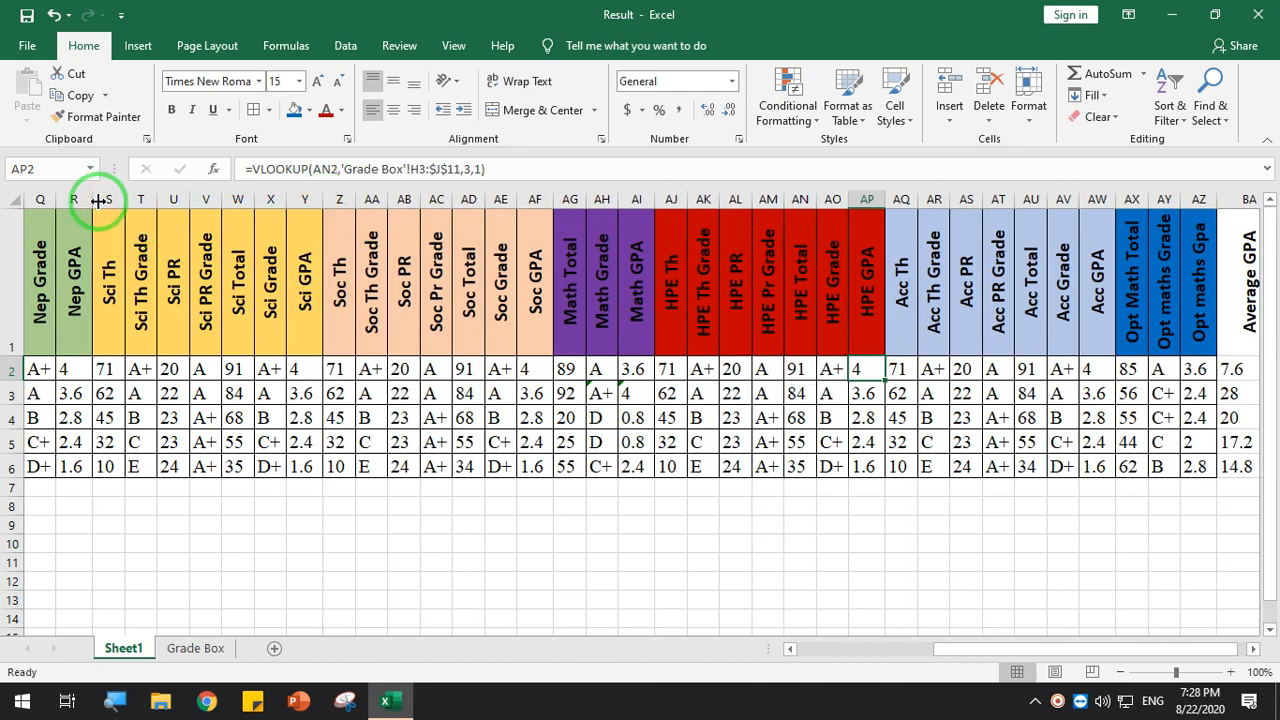
Clear the formulas from the Average GPA column, cells BA2 to BA7
left_click_drag(1029, 650, 1110, 650)
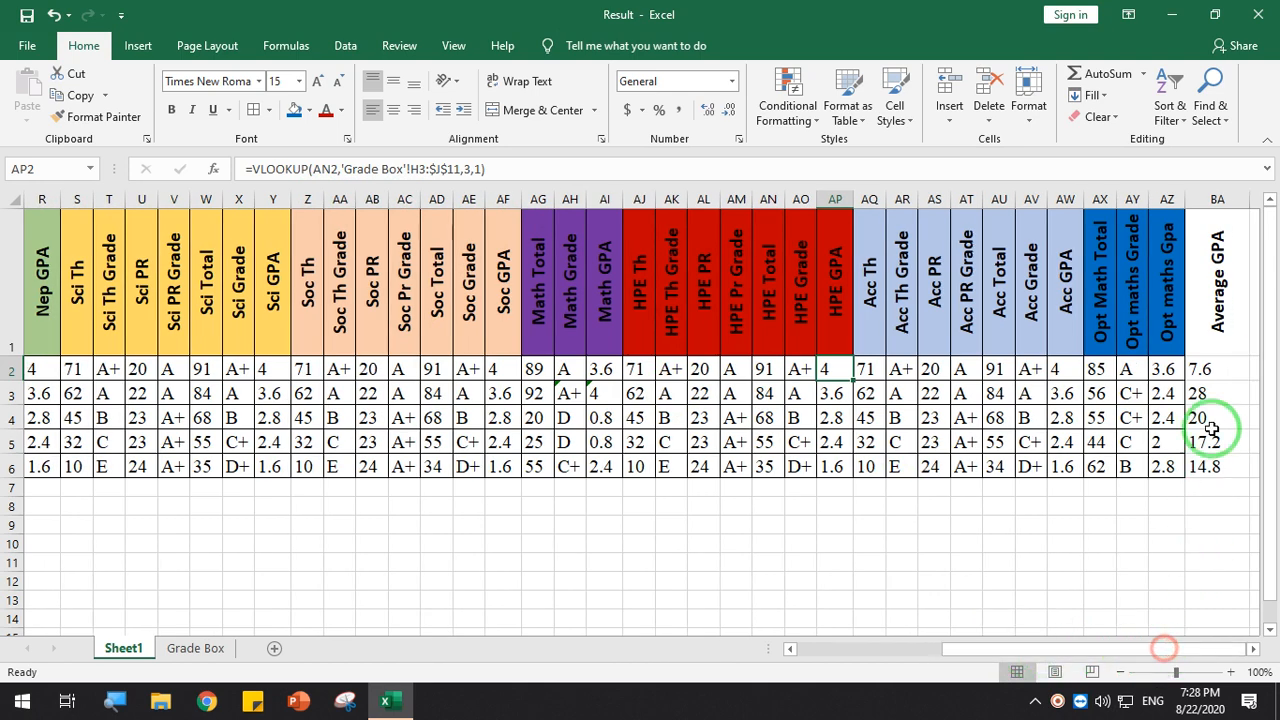
left_click(1212, 369)
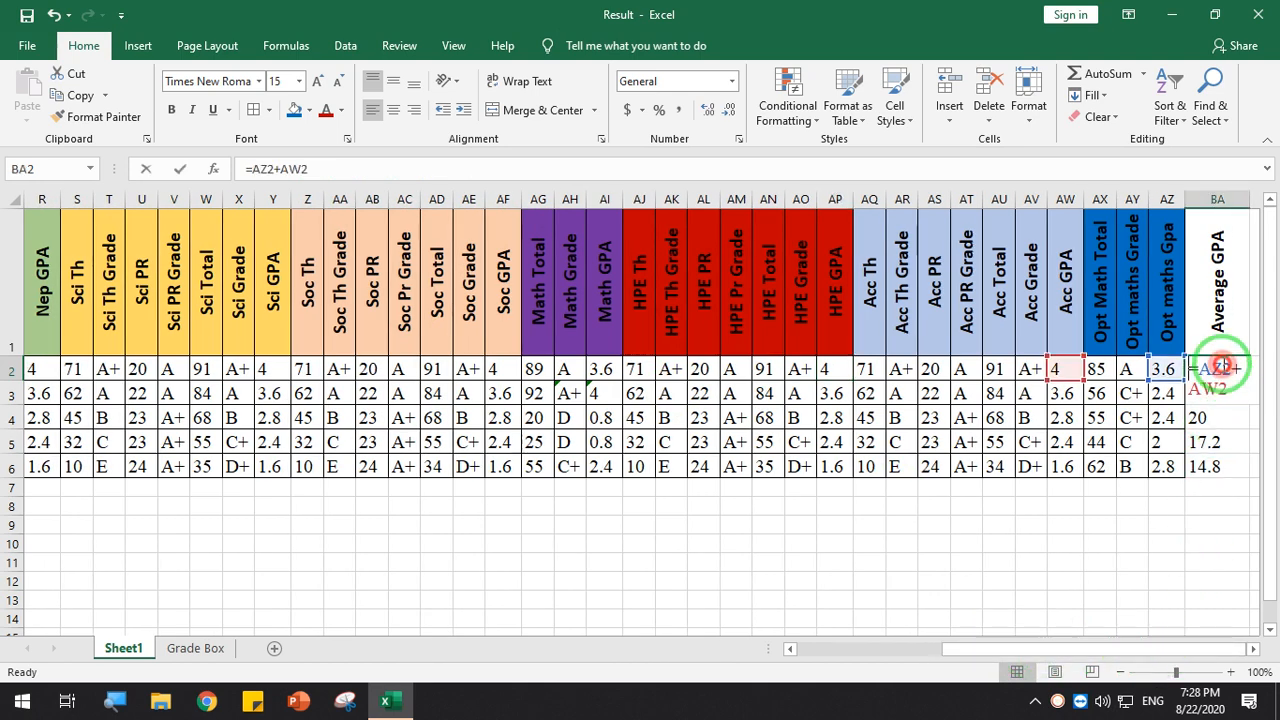
left_click(1222, 442)
left_click_drag(1228, 480, 1205, 368)
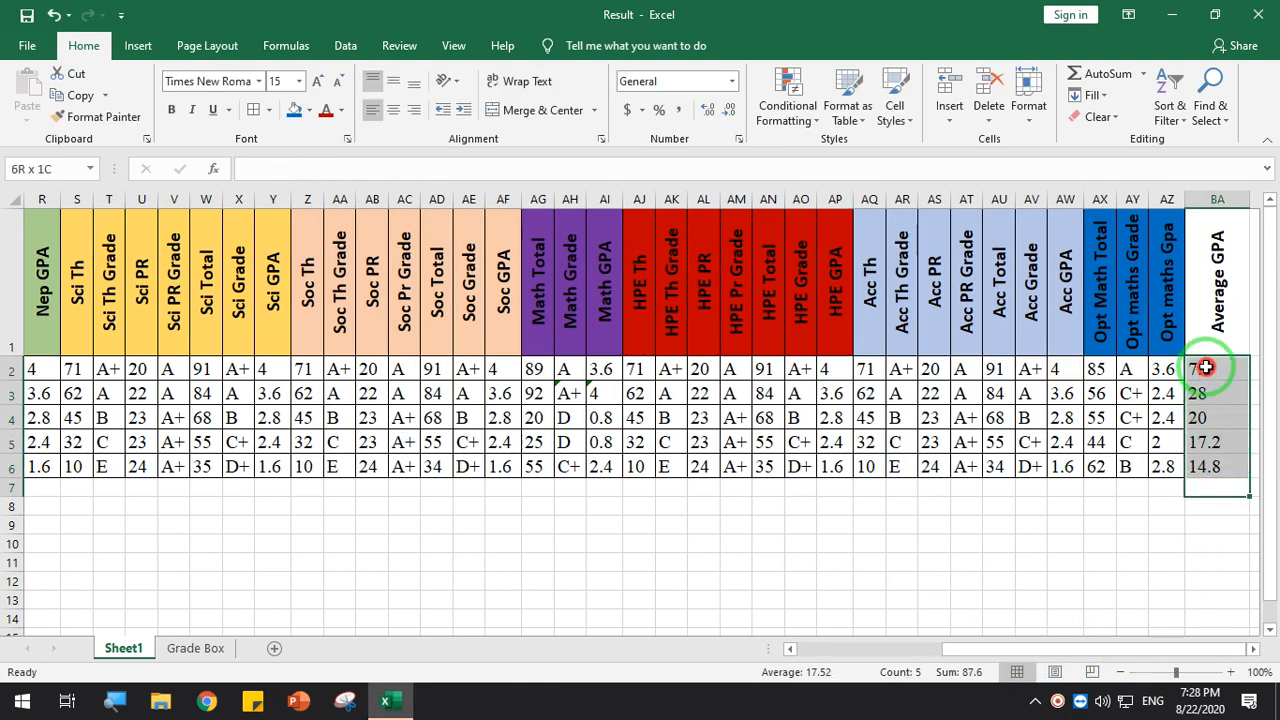
key("Delete")
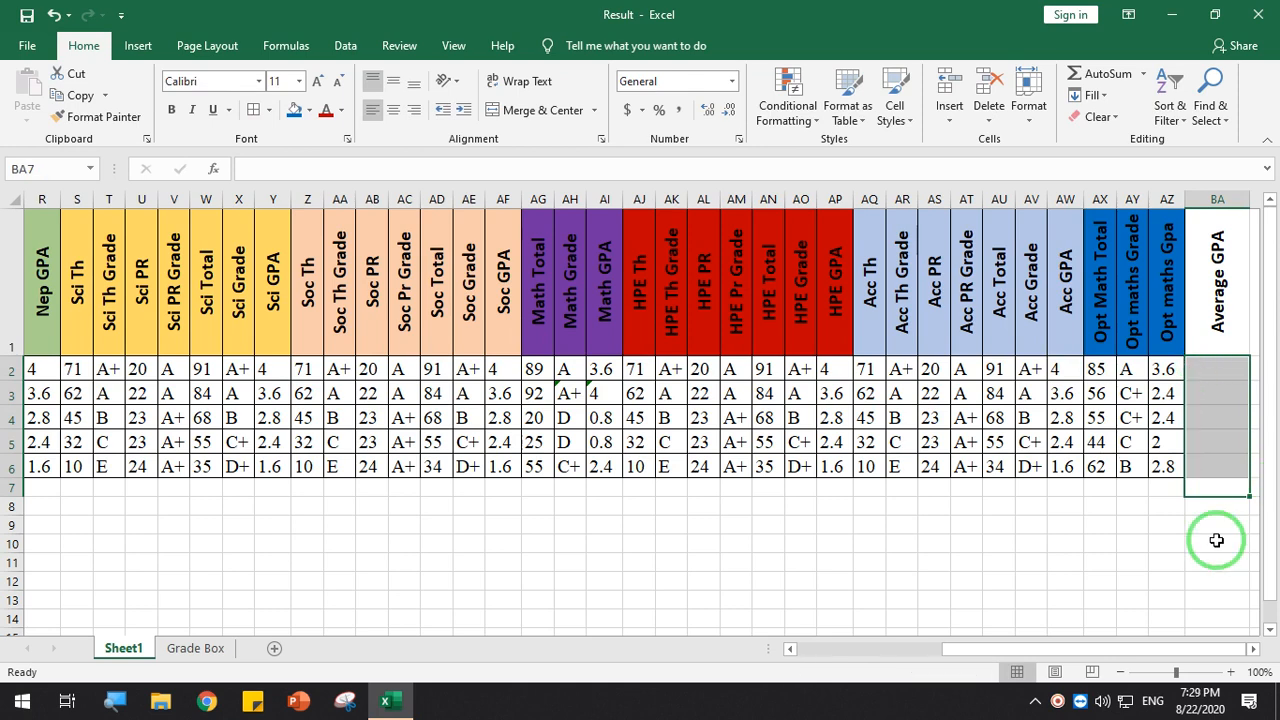
Begin a SUM formula in BA2 with the English, Nepali, Science and Social GPA cells K2, R2, Y2 and AF2
left_click_drag(1071, 648, 896, 648)
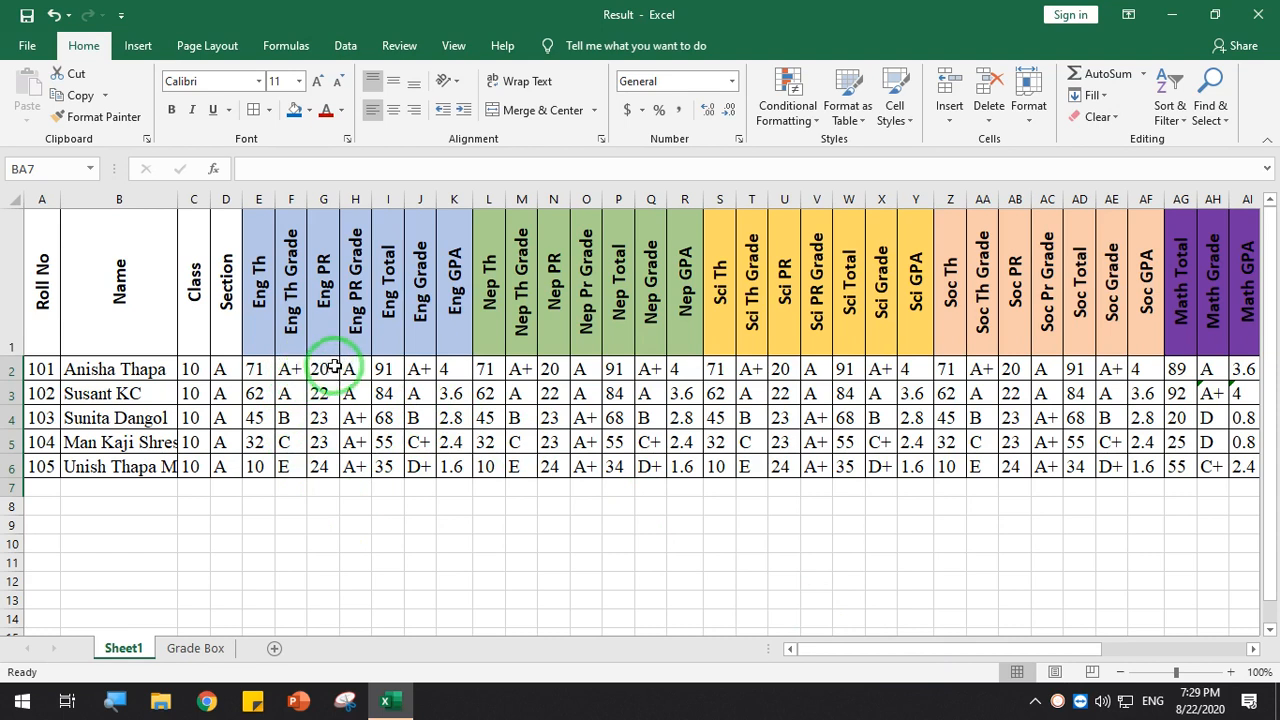
left_click(444, 369)
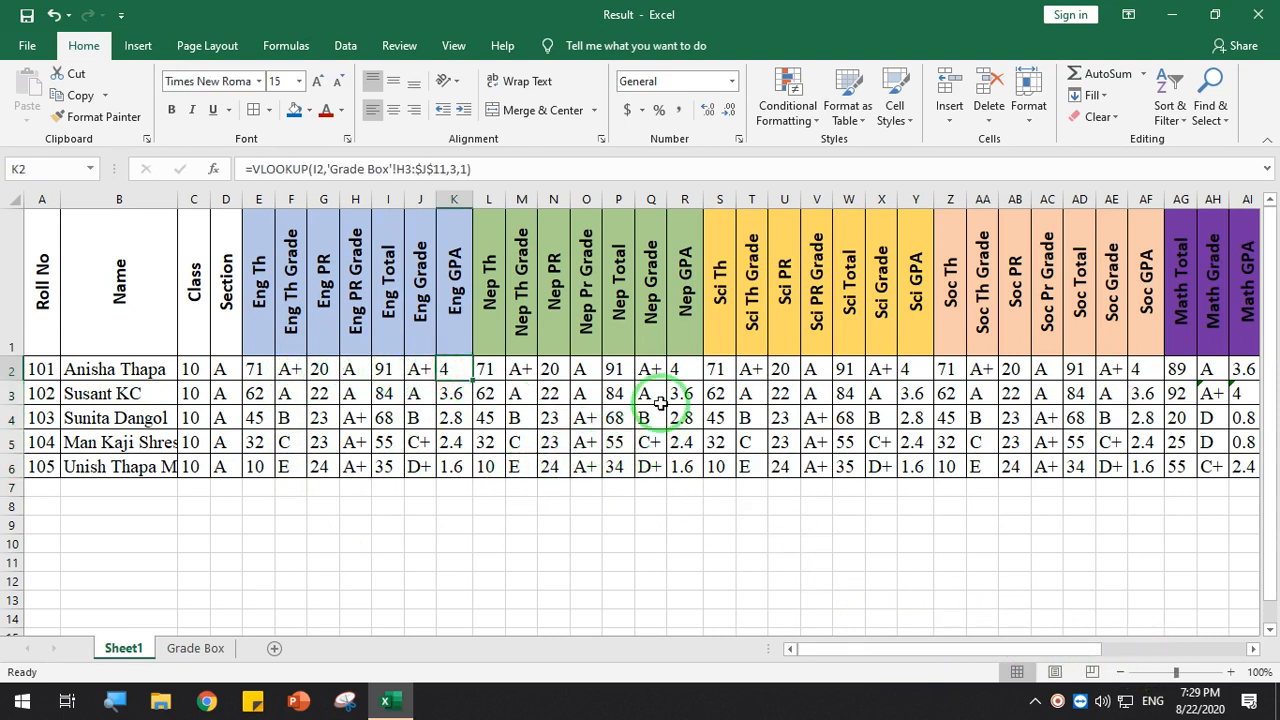
left_click(679, 371)
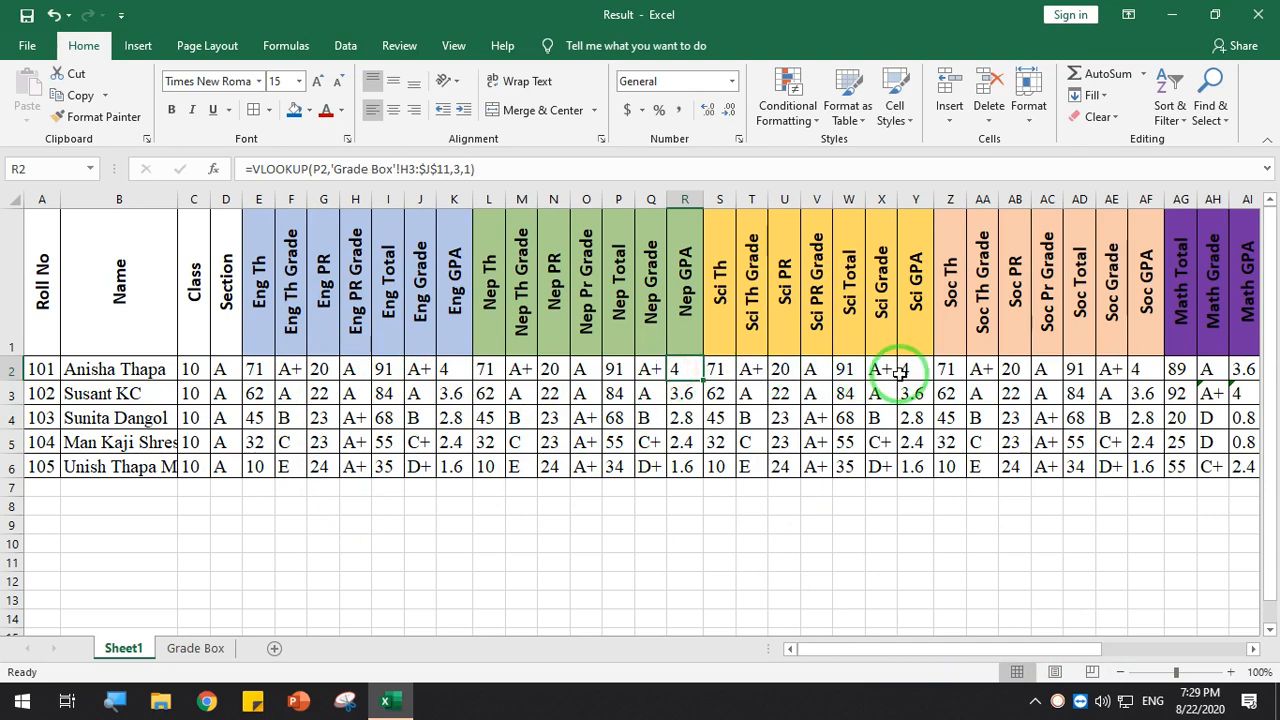
left_click_drag(1057, 650, 1240, 652)
left_click(1240, 366)
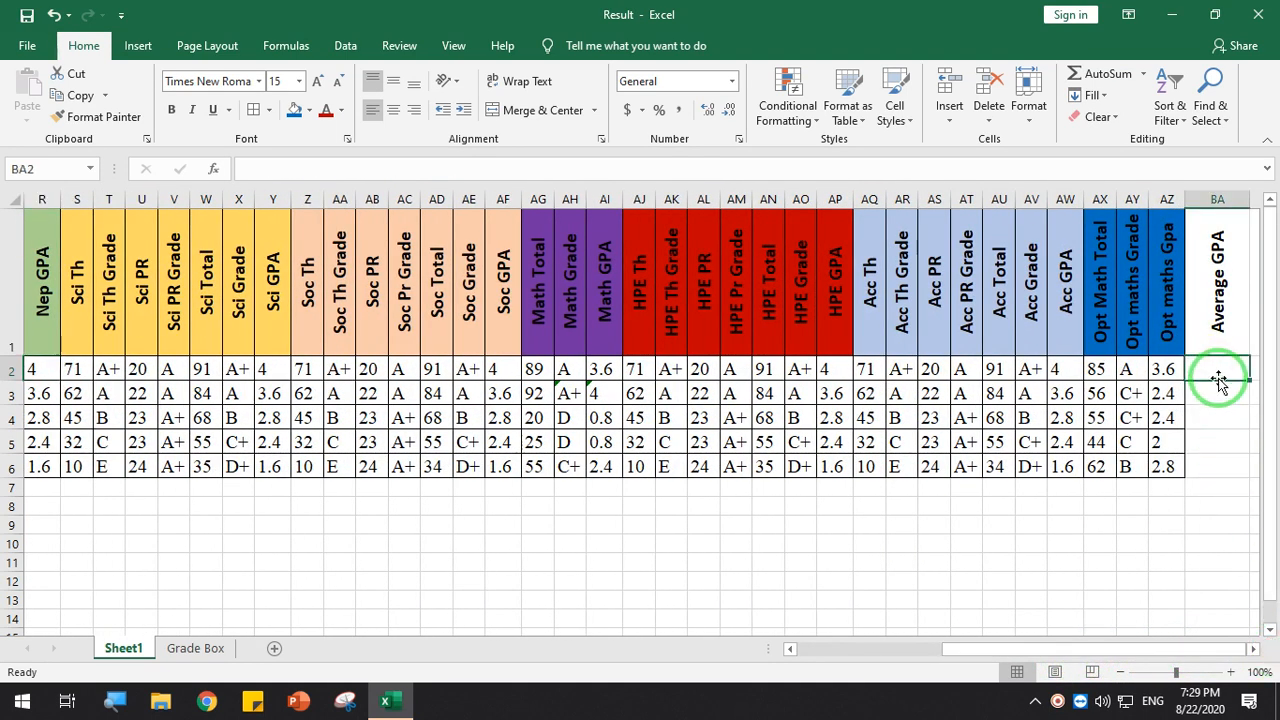
type("=")
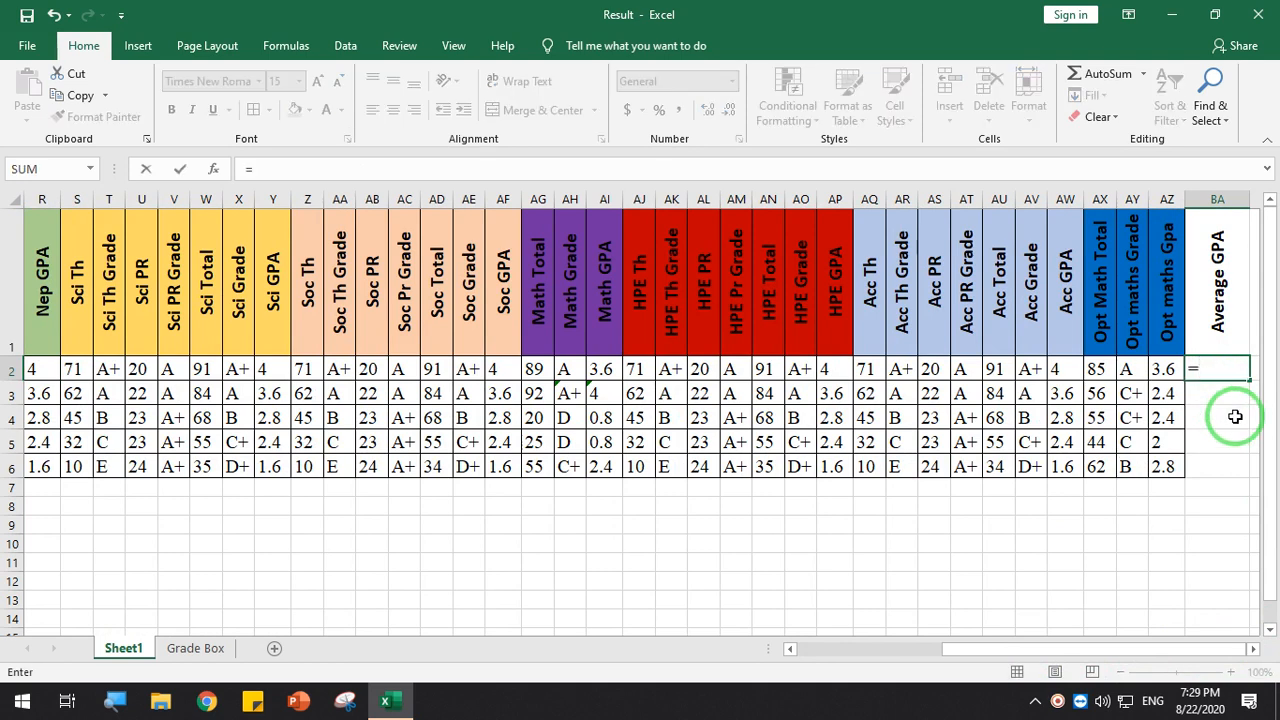
type("sum")
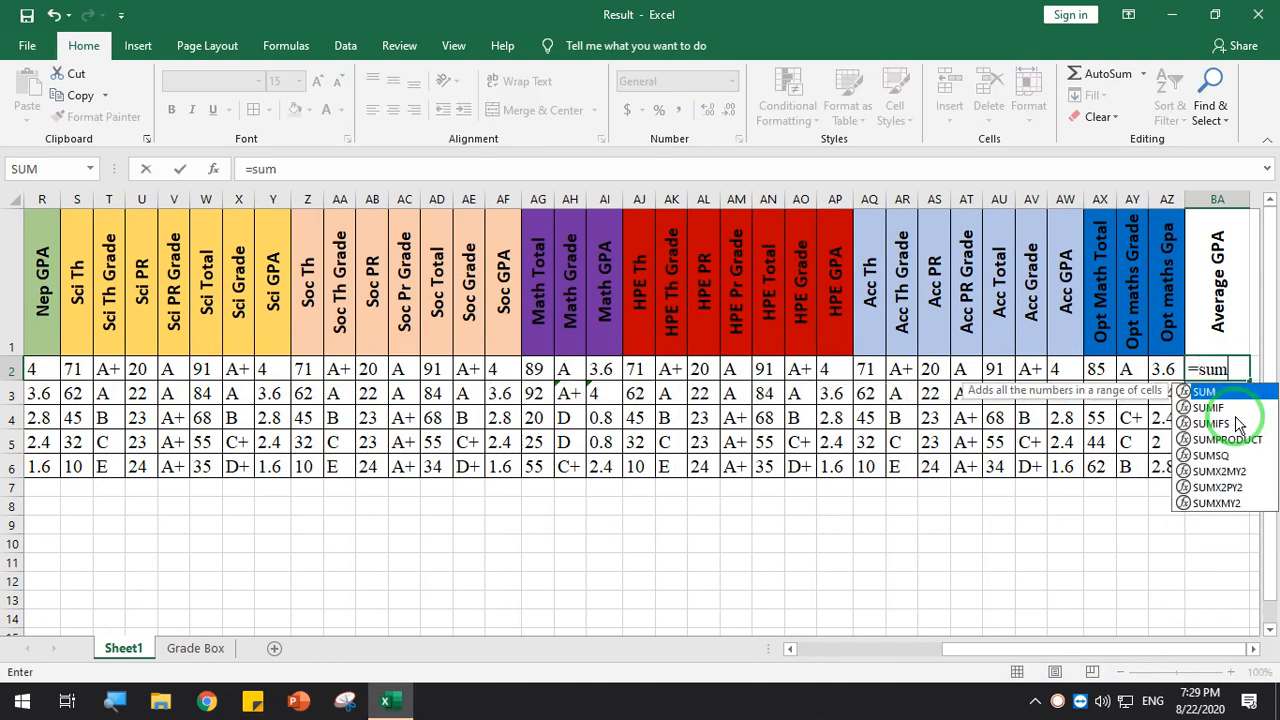
type("(")
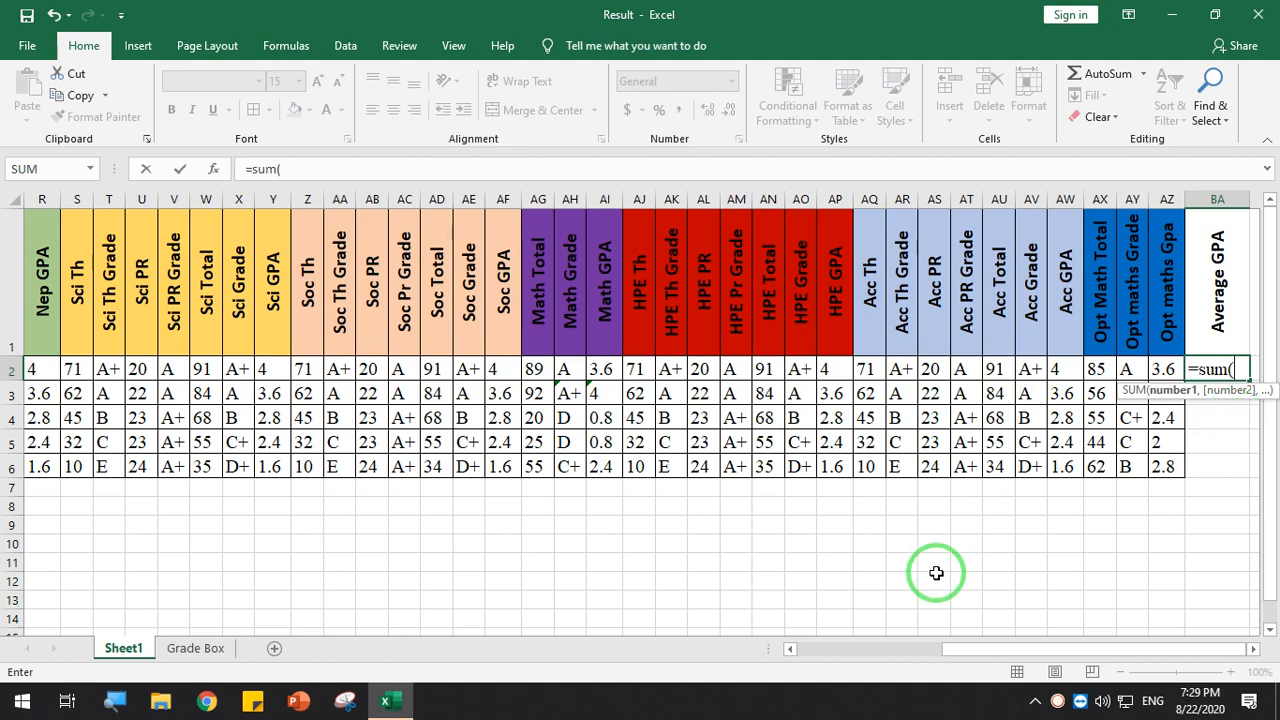
left_click_drag(1000, 649, 870, 650)
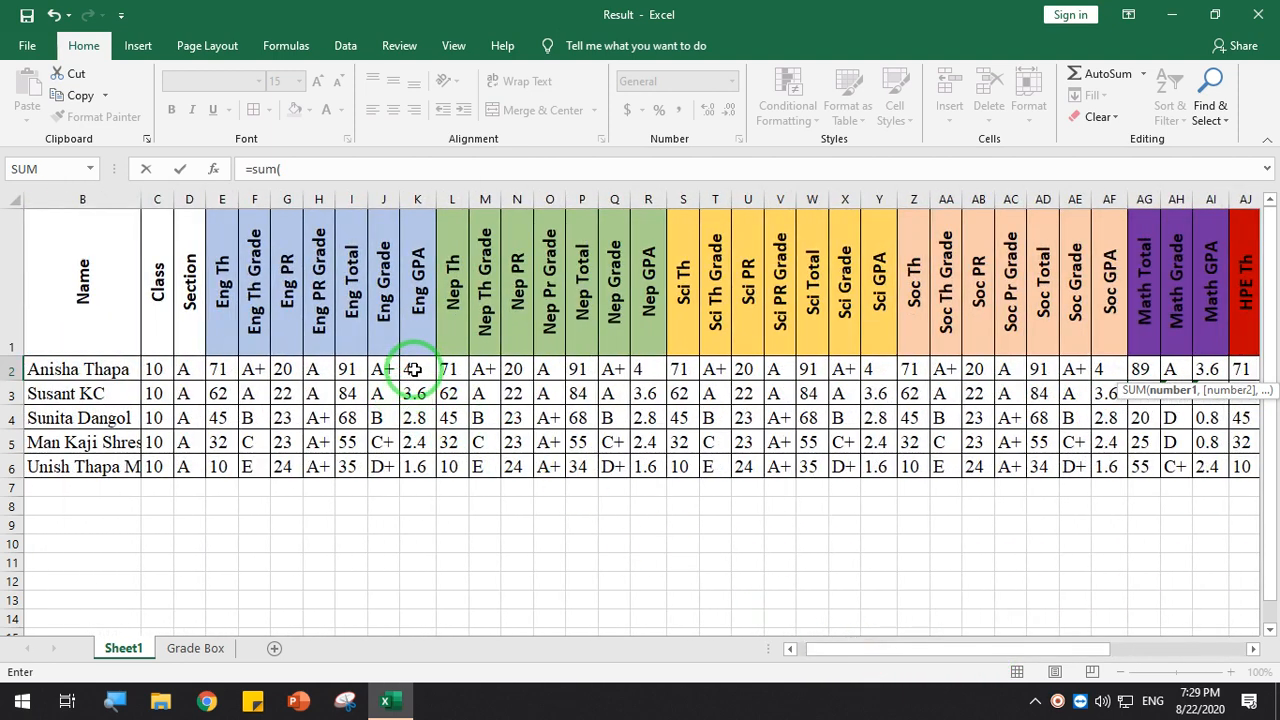
left_click(417, 369)
type(",")
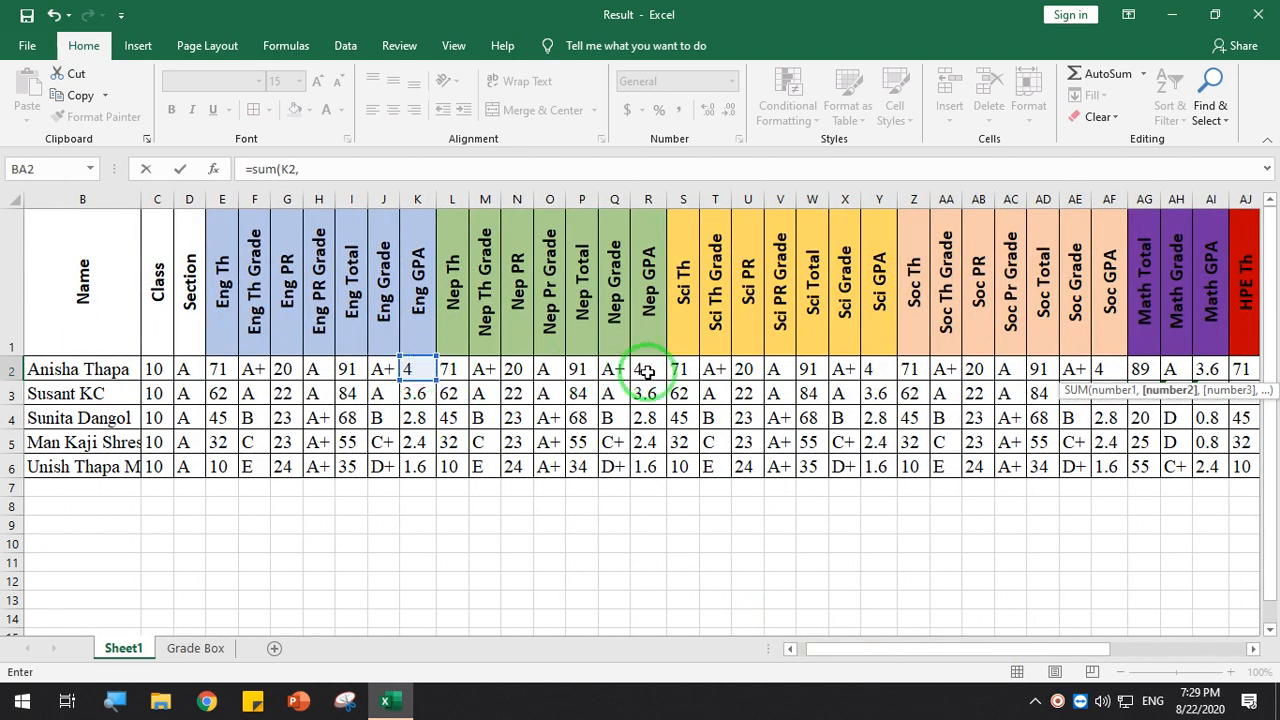
type("R2,")
left_click(877, 369)
type(",")
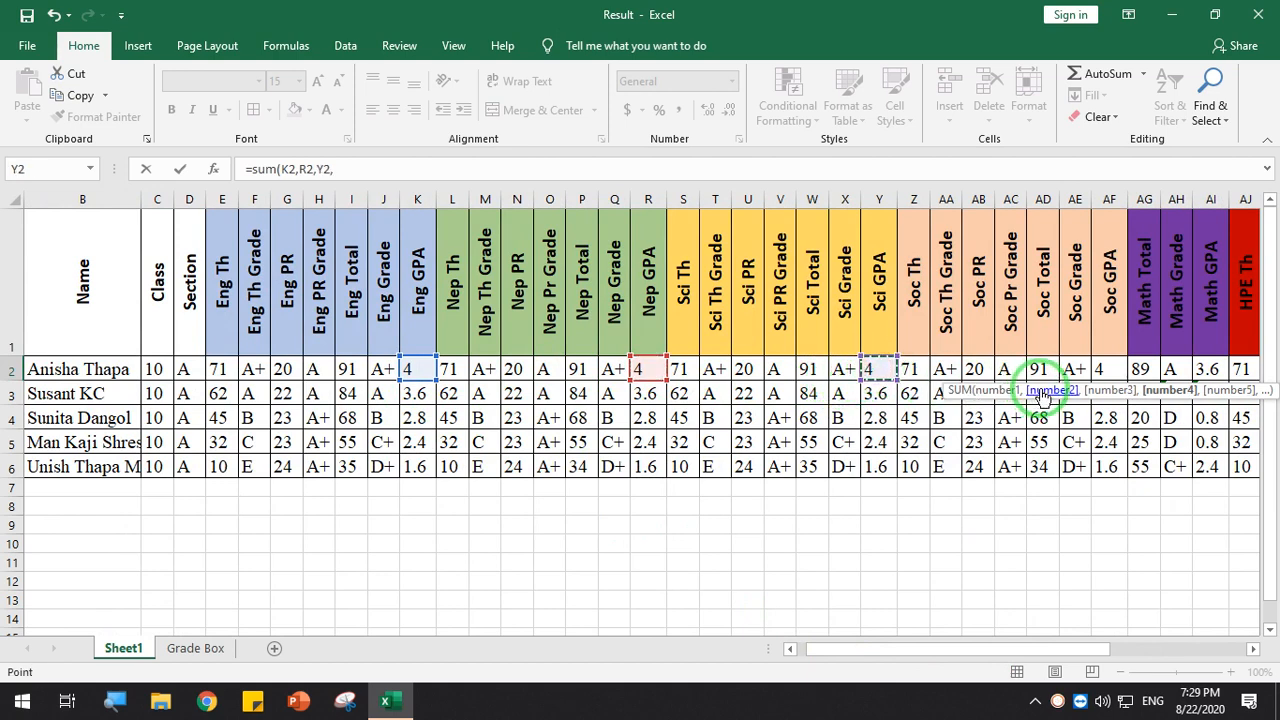
left_click(1100, 369)
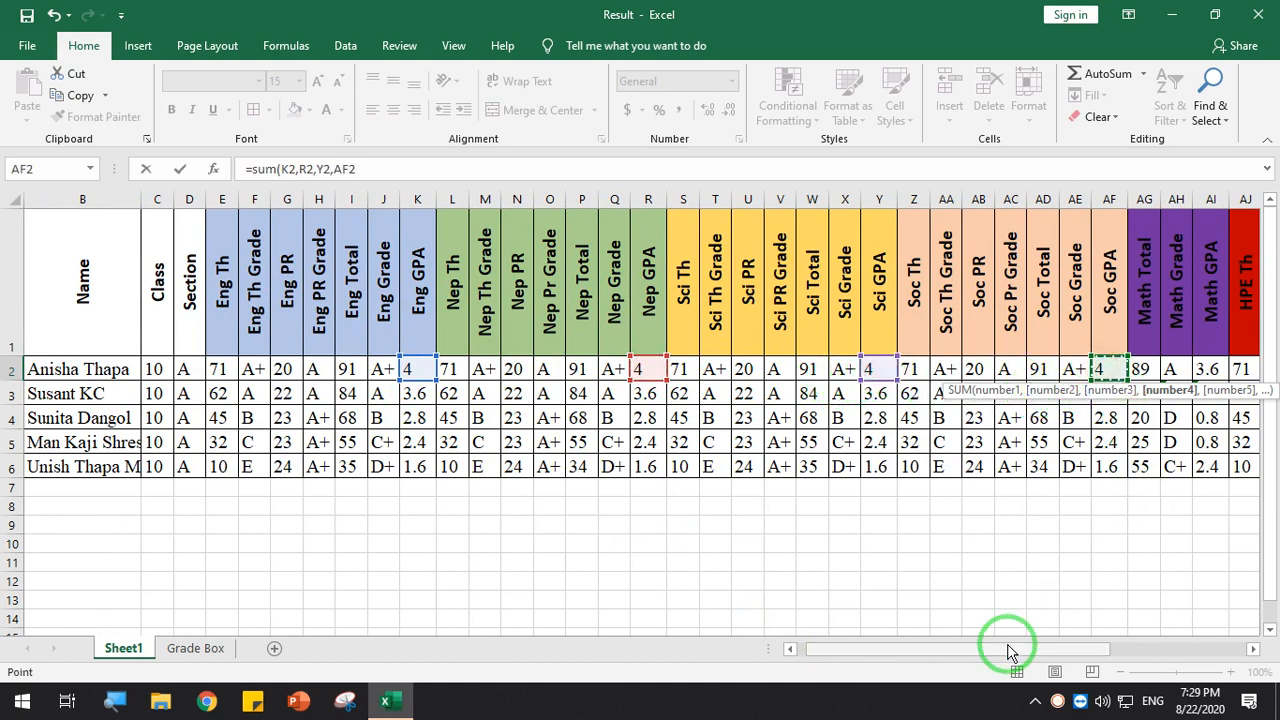
Complete the BA2 SUM formula with the Math, HPE, Acc and Opt maths GPA cells AI2, AP2, AW2 and AZ2
left_click_drag(1003, 646, 1100, 646)
type(",R2")
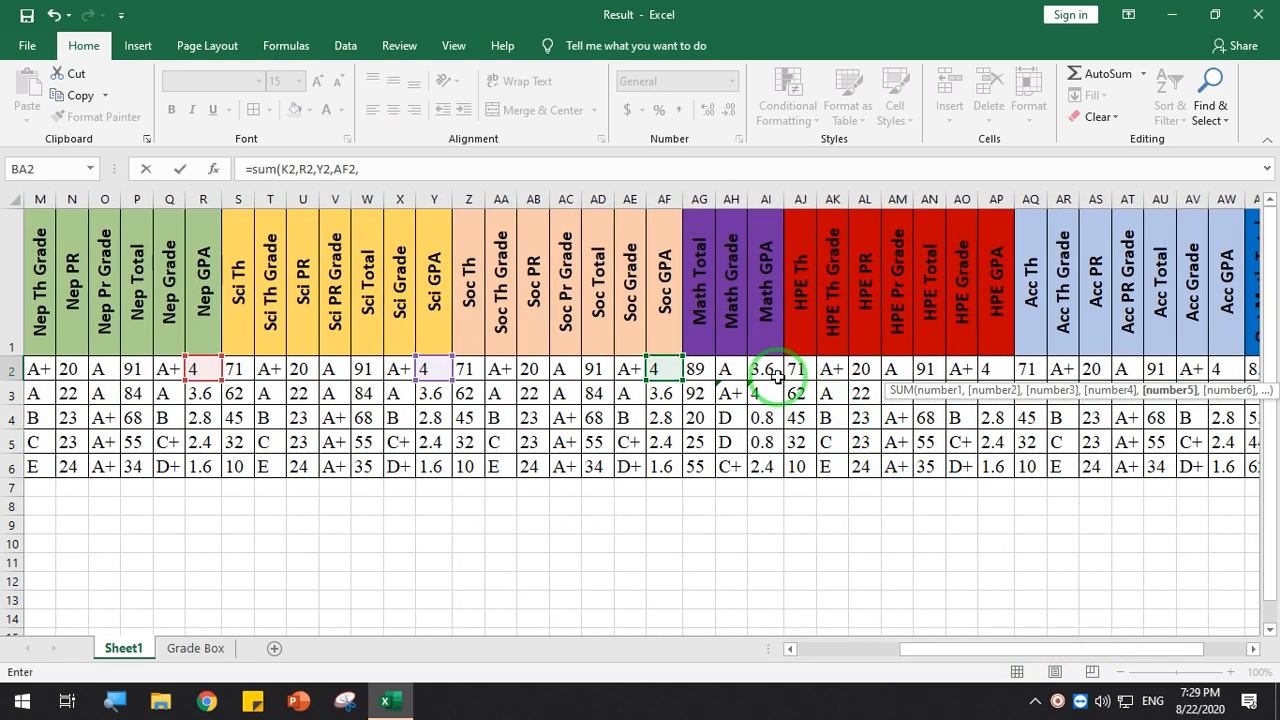
type(",")
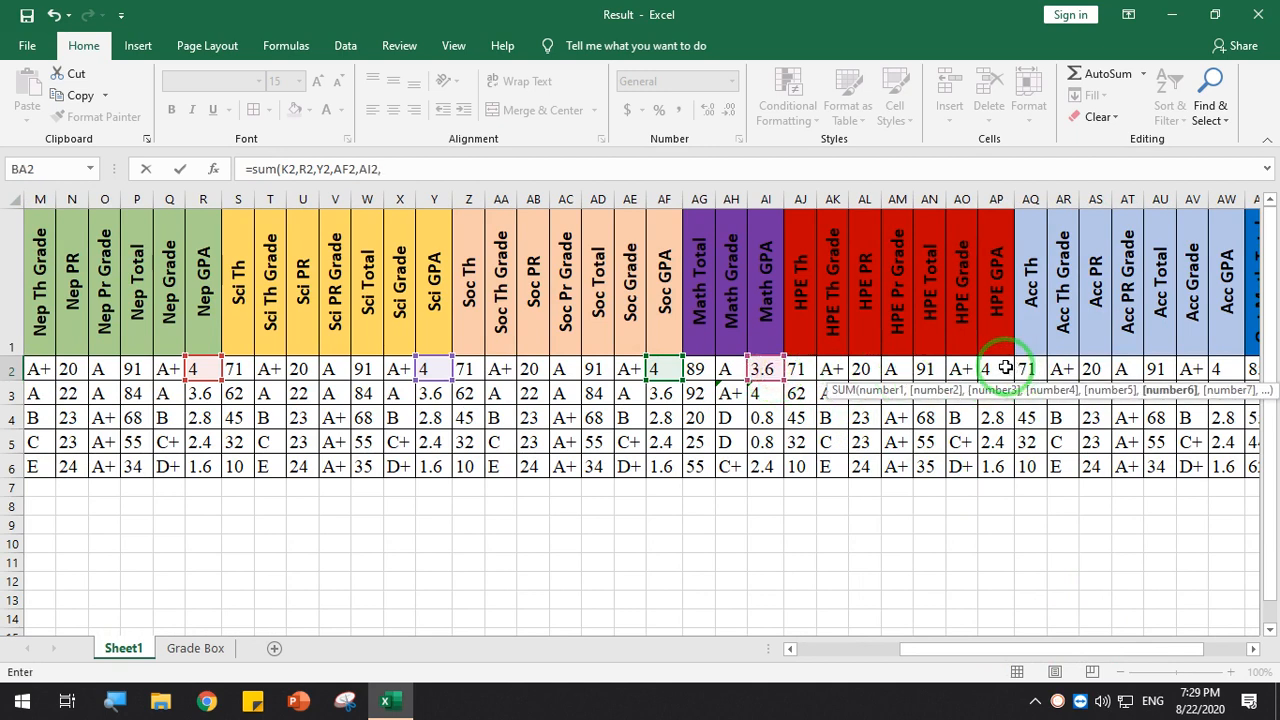
left_click(985, 369)
type(",")
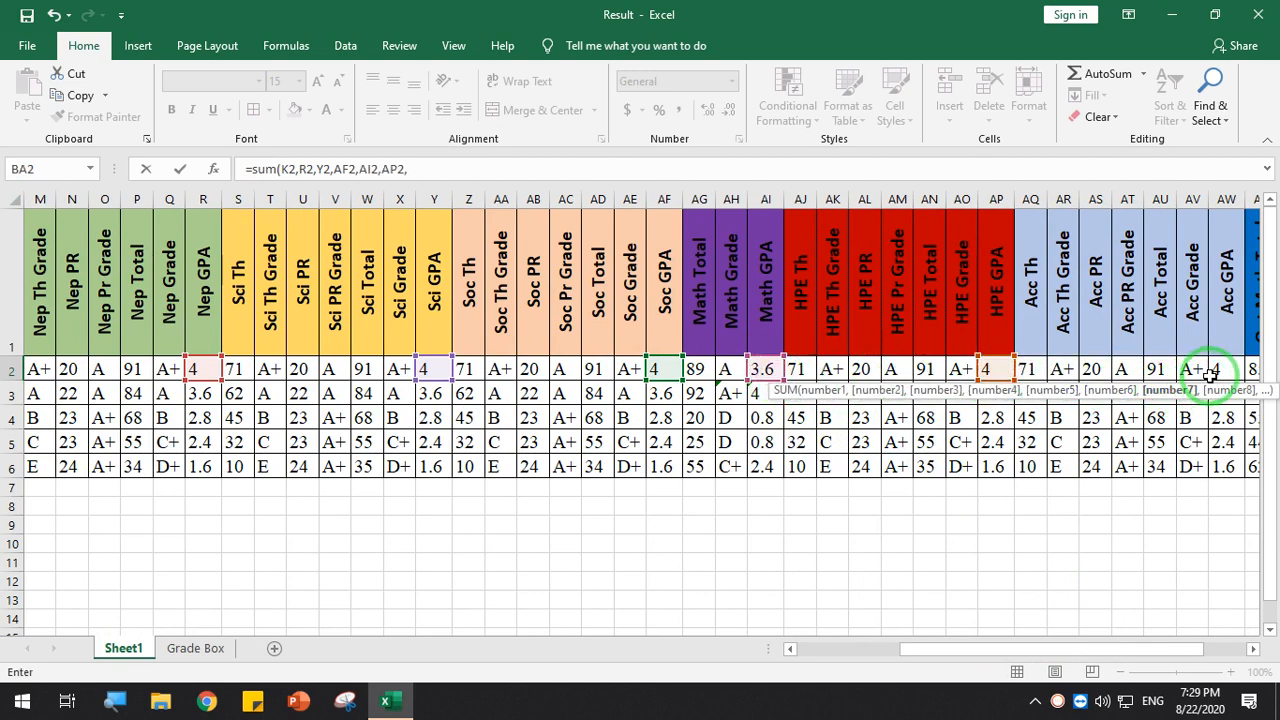
left_click(1222, 370)
left_click_drag(1030, 648, 1115, 645)
type(",")
left_click(1163, 369)
type(",")
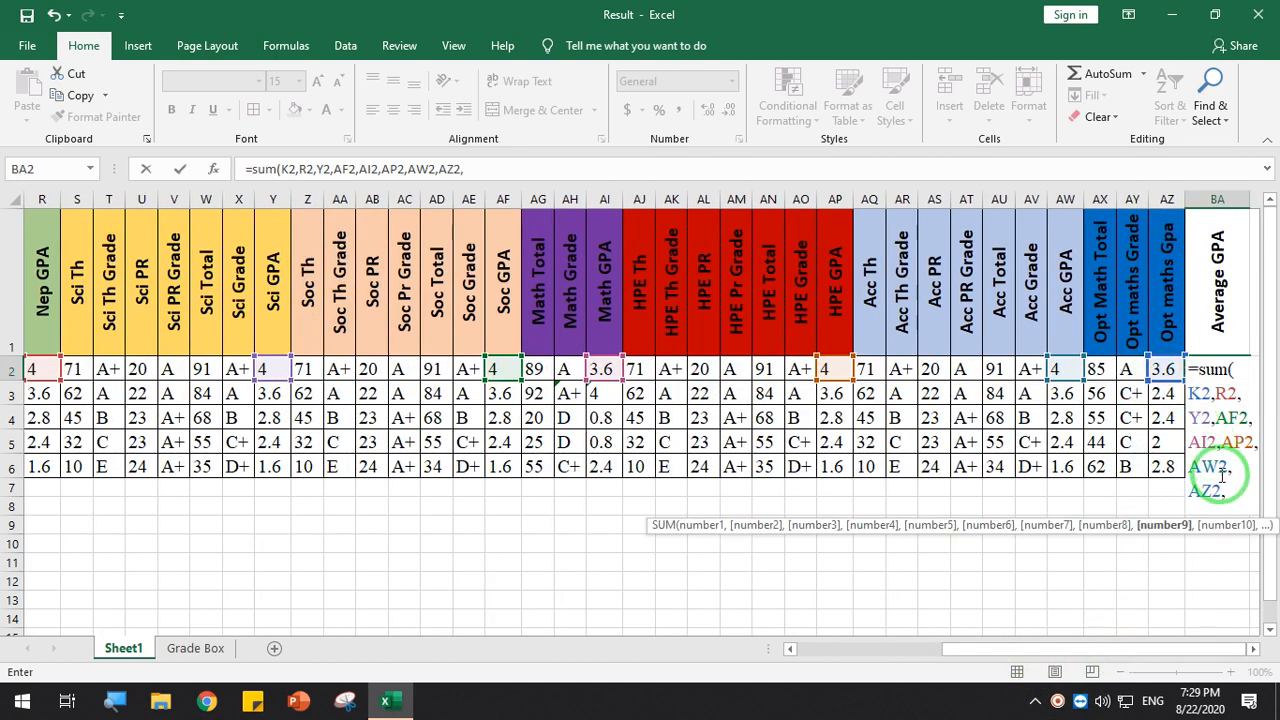
type(")")
key("Return")
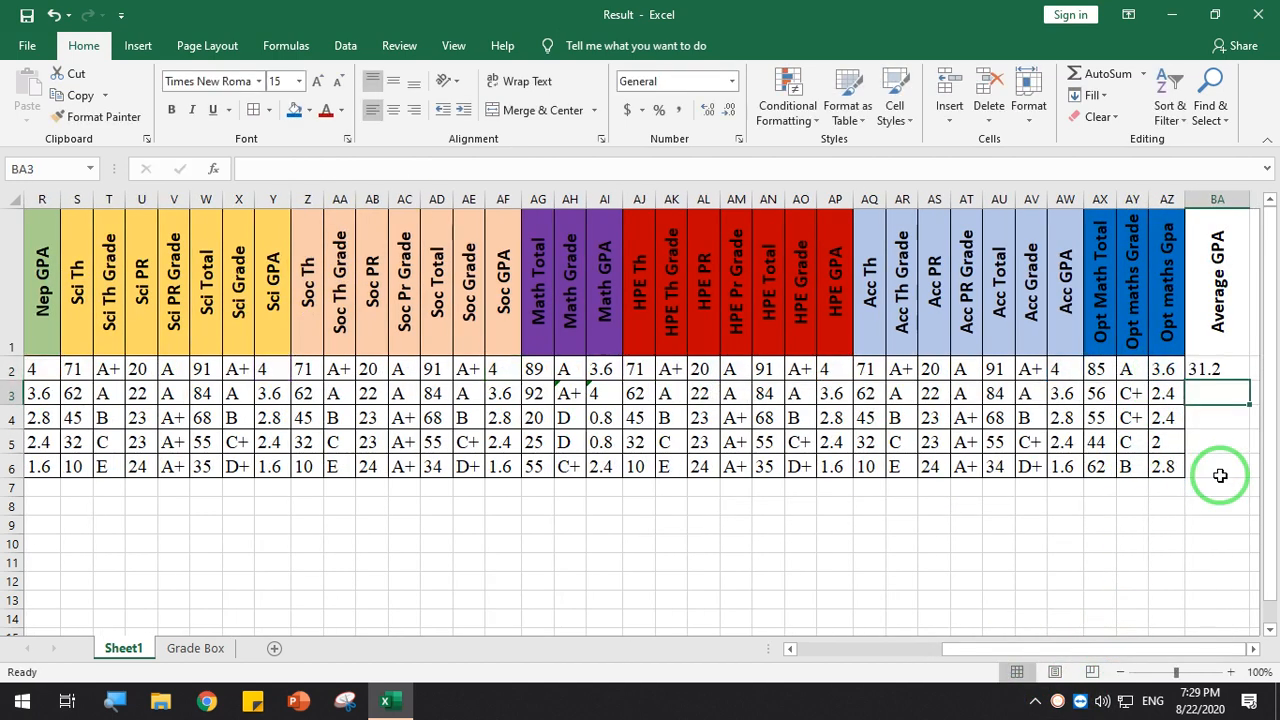
Fill the eight-subject SUM formula from BA2 down to BA6
left_click(1246, 369)
left_click_drag(1249, 381, 1233, 483)
left_click(1099, 646)
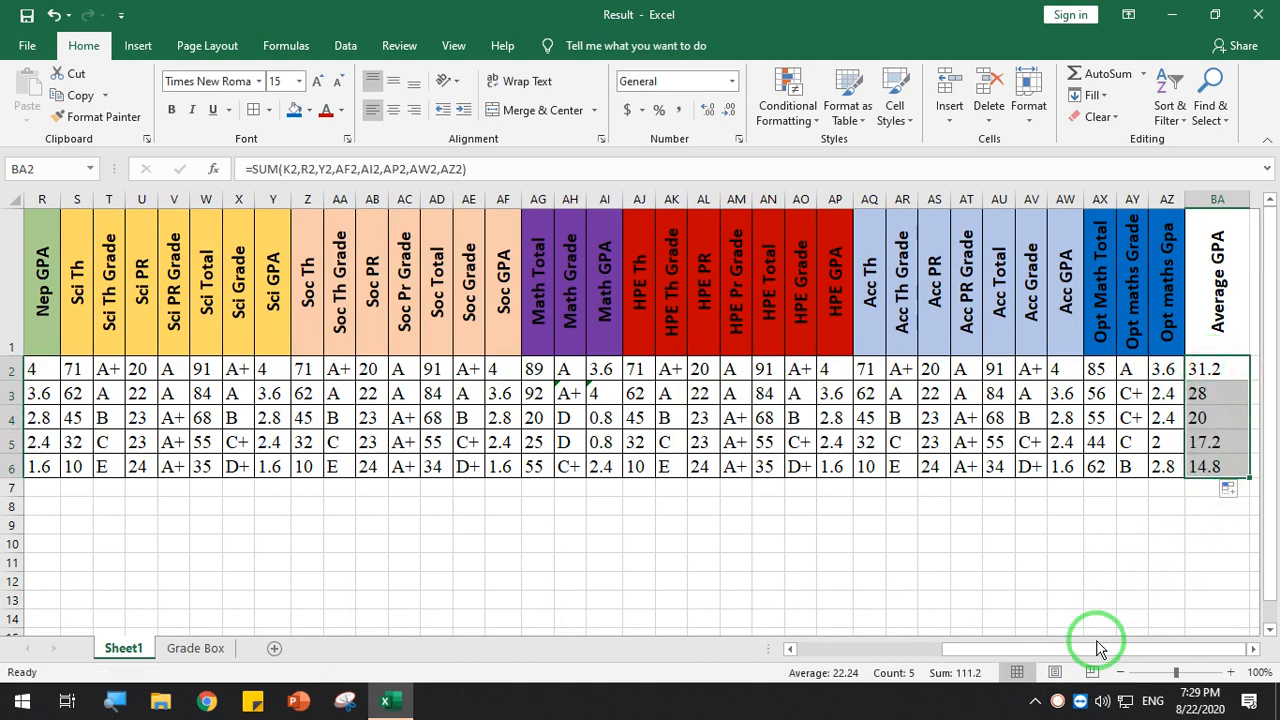
Divide the GPA sum by eight in BB2 with =BA2/8 and fill the formula down to BB6
left_click(1255, 367)
type("=")
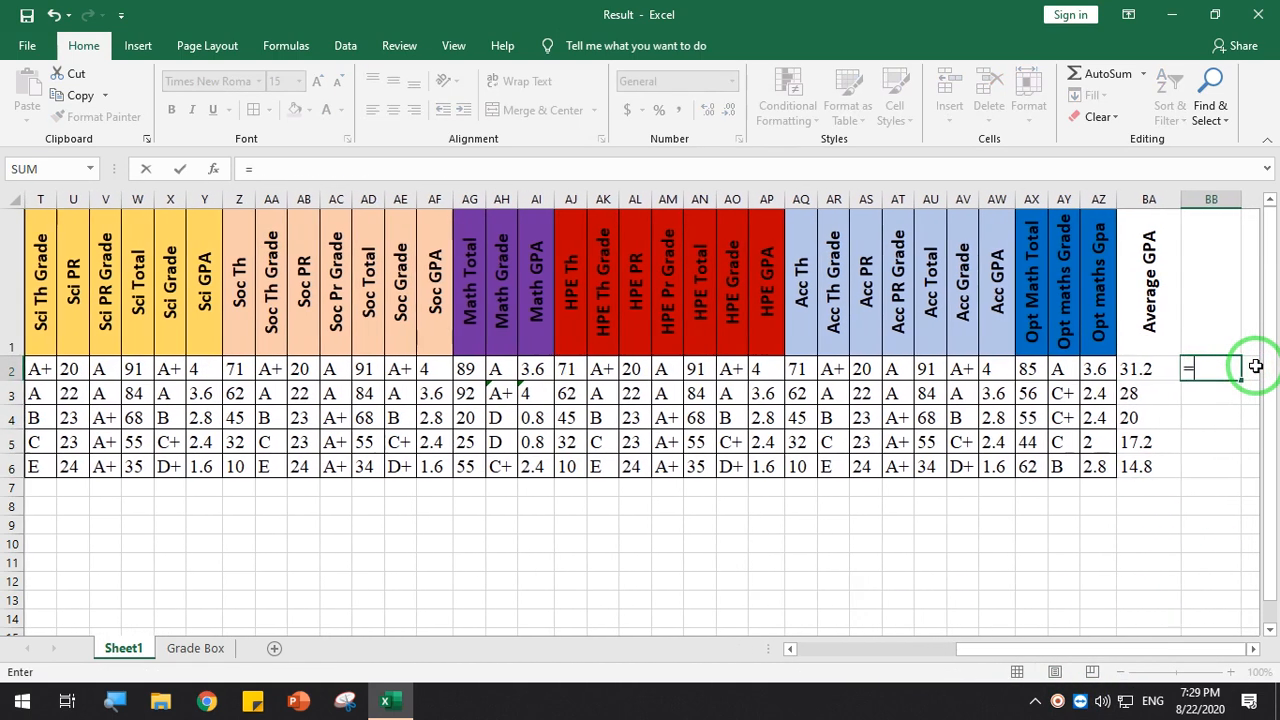
left_click(1176, 369)
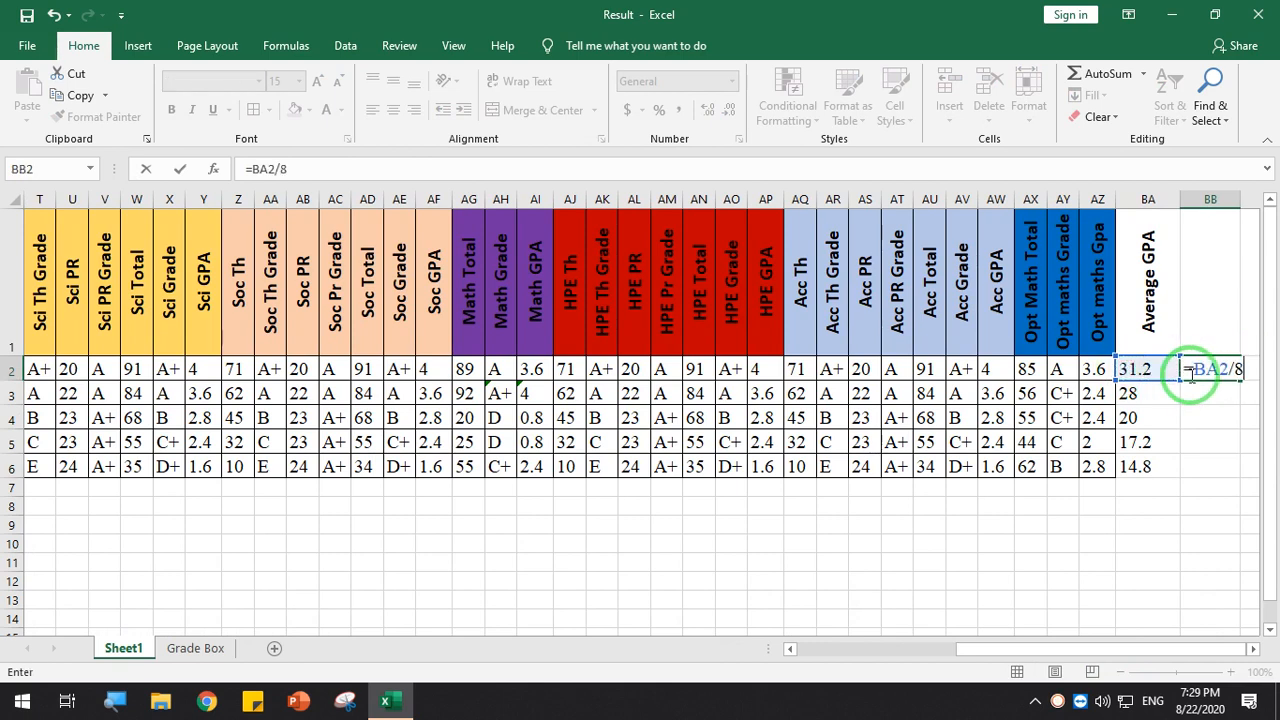
key("Return")
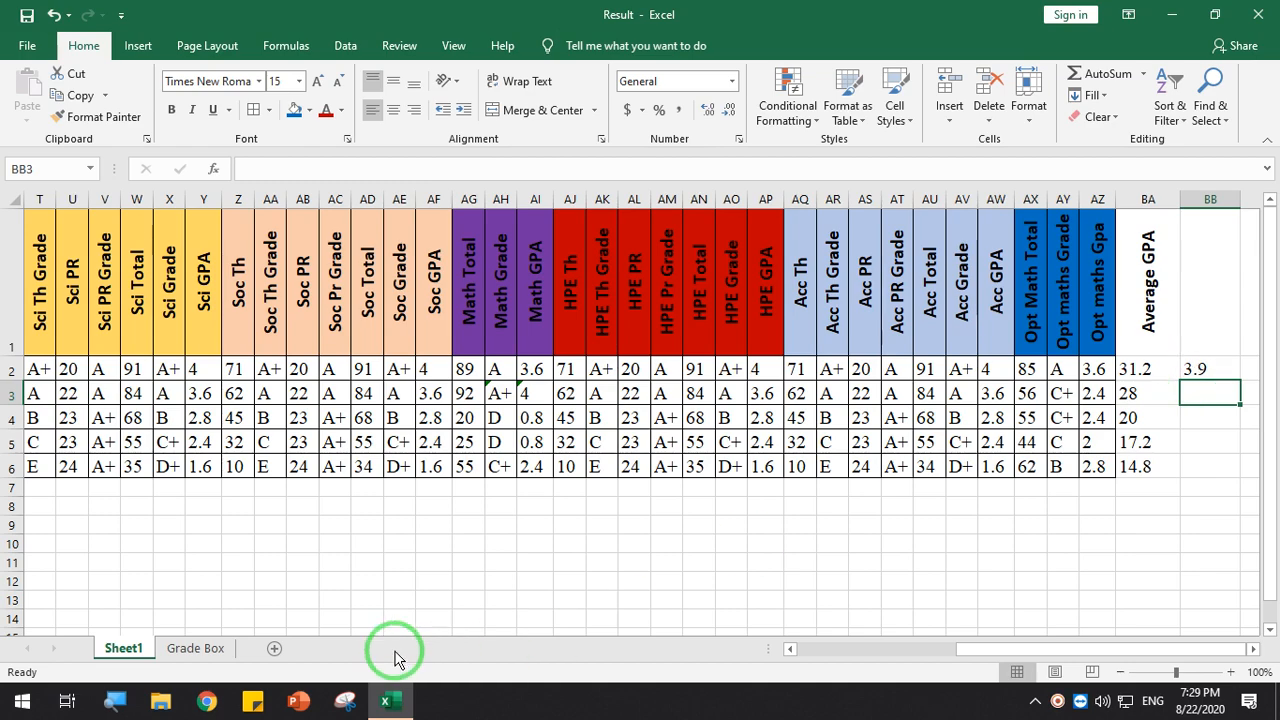
left_click(196, 648)
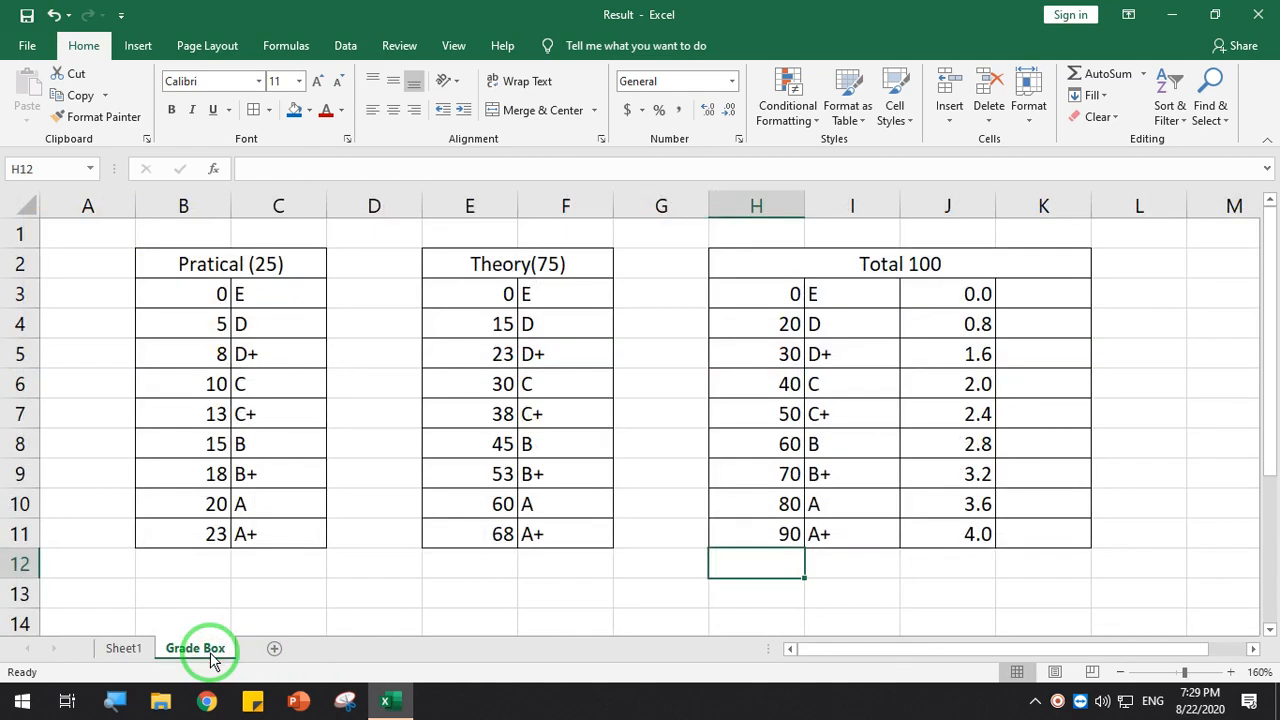
left_click(123, 648)
left_click(1196, 369)
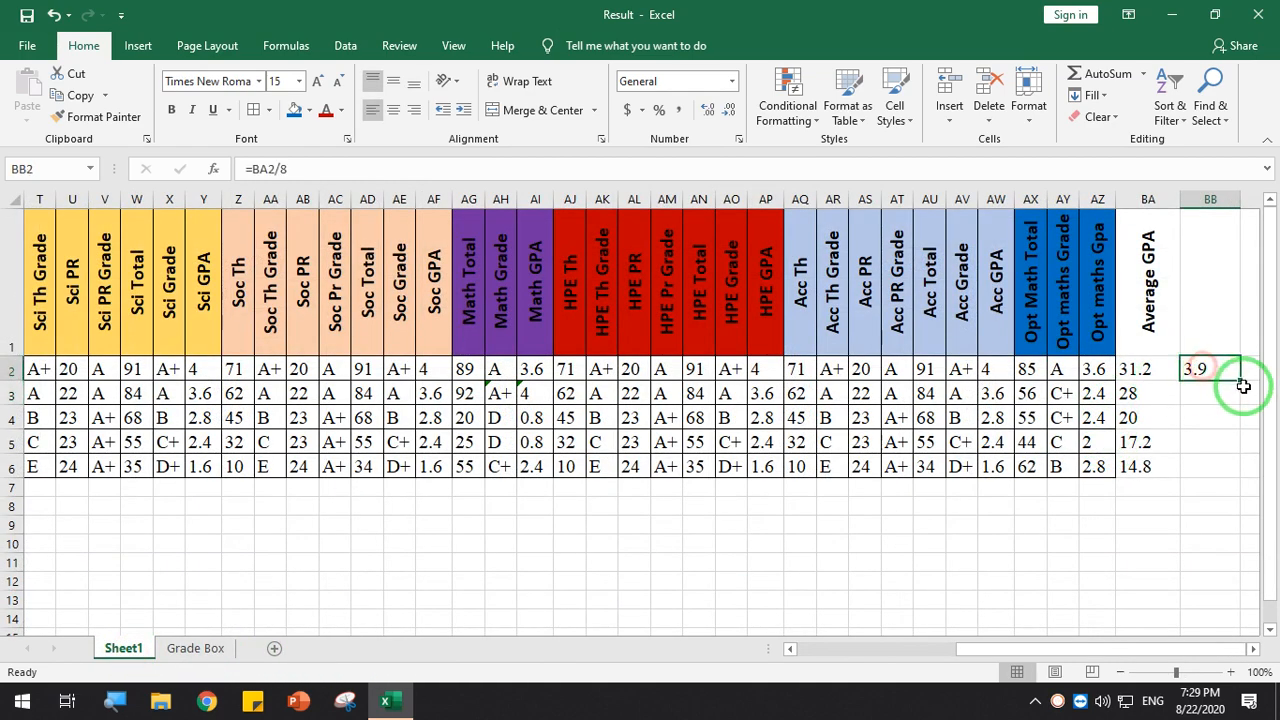
double_click(1241, 380)
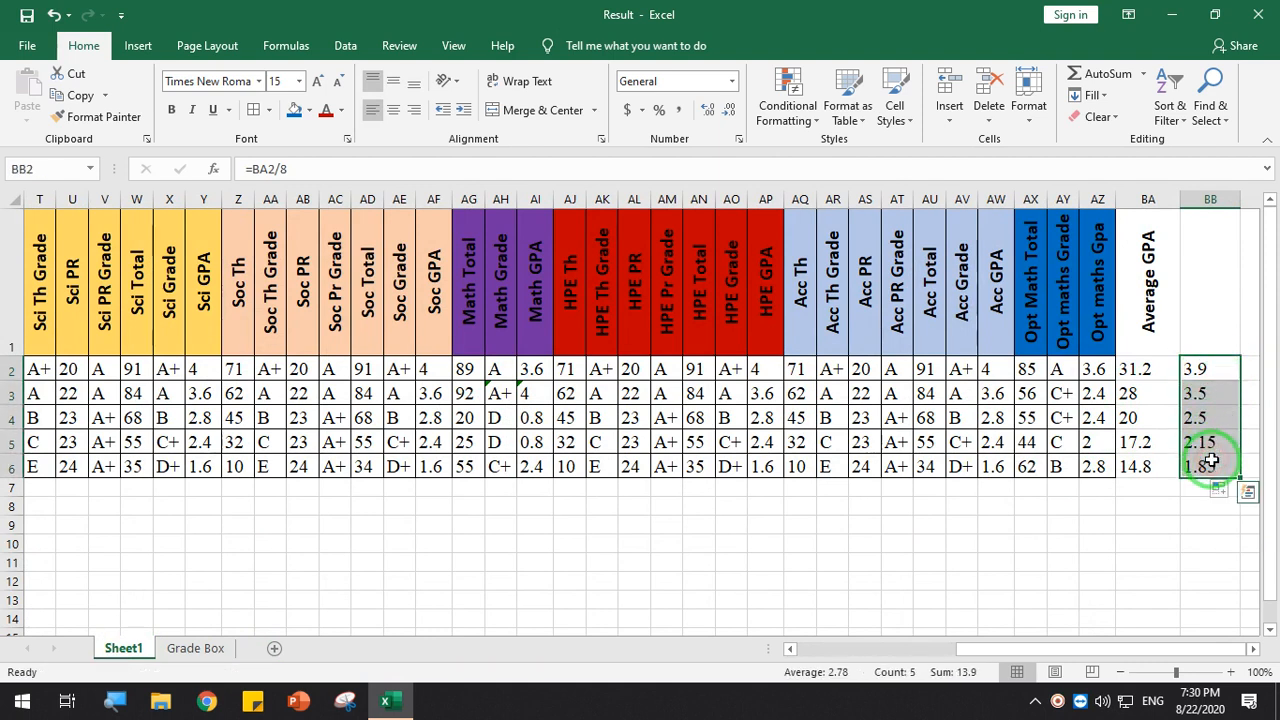
Clear the formulas in columns BA and BB and remove the Average GPA header from BA1
left_click_drag(1240, 477, 1154, 460)
key("Delete")
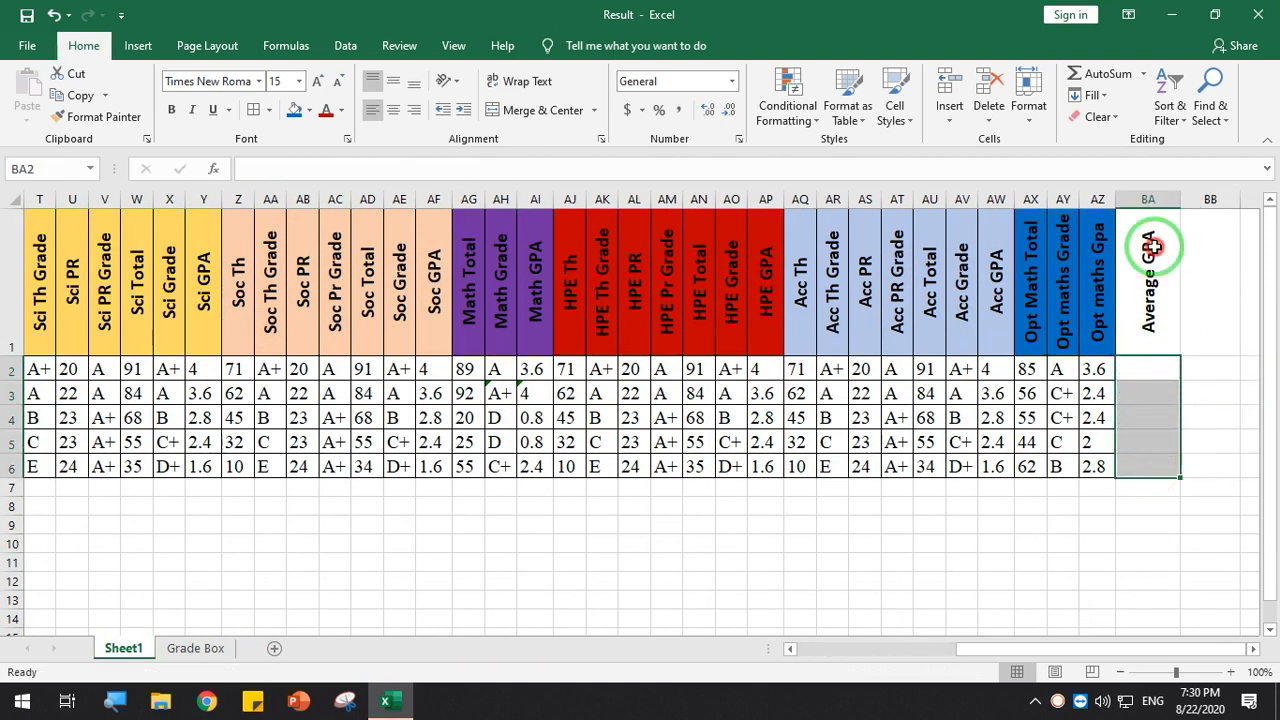
left_click(1152, 287)
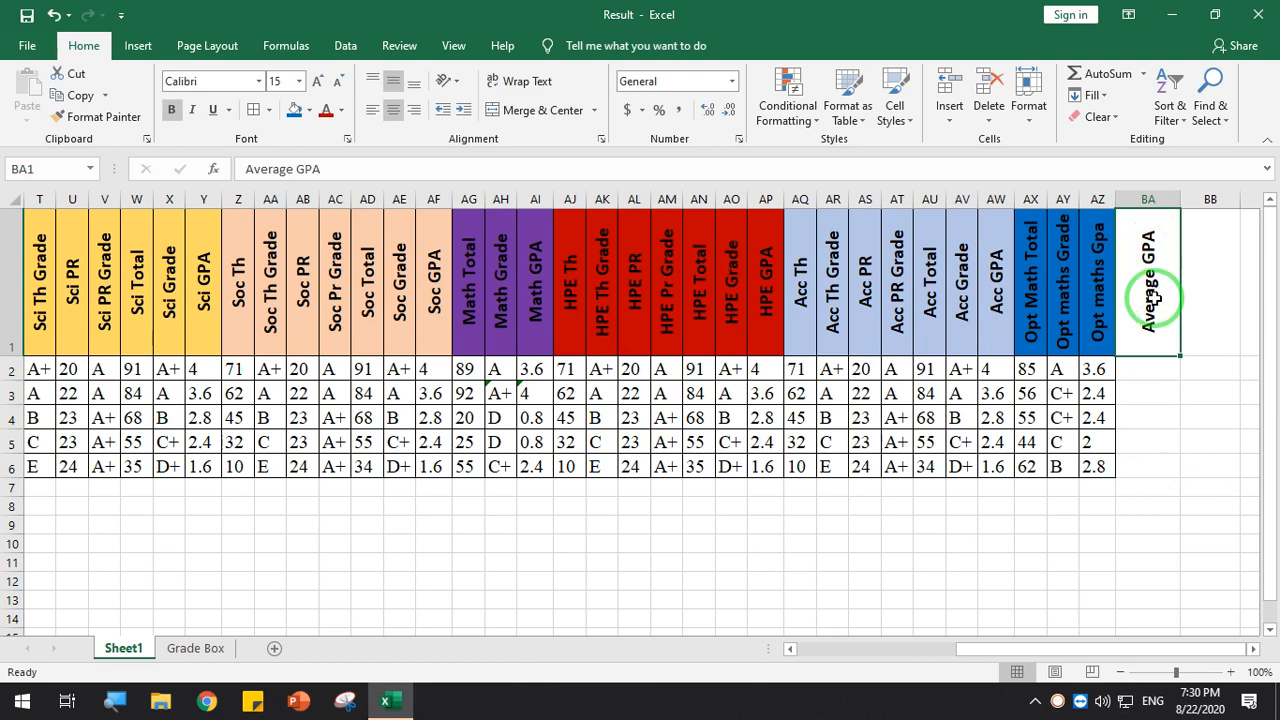
key("Delete")
left_click(1160, 365)
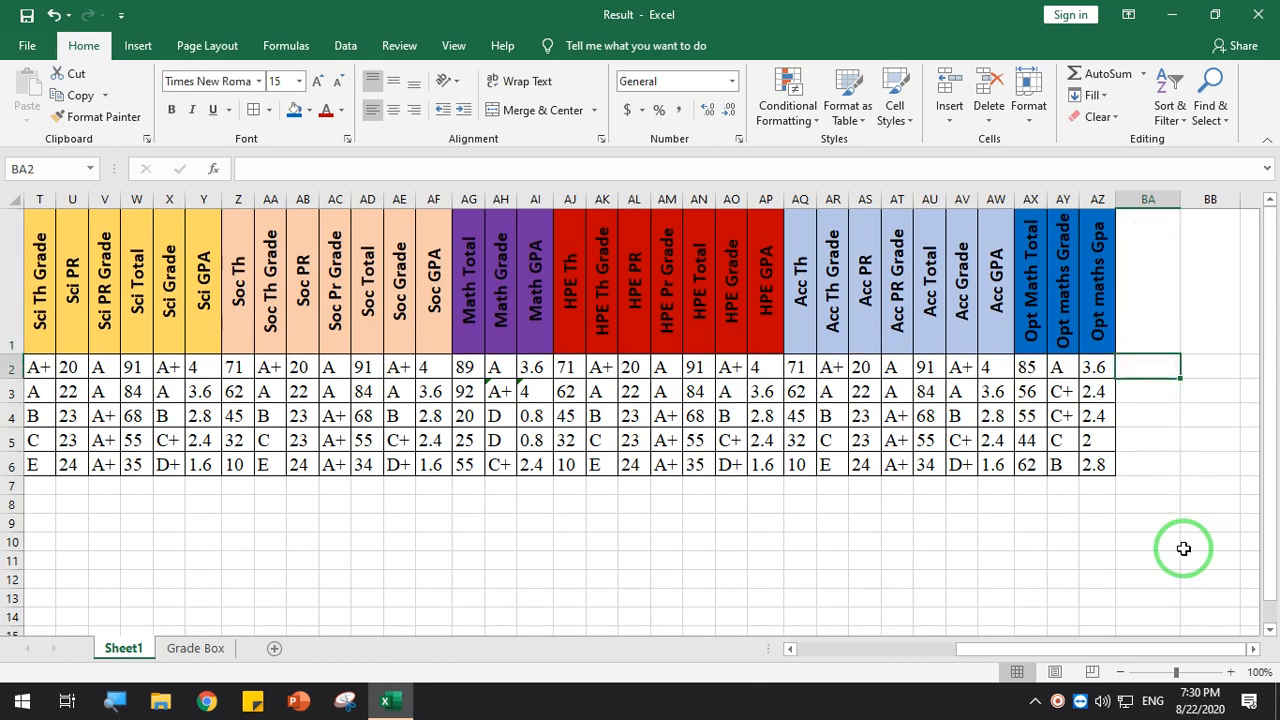